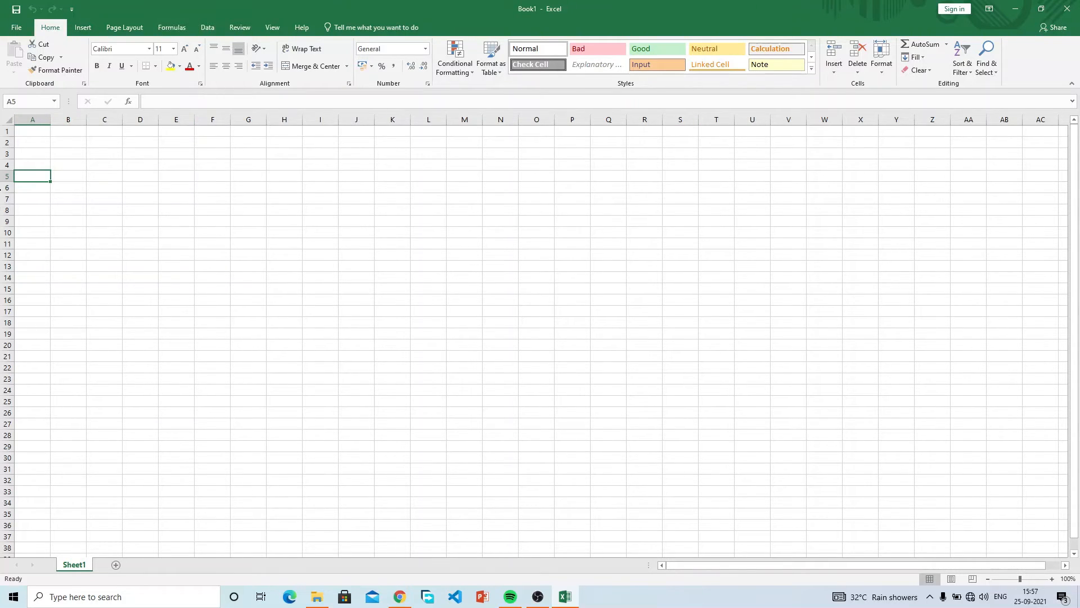
click(42, 132)
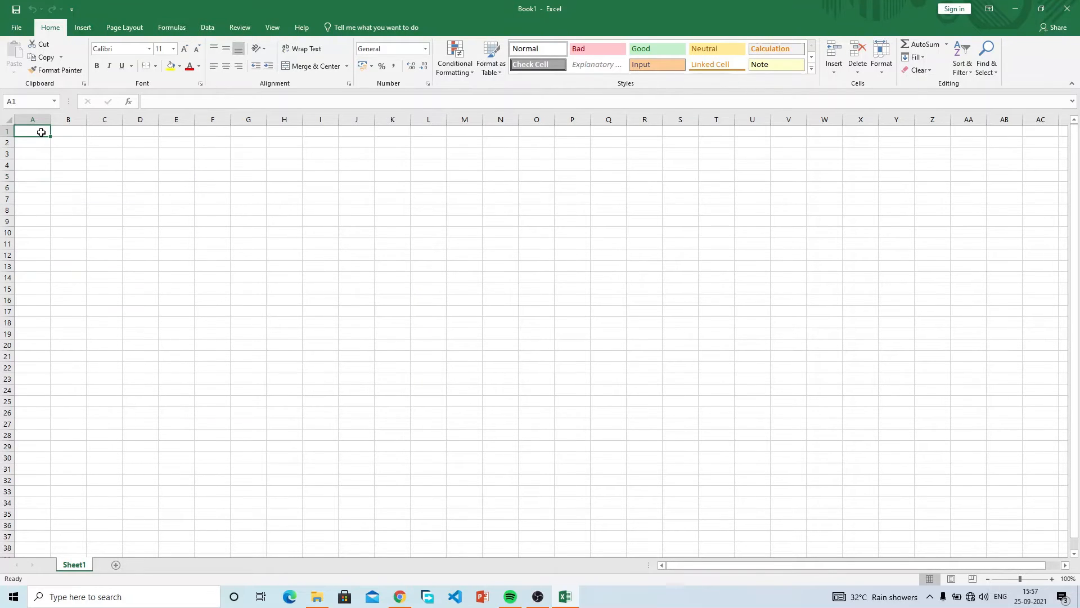
key(Right)
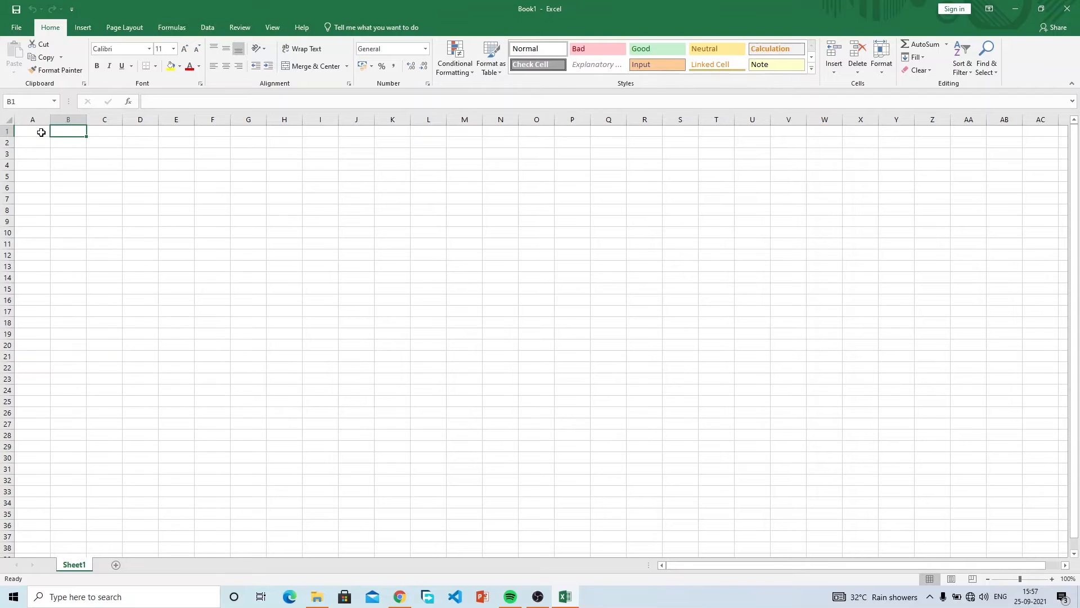
key(Down)
key(Down)
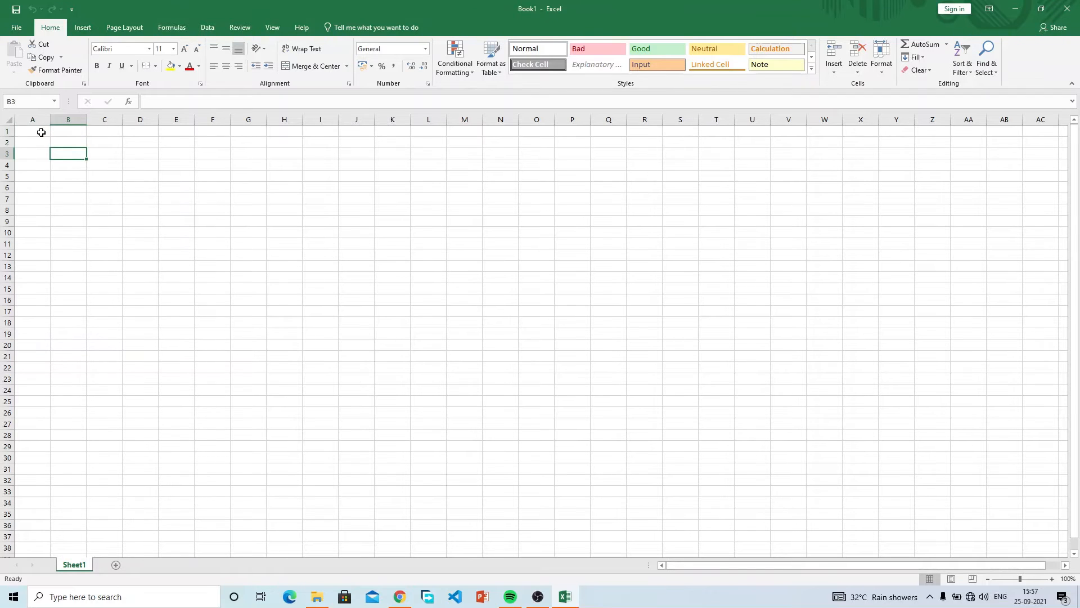
key(Right)
key(Right)
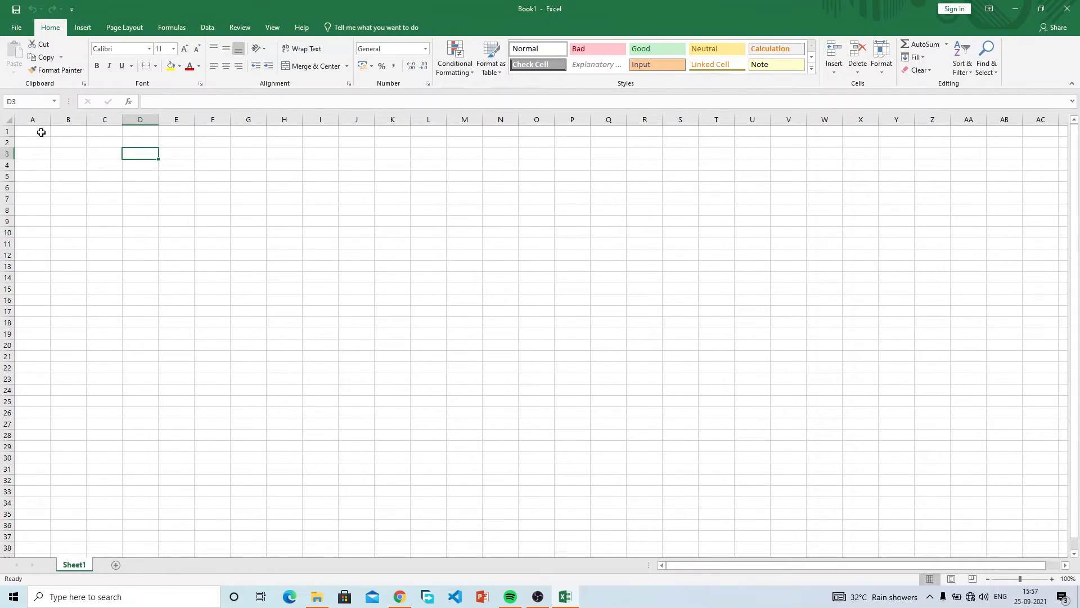
key(Down)
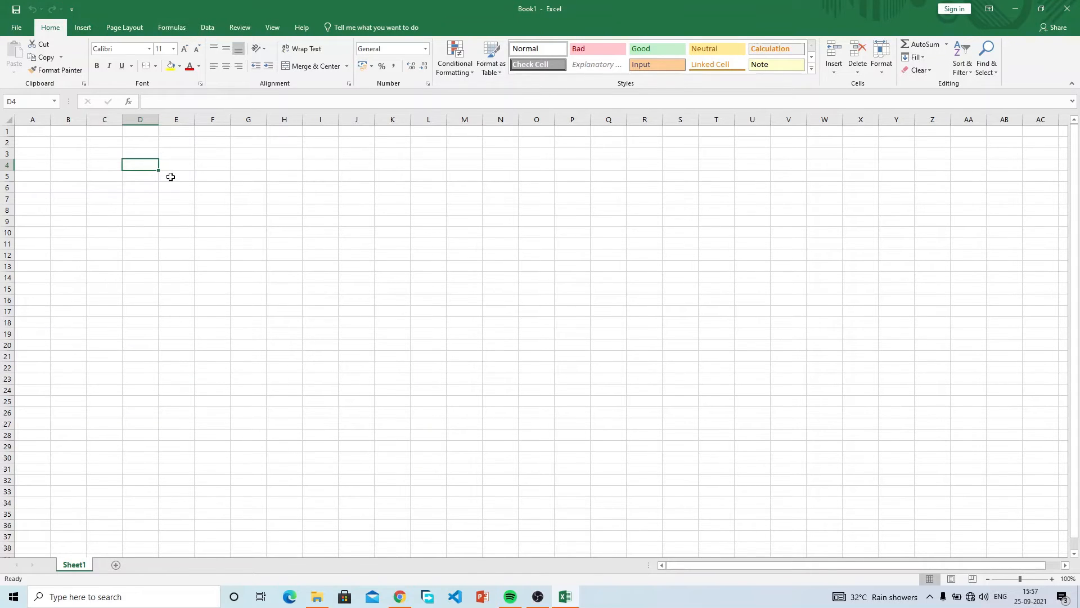
click(151, 186)
click(174, 184)
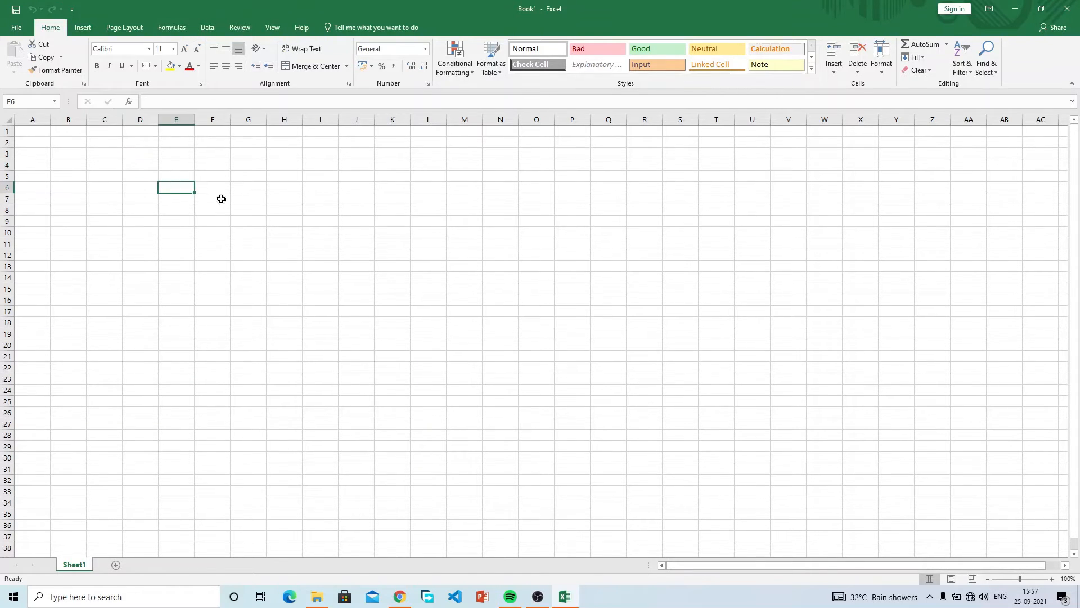
click(220, 202)
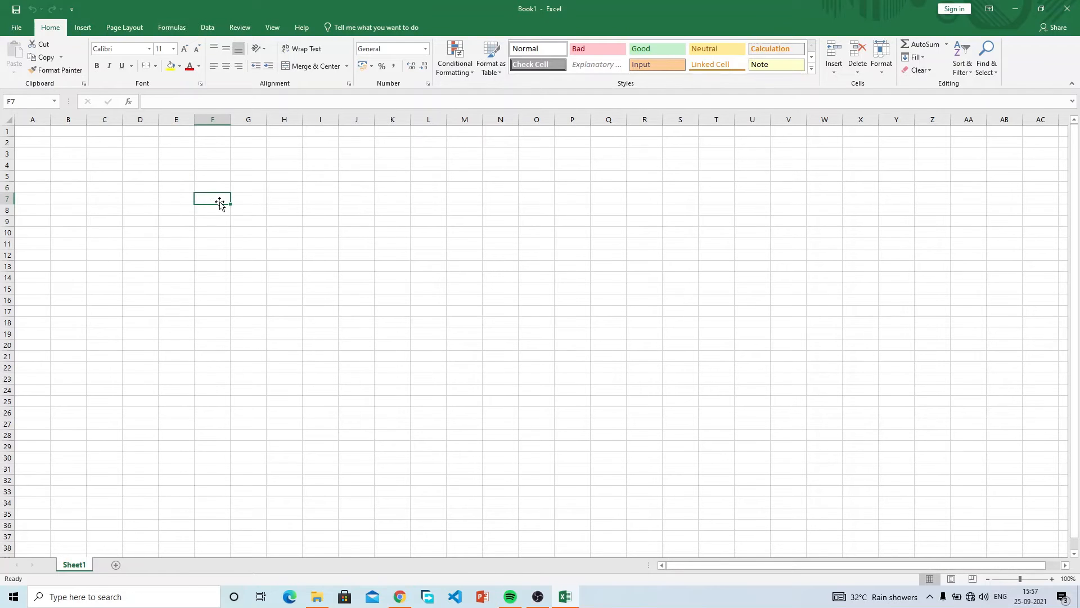
click(173, 186)
click(141, 177)
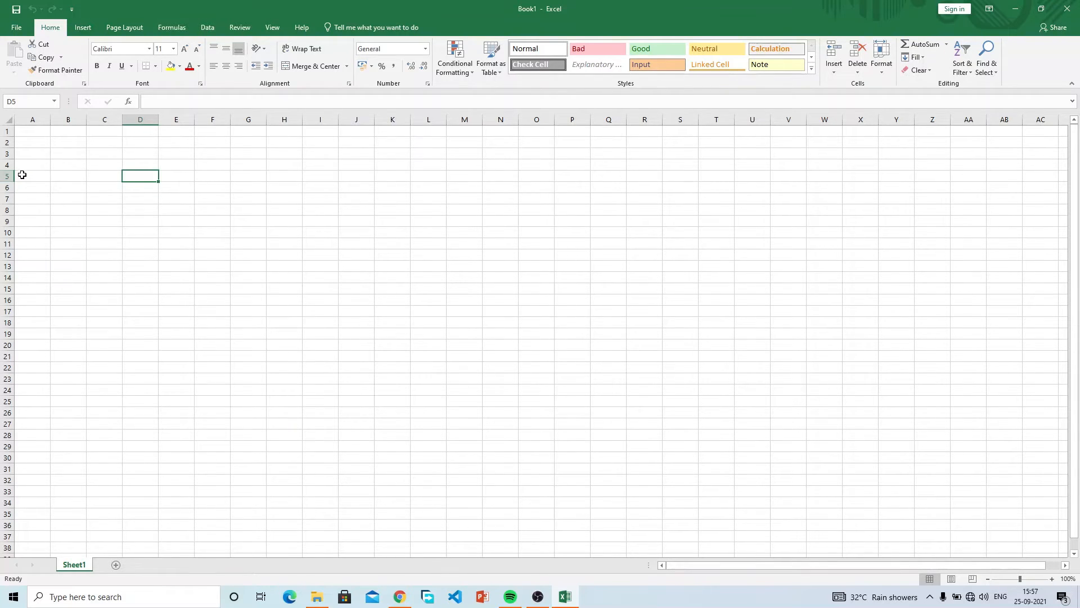
click(388, 311)
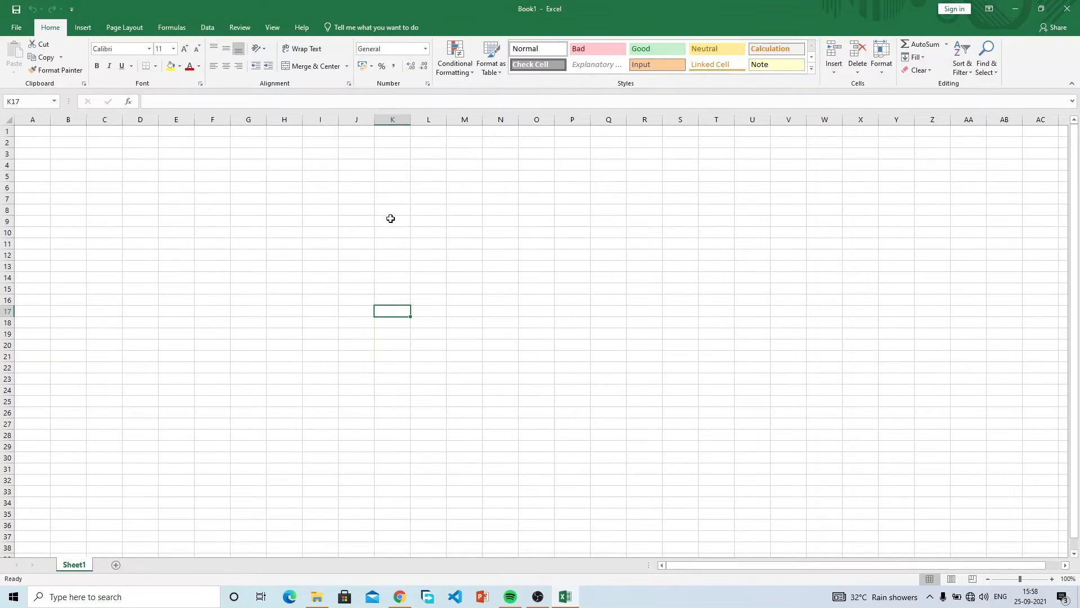
click(330, 197)
click(395, 223)
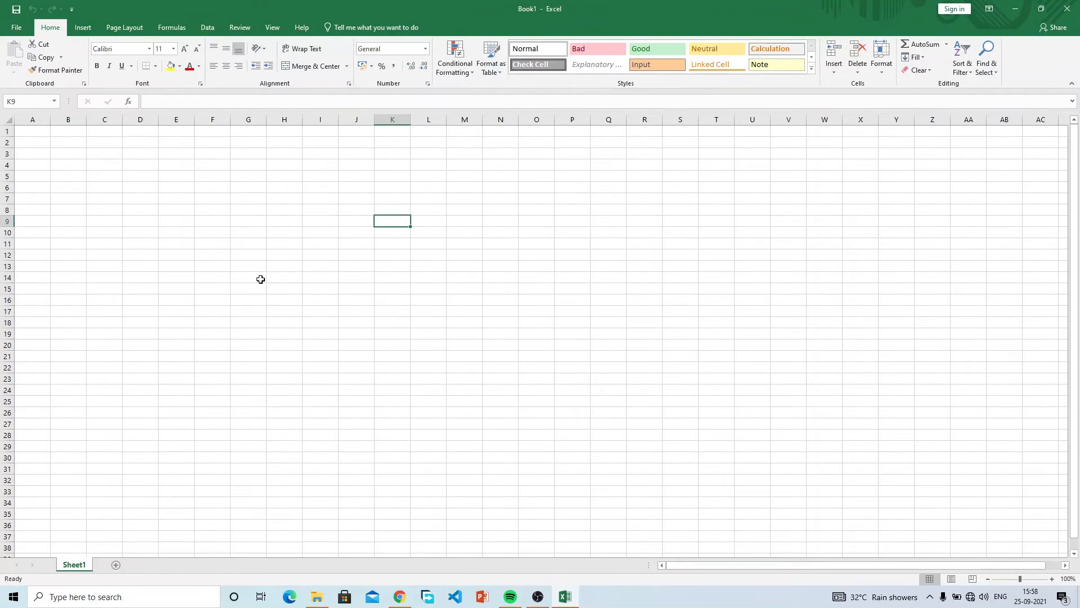
click(261, 279)
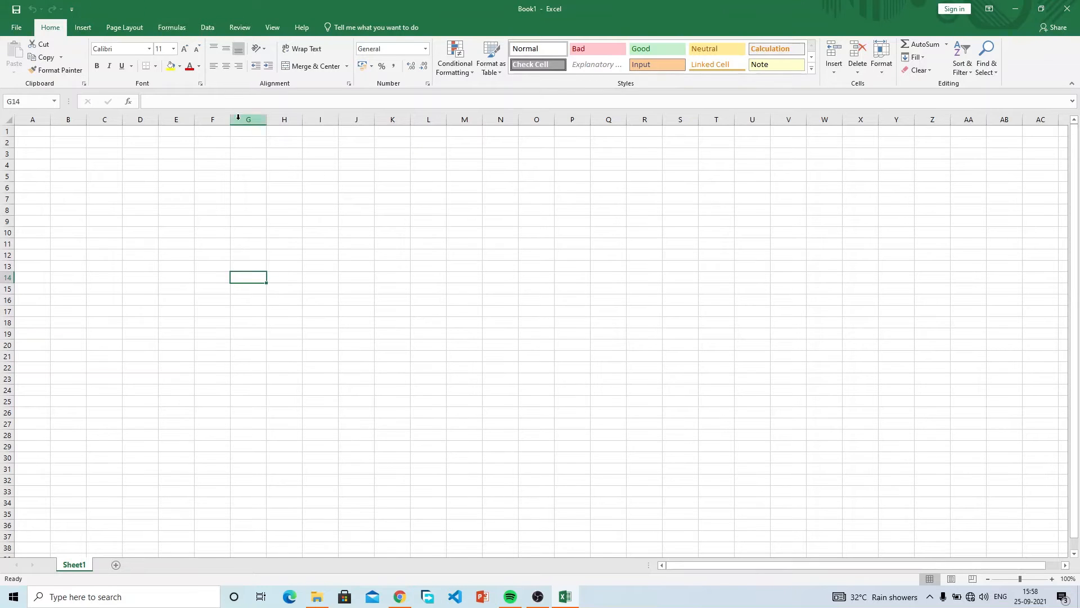
click(859, 411)
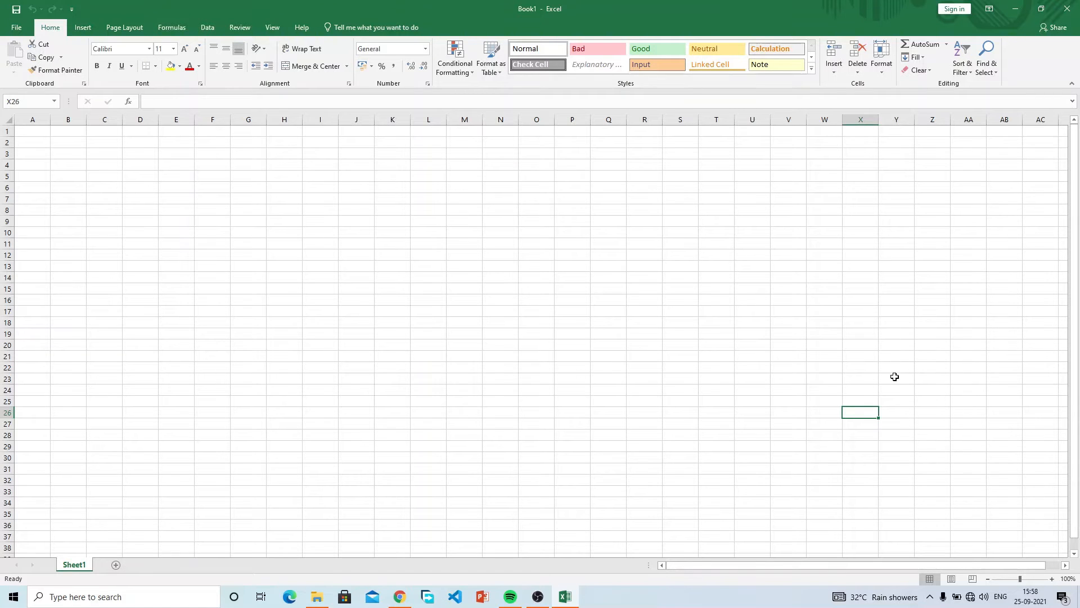
drag(947, 562, 1031, 563)
scroll(929, 303, down, 1)
scroll(929, 303, down, 16)
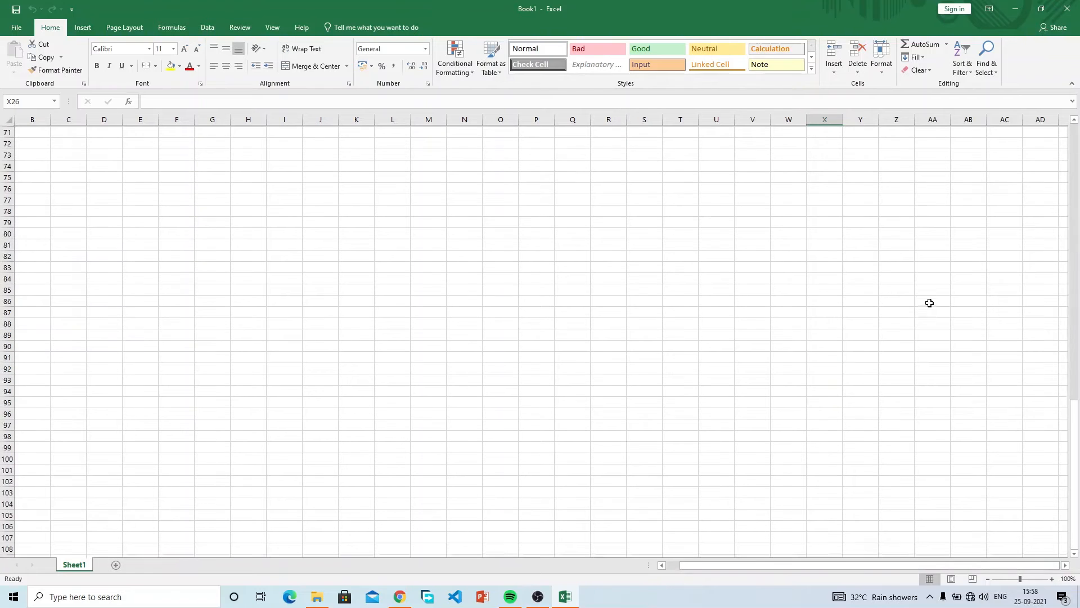
click(850, 469)
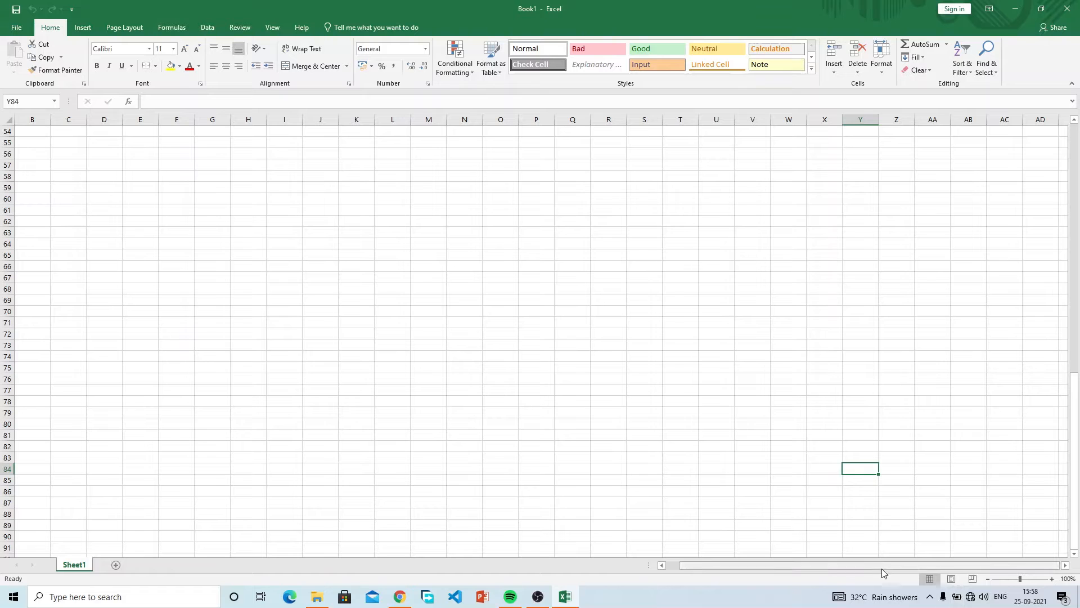
drag(878, 571, 719, 579)
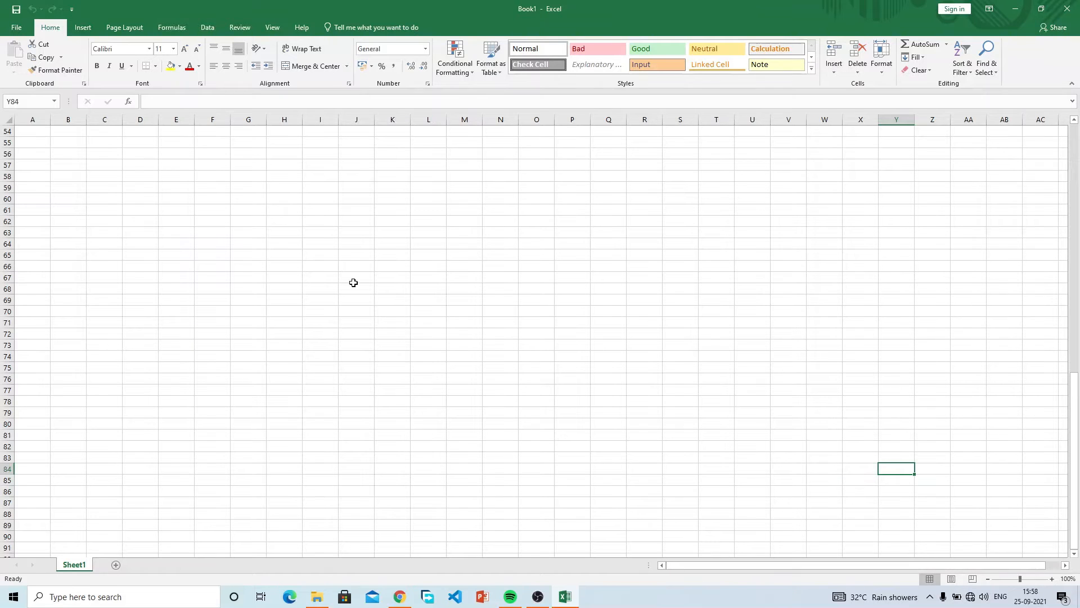
scroll(353, 282, up, 11)
scroll(353, 283, up, 6)
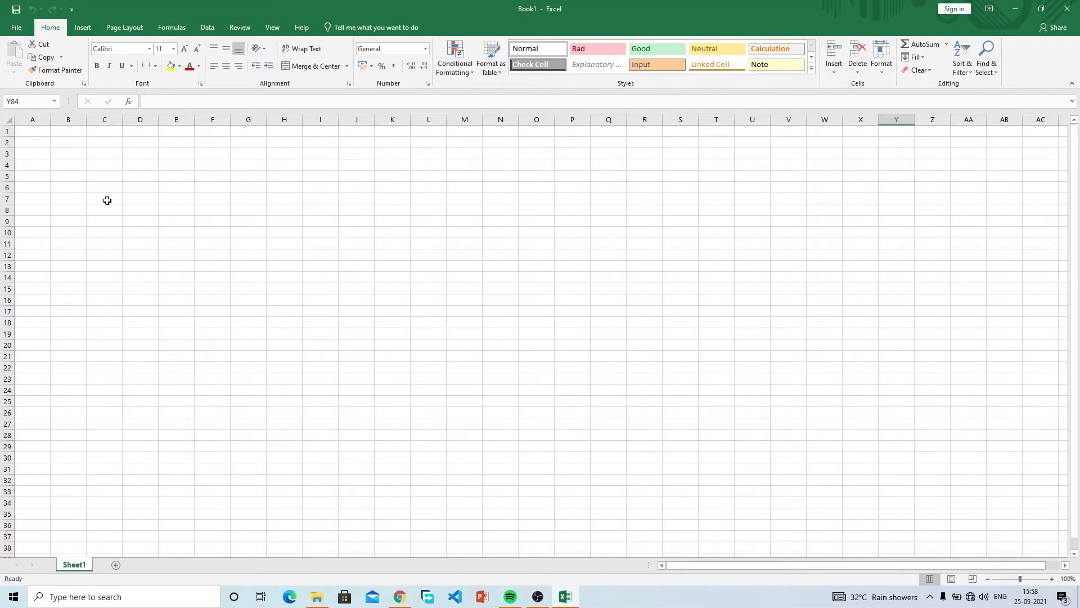
click(567, 287)
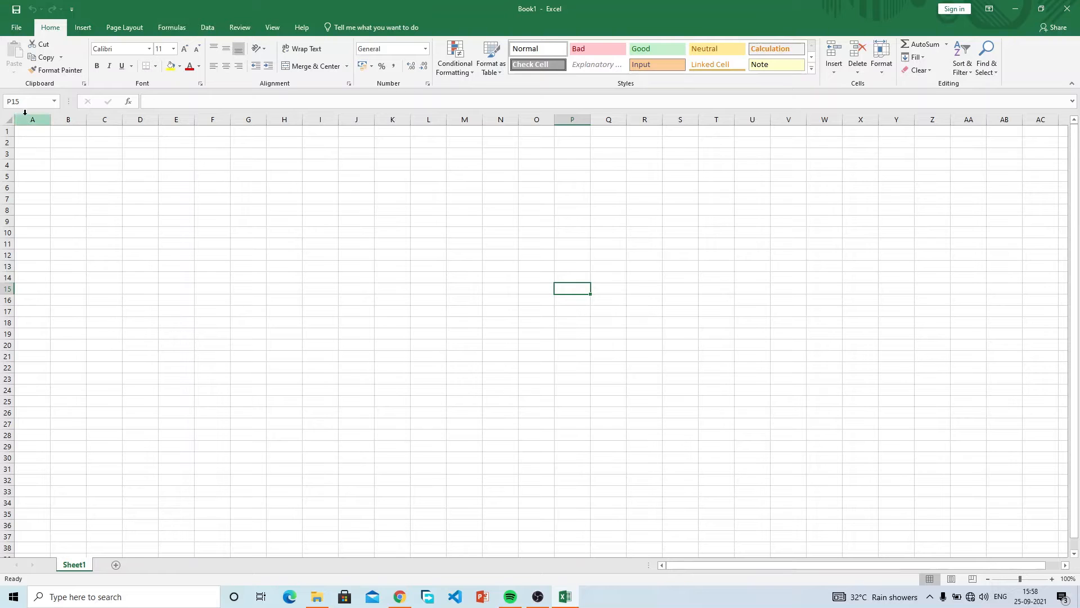
click(566, 378)
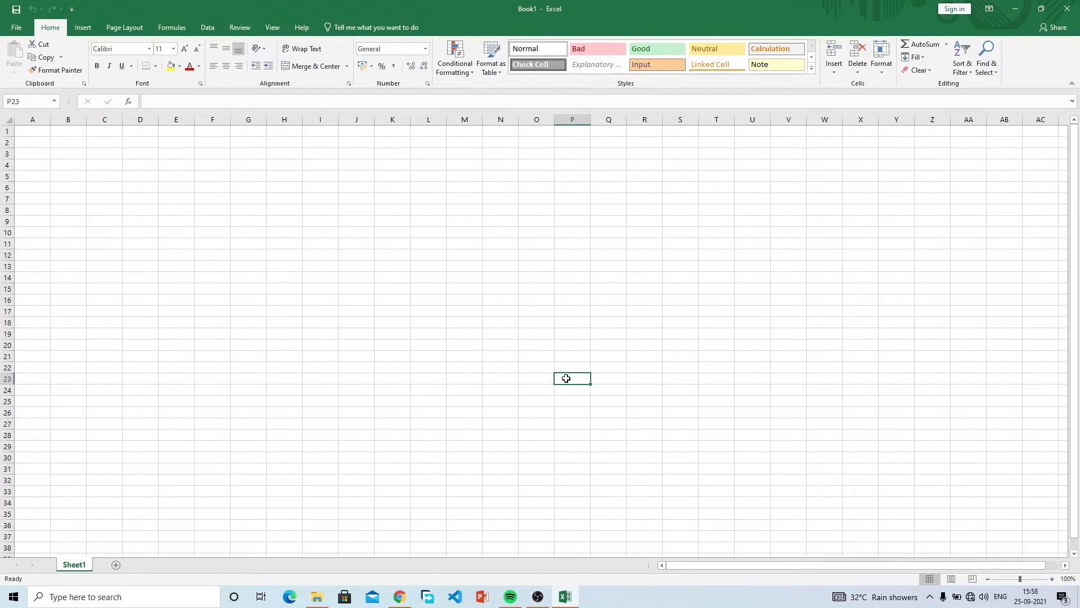
click(794, 458)
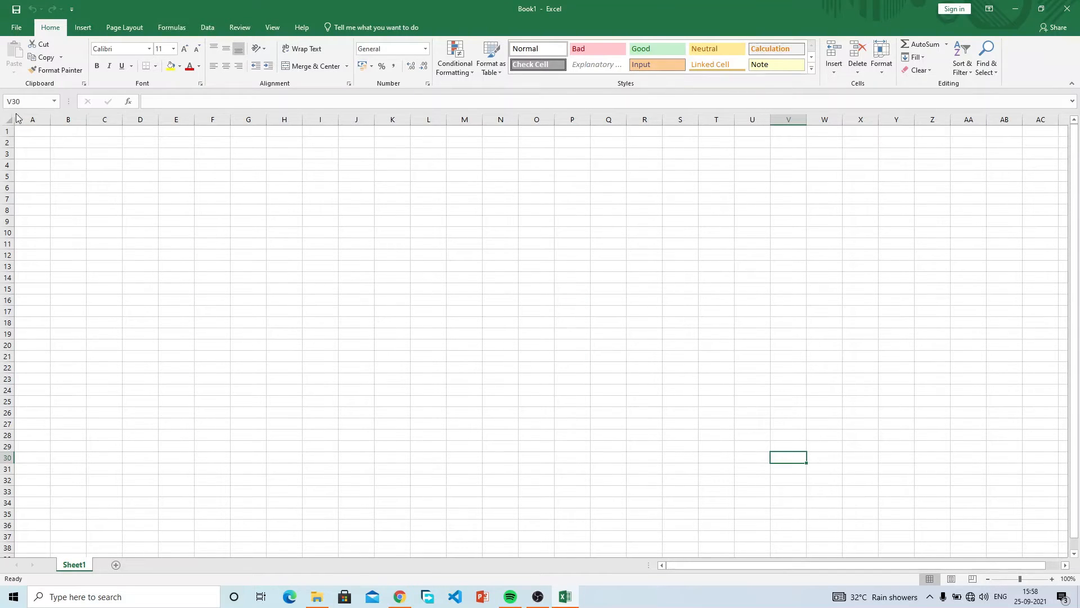
click(700, 423)
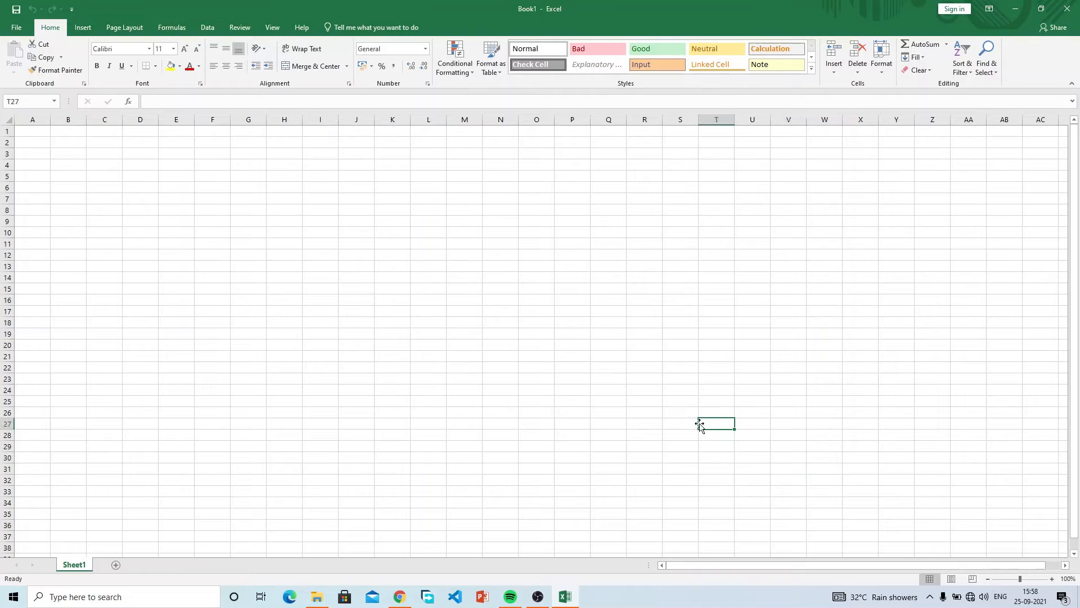
click(558, 332)
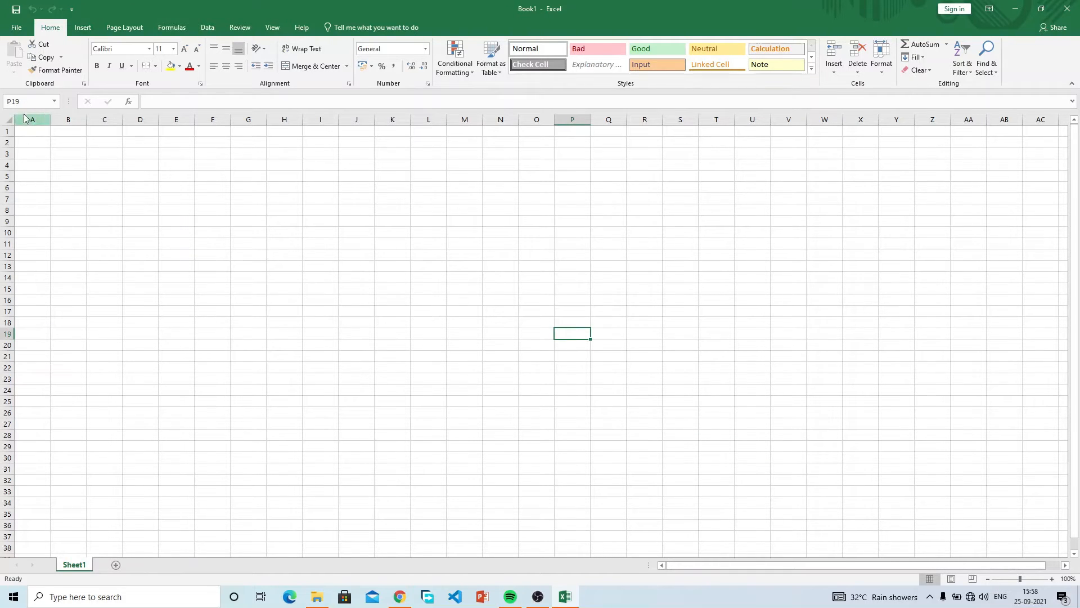
click(534, 315)
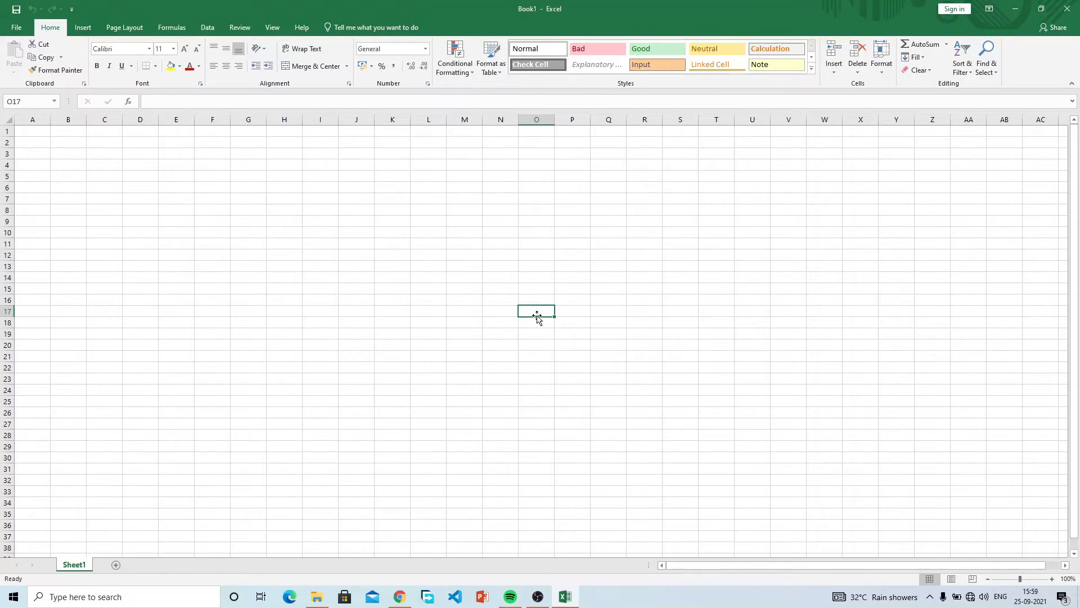
click(388, 213)
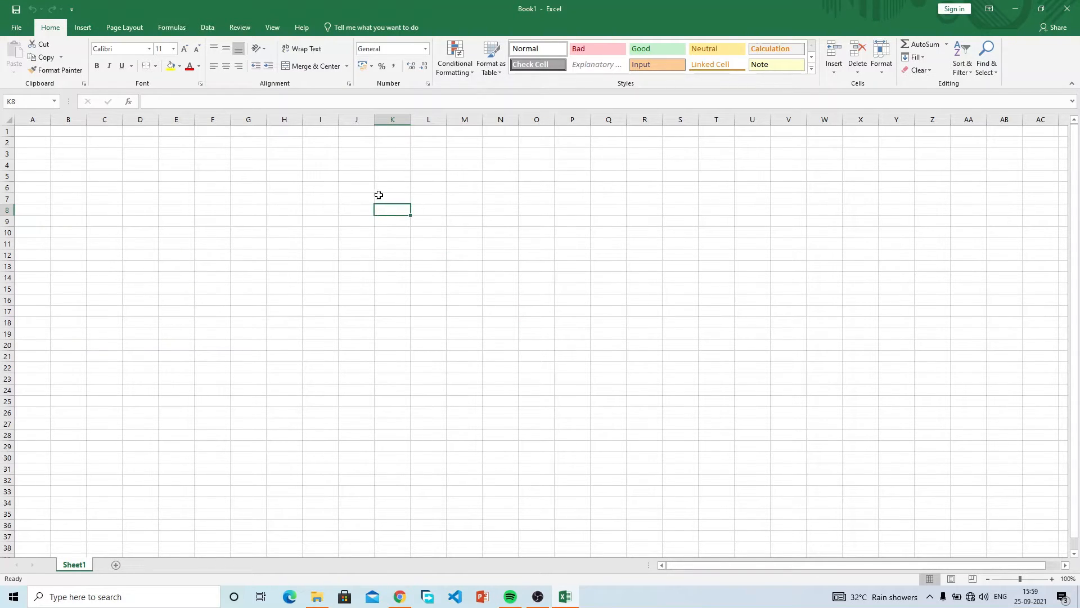
click(356, 200)
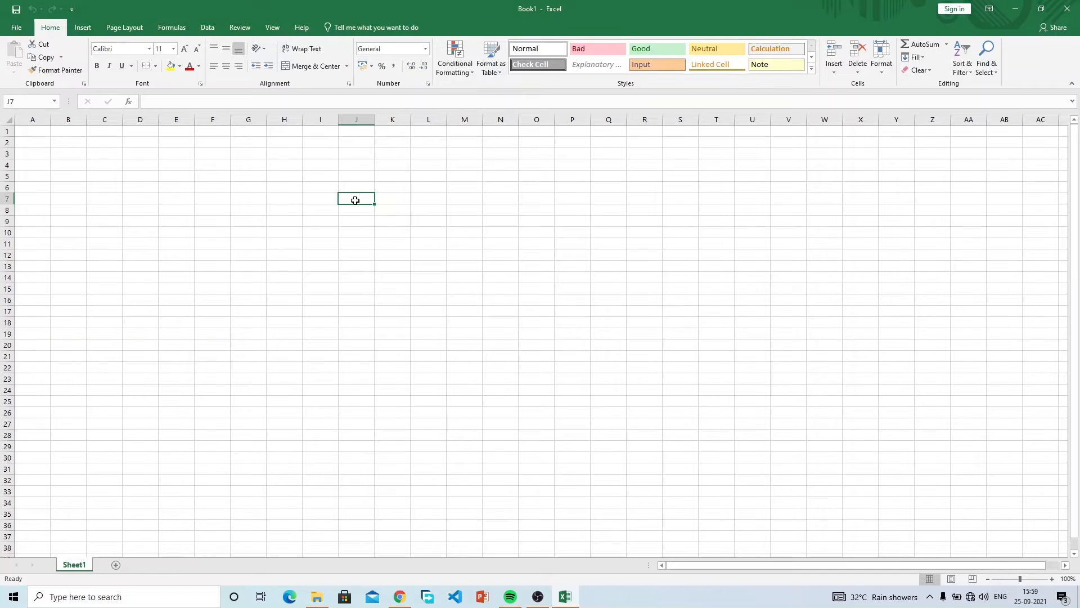
click(361, 231)
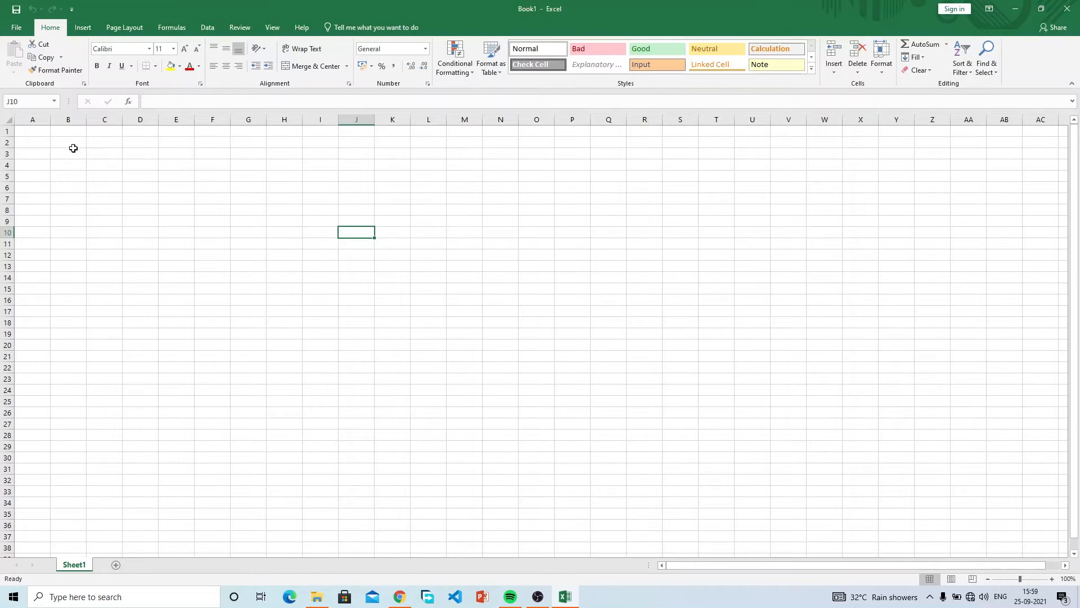
drag(26, 133, 431, 253)
drag(384, 293, 264, 270)
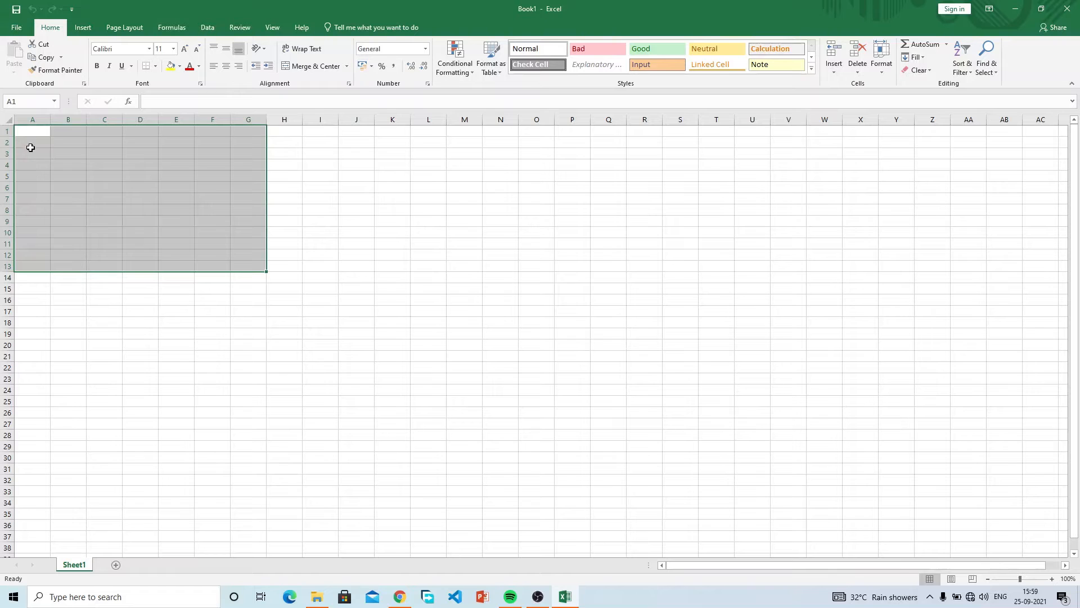
click(32, 130)
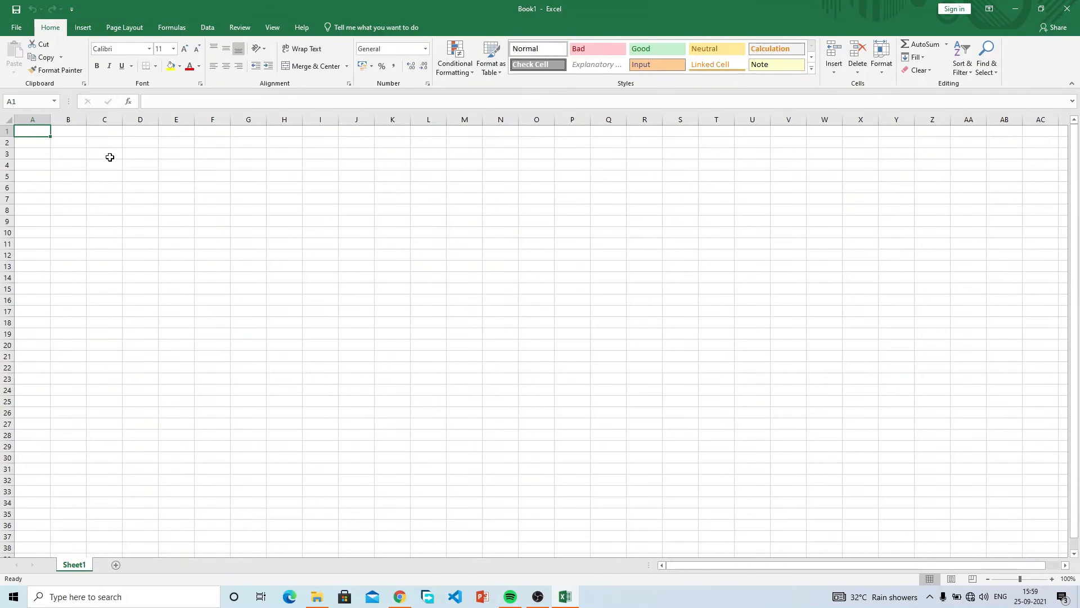
Enter the headers Student name, Student number and Gender in A1, B1 and C1.
text(s)
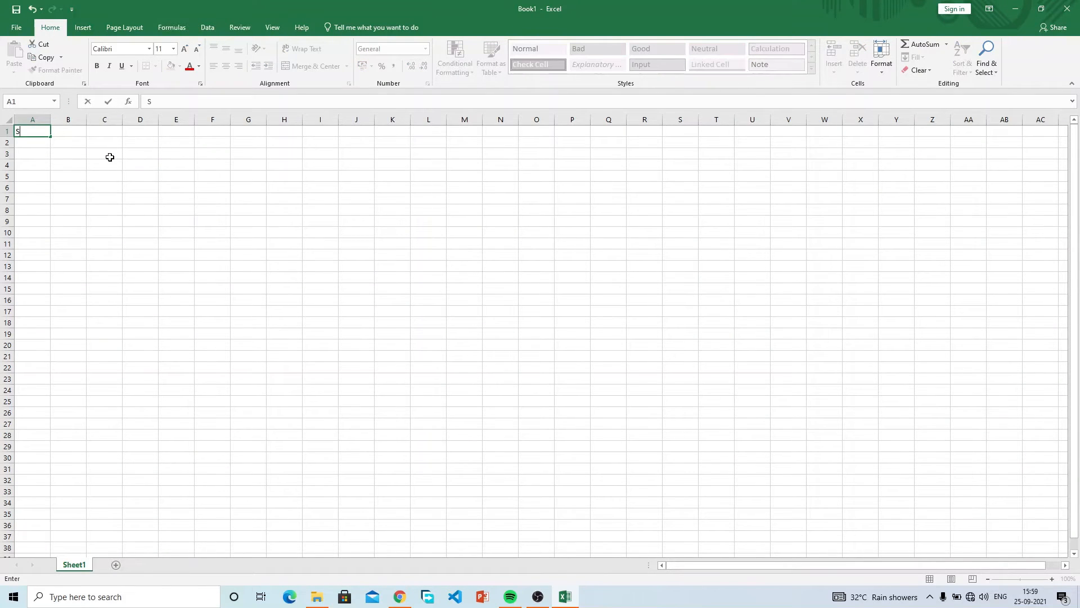
text(tide)
text(udent name)
key(Tab)
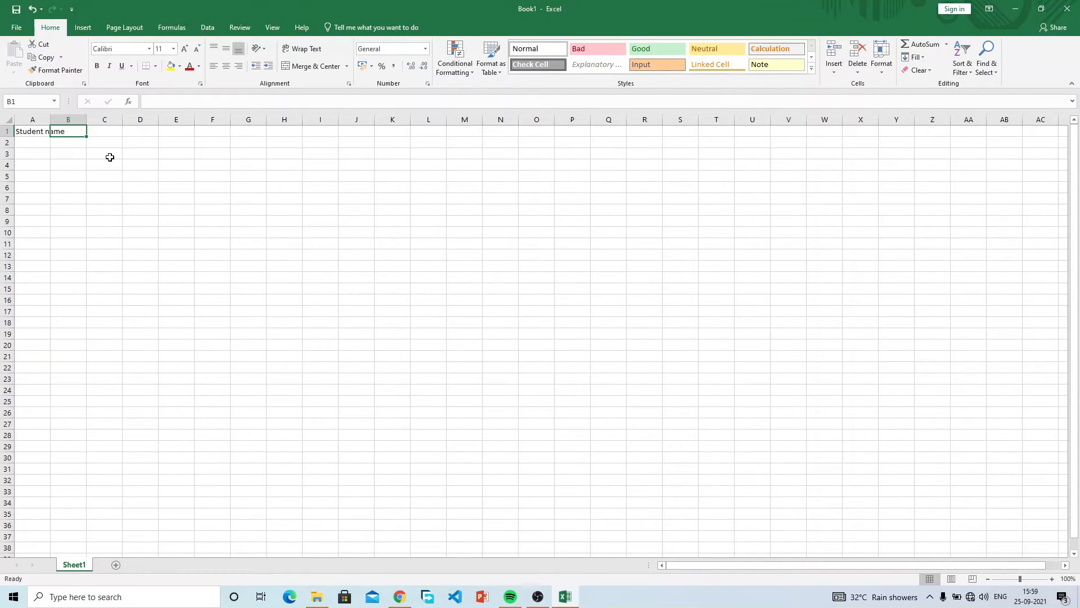
text(St)
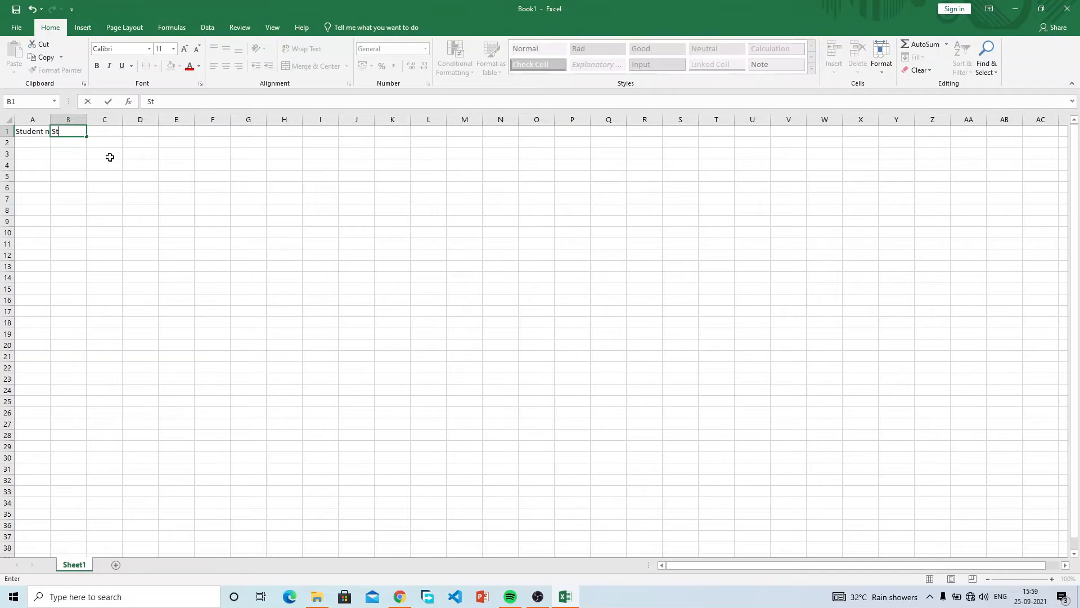
text(udent number)
key(Tab)
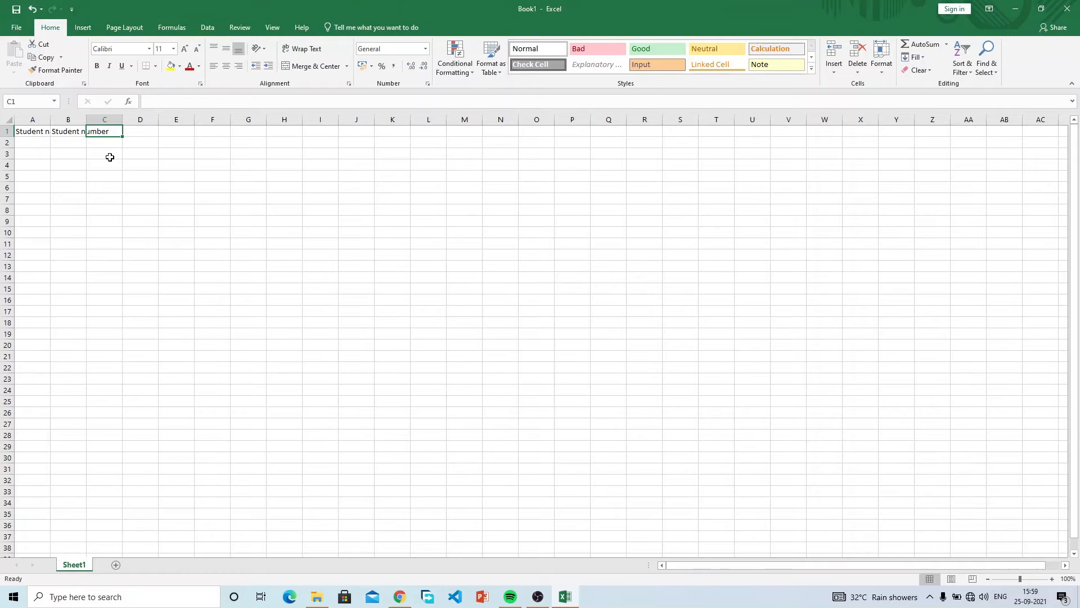
text(Gender)
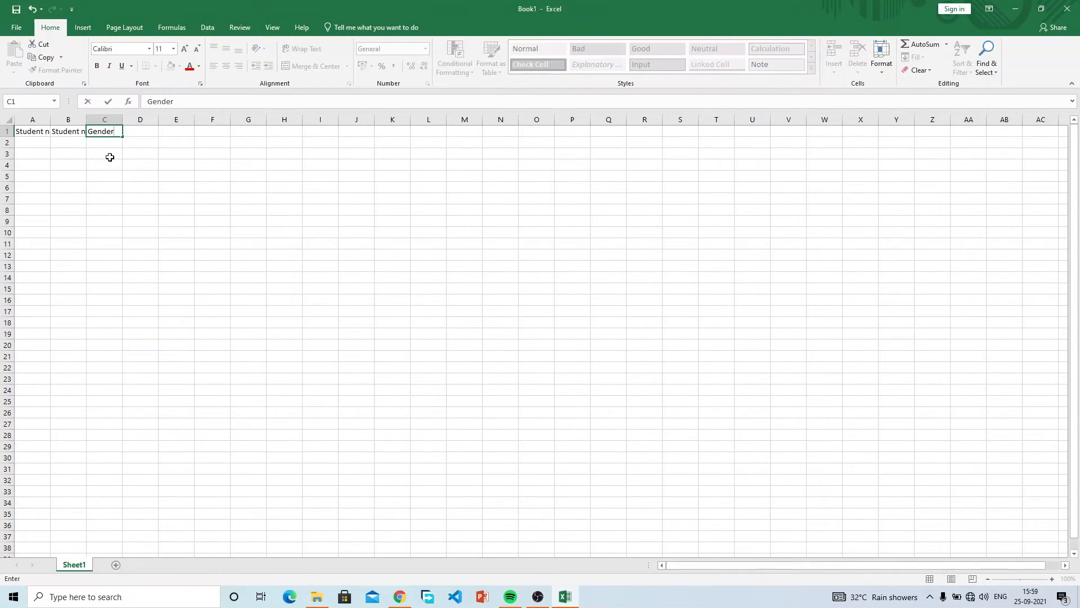
key(Return)
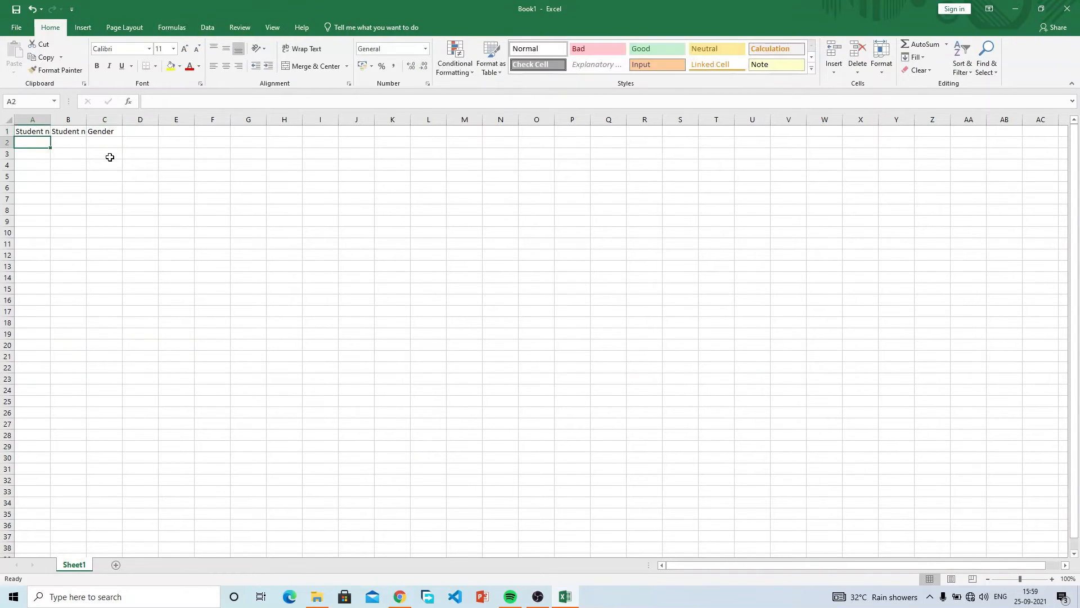
Review the header text in A1, B1 and C1, ending on cell C3.
click(42, 132)
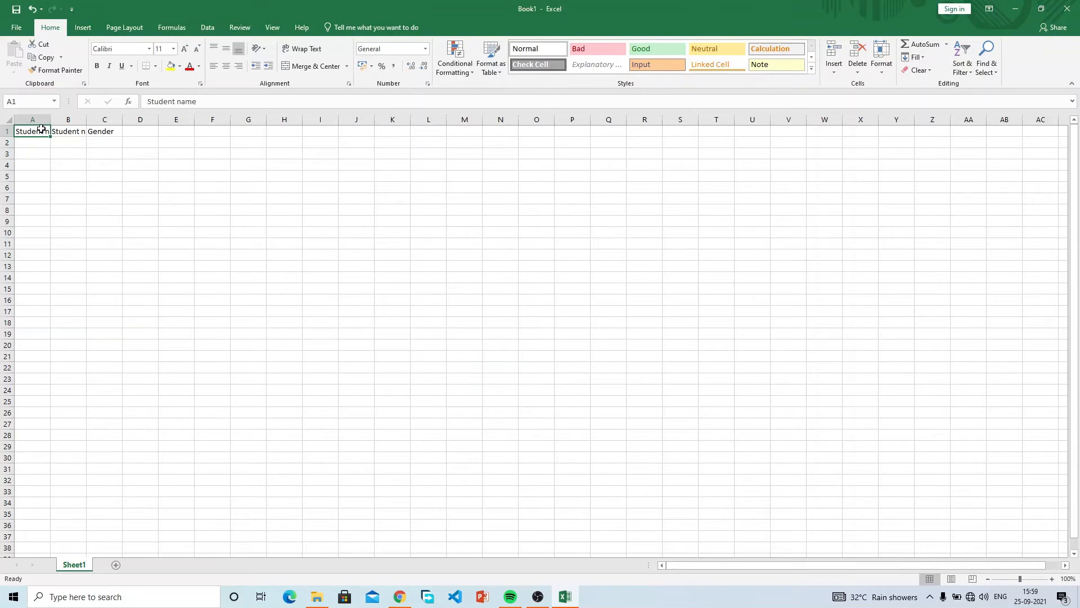
click(62, 131)
click(101, 134)
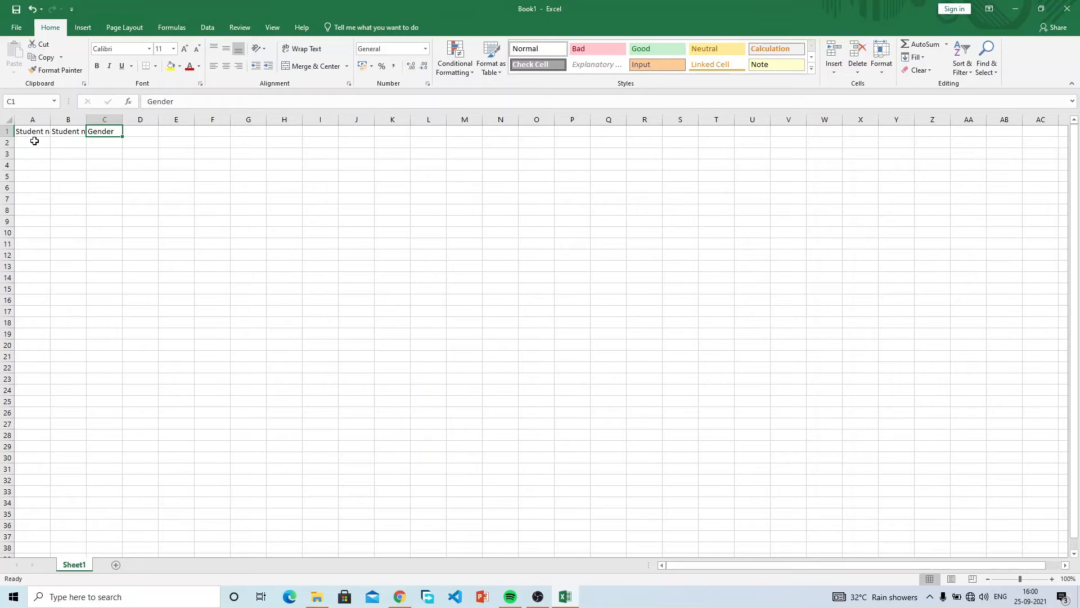
click(116, 152)
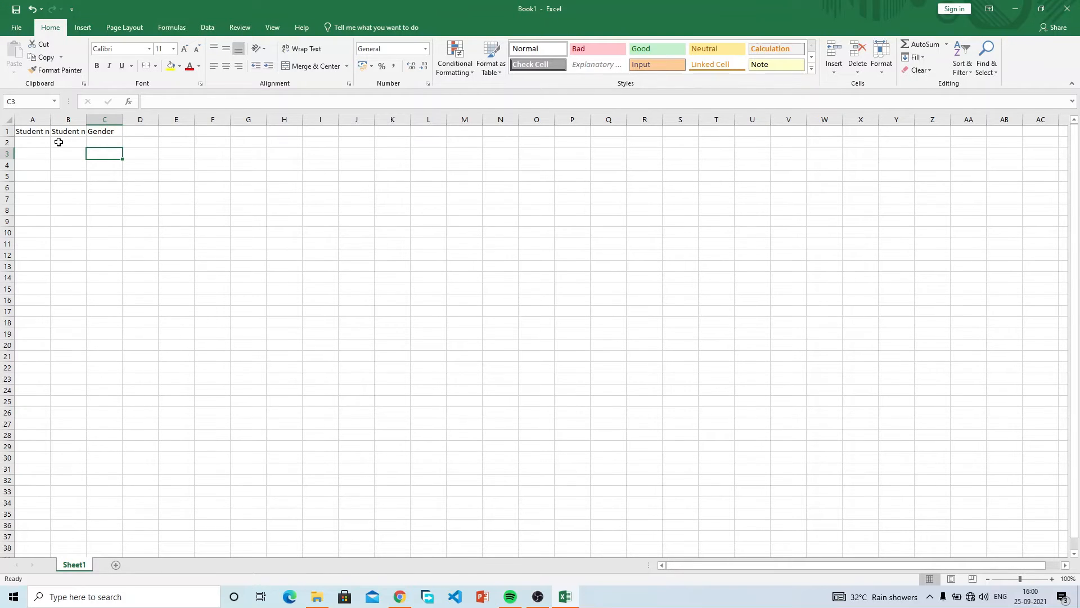
click(43, 134)
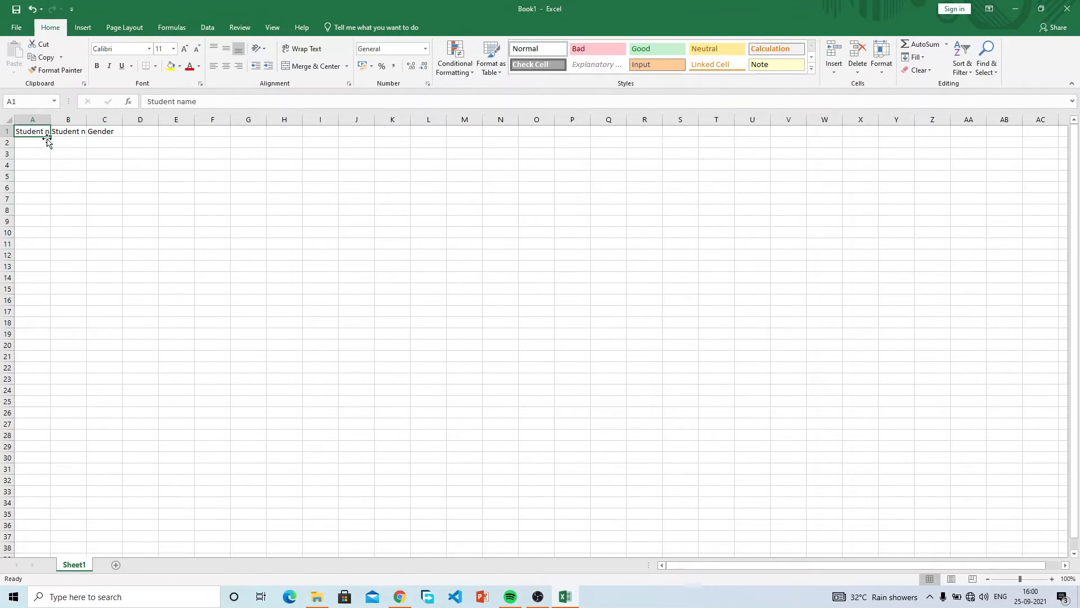
click(93, 153)
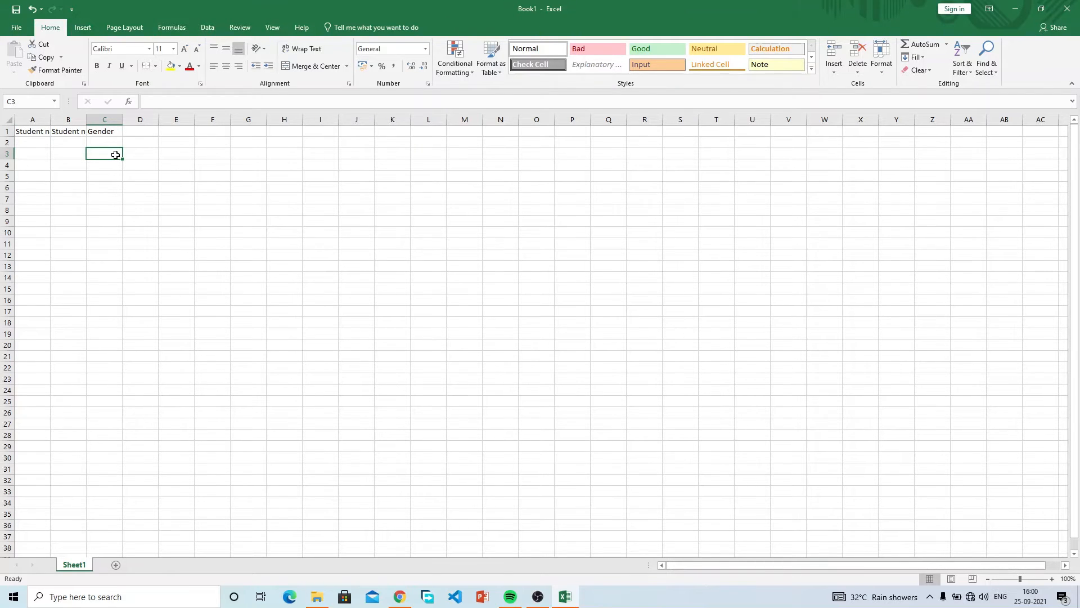
text(hjajajjajajajaj)
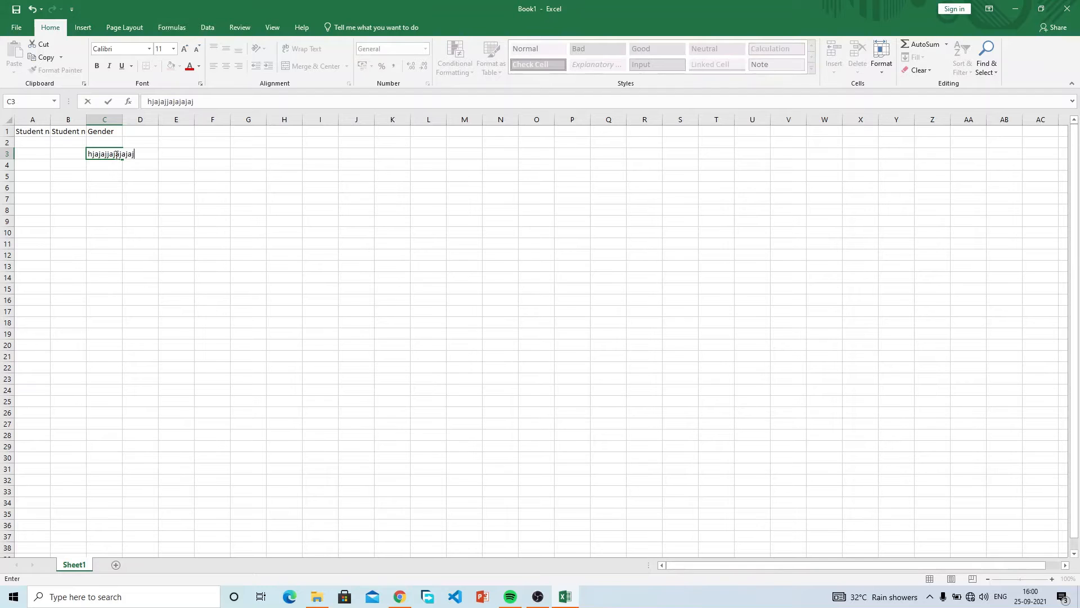
text(ajaj)
key(BackSpace)
key(BackSpace)
key(BackSpace)
key(BackSpace)
key(BackSpace)
key(BackSpace)
key(BackSpace)
key(BackSpace)
key(BackSpace)
key(BackSpace)
key(BackSpace)
key(BackSpace)
key(BackSpace)
key(BackSpace)
key(BackSpace)
key(BackSpace)
text(hhhhhhhhhhhhhhhhhhhhhhhhhh)
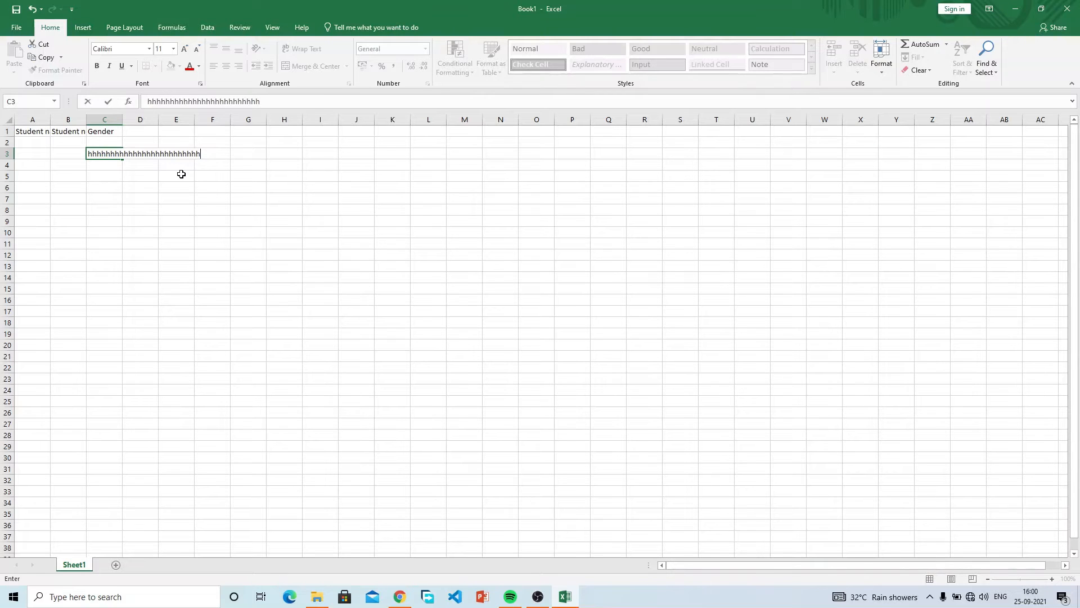
key(ctrl+Return)
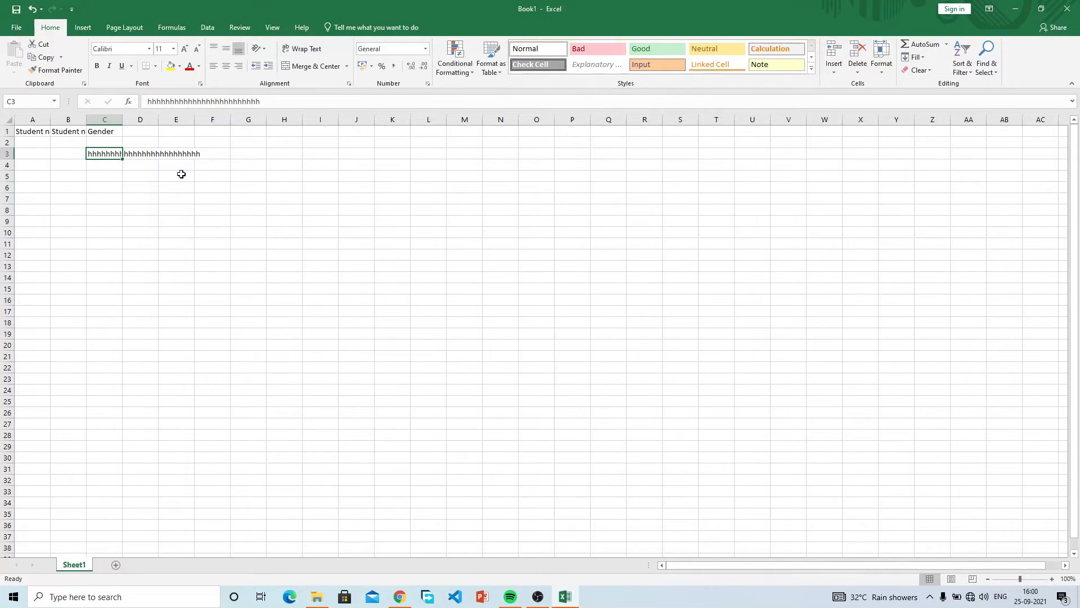
key(Delete)
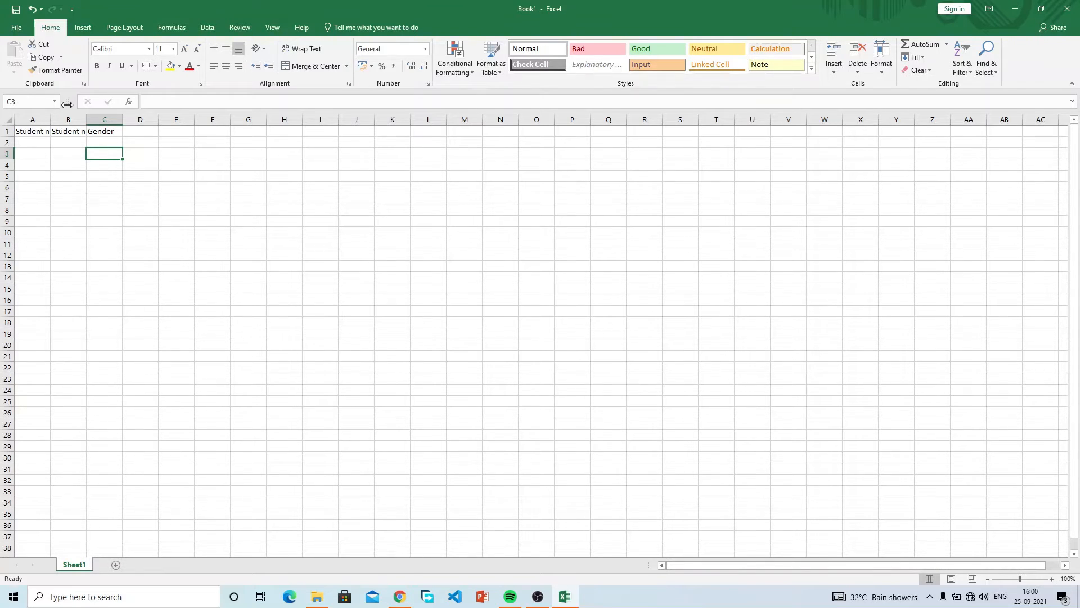
click(293, 209)
click(421, 275)
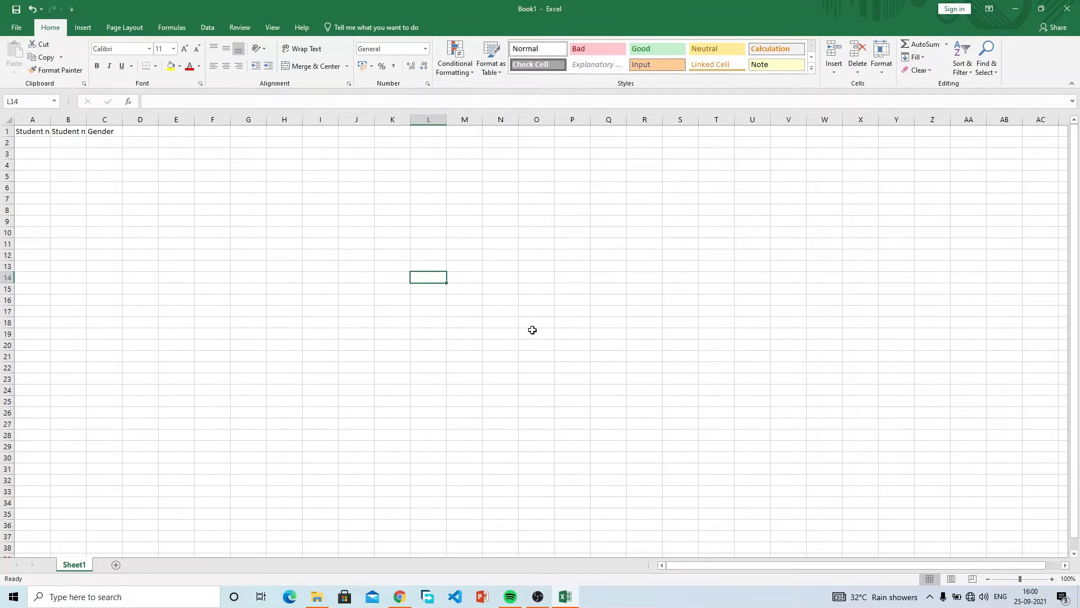
click(573, 356)
click(468, 271)
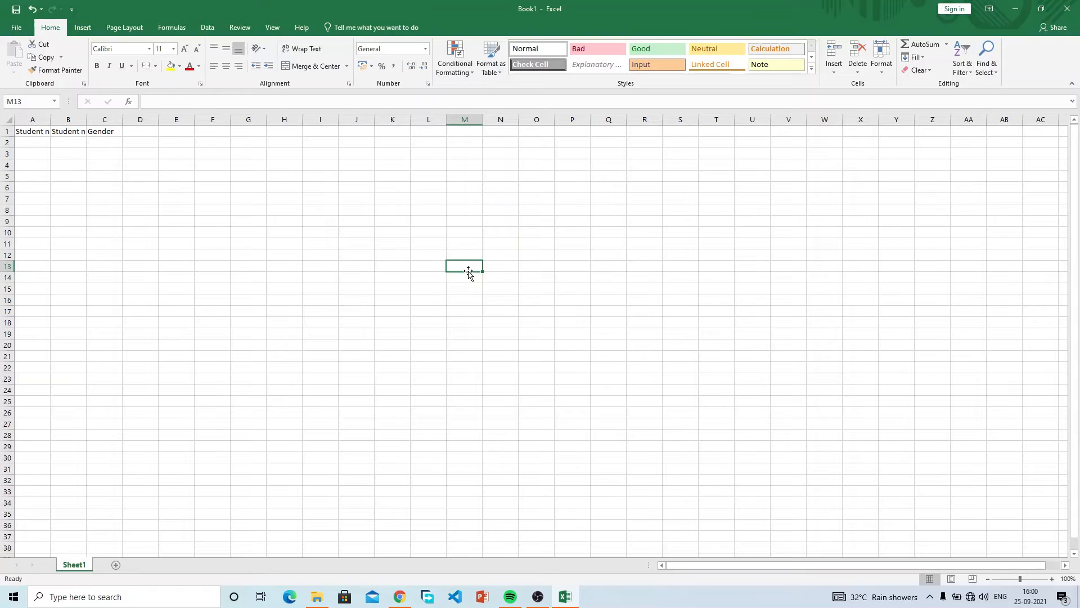
click(362, 242)
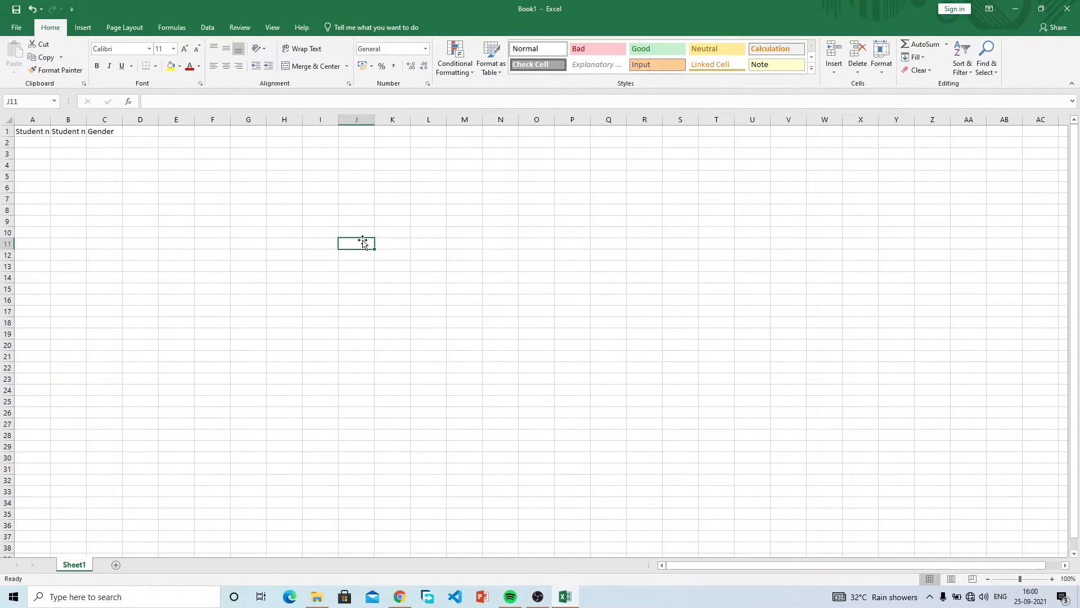
click(325, 208)
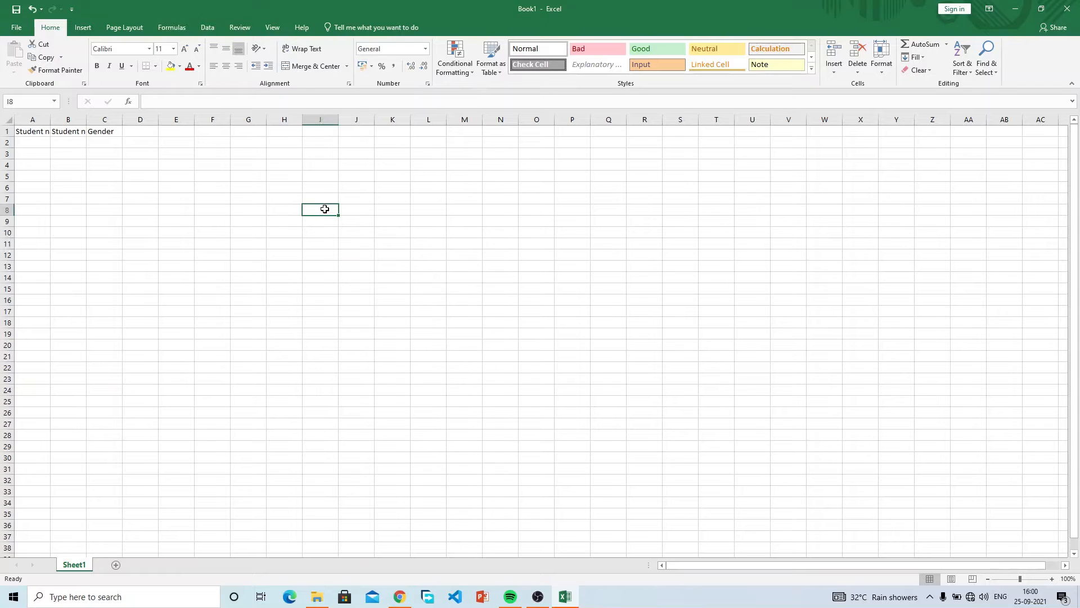
click(501, 318)
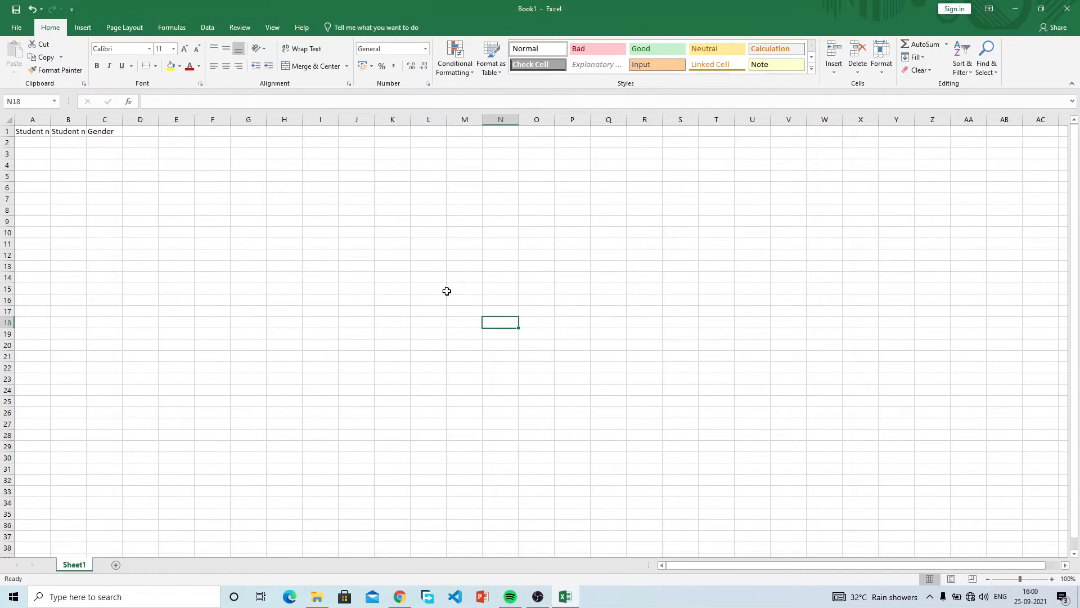
click(309, 244)
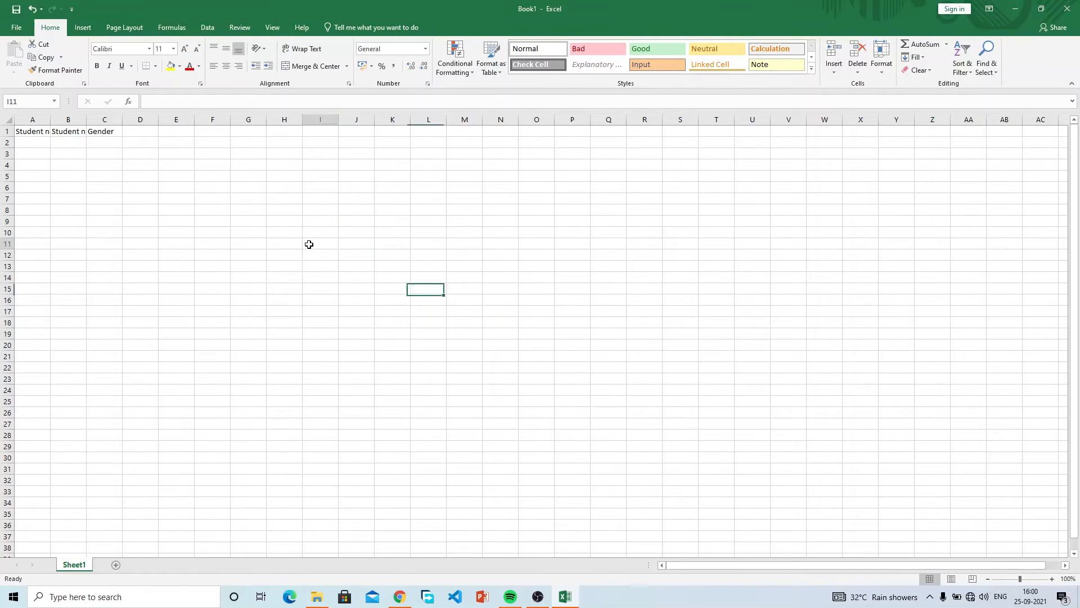
click(67, 131)
mouse_move(35, 132)
mouse_down()
mouse_move(99, 126)
mouse_move(23, 135)
mouse_up()
click(110, 176)
click(113, 198)
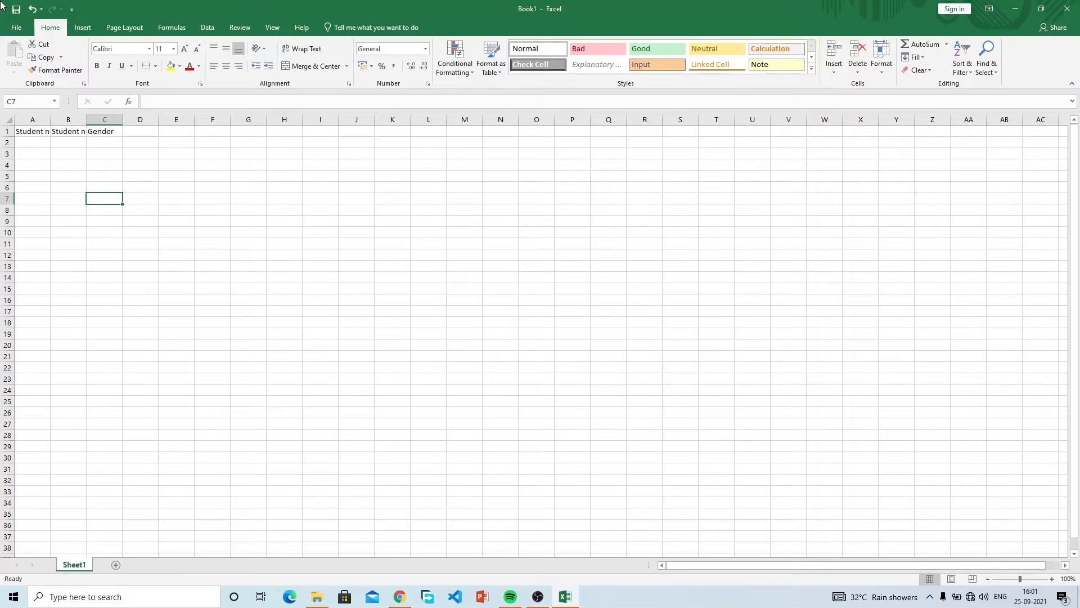
click(17, 27)
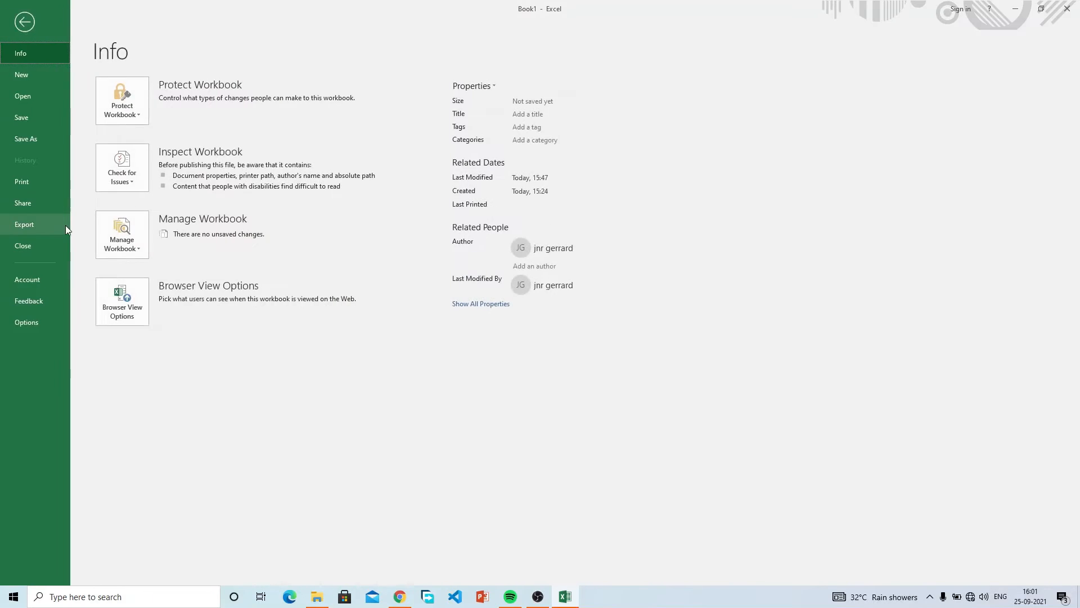
click(52, 183)
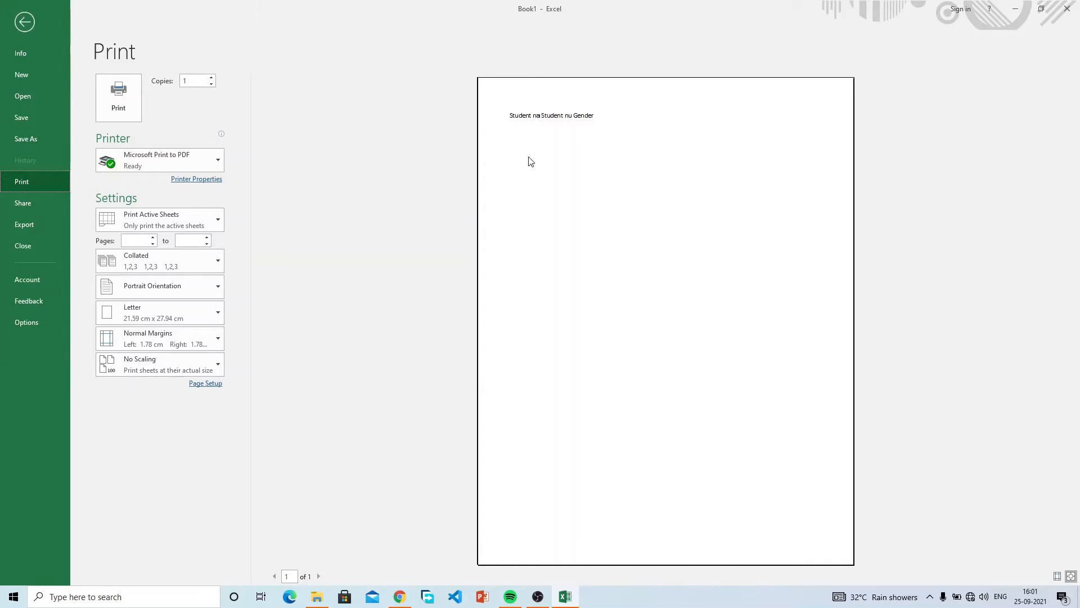
click(14, 23)
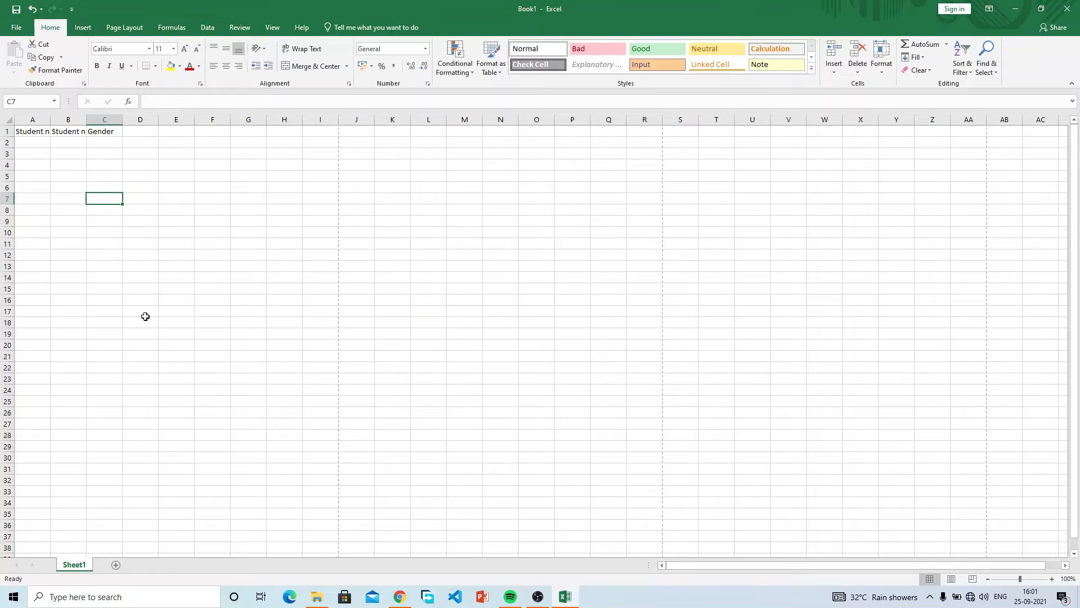
Launch a fresh Excel from Windows search and start a blank workbook, Book2.
click(13, 596)
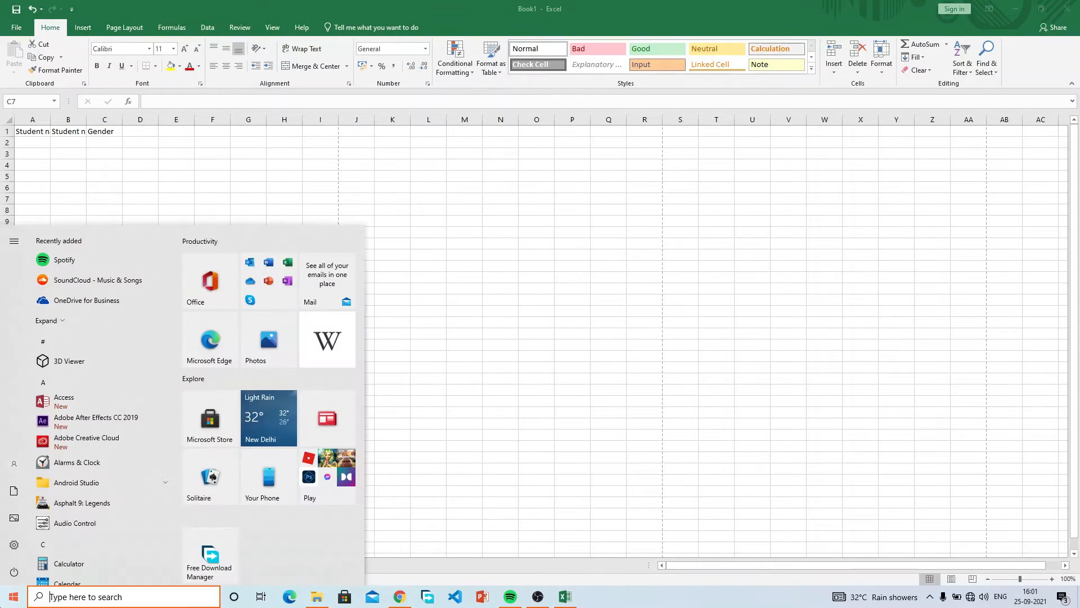
text(exce)
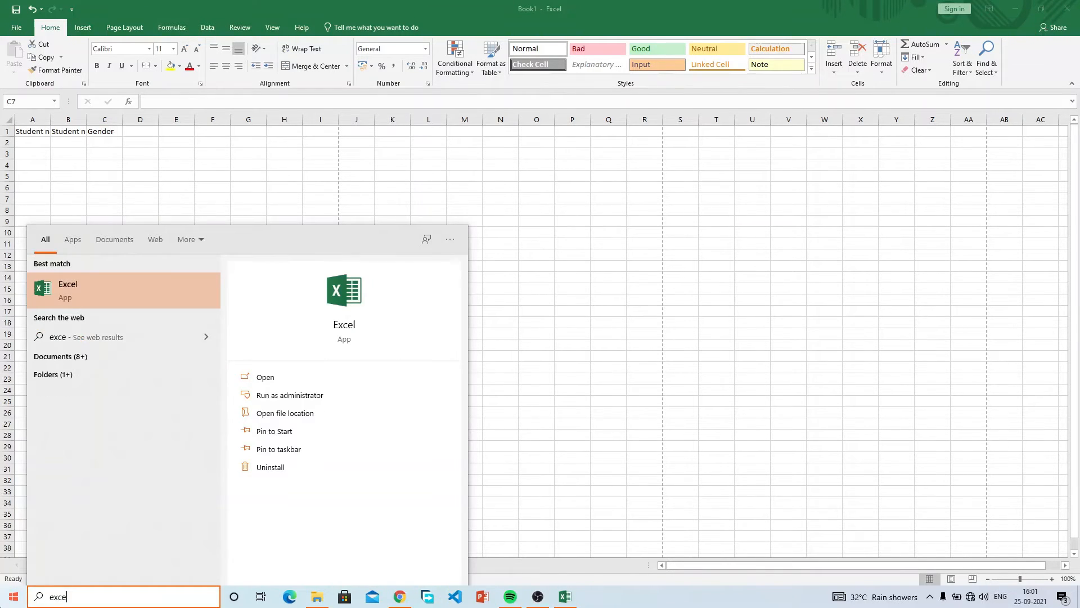
click(83, 298)
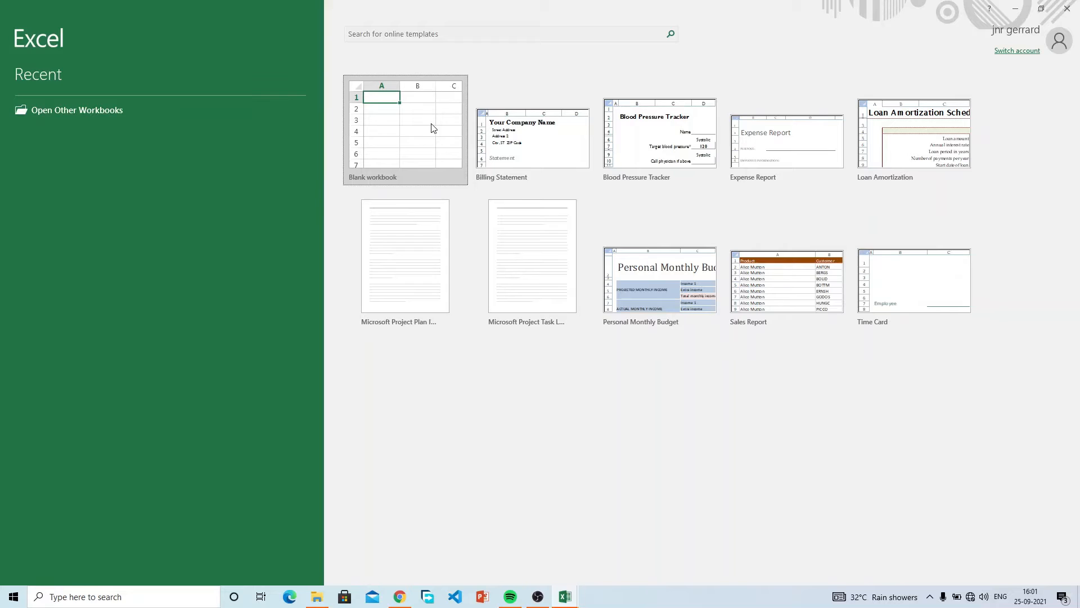
click(409, 123)
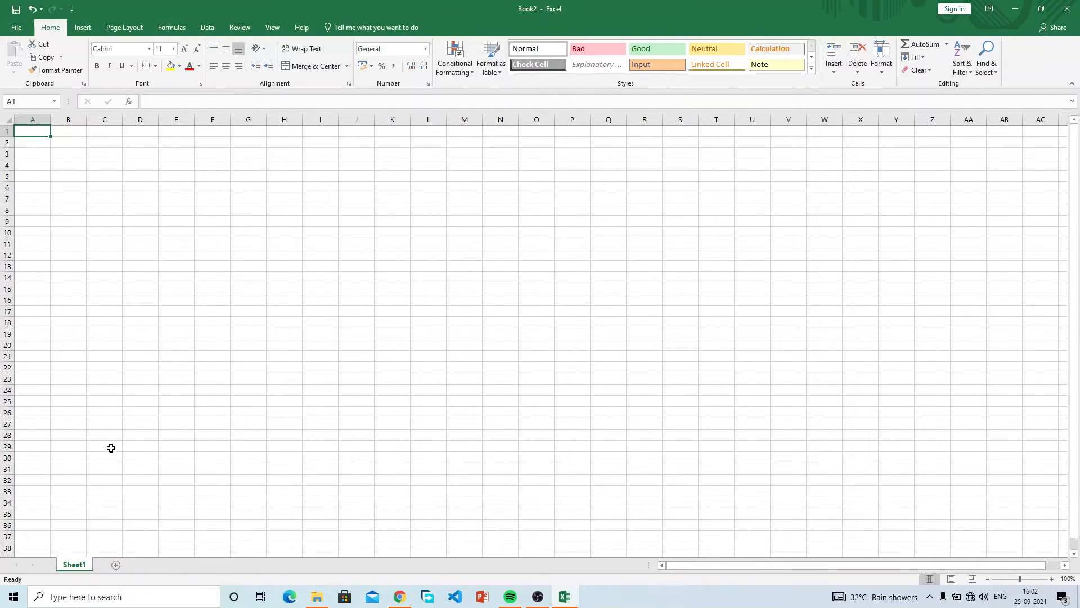
Add three new worksheets, Sheet2 to Sheet4, to Book2.
scroll(331, 425, down, 5)
scroll(332, 425, up, 5)
click(116, 565)
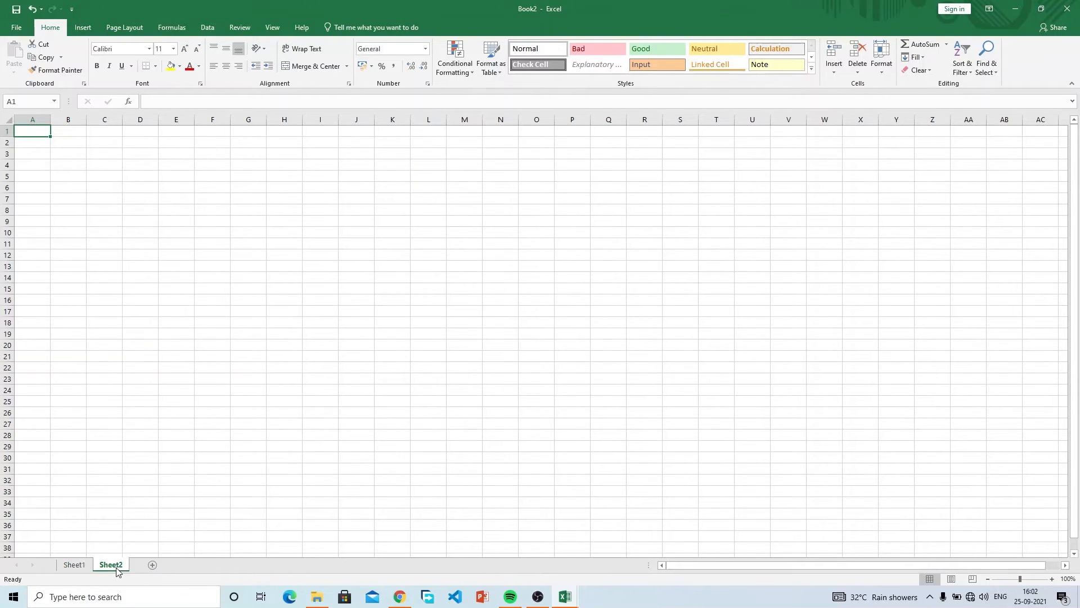
click(154, 564)
click(189, 565)
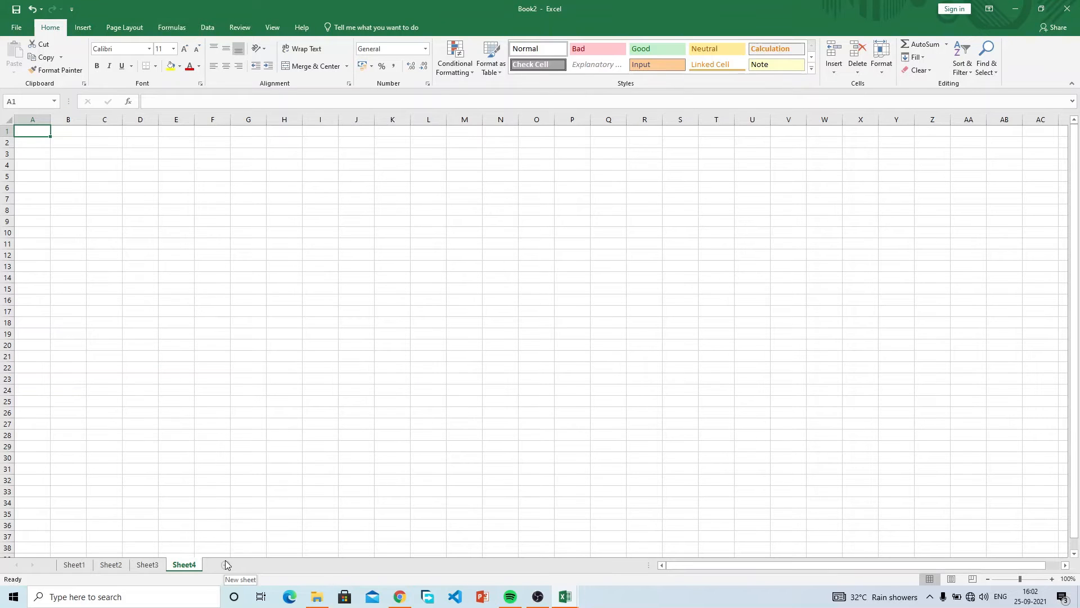
Delete Sheet4, Sheet3 and Sheet2, leaving only Sheet1.
right_click(190, 566)
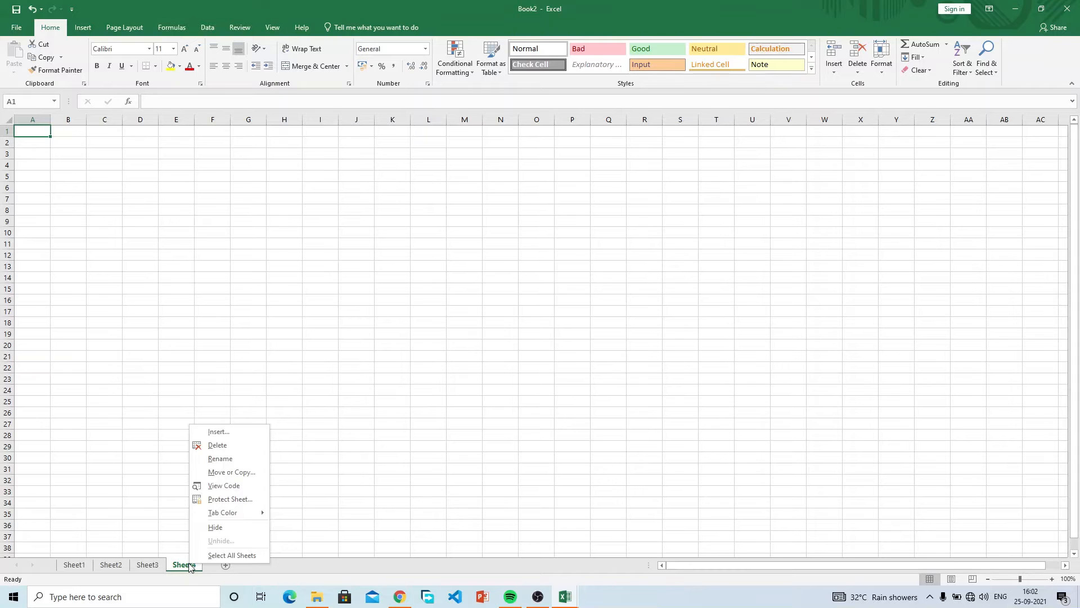
click(226, 447)
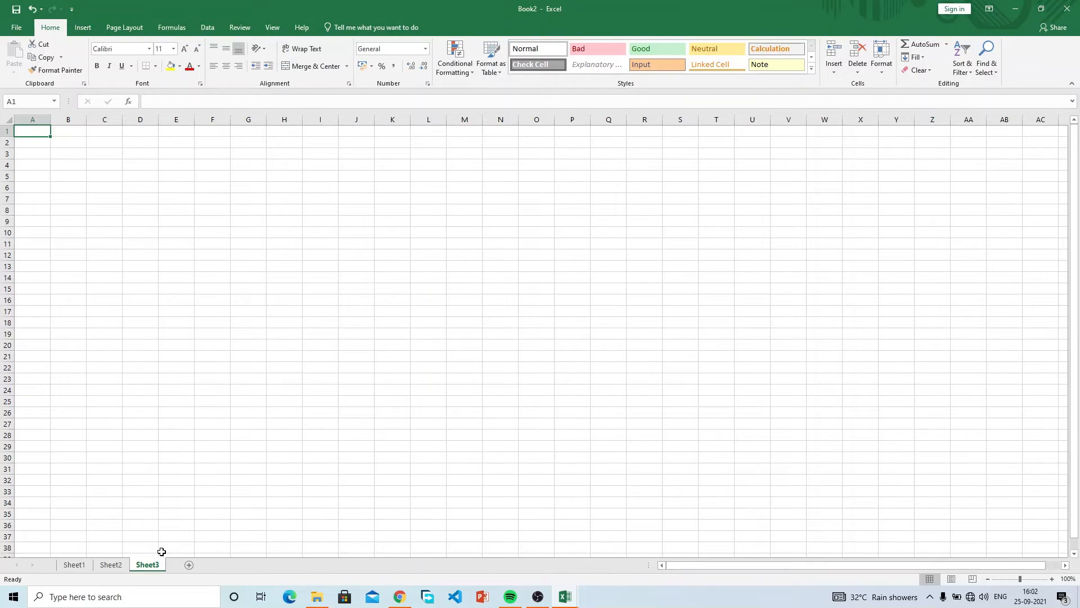
right_click(147, 564)
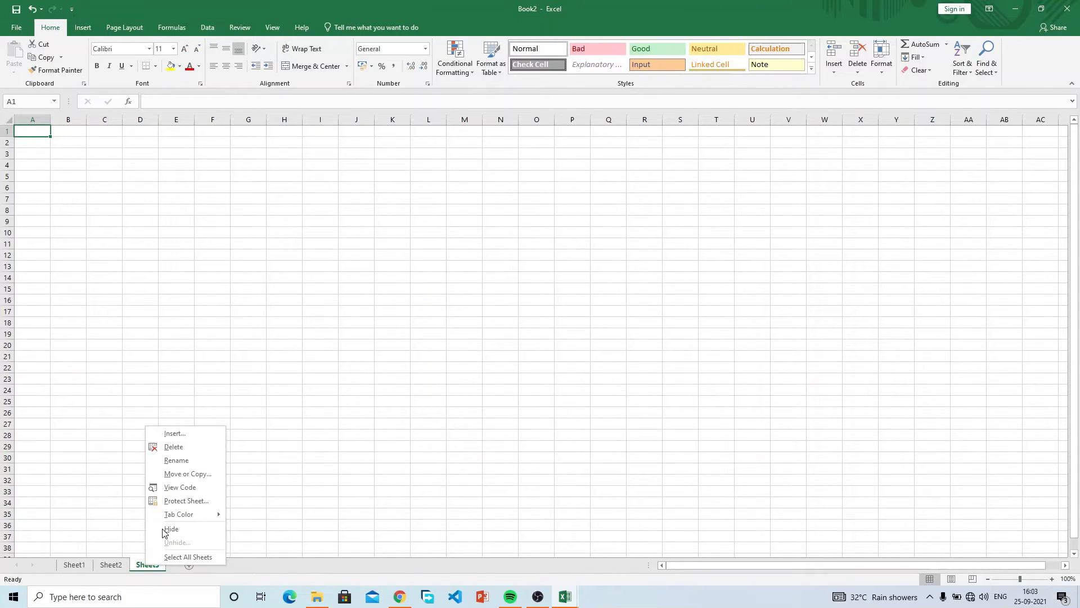
click(201, 446)
right_click(111, 565)
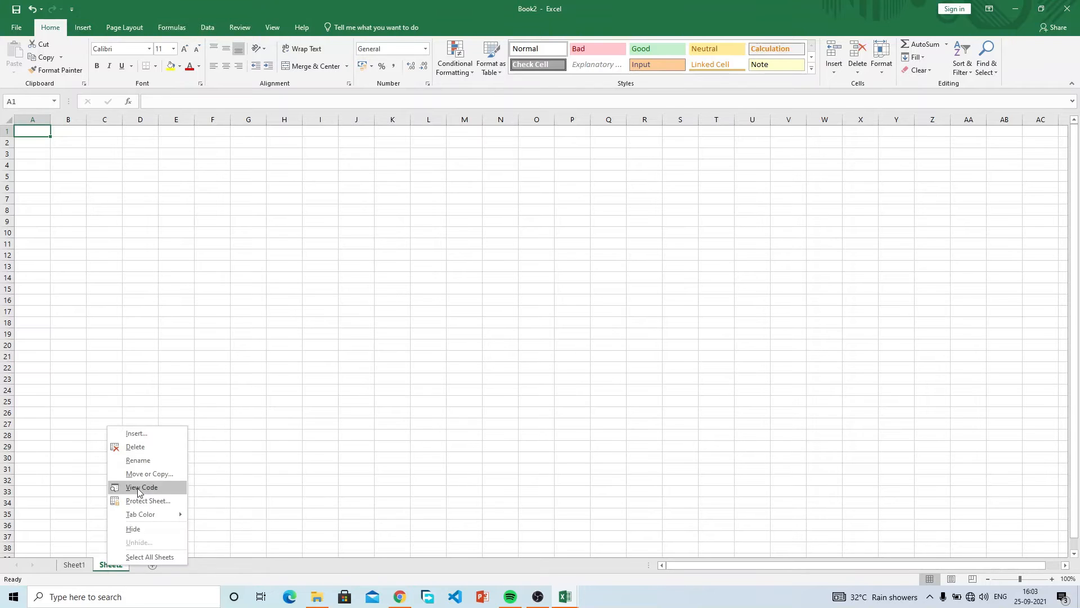
click(135, 447)
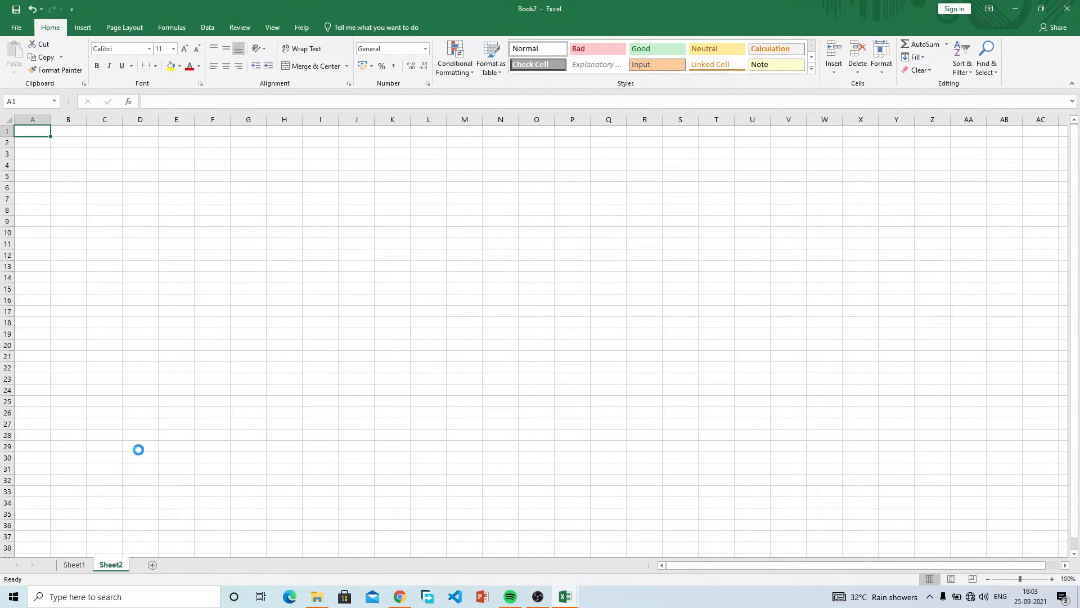
click(97, 353)
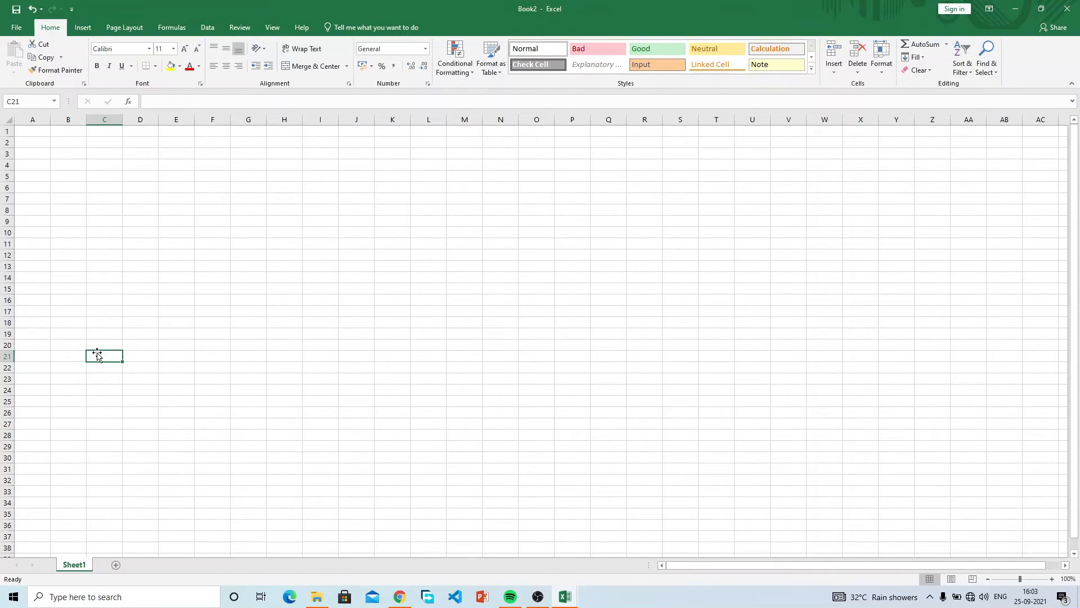
Add Sheet5, Sheet6 and Sheet7, then switch among the tabs to Sheet5.
click(116, 564)
click(171, 564)
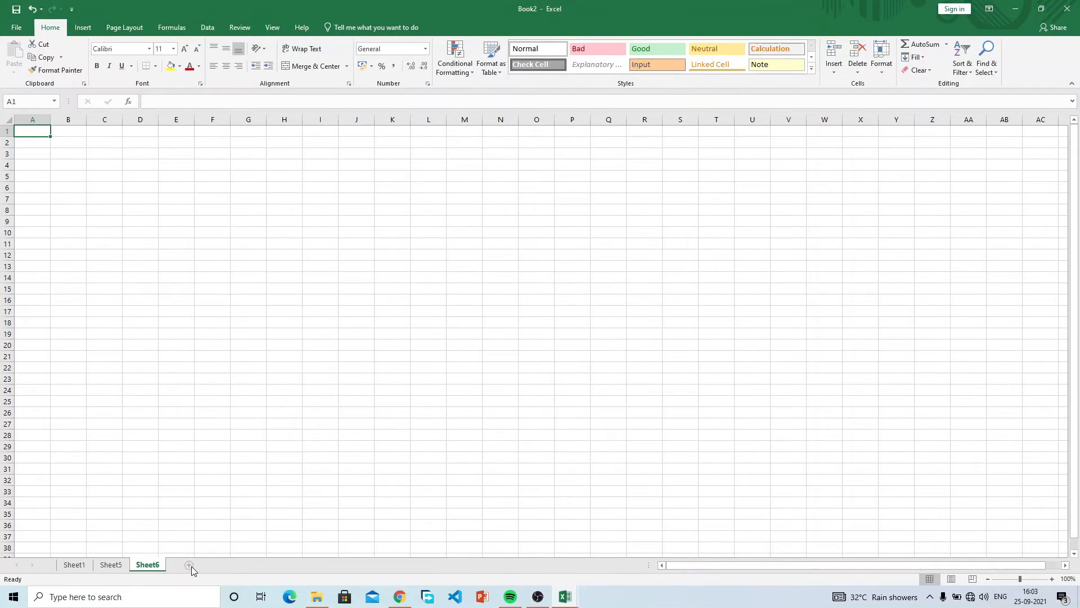
click(190, 565)
click(111, 565)
click(80, 567)
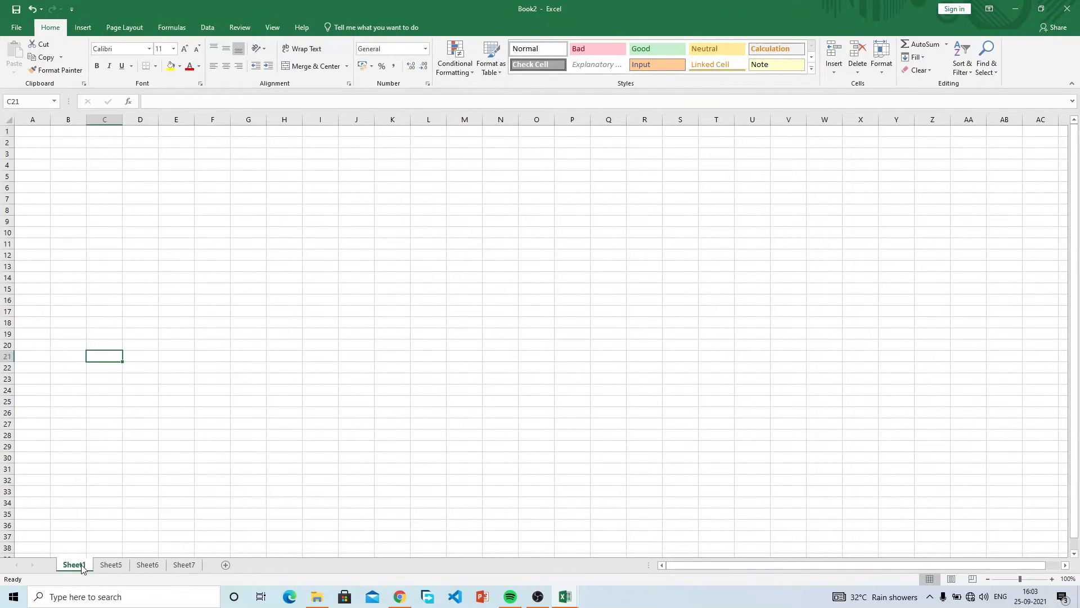
click(134, 565)
click(112, 566)
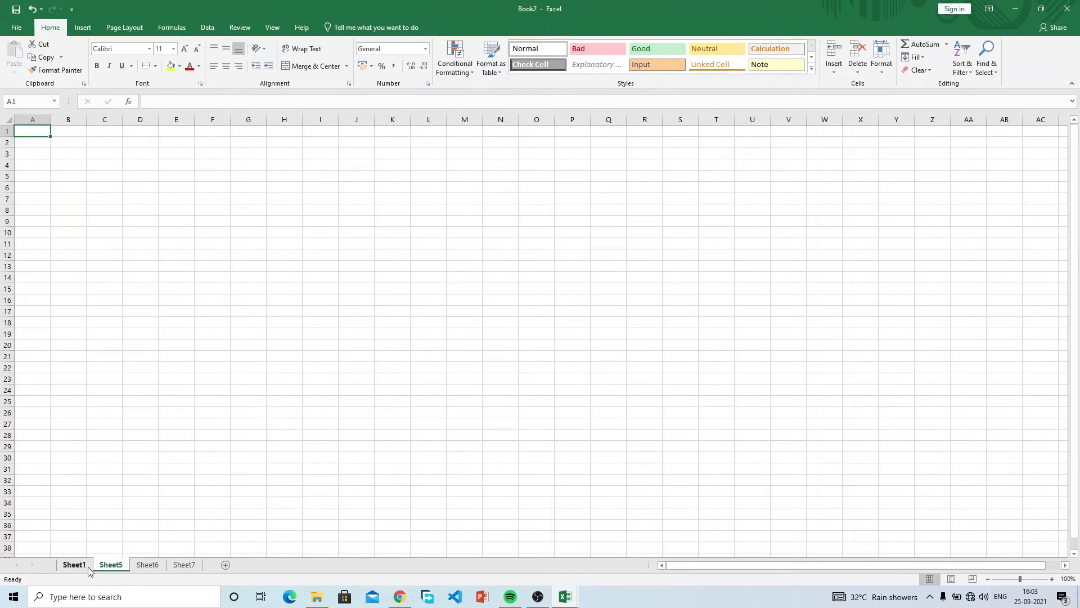
click(86, 567)
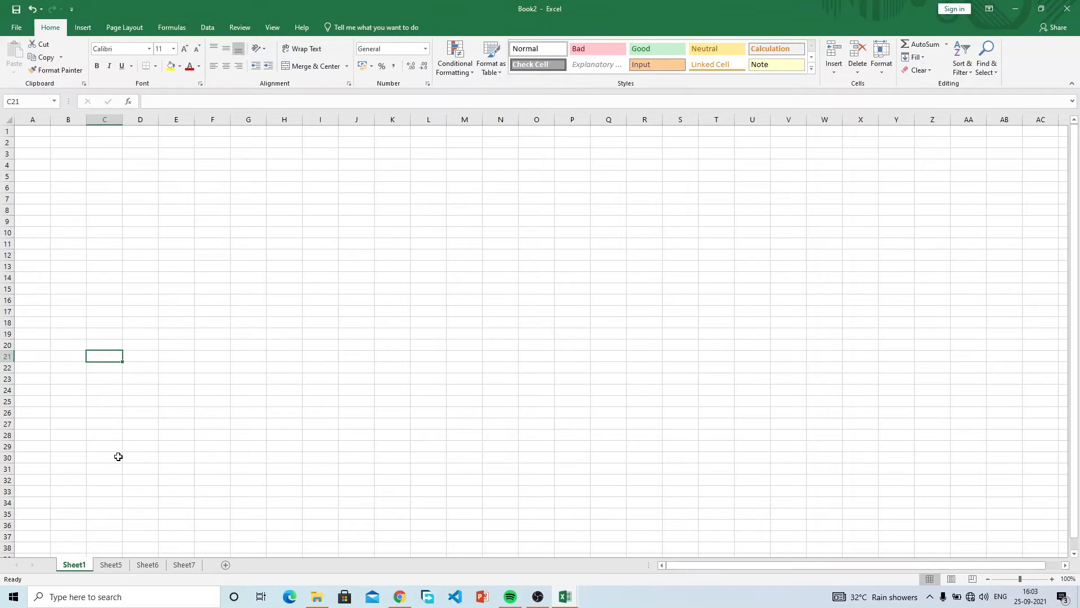
right_click(112, 565)
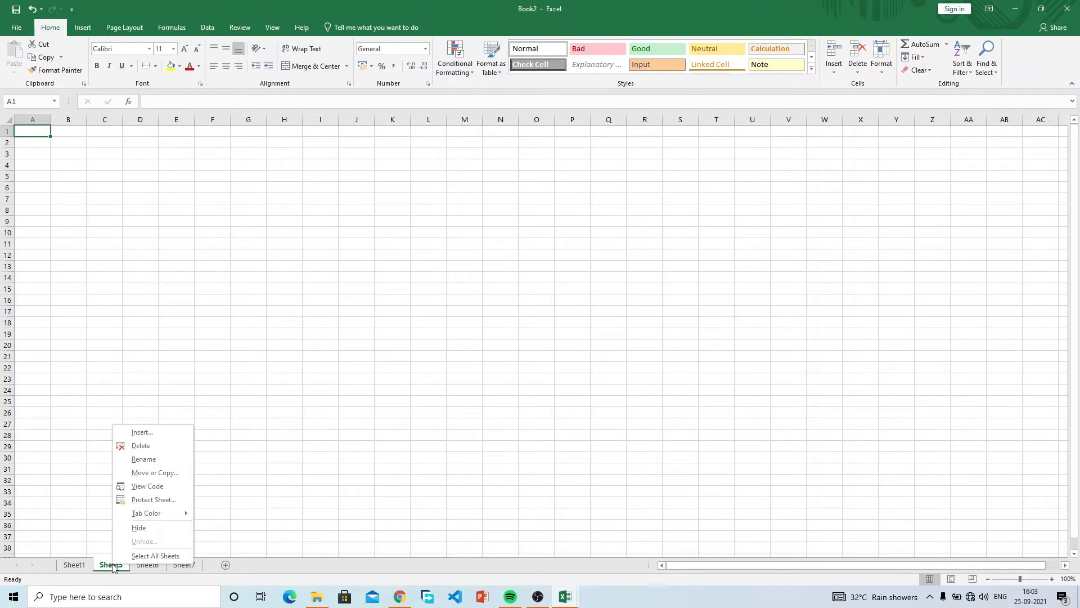
click(291, 365)
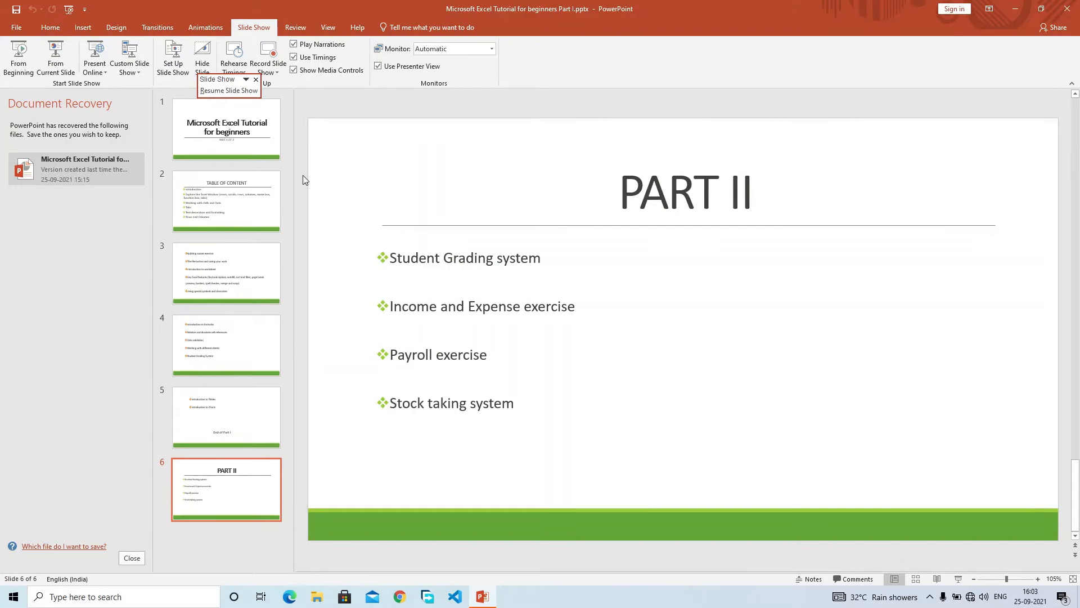
Start the tutorial slide show from the beginning and advance to the contents slide.
click(19, 56)
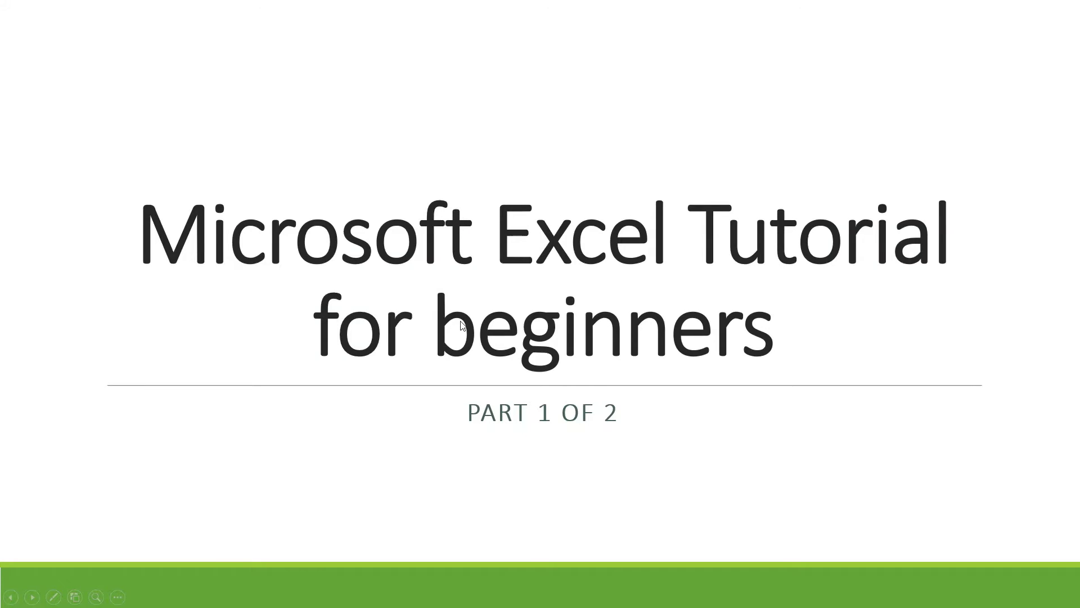
click(461, 321)
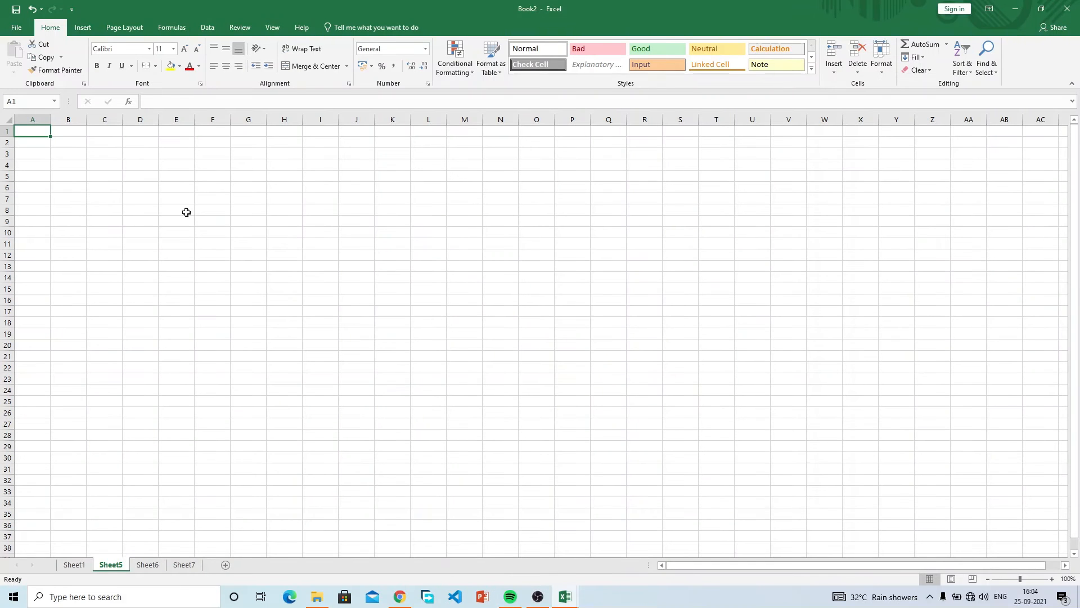
click(38, 142)
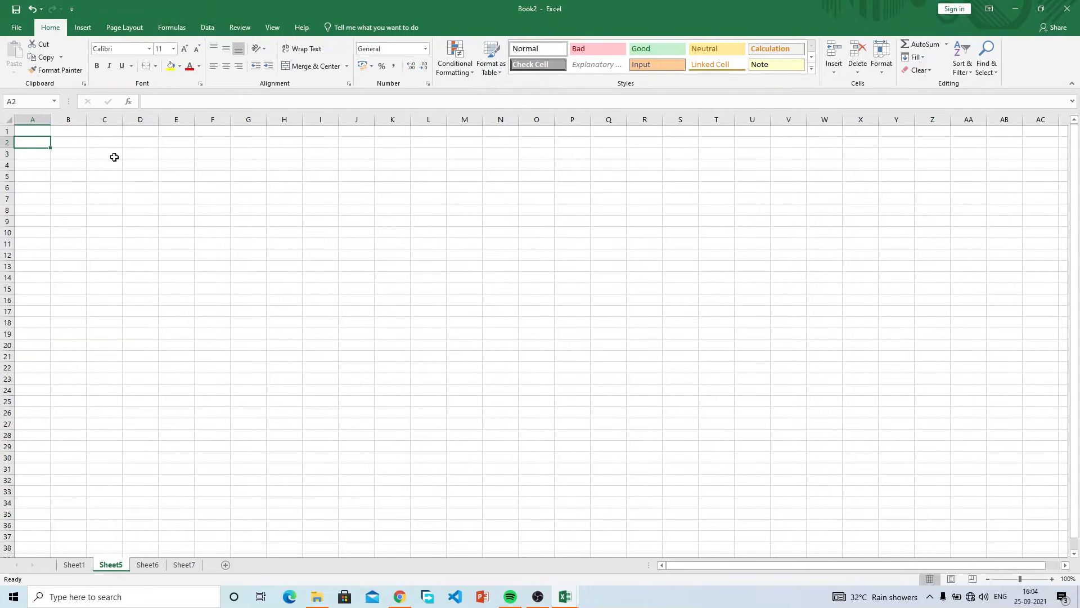
click(160, 178)
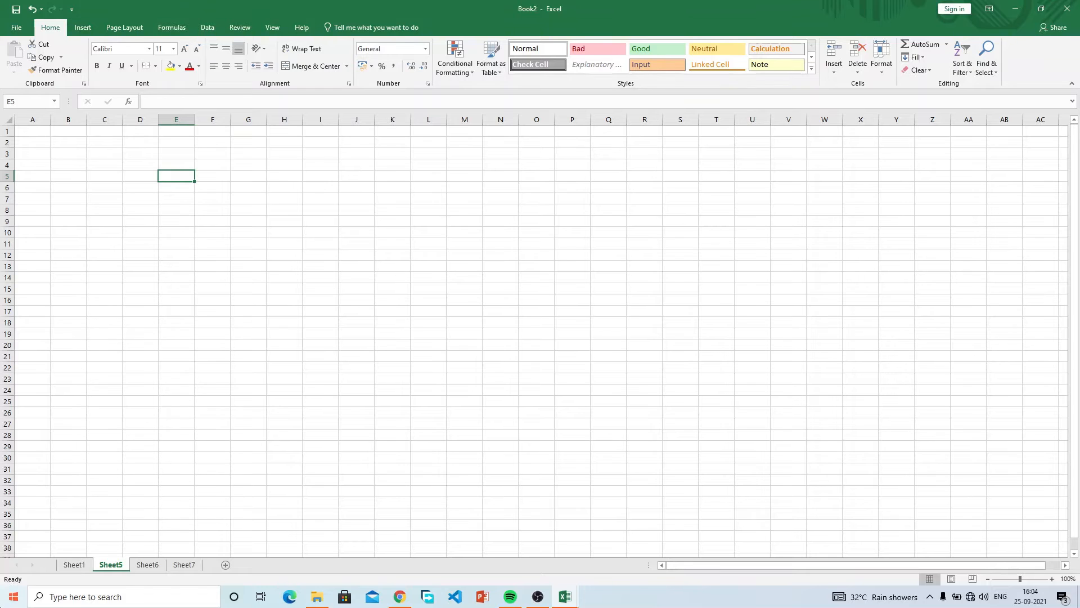
click(13, 596)
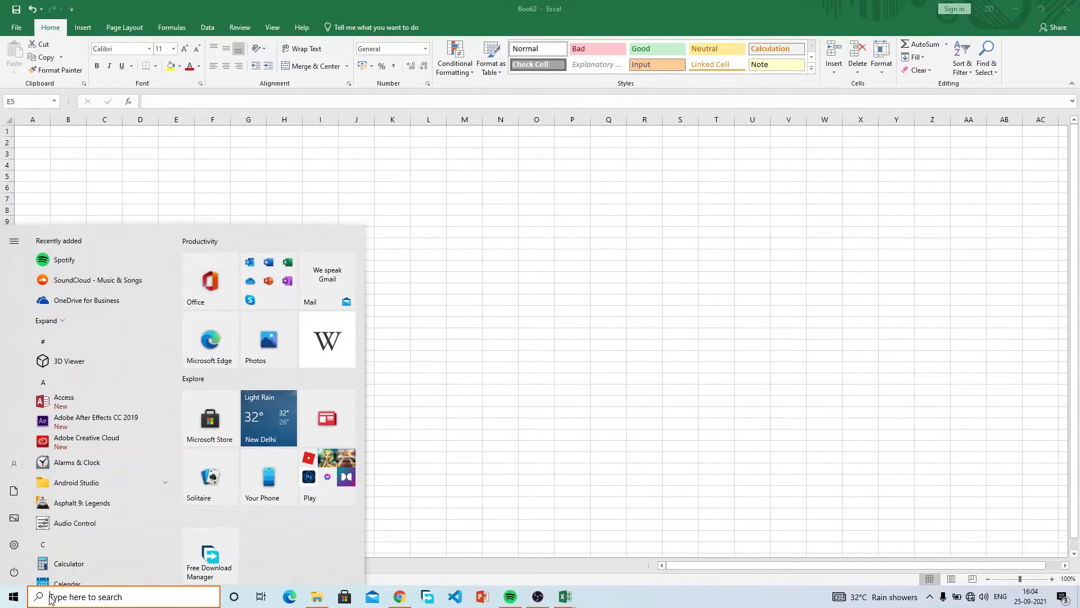
click(120, 168)
click(270, 220)
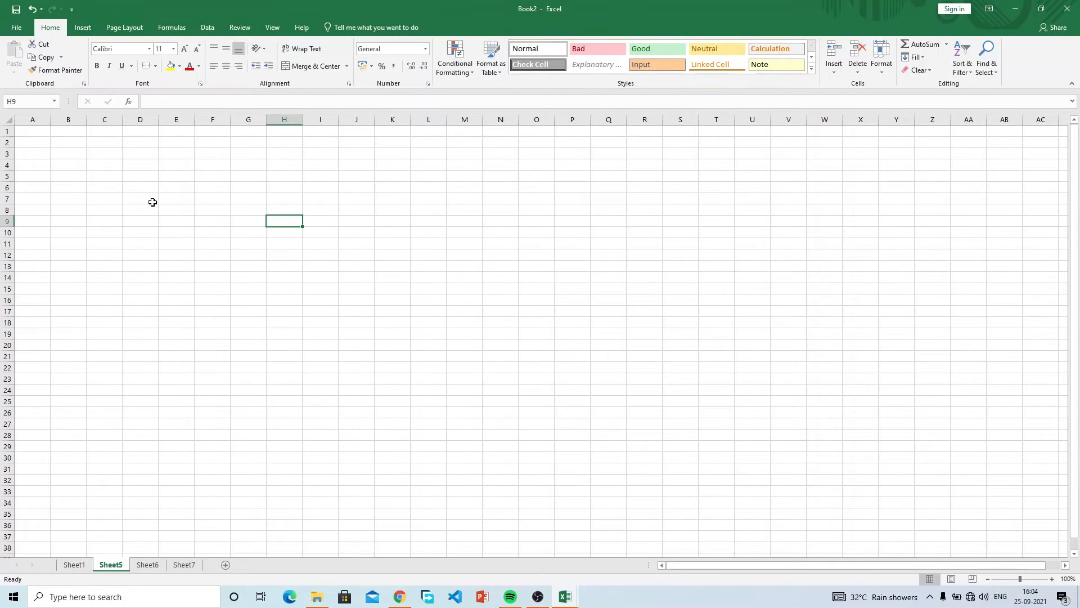
click(153, 201)
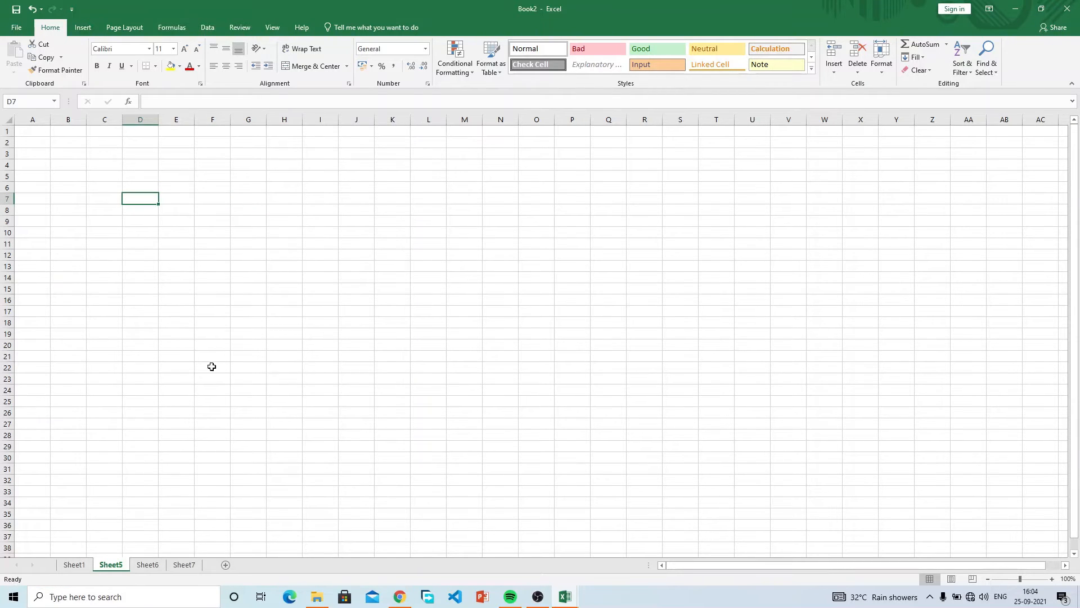
text(ghana)
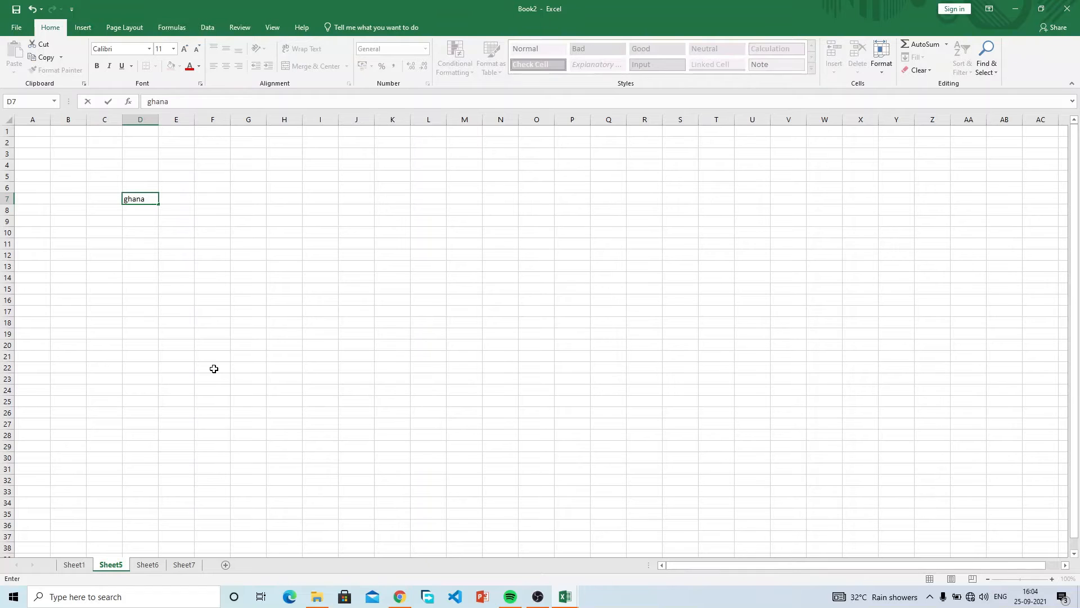
text(bdfdfffff)
key(BackSpace)
key(BackSpace)
key(BackSpace)
key(BackSpace)
key(BackSpace)
key(BackSpace)
key(BackSpace)
key(BackSpace)
key(BackSpace)
key(BackSpace)
key(BackSpace)
key(BackSpace)
key(BackSpace)
key(BackSpace)
key(Return)
click(184, 225)
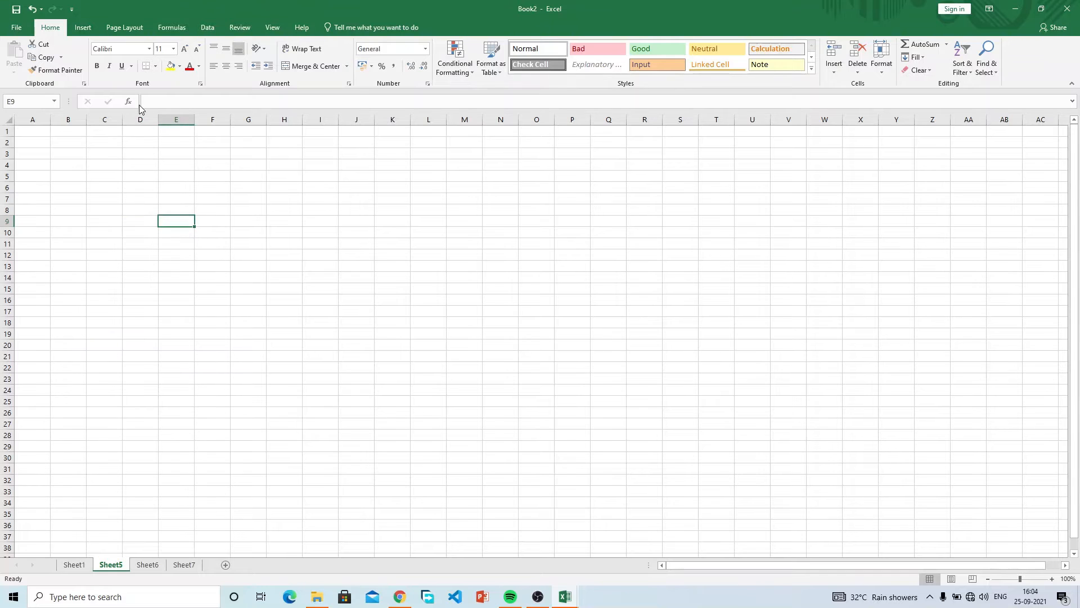
text(ghaanananana)
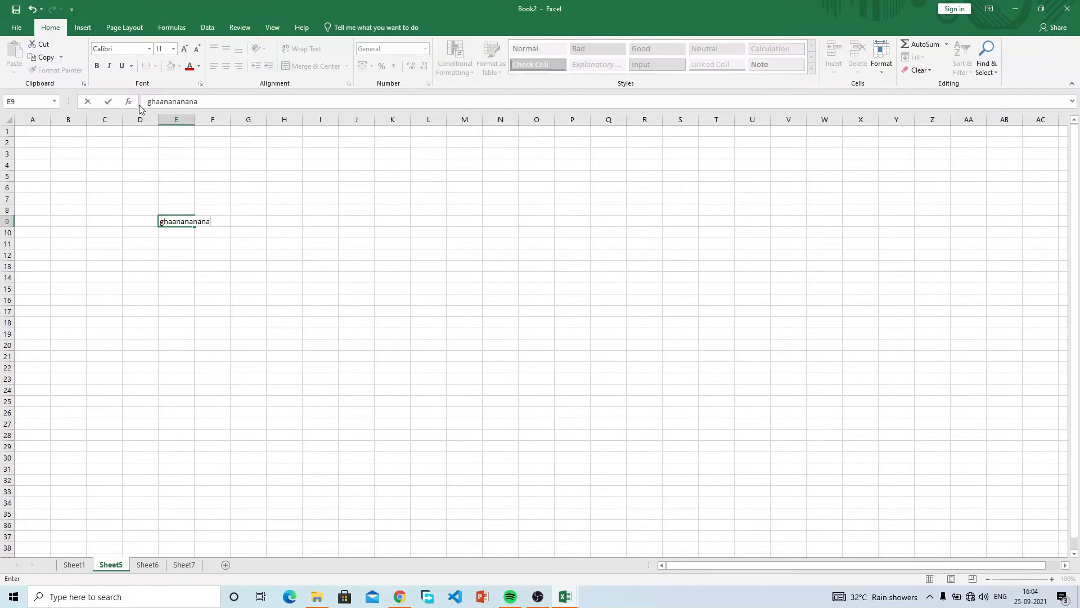
text(nan)
drag(225, 221, 185, 222)
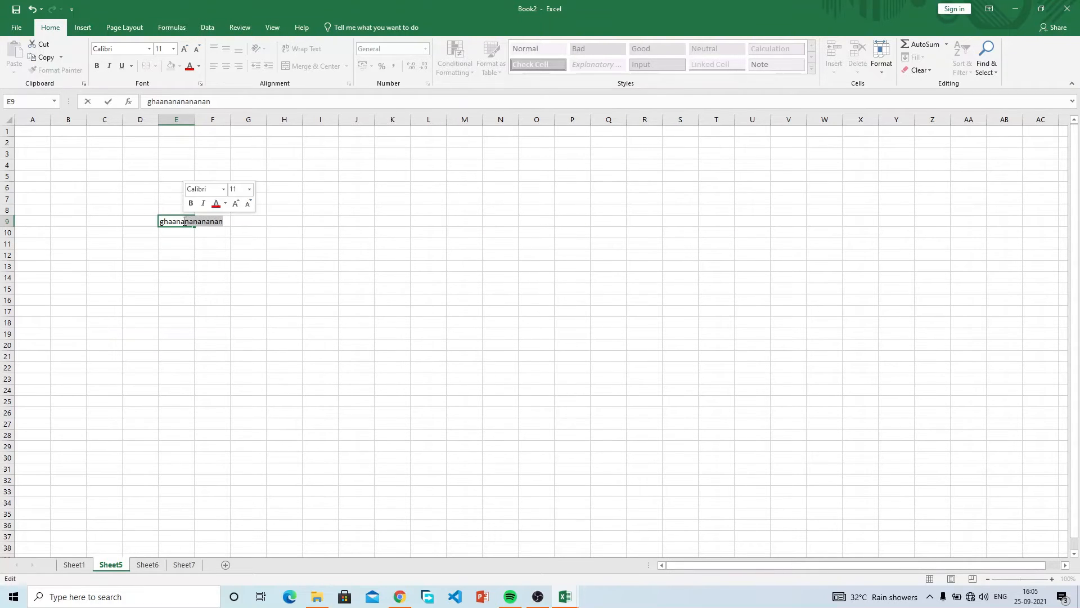
key(BackSpace)
key(BackSpace)
key(BackSpace)
key(BackSpace)
key(BackSpace)
key(BackSpace)
key(BackSpace)
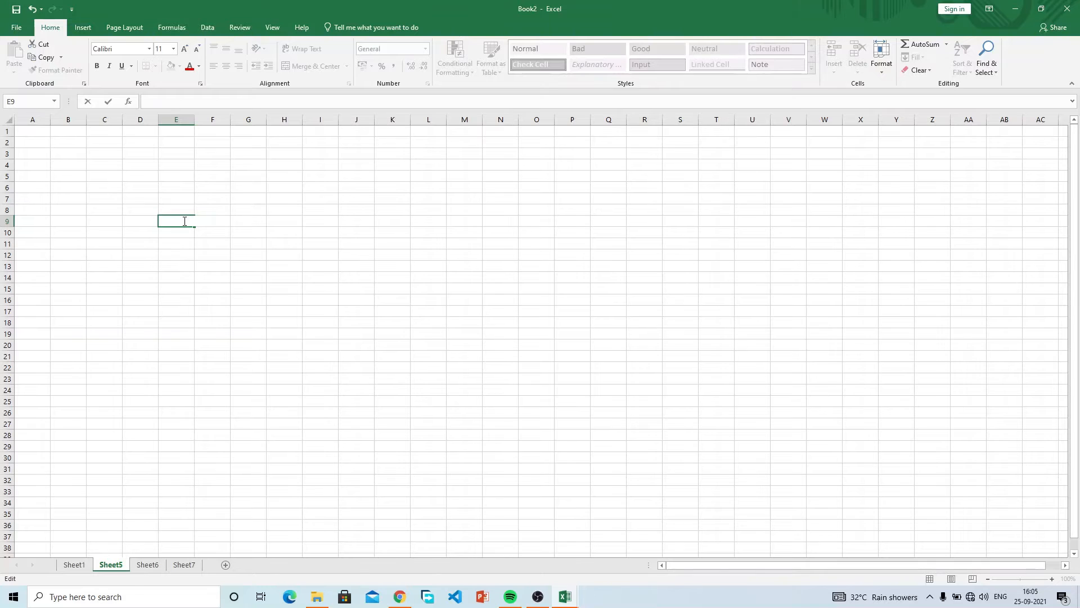
click(202, 210)
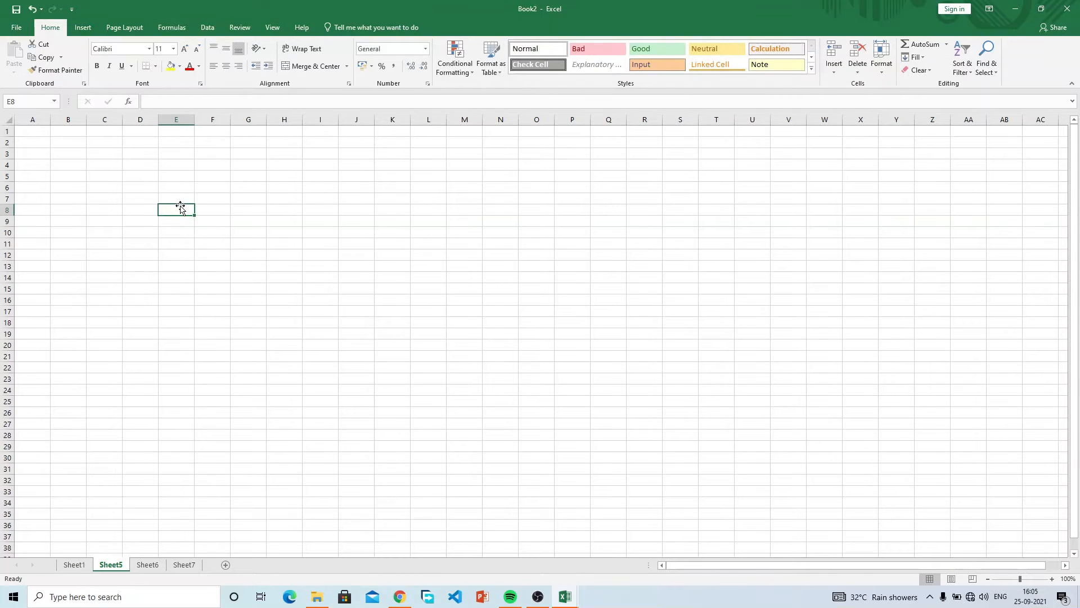
text(ghananana)
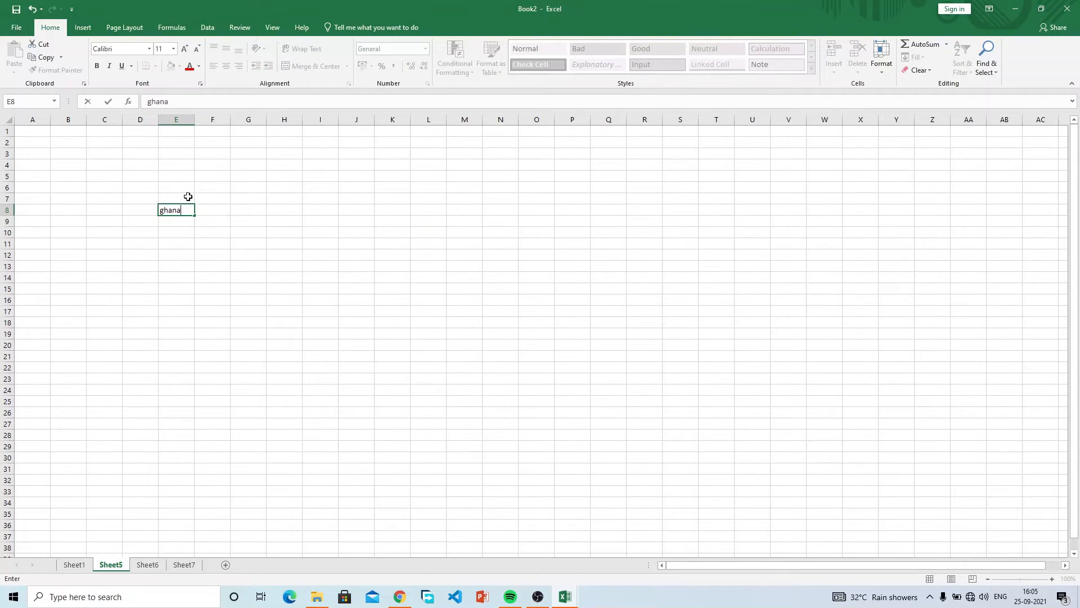
key(BackSpace)
key(BackSpace)
key(BackSpace)
key(BackSpace)
key(BackSpace)
key(BackSpace)
key(BackSpace)
key(BackSpace)
key(BackSpace)
key(Escape)
click(187, 195)
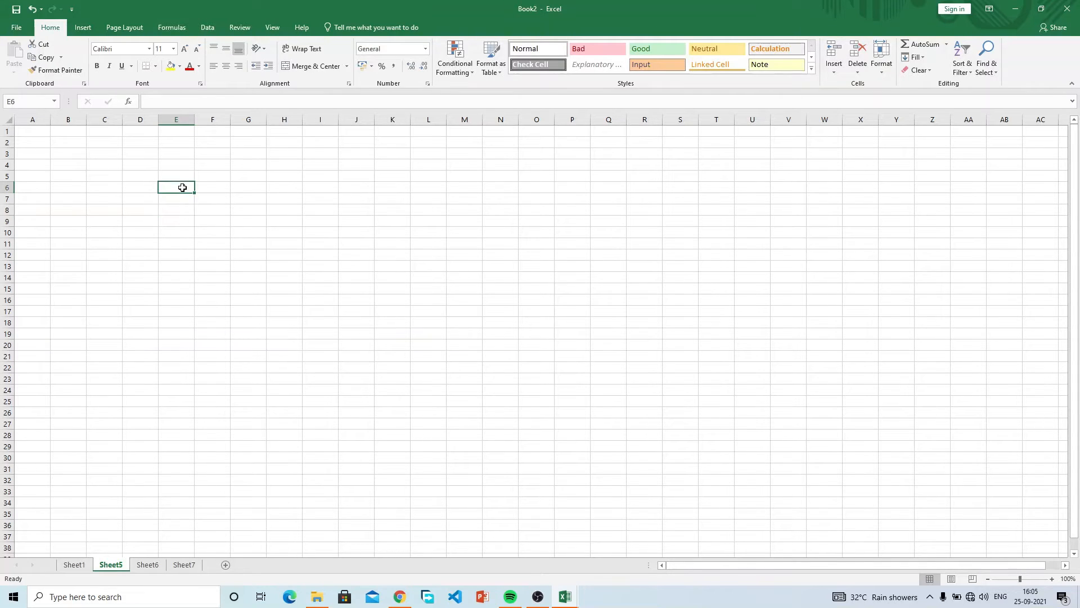
click(357, 268)
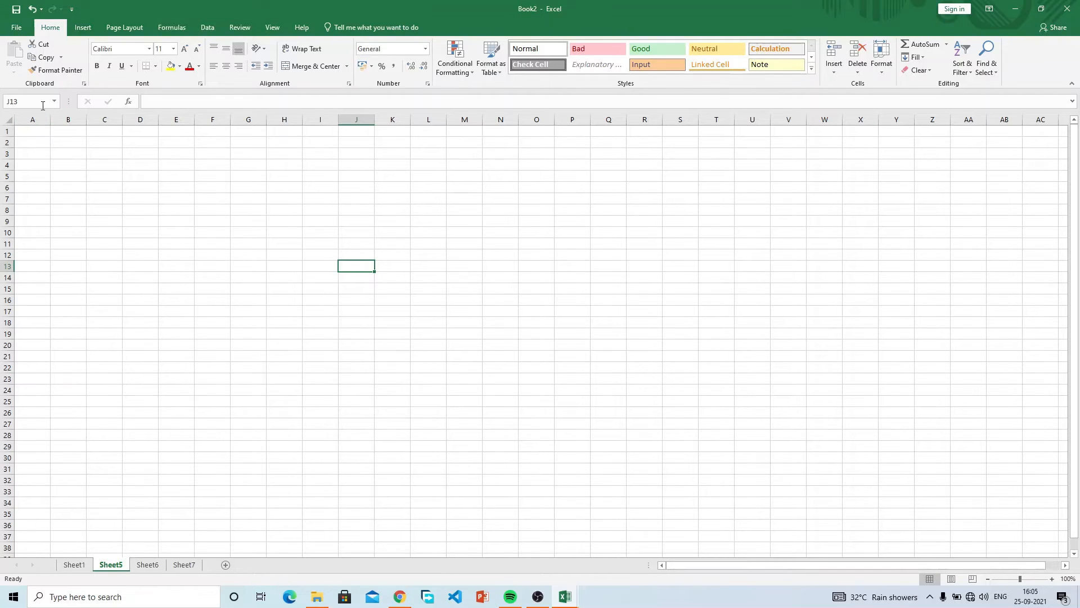
Type Student name, Index numer and Gender into A1, B1 and C1 of Sheet5.
click(32, 133)
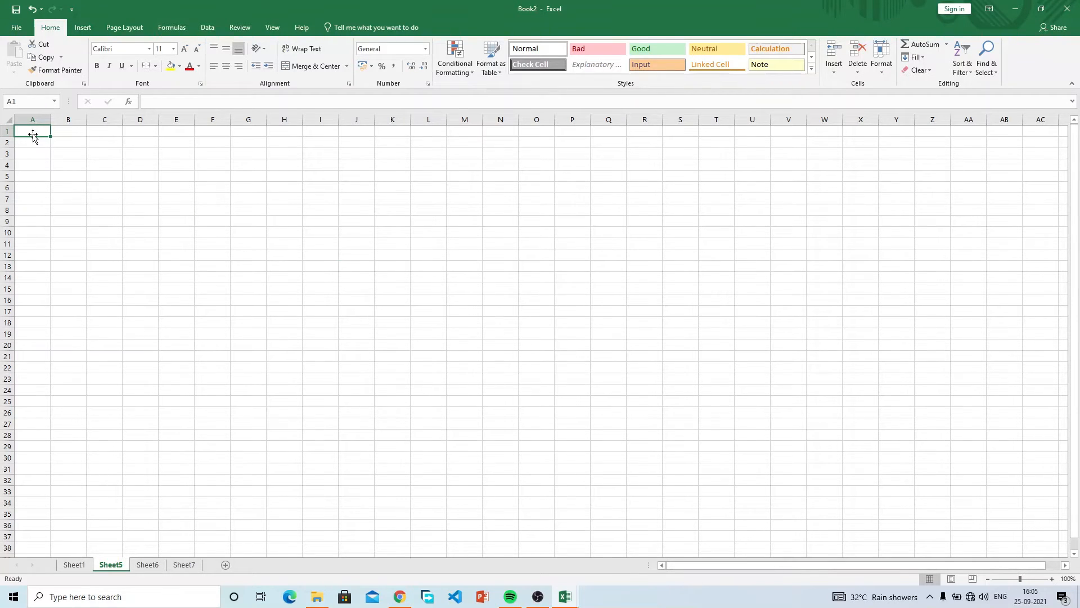
text(Studen)
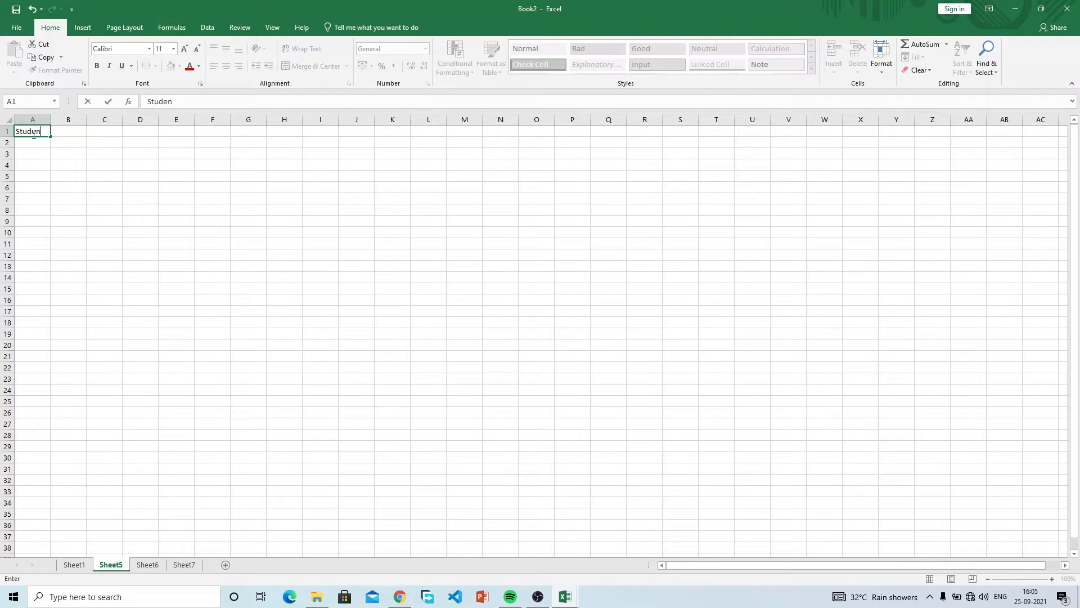
text(t name)
key(Tab)
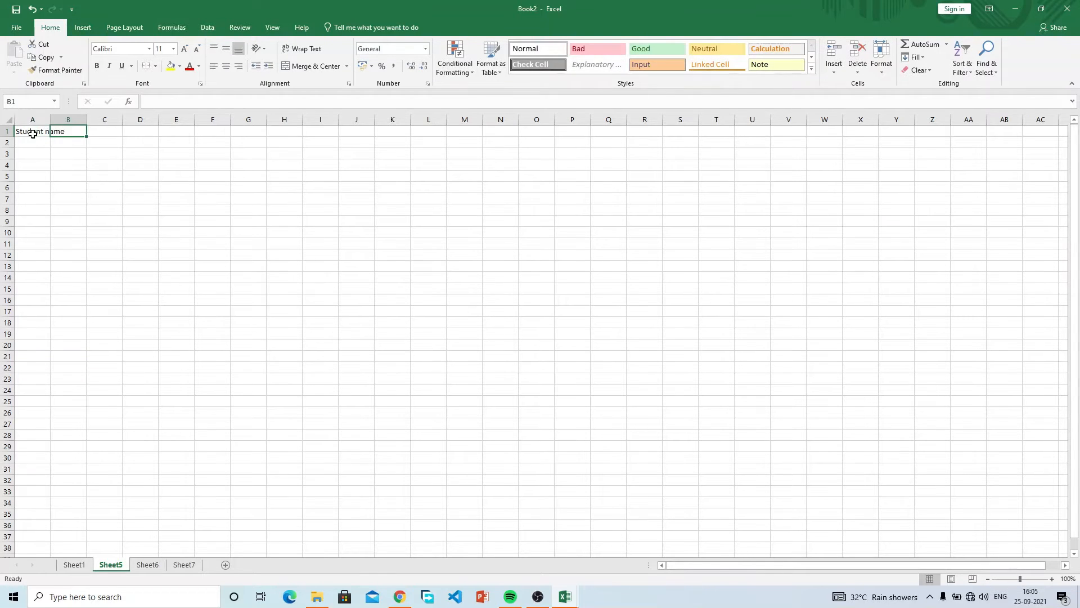
text(Index numer)
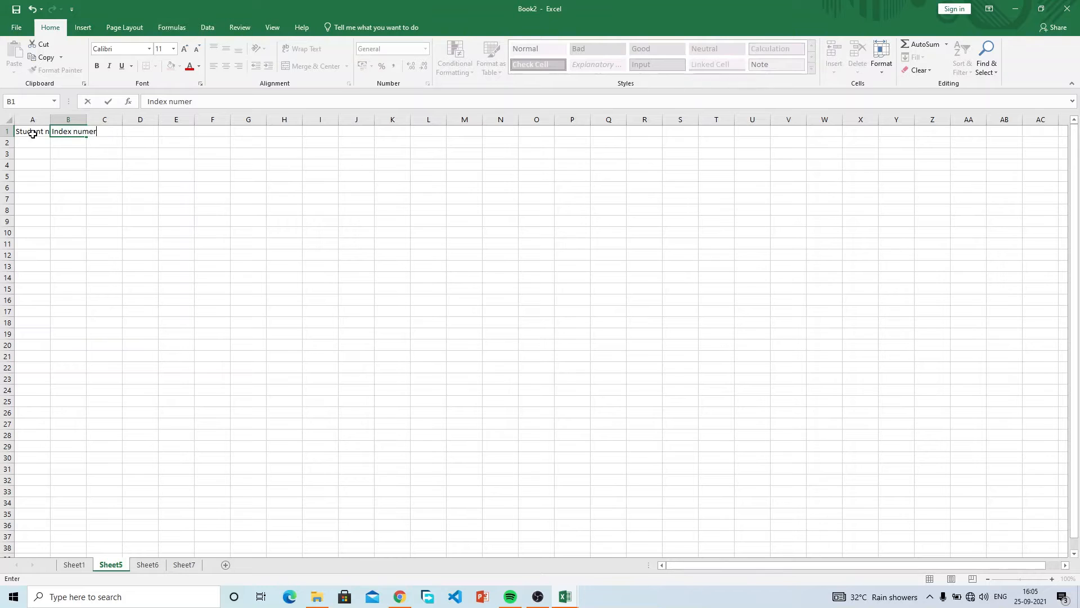
key(Tab)
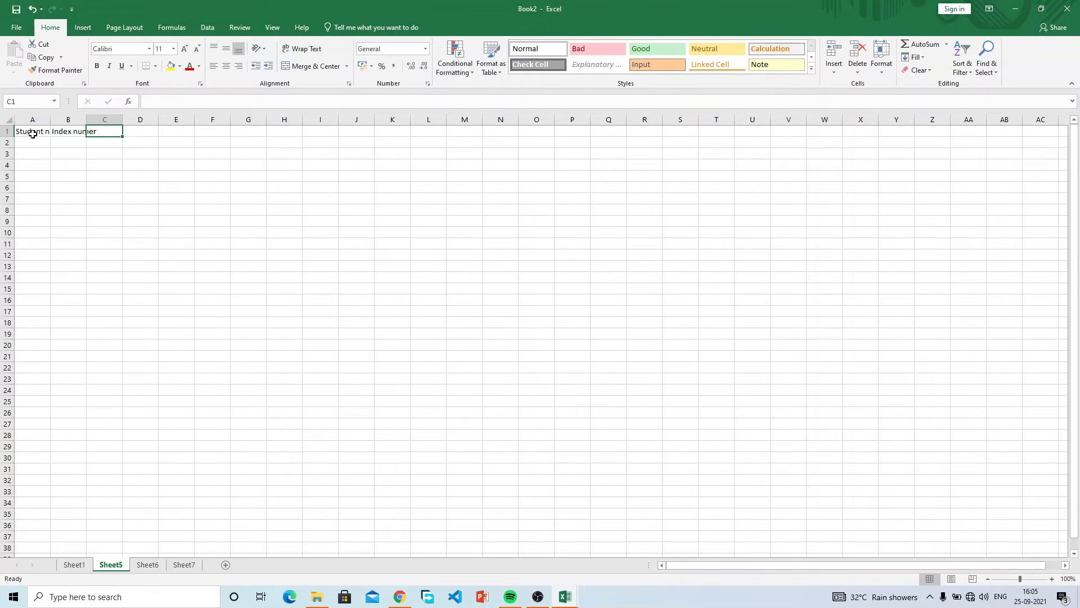
text(Gender)
key(Tab)
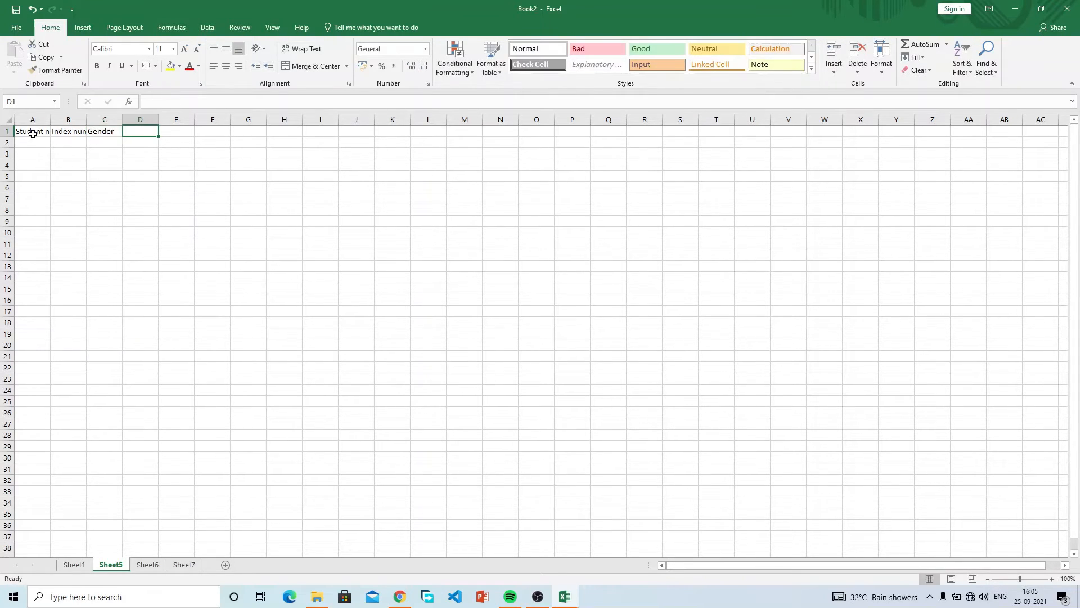
key(Left)
key(Left)
key(Left)
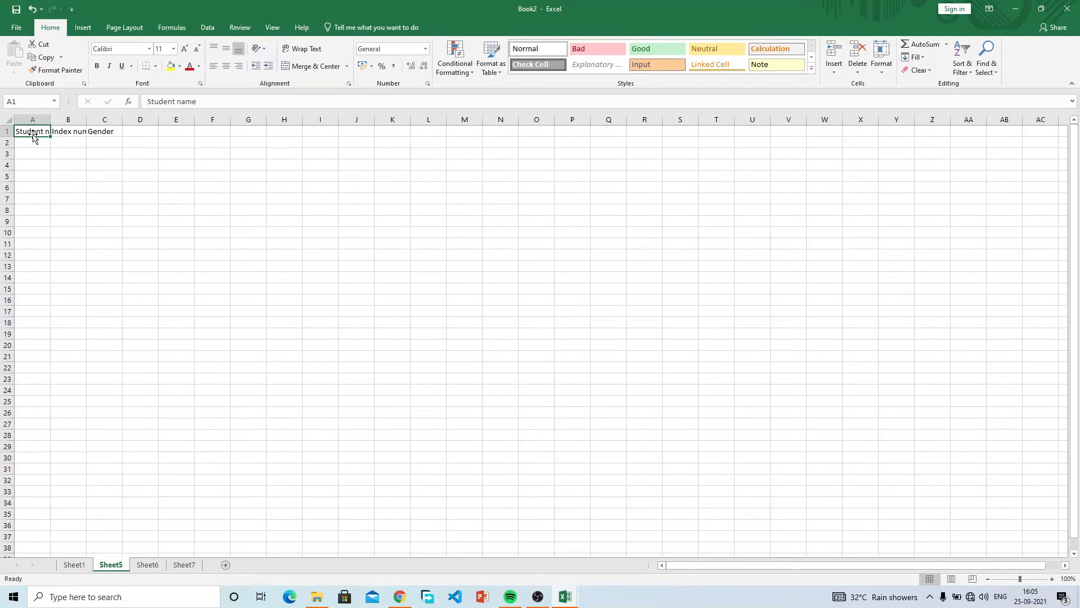
key(Right)
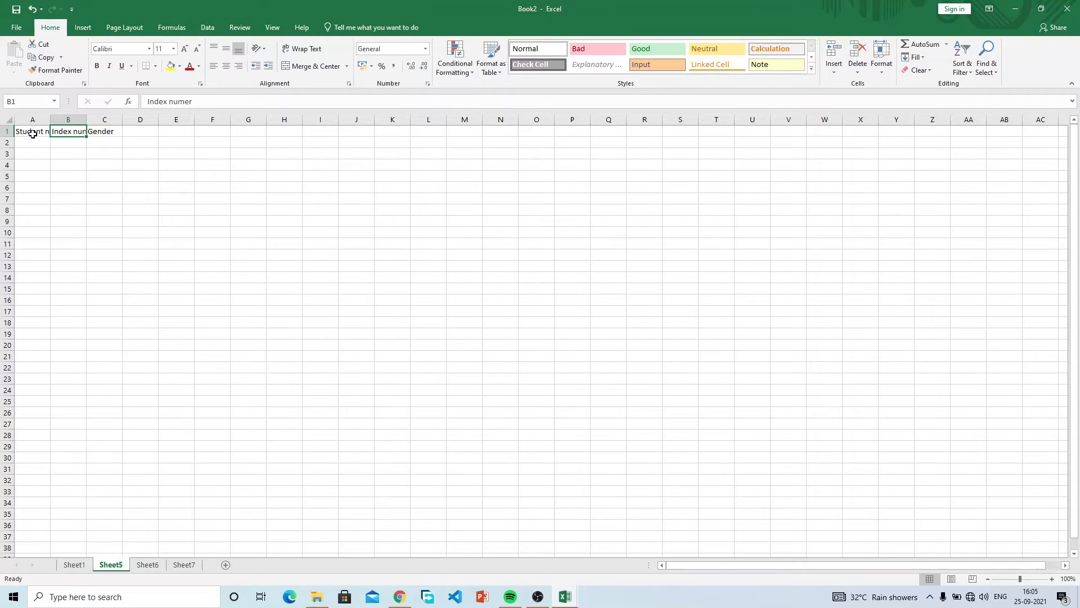
key(Right)
key(Right)
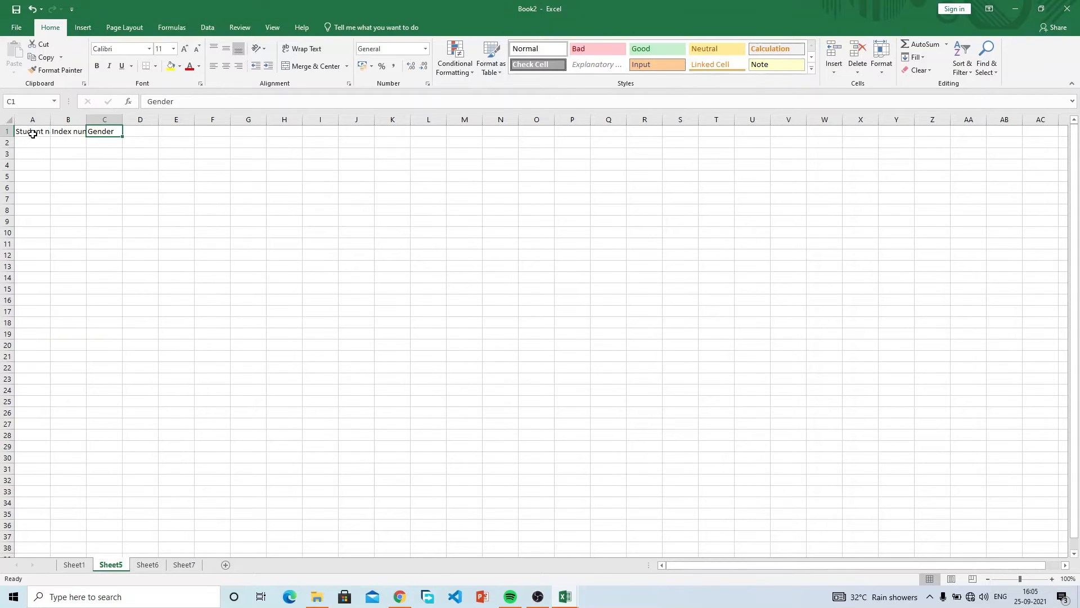
key(Down)
key(Down)
key(Down)
key(Down)
key(Down)
key(Down)
key(Down)
key(Down)
key(Down)
key(Down)
key(Down)
key(Down)
key(Down)
key(Down)
key(Down)
key(Down)
key(Down)
key(Down)
key(Down)
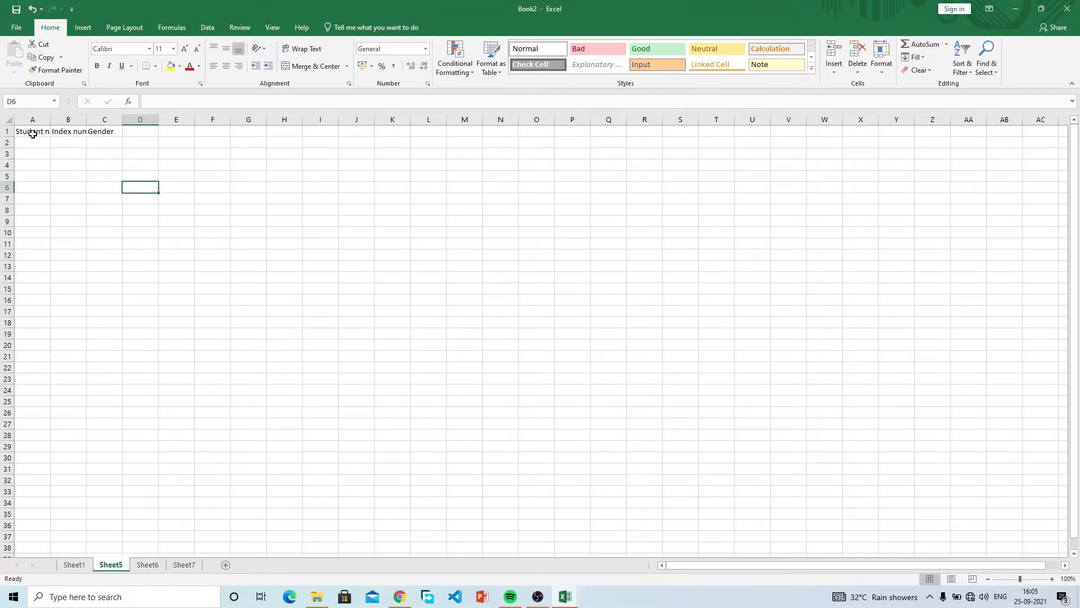
key(Down)
key(Down)
key(Down)
key(Down)
key(Down)
key(Down)
key(Down)
key(Down)
key(Down)
key(Down)
key(Down)
key(Down)
key(Down)
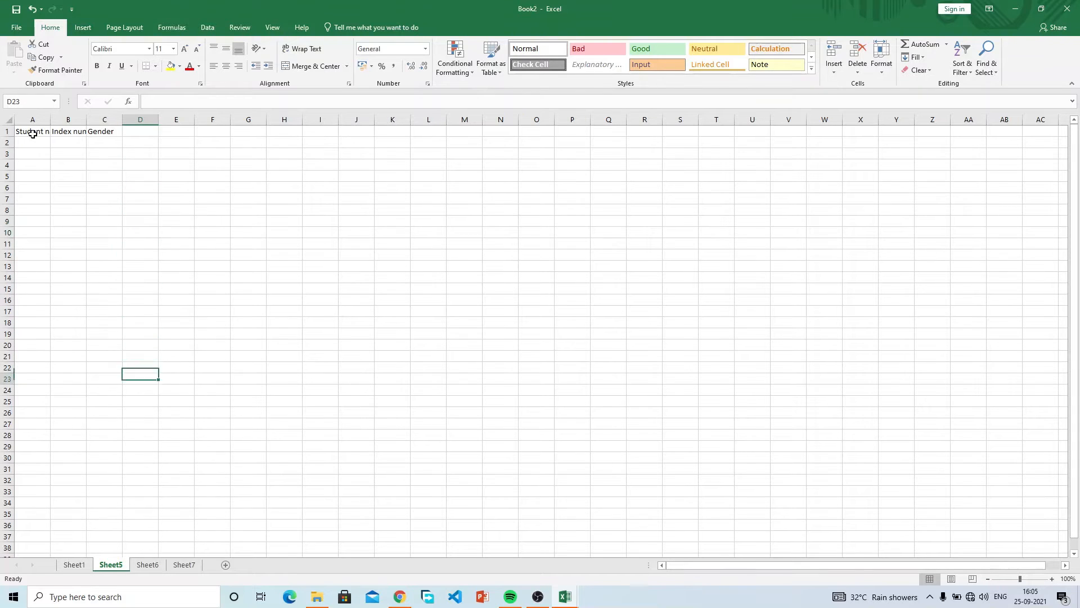
key(Up)
key(Up)
key(Up)
key(Up)
key(Up)
key(Up)
key(Up)
key(Up)
key(Up)
key(Up)
key(Up)
key(Up)
key(Up)
key(Up)
key(Up)
key(Up)
key(Up)
key(Up)
key(Up)
key(Up)
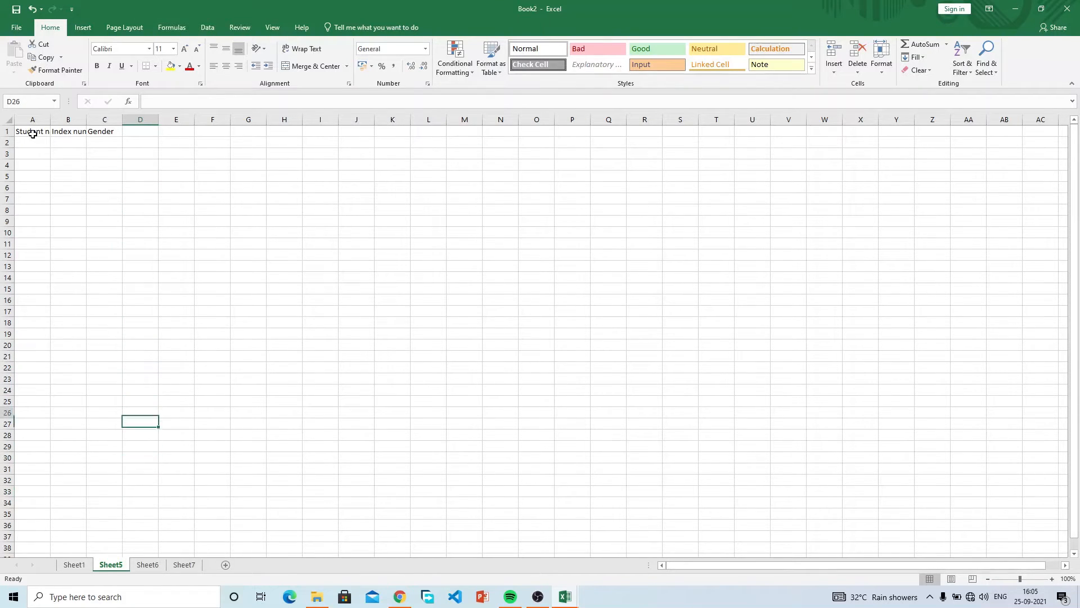
key(Right)
key(Right)
key(Right)
key(Right)
key(Right)
key(Right)
key(Right)
key(Right)
key(Right)
key(Right)
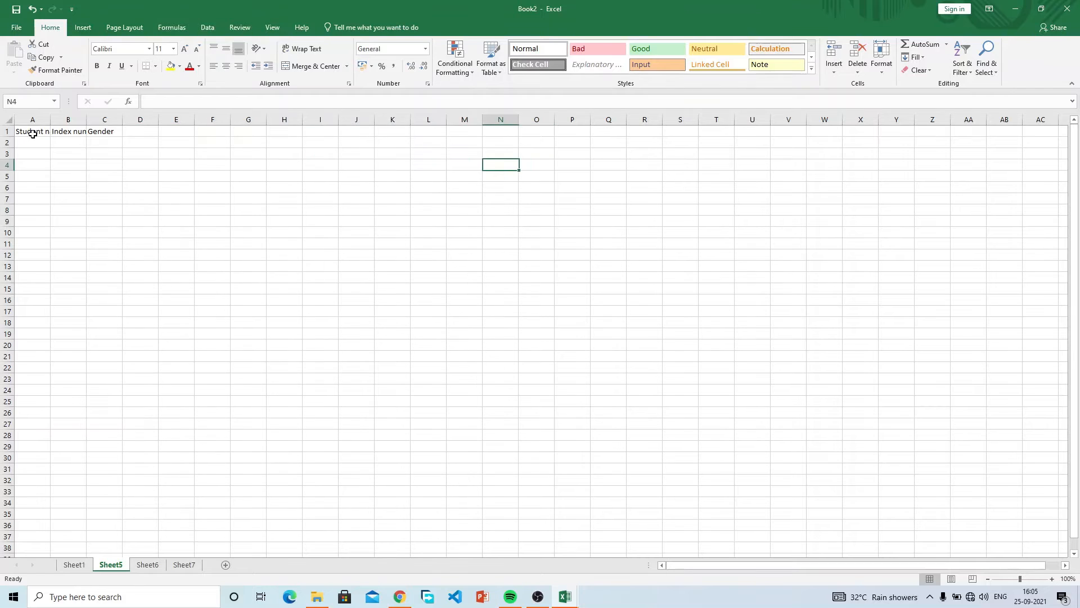
key(Left)
key(Left)
key(Left)
key(Left)
key(Left)
key(Left)
key(Left)
key(Left)
key(Left)
key(Left)
key(Left)
key(Left)
key(Left)
key(Right)
key(Right)
key(Right)
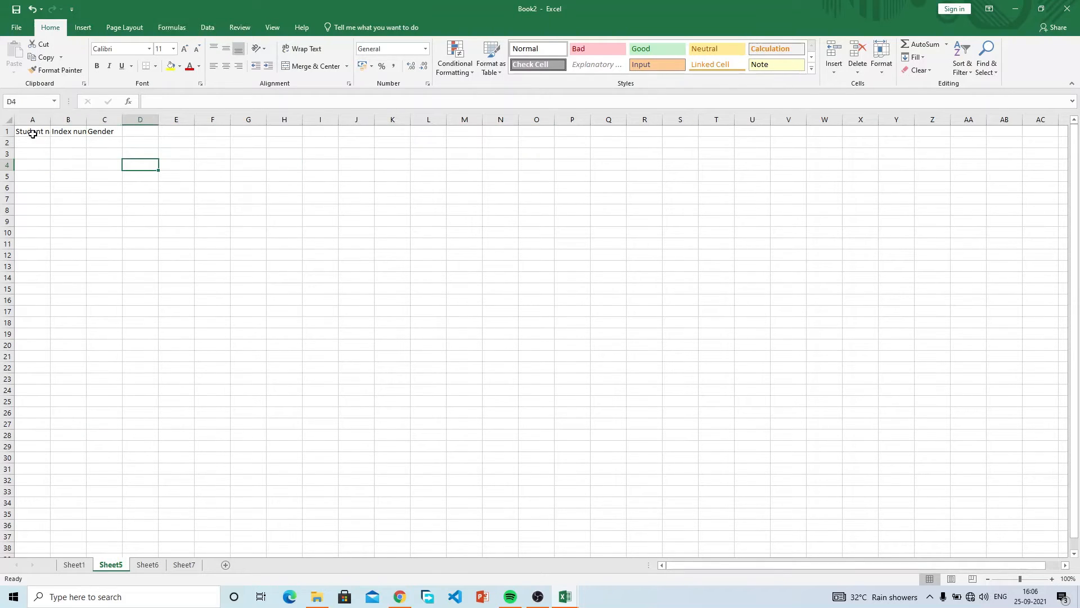
key(Down)
key(Down)
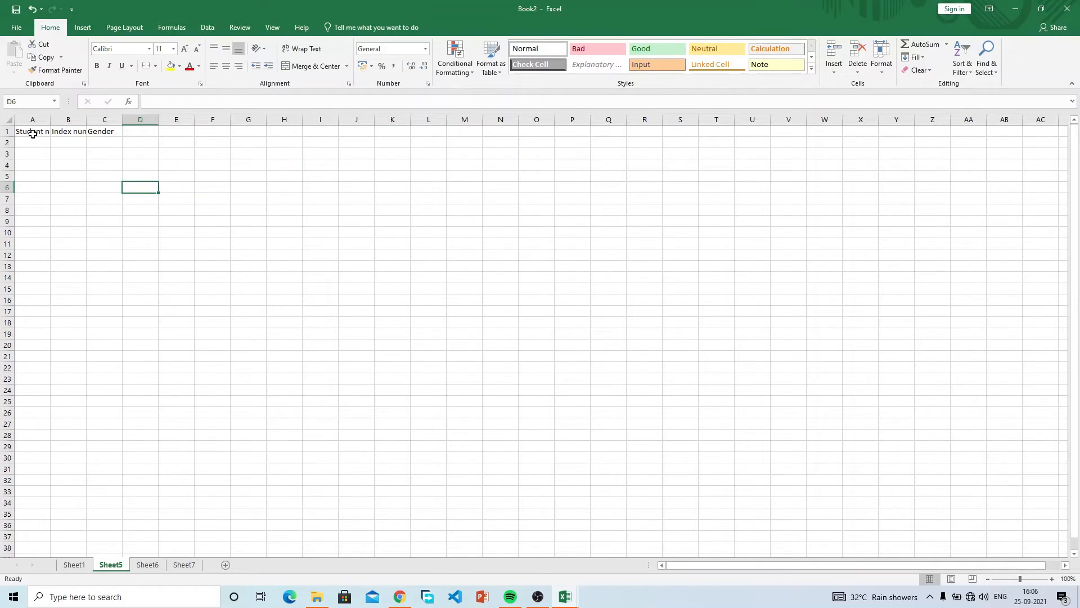
key(Right)
key(Right)
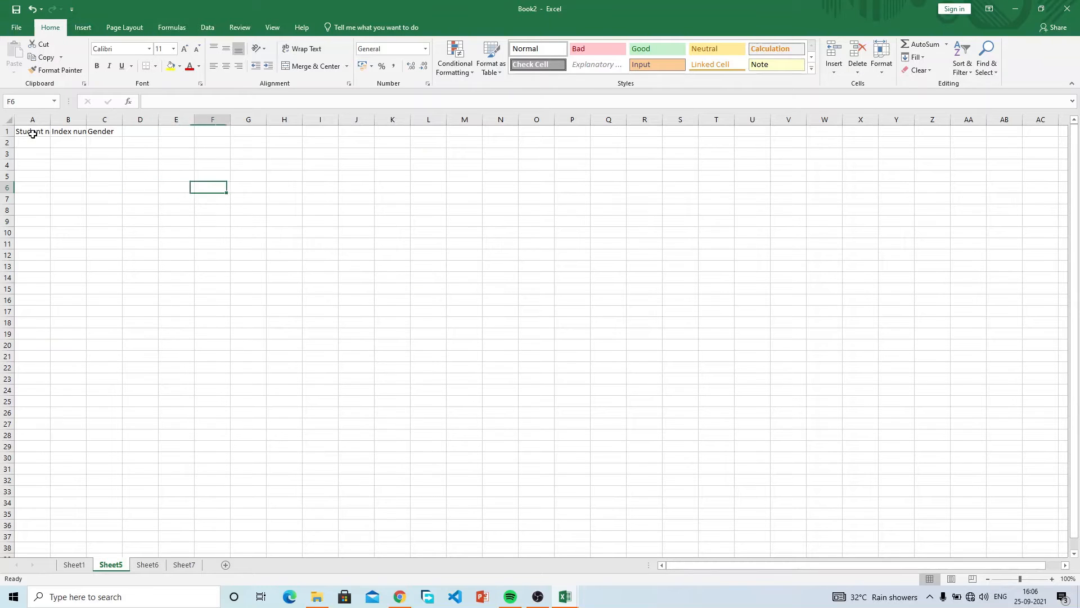
key(Right)
key(Left)
key(Left)
key(Left)
key(Down)
key(Up)
key(Up)
key(Up)
key(Up)
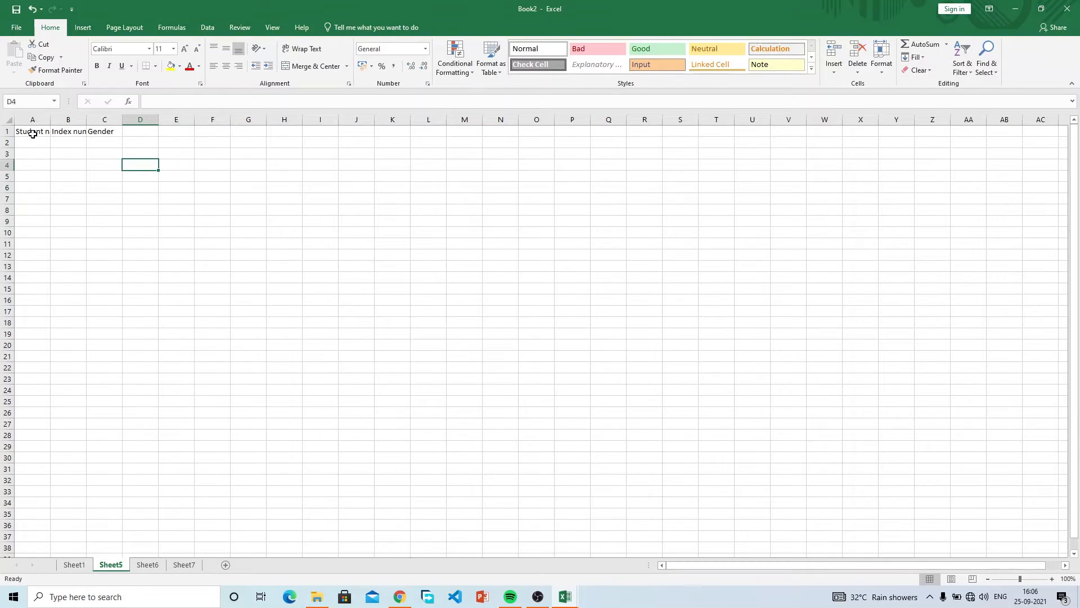
key(Left)
key(Left)
key(Down)
key(Up)
key(Up)
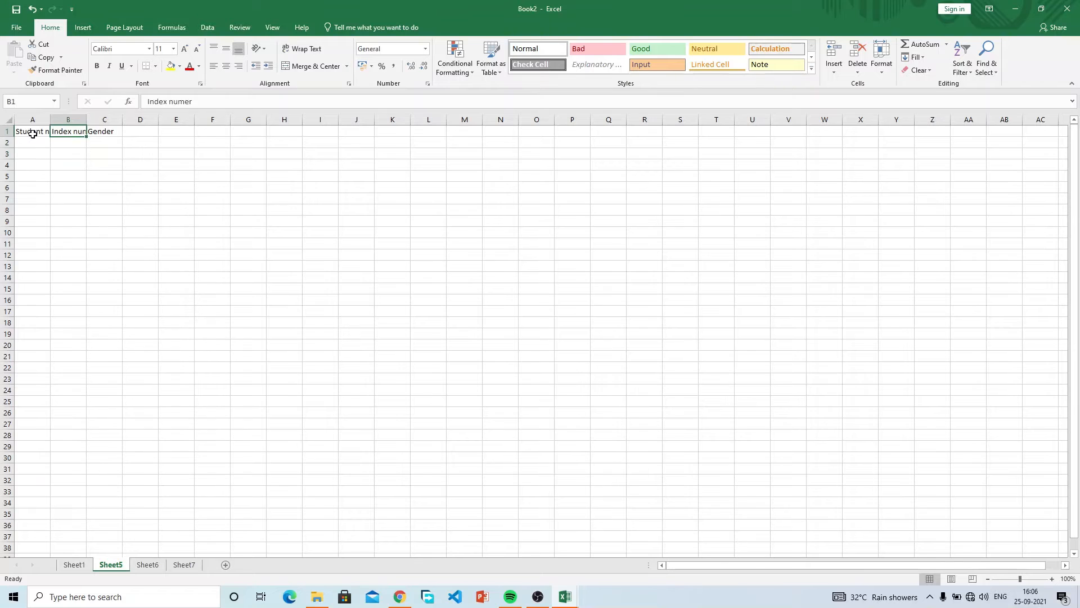
key(Left)
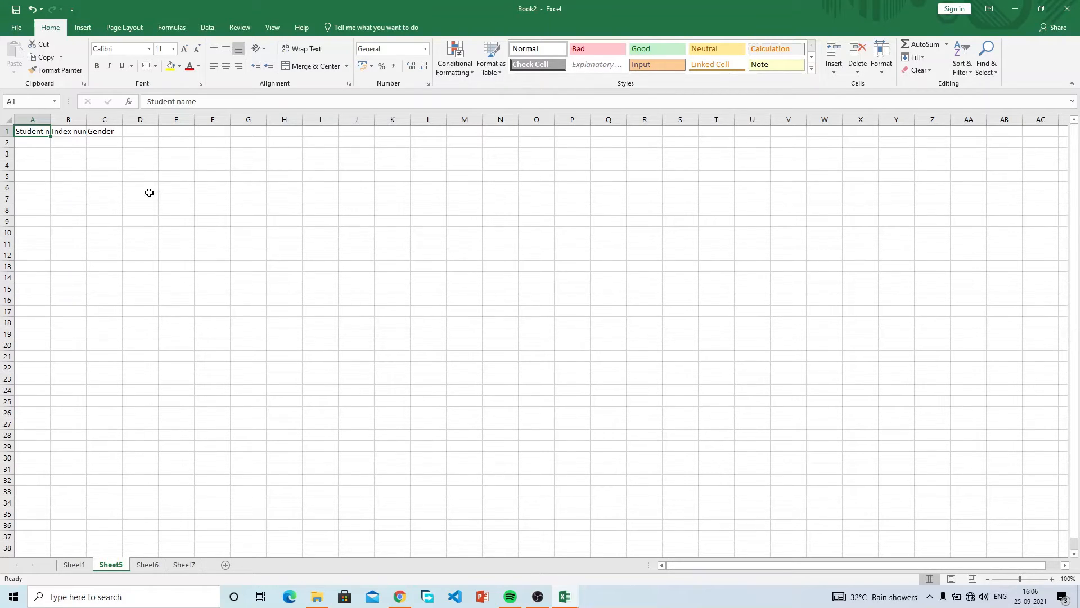
Enter the name Jones in A2 and index number 100 in B2.
key(Down)
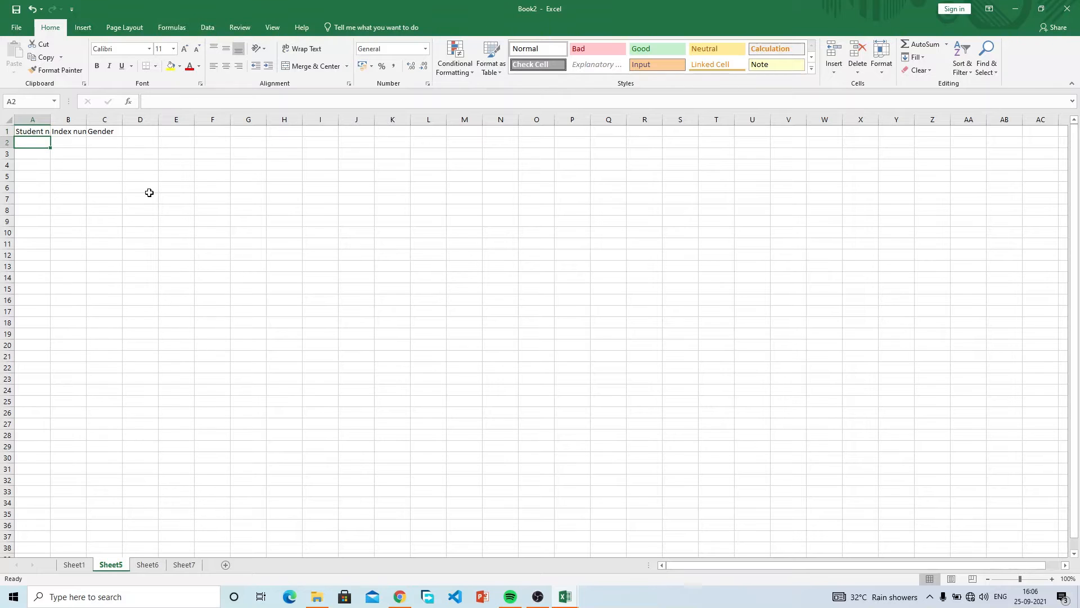
text(AS)
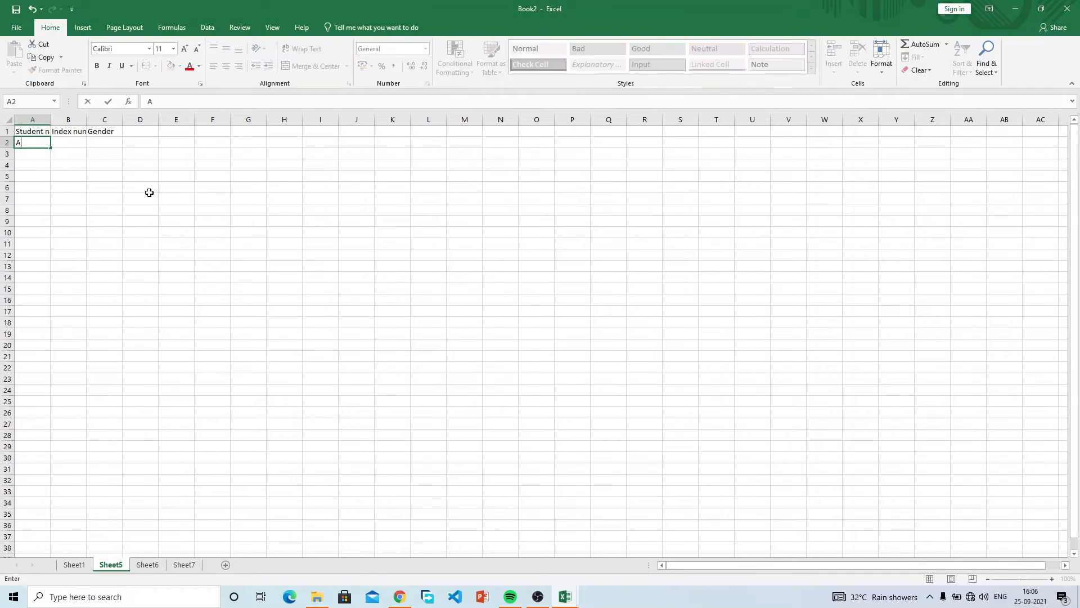
key(BackSpace)
key(BackSpace)
text(Jones)
key(Tab)
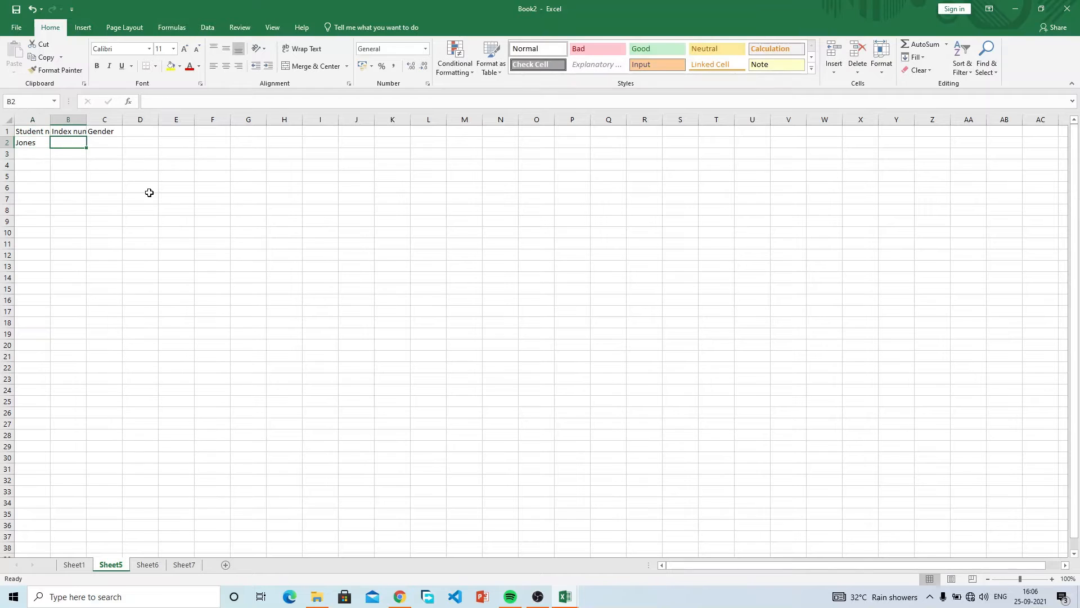
text(100)
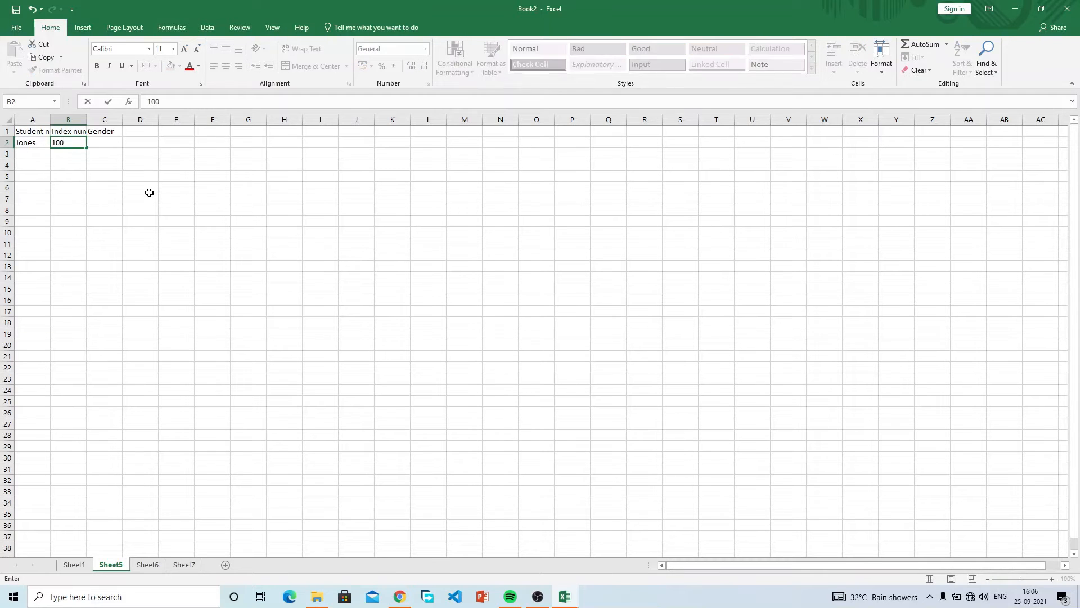
key(Tab)
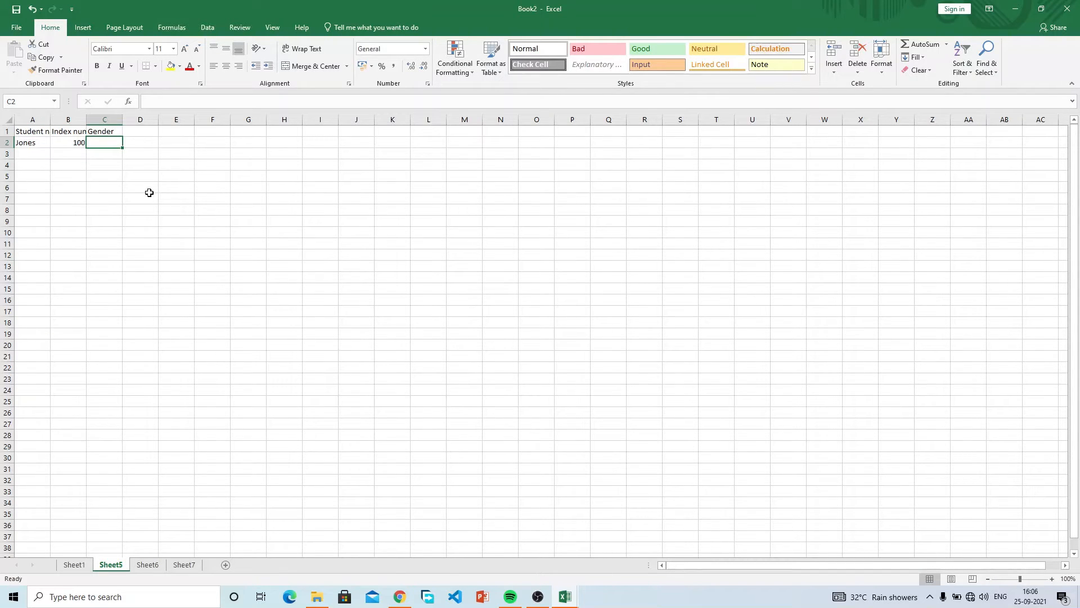
Correct the A2 name to Jone and enter gender male in C2.
key(Right)
key(Left)
key(Left)
key(Left)
key(Right)
key(Right)
key(Left)
key(Right)
key(Left)
key(Left)
key(Right)
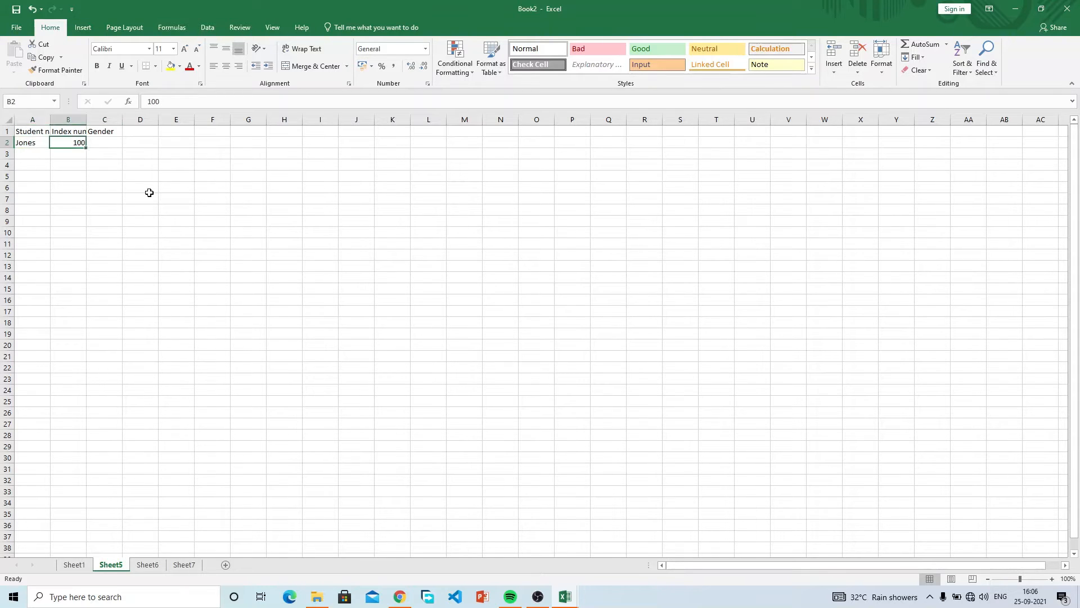
key(Left)
key(F2)
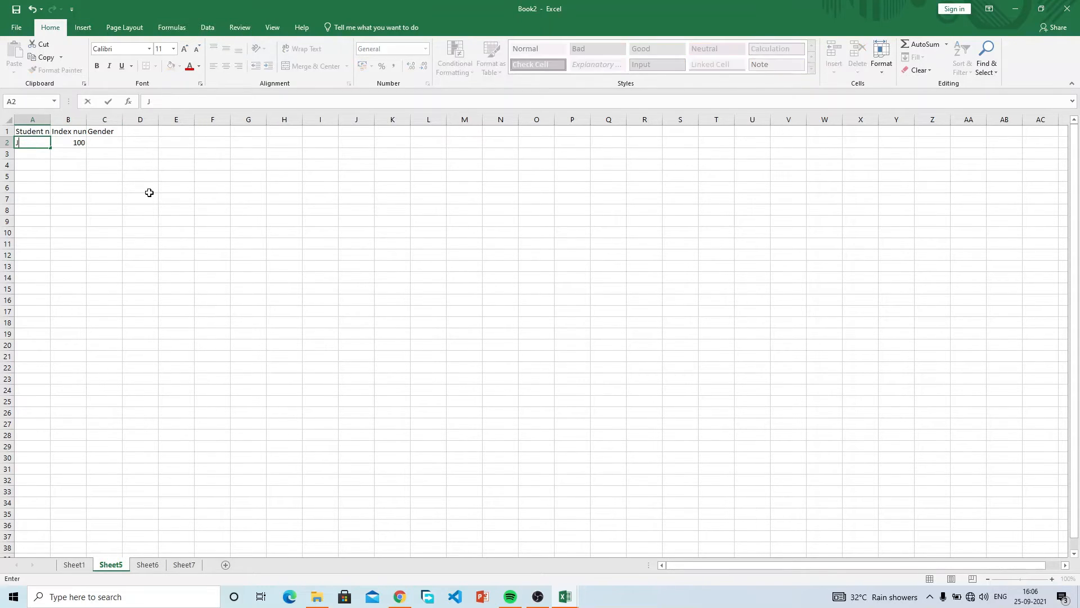
key(BackSpace)
key(Tab)
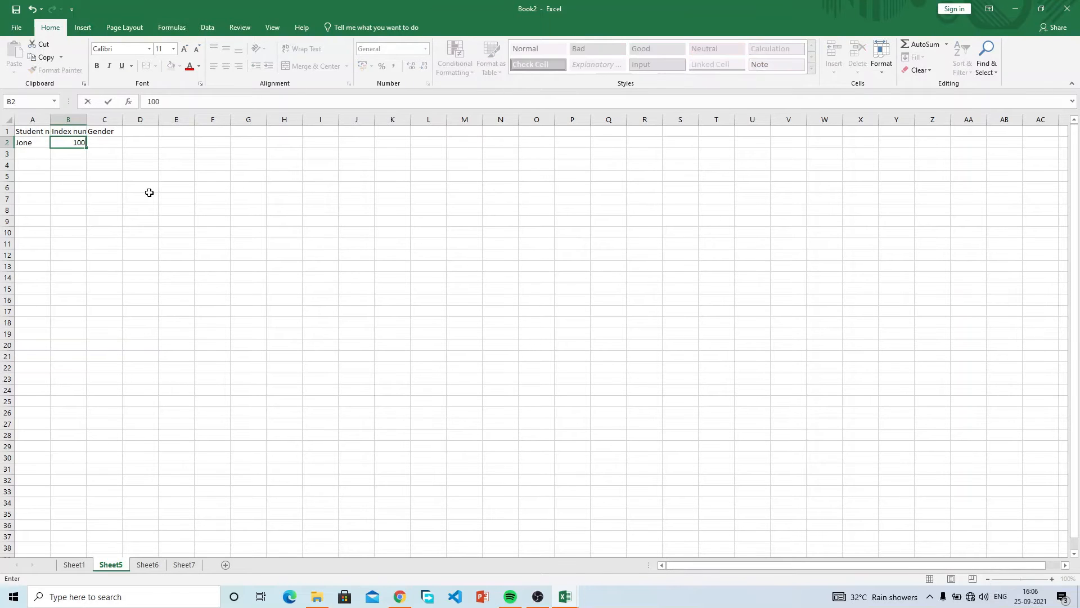
key(Tab)
text(male)
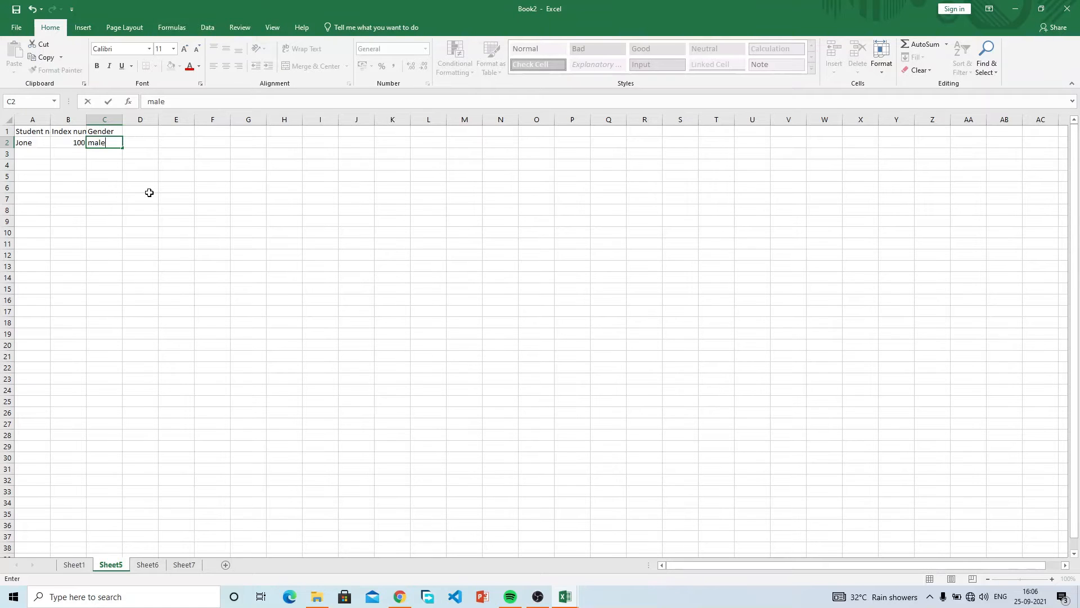
key(Return)
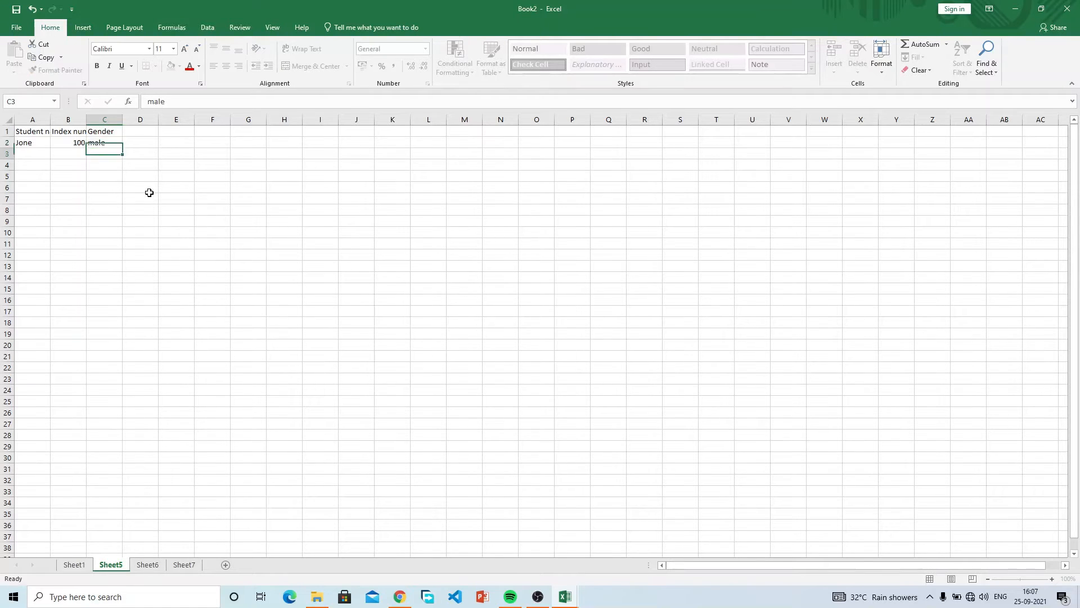
Re-enter index 100 in B2 and gender male in C2.
key(Left)
key(Left)
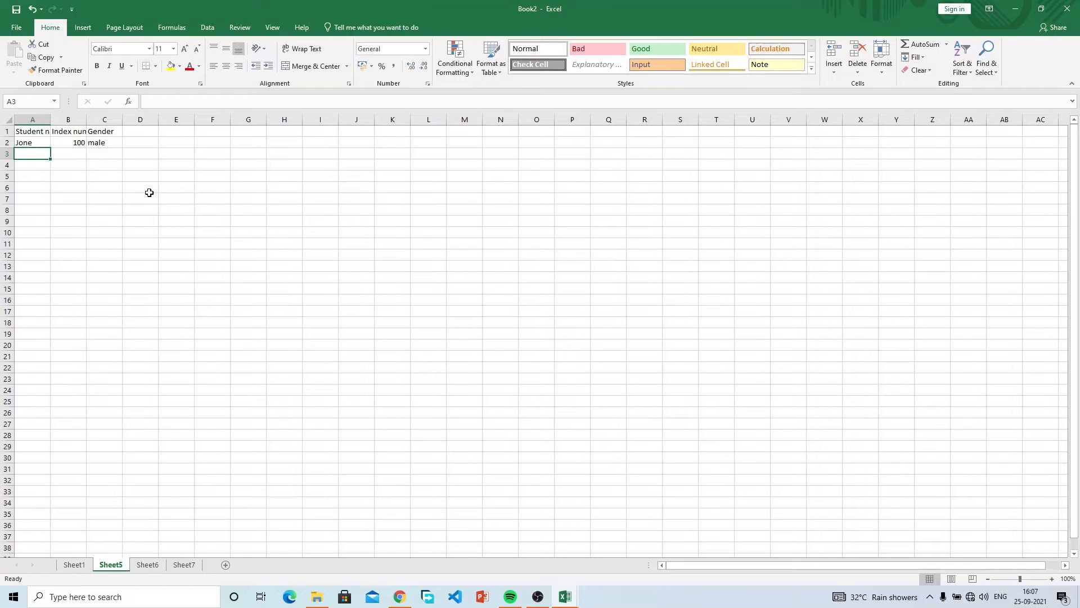
key(Up)
key(Right)
key(Right)
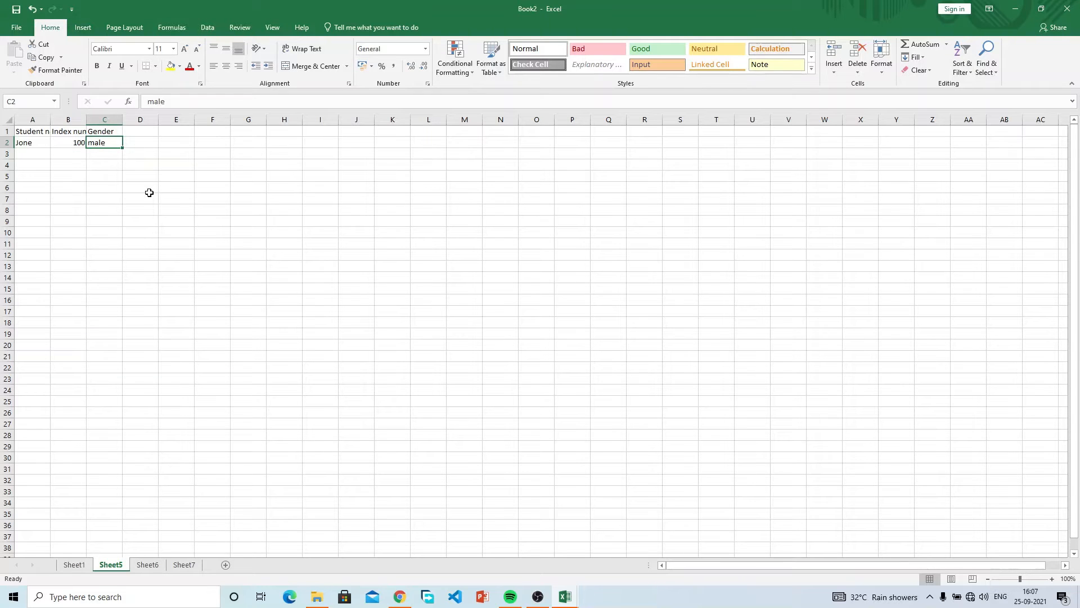
key(Down)
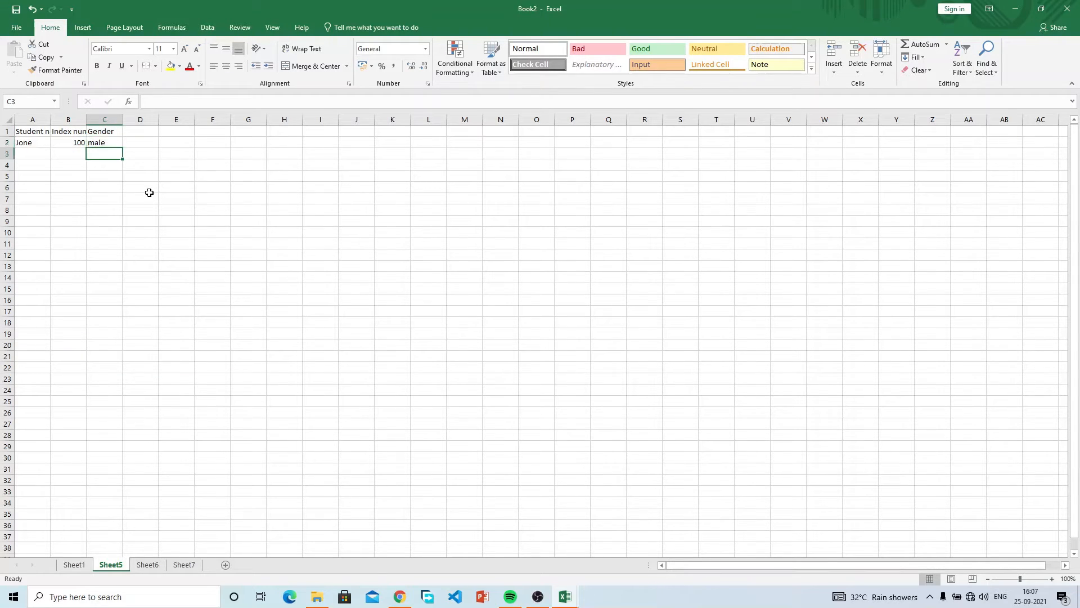
key(Up)
key(Left)
key(Left)
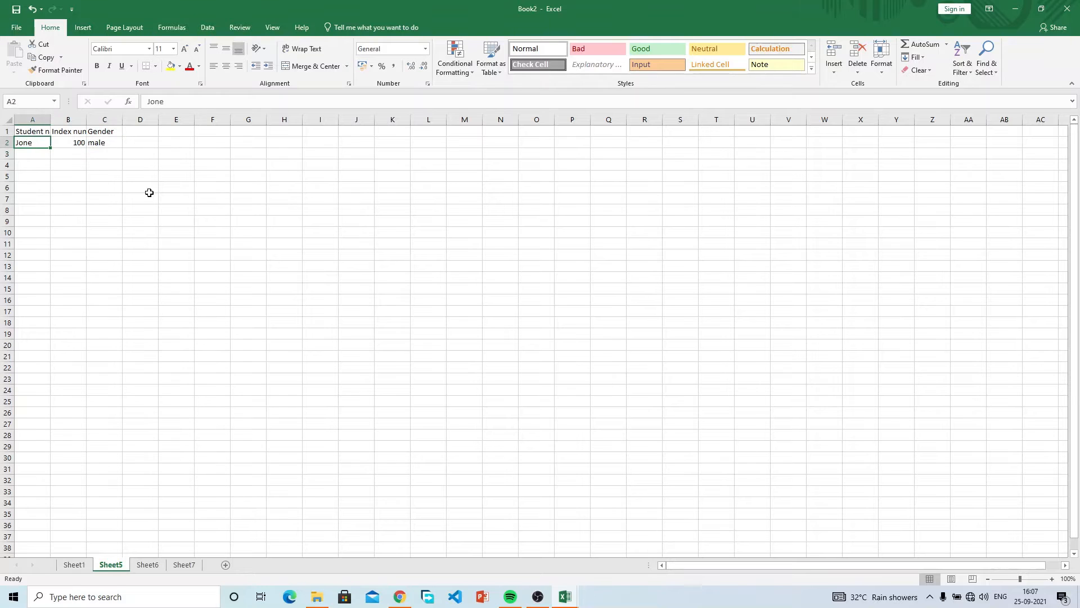
key(Right)
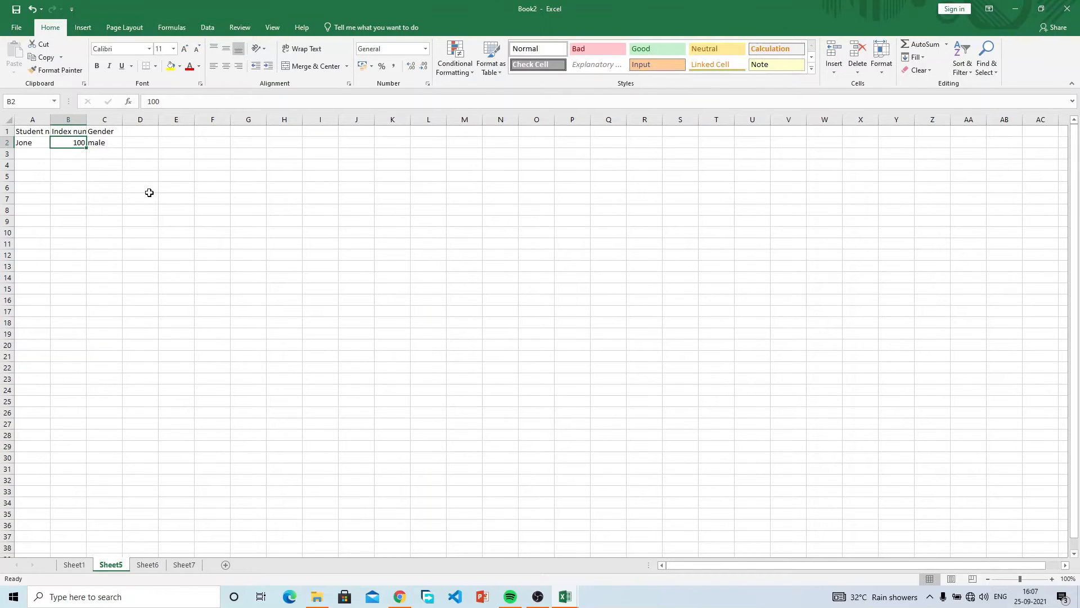
text(100)
key(Tab)
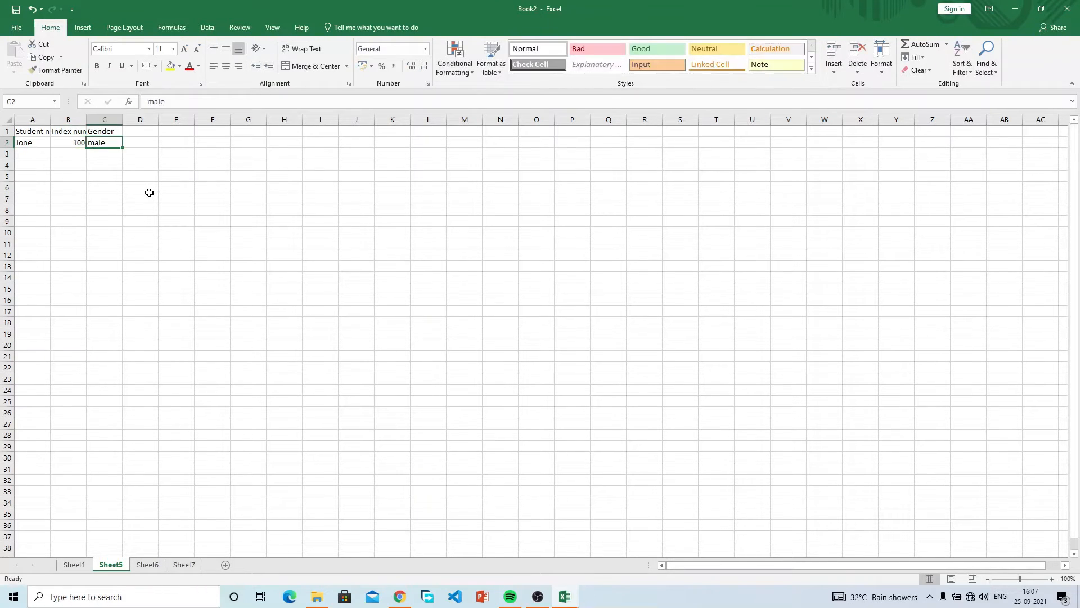
text(male)
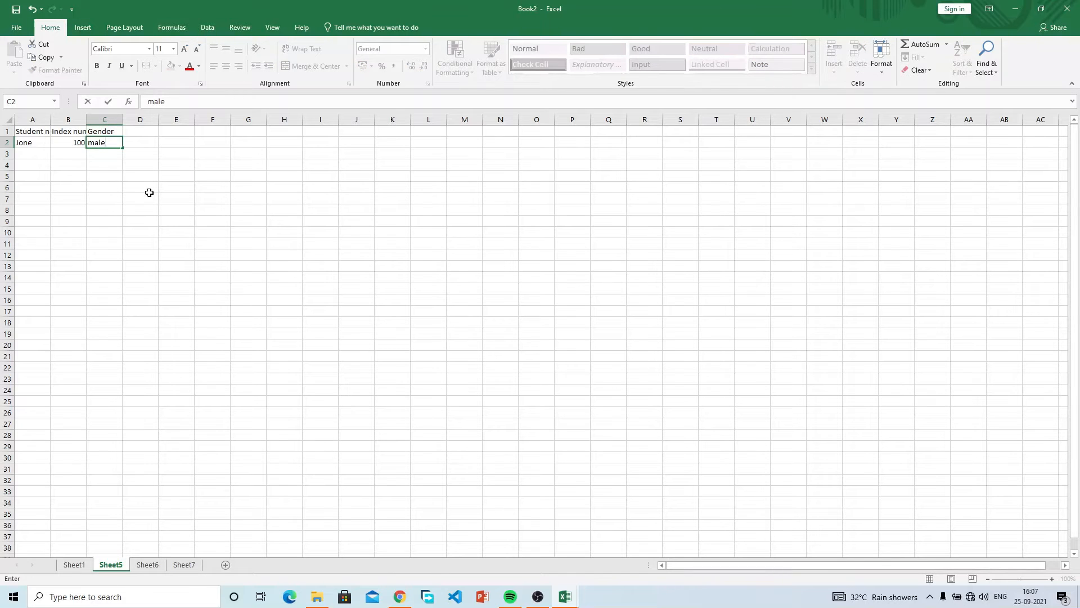
key(Return)
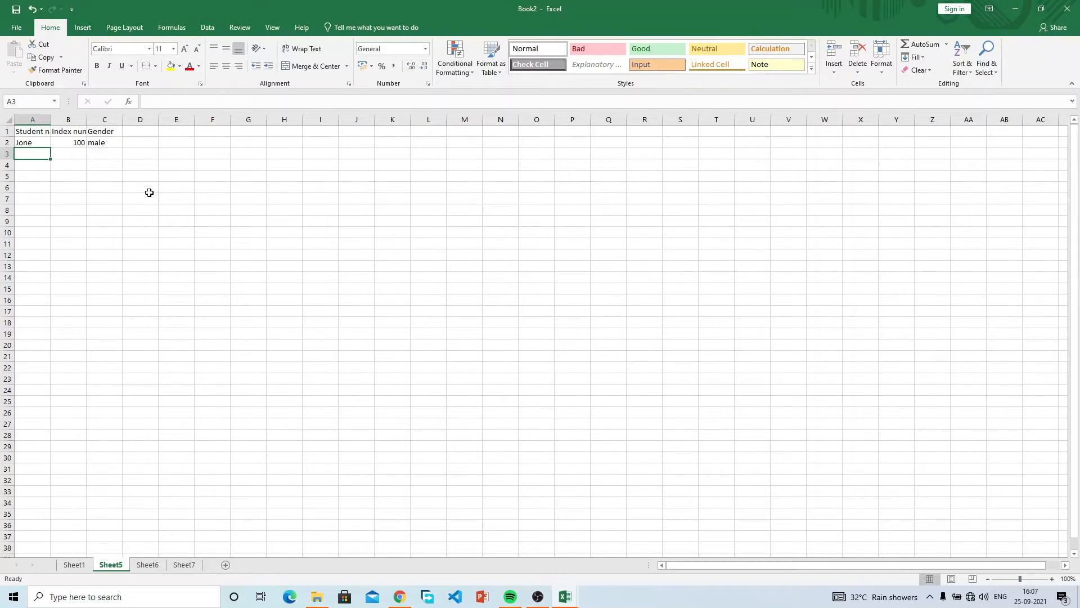
Retype row 2 as lowercase jone, index 100 and gender male.
click(31, 141)
click(65, 142)
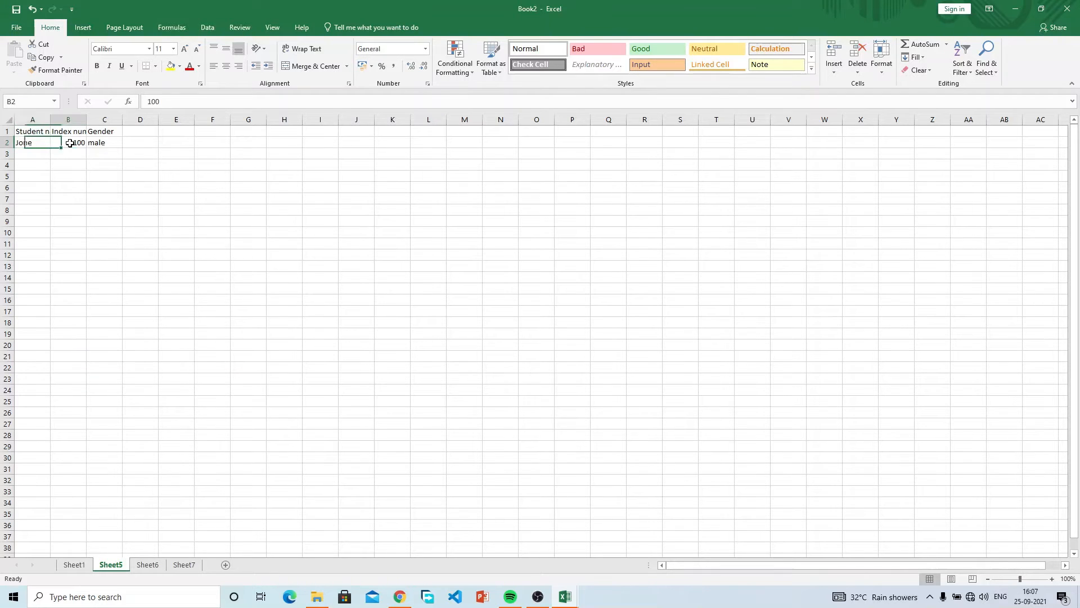
click(103, 141)
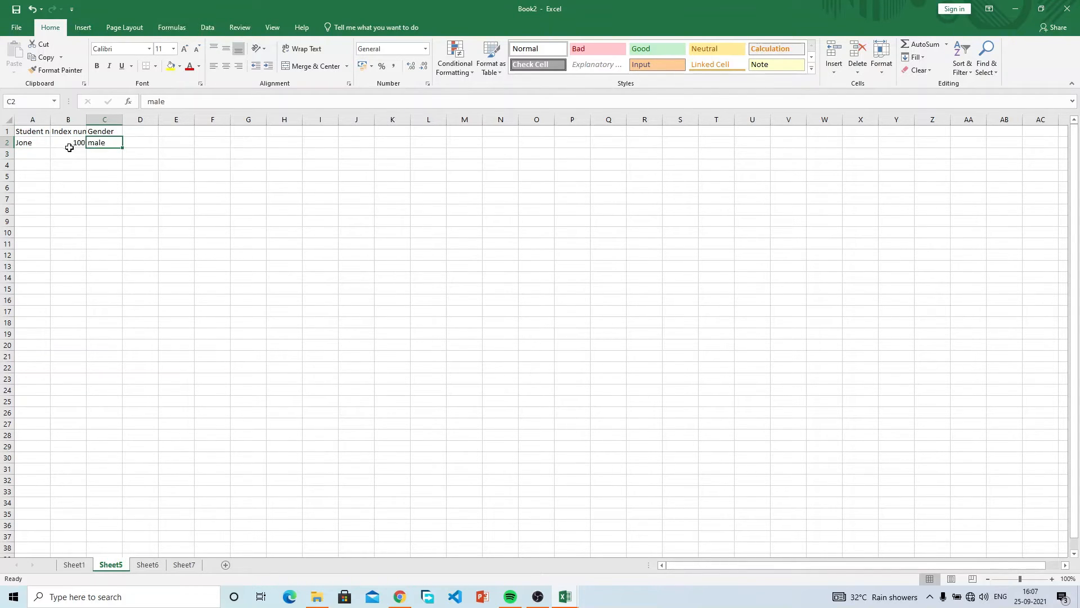
click(38, 153)
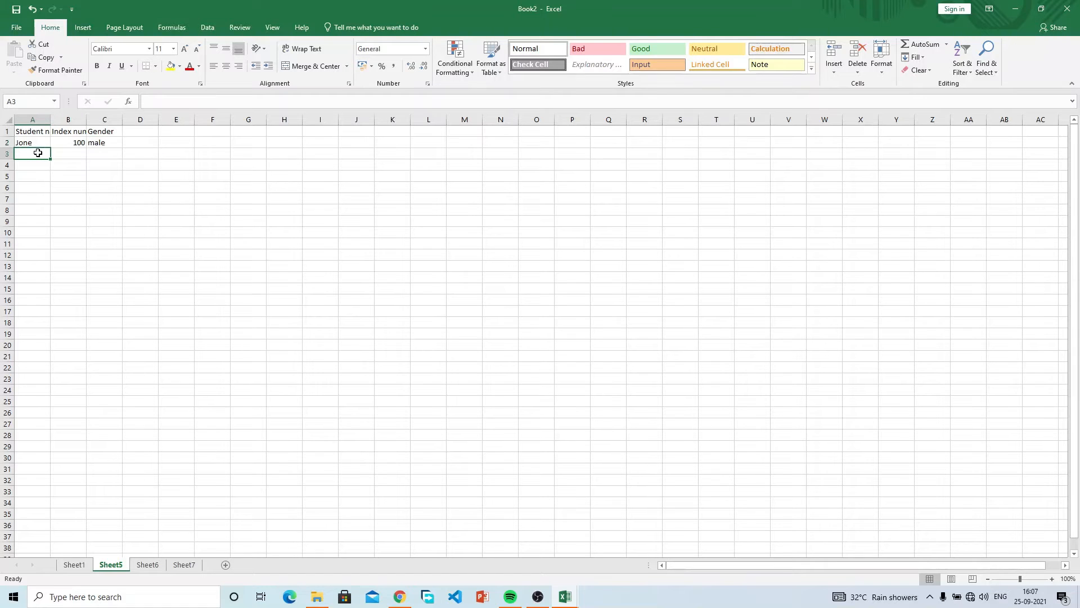
click(41, 142)
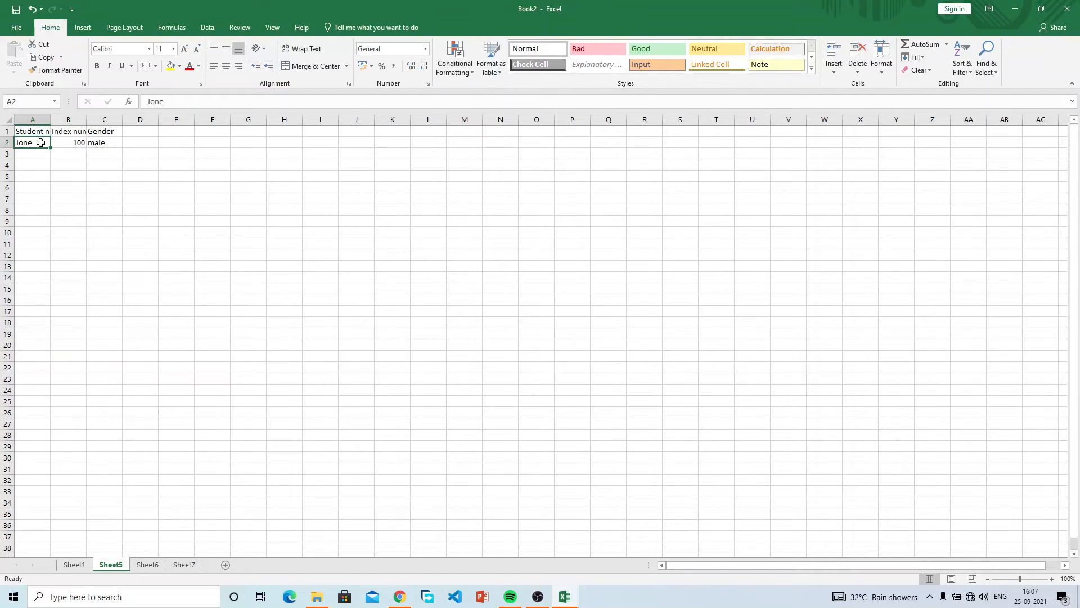
text(jone)
key(Tab)
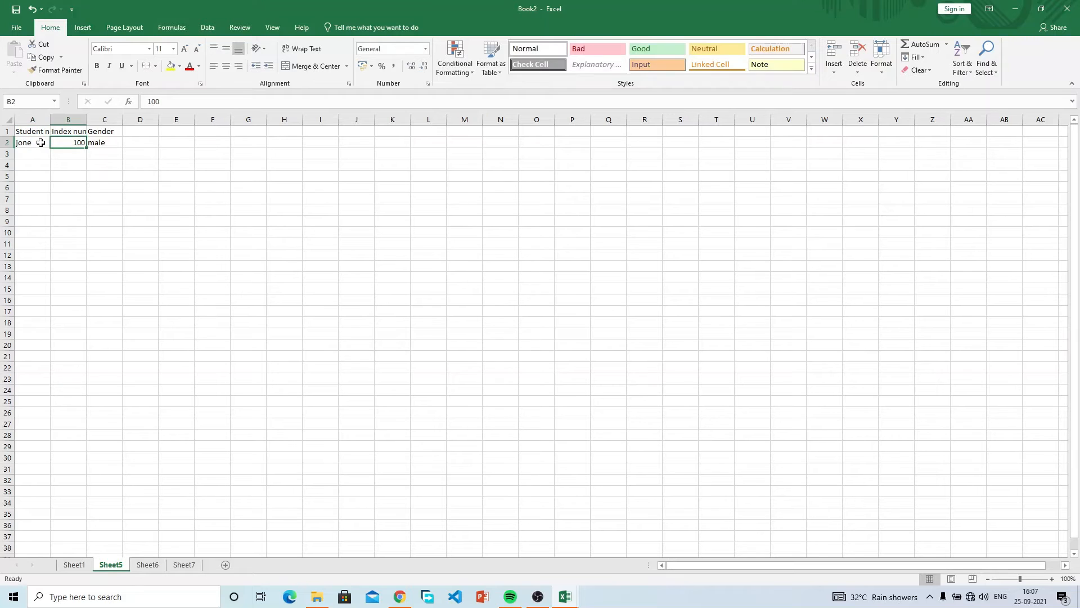
text(100)
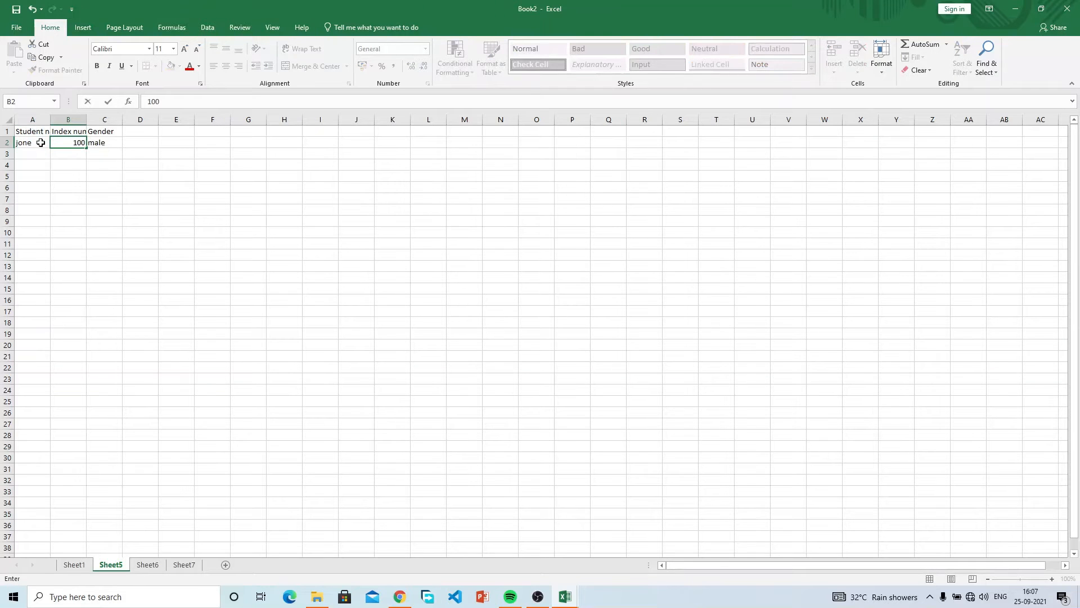
text(M)
key(BackSpace)
key(Tab)
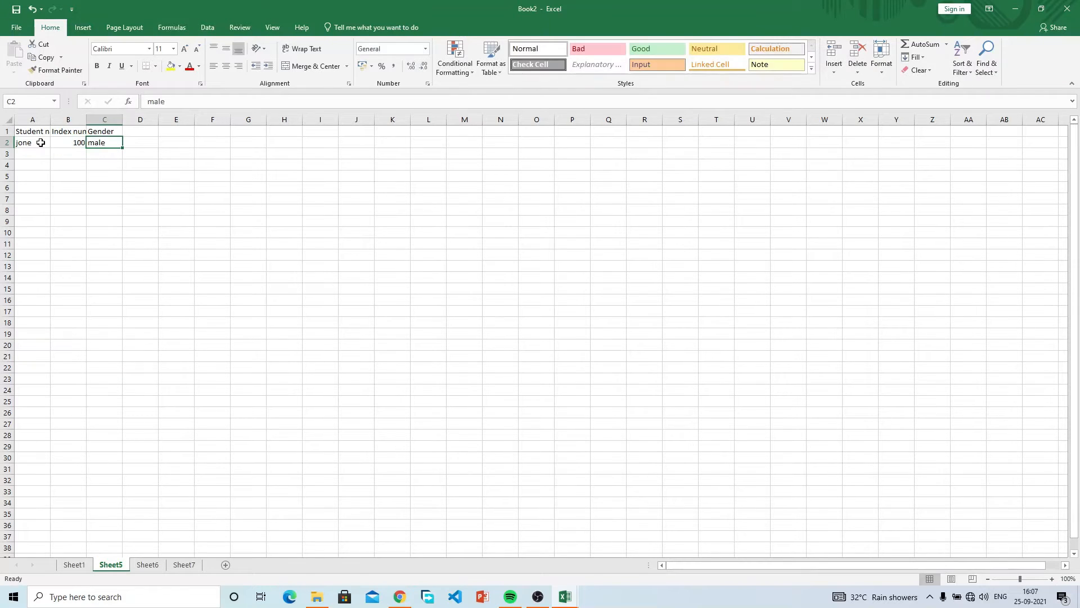
text(male)
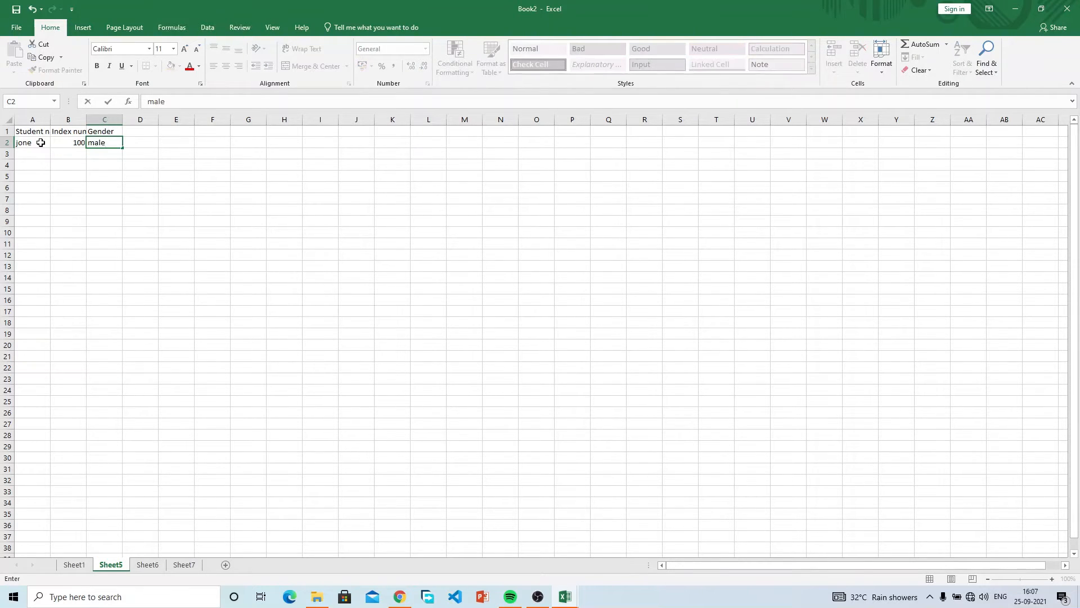
key(Return)
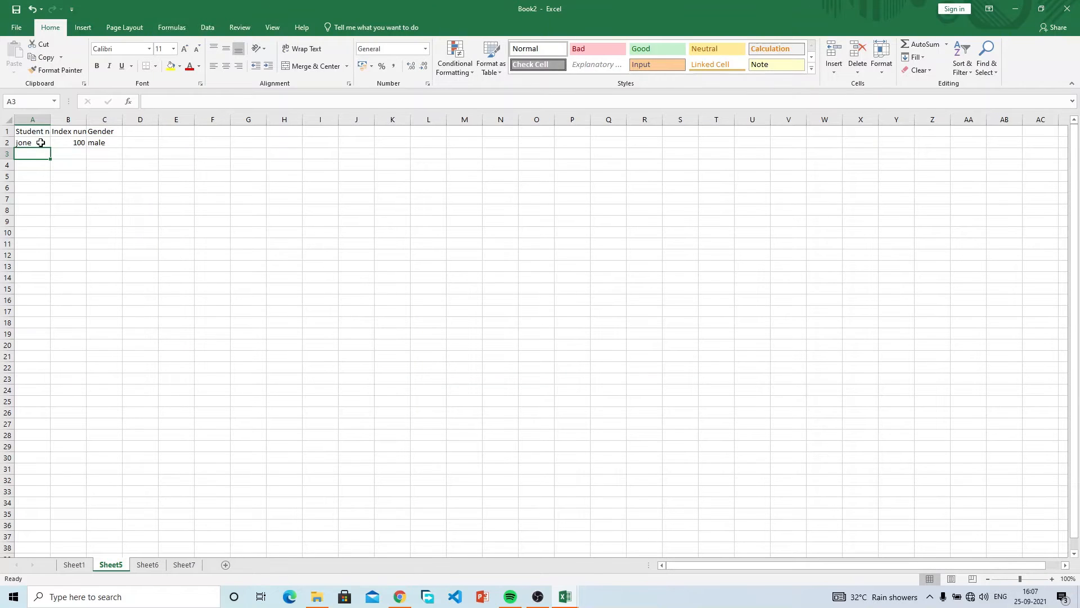
Fill row 3 with sarah, index 101 and gender female.
text(sara)
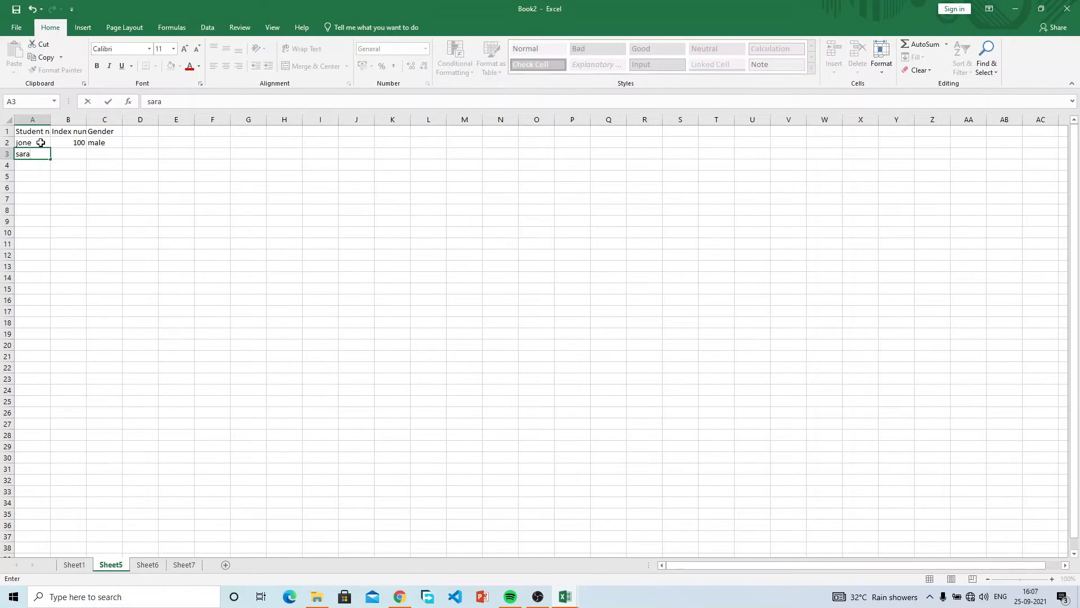
text(h)
key(Tab)
text(200)
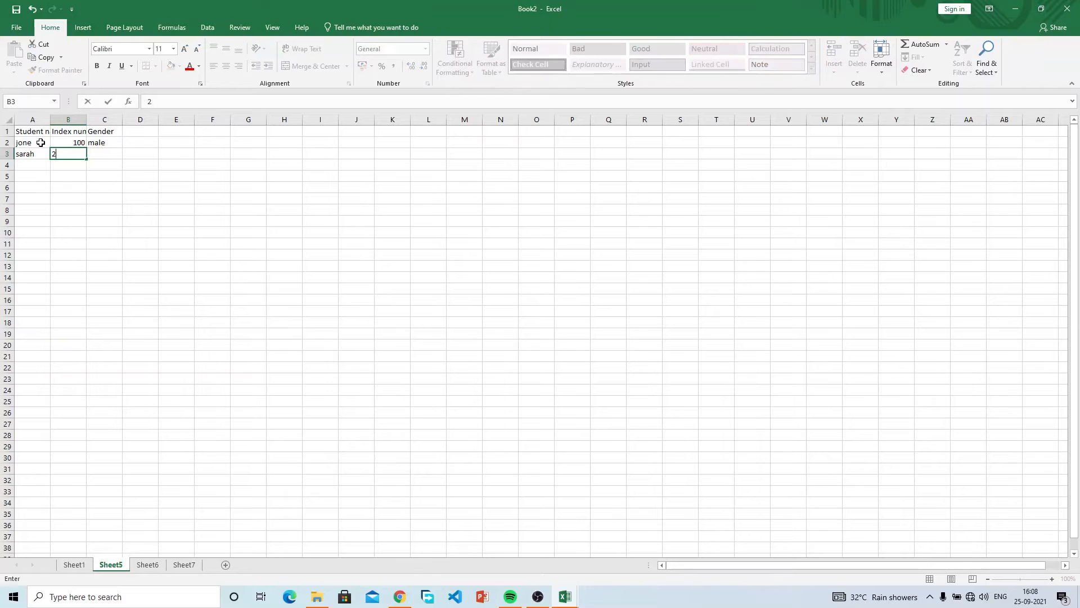
key(BackSpace)
key(BackSpace)
key(BackSpace)
text(101)
key(Tab)
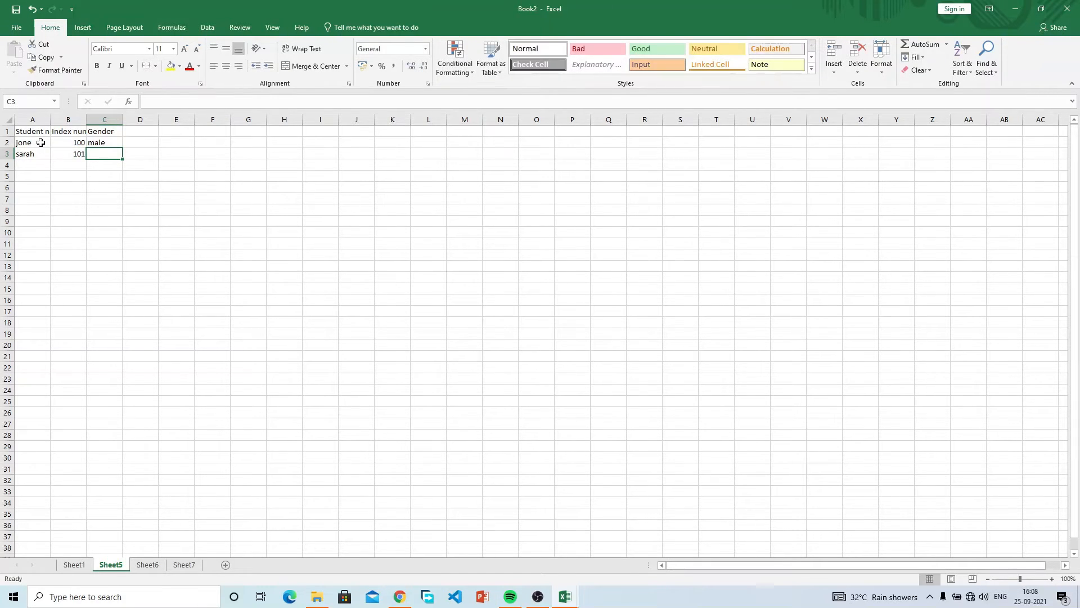
text(female)
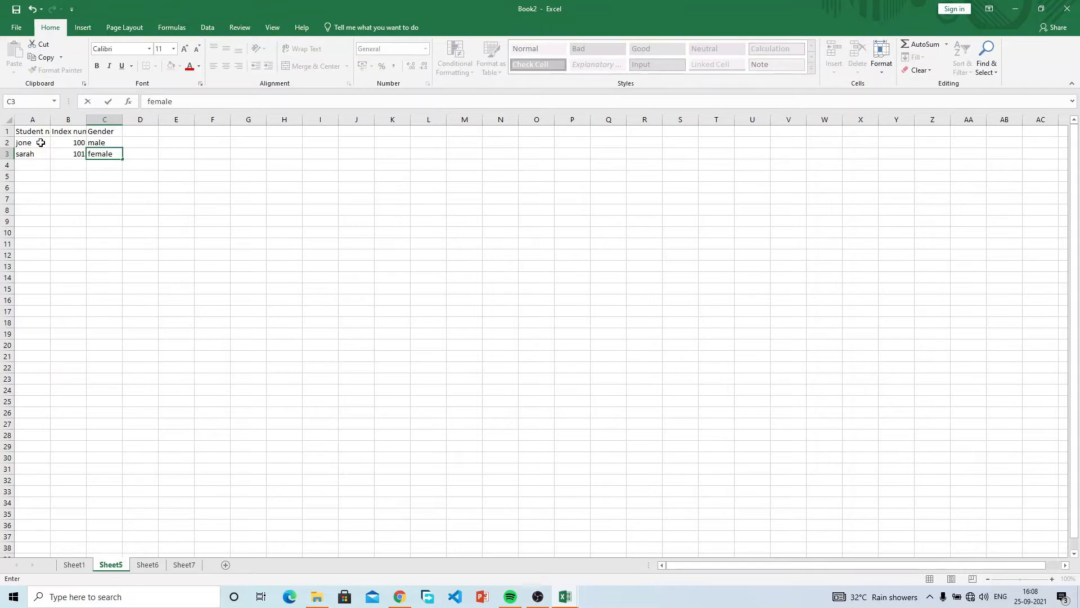
key(Return)
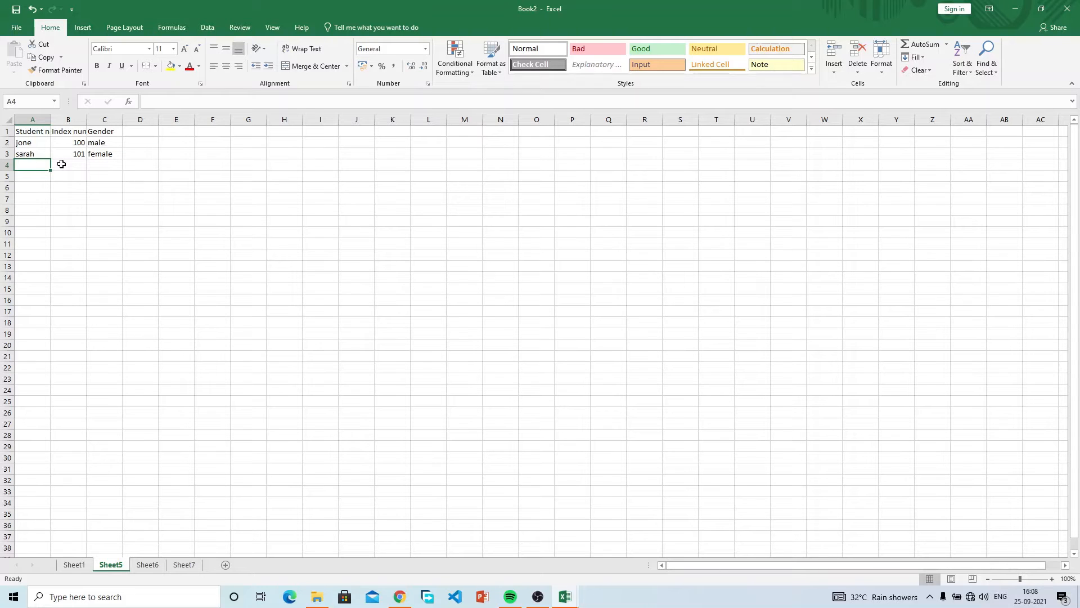
Type the name Scorfield into A4, correcting the misspellings.
click(35, 142)
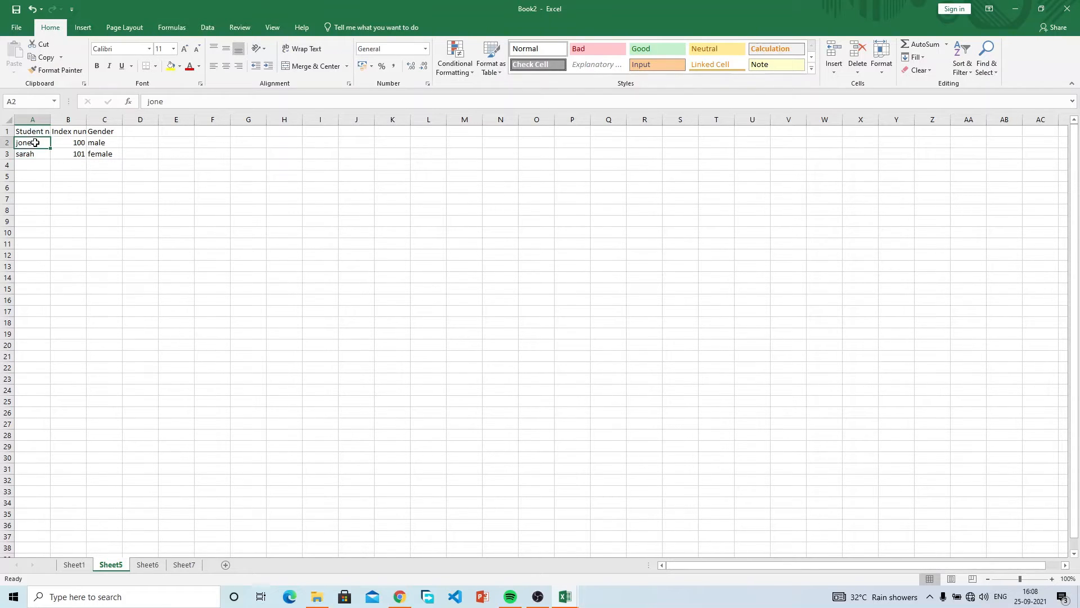
click(196, 210)
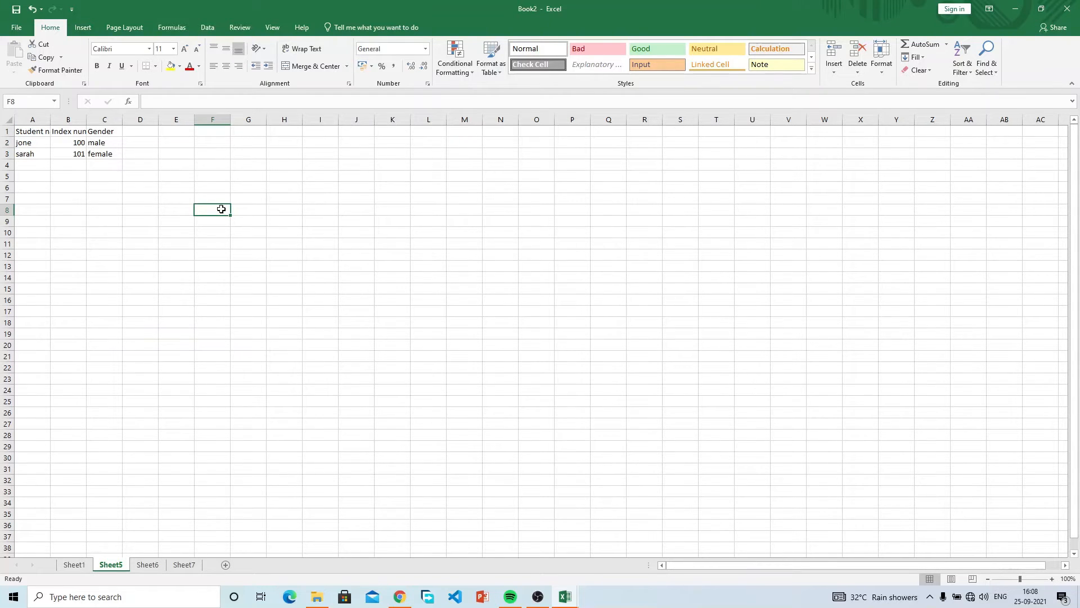
key(Left)
key(Left)
key(Left)
key(Left)
key(Left)
key(Up)
key(Up)
key(Up)
key(Up)
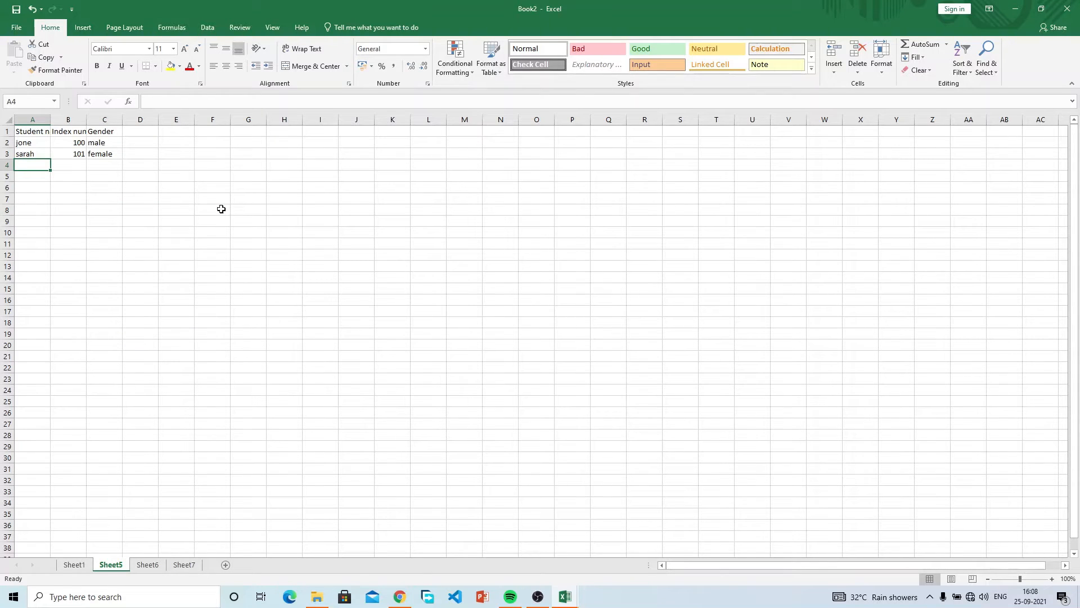
text(Sarah)
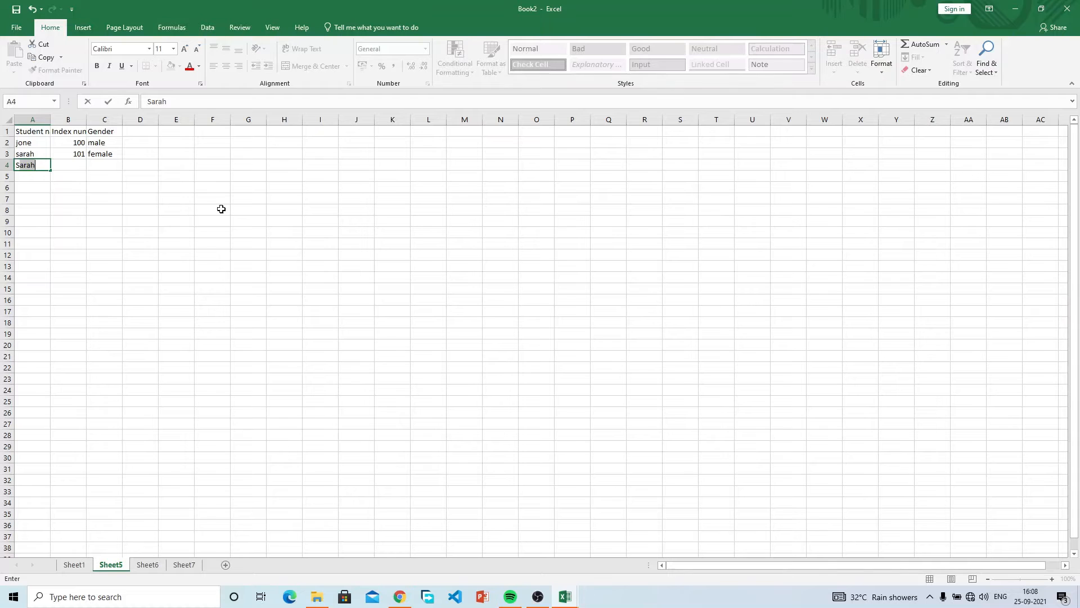
key(BackSpace)
key(BackSpace)
key(BackSpace)
key(BackSpace)
text(coe)
text(rfield)
key(BackSpace)
key(BackSpace)
key(BackSpace)
key(BackSpace)
key(BackSpace)
key(BackSpace)
key(BackSpace)
text(orfield)
key(Tab)
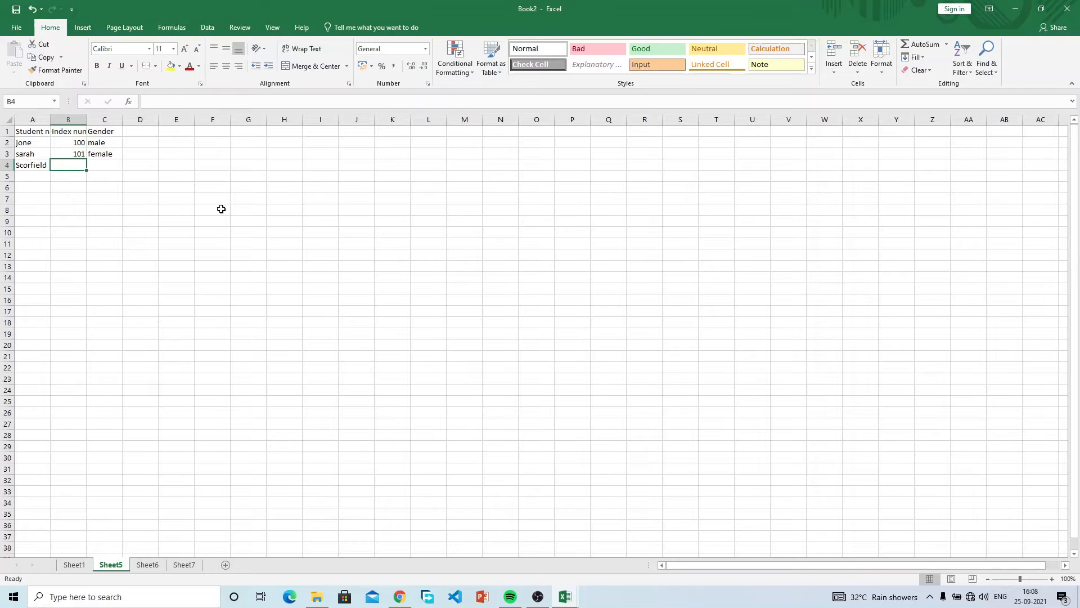
Enter index 102 in B4 and gender male in C4.
text(102)
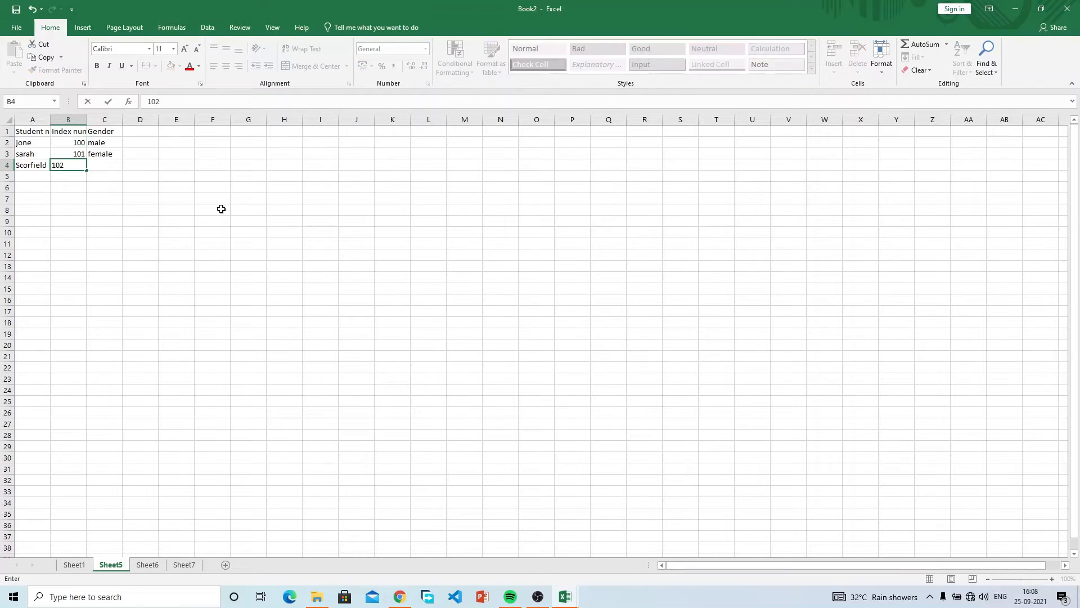
key(Tab)
text(male)
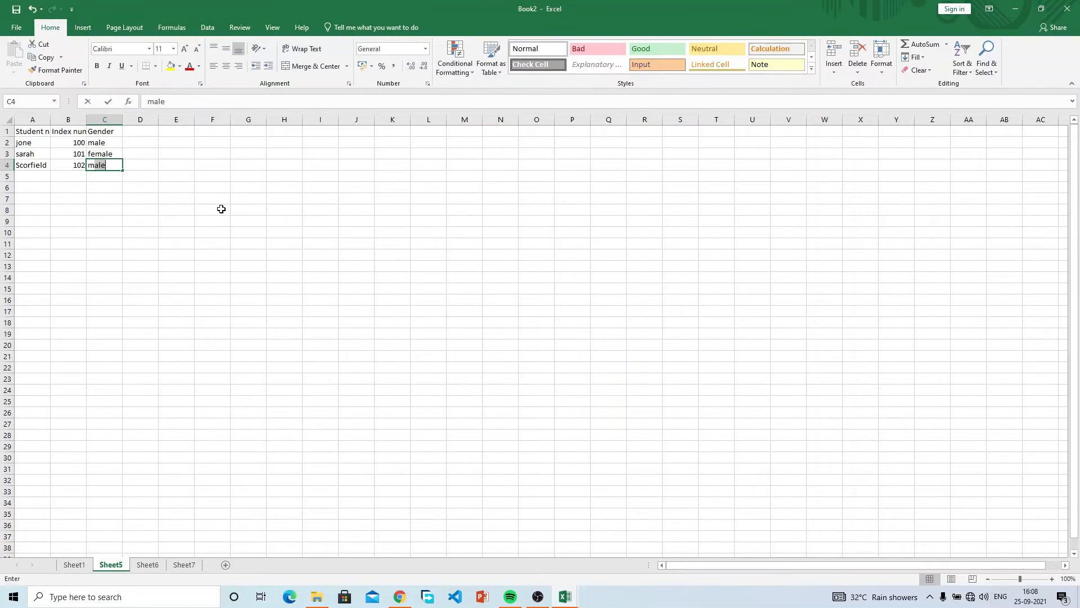
key(Return)
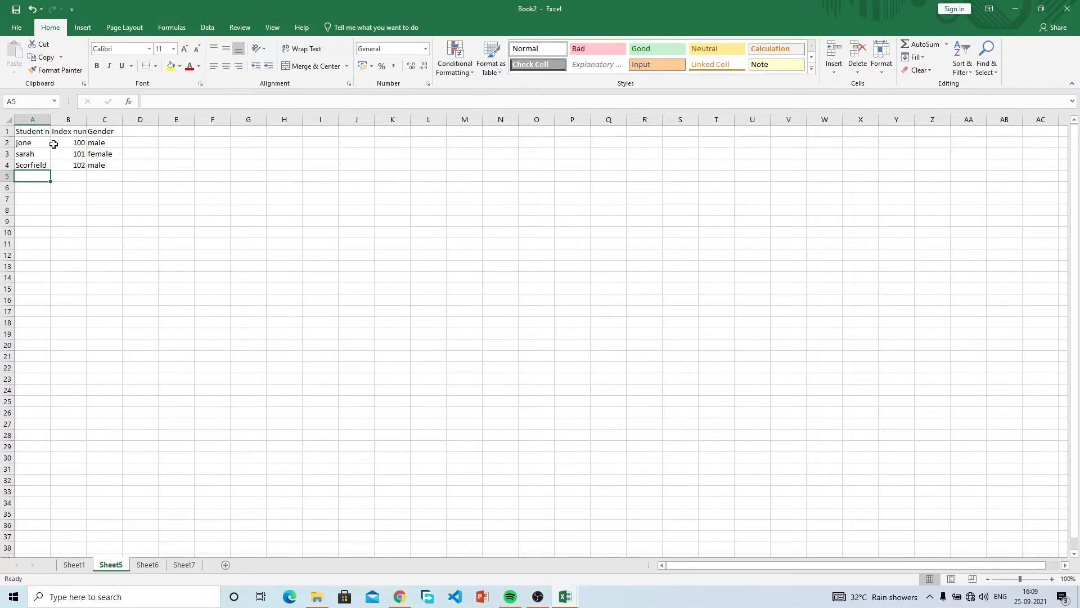
click(35, 134)
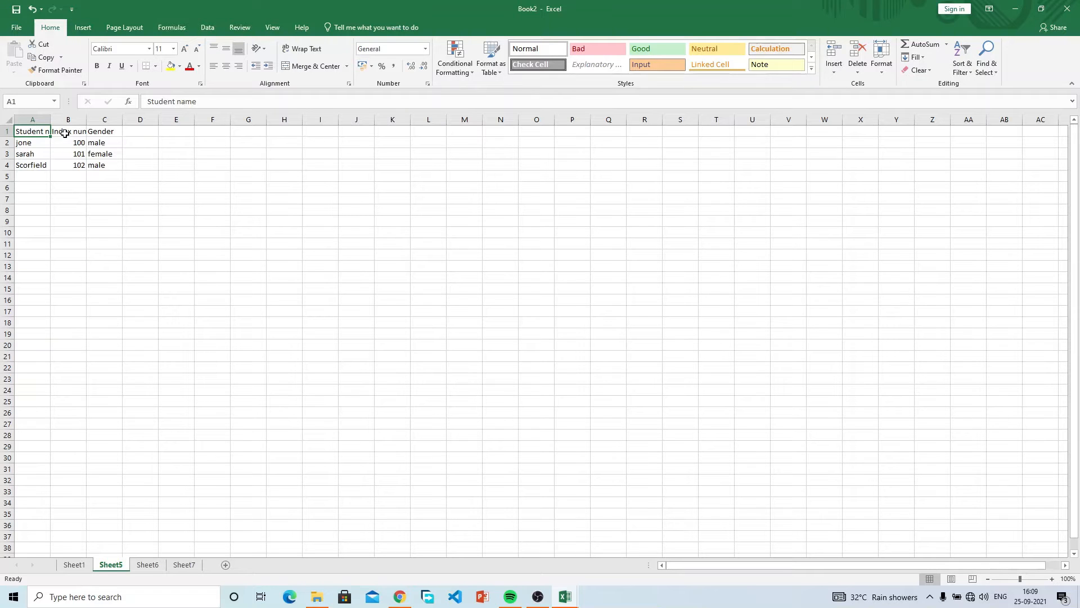
click(59, 162)
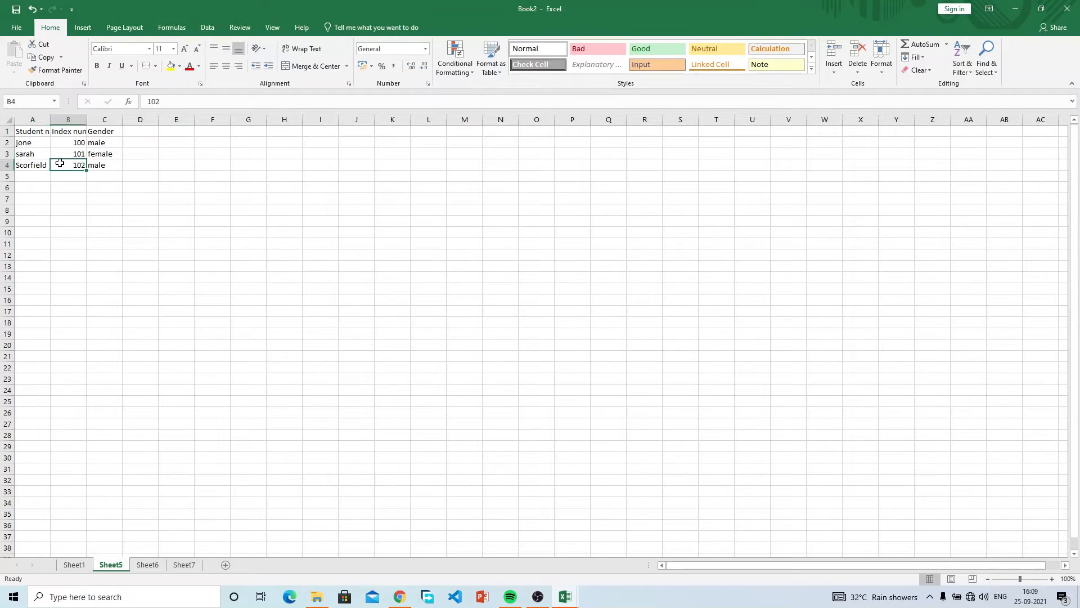
click(41, 132)
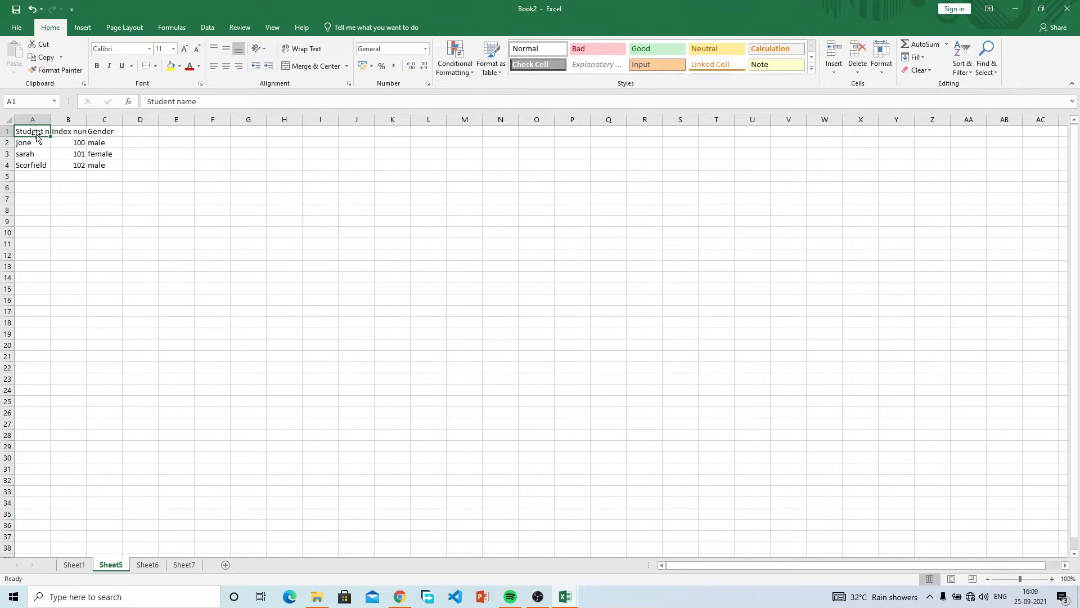
click(95, 190)
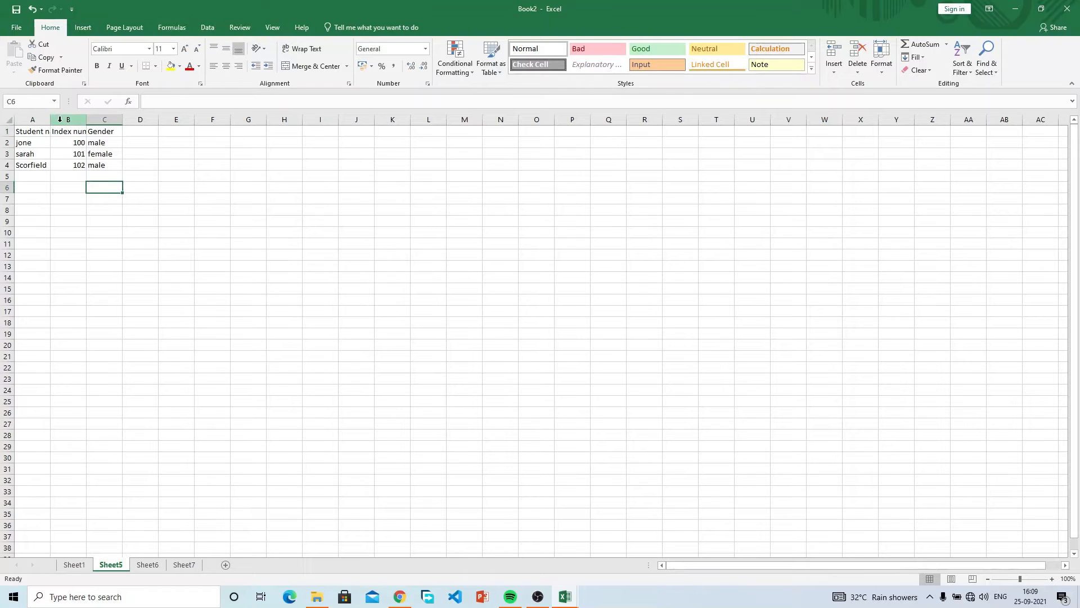
click(70, 135)
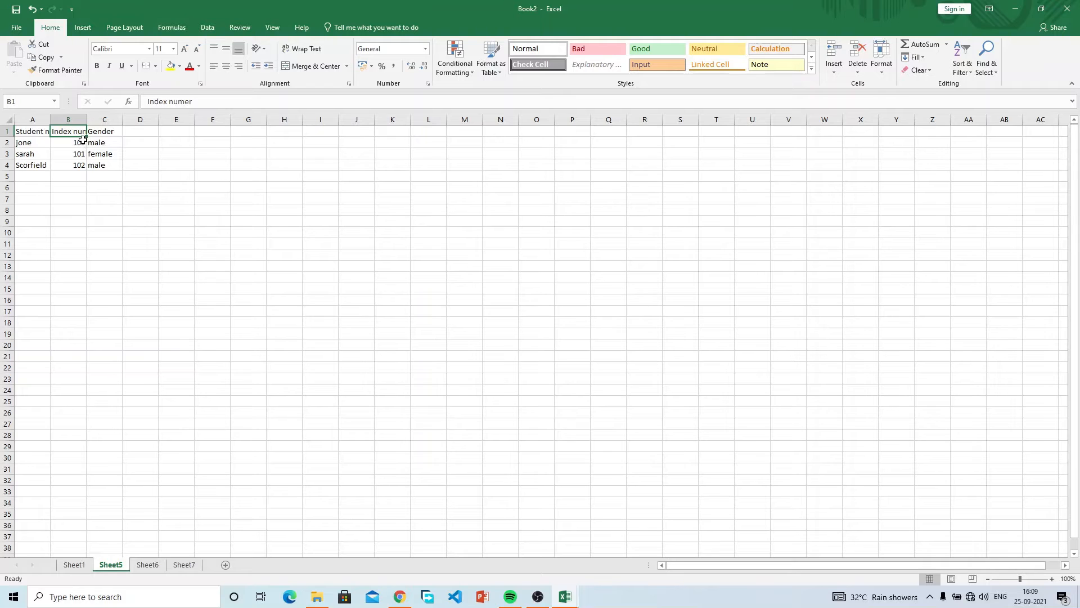
click(94, 134)
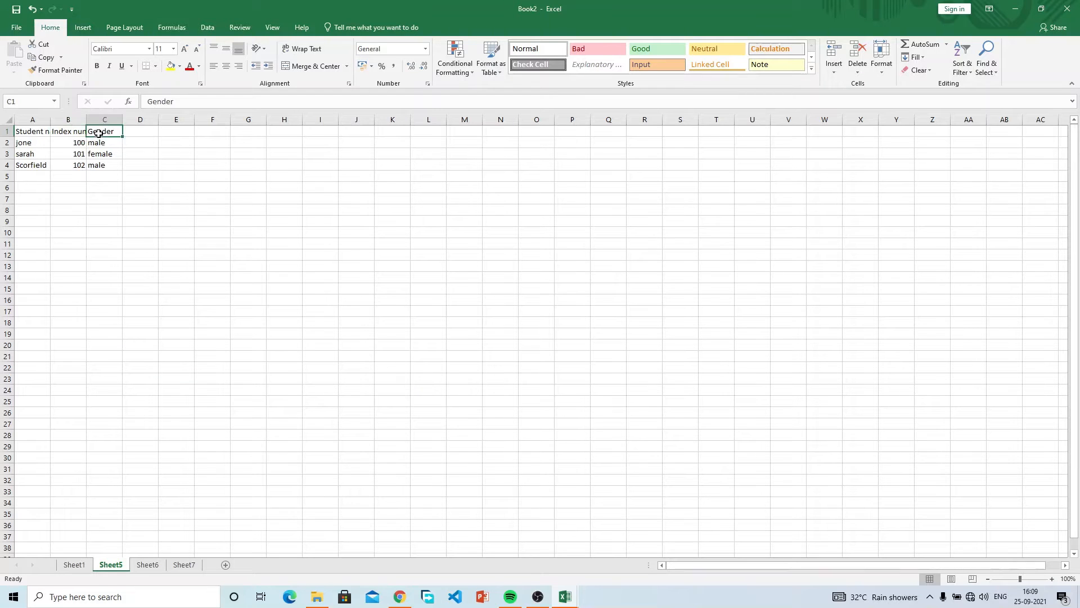
click(82, 168)
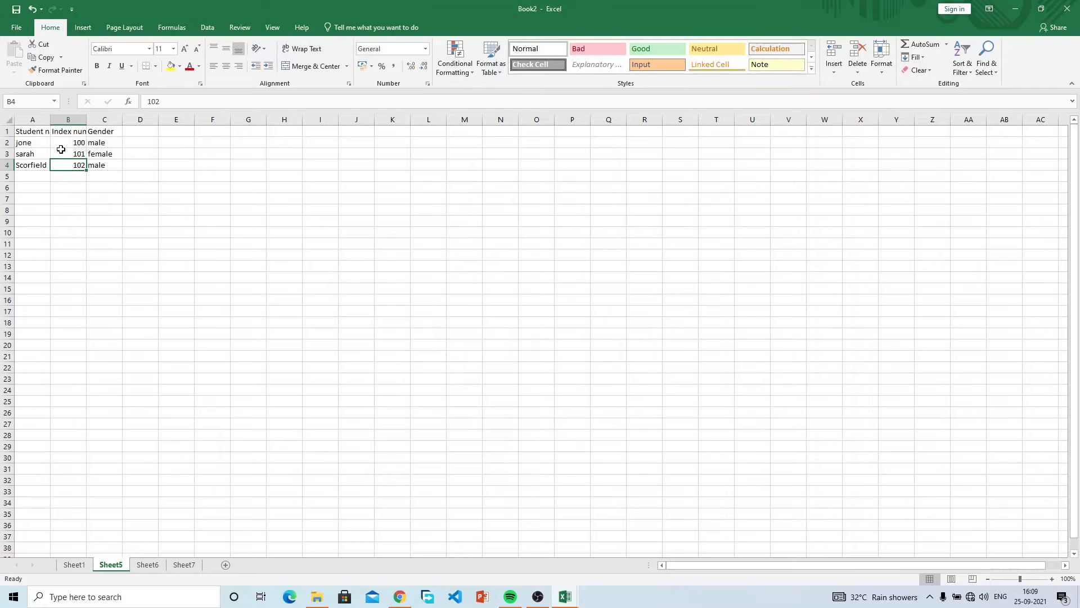
Resize column A so the Student name header shows in full.
double_click(50, 120)
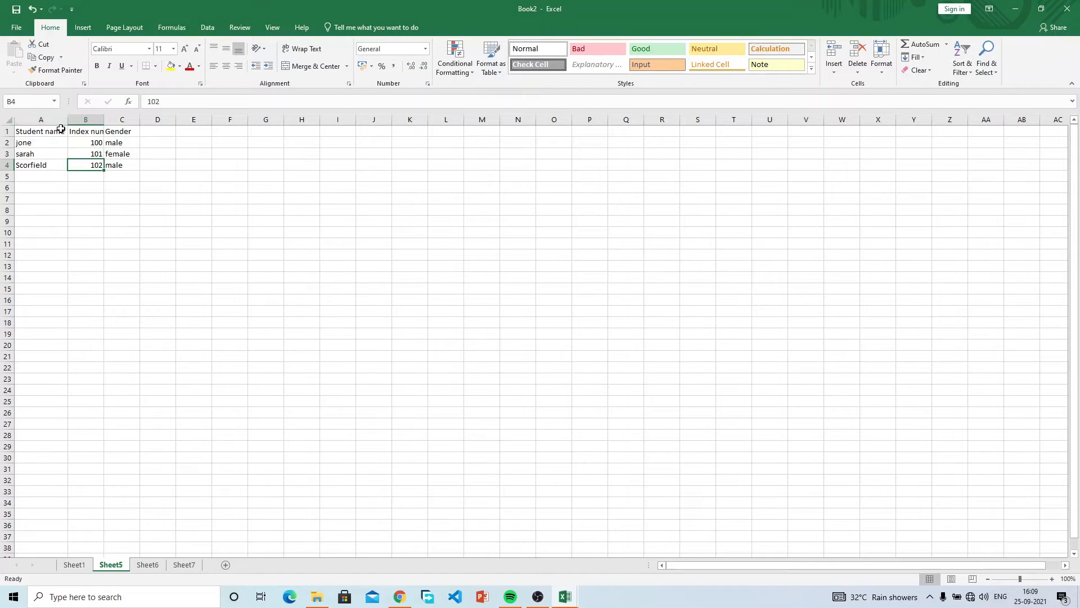
click(52, 130)
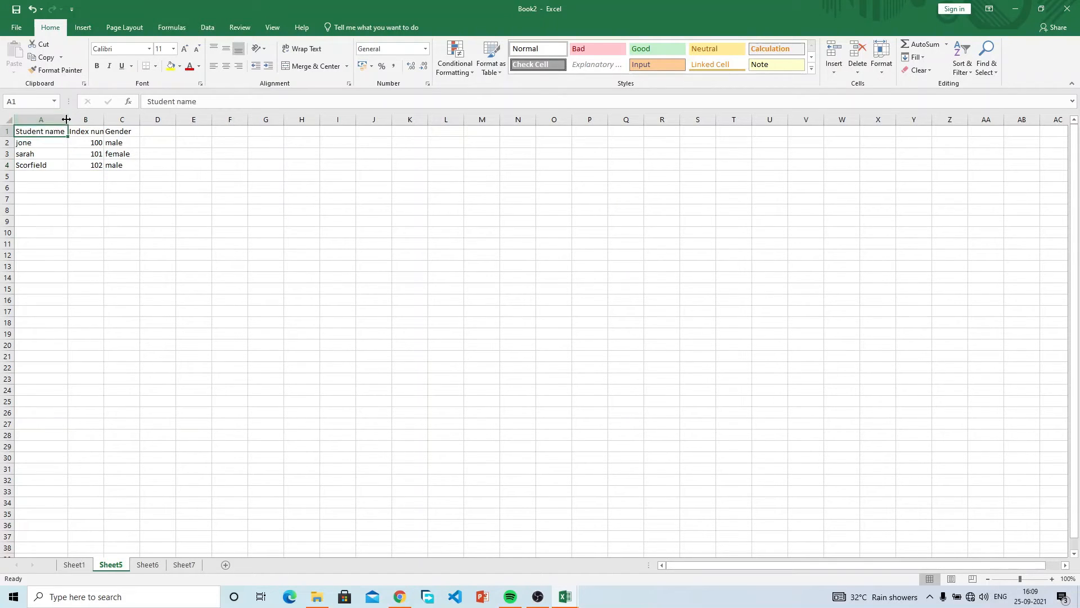
drag(67, 118, 48, 120)
click(59, 133)
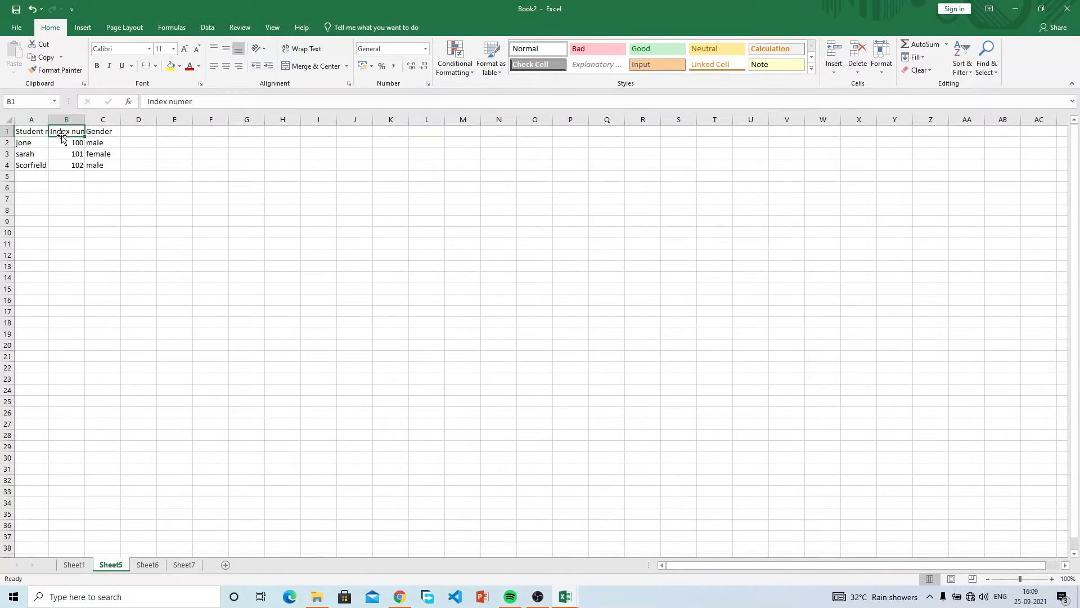
click(36, 133)
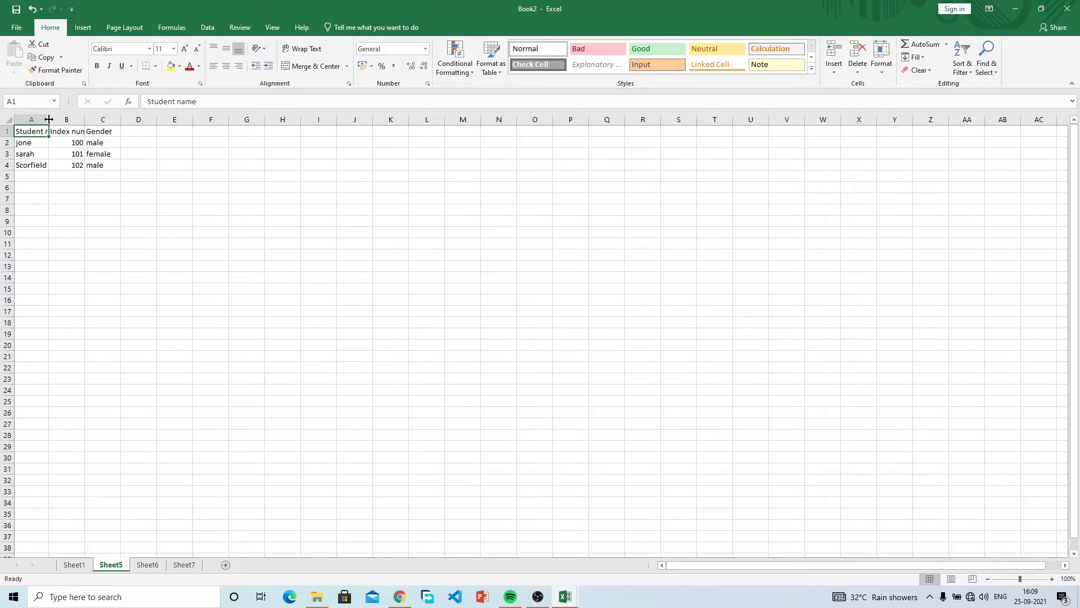
drag(49, 118, 115, 117)
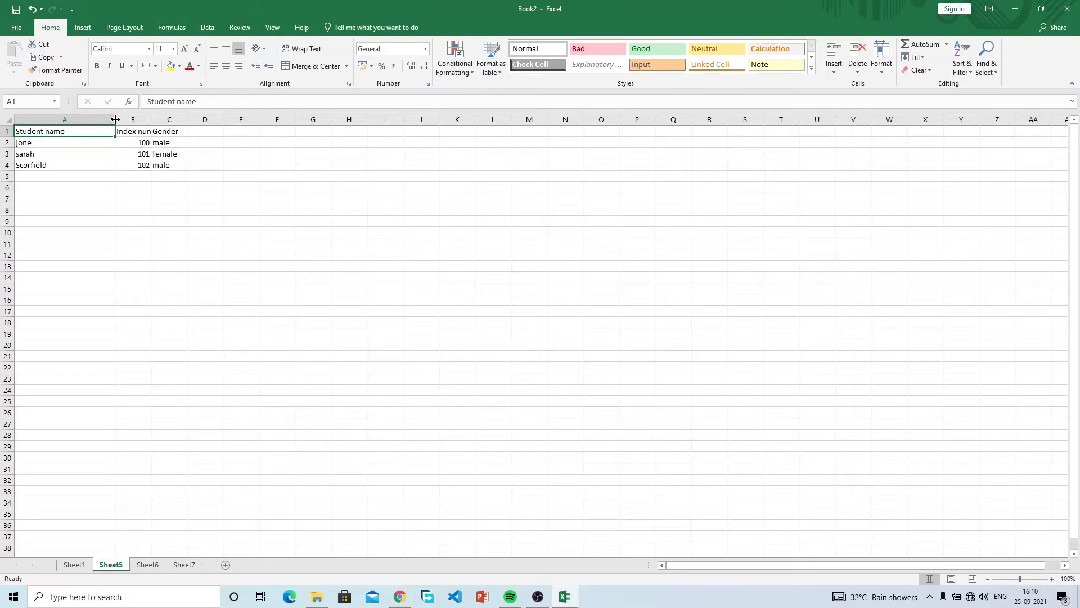
drag(115, 119, 67, 119)
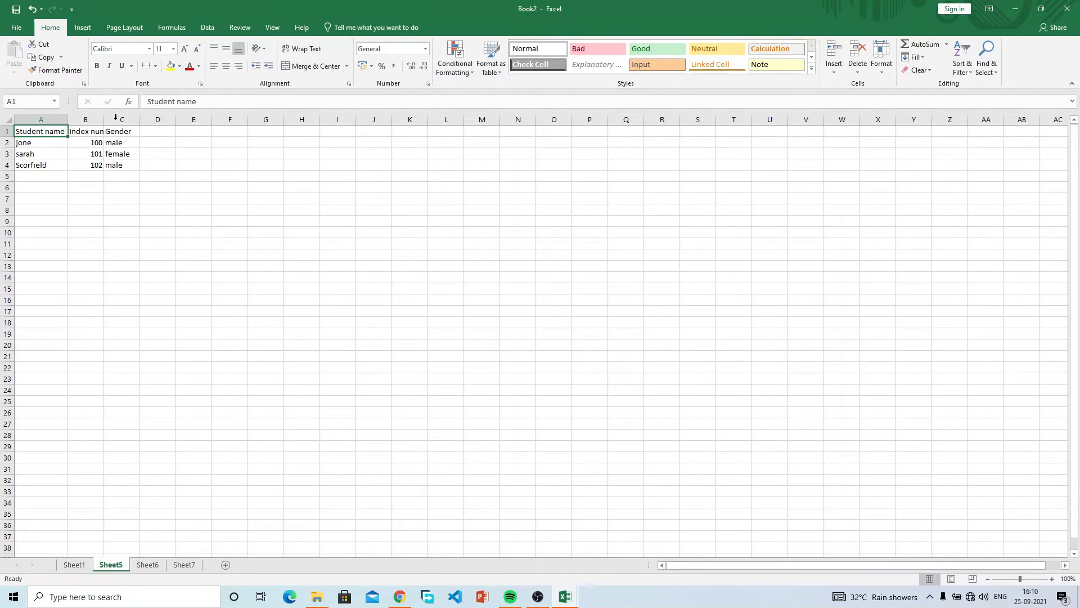
Autofit columns B and C to the Index numer header and gender entries.
click(76, 132)
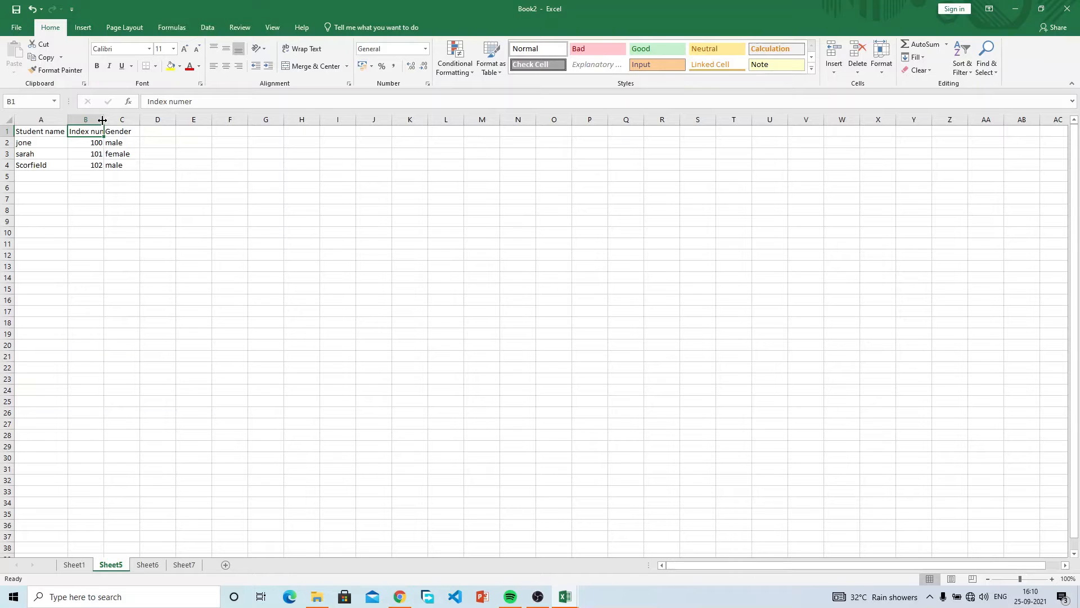
double_click(103, 120)
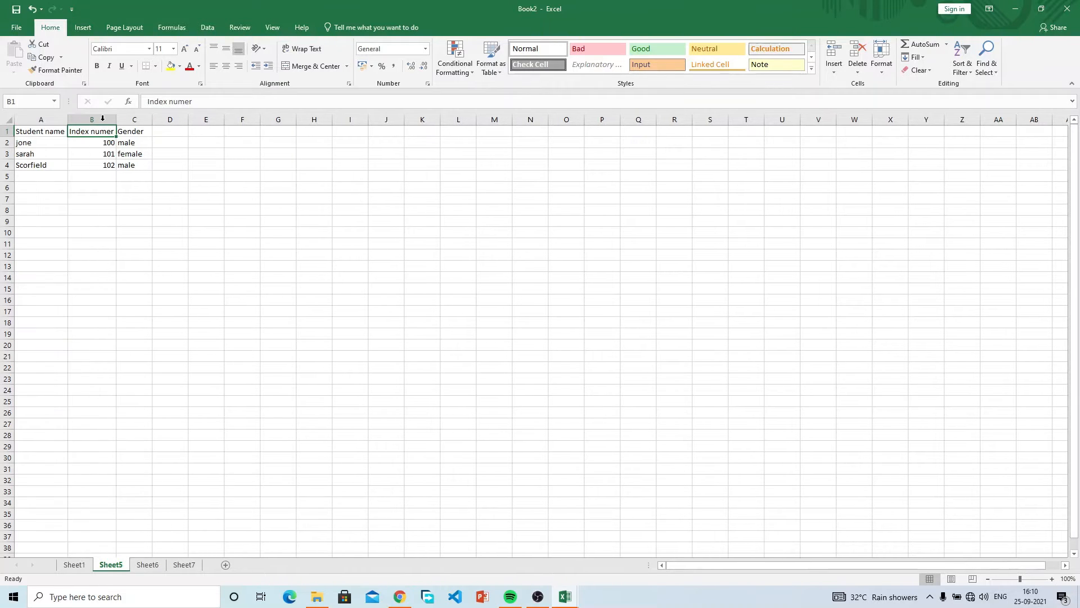
double_click(151, 118)
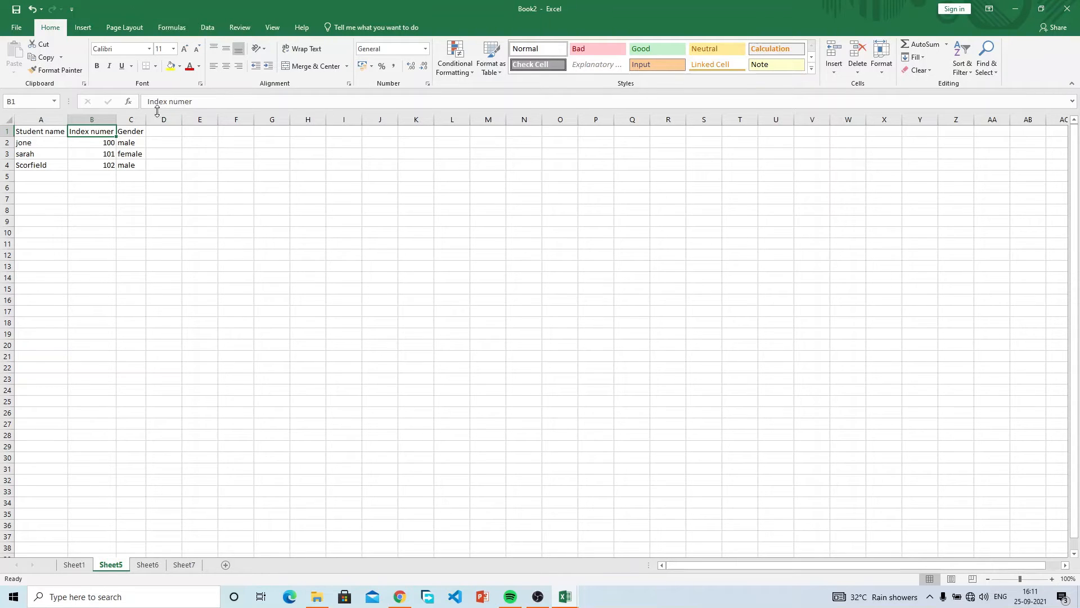
click(69, 29)
click(54, 29)
click(111, 200)
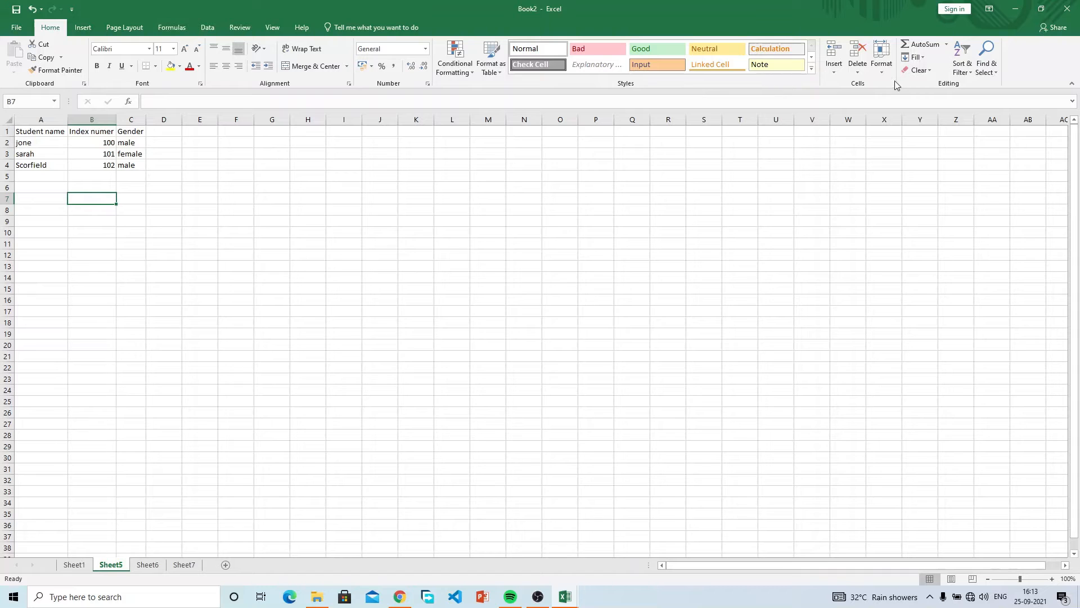
click(128, 220)
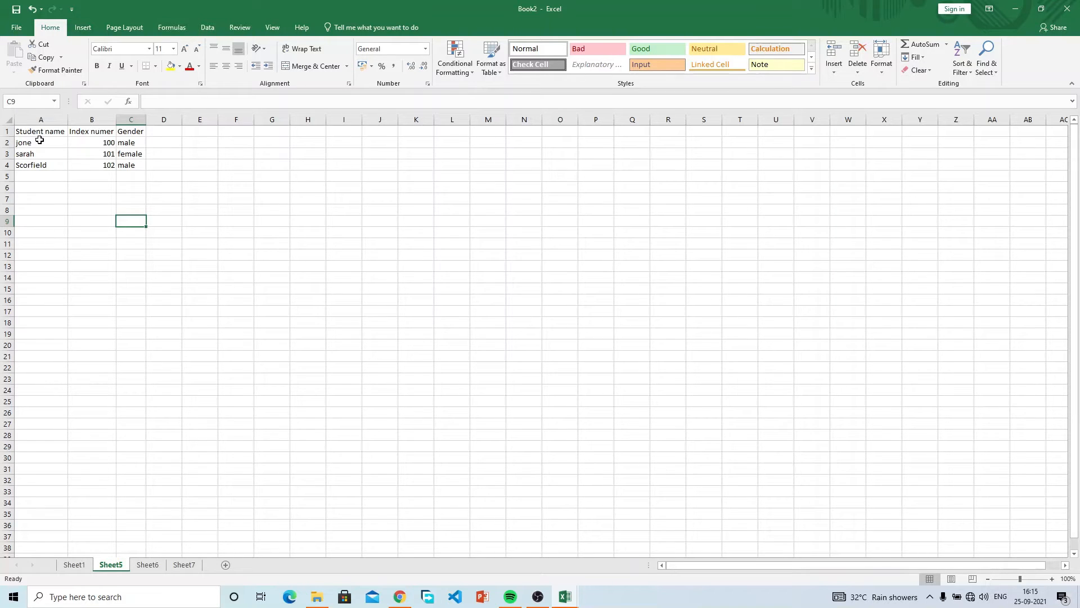
Select jone's record A2:C2, after trial selections of empty blocks like E5:H5 and B11:E17.
click(39, 140)
drag(39, 140, 125, 141)
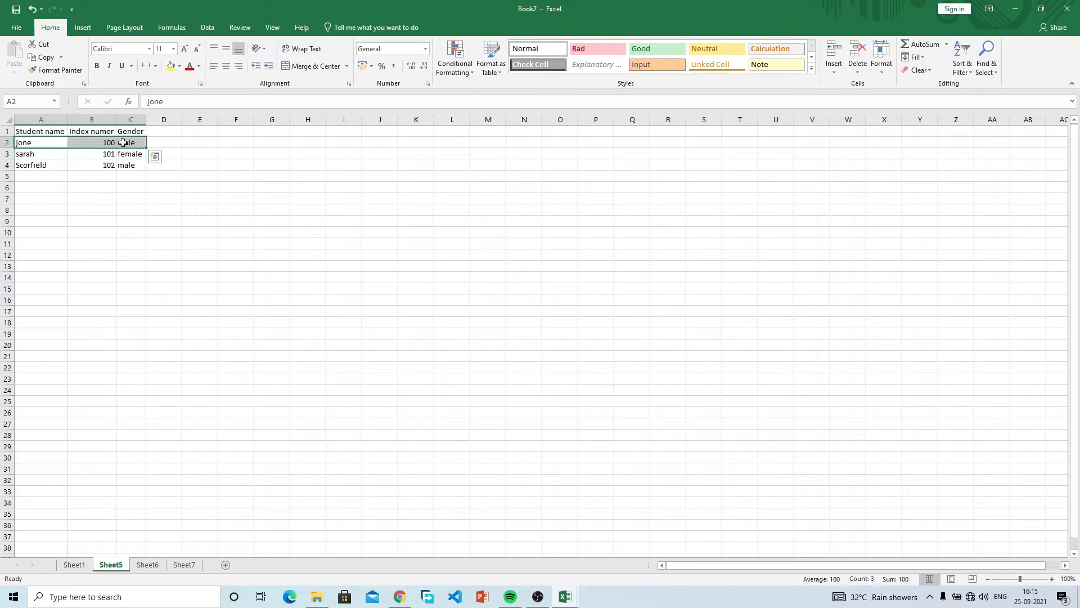
click(176, 220)
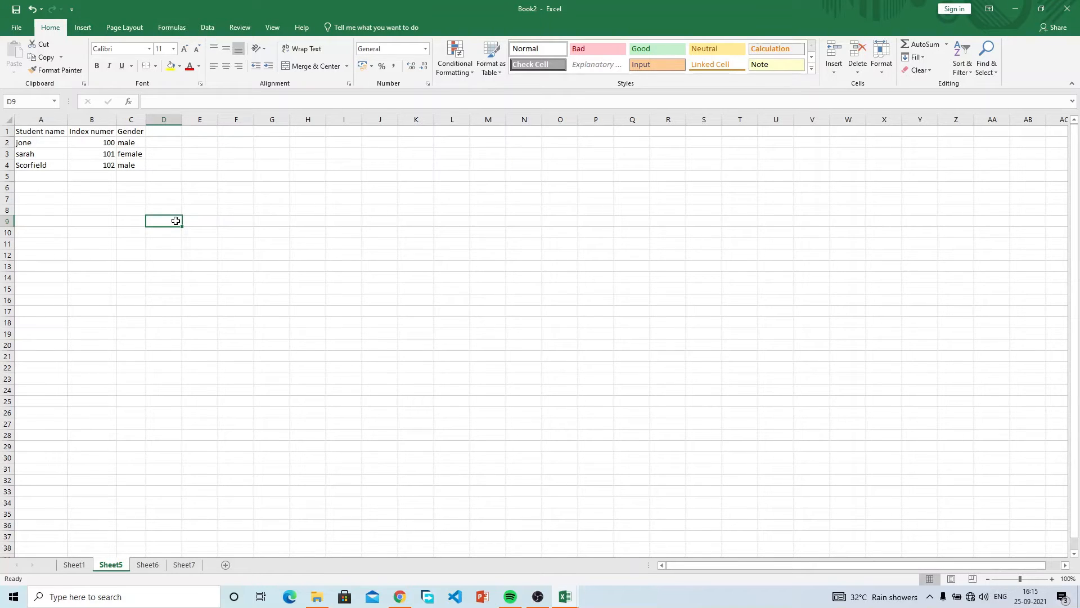
click(194, 176)
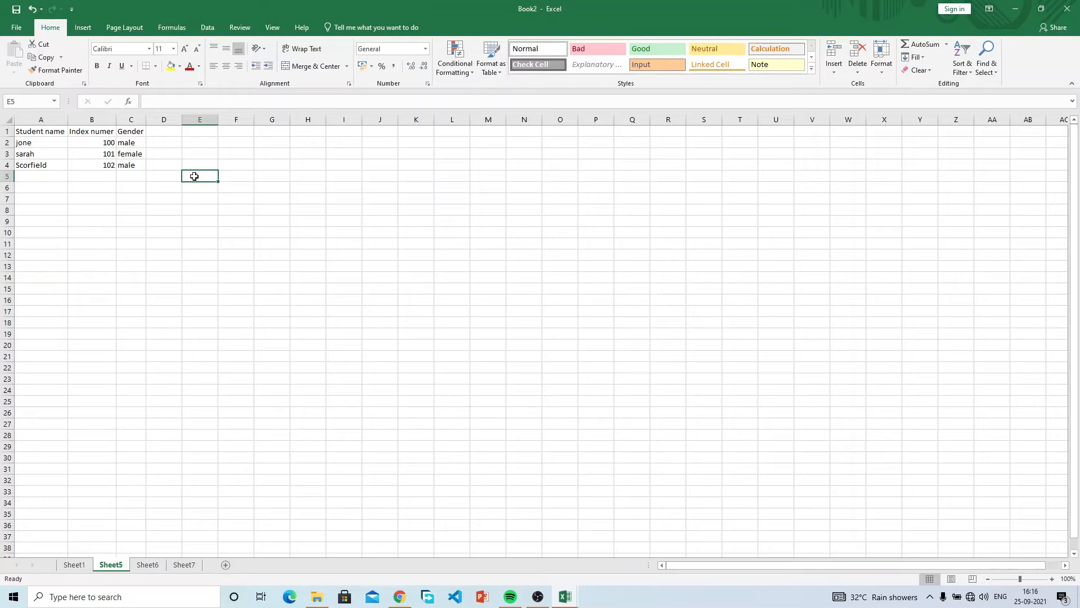
drag(194, 176, 455, 346)
click(454, 345)
drag(549, 401, 74, 310)
drag(73, 249, 201, 309)
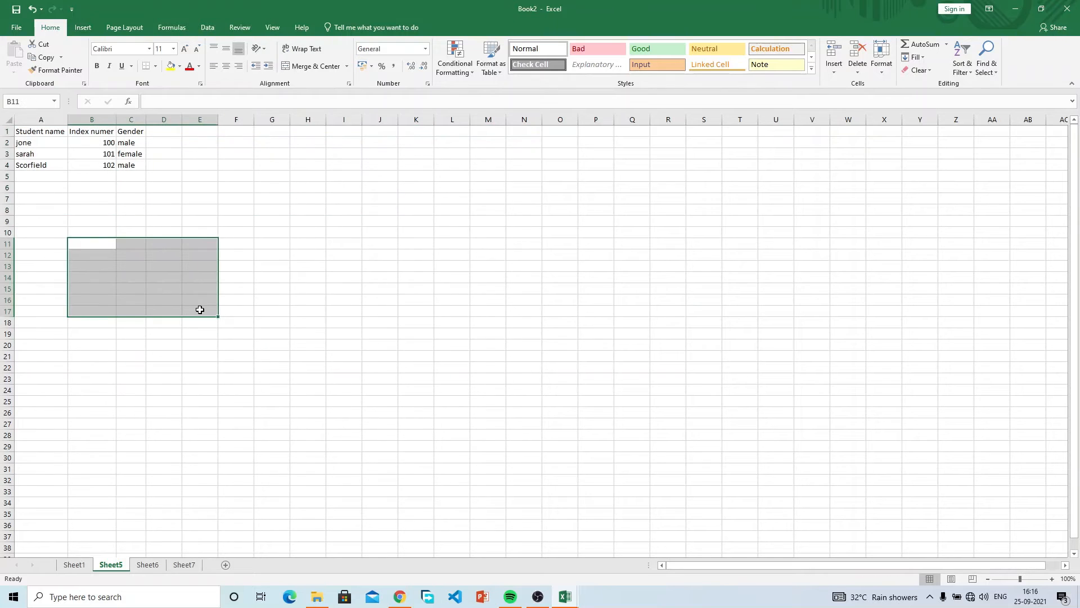
click(35, 141)
drag(36, 141, 132, 137)
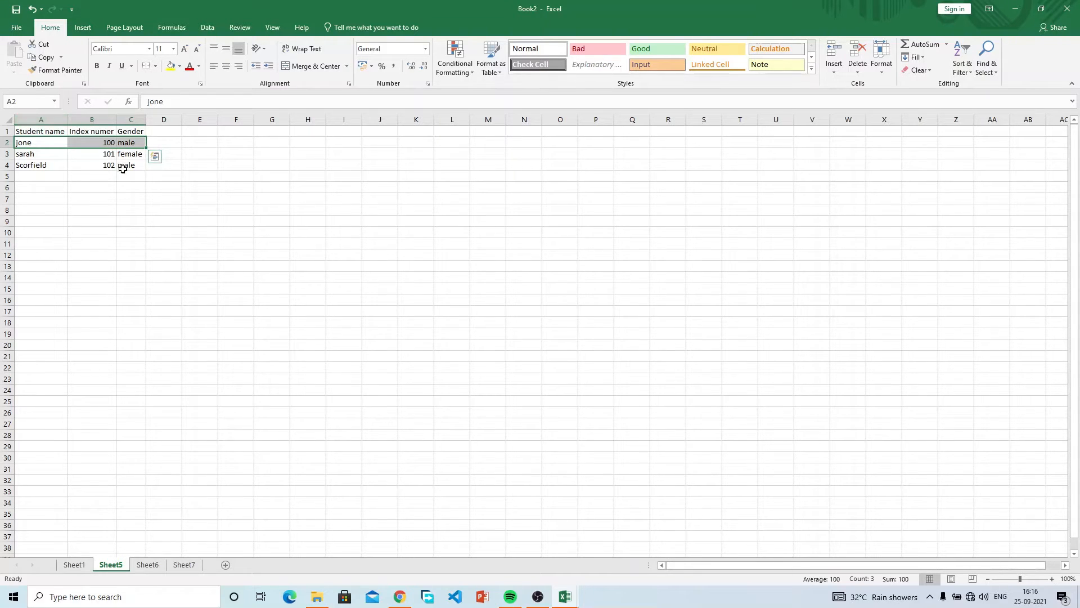
Copy jone's record A2:C2, dismiss the quick analysis options, and pick A5 as destination.
click(45, 59)
key(ctrl+q)
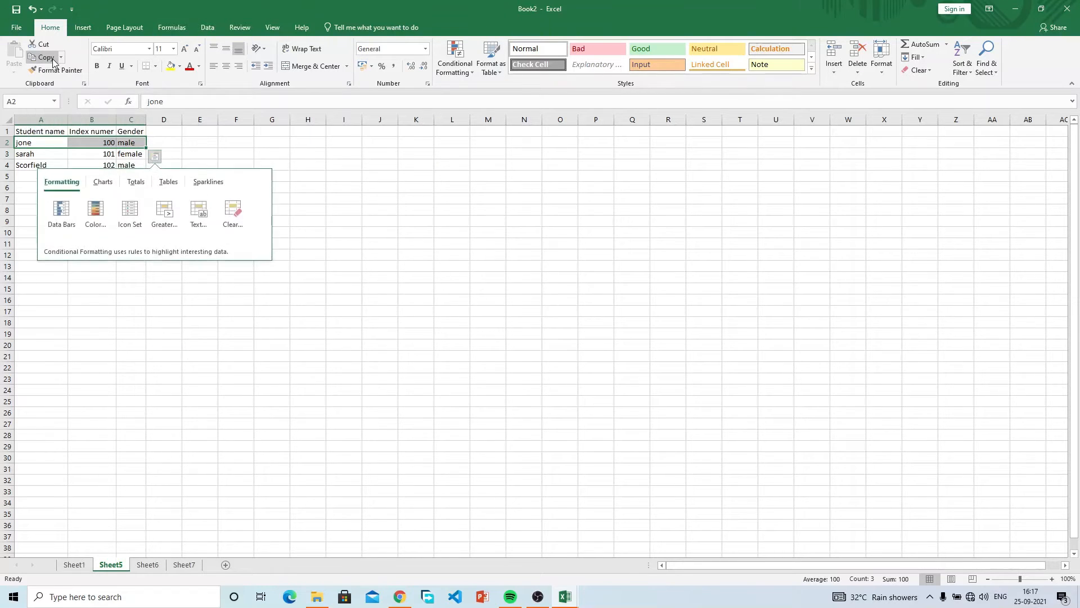
key(Escape)
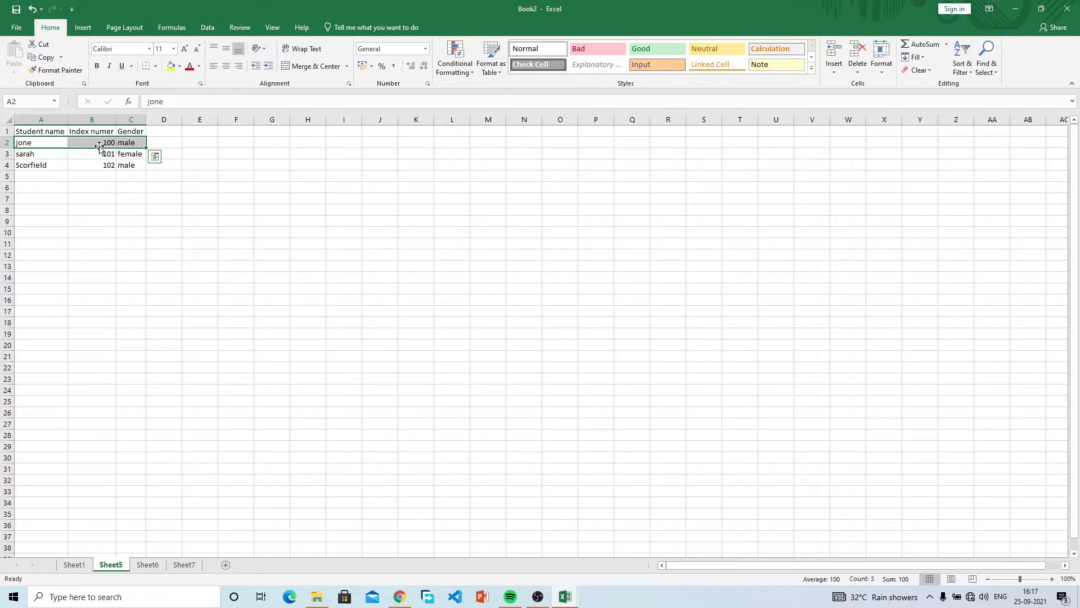
click(45, 60)
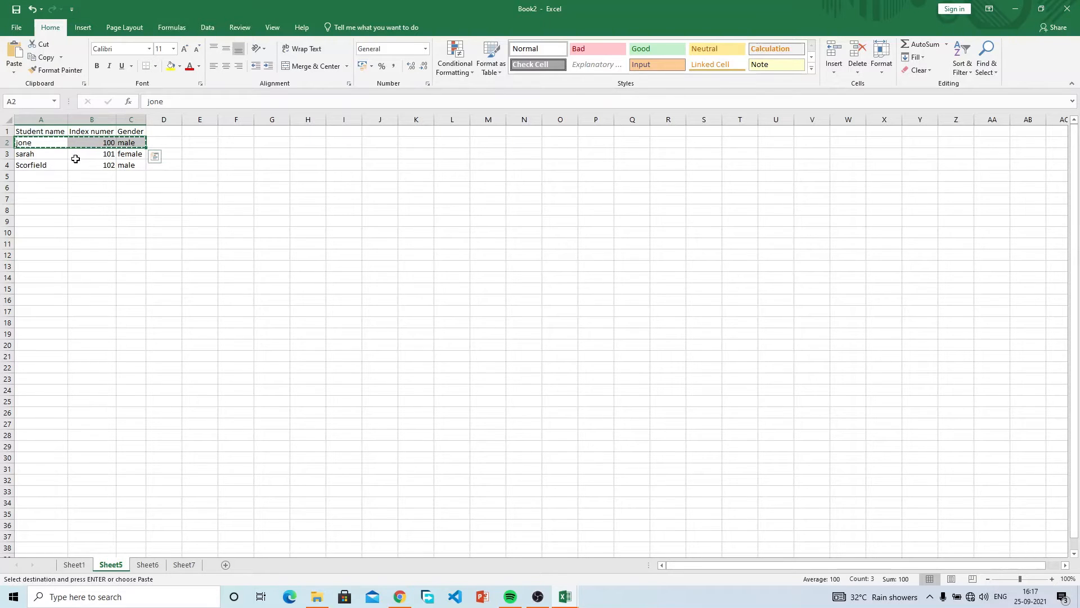
click(32, 178)
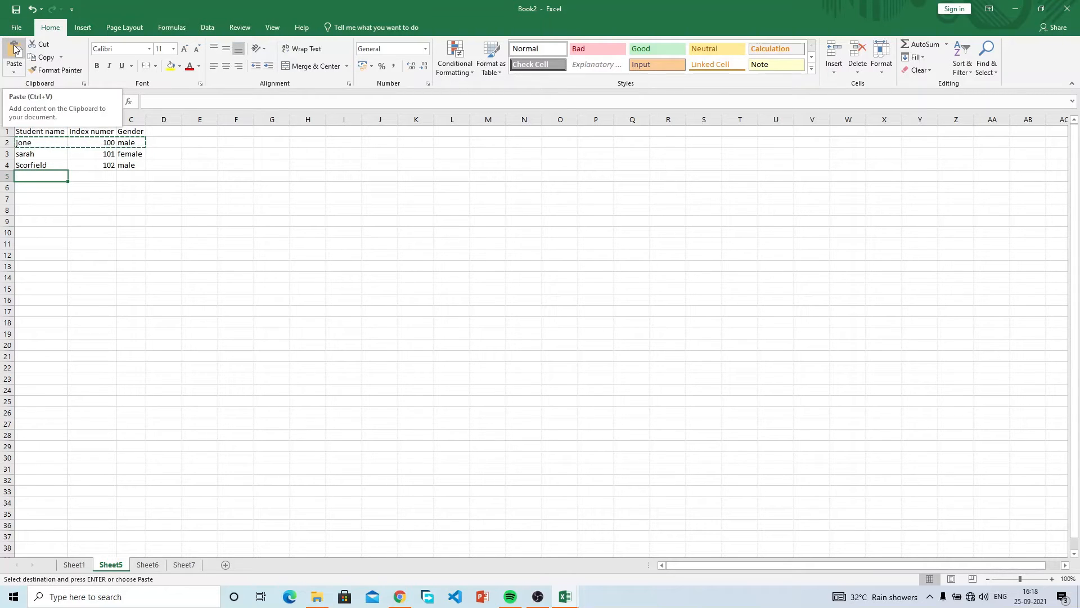
Paste jone, 100, male into row 5, then recopy A2:C2 and paste it into row 6.
click(14, 49)
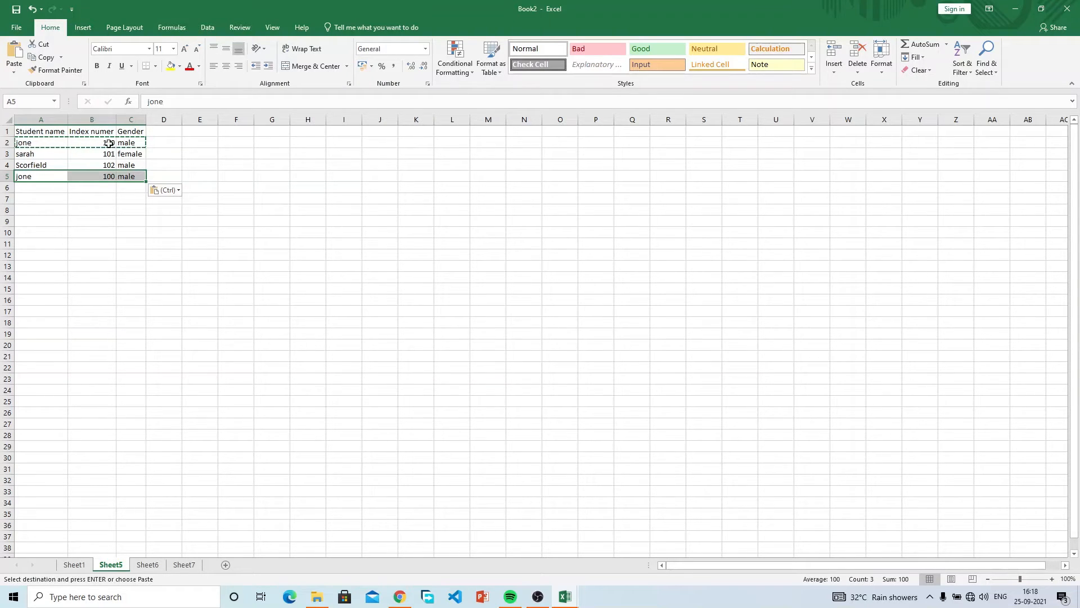
key(Escape)
drag(24, 140, 128, 141)
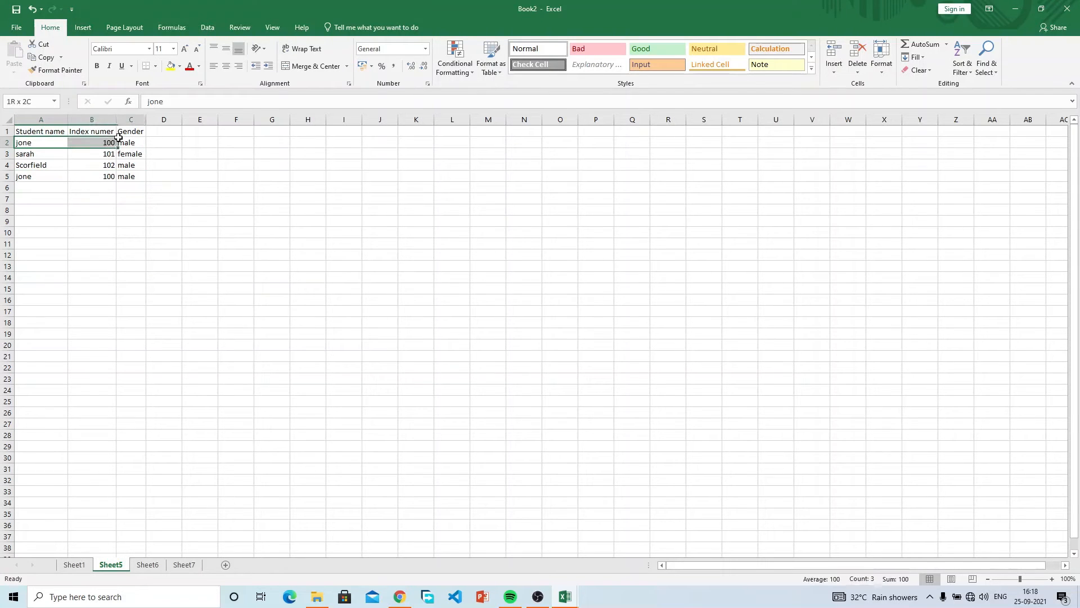
key(ctrl+c)
click(38, 187)
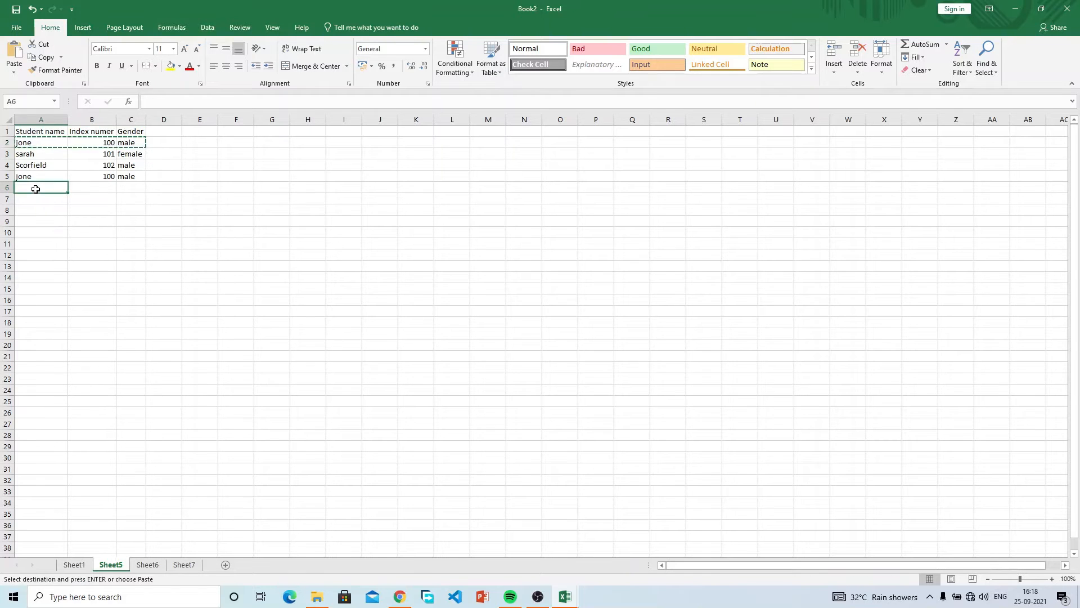
click(14, 57)
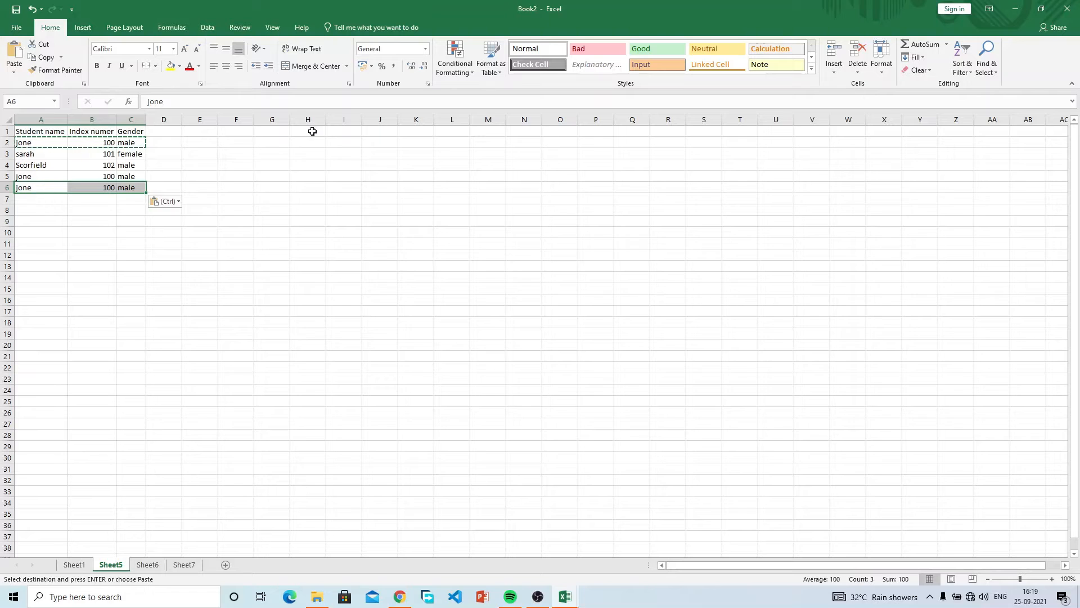
Paste copies of jone's record at G1, H7, I14 and E14, then end copy mode.
click(279, 133)
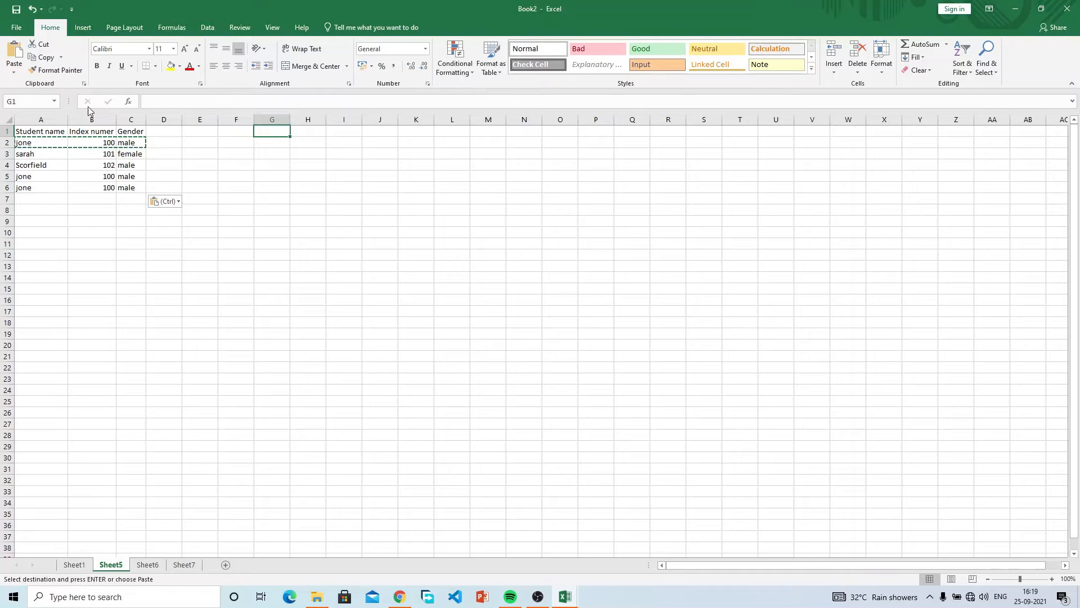
click(14, 52)
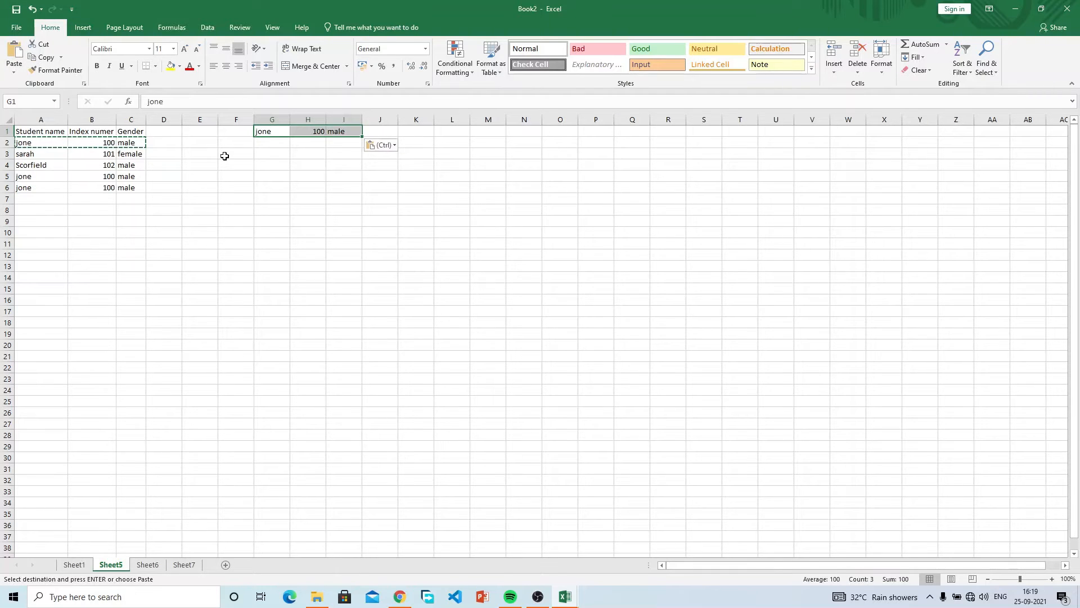
click(308, 199)
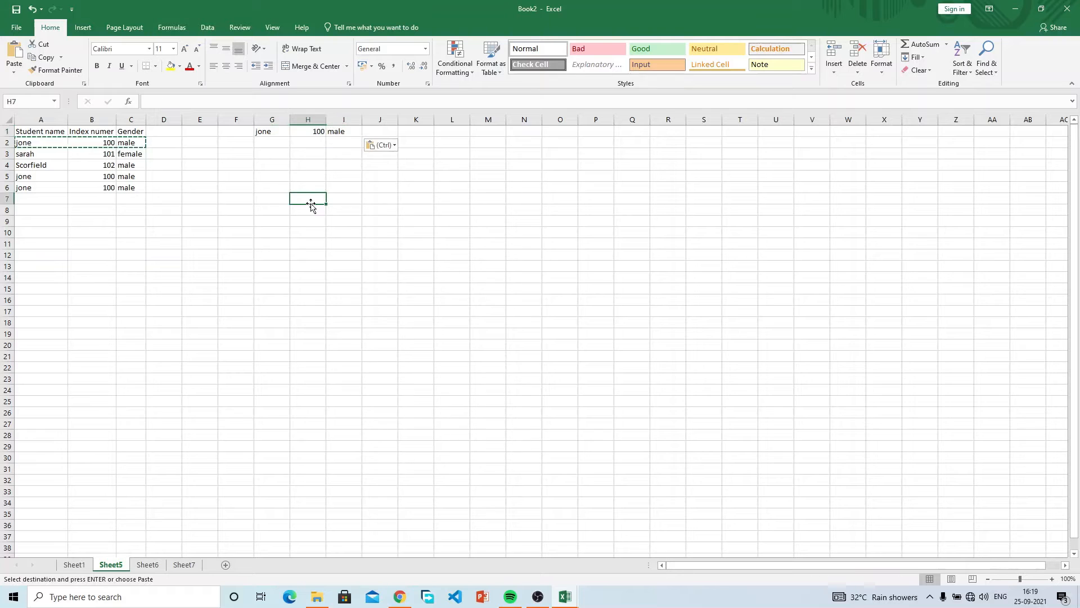
click(14, 56)
click(343, 278)
click(14, 56)
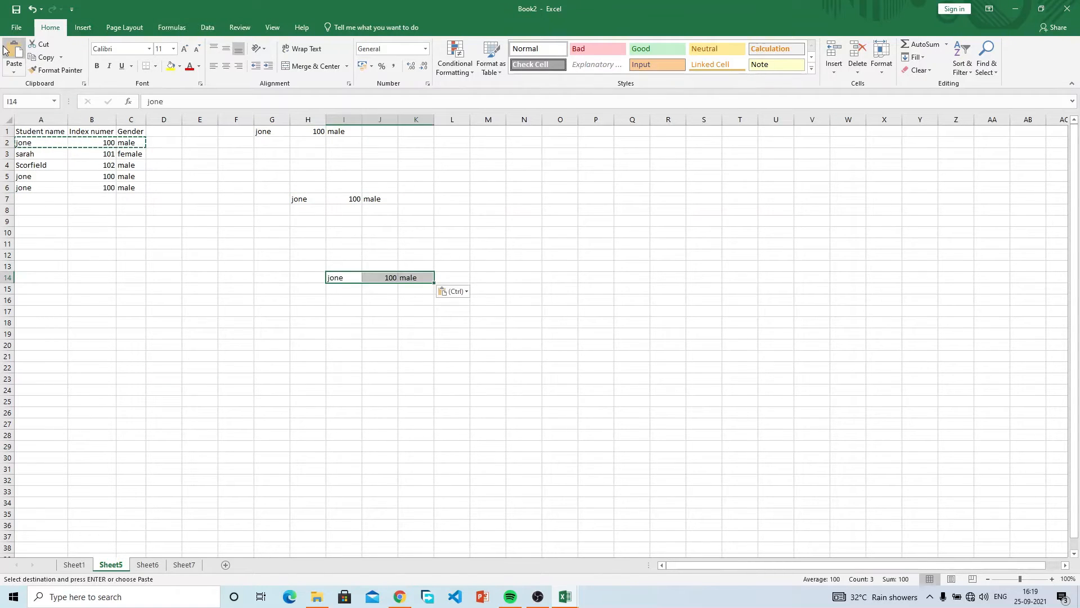
click(199, 277)
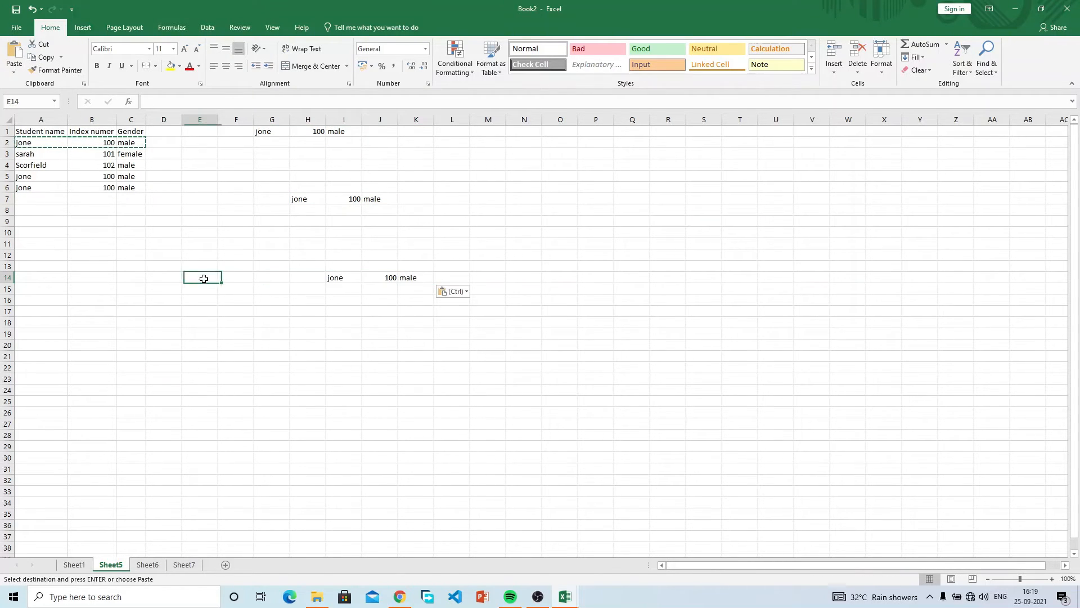
click(14, 57)
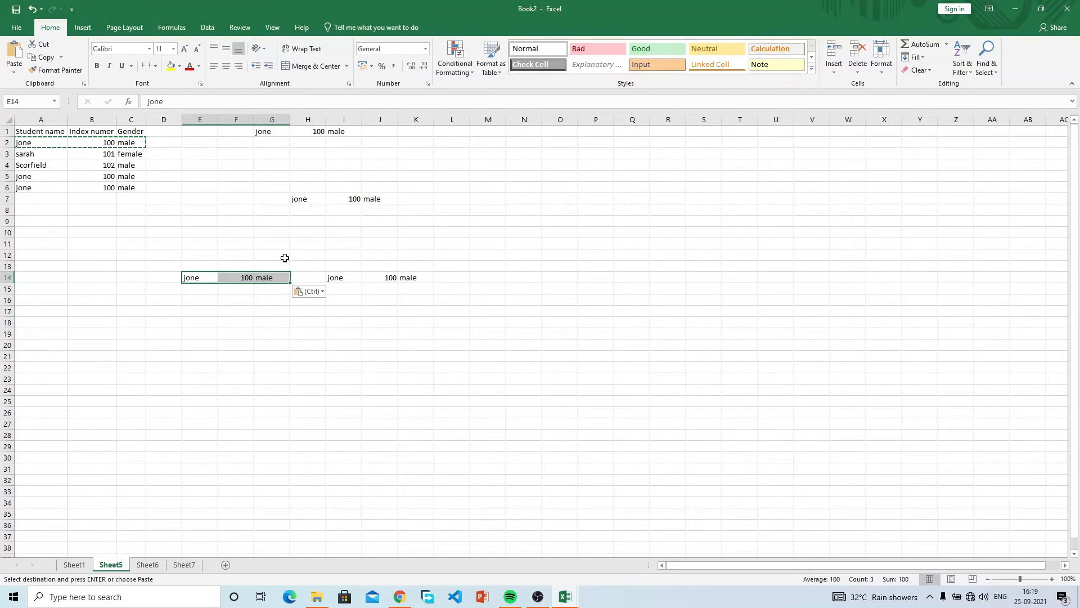
click(214, 236)
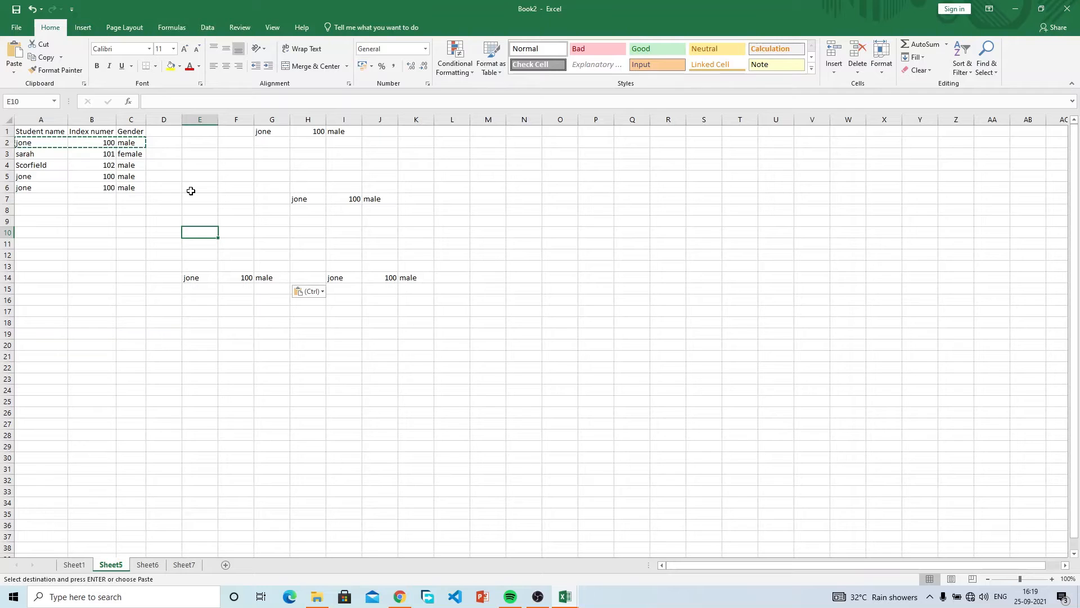
key(Escape)
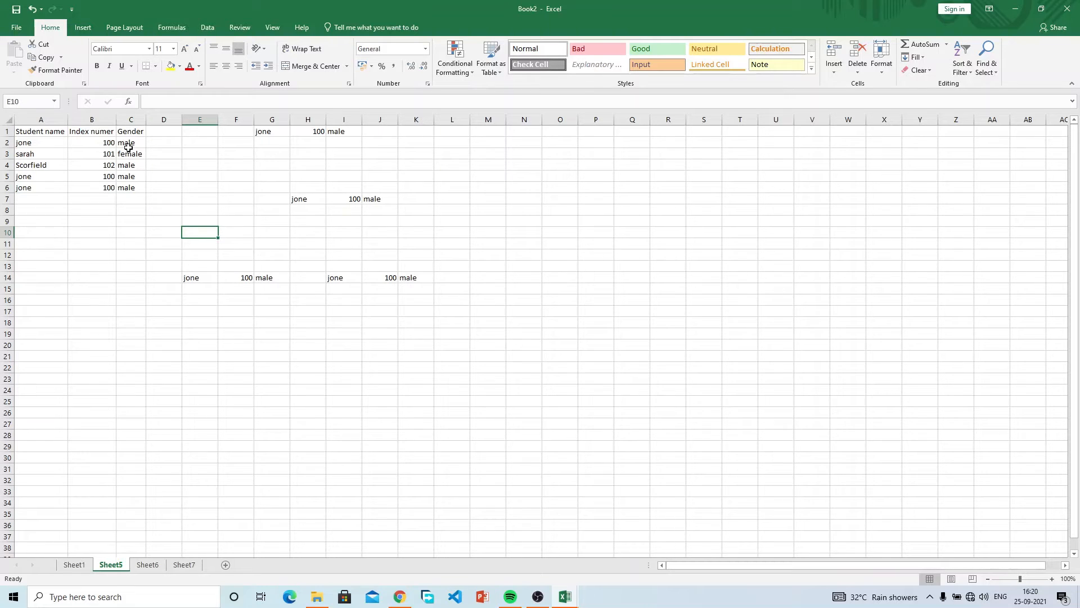
Select the stray copies in E1:K15 and delete them, leaving the table in A1:C6.
click(140, 163)
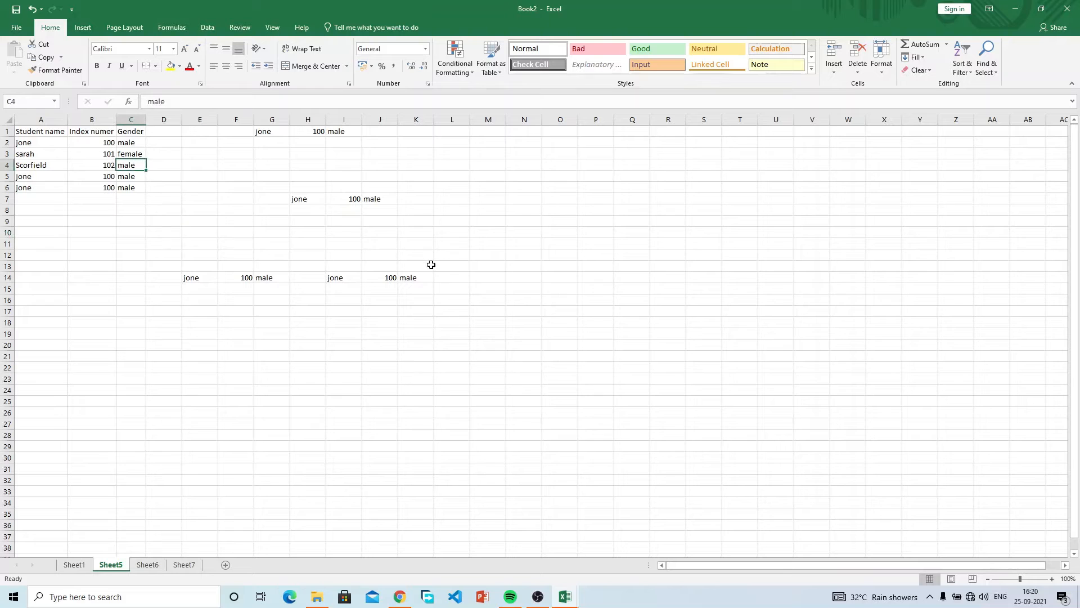
drag(414, 287, 200, 131)
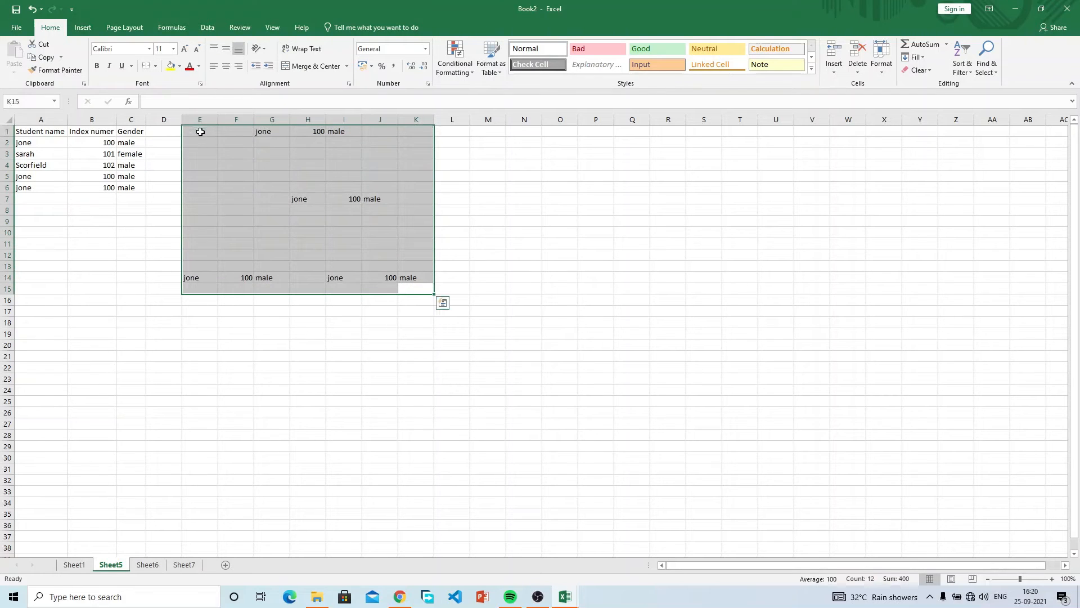
key(Delete)
click(236, 173)
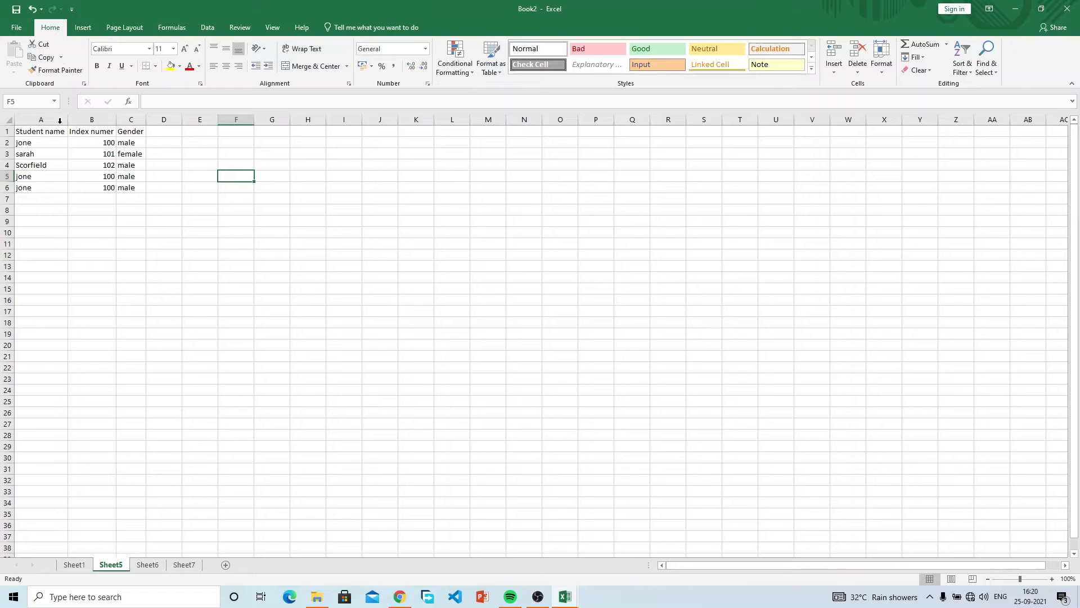
click(148, 198)
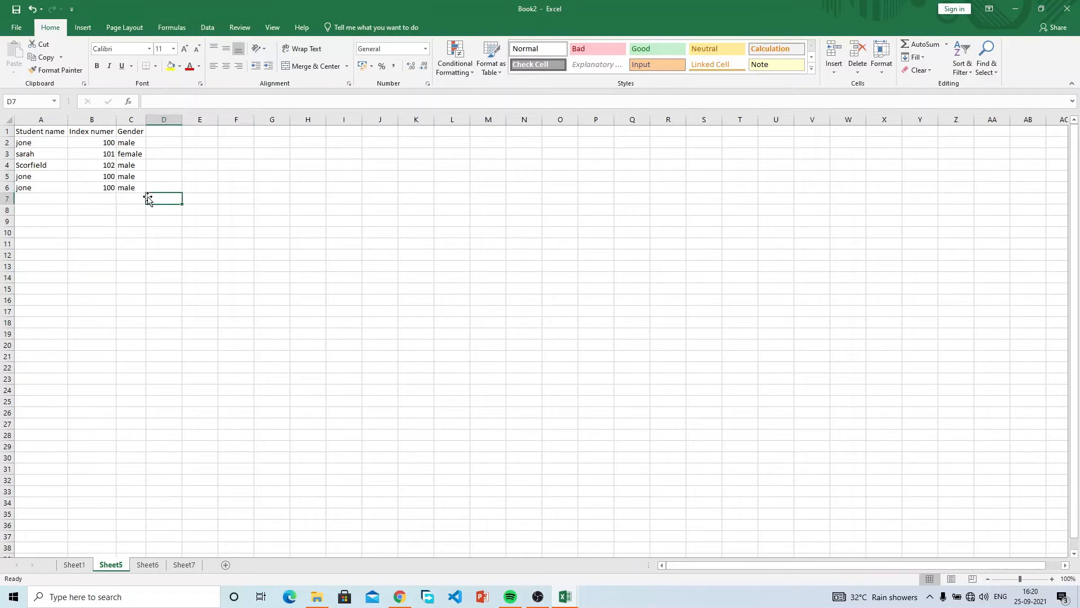
click(133, 185)
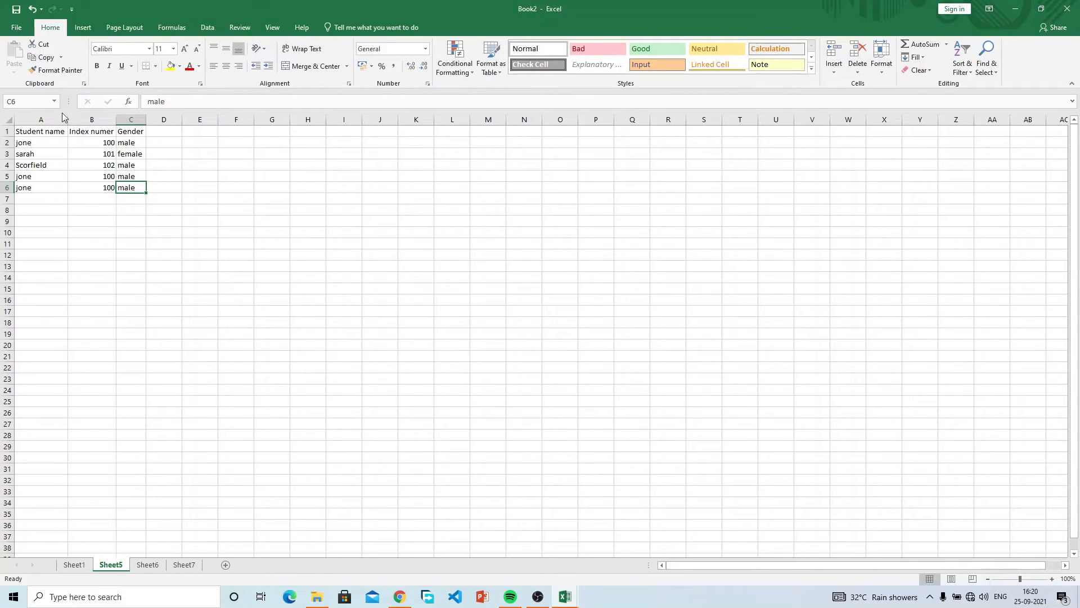
click(46, 57)
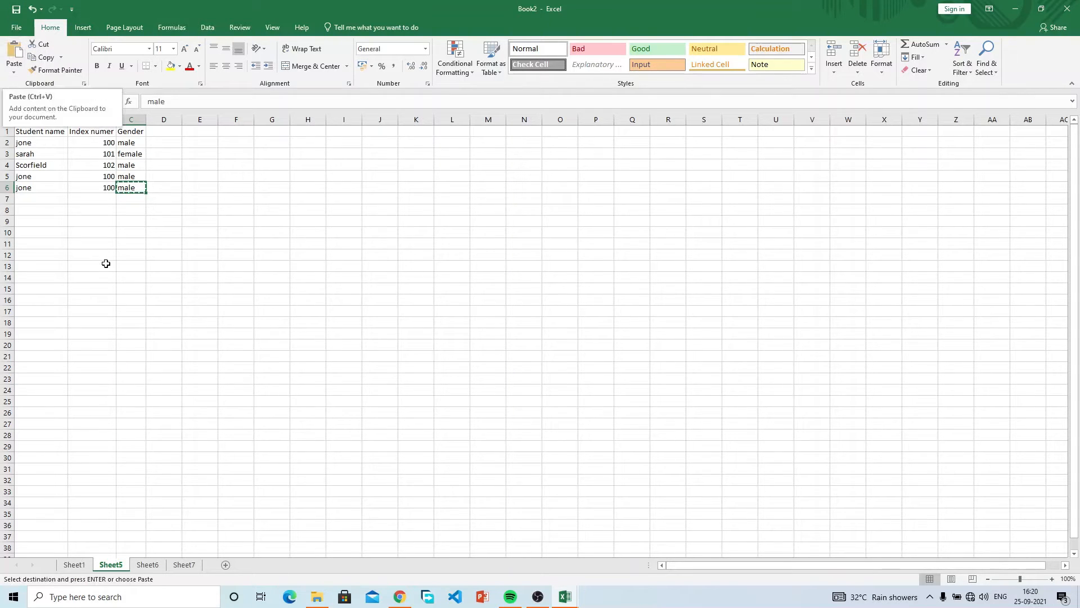
key(Escape)
drag(40, 186, 130, 187)
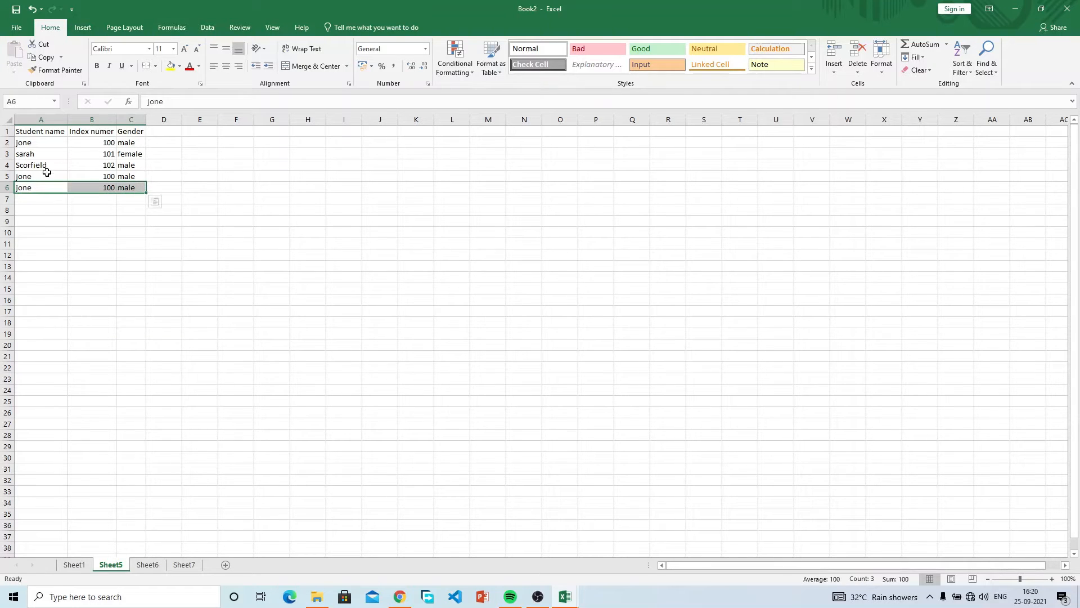
click(46, 59)
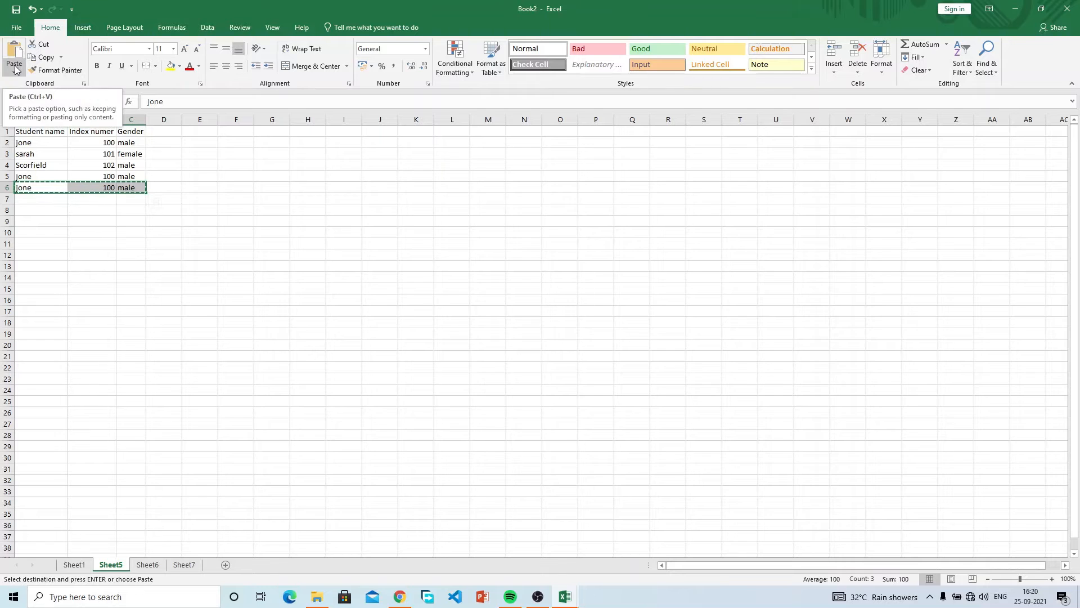
click(16, 66)
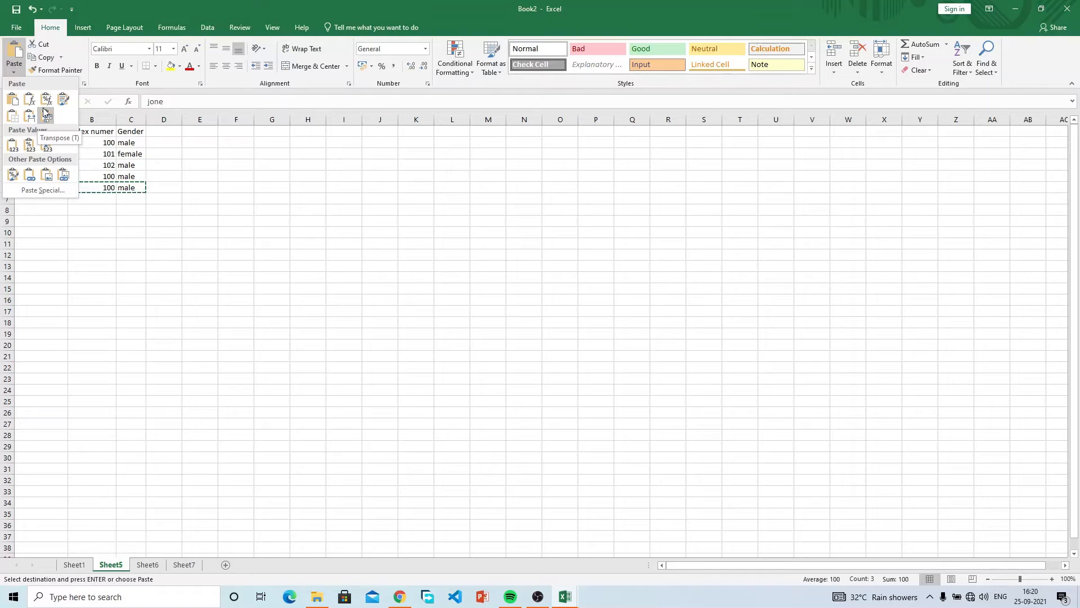
click(157, 222)
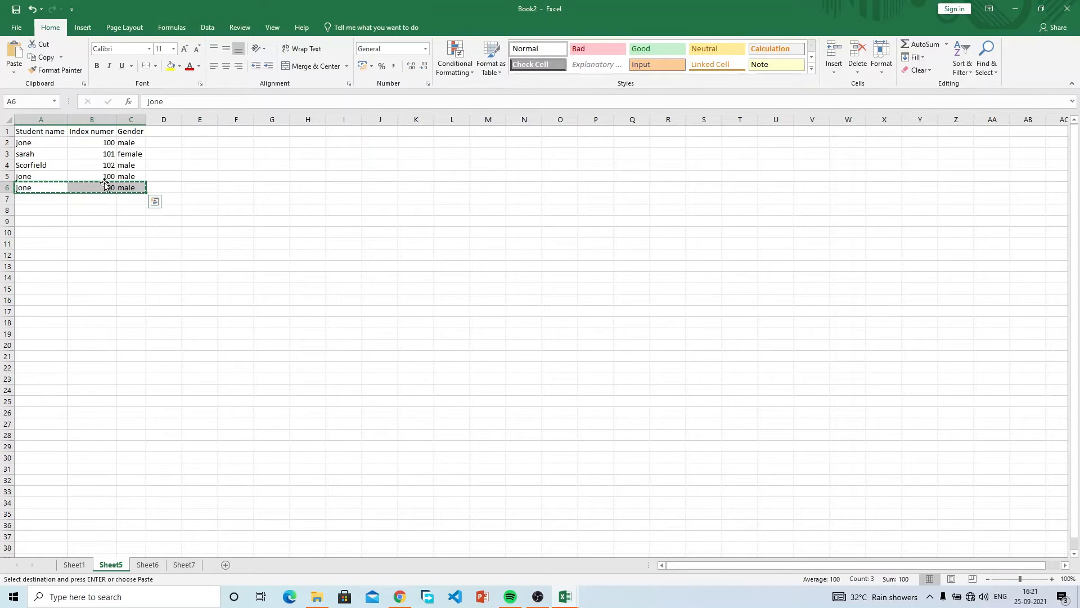
click(45, 188)
drag(46, 187, 127, 187)
key(ctrl+v)
drag(34, 188, 138, 188)
key(Escape)
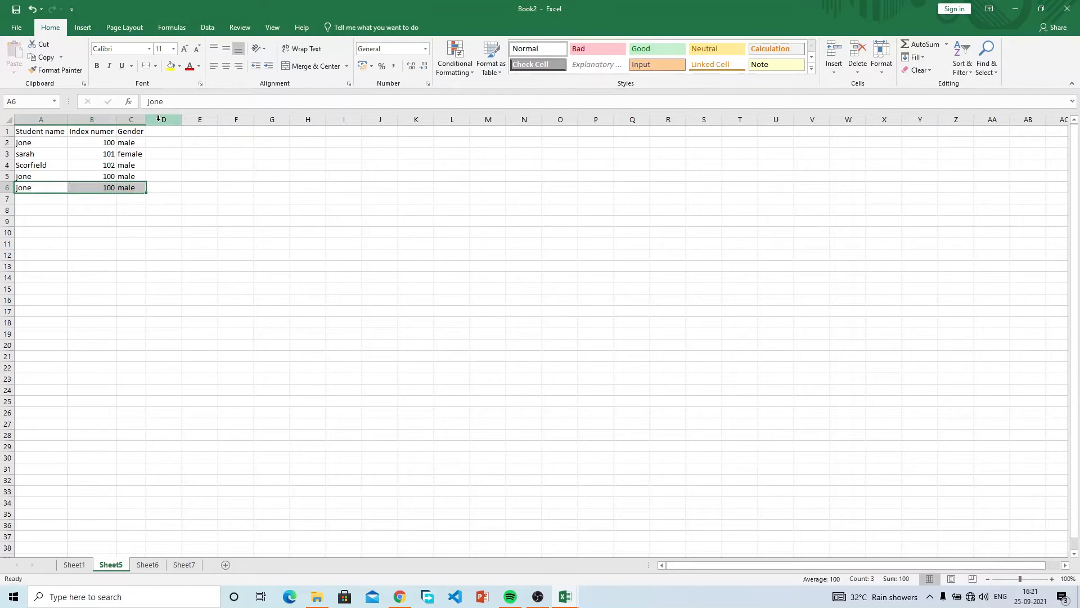
Enter jones, 100 and male down cells F2:F4.
click(240, 140)
text(jones)
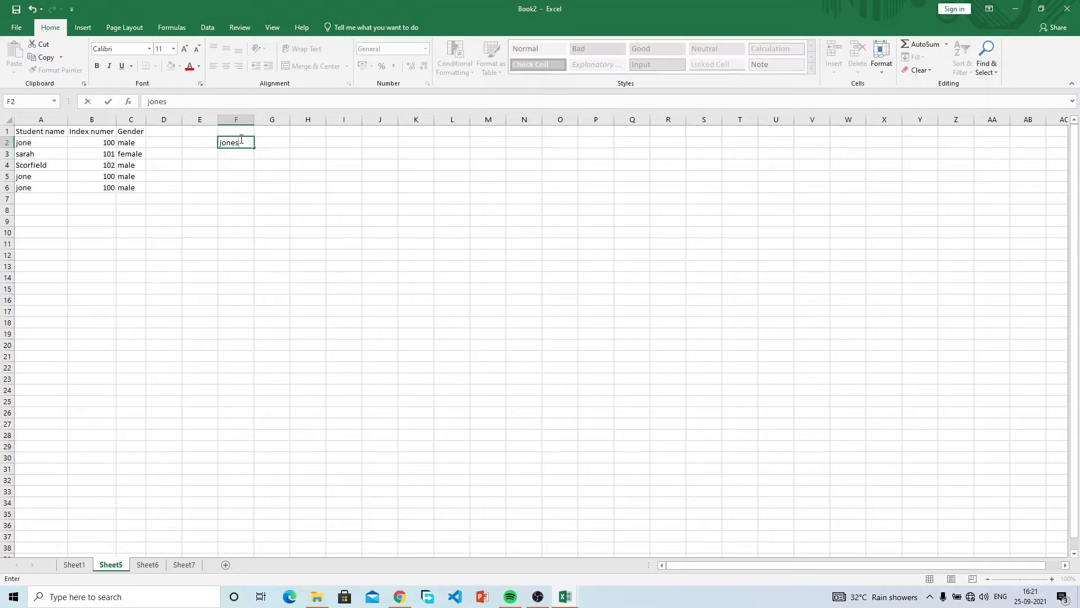
key(Return)
text(100)
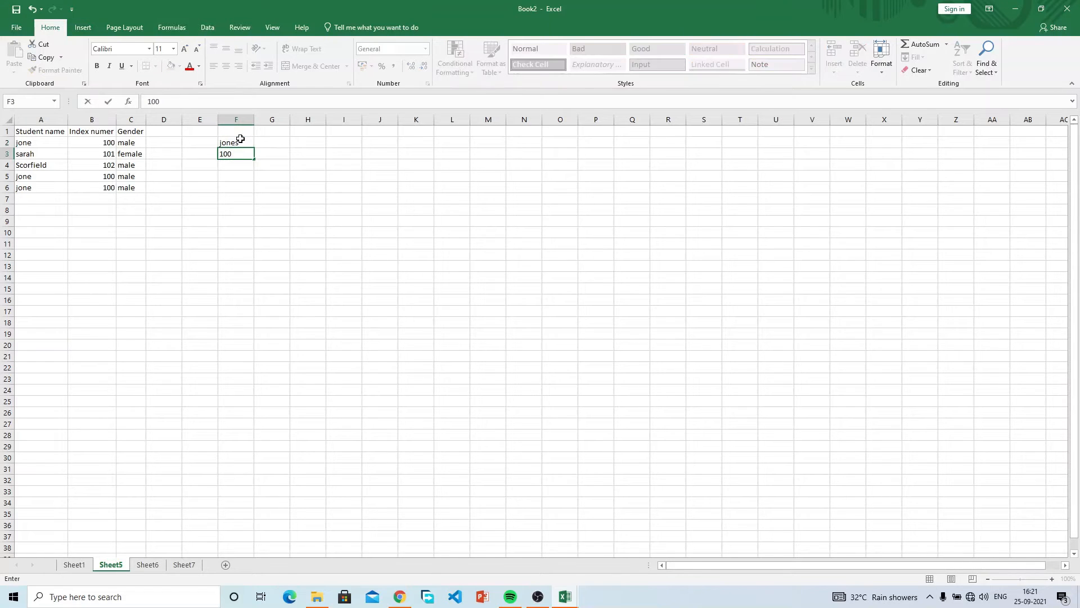
key(Return)
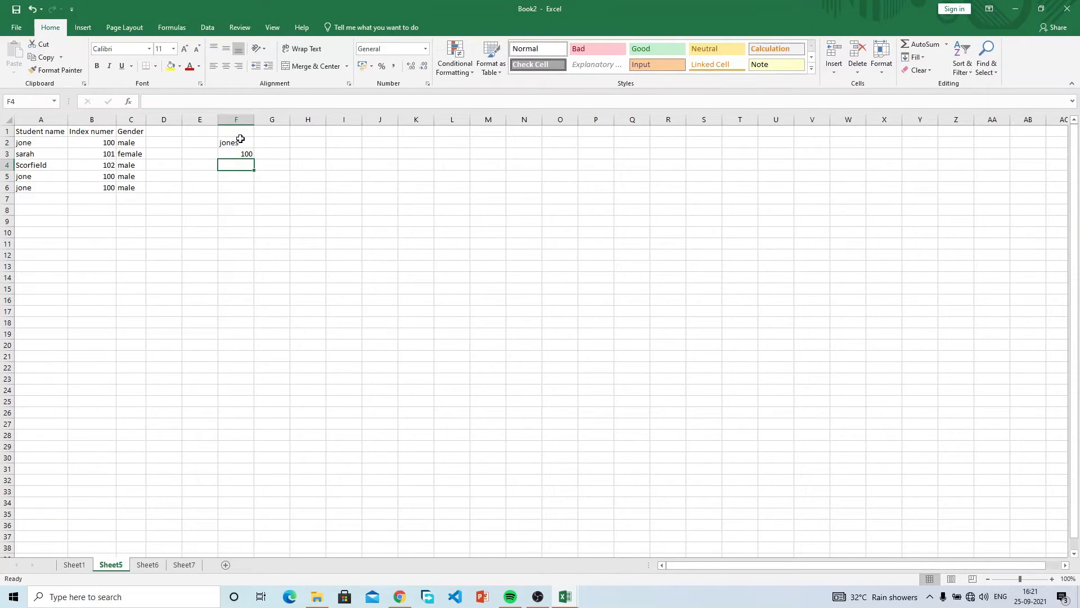
text(male)
key(Return)
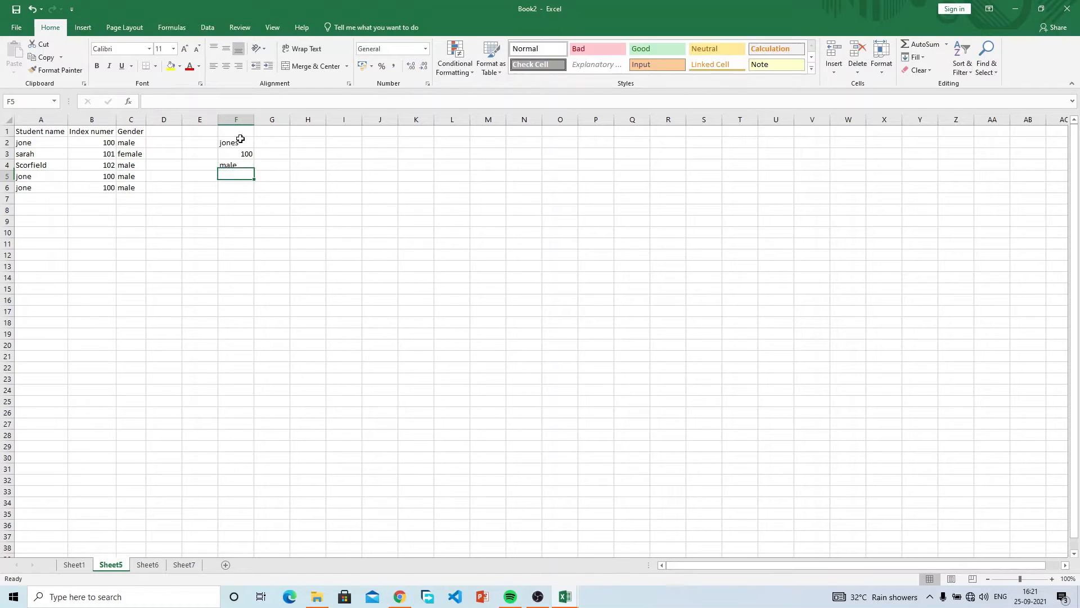
Label E2:E4 student name, index number and gender, and autofit column E.
click(200, 141)
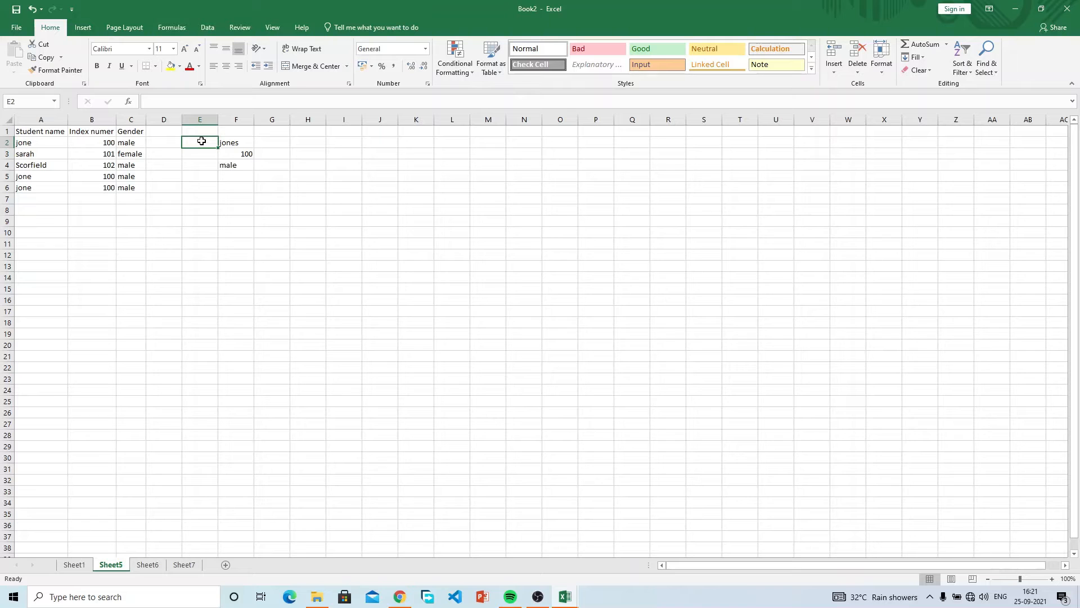
text(st)
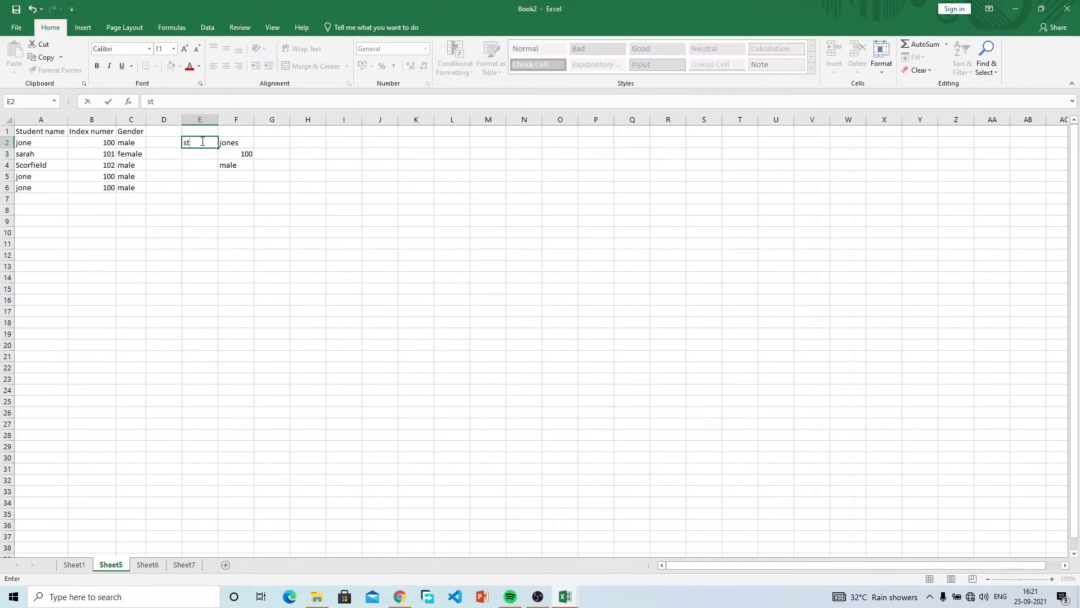
text(udent name)
key(Return)
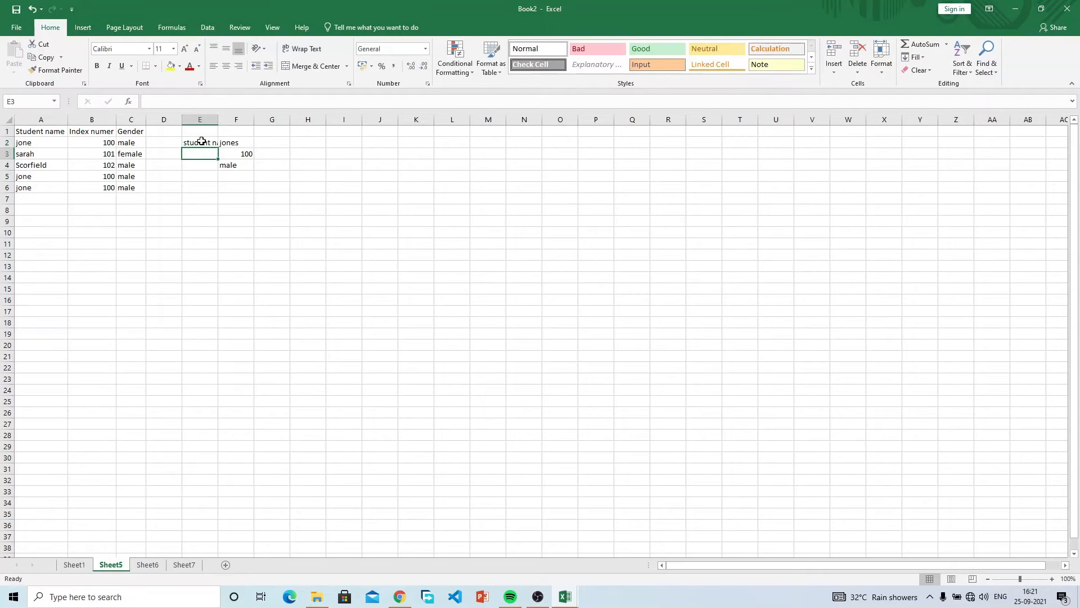
text(ind)
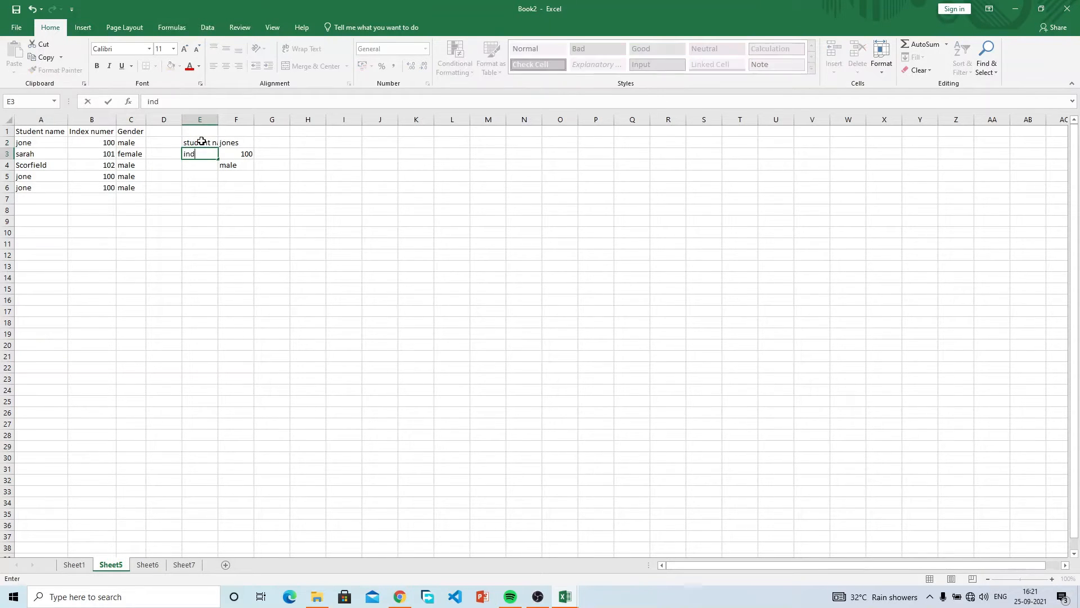
text(ex number)
key(Return)
text(gender)
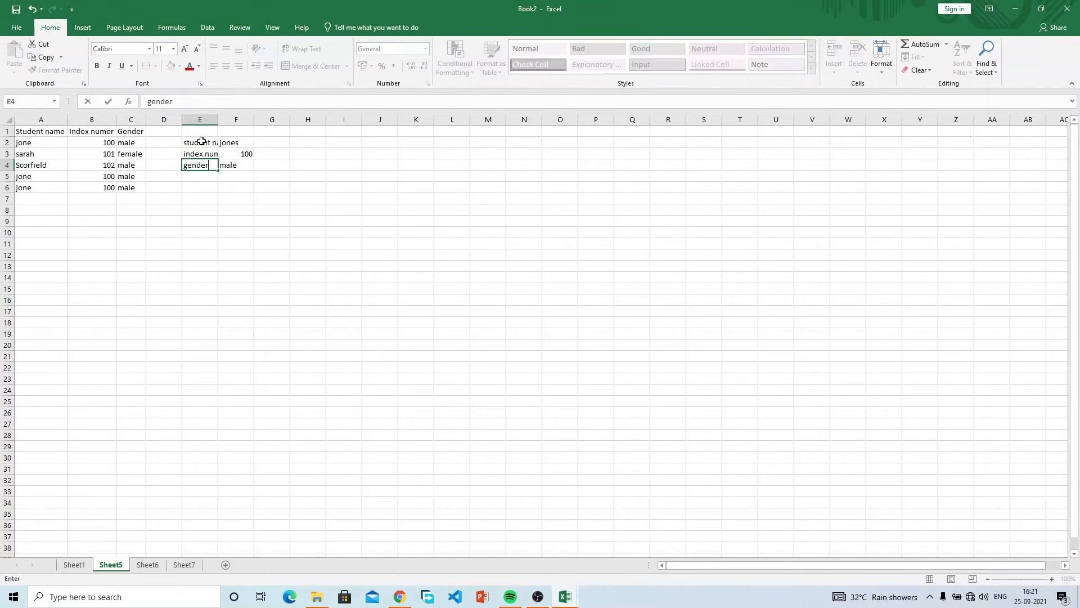
key(Return)
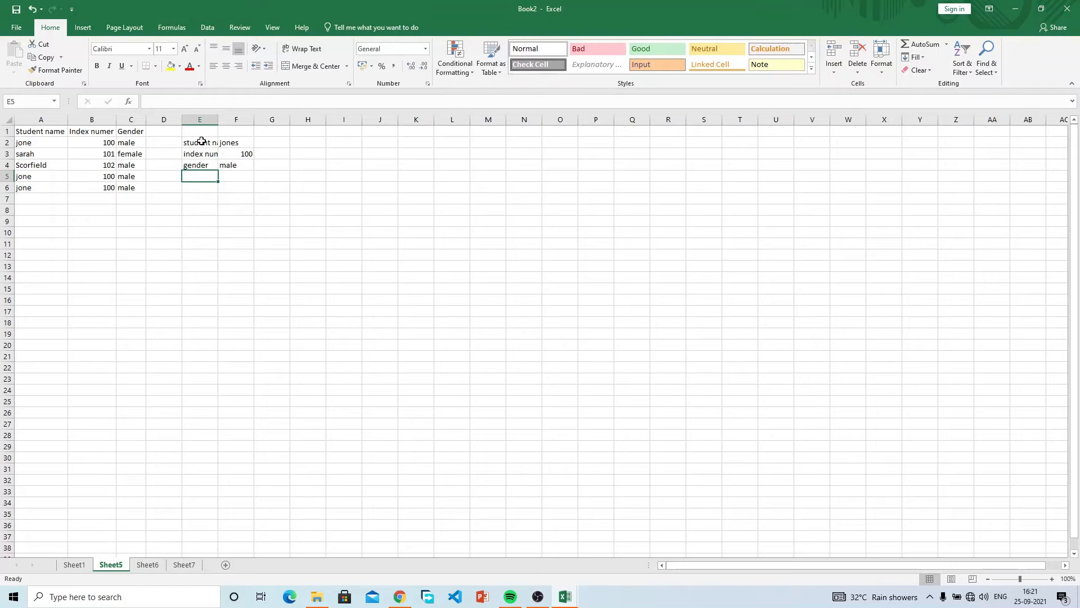
double_click(218, 119)
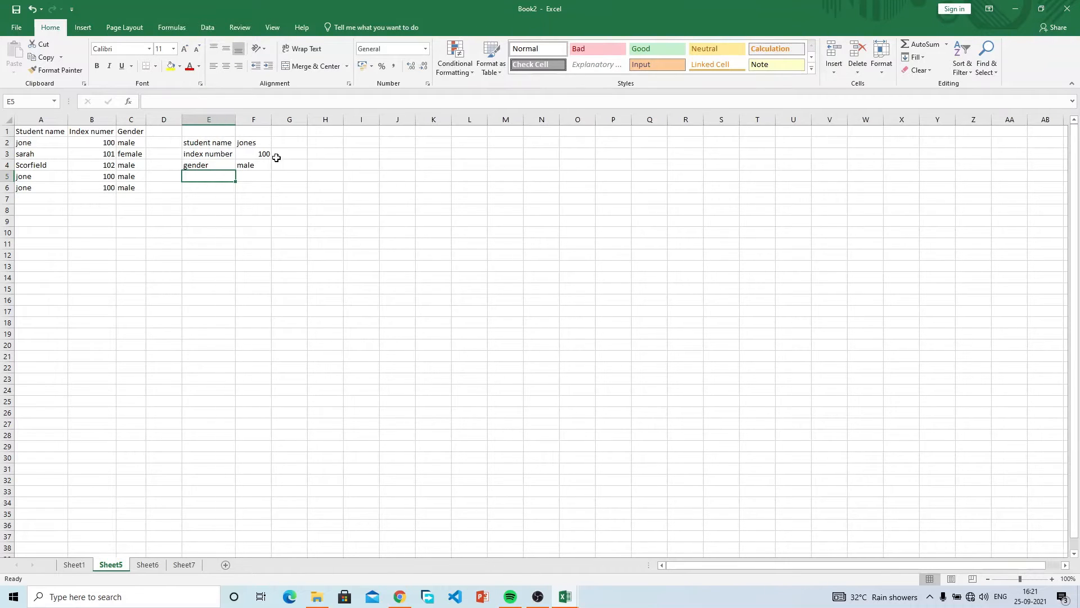
Try several cell and column selections, then copy sarah's name from A3.
drag(275, 159, 270, 160)
drag(206, 145, 431, 141)
drag(51, 135, 82, 357)
drag(196, 158, 414, 157)
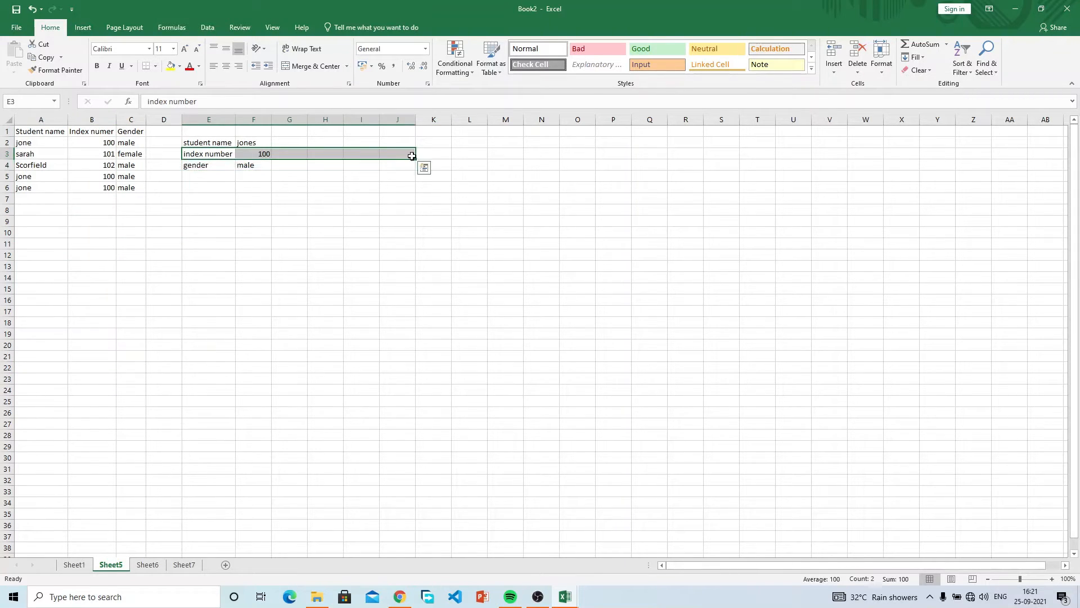
drag(94, 136, 96, 333)
click(260, 154)
drag(288, 143, 301, 178)
drag(323, 140, 332, 187)
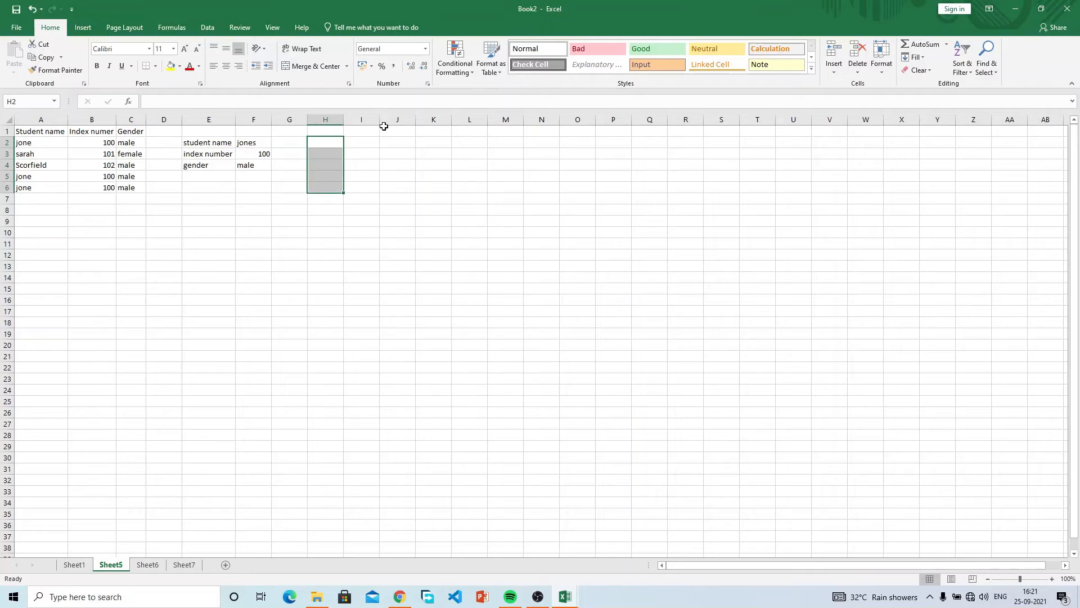
click(385, 119)
click(264, 175)
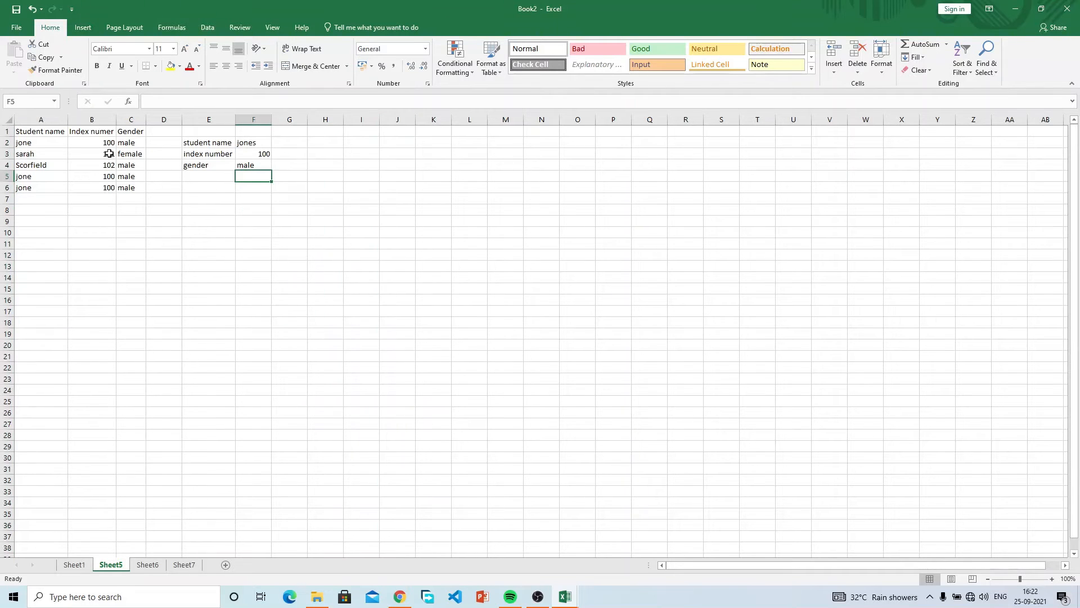
click(34, 155)
key(ctrl+c)
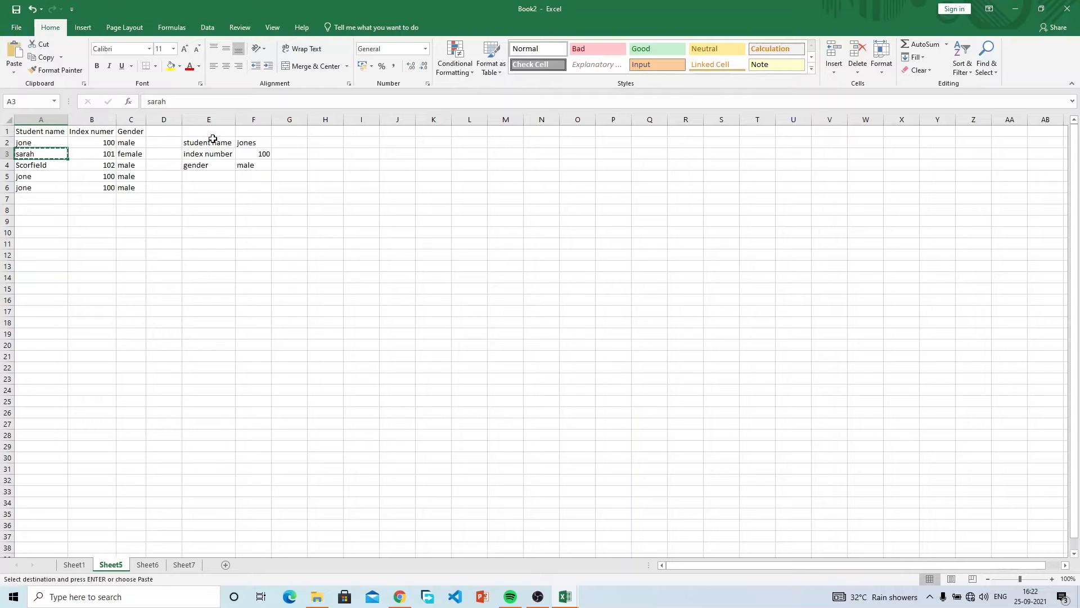
Copy sarah, 101 and female one by one into G2, G3 and G4.
click(290, 142)
key(ctrl+v)
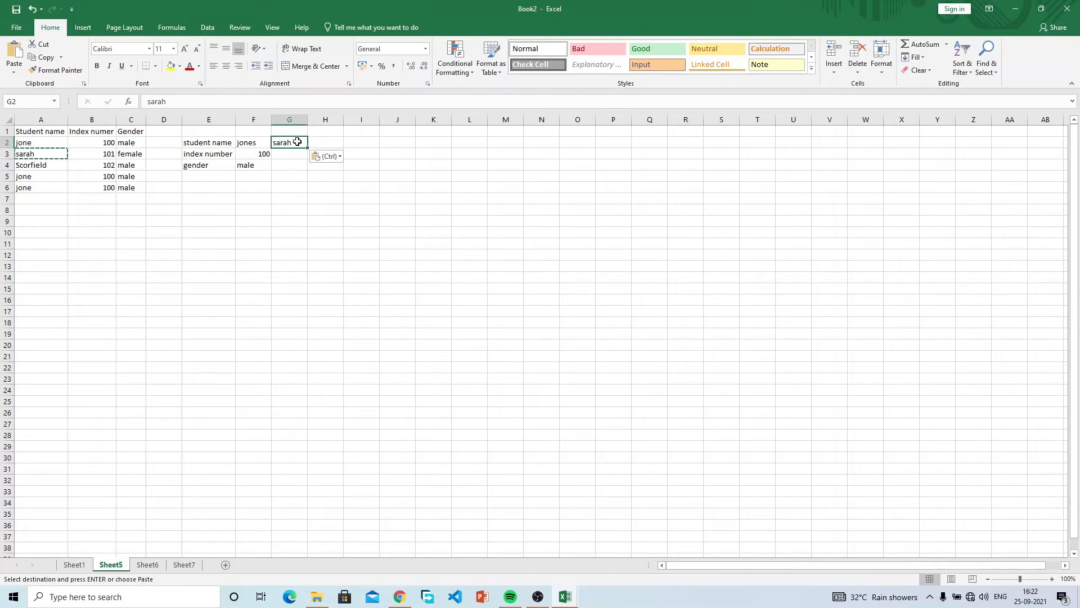
click(104, 158)
key(ctrl+c)
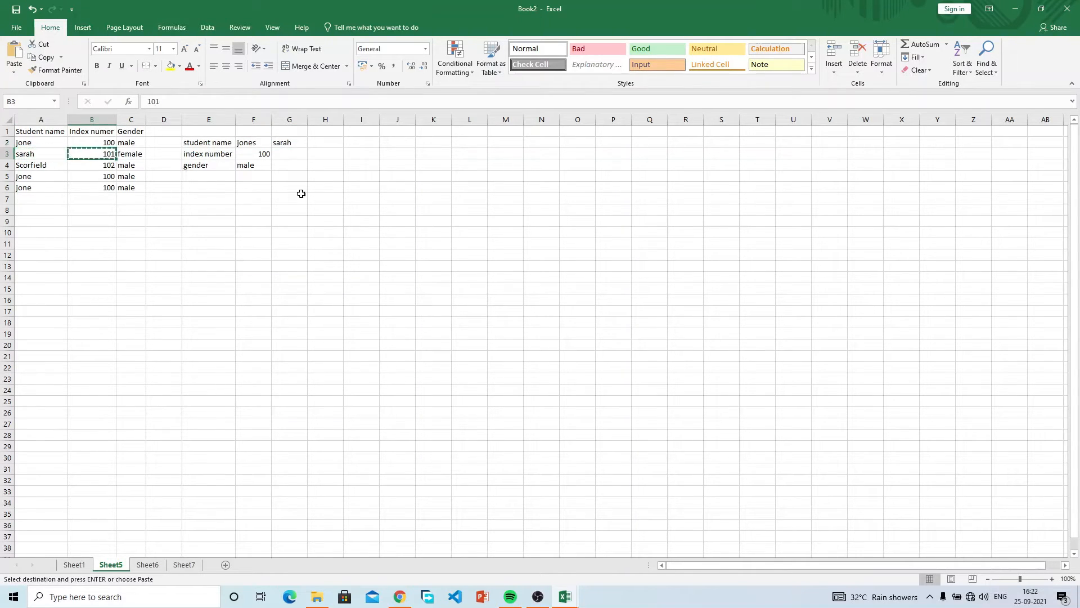
click(287, 157)
key(ctrl+v)
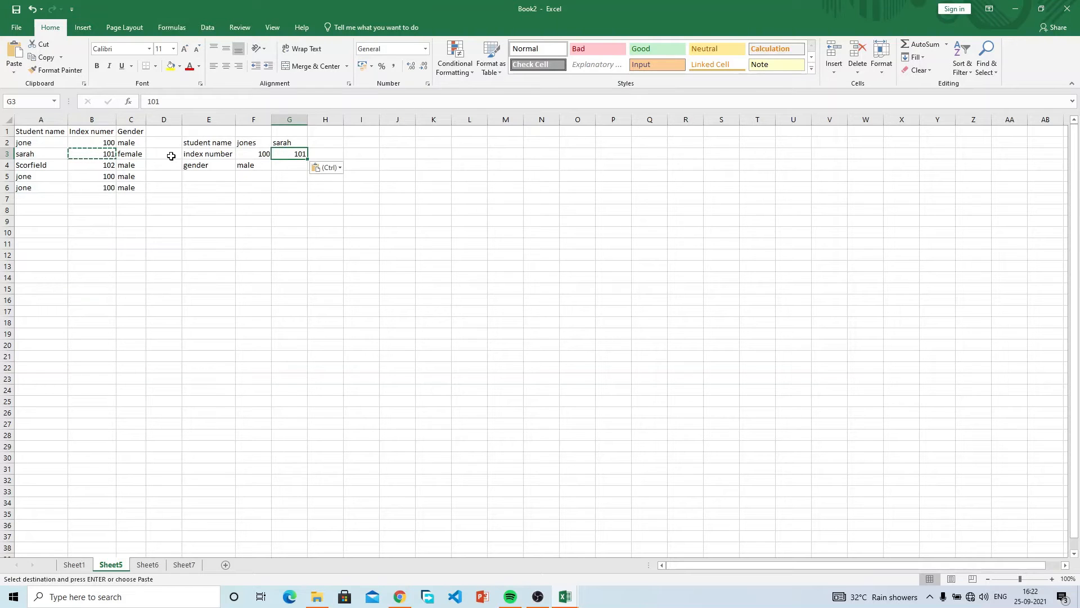
click(133, 155)
key(ctrl+c)
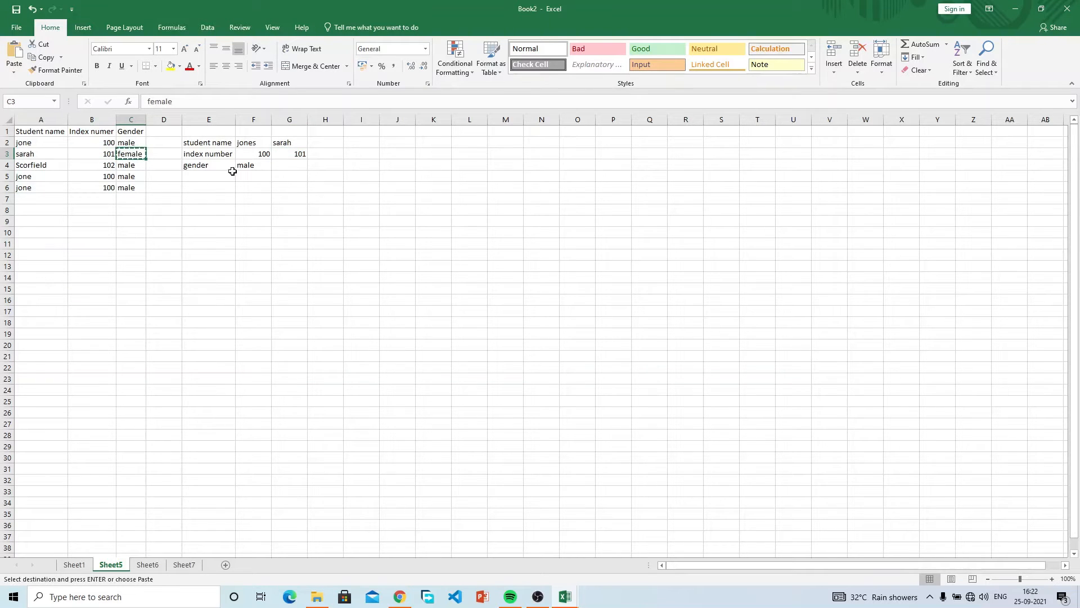
click(295, 166)
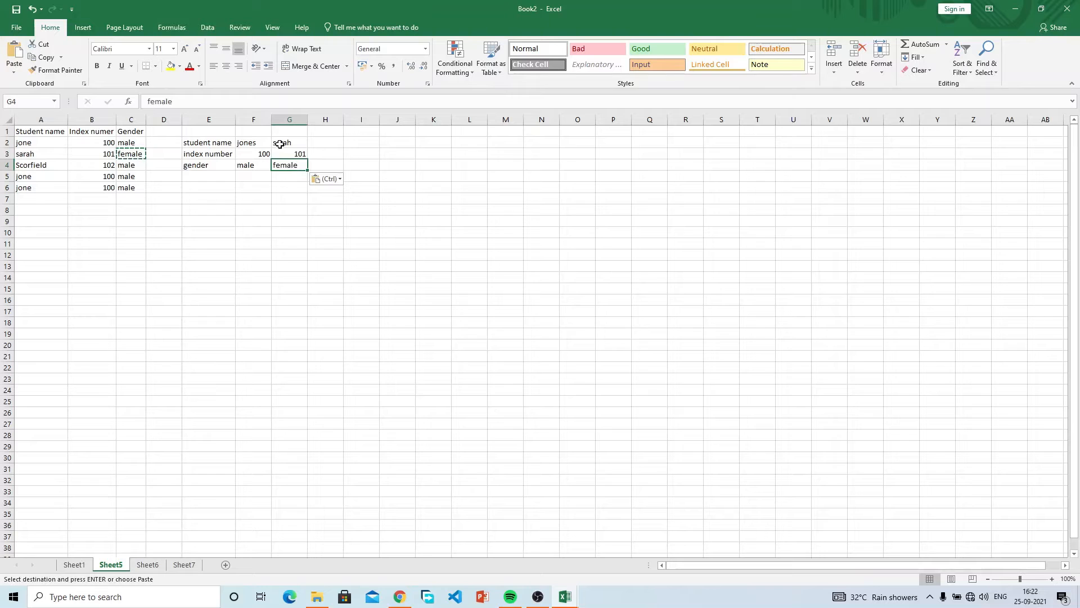
key(Escape)
key(Escape)
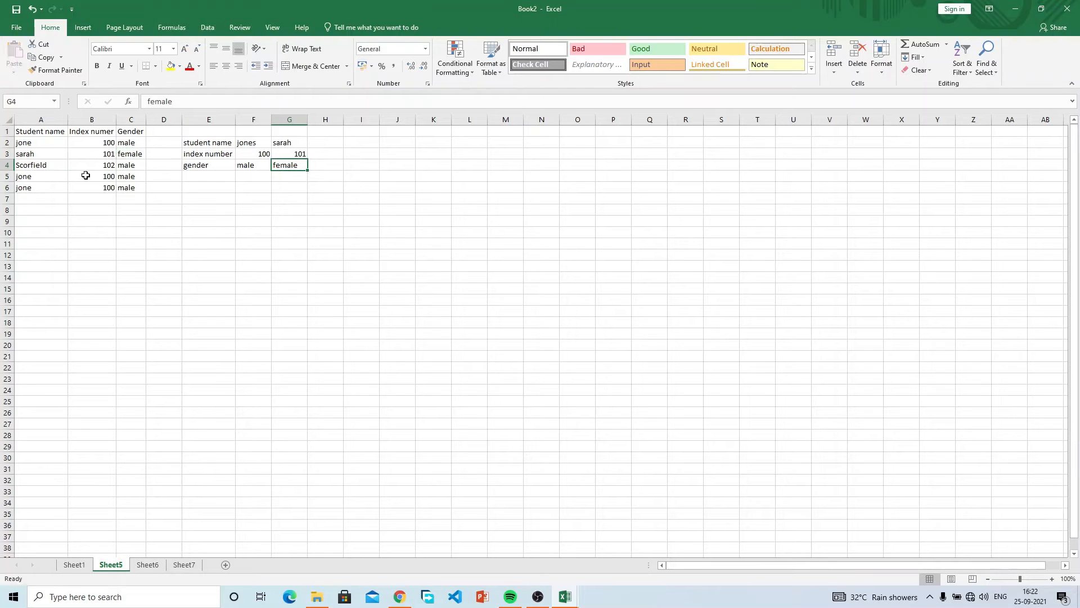
Paste Scorfield's row A4:C4 transposed into H2:H4.
drag(42, 166, 123, 164)
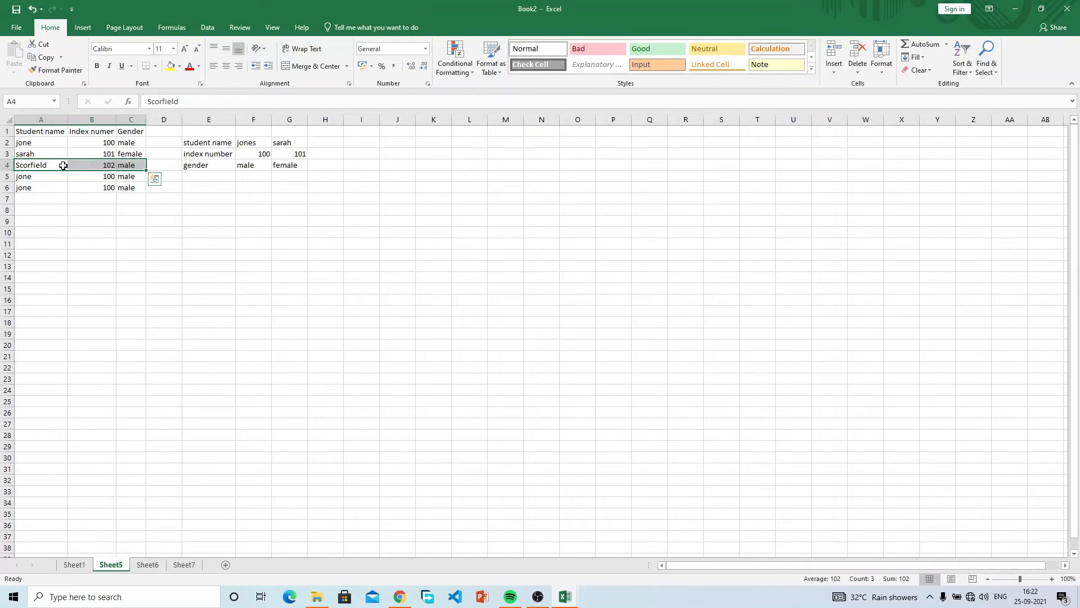
key(ctrl+c)
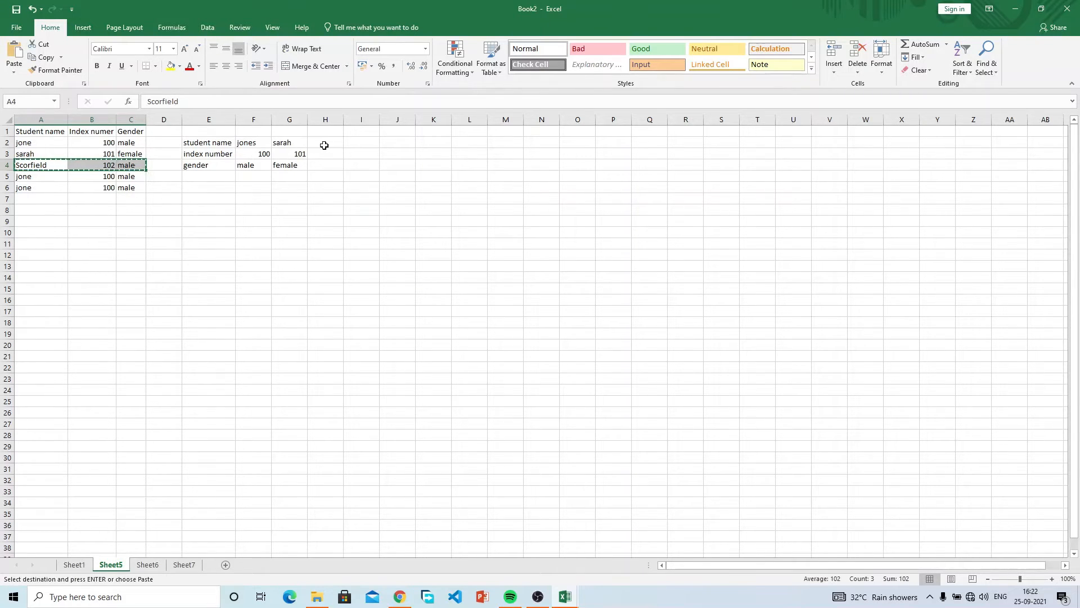
click(326, 145)
click(14, 71)
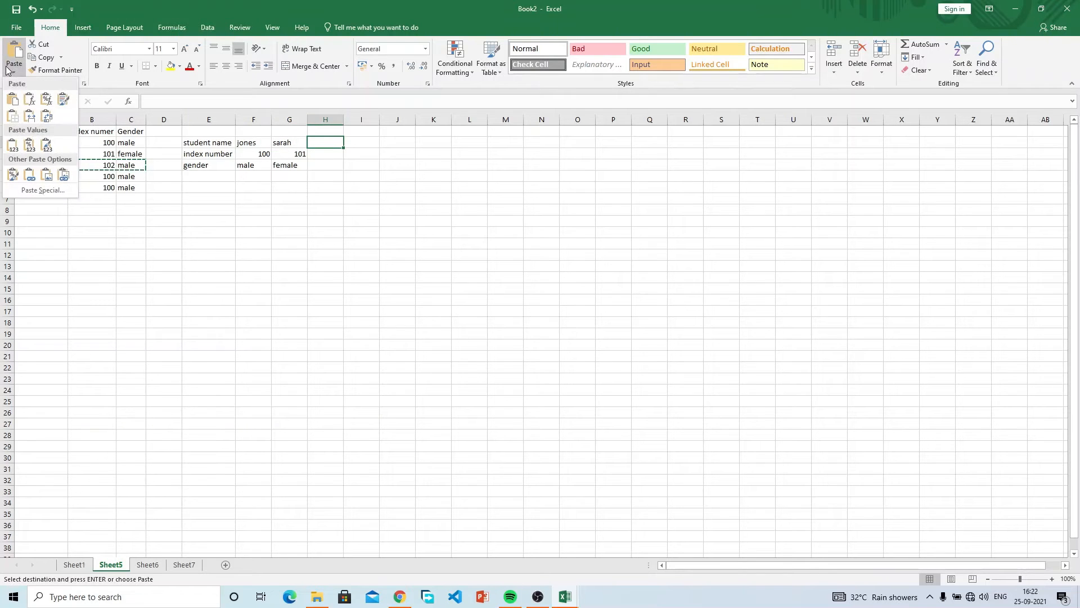
click(48, 117)
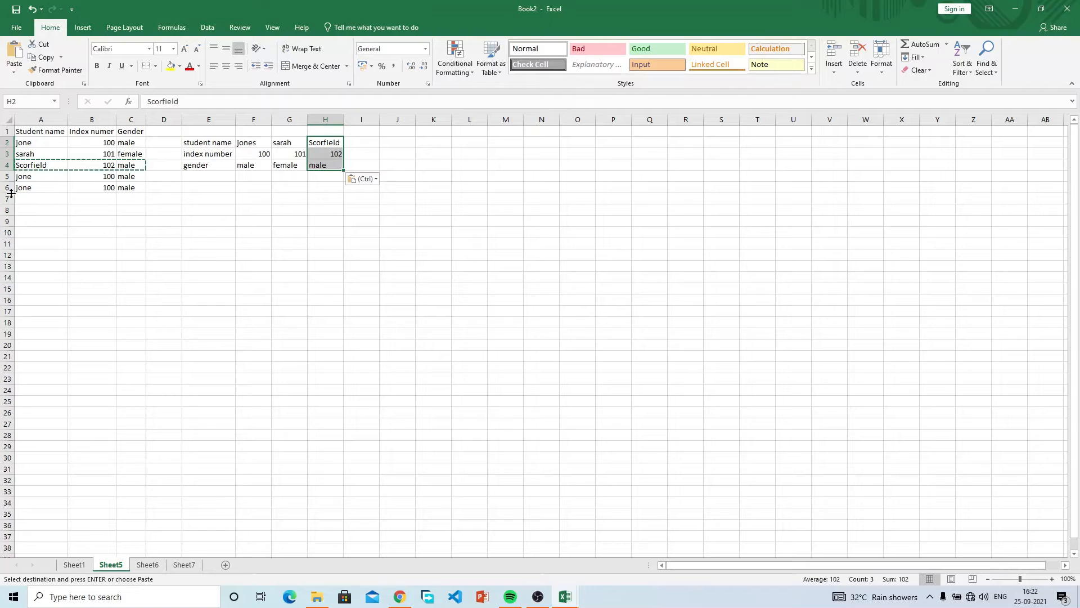
drag(33, 180, 130, 184)
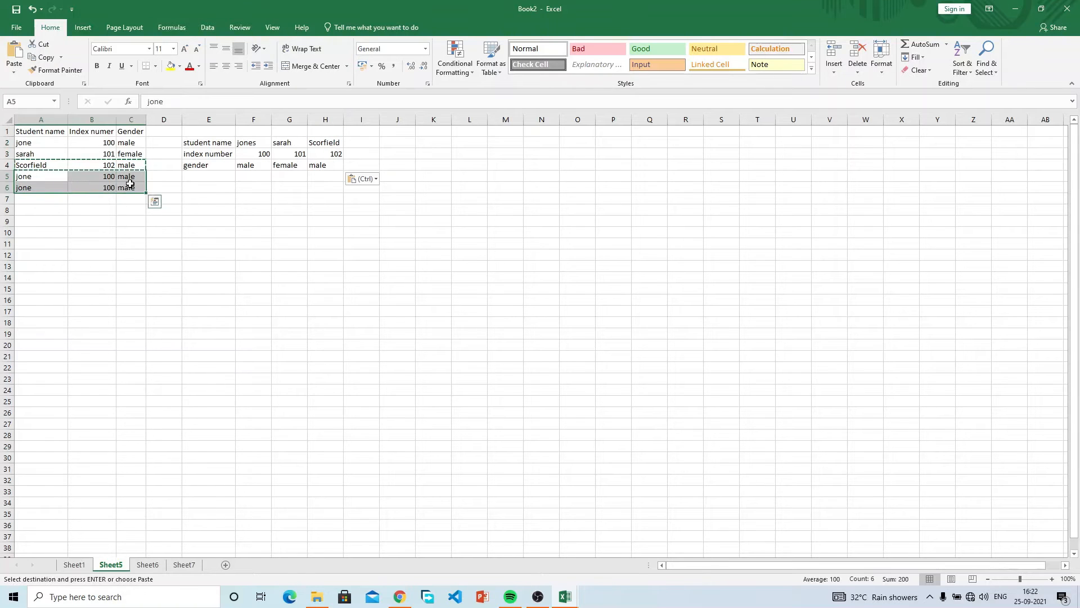
Paste the two jone rows A5:C6 transposed into I2:J4.
click(45, 57)
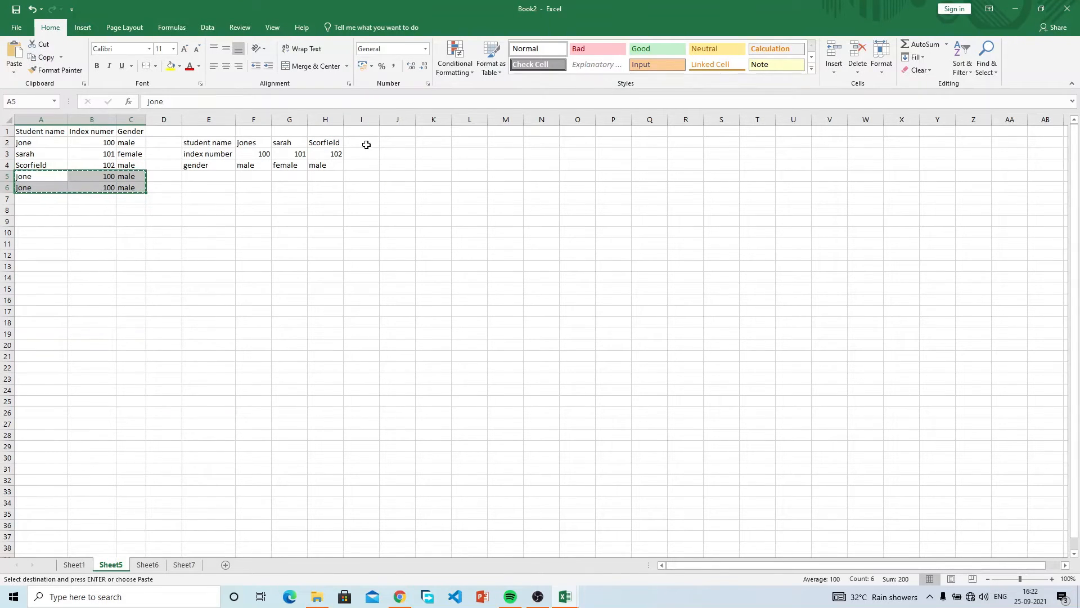
click(366, 146)
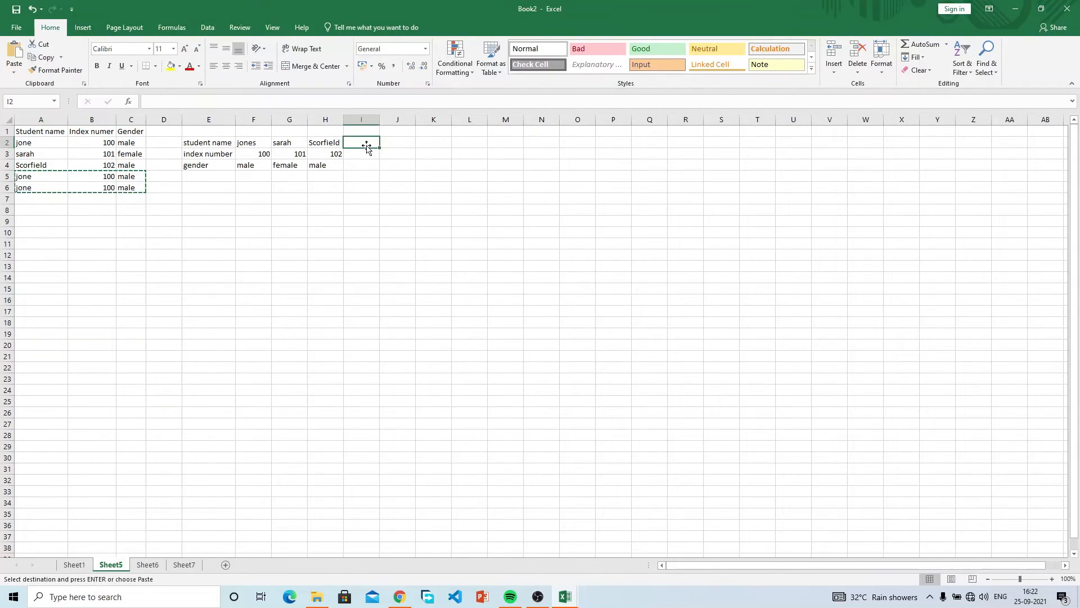
click(16, 67)
click(46, 116)
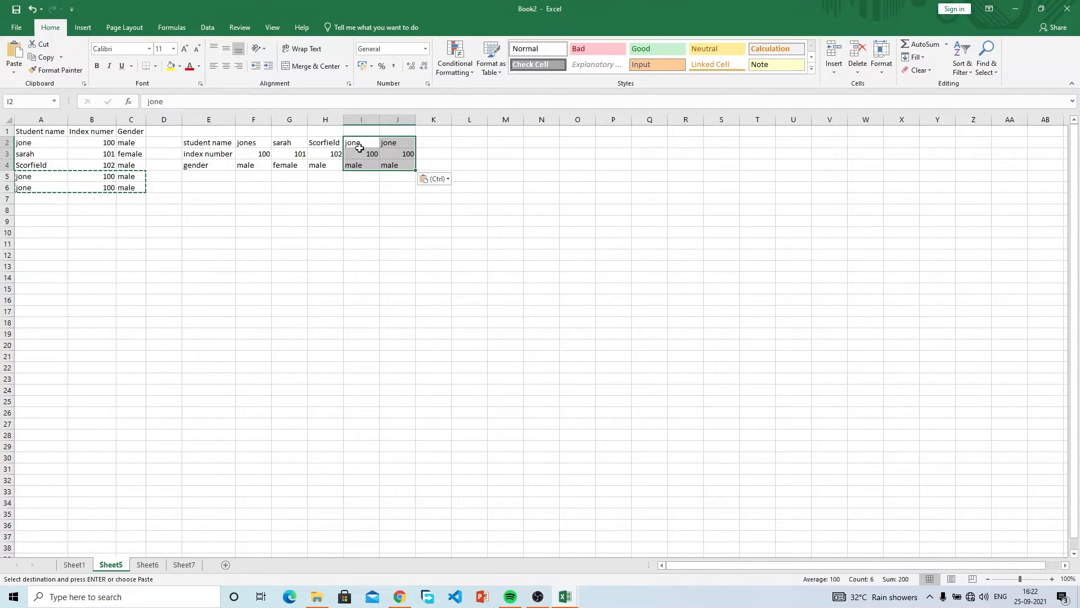
Paste all five student rows A2:C6 transposed into K2:O4.
drag(23, 150, 88, 192)
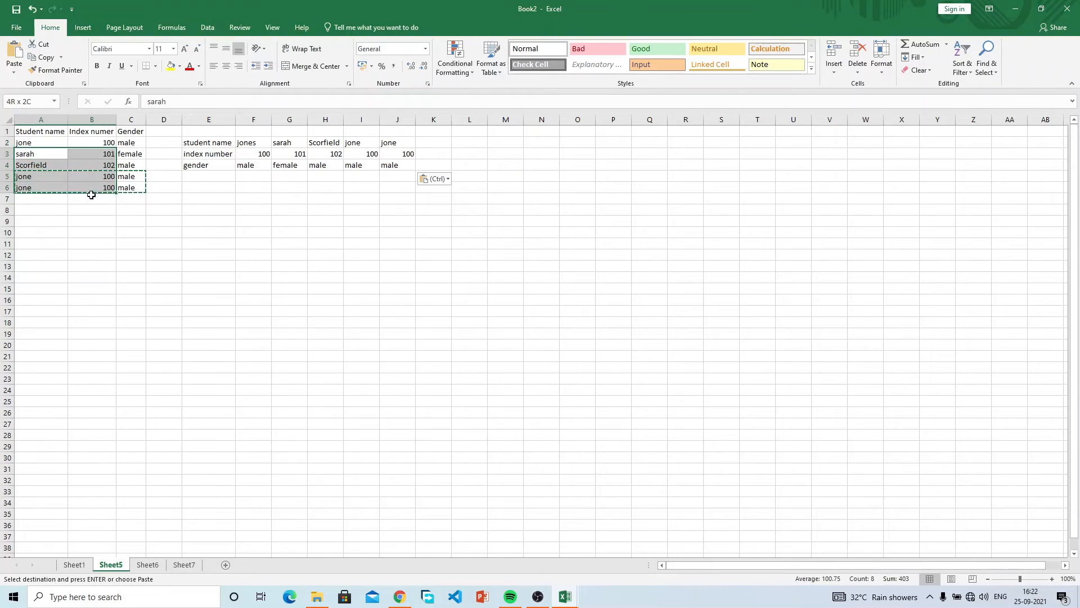
drag(40, 143, 130, 187)
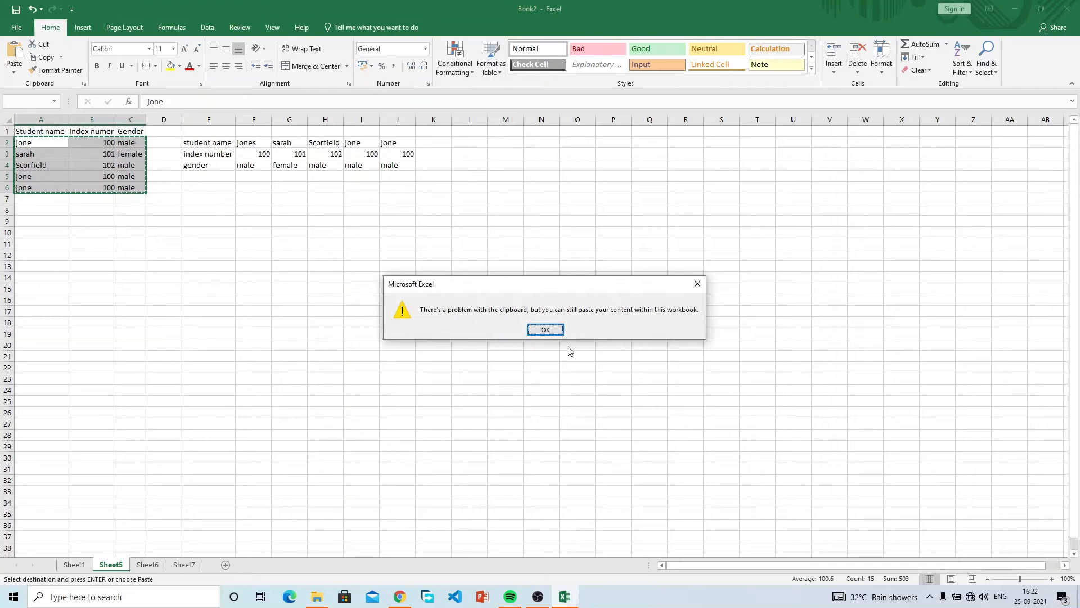
click(545, 331)
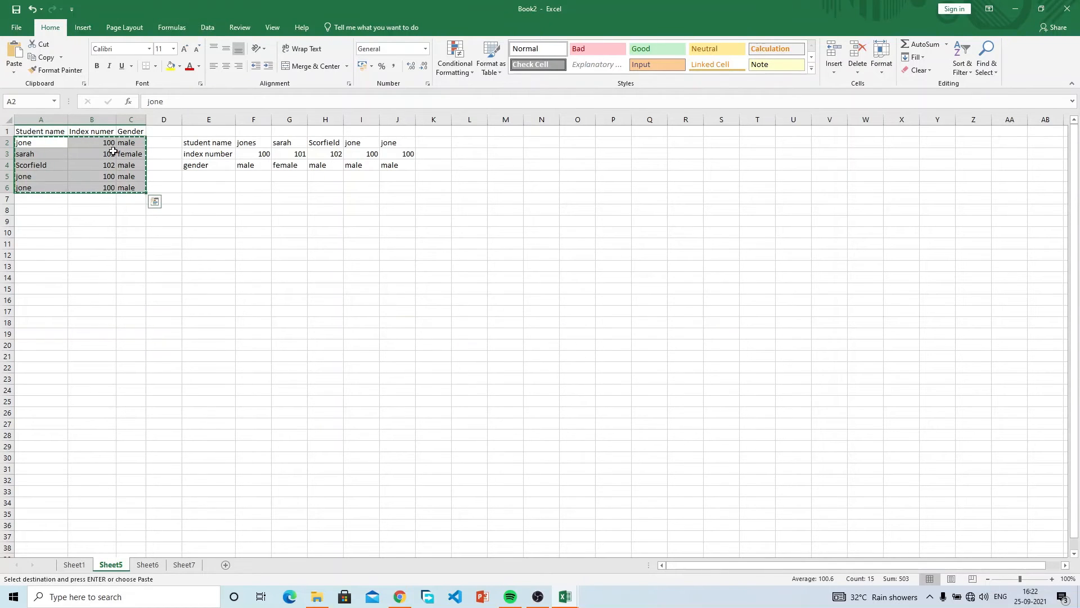
right_click(428, 143)
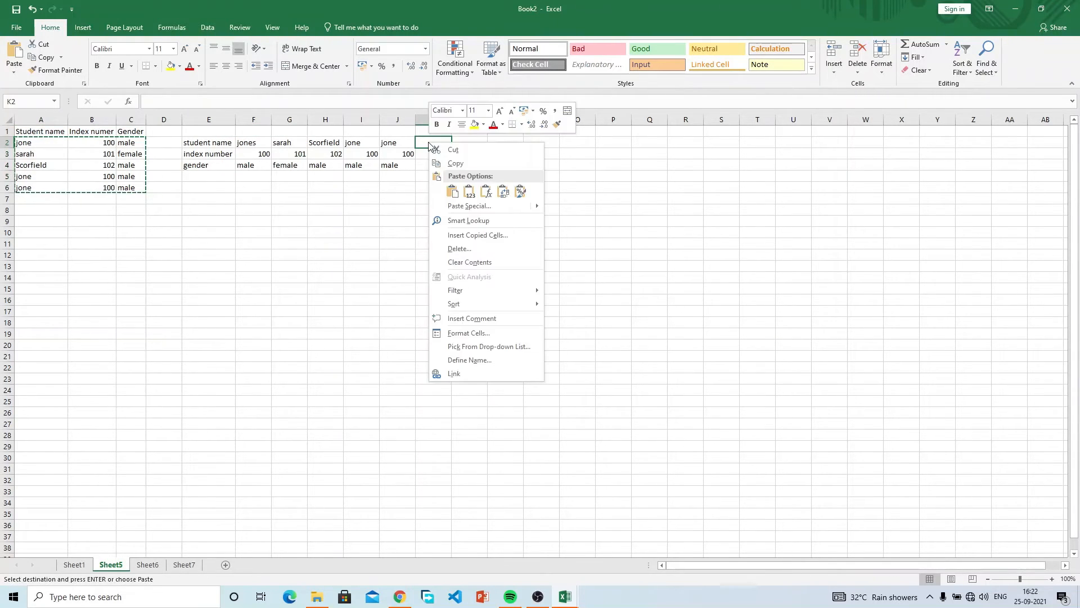
click(425, 140)
click(5, 66)
click(47, 116)
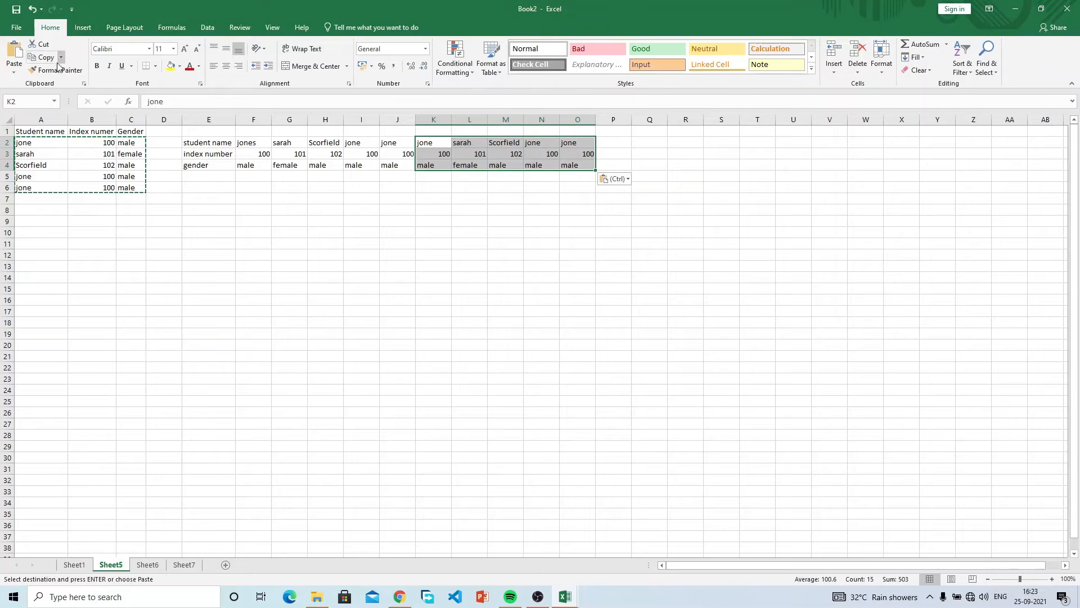
click(13, 72)
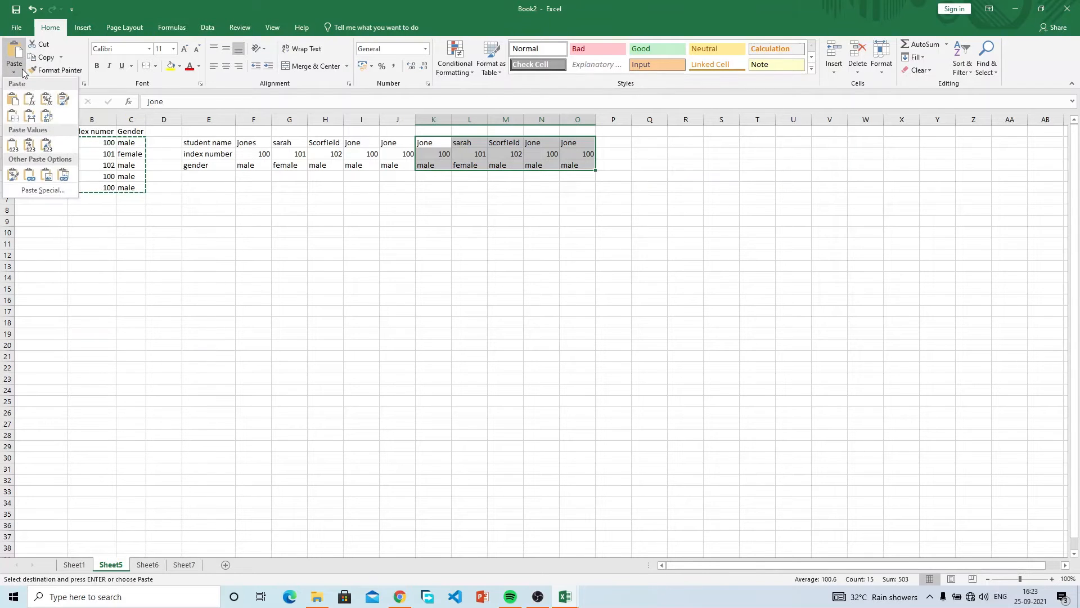
click(22, 68)
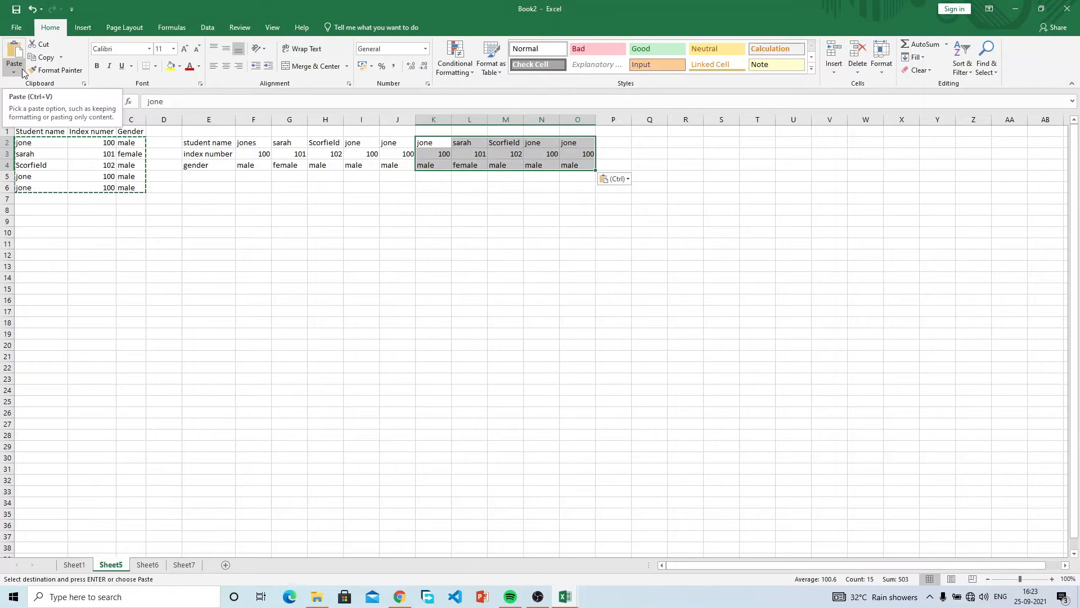
click(585, 153)
drag(591, 169, 198, 120)
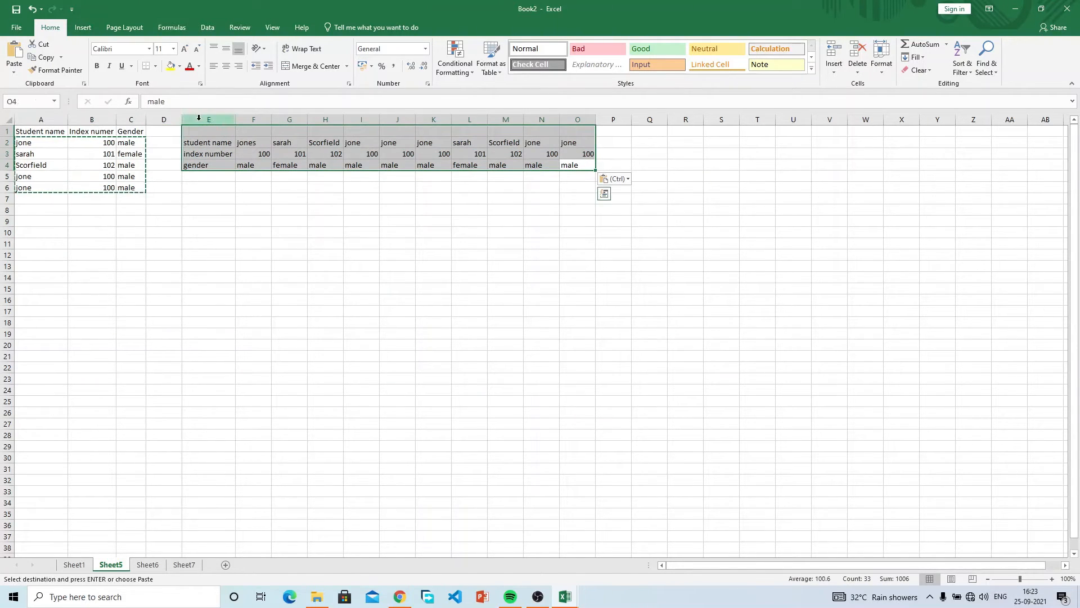
Clear the transposed copies from E1:O4.
key(Delete)
click(46, 221)
click(196, 191)
Paste male from C6 into E6, cancel the stray entry, then copy jone's row A6:C6.
click(125, 188)
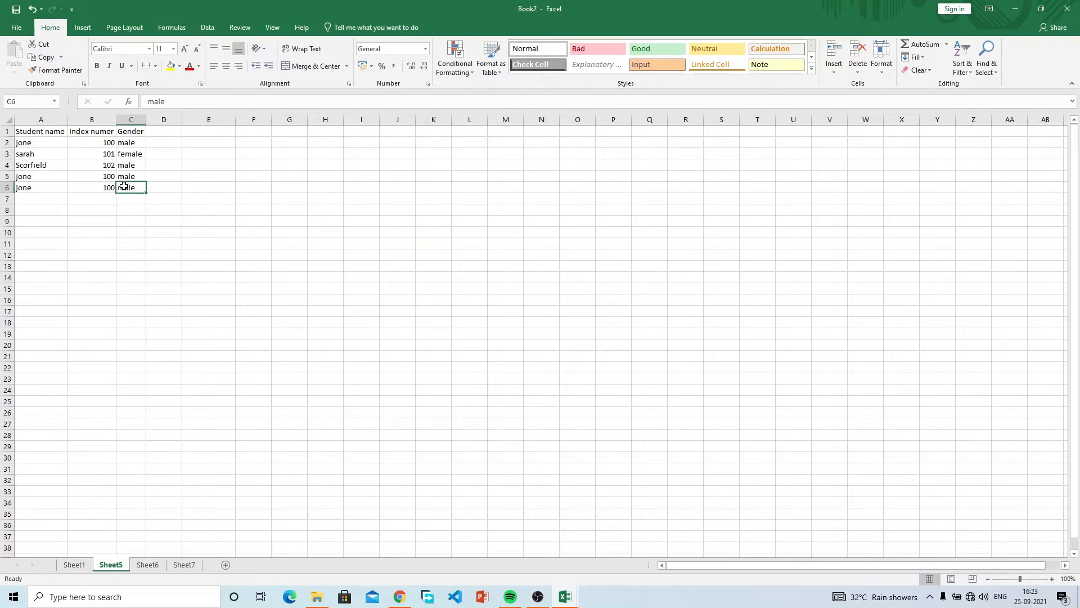
key(ctrl+c)
click(222, 189)
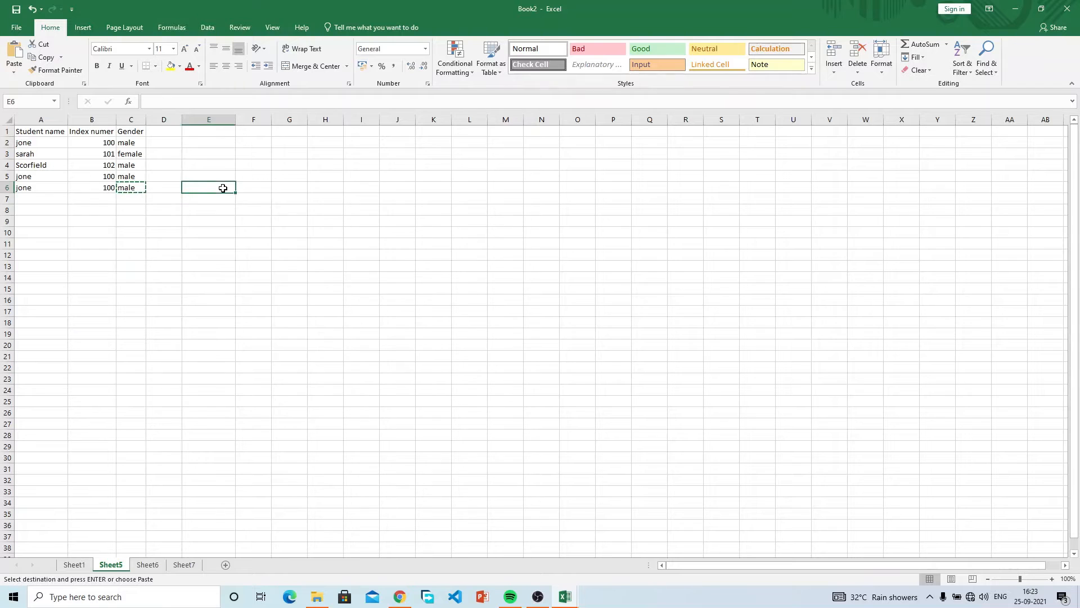
right_click(223, 192)
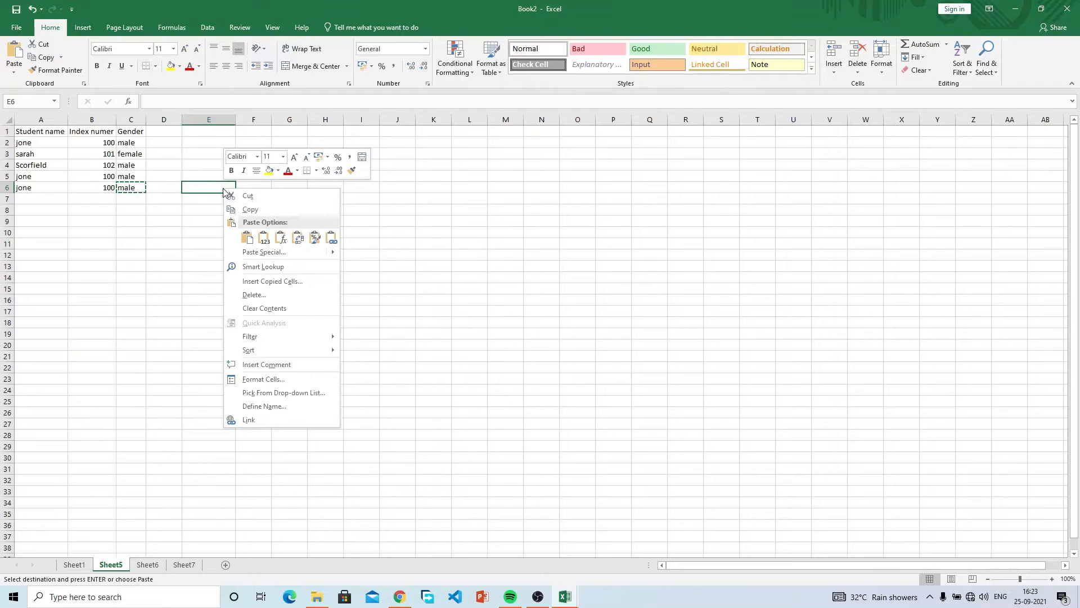
click(248, 237)
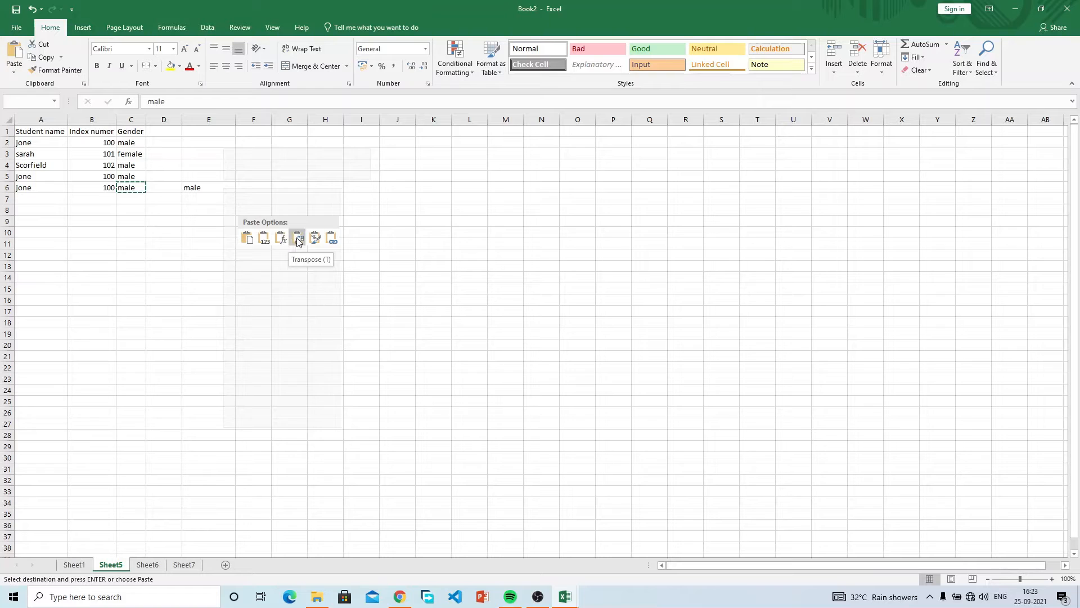
click(84, 179)
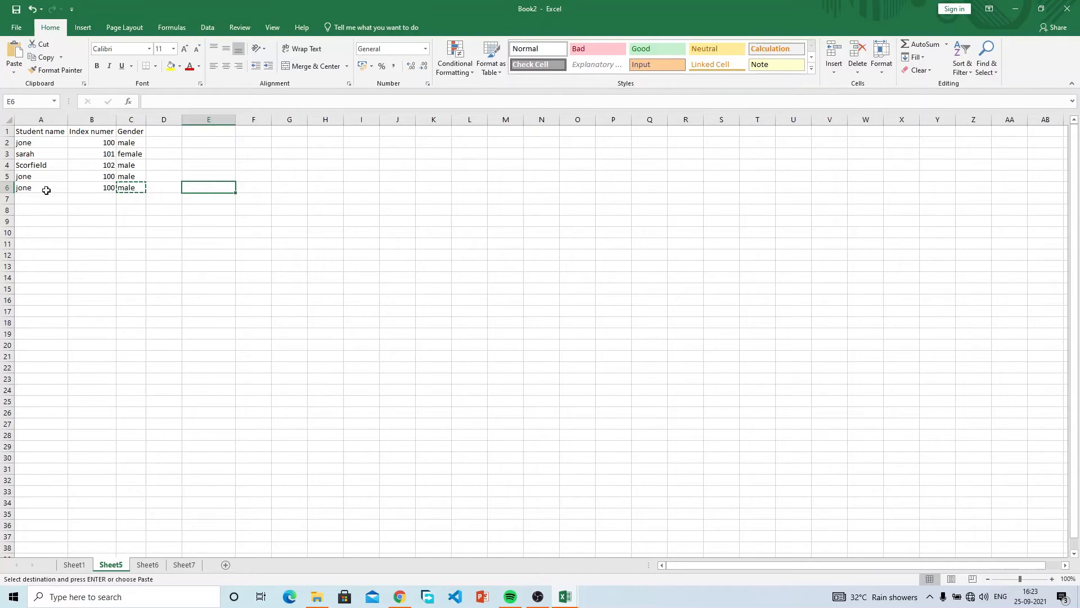
text(`)
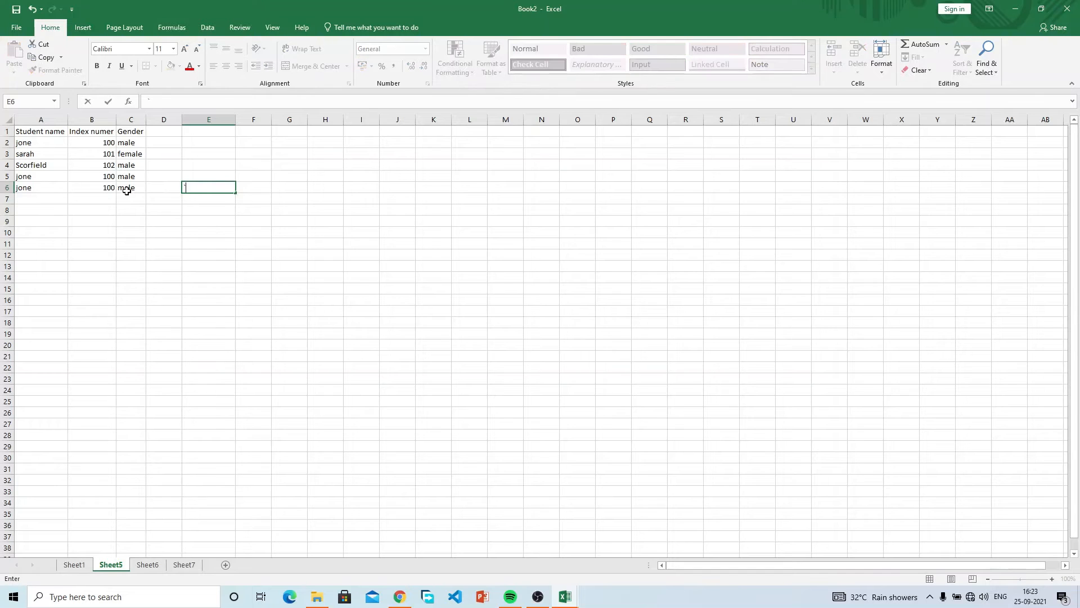
key(Escape)
drag(46, 189, 139, 193)
key(ctrl+c)
Paste jone's row 6 transposed into F3:F5 as jone, 100, male, then reselect A6:C6.
right_click(239, 162)
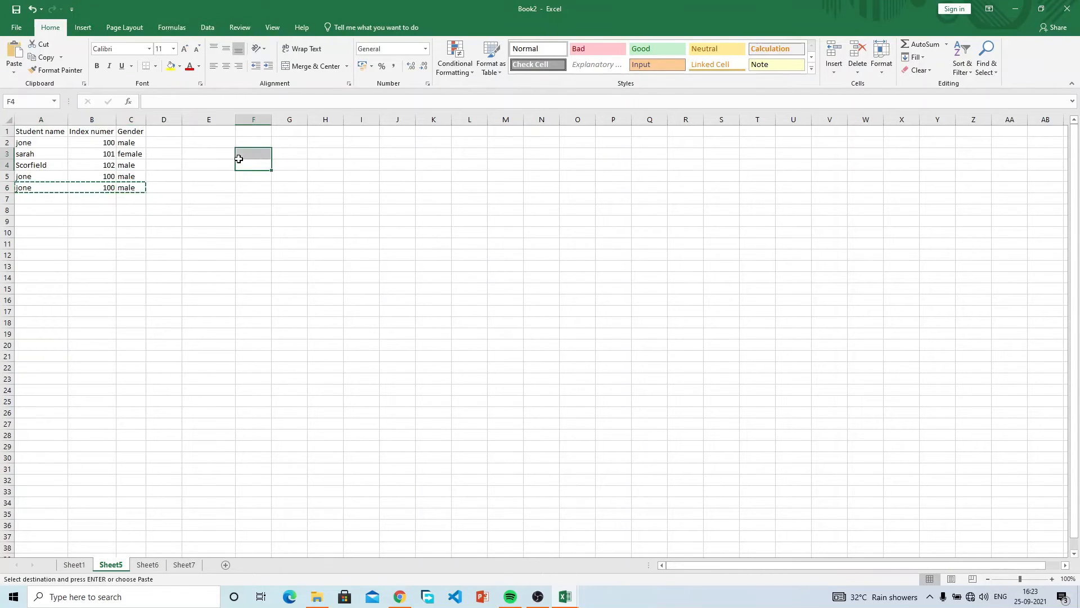
click(239, 162)
right_click(243, 155)
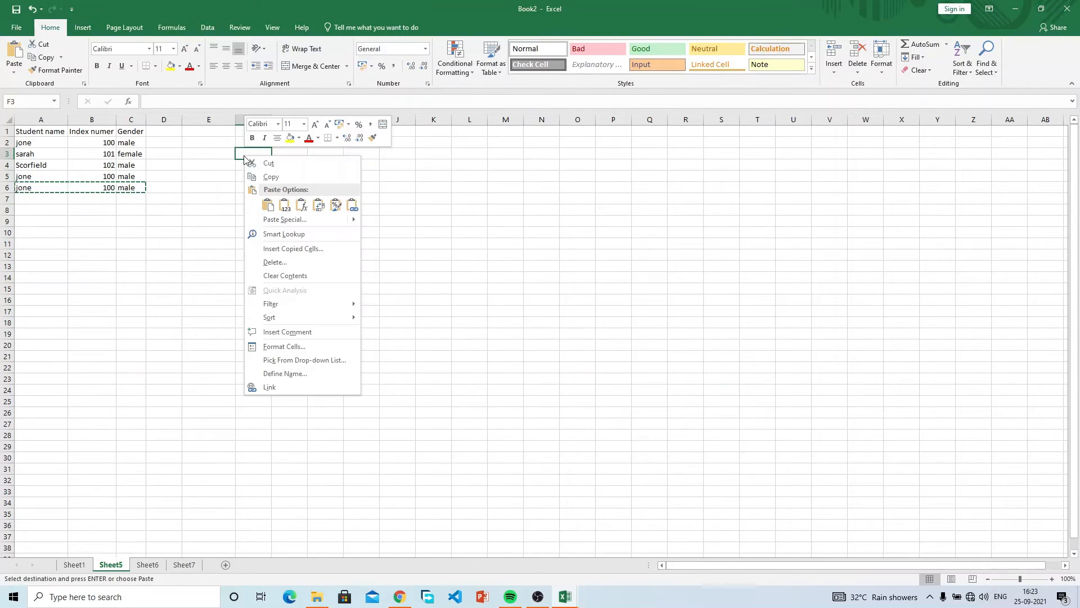
click(318, 205)
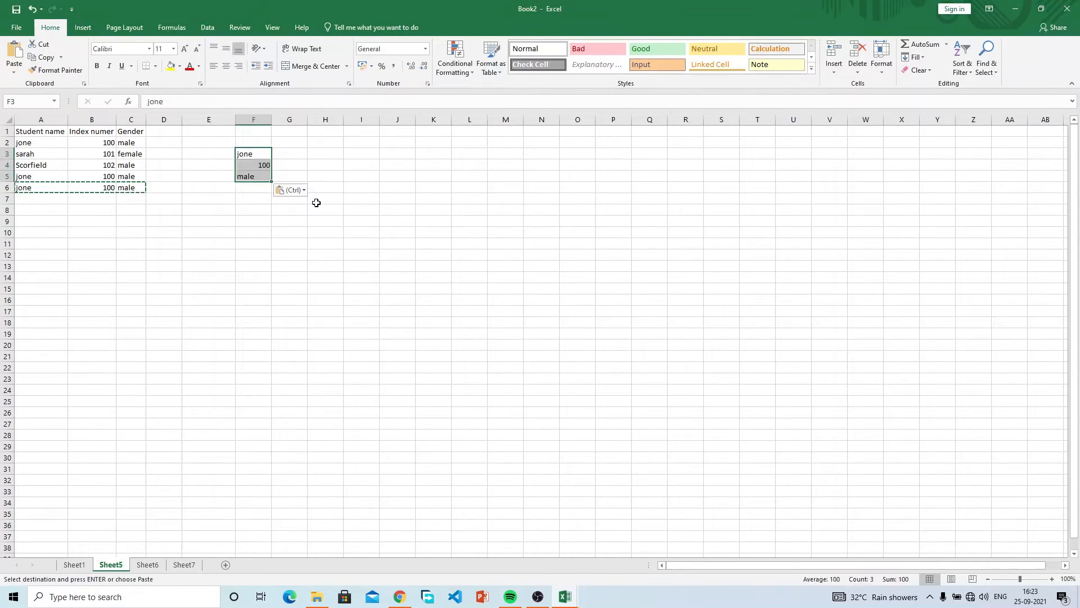
click(289, 230)
key(Escape)
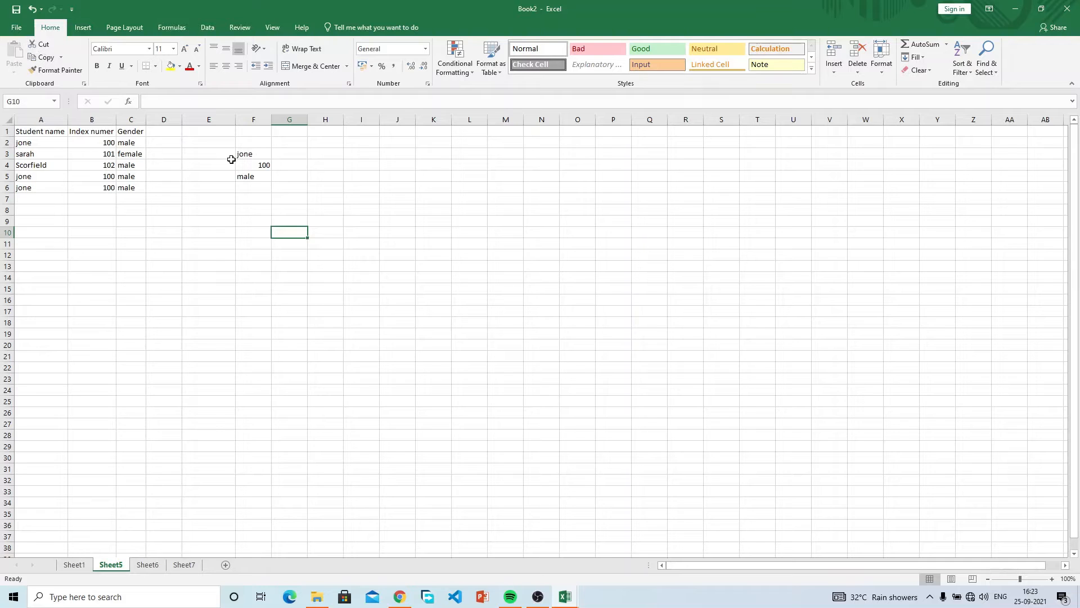
drag(25, 188, 142, 186)
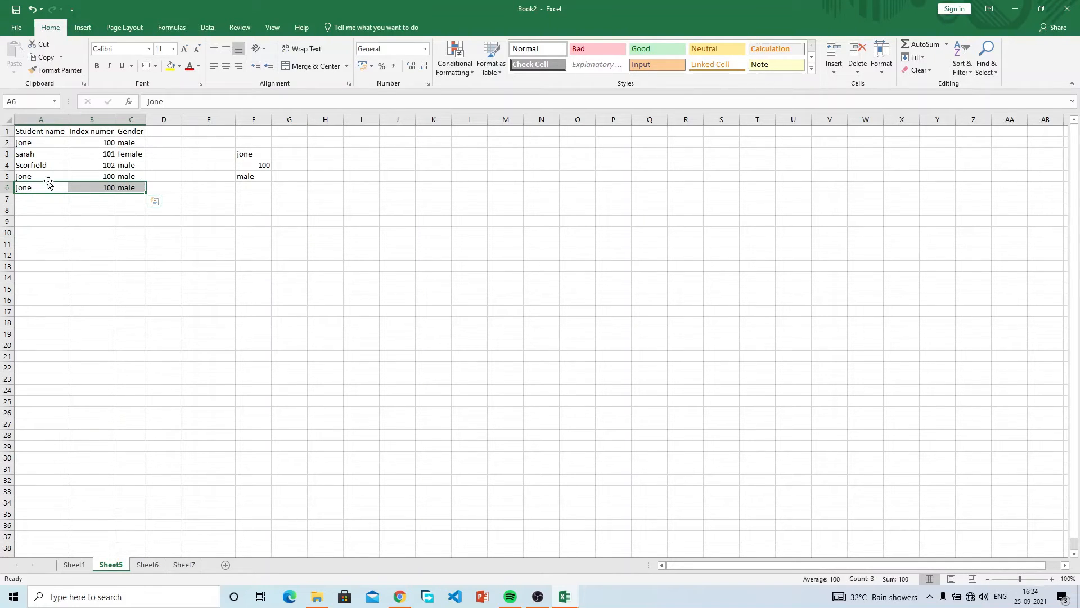
Cut jone's last record (100, male) from row 6 and paste it into row 8.
click(42, 45)
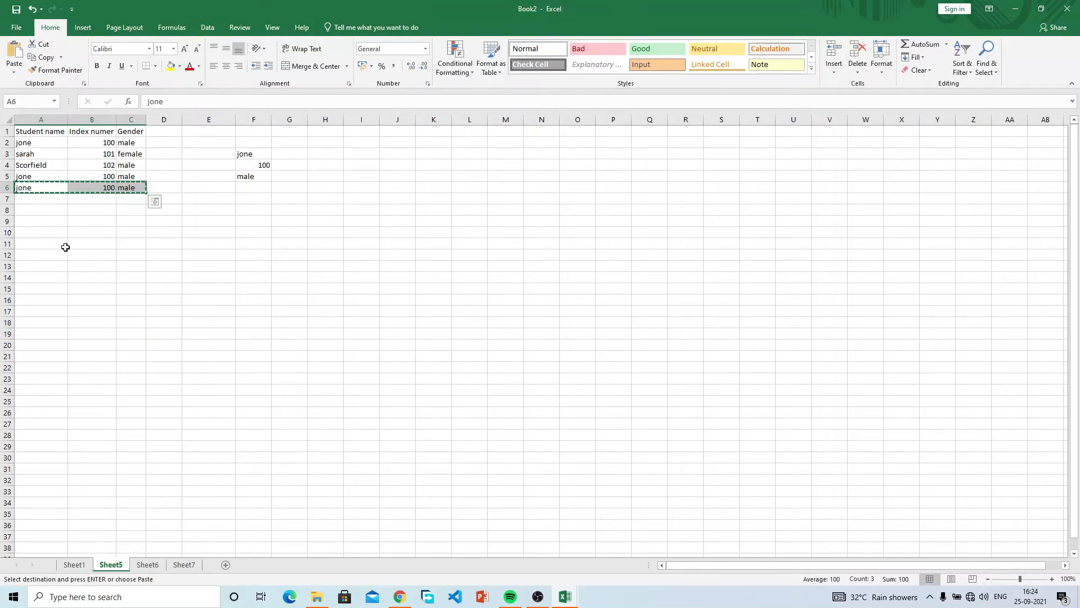
click(41, 209)
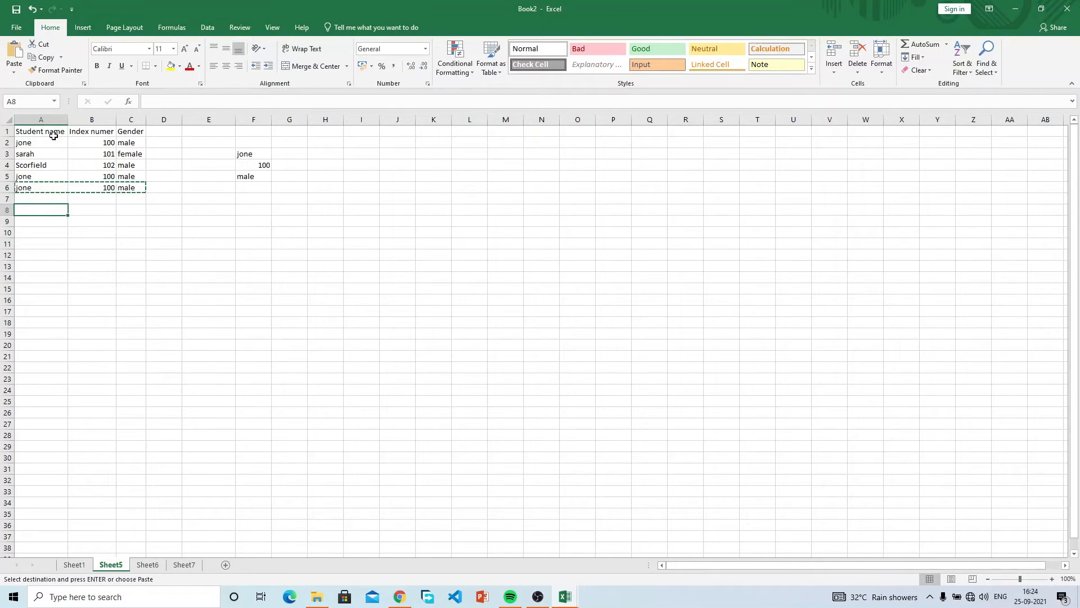
click(14, 55)
click(125, 240)
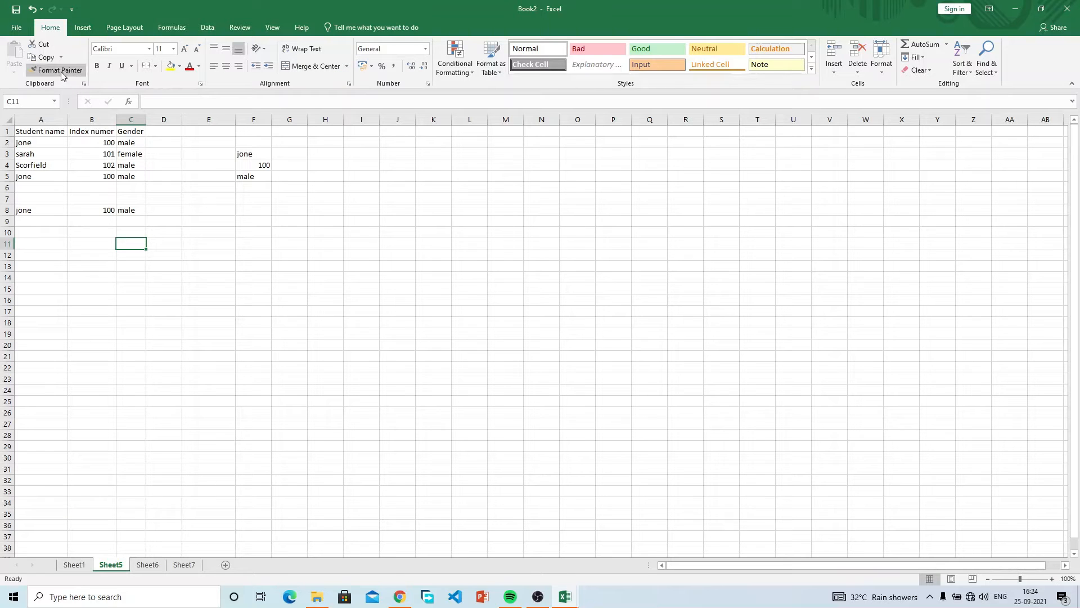
click(90, 136)
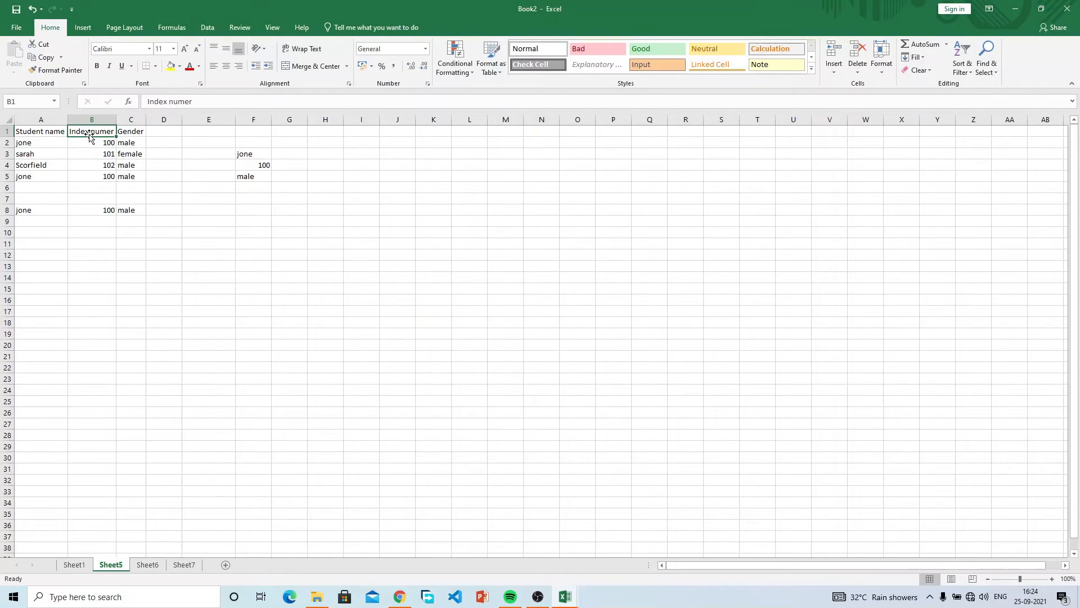
Cancel the stray edit in F2 of the F2:F7 selection so column F stays empty.
click(55, 133)
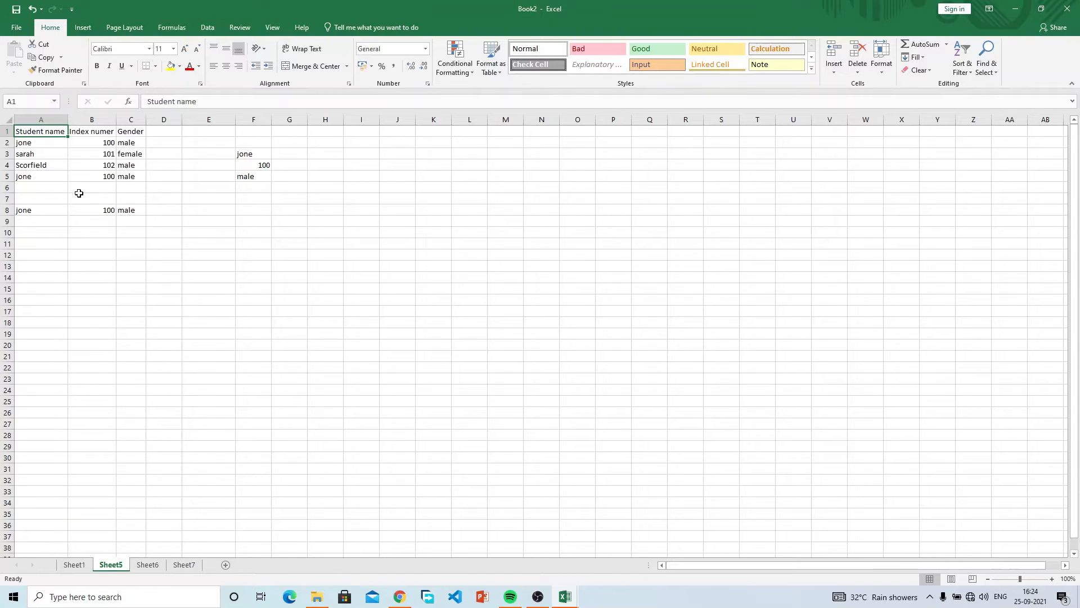
drag(256, 138, 256, 200)
key(BackSpace)
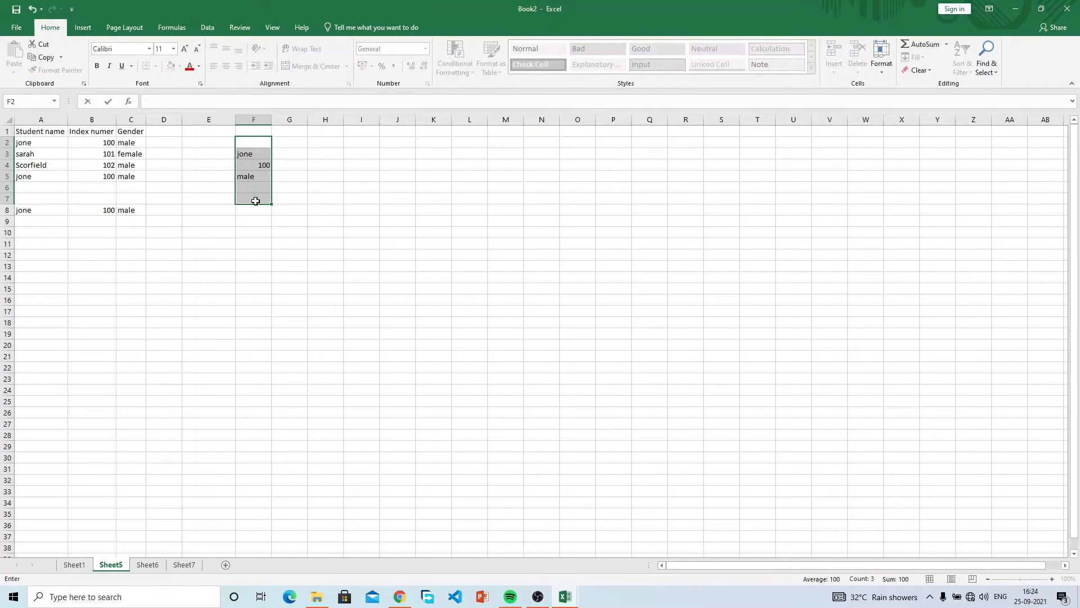
key(Escape)
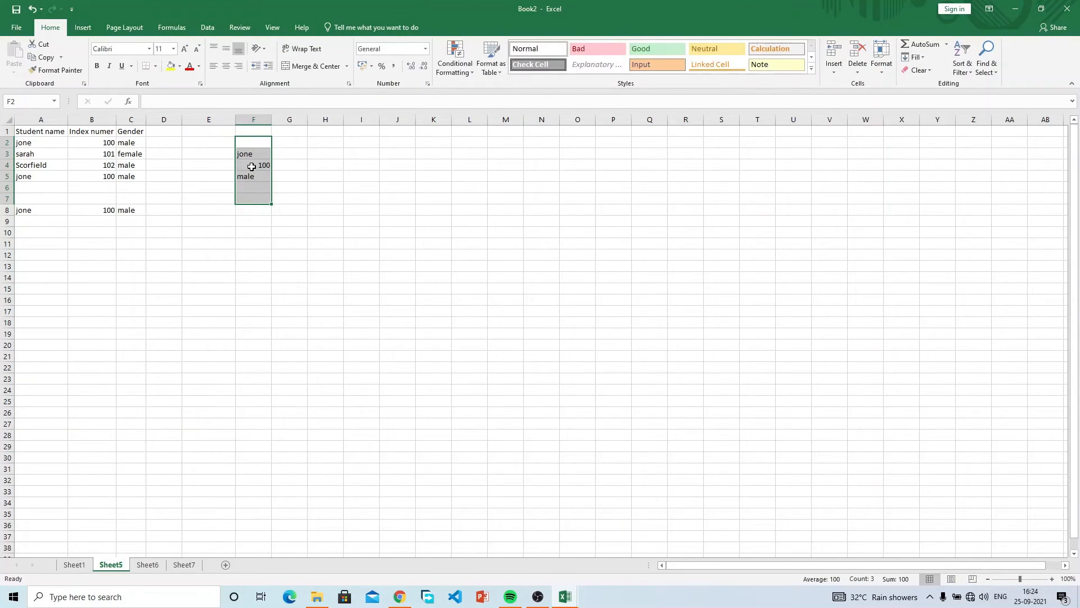
drag(34, 213, 205, 207)
Clear the leftover row 8, then make headers A1:C1 bold, italic and underlined.
key(Delete)
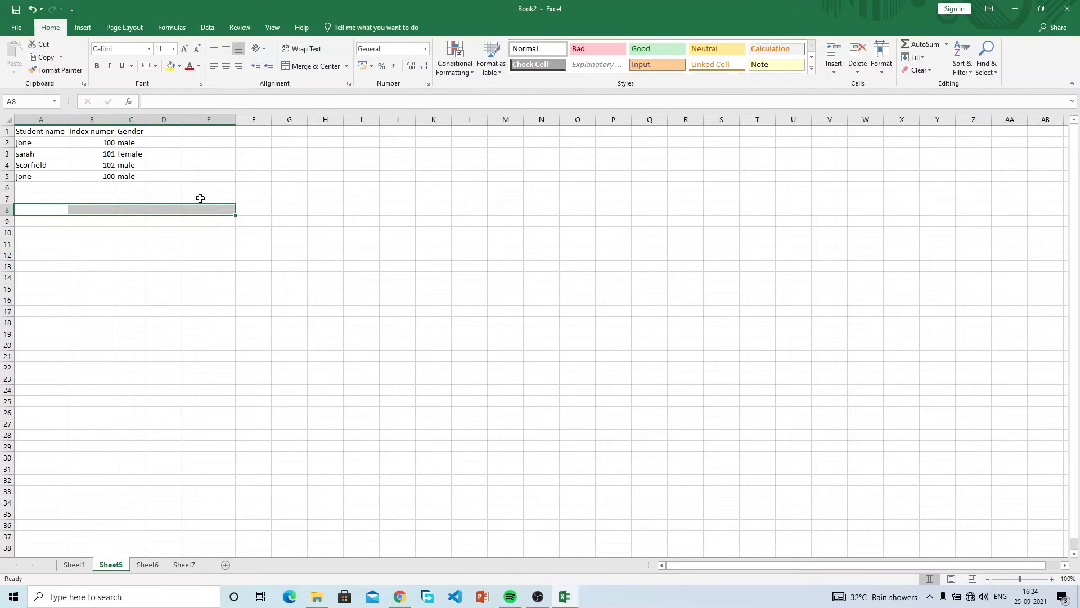
click(192, 185)
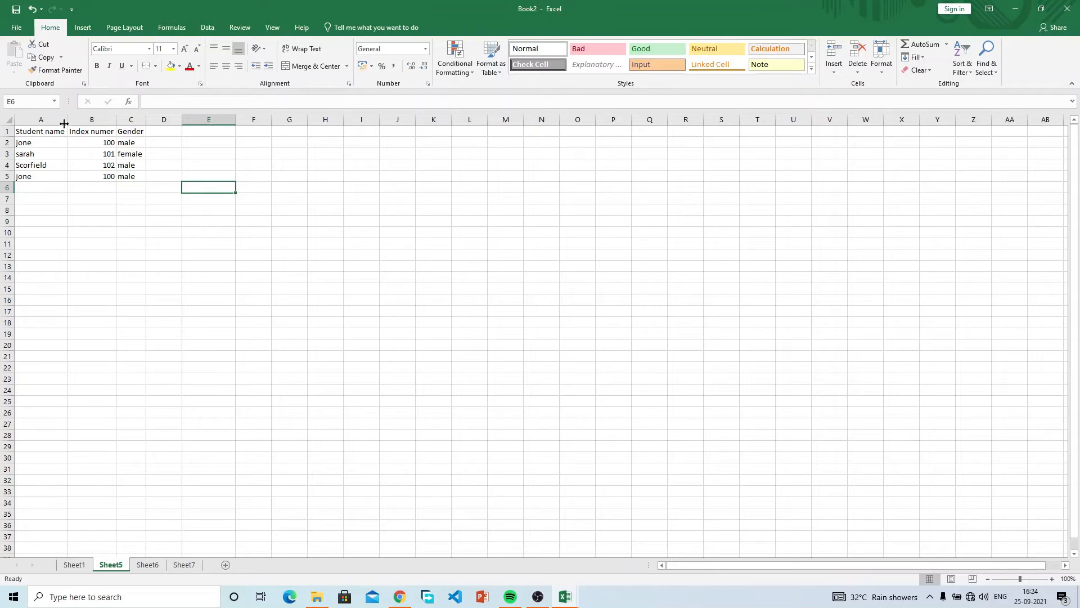
click(41, 129)
drag(41, 129, 131, 126)
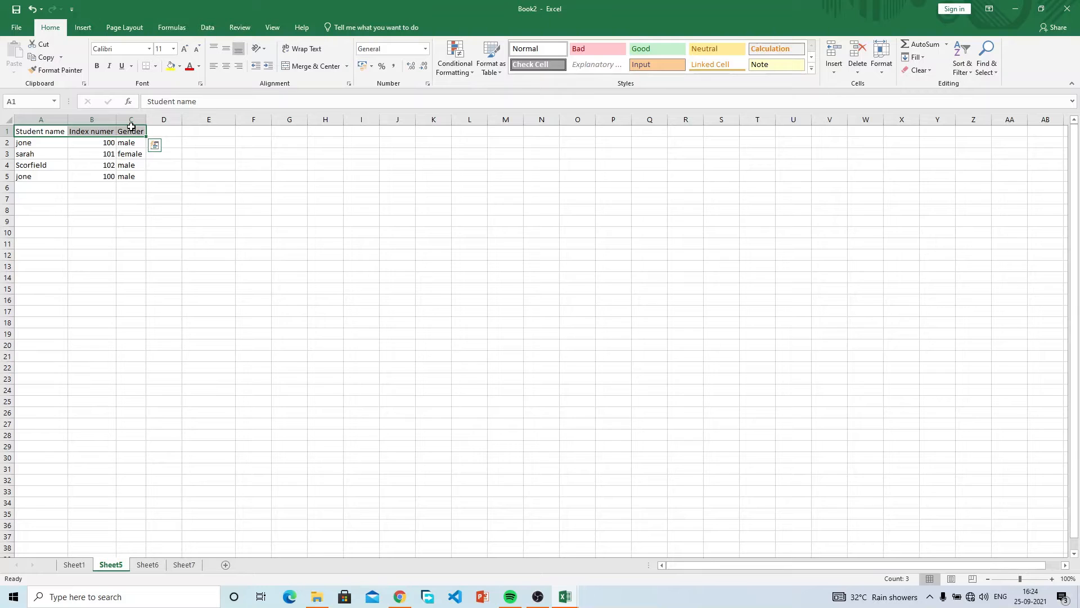
click(97, 66)
click(109, 66)
click(121, 66)
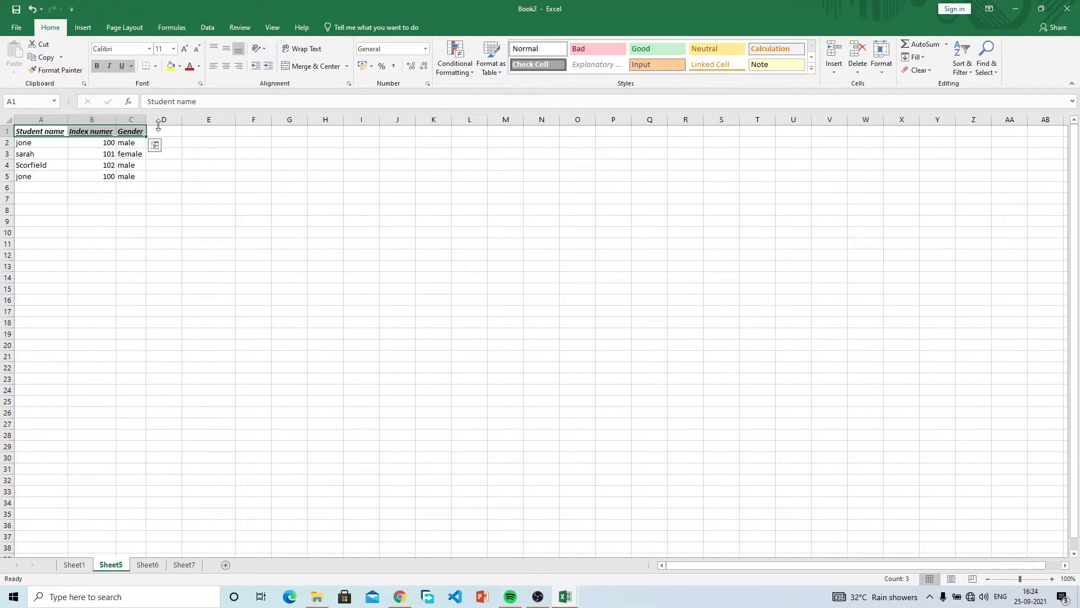
Check the Student name header, then reselect the header row A1 to D1.
click(209, 176)
double_click(36, 130)
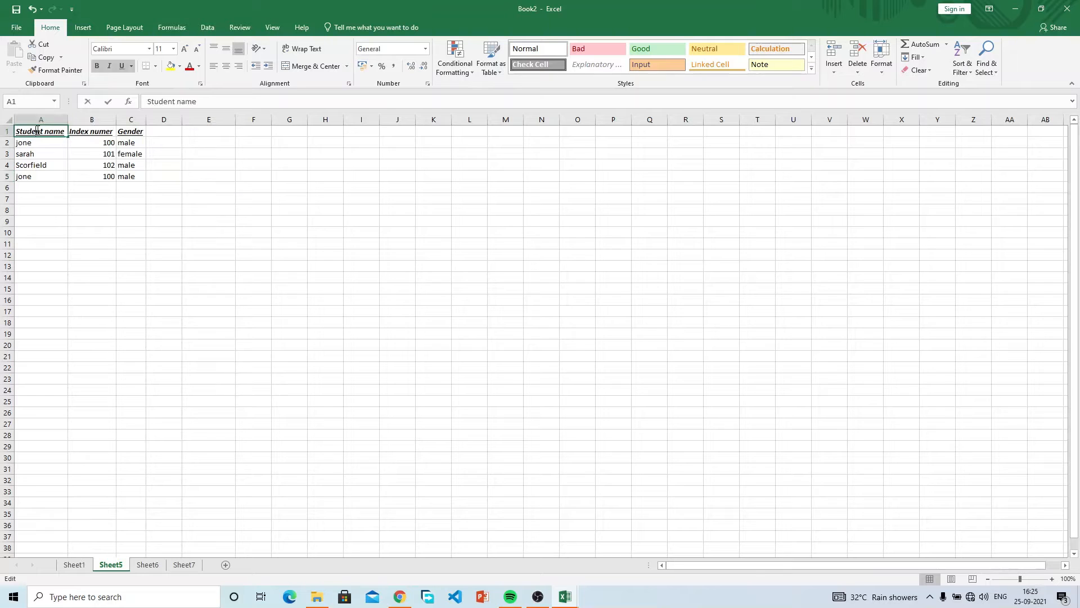
click(90, 131)
click(166, 164)
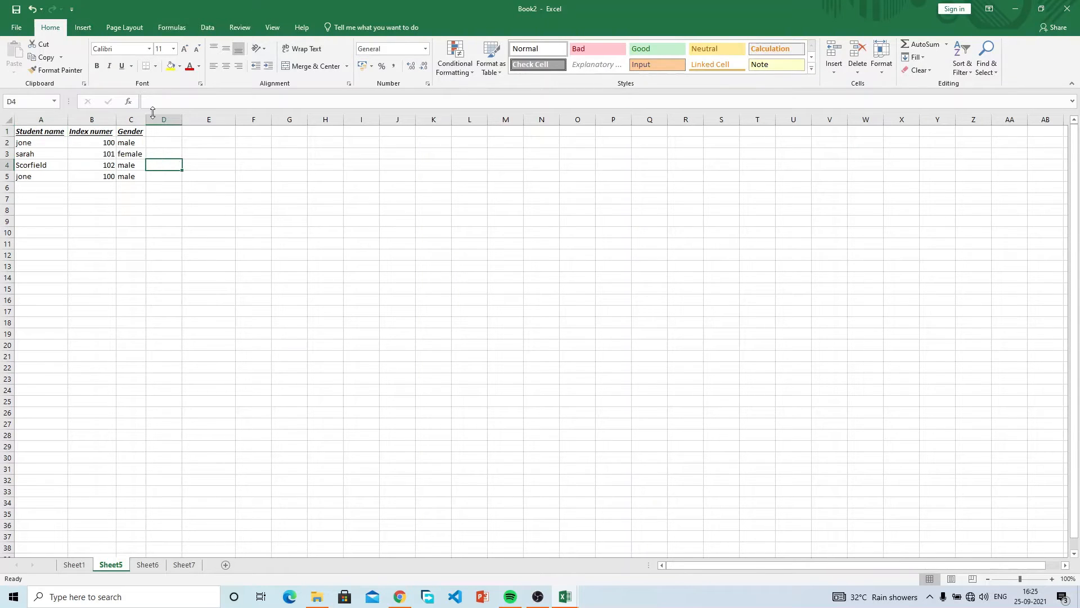
drag(147, 130, 25, 132)
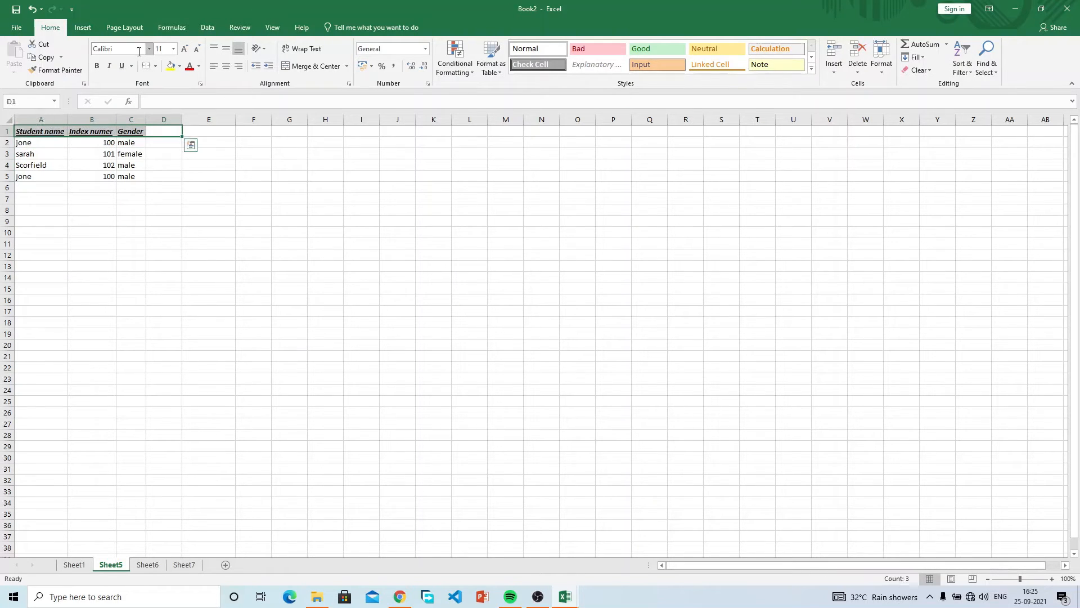
Apply the Algerian font to the headers and shrink them to size 10.
click(149, 50)
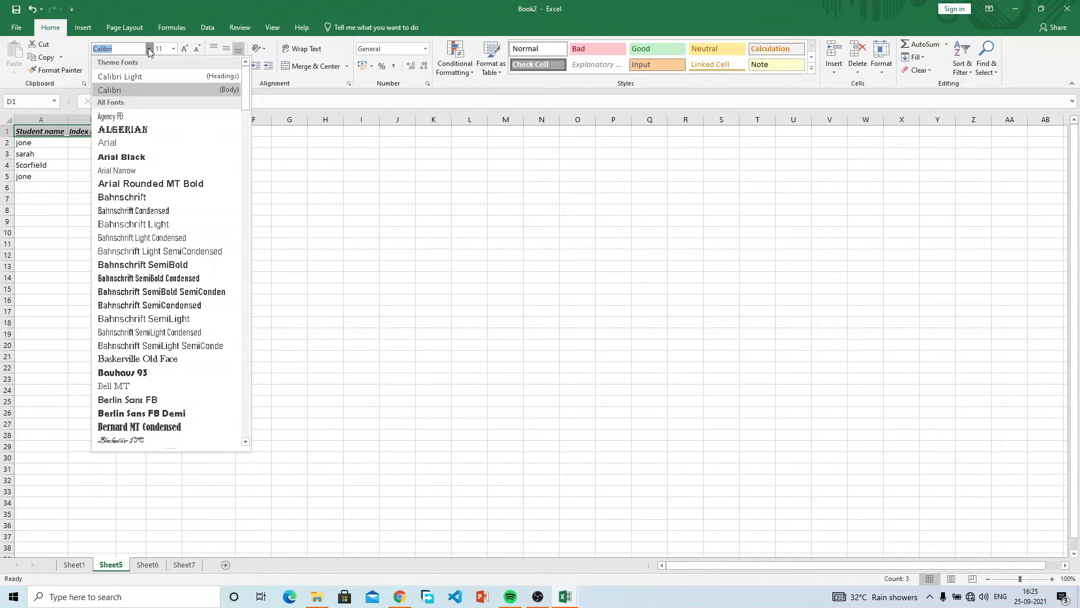
text(Algerian)
key(Return)
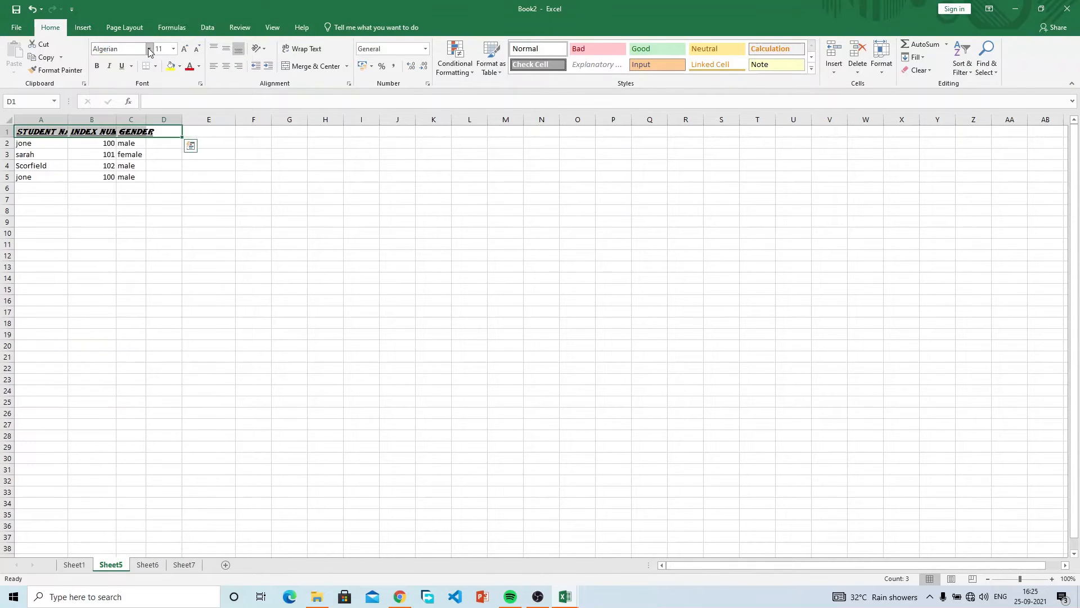
click(184, 49)
click(184, 49)
click(196, 49)
click(196, 49)
click(196, 49)
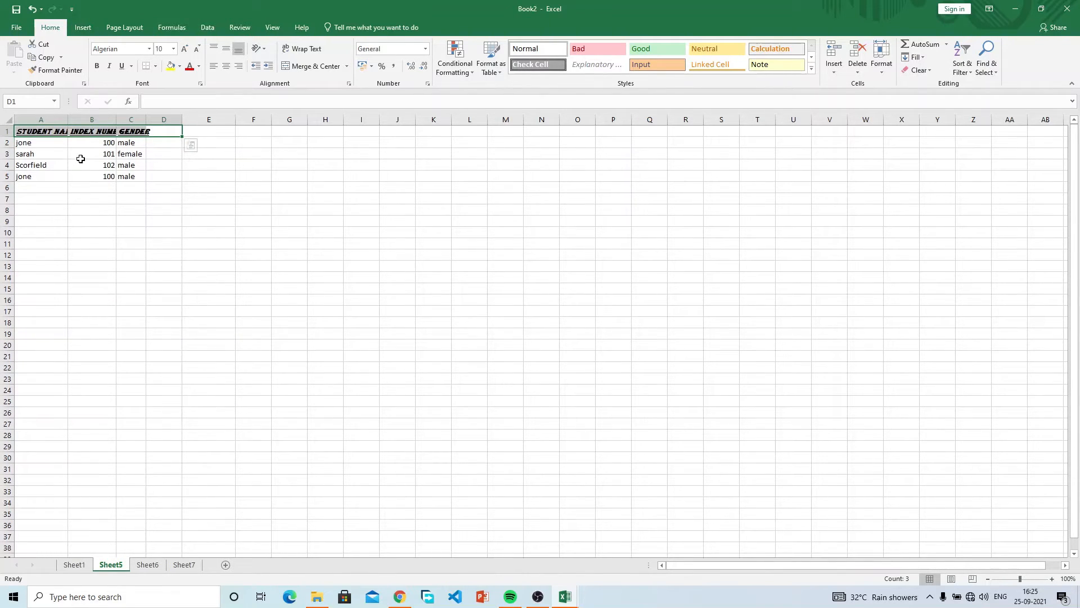
Remove italic, bold and underline from headers A1:C1.
click(141, 164)
drag(132, 131, 39, 131)
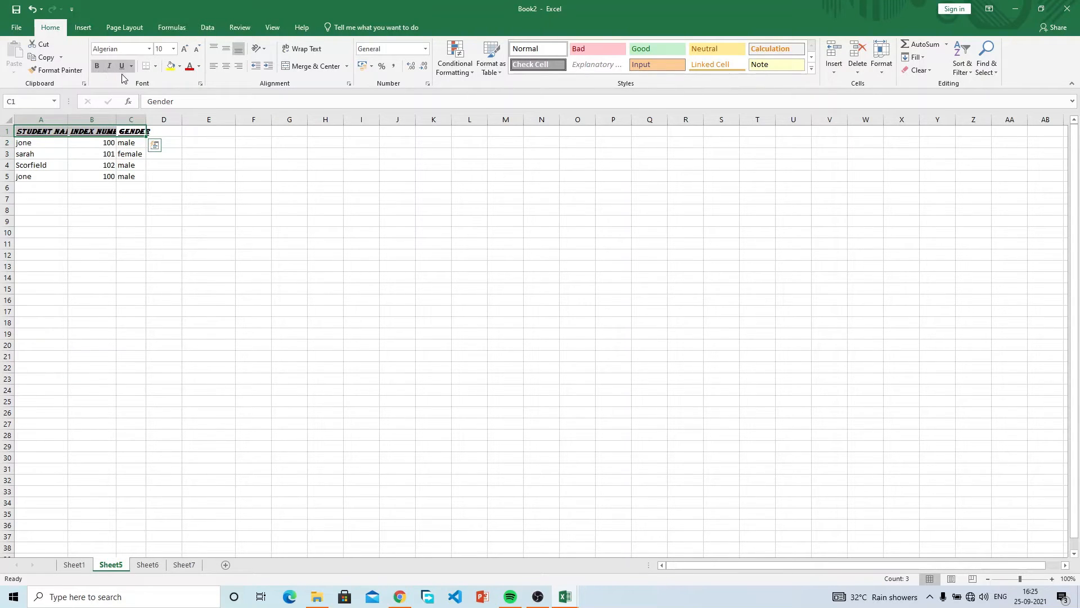
click(109, 65)
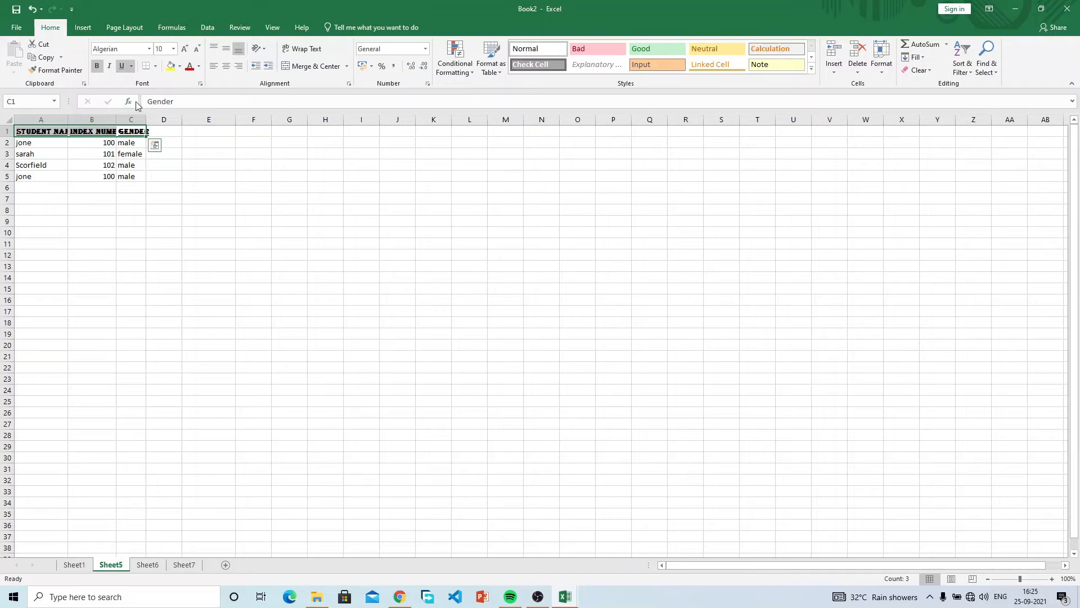
click(96, 67)
click(121, 67)
Return the headers to size 10 Calibri after trying size 8 and Calibri Light.
click(196, 48)
click(196, 48)
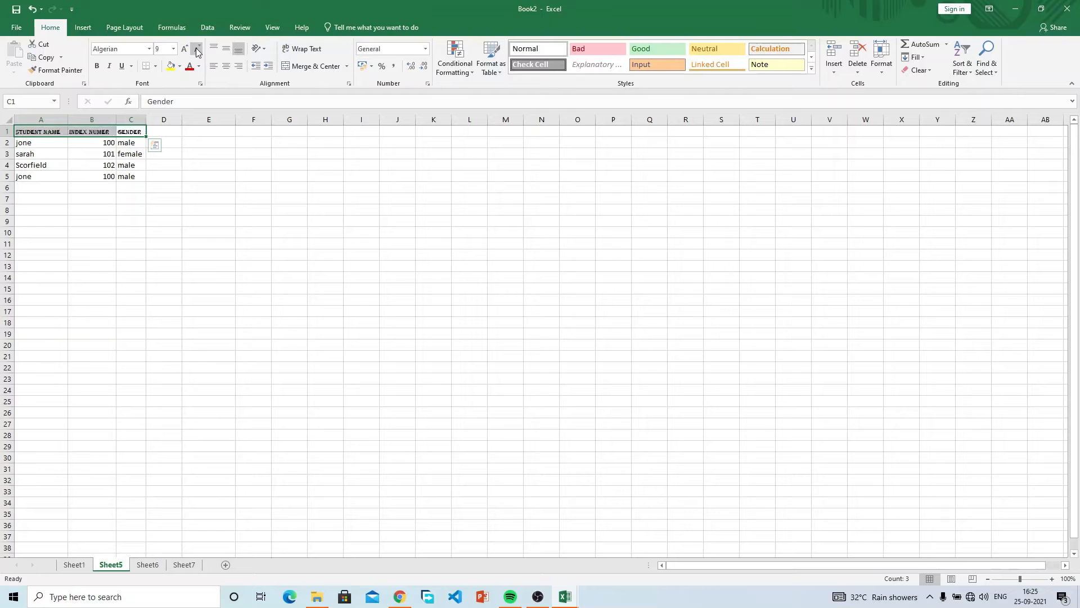
click(150, 49)
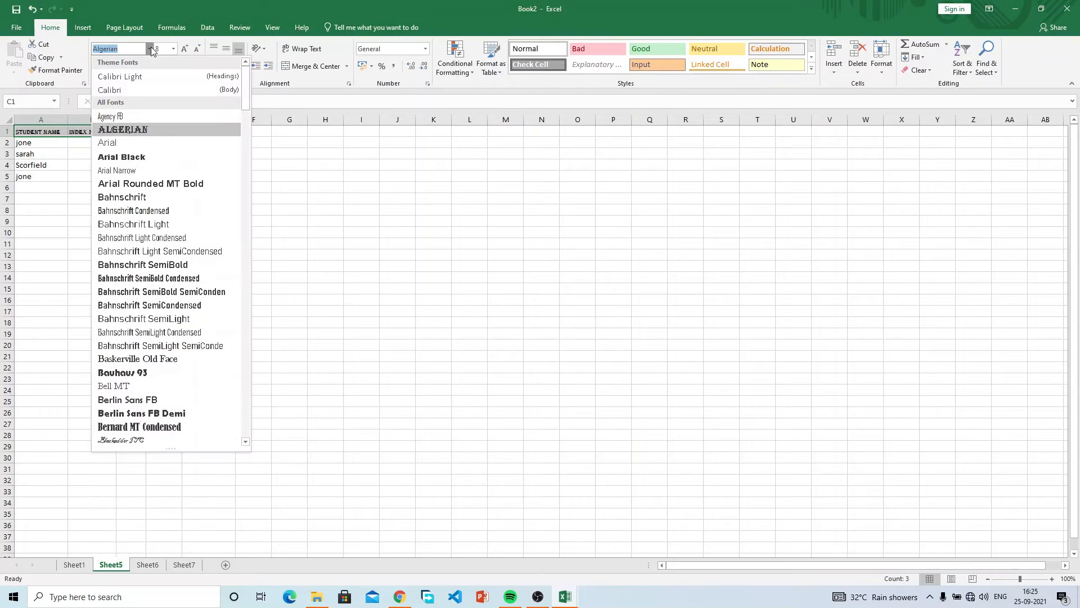
click(184, 49)
click(185, 49)
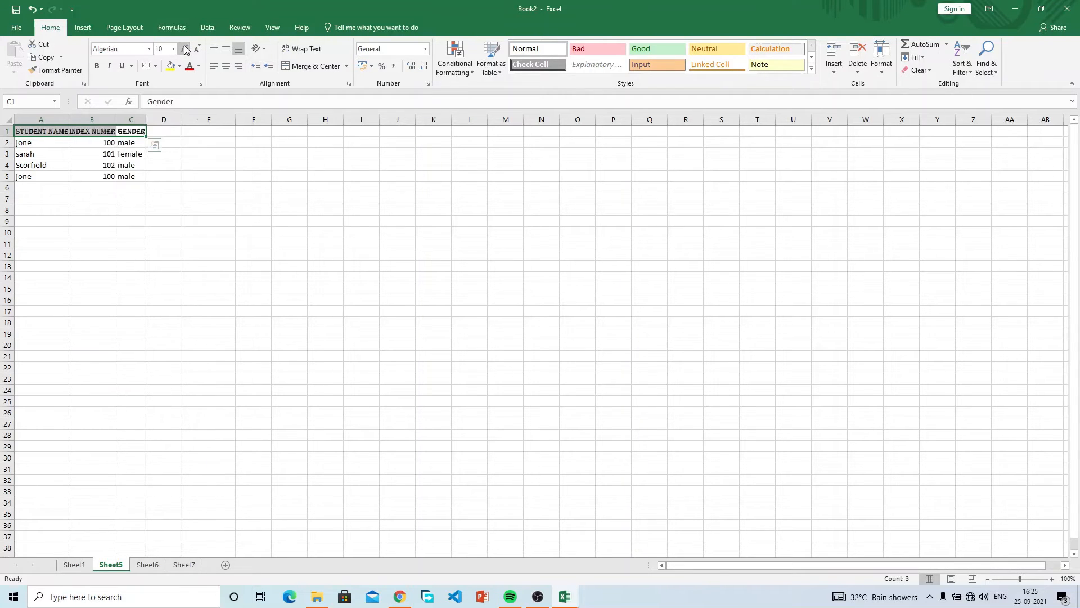
click(149, 49)
click(157, 77)
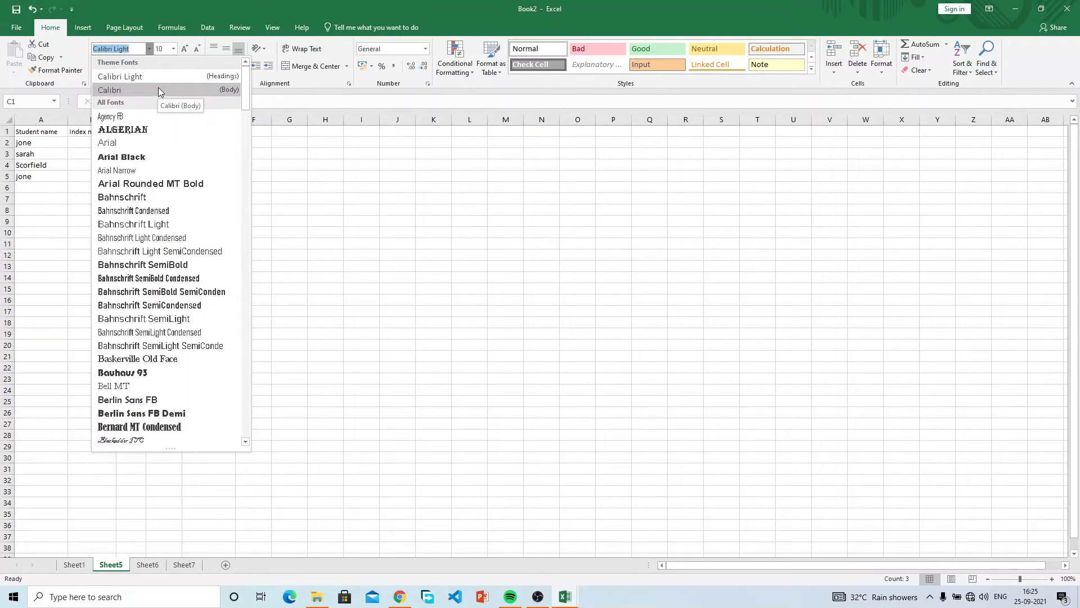
click(158, 89)
click(332, 176)
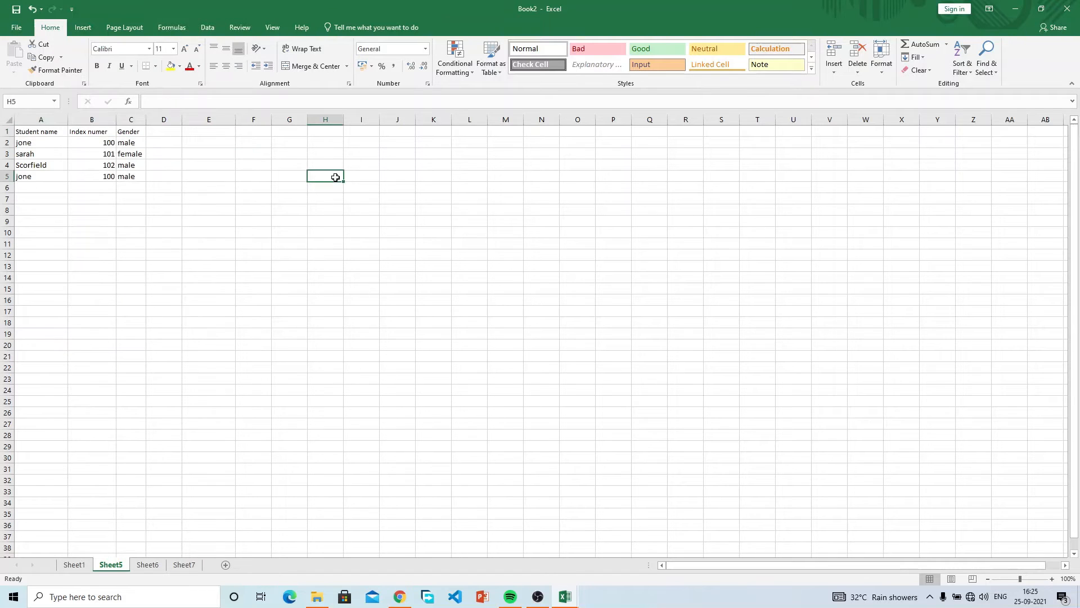
Make the Student name, Index numer and Gender headers bold, 14 pt, underlined and italic.
click(133, 134)
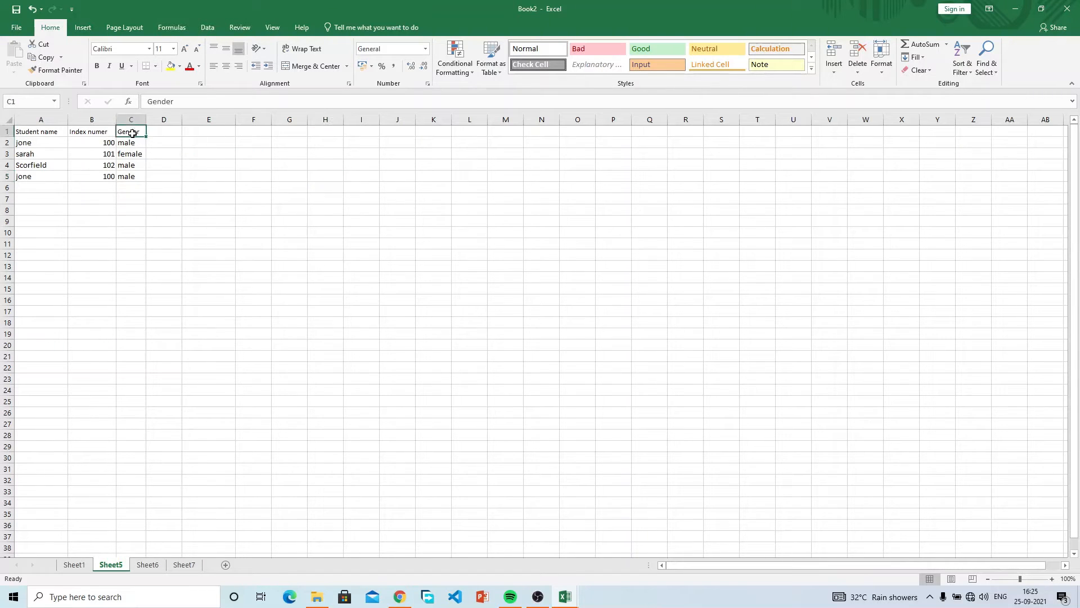
drag(133, 134, 41, 137)
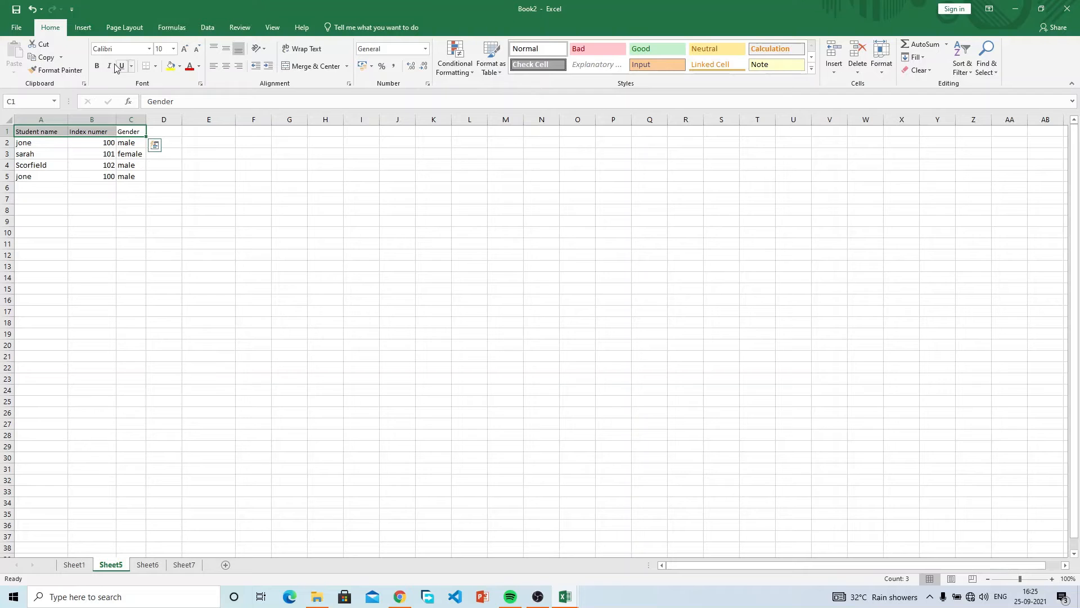
click(98, 67)
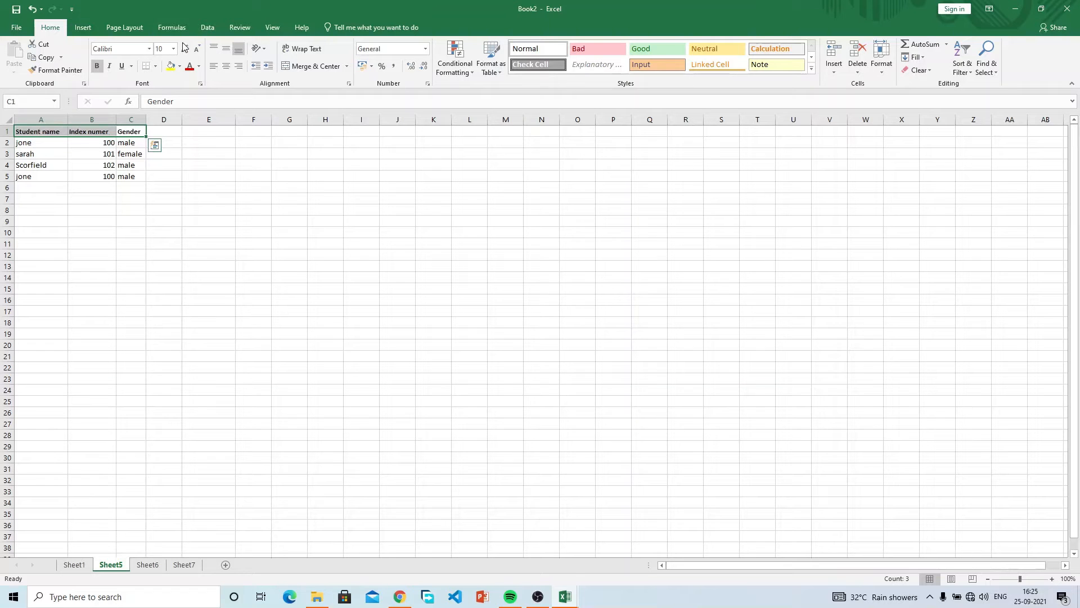
click(184, 50)
click(184, 50)
click(184, 49)
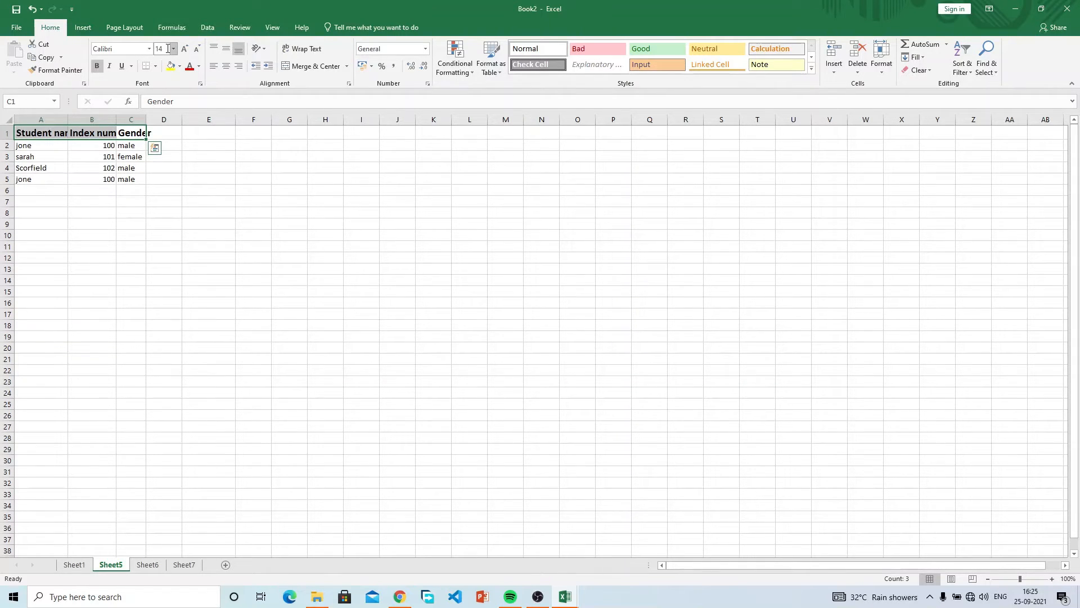
click(120, 67)
click(109, 66)
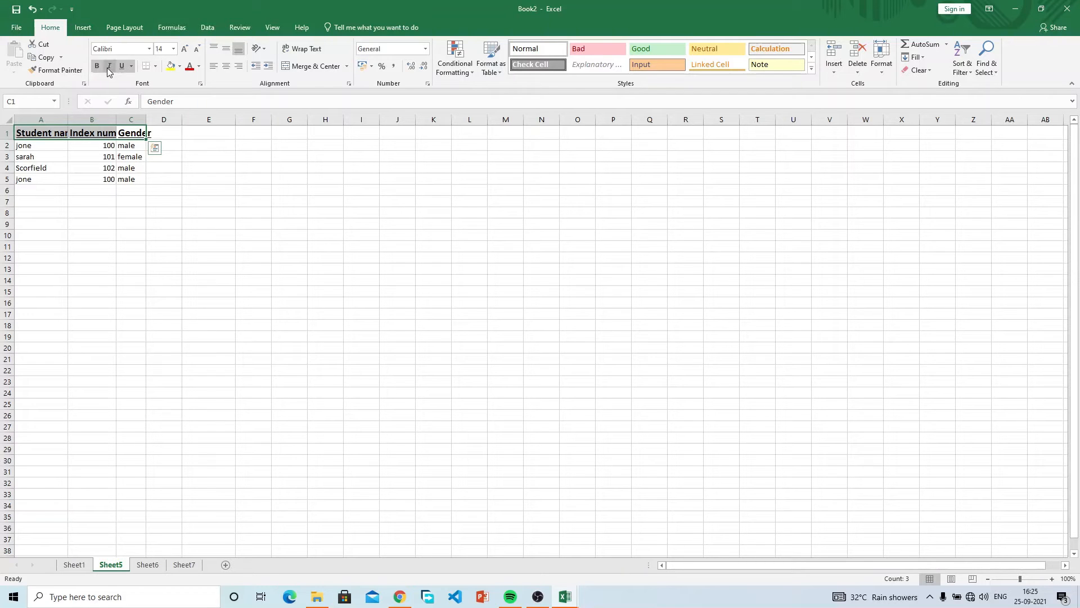
click(212, 173)
click(140, 147)
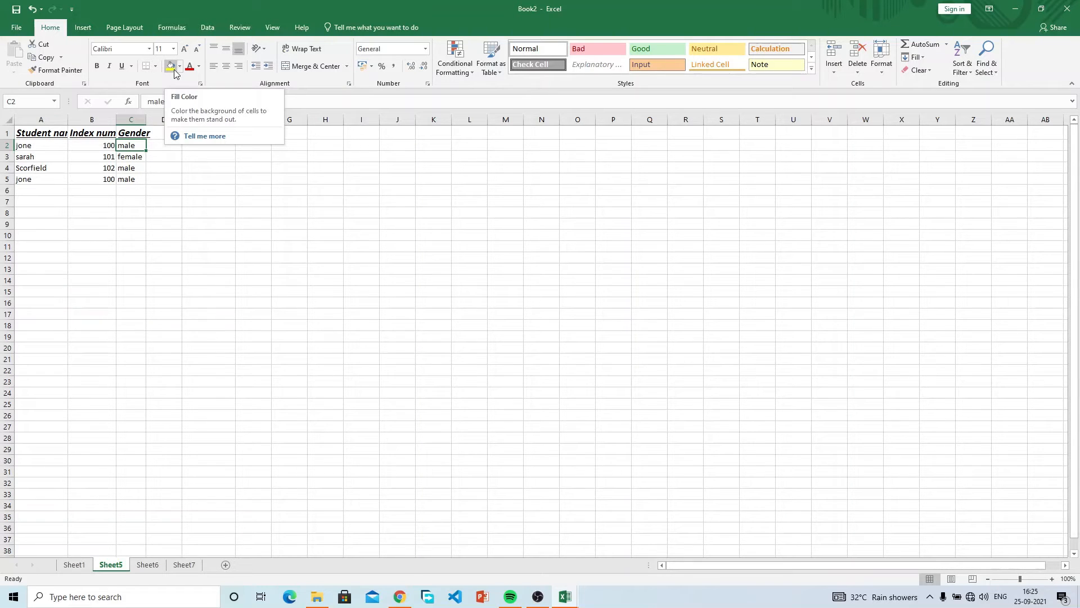
Fill cell C5 and the block B3:D23 with yellow.
click(131, 199)
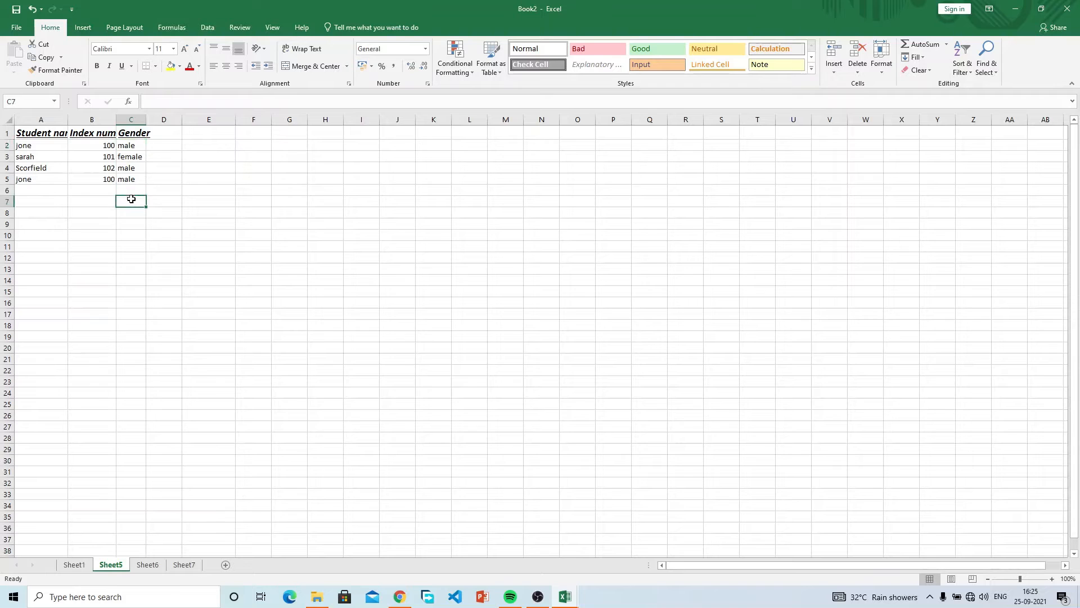
click(129, 181)
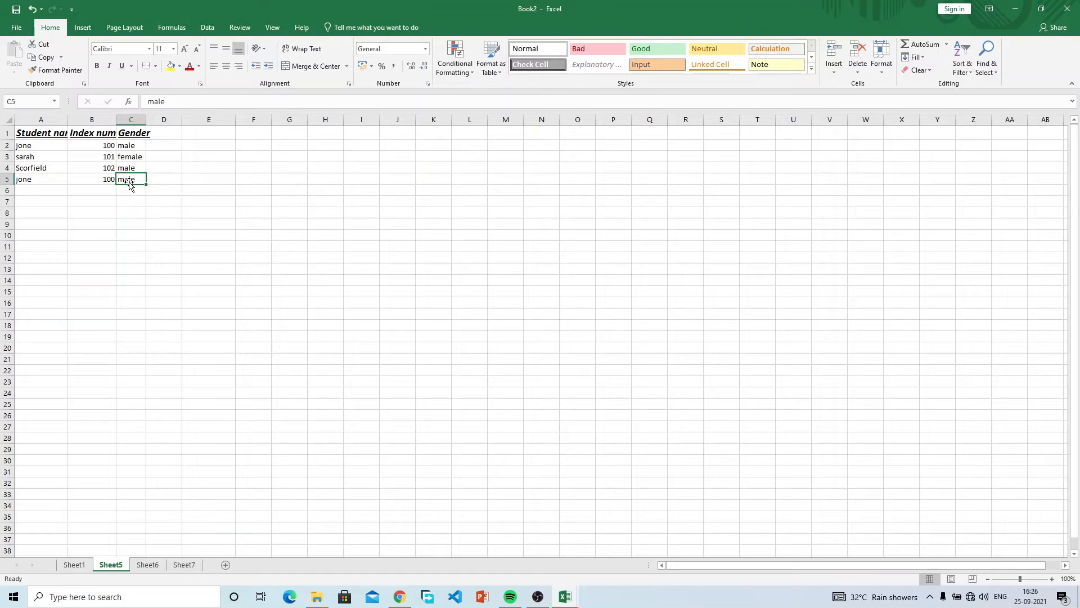
click(171, 67)
drag(112, 156, 179, 383)
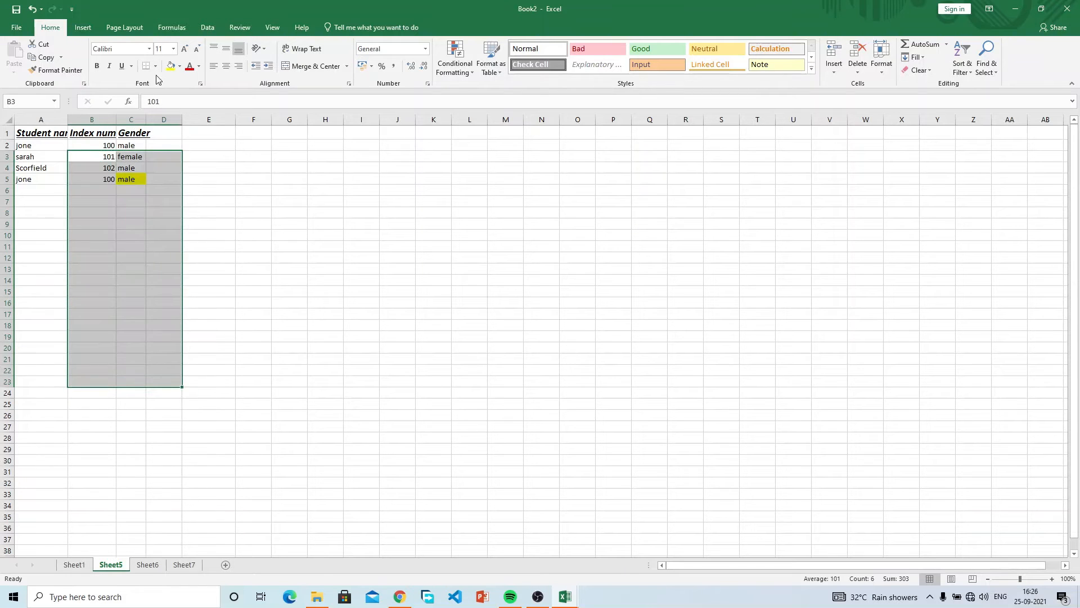
click(170, 66)
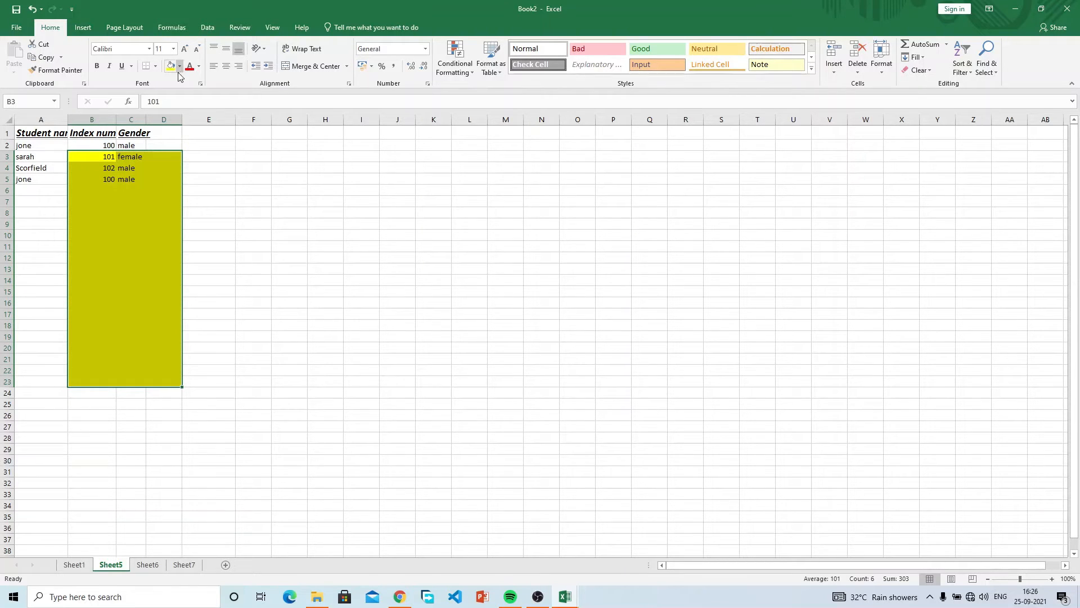
Apply a dark blue fill from More Colors, then undo twice to remove the block fills.
click(179, 68)
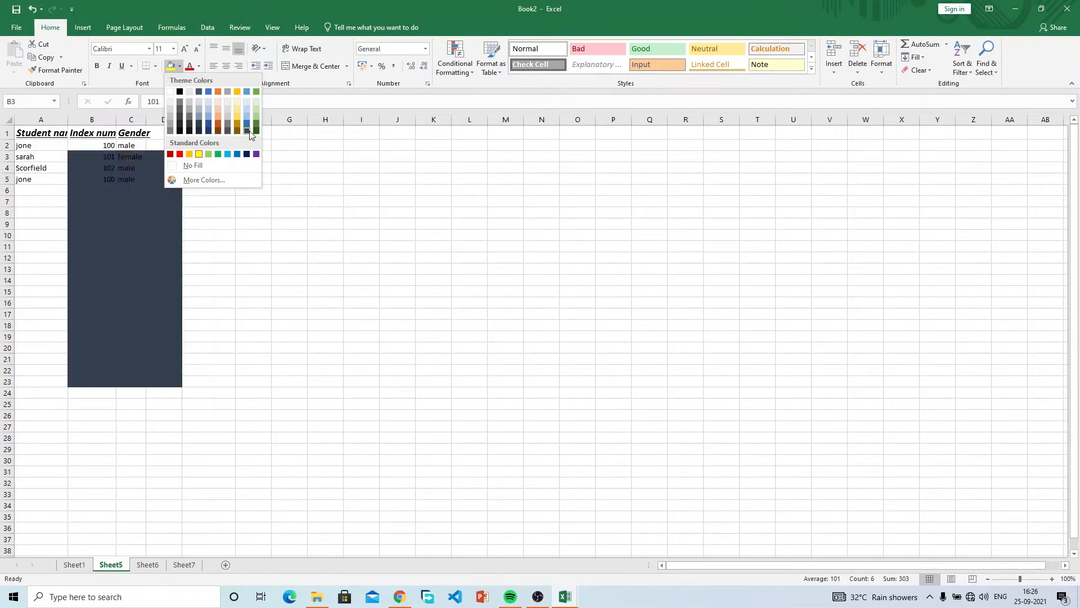
click(203, 179)
click(466, 336)
click(501, 264)
click(501, 278)
click(490, 271)
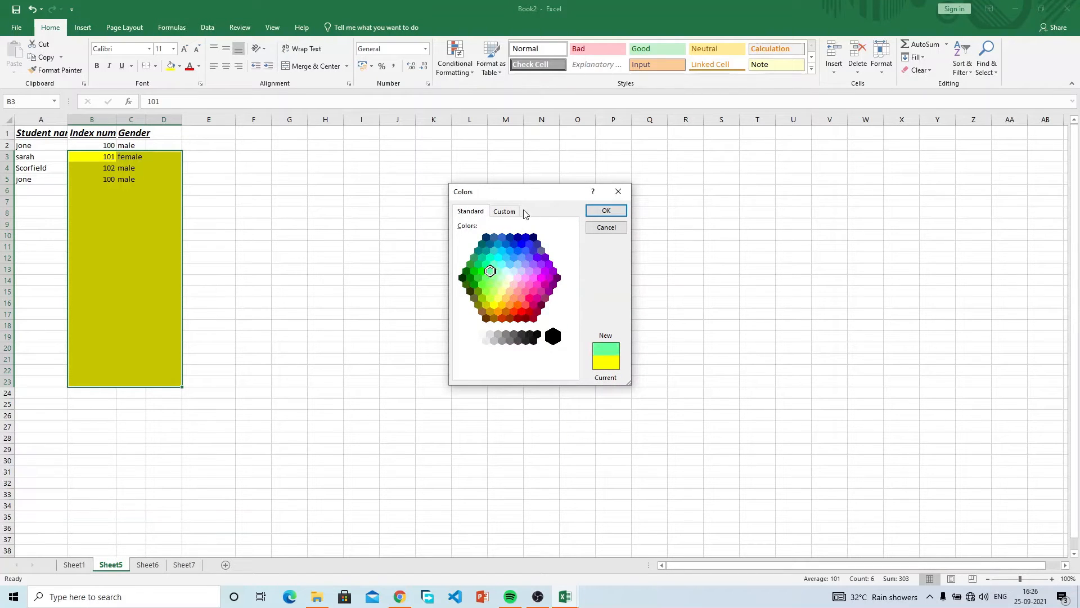
click(506, 211)
mouse_move(497, 268)
mouse_down()
mouse_move(480, 254)
mouse_move(486, 262)
mouse_up()
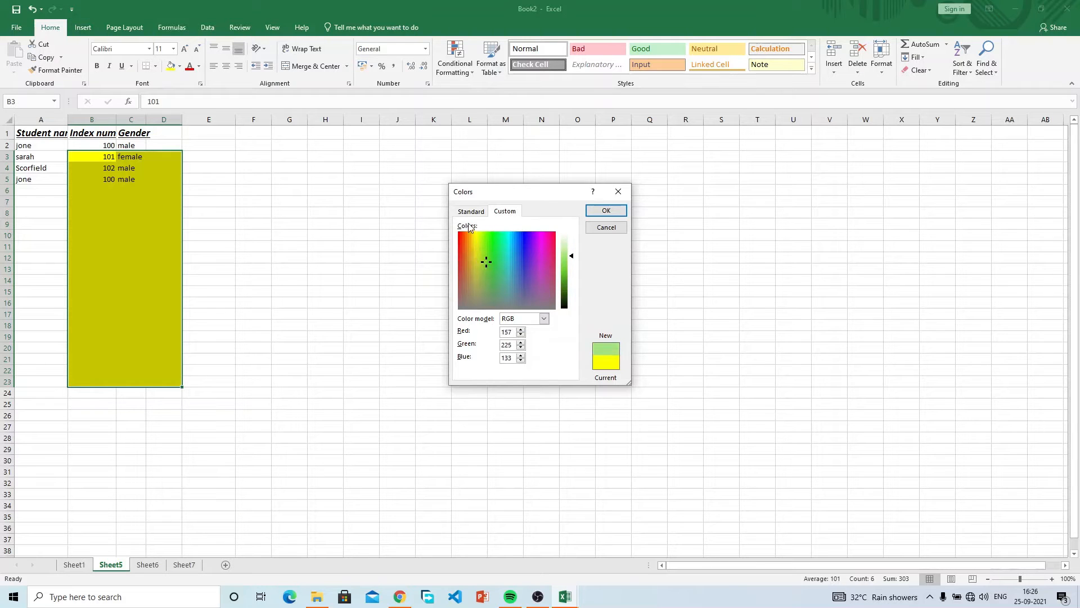
click(471, 212)
click(492, 245)
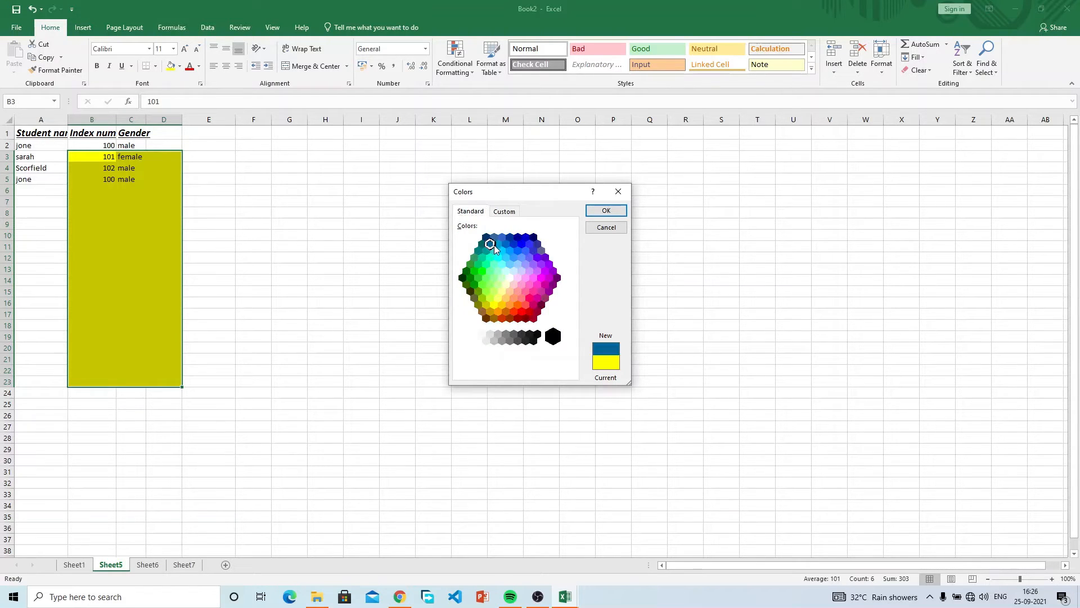
click(607, 212)
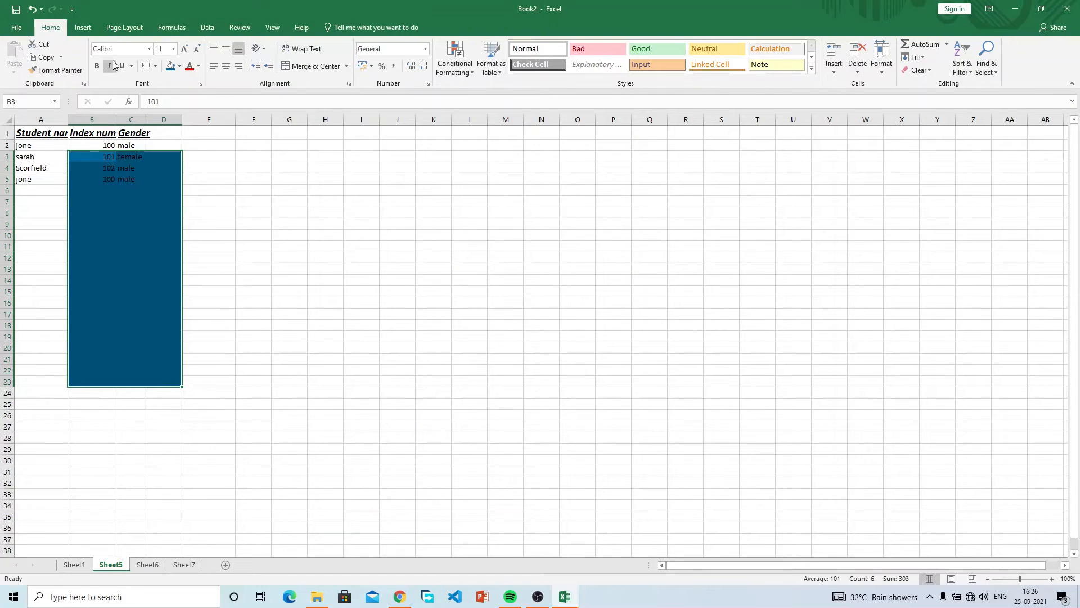
click(31, 12)
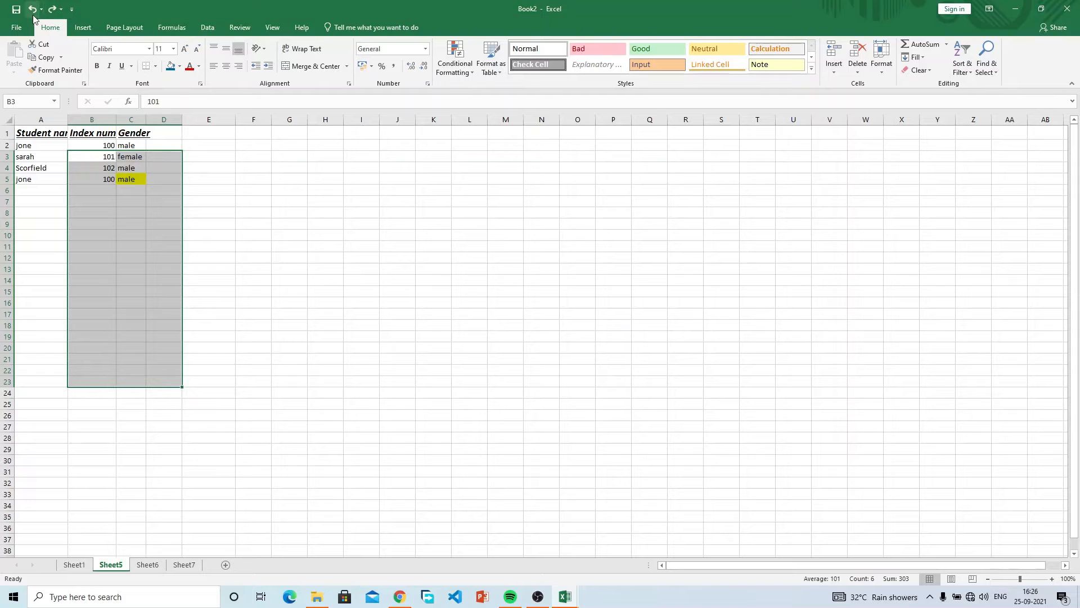
click(31, 14)
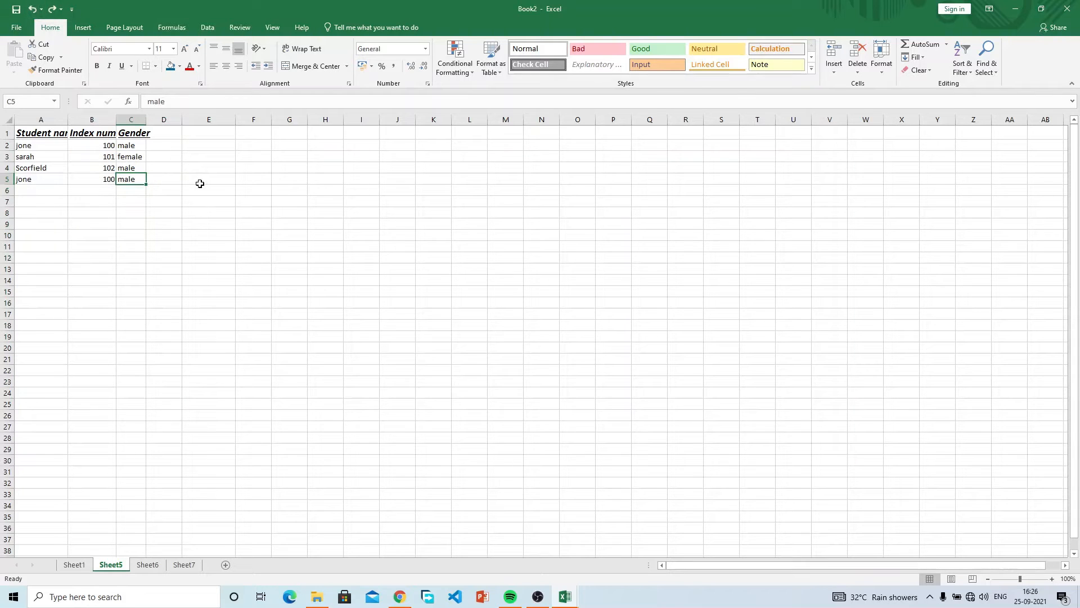
Colour the A1:C1 header text green from the Font Color theme colours.
click(164, 143)
click(136, 148)
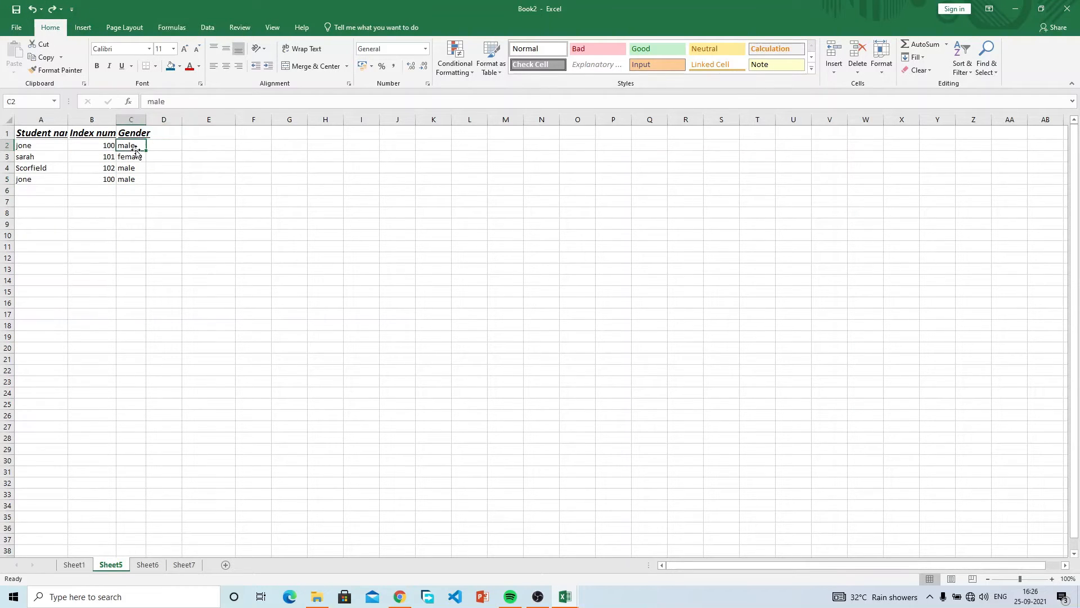
click(48, 157)
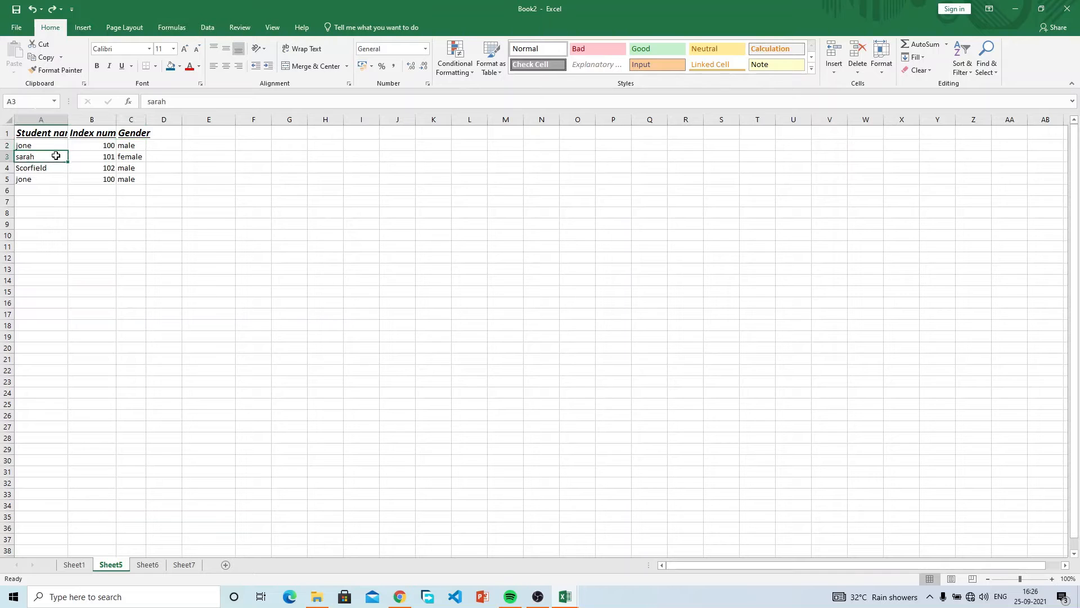
drag(49, 157, 129, 157)
drag(53, 133, 123, 128)
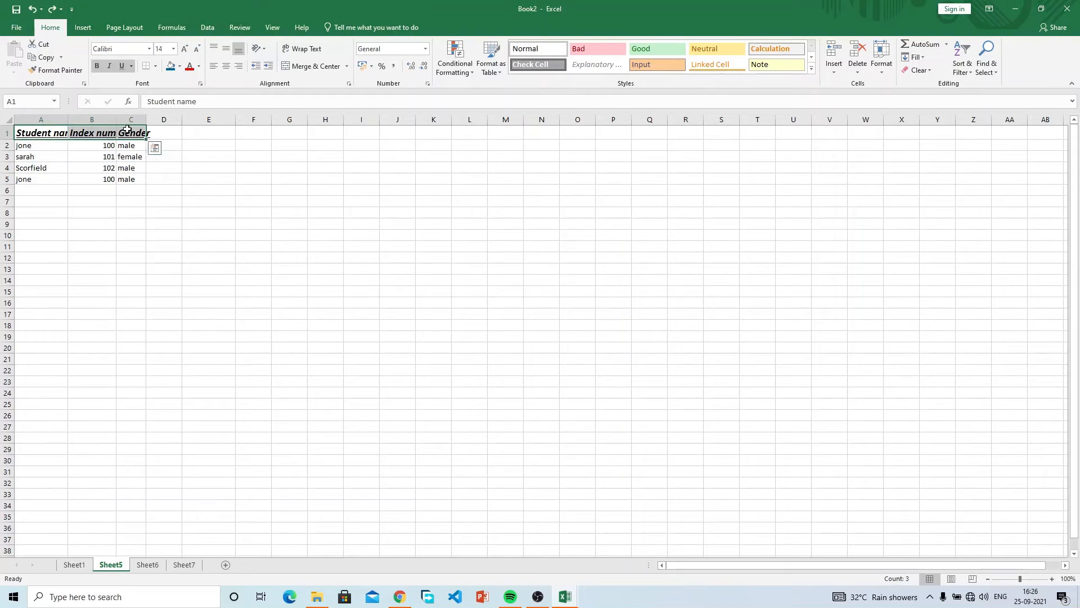
click(199, 66)
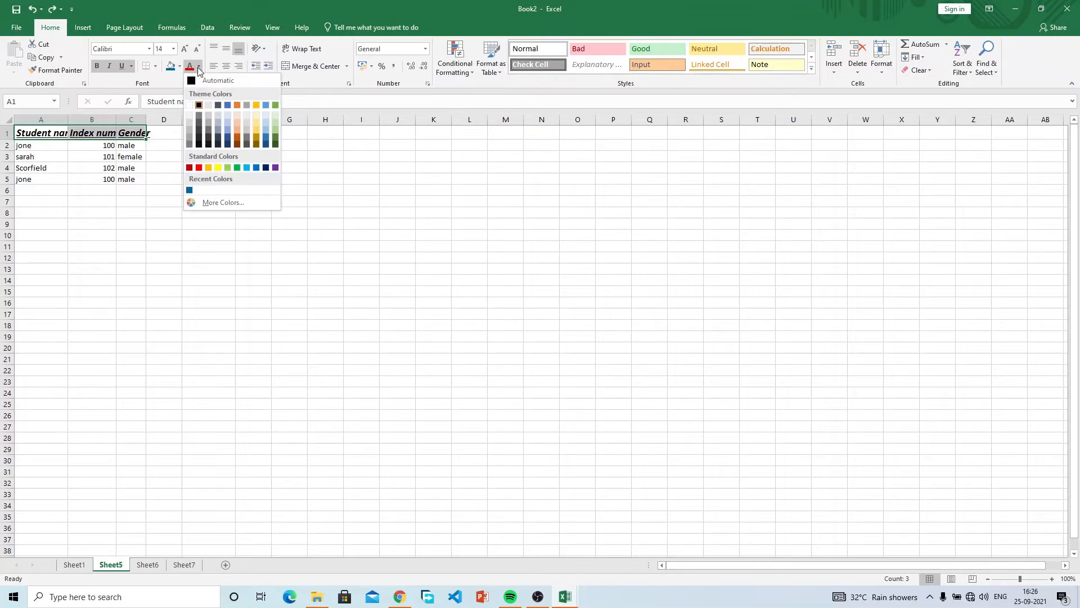
click(275, 105)
click(212, 258)
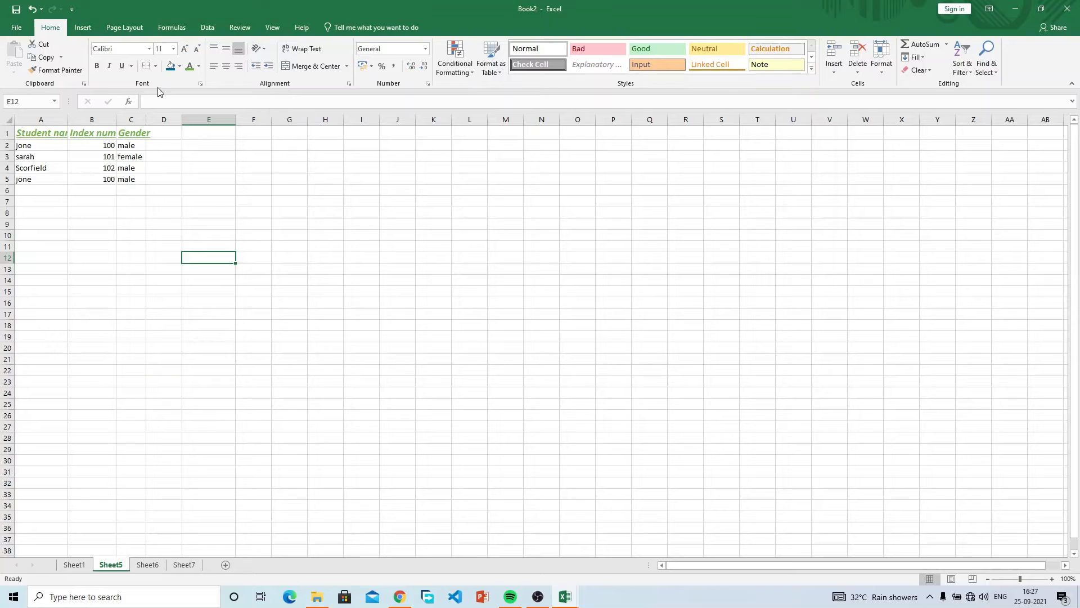
click(48, 135)
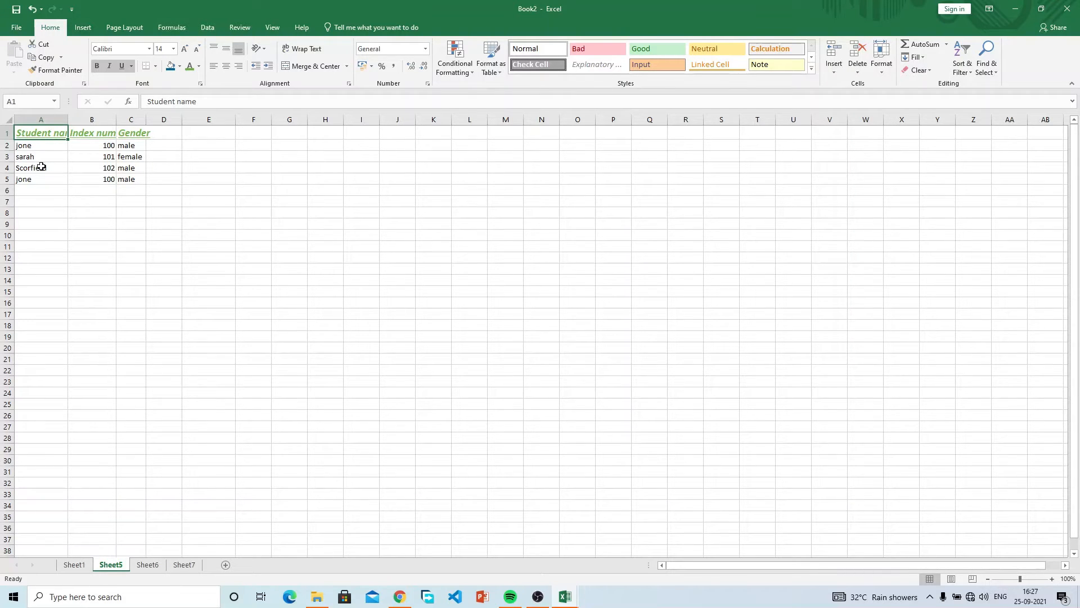
click(60, 70)
click(89, 127)
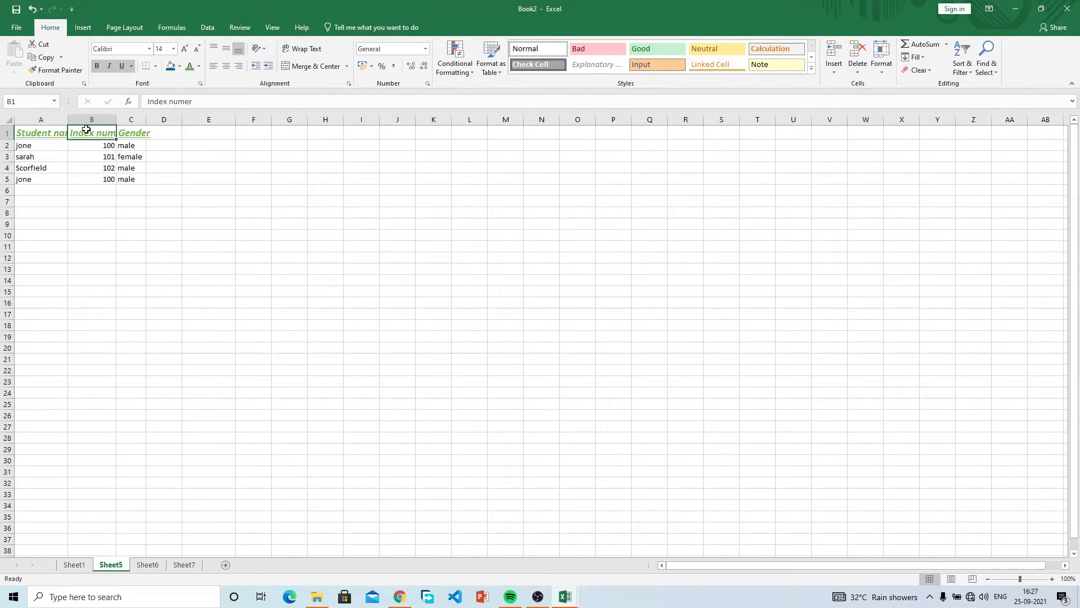
click(54, 132)
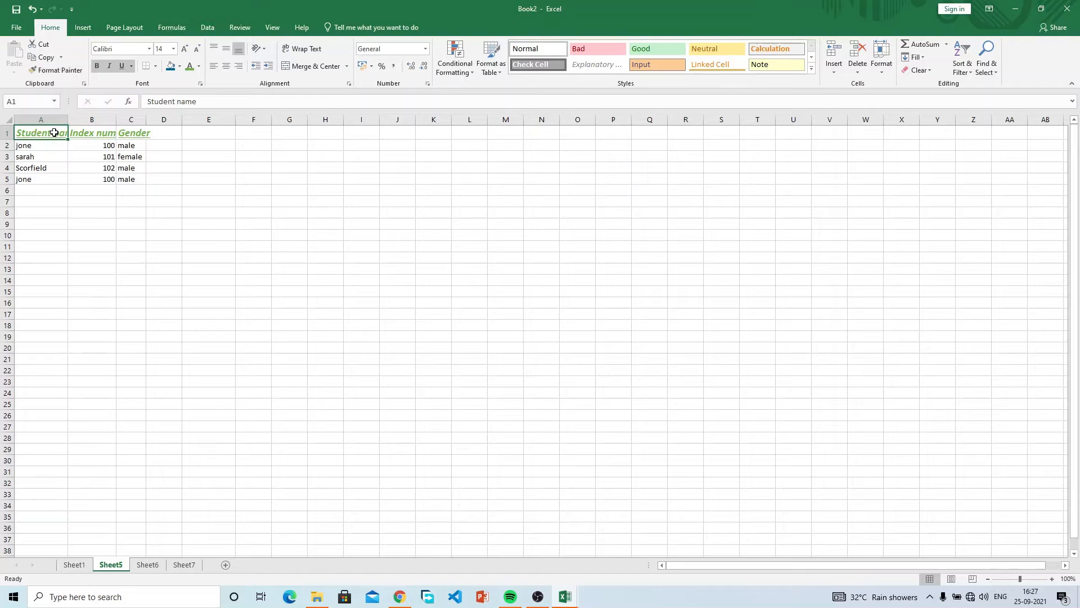
click(48, 71)
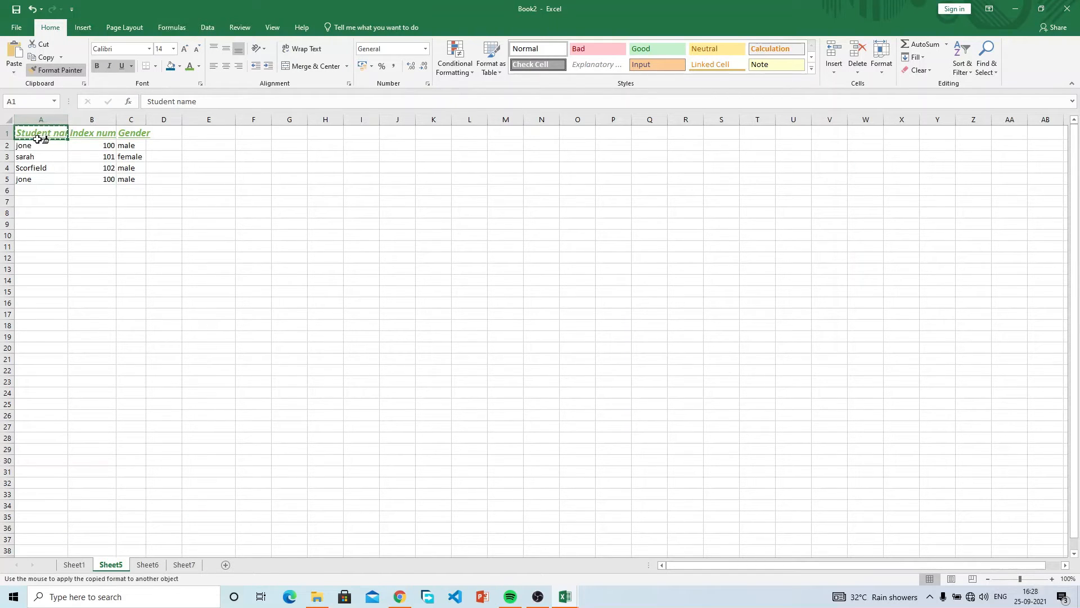
click(44, 167)
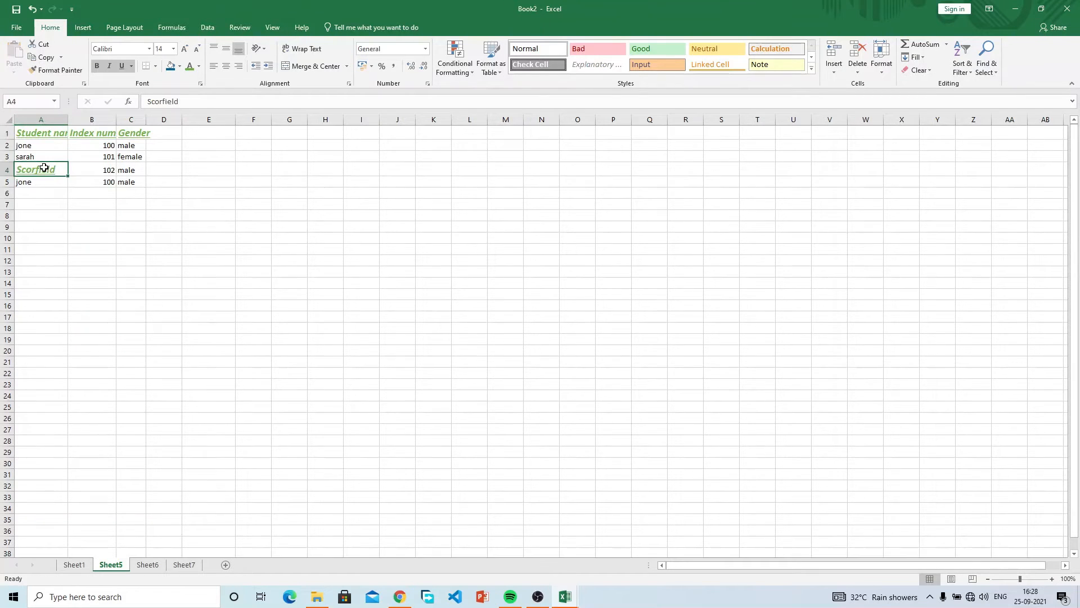
click(136, 179)
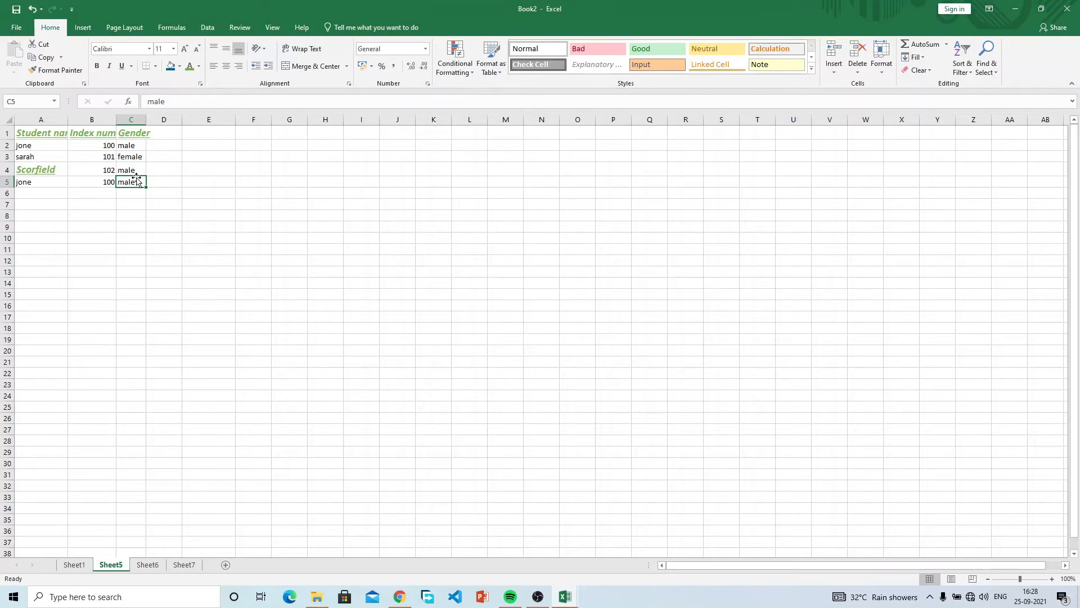
click(56, 69)
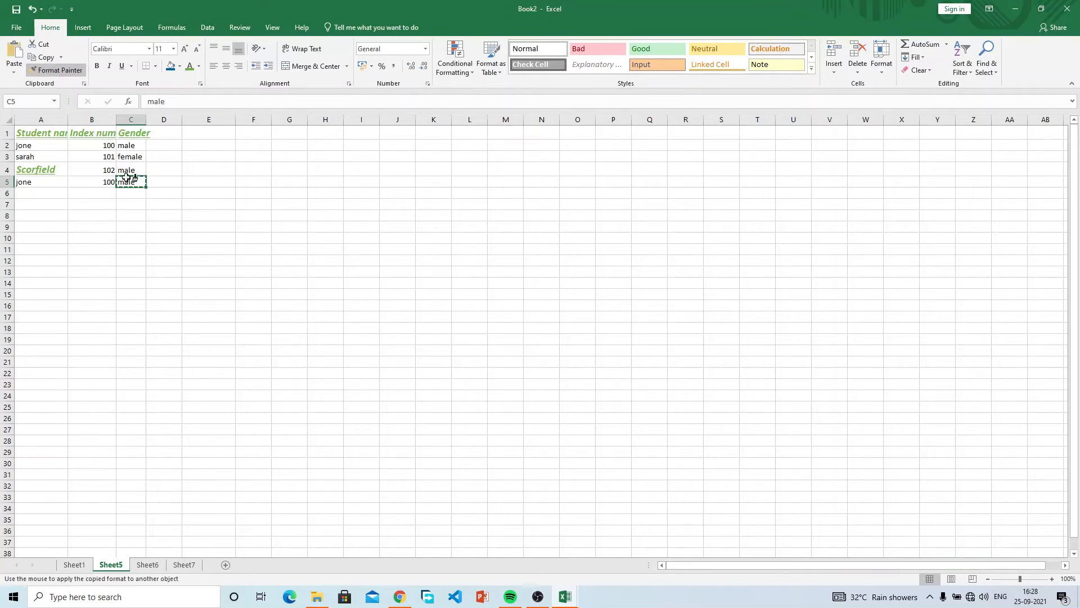
click(45, 168)
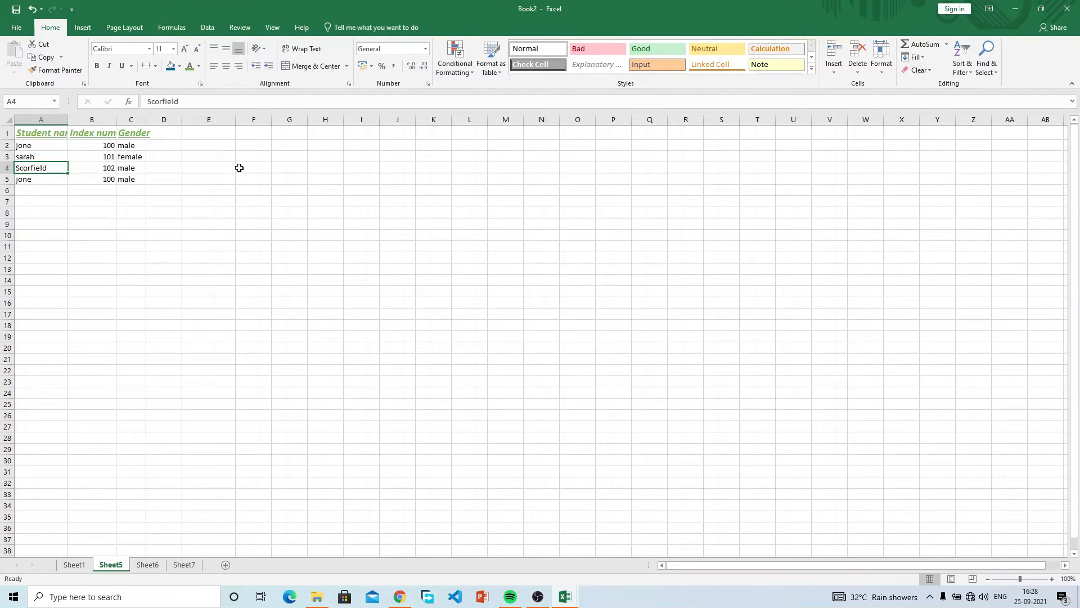
Enter the label gaming in cell F3.
click(260, 156)
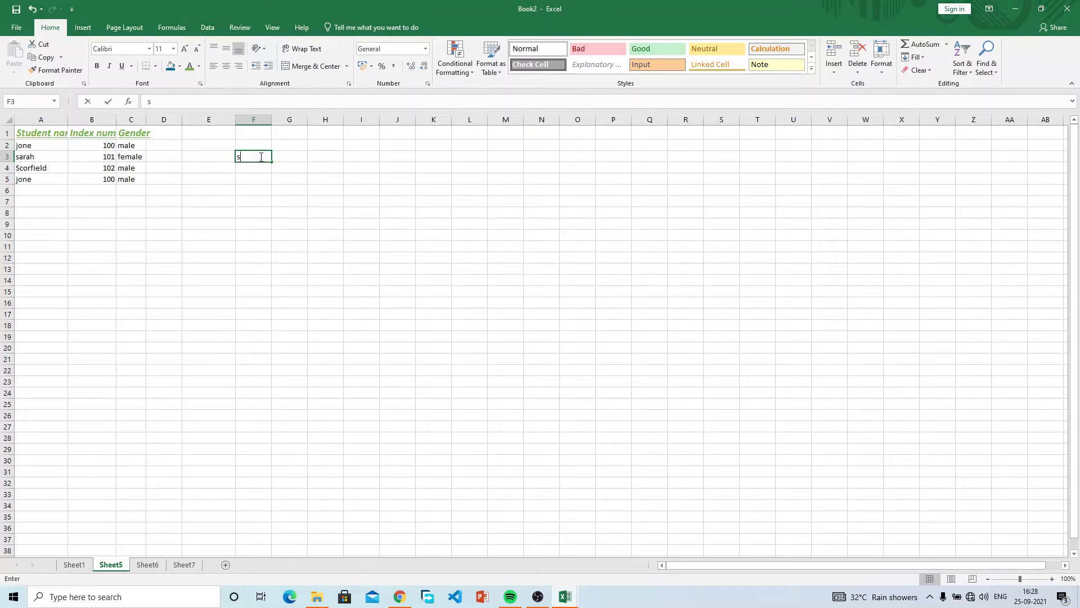
text(sal)
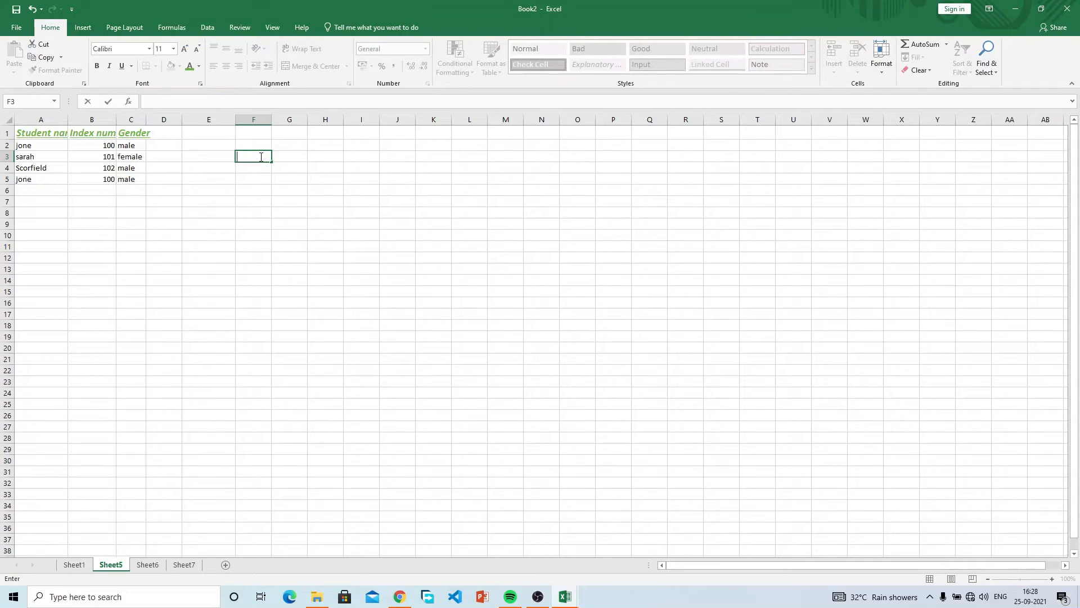
text(gaming)
key(Tab)
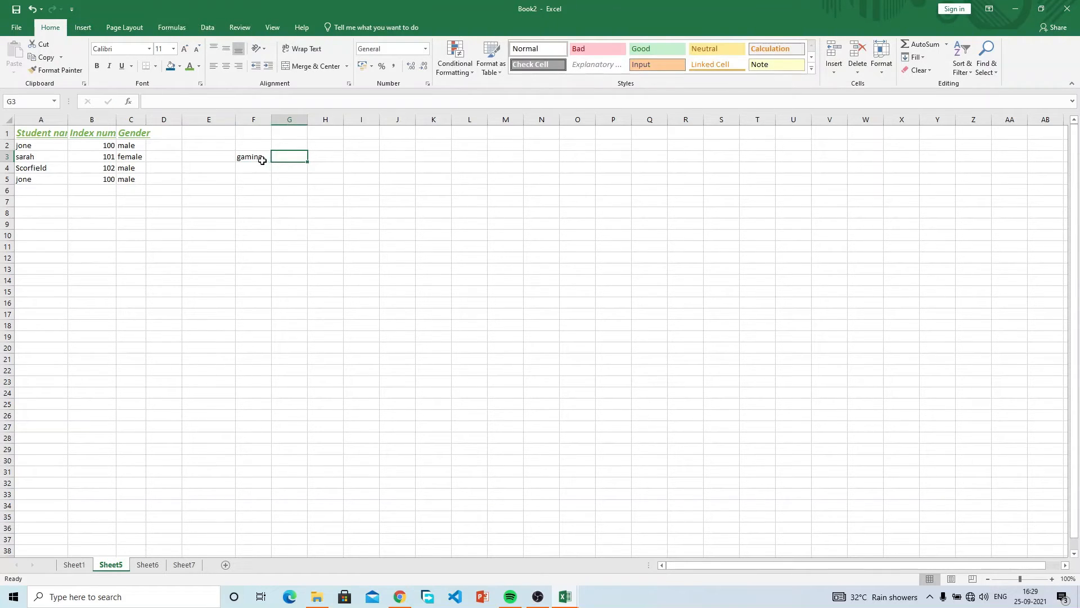
click(261, 158)
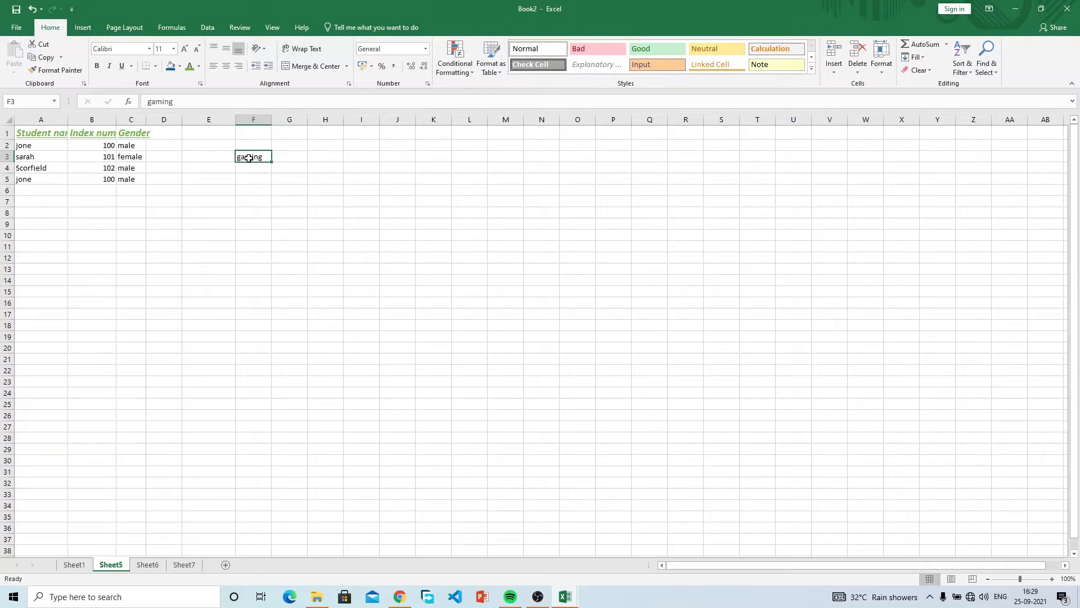
Enter the value 200 in cell G3.
click(285, 157)
text(200)
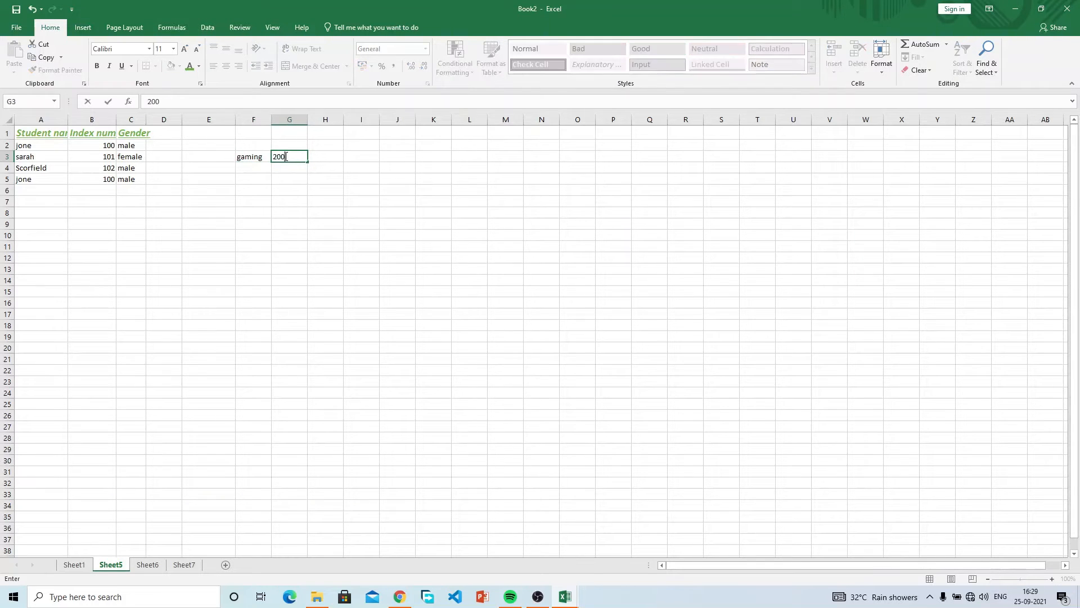
key(Return)
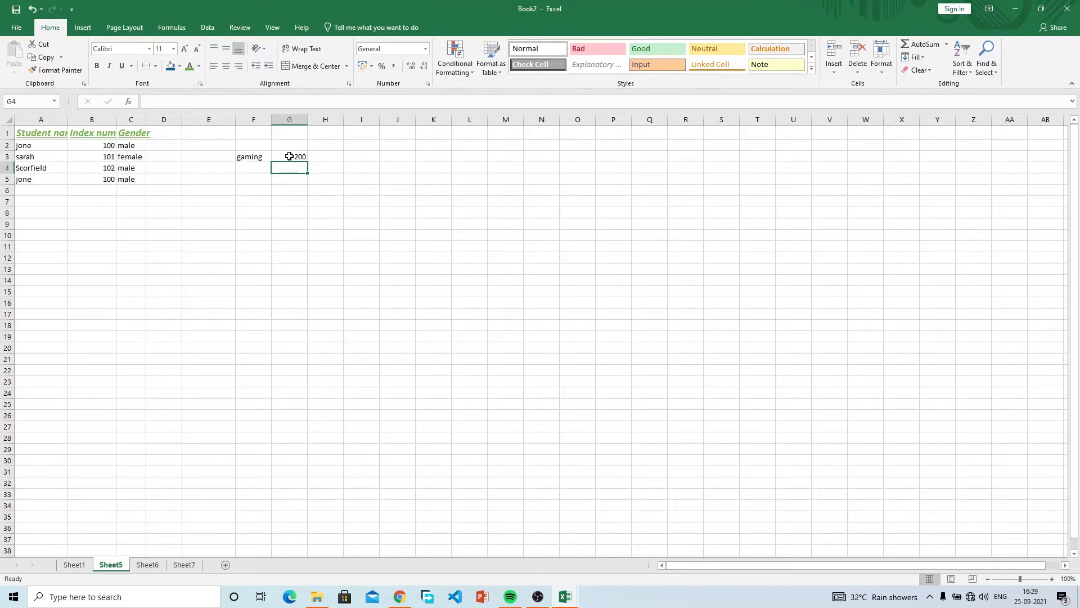
click(289, 156)
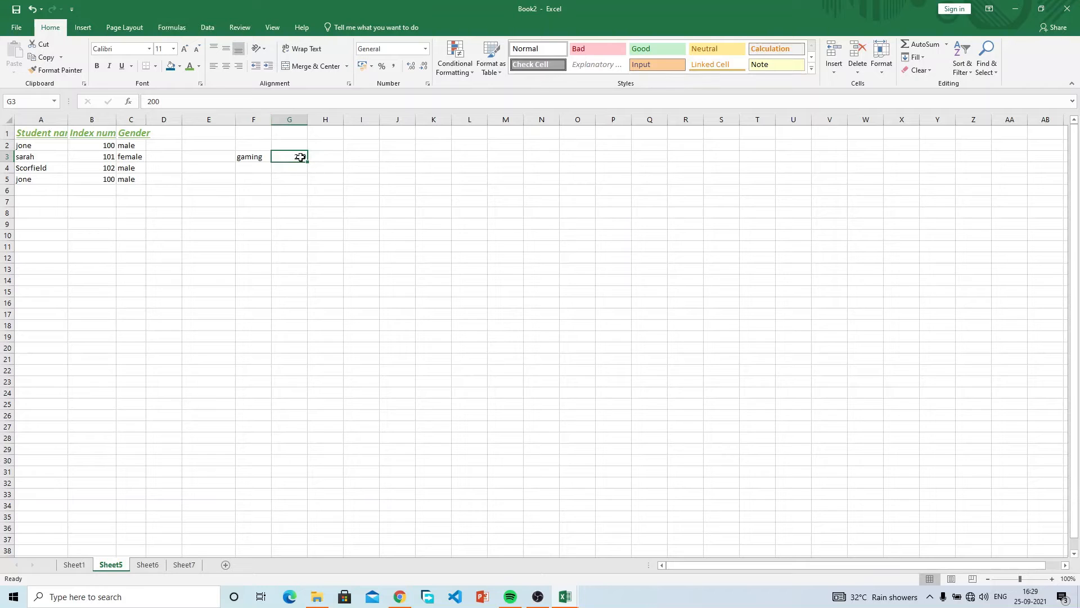
Make row 3 taller after trying left and right alignment on the 200.
click(227, 67)
click(213, 65)
click(242, 65)
mouse_move(12, 161)
mouse_down()
mouse_move(9, 181)
mouse_move(12, 164)
mouse_move(14, 175)
mouse_up()
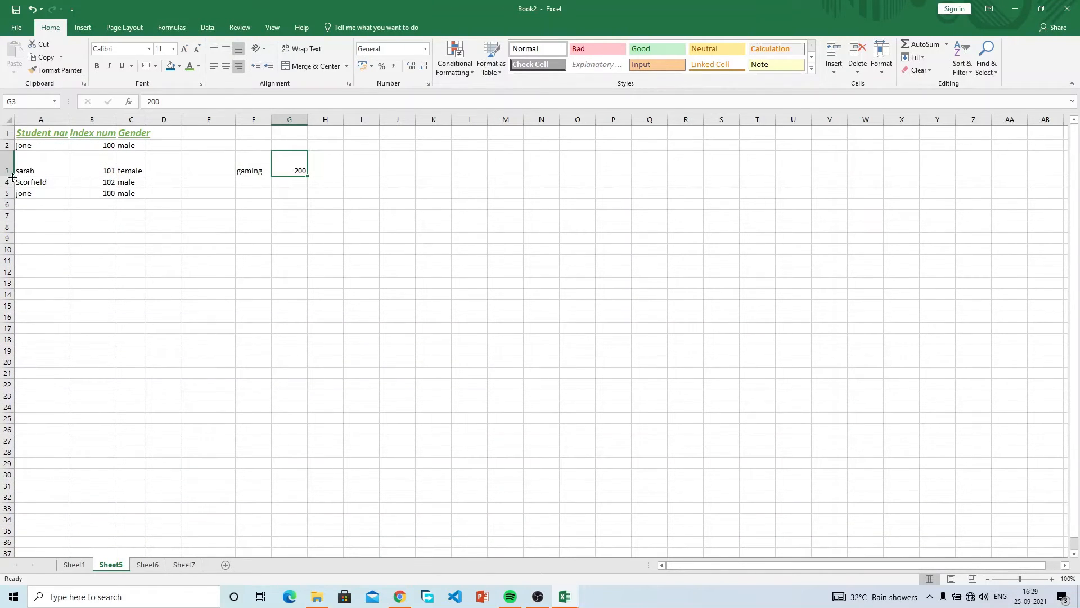
double_click(11, 176)
mouse_move(12, 162)
mouse_down()
mouse_move(12, 210)
mouse_move(12, 180)
mouse_up()
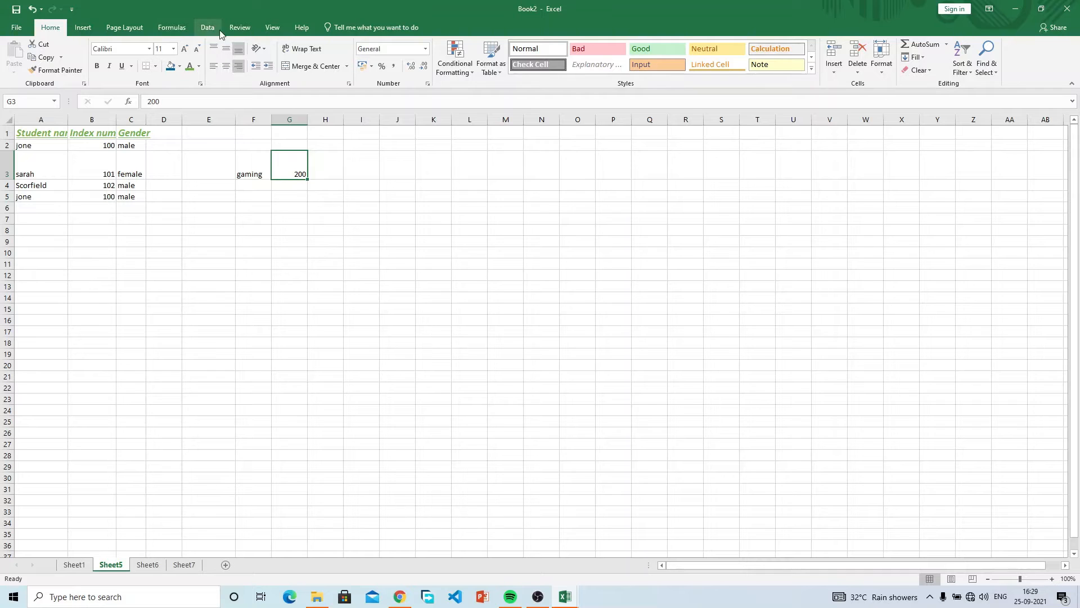
Middle-align the 200 vertically and centre it horizontally in G3.
click(225, 48)
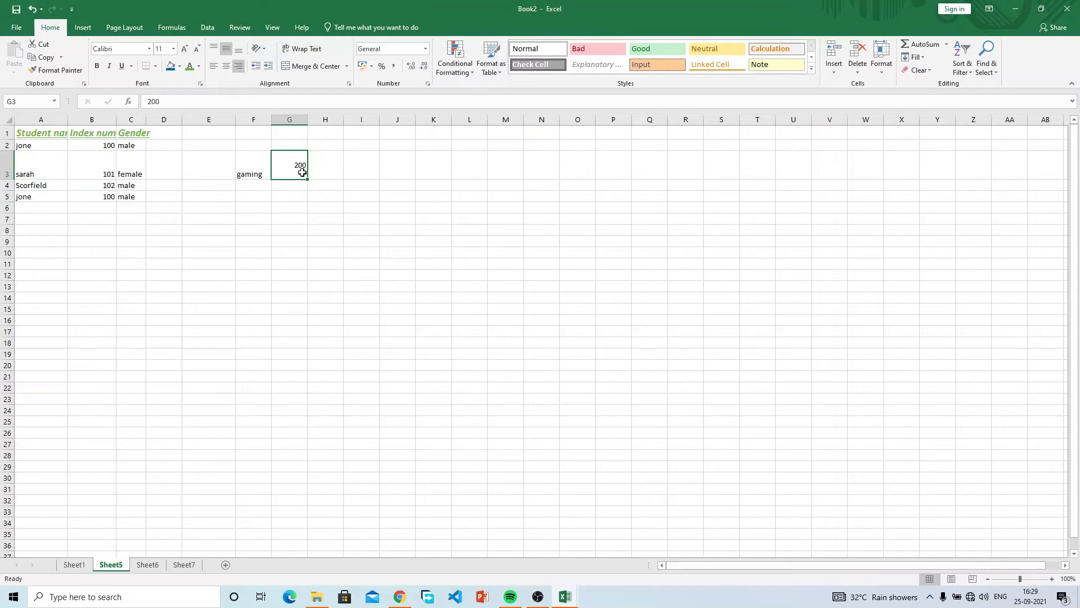
click(226, 50)
click(225, 45)
click(226, 65)
Try left, right, top, bottom and middle alignments on the 200, ending centred.
click(231, 67)
click(226, 66)
click(239, 66)
click(238, 50)
click(215, 50)
click(226, 49)
click(214, 50)
click(215, 66)
click(226, 66)
click(238, 68)
click(226, 67)
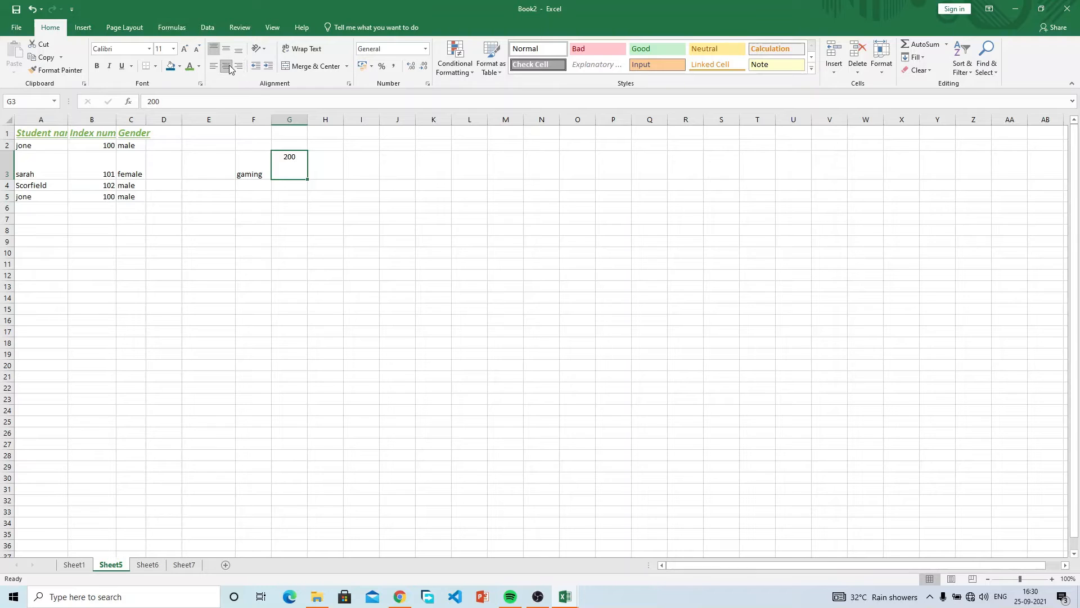
click(340, 206)
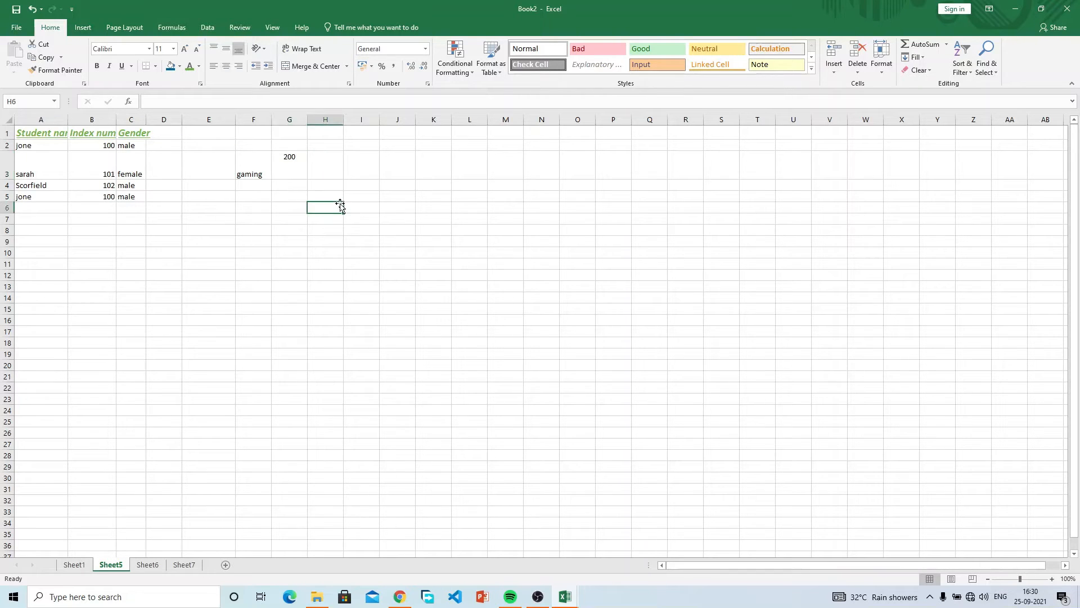
click(287, 157)
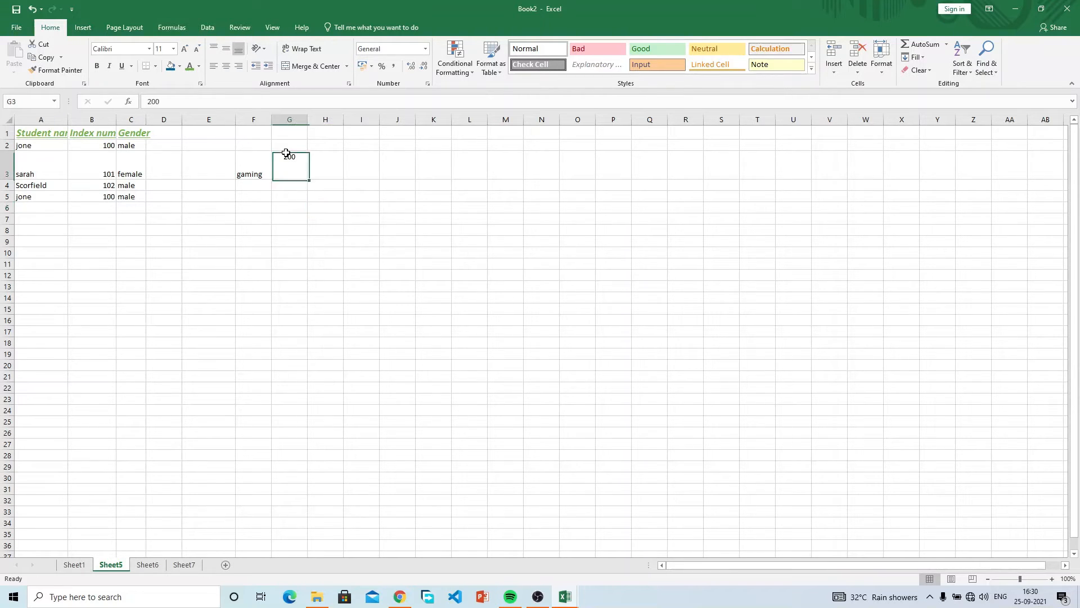
Rotate the 200 in G3 with Rotate Text Up after trying Vertical Text.
click(257, 50)
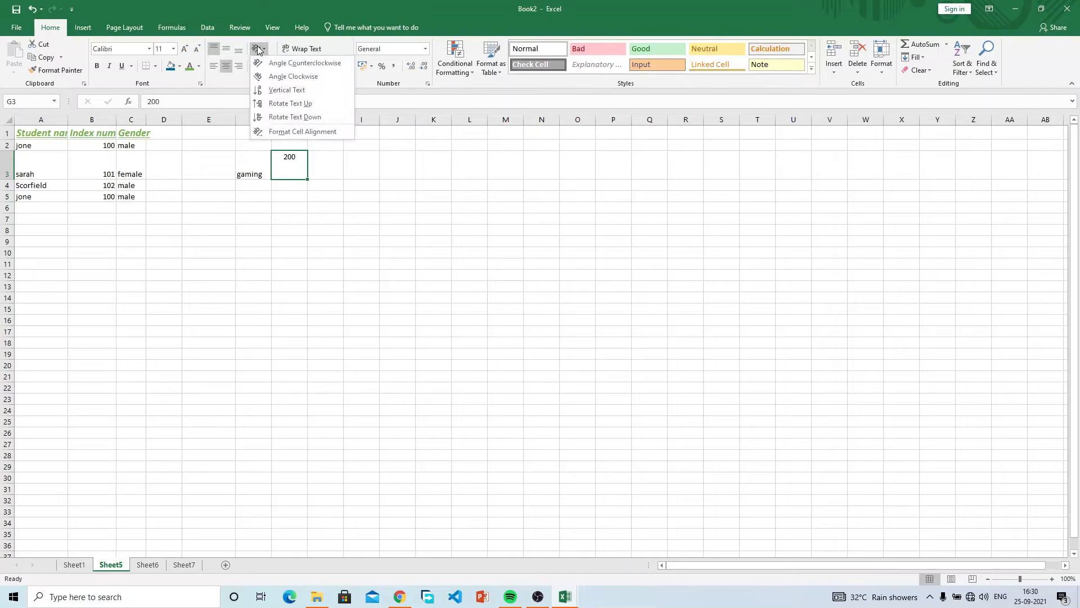
click(287, 90)
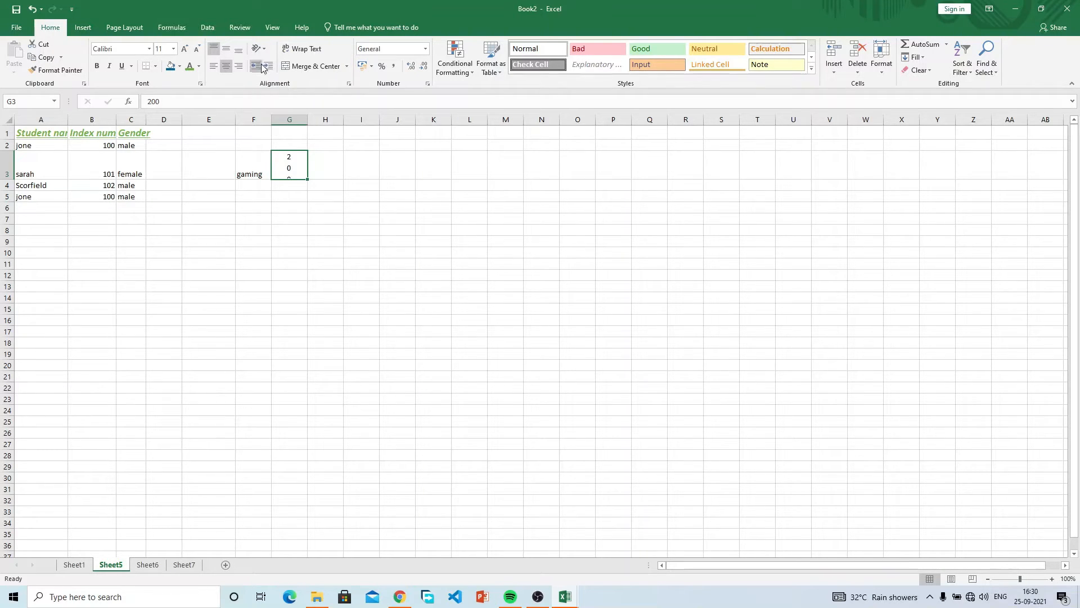
click(255, 49)
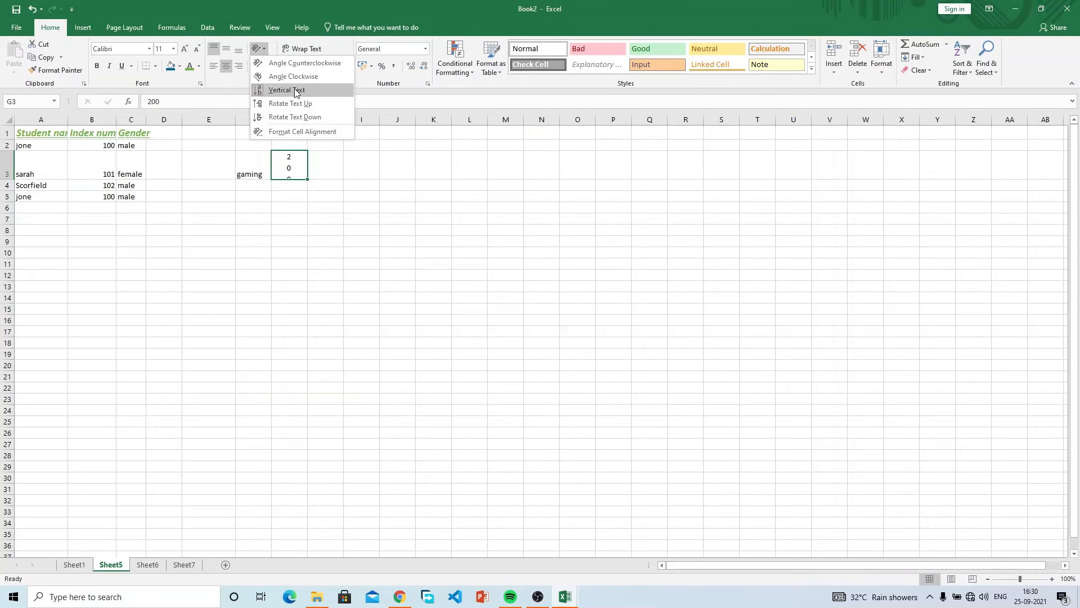
click(302, 105)
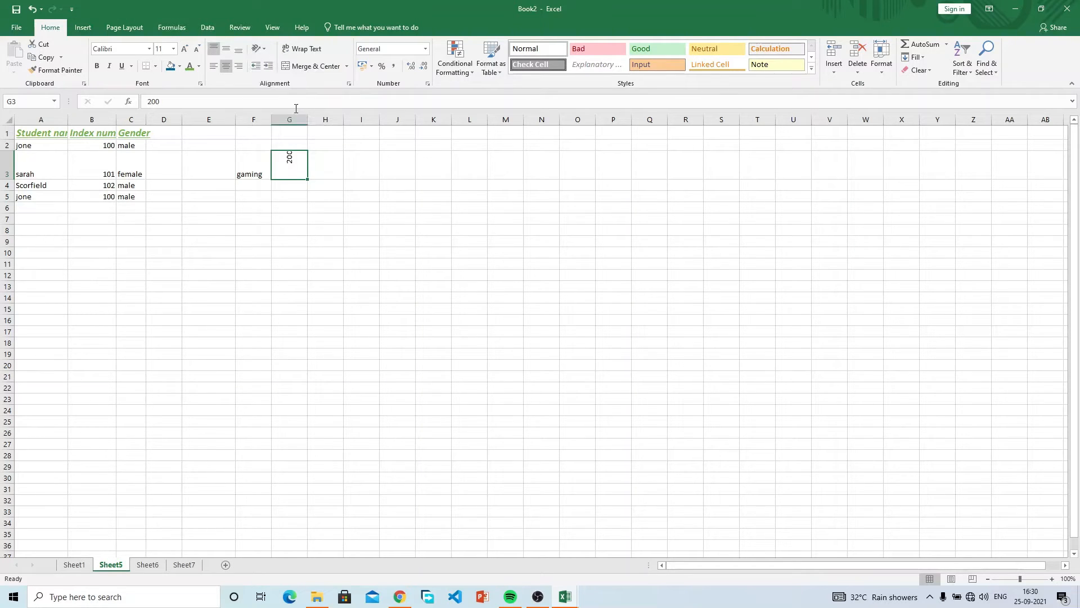
click(264, 51)
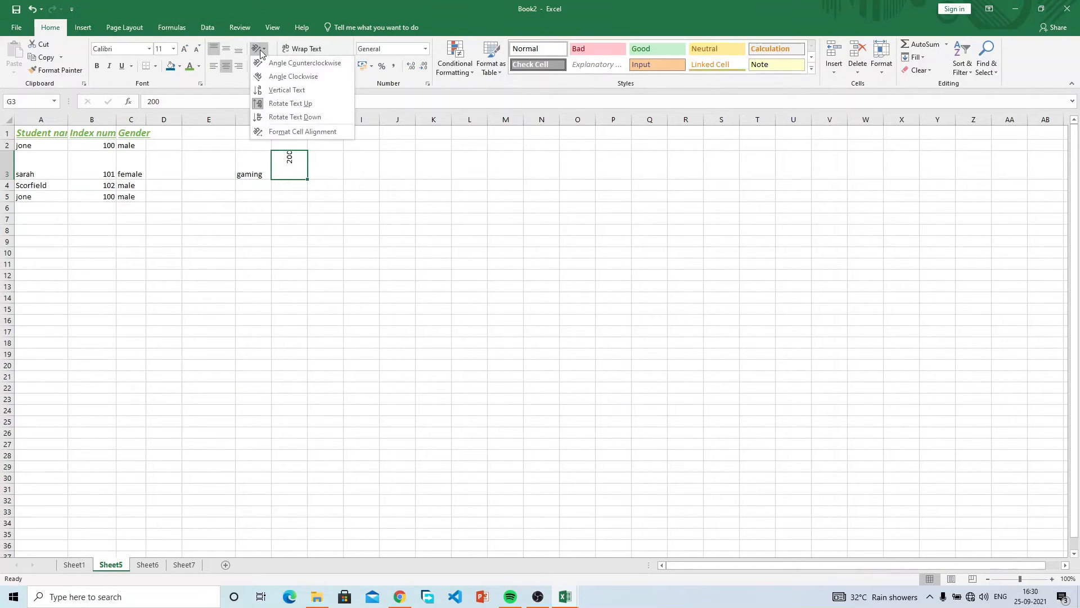
click(328, 169)
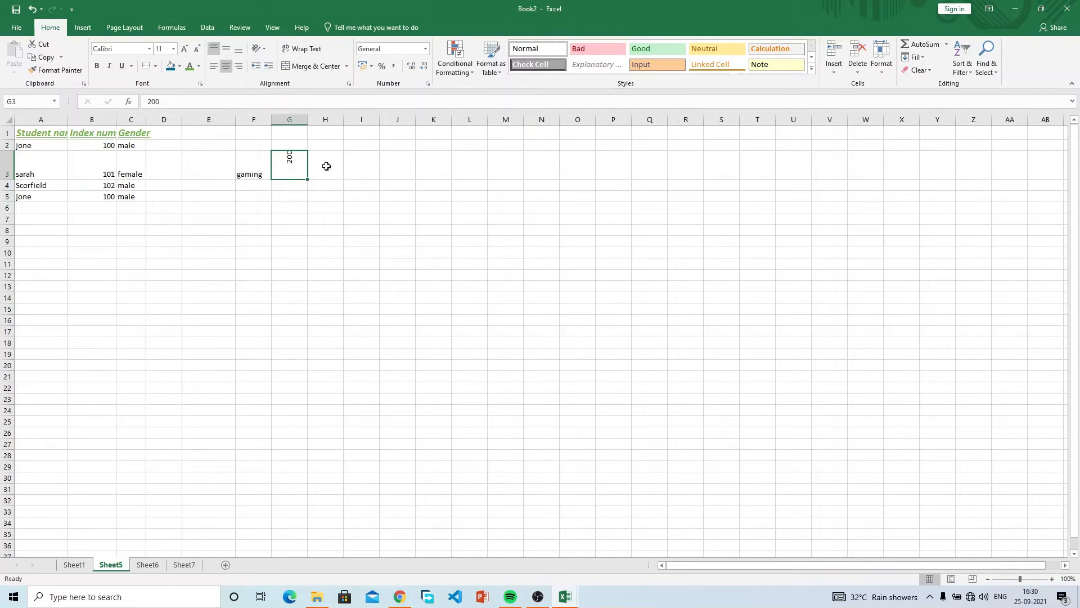
click(260, 49)
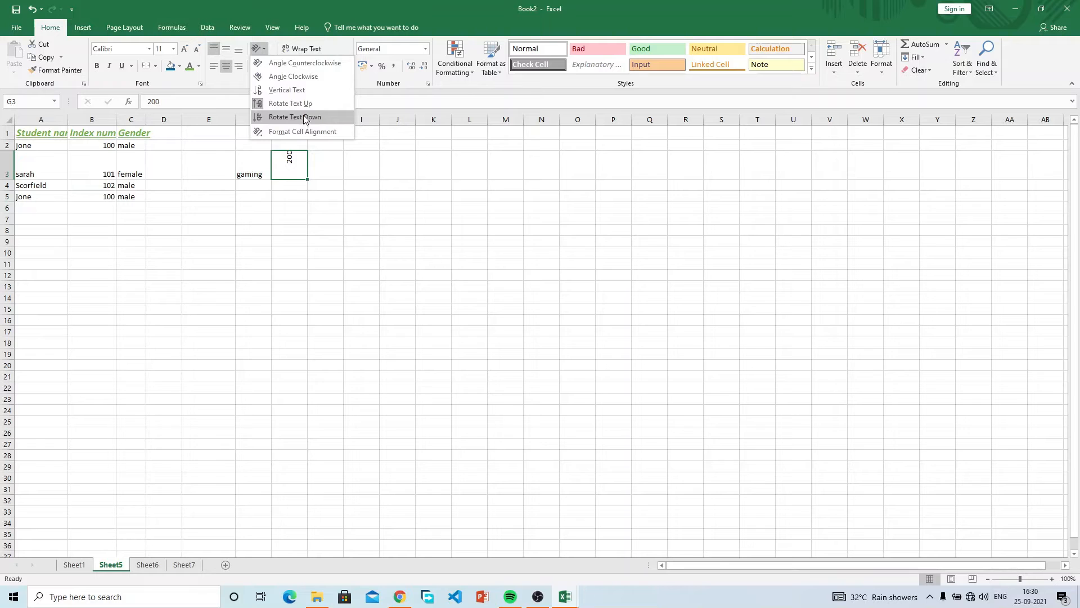
click(337, 204)
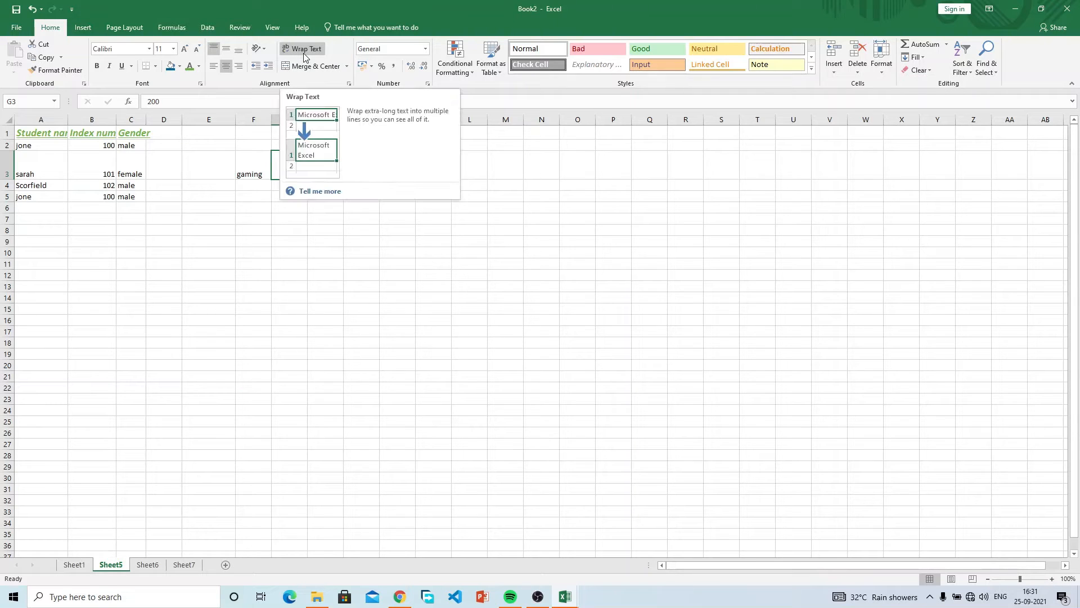
click(120, 206)
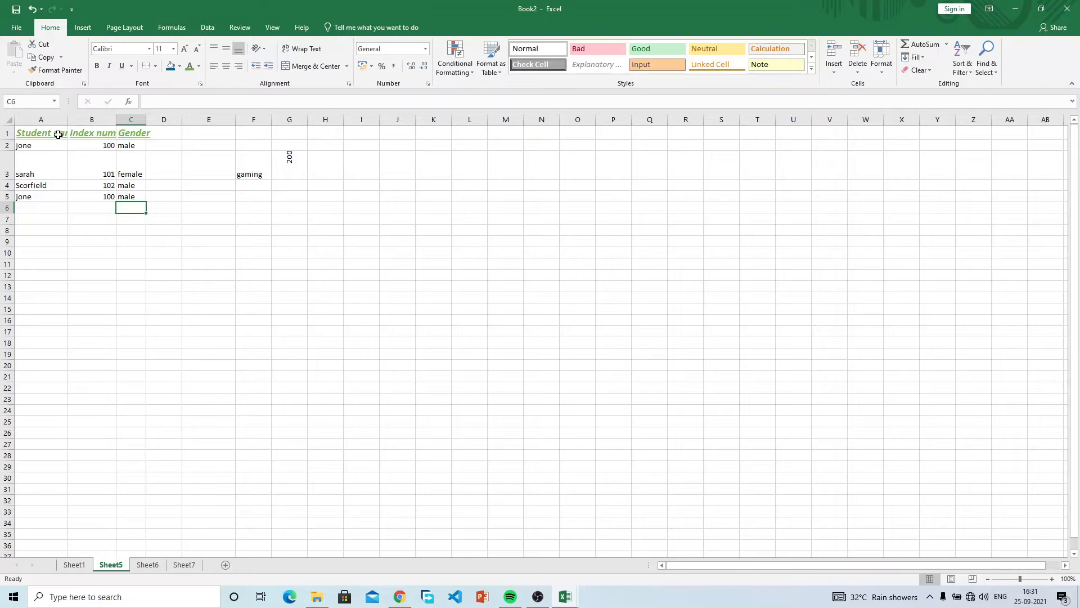
click(58, 135)
double_click(68, 120)
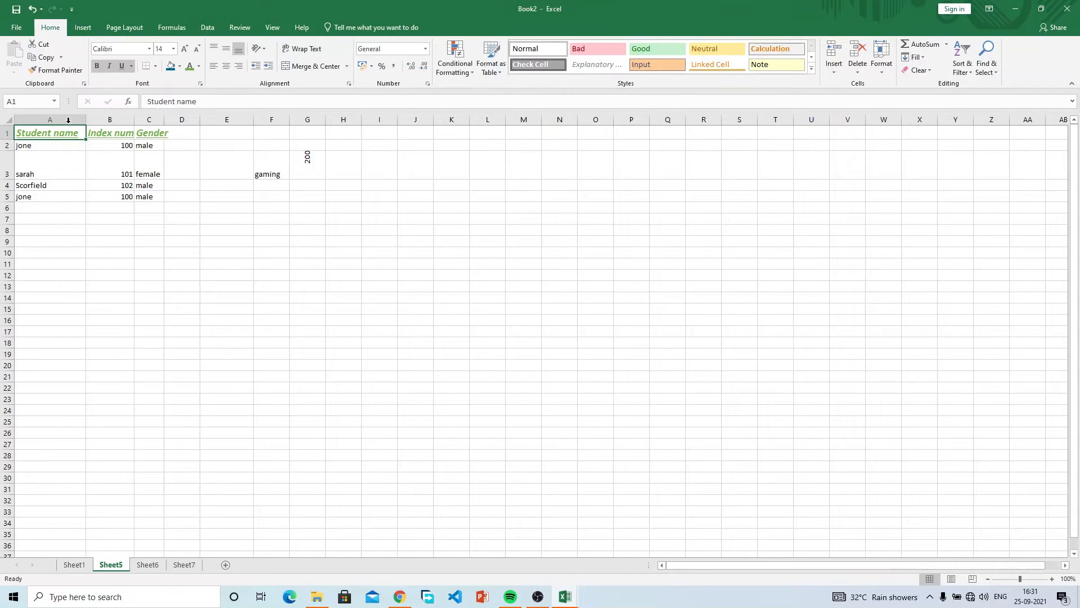
mouse_move(85, 121)
mouse_down()
mouse_move(58, 120)
mouse_move(104, 120)
mouse_move(66, 123)
mouse_up()
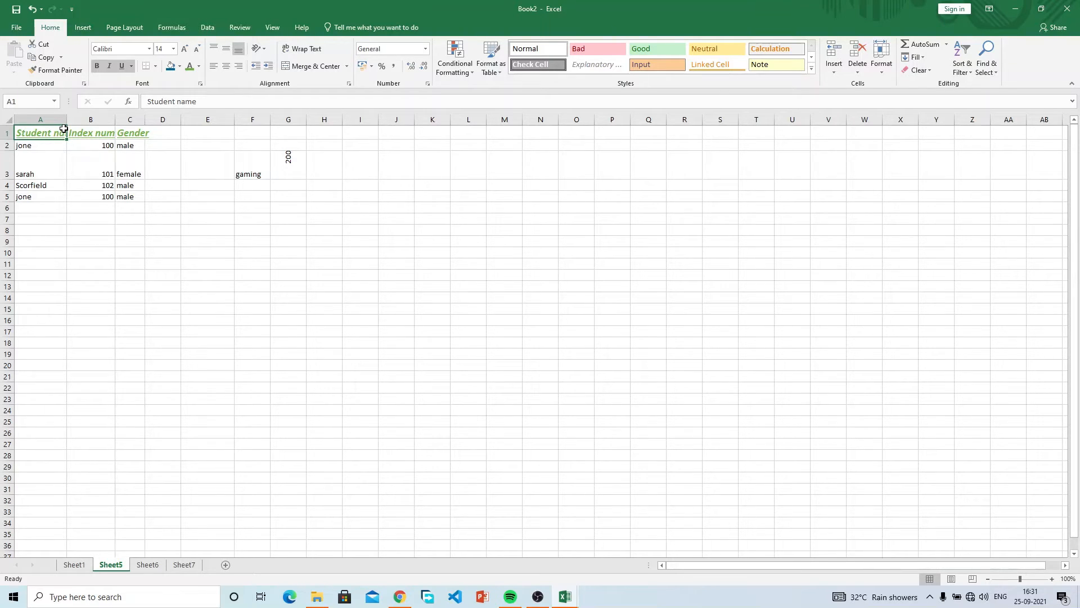
drag(9, 140, 9, 154)
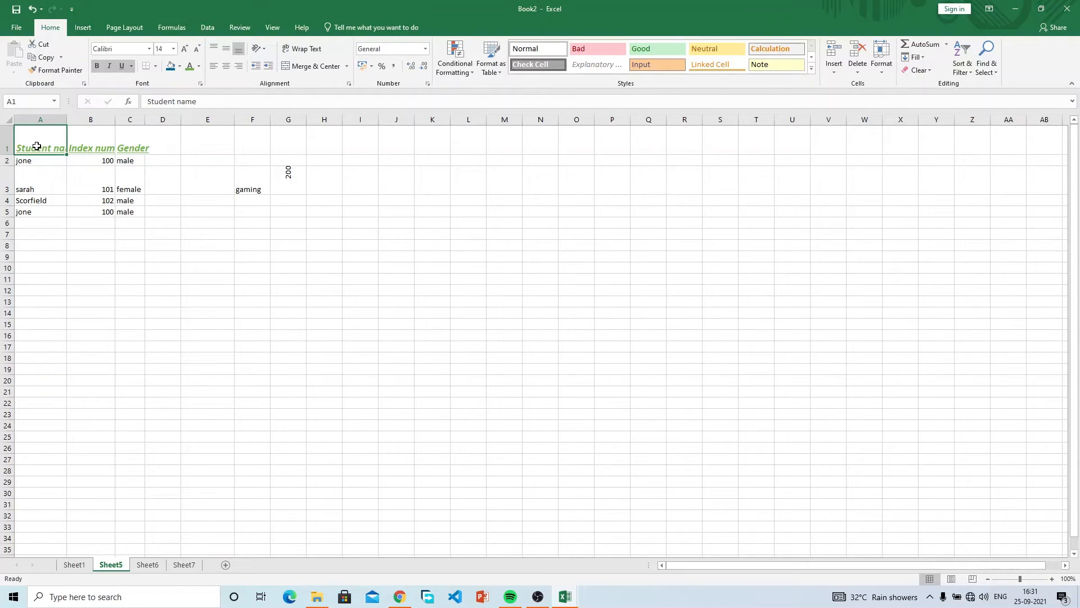
double_click(9, 154)
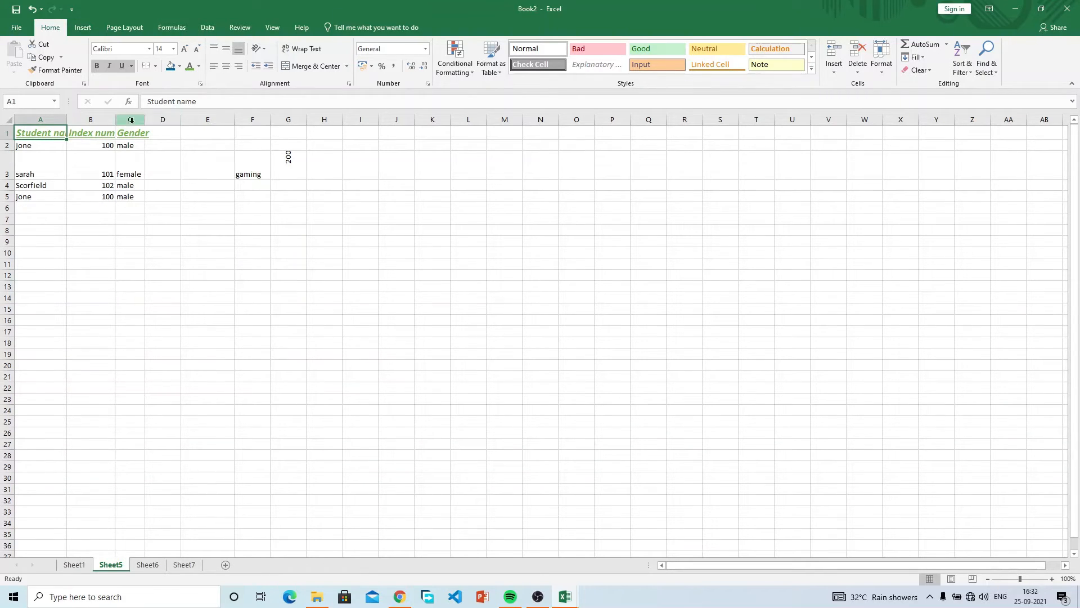
Apply Wrap Text to A1 'Student name' and B1 'Index numer' so each spans two lines.
click(108, 136)
click(35, 135)
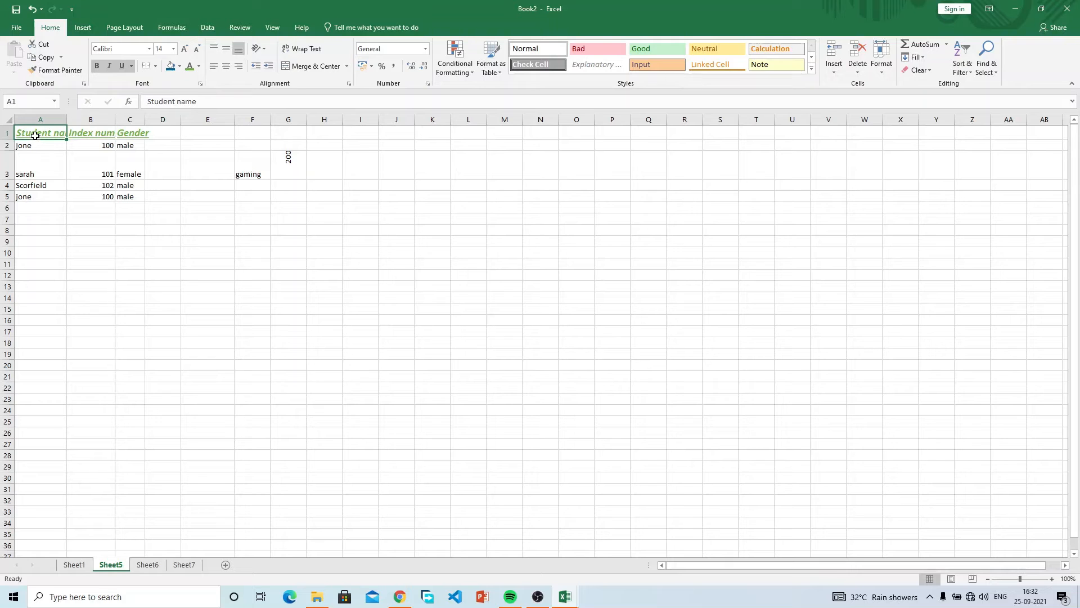
click(304, 49)
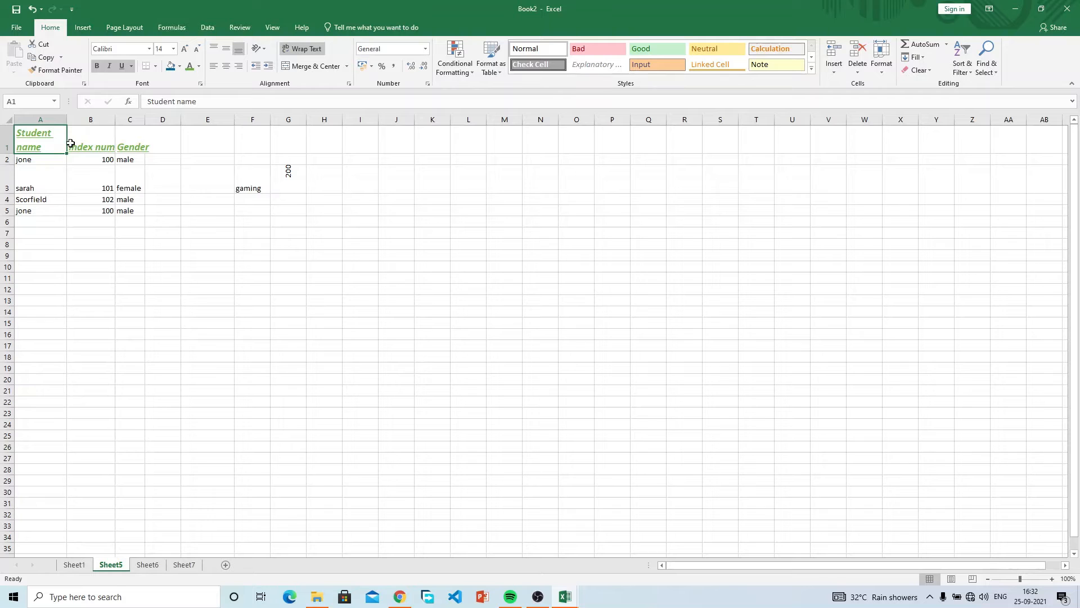
click(85, 140)
click(305, 49)
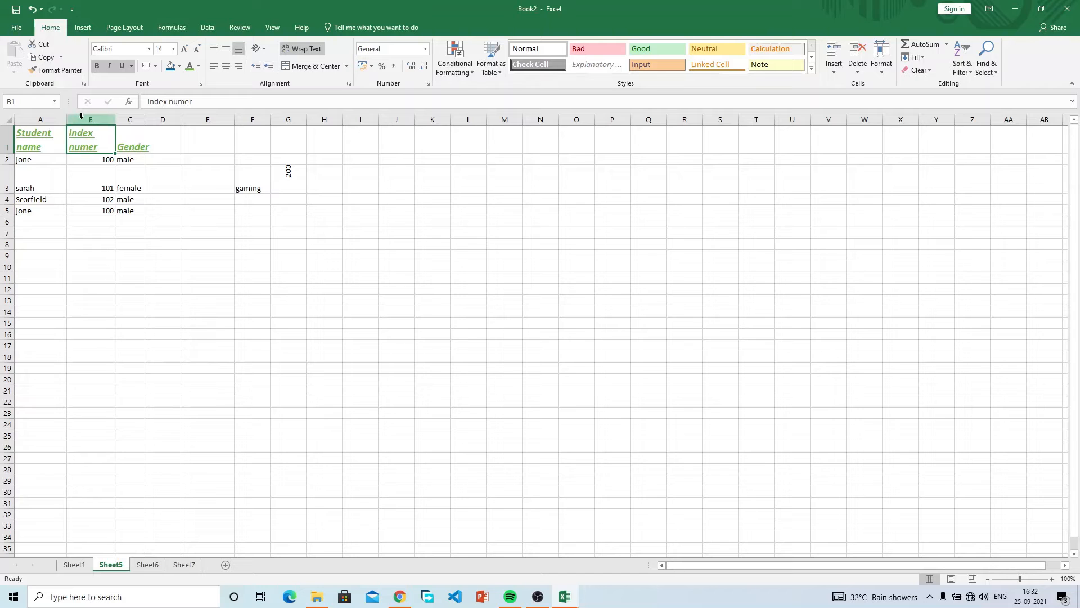
Select the Index numer header in B1 and toggle its wrapping off and back on.
drag(31, 138, 138, 144)
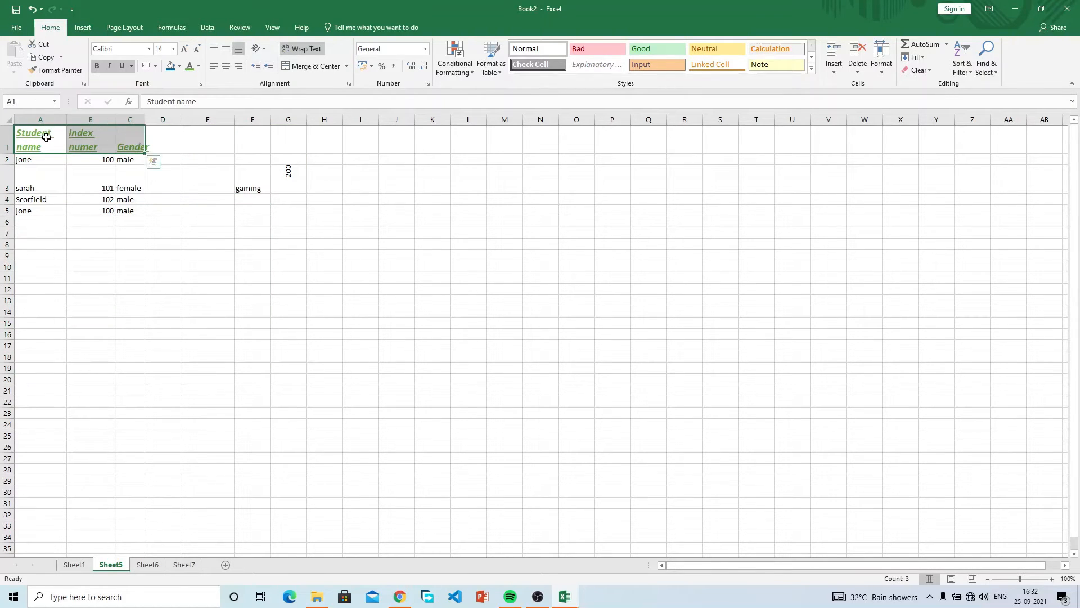
click(99, 176)
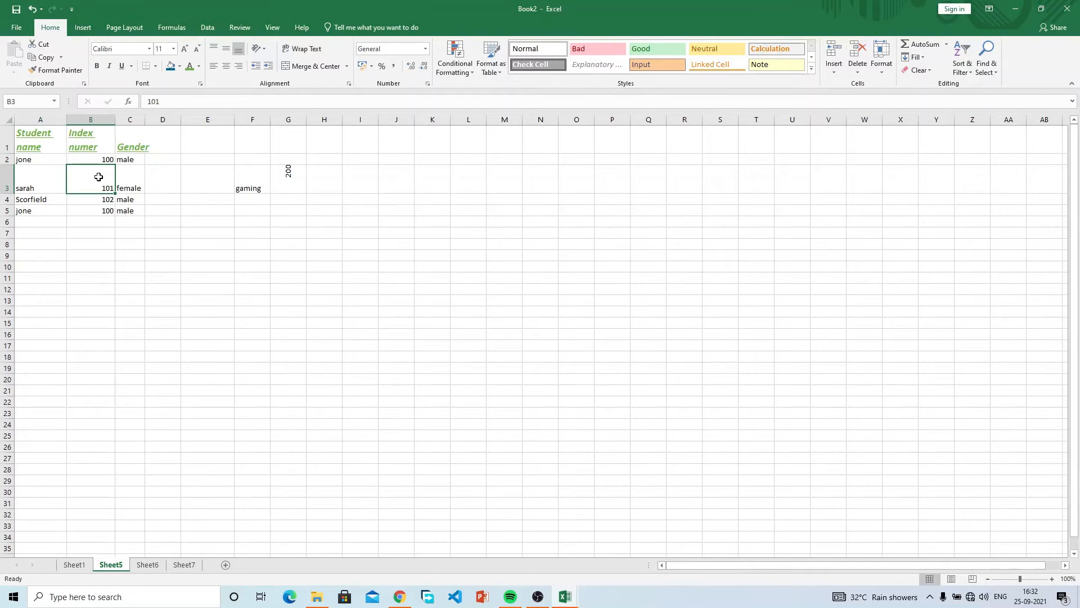
drag(99, 177, 94, 215)
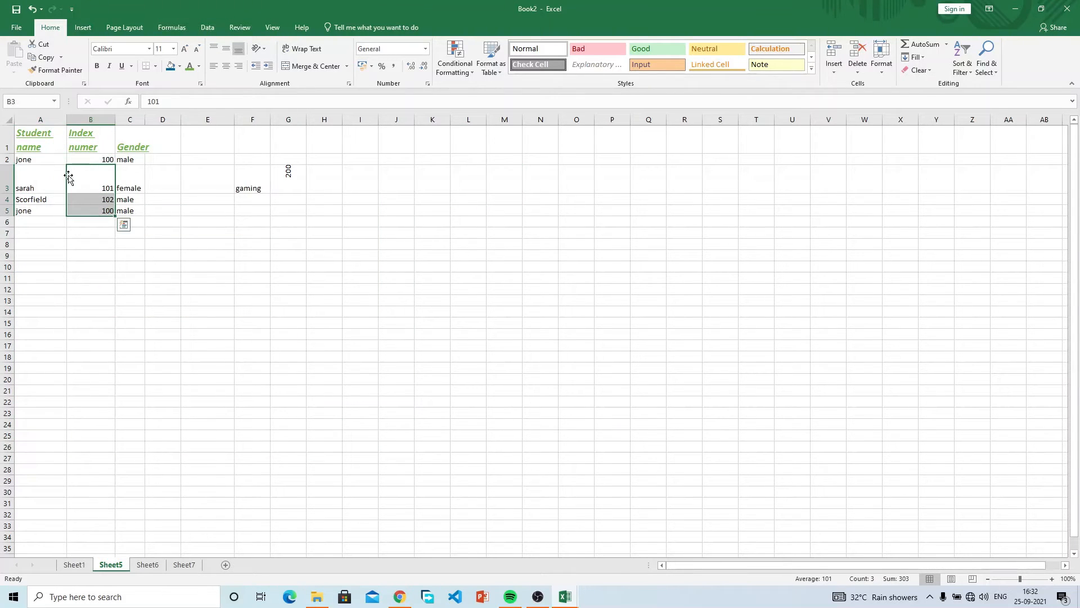
click(50, 185)
drag(39, 129, 57, 1)
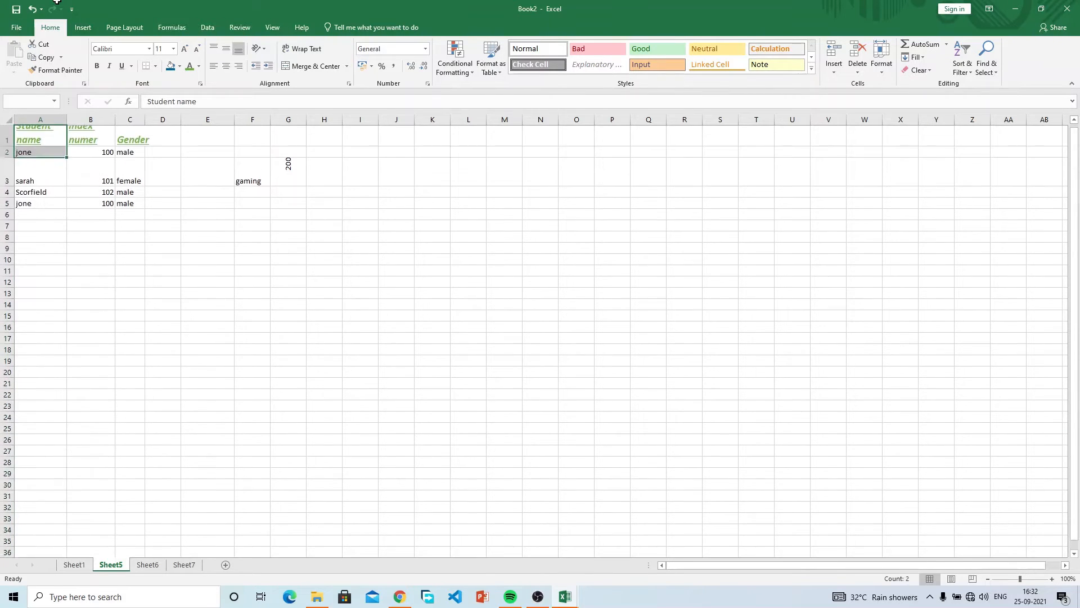
drag(44, 135, 35, 263)
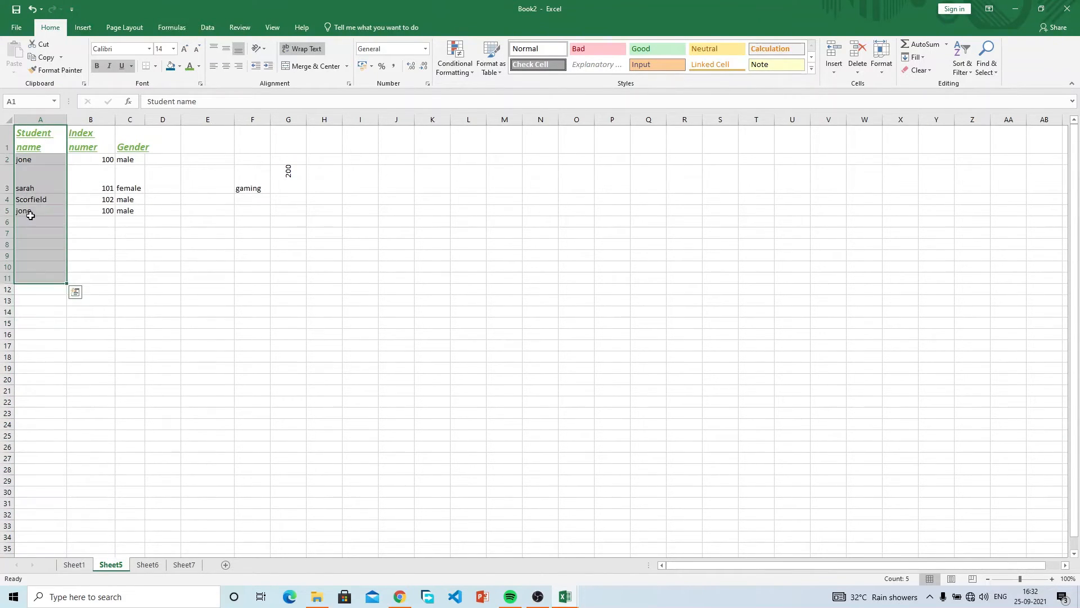
drag(35, 147, 248, 158)
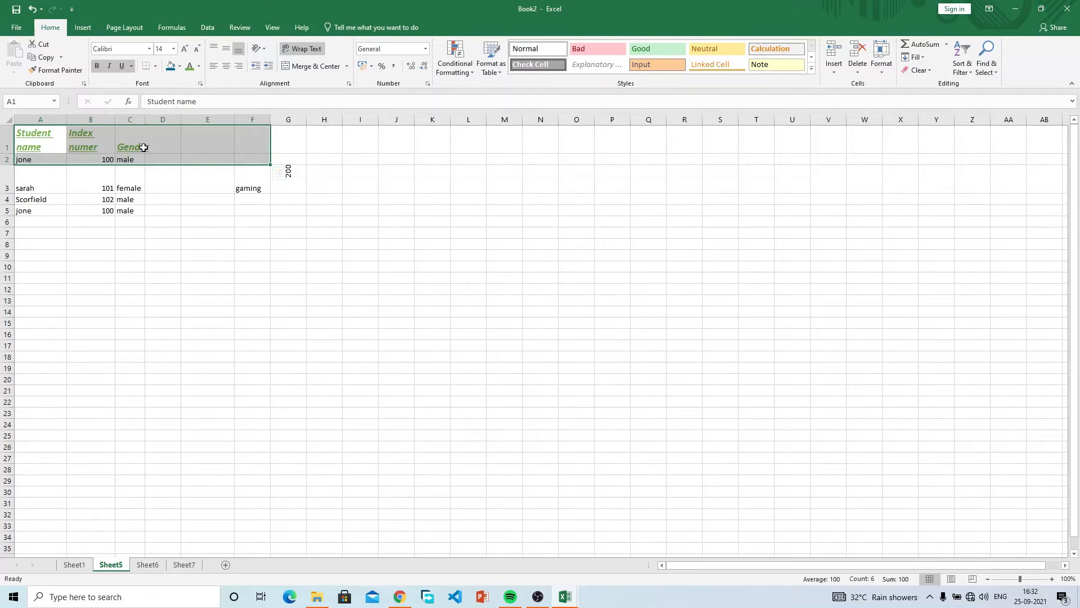
click(144, 148)
click(95, 139)
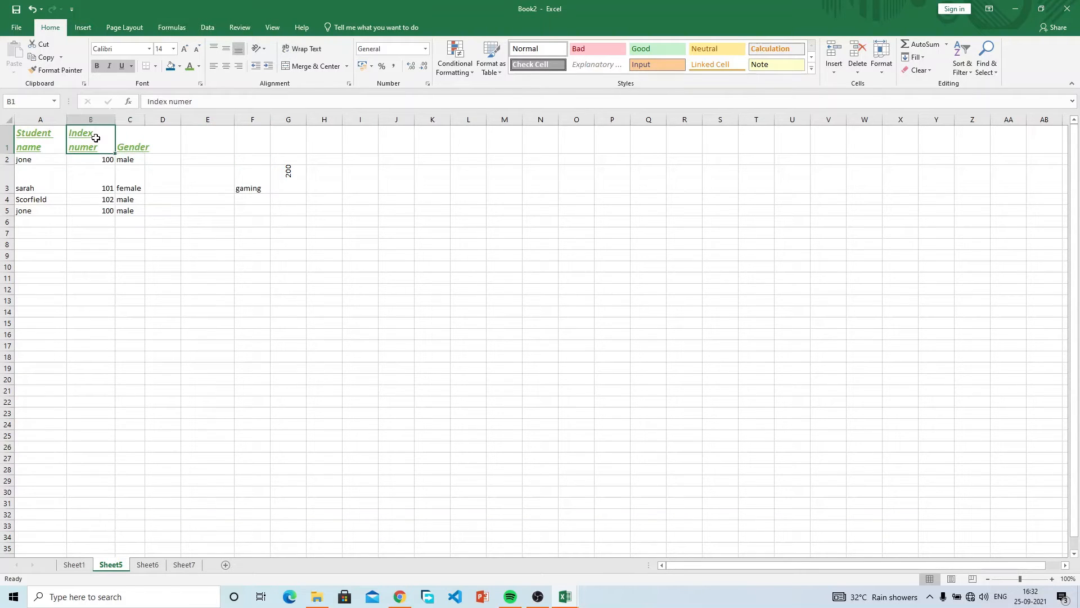
click(294, 52)
click(307, 51)
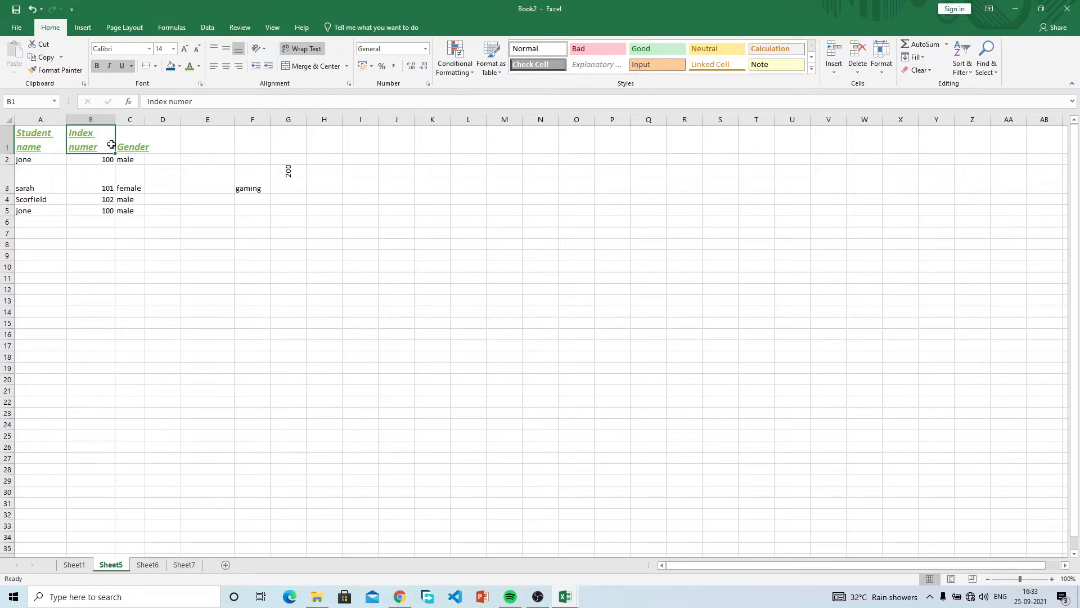
Unwrap Index numer, toggle its bold off and on, then wrap it again.
click(300, 50)
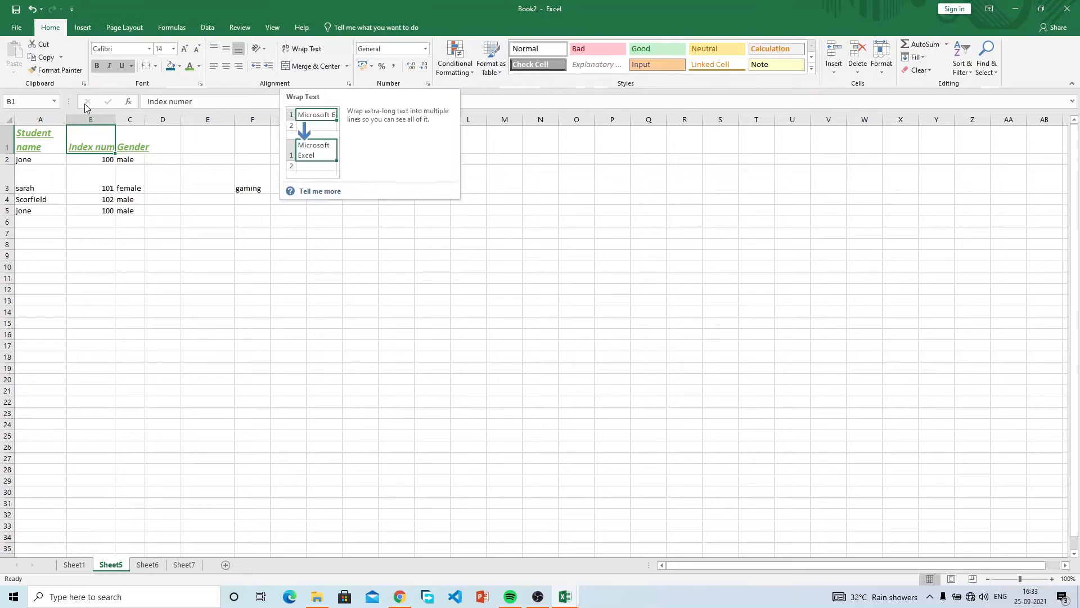
click(97, 67)
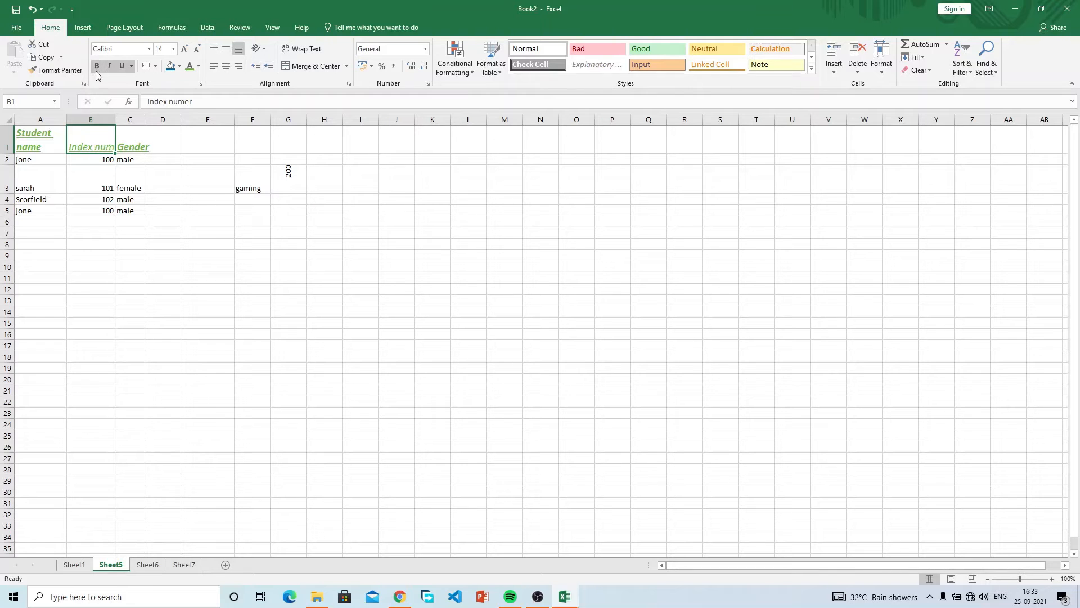
click(96, 65)
click(305, 49)
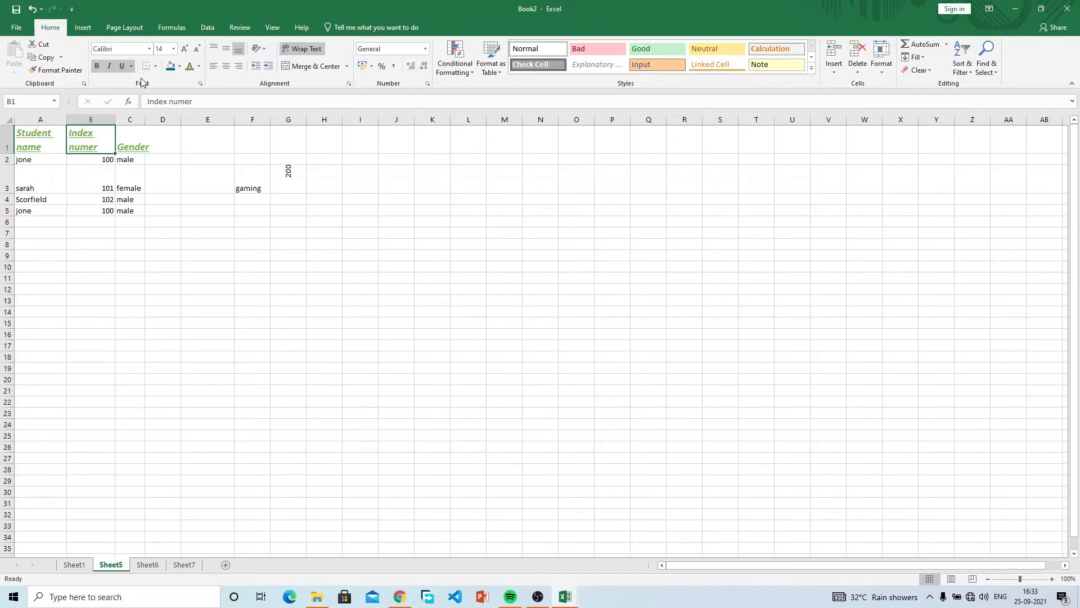
Unwrap the Index numer and Student name headers to one line.
click(298, 50)
click(34, 142)
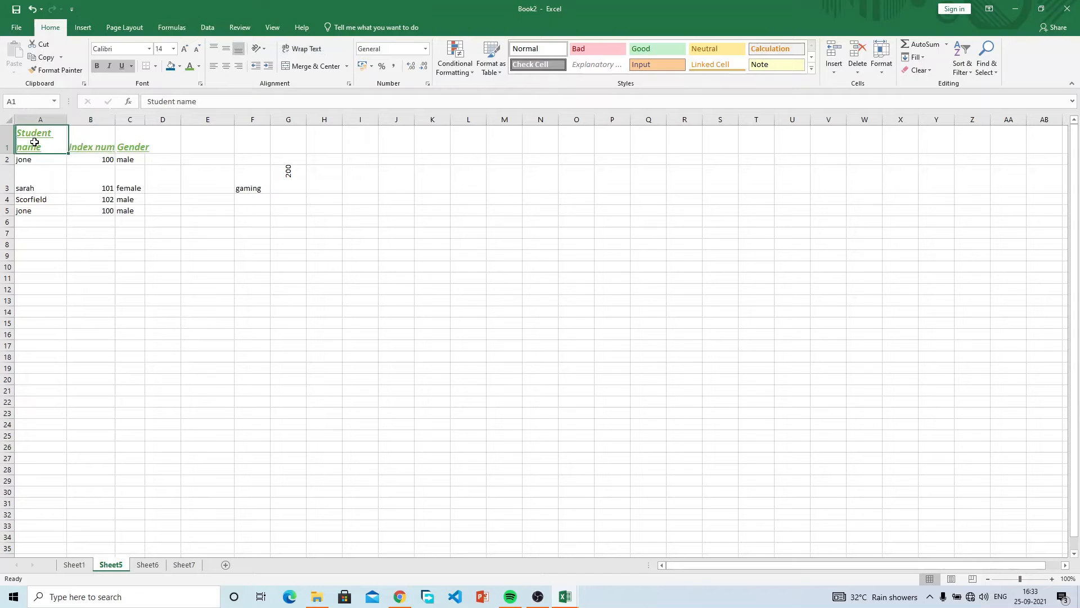
click(306, 52)
drag(150, 229, 149, 223)
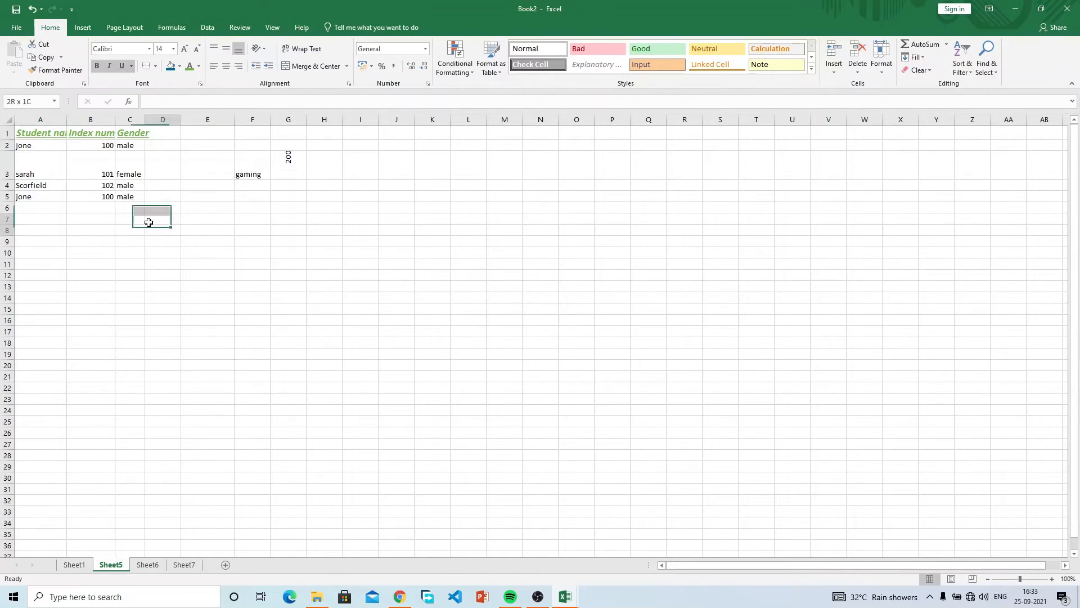
Re-wrap the Student name, Index numer and Gender headers.
click(59, 135)
click(324, 48)
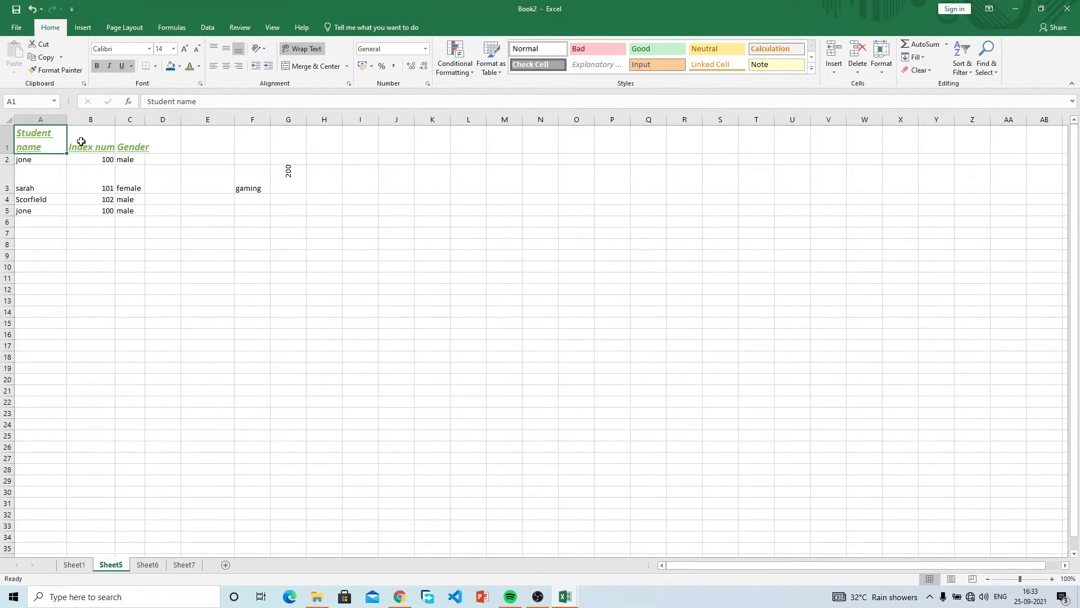
click(102, 144)
click(306, 51)
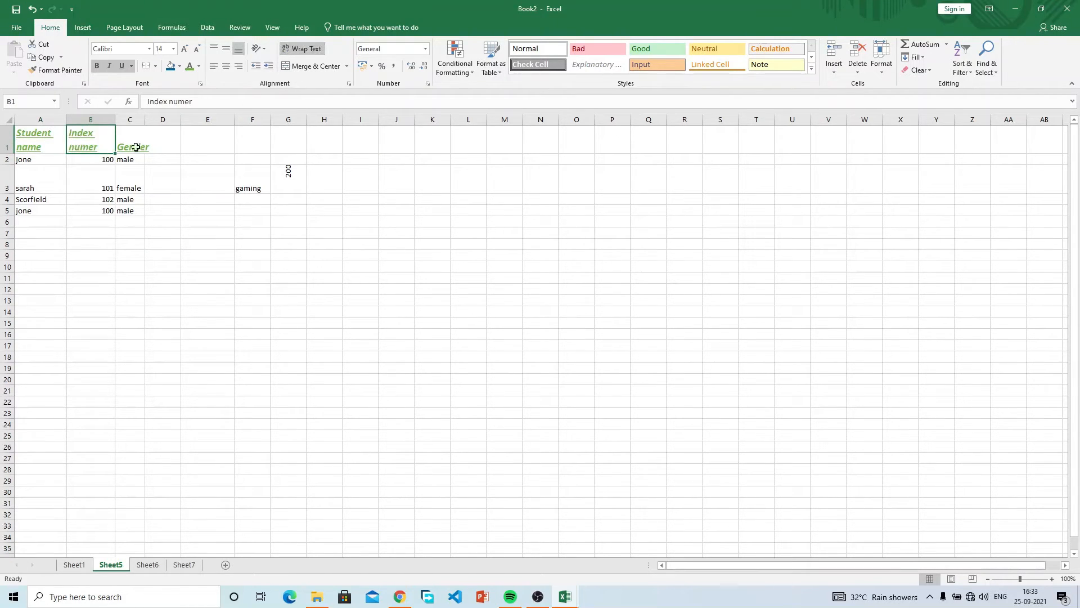
click(148, 142)
click(309, 48)
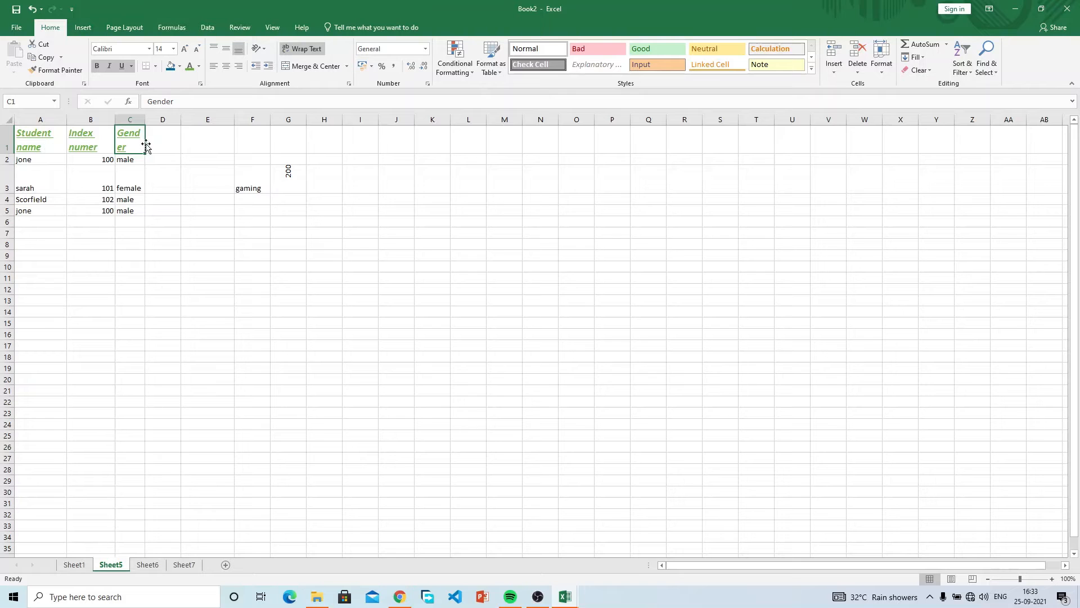
Turn off Wrap Text for Student name, Index numer and Gender, one header at a time.
drag(159, 138, 611, 135)
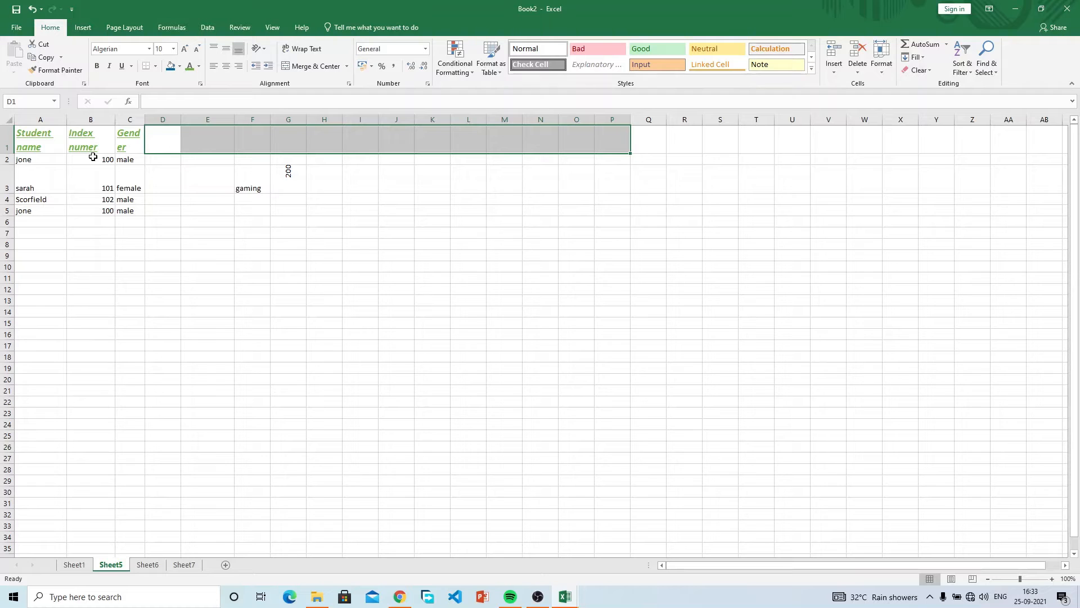
click(51, 132)
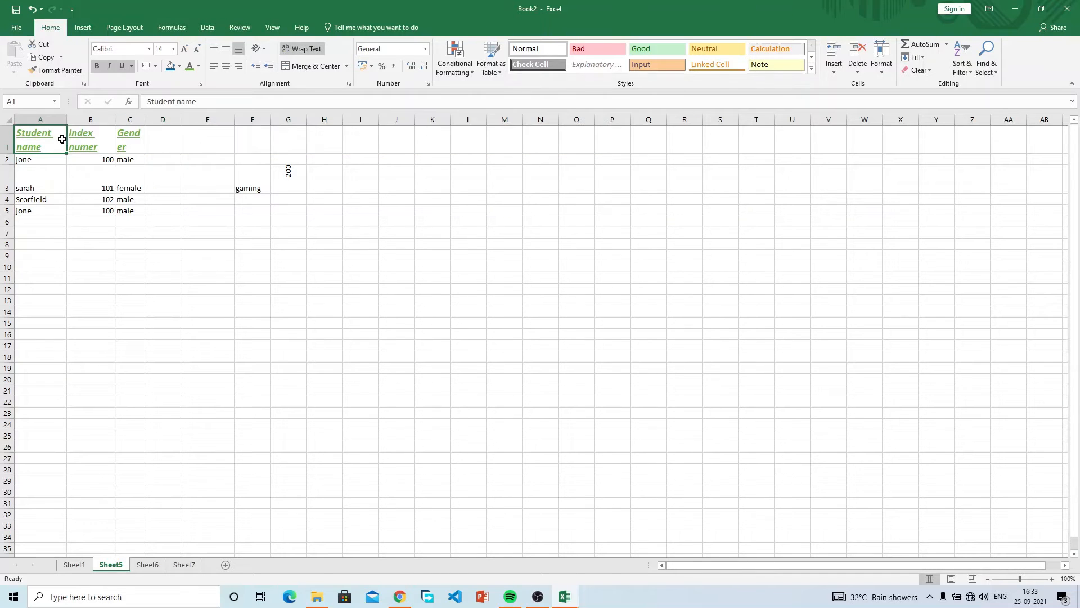
drag(143, 141, 41, 135)
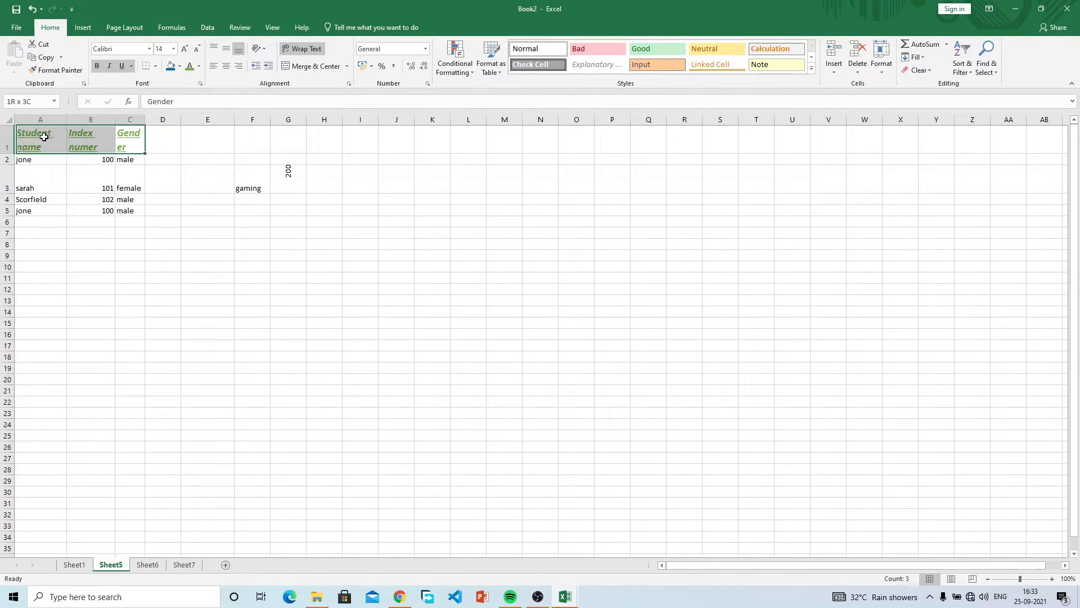
click(83, 145)
click(52, 143)
click(308, 50)
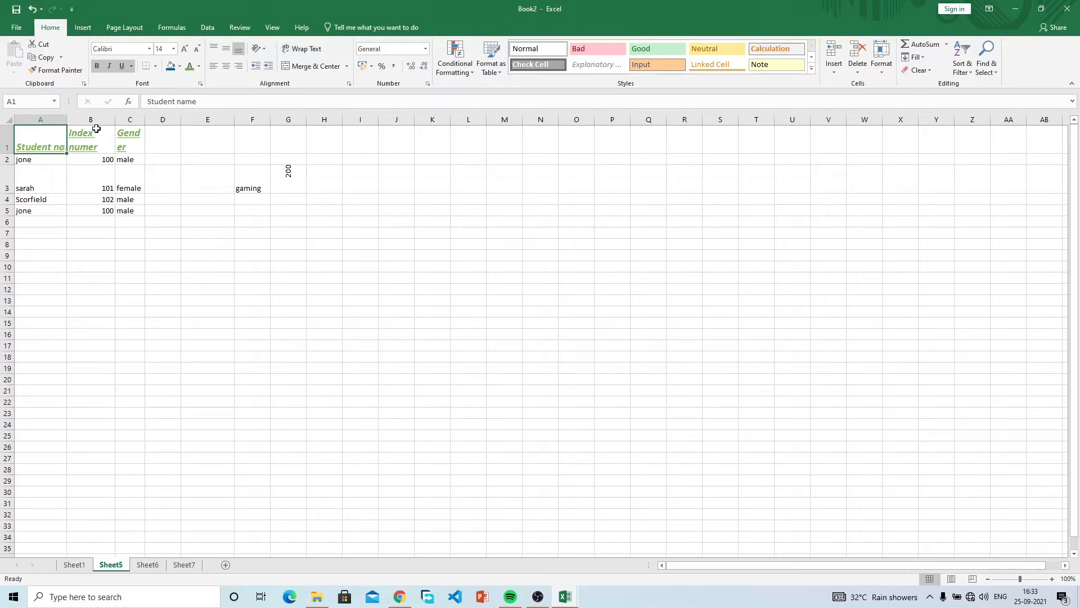
click(93, 126)
click(314, 50)
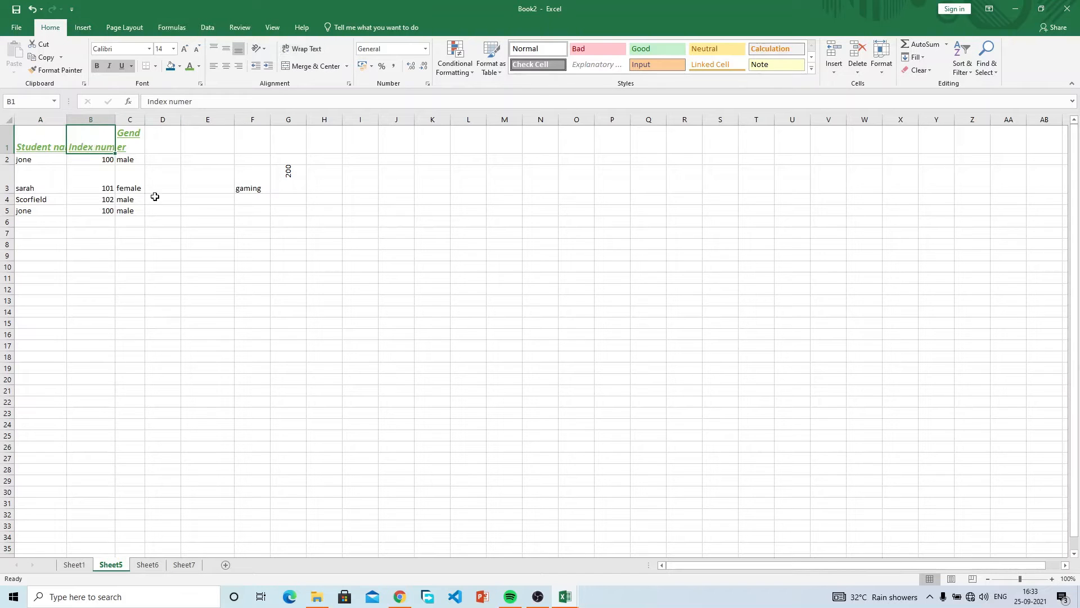
click(135, 147)
click(292, 49)
click(104, 186)
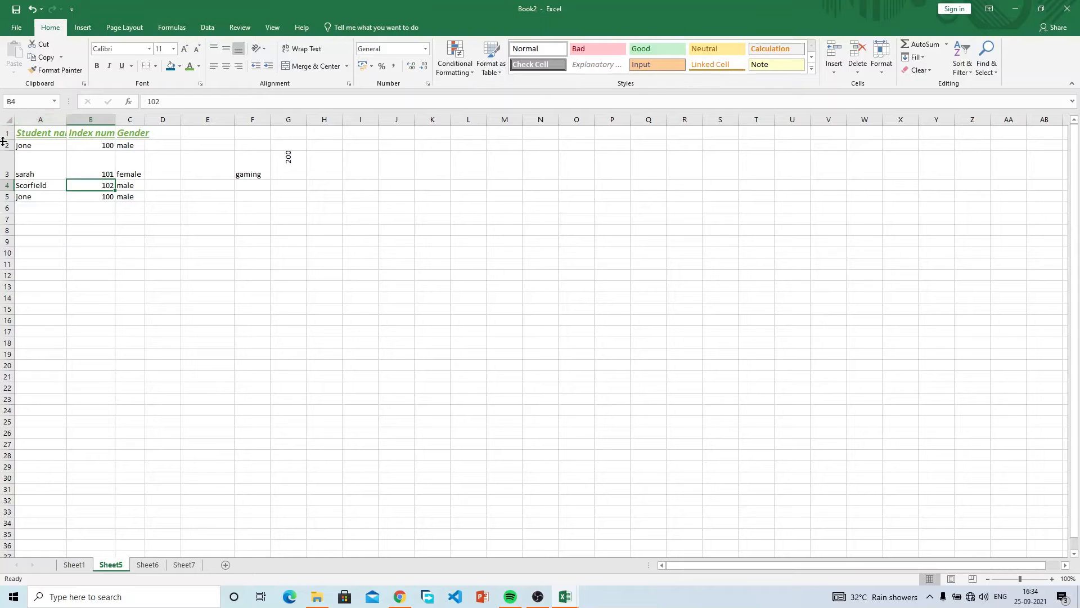
Select all of row 1 and apply Wrap Text to Student name, Index numer and Gender together.
drag(34, 133, 129, 127)
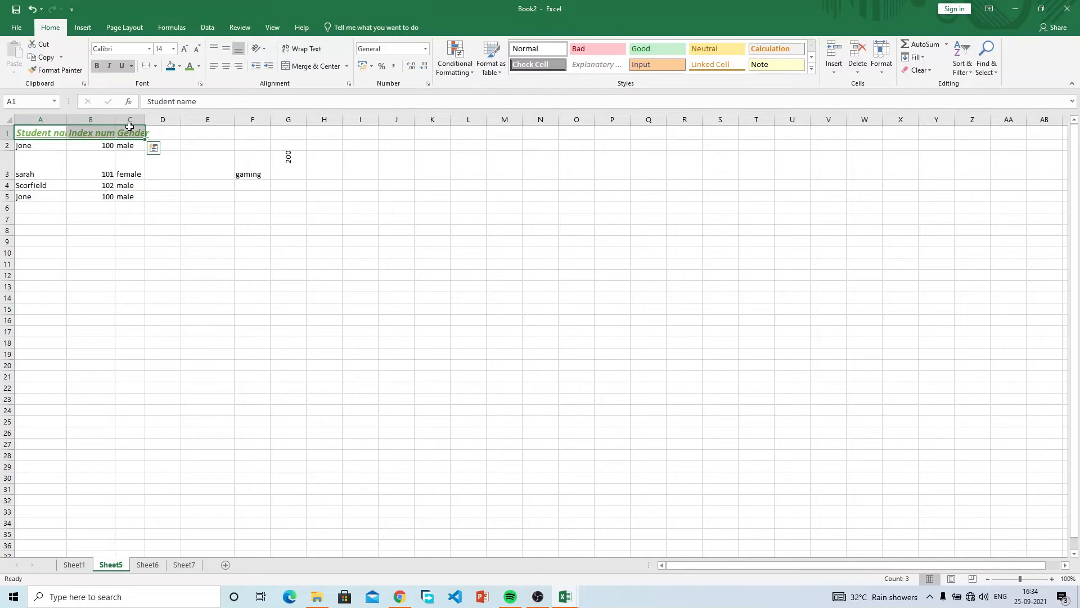
click(42, 145)
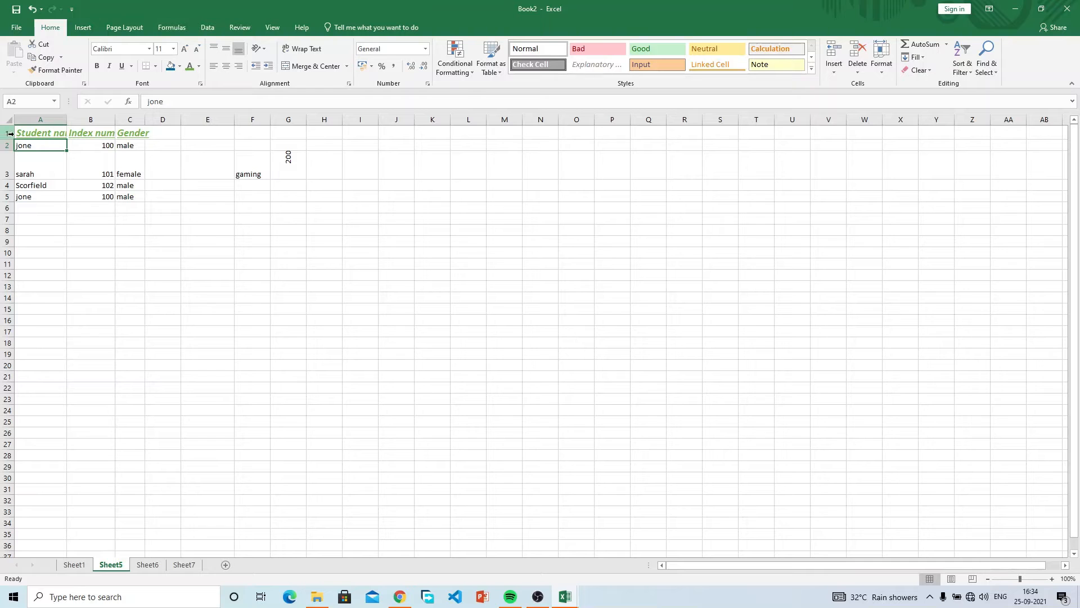
drag(166, 133, 787, 128)
click(163, 145)
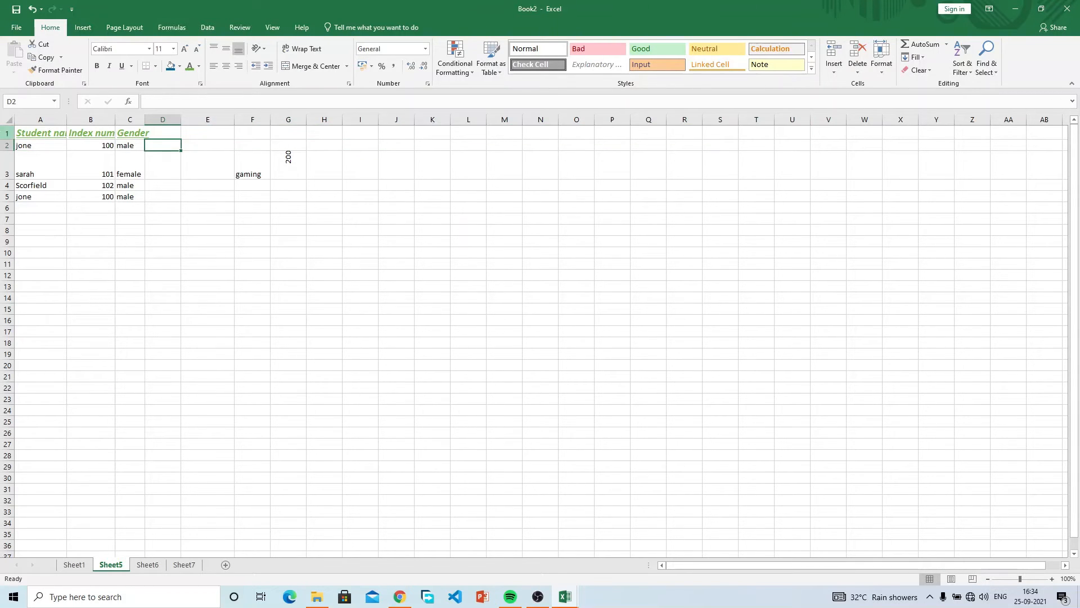
click(8, 133)
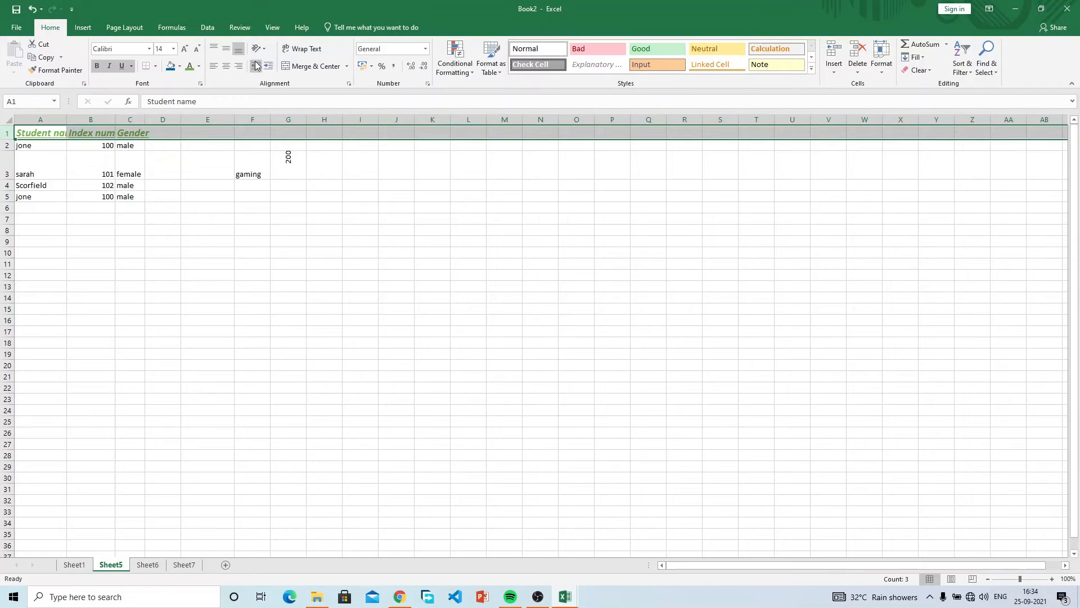
click(305, 52)
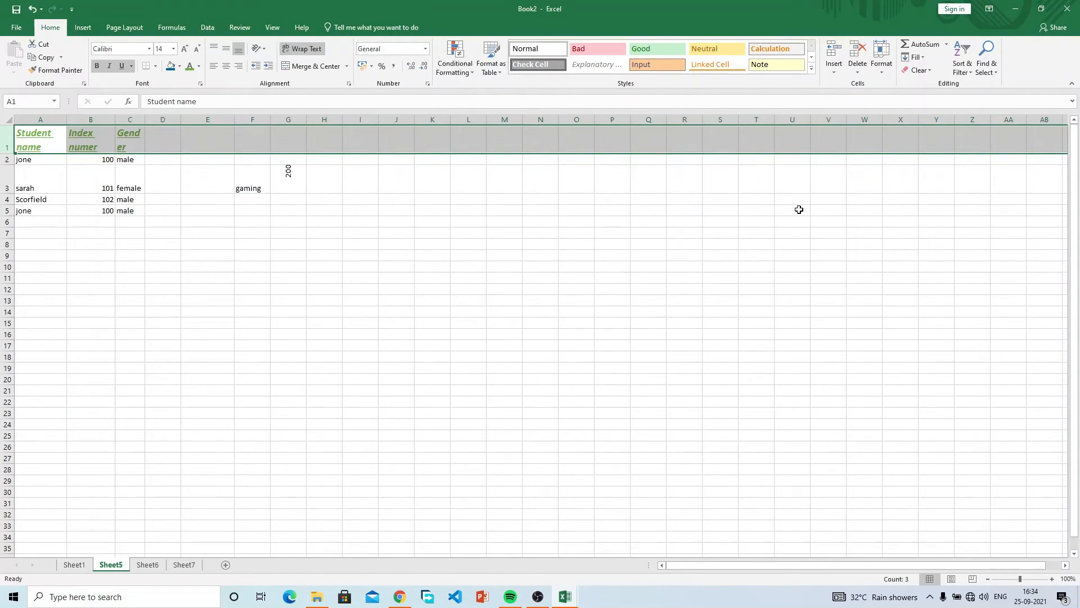
drag(158, 149, 621, 140)
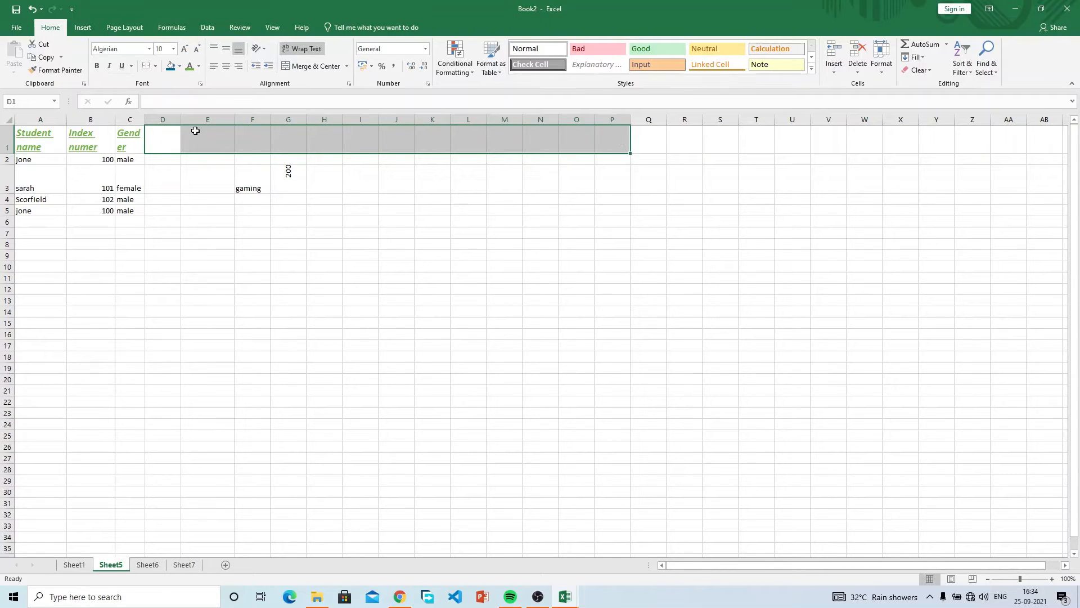
click(167, 137)
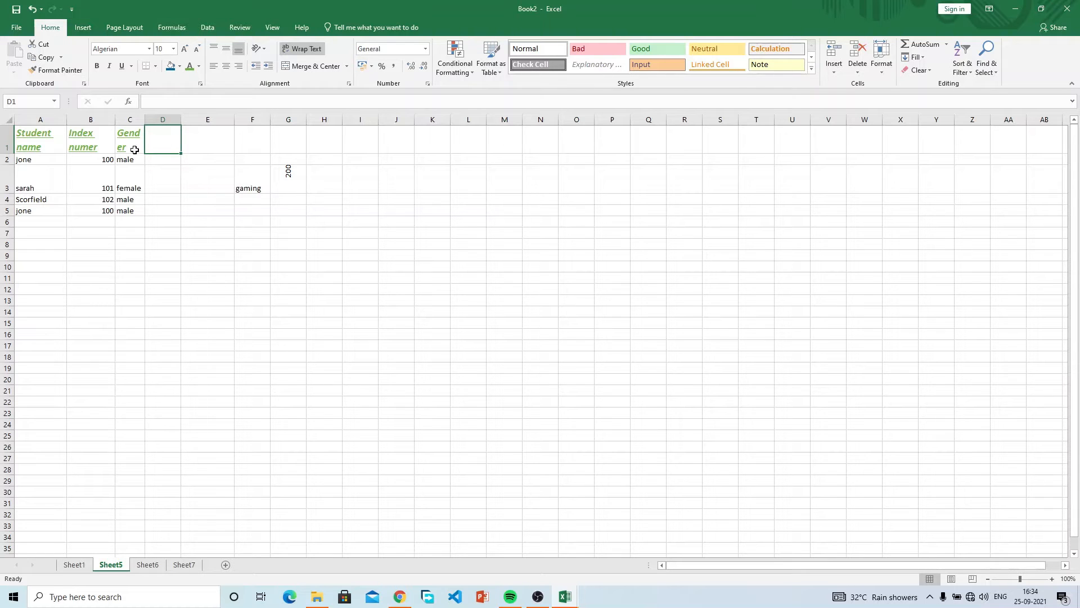
click(7, 139)
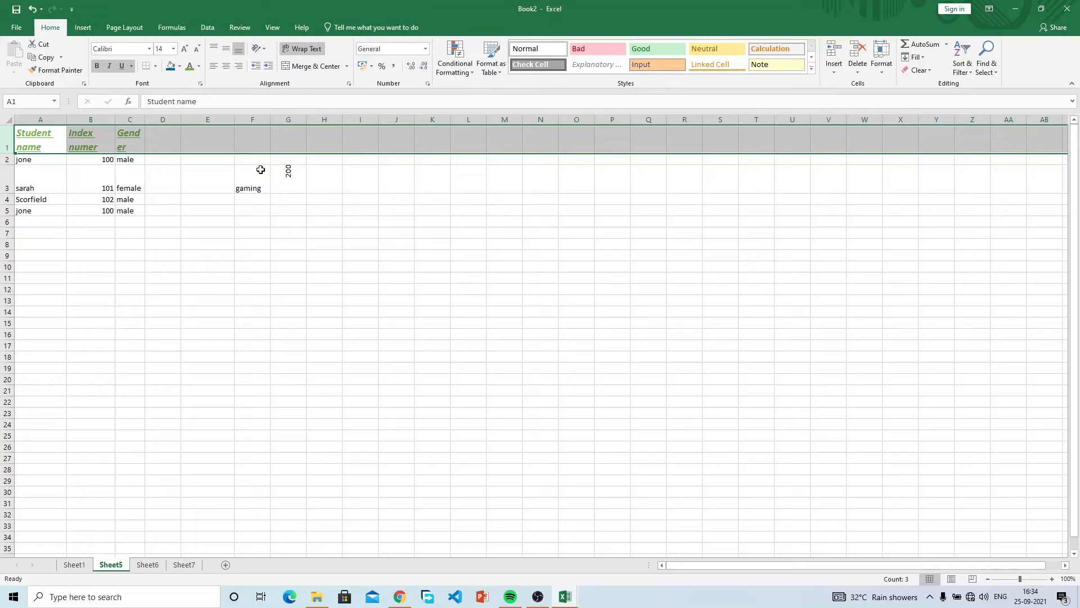
click(290, 209)
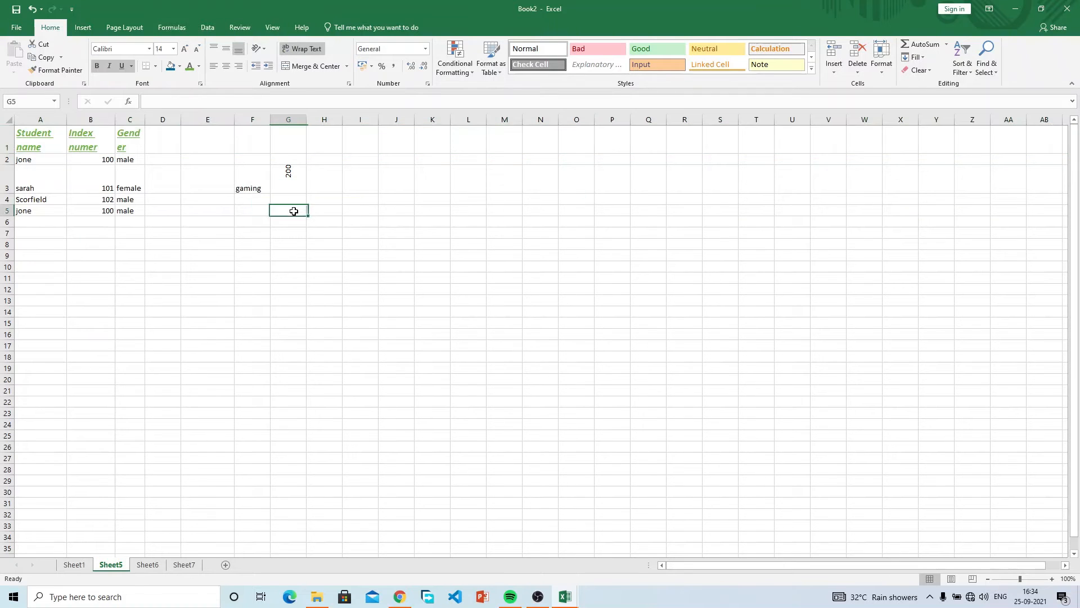
click(376, 149)
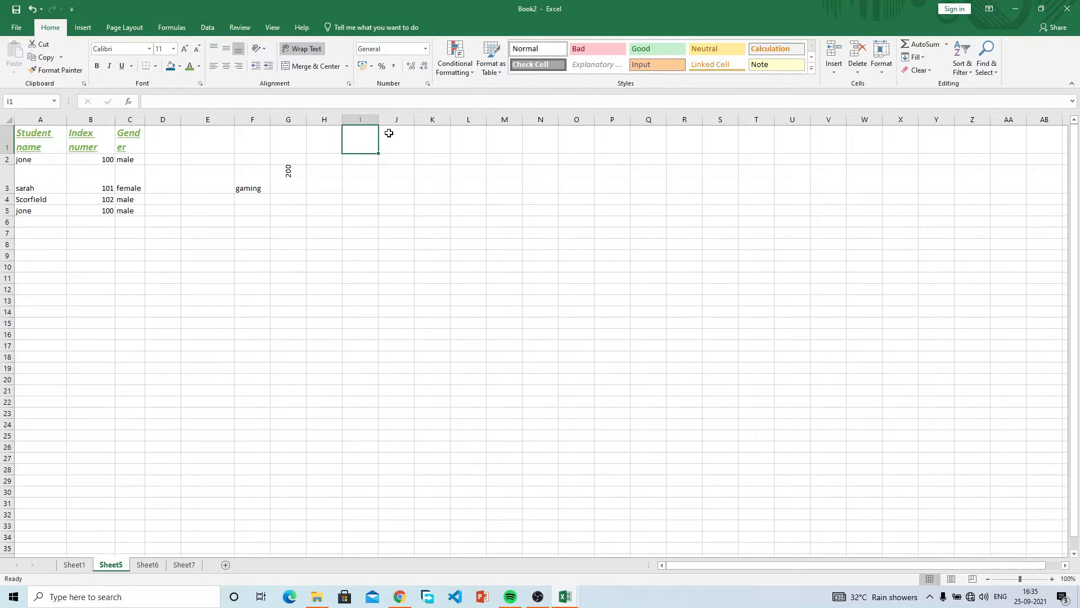
drag(304, 143, 332, 140)
click(333, 140)
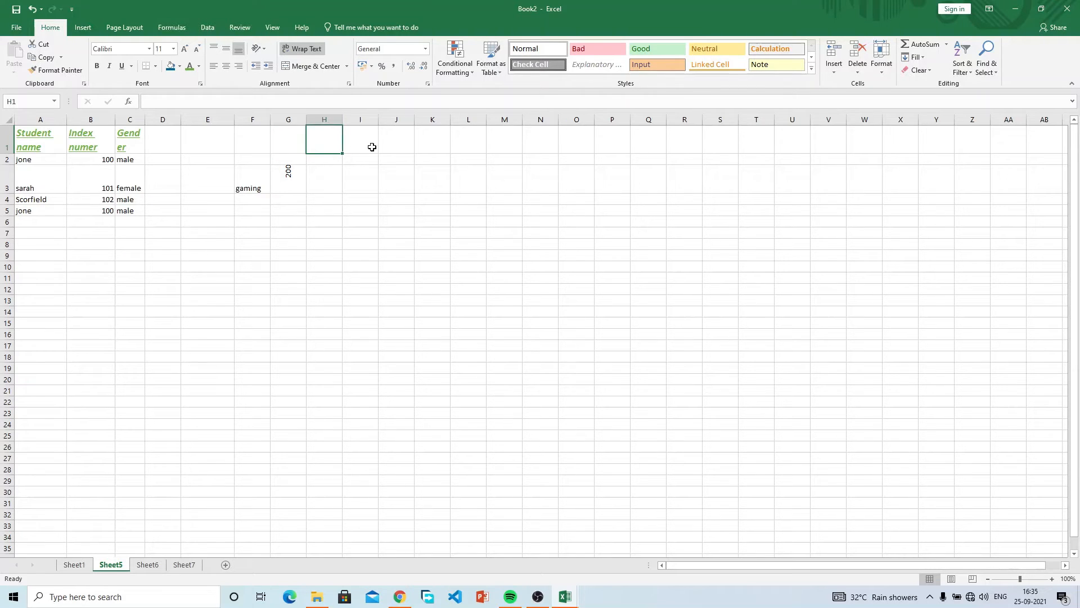
click(384, 148)
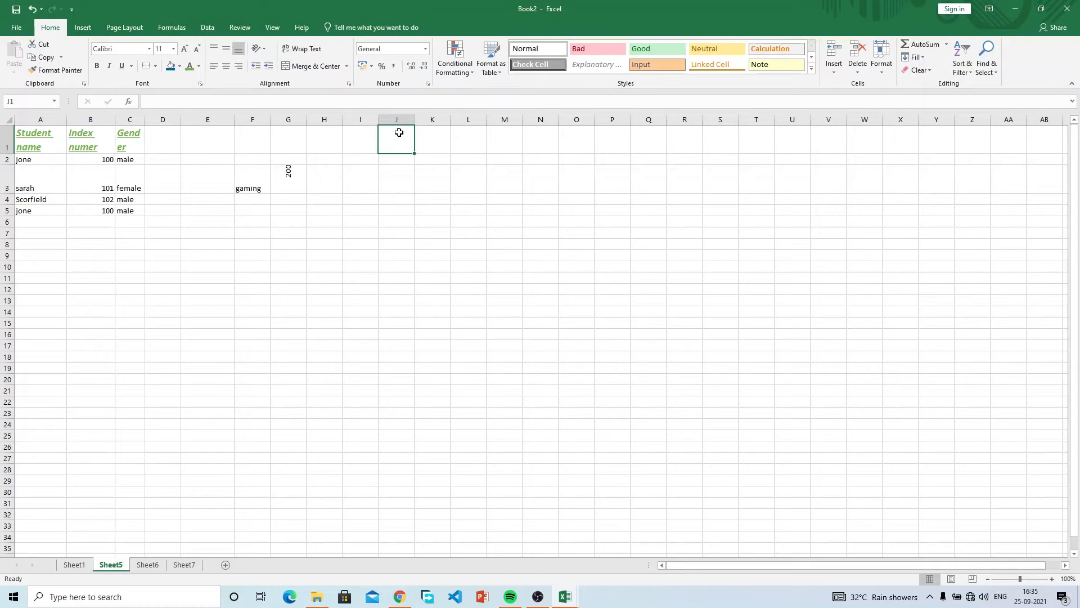
Enter 'first name' in cell I1.
click(362, 138)
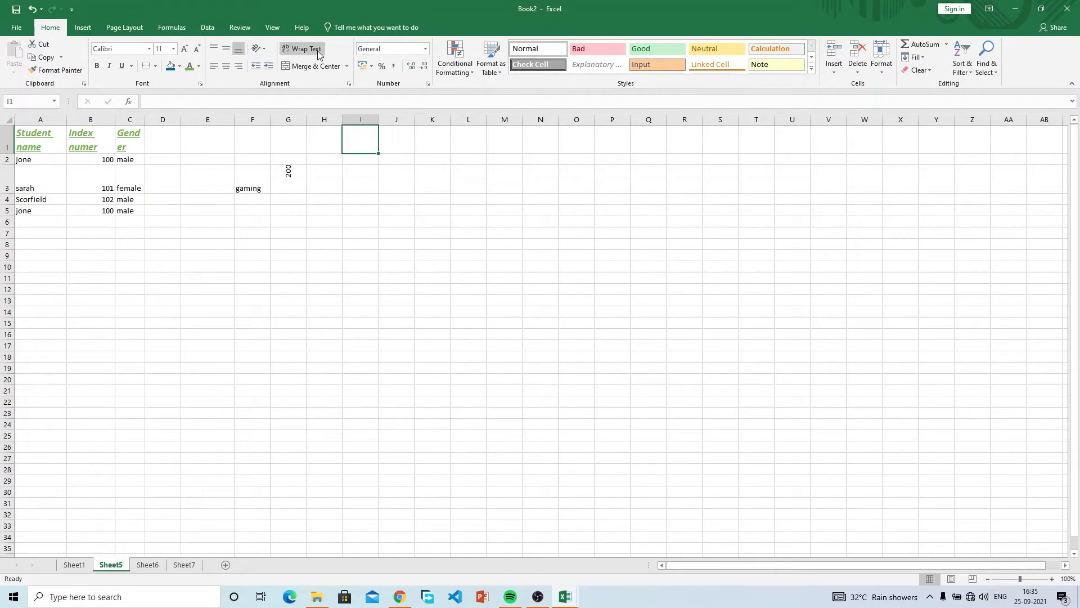
click(382, 141)
click(367, 140)
click(388, 141)
click(368, 139)
text(firs)
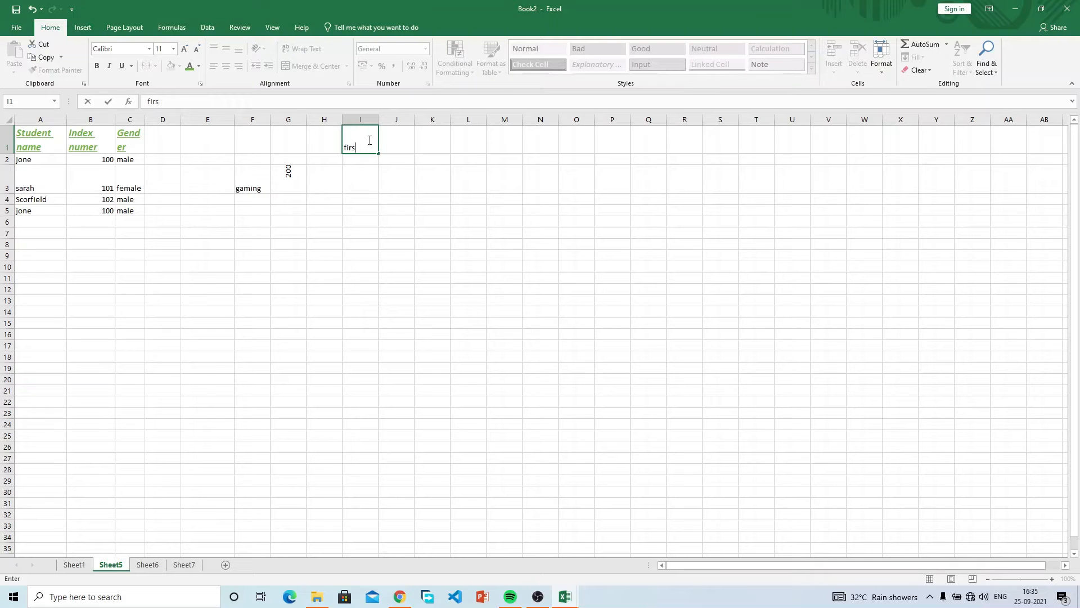
text(t name)
key(Tab)
Wrap J1 and edit it in the formula bar to read 'first name two'.
click(353, 137)
double_click(399, 139)
text(first name)
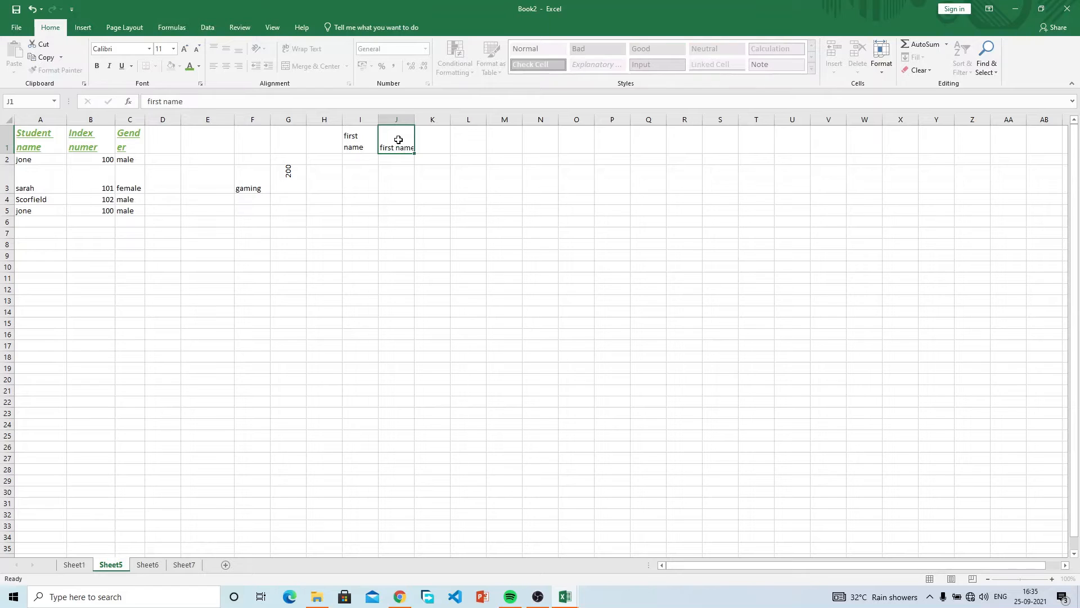
key(Return)
click(408, 145)
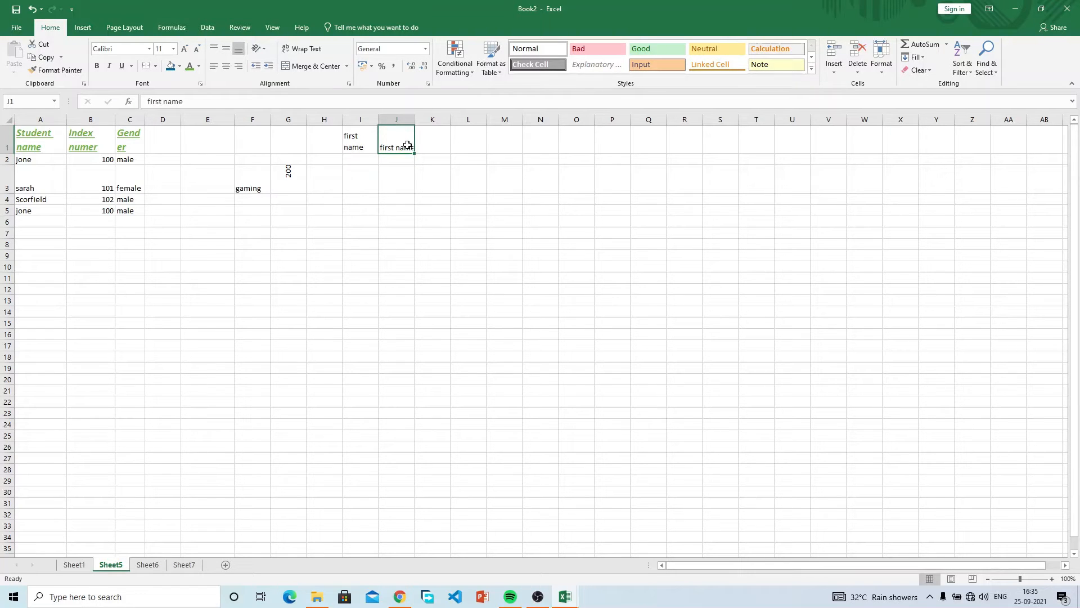
click(402, 170)
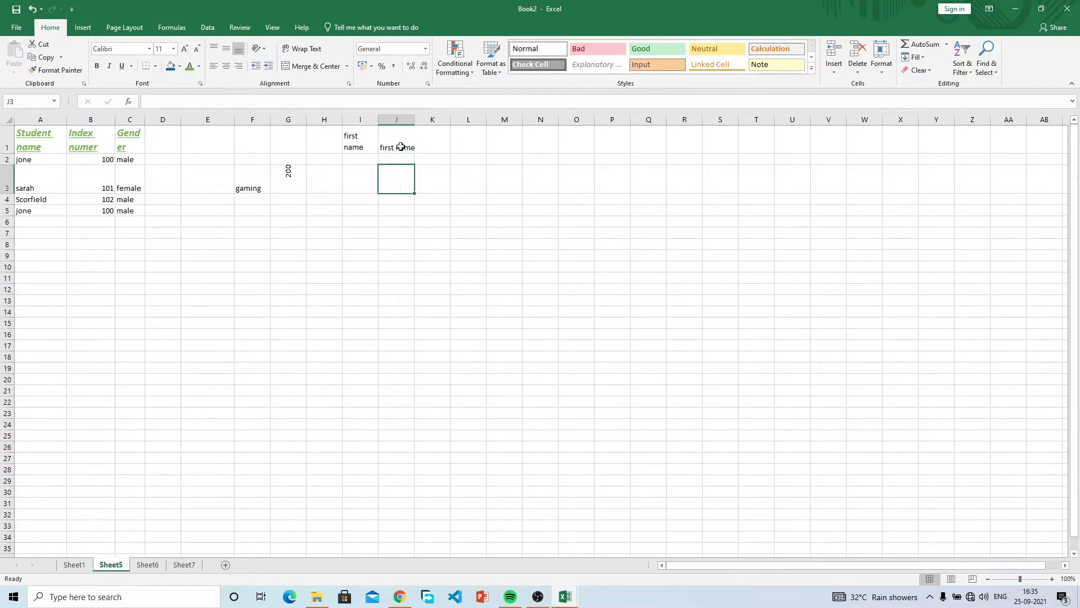
click(400, 146)
click(302, 48)
click(241, 102)
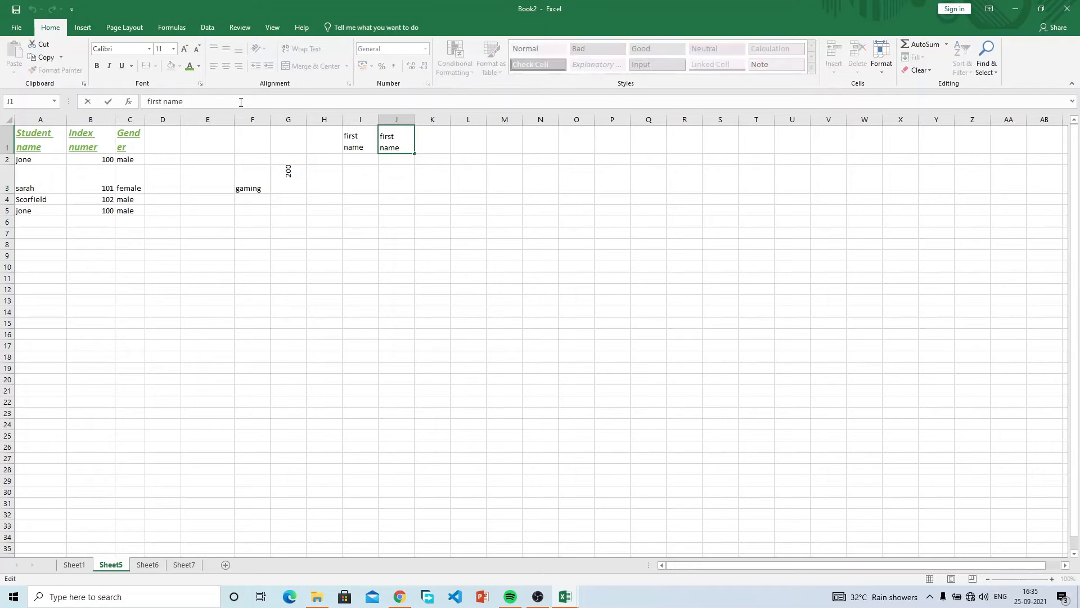
text(two)
key(Return)
Enter 'ddd' in cell K1.
click(378, 140)
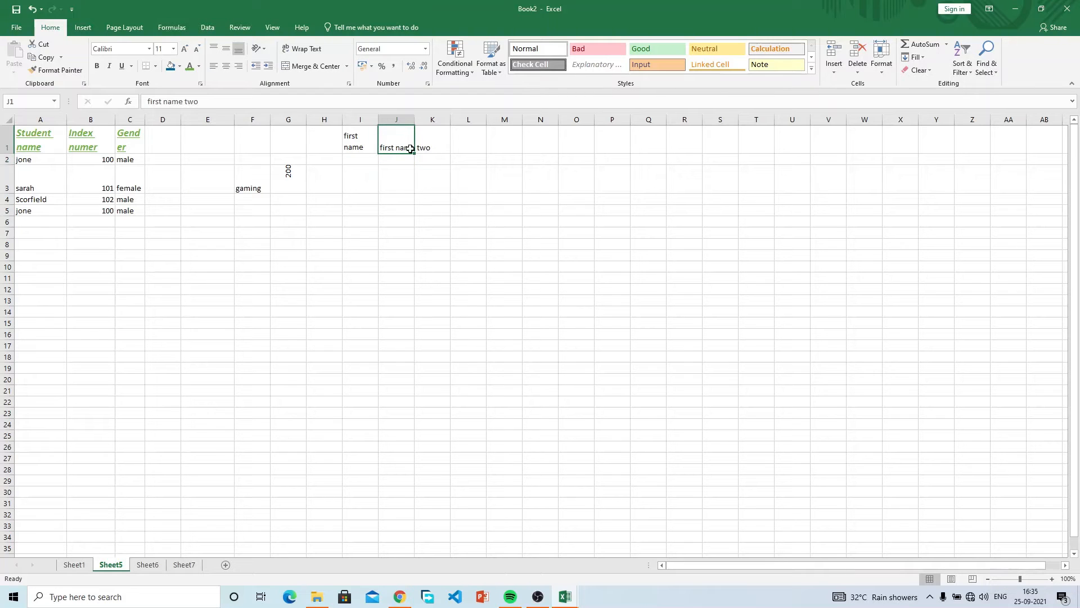
click(427, 159)
click(427, 145)
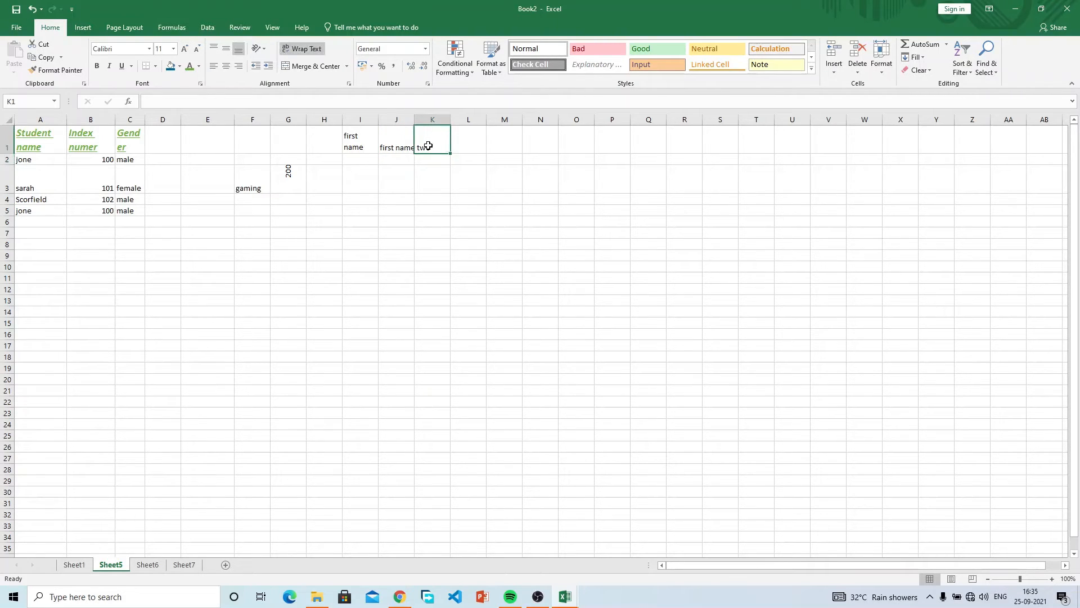
text(ddd)
key(Return)
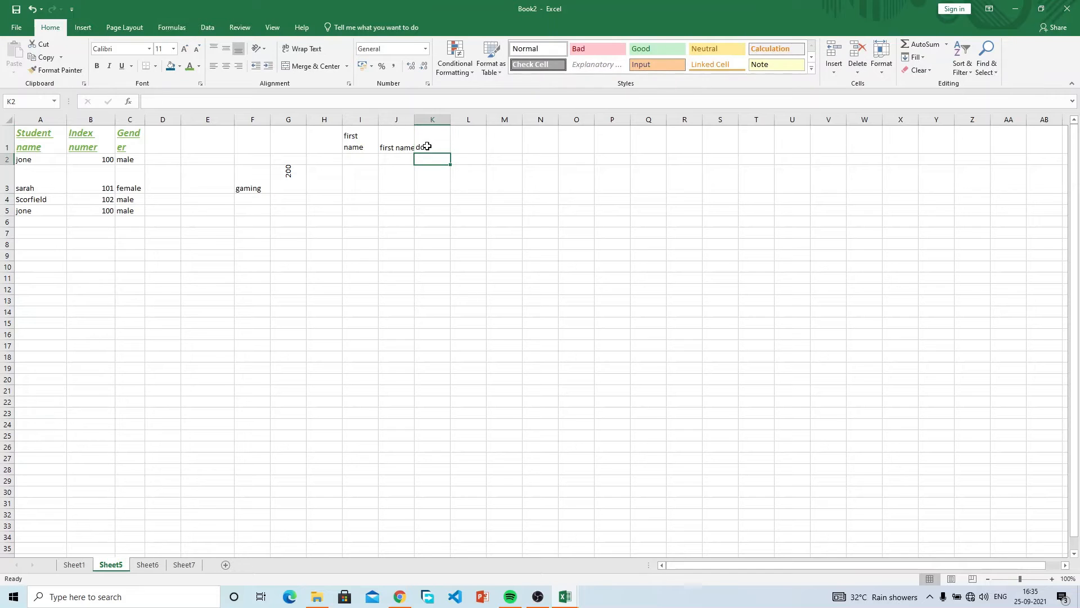
Select I1:K1 and delete their contents.
click(405, 139)
drag(345, 147, 440, 152)
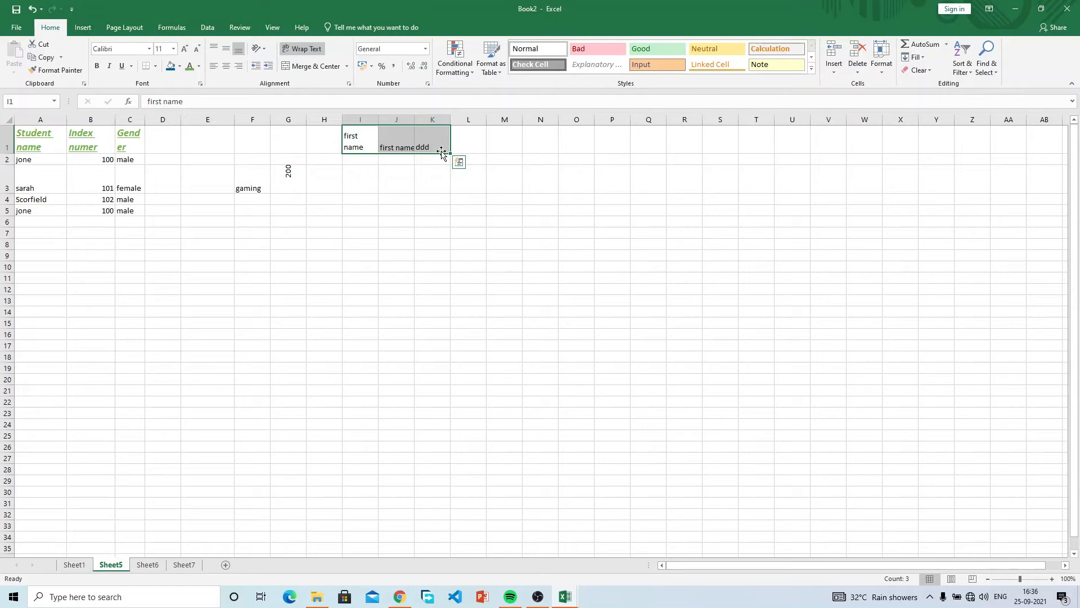
key(Delete)
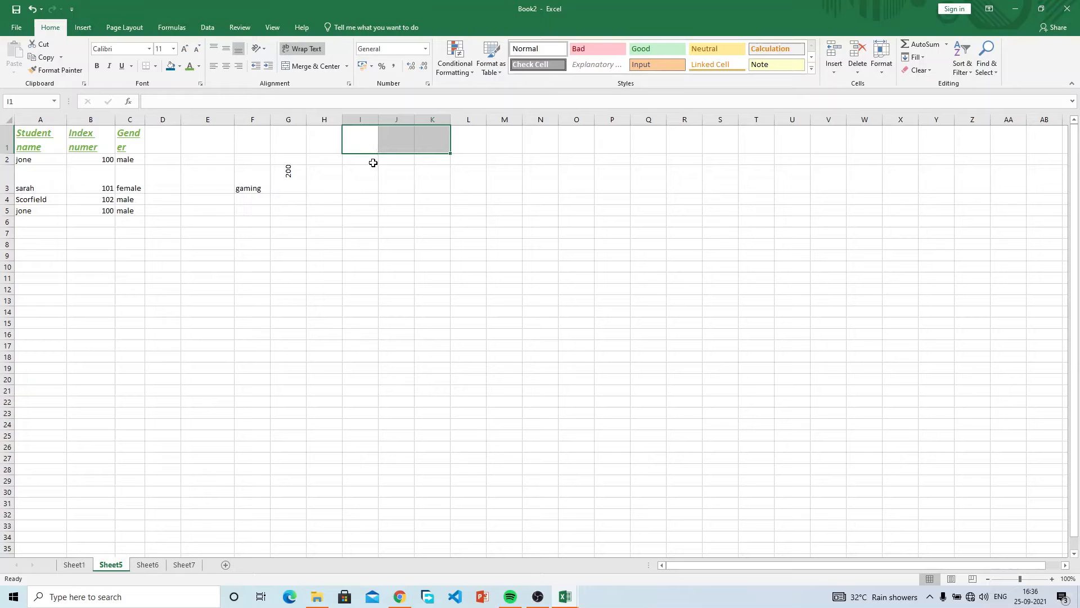
Delete the stray 'gaming' entry in F3 and '200' in G3.
click(319, 137)
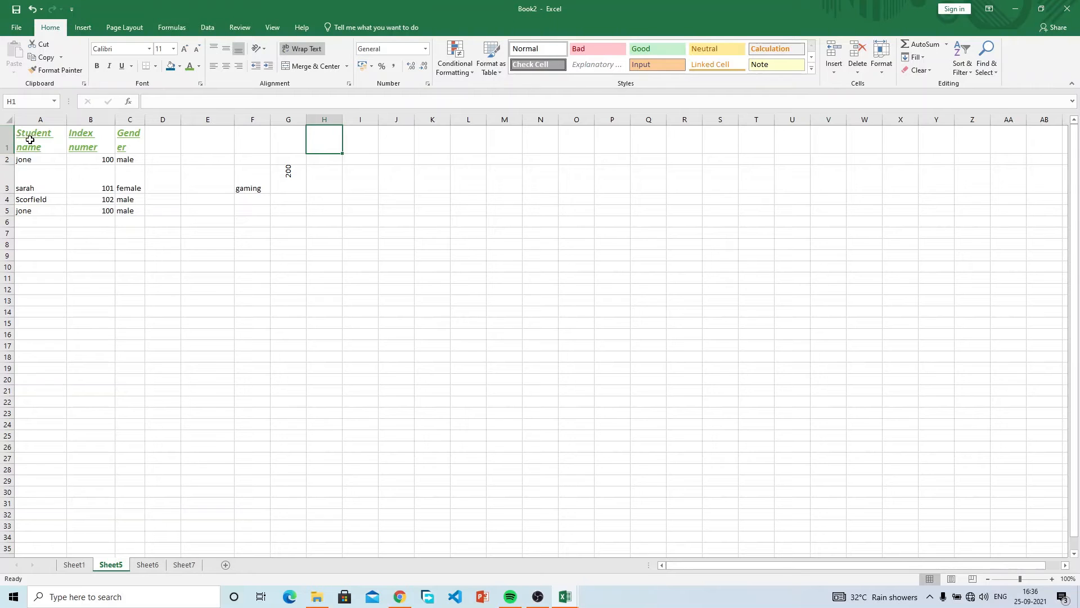
drag(29, 139, 129, 183)
click(248, 188)
shift+click(287, 169)
key(BackSpace)
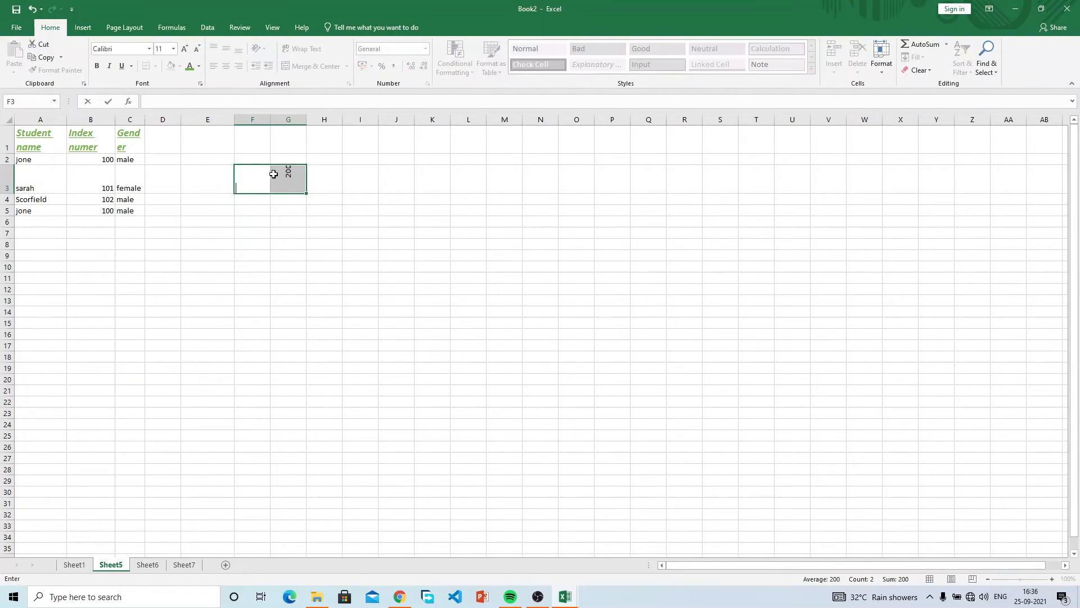
click(276, 174)
key(Delete)
Widen column C so Gender fits on one line and middle-align row 1.
click(134, 129)
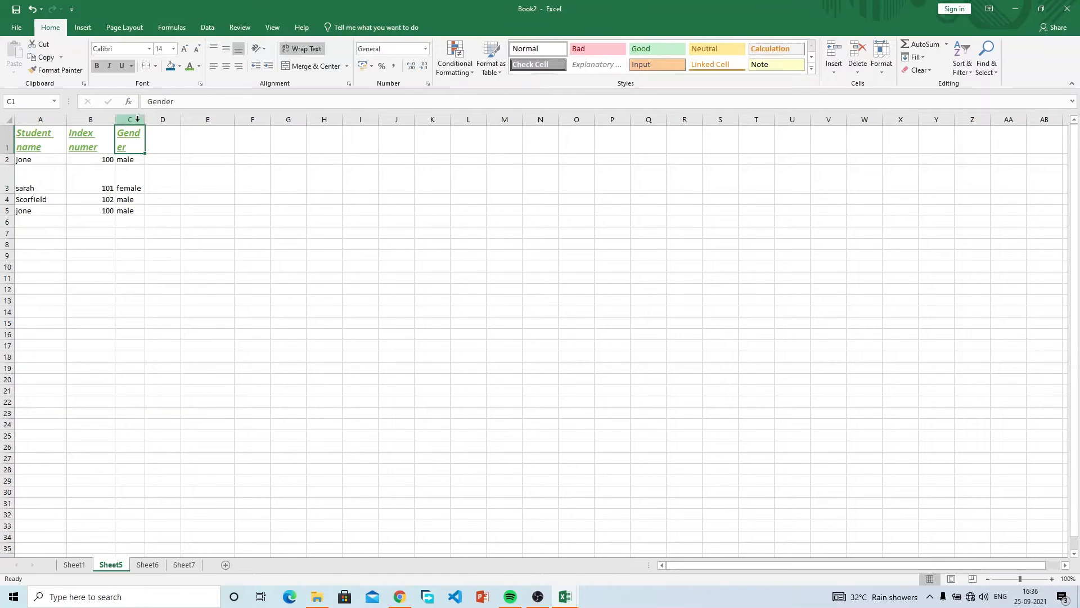
drag(145, 119, 157, 118)
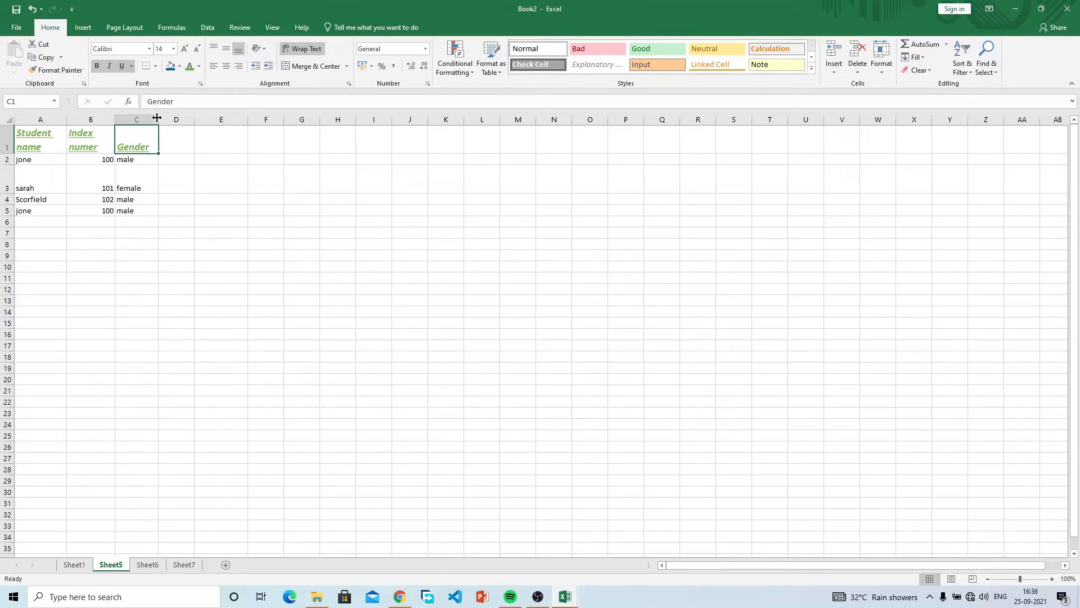
click(7, 139)
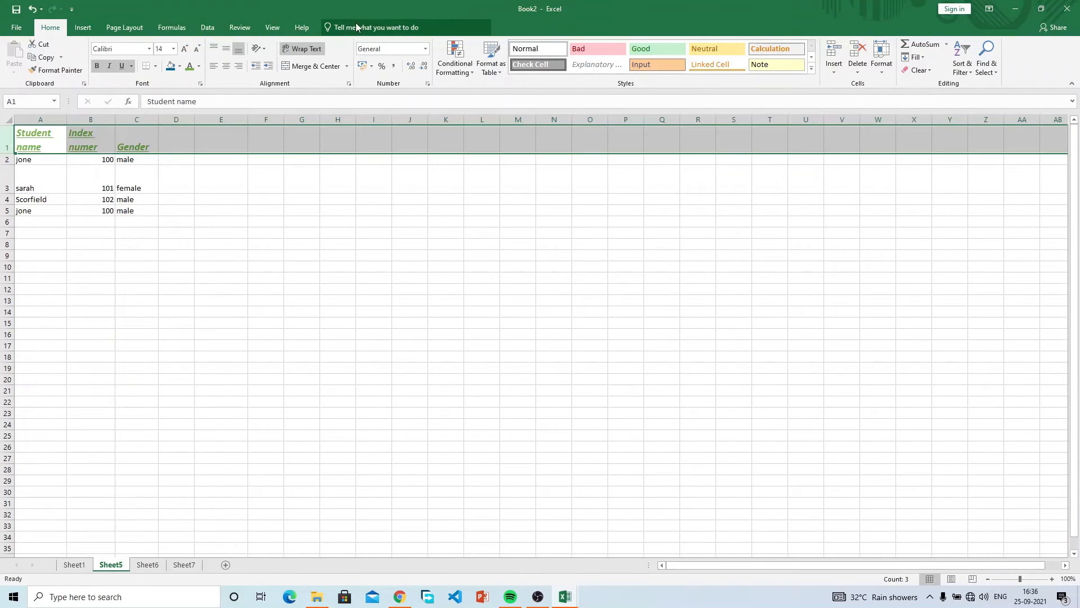
click(226, 49)
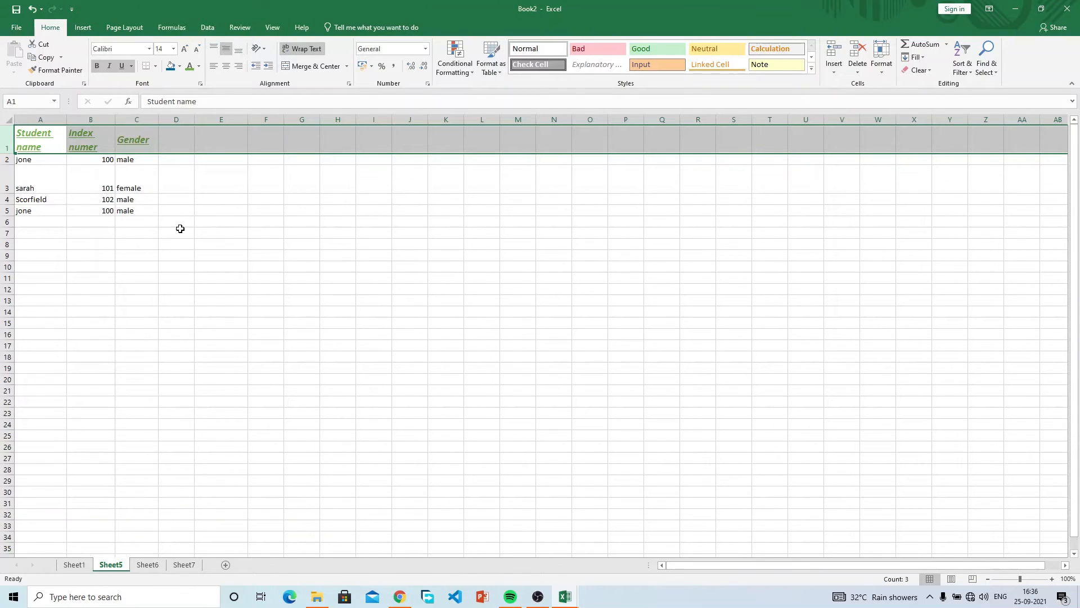
click(180, 229)
Remove the underline from header cells A1:C1.
click(46, 146)
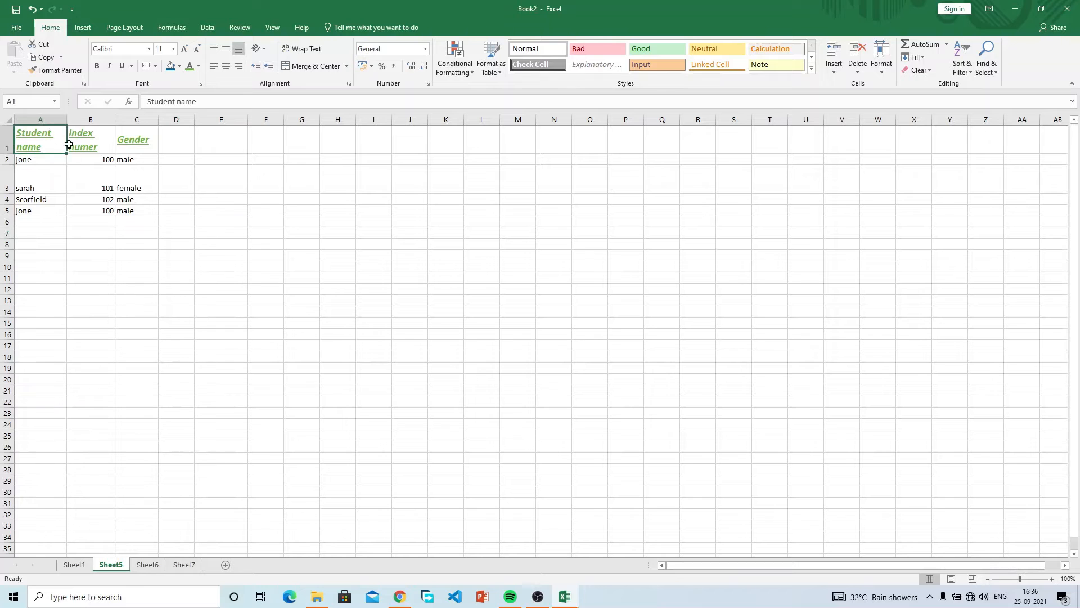
drag(46, 145, 124, 140)
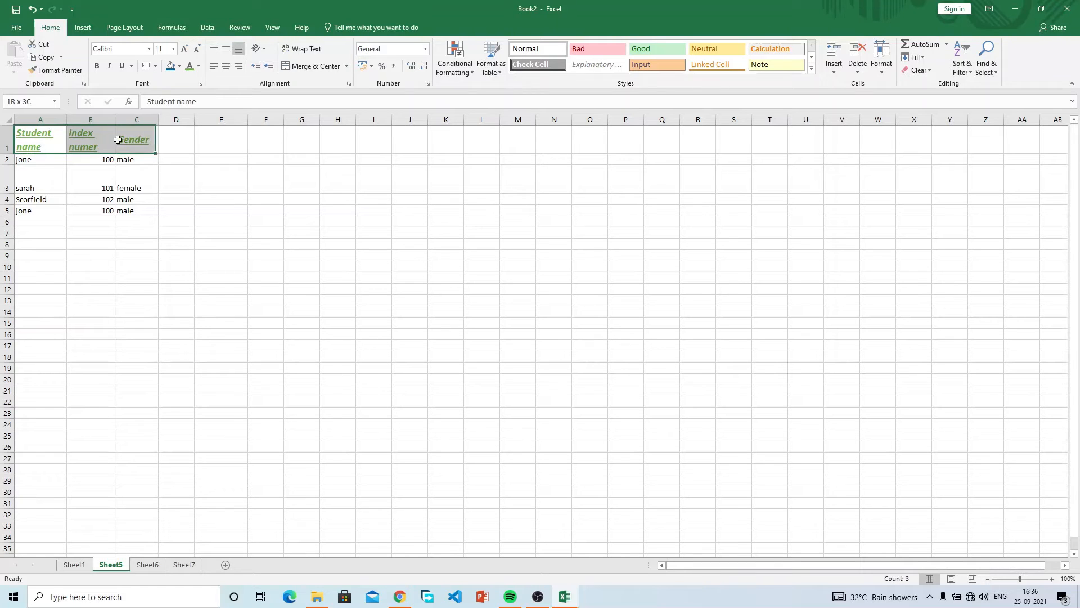
click(119, 67)
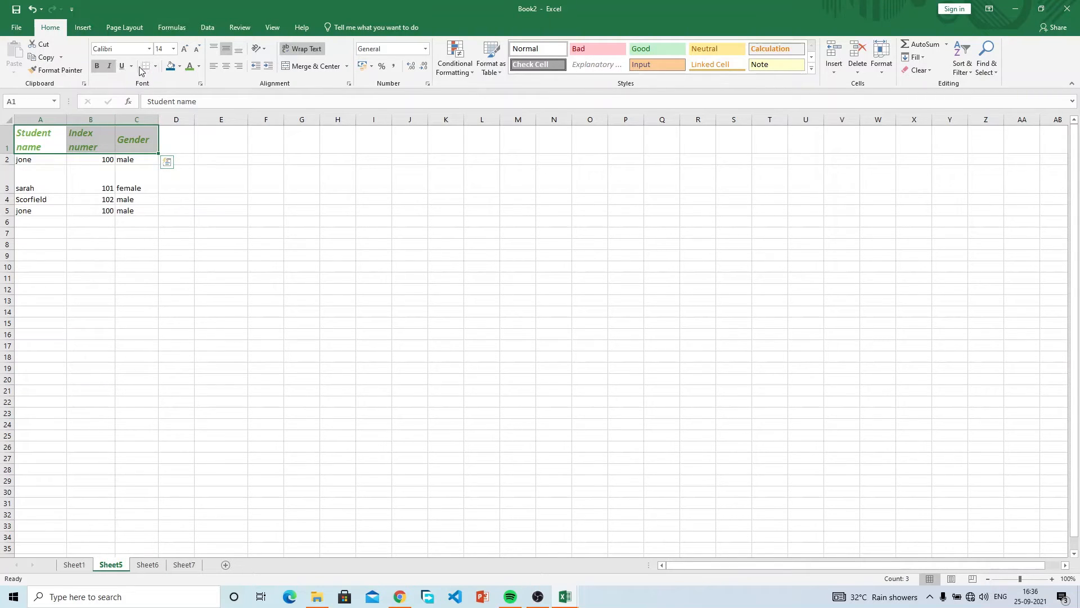
Set the header text colour to Automatic (black).
click(199, 66)
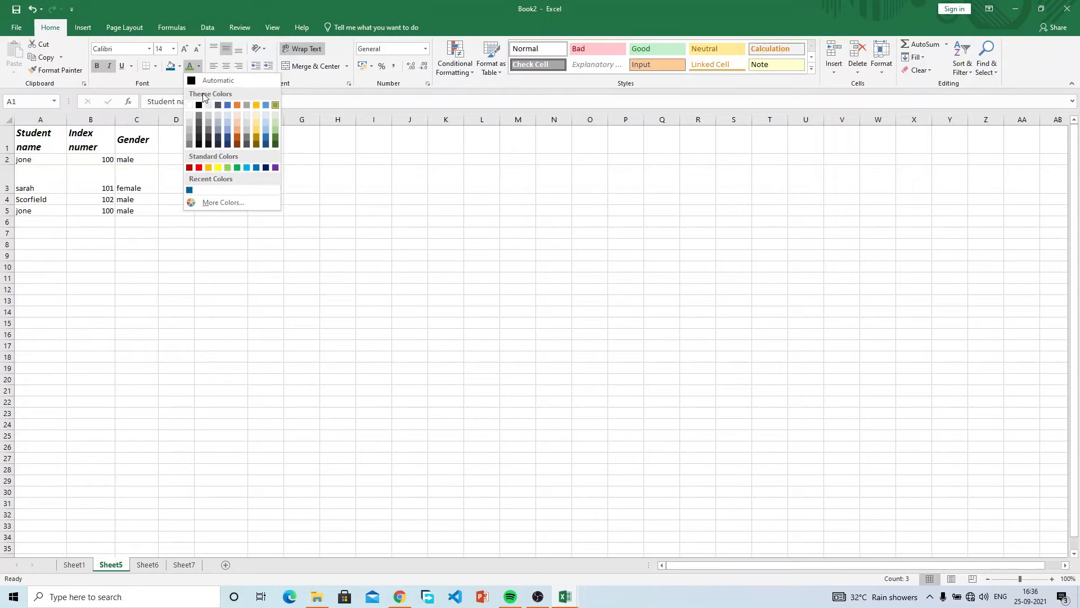
click(205, 82)
click(184, 166)
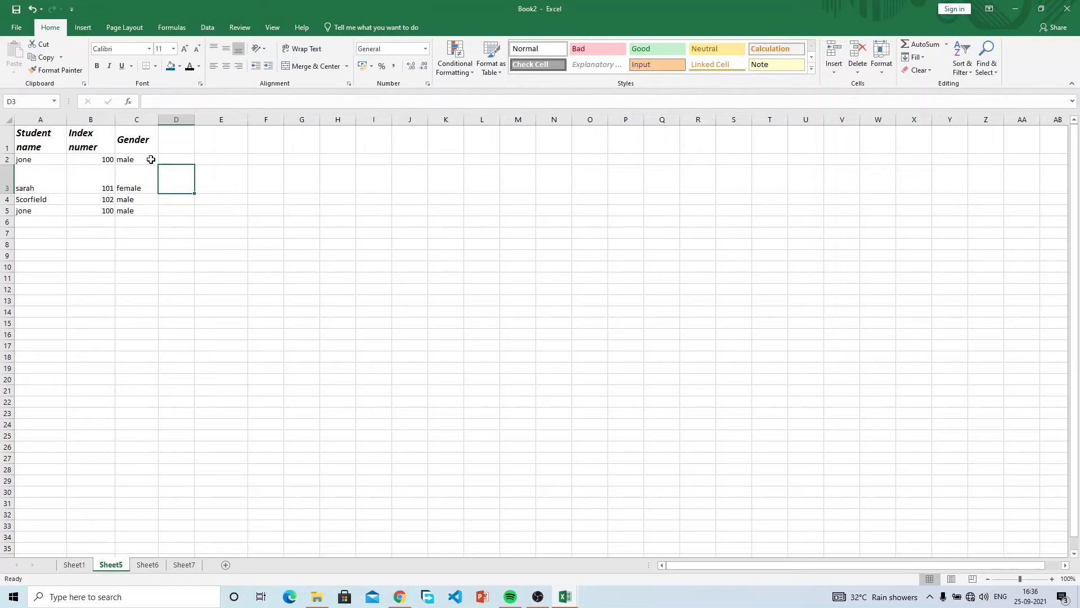
Center-align the whole Index numer column B and Gender column C.
click(97, 120)
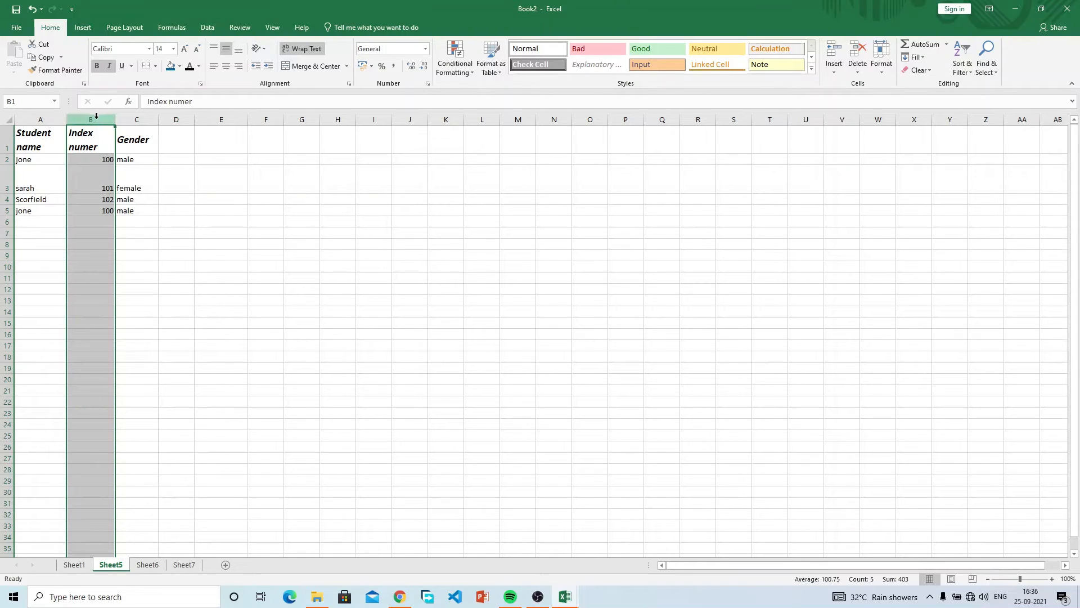
click(224, 68)
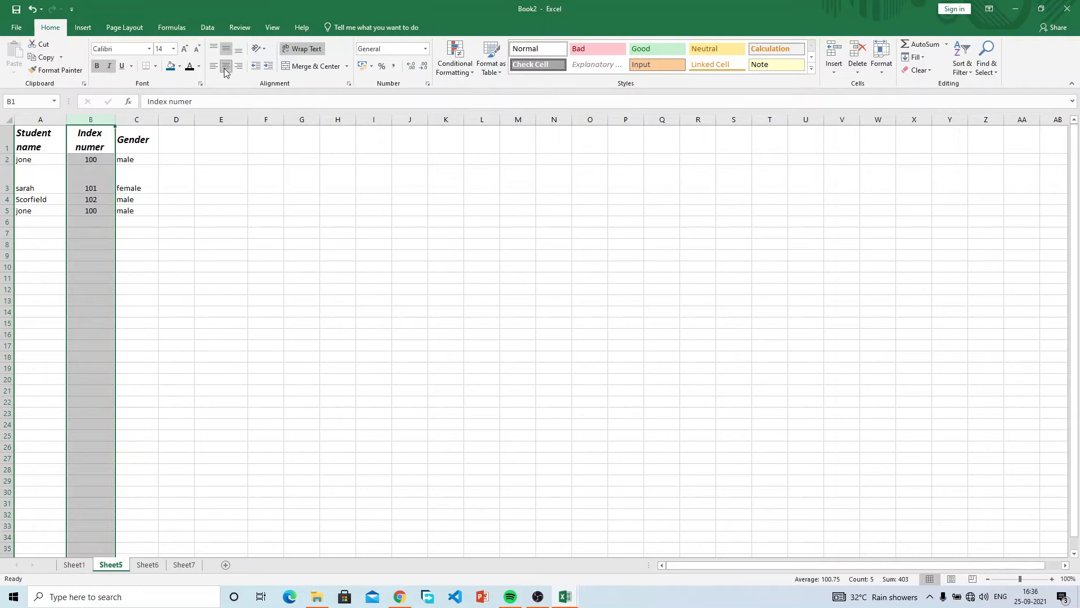
click(136, 117)
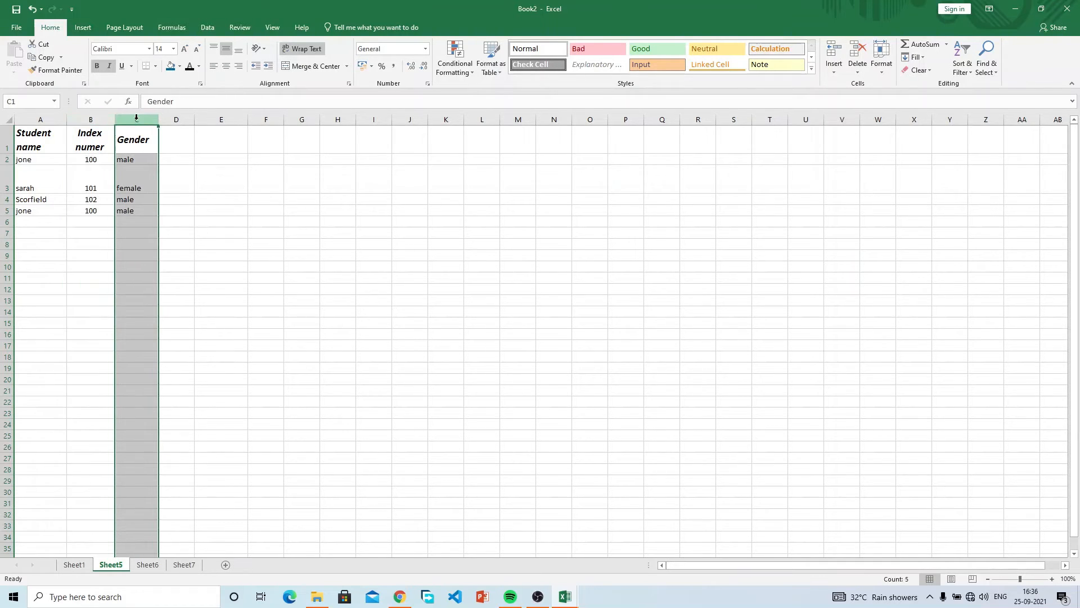
click(225, 66)
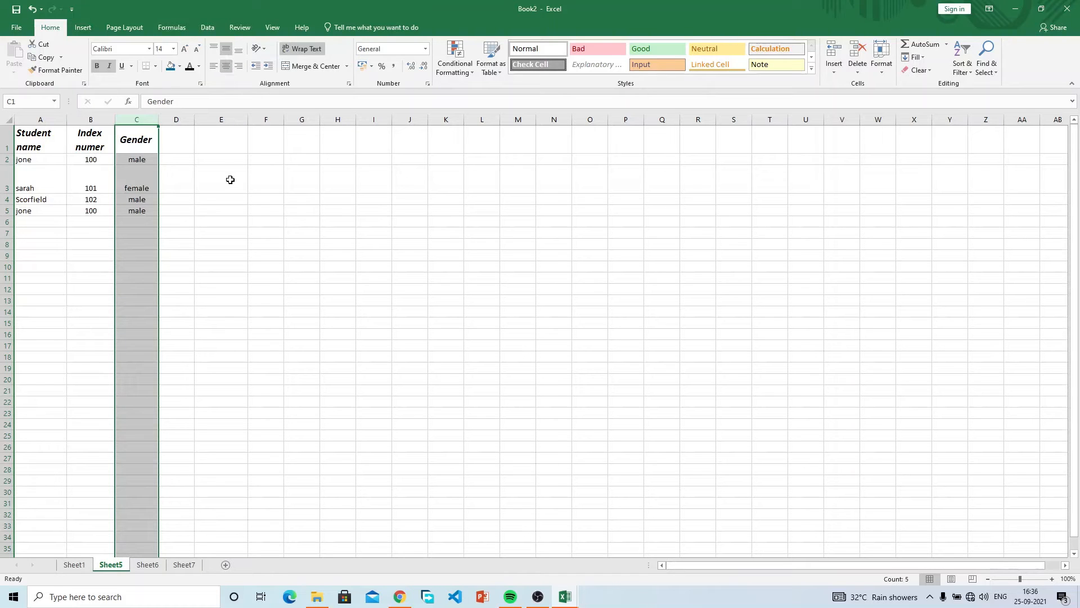
click(216, 178)
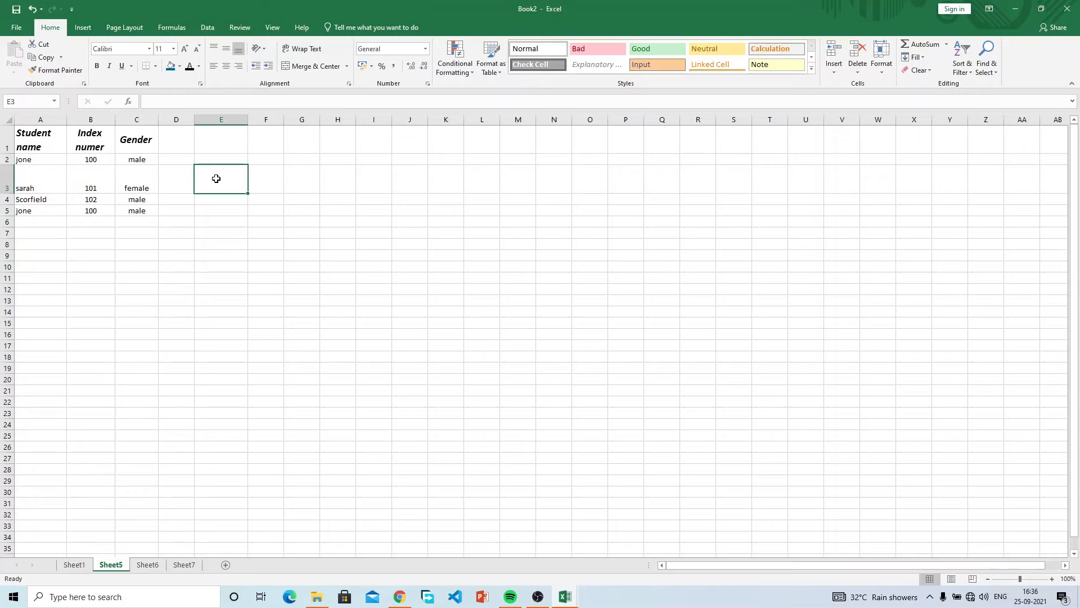
Try selecting the student table and the Index numer and Gender data ranges.
click(357, 244)
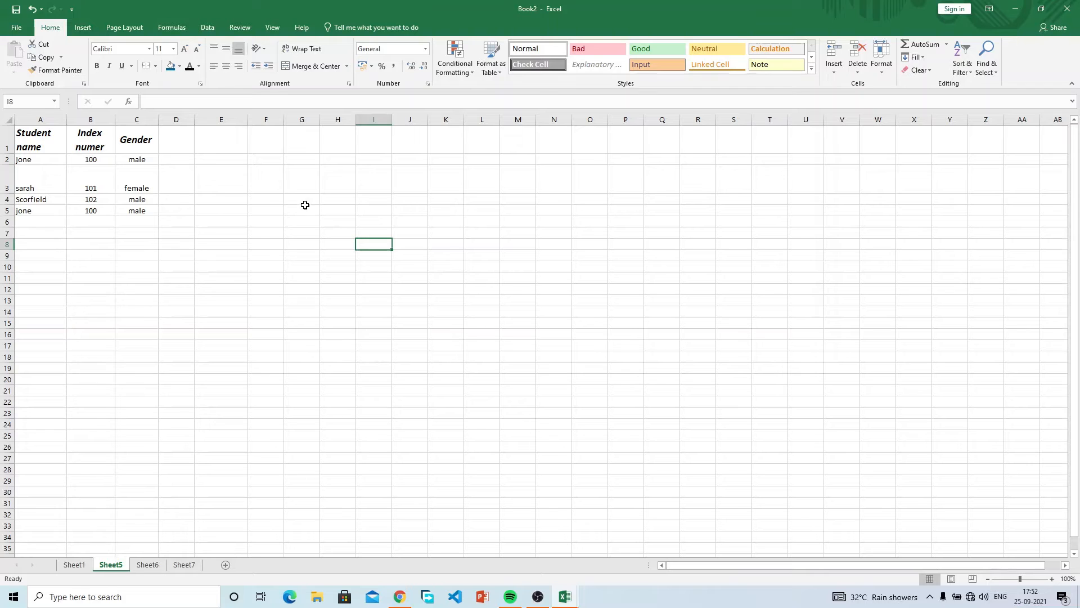
click(263, 177)
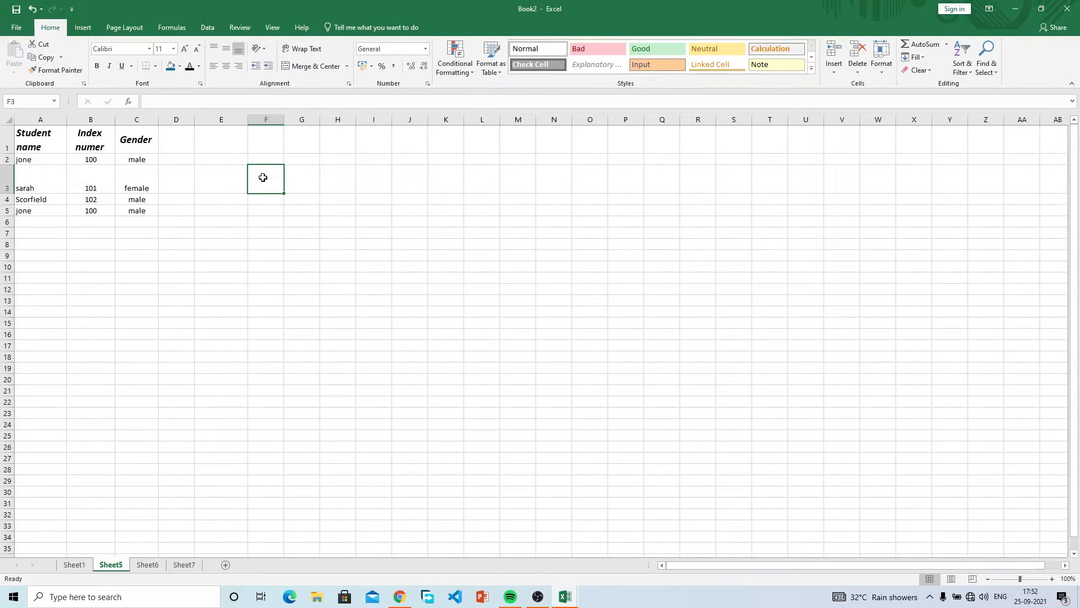
click(49, 139)
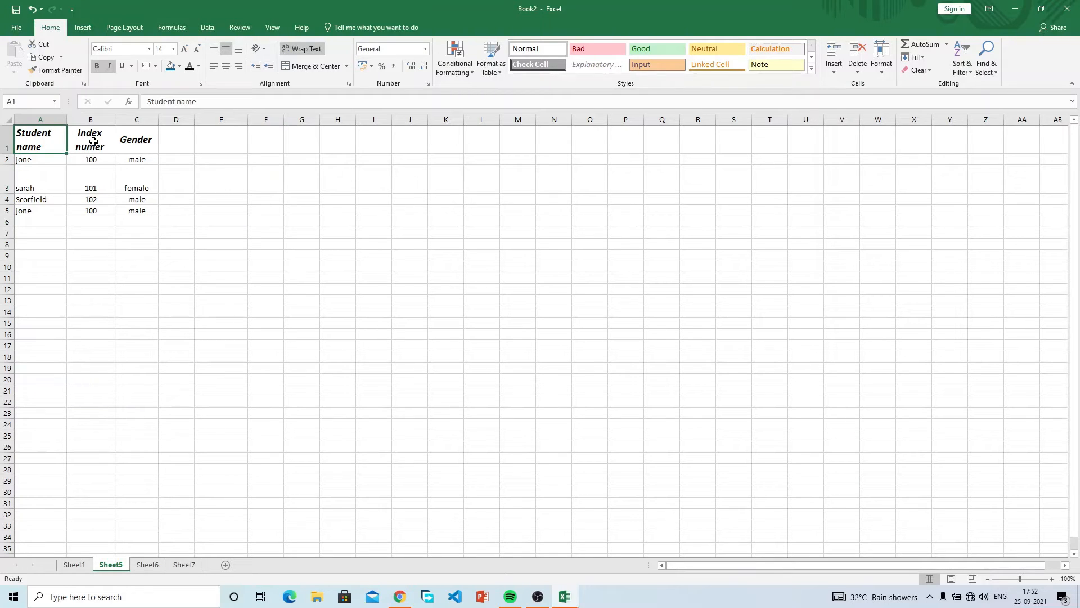
click(185, 161)
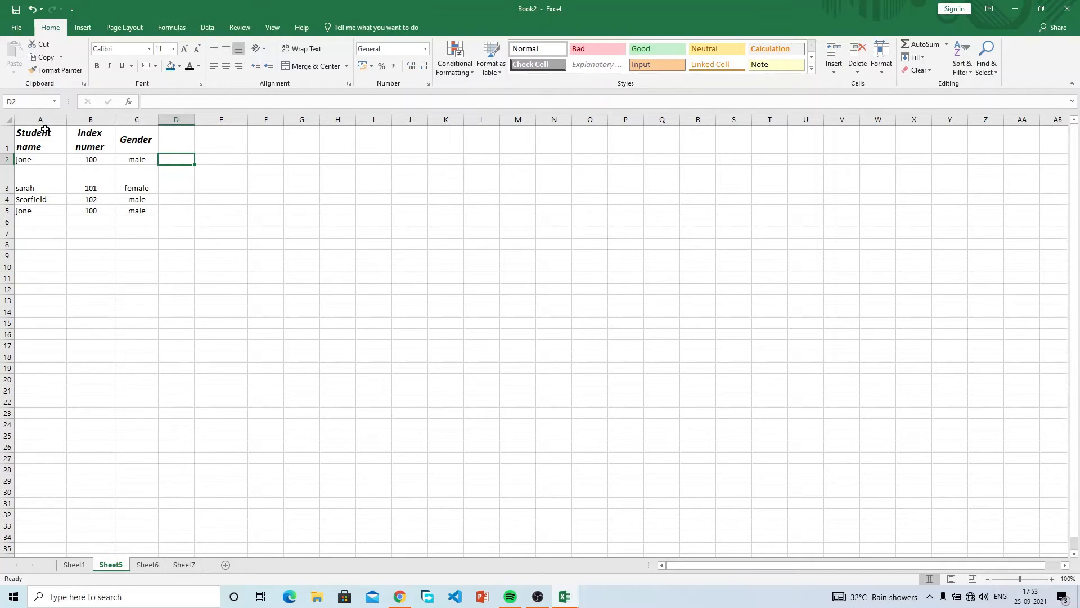
drag(42, 133, 139, 210)
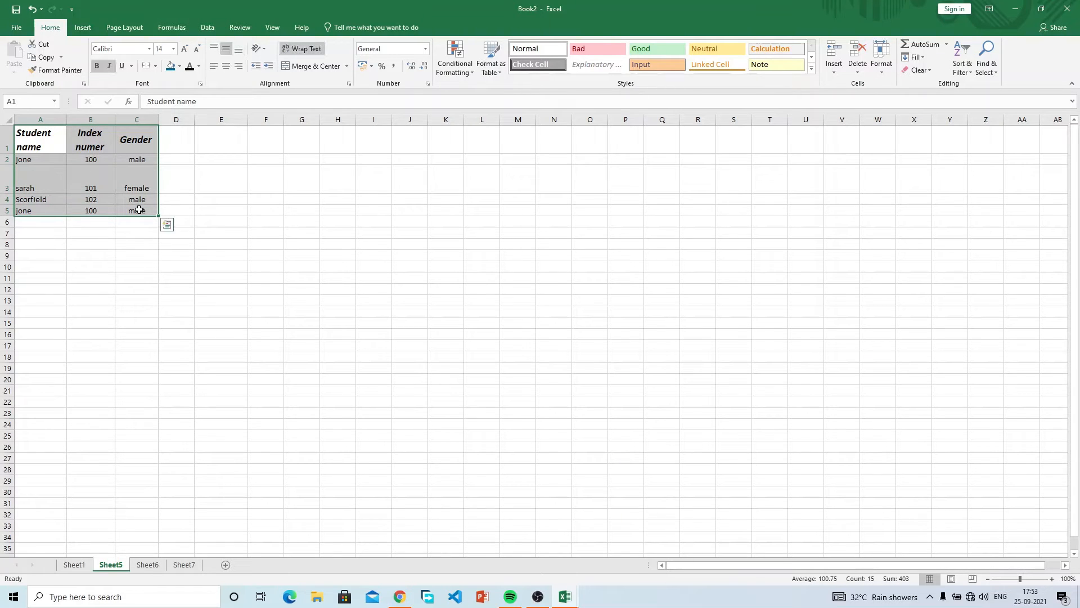
click(104, 161)
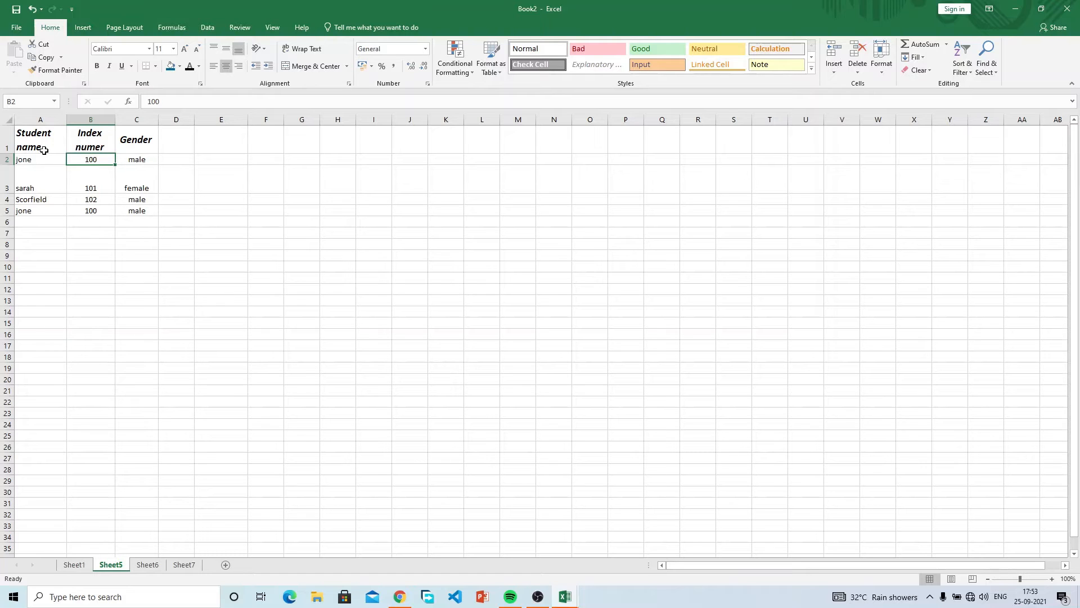
click(101, 143)
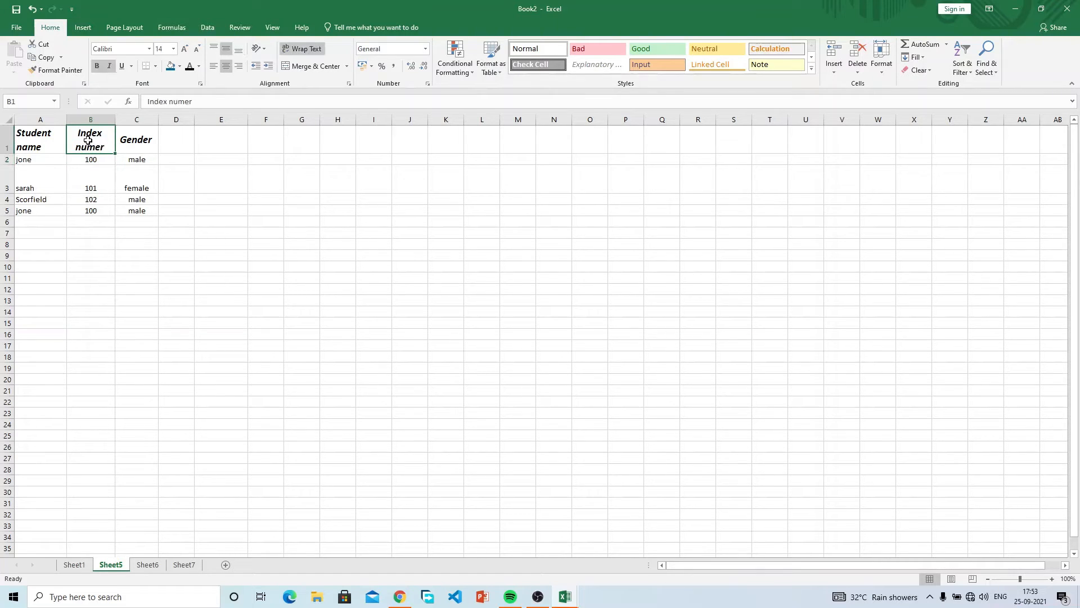
drag(88, 137, 143, 210)
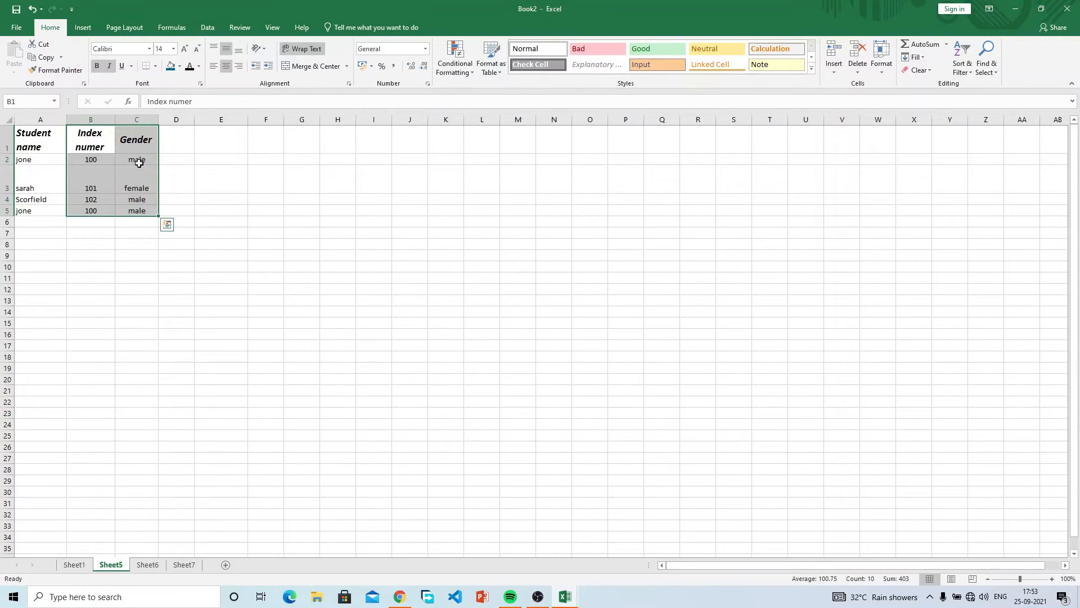
drag(97, 142, 140, 209)
click(126, 142)
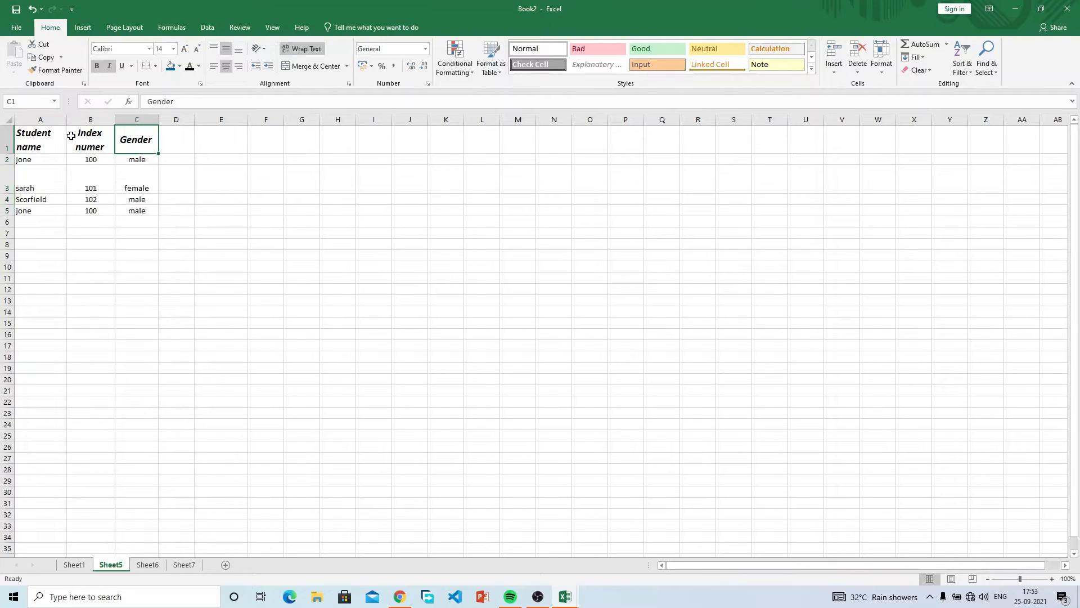
Select the four student rows A2:C5 and put them on the clipboard.
drag(19, 162, 142, 200)
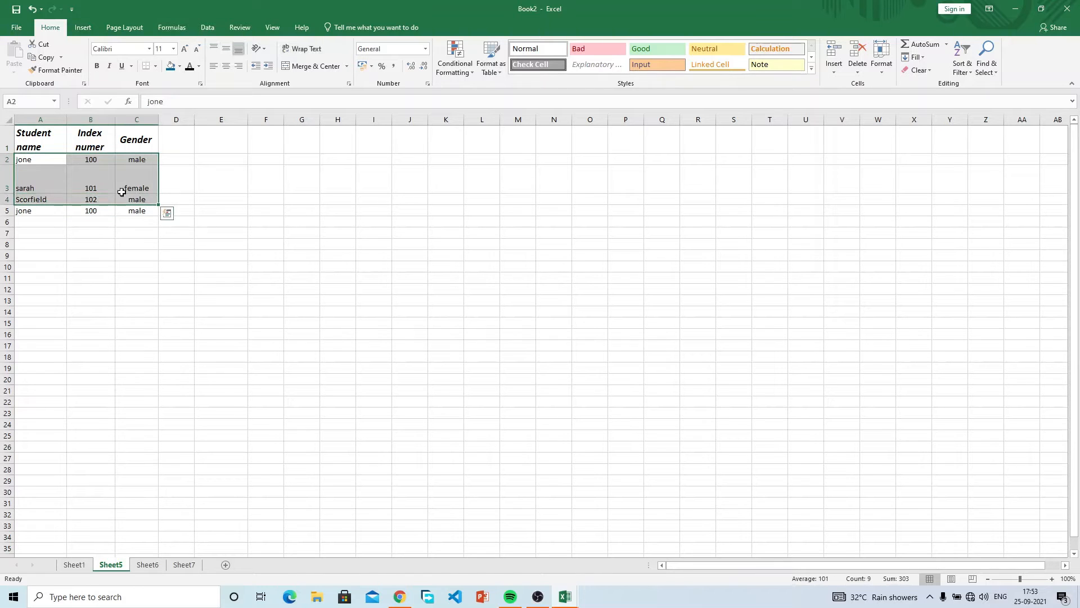
click(31, 183)
drag(25, 159, 163, 161)
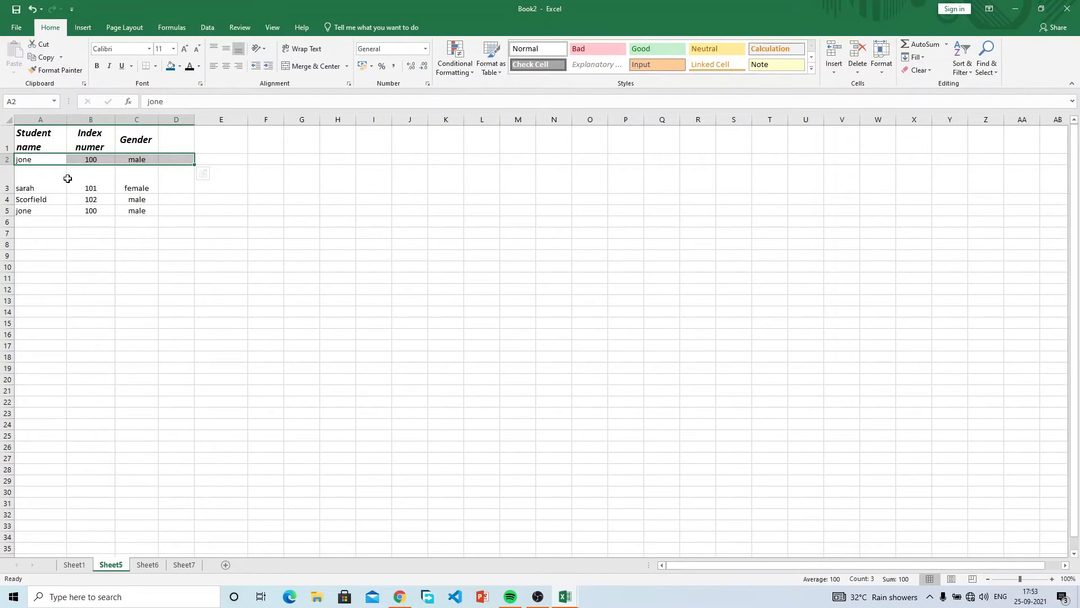
click(28, 158)
drag(28, 159, 146, 212)
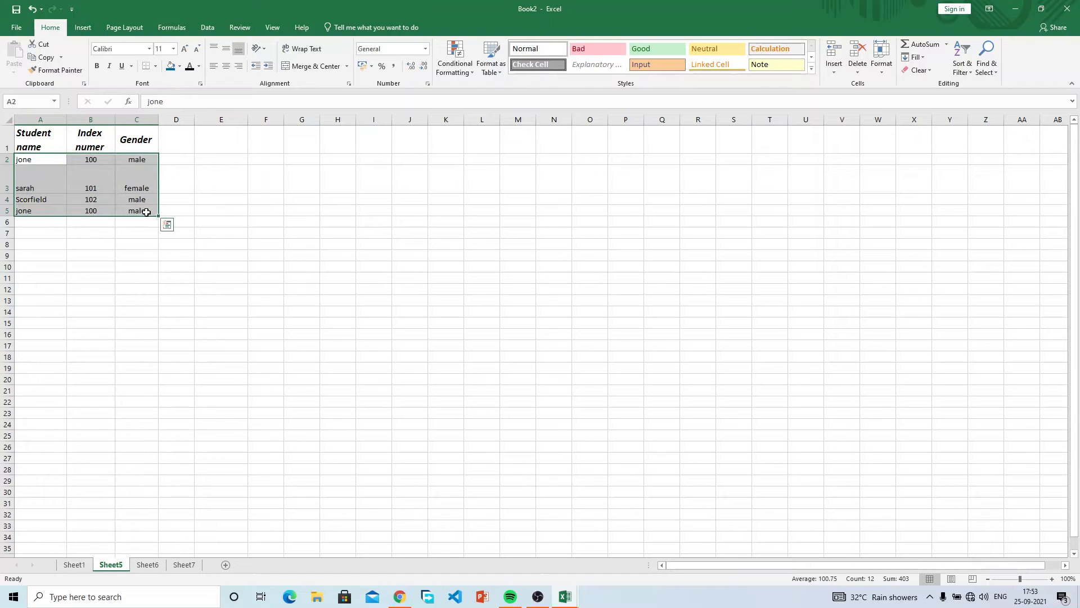
key(ctrl+c)
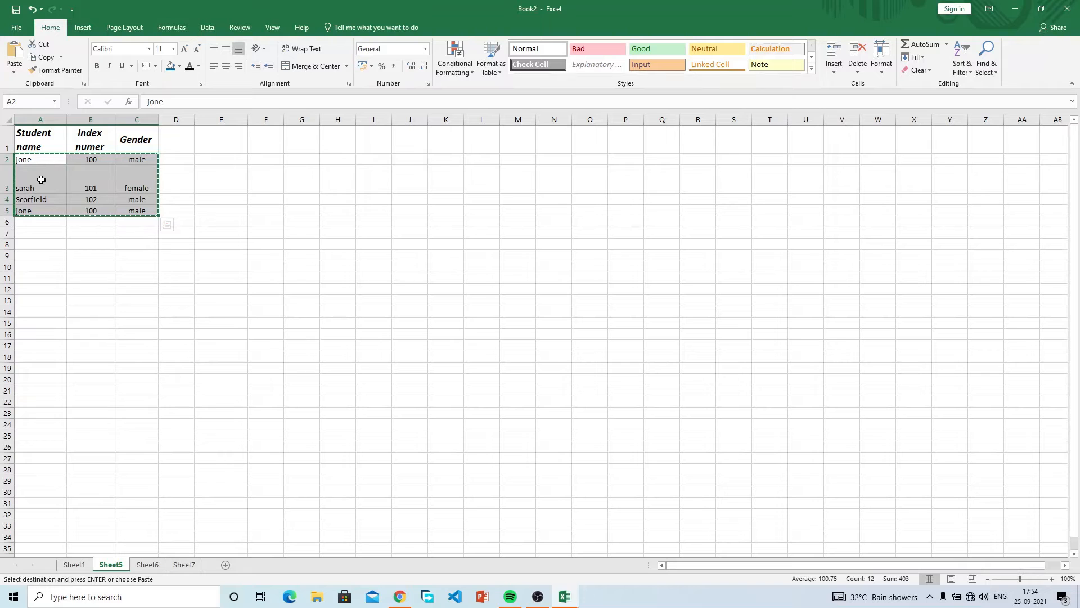
Paste the student rows at A3 so they fill A3:C6.
click(41, 179)
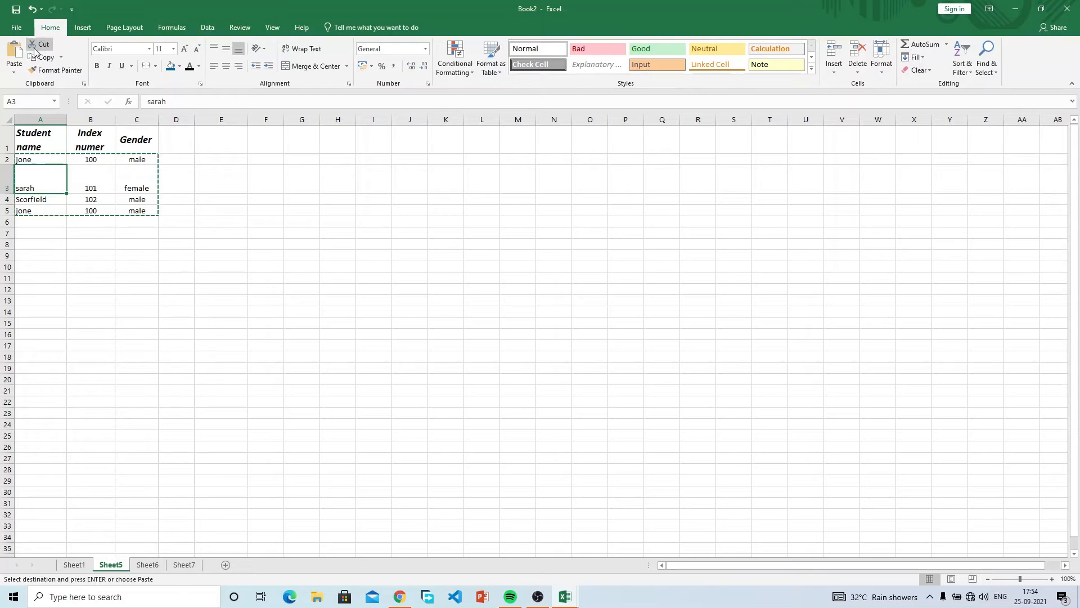
click(16, 54)
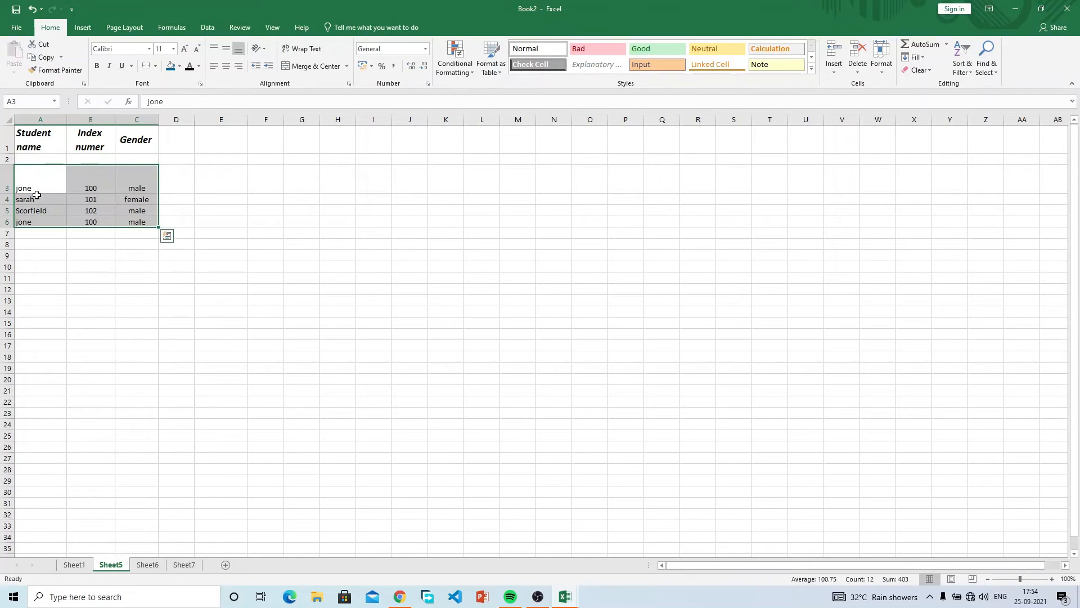
click(41, 159)
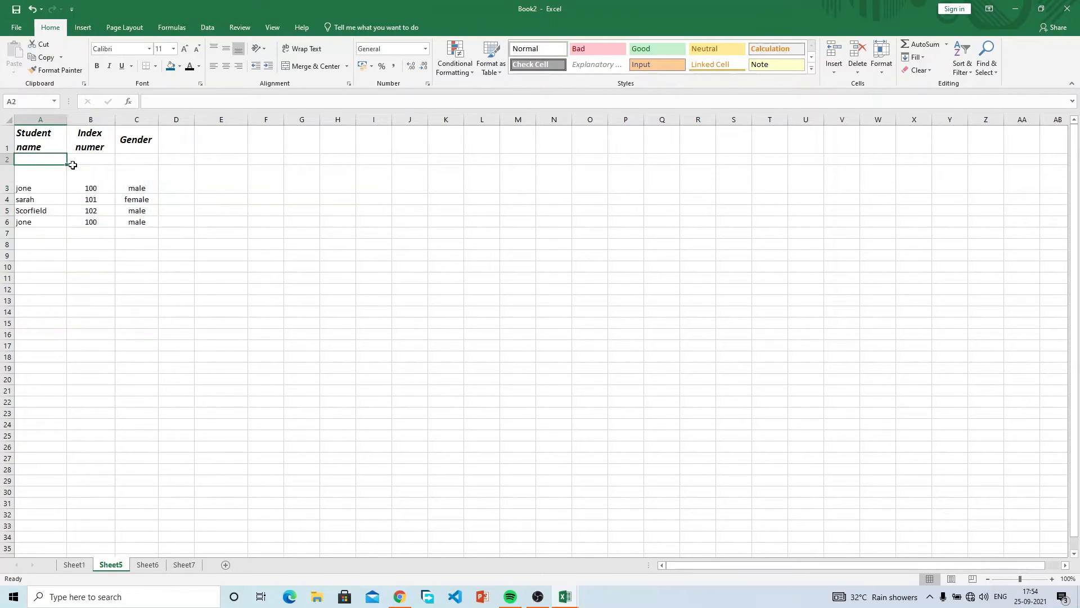
click(141, 181)
drag(60, 182, 141, 222)
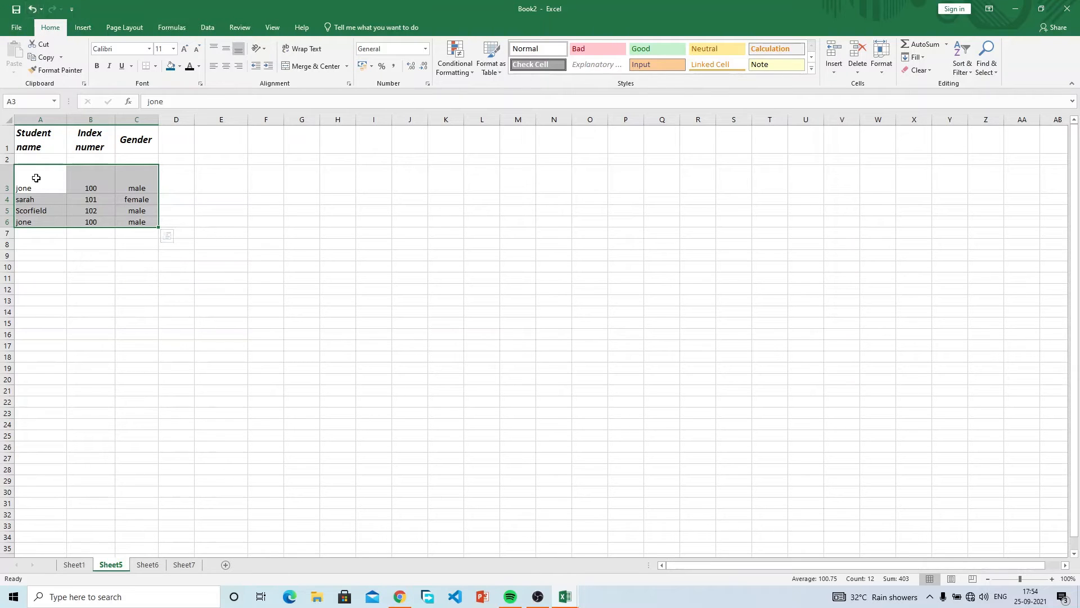
Drag the student block over to columns F–H, then undo that move.
mouse_move(38, 227)
mouse_down()
mouse_move(72, 246)
mouse_move(32, 198)
mouse_move(36, 223)
mouse_up()
click(203, 253)
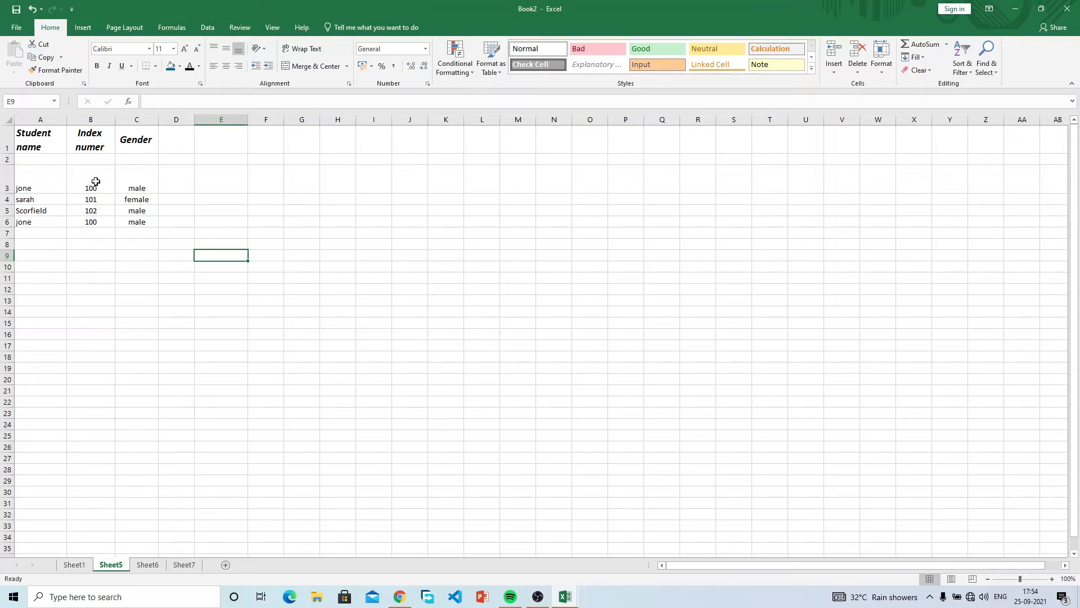
drag(53, 170, 141, 223)
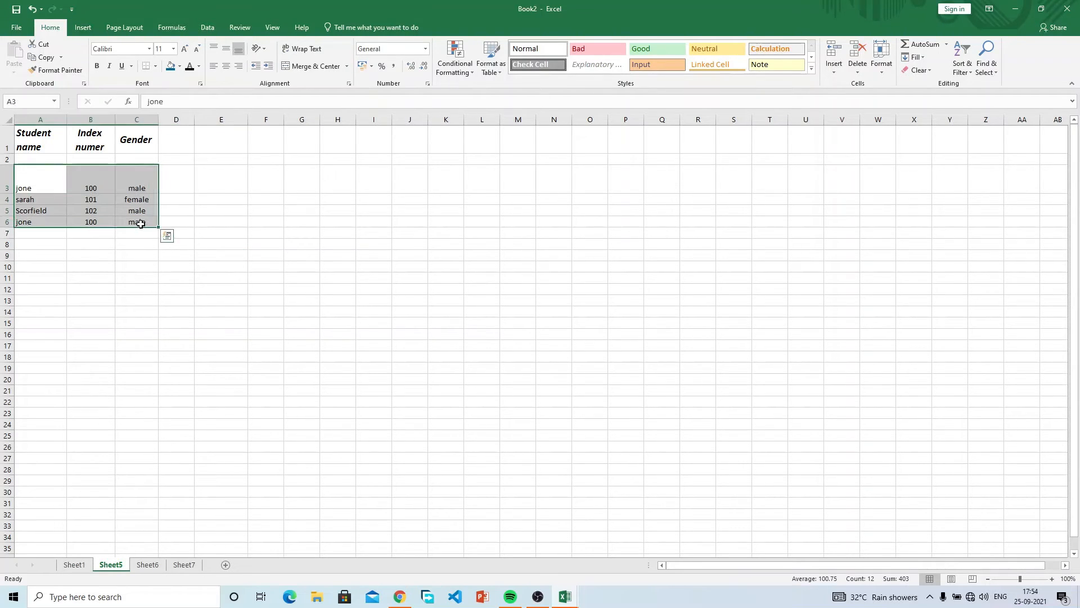
drag(60, 191, 263, 173)
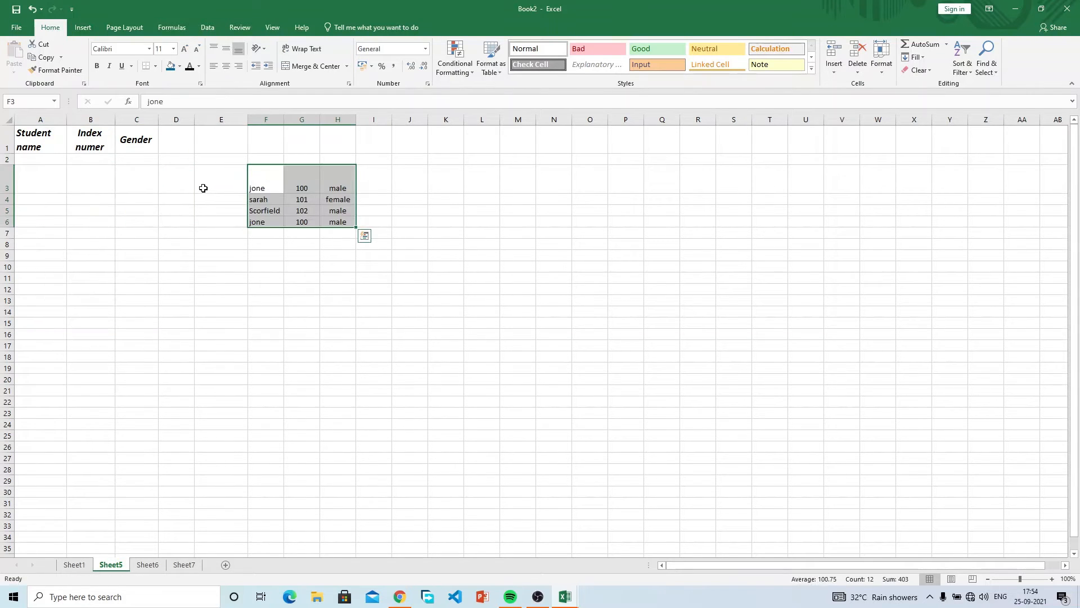
key(ctrl+z)
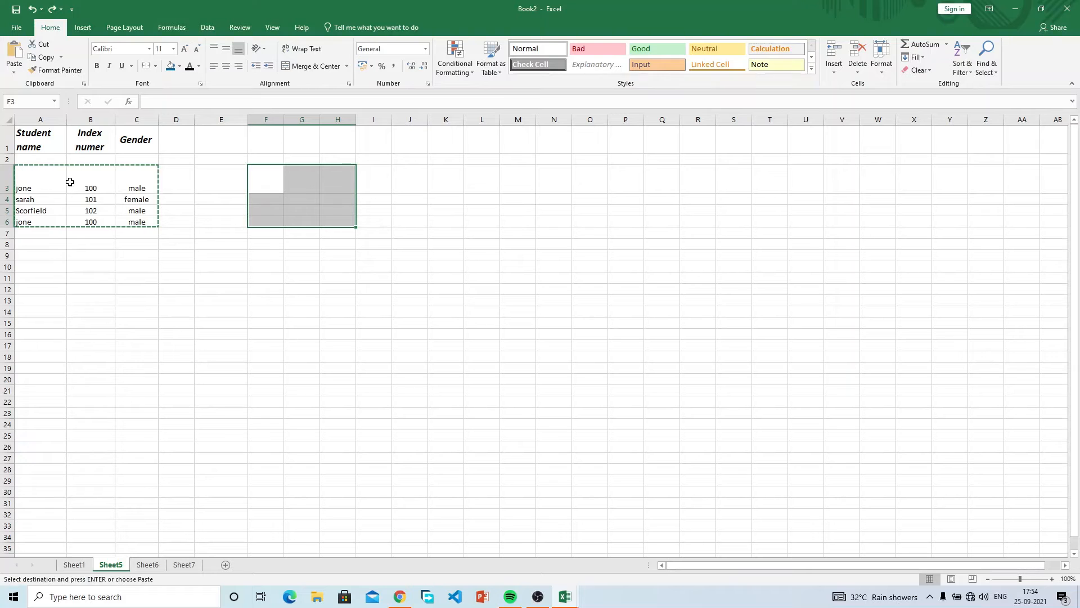
Cut A3:C6, cancel the cut with Esc, then undo so the records return to A2:C5.
key(Escape)
drag(154, 208, 146, 201)
drag(58, 185, 135, 221)
click(128, 227)
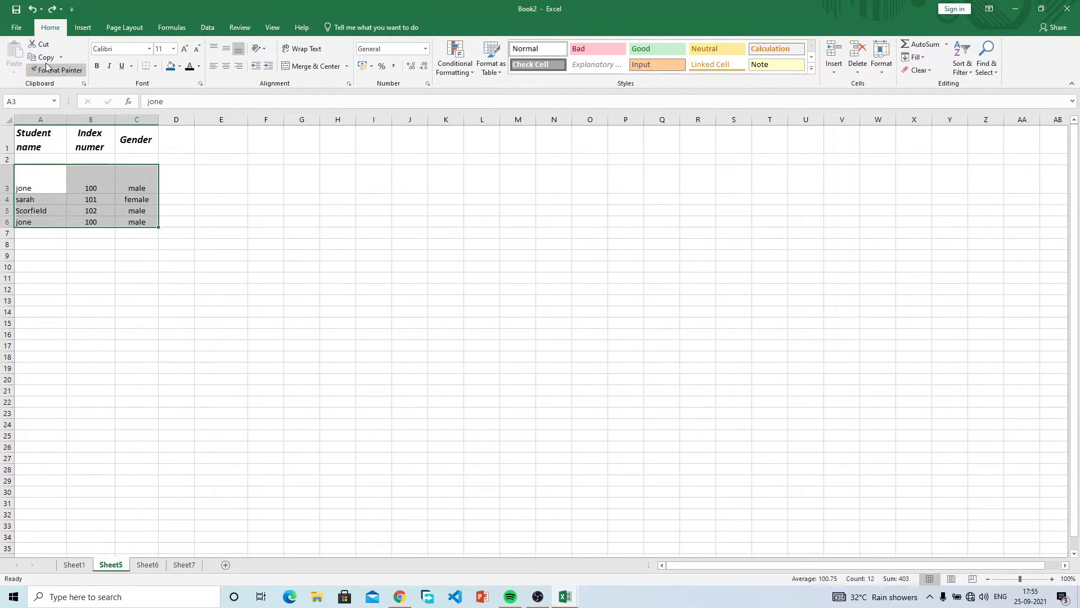
click(45, 48)
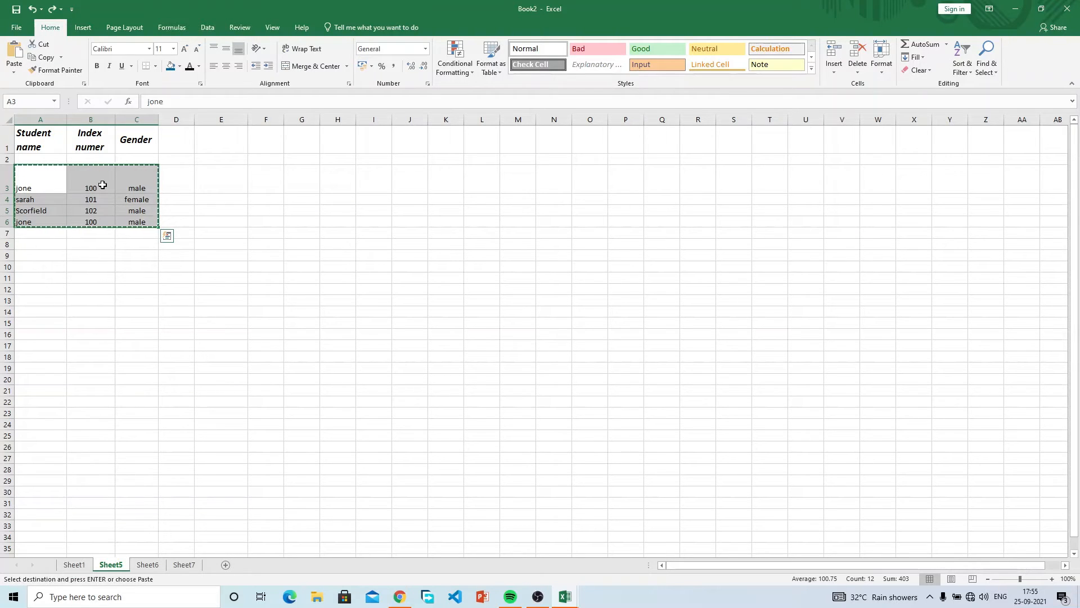
drag(102, 184, 128, 186)
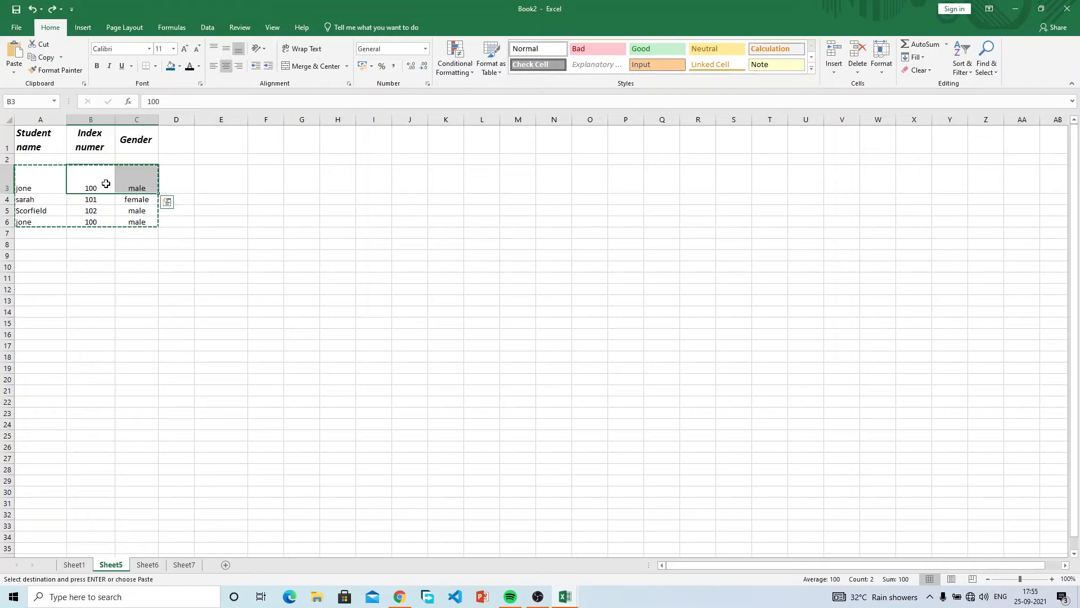
click(48, 178)
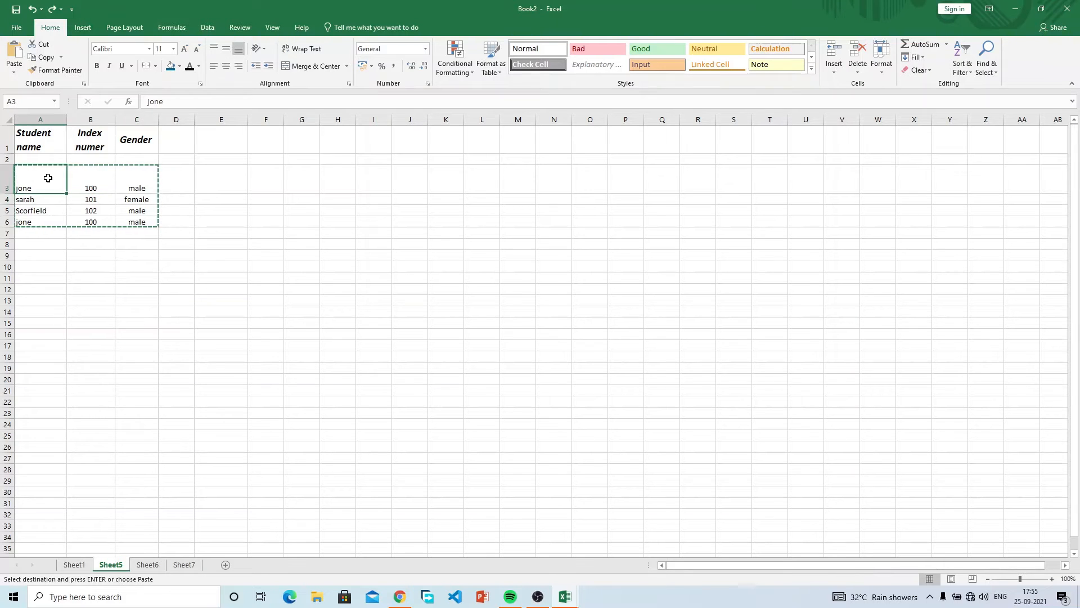
key(Escape)
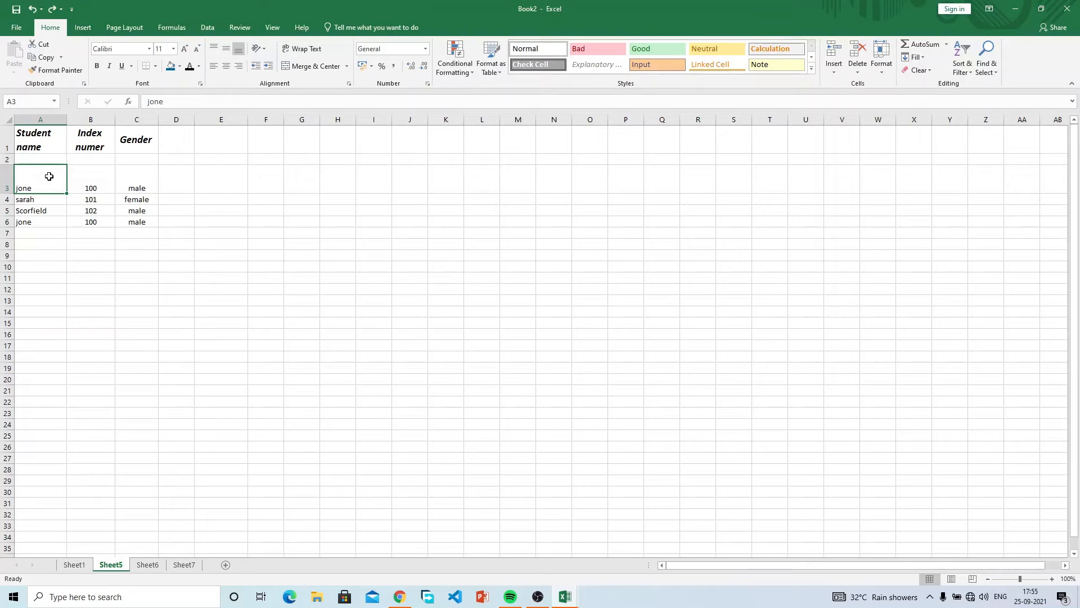
click(32, 9)
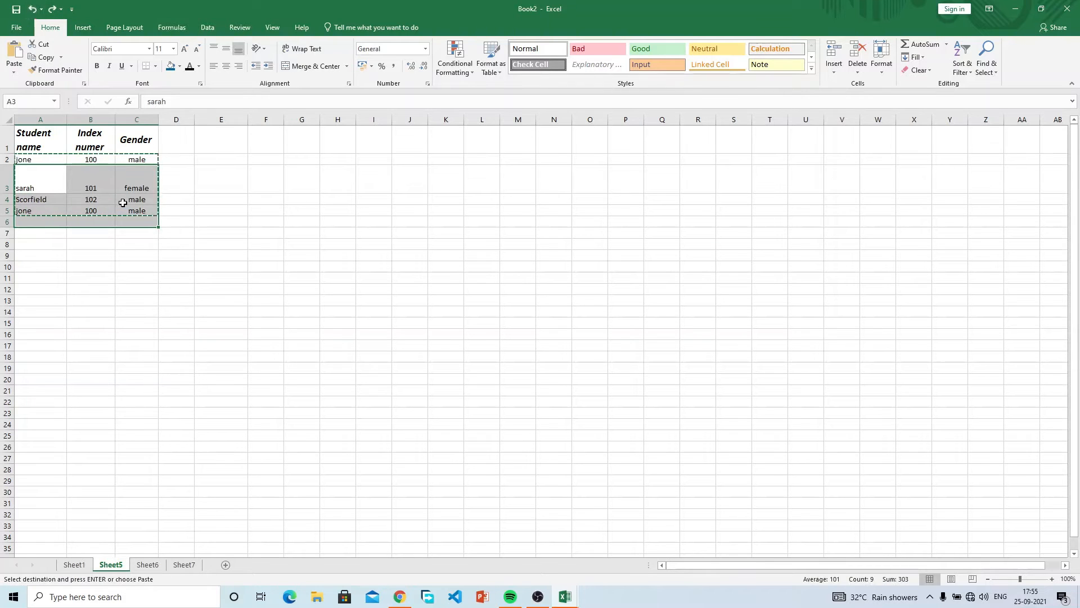
click(151, 266)
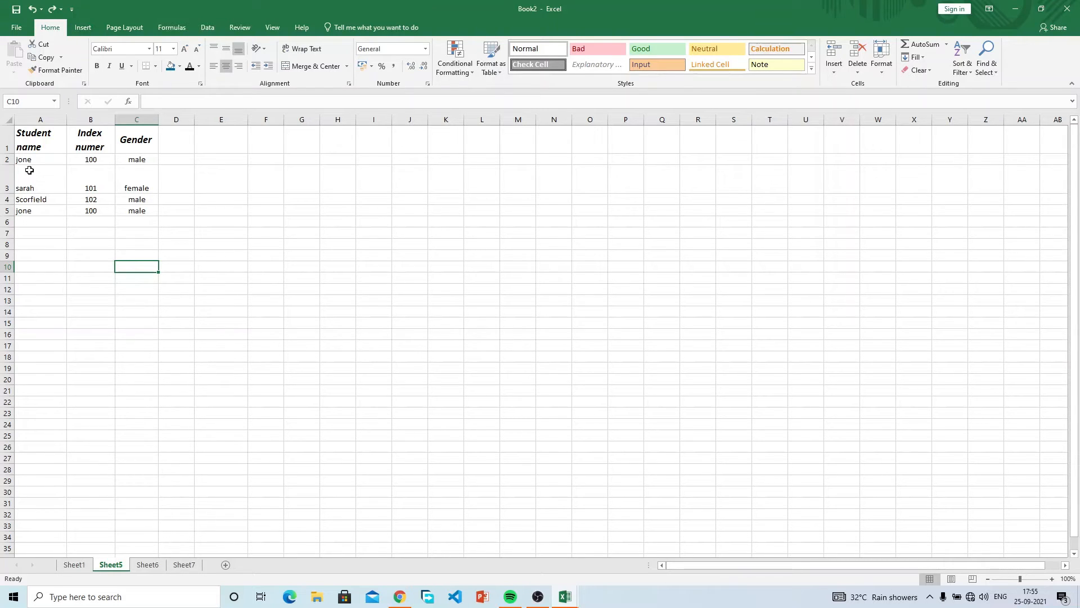
click(27, 146)
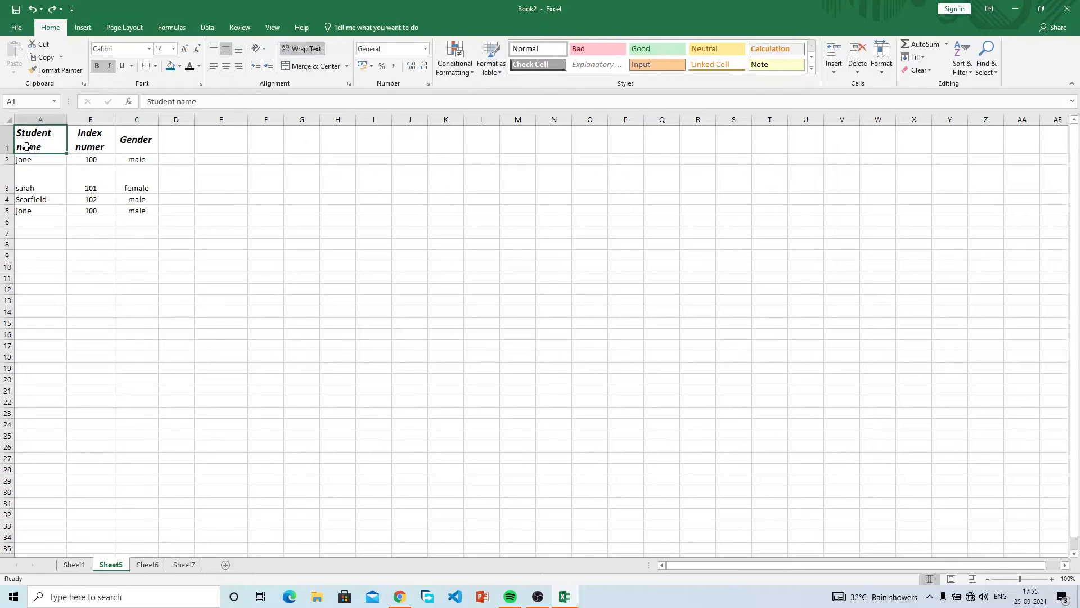
click(32, 159)
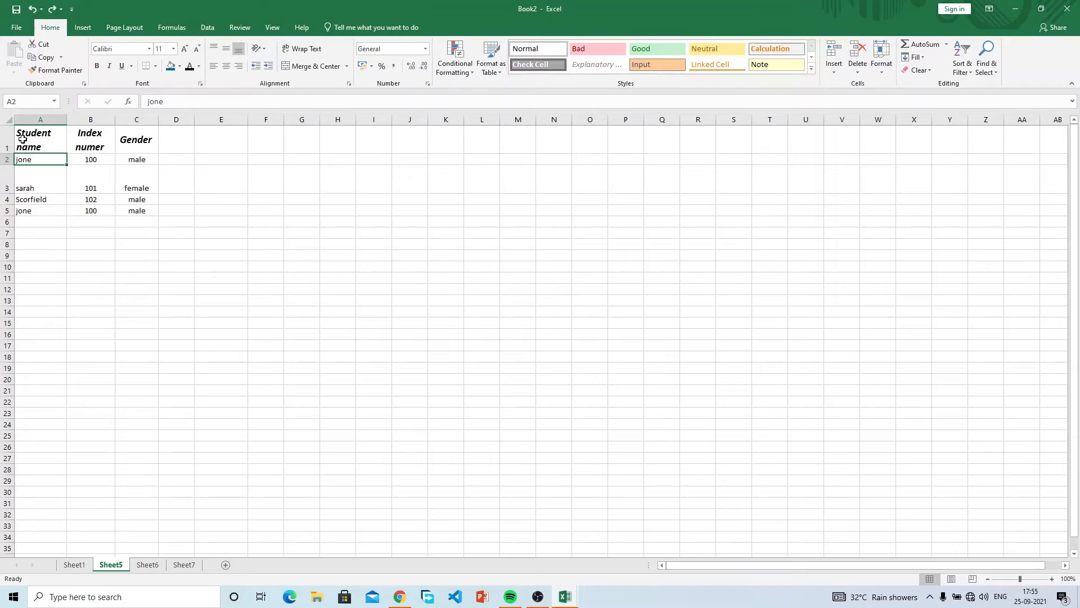
click(23, 139)
click(38, 161)
click(128, 175)
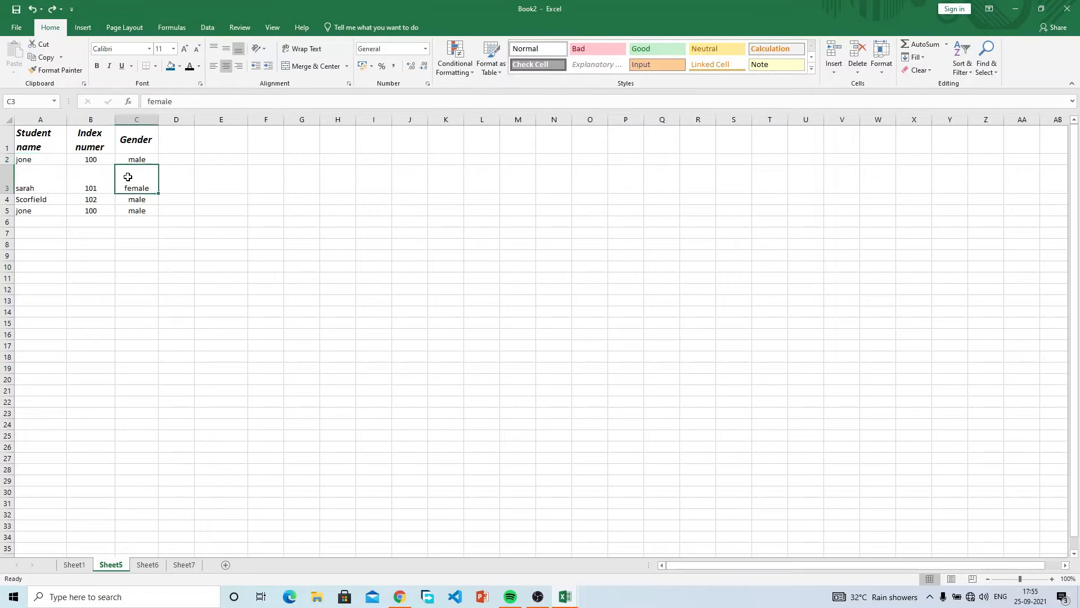
click(102, 178)
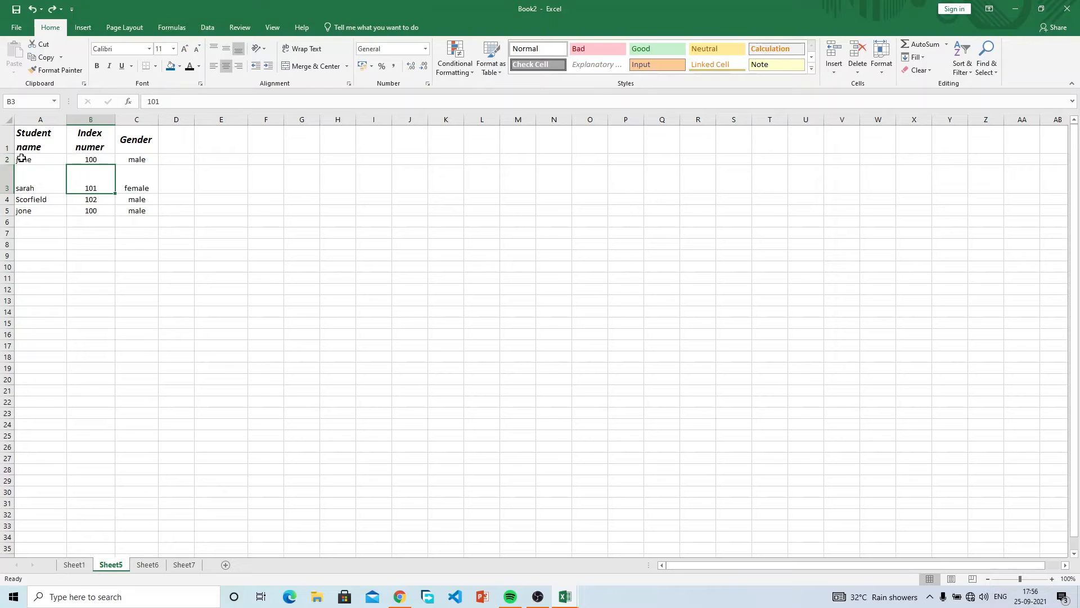
Insert a blank row above jone's row.
click(7, 159)
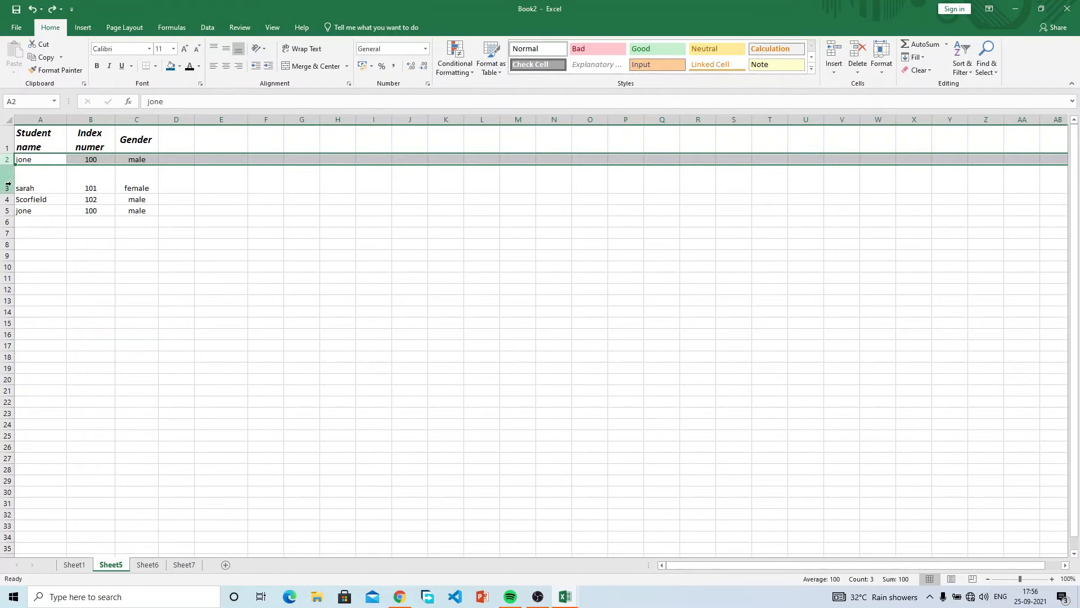
click(8, 185)
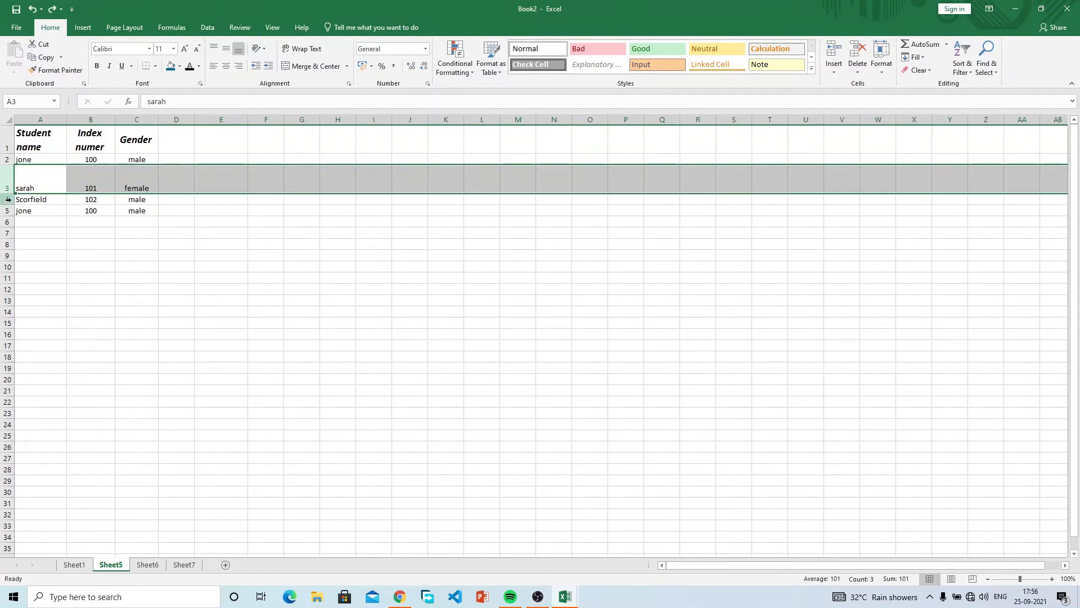
click(8, 199)
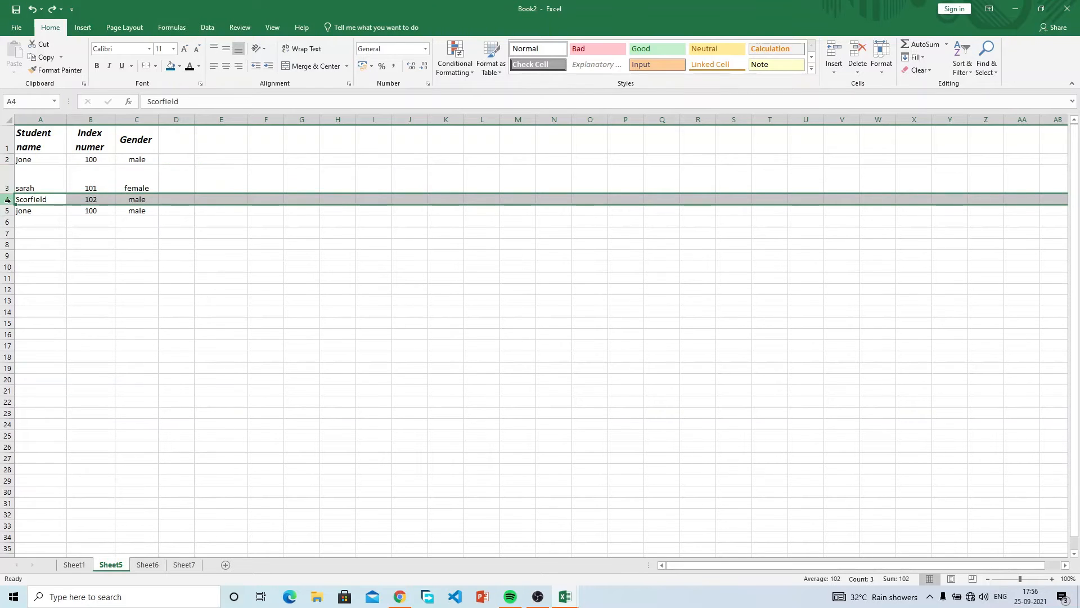
click(3, 159)
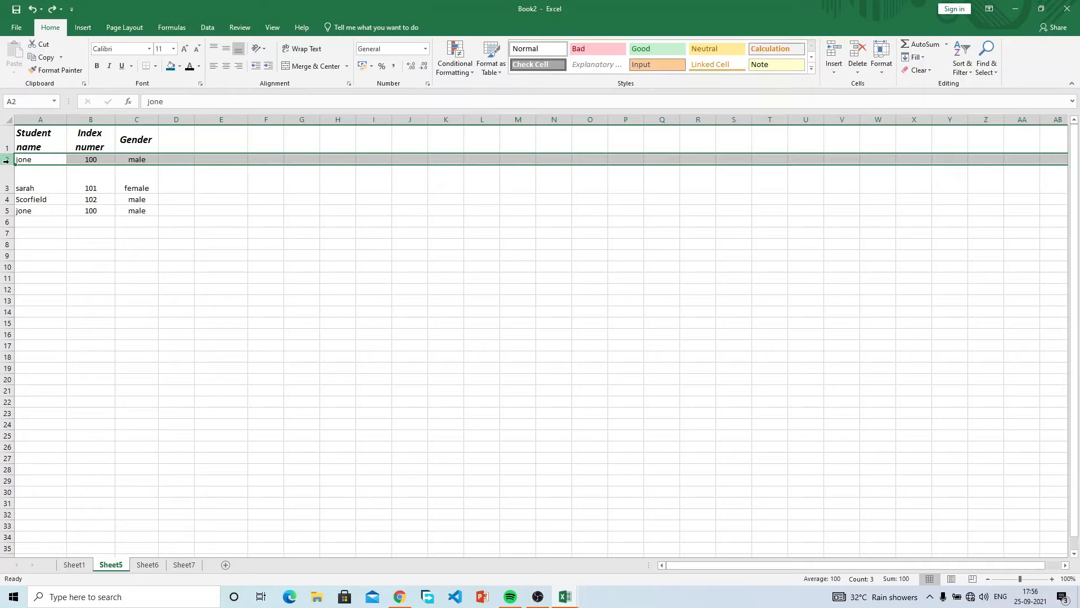
right_click(6, 160)
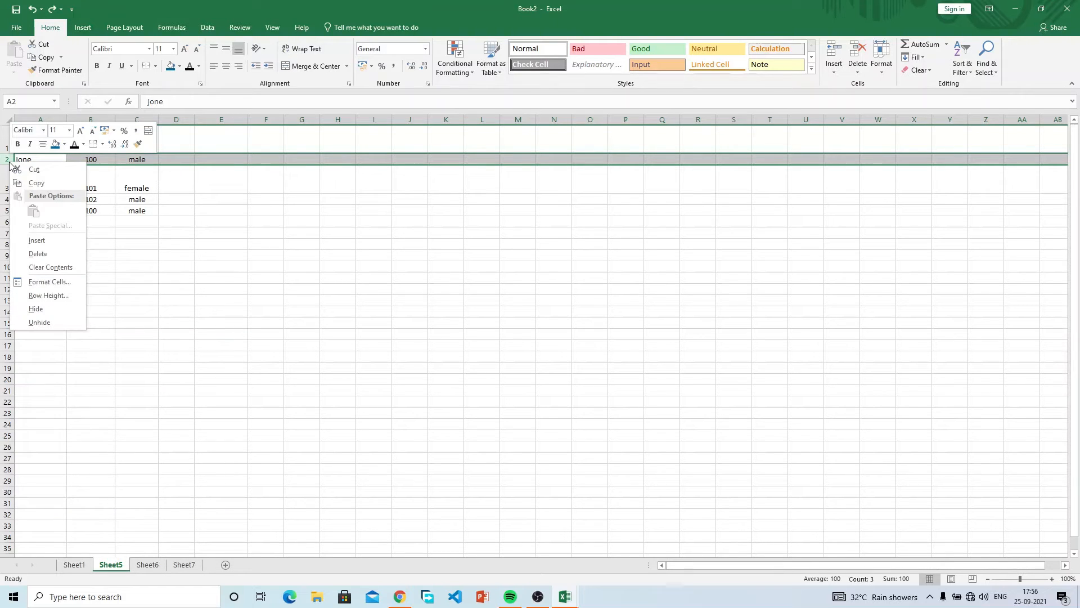
click(61, 241)
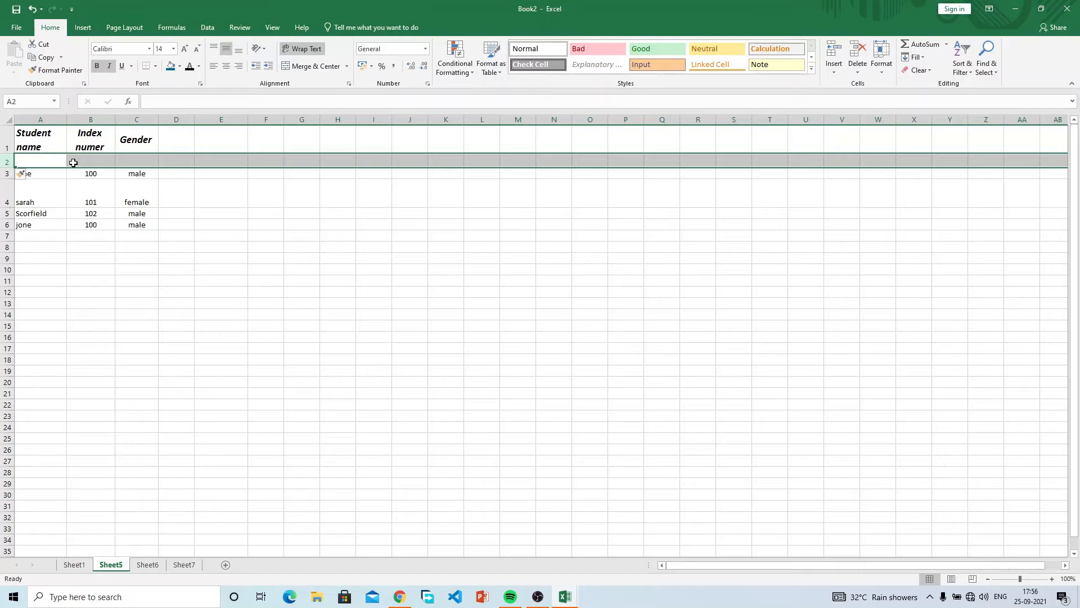
Undo the blank row inserted above jone's row.
click(214, 206)
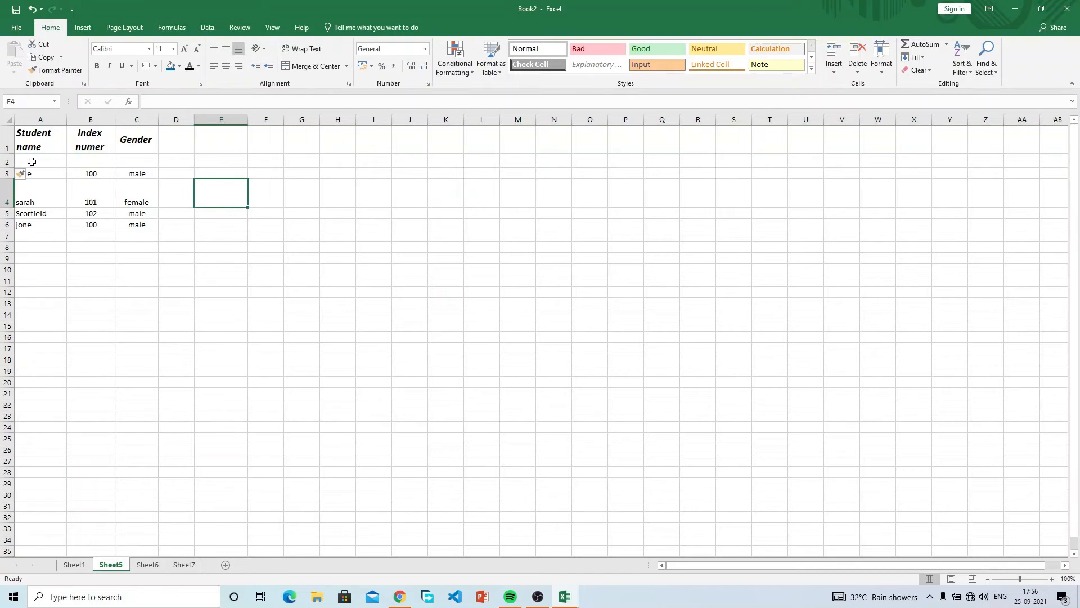
drag(33, 170, 40, 163)
click(41, 161)
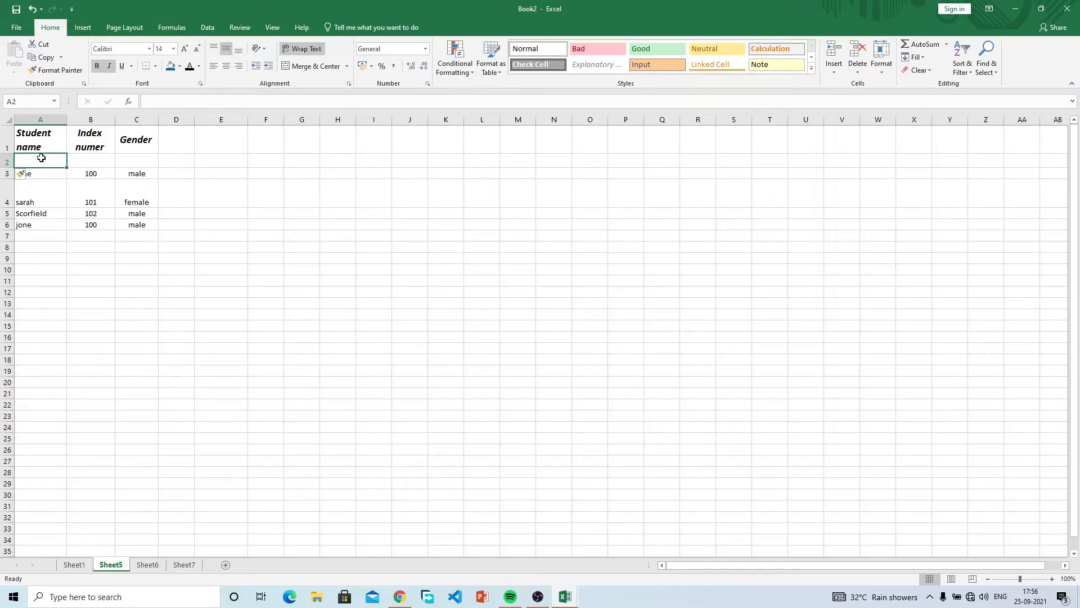
click(174, 159)
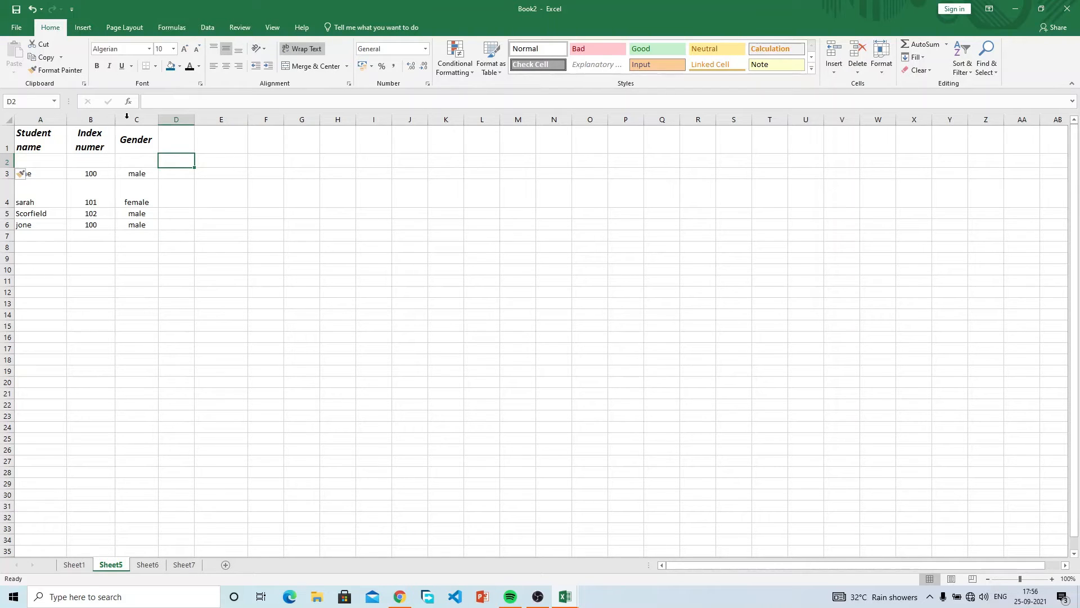
click(34, 9)
Insert a blank row 1 above the Student name, Index numer and Gender headers, then select A1.
click(125, 277)
click(37, 153)
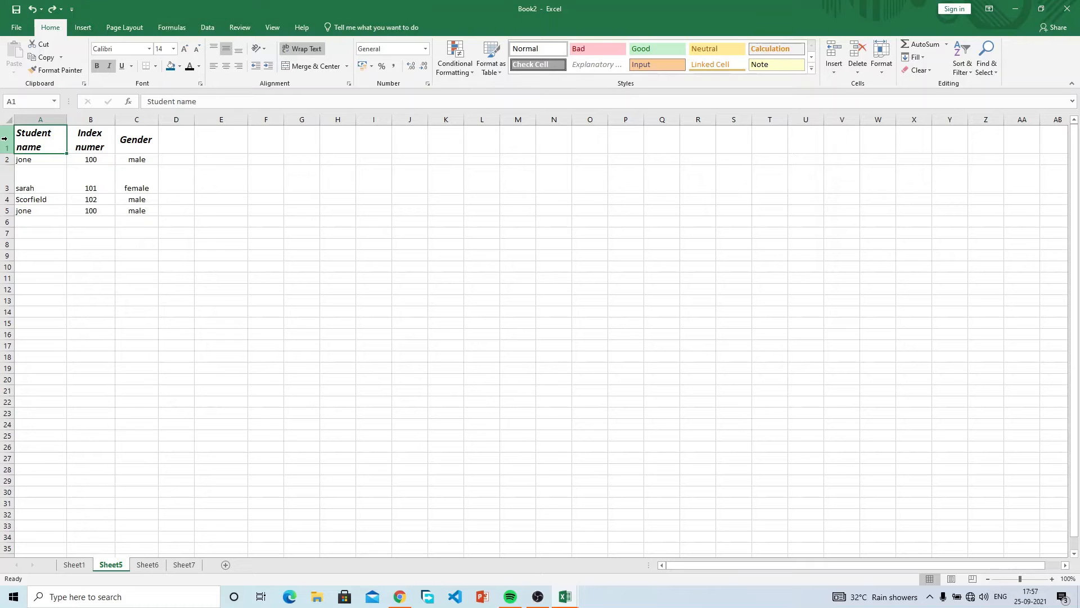
right_click(5, 139)
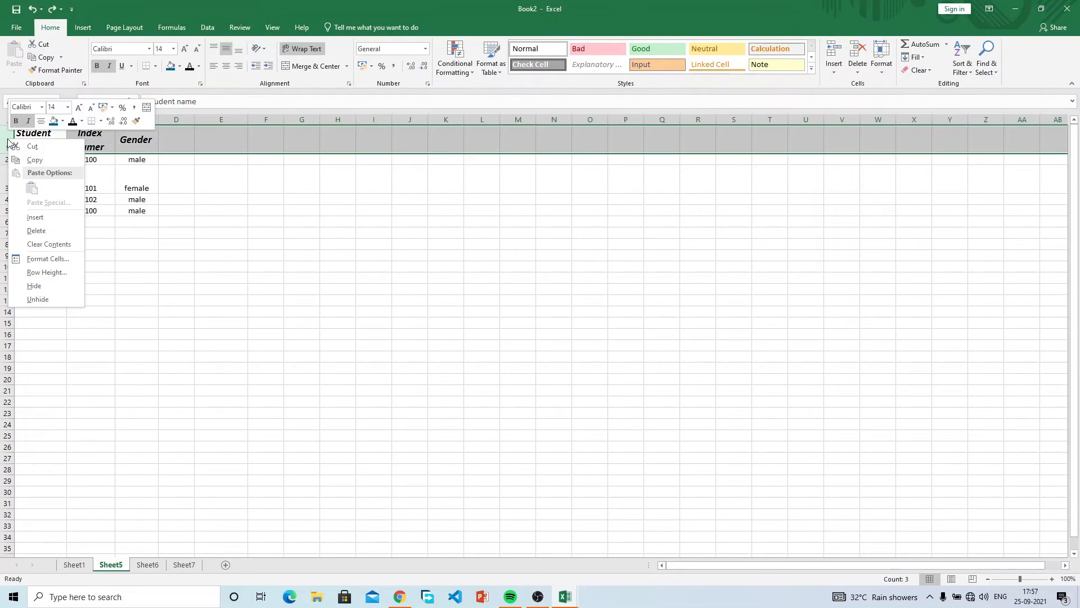
click(8, 140)
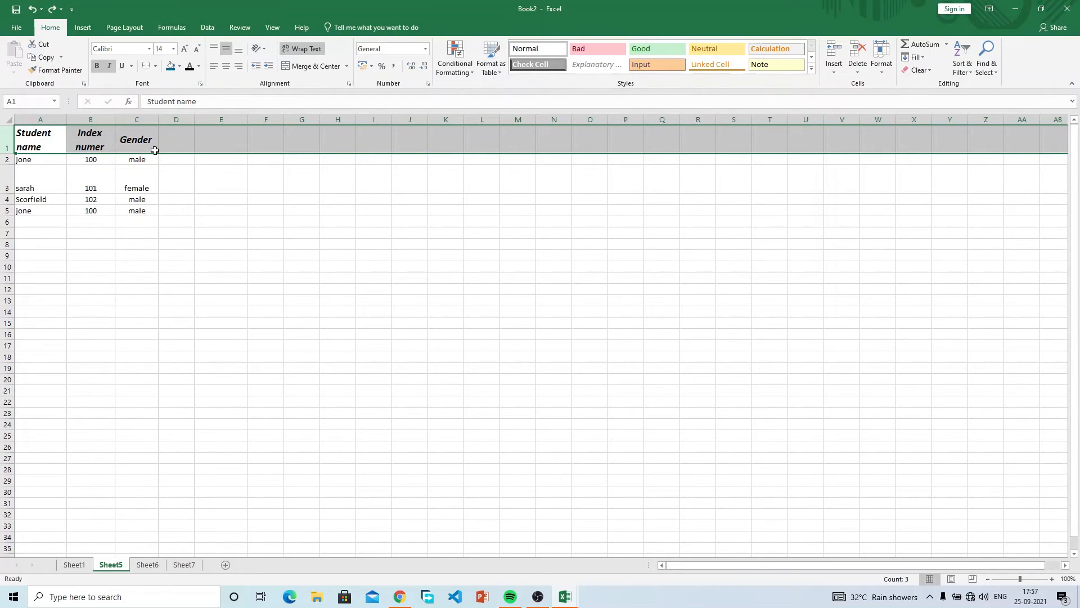
right_click(6, 139)
click(47, 215)
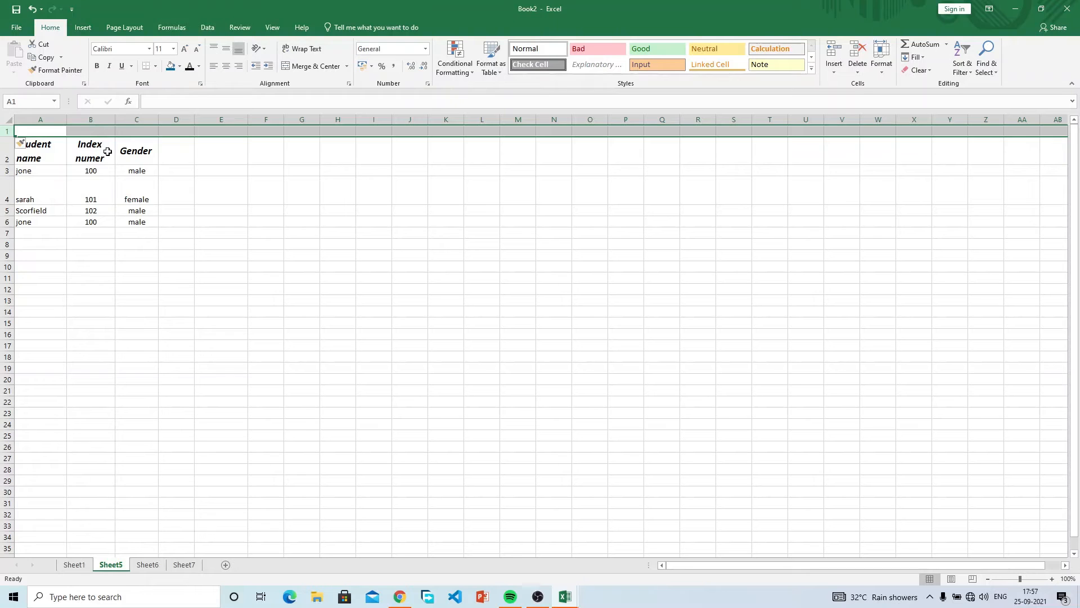
click(100, 130)
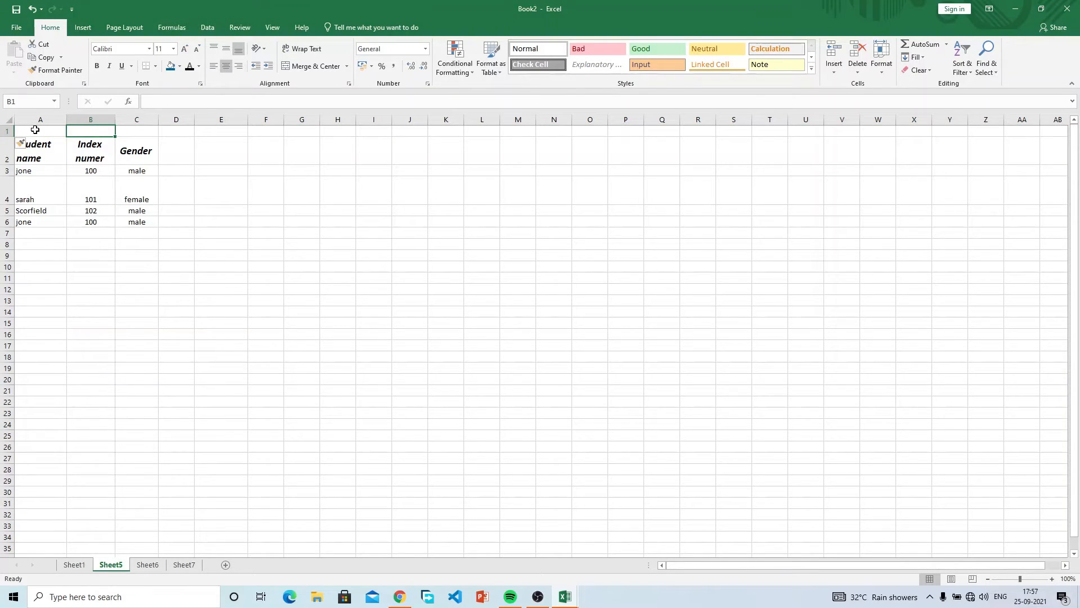
click(35, 130)
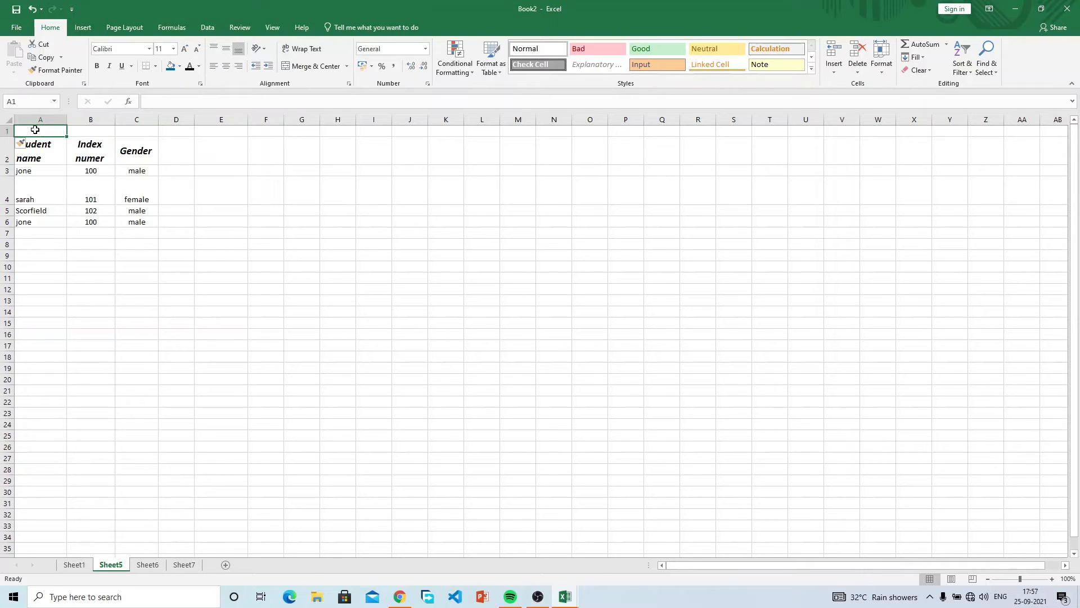
Enter the title LIST OF STUDENTS IN THE SCHOOL in cell A1.
text(LISTG)
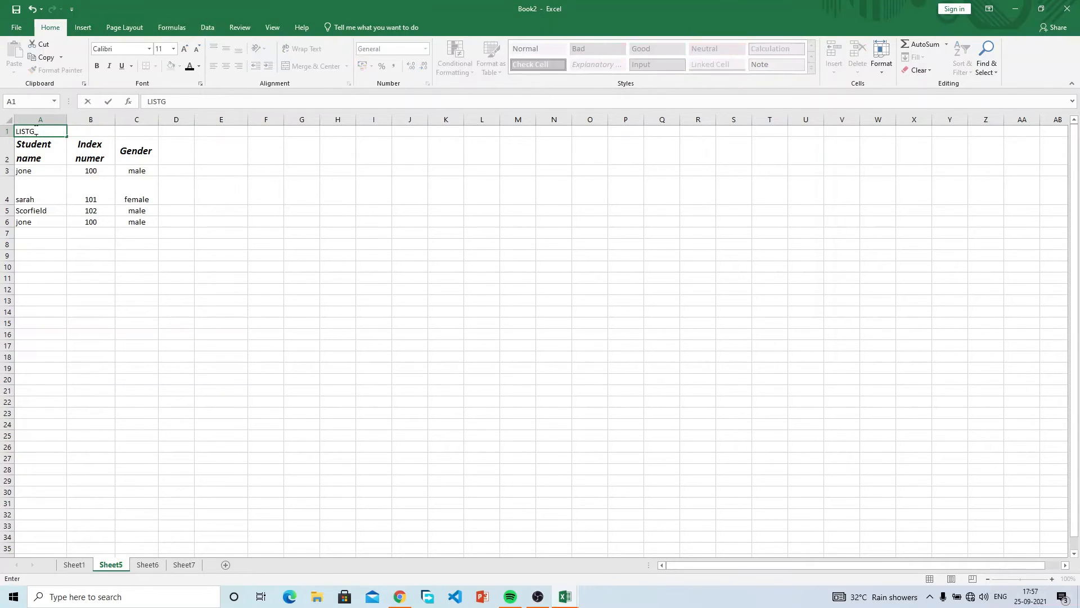
key(BackSpace)
text( OF STUDENTS IN THE SCHOOL)
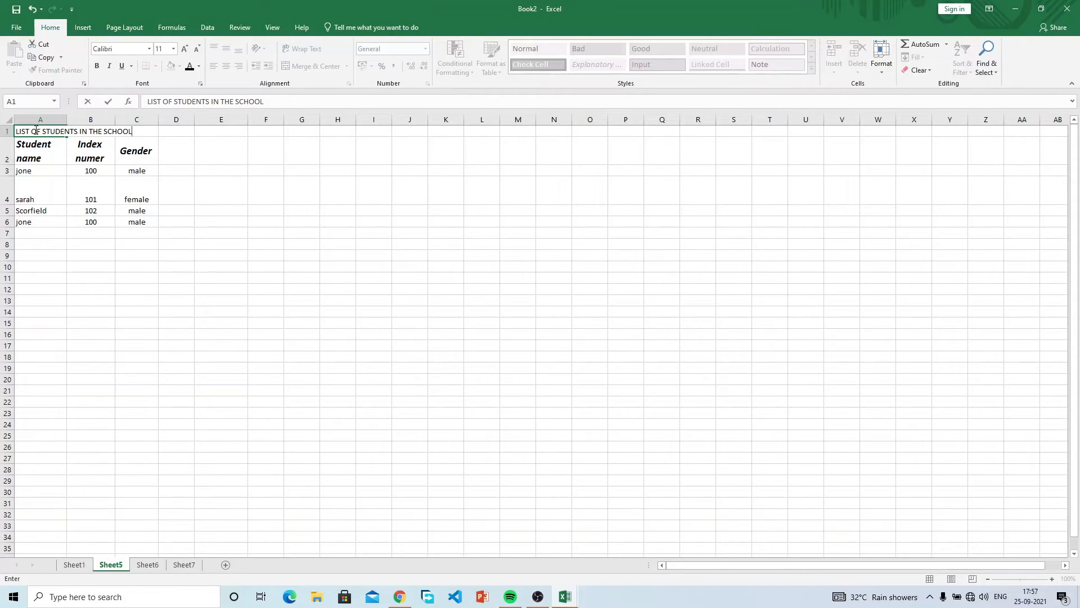
key(Return)
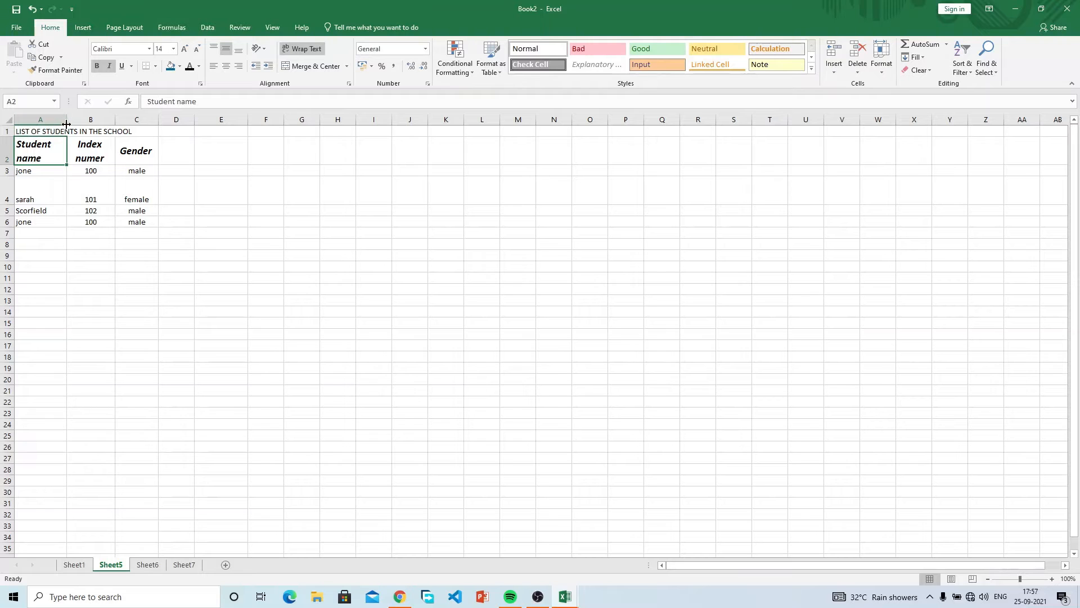
Select cells around the title and the A1:C2 range, ending on the title cell A1.
click(110, 129)
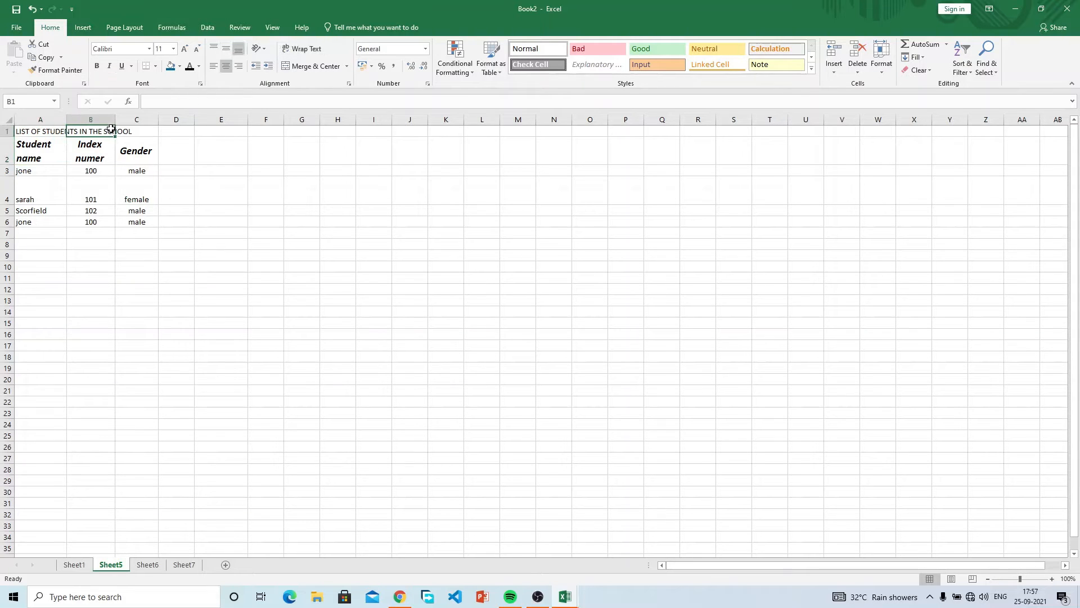
click(40, 133)
click(106, 149)
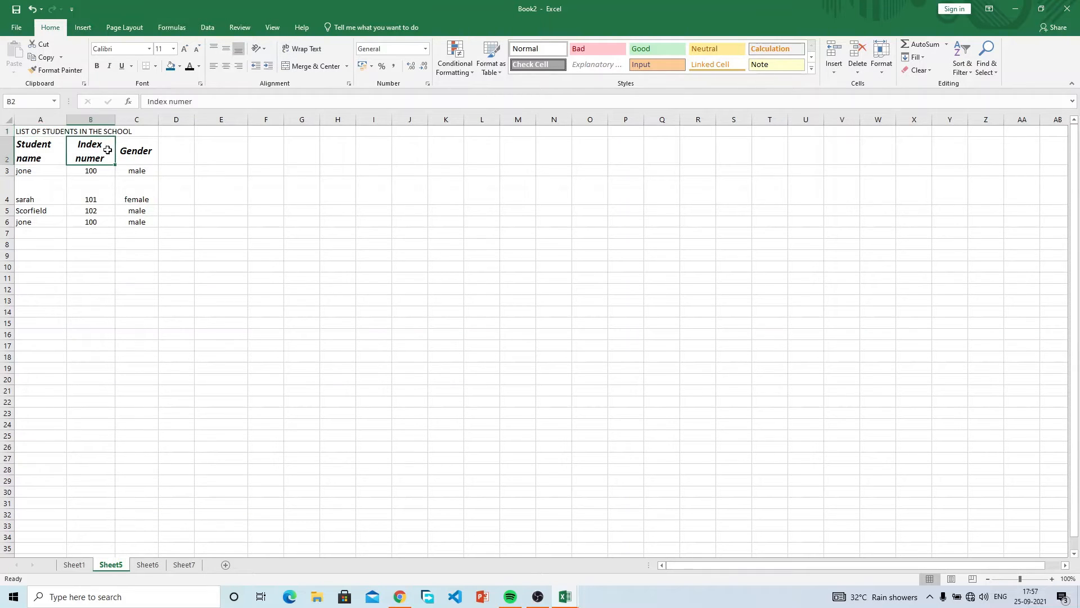
click(44, 131)
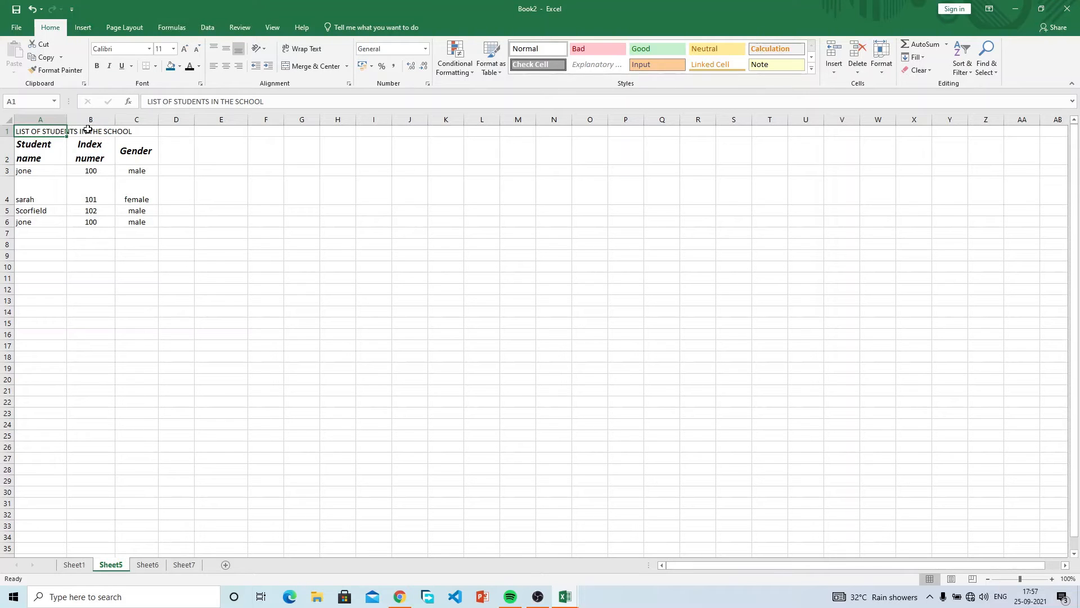
click(85, 175)
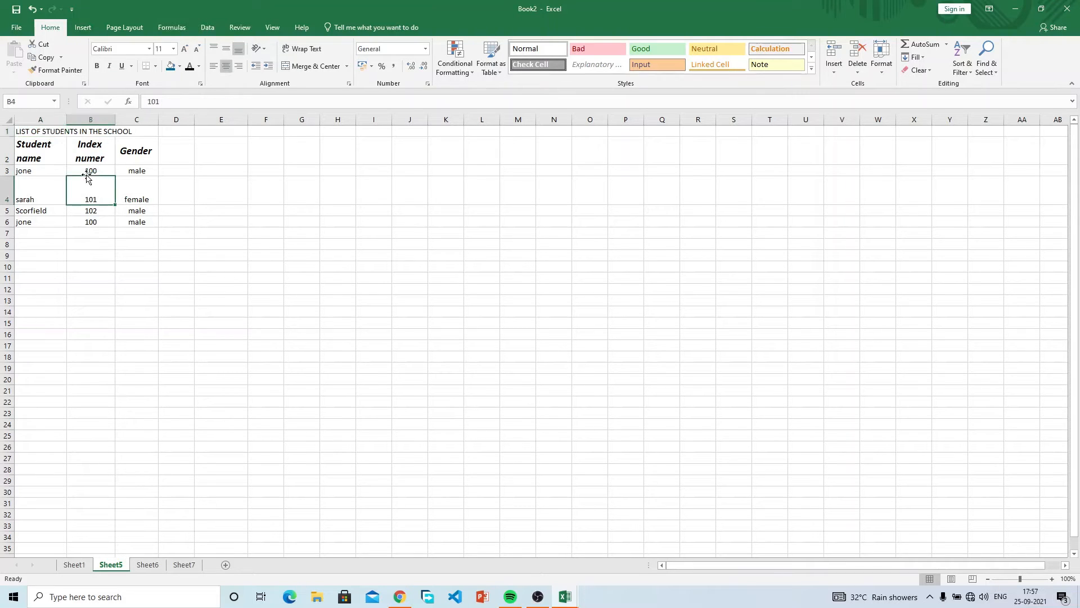
click(42, 131)
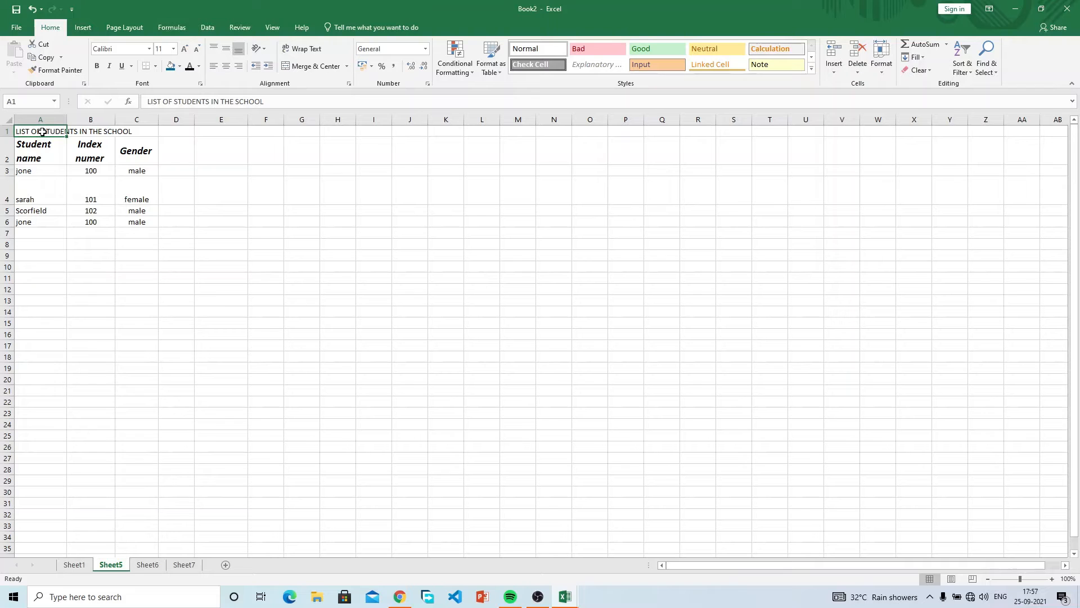
click(135, 130)
drag(135, 130, 37, 132)
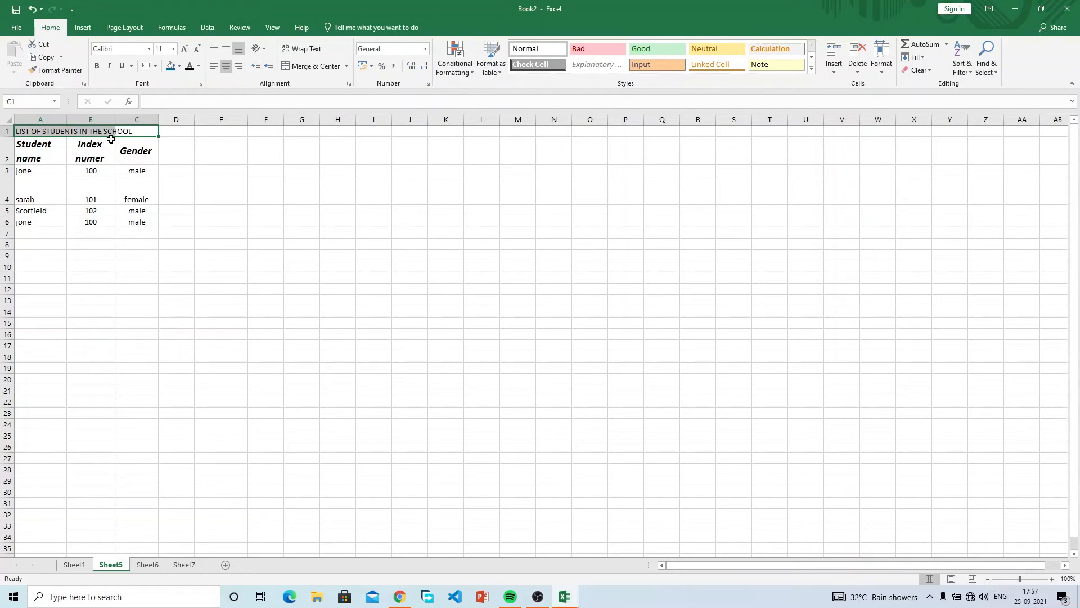
click(77, 143)
click(31, 132)
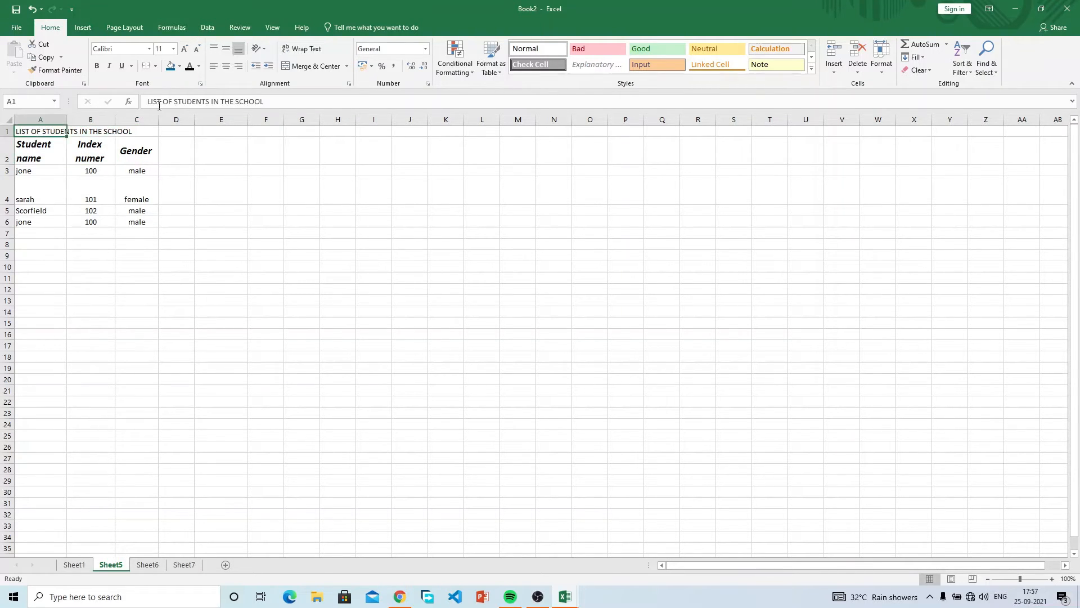
Centre the A1 title, then switch it to left alignment.
click(227, 65)
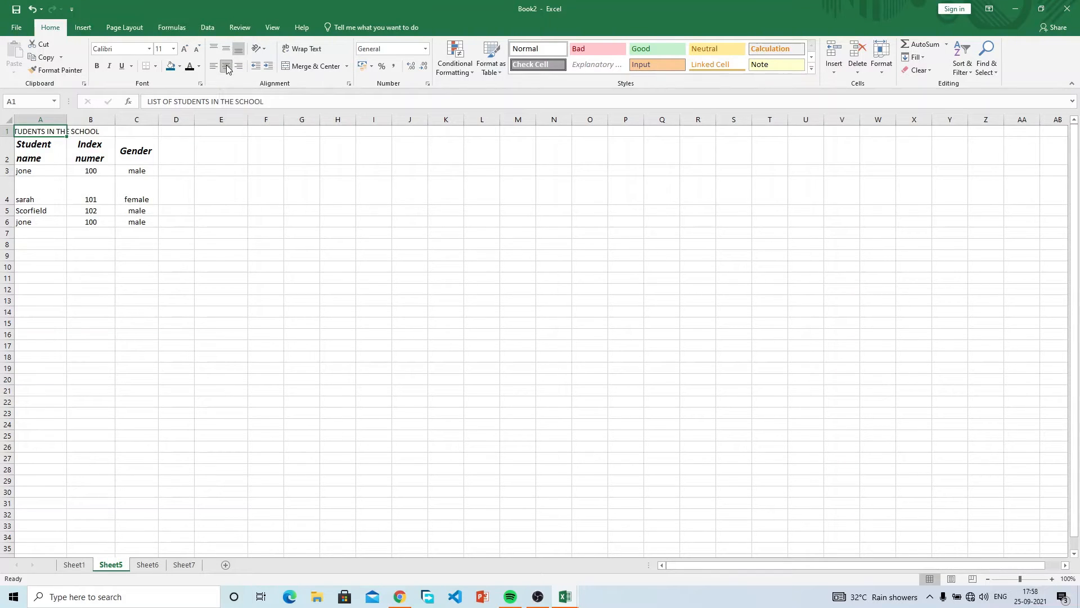
click(36, 133)
click(213, 66)
click(240, 66)
click(76, 210)
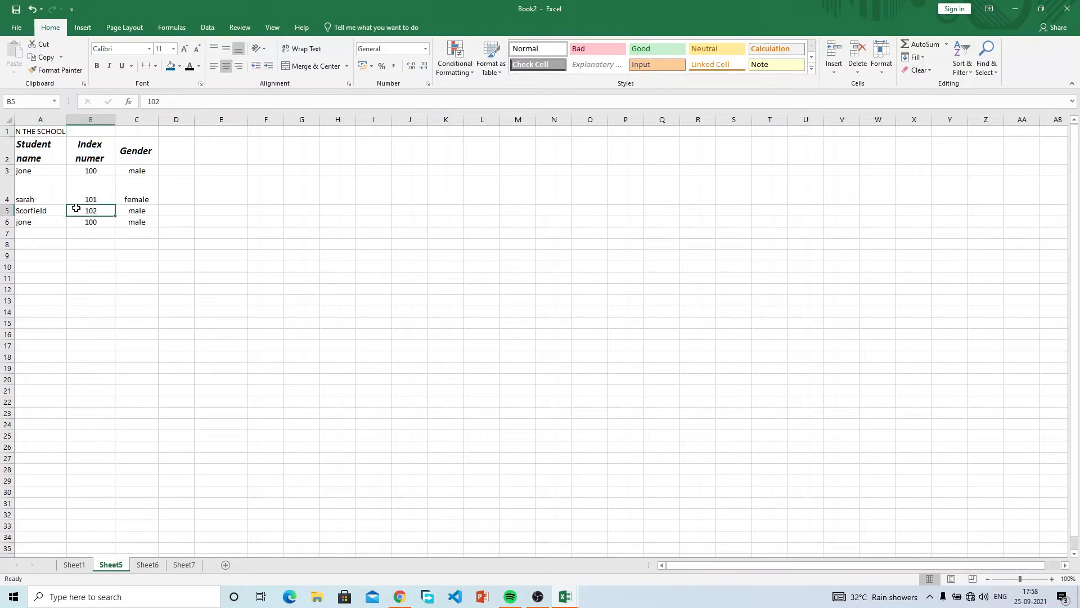
click(54, 128)
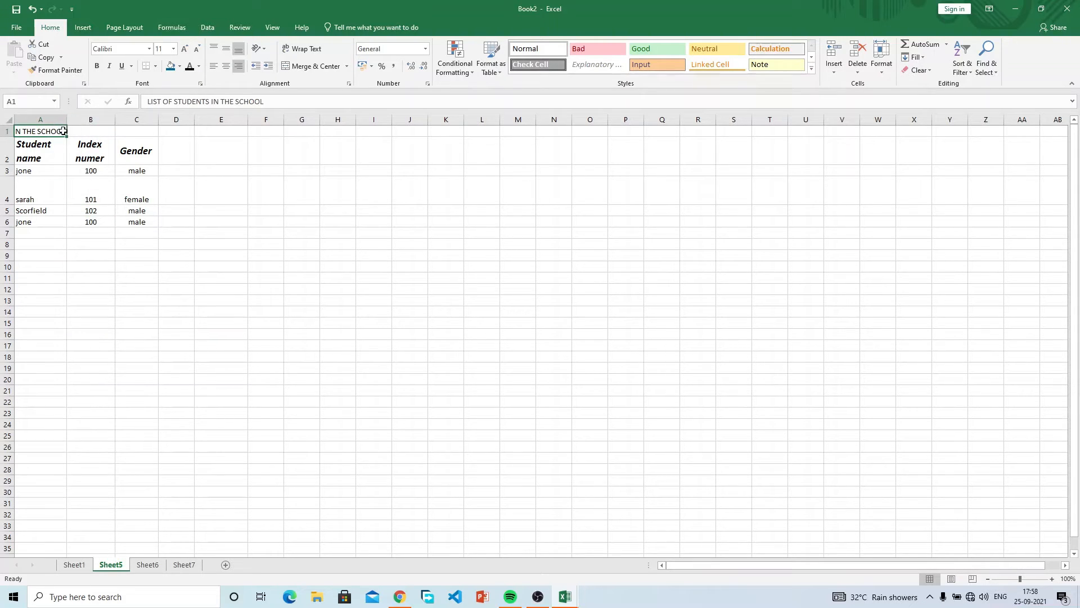
click(82, 143)
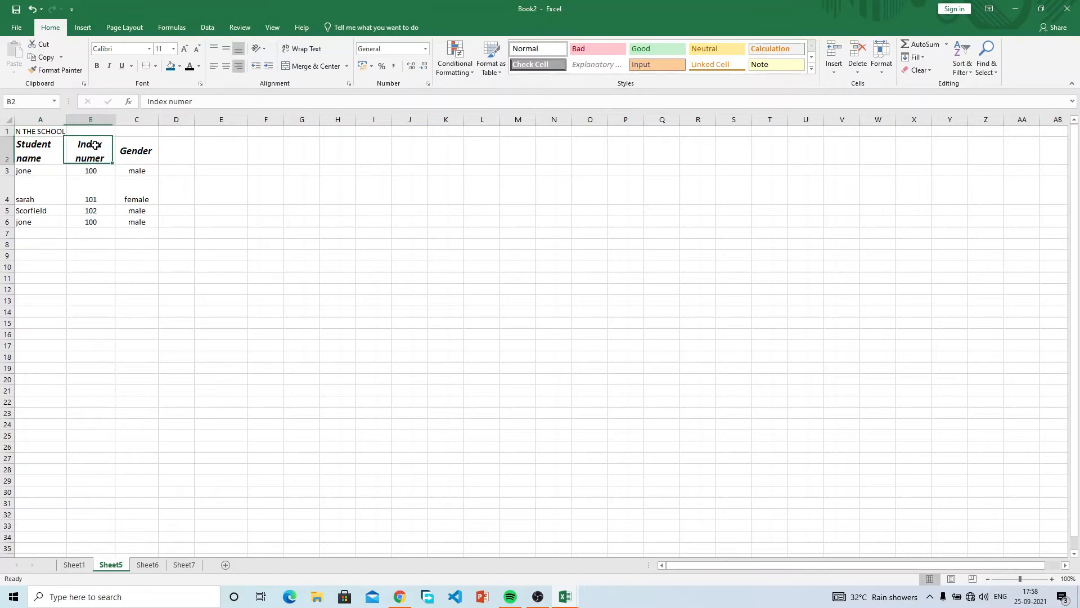
click(48, 133)
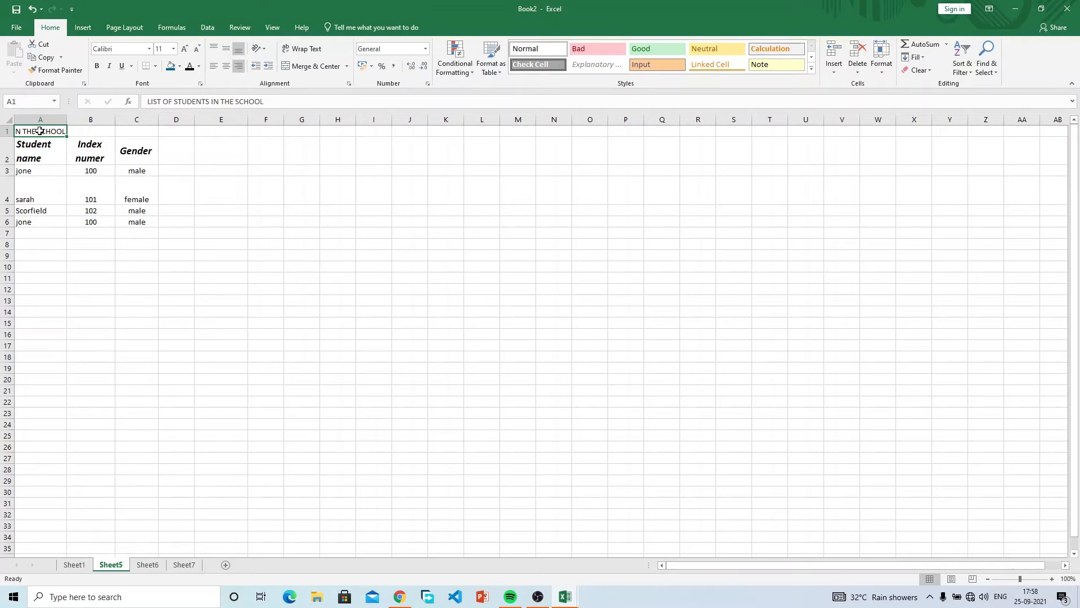
click(96, 149)
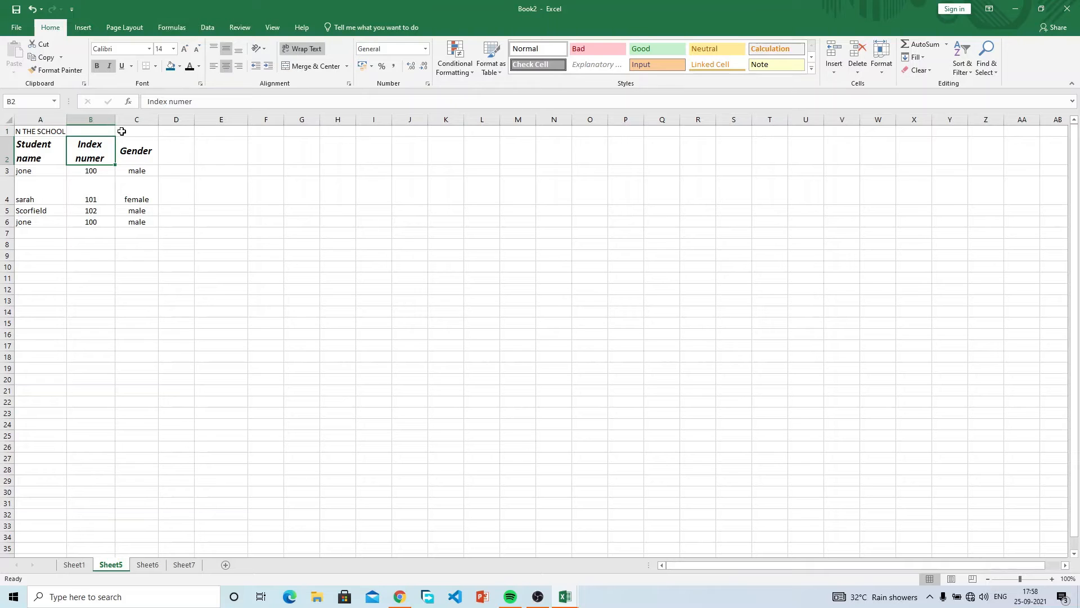
drag(45, 132, 130, 129)
click(148, 154)
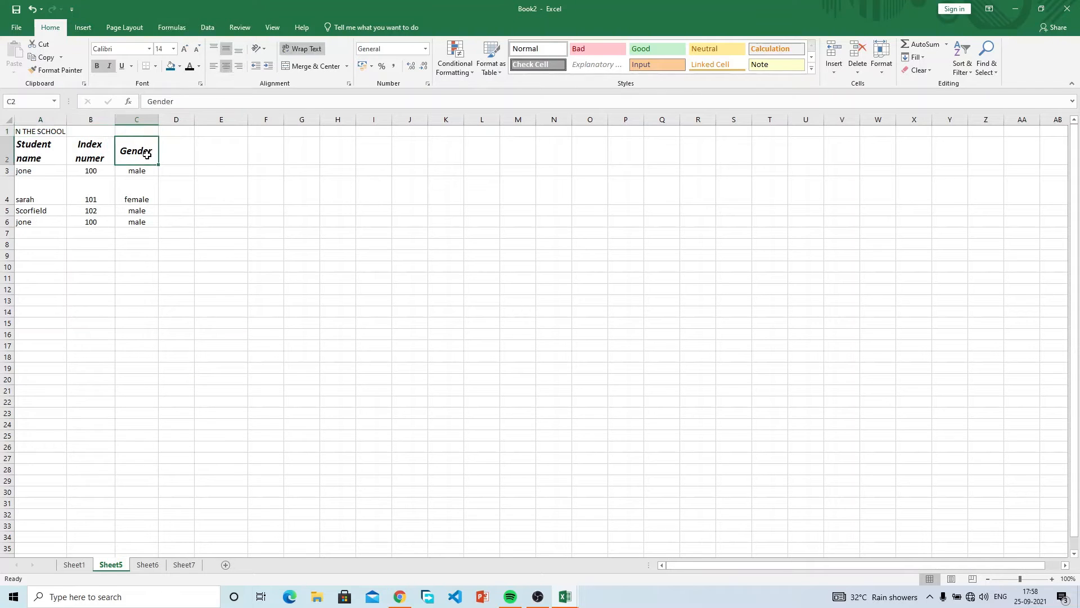
click(111, 133)
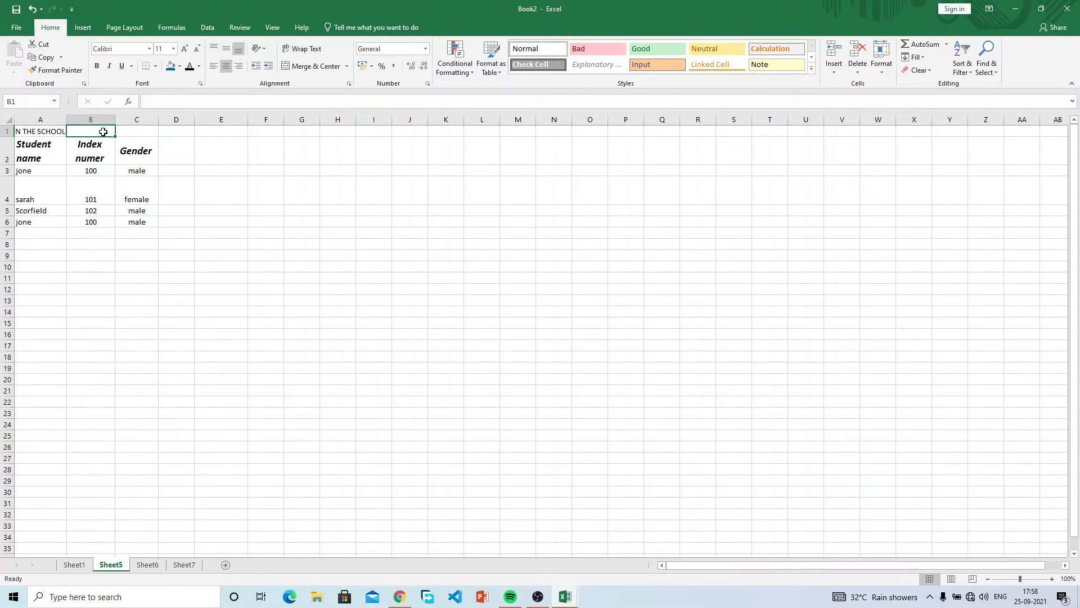
click(54, 131)
drag(54, 131, 135, 129)
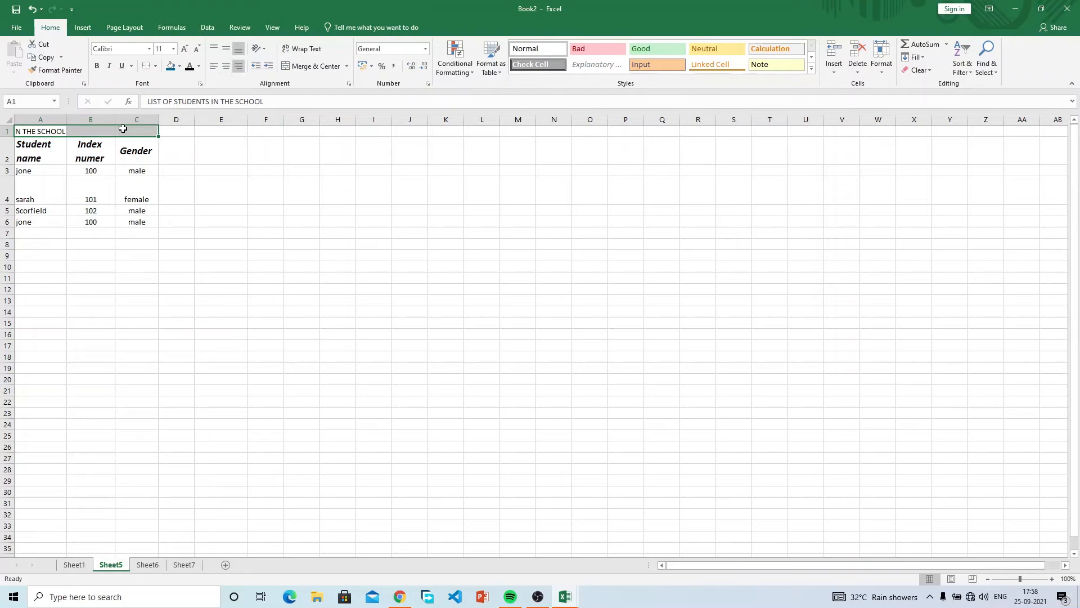
click(52, 133)
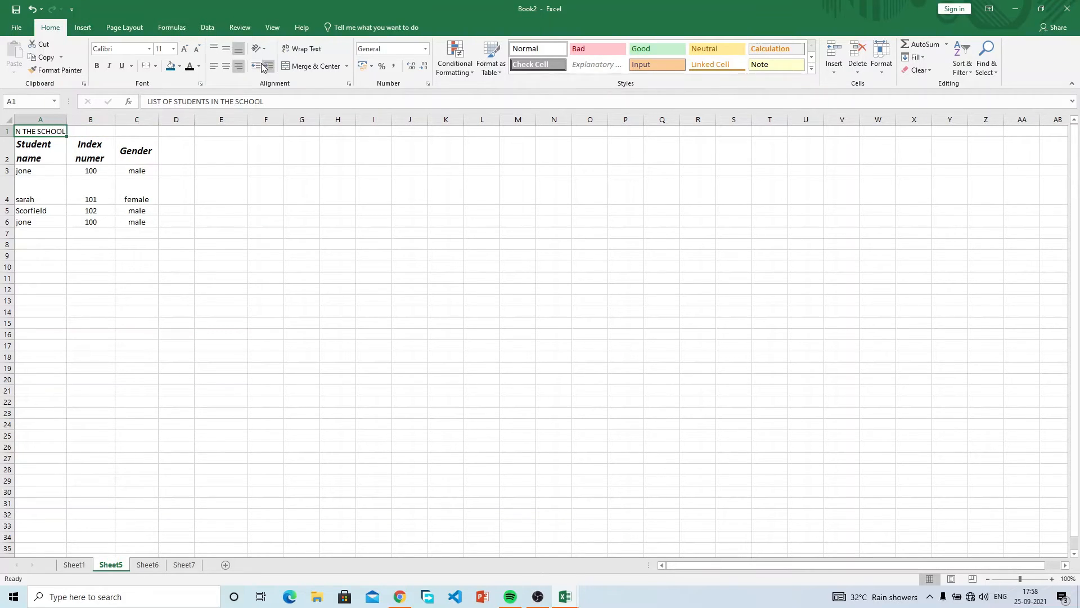
click(226, 67)
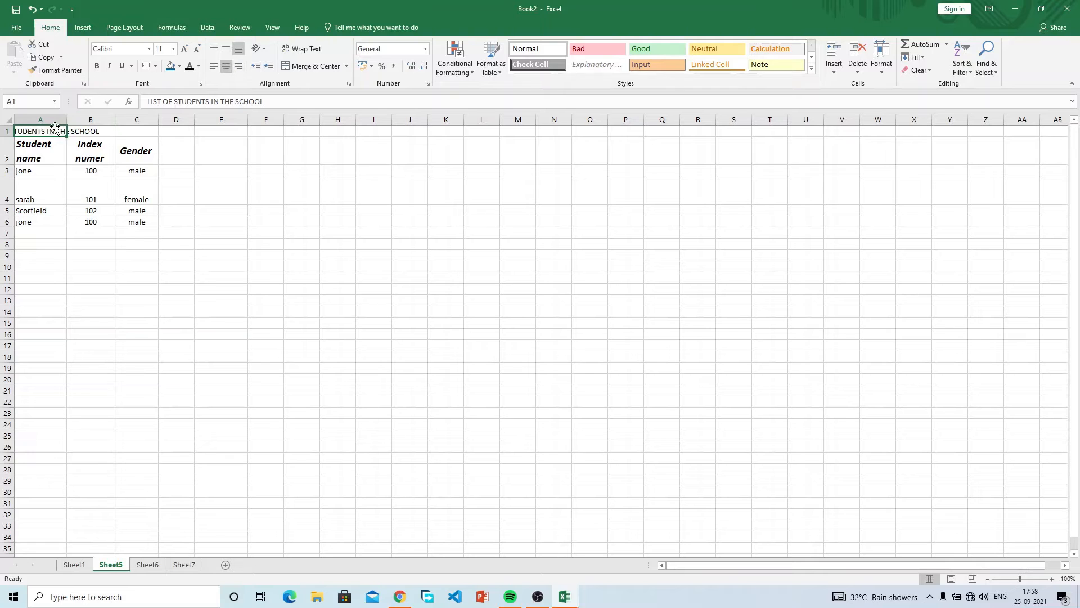
click(214, 67)
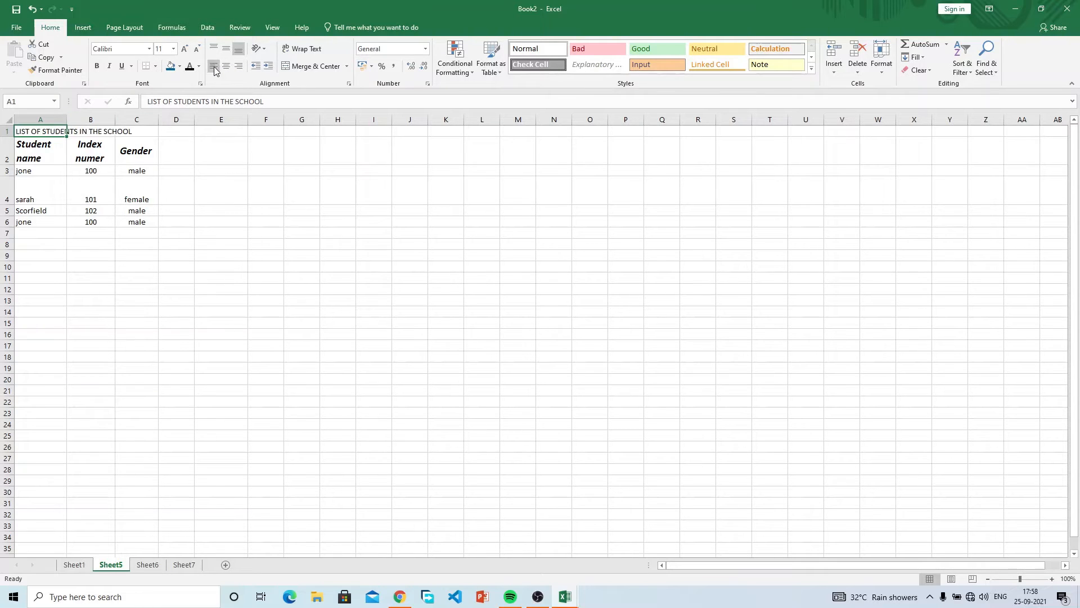
click(238, 66)
click(70, 142)
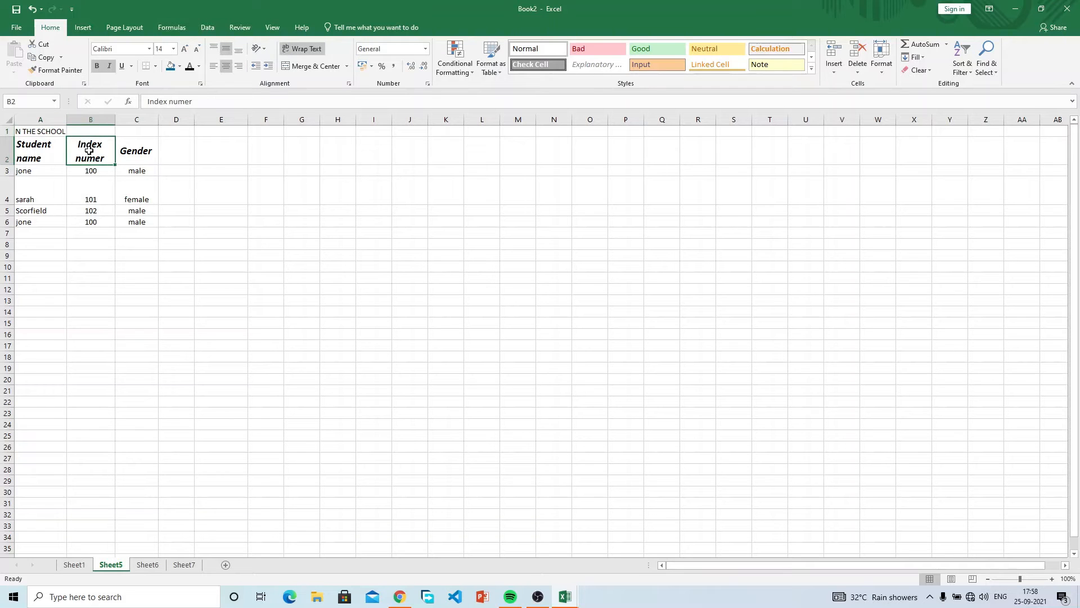
click(51, 131)
drag(51, 131, 132, 129)
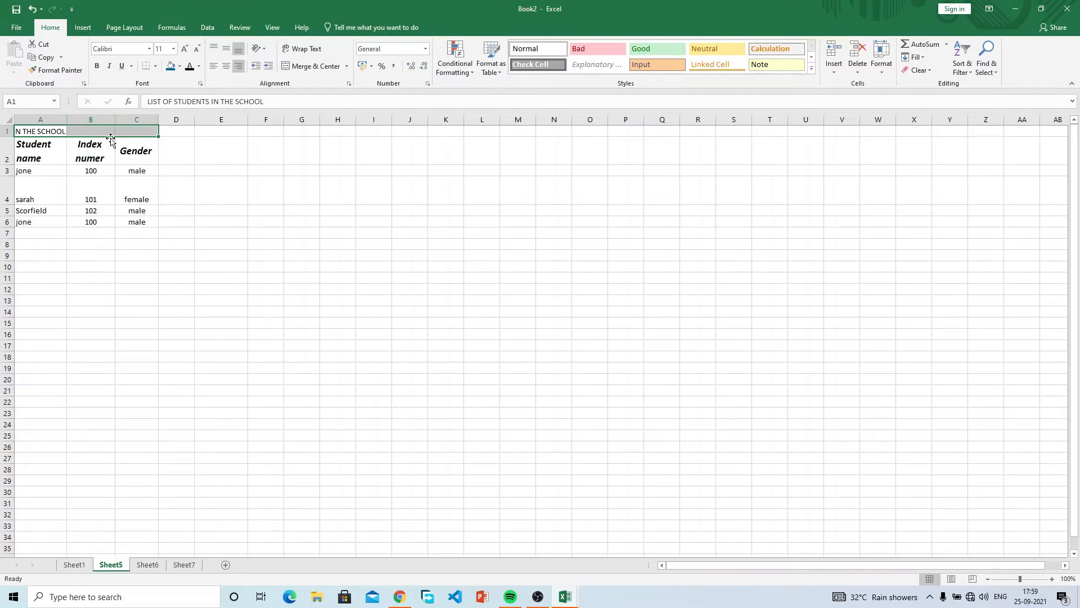
Merge and centre the title across A1:C1.
click(346, 66)
click(347, 66)
click(347, 67)
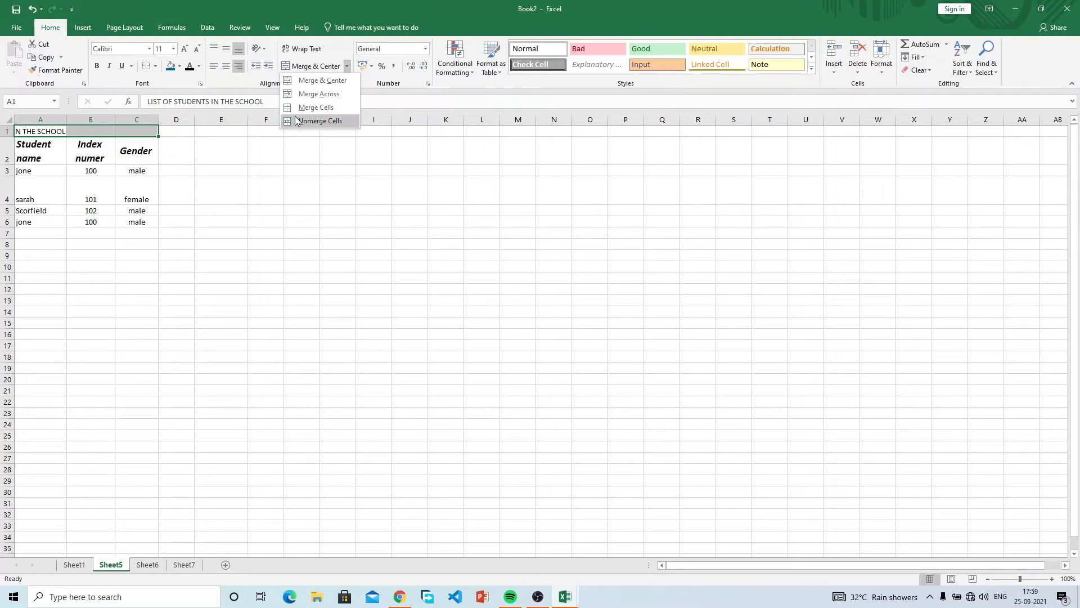
click(319, 70)
click(316, 63)
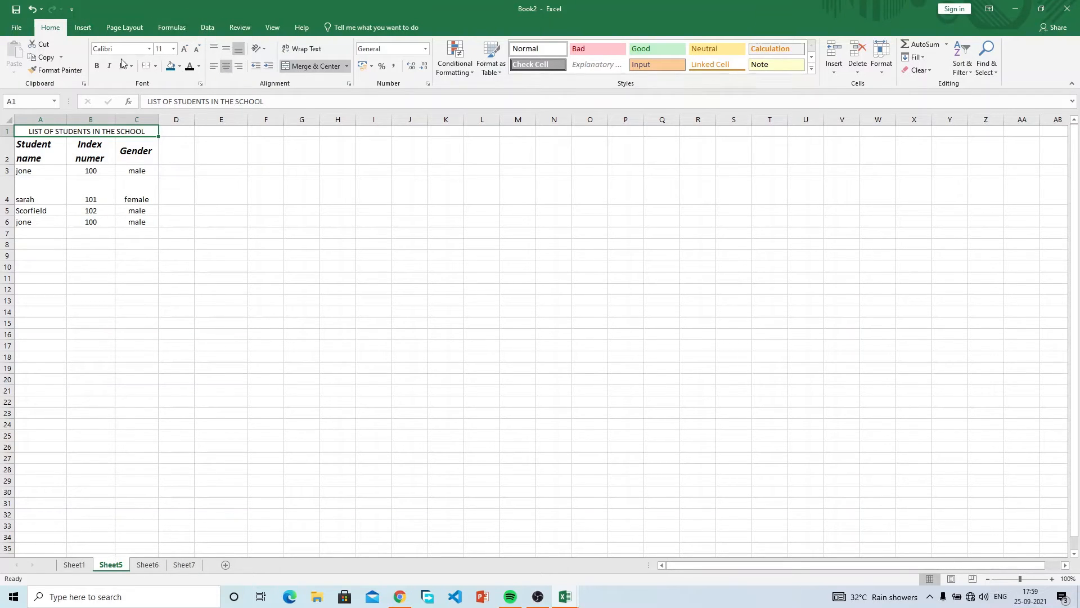
Make the title bold at 18 pt and widen column B to fit Index numer.
click(97, 66)
click(185, 50)
click(185, 49)
click(185, 50)
click(185, 49)
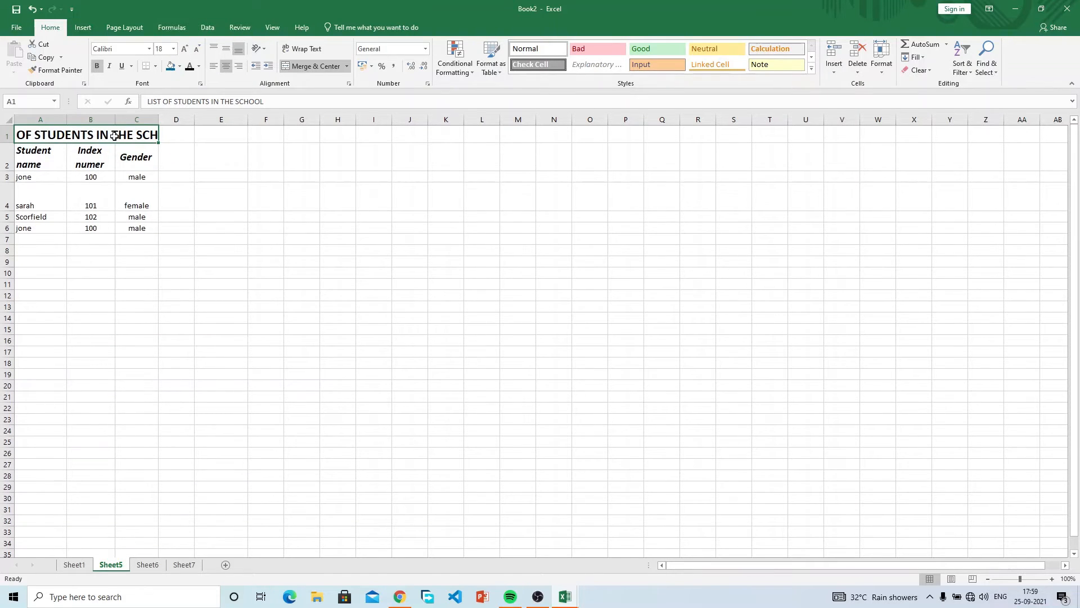
drag(115, 120, 226, 116)
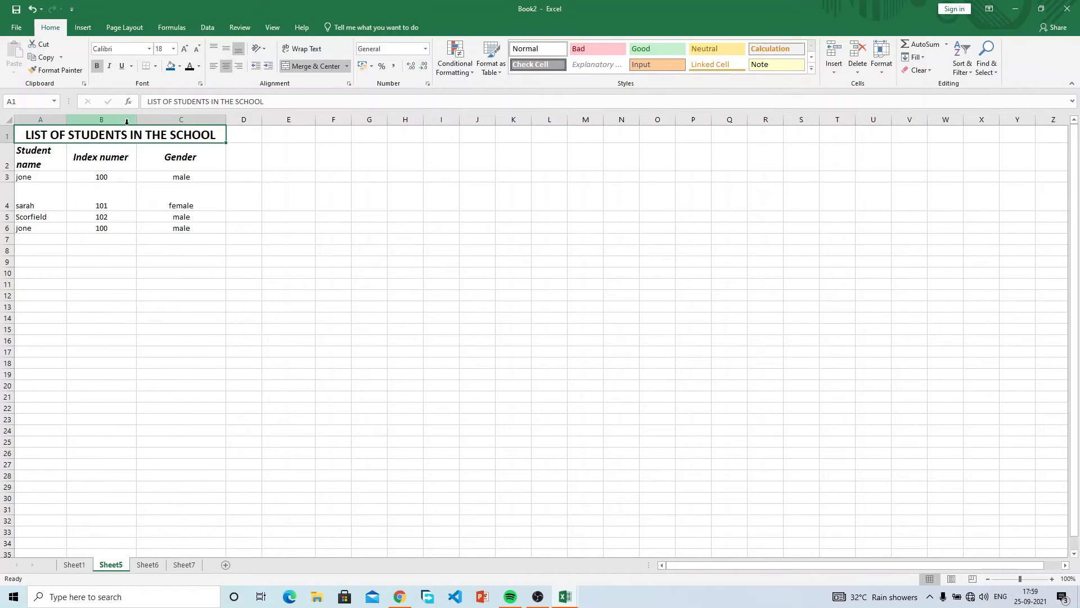
Narrow columns B and C and turn on Wrap Text for the merged title.
drag(136, 116, 112, 116)
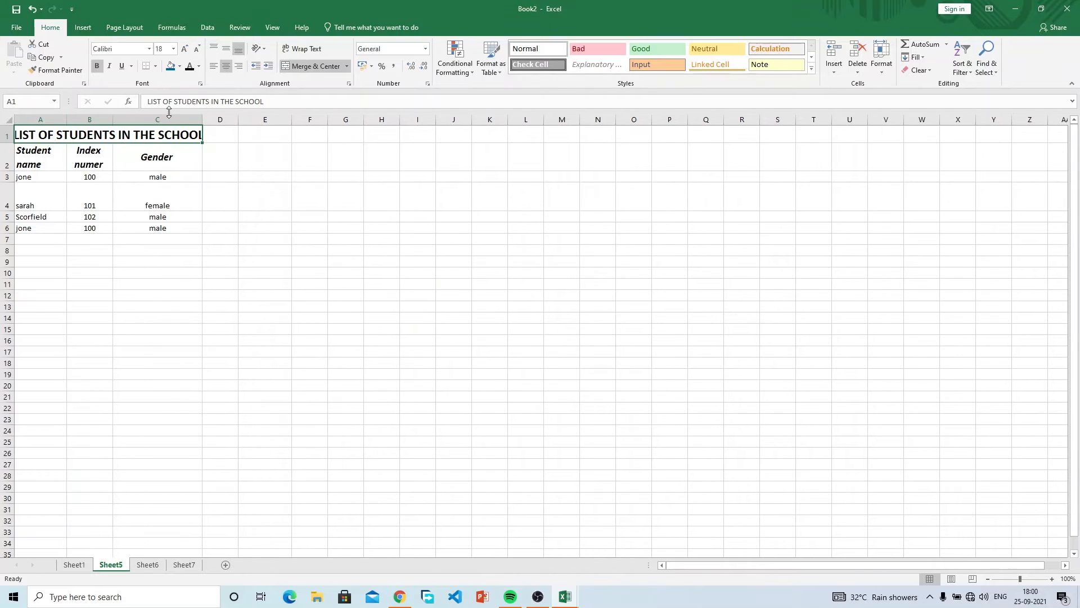
drag(200, 116, 190, 116)
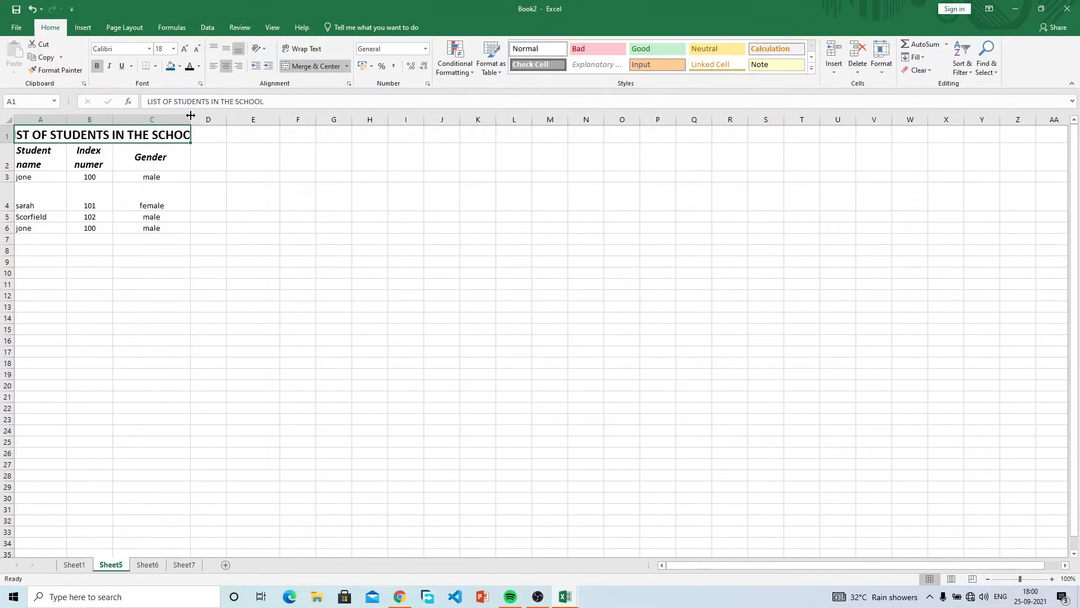
click(298, 52)
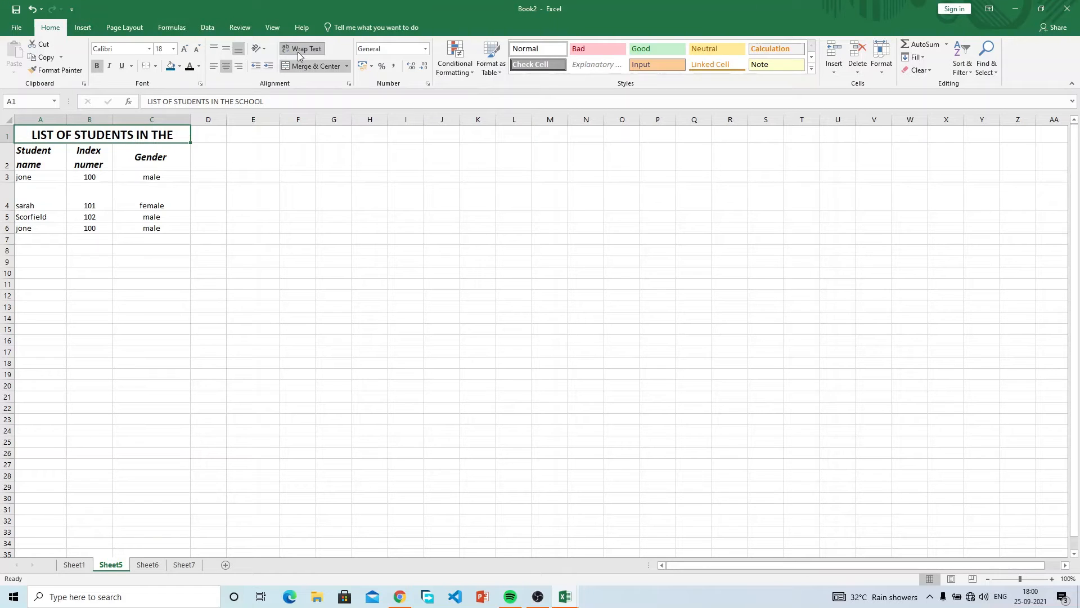
click(125, 149)
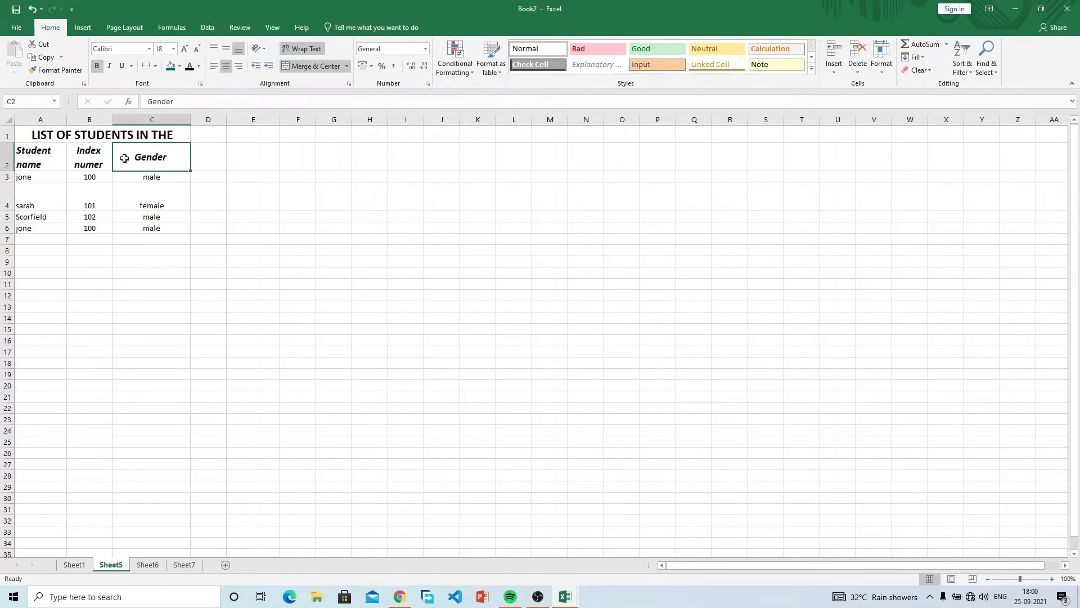
click(120, 129)
click(299, 48)
click(299, 49)
Drag row 1 taller so the wrapped title shows on two lines.
click(59, 165)
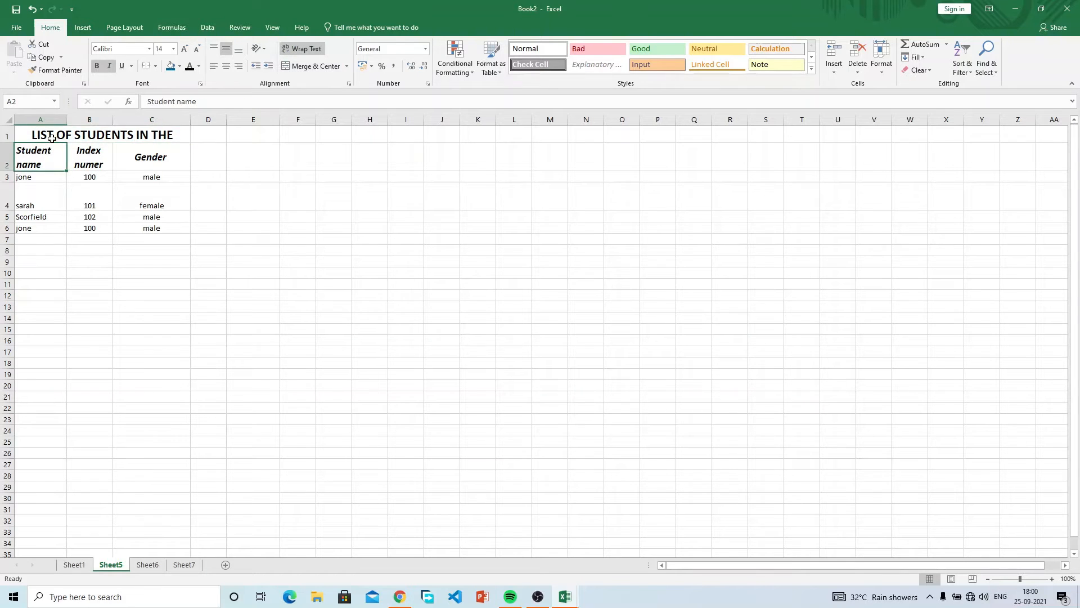
click(51, 138)
click(9, 144)
drag(9, 144, 10, 162)
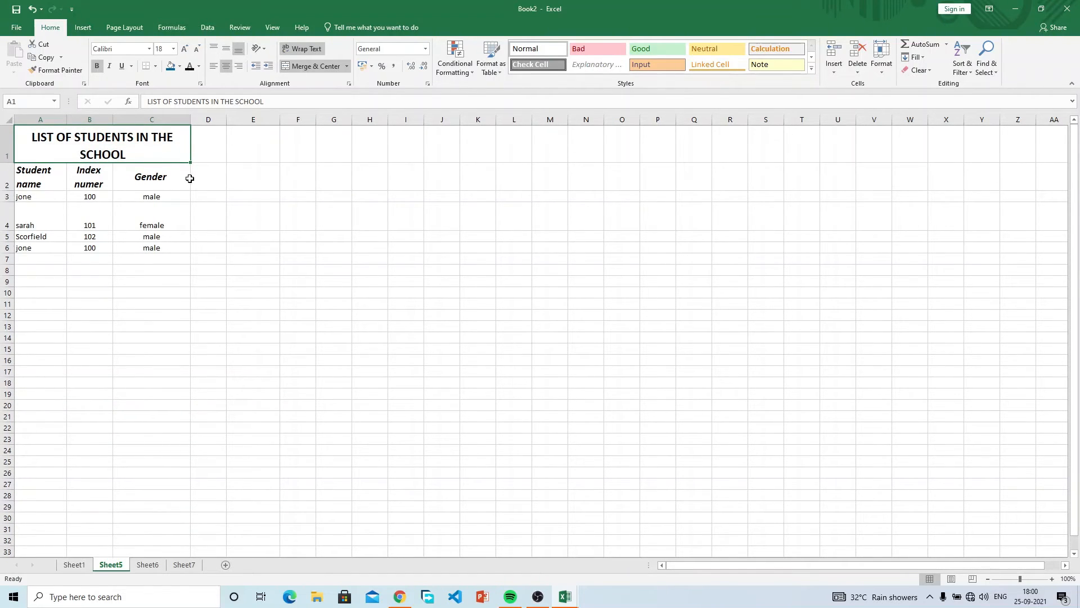
Make row 1 taller still.
click(223, 164)
click(137, 139)
drag(8, 163, 9, 171)
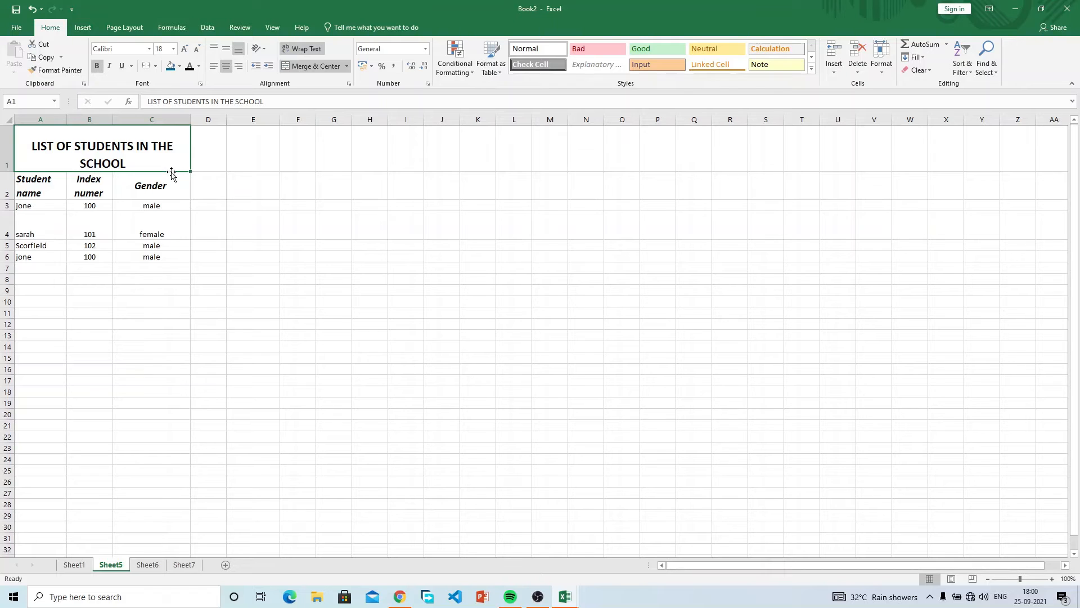
Align the title to the top of its cell and centre it horizontally.
click(226, 50)
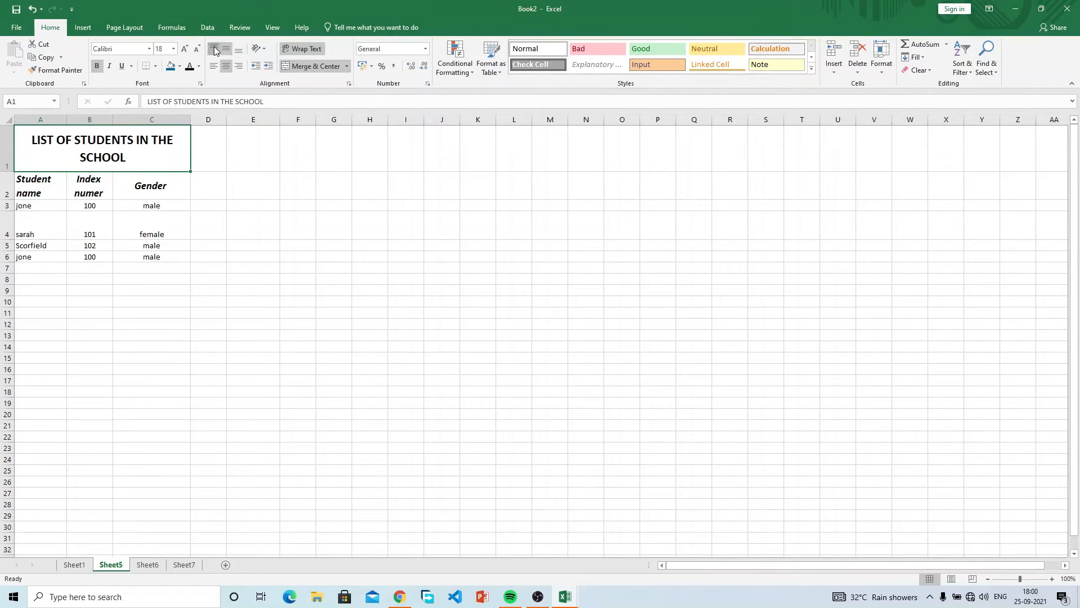
click(213, 49)
click(213, 67)
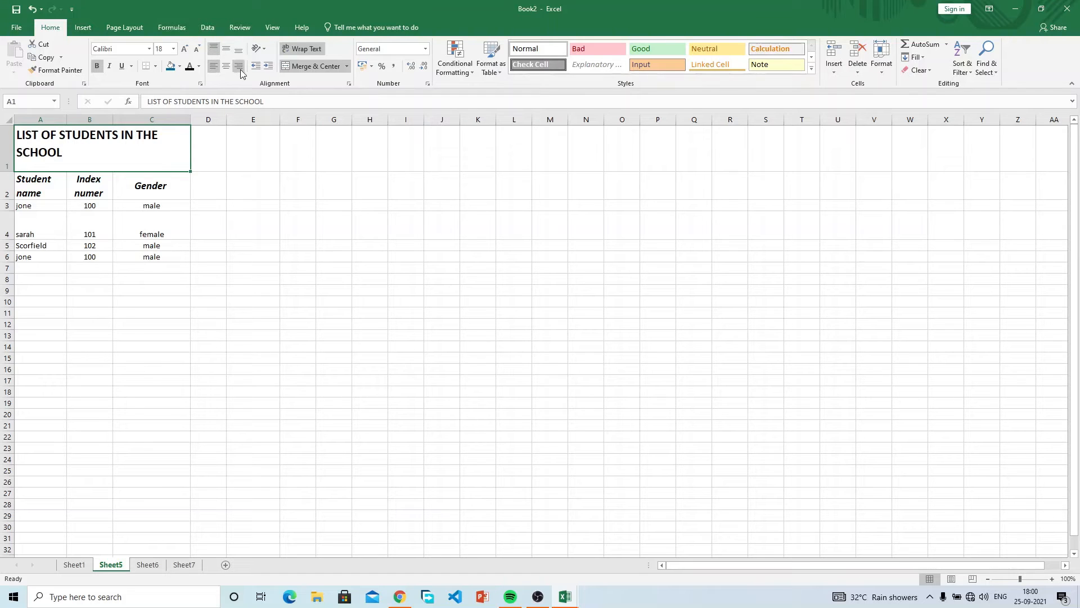
click(241, 68)
click(229, 67)
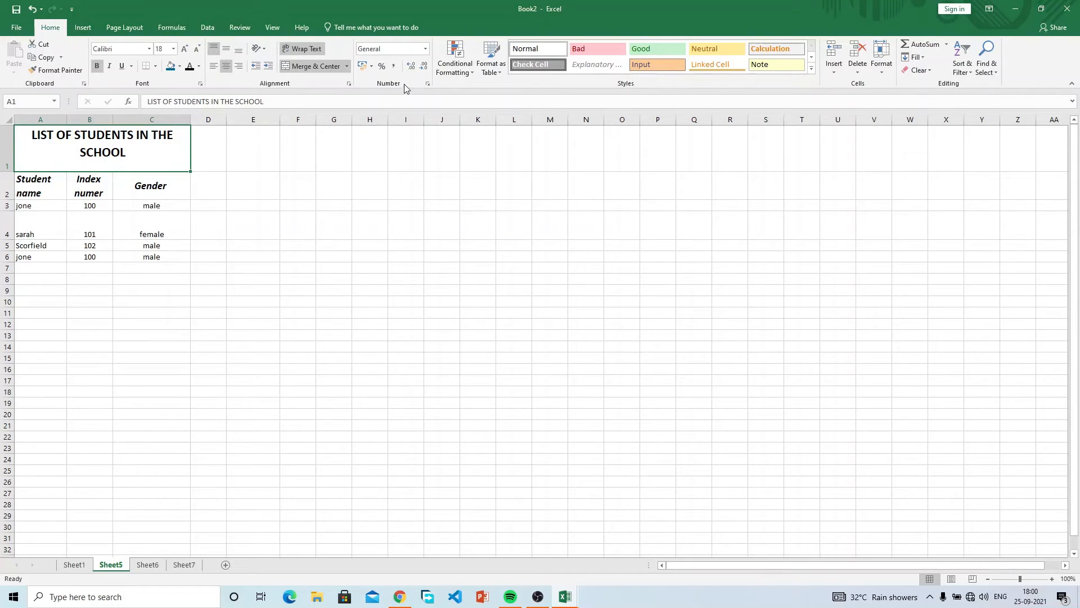
click(305, 188)
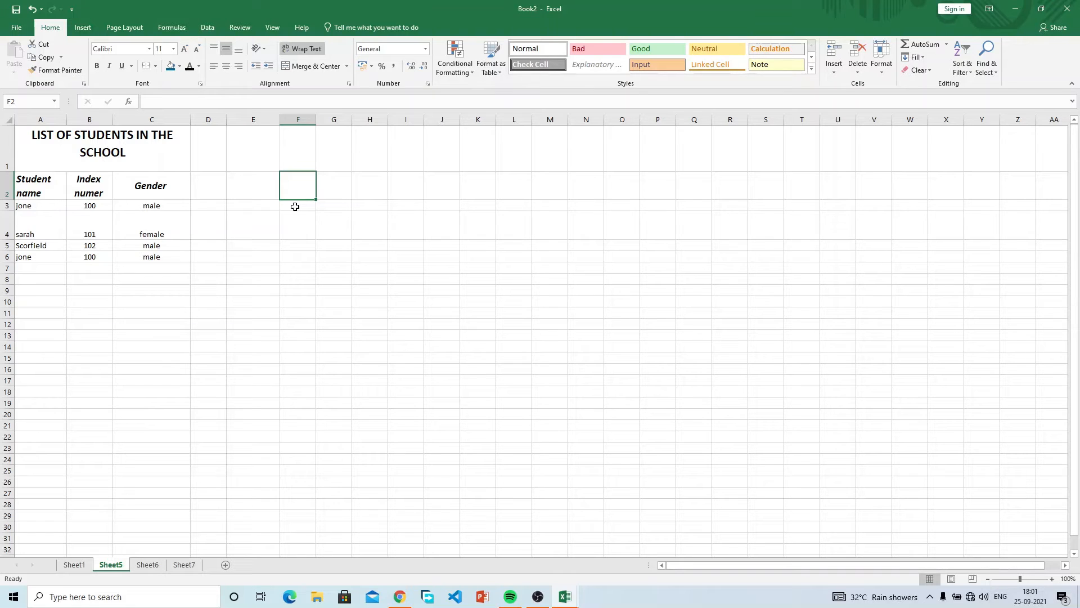
Add the heading FEES in cell D2.
click(295, 207)
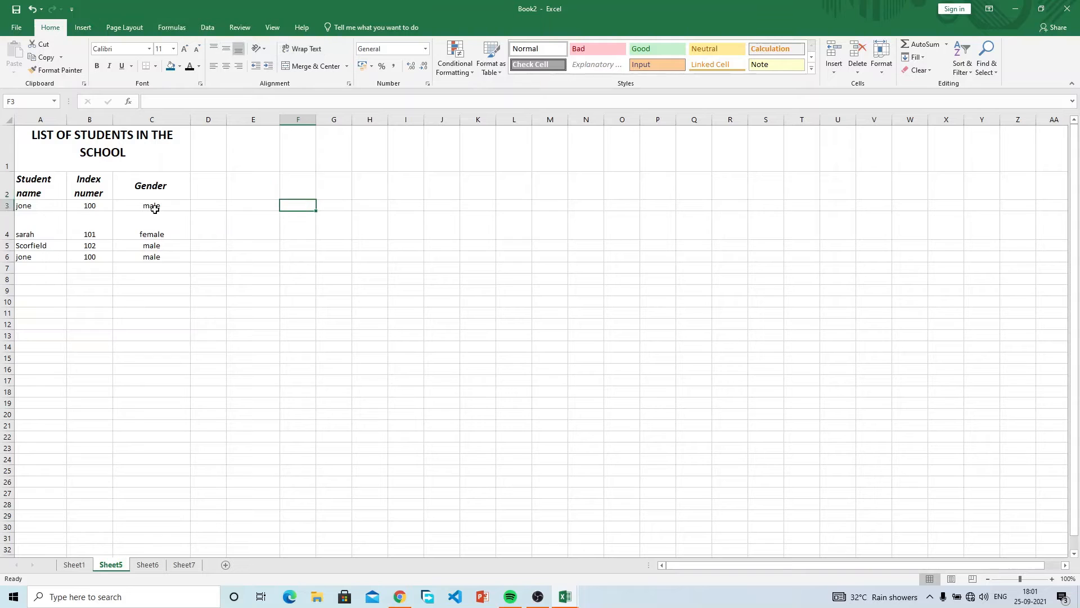
click(244, 193)
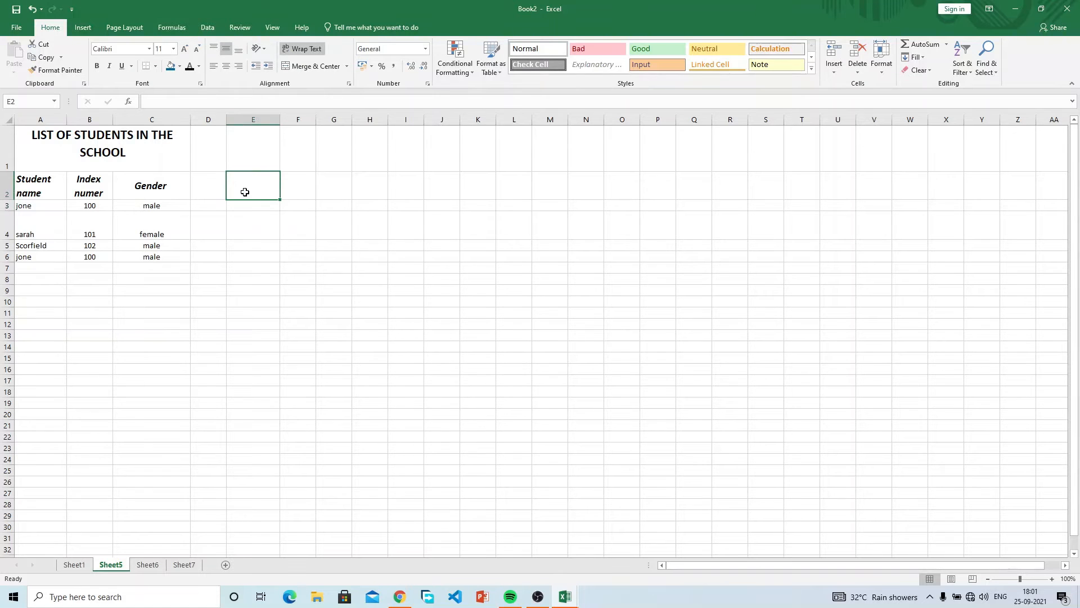
key(Left)
text(FEES)
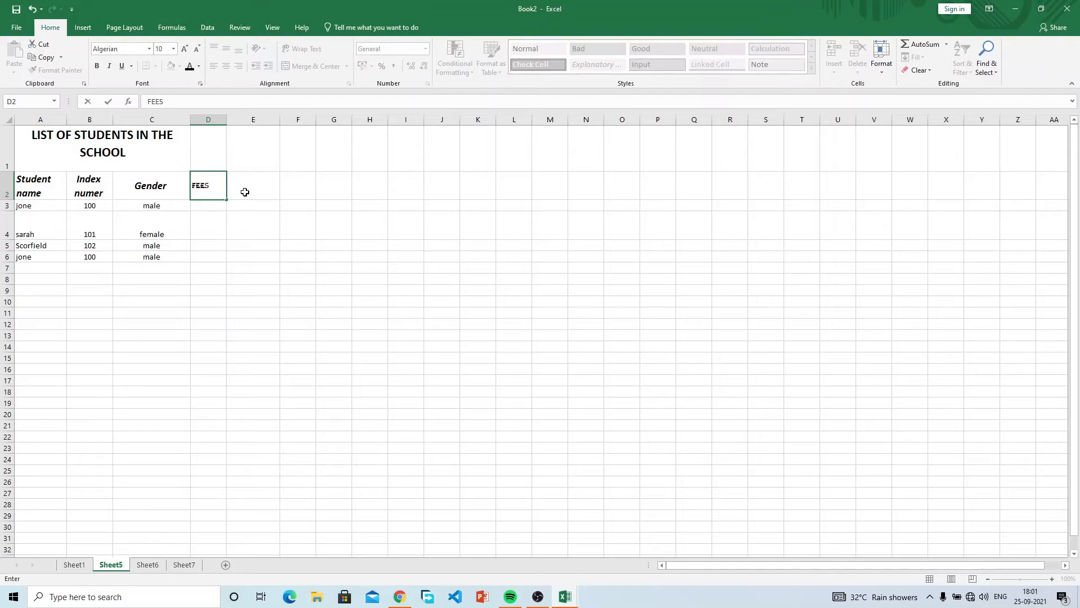
key(Return)
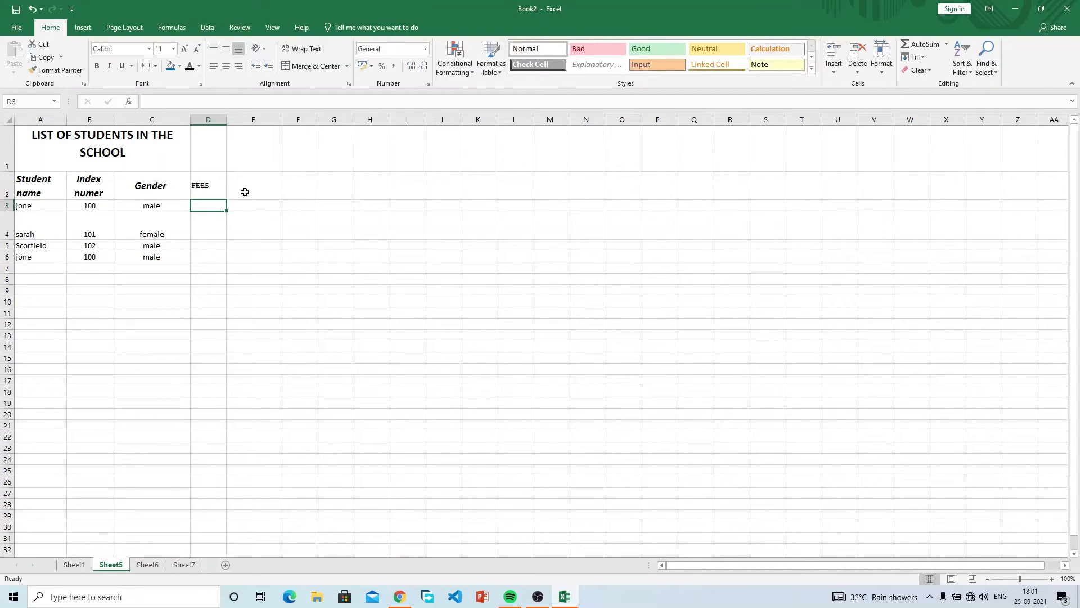
Enter fees 100, 200, 300 and 400 in D3:D6.
mouse_move(219, 204)
mouse_down()
mouse_move(219, 272)
mouse_move(211, 205)
mouse_up()
text(100)
key(Return)
text(200)
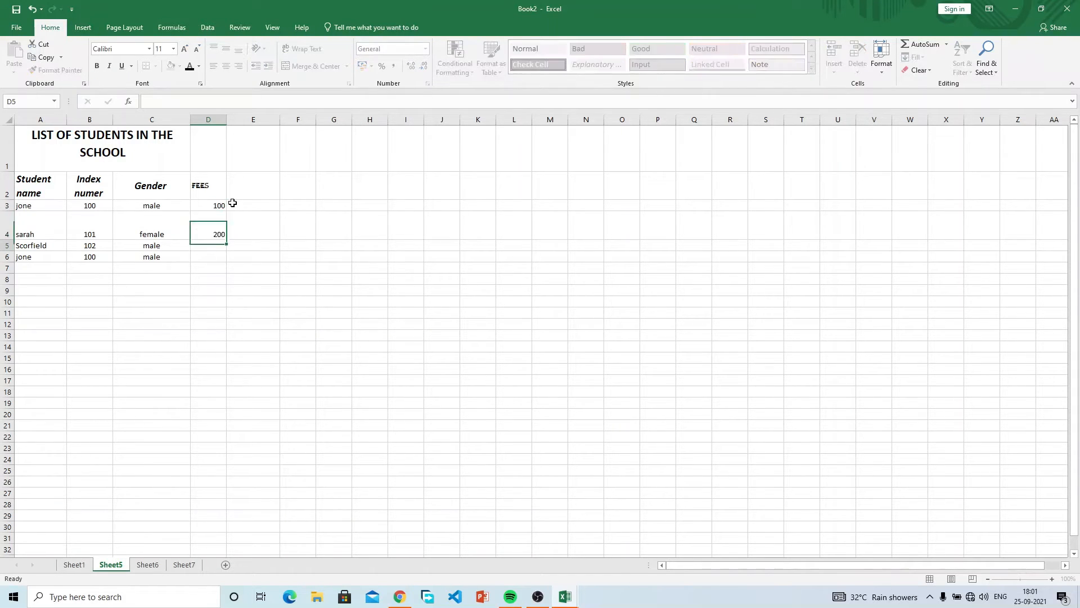
key(Return)
text(300)
key(Return)
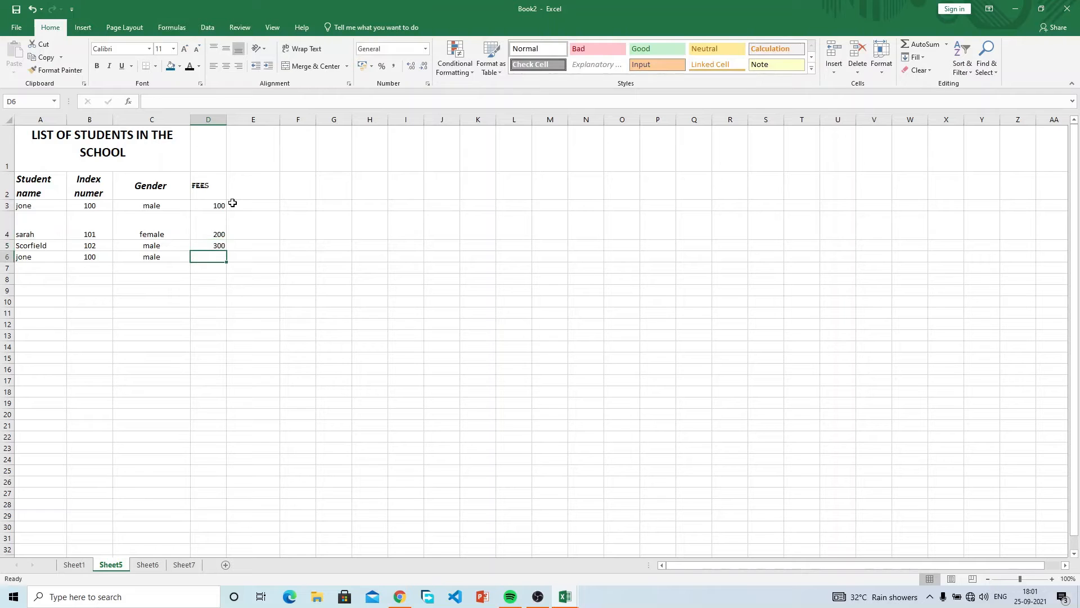
text(400)
key(Return)
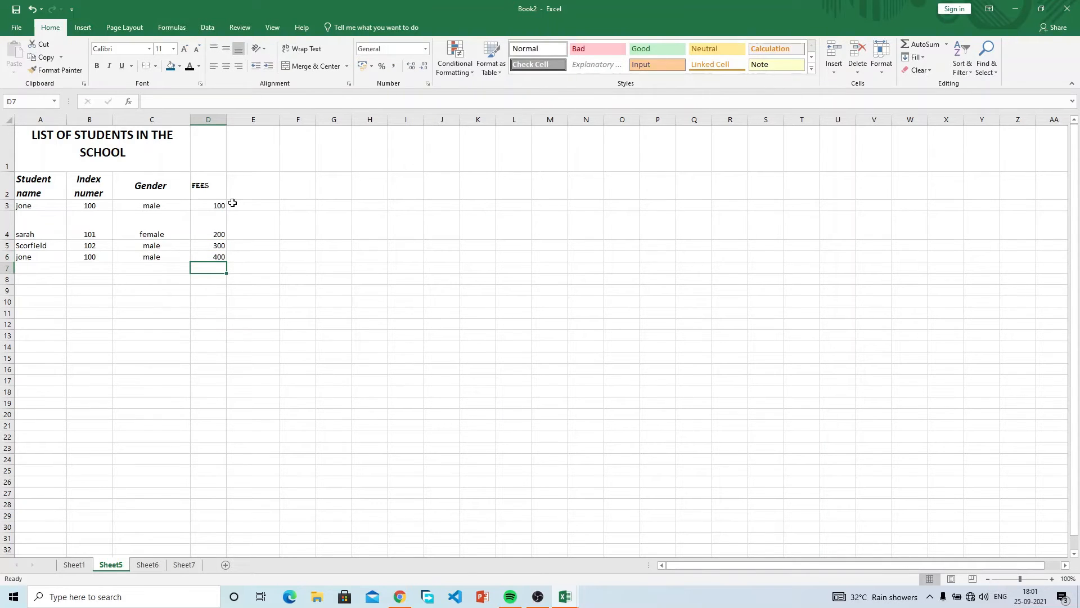
click(221, 206)
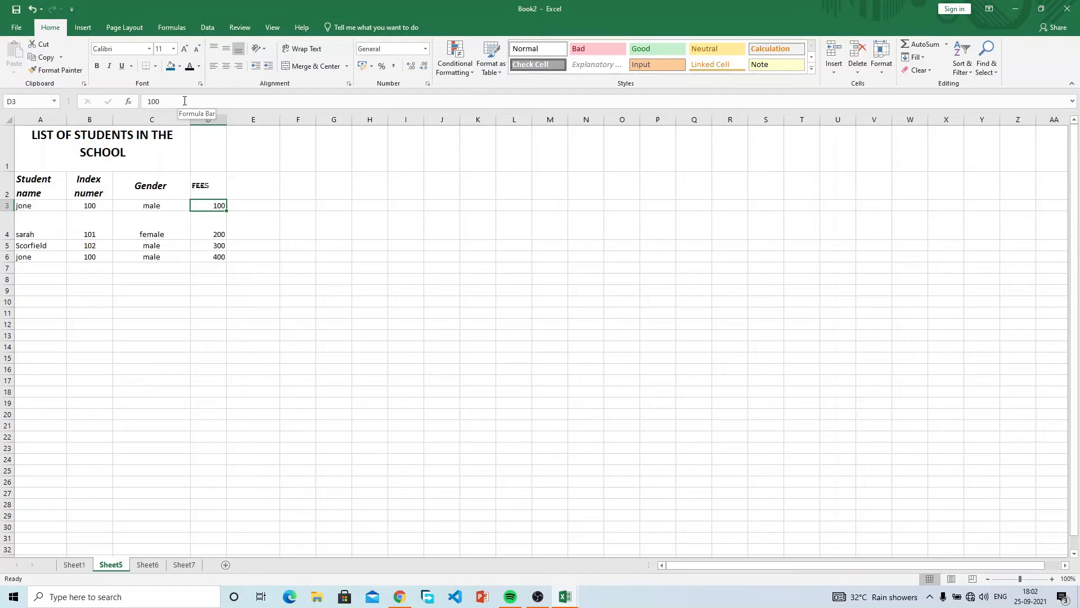
Select the fee cells D3:D6 and open the Number Format dropdown.
click(246, 203)
click(217, 203)
click(215, 225)
drag(216, 205, 213, 256)
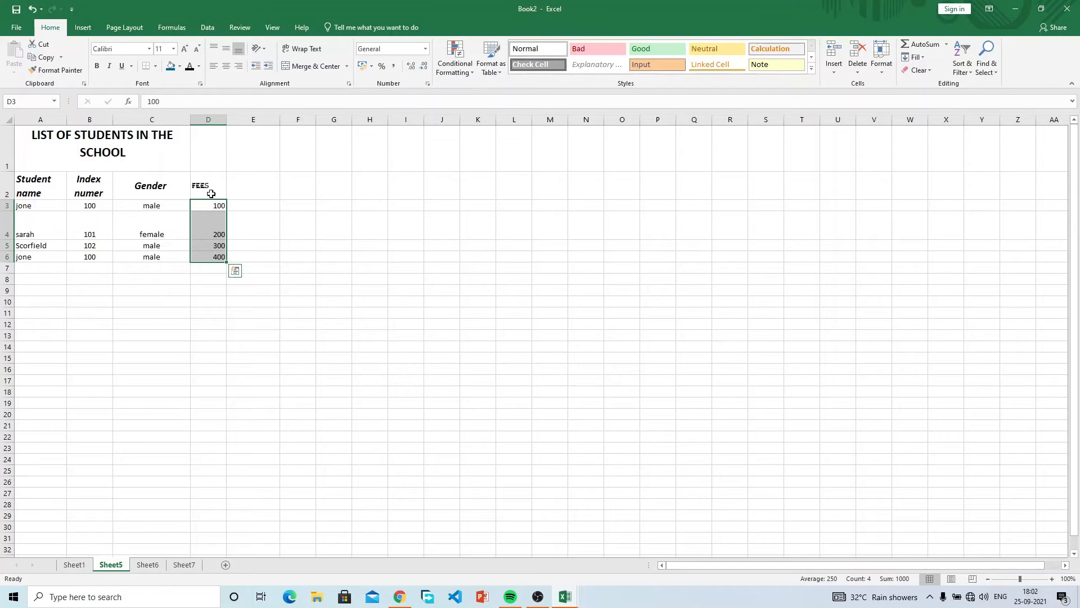
click(209, 186)
drag(209, 186, 212, 246)
drag(213, 206, 217, 256)
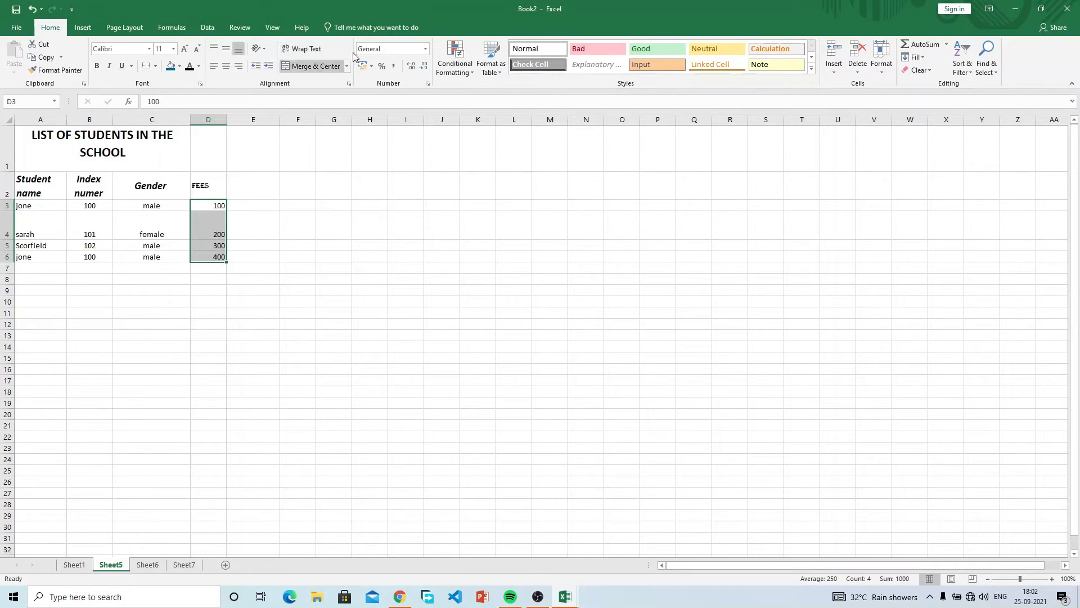
click(426, 49)
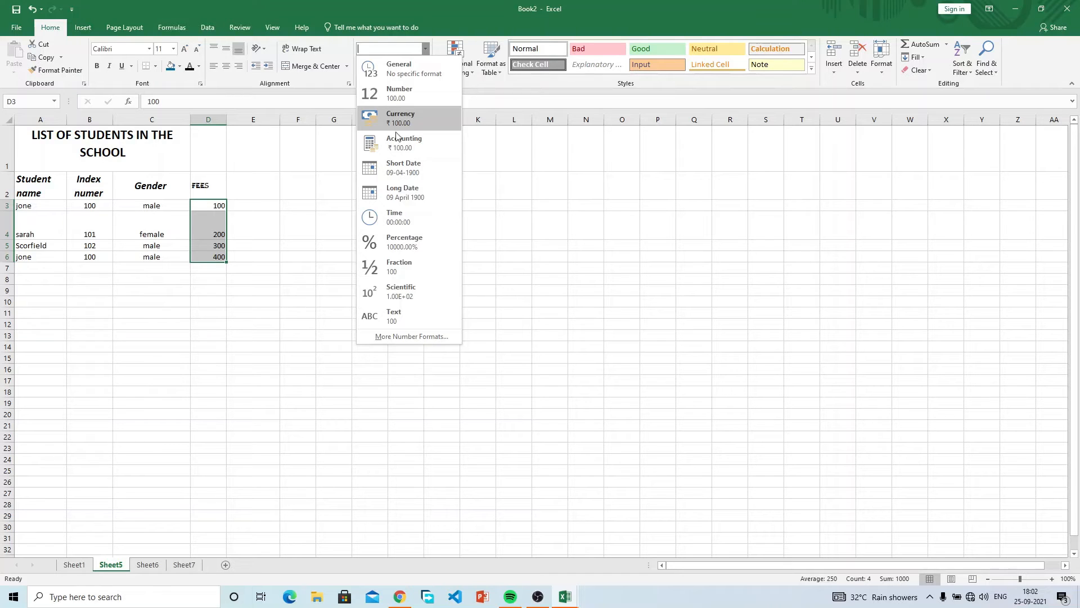
Try rupee Currency, revert to General, then apply Comma Style so fees show 100.00–400.00.
click(417, 123)
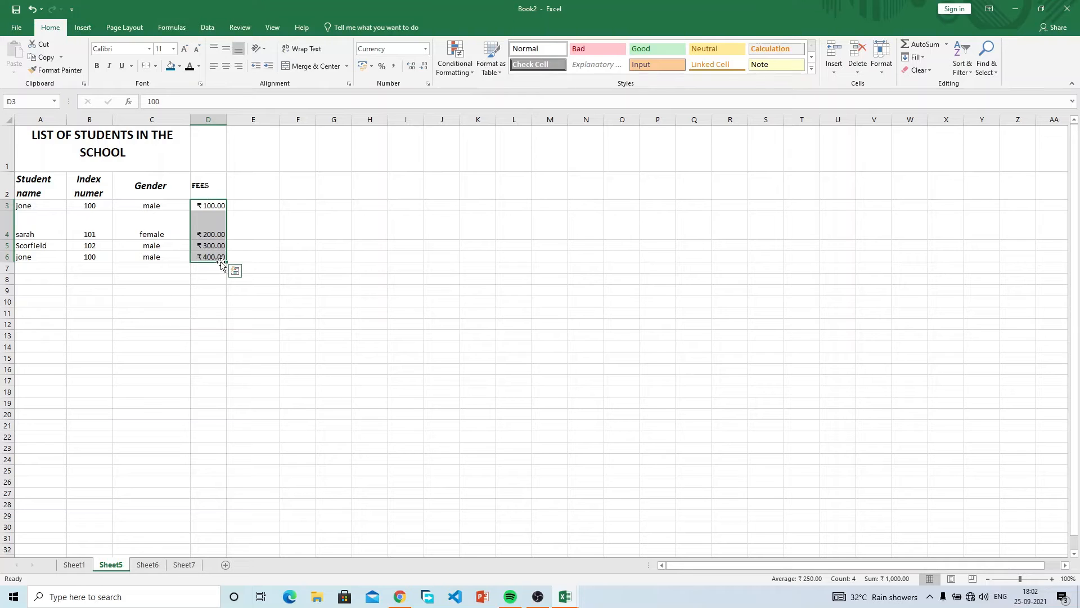
click(423, 47)
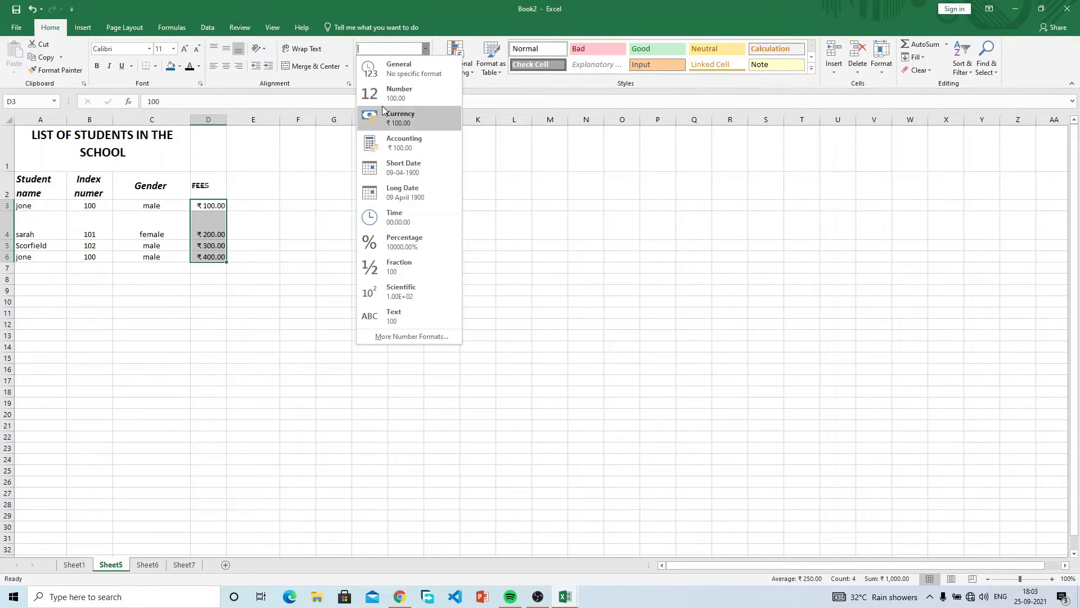
click(404, 79)
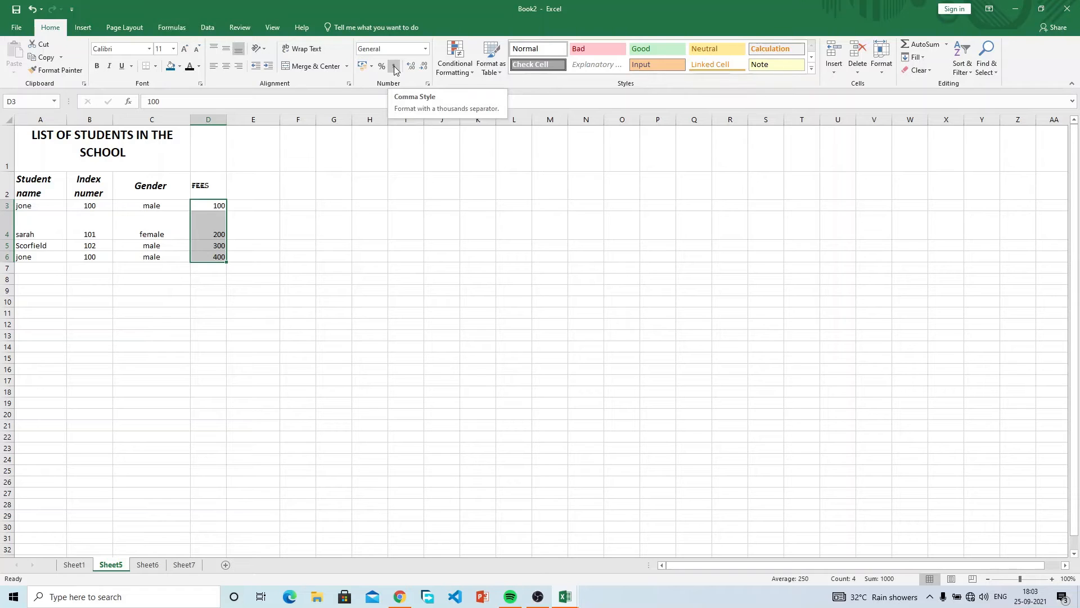
click(394, 66)
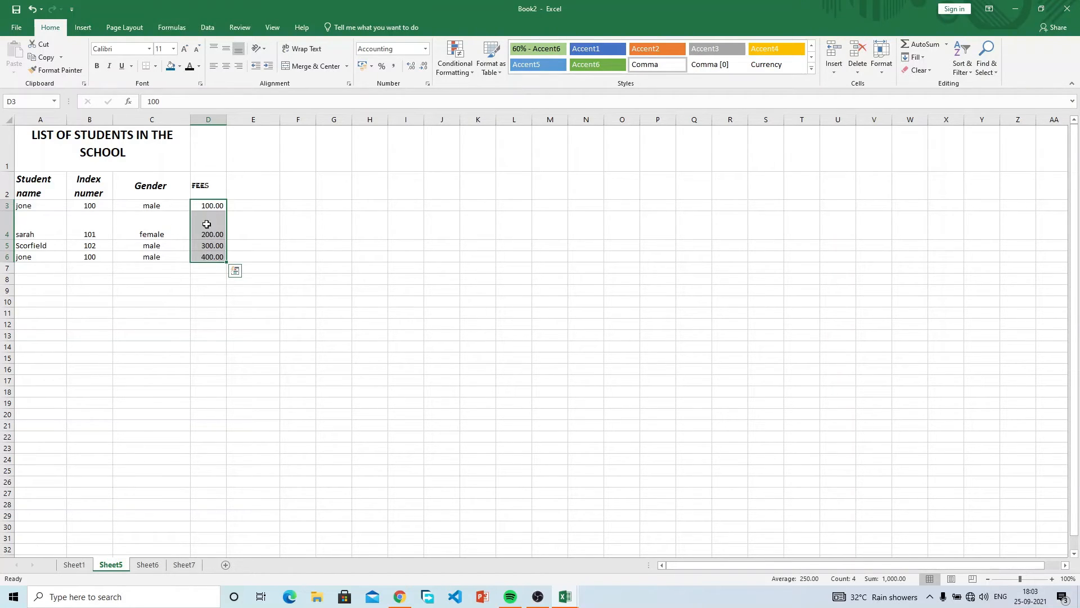
Rename the D2 heading to FEES (USD).
double_click(219, 187)
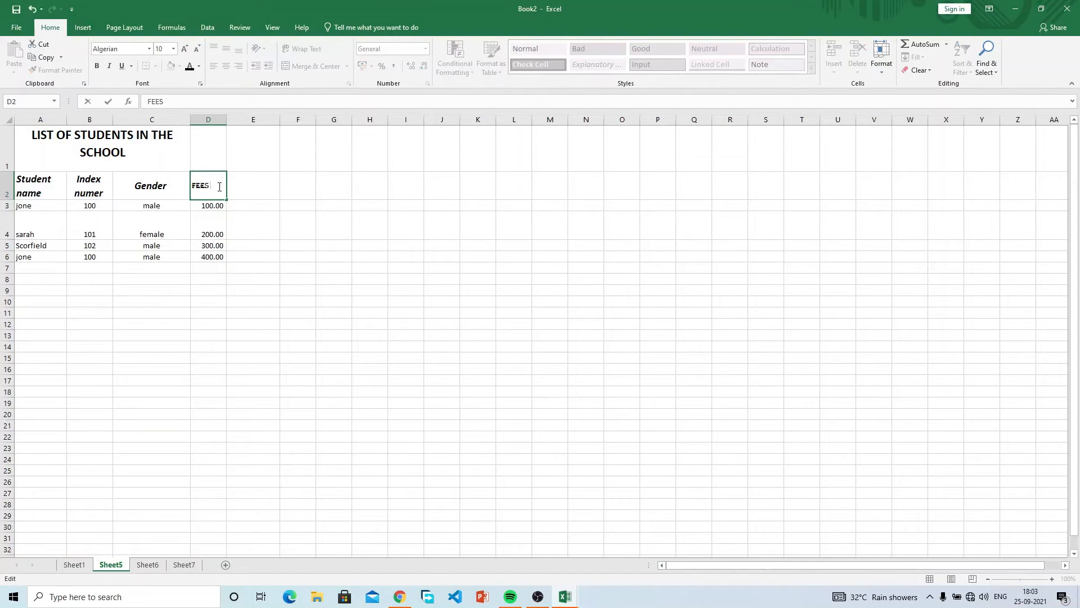
text((USD))
key(Return)
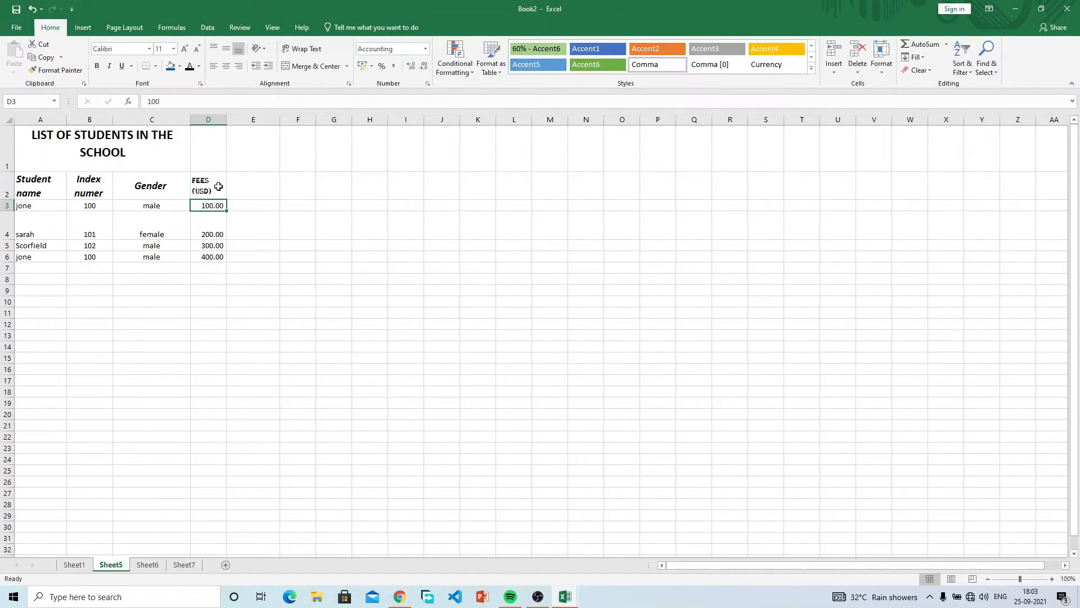
Select the fee values in D3:D6 in various ranges, ending on cell E2.
click(218, 186)
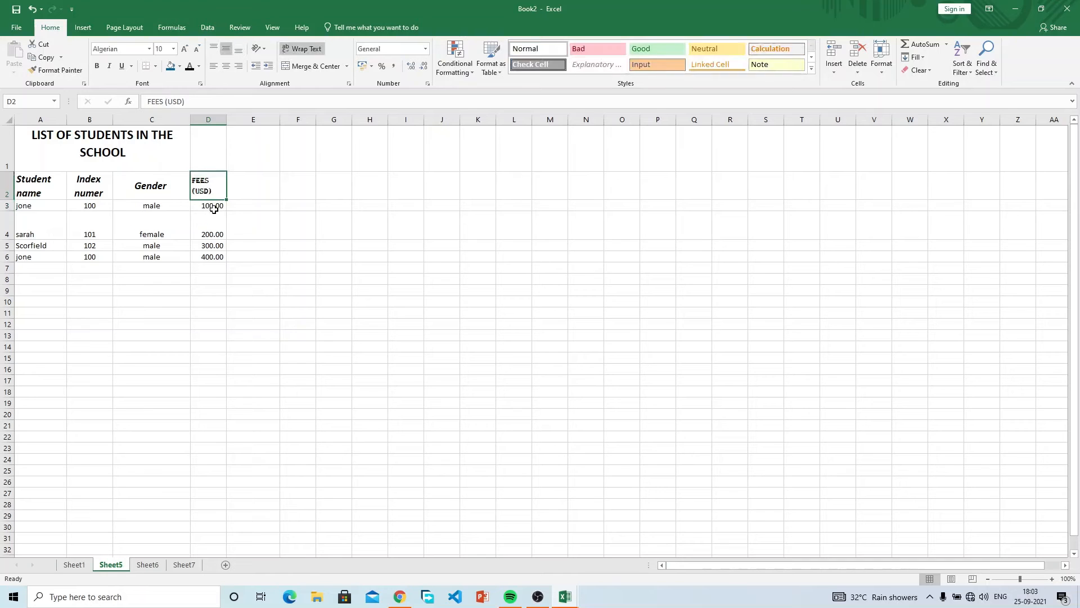
drag(209, 207, 205, 248)
click(207, 257)
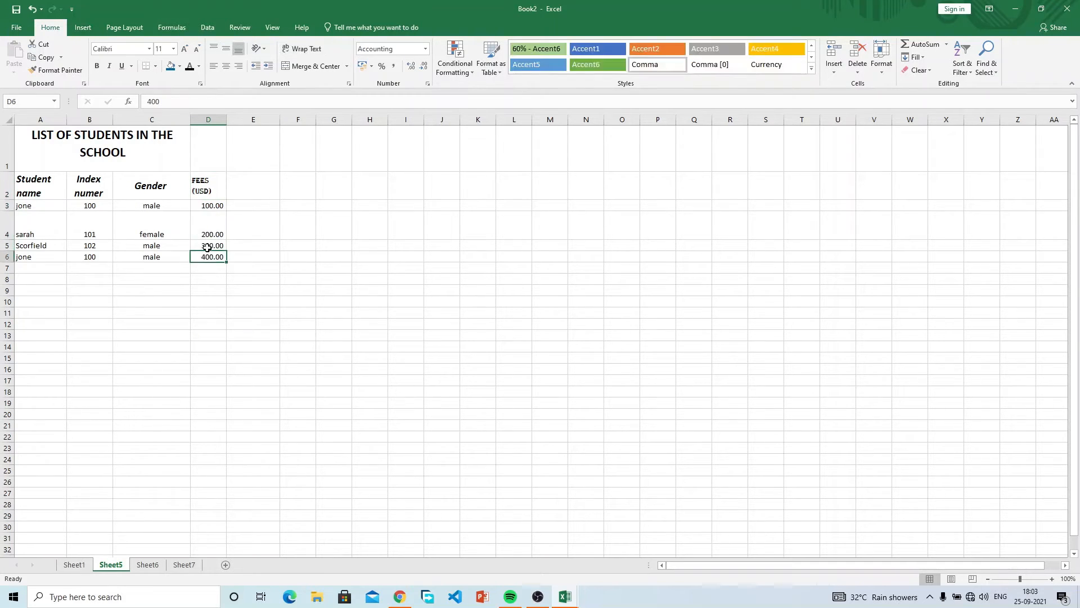
drag(209, 206, 212, 255)
click(213, 205)
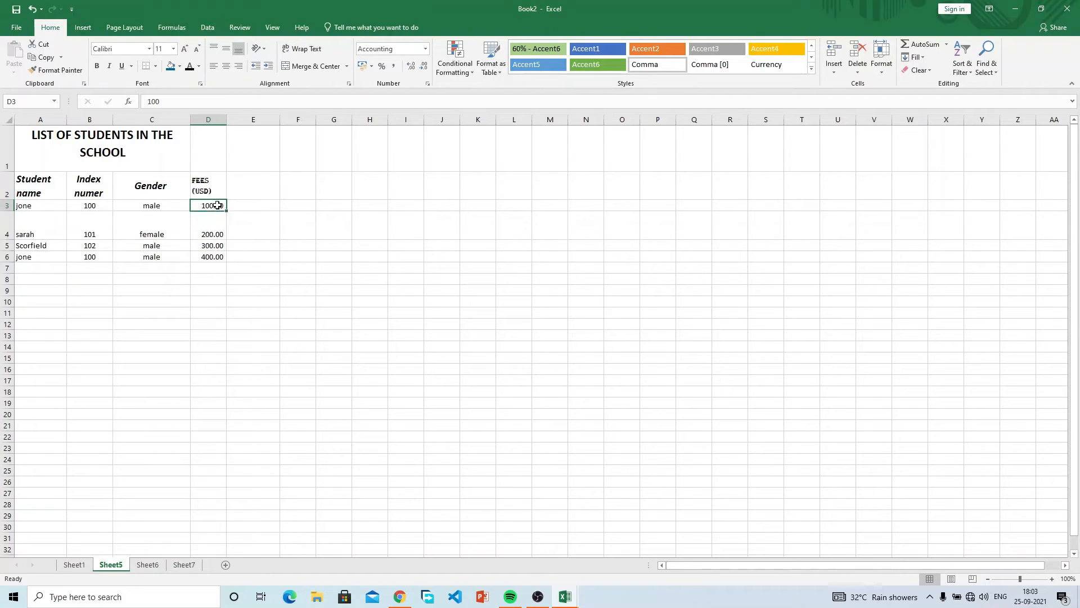
click(219, 226)
click(213, 248)
click(213, 226)
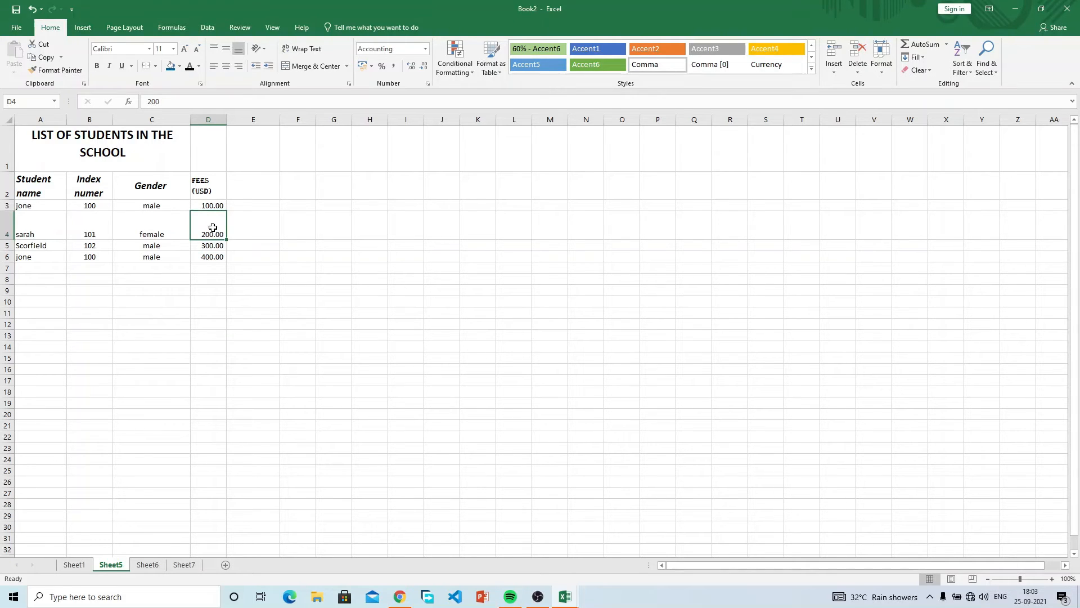
click(246, 189)
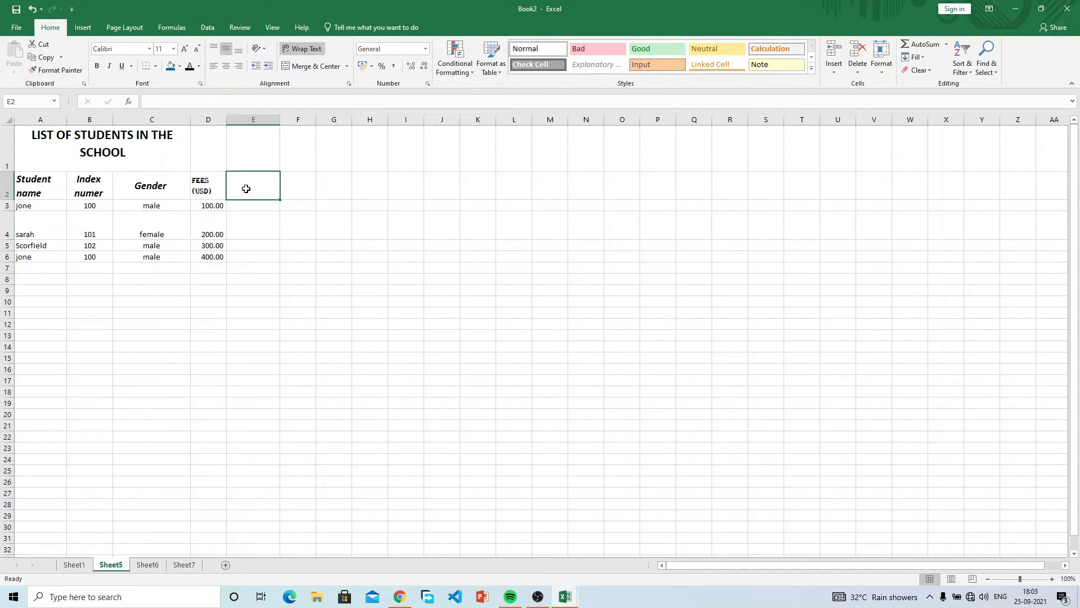
click(216, 186)
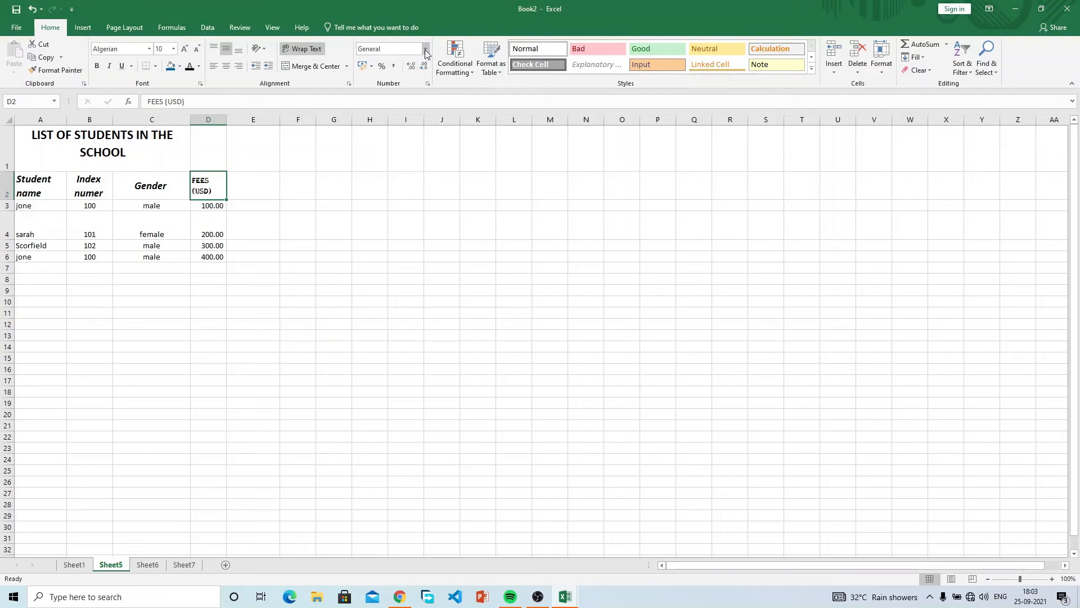
click(469, 72)
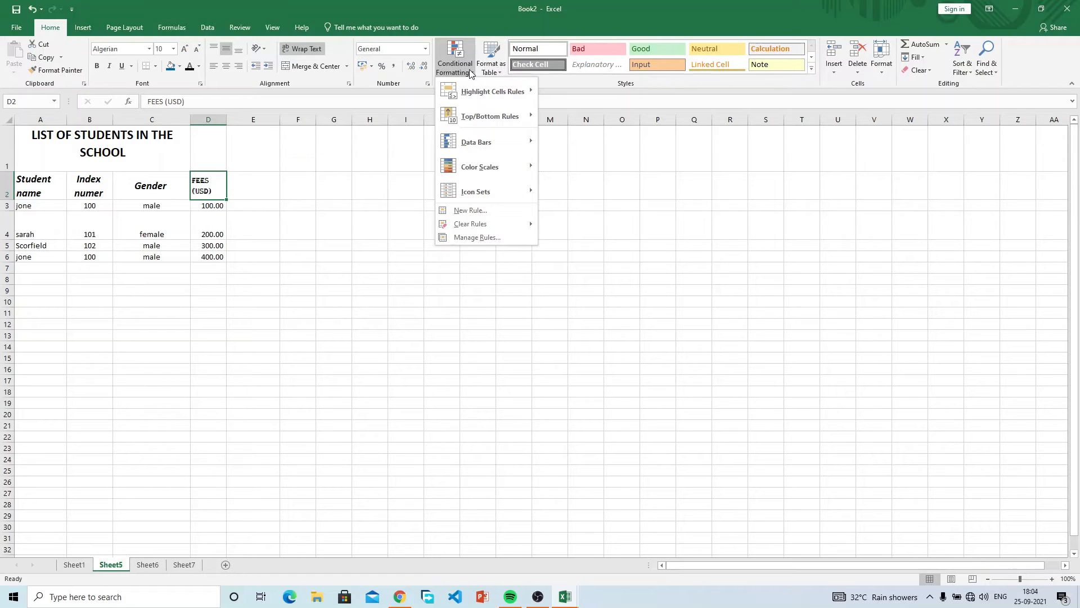
click(469, 69)
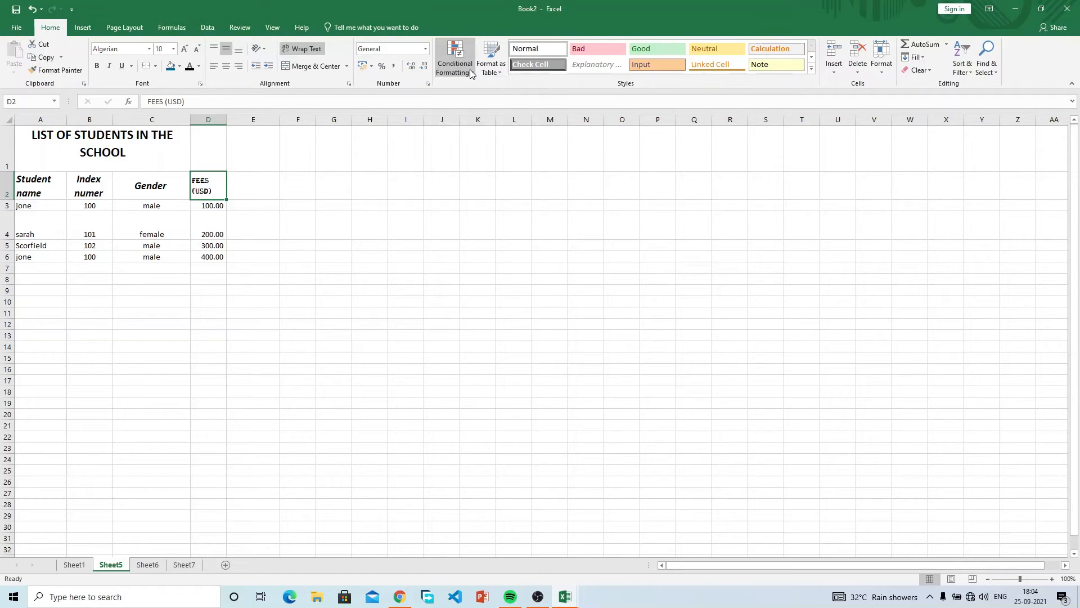
click(489, 72)
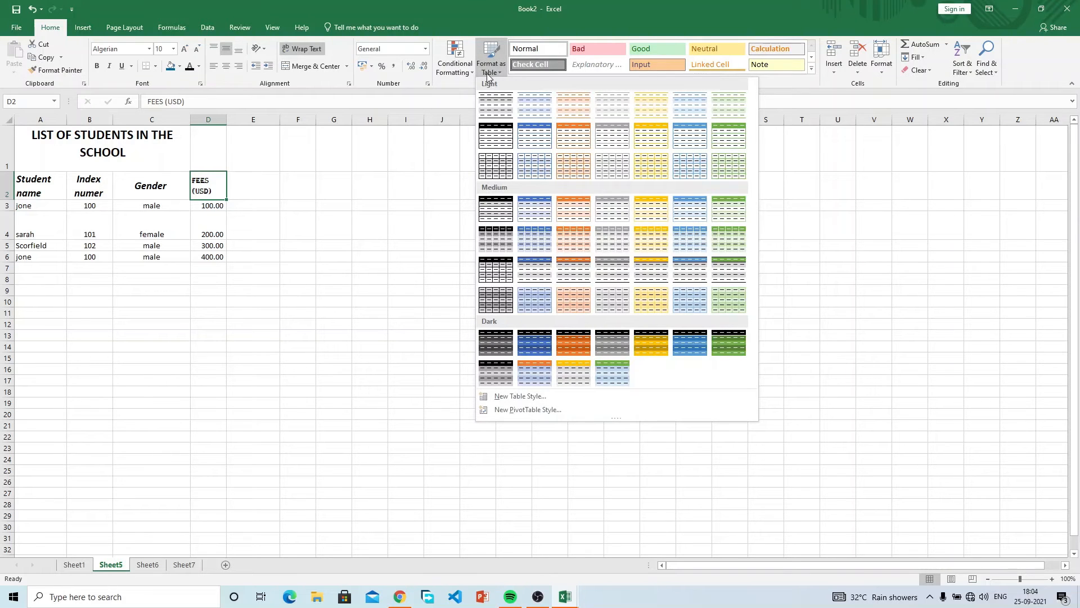
click(338, 213)
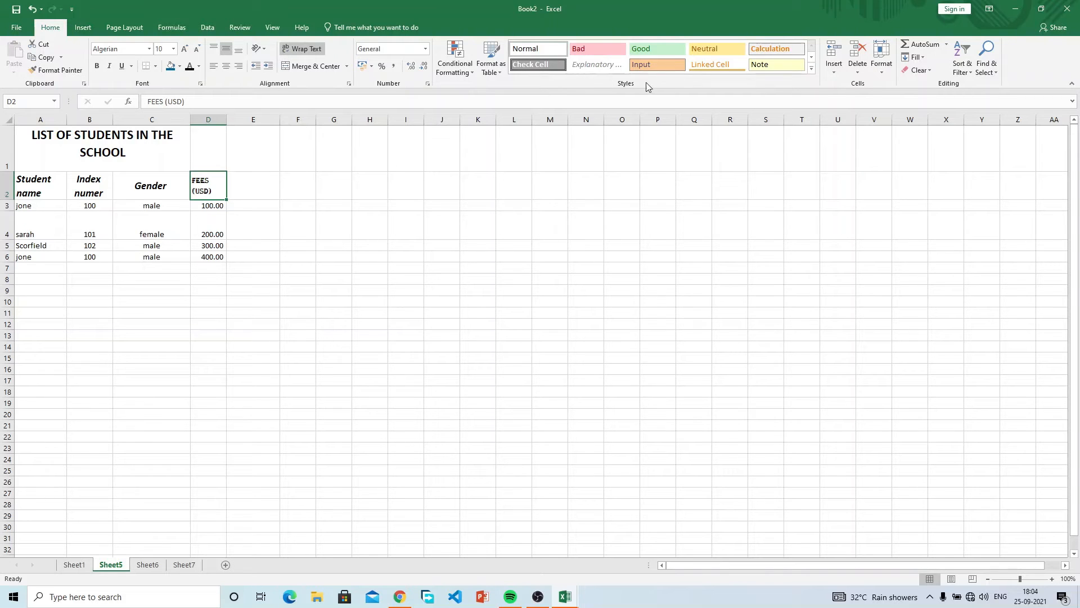
Insert a blank row 2 between the sheet title and the column headings.
click(130, 255)
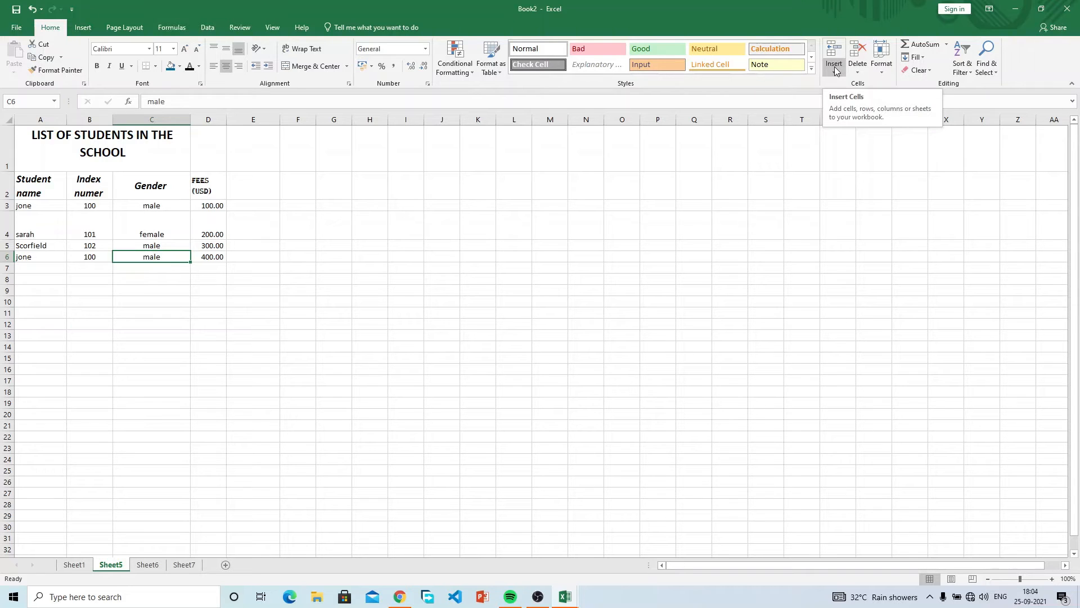
click(135, 176)
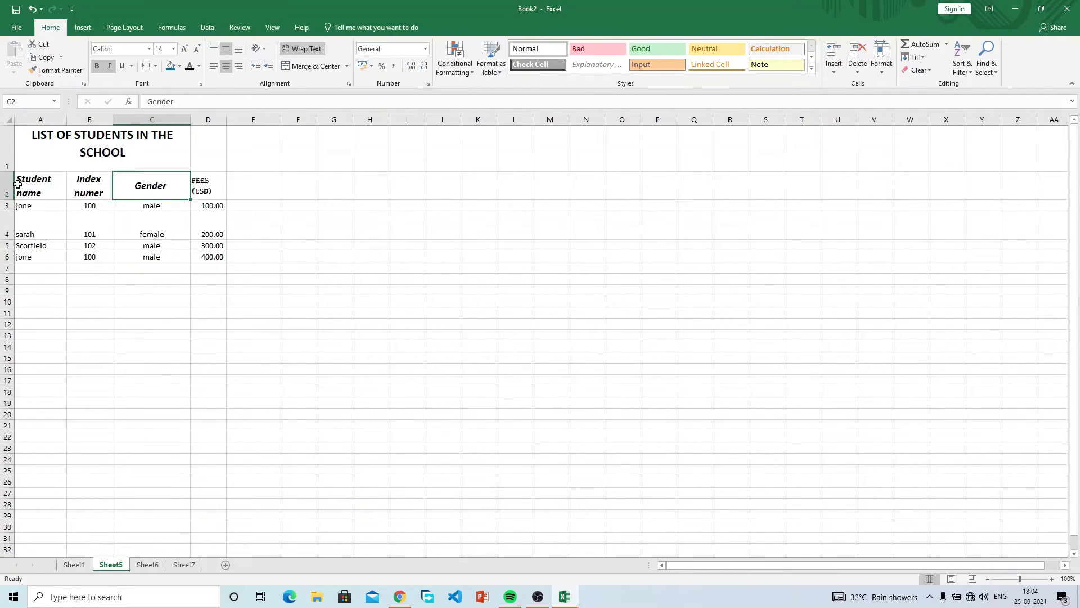
click(835, 72)
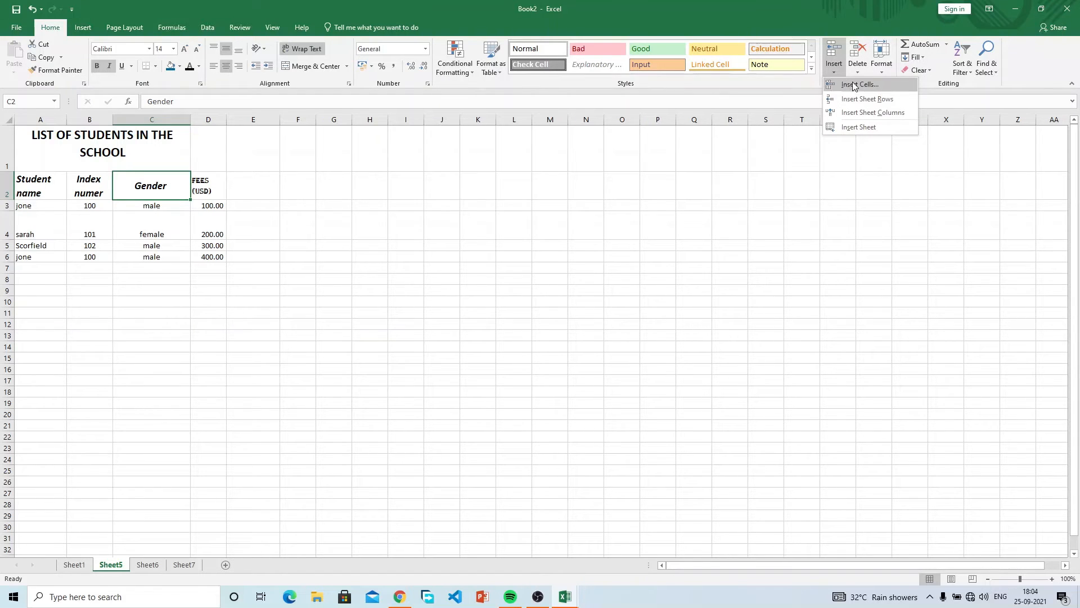
click(836, 69)
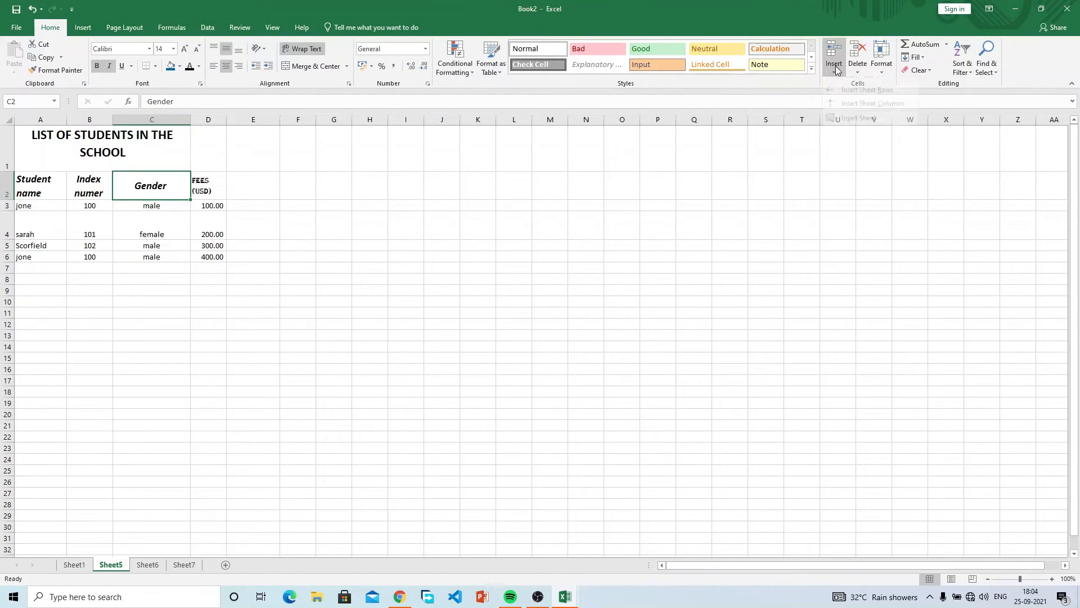
click(20, 181)
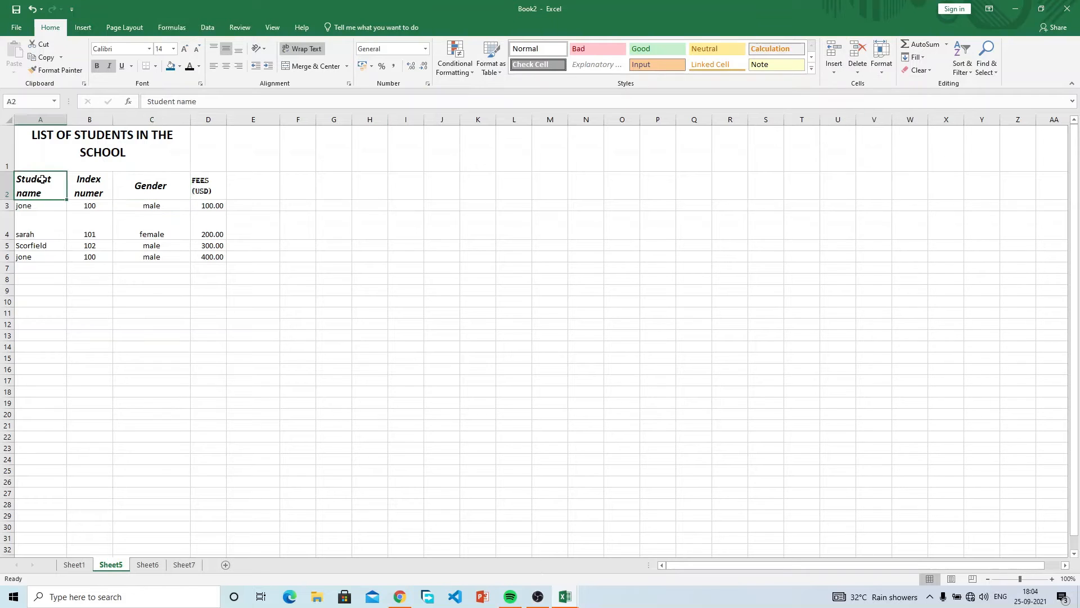
click(4, 182)
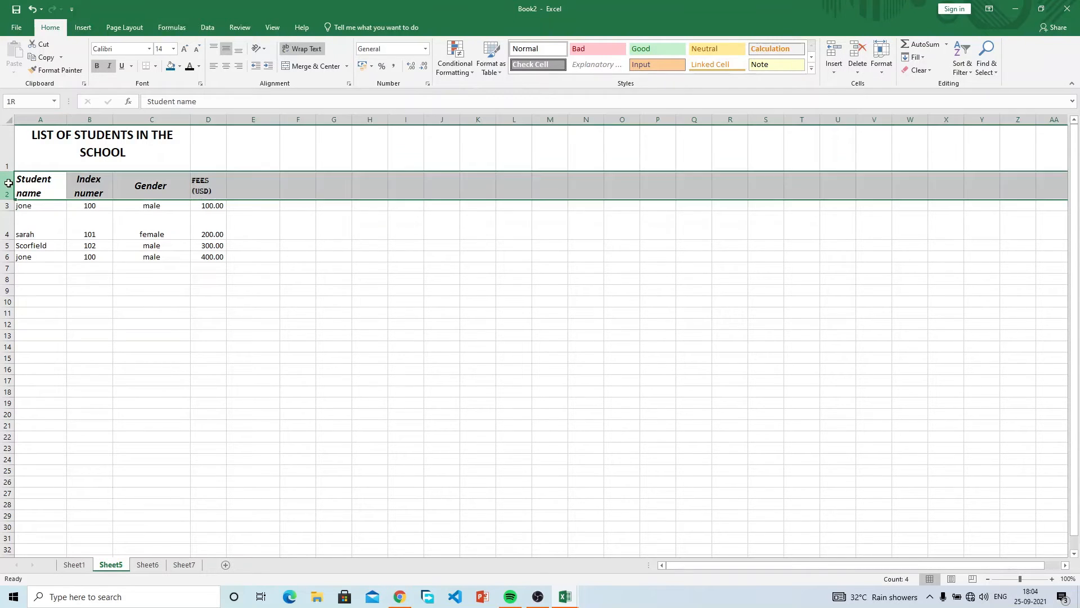
right_click(8, 185)
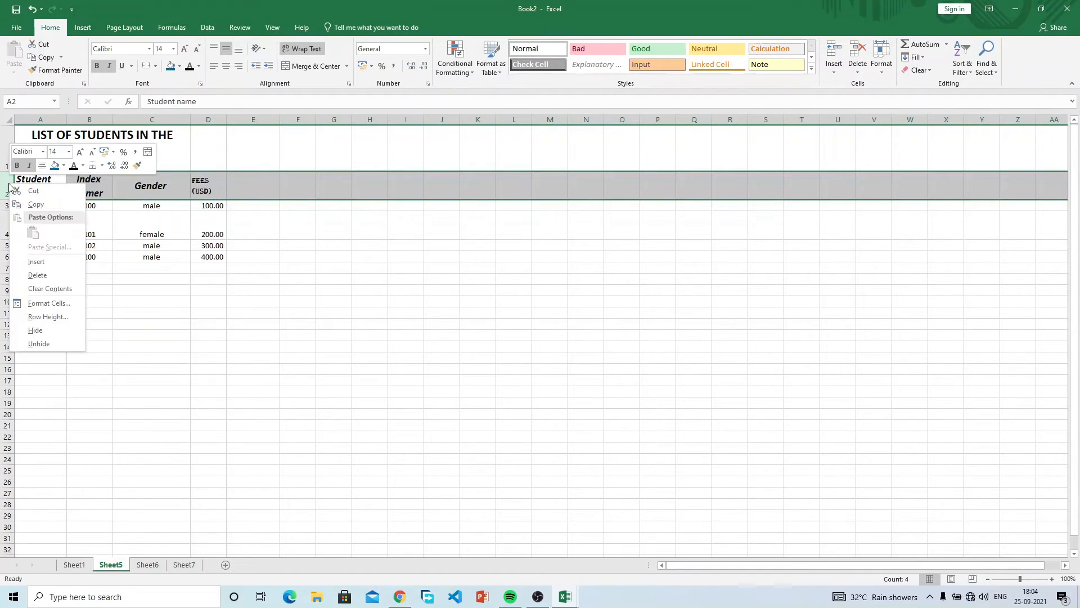
click(37, 262)
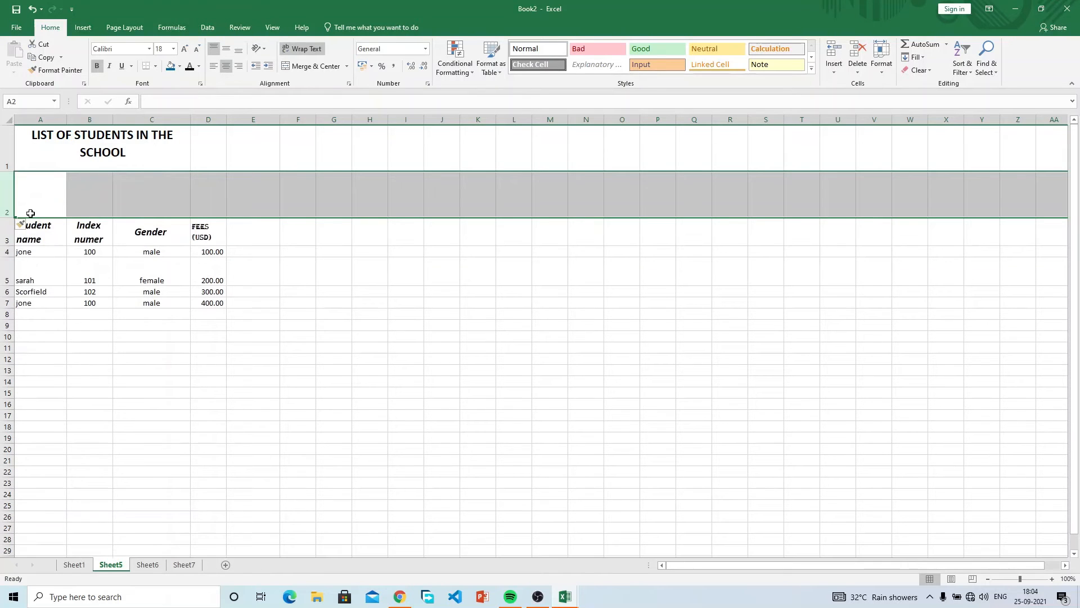
right_click(9, 190)
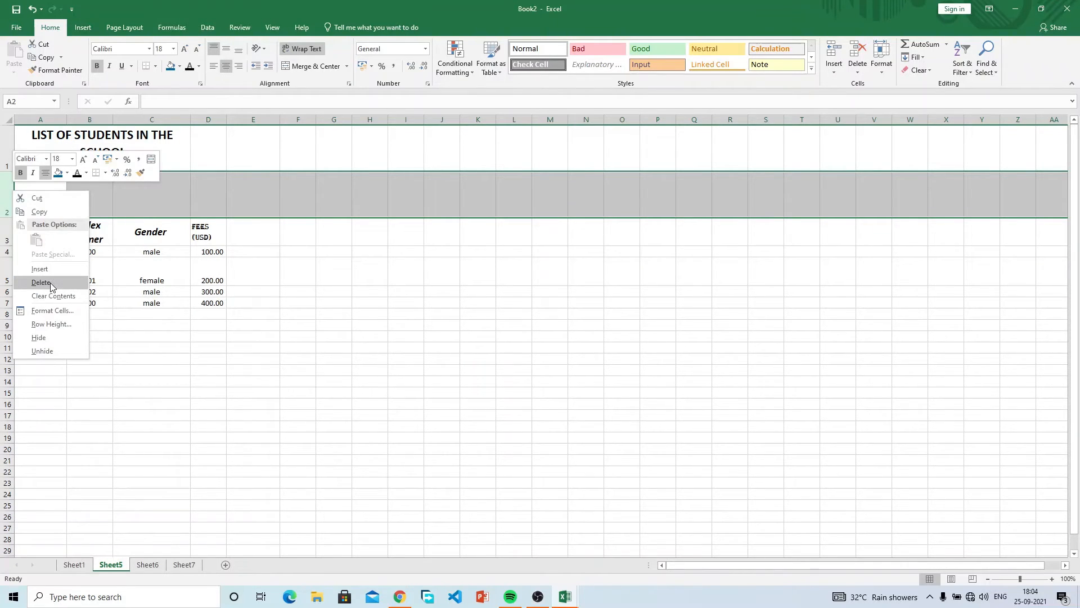
click(49, 282)
right_click(12, 192)
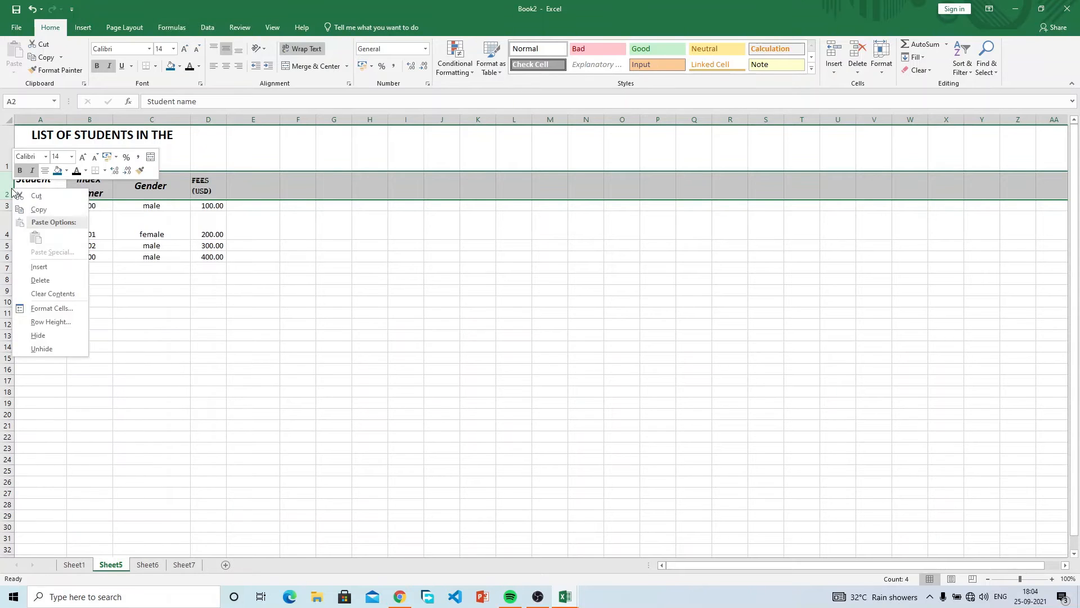
click(43, 281)
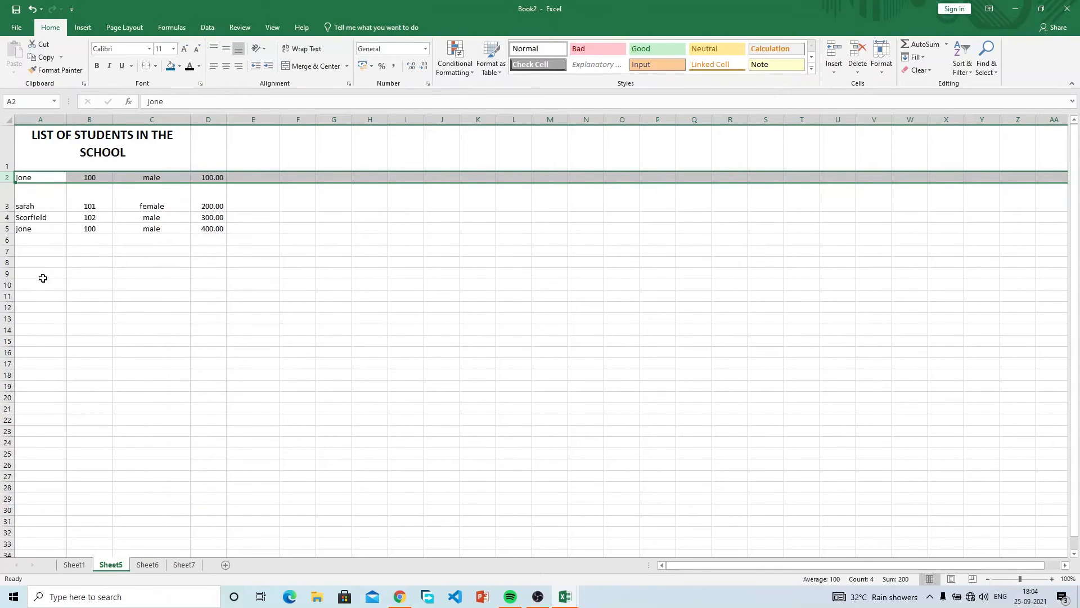
right_click(5, 177)
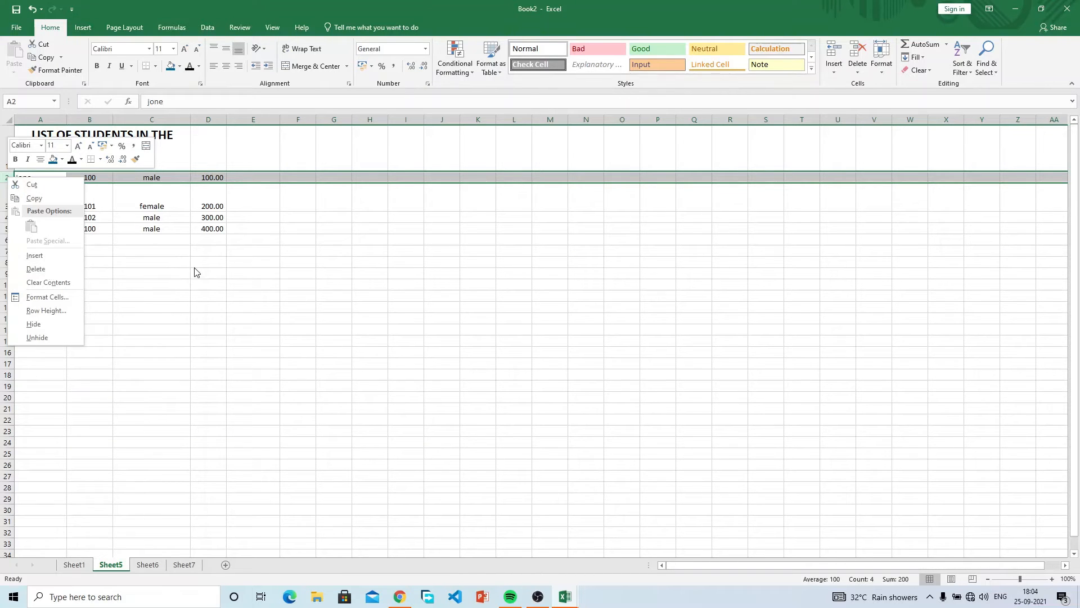
key(Escape)
key(ctrl+z)
click(55, 206)
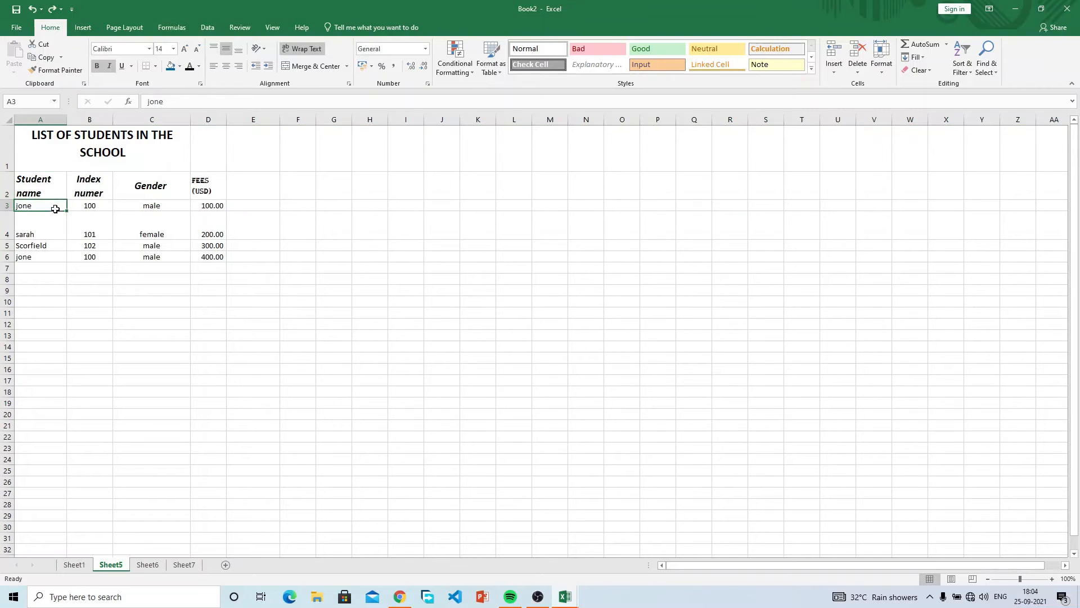
click(7, 256)
right_click(6, 256)
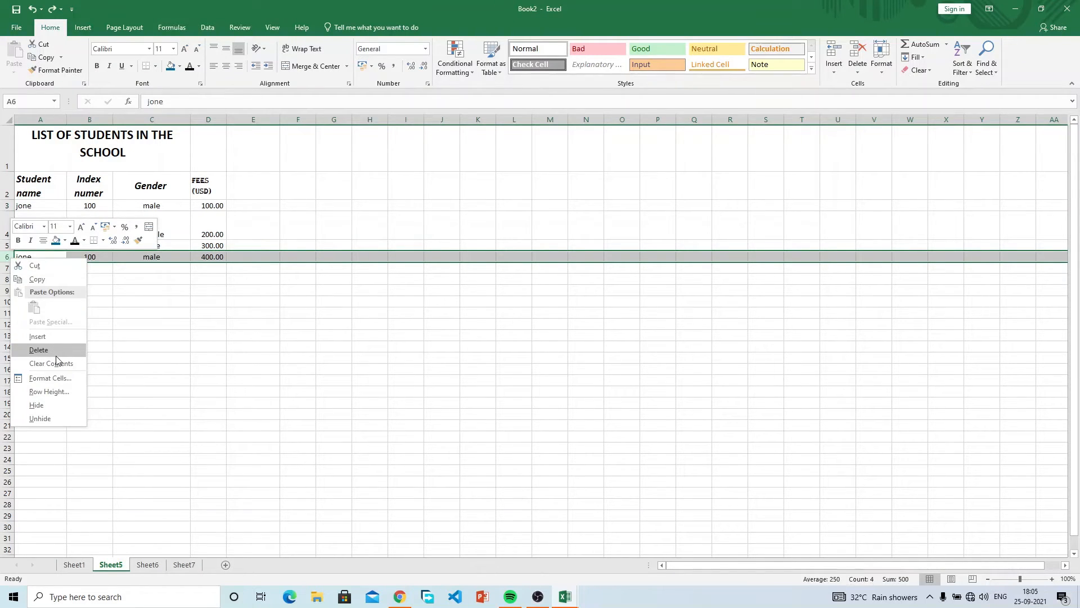
key(Escape)
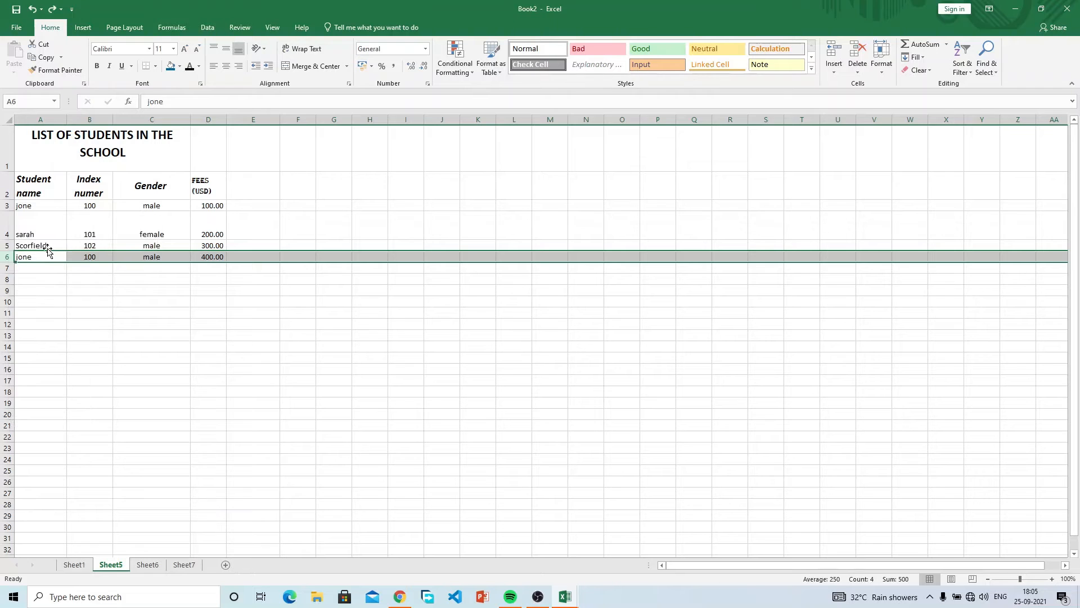
right_click(6, 257)
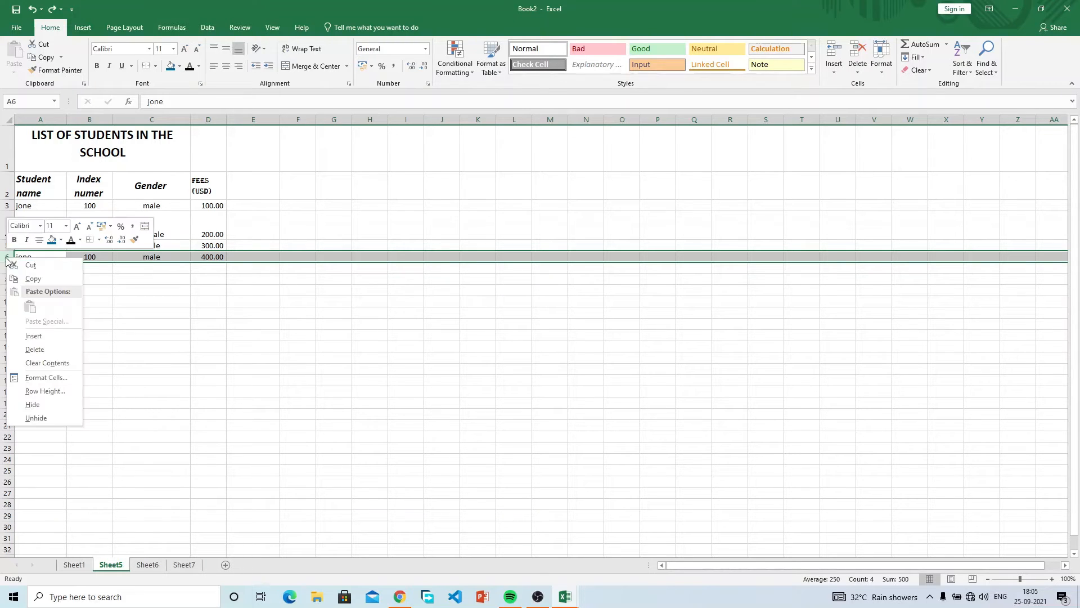
click(56, 364)
key(ctrl+z)
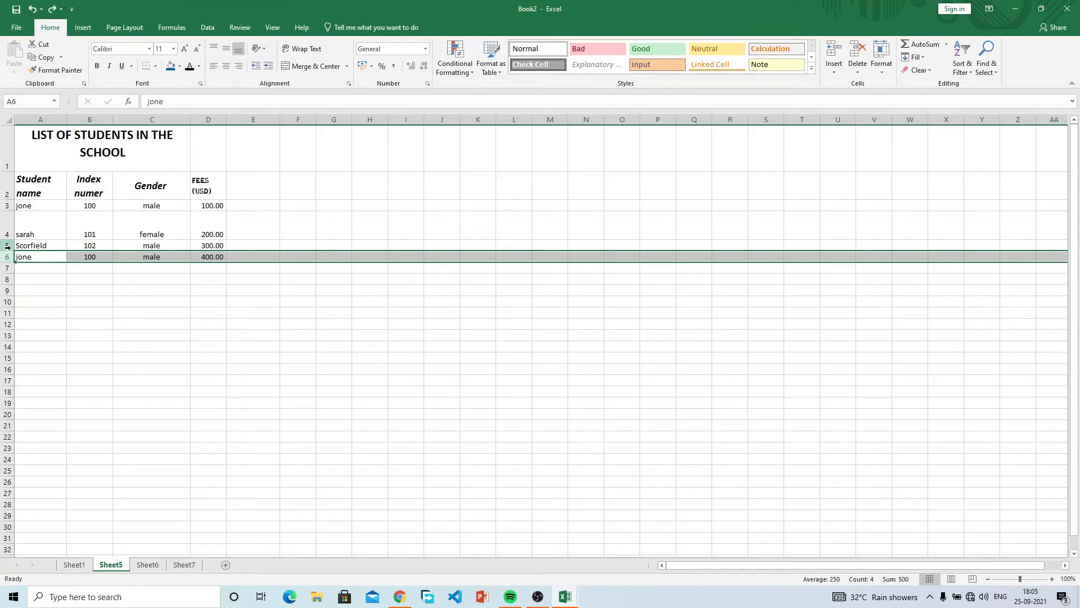
click(8, 245)
right_click(8, 245)
click(197, 292)
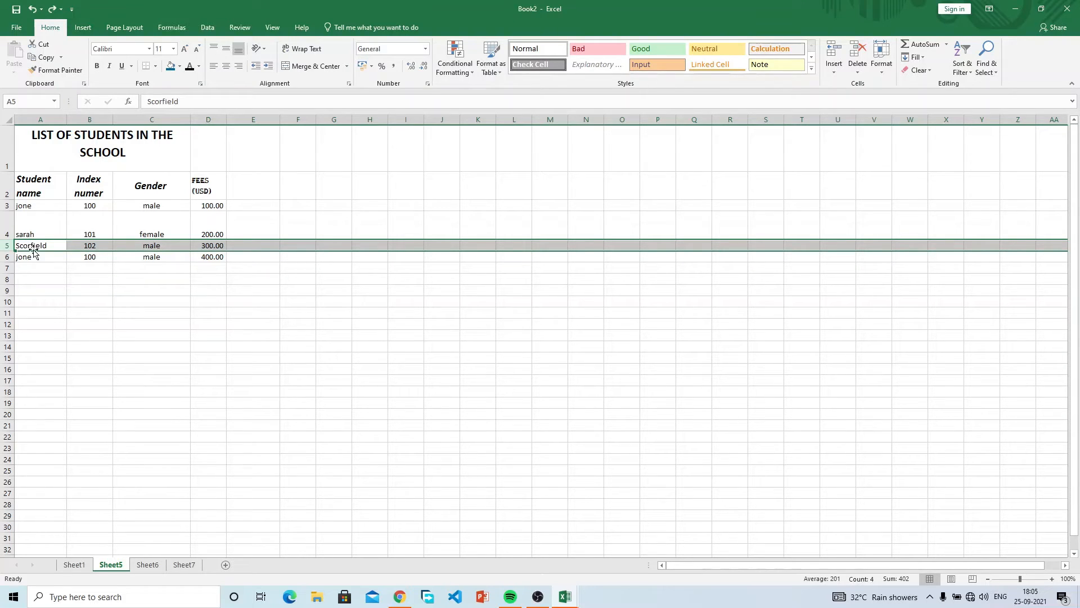
right_click(4, 245)
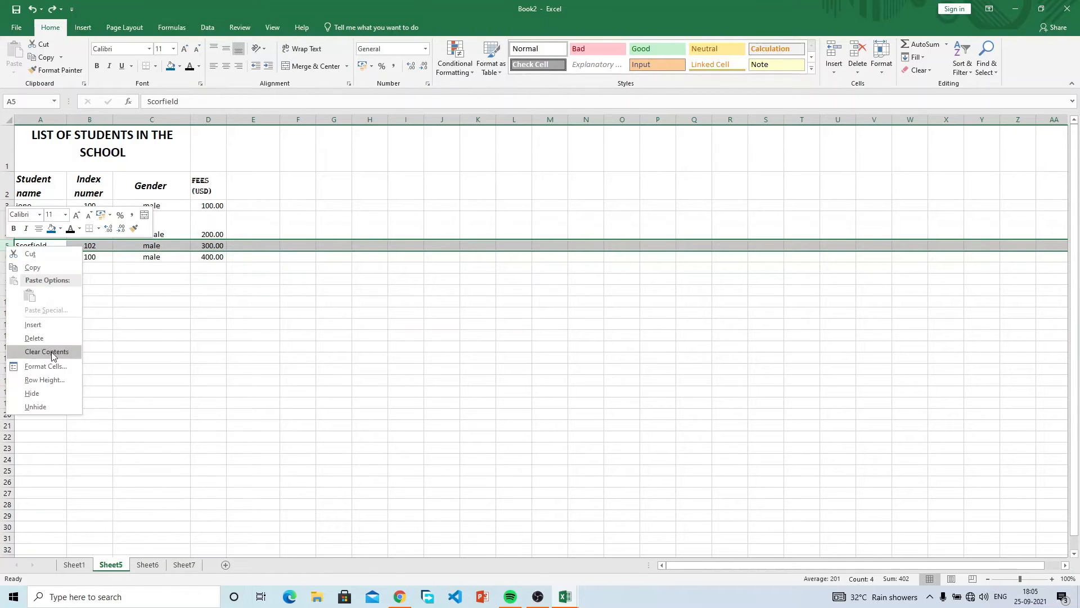
key(Escape)
click(89, 220)
drag(43, 242, 42, 237)
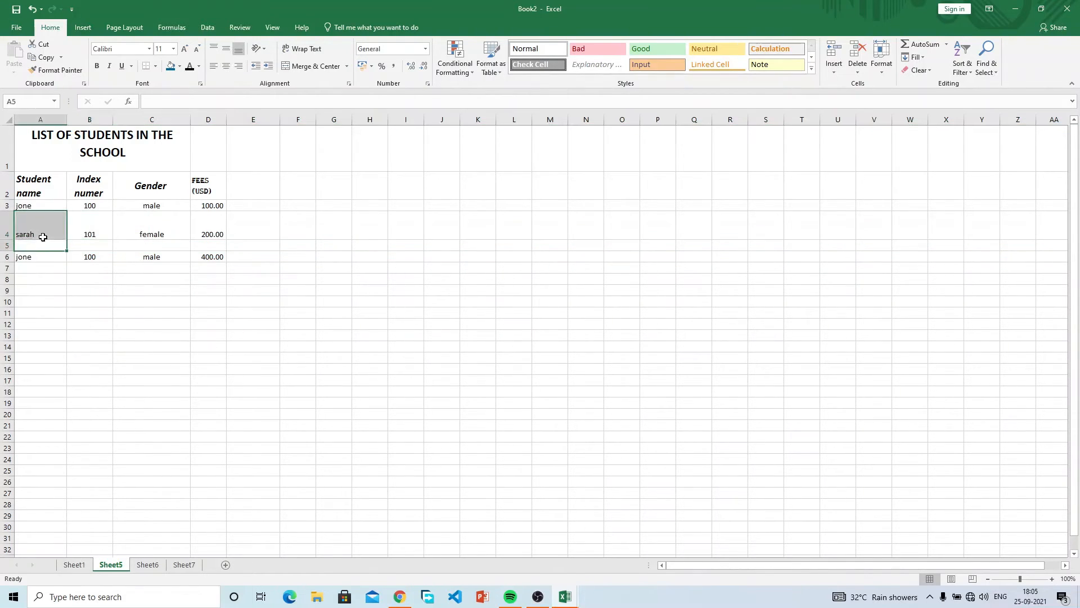
click(44, 257)
click(9, 245)
key(ctrl+z)
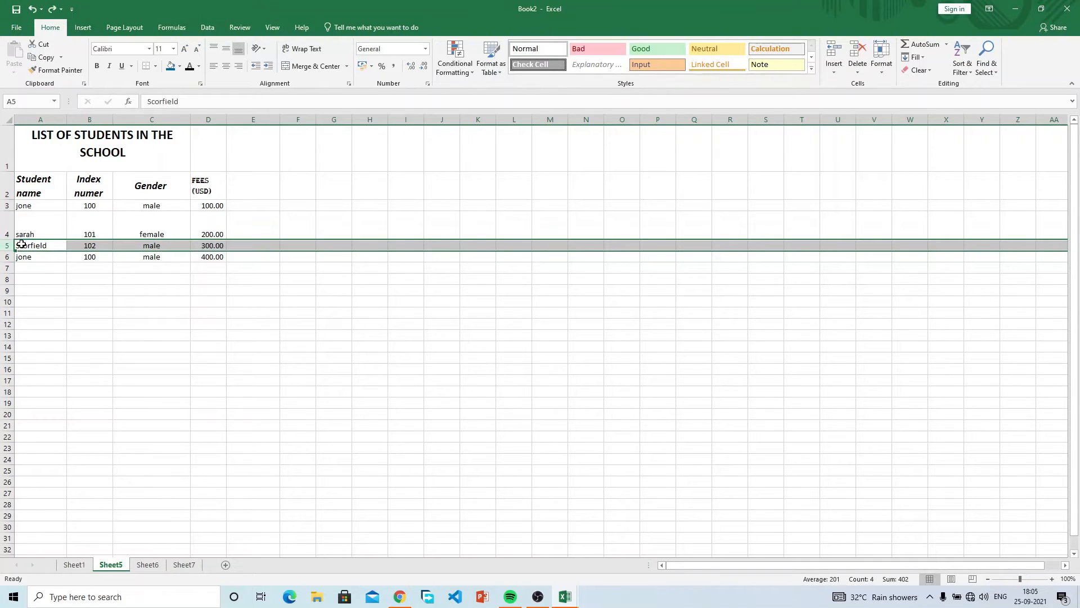
right_click(22, 248)
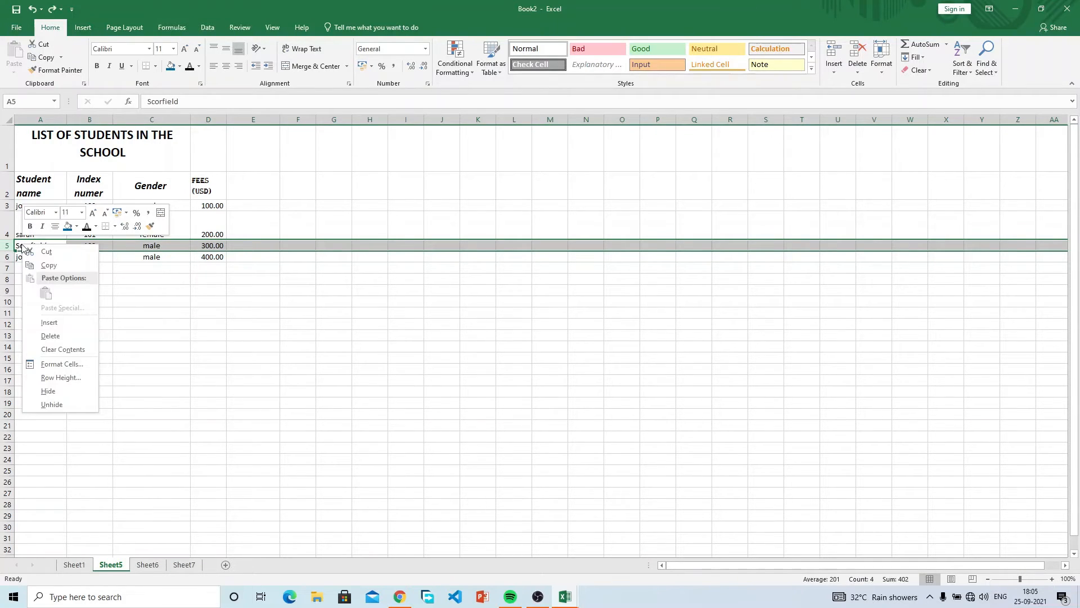
click(57, 336)
click(62, 302)
key(ctrl+z)
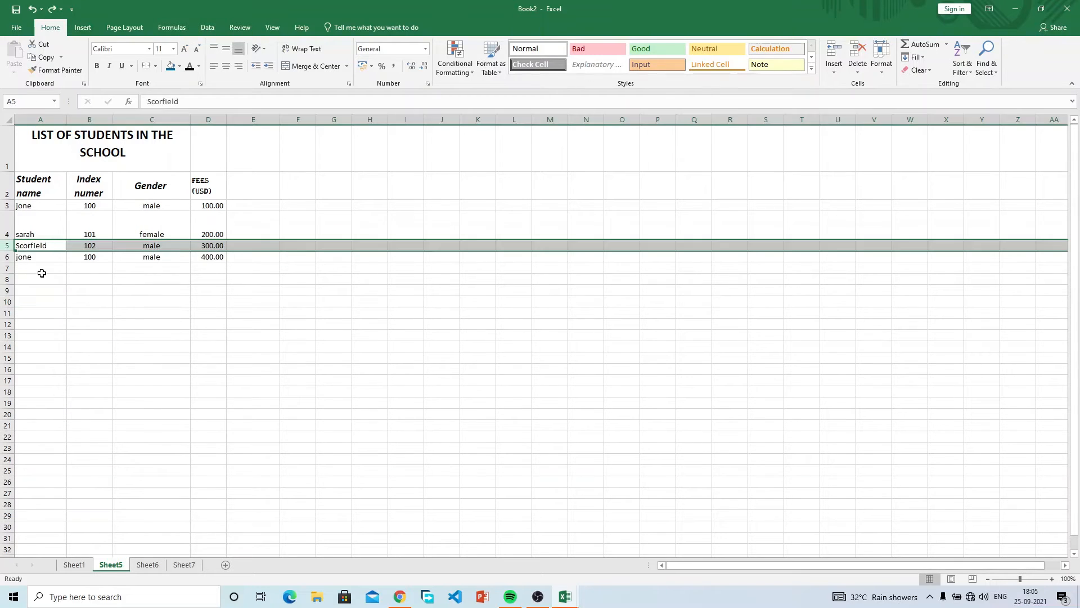
click(36, 245)
right_click(36, 244)
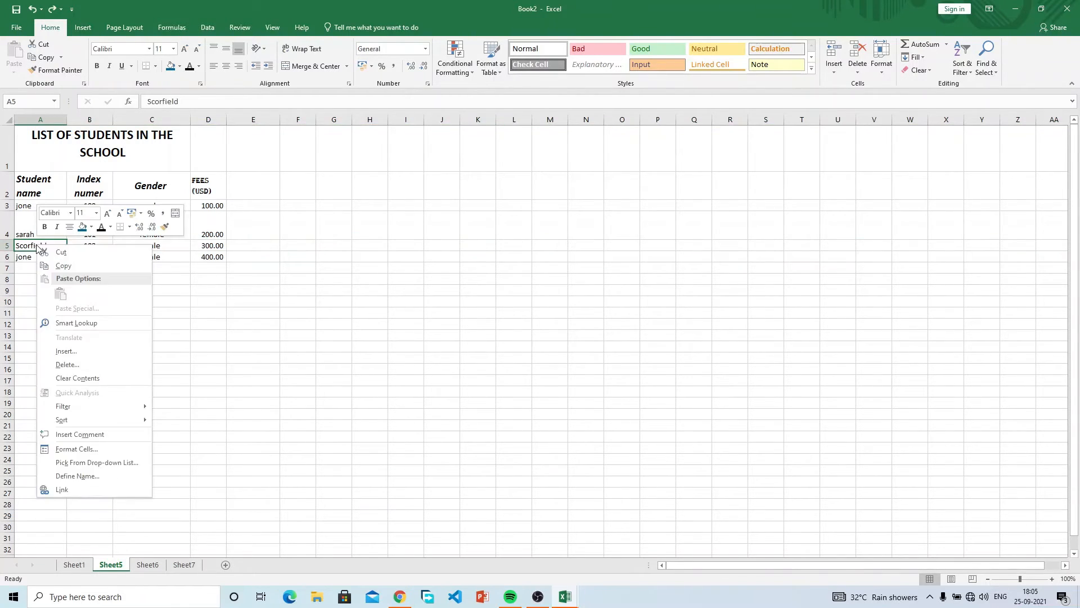
click(7, 245)
right_click(7, 246)
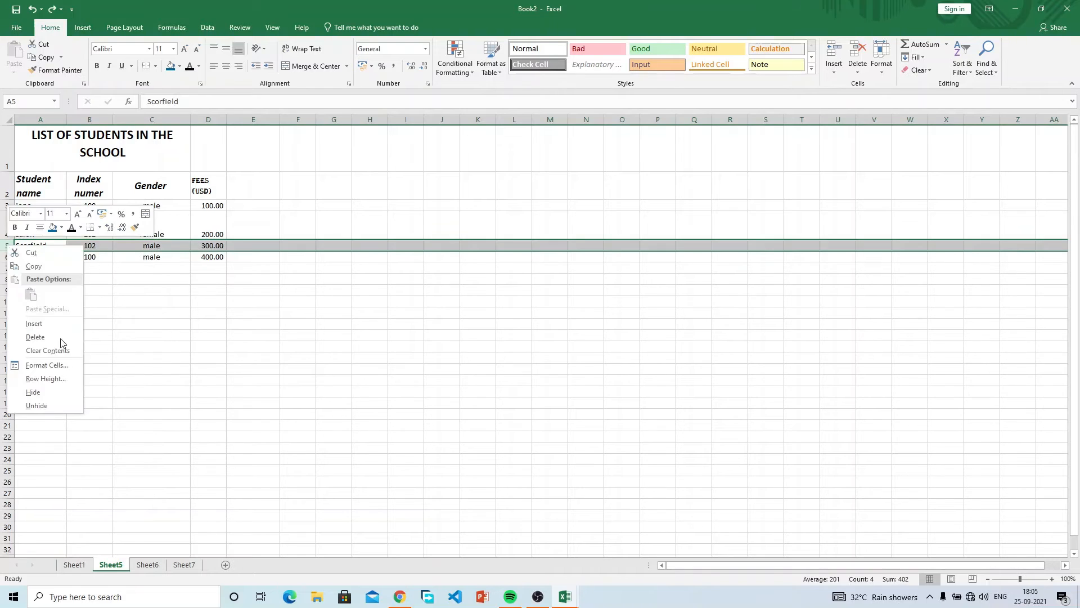
key(Escape)
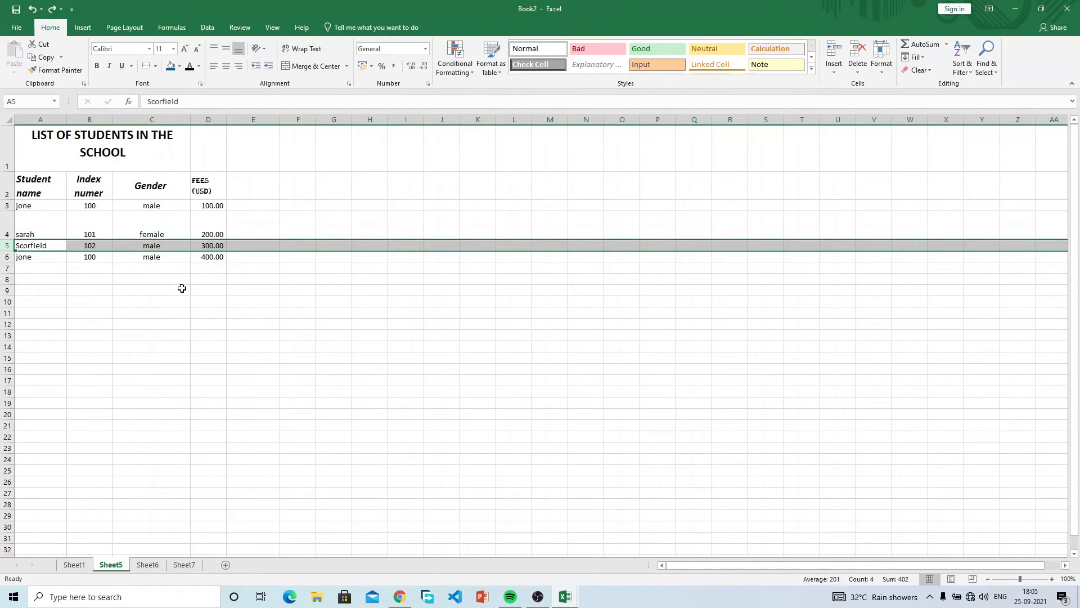
click(420, 219)
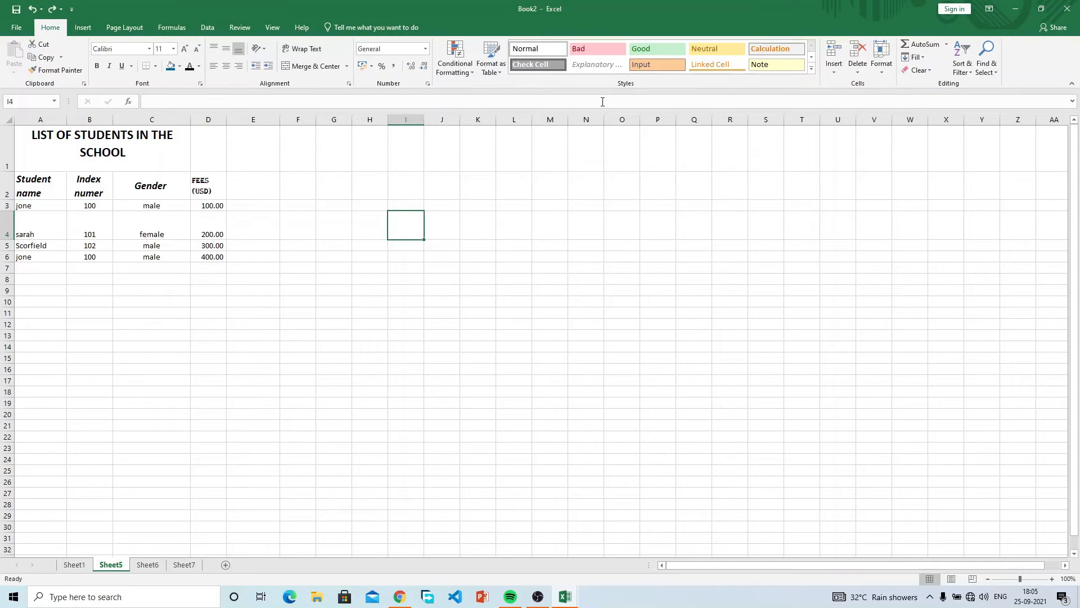
Insert blank rows above the jone row and above the Scorfield row.
click(838, 72)
click(102, 197)
click(7, 206)
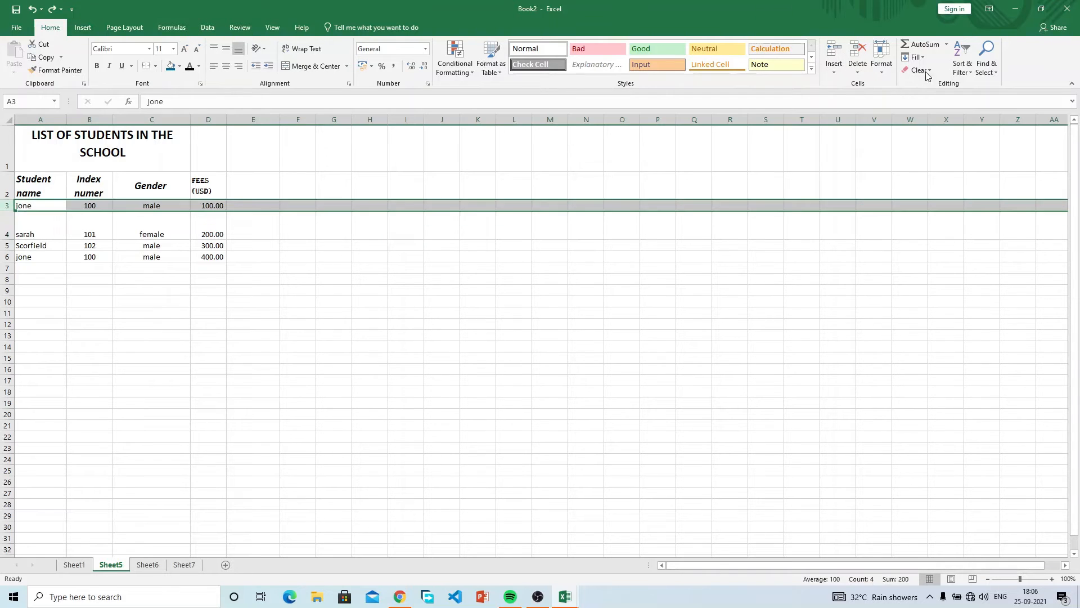
click(833, 54)
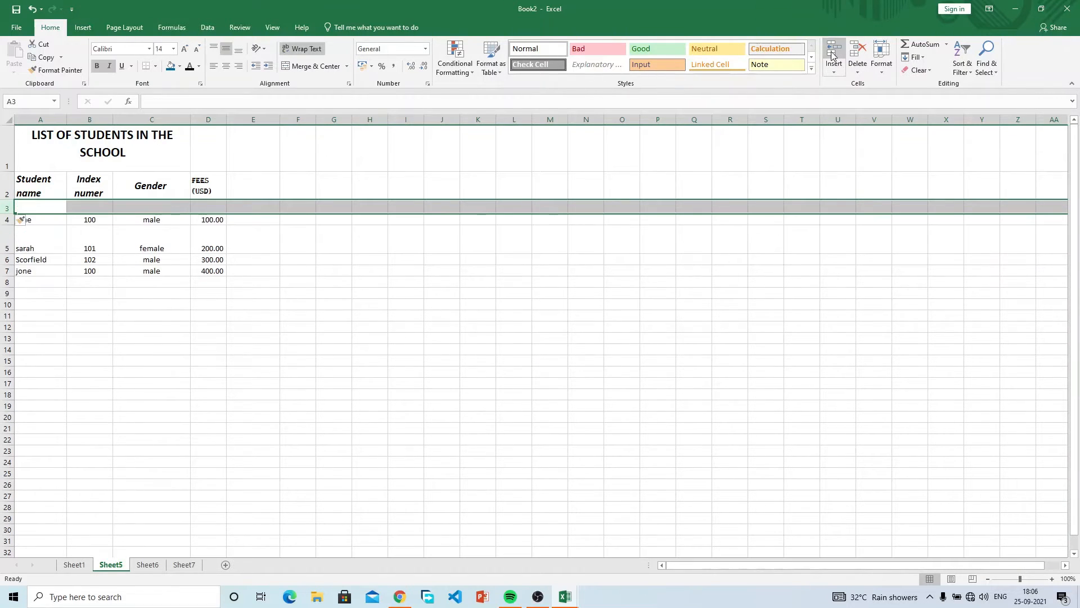
click(55, 223)
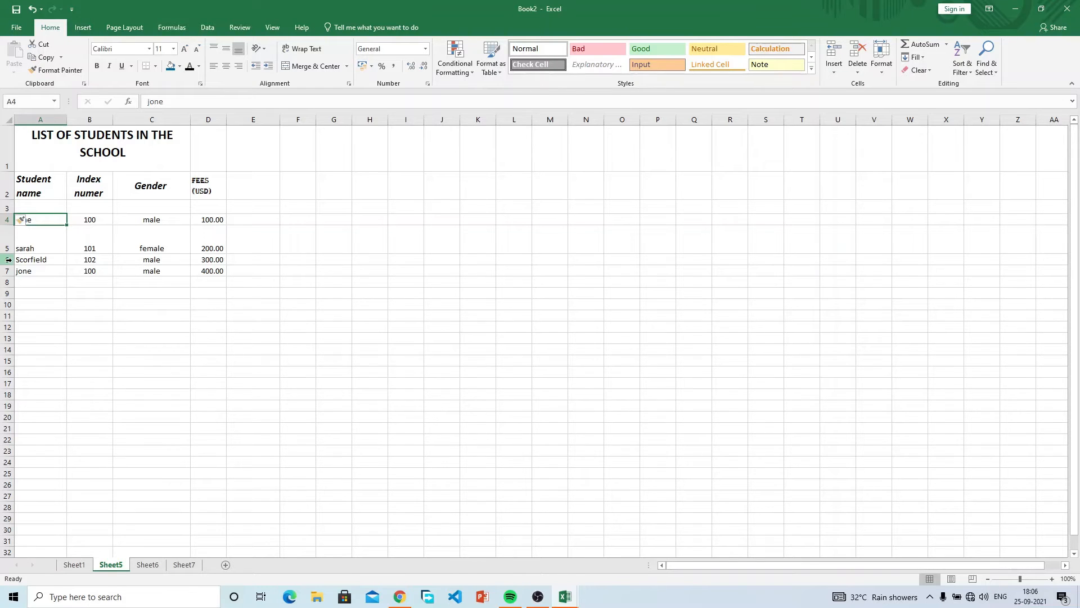
click(8, 260)
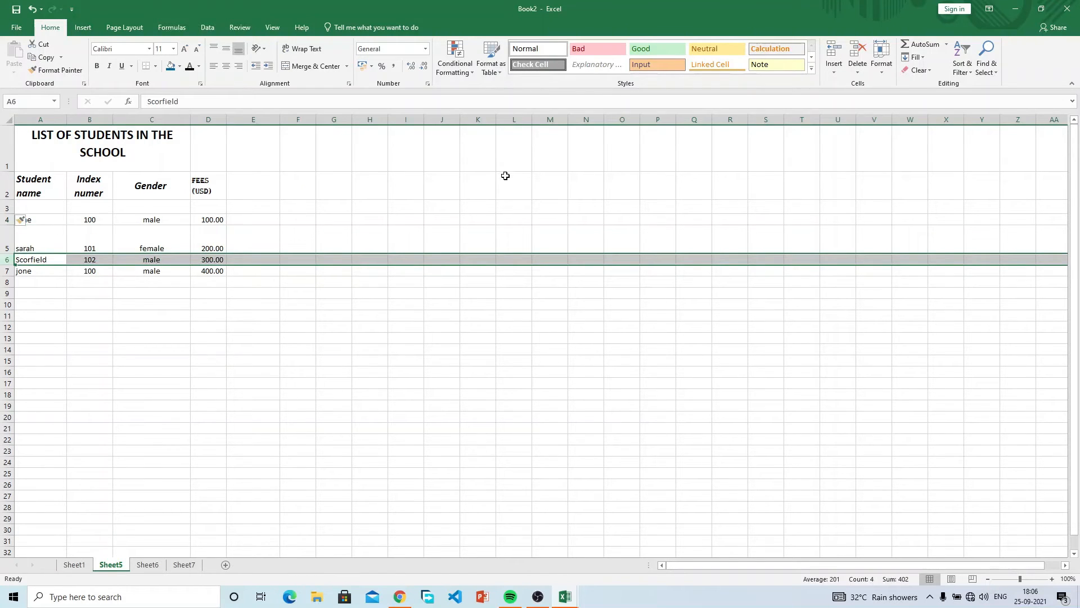
click(833, 53)
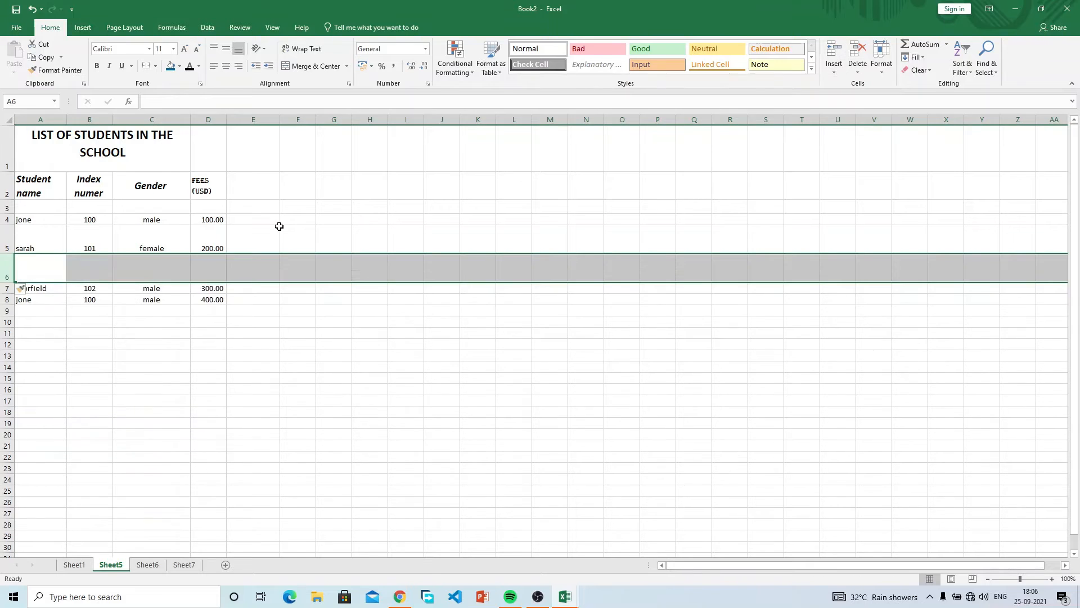
Insert two empty columns before Index numer and one before column A.
click(92, 118)
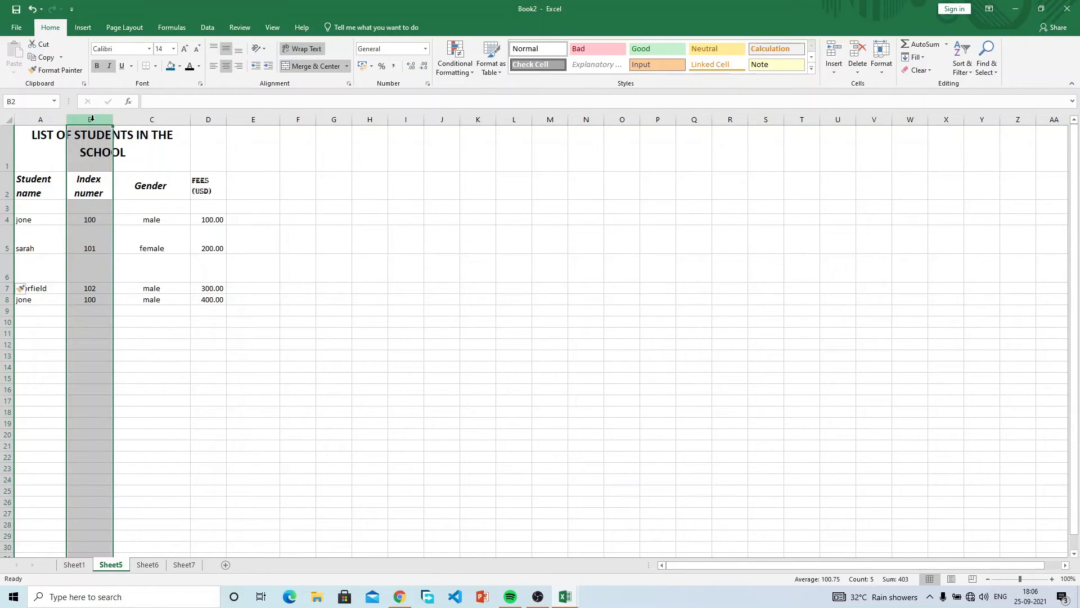
right_click(91, 119)
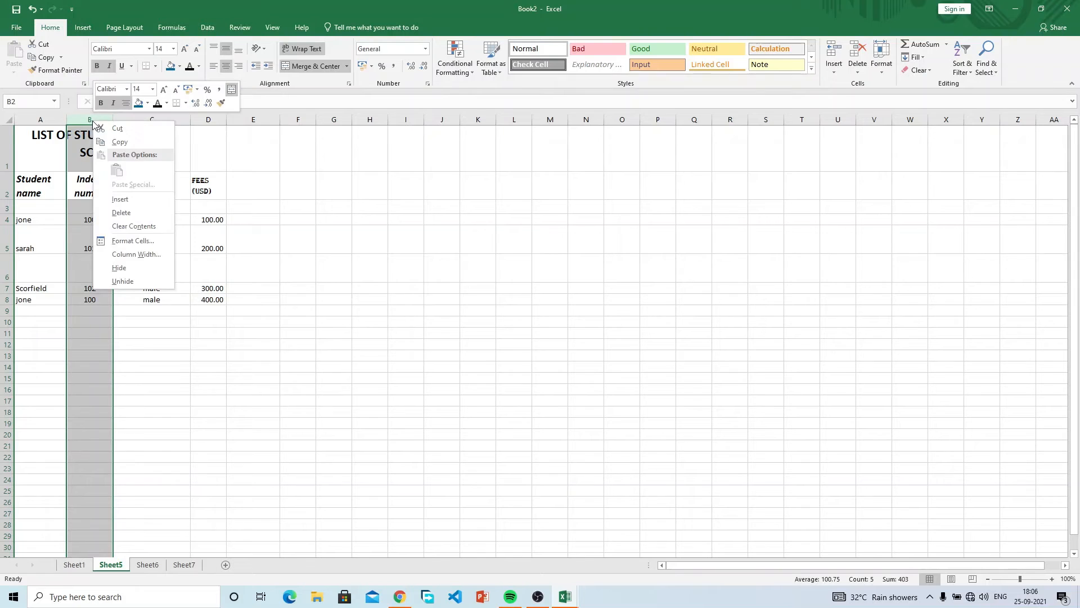
click(142, 197)
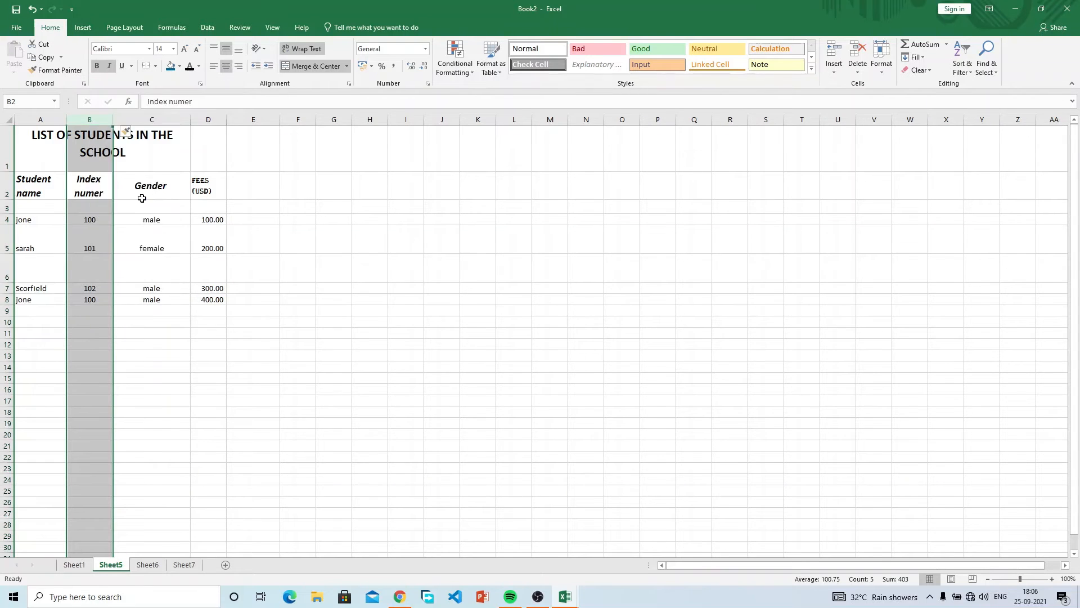
right_click(150, 120)
click(179, 195)
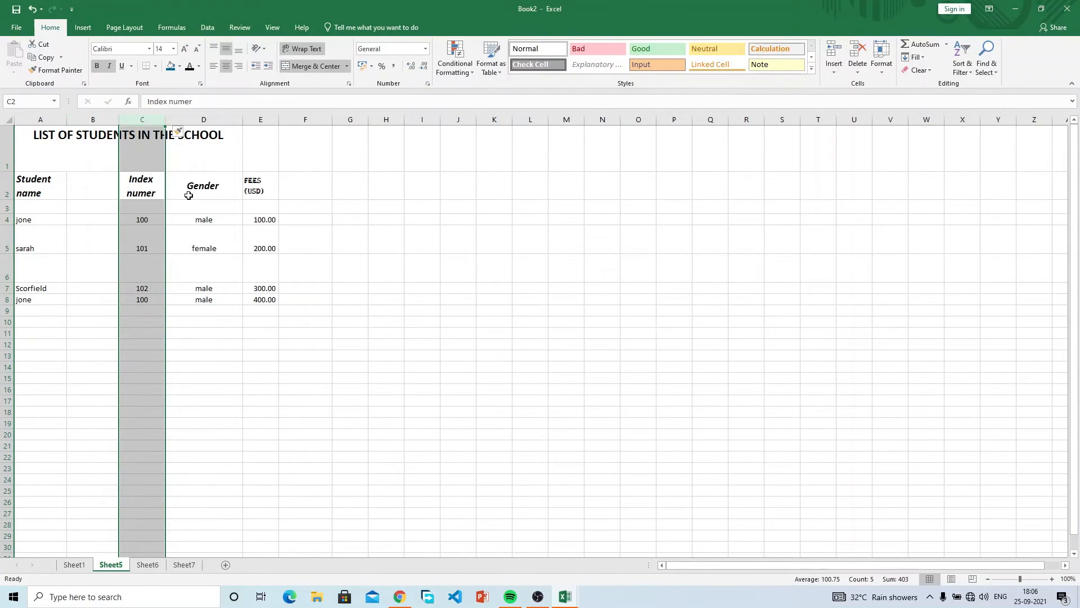
right_click(42, 119)
click(94, 205)
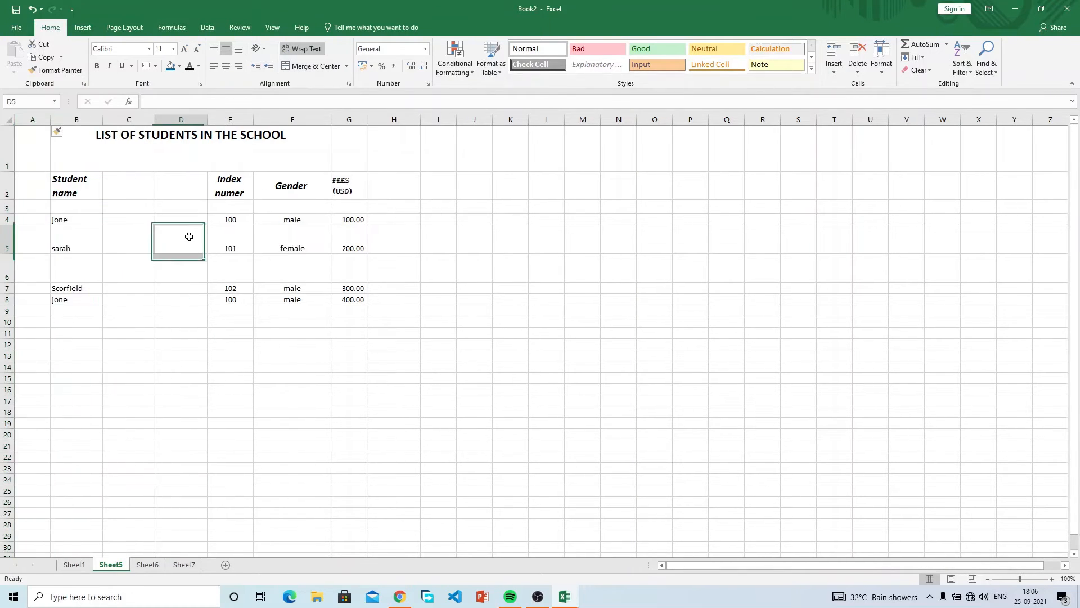
Undo the inserted columns and rows to restore the original table layout.
click(189, 236)
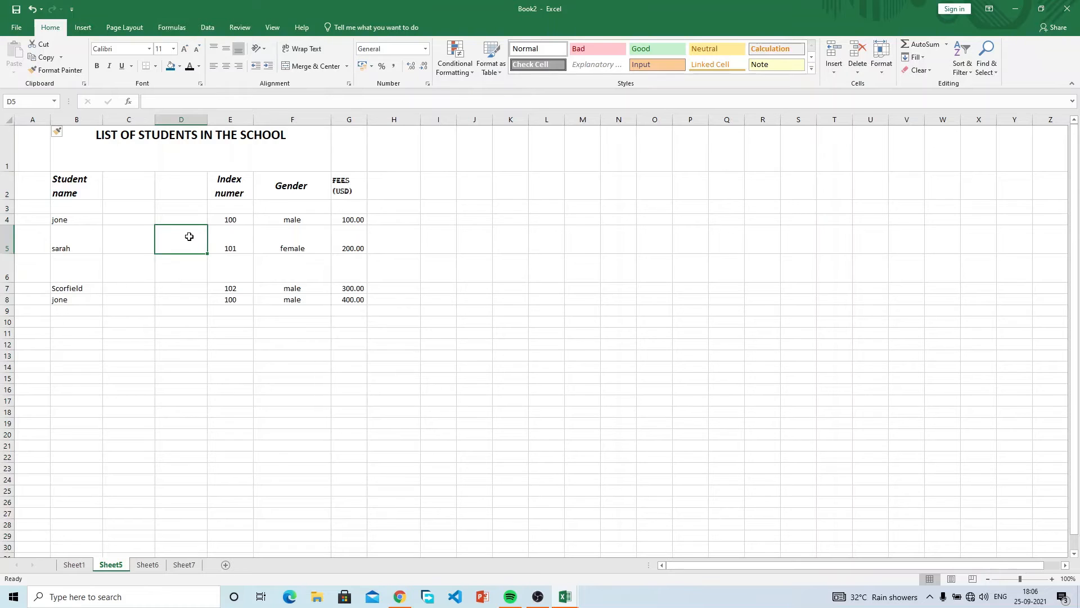
key(ctrl+z)
key(ctrl+z)
key(ctrl+z)
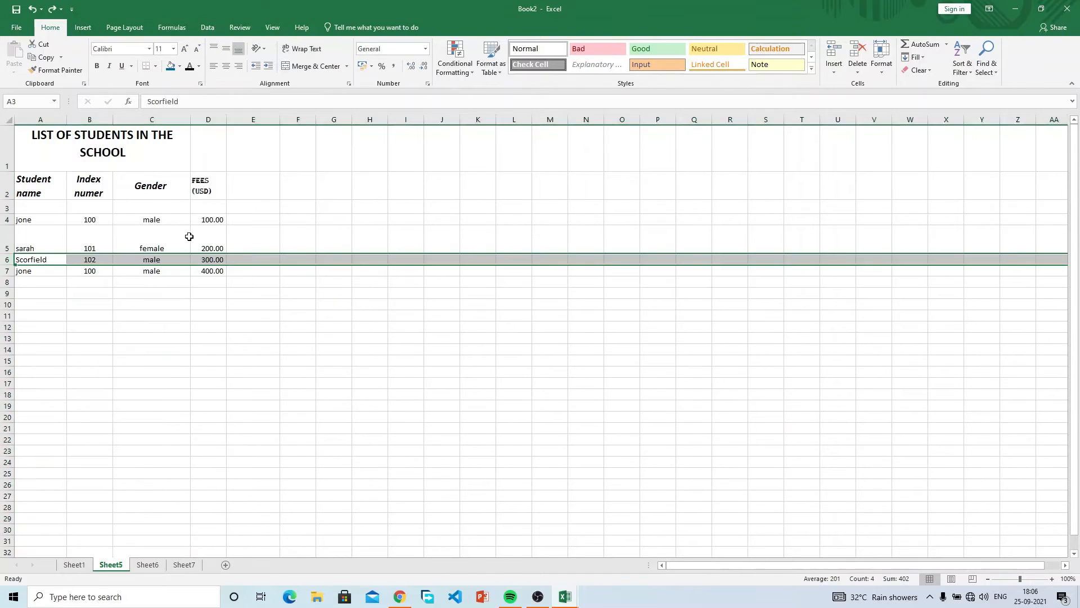
key(ctrl+z)
key(ctrl+z)
key(ctrl+z)
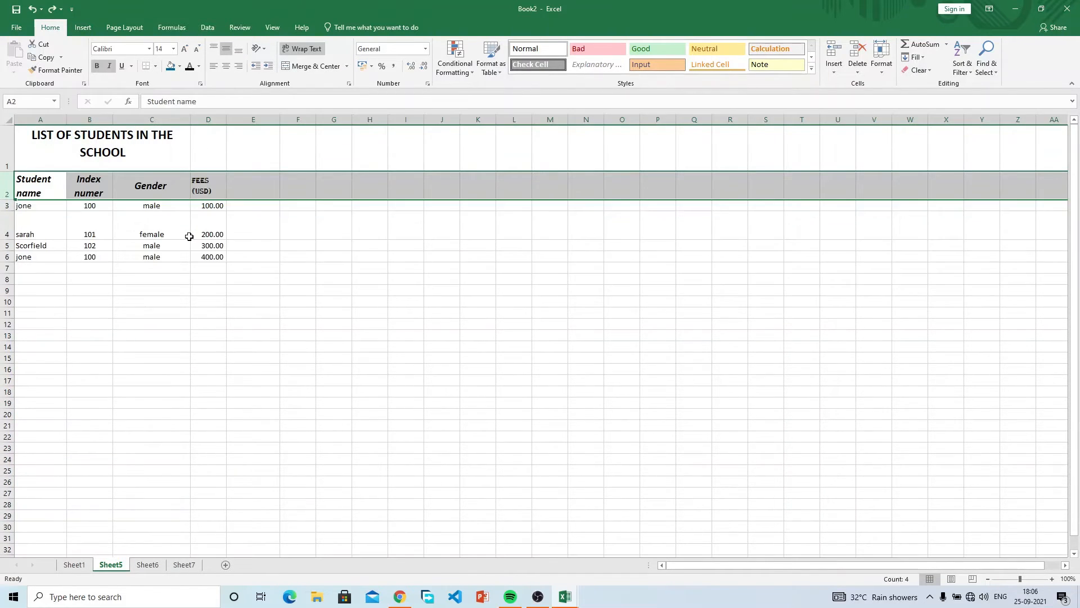
click(282, 235)
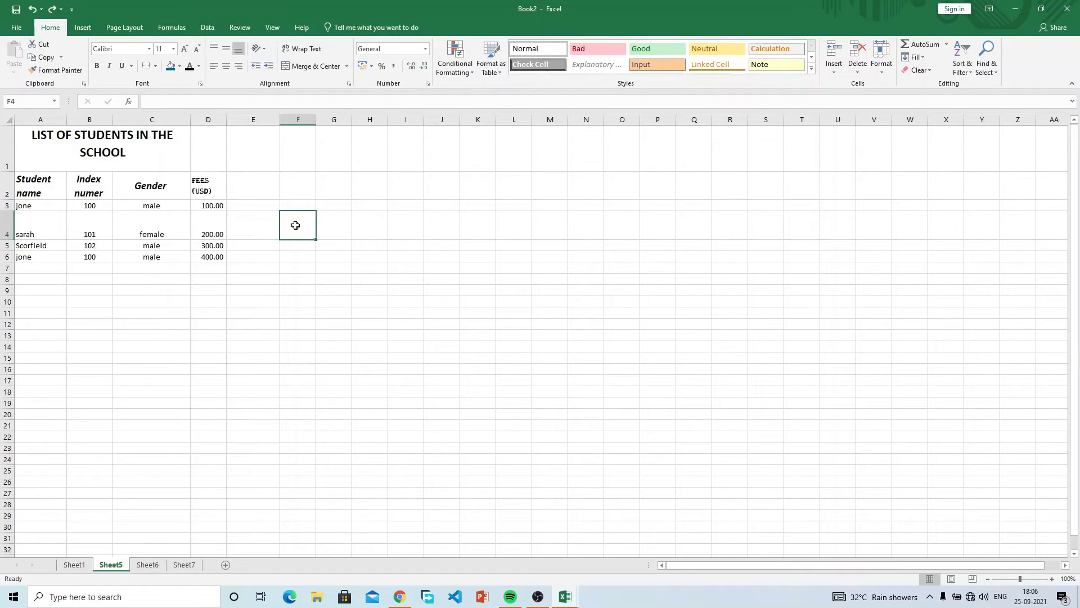
Look through the row, Delete and Format options for the first student row without changing anything.
click(7, 207)
right_click(7, 207)
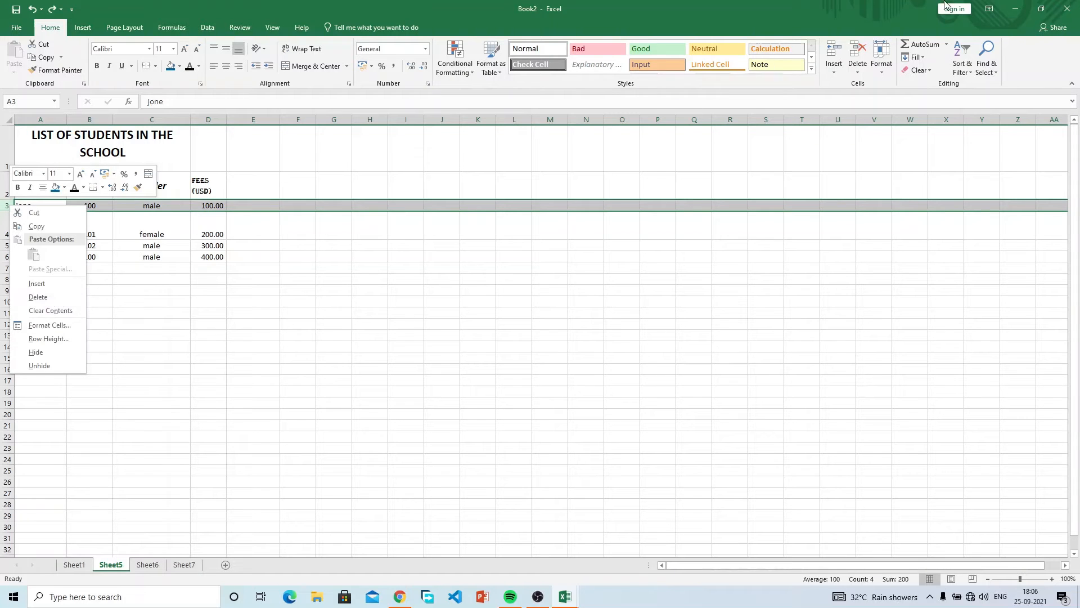
click(858, 67)
click(858, 69)
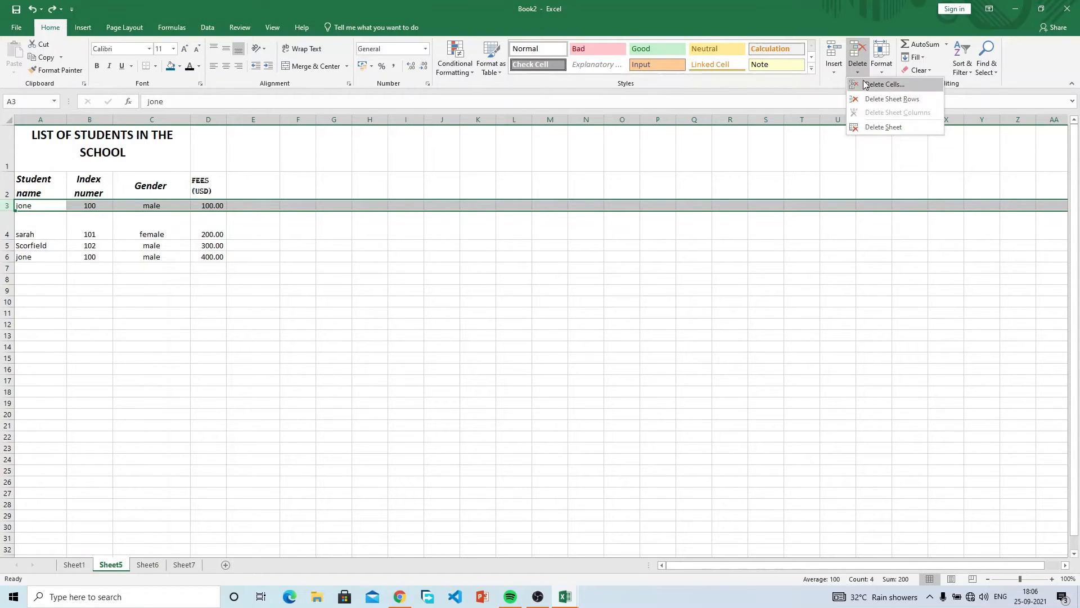
click(729, 170)
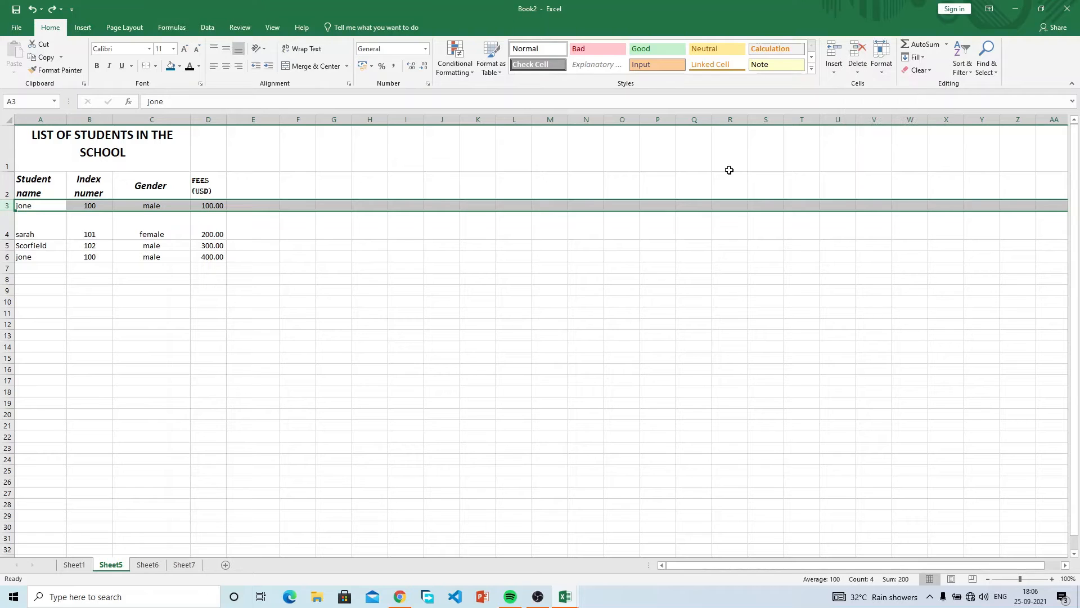
click(882, 70)
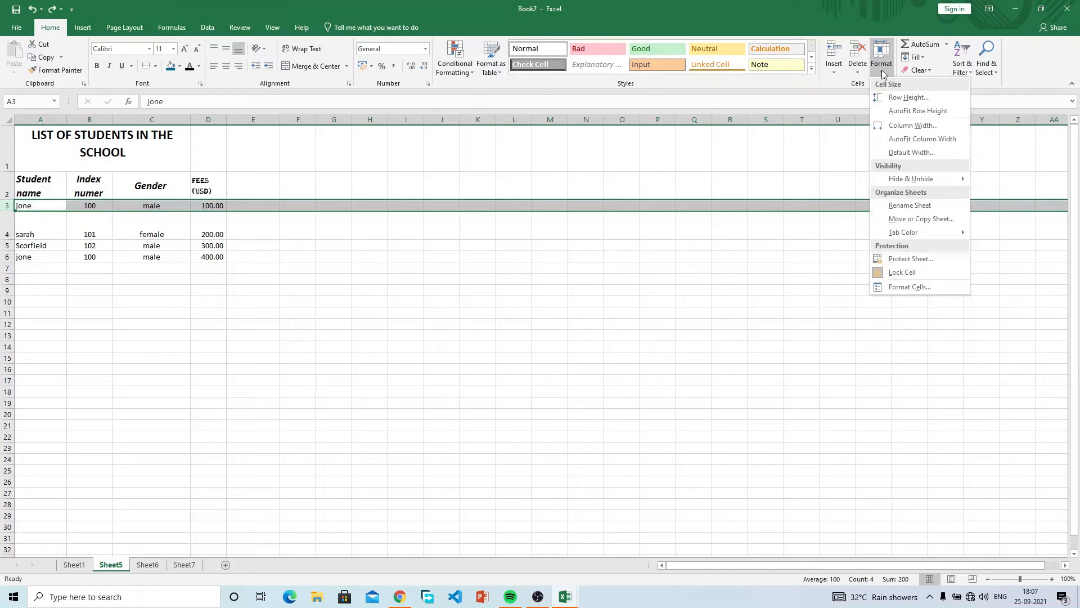
click(53, 153)
Shrink sarah's row 4 back to standard height, then select the table from the headings down.
click(54, 154)
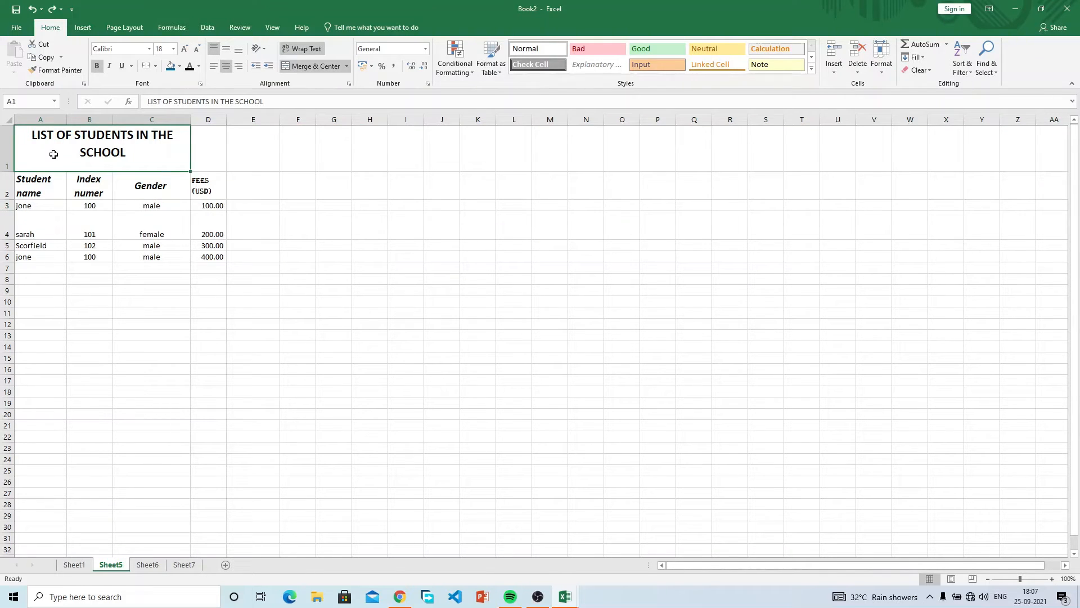
click(41, 183)
drag(41, 183, 190, 366)
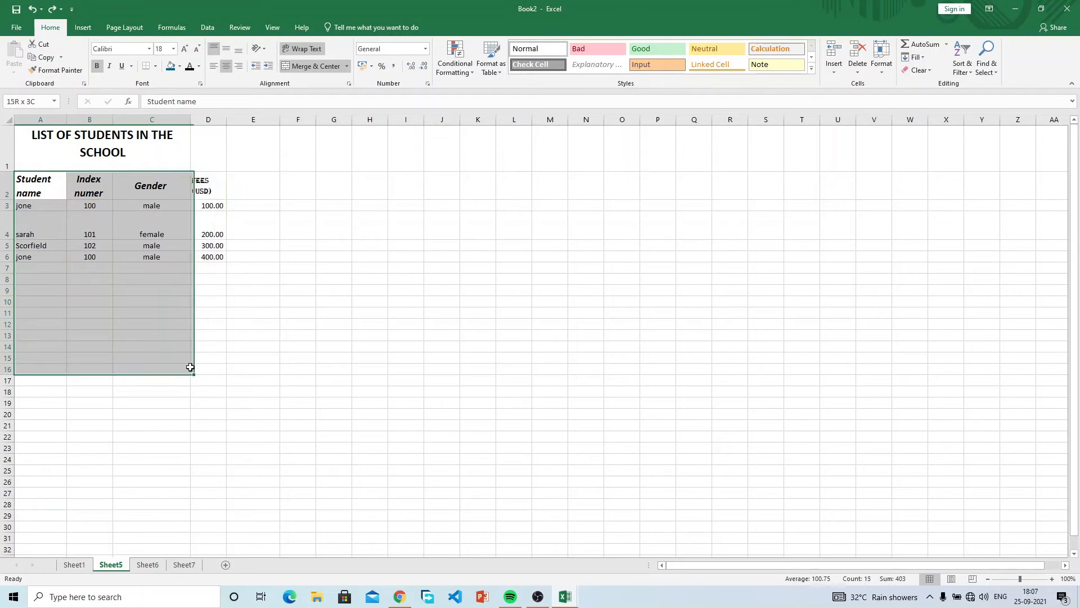
click(42, 224)
drag(50, 226, 165, 238)
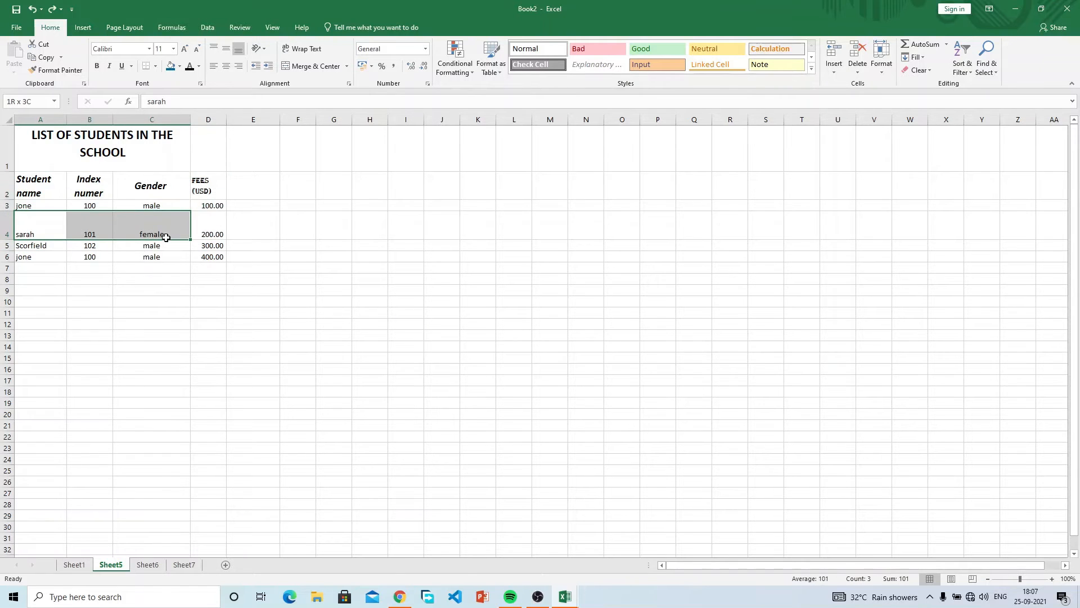
drag(7, 239, 11, 221)
click(41, 216)
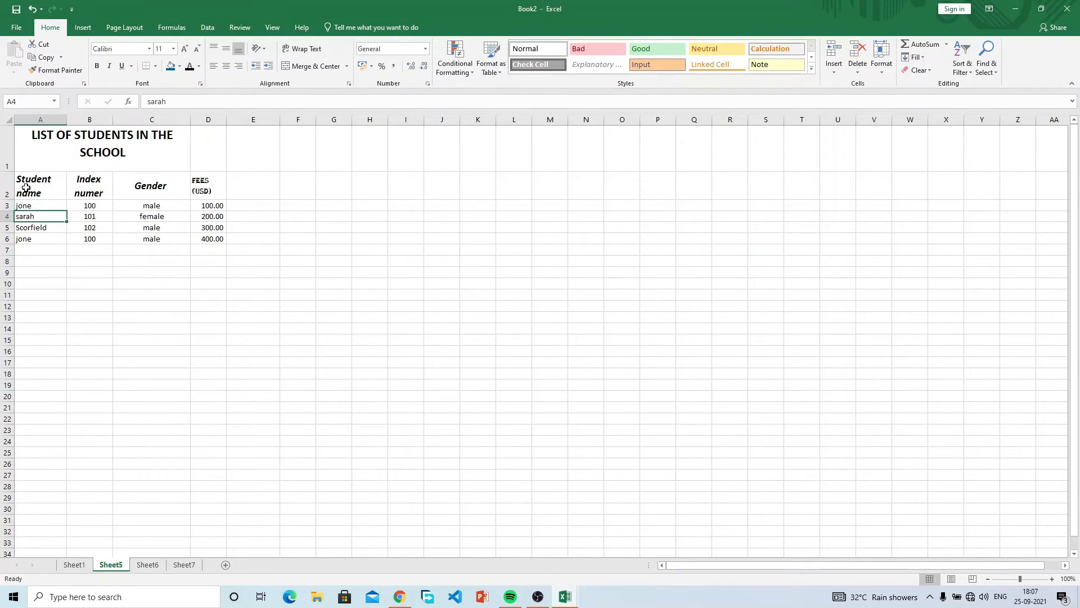
drag(26, 187, 224, 478)
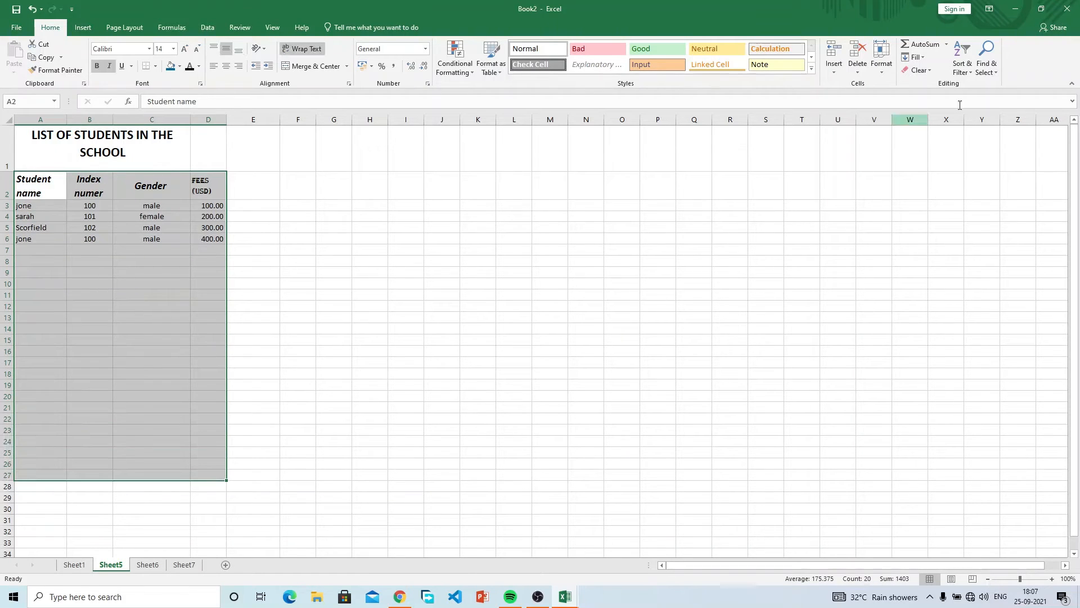
Set the selected student table rows to a height of 25.
click(882, 62)
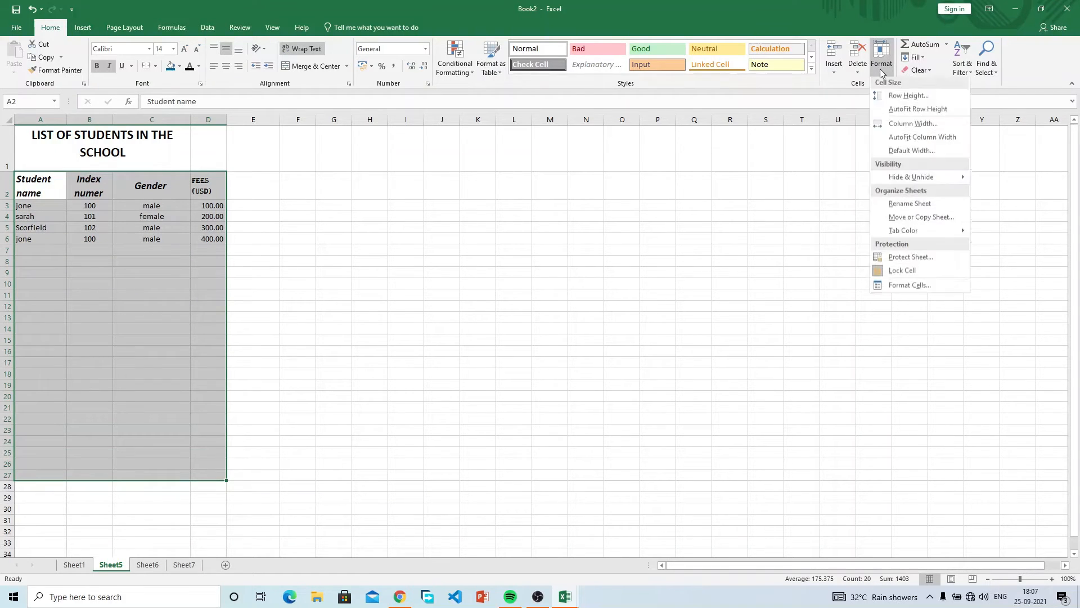
click(900, 98)
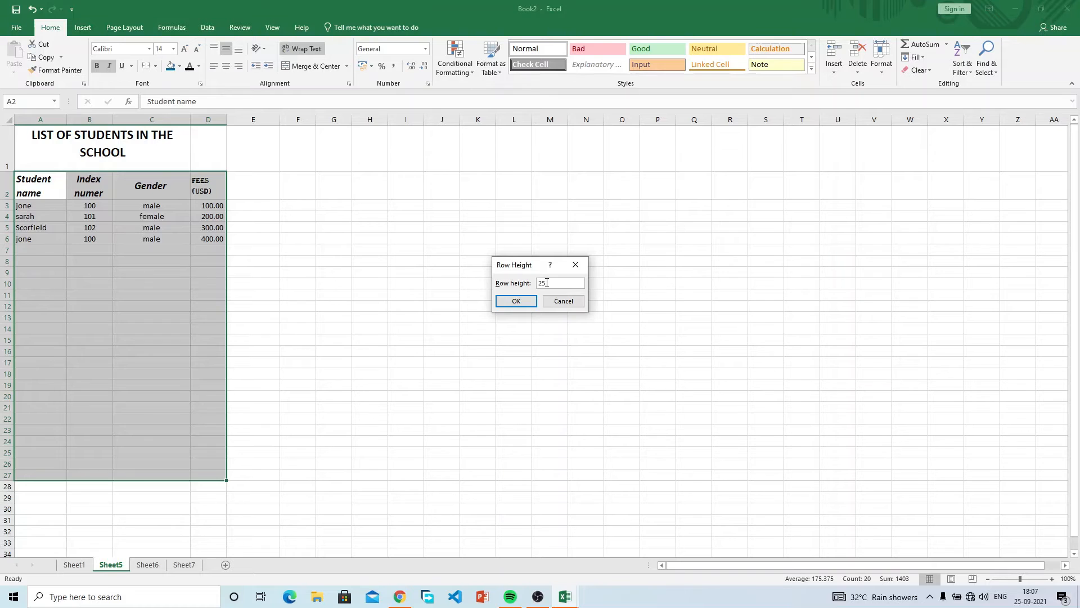
key(Return)
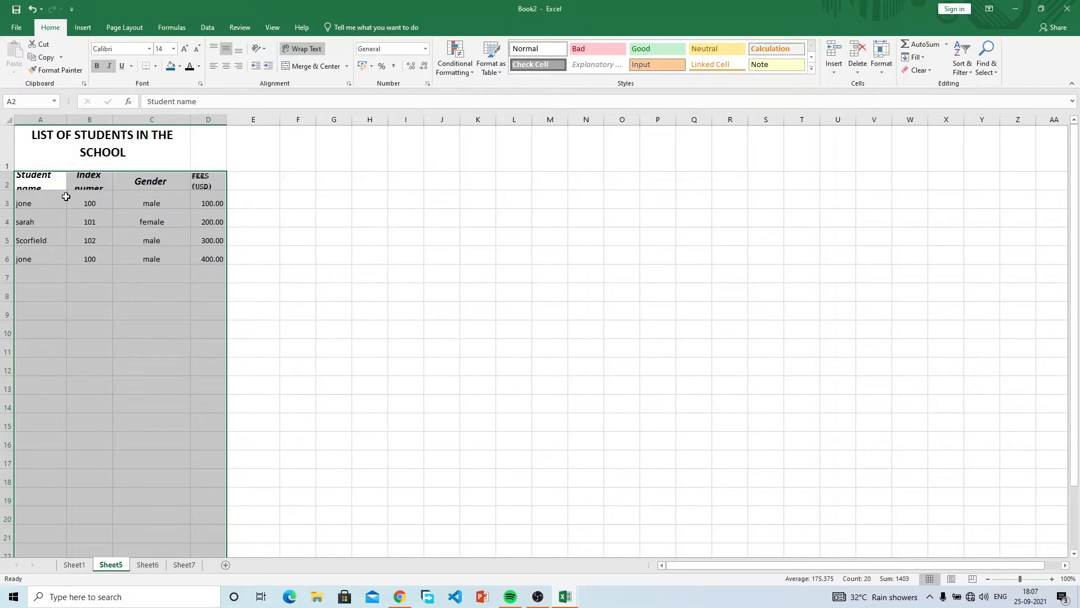
scroll(117, 489, down, 4)
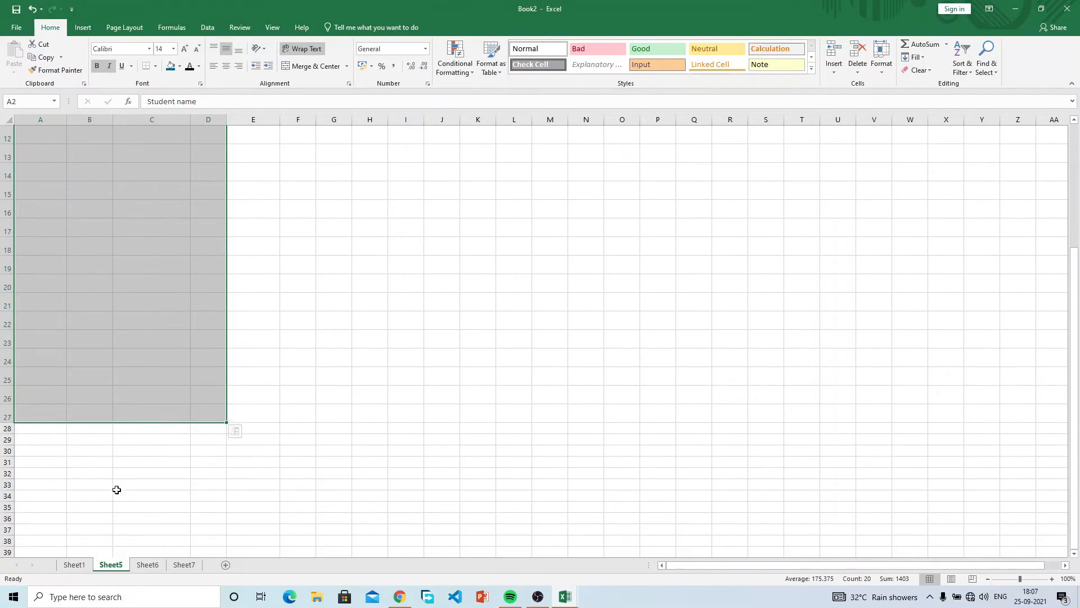
scroll(117, 489, down, 2)
click(46, 373)
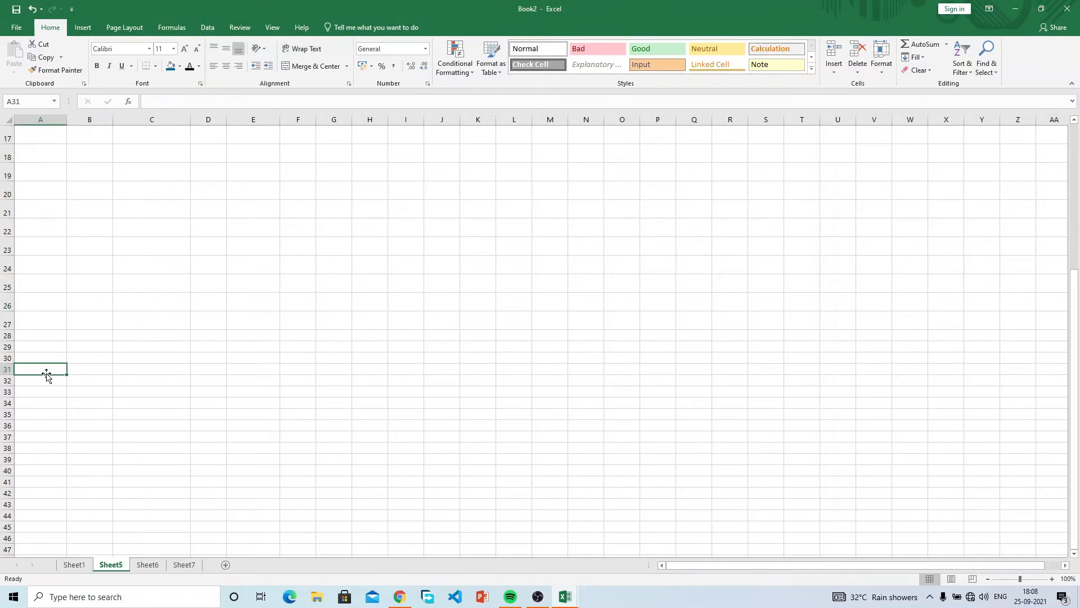
click(59, 319)
Reselect the student table from the headings down for further row sizing.
scroll(208, 266, up, 5)
scroll(207, 267, down, 2)
scroll(198, 254, up, 2)
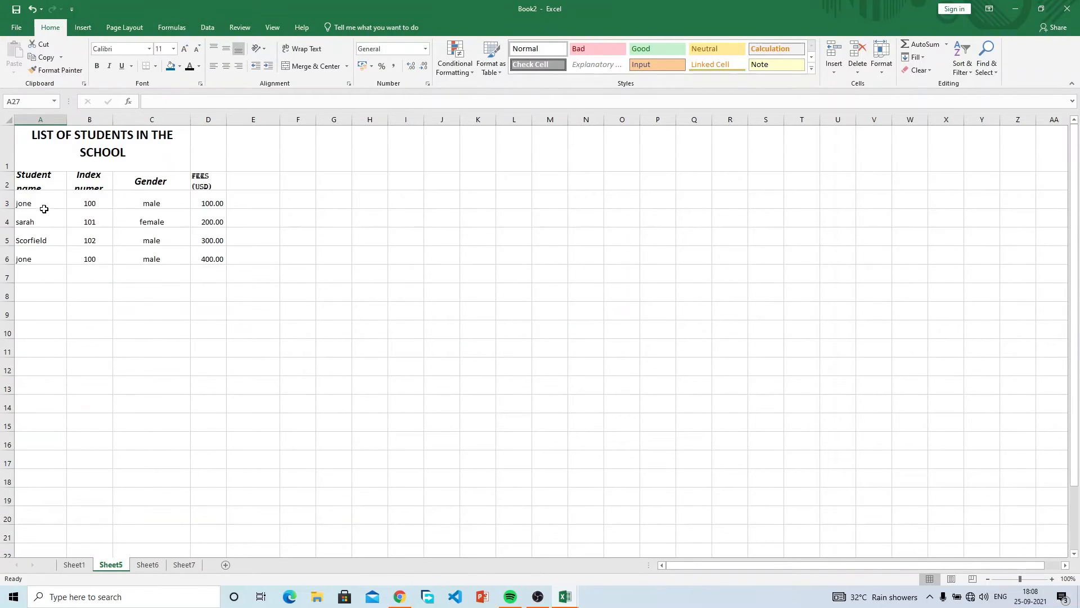
click(37, 183)
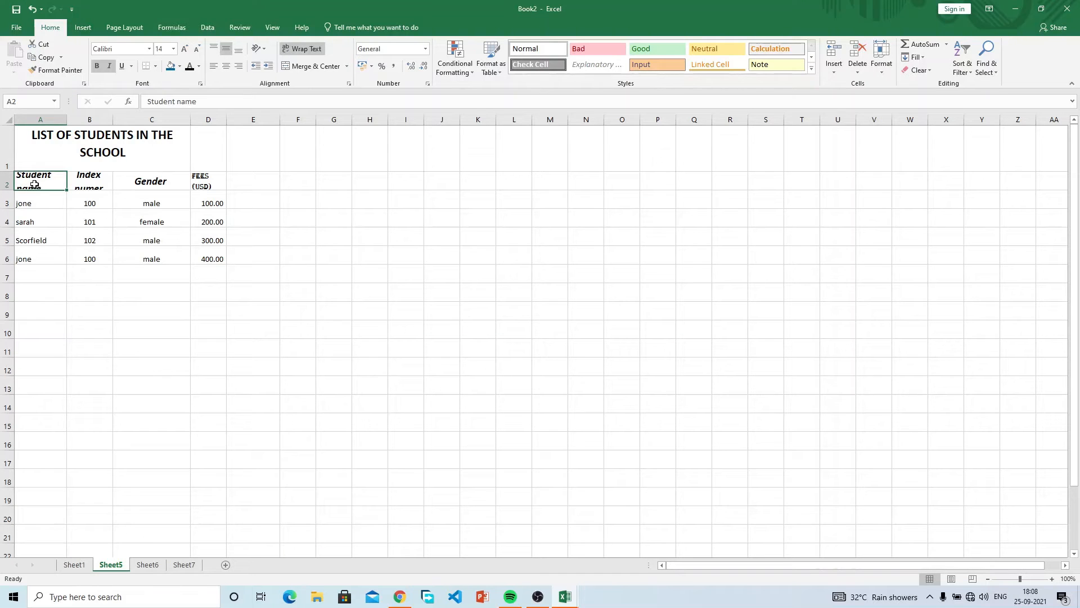
mouse_move(36, 179)
mouse_down()
mouse_move(234, 177)
mouse_move(212, 178)
mouse_move(184, 315)
mouse_move(220, 332)
mouse_move(219, 354)
mouse_up()
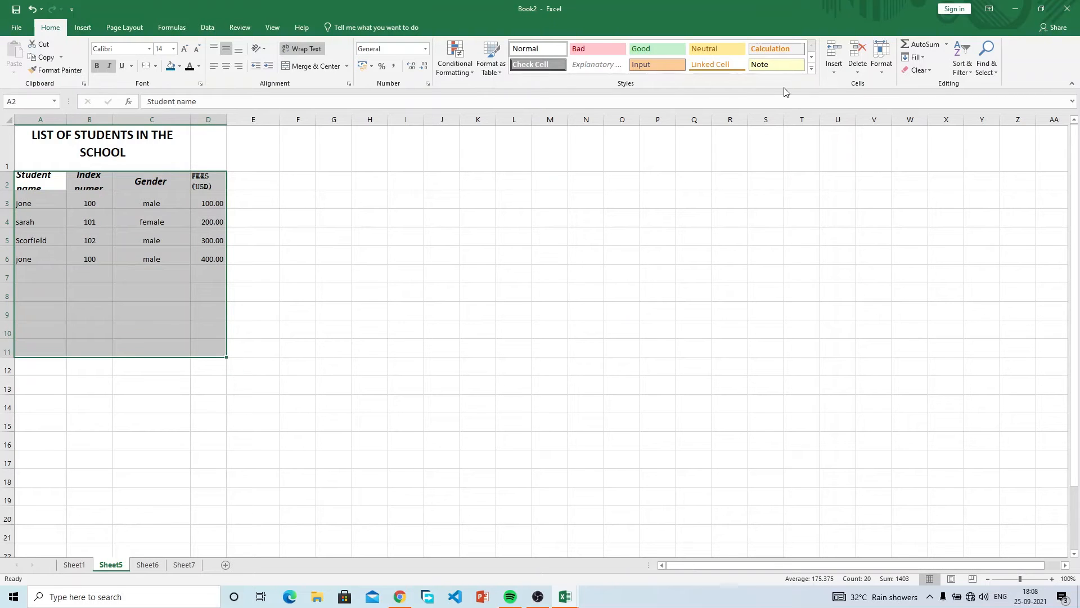
click(878, 72)
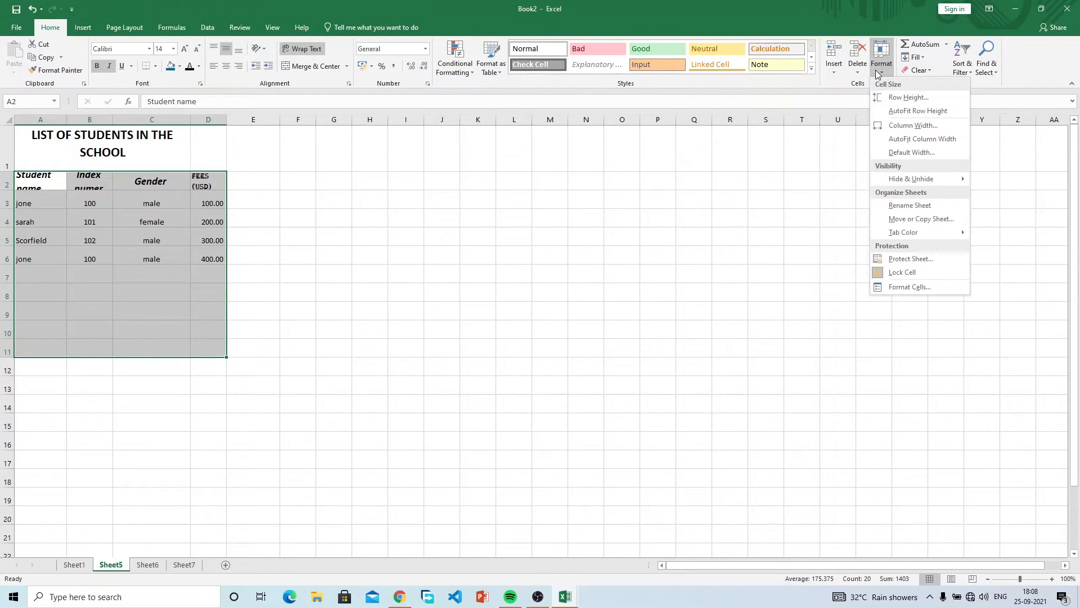
click(878, 74)
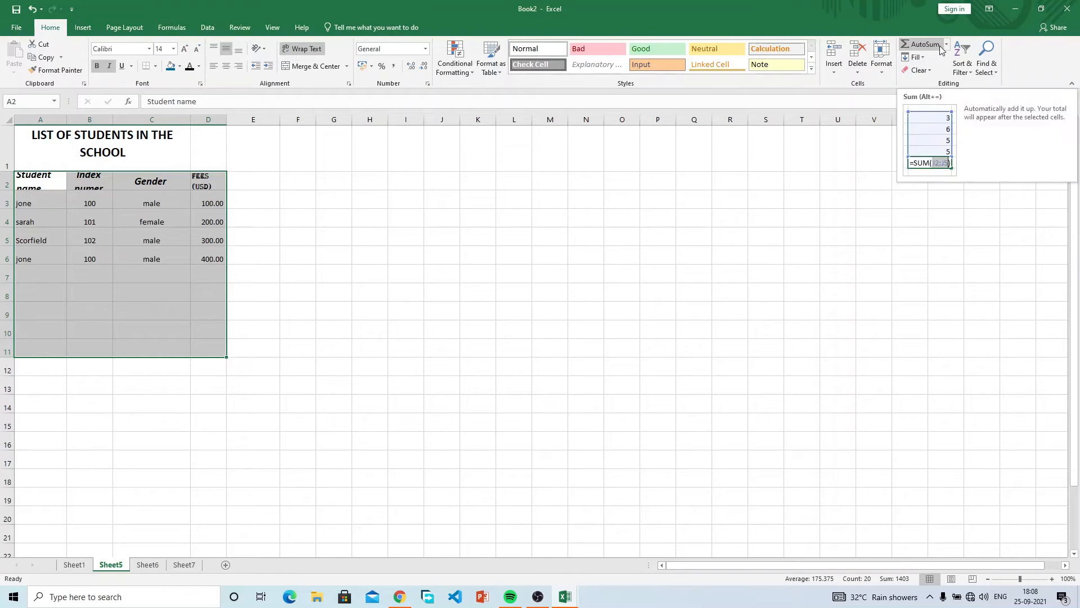
click(172, 29)
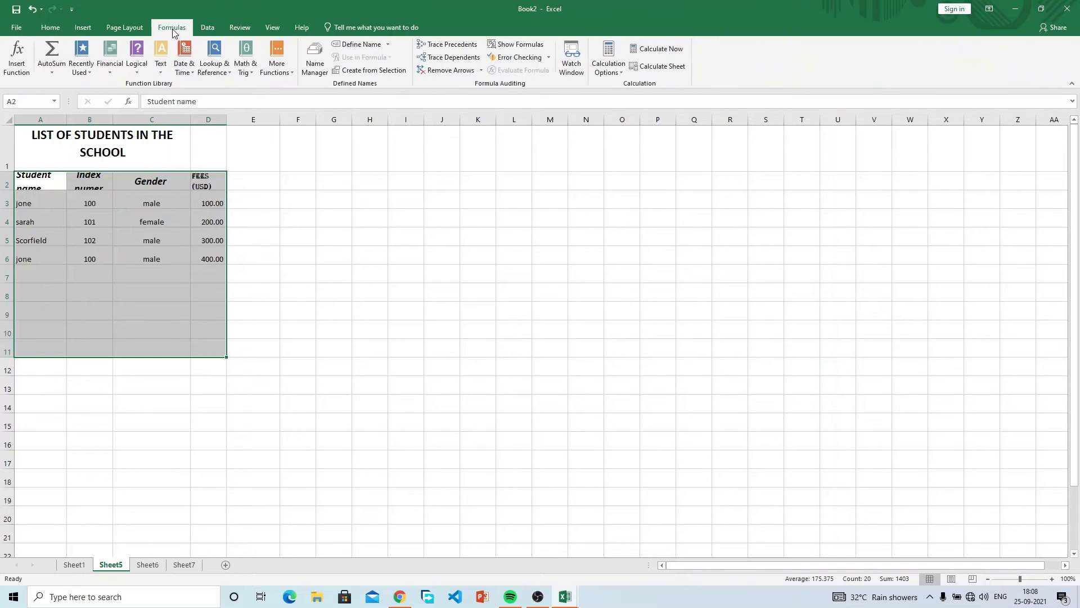
click(50, 28)
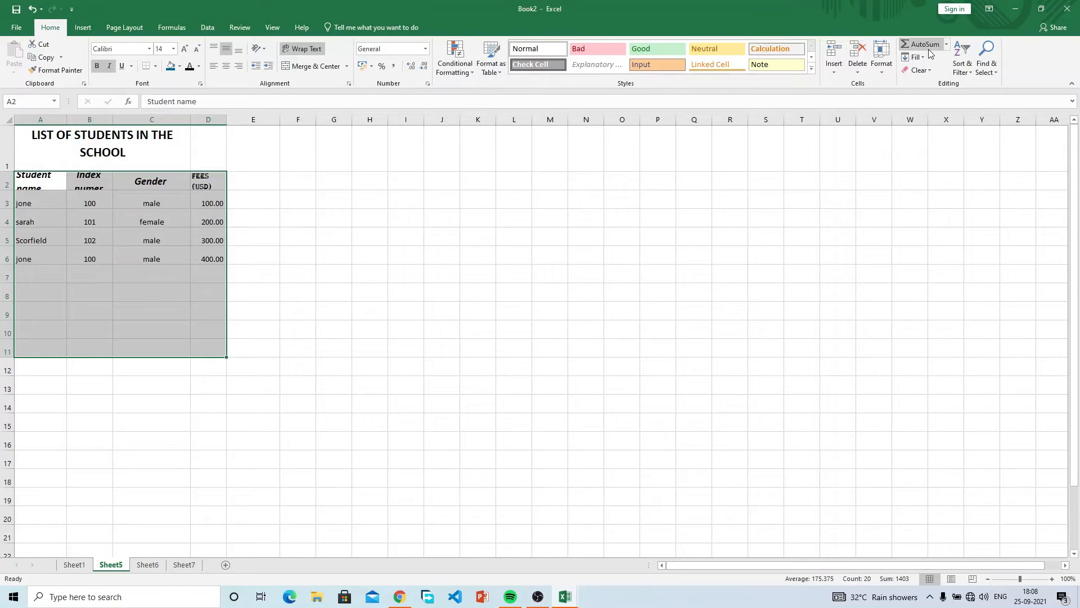
click(946, 44)
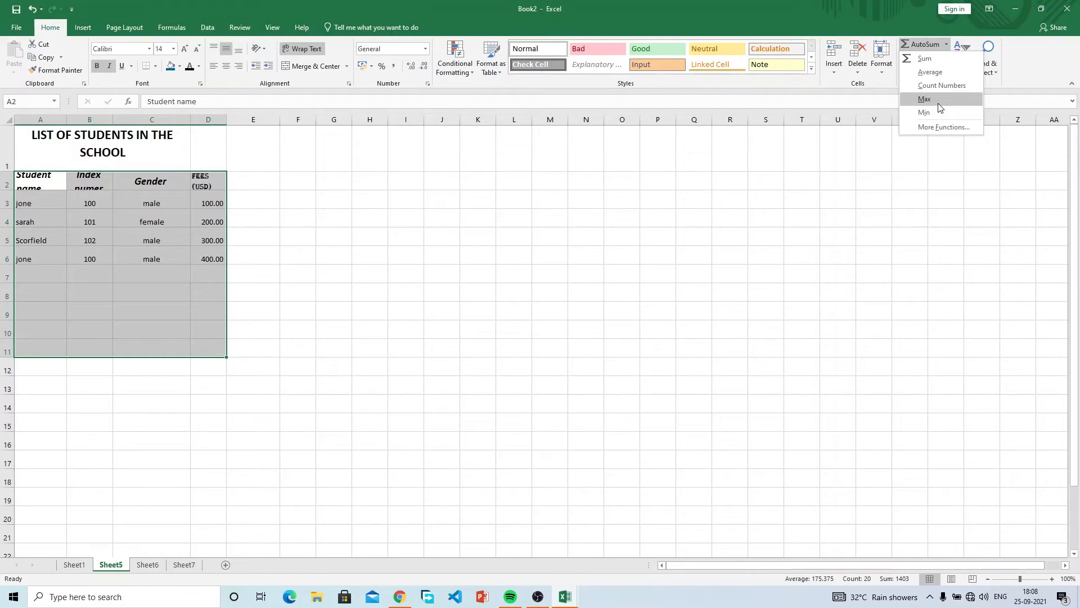
click(863, 212)
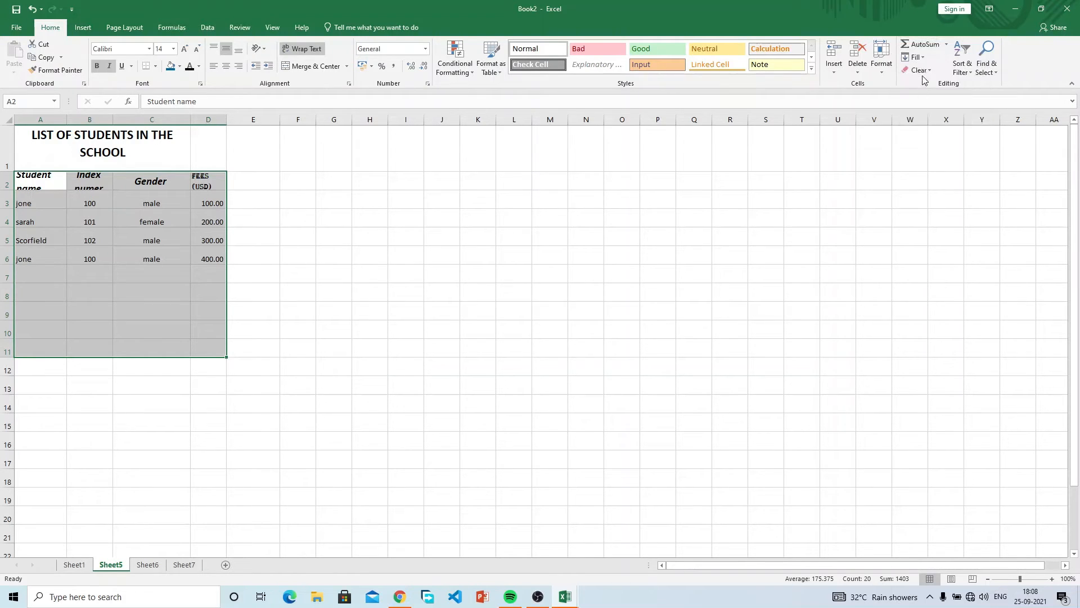
click(924, 58)
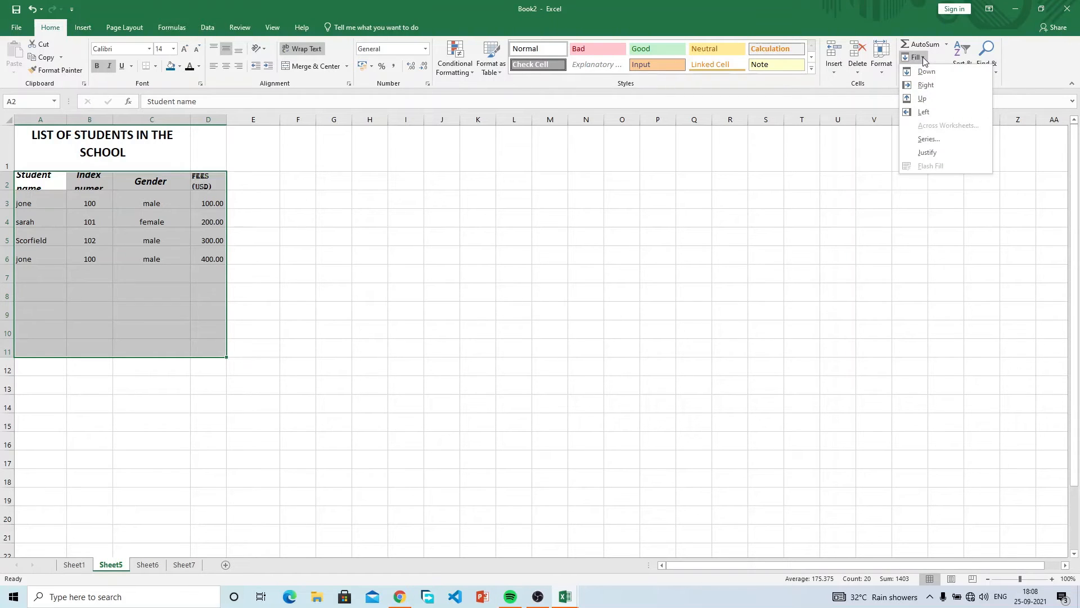
click(824, 191)
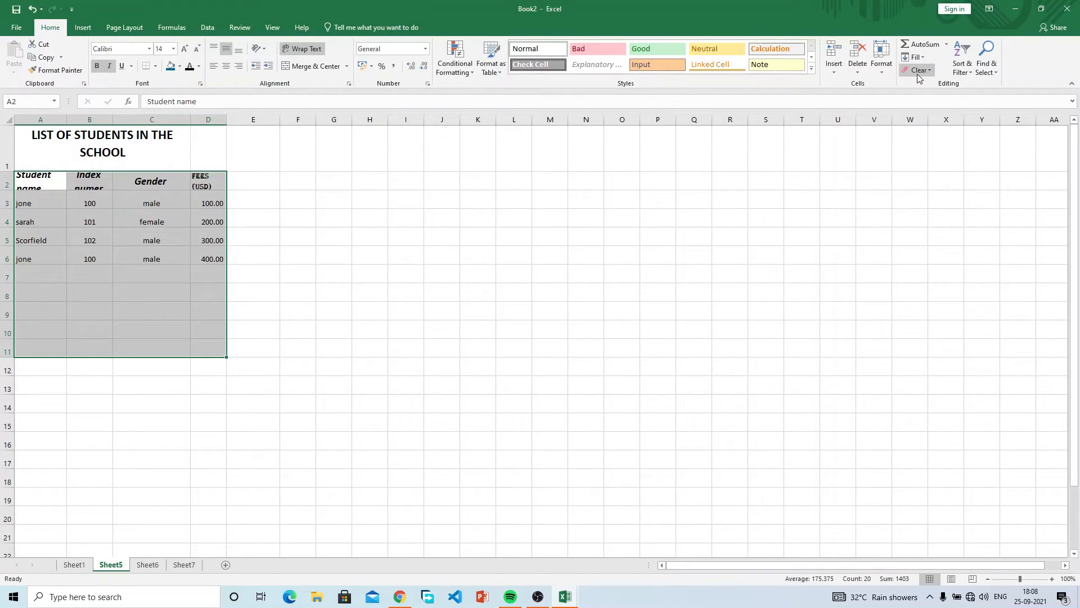
Clear the formatting from the male entry in cell C6.
click(304, 309)
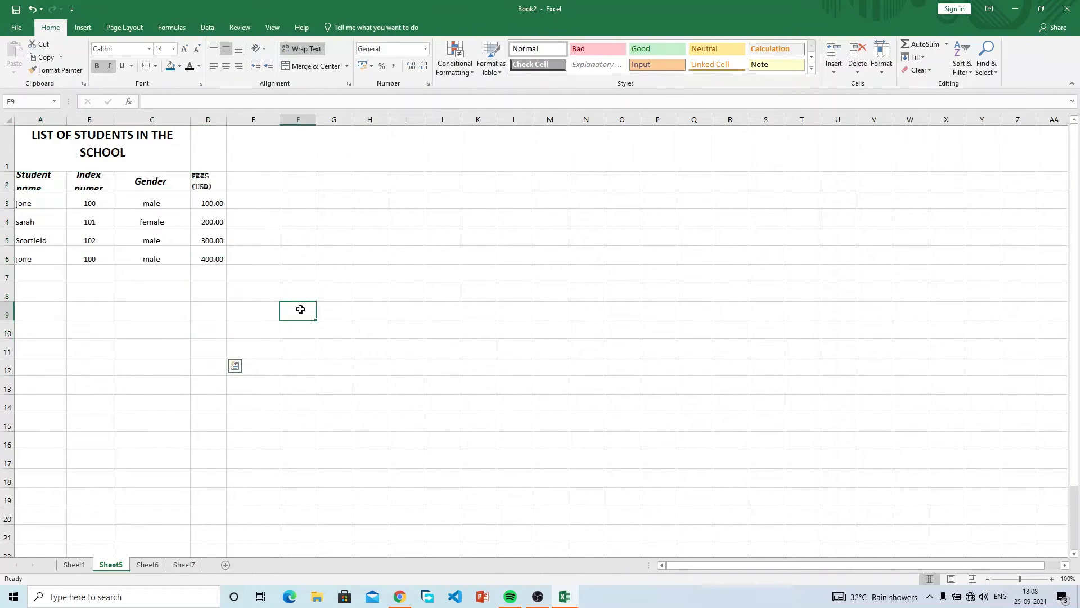
click(168, 257)
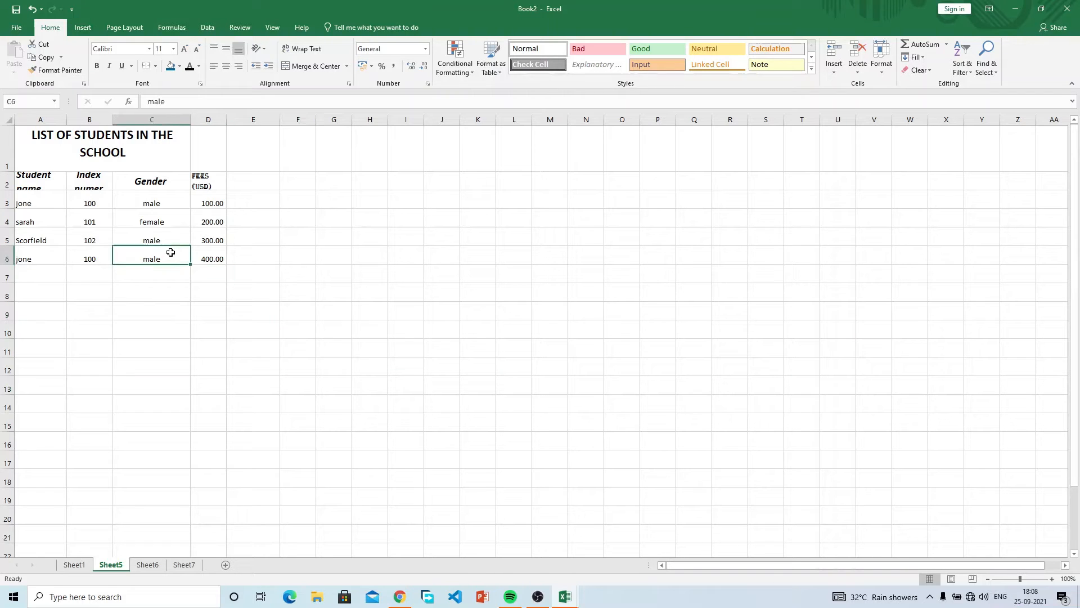
click(919, 70)
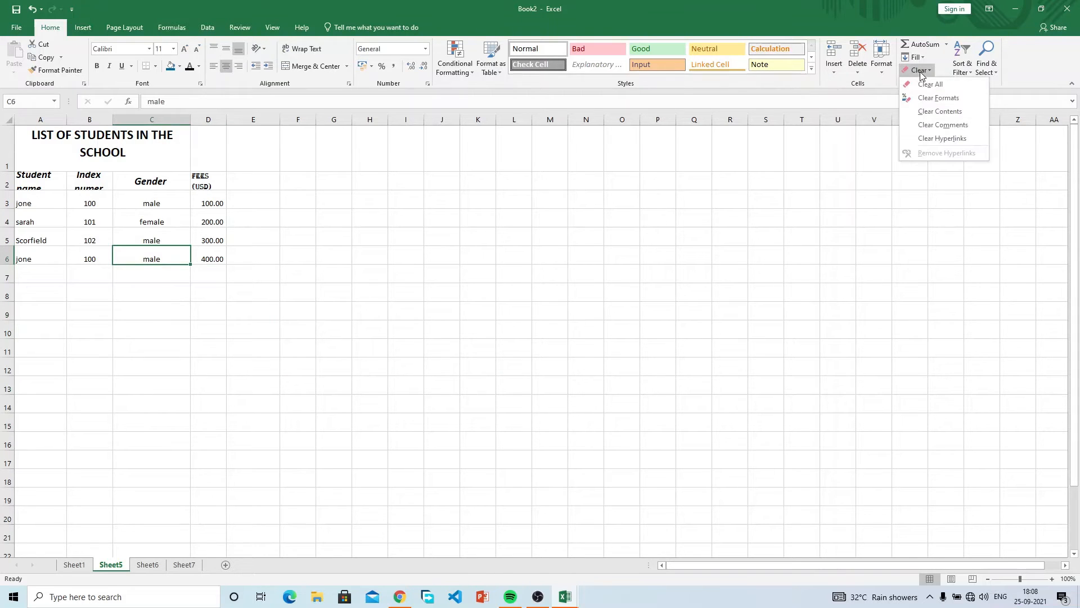
click(938, 97)
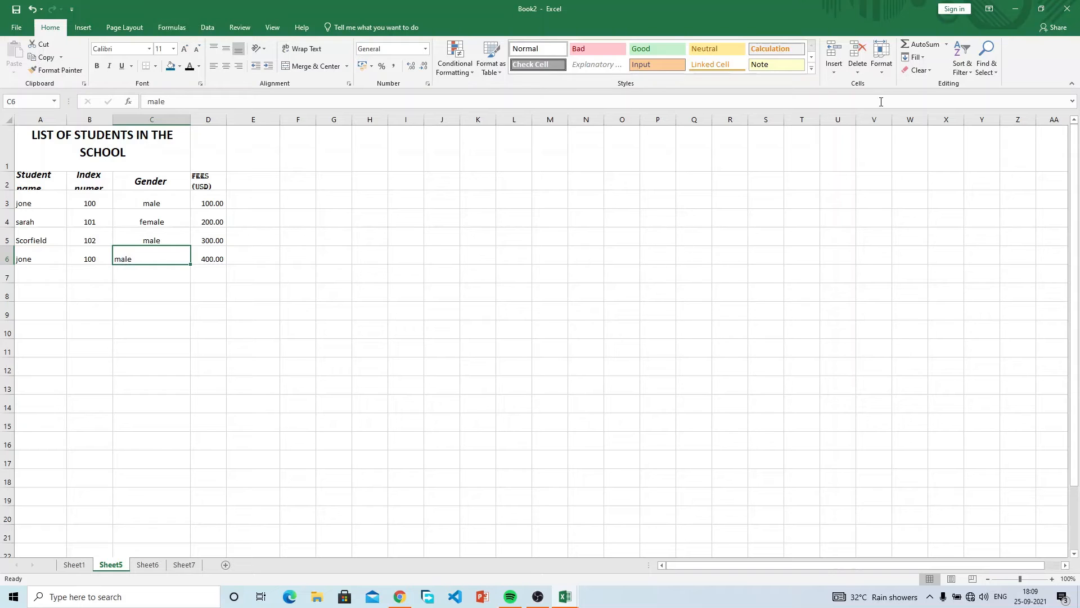
click(922, 72)
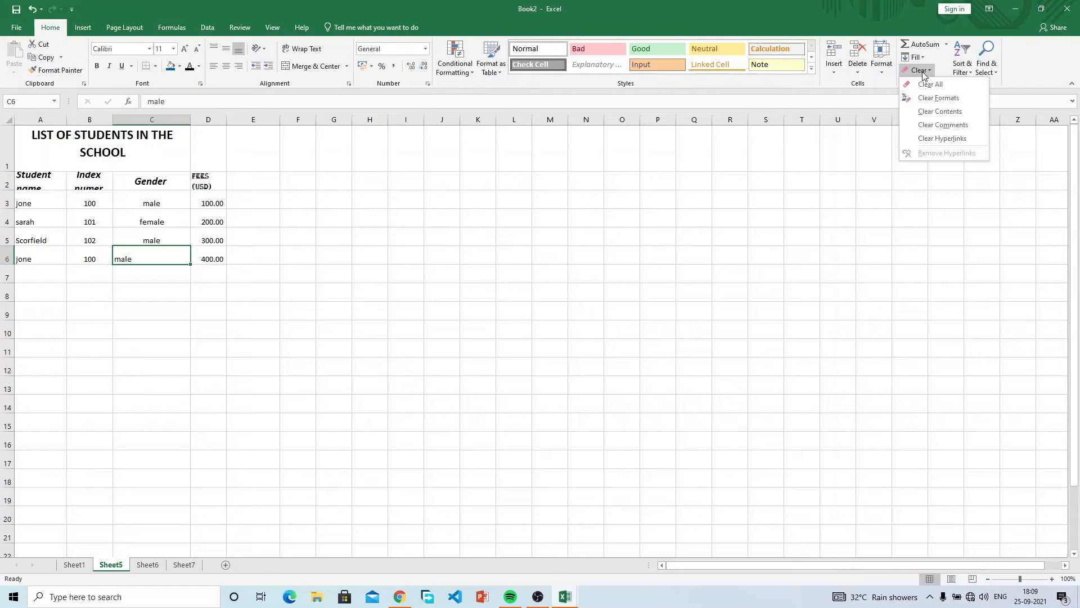
click(212, 235)
Strip formatting from the student table, then make the header row bold and larger.
drag(207, 184, 17, 255)
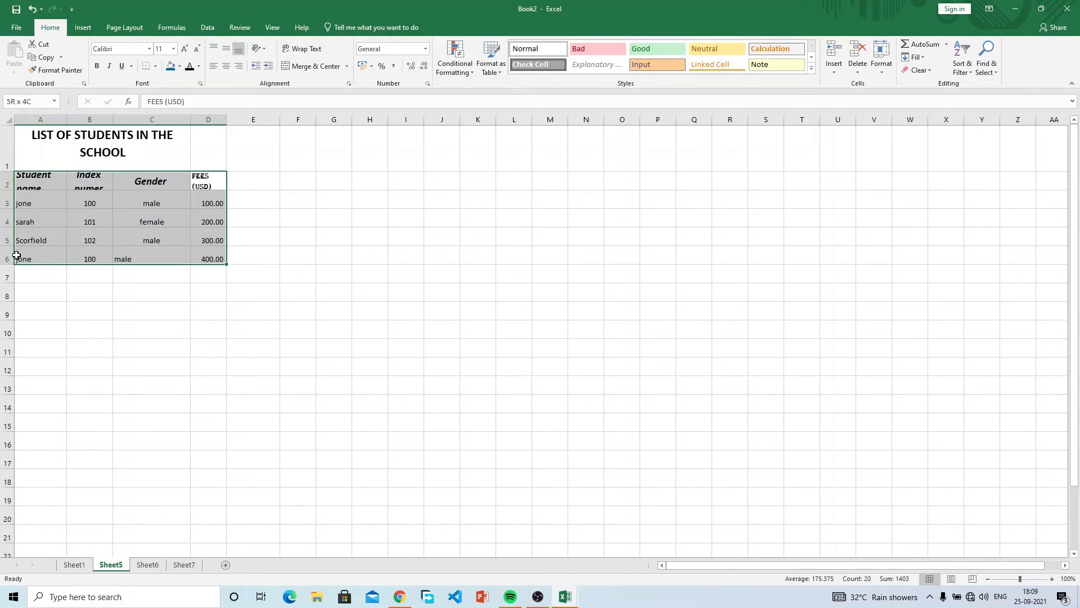
click(926, 69)
click(927, 97)
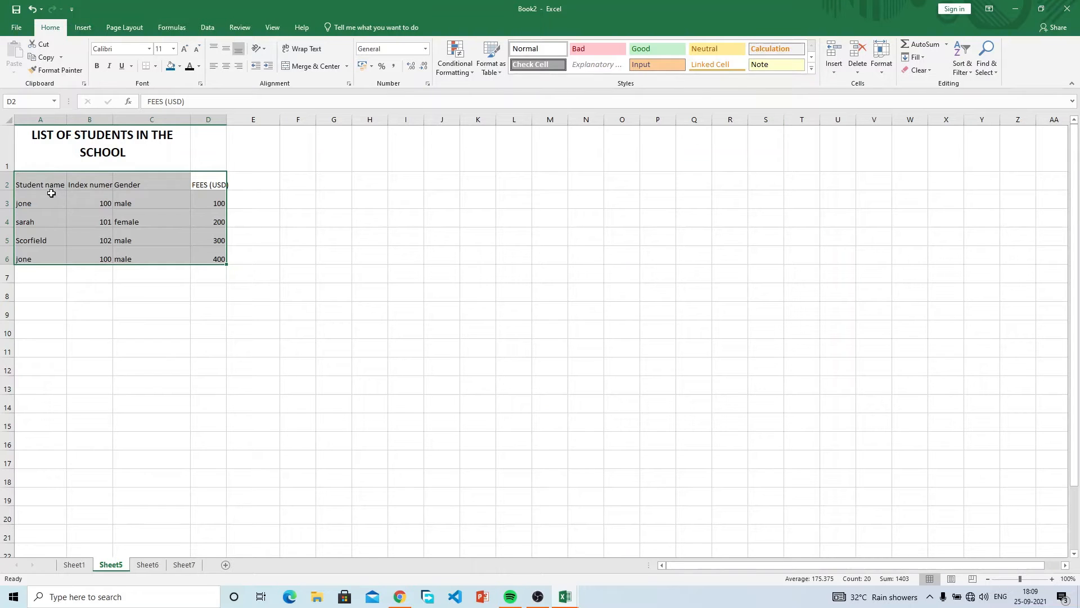
drag(36, 180, 209, 185)
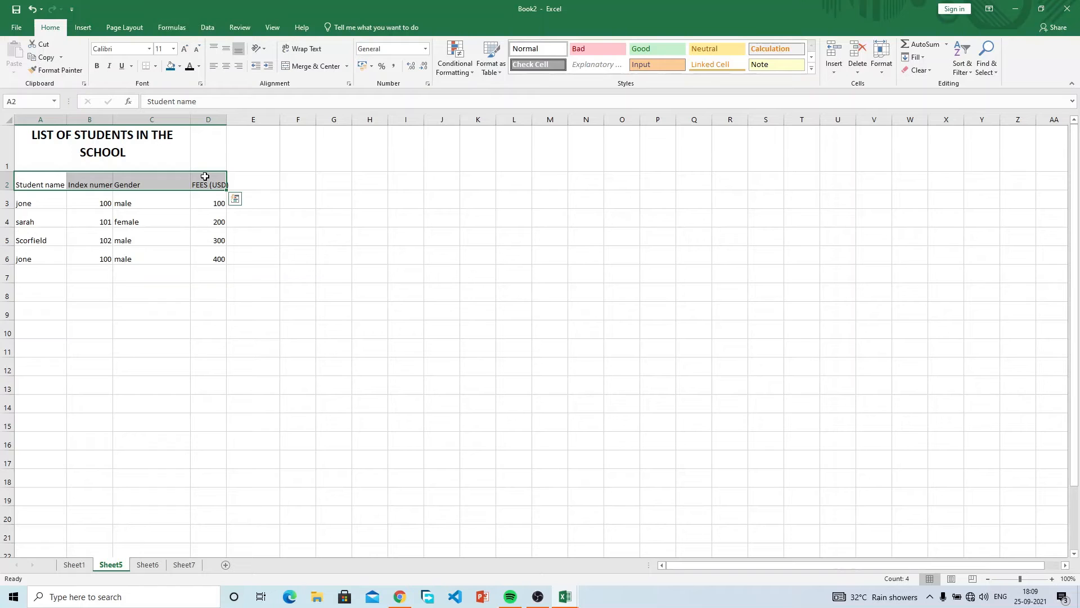
click(99, 66)
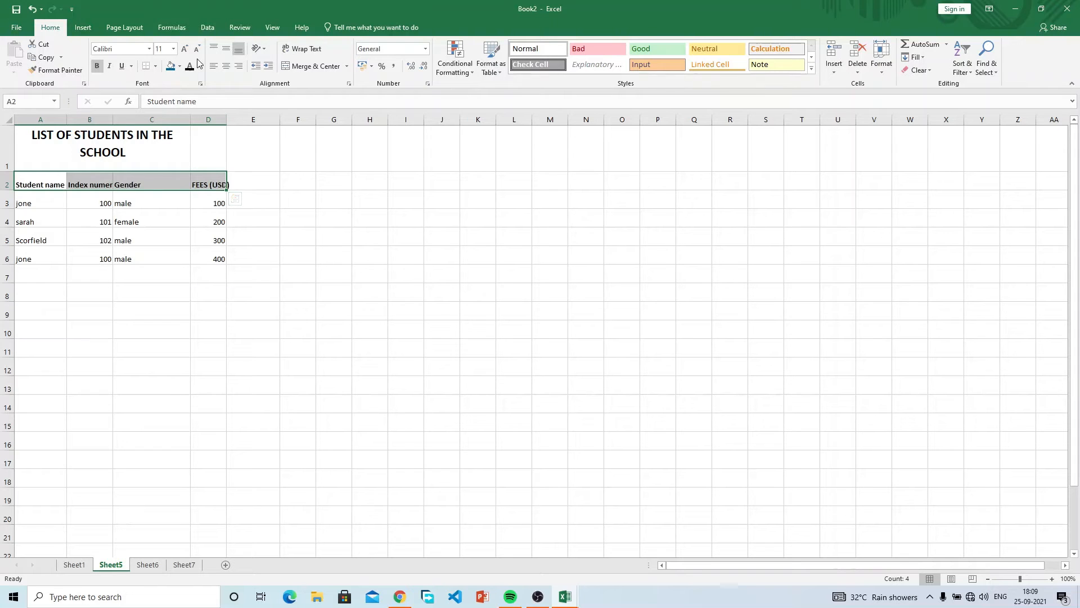
click(184, 49)
click(184, 49)
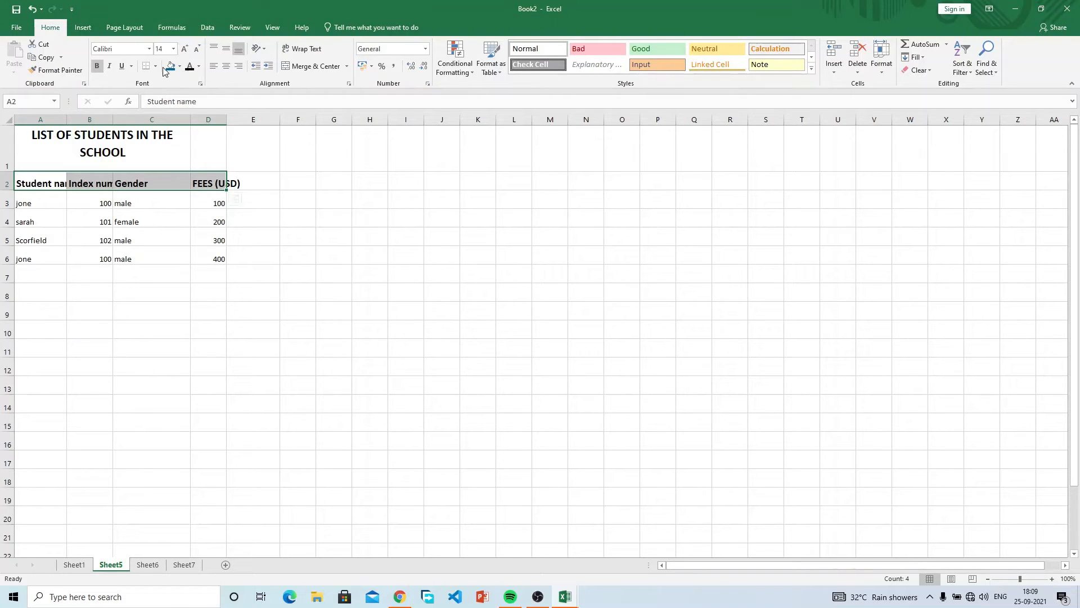
Undo those format changes and make row 2 taller so the headings show fully.
key(ctrl+z)
key(ctrl+z)
key(ctrl+z)
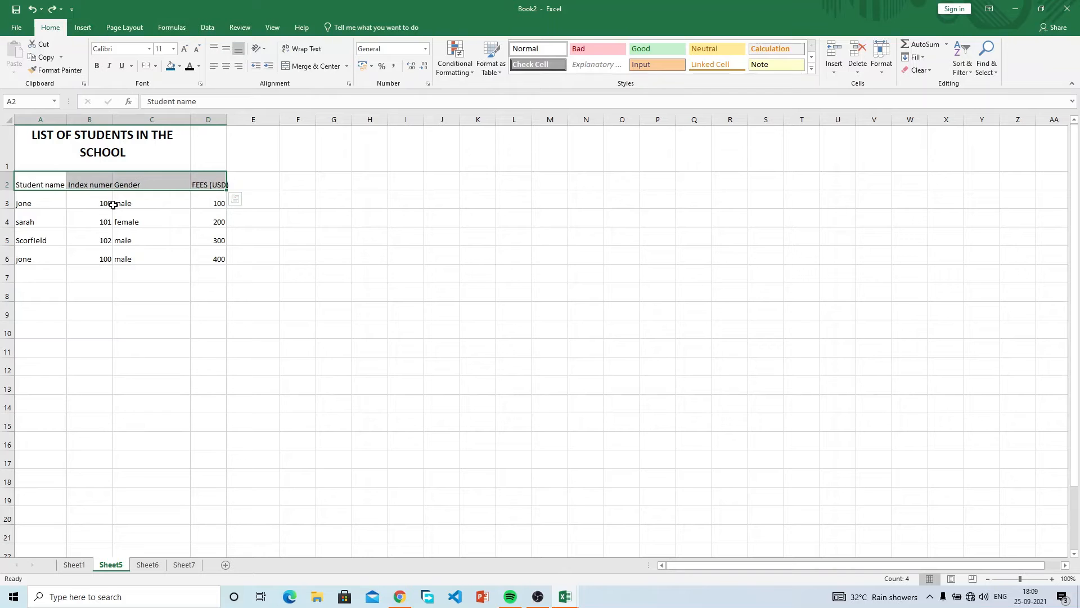
key(ctrl+z)
key(ctrl+q)
click(73, 249)
click(42, 220)
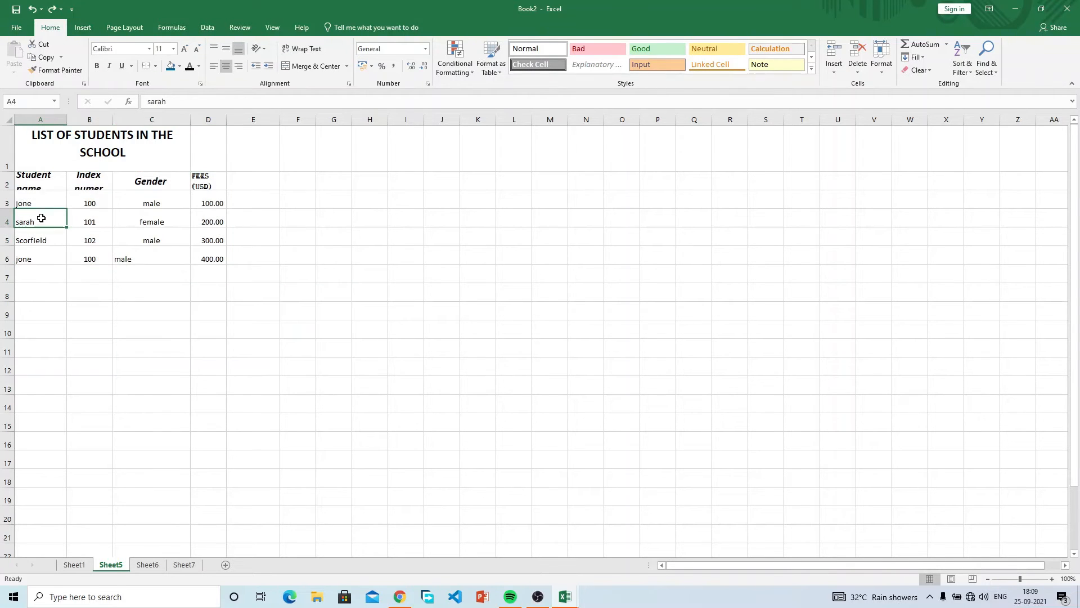
drag(9, 193, 18, 208)
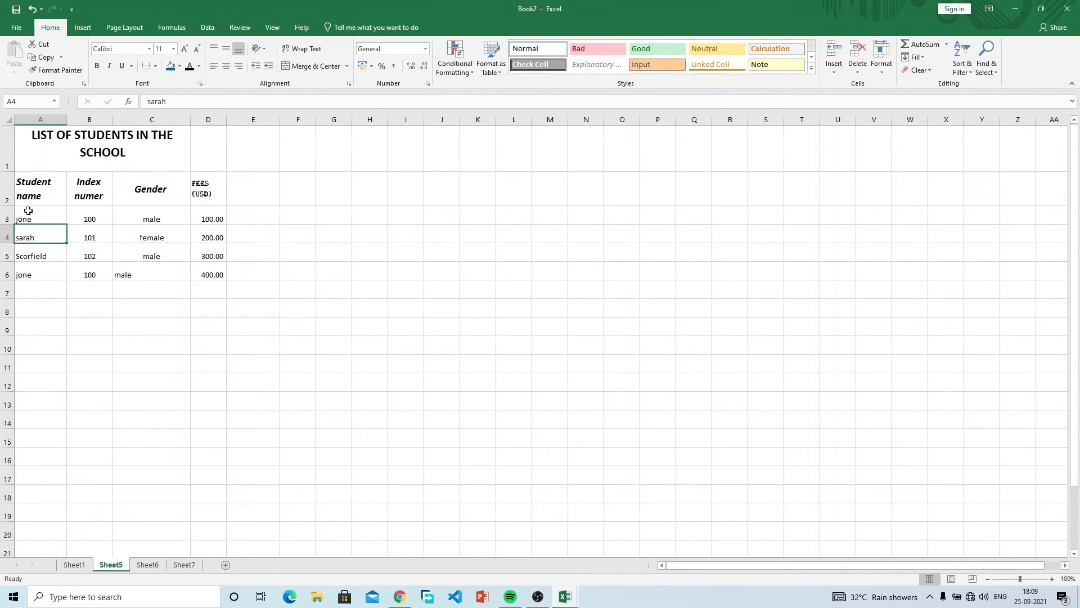
click(151, 215)
click(320, 220)
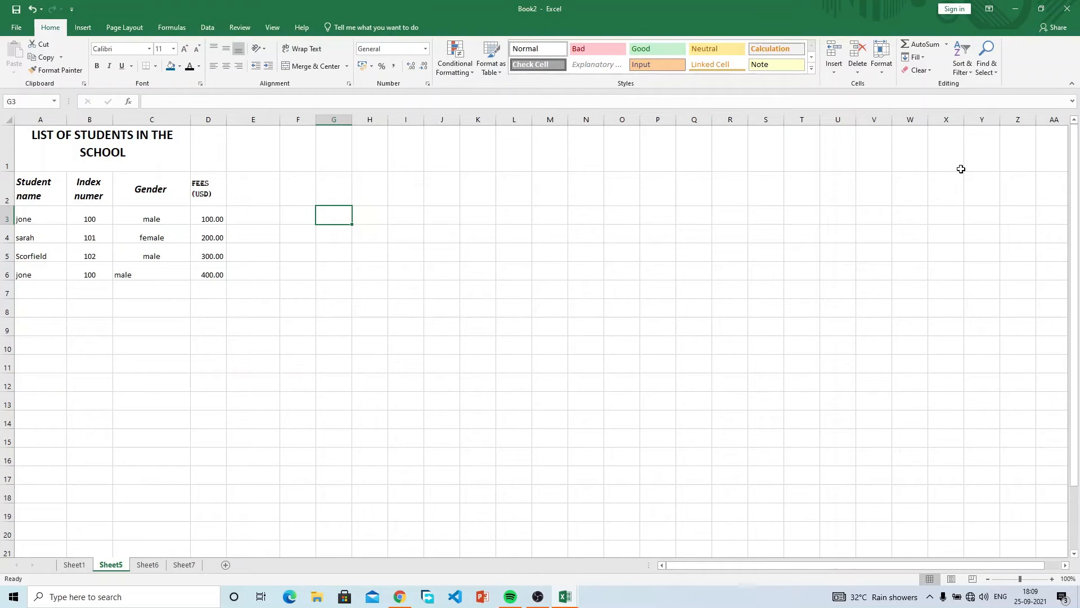
click(963, 69)
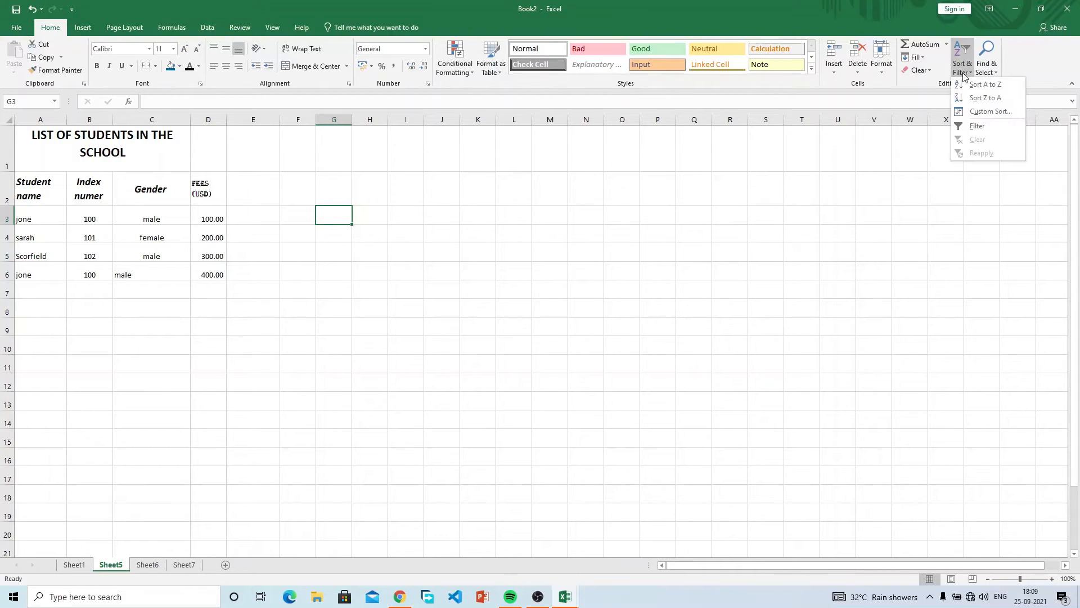
click(904, 178)
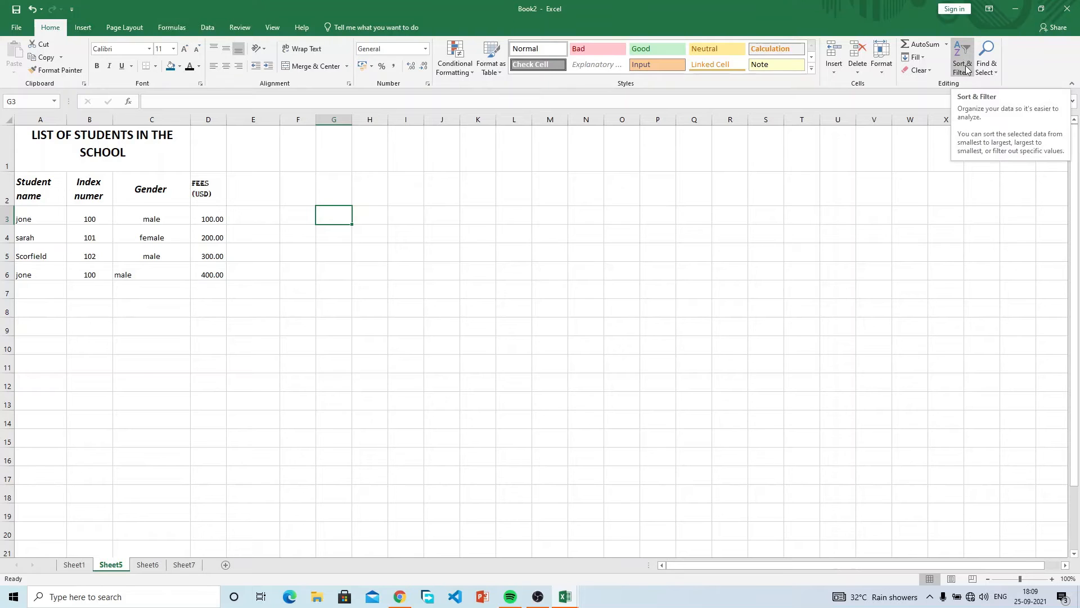
click(966, 69)
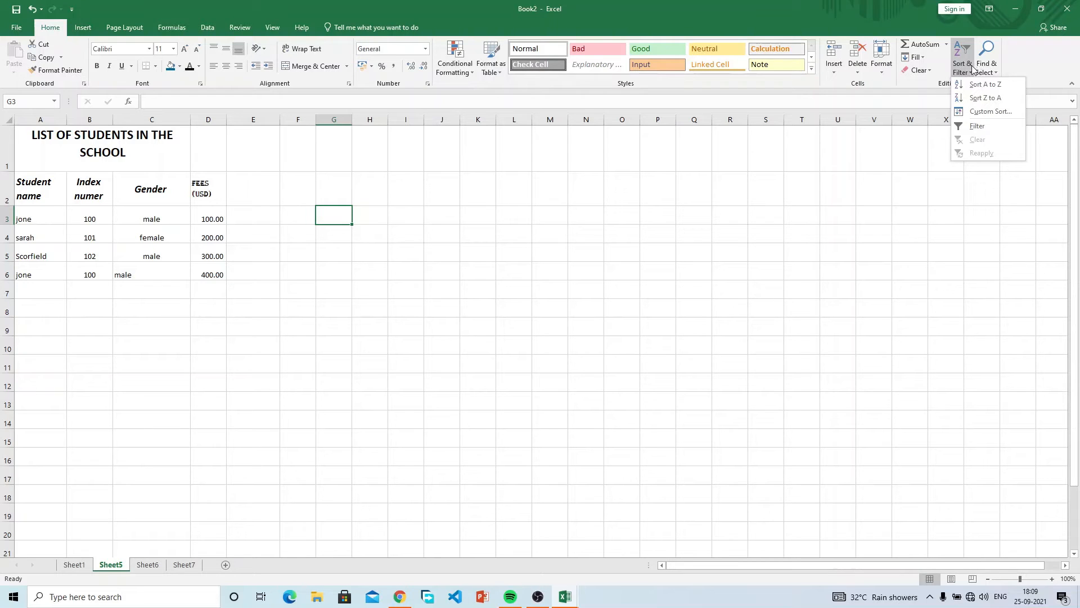
click(989, 71)
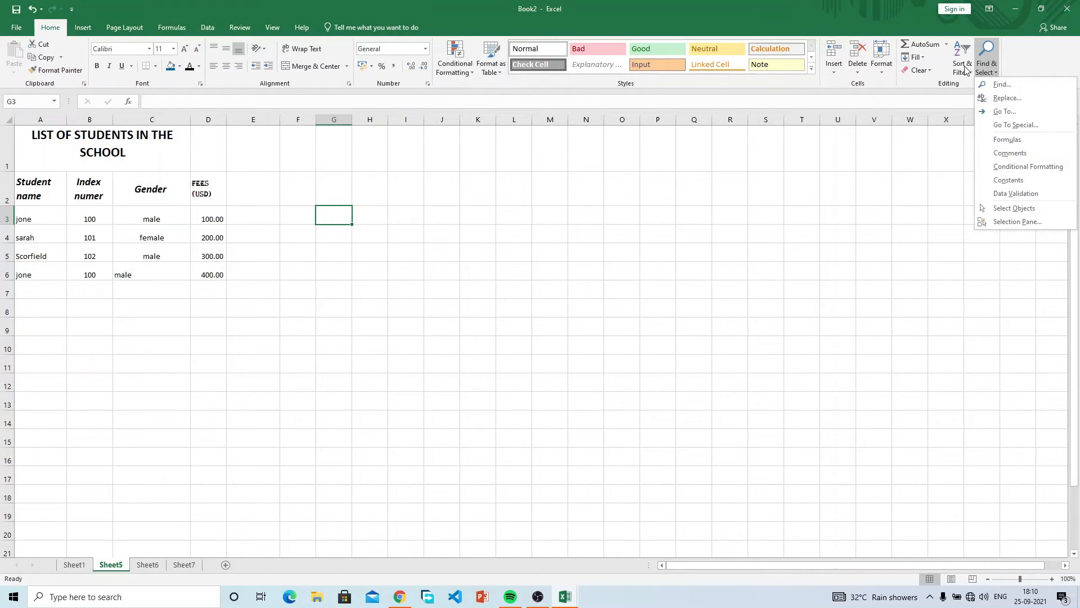
click(964, 68)
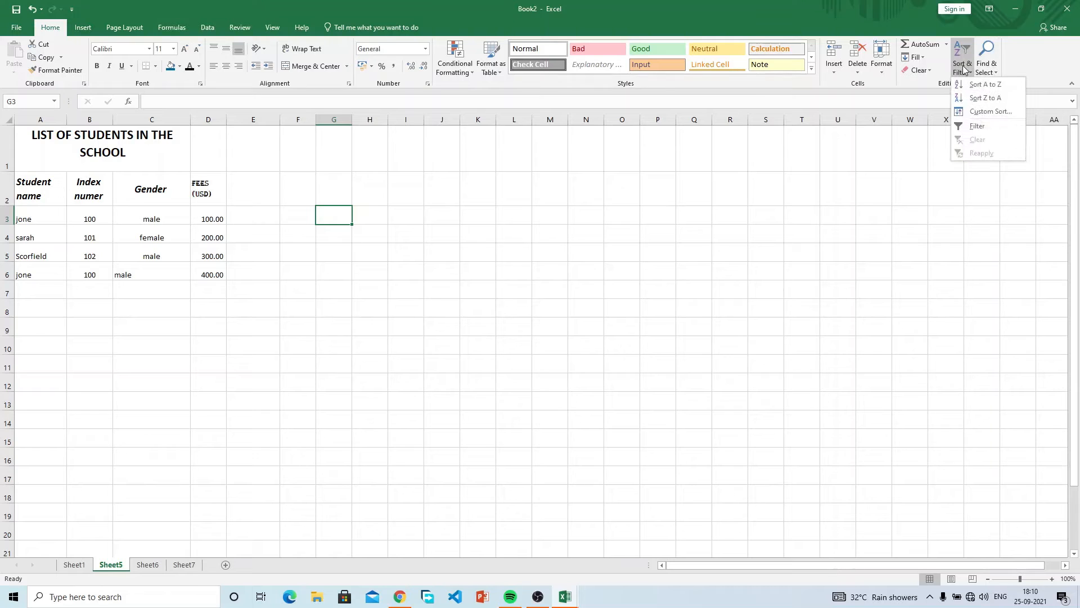
click(176, 189)
drag(200, 188, 53, 195)
Centre all entries in the Gender column C.
click(163, 118)
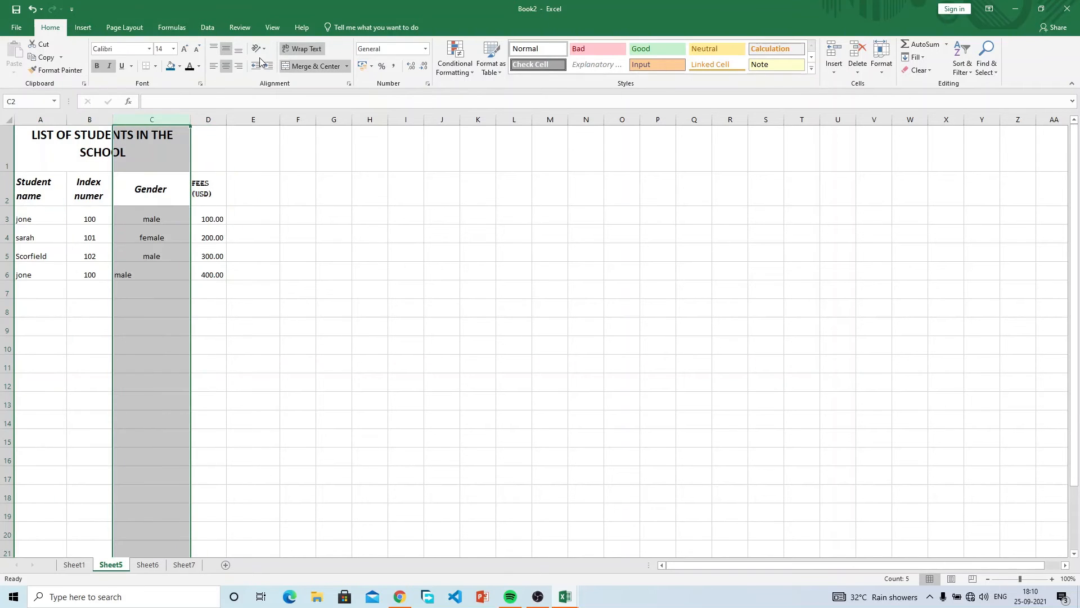
click(227, 67)
click(209, 189)
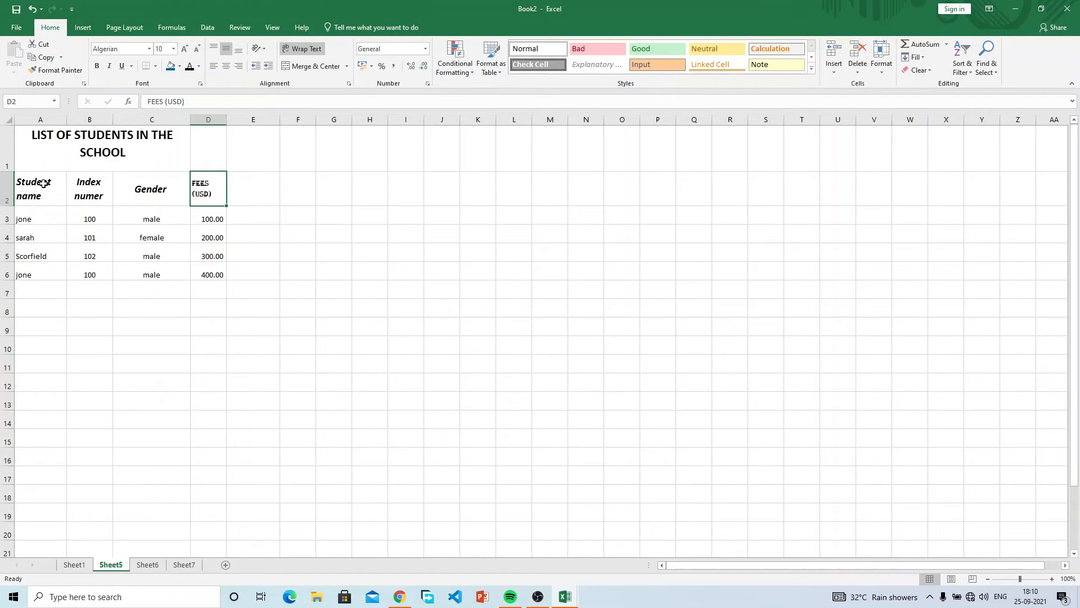
drag(44, 183, 211, 182)
click(208, 225)
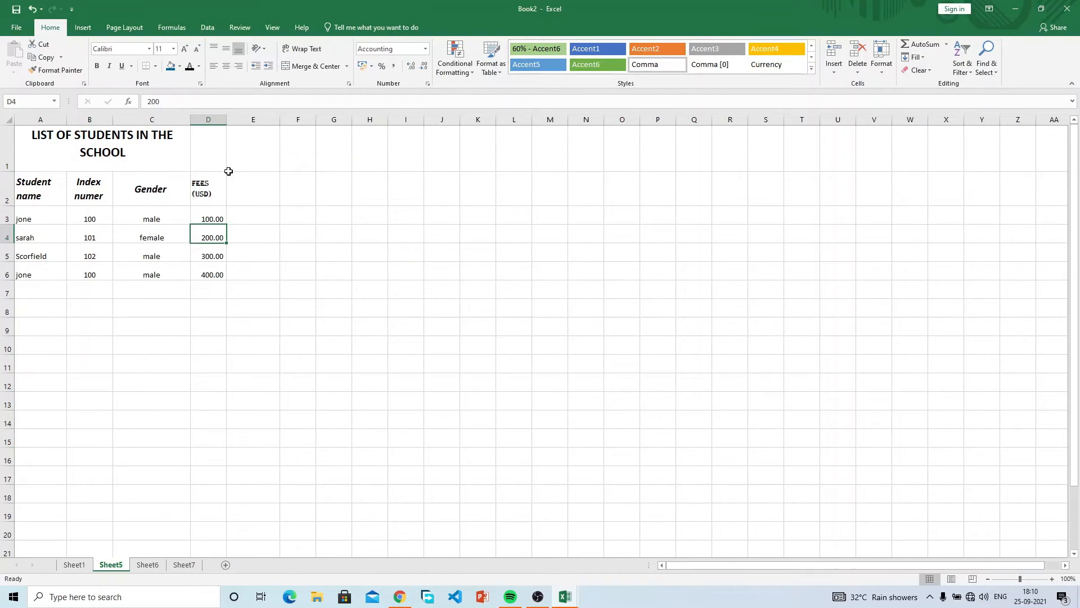
Merge and centre the title across A1:D1 and shorten row 1 to fit.
click(216, 148)
drag(197, 148, 33, 148)
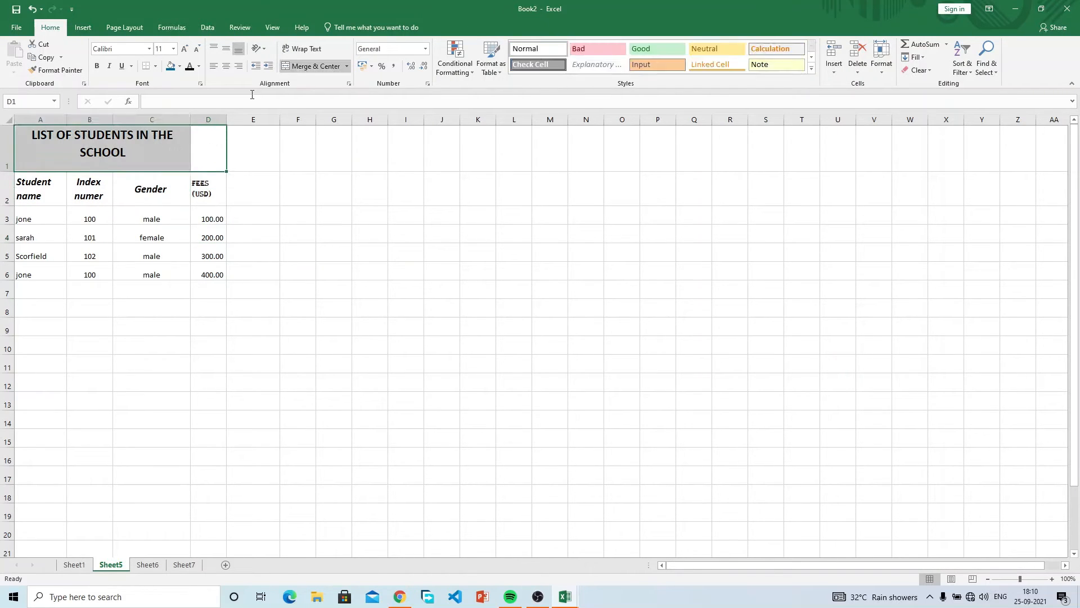
click(313, 66)
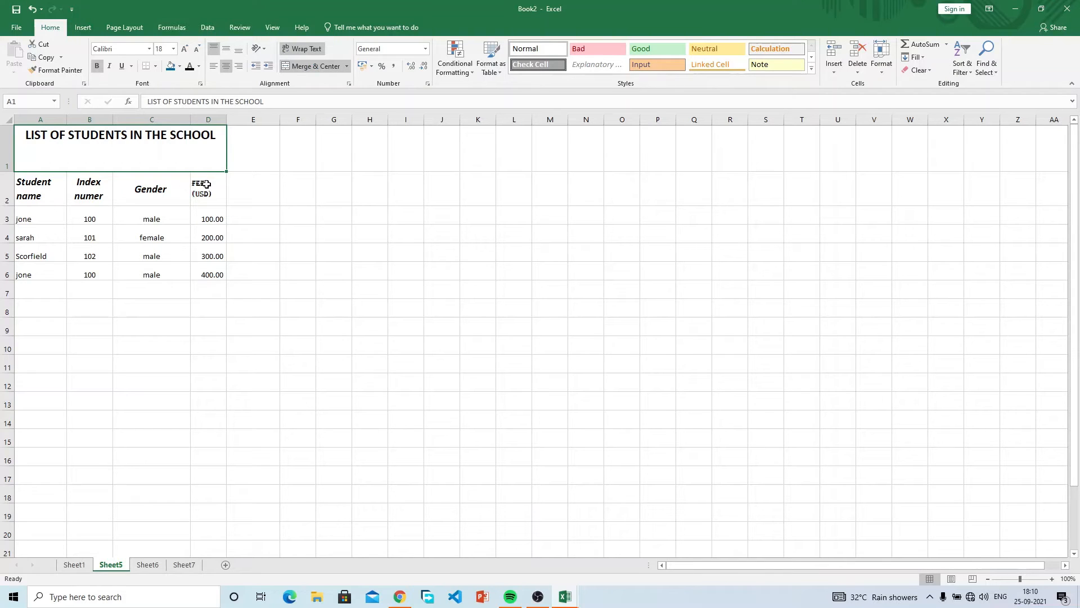
drag(7, 171, 10, 155)
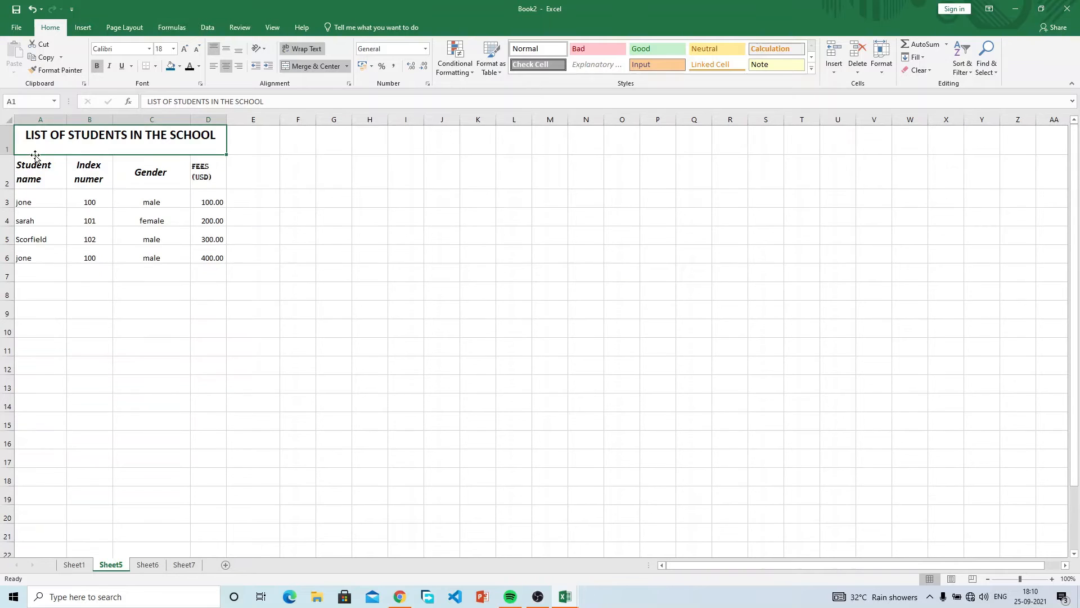
click(213, 179)
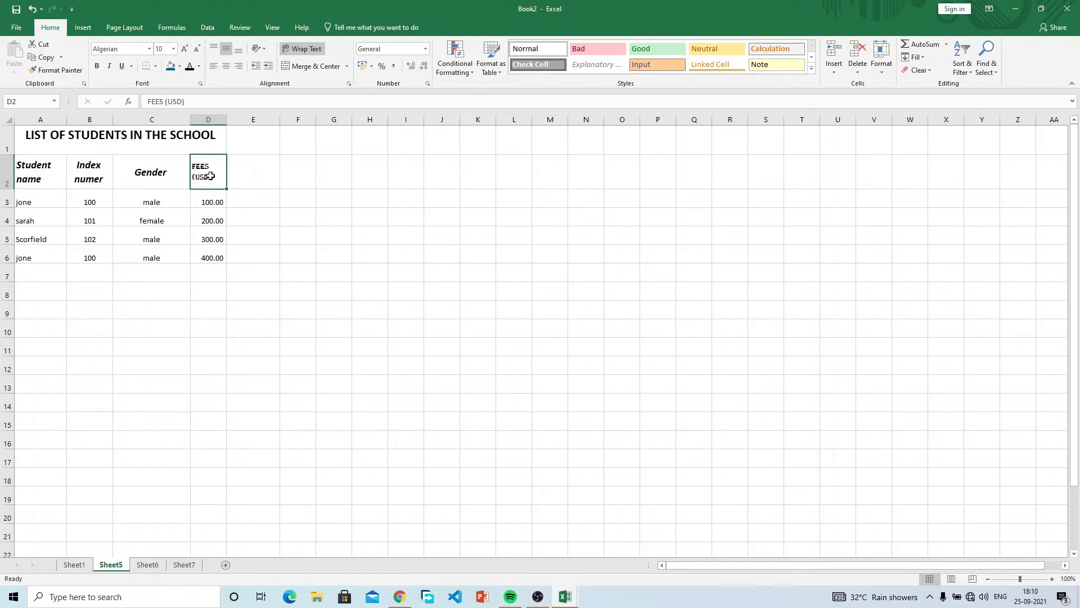
click(39, 176)
mouse_move(38, 175)
mouse_down()
mouse_move(150, 159)
mouse_move(59, 176)
mouse_up()
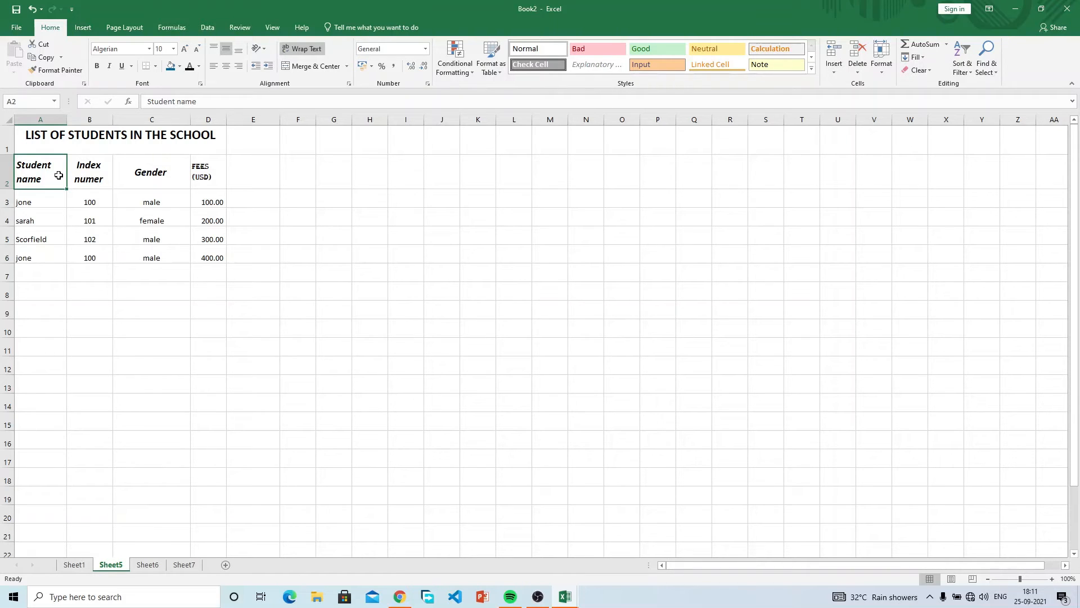
drag(58, 176, 202, 176)
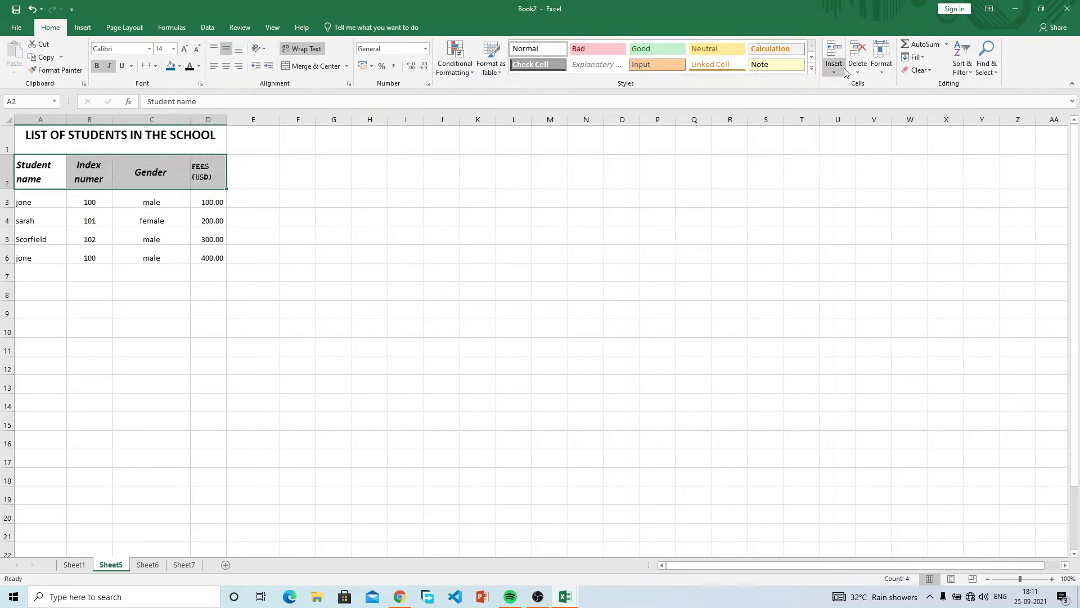
click(964, 68)
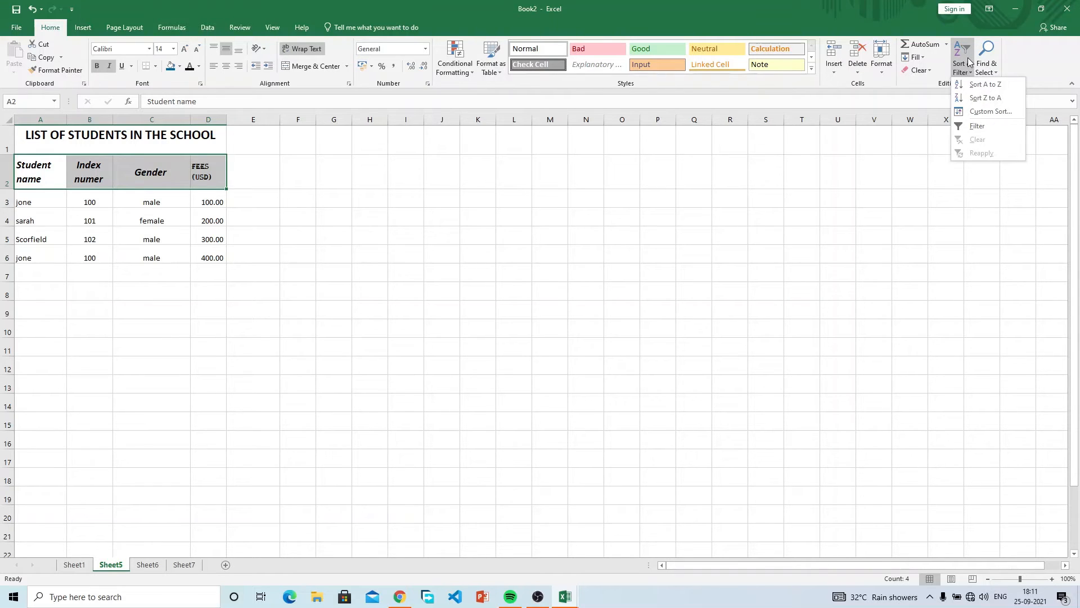
click(203, 206)
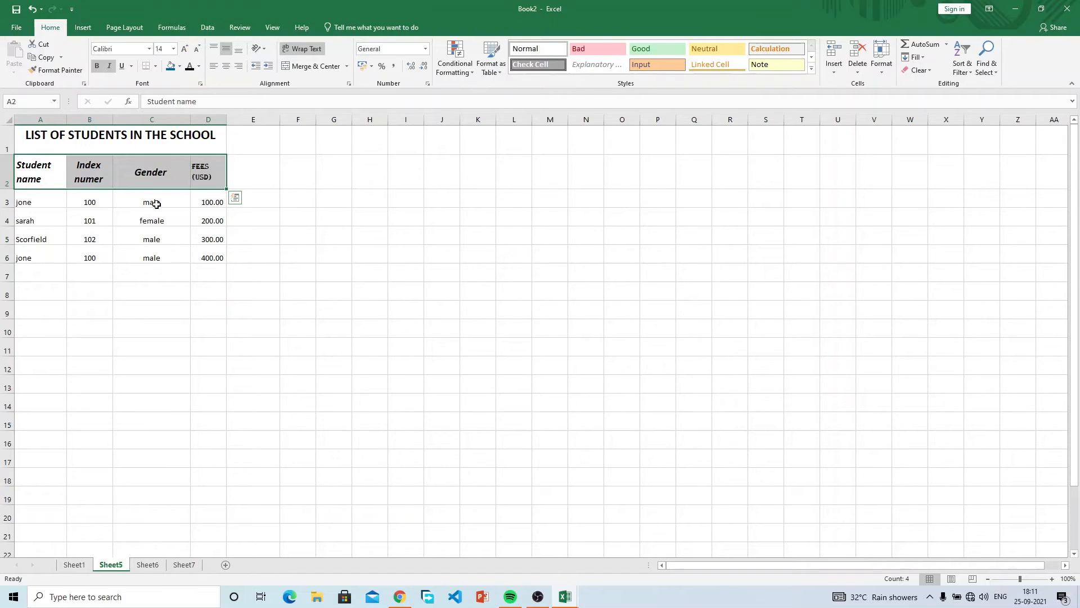
Change the last student's name in A6 from jone to jane and gender in C6 to female.
click(149, 258)
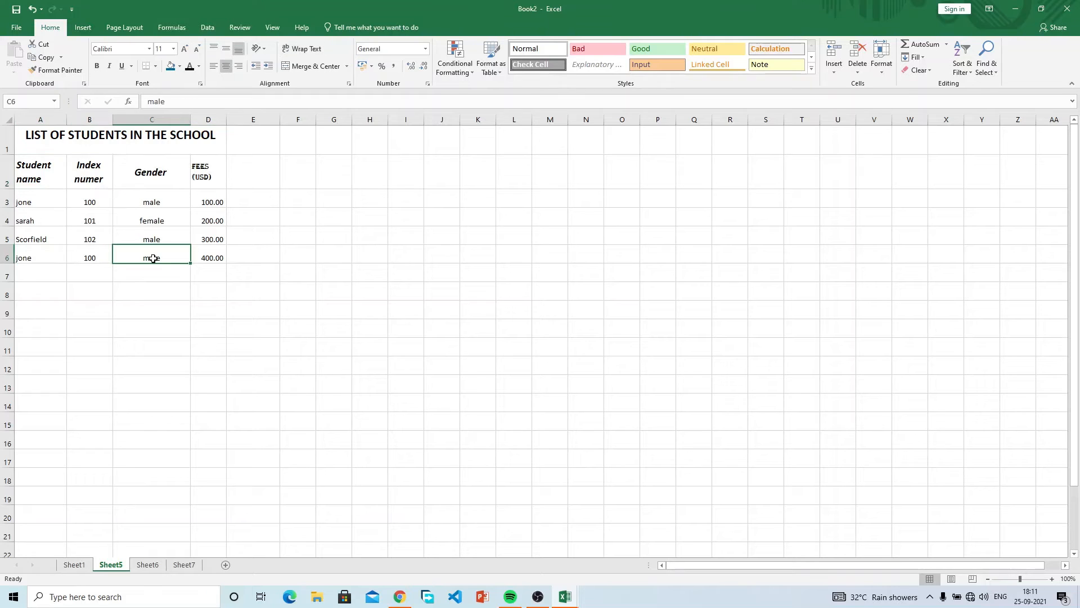
double_click(50, 256)
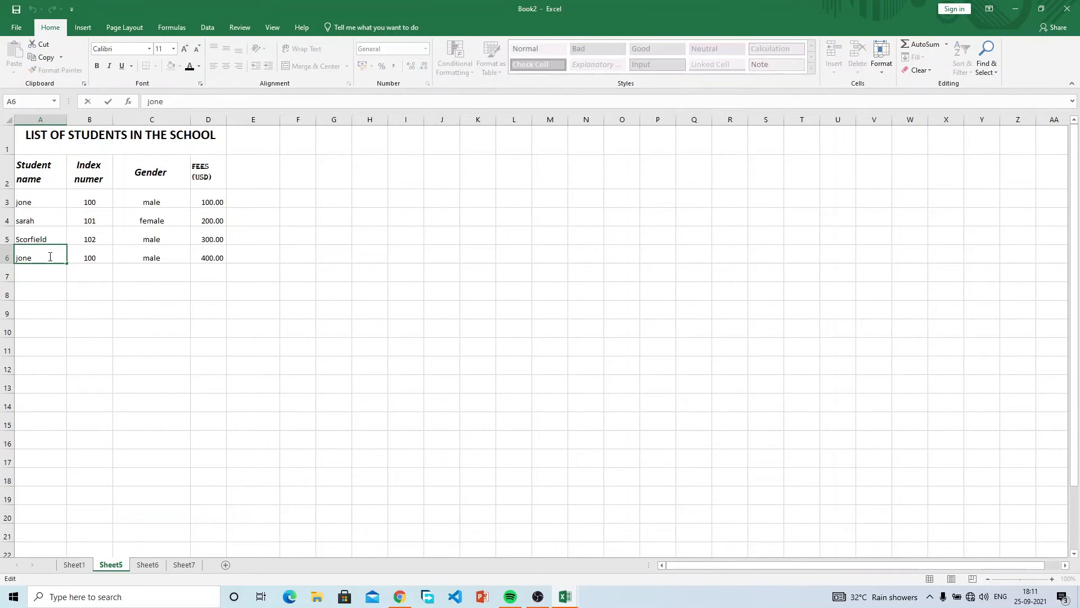
key(BackSpace)
text(A)
key(BackSpace)
text(a)
click(151, 258)
text(female)
click(218, 252)
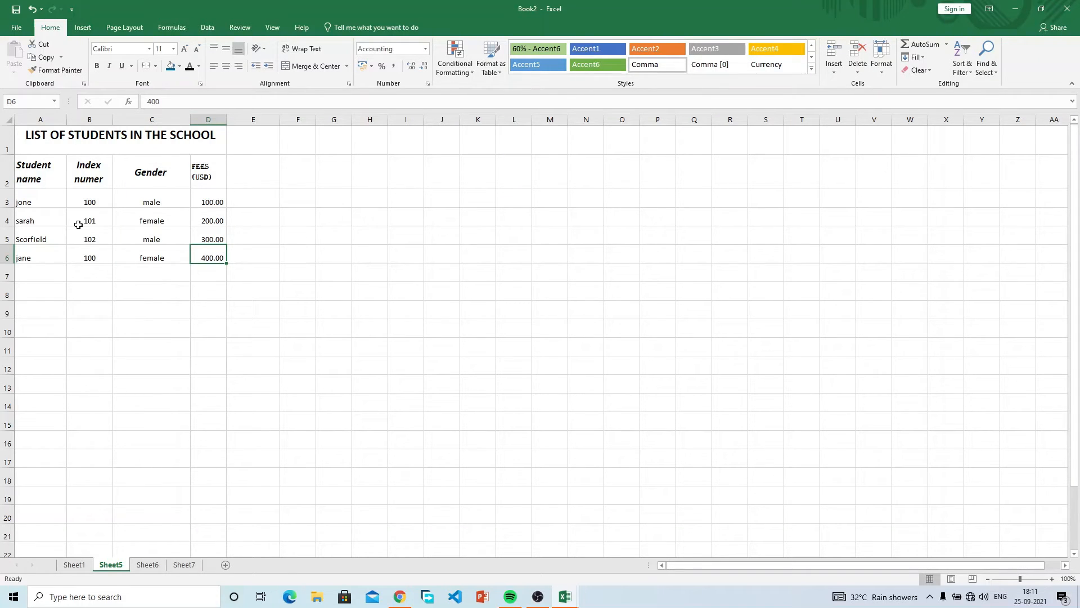
drag(34, 176, 195, 176)
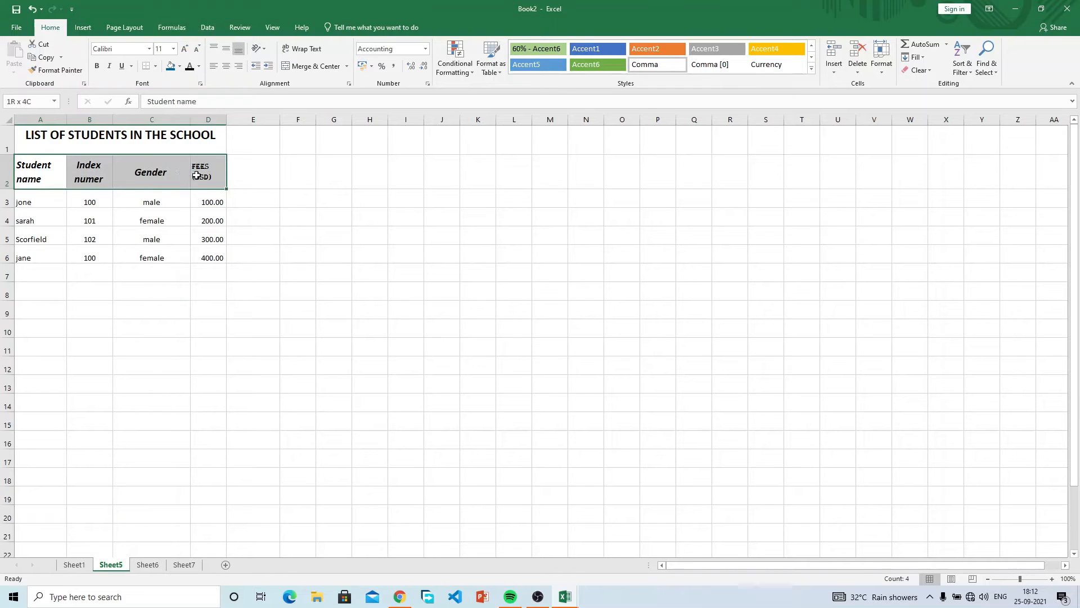
Enable filter arrows on the Student name, Index numer, Gender and FEES (USD) headers.
click(962, 63)
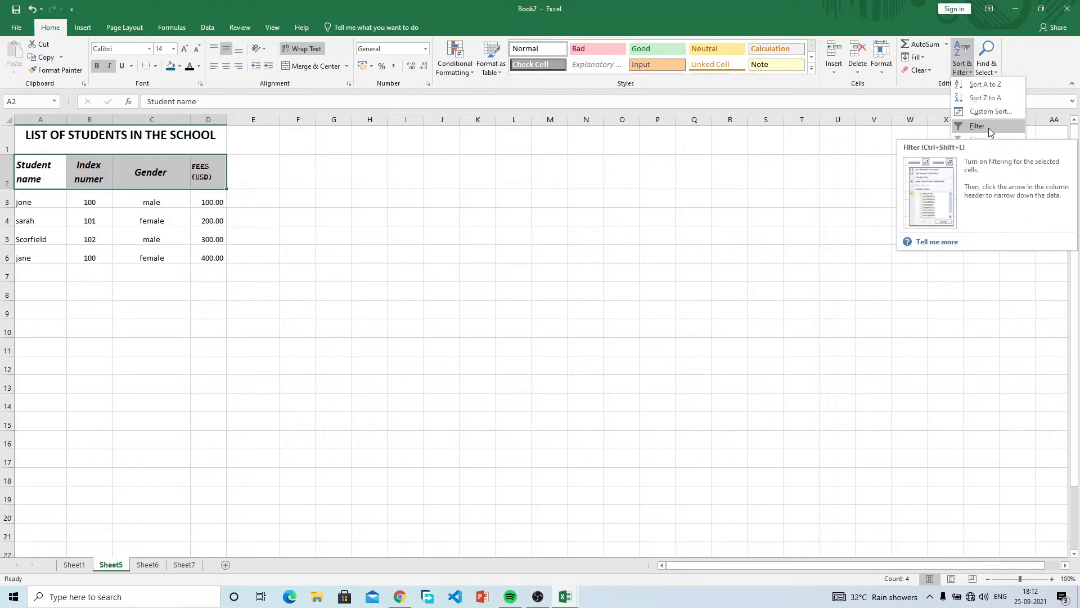
click(989, 128)
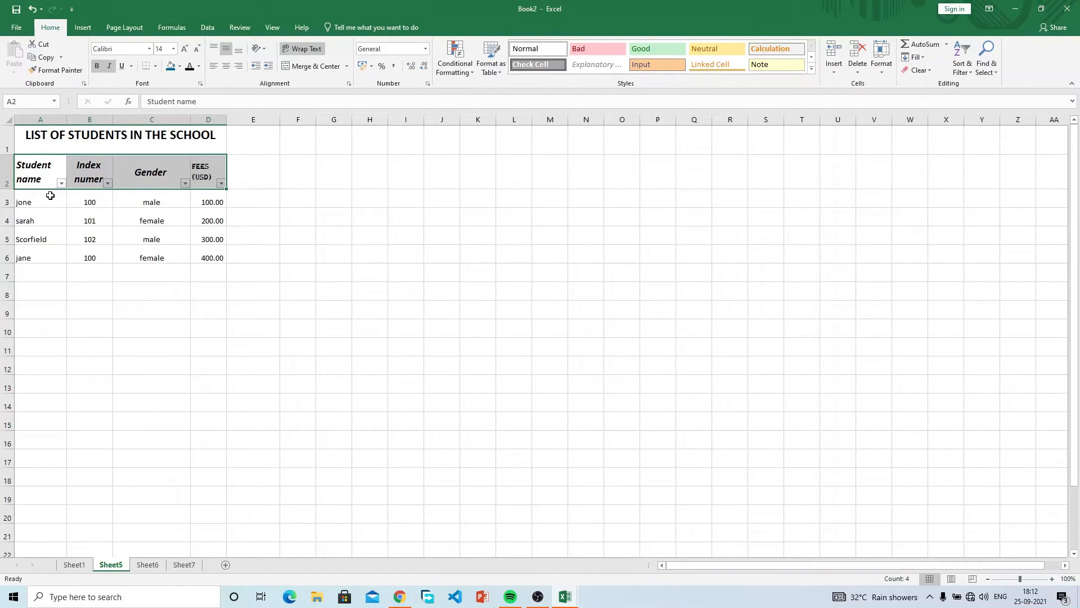
drag(39, 177, 219, 173)
click(967, 74)
click(978, 128)
click(963, 73)
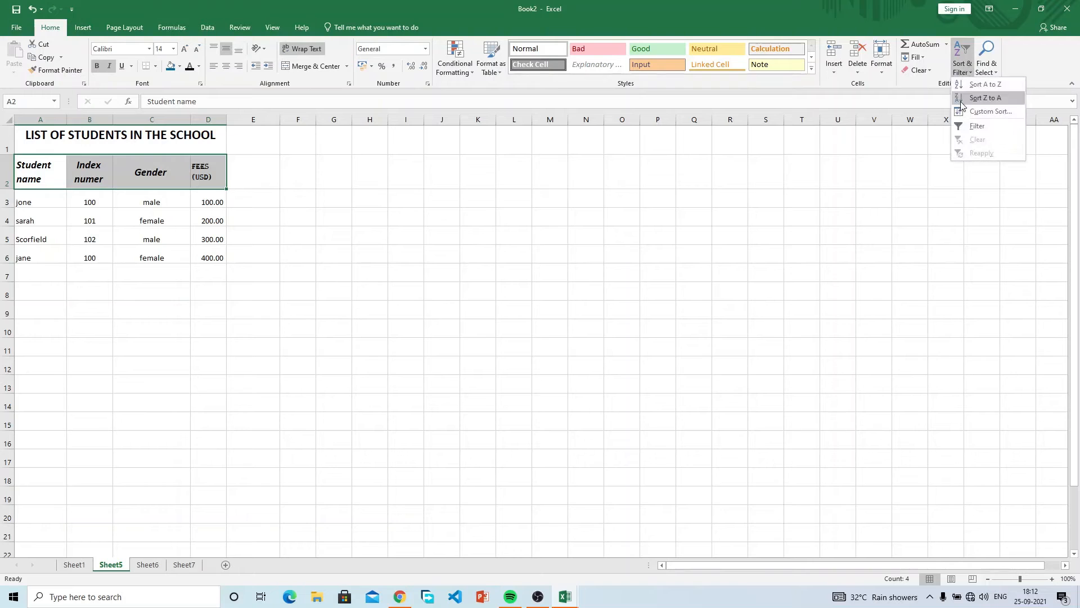
click(964, 127)
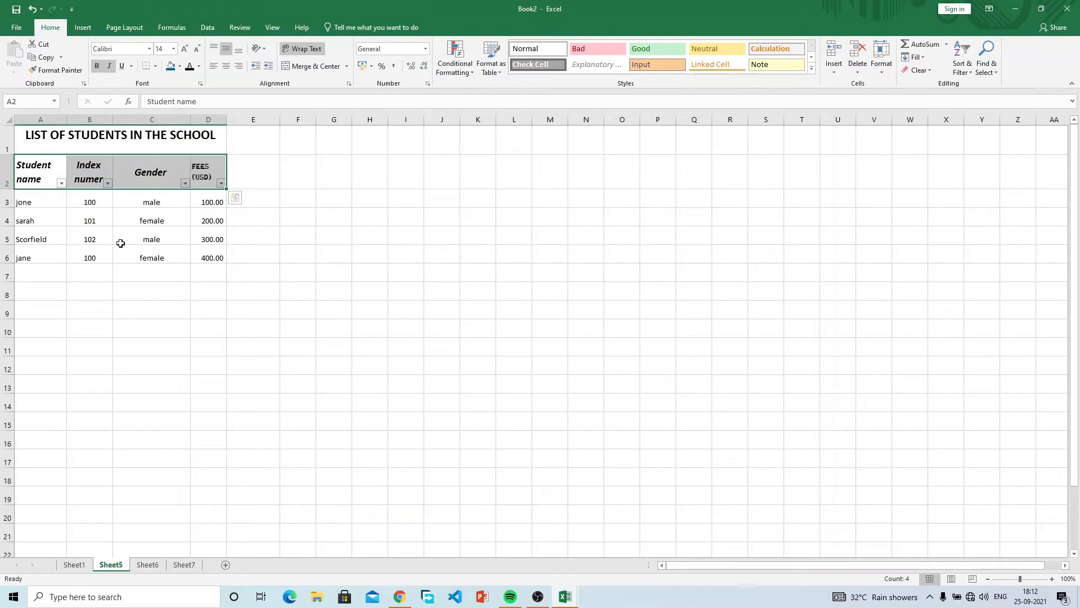
click(55, 199)
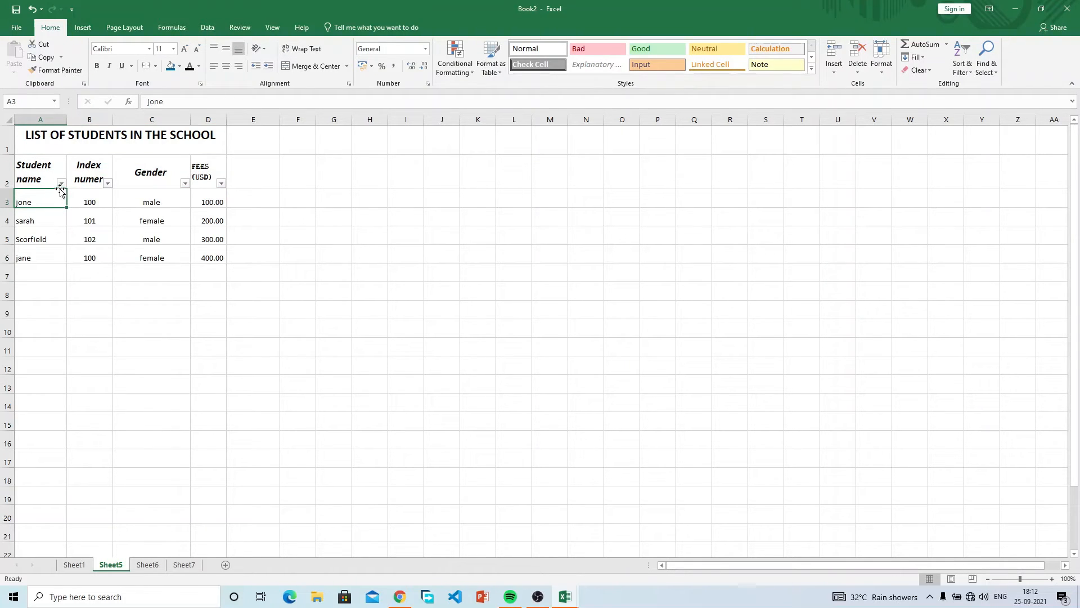
Sort the student rows by Gender A to Z, listing females first.
click(185, 184)
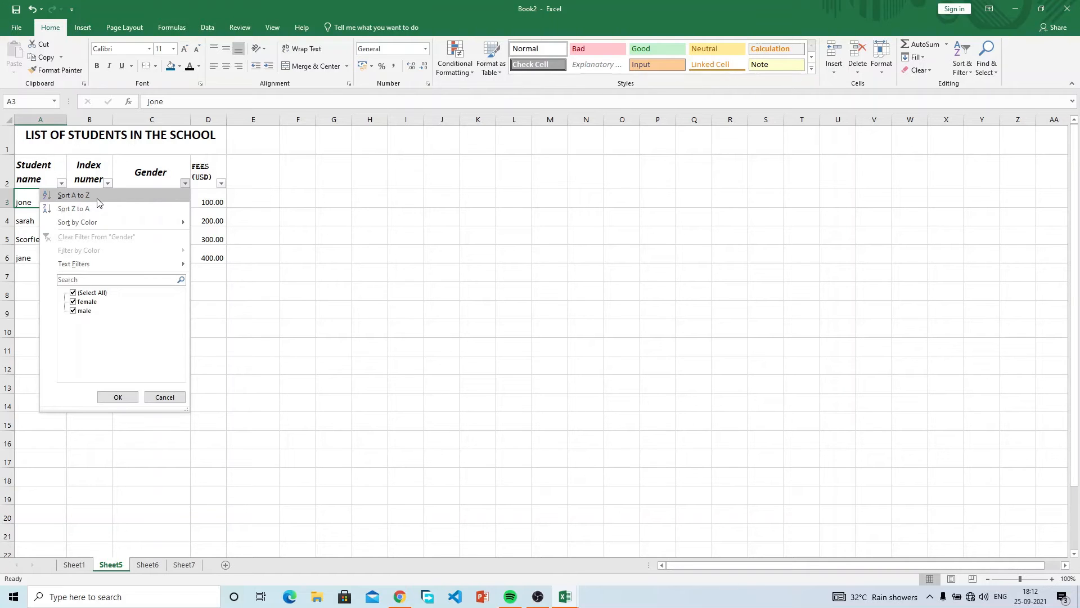
click(259, 230)
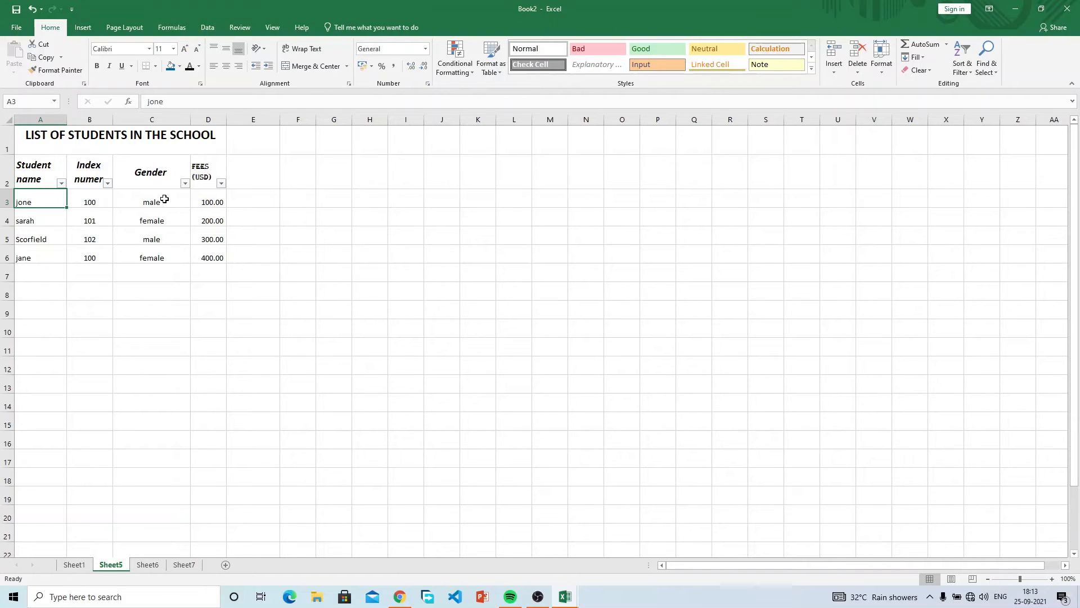
click(185, 183)
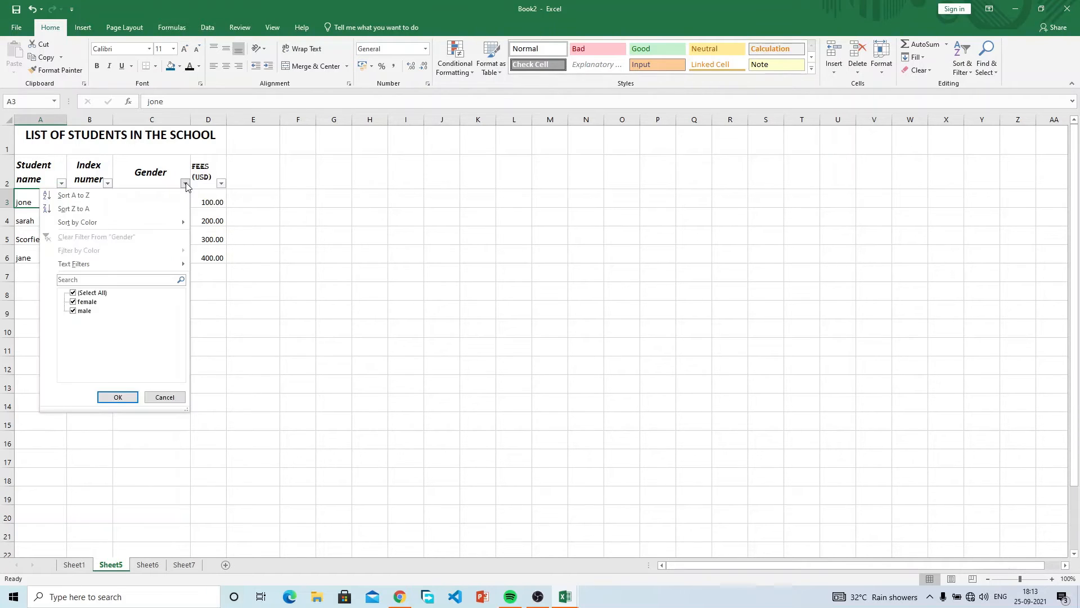
click(154, 194)
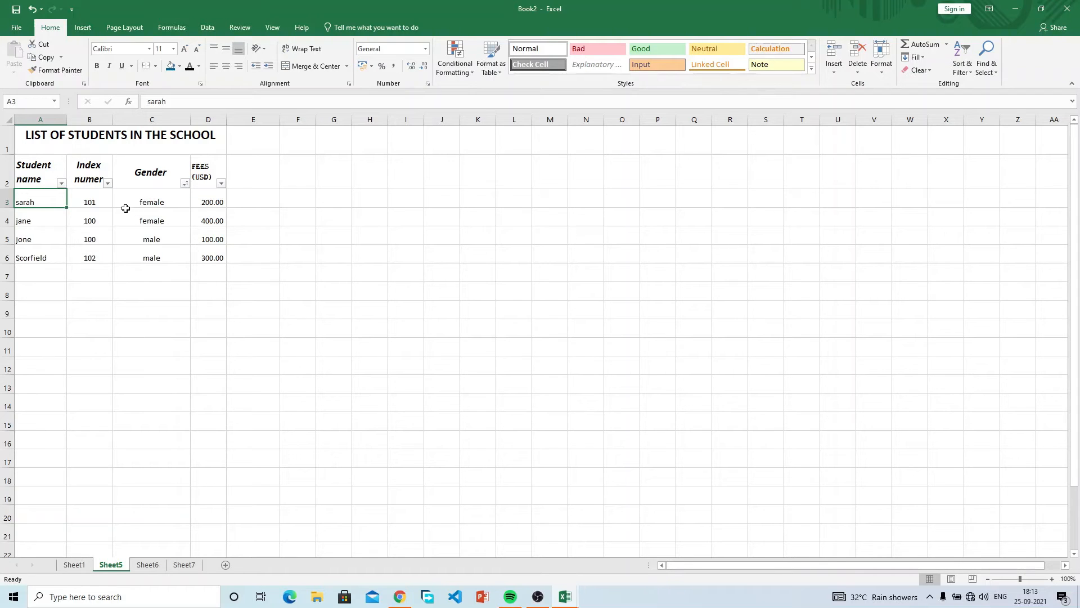
Re-sort the rows by Gender Z to A so male students come first.
click(185, 183)
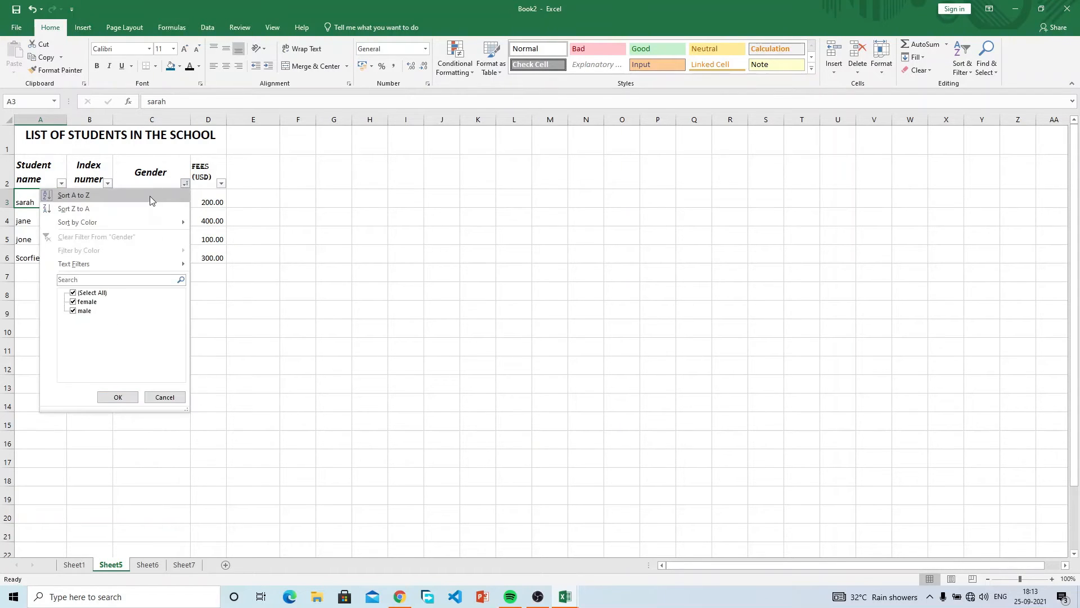
click(242, 208)
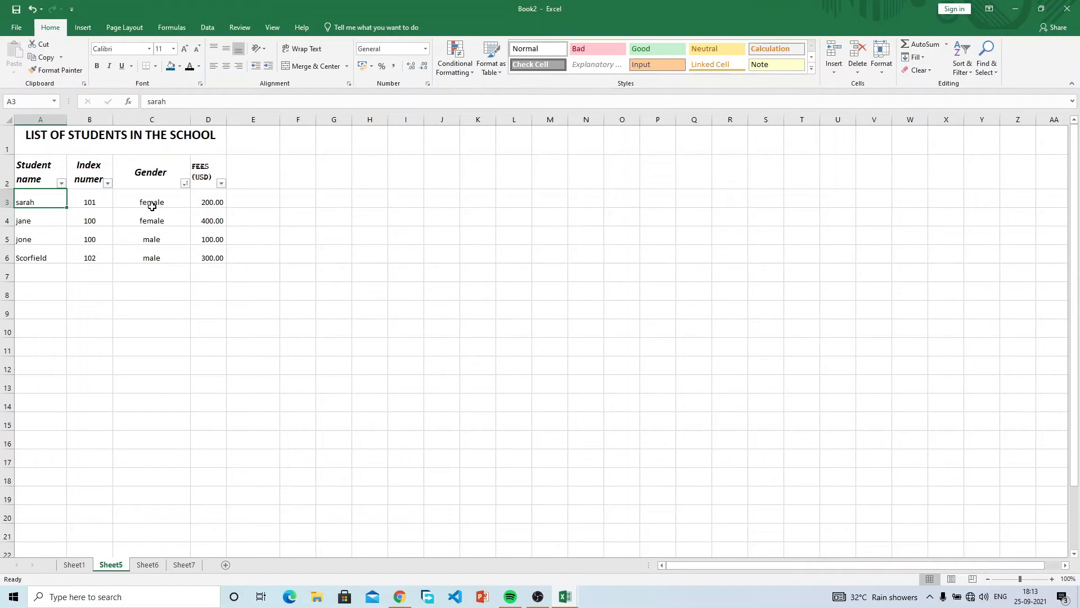
click(185, 183)
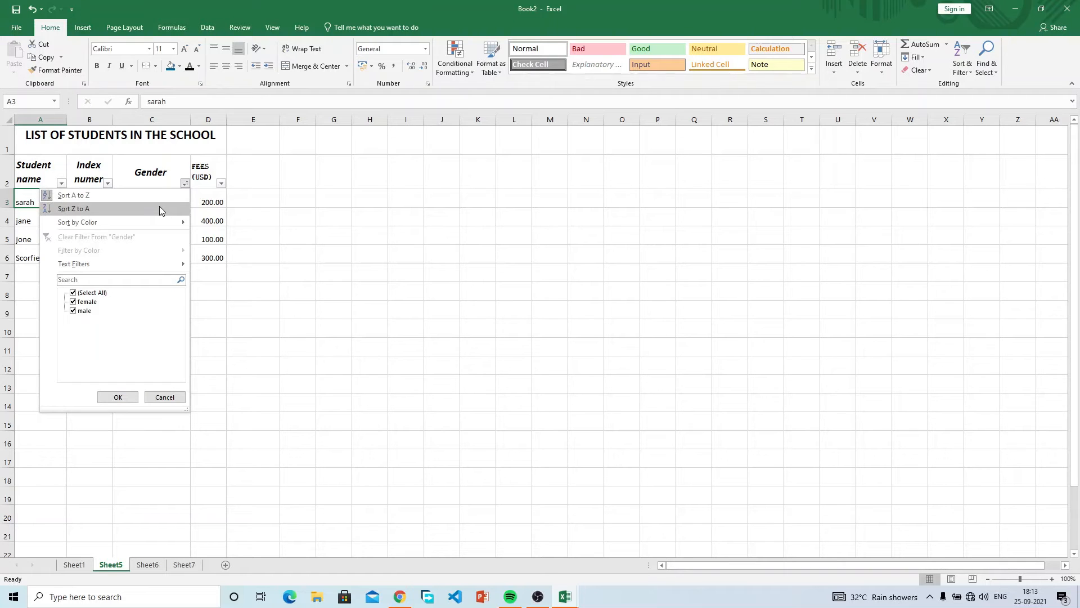
click(262, 217)
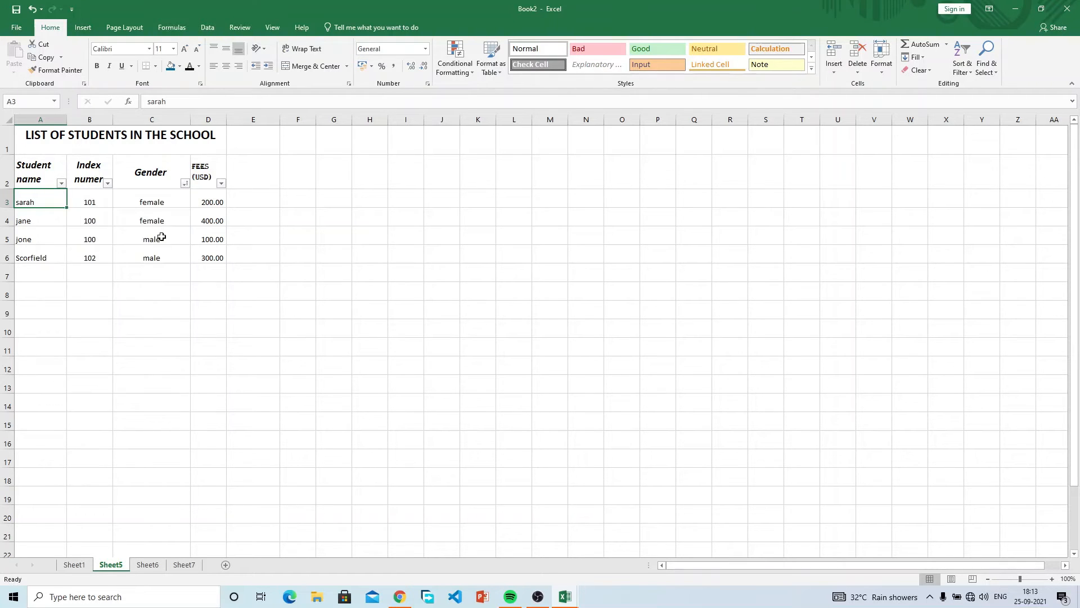
click(185, 183)
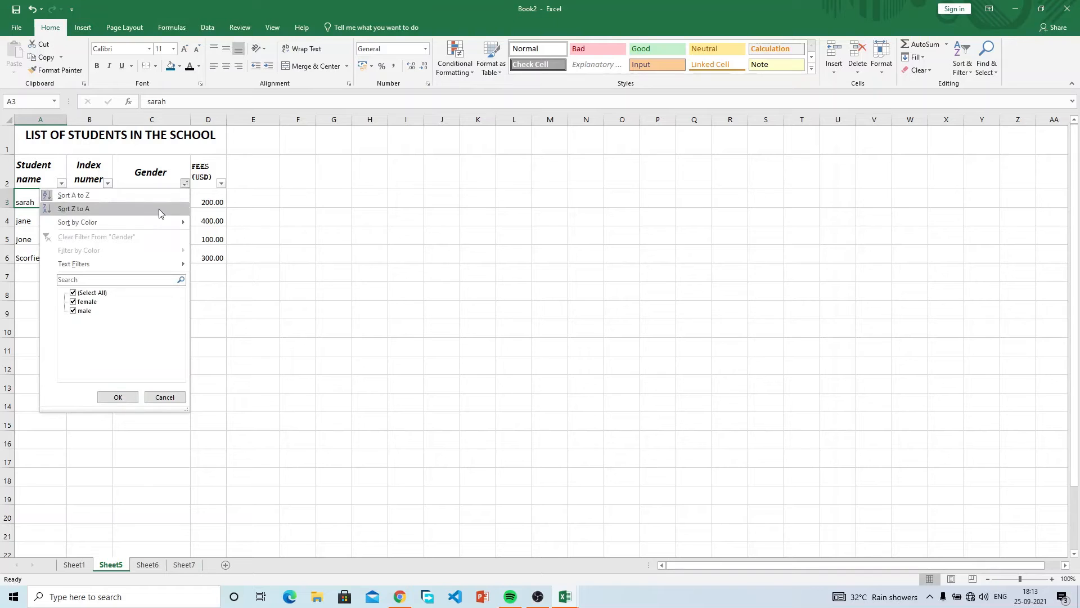
click(137, 206)
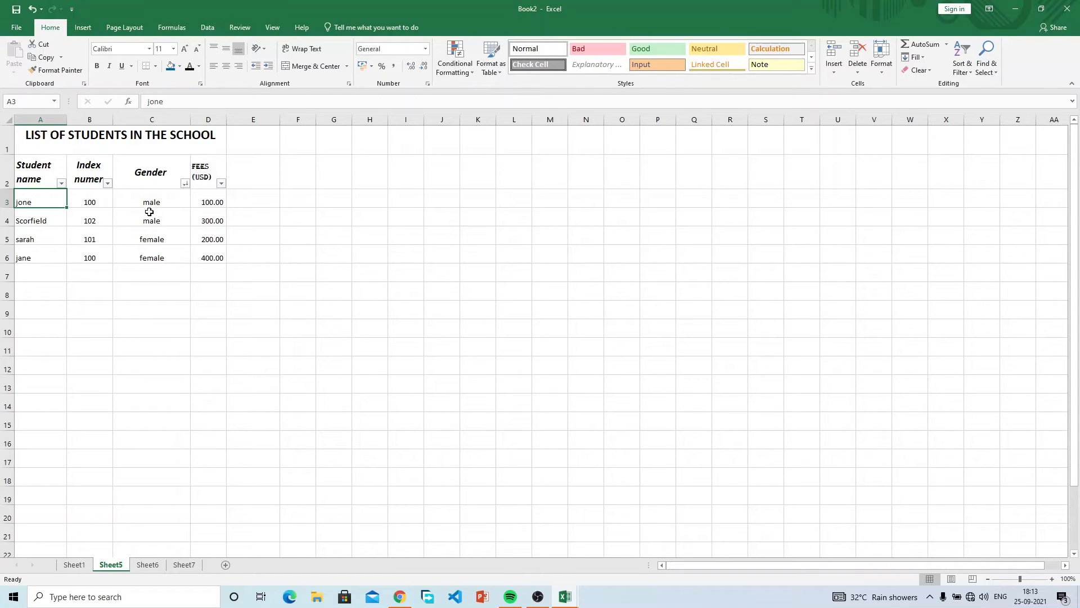
click(185, 183)
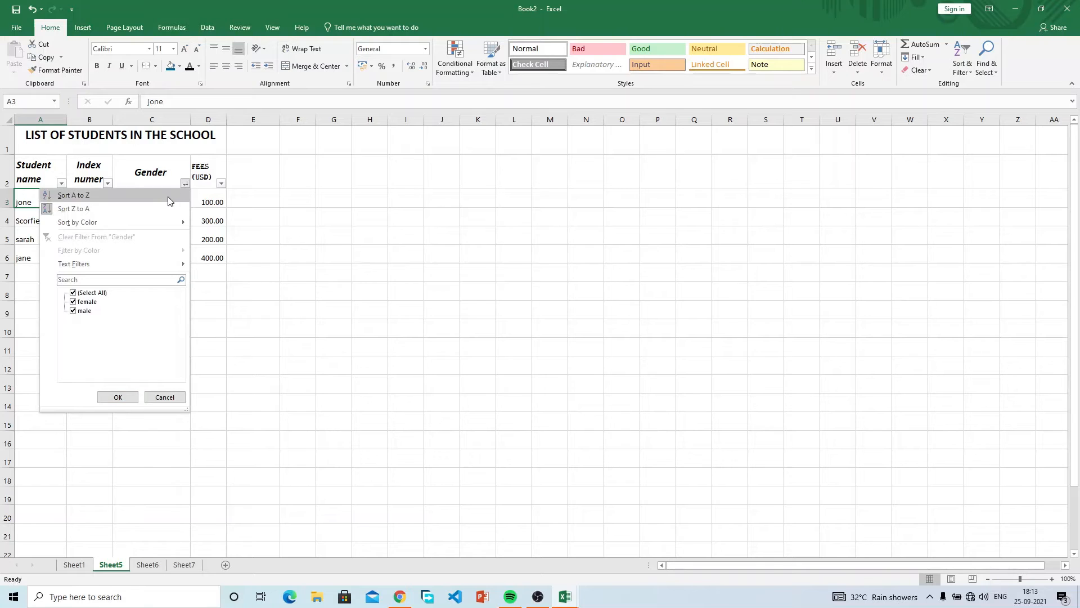
Sort by Gender A to Z so sarah and jane appear before the male students.
click(168, 197)
drag(167, 197, 158, 248)
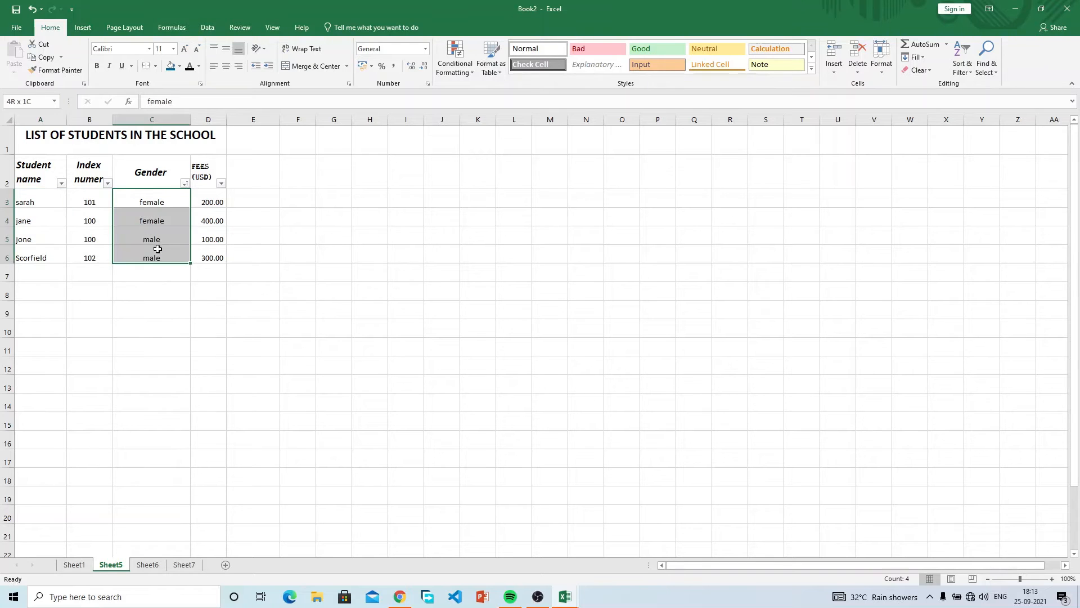
drag(135, 197, 13, 261)
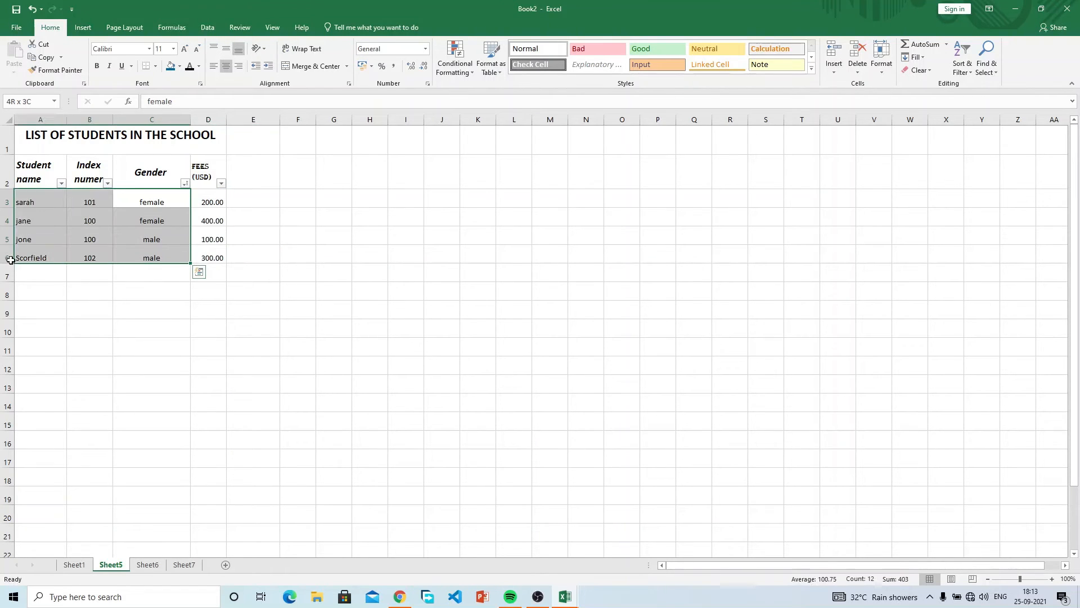
drag(23, 204, 221, 257)
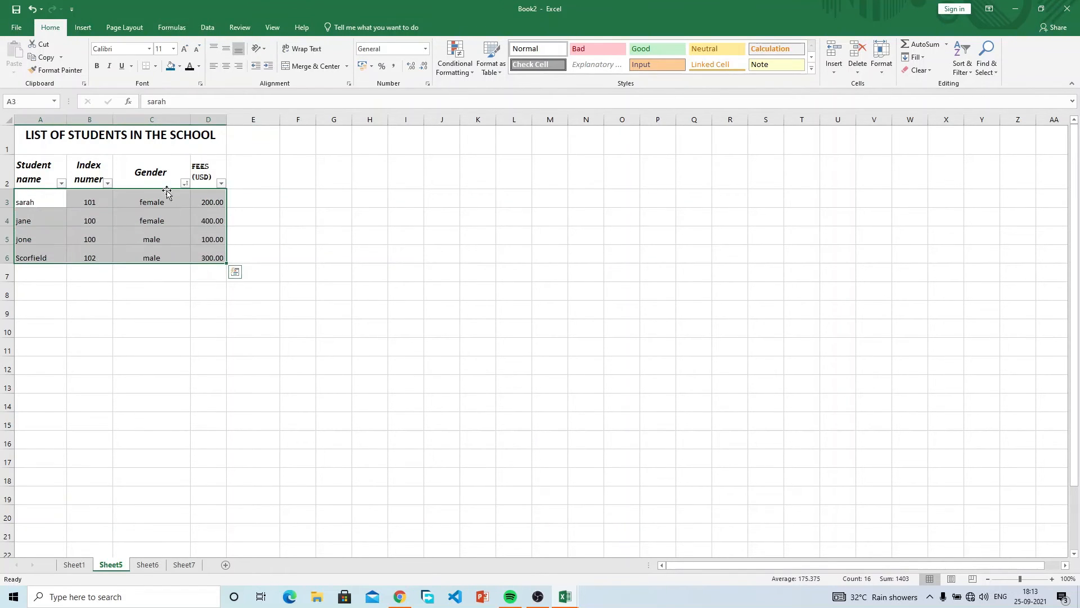
click(166, 182)
drag(25, 206, 210, 259)
drag(149, 200, 149, 252)
drag(32, 203, 41, 248)
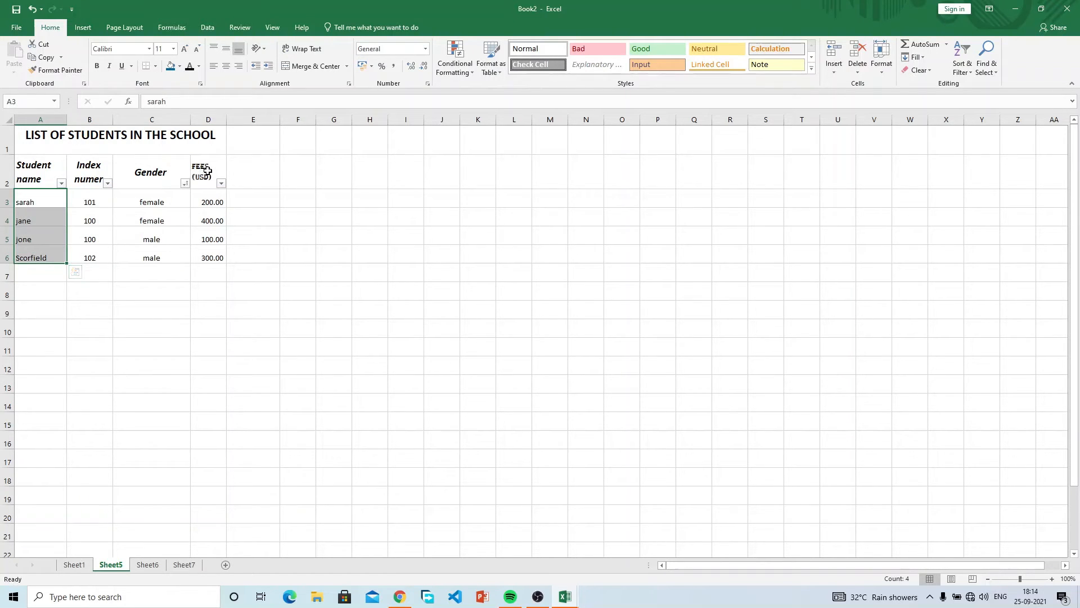
Turn off the filter arrows on header row A2:D2.
drag(208, 170, 62, 165)
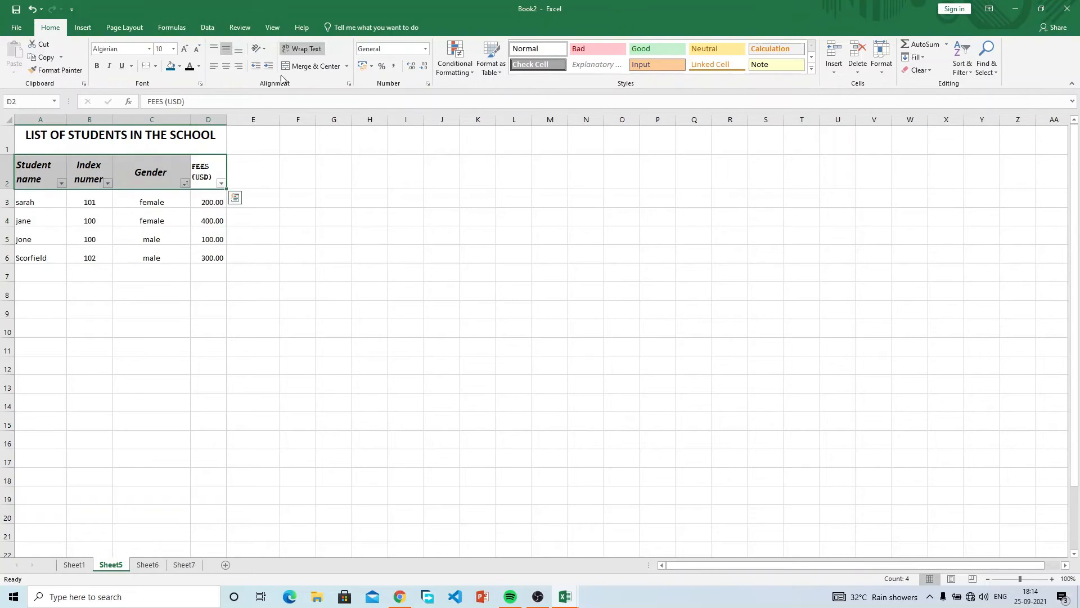
click(959, 66)
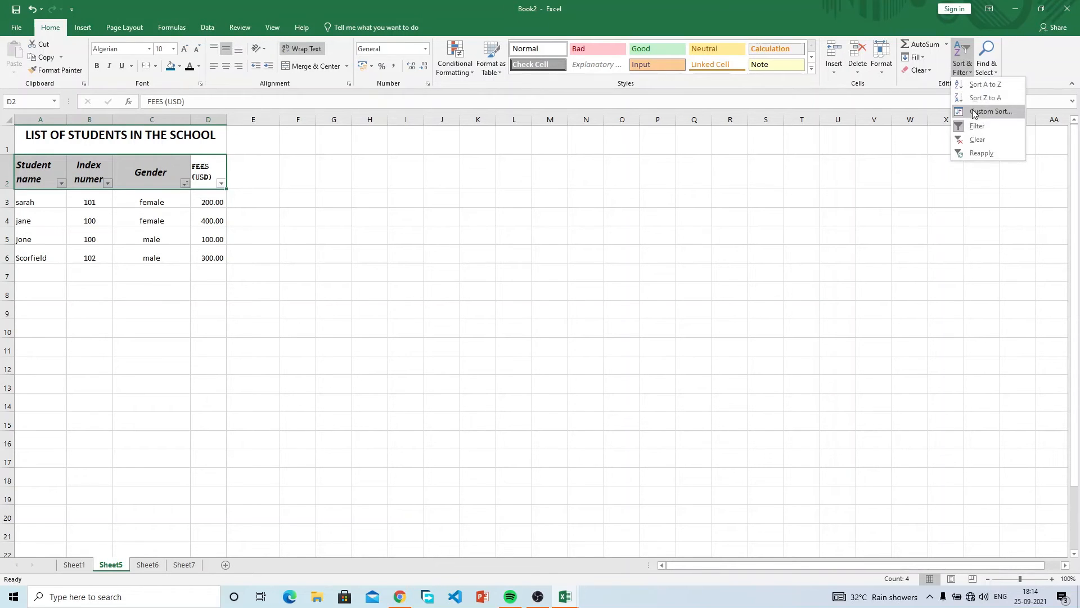
click(979, 126)
click(96, 258)
click(32, 169)
drag(33, 169, 135, 171)
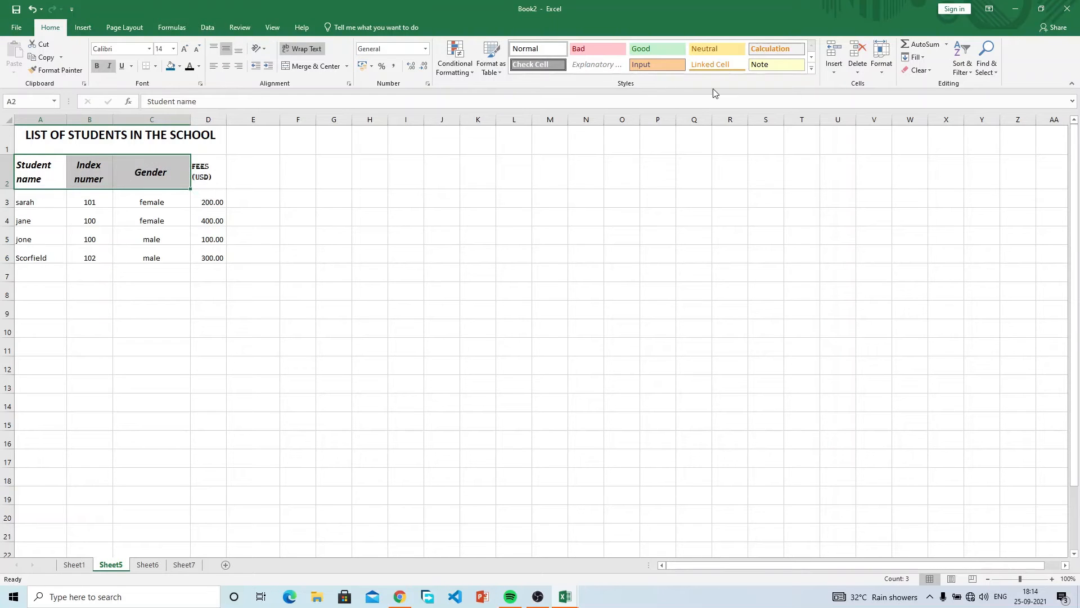
Turn on filter arrows for headers A2:C2 only, then check cells D2 and E2.
click(964, 70)
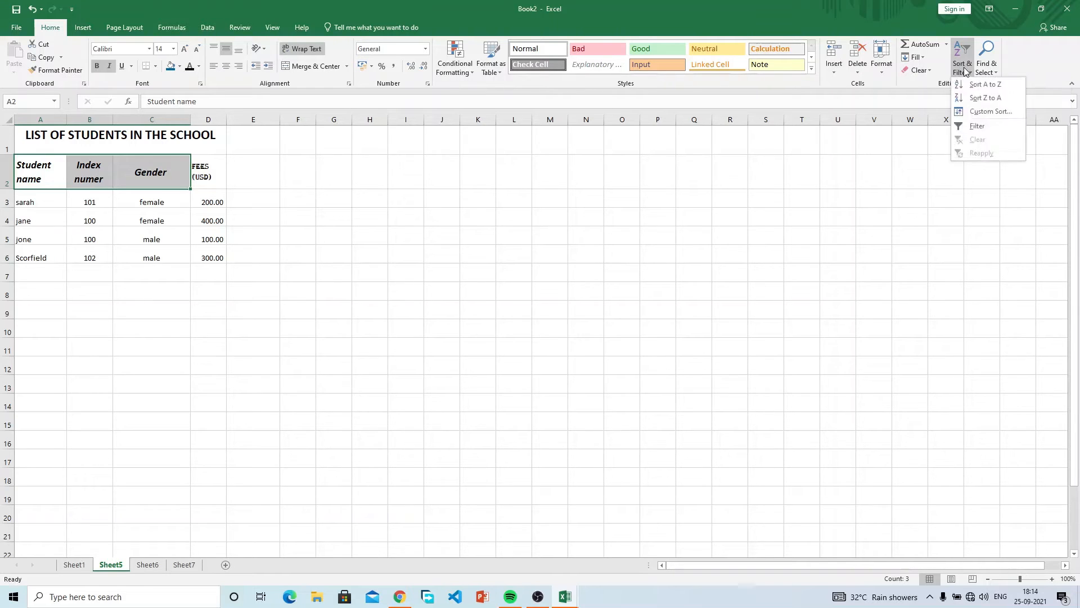
click(979, 125)
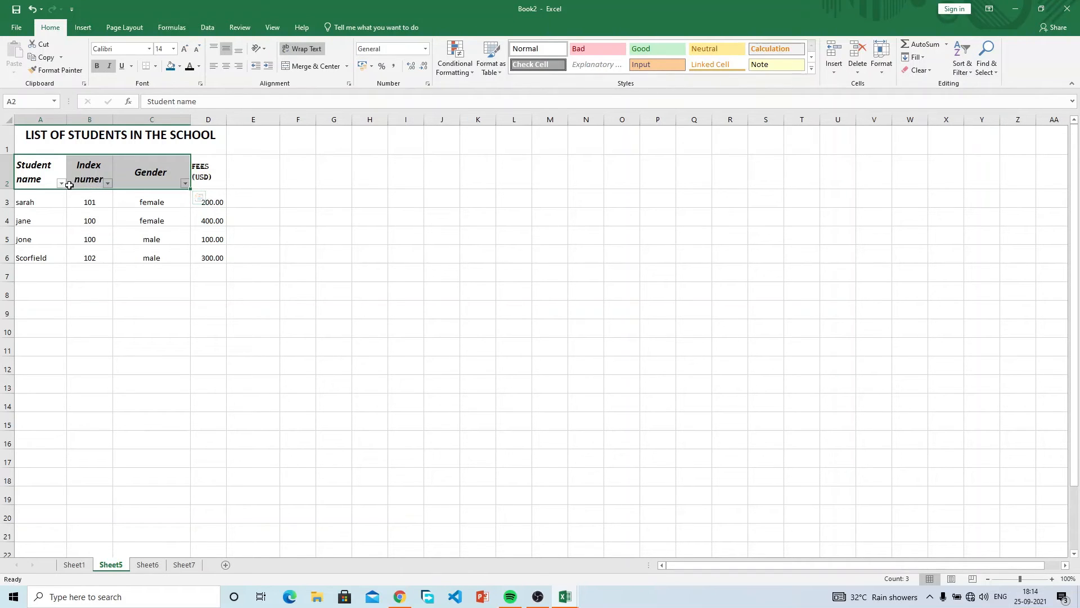
click(213, 172)
click(245, 183)
click(201, 169)
click(246, 174)
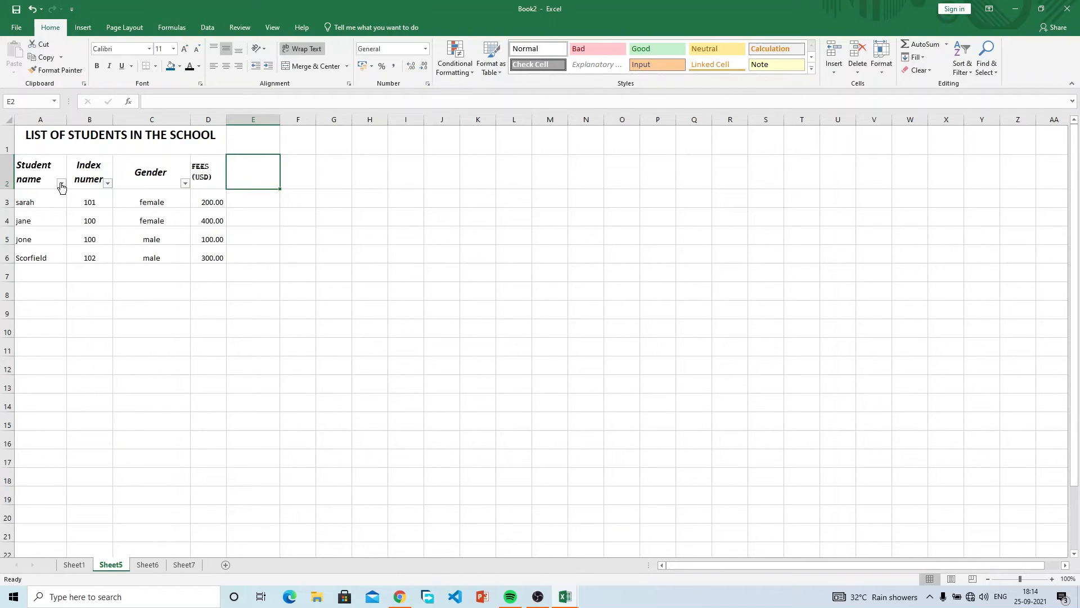
Change the index number in B4 from 100 to 103.
click(100, 220)
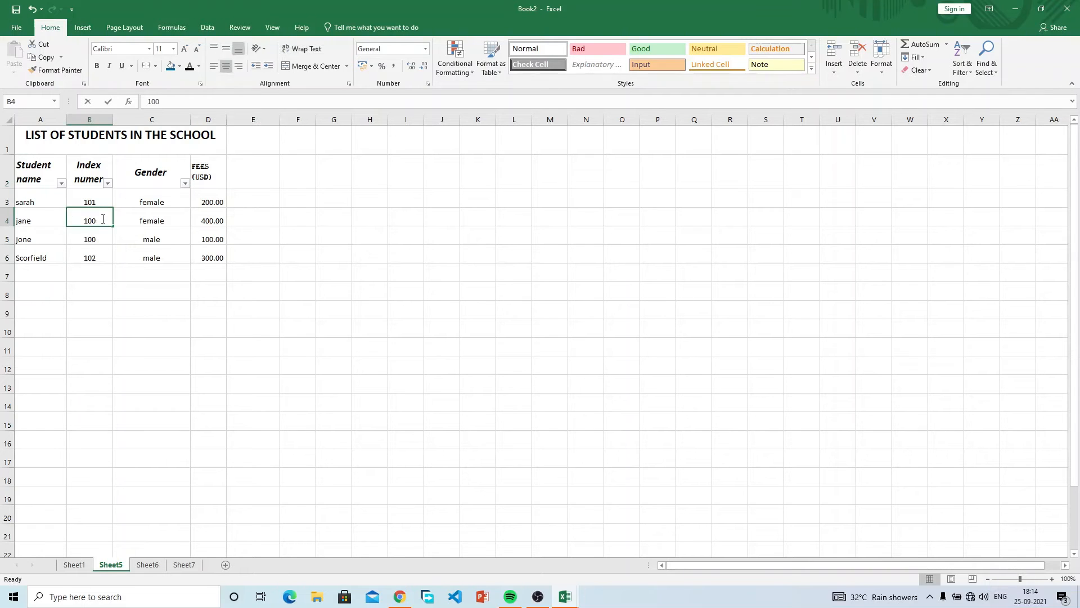
double_click(102, 219)
key(BackSpace)
text(3)
key(Return)
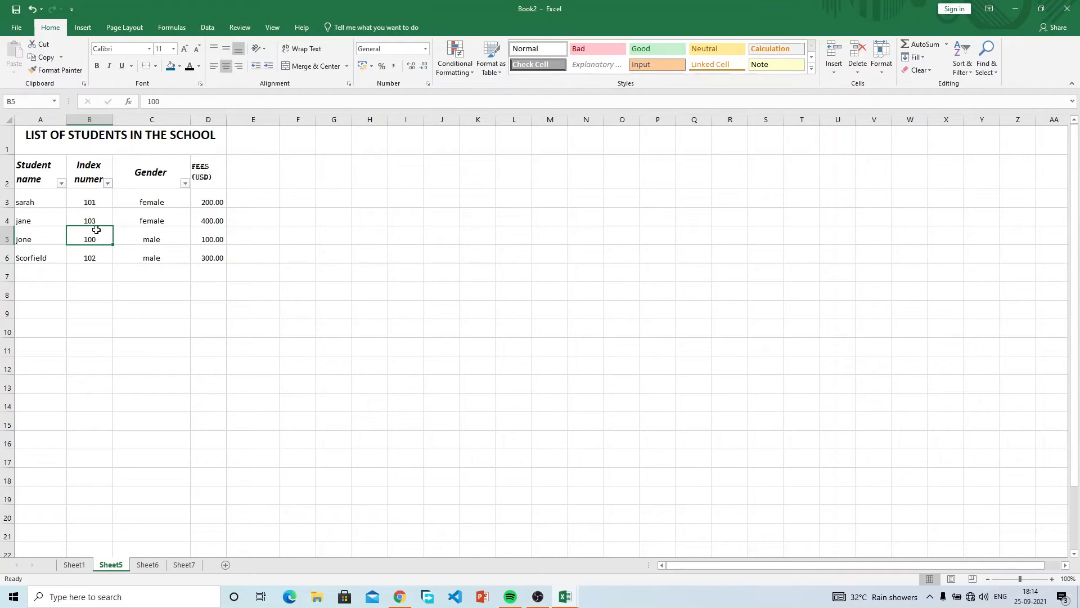
Copy the four student records in A3:D6.
click(108, 183)
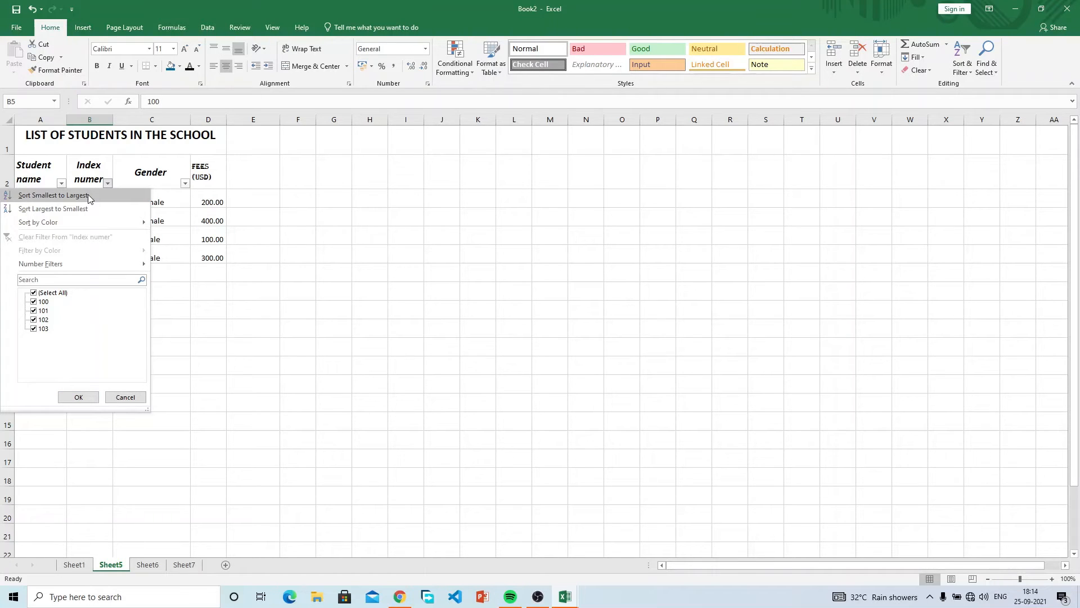
click(325, 251)
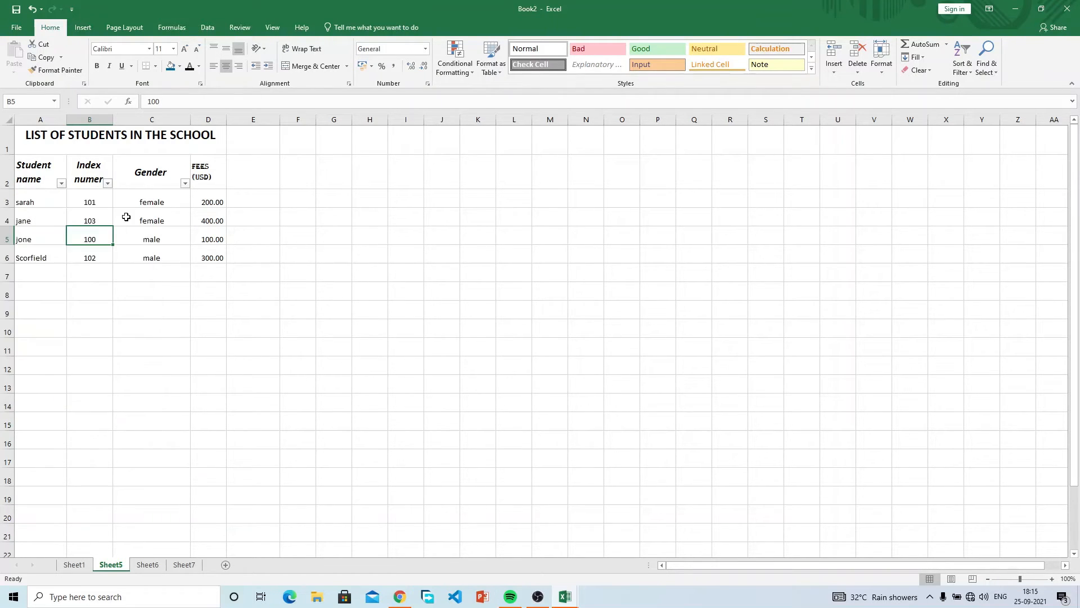
drag(24, 194, 213, 244)
key(ctrl+c)
click(327, 197)
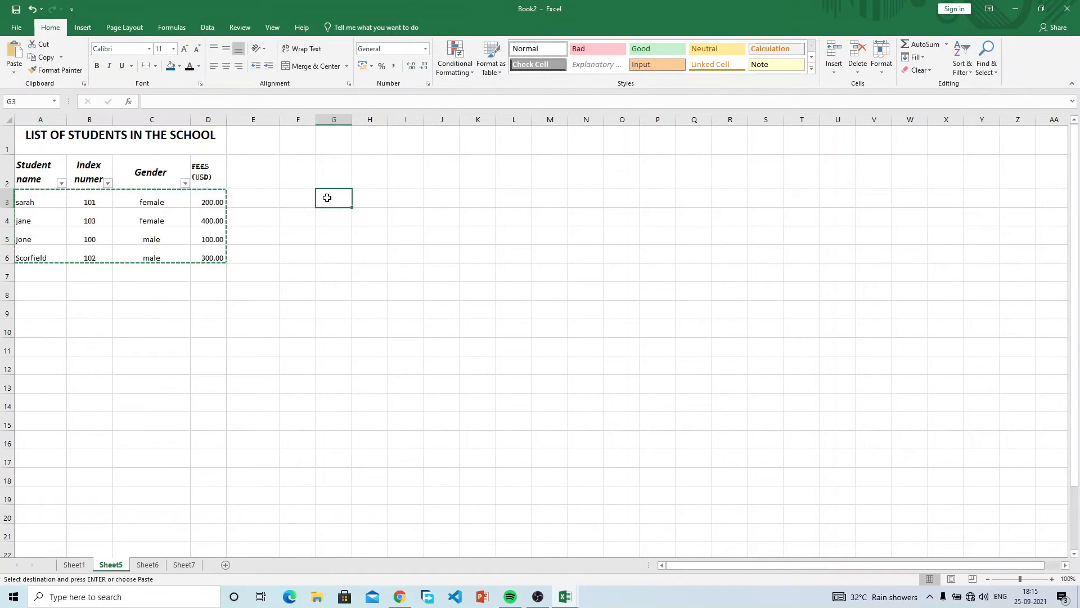
key(ctrl+v)
key(Escape)
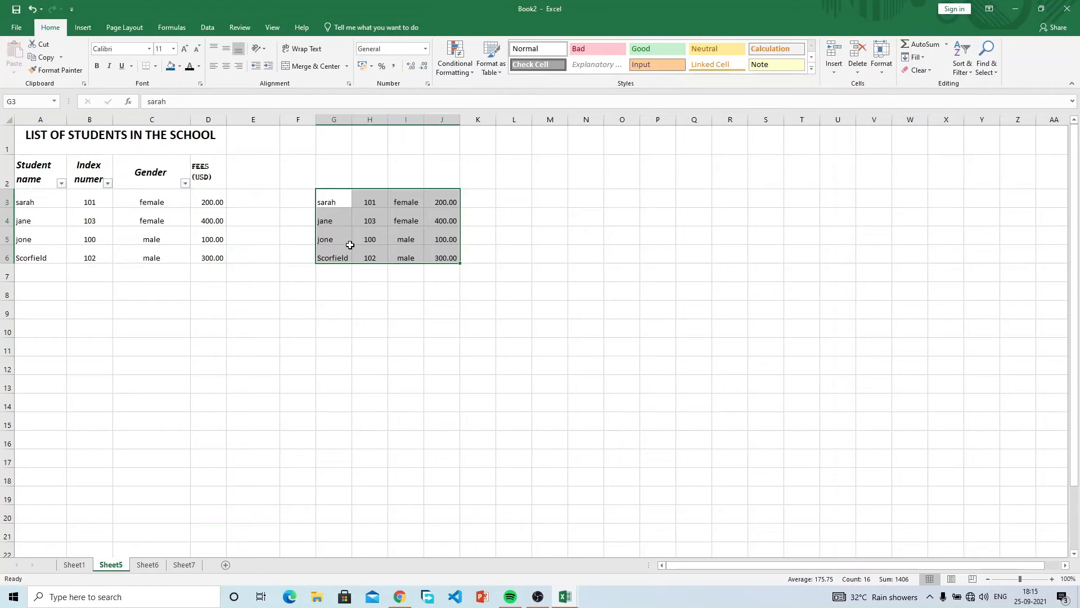
click(108, 186)
click(40, 195)
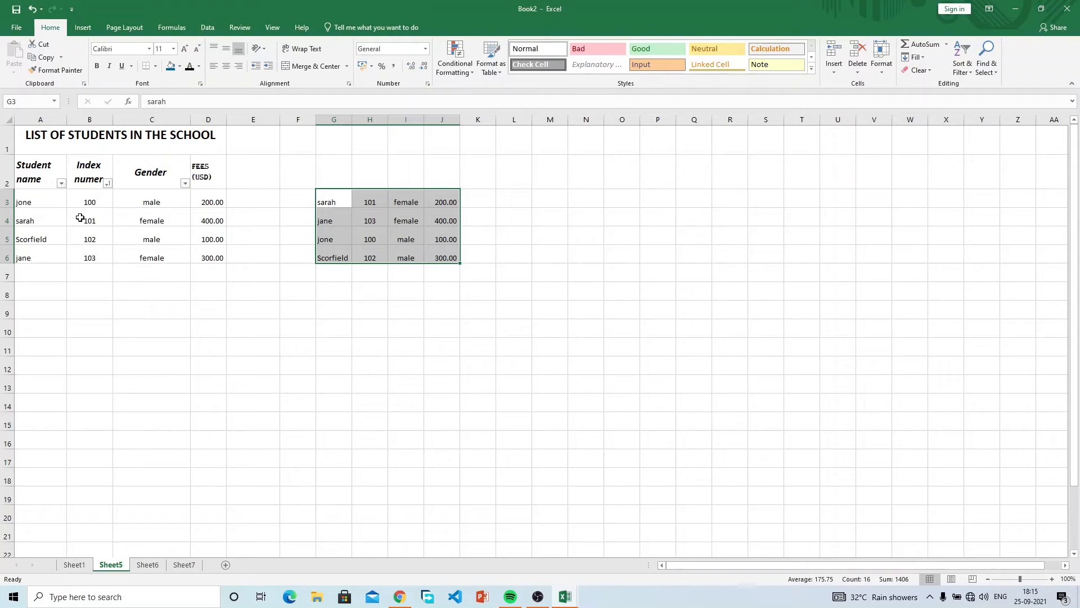
click(35, 202)
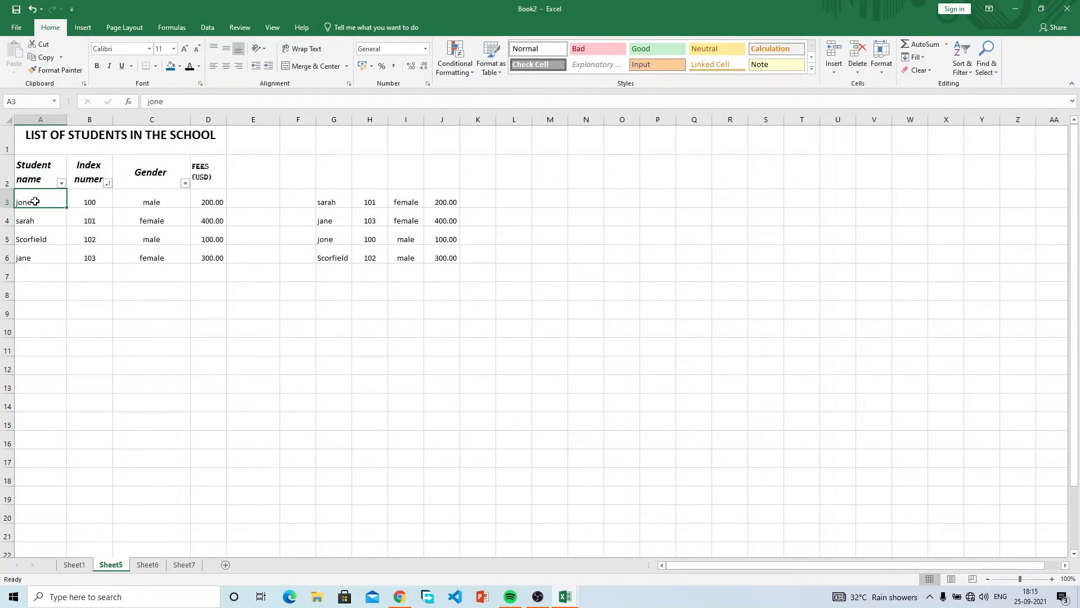
drag(345, 238, 367, 240)
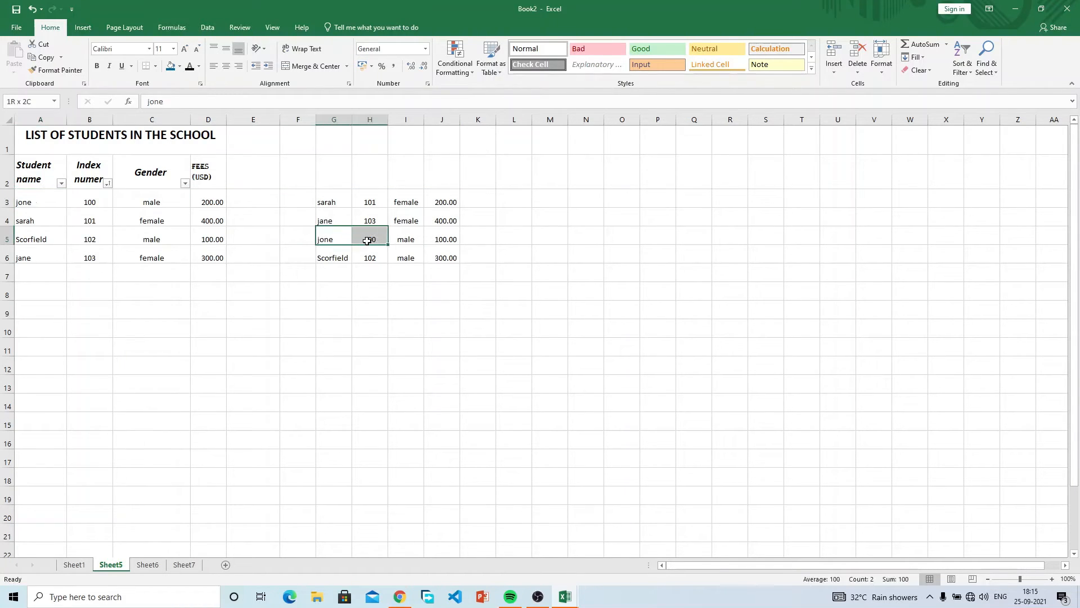
key(ctrl+c)
click(25, 203)
key(ctrl+v)
click(169, 198)
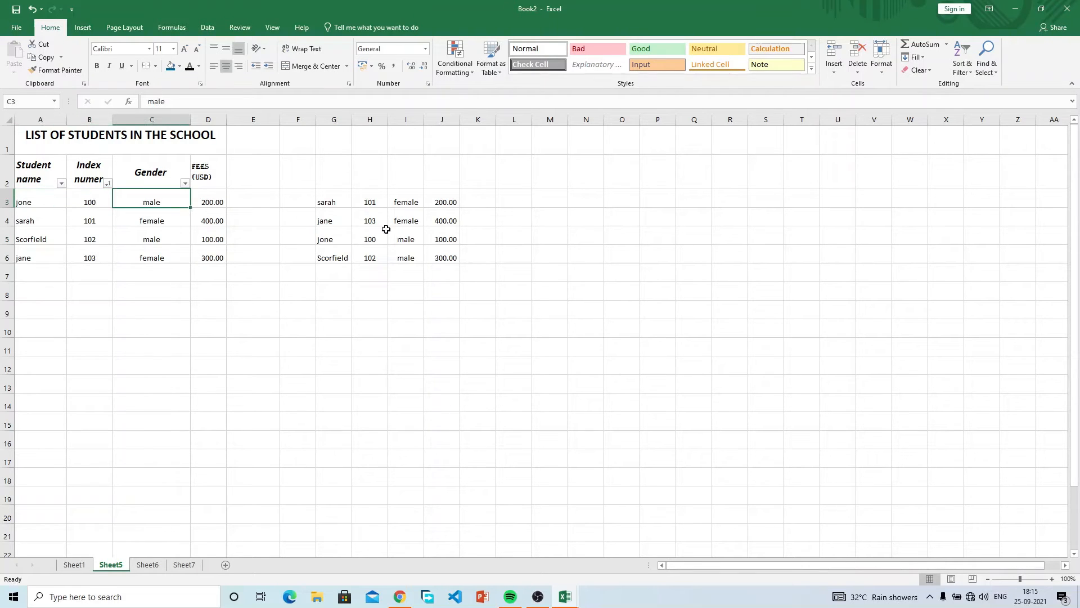
click(416, 243)
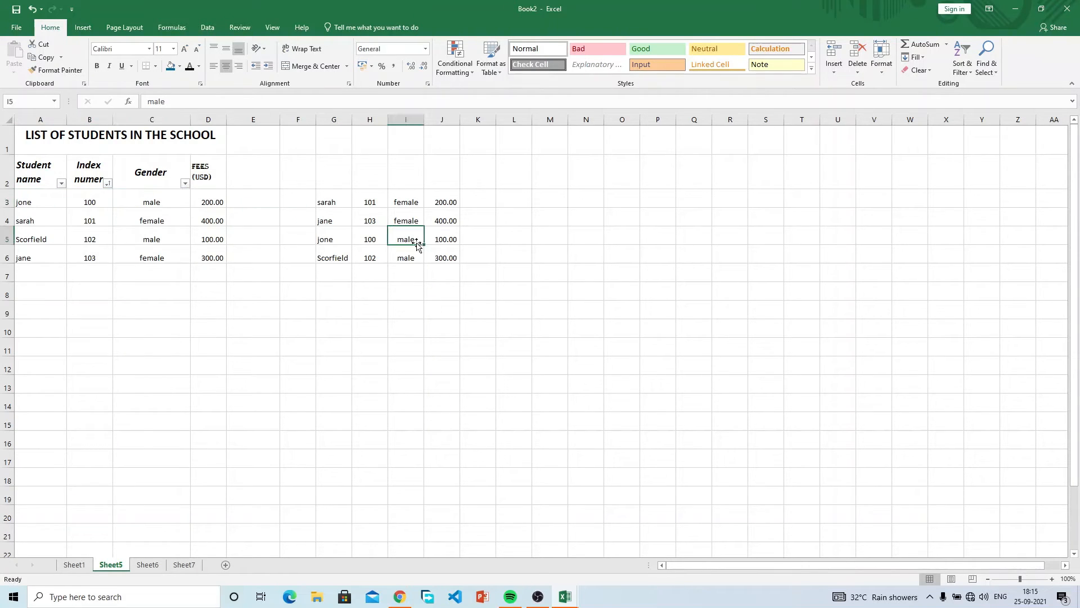
click(212, 201)
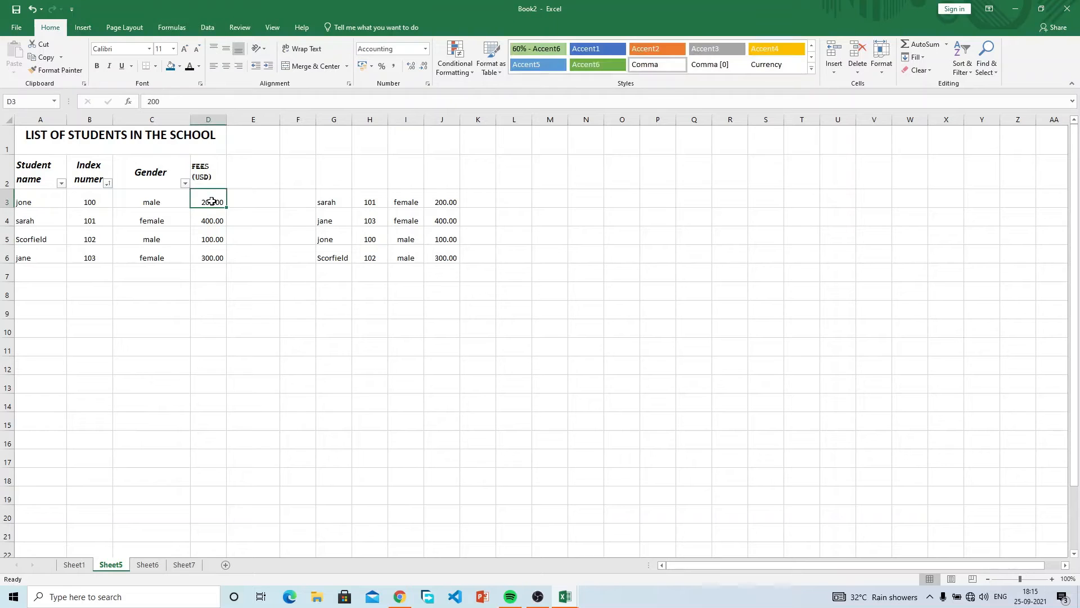
click(453, 238)
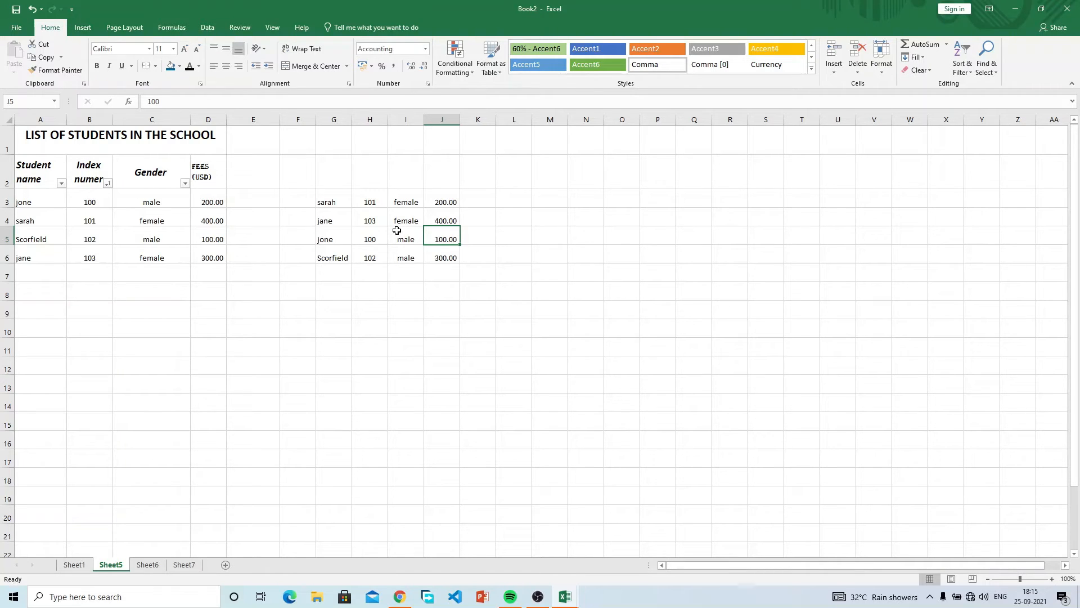
Undo the sort to restore the sarah, jane, jone, Scorfield order.
click(180, 257)
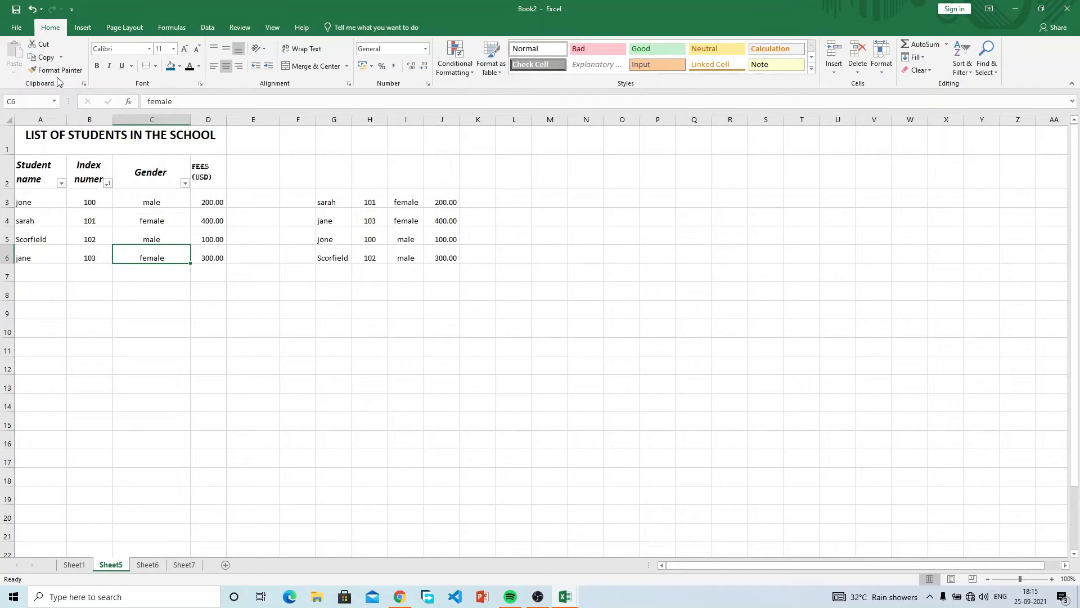
click(31, 10)
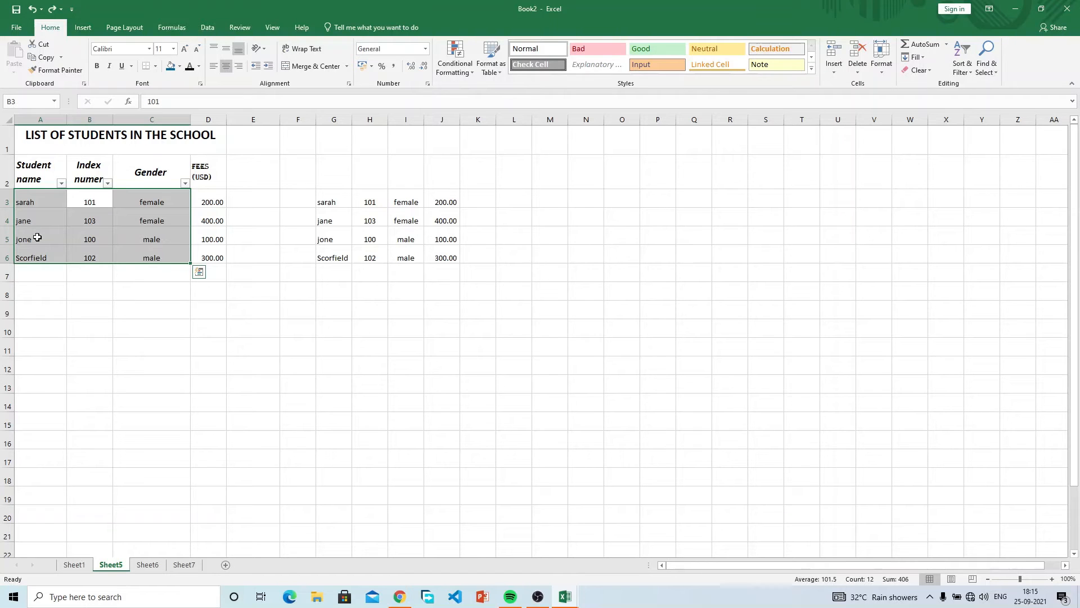
click(219, 221)
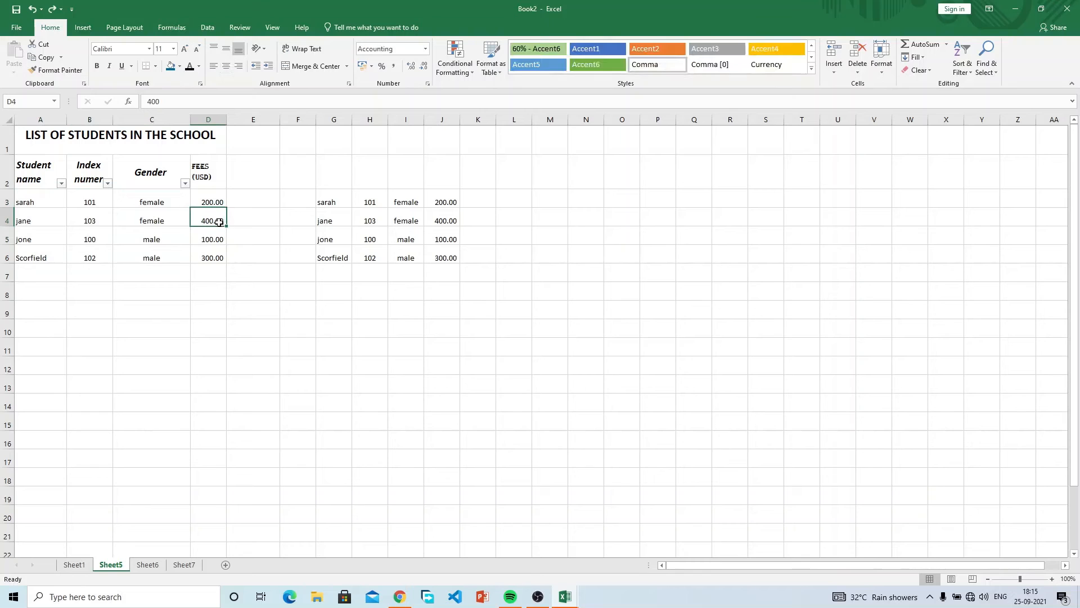
Try several header row selections, ending with the four headers A2:D2.
click(25, 175)
drag(42, 173, 158, 169)
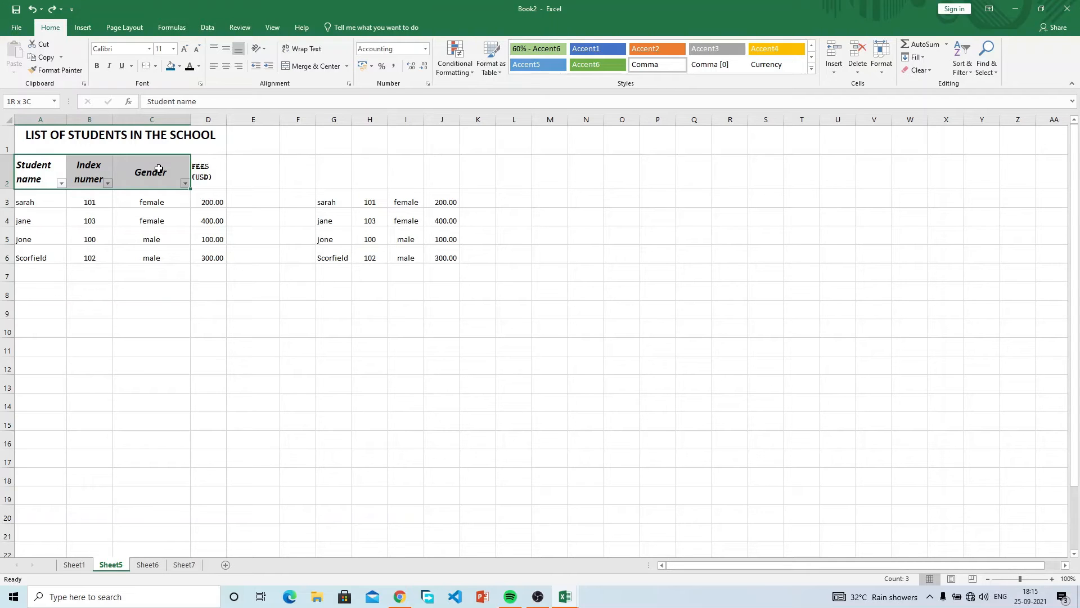
drag(159, 170, 203, 168)
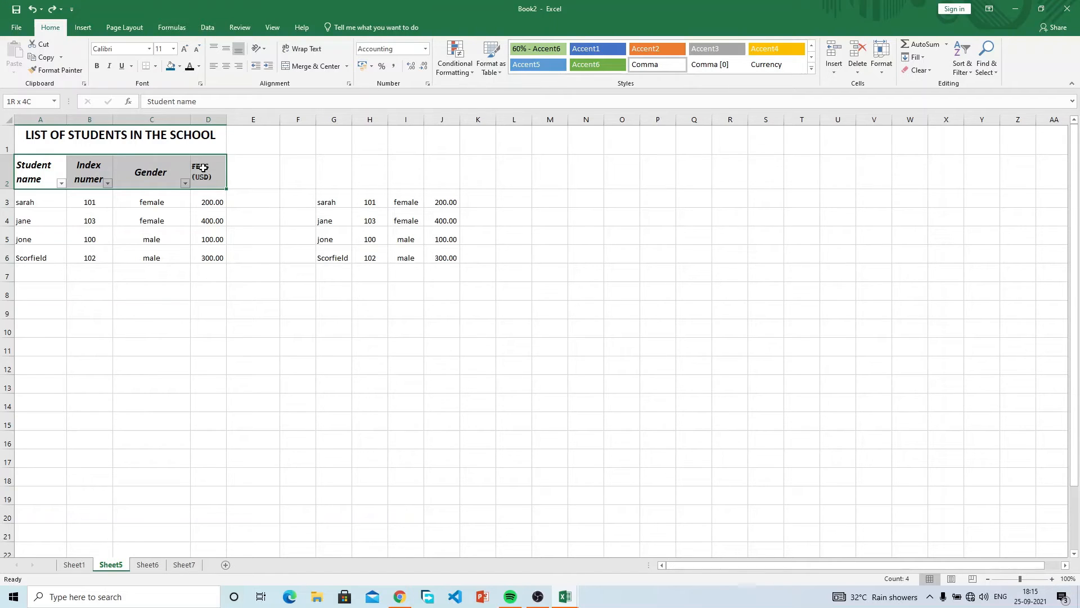
drag(203, 167, 490, 159)
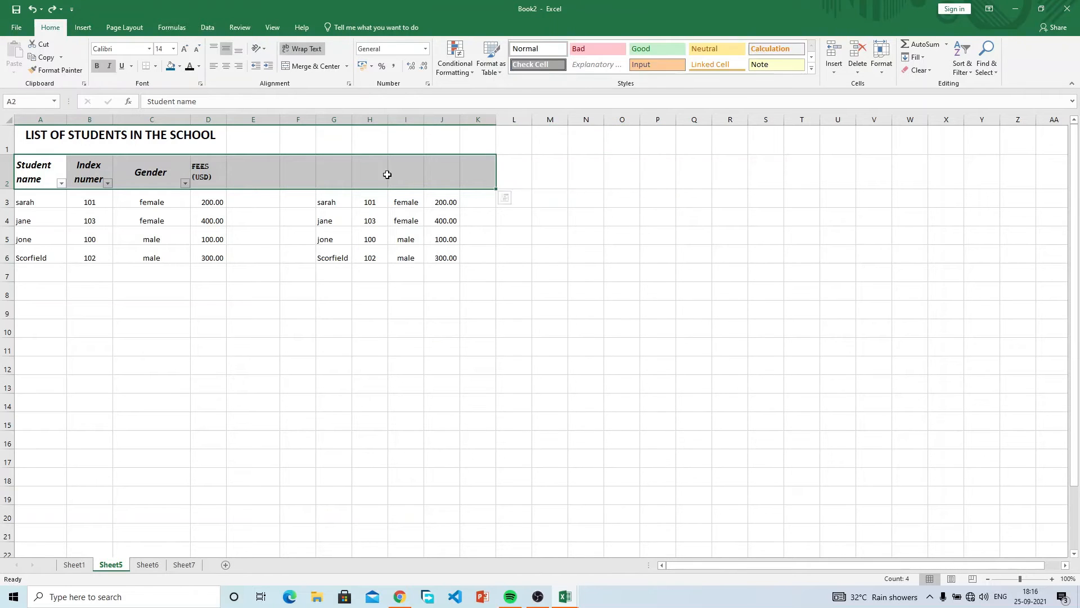
drag(62, 171, 242, 184)
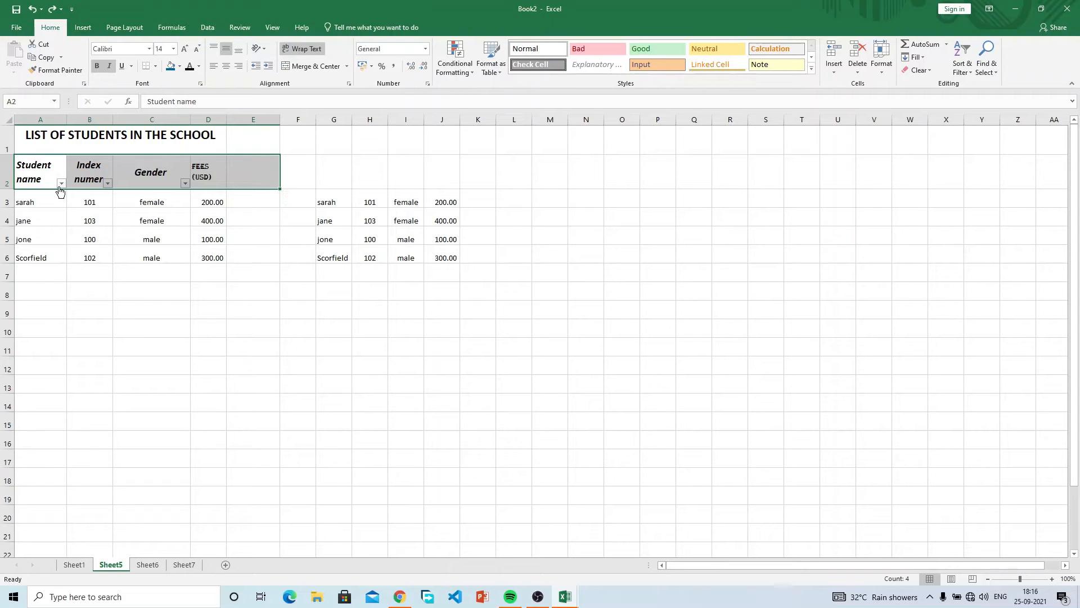
click(46, 202)
drag(42, 170, 219, 169)
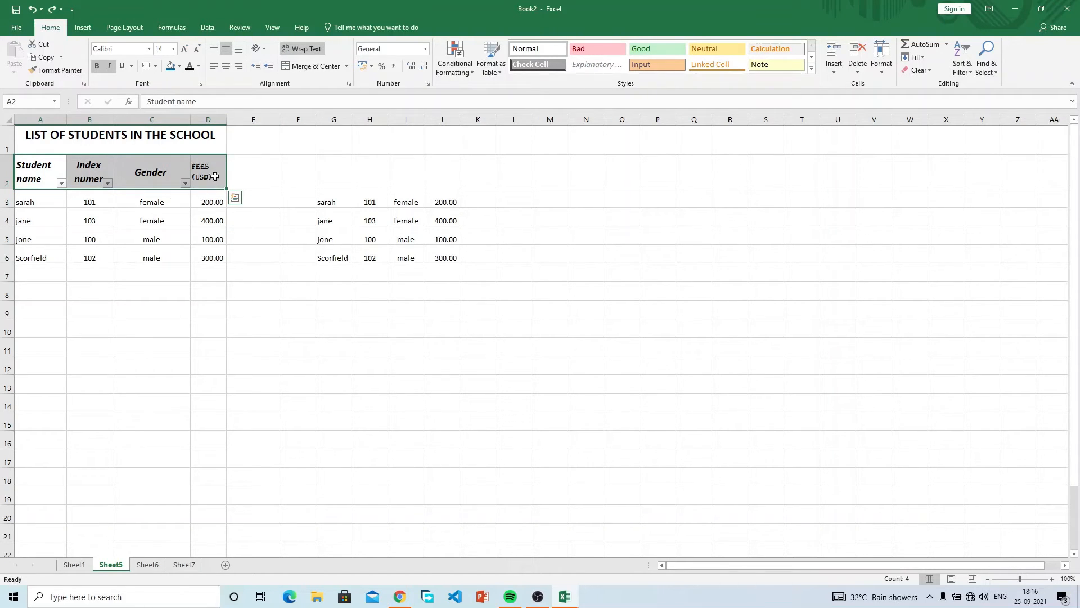
click(208, 194)
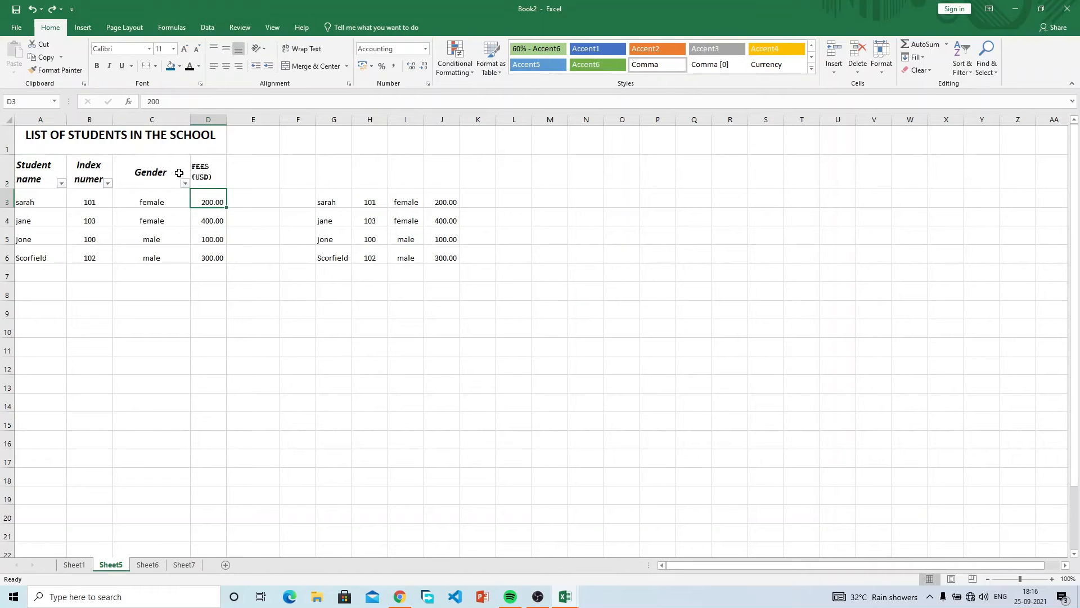
Sort students A to Z by name, undo it, and reselect headers A2:D2.
click(60, 183)
click(60, 195)
key(ctrl+z)
drag(46, 170, 215, 170)
Reapply filter arrows to all four headers and sort by index number, smallest first.
click(966, 68)
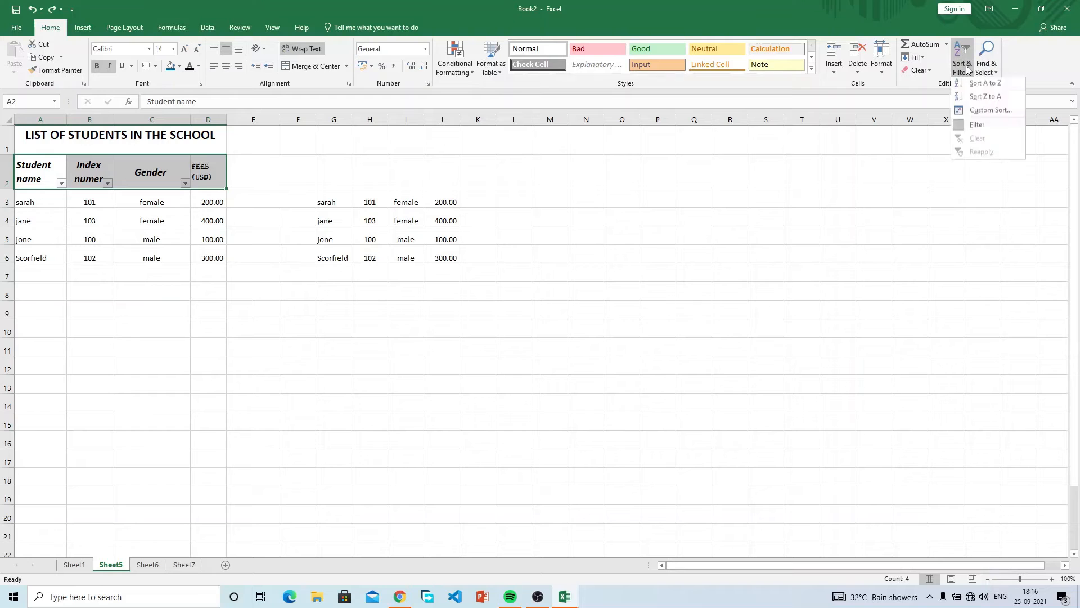
click(977, 125)
click(968, 68)
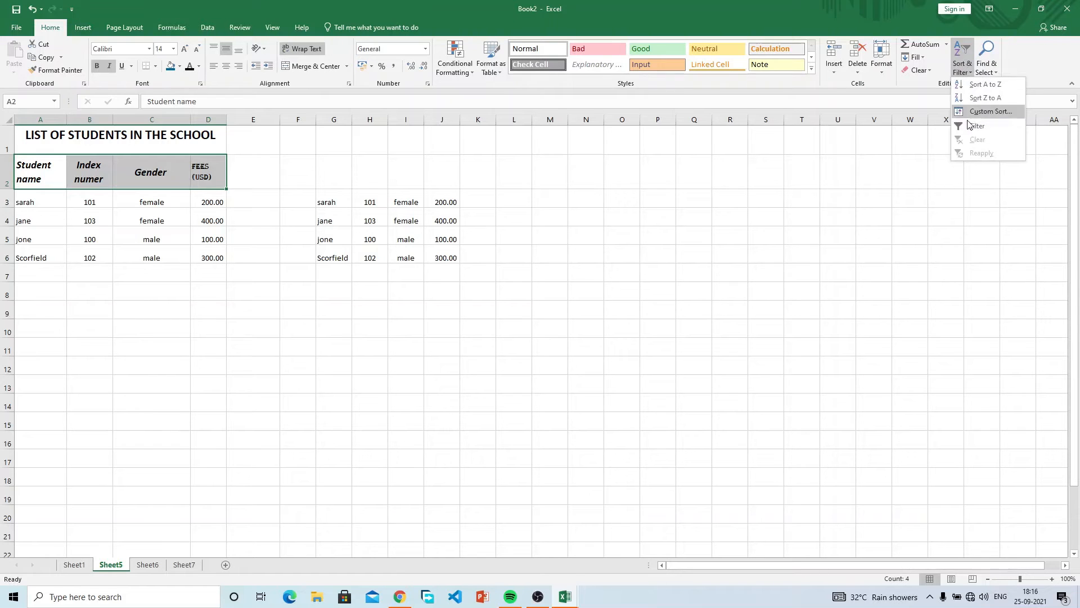
click(969, 124)
click(144, 307)
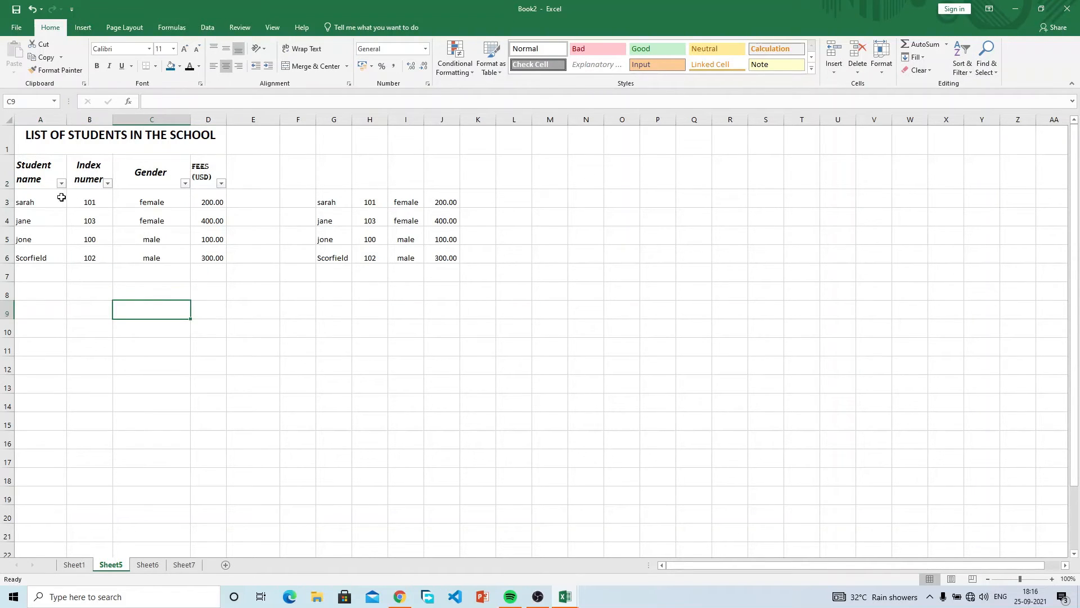
click(107, 183)
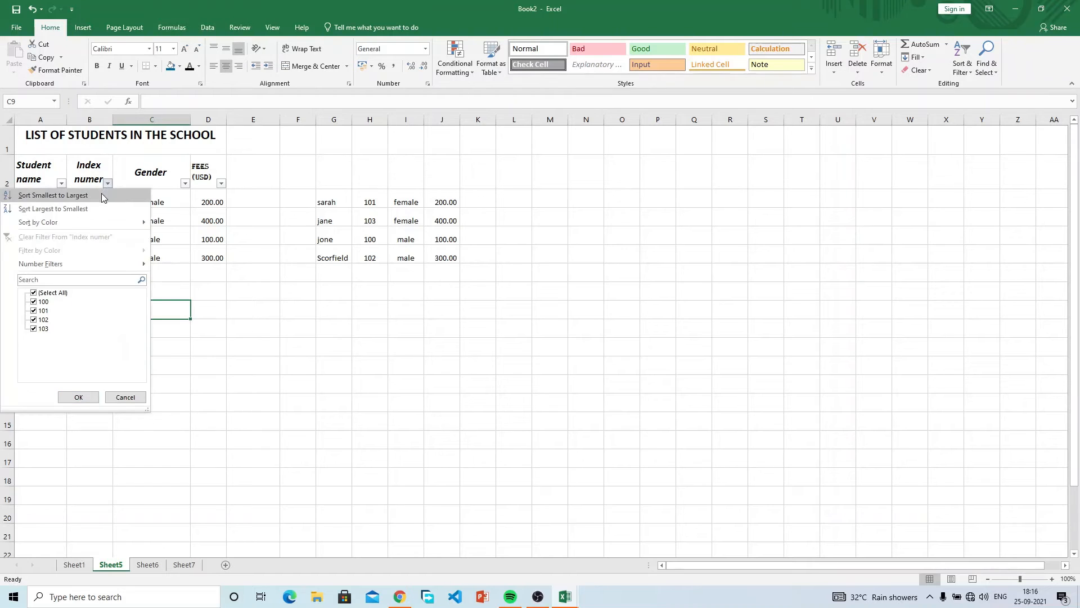
click(102, 195)
click(100, 256)
Compare Scorfield's, jane's and jone's sorted records against the copy in G3:J6.
drag(48, 240, 203, 239)
drag(334, 257, 447, 258)
drag(59, 258, 231, 265)
drag(320, 239, 447, 218)
click(331, 216)
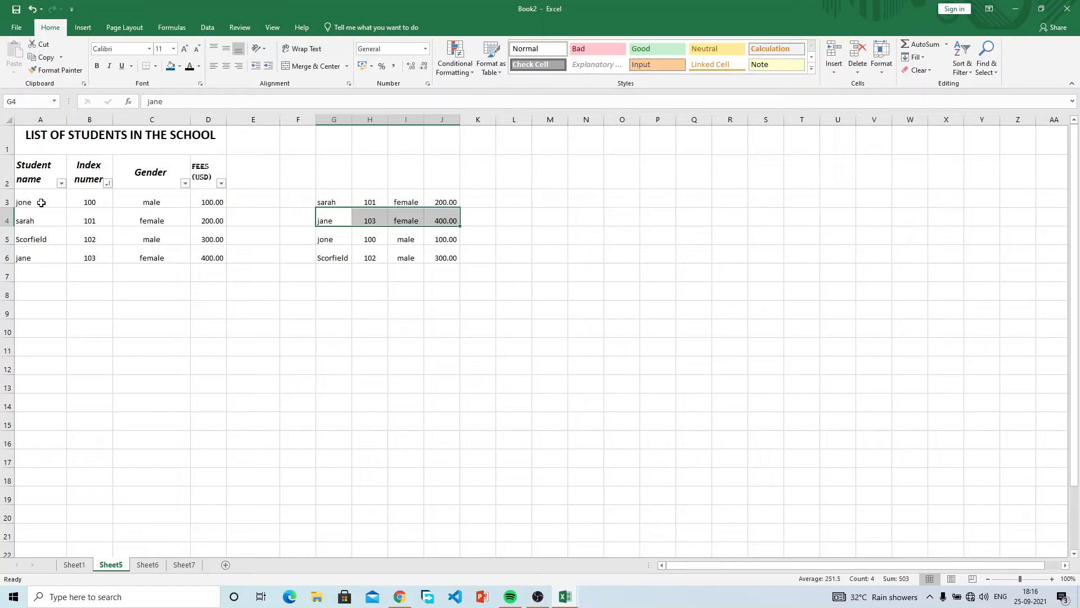
drag(41, 202, 212, 201)
click(334, 239)
drag(334, 239, 441, 236)
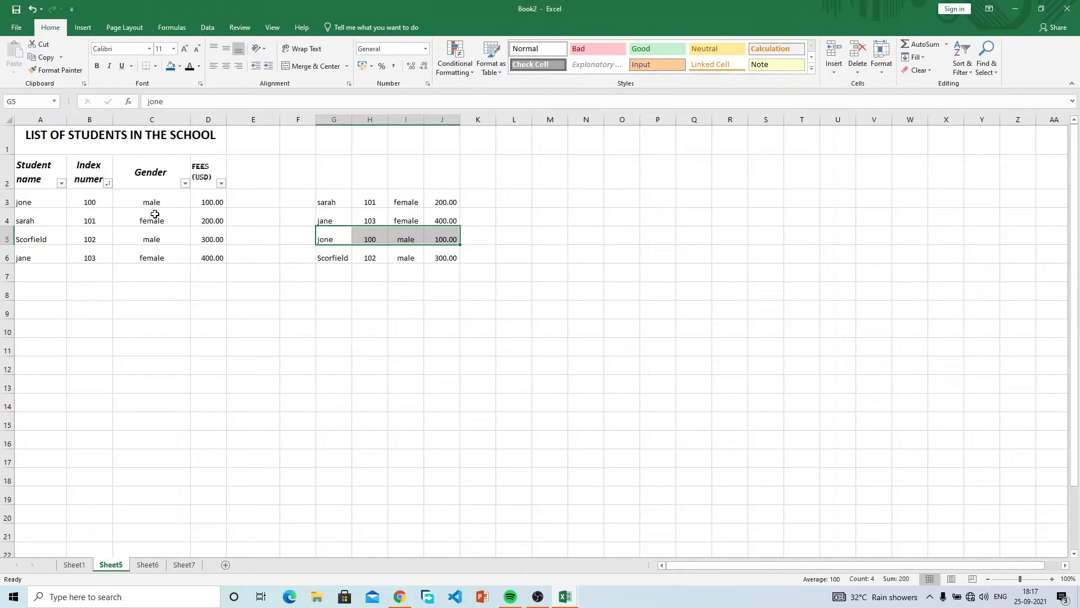
click(186, 186)
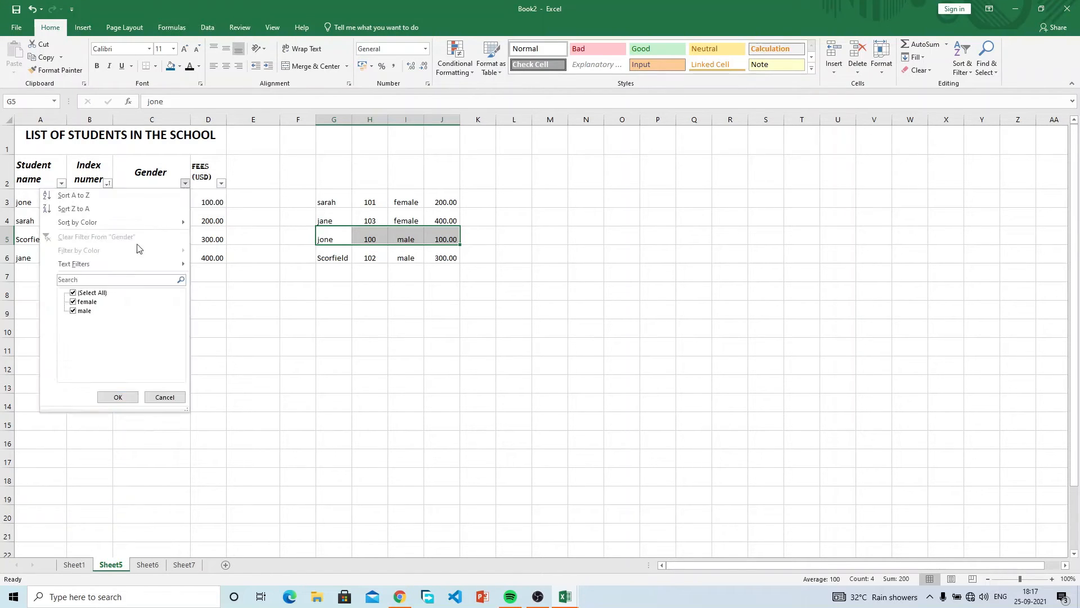
click(72, 312)
click(117, 397)
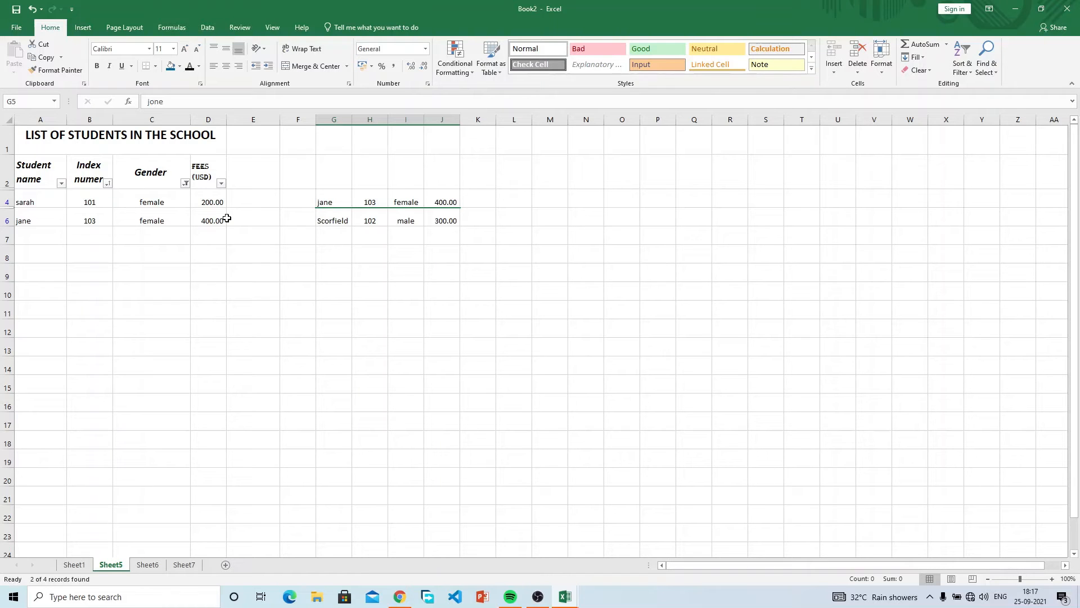
key(ctrl+z)
click(444, 275)
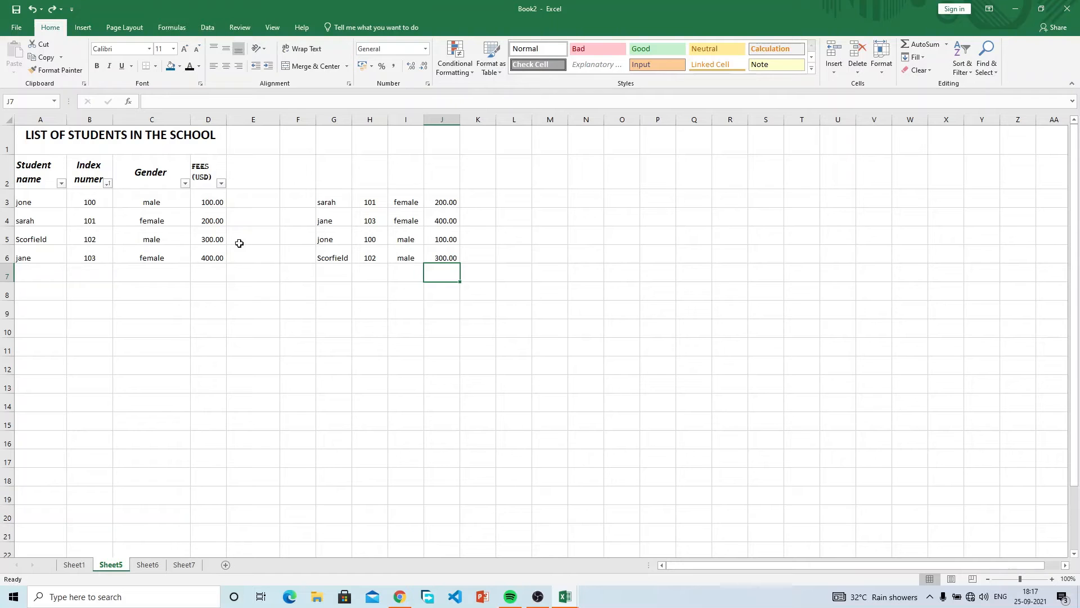
click(185, 183)
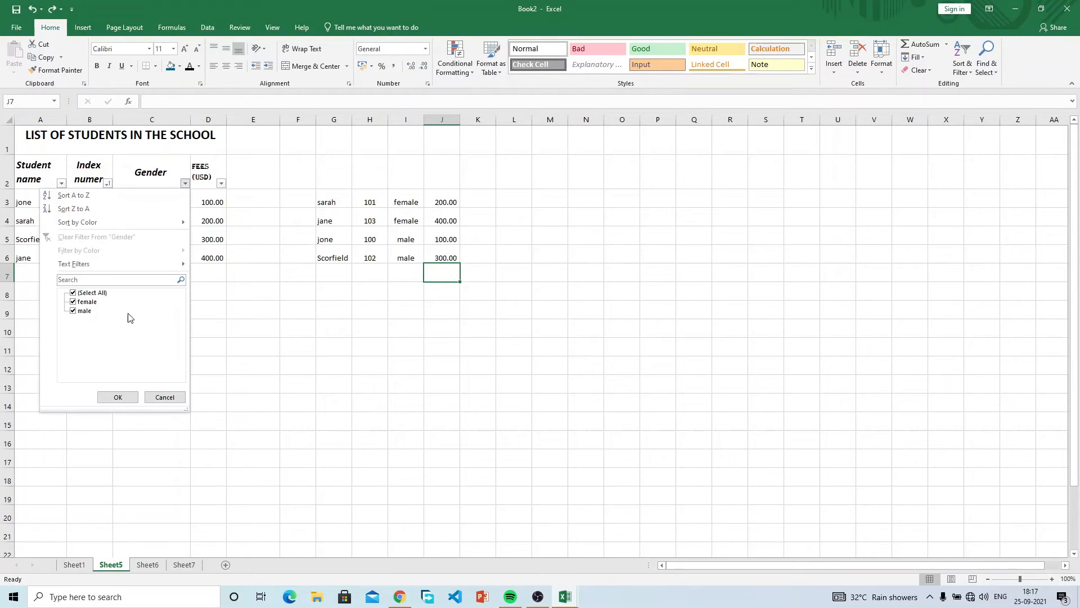
click(74, 310)
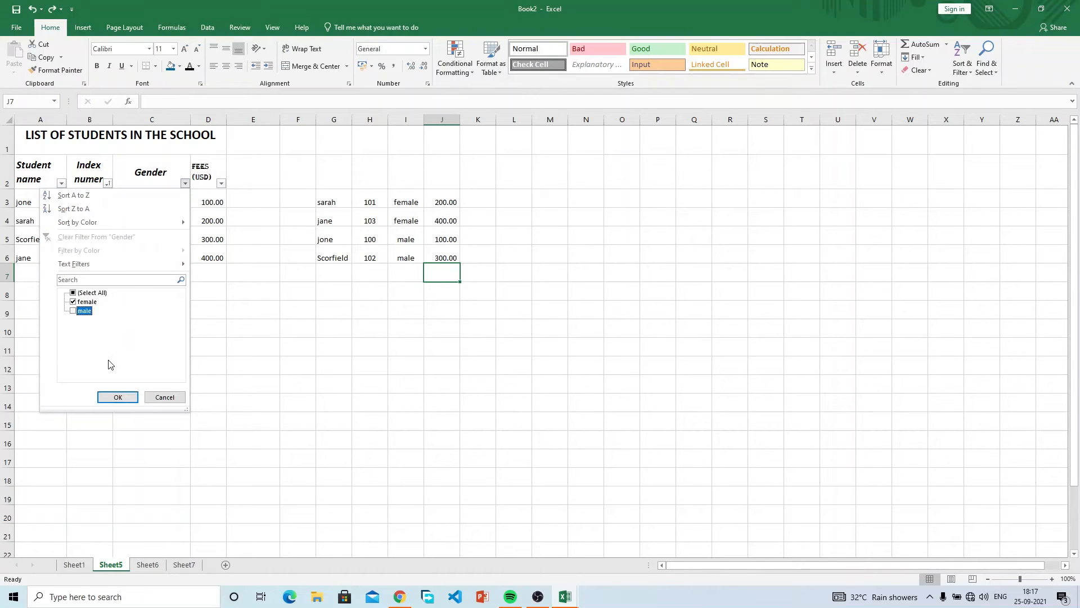
click(117, 397)
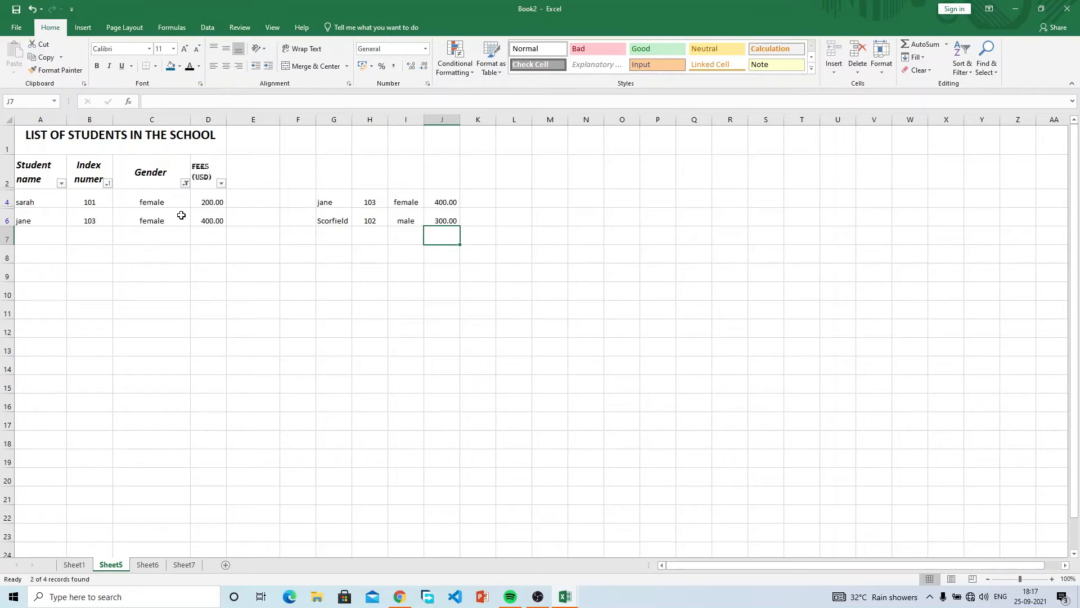
key(ctrl+z)
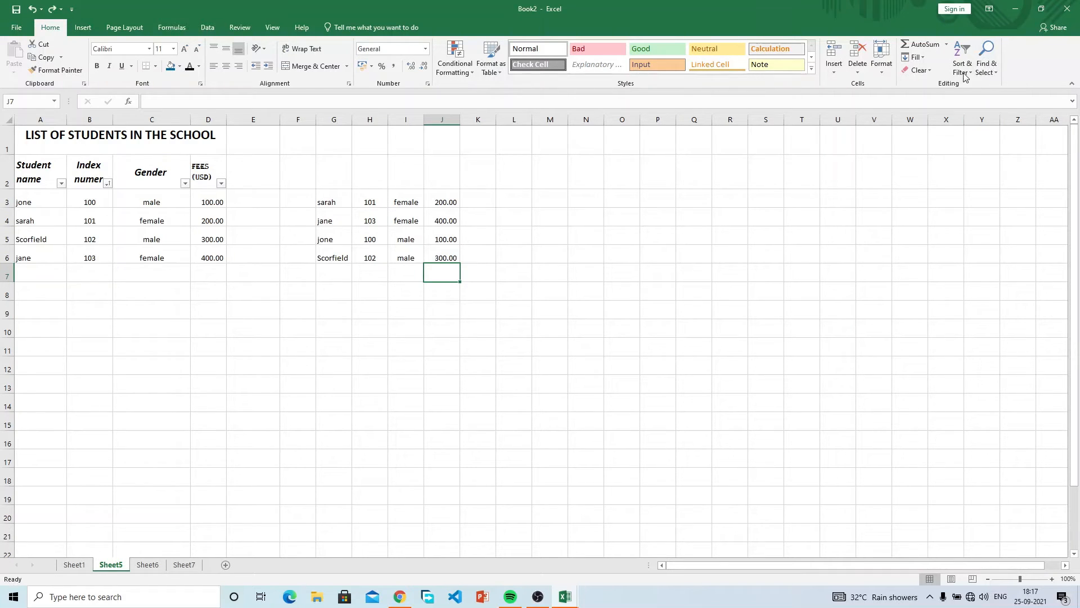
Search the sheet for 101, stepping through both matching cells.
click(997, 70)
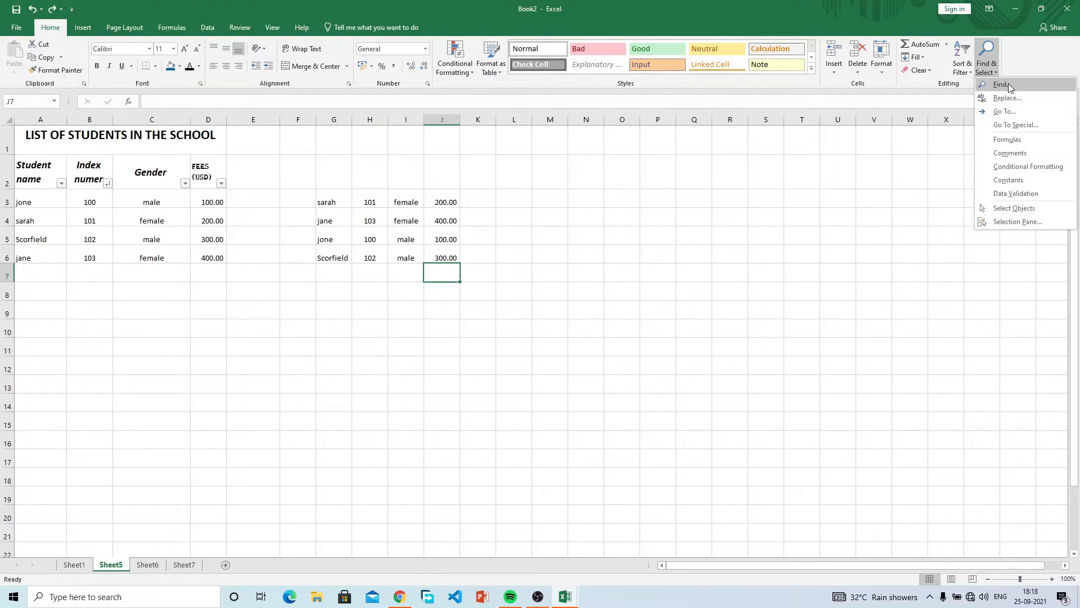
click(1001, 84)
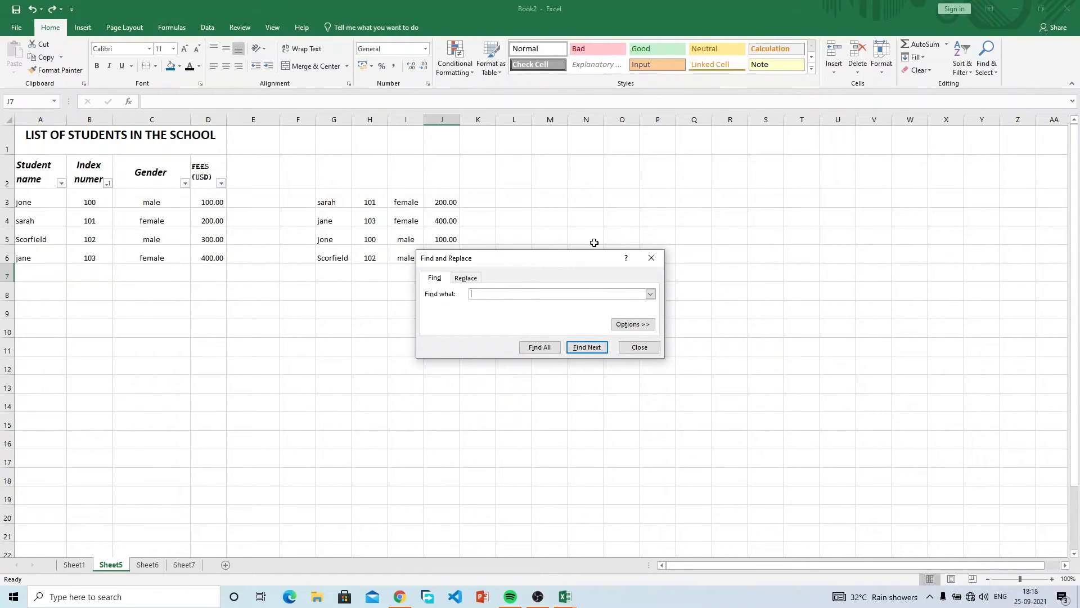
click(648, 258)
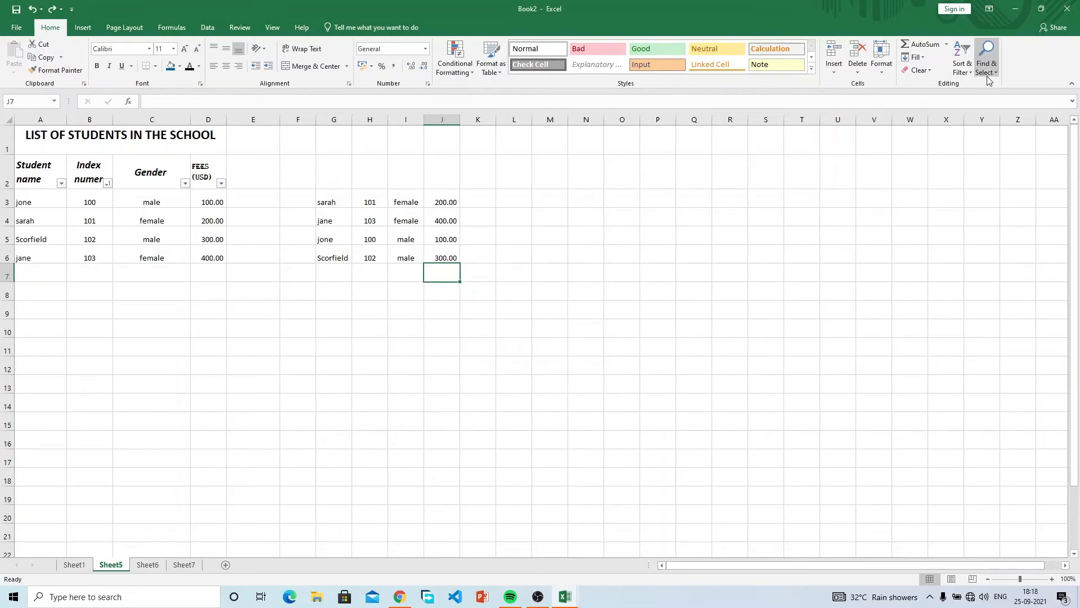
click(1004, 83)
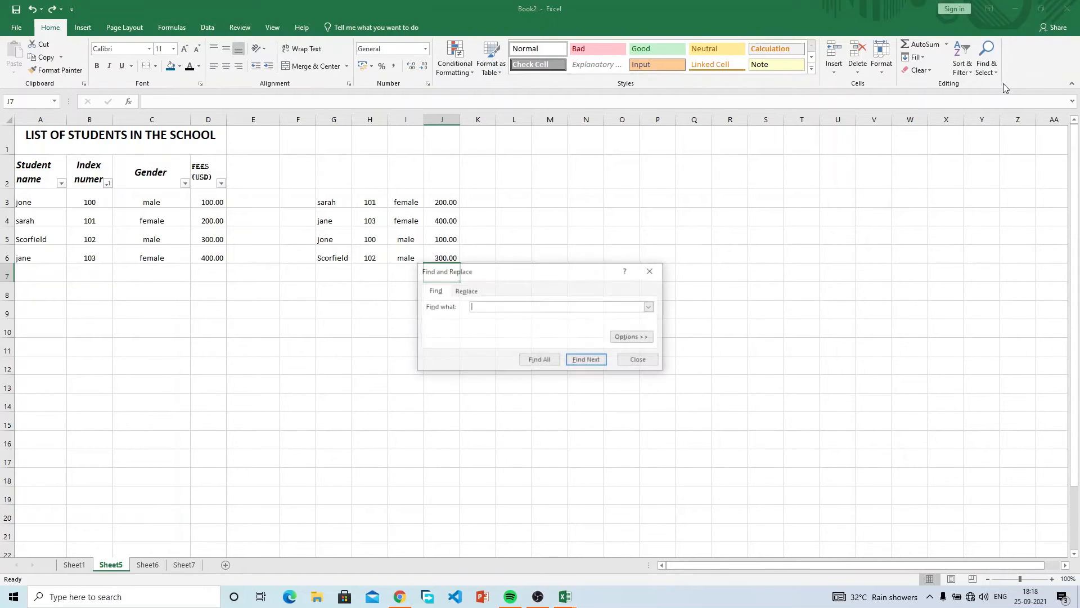
drag(488, 274, 758, 139)
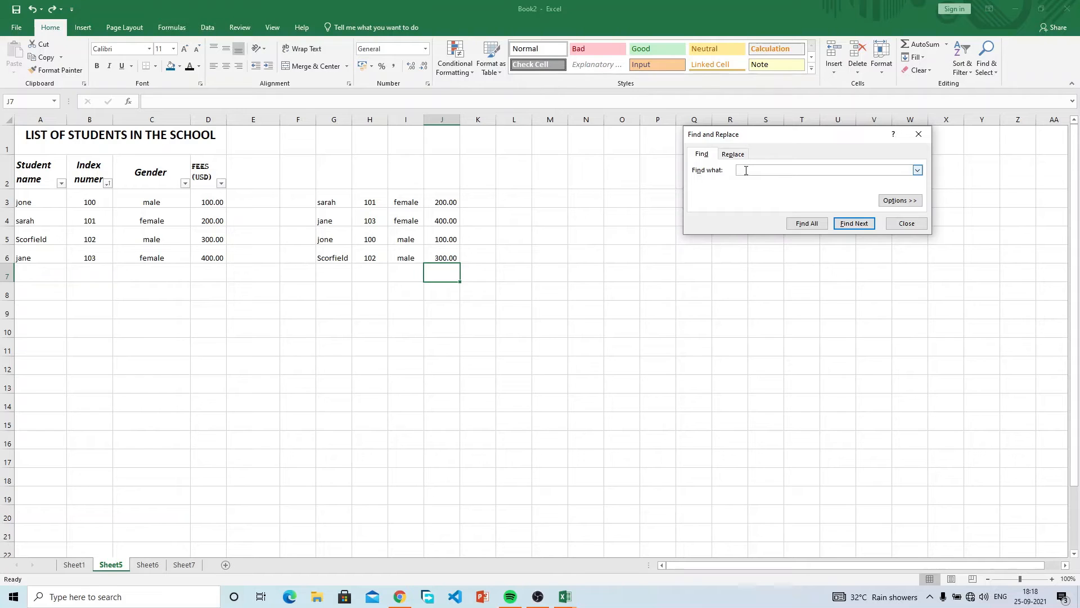
text(101)
click(853, 225)
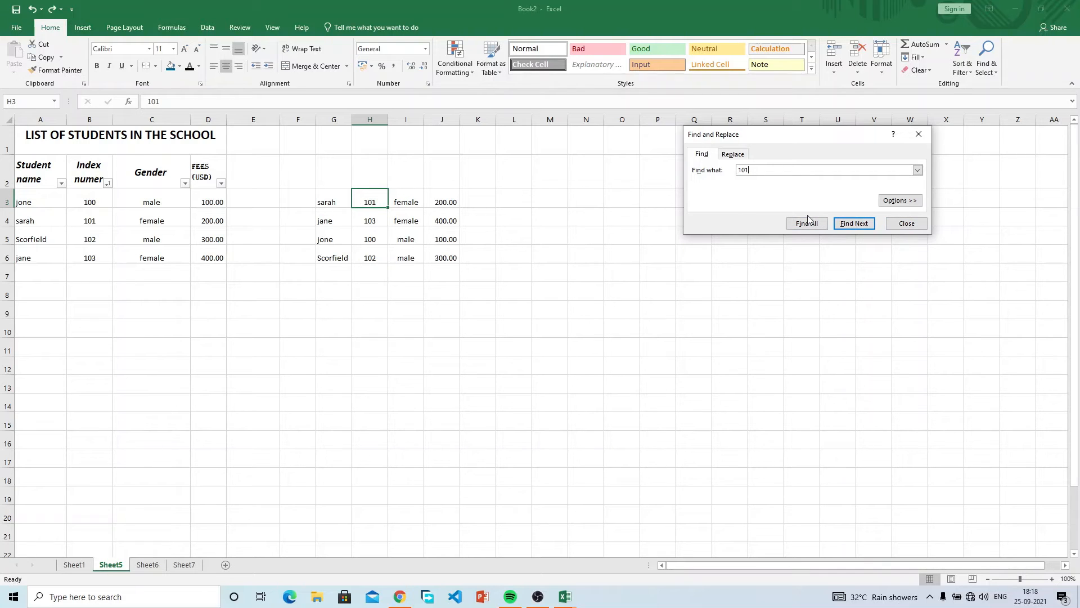
click(855, 224)
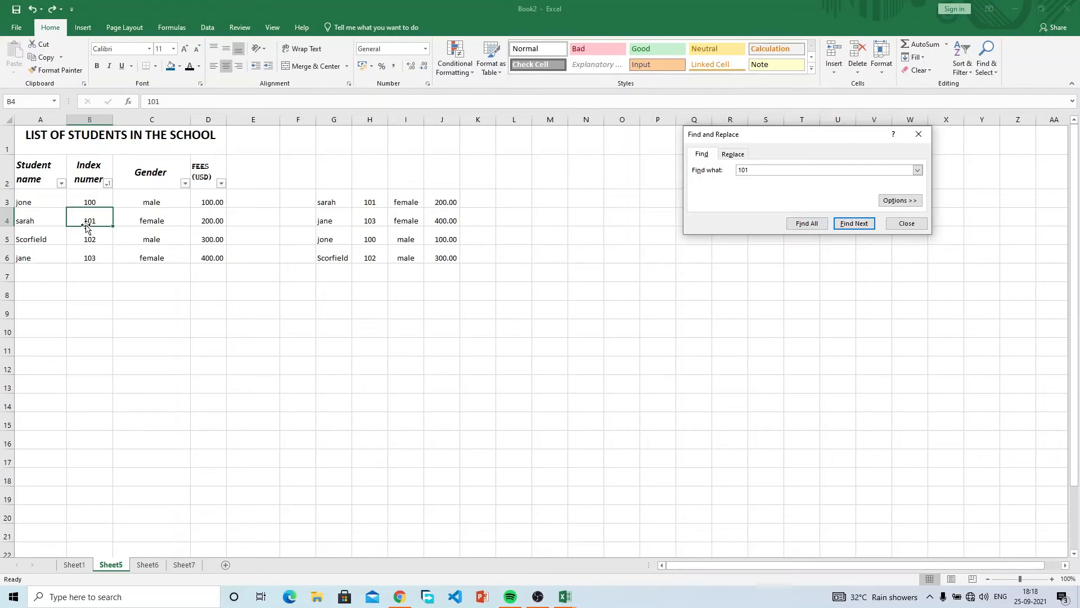
Clear the duplicate student block in G3:J6.
drag(334, 186, 466, 270)
key(Delete)
click(565, 256)
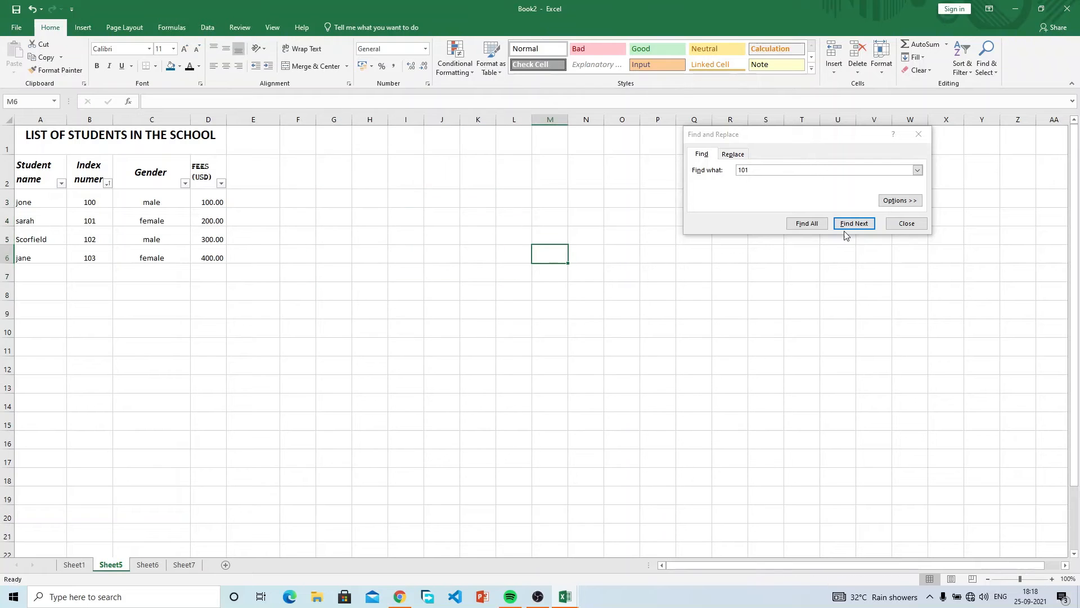
Find the remaining 101 match, then search for jane.
click(853, 223)
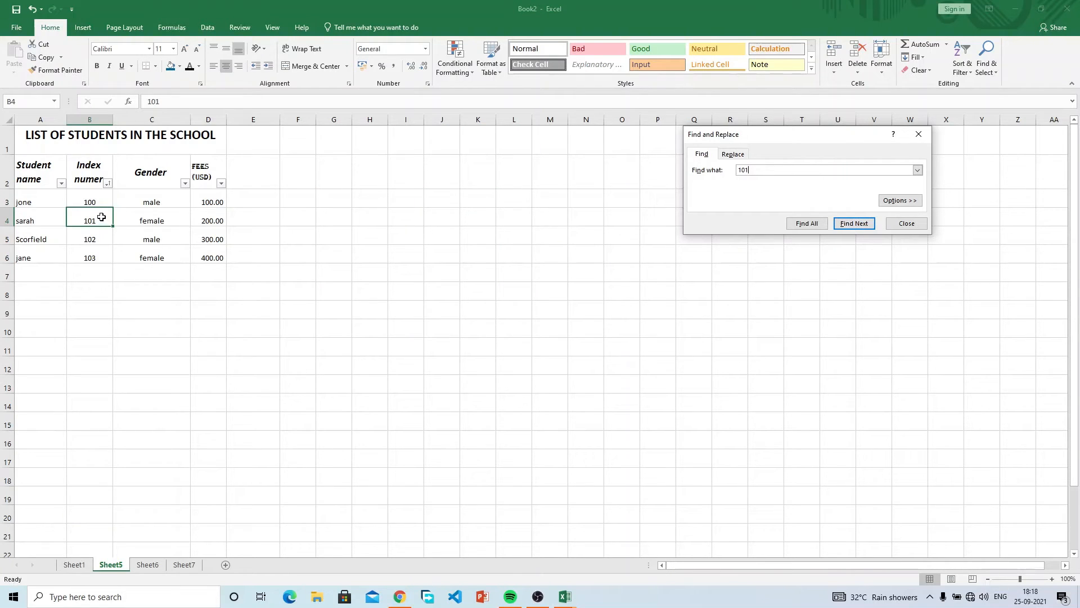
double_click(768, 171)
text(sa)
click(854, 224)
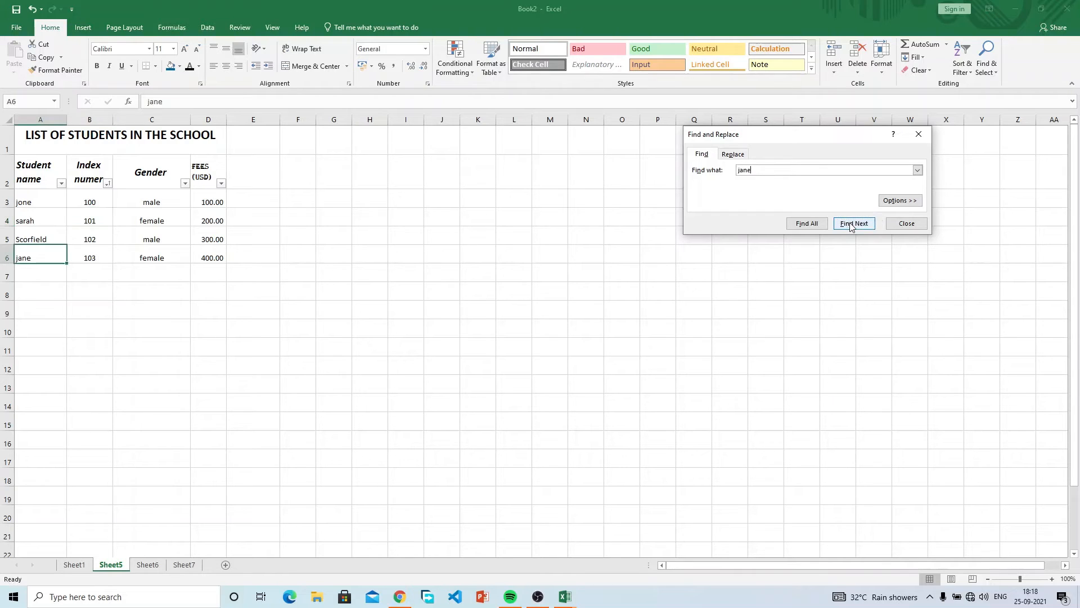
click(27, 257)
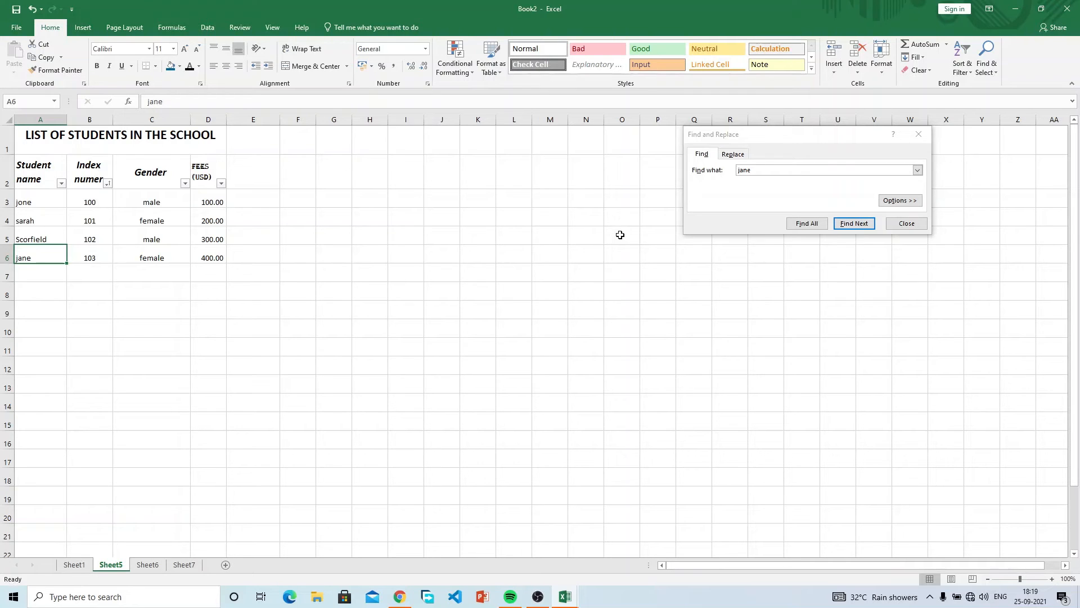
Replace the search term jane with female.
click(766, 172)
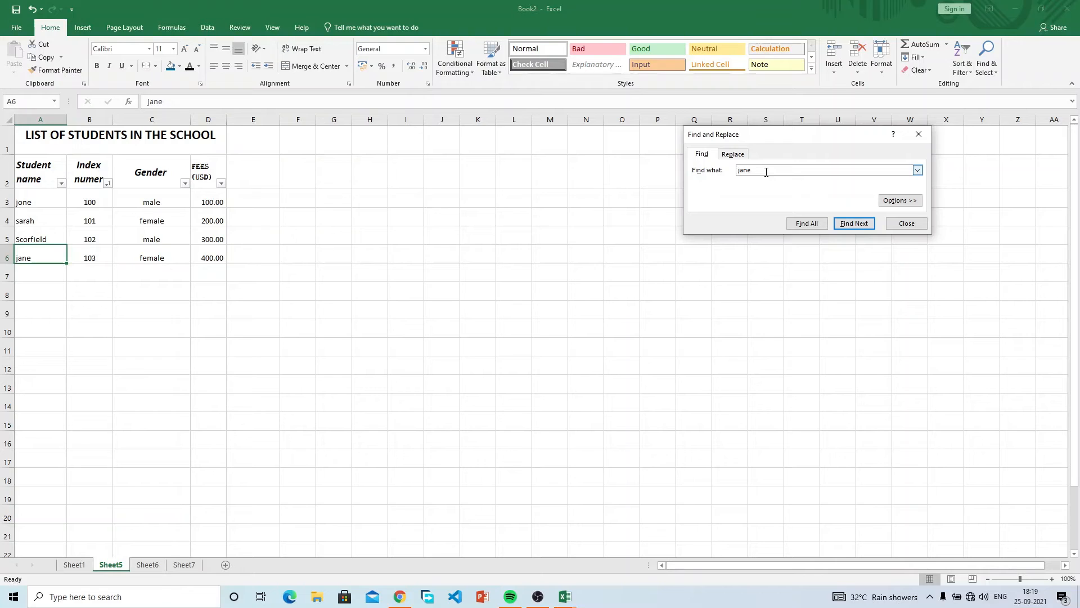
drag(761, 169, 726, 171)
text(femal)
Close the Find dialog and enter sarah, 104, female, 300 into row 7.
click(905, 228)
click(33, 276)
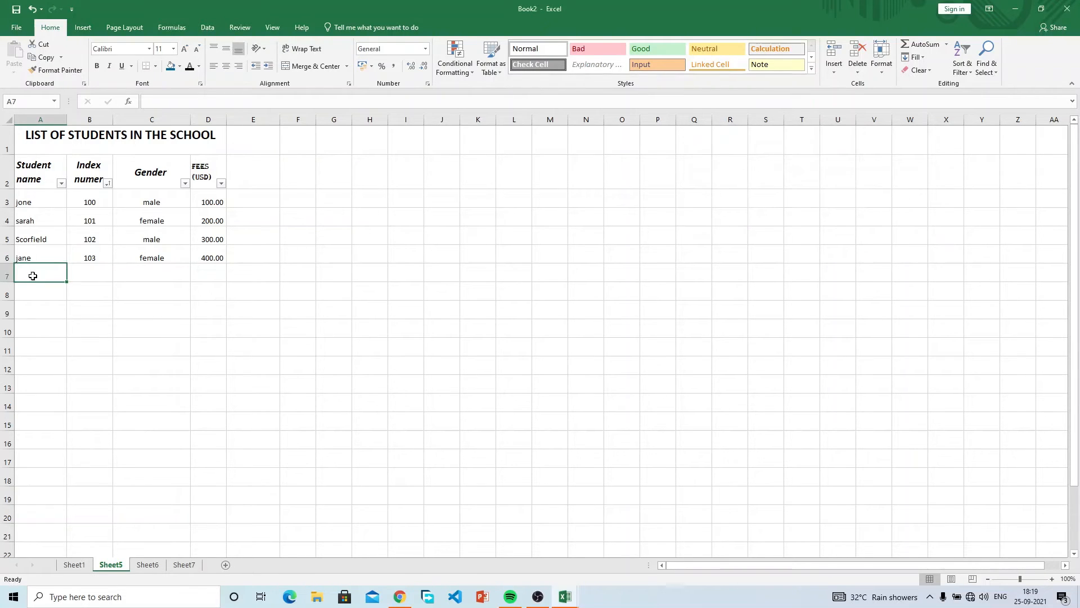
text(sarah)
key(Tab)
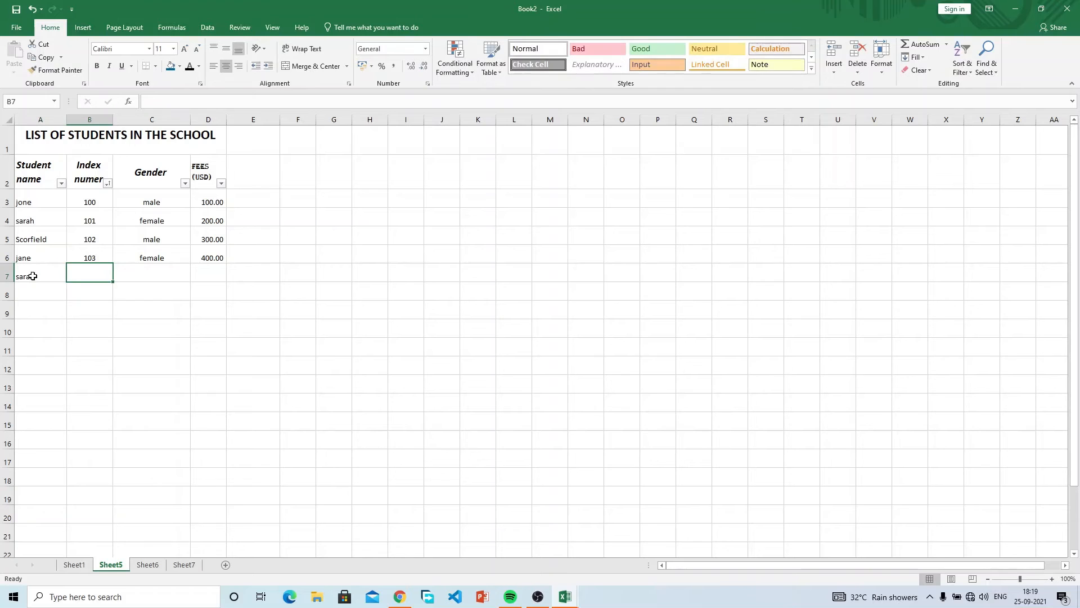
text(10)
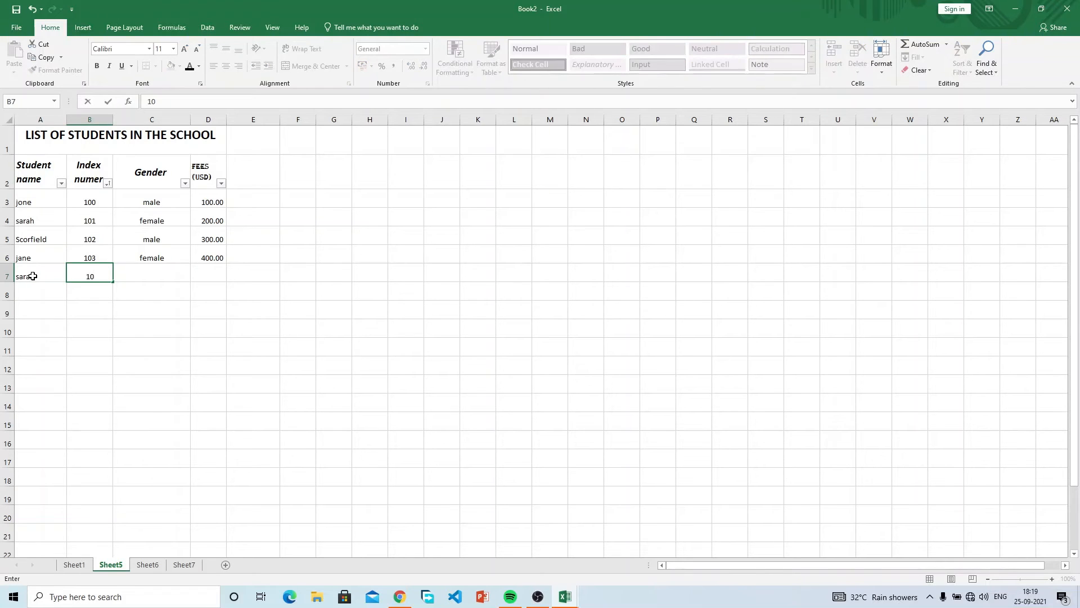
text(4)
key(Tab)
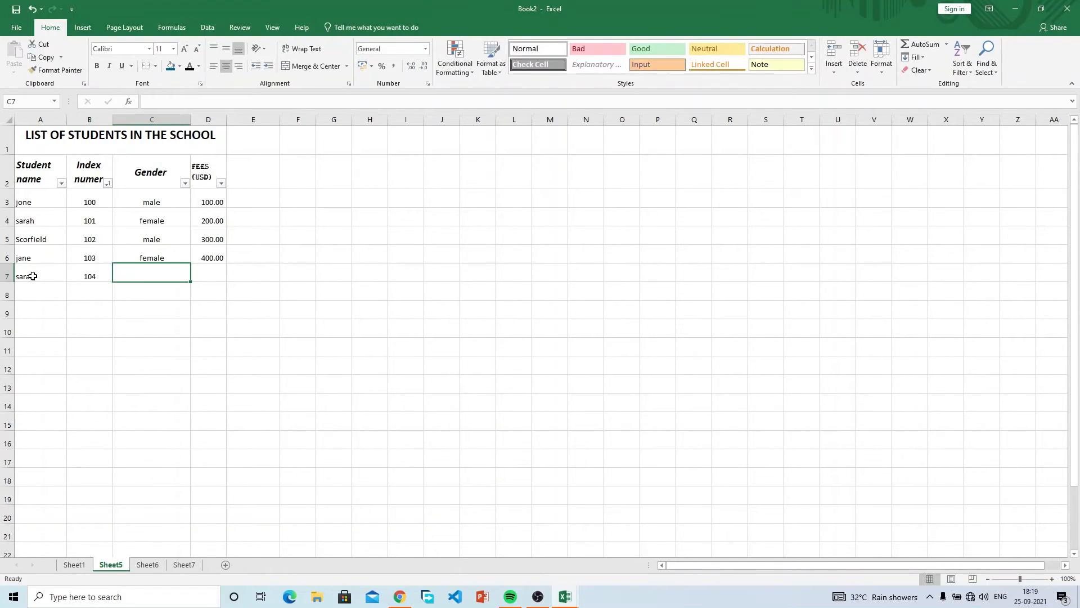
text(female)
key(Tab)
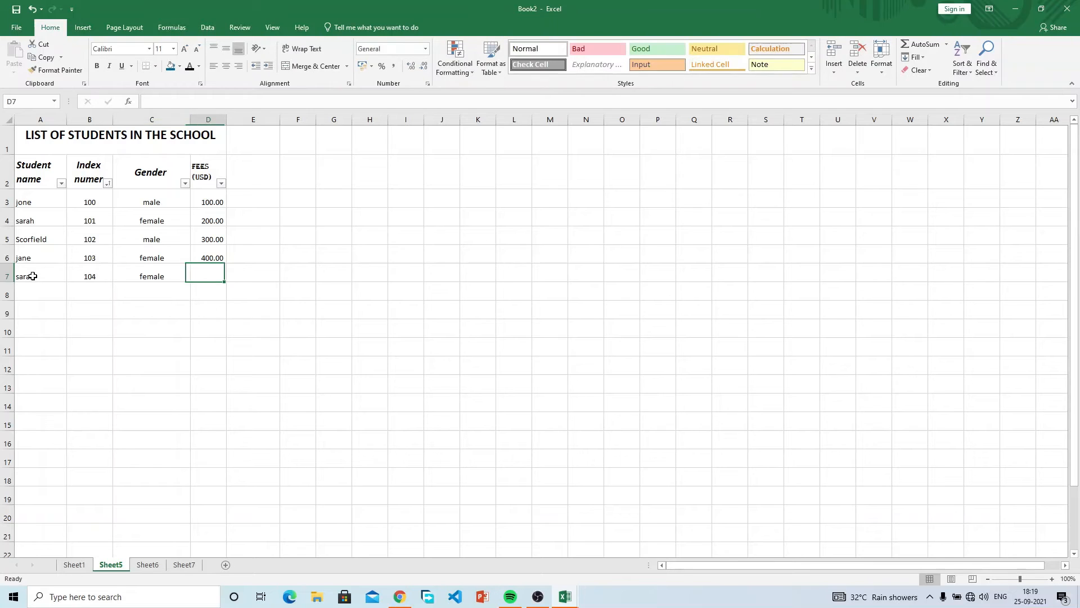
text(30)
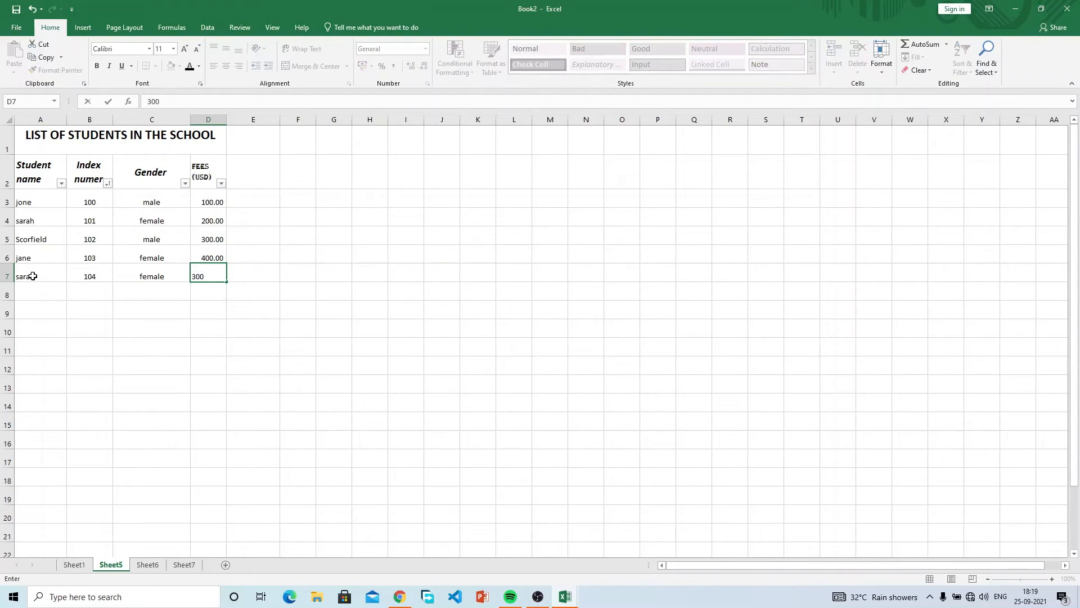
text(0)
key(Return)
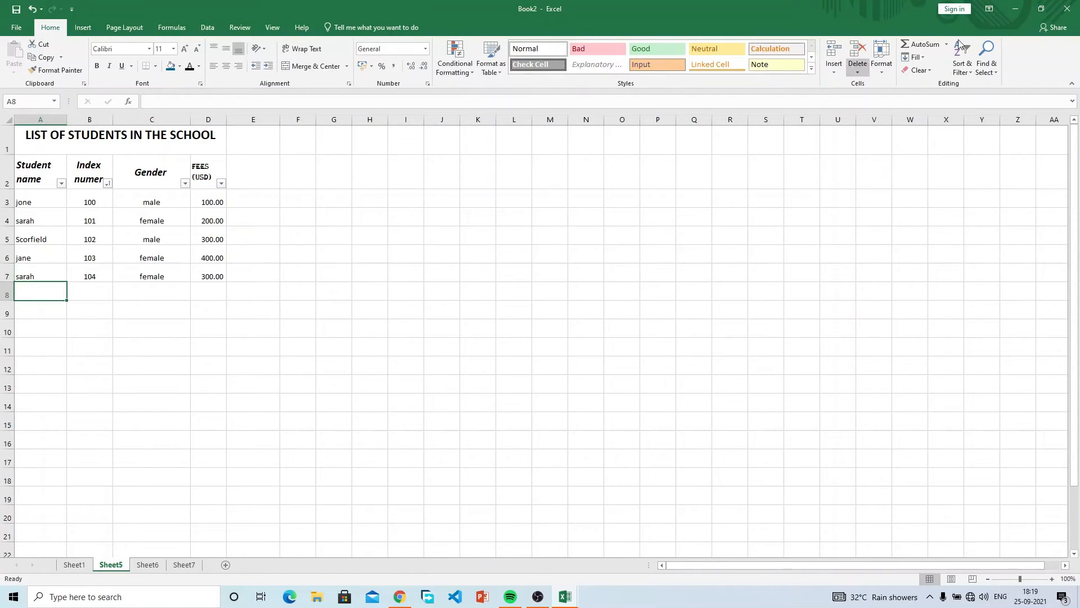
click(991, 56)
Open the Find window and search for sarah.
click(1000, 97)
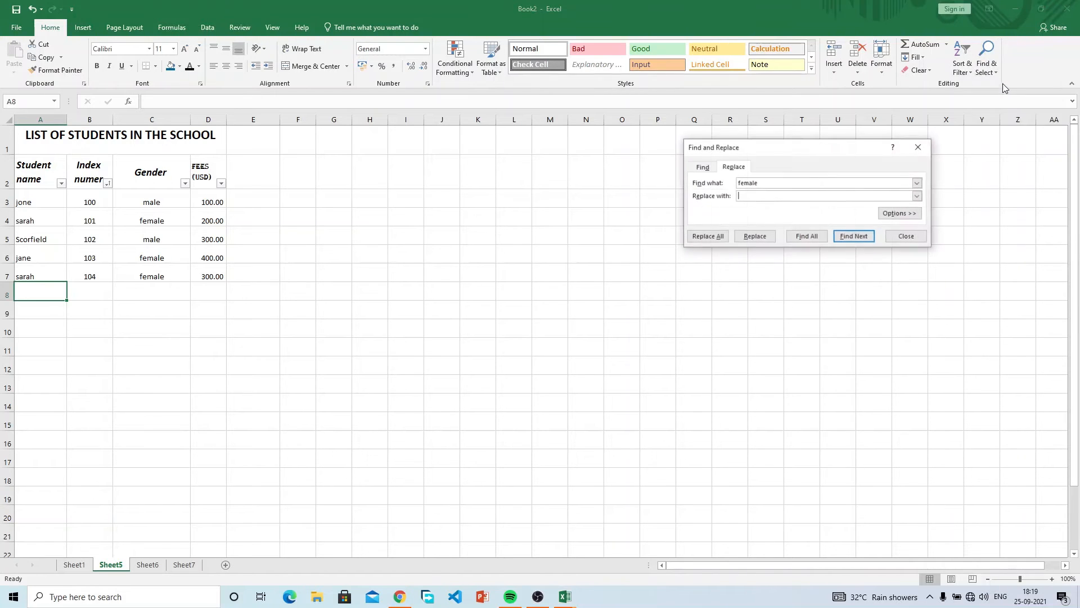
click(918, 147)
click(986, 59)
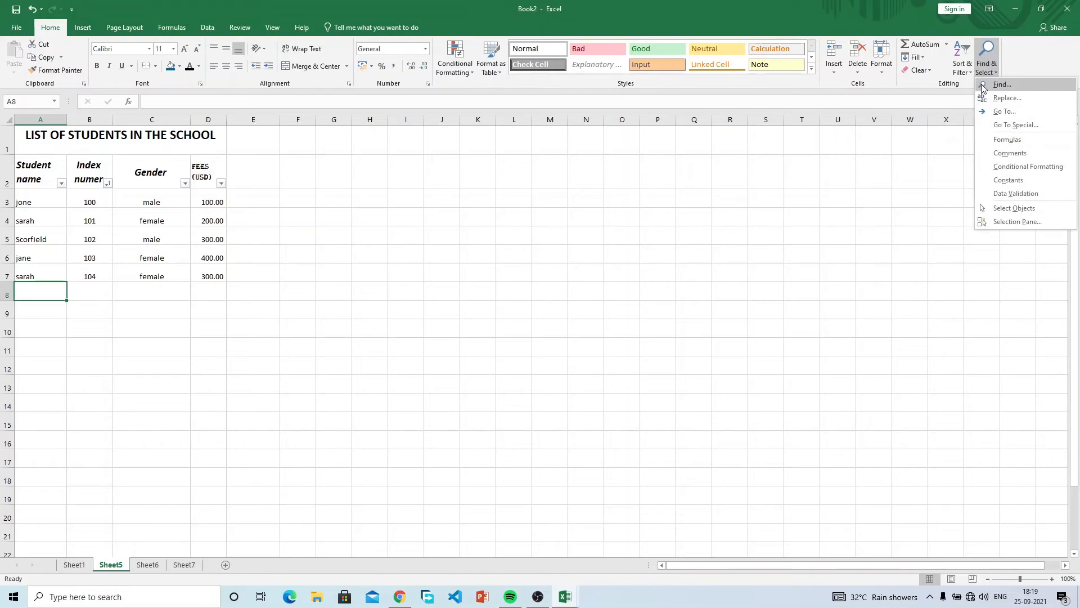
click(996, 86)
text(sarah)
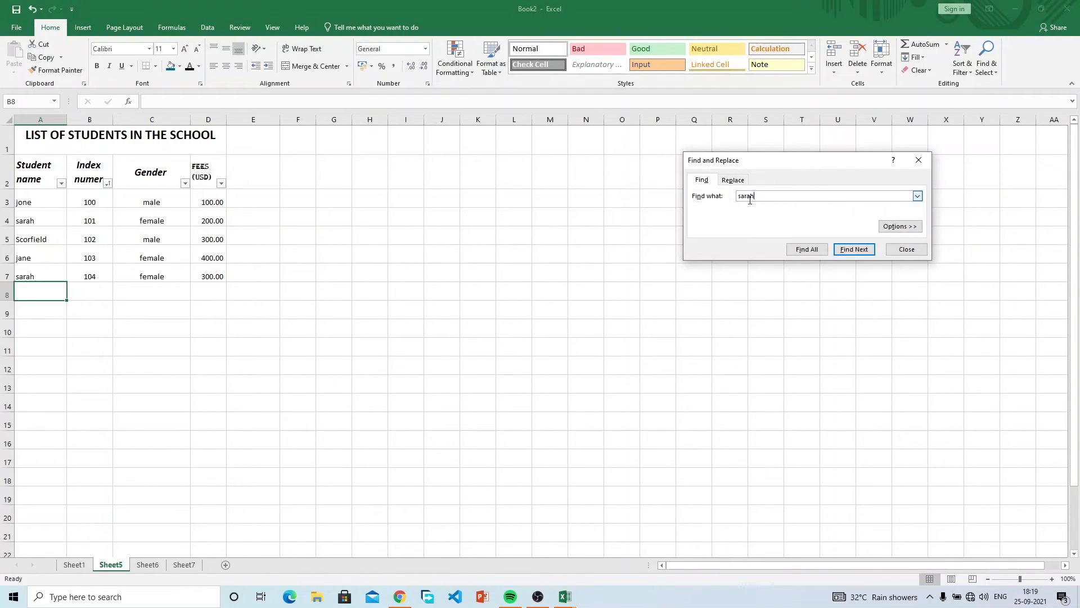
key(Return)
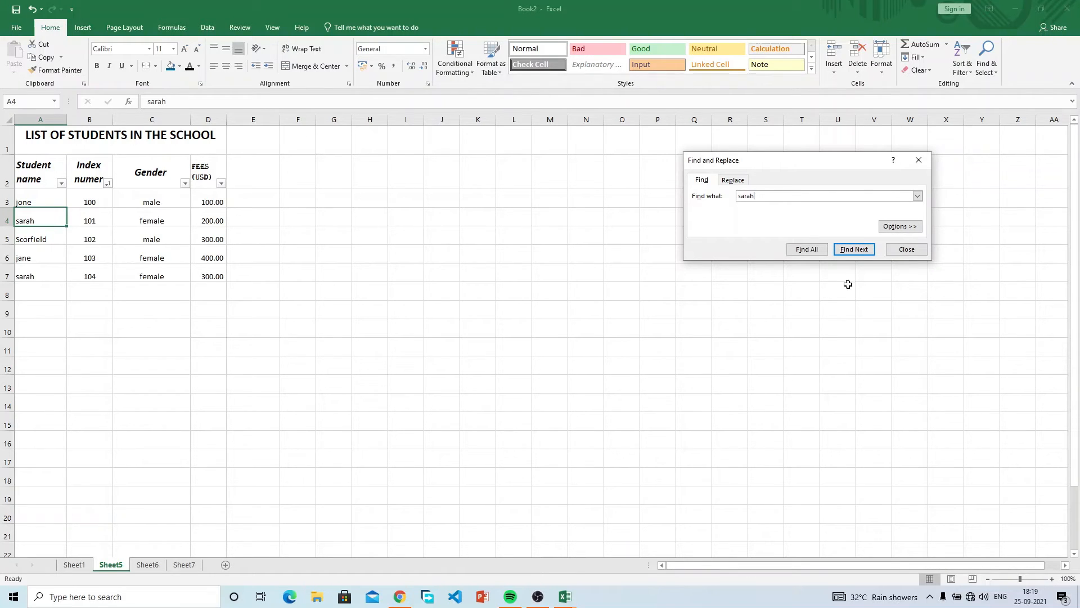
Cycle repeatedly through the sarah matches in A4 and A7.
click(865, 253)
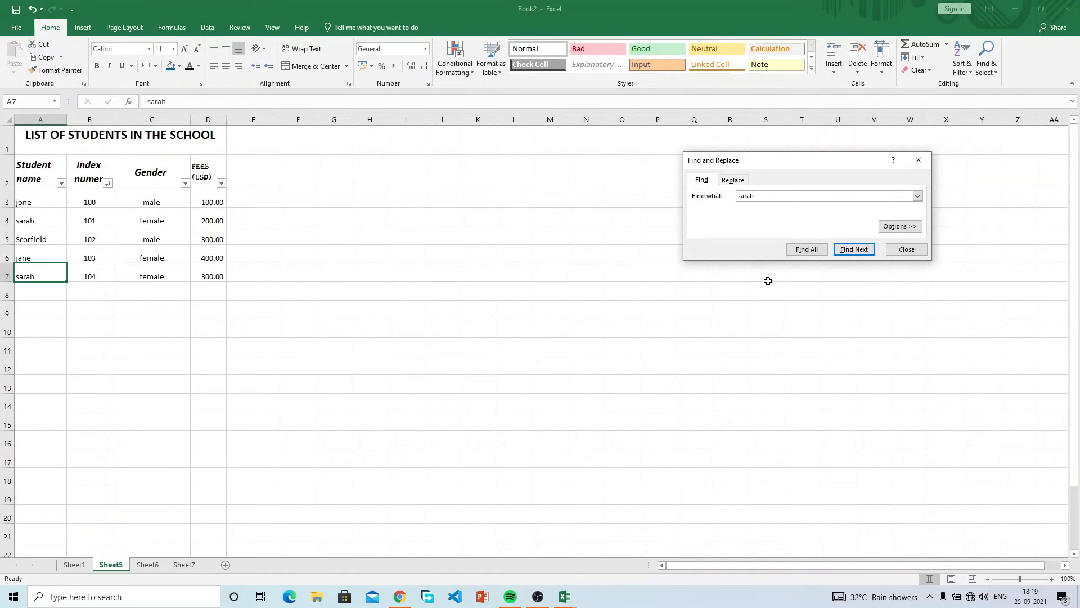
click(852, 253)
click(851, 253)
click(852, 253)
click(852, 253)
click(852, 253)
click(852, 252)
click(851, 253)
click(852, 253)
List all sarah matches with Find All, visit A7 then A4, and expand the search options.
click(809, 250)
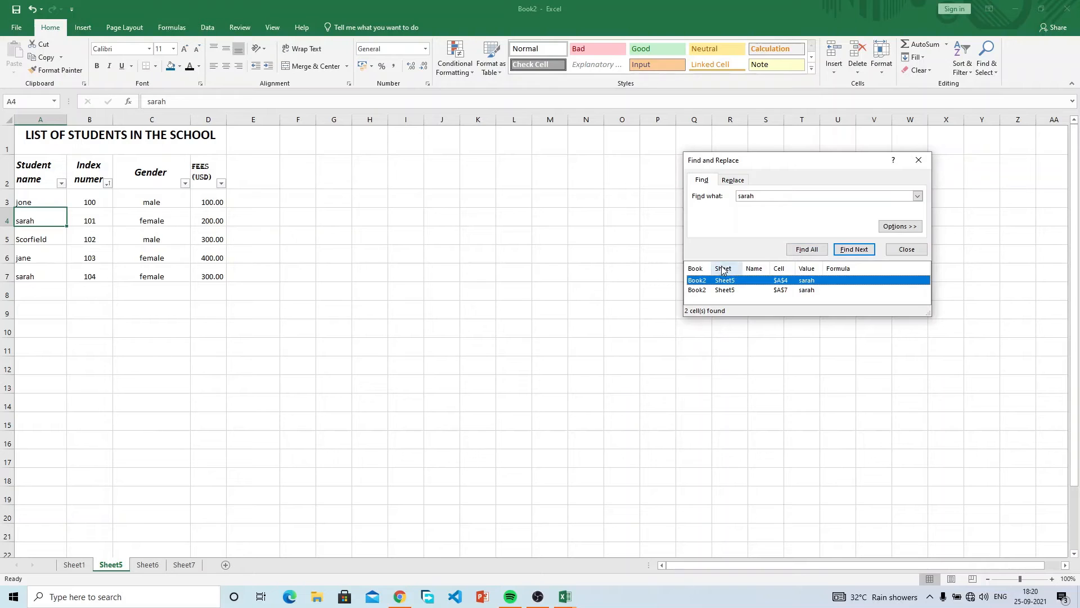
click(808, 292)
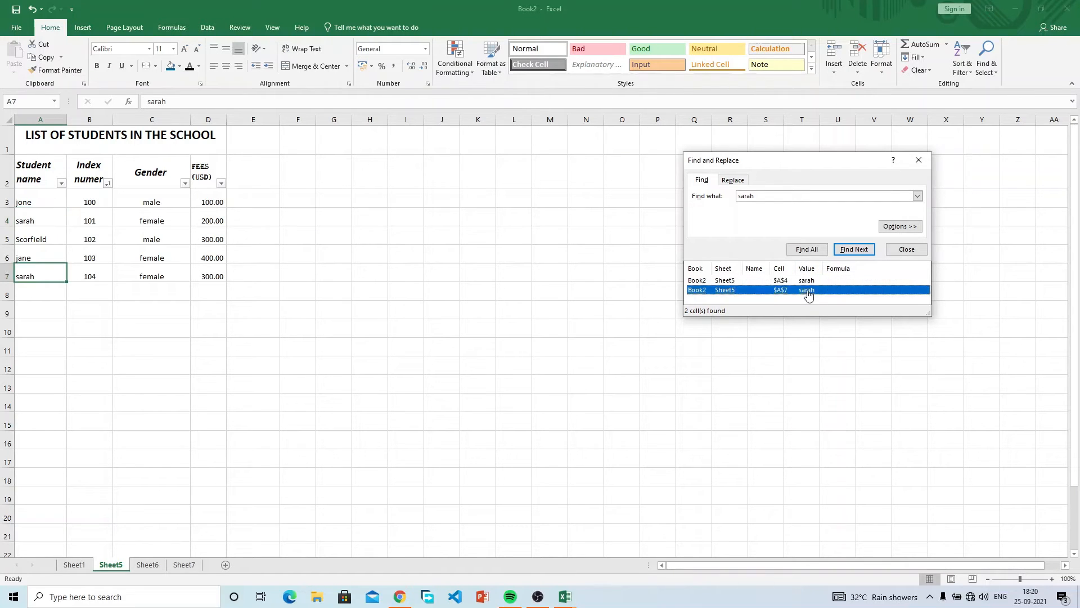
key(Up)
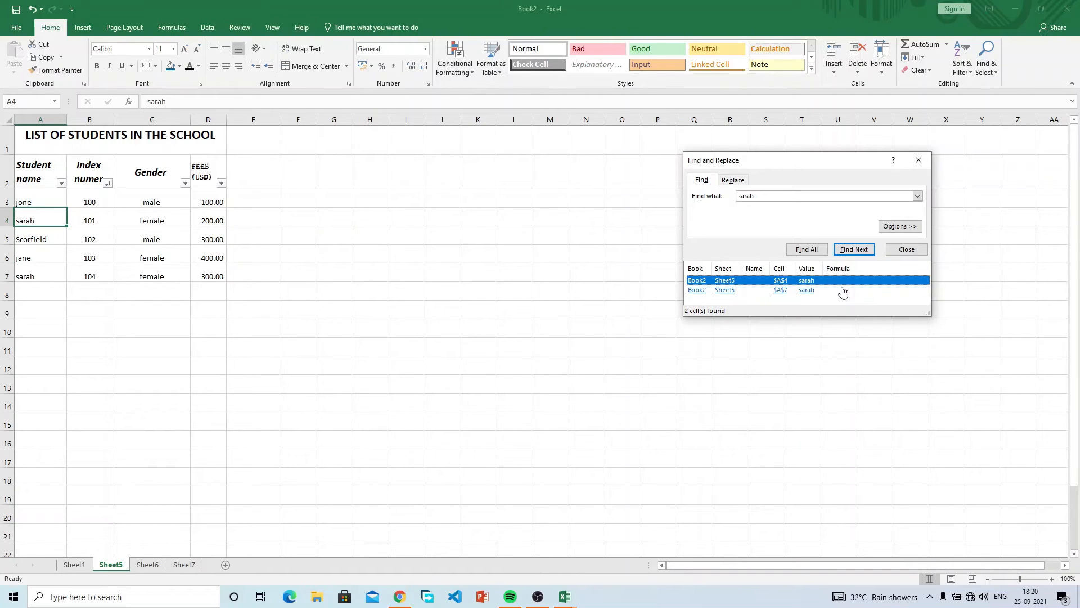
click(899, 226)
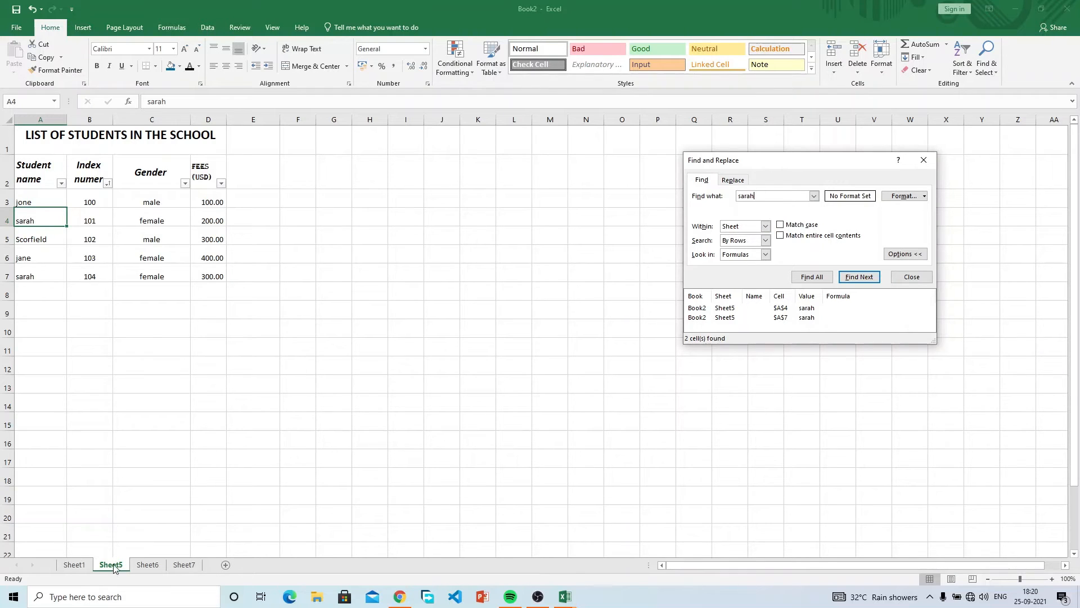
On Sheet1, enter the repeated student name in cell C15.
click(68, 565)
click(92, 290)
text(sarah)
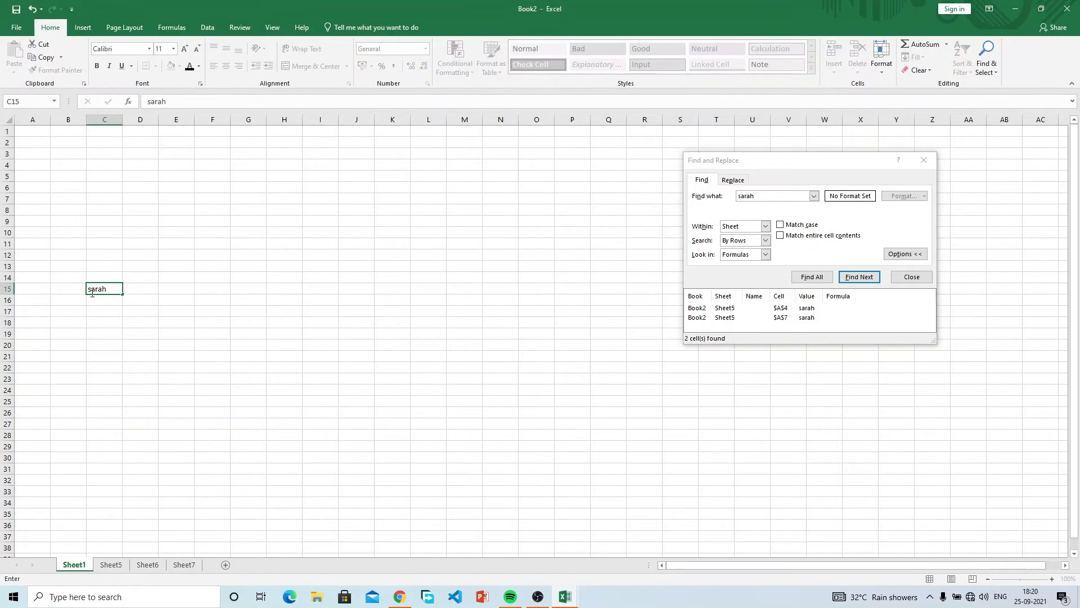
key(Return)
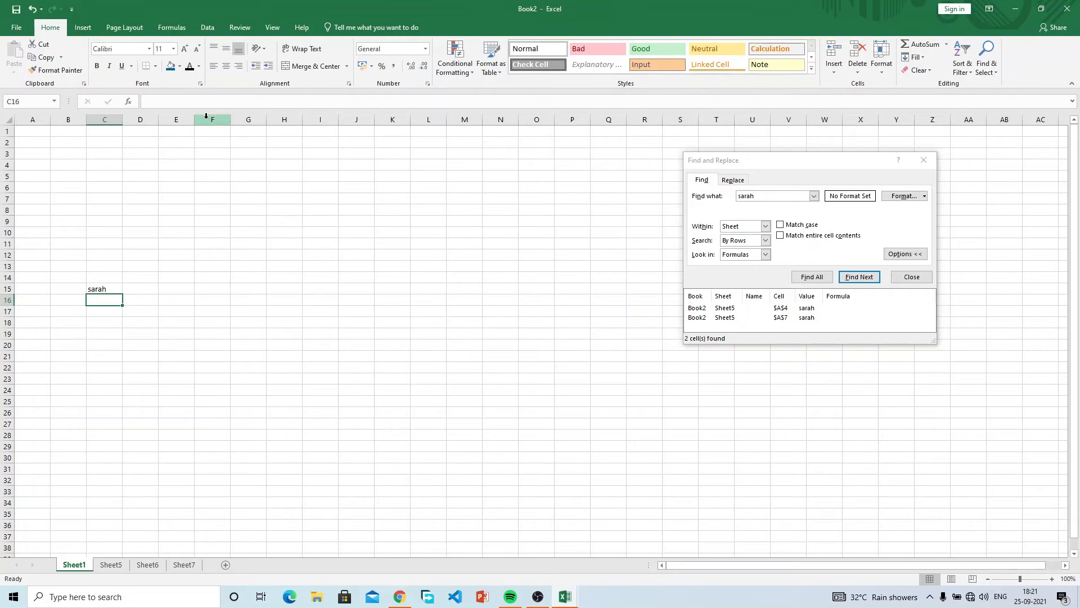
Flip between Sheet5 and Sheet1, then insert a new blank Sheet8.
click(108, 567)
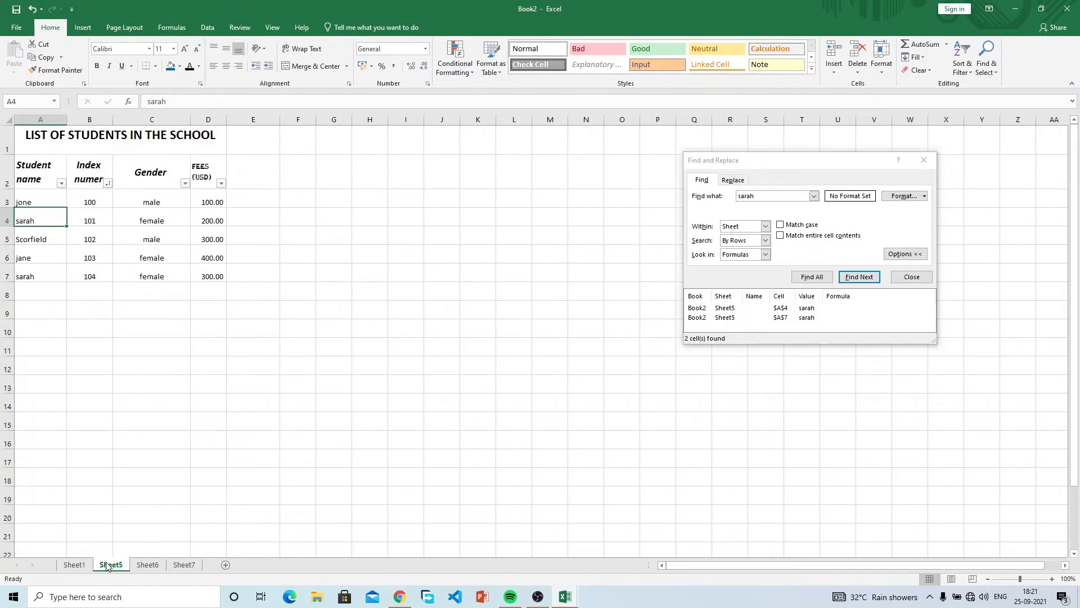
click(80, 566)
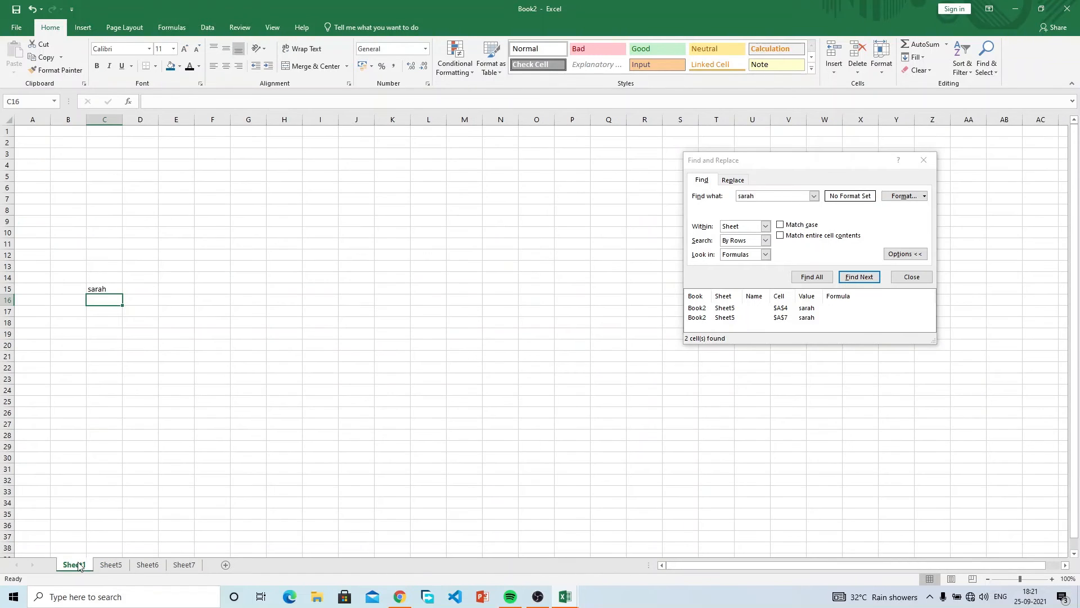
click(108, 567)
click(225, 565)
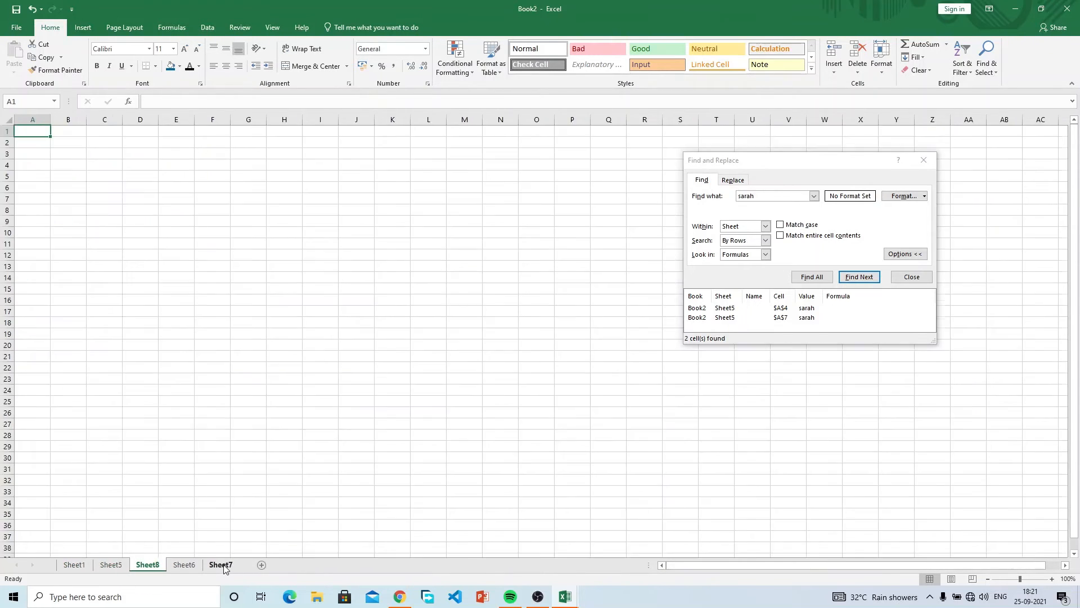
Enter the same student name in cell D21 of the new Sheet8.
click(109, 566)
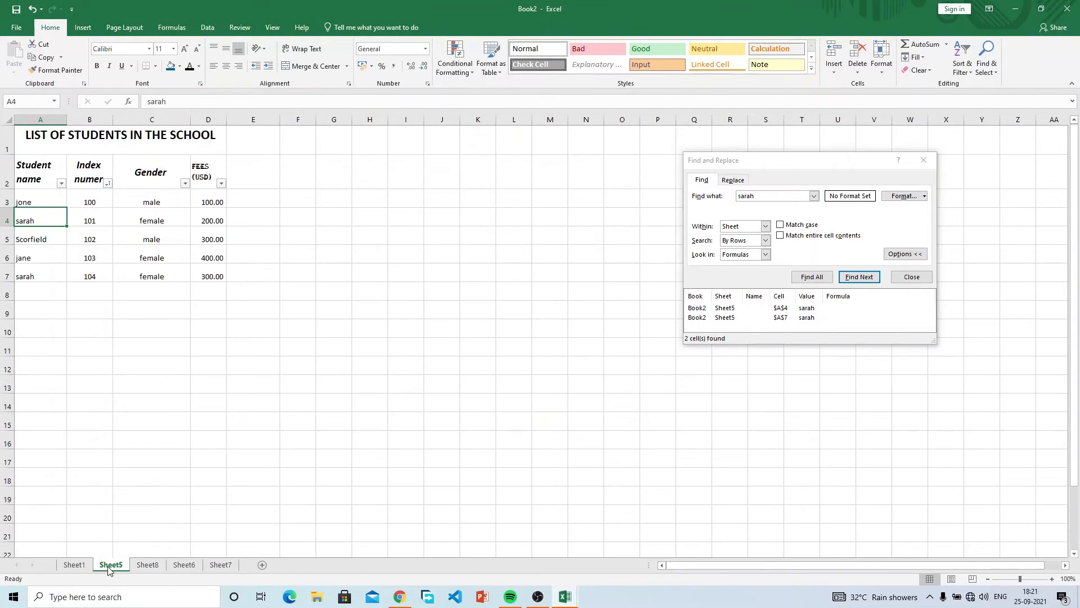
click(84, 564)
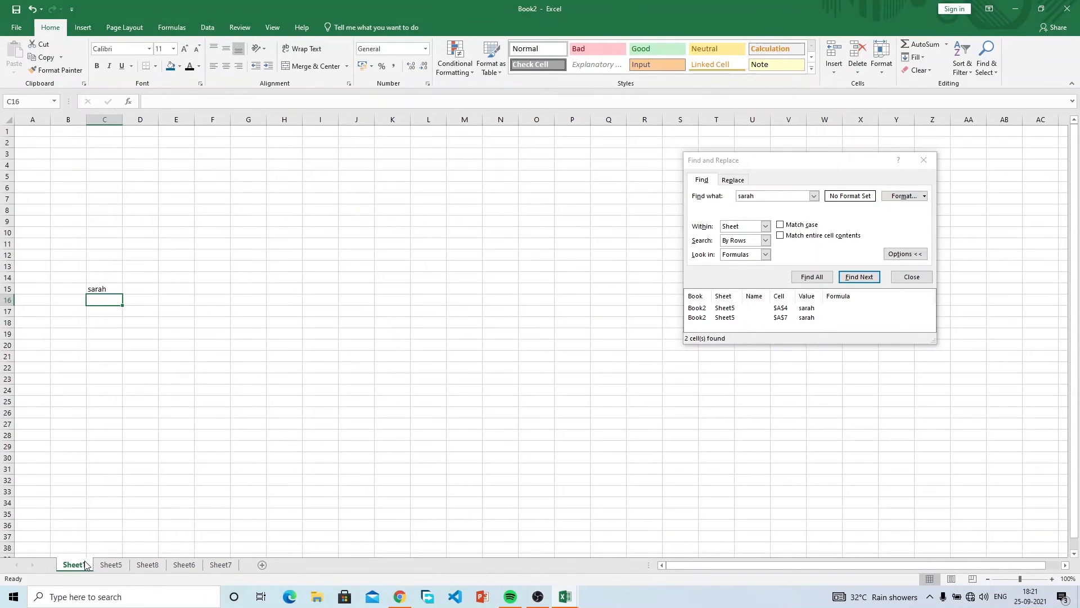
click(146, 565)
click(128, 354)
text(sarah)
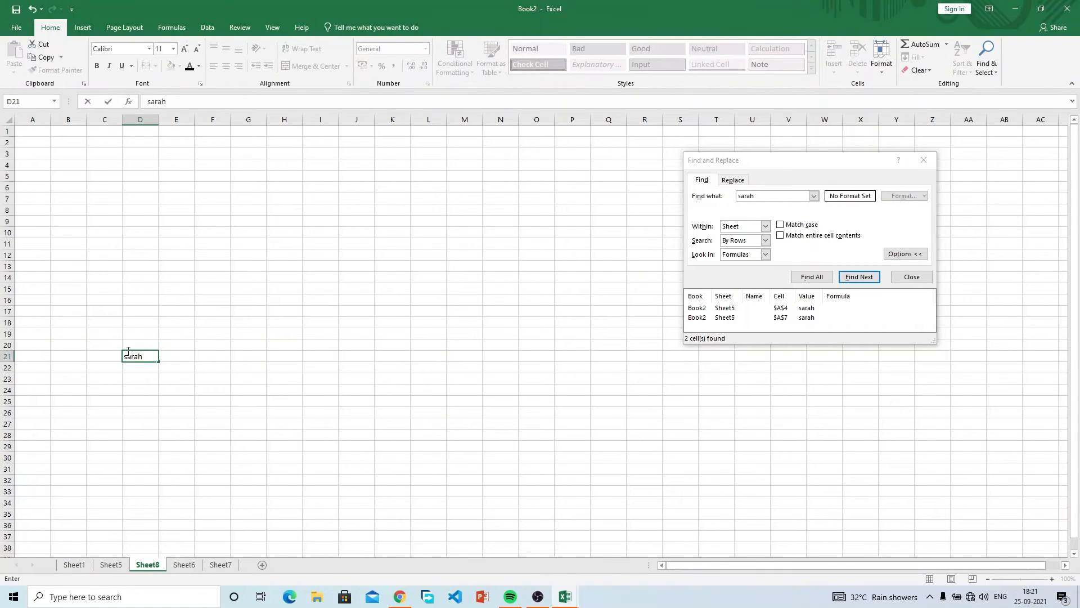
key(Return)
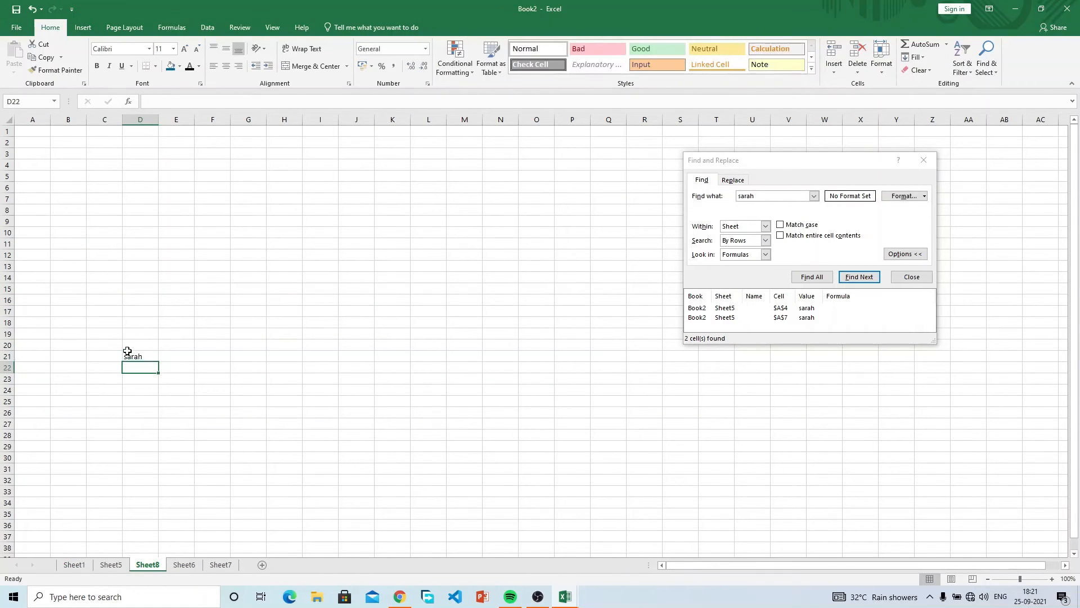
Cycle through the Sheet5, Sheet1 and Sheet8 tabs, ending on Sheet5 with C4 selected.
click(111, 564)
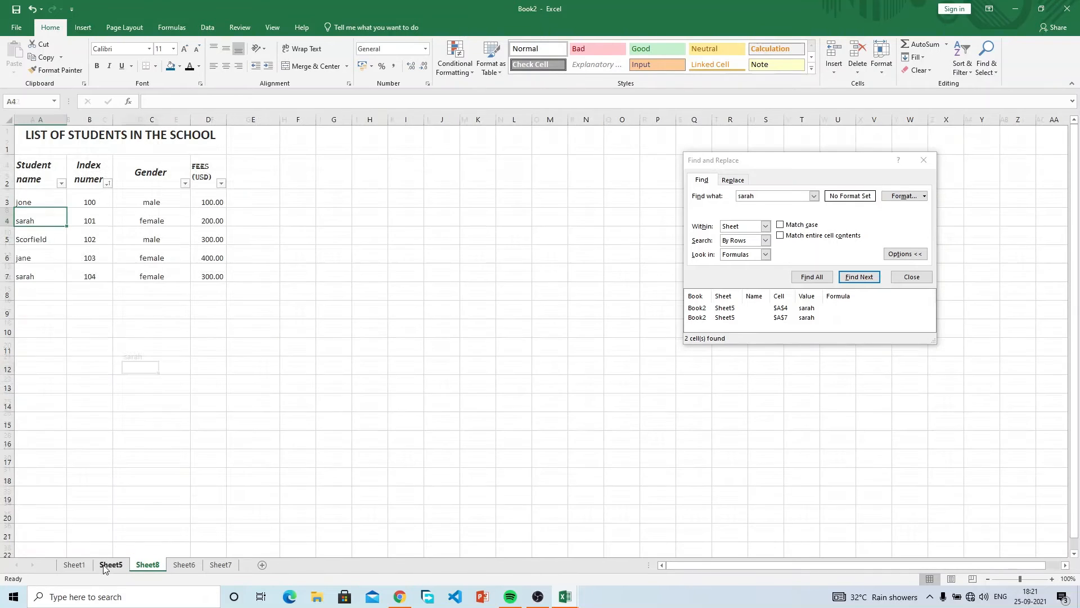
click(90, 565)
click(153, 565)
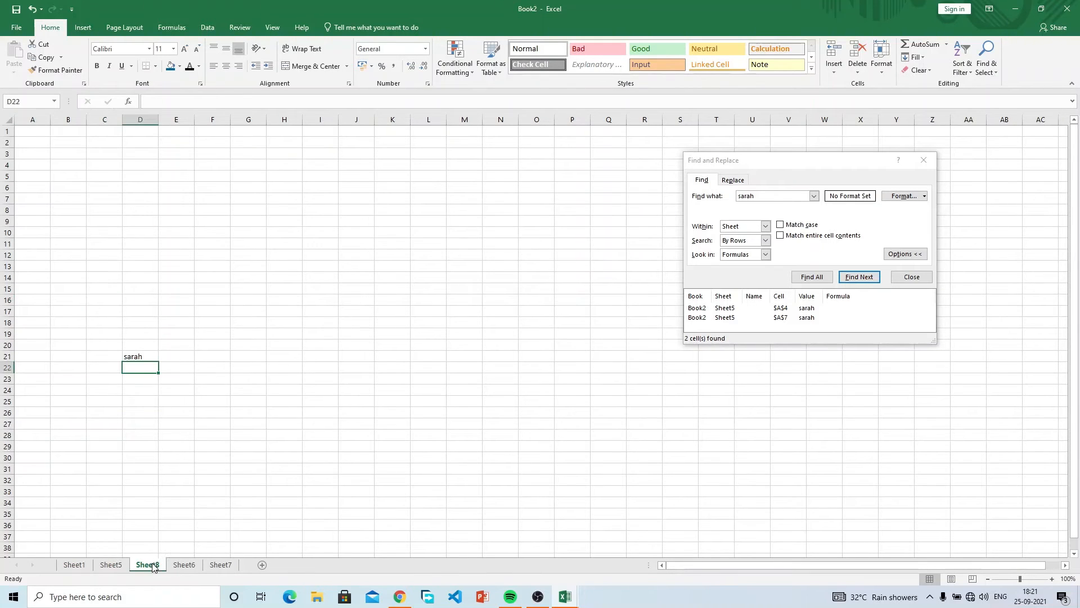
click(119, 566)
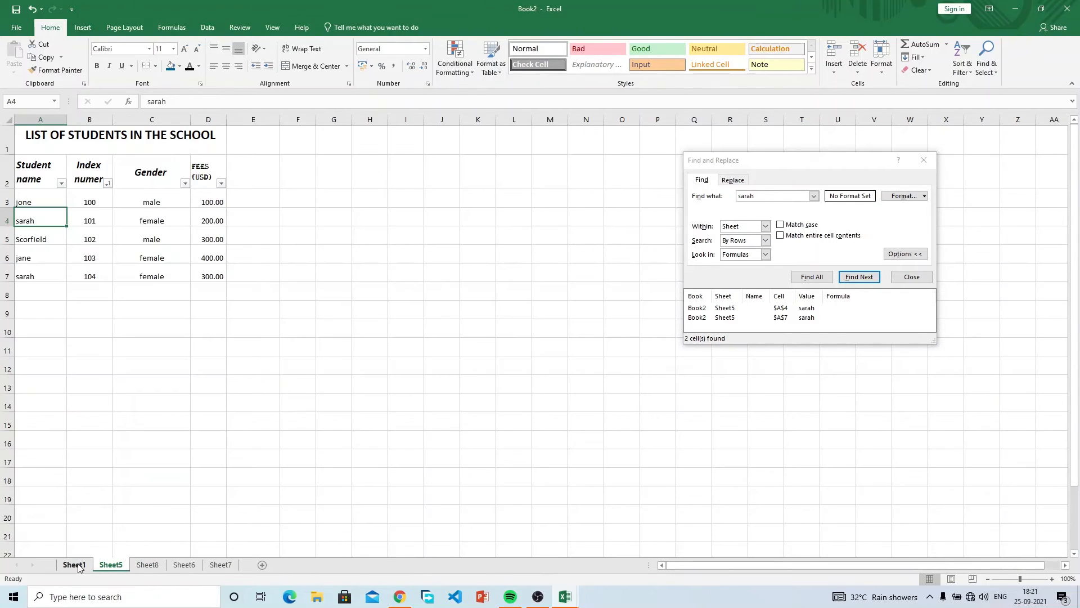
click(77, 566)
click(154, 565)
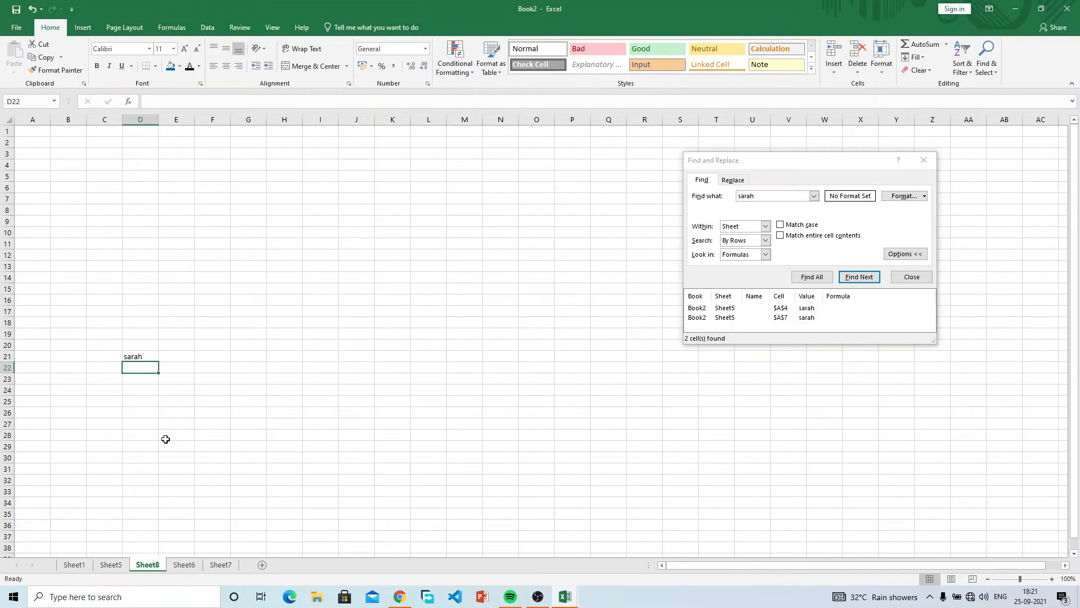
click(112, 563)
click(118, 222)
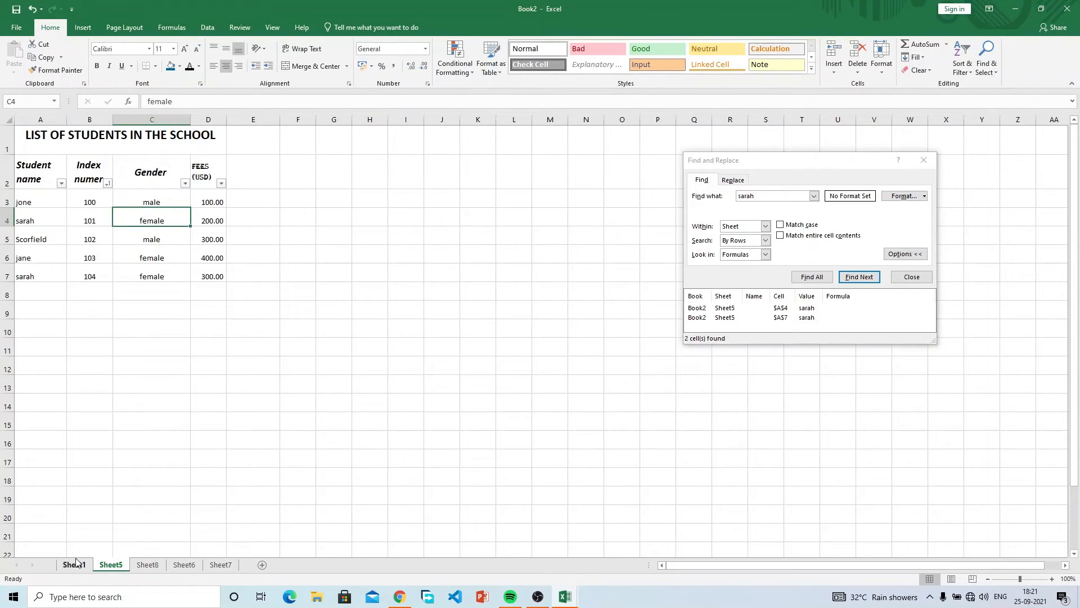
Rename Sheet5 to fees.
right_click(111, 567)
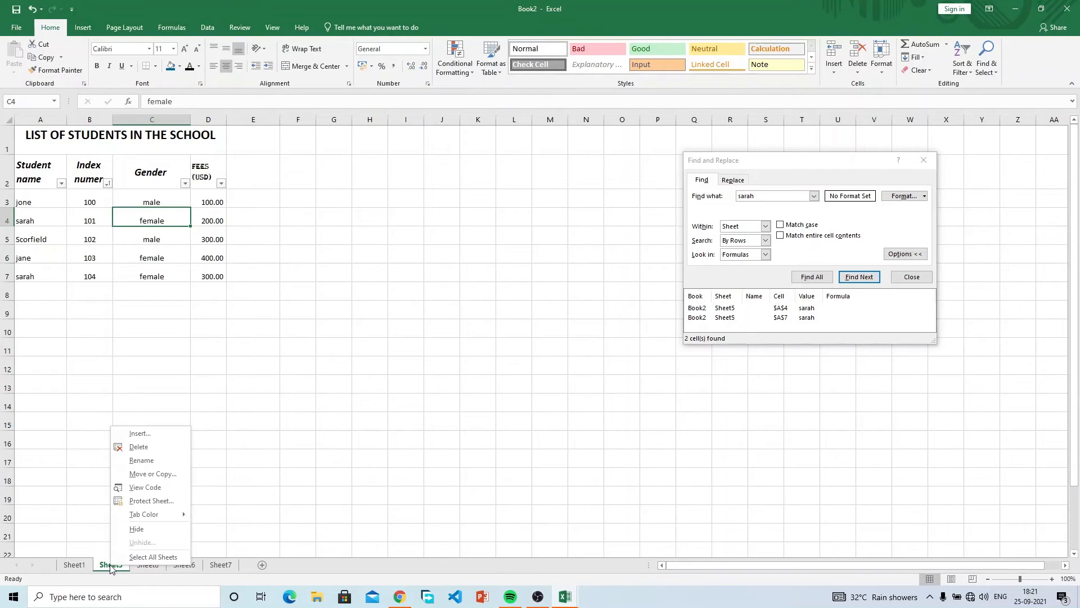
click(145, 463)
text(fees)
key(Return)
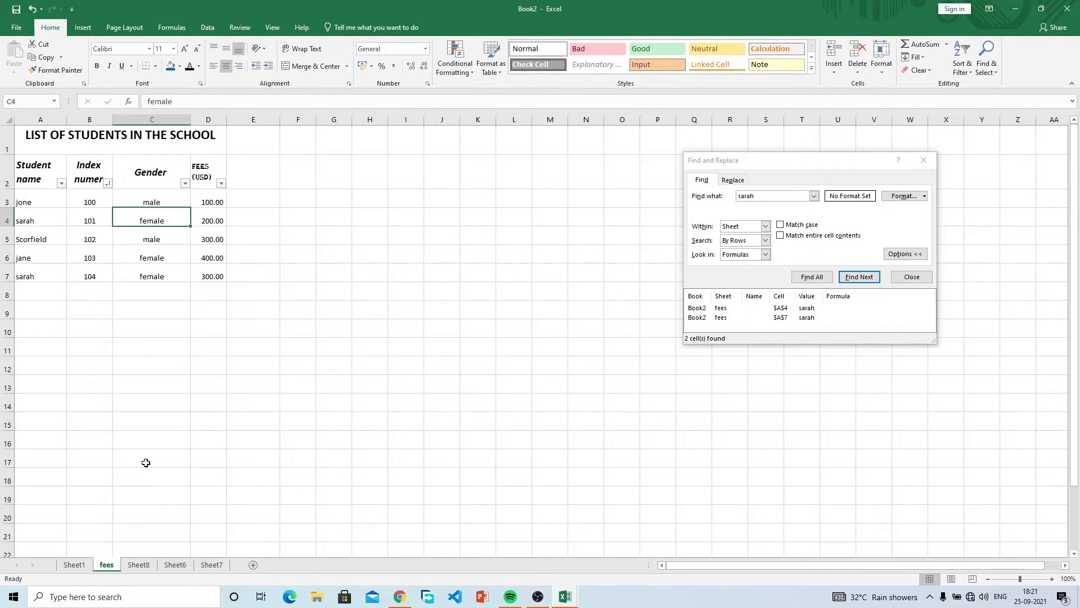
right_click(106, 567)
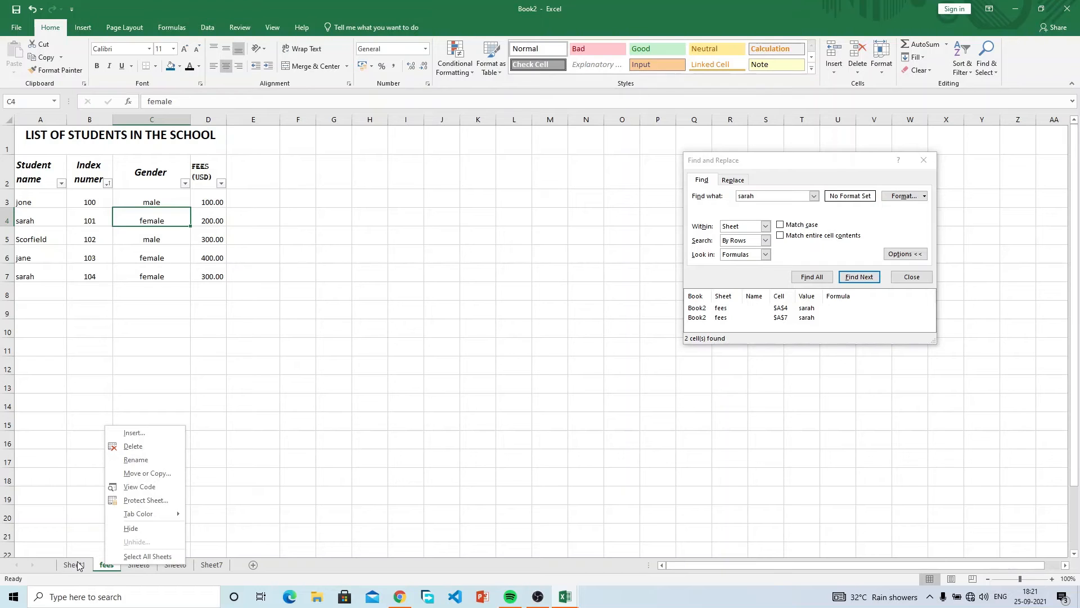
click(76, 484)
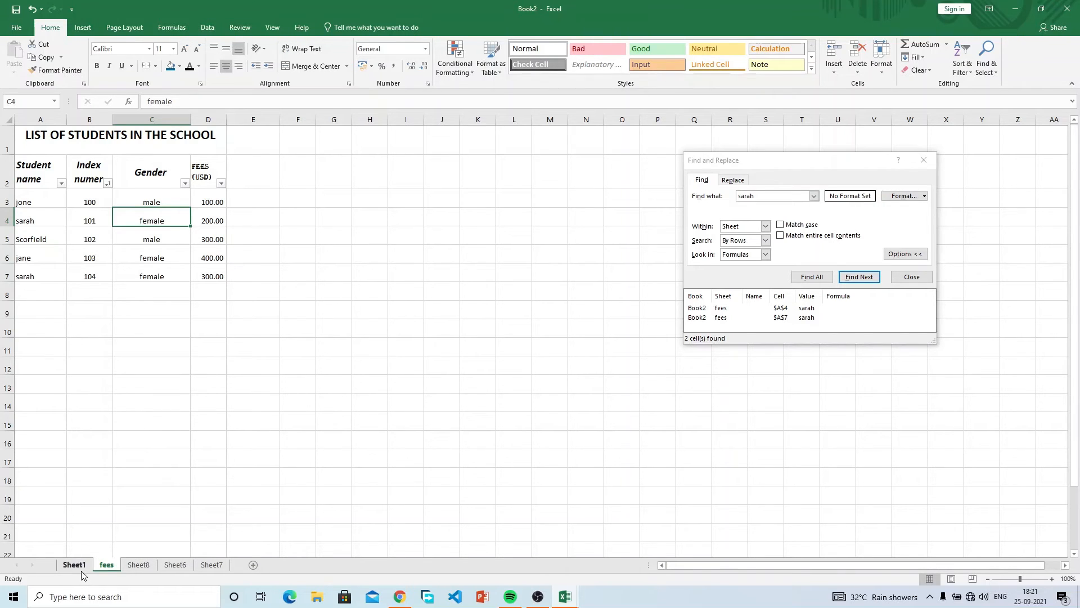
Rename Sheet1 to student list.
click(80, 567)
right_click(80, 567)
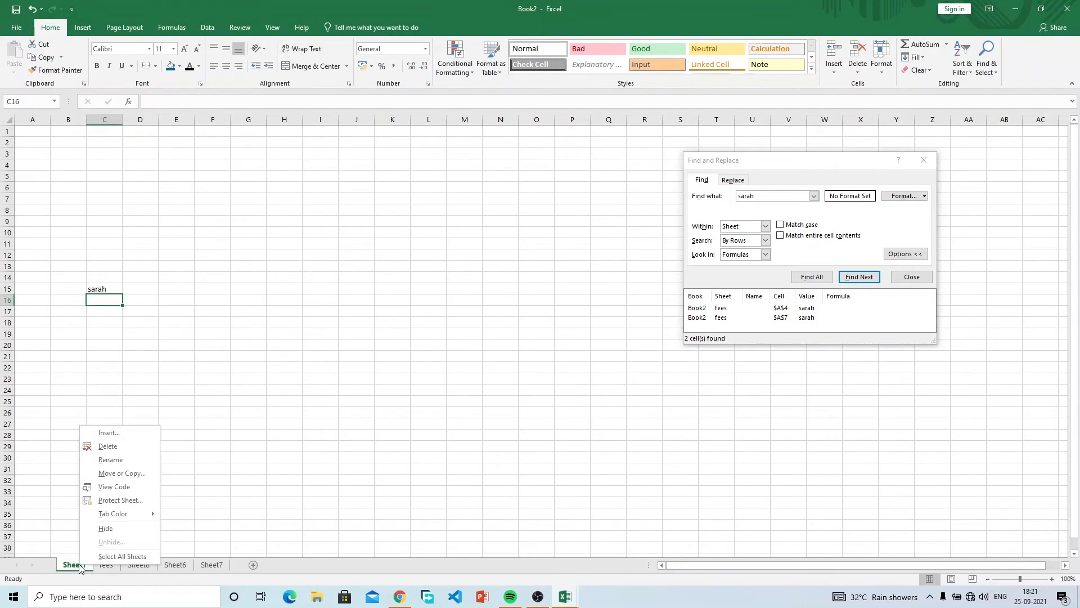
click(111, 464)
text(student list)
key(Return)
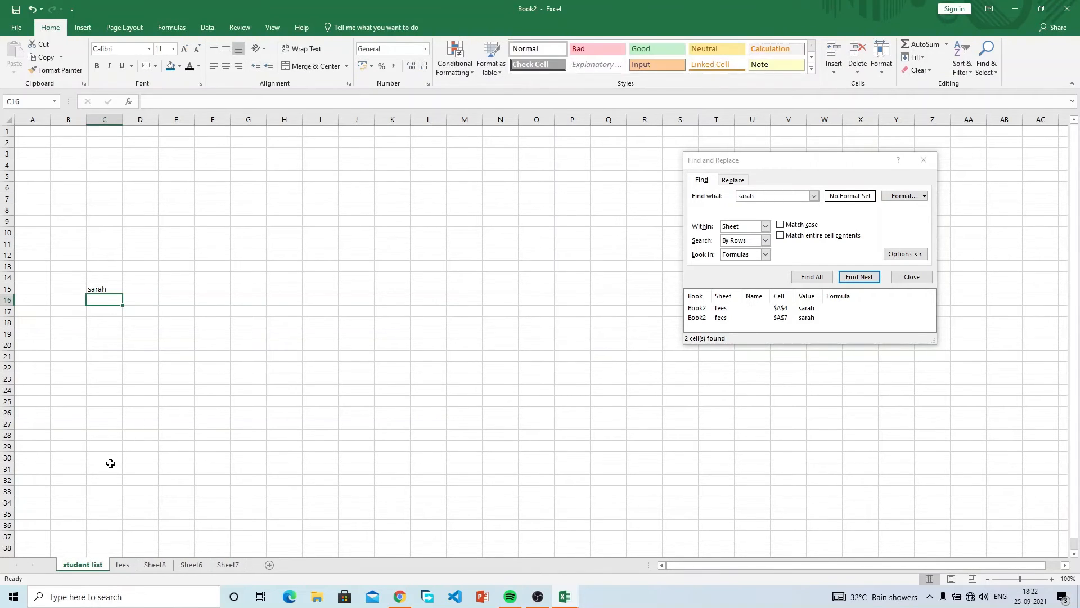
Rename Sheet8 to registered students and return to the fees sheet.
right_click(147, 568)
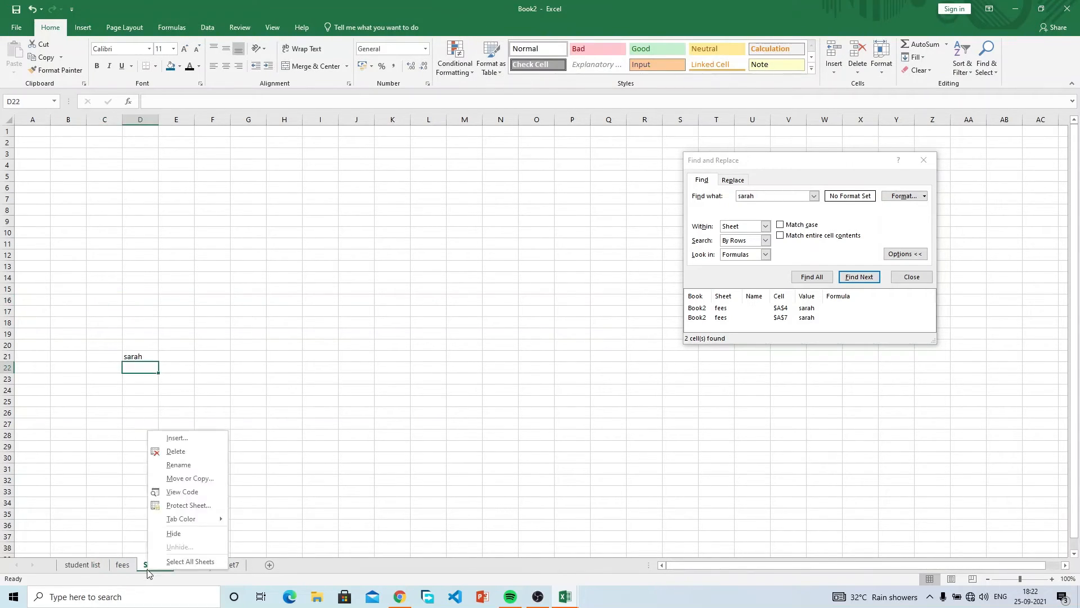
click(208, 463)
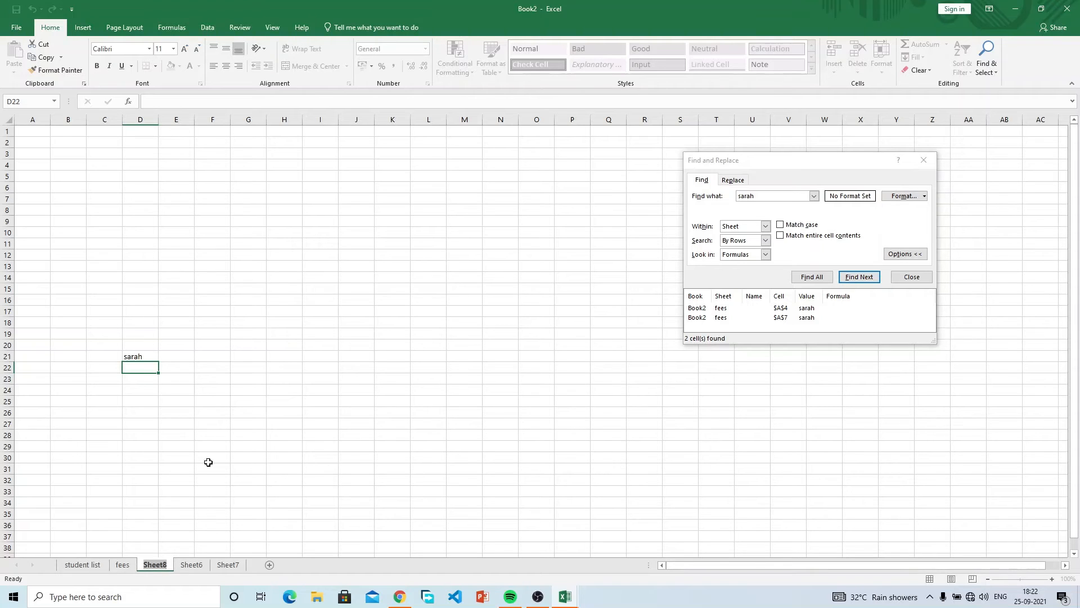
text(re)
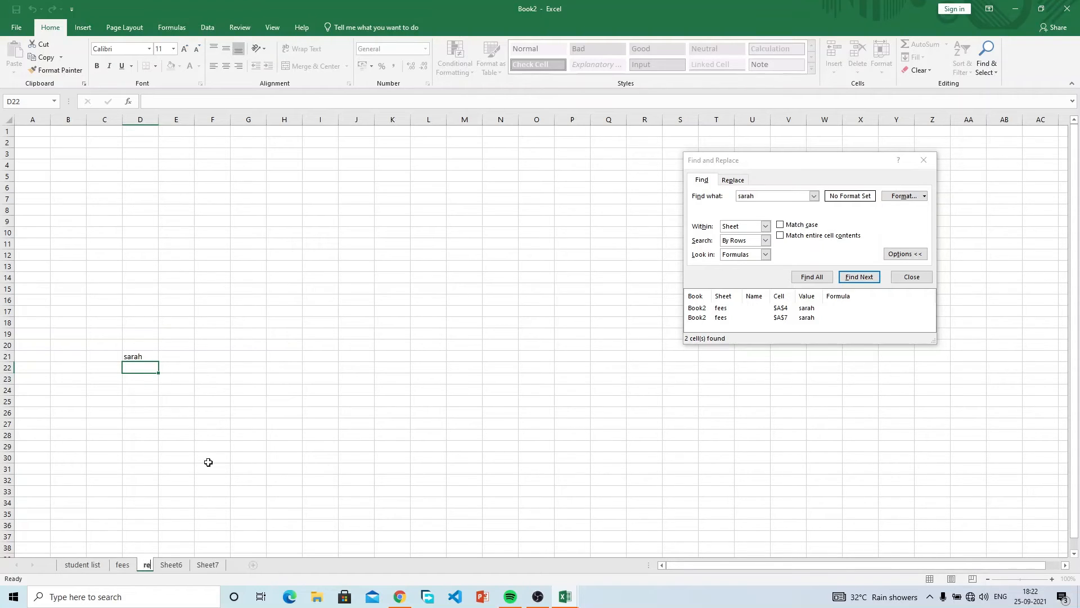
text(gistered)
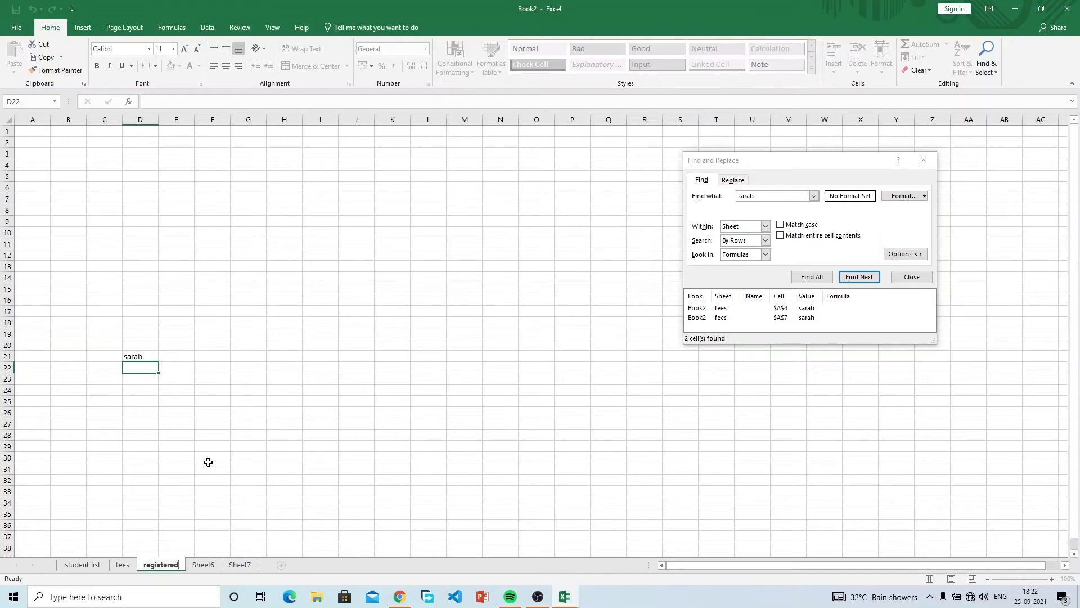
text( students)
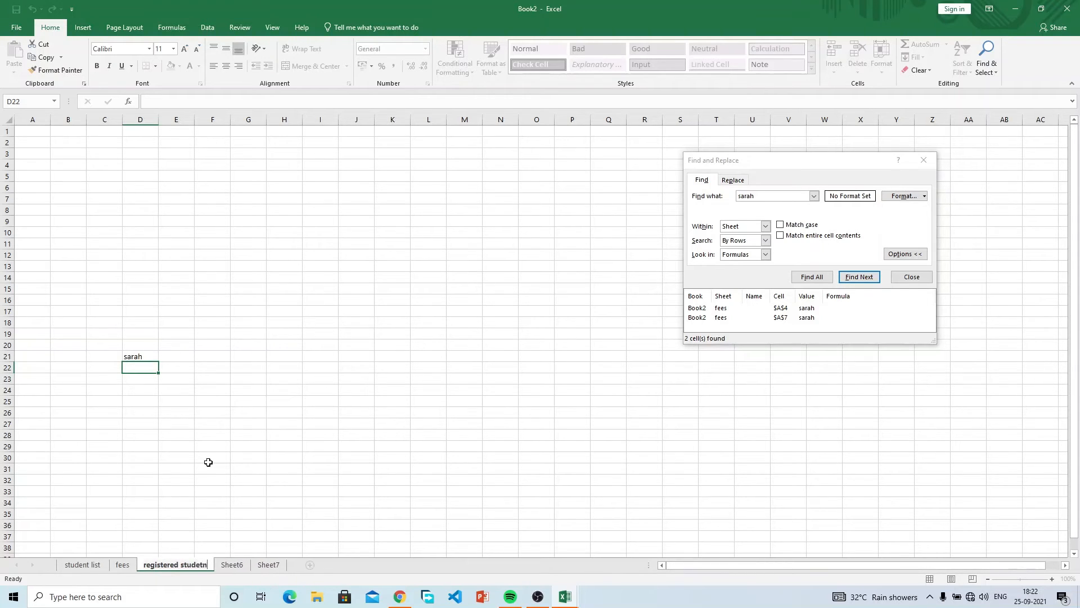
key(Return)
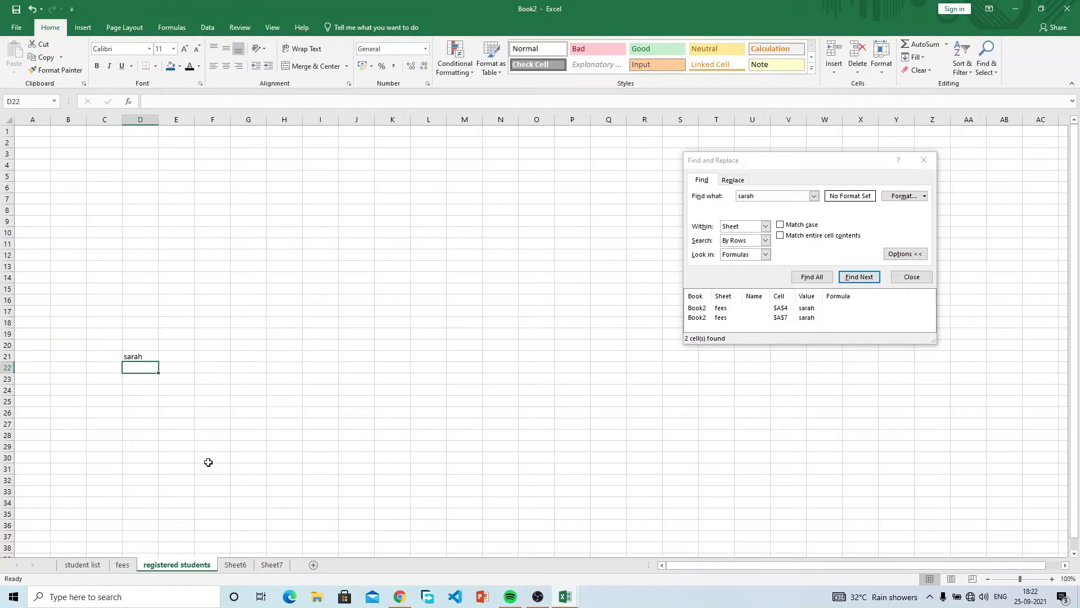
click(125, 565)
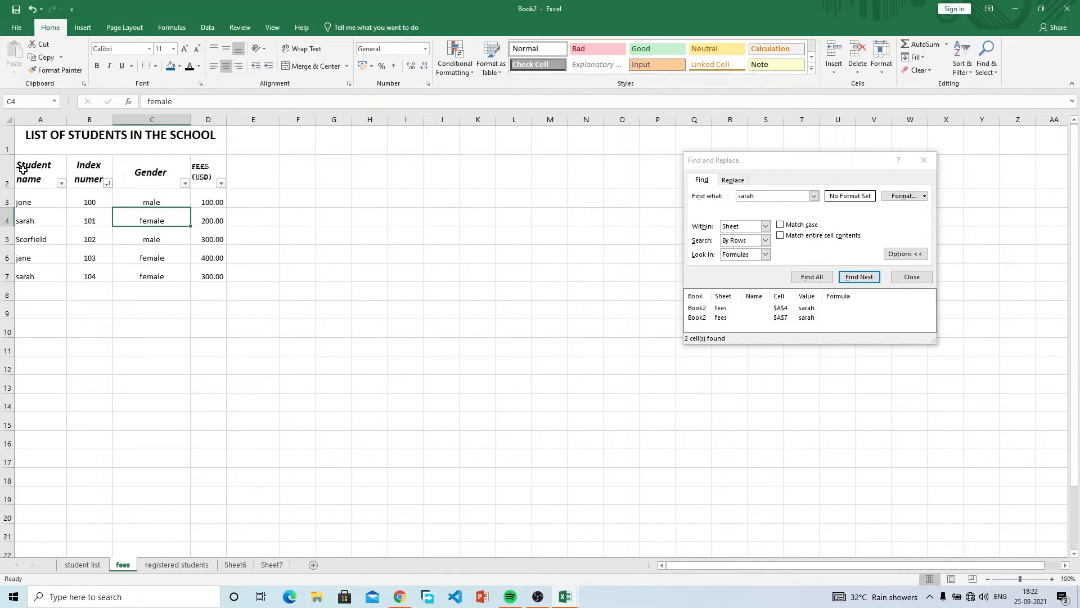
Copy the A1:D7 student table from the fees sheet.
drag(23, 169, 214, 273)
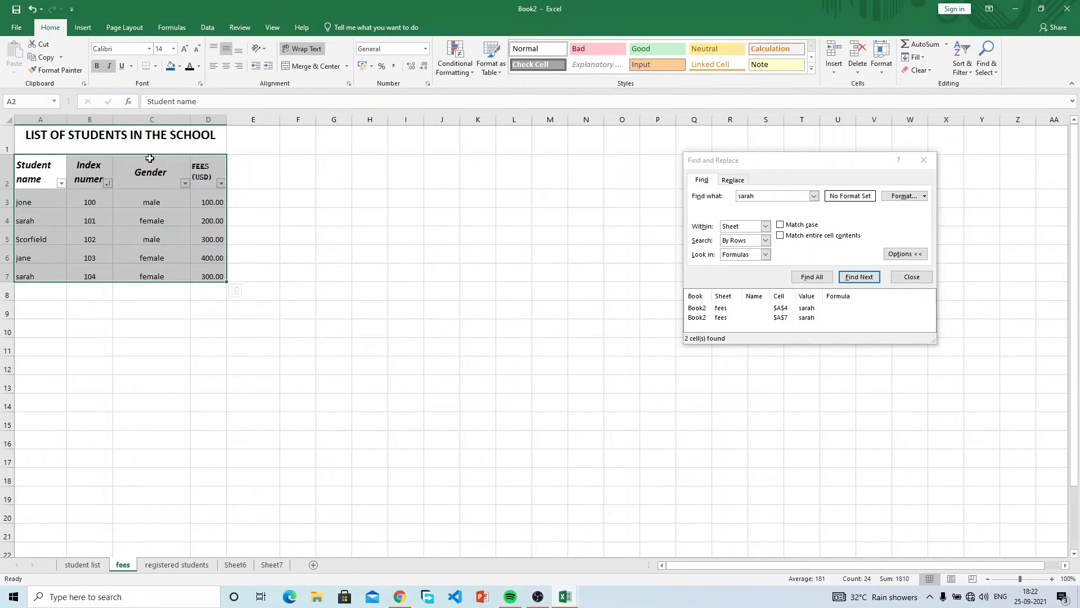
key(ctrl+q)
click(141, 139)
drag(141, 139, 192, 276)
key(ctrl+c)
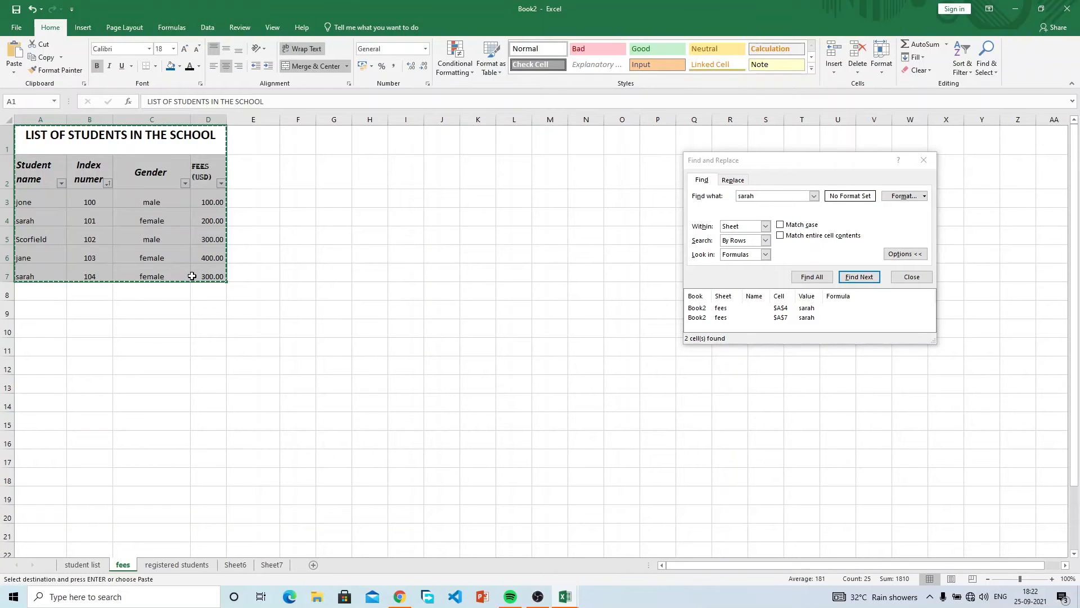
Paste the student table into A1 of the student list sheet.
click(82, 564)
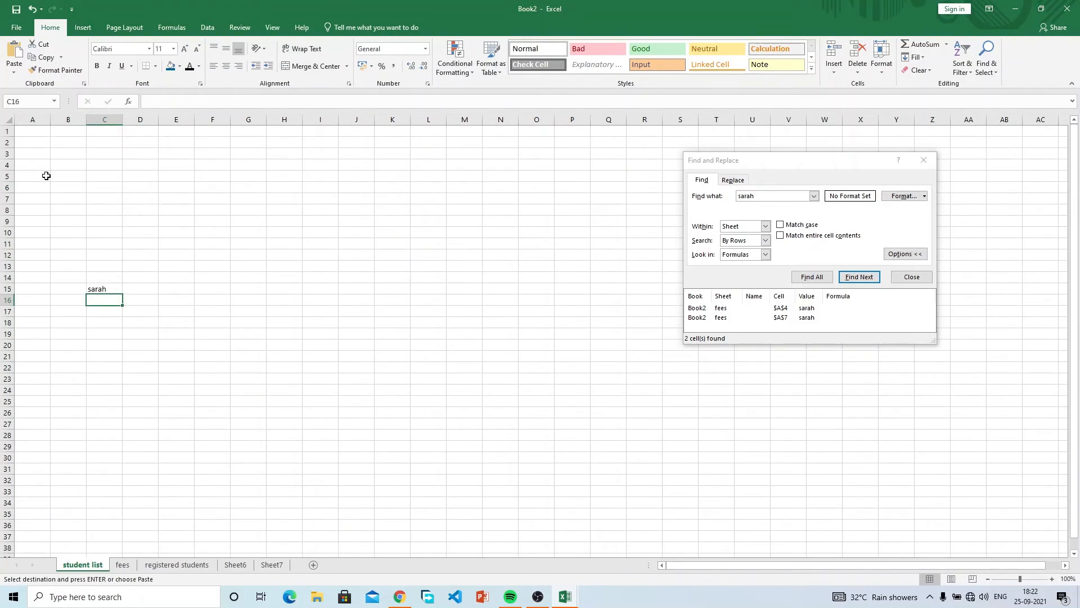
click(35, 133)
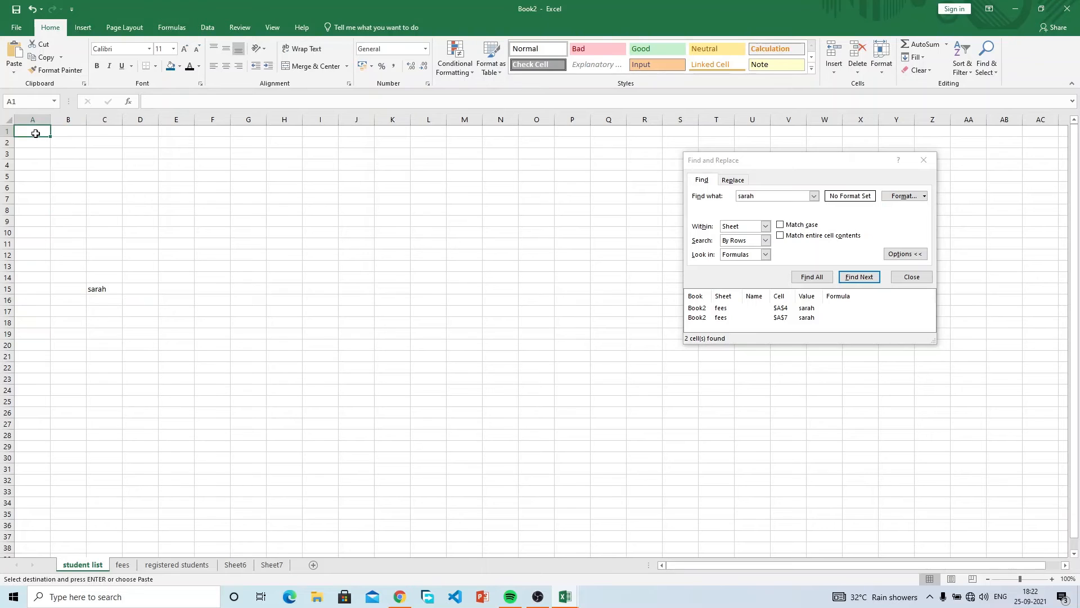
key(ctrl+v)
key(Escape)
Delete the stray name in C15 and clear the fees values in D2:D7.
click(103, 326)
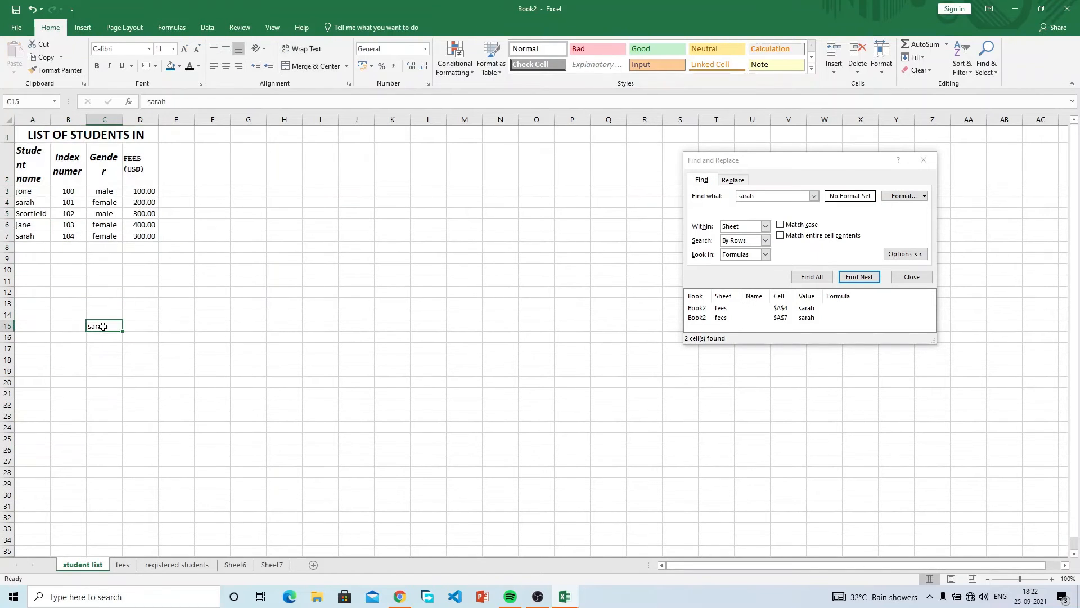
key(Delete)
drag(141, 151, 142, 236)
key(Delete)
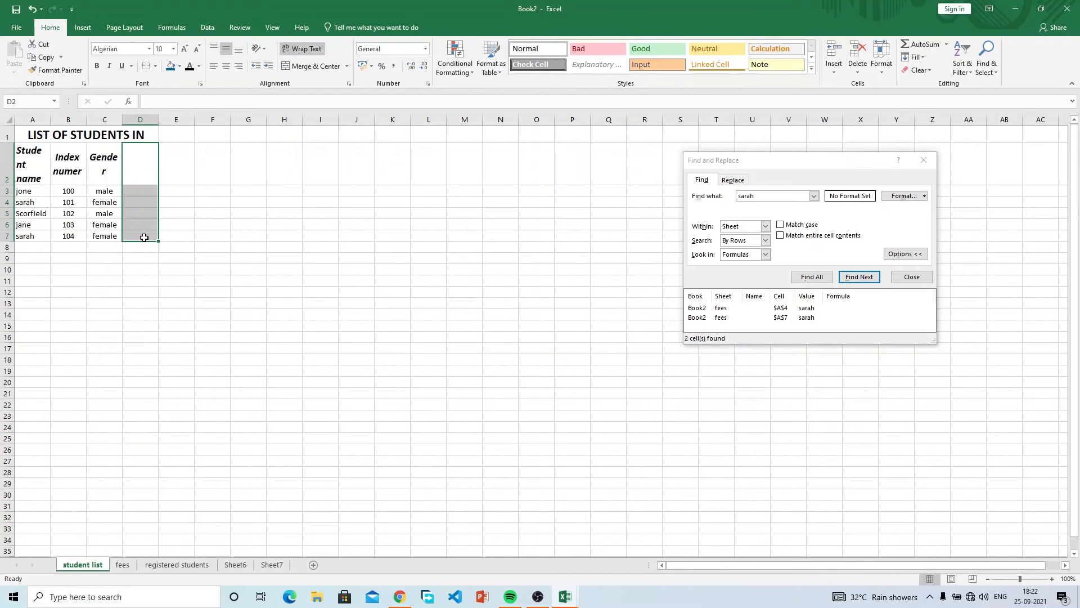
click(143, 467)
click(181, 570)
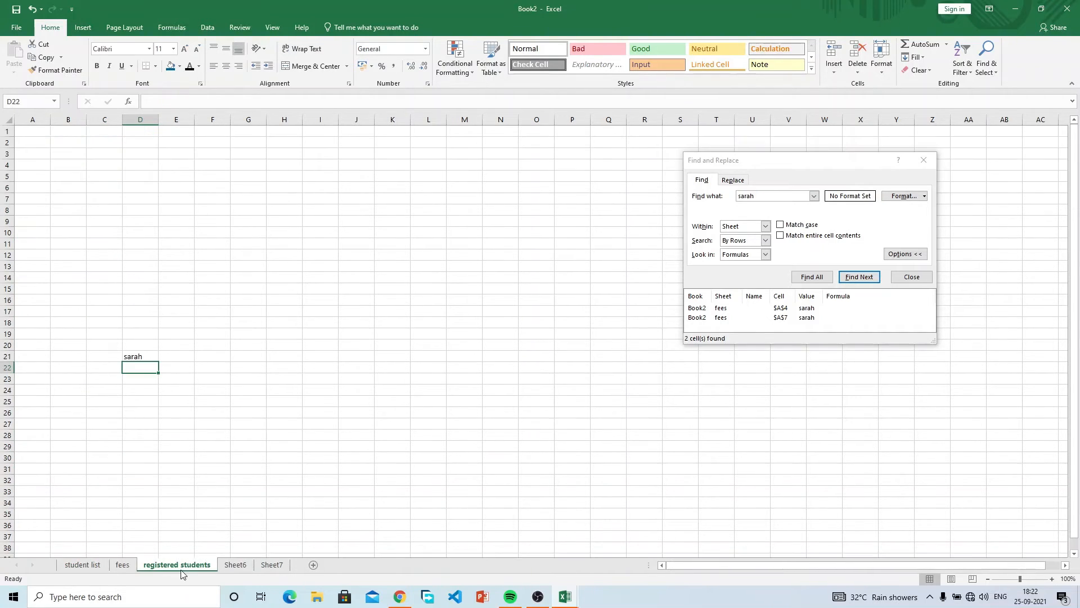
click(105, 565)
Copy the three student rows A4:C6 into A3 of registered students.
drag(30, 202, 114, 221)
key(ctrl+c)
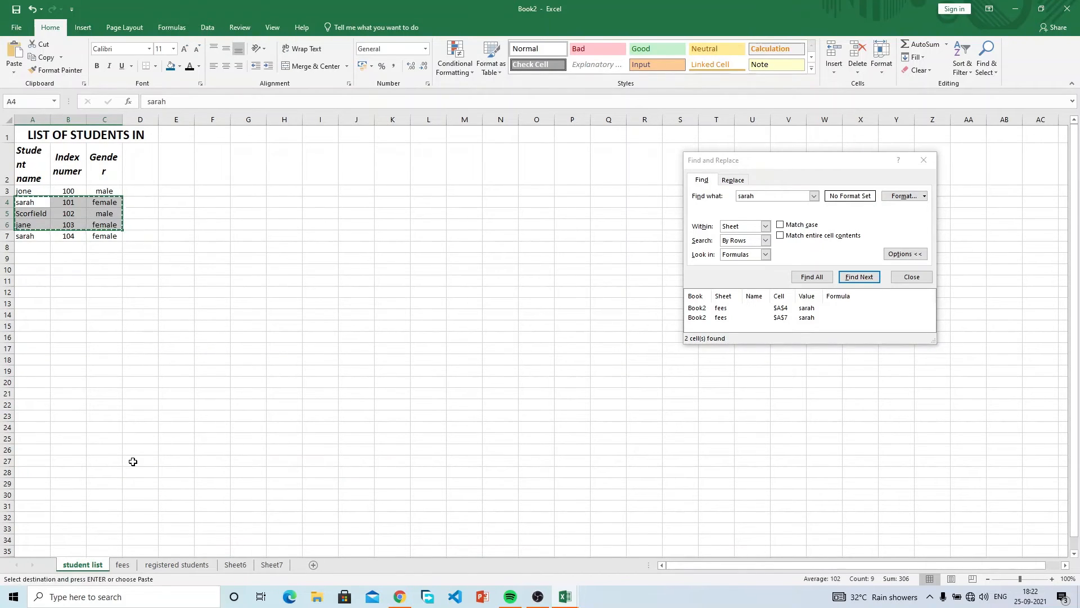
click(177, 564)
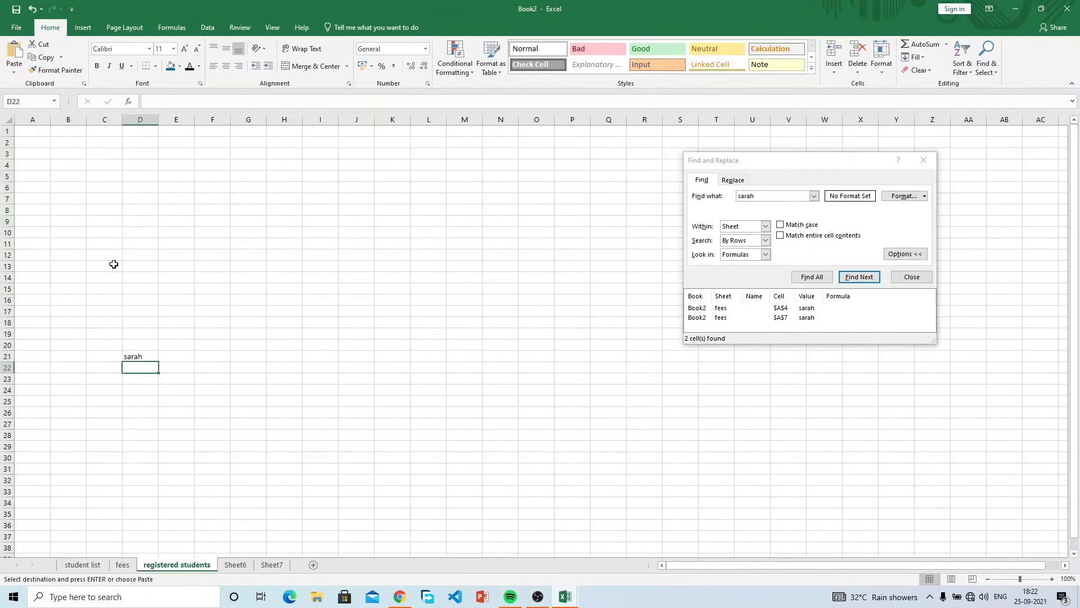
click(30, 157)
key(ctrl+v)
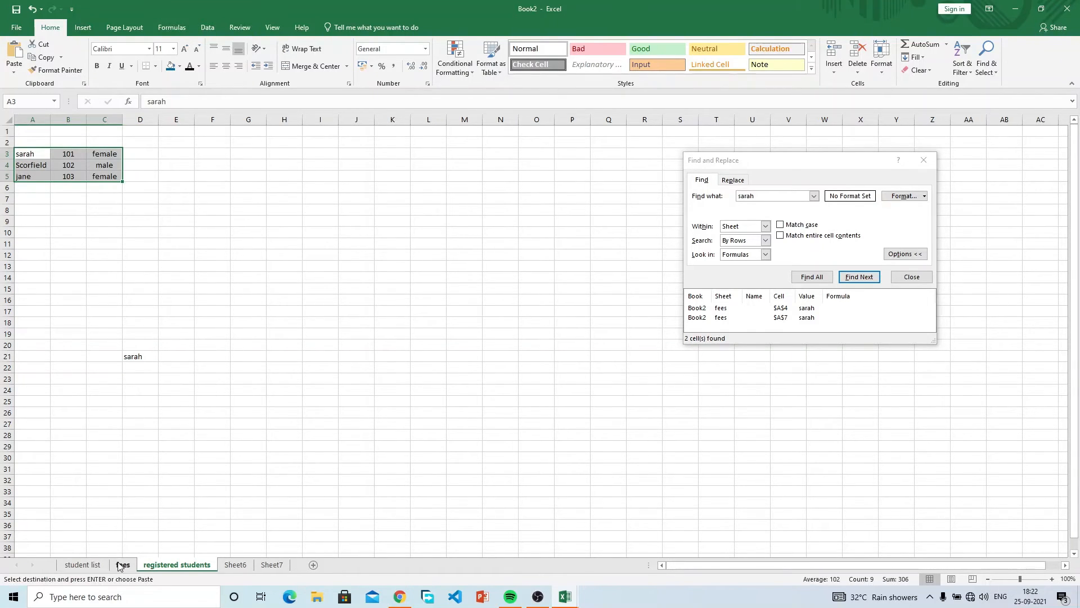
Copy the fees sheet's title and header rows into A1 of registered students.
click(122, 565)
drag(37, 151, 50, 162)
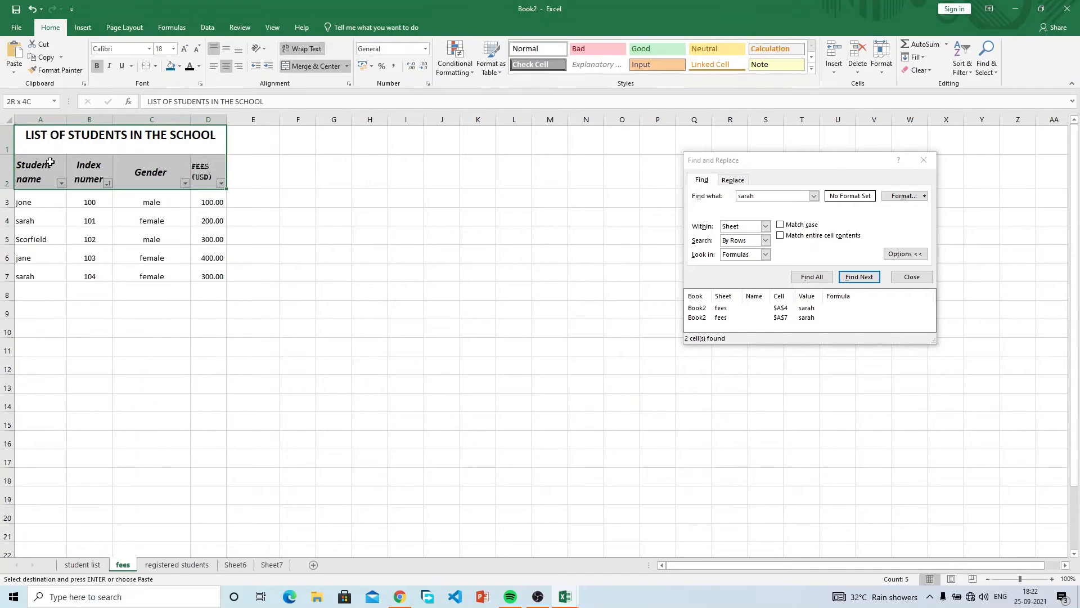
key(ctrl+c)
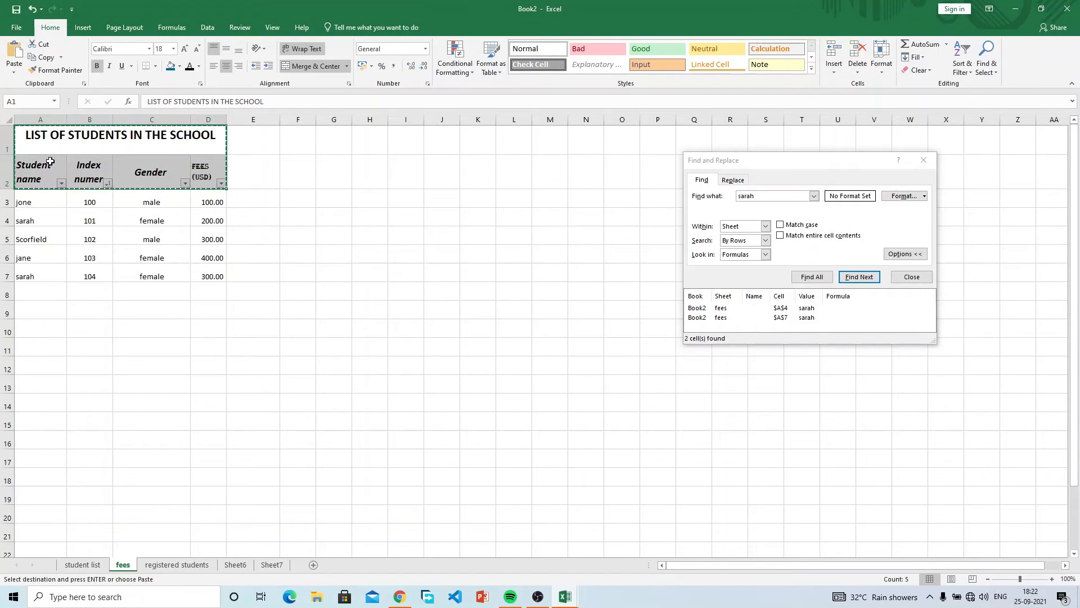
click(175, 566)
click(39, 130)
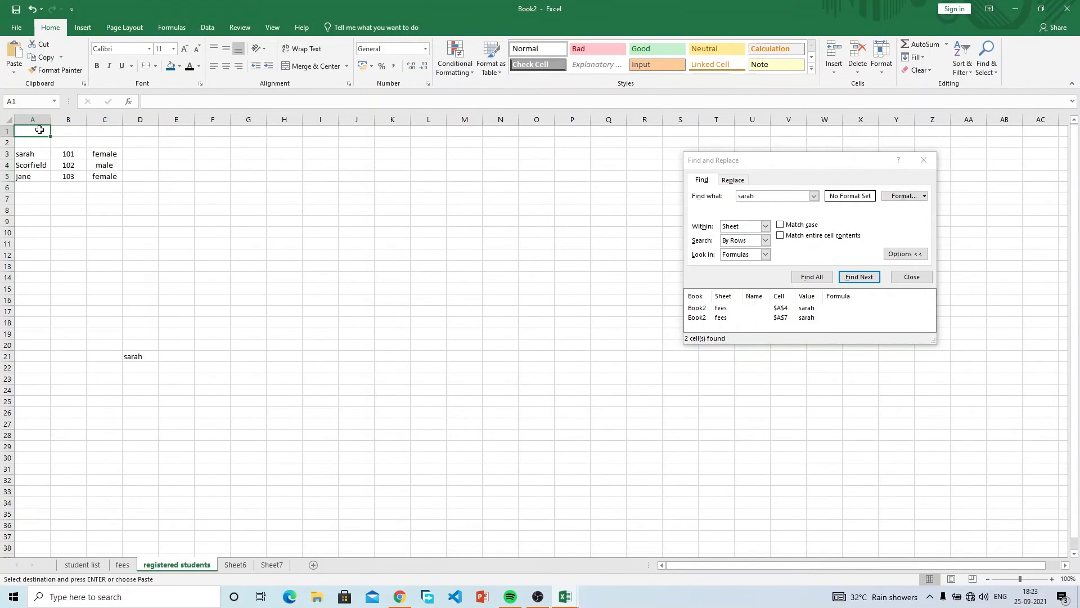
key(ctrl+v)
Delete the FEES (USD) column D and widen columns A, B and C.
click(135, 159)
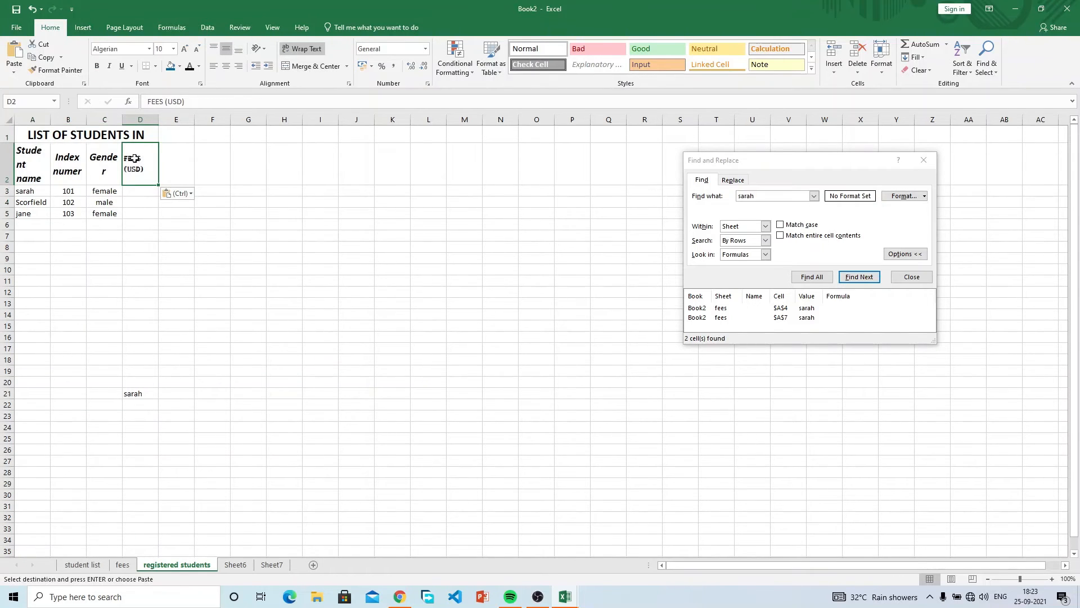
click(145, 119)
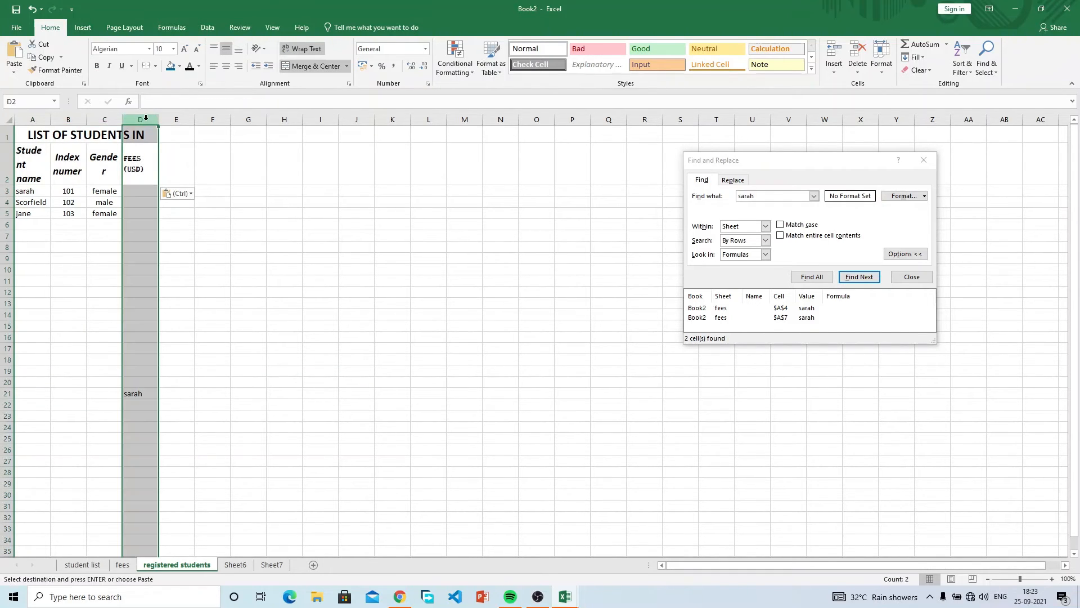
right_click(146, 119)
click(185, 213)
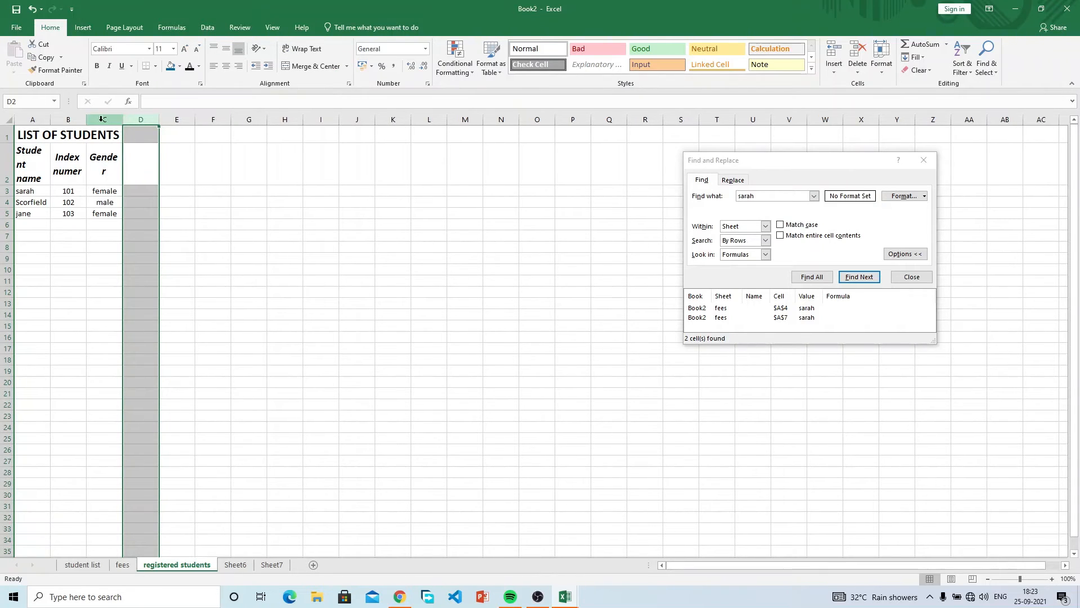
drag(87, 119, 134, 119)
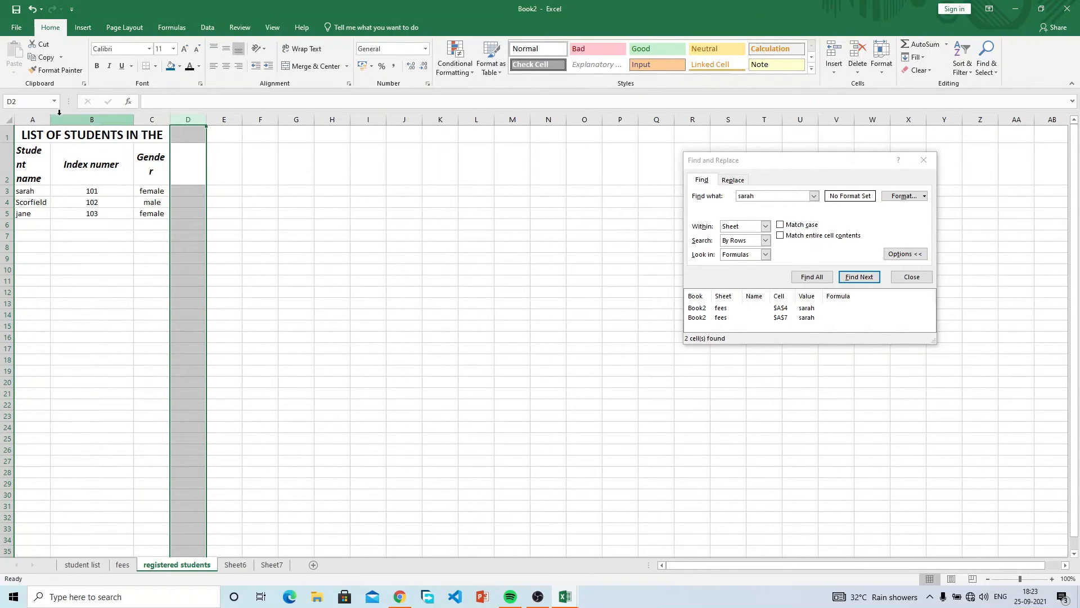
drag(51, 118, 74, 117)
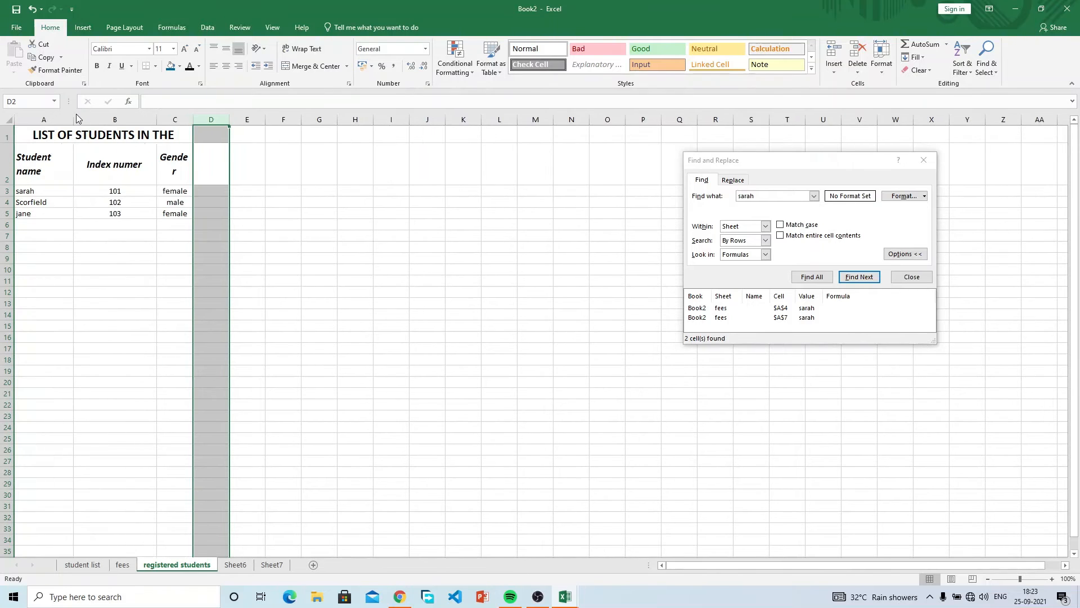
drag(192, 120, 212, 120)
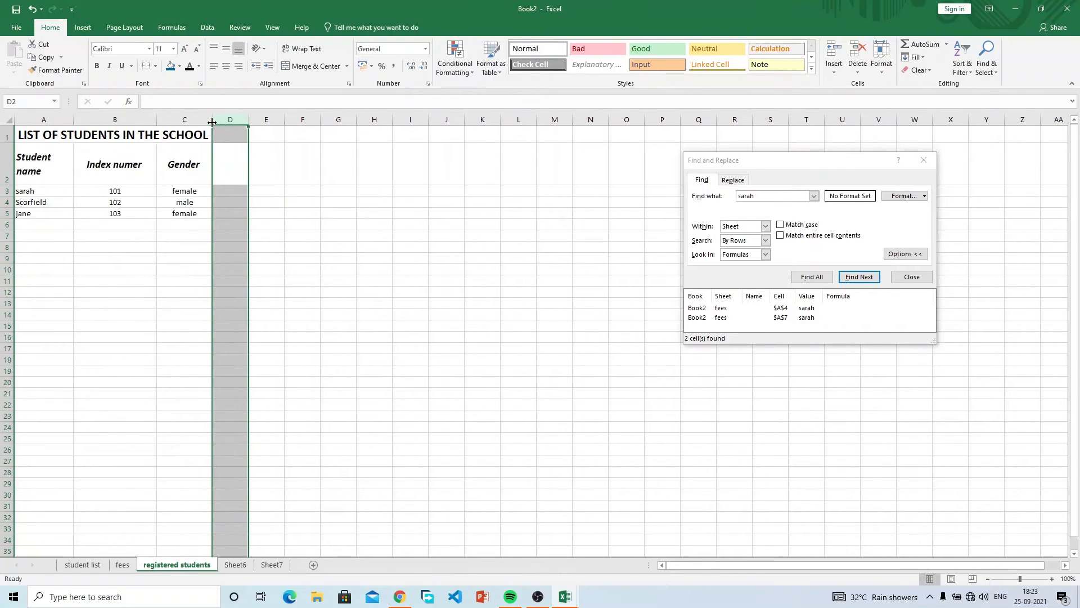
Replace the merged title text with REGISTERED STUDENTS.
click(184, 135)
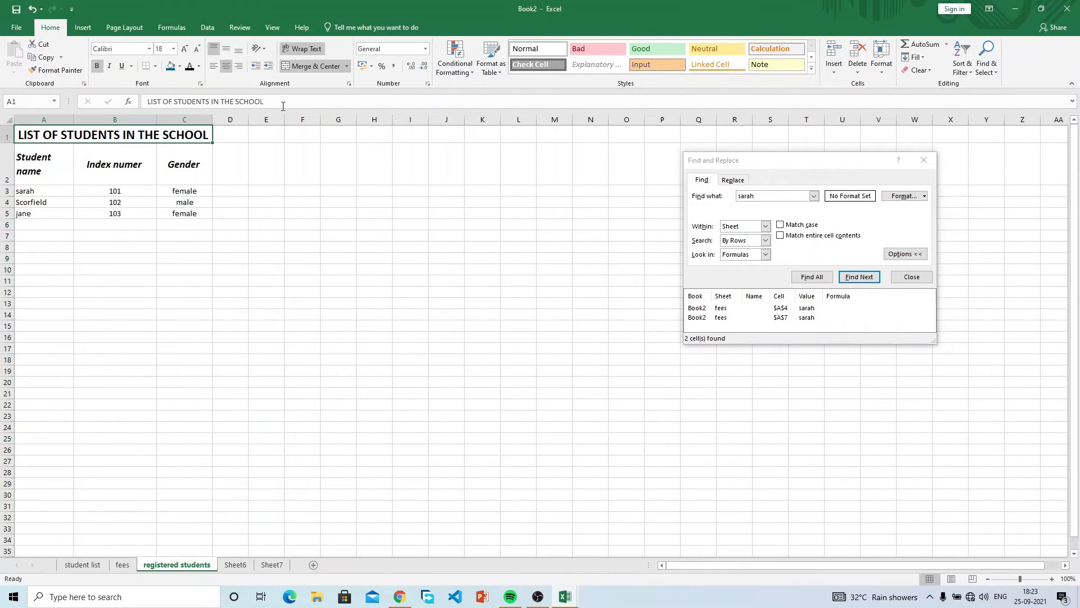
drag(281, 102, 137, 100)
text(rteg)
key(BackSpace)
key(BackSpace)
key(BackSpace)
key(BackSpace)
text(REGISTERED STUDENTS)
Commit REGISTERED STUDENTS and retitle the fees sheet STUDENT FEES DATA.
key(Return)
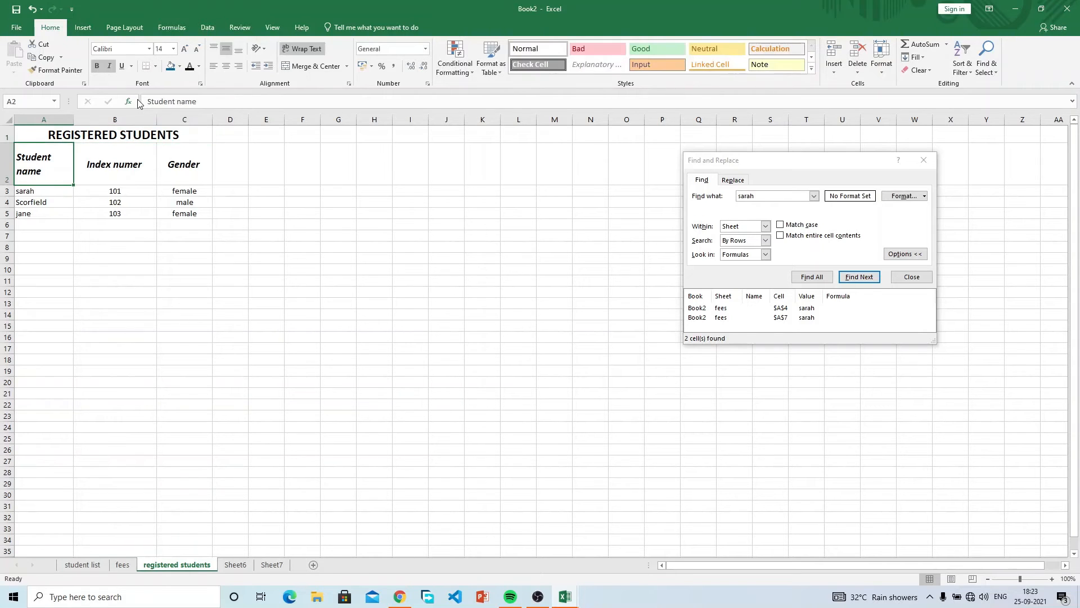
click(122, 564)
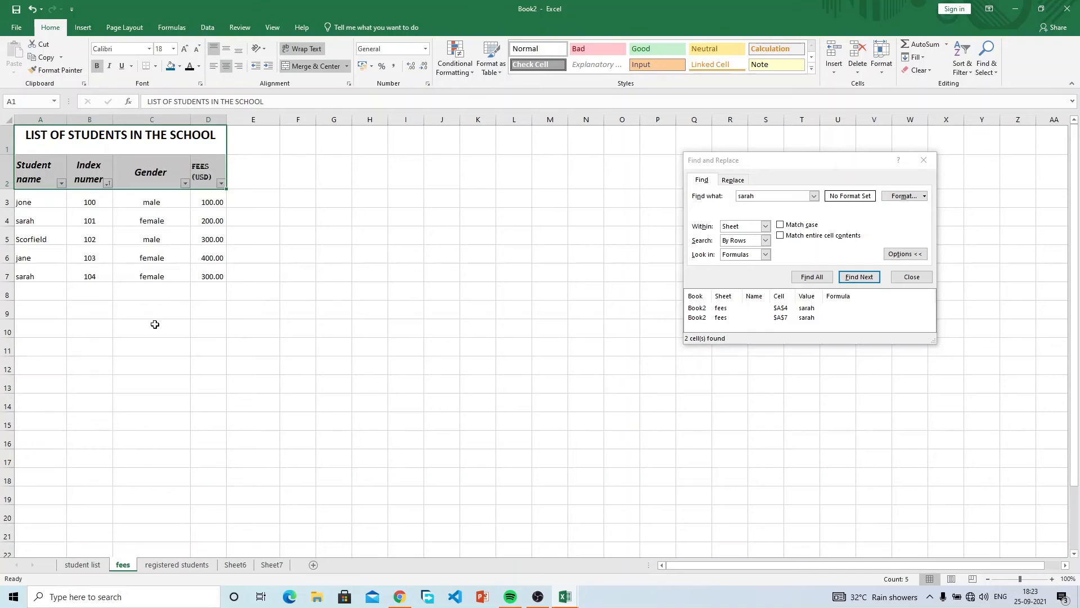
click(116, 147)
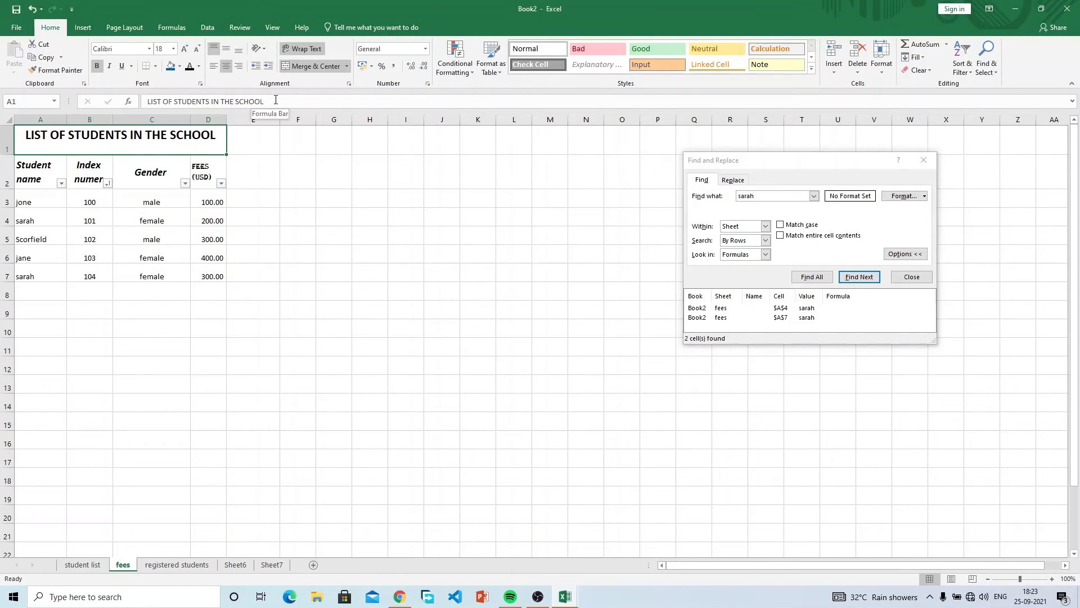
drag(275, 100, 82, 99)
text(STUDENT FEES DATA)
key(Return)
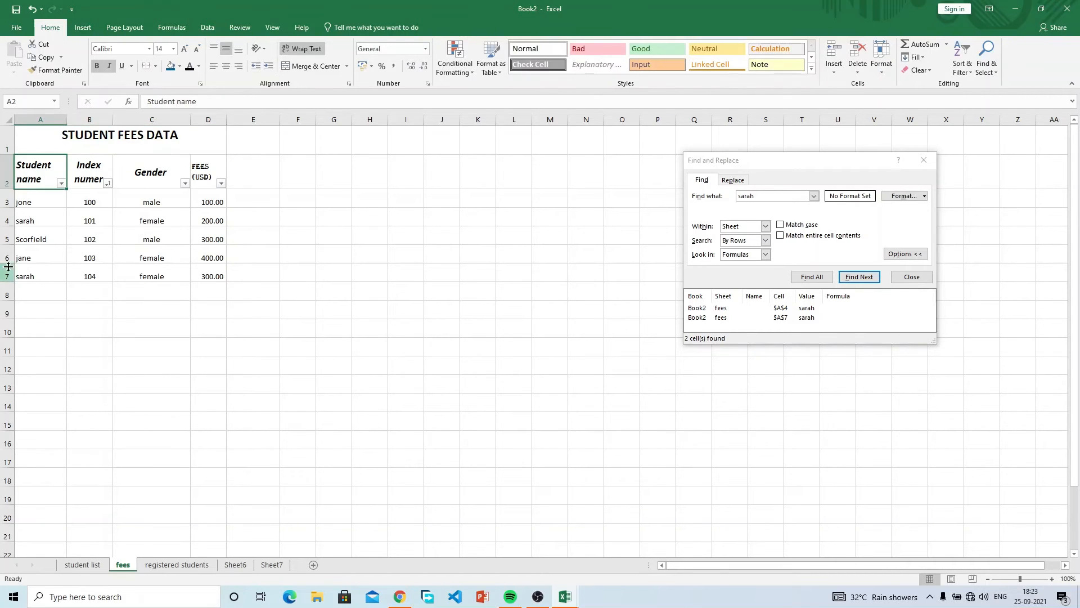
Retitle the student list sheet STUDENT LIST.
click(67, 563)
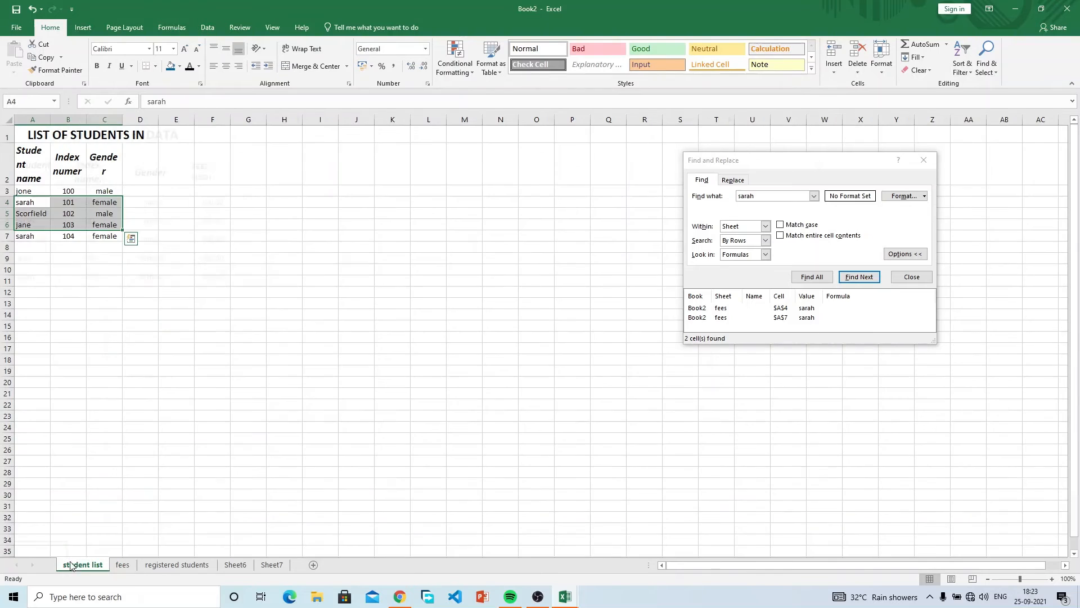
click(70, 135)
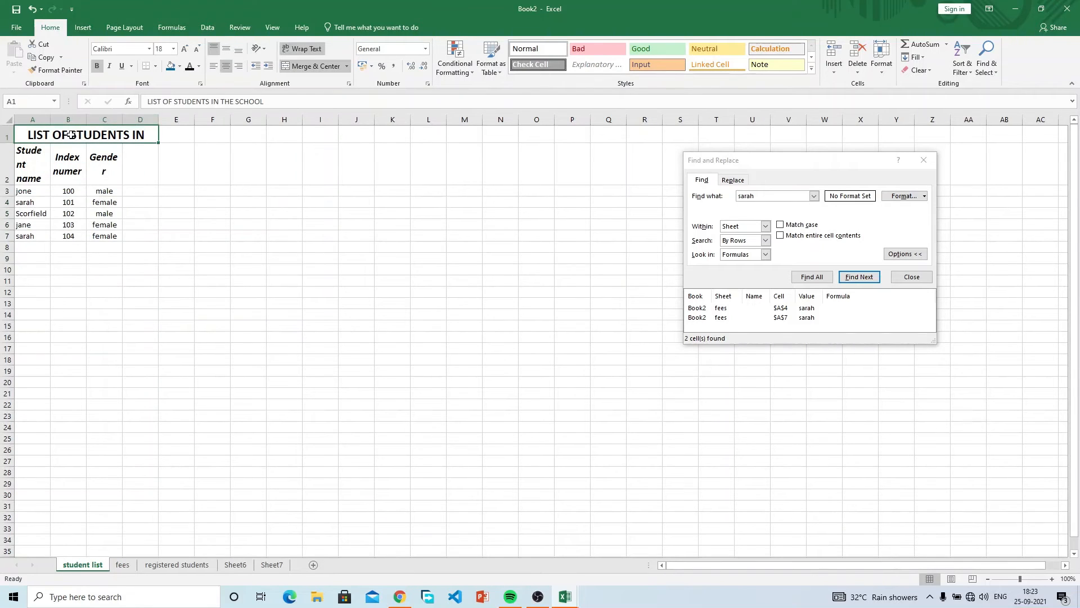
text(STUDEN)
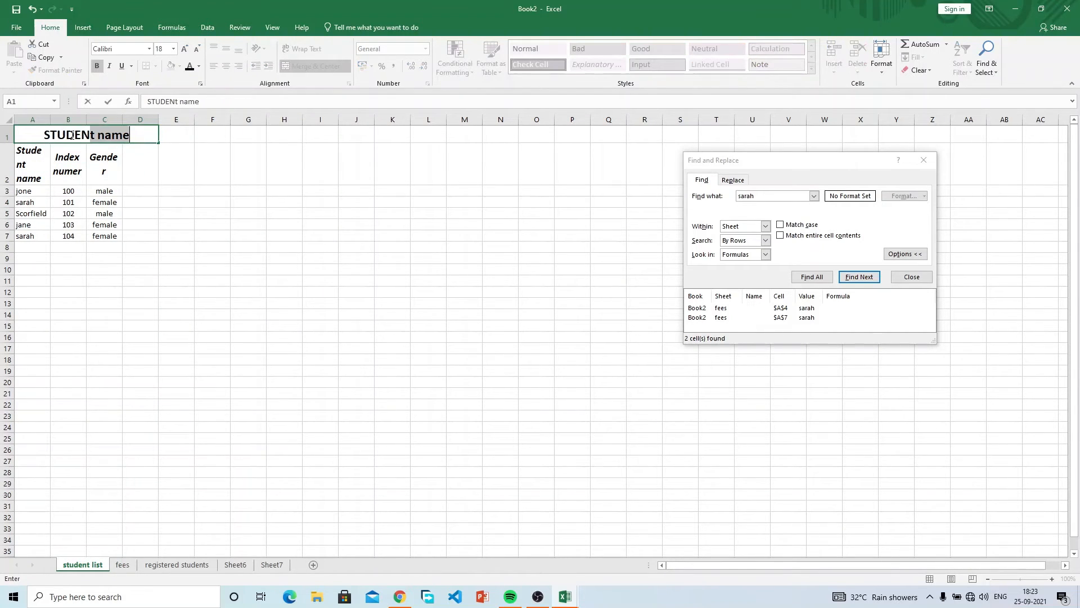
text(T LIST)
key(Return)
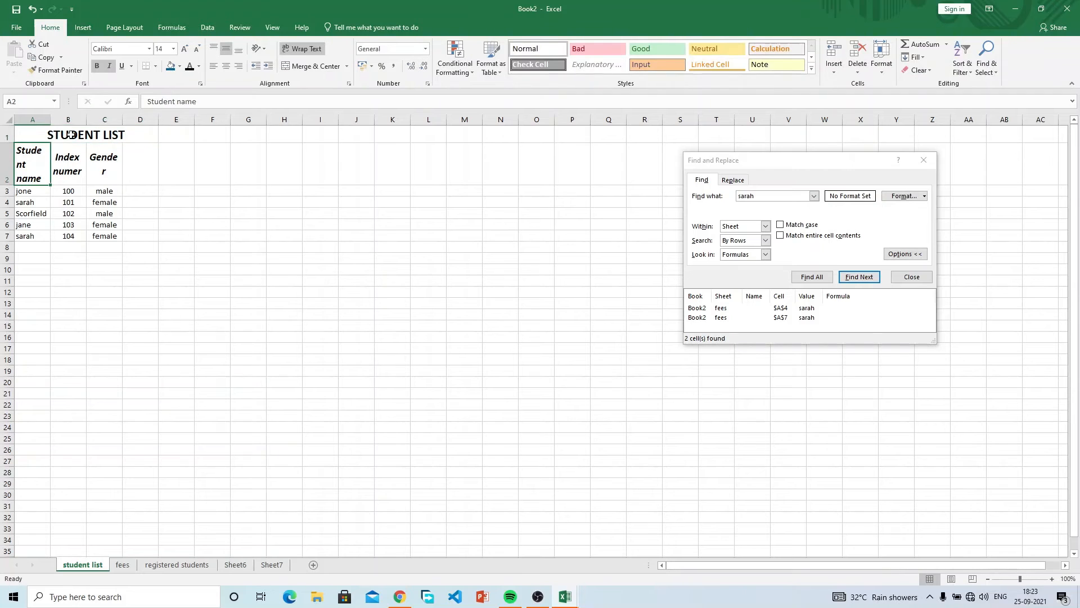
Widen columns C and A on student list, then return to fees with C5 selected.
drag(122, 119, 140, 120)
drag(52, 125, 80, 126)
click(130, 314)
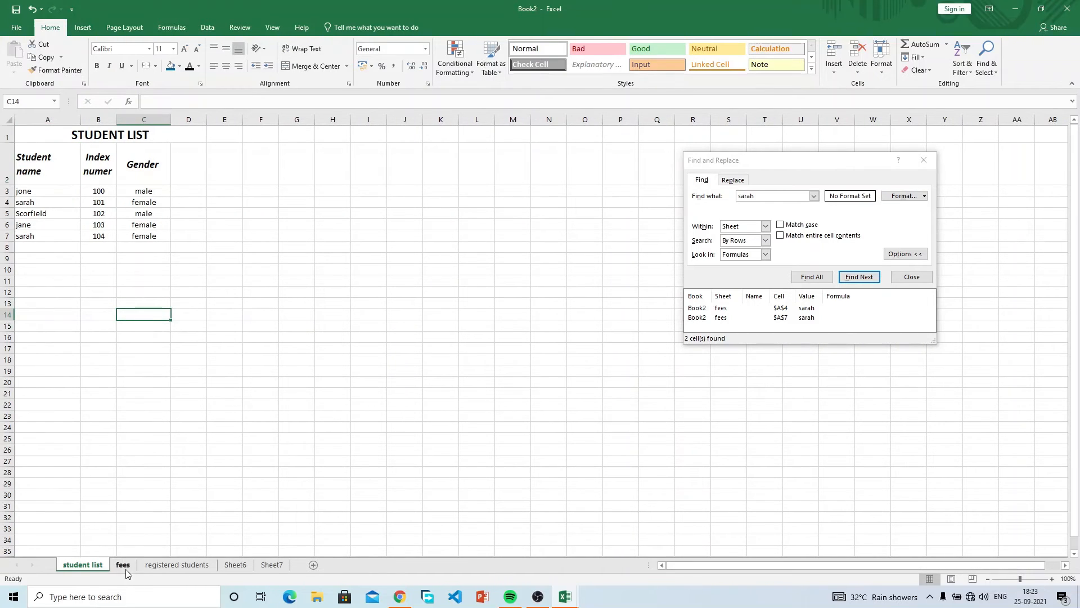
click(122, 565)
click(170, 245)
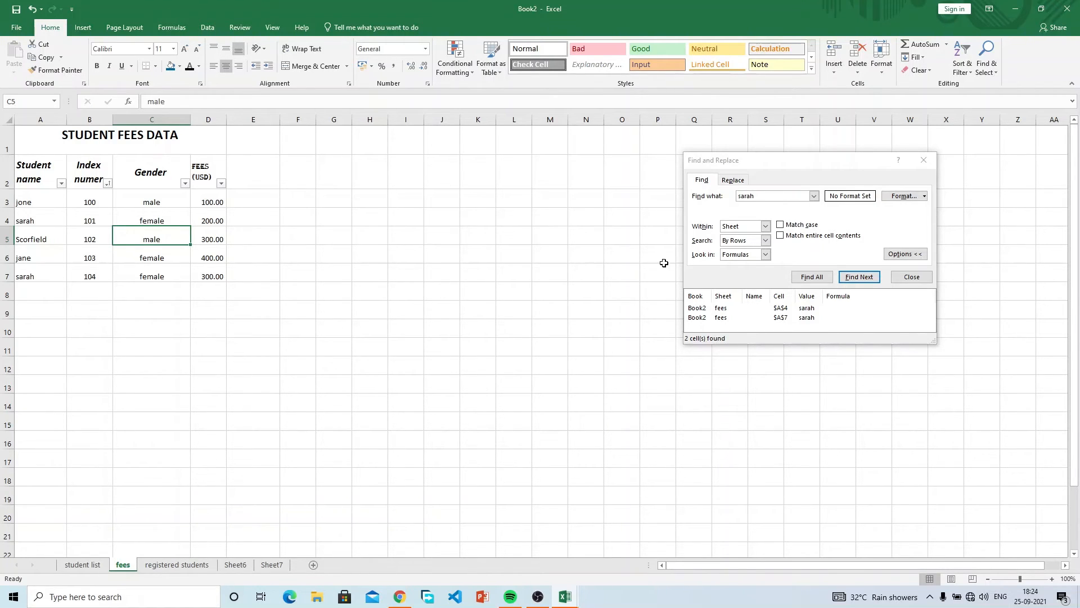
Select the search term, then flip across the student list, registered students and fees tabs.
drag(770, 196, 724, 195)
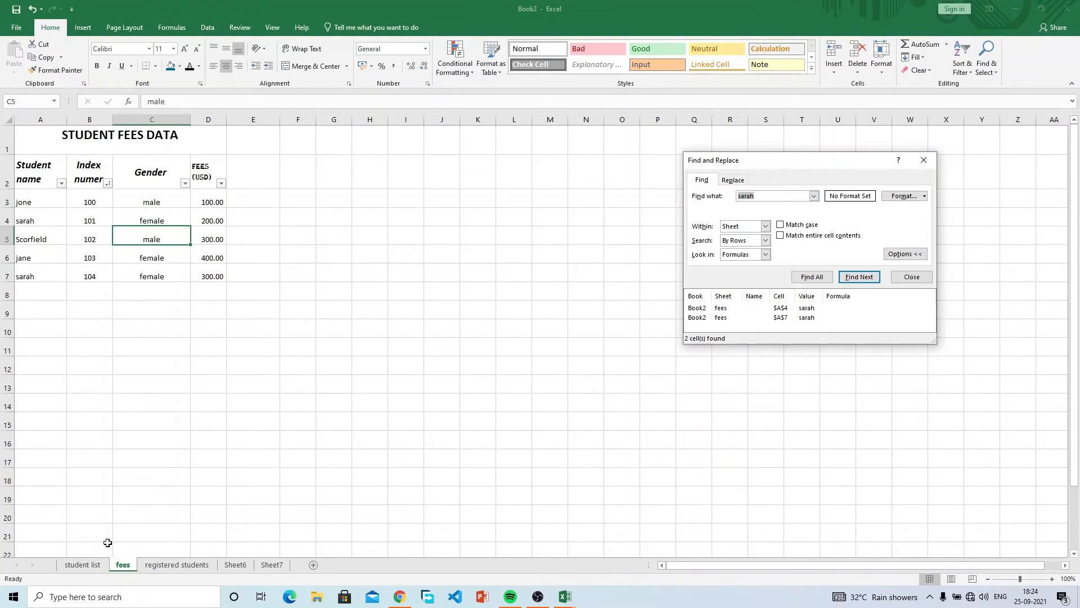
click(85, 566)
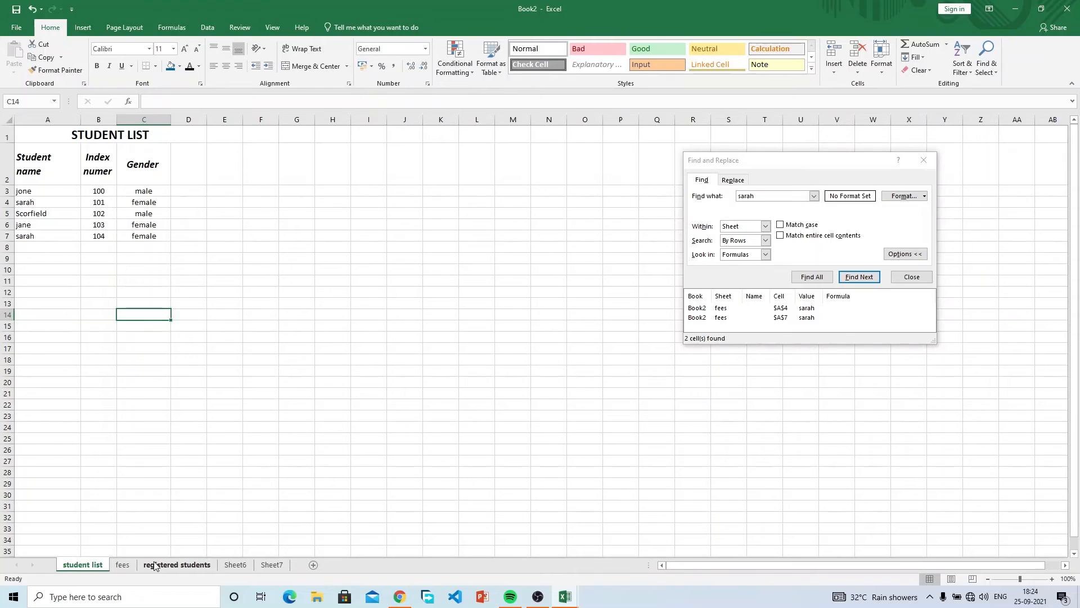
click(154, 565)
click(122, 565)
click(89, 566)
Step repeatedly through the name matches with Find Next.
click(850, 288)
click(853, 287)
click(854, 285)
click(856, 285)
click(856, 283)
click(856, 282)
click(856, 283)
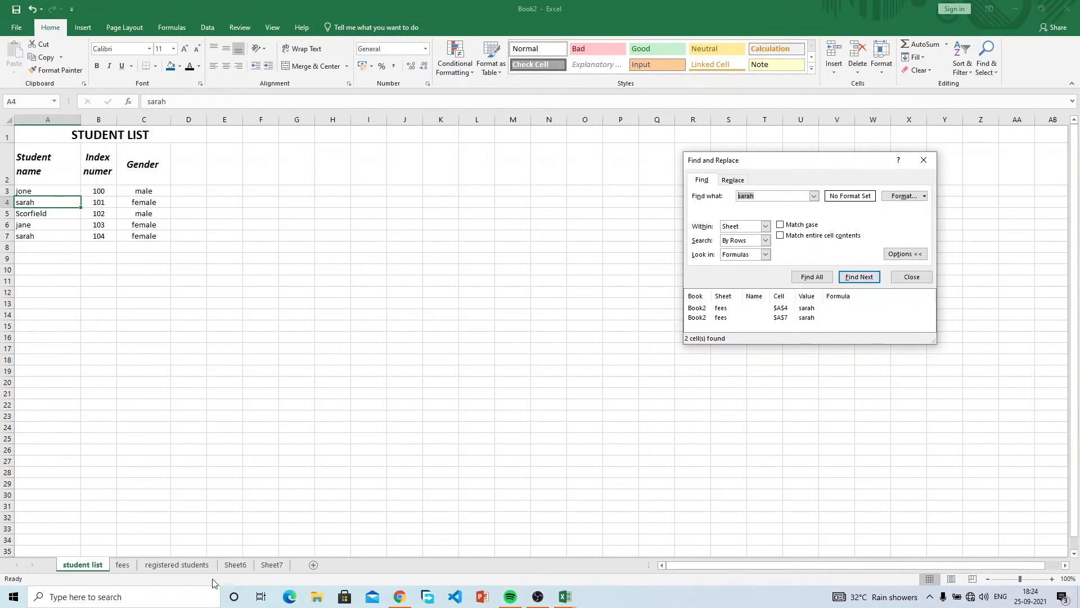
Compare the sheets again, ending on fees with the caret in Find what.
click(119, 564)
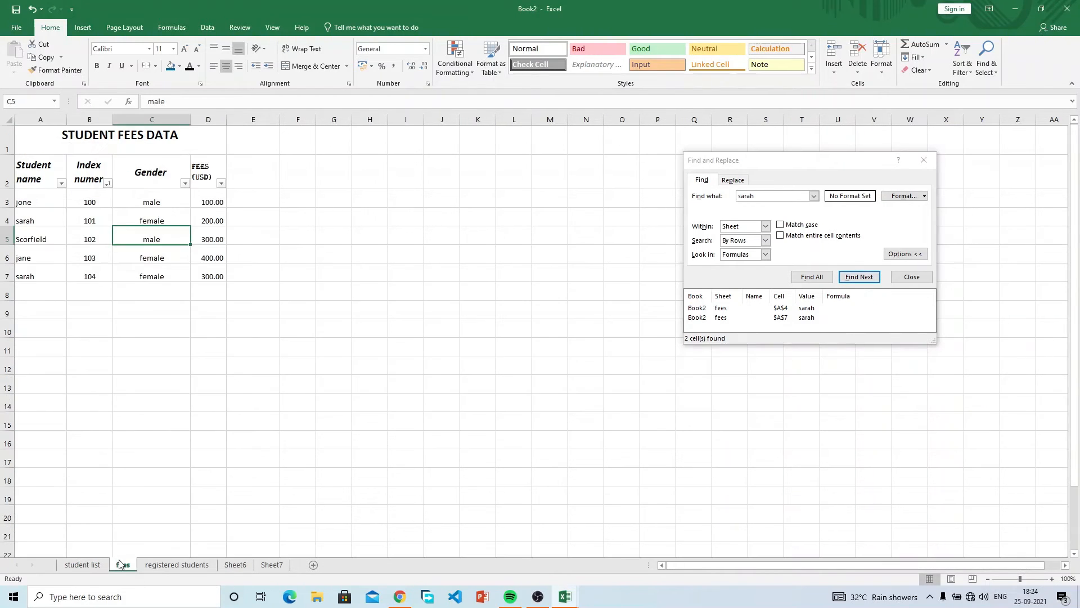
click(157, 256)
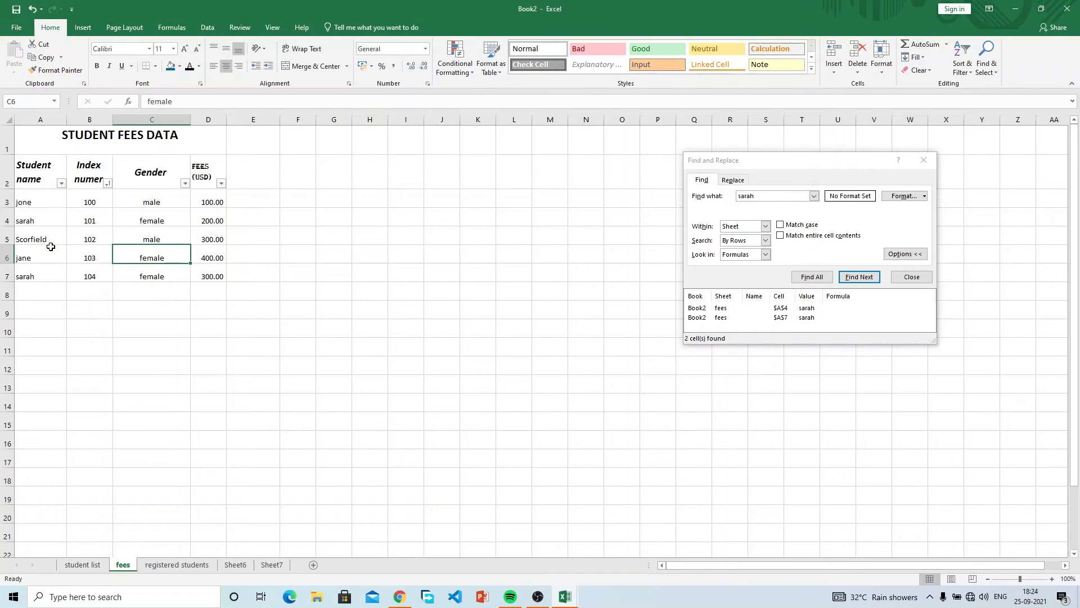
click(51, 223)
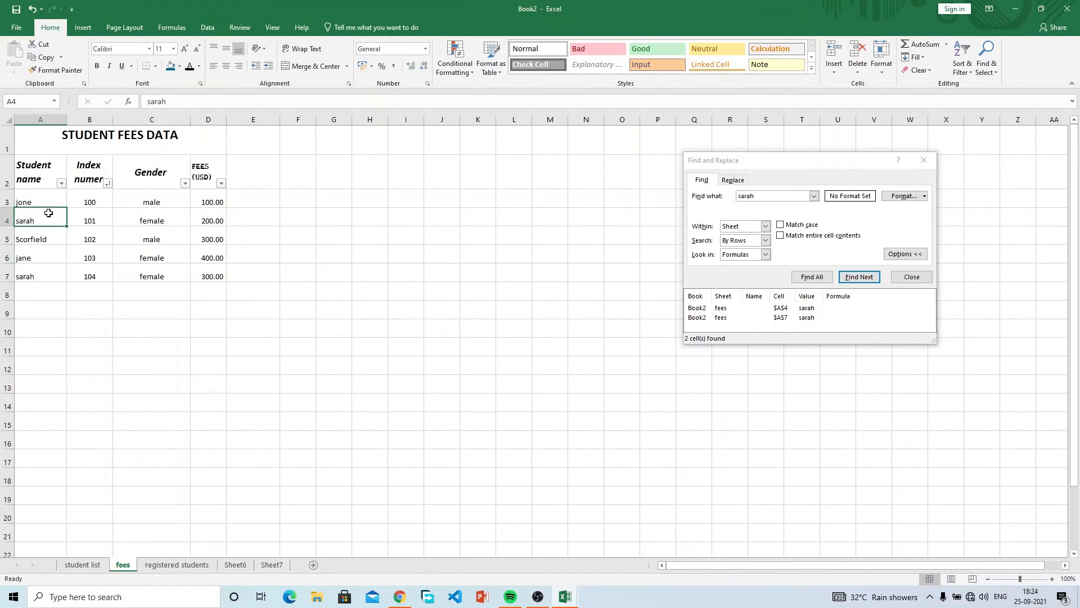
click(83, 564)
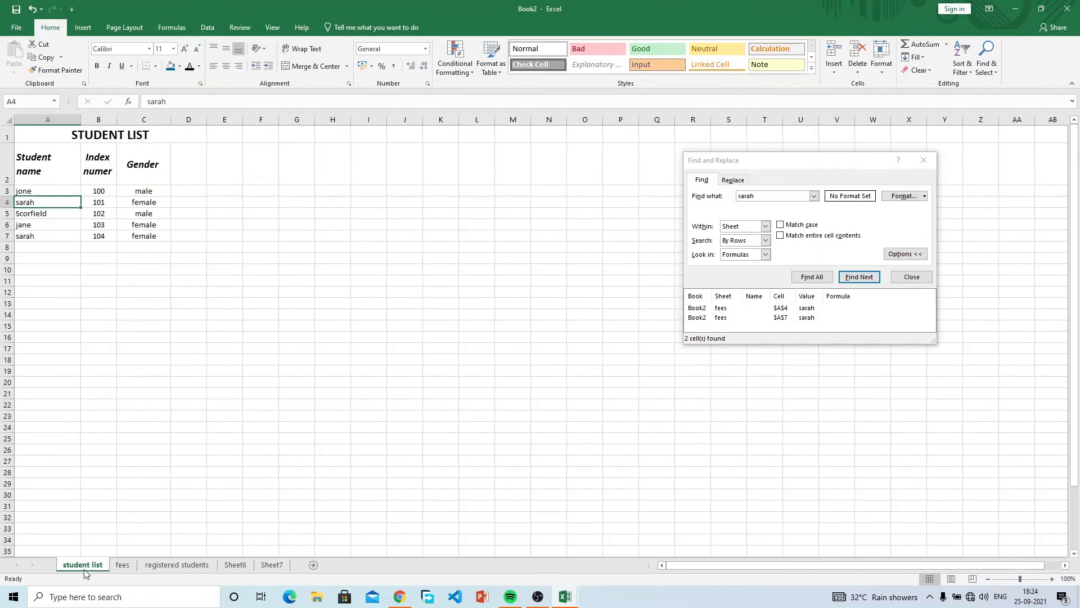
click(180, 563)
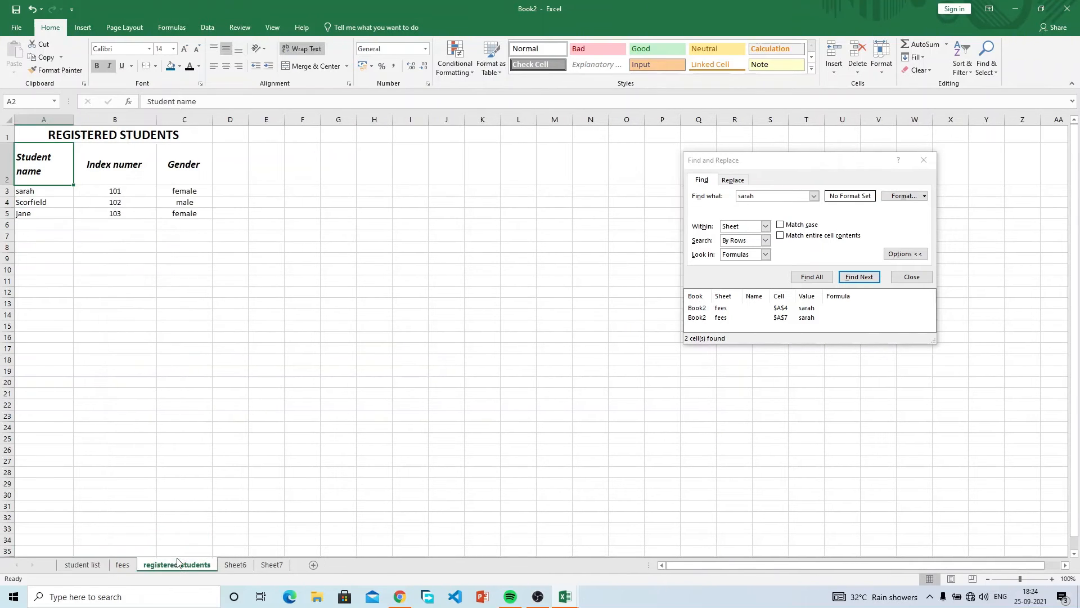
click(124, 564)
click(241, 273)
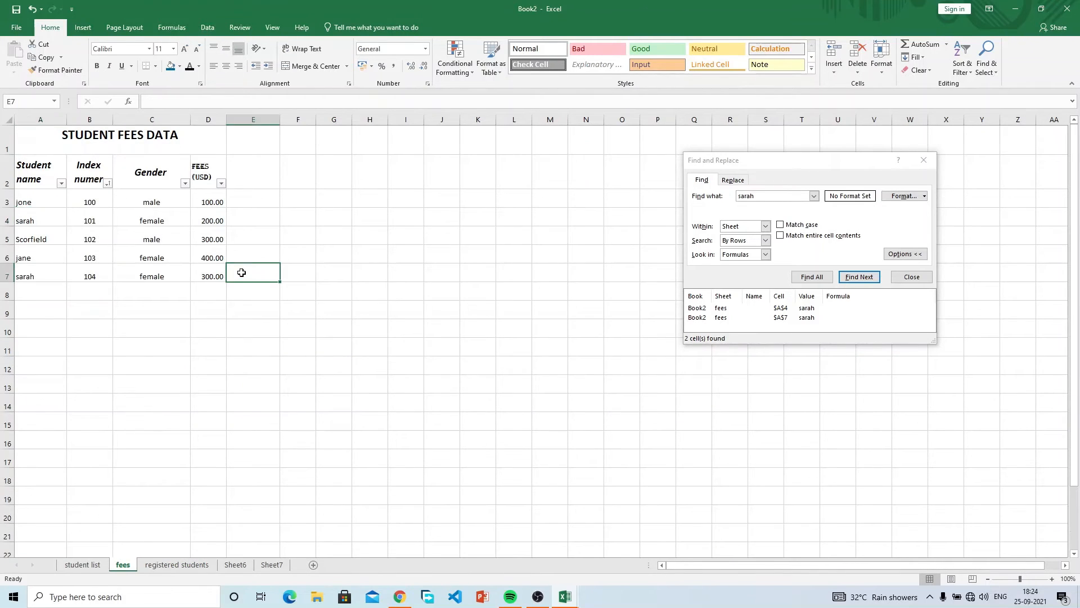
click(764, 196)
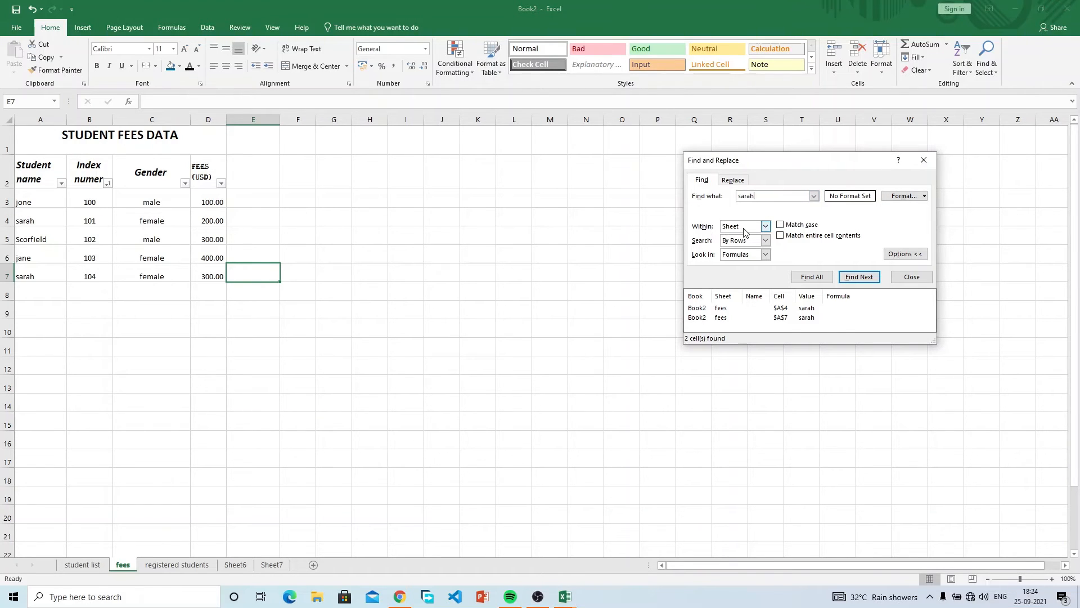
Set Within to Workbook and find the matches on student list, including A7.
click(744, 243)
click(849, 278)
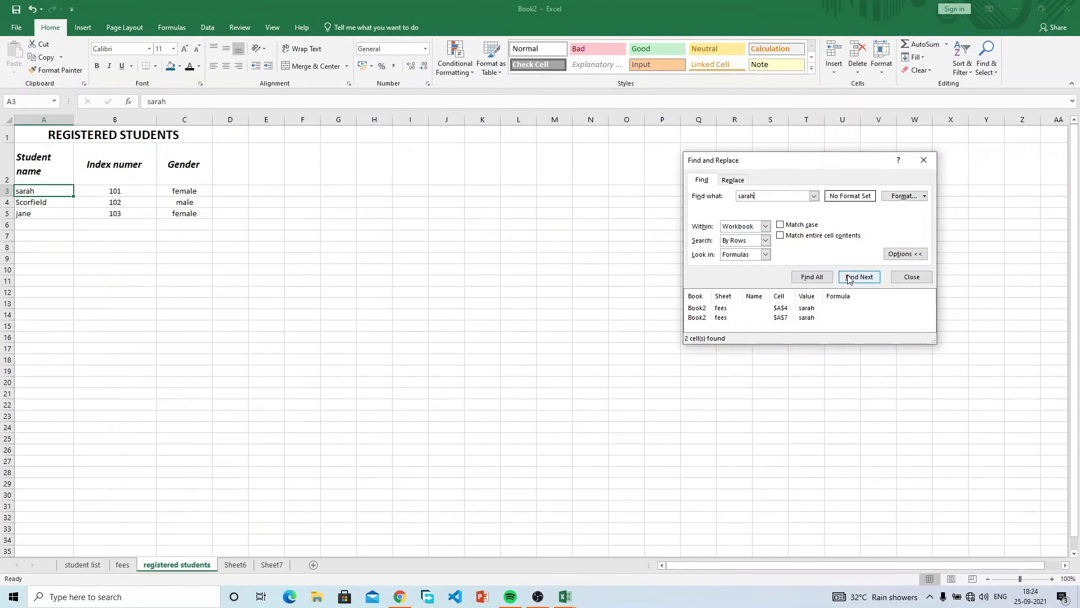
click(850, 280)
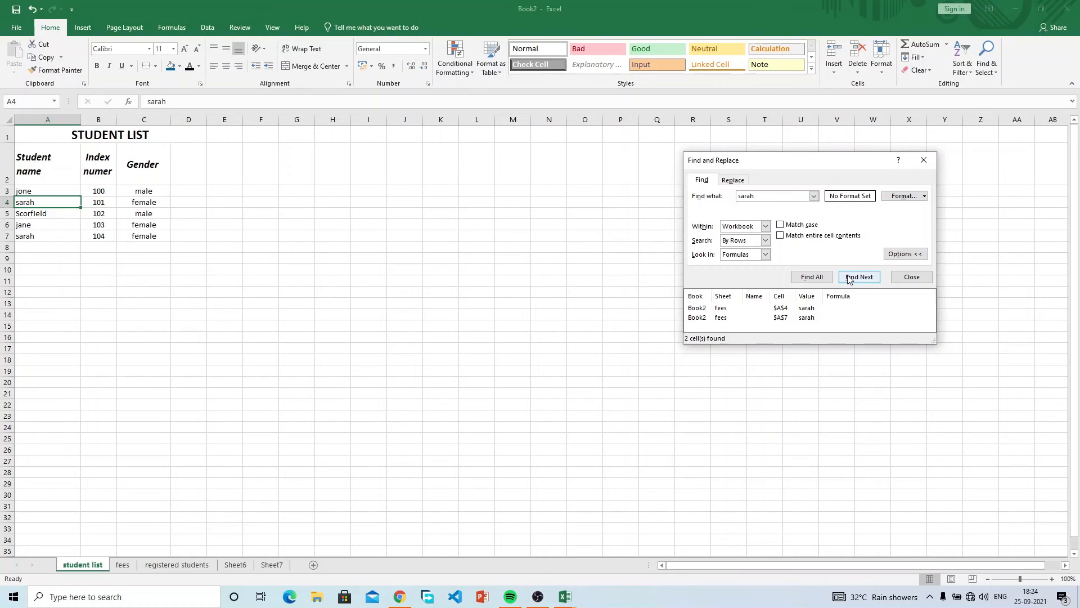
click(850, 280)
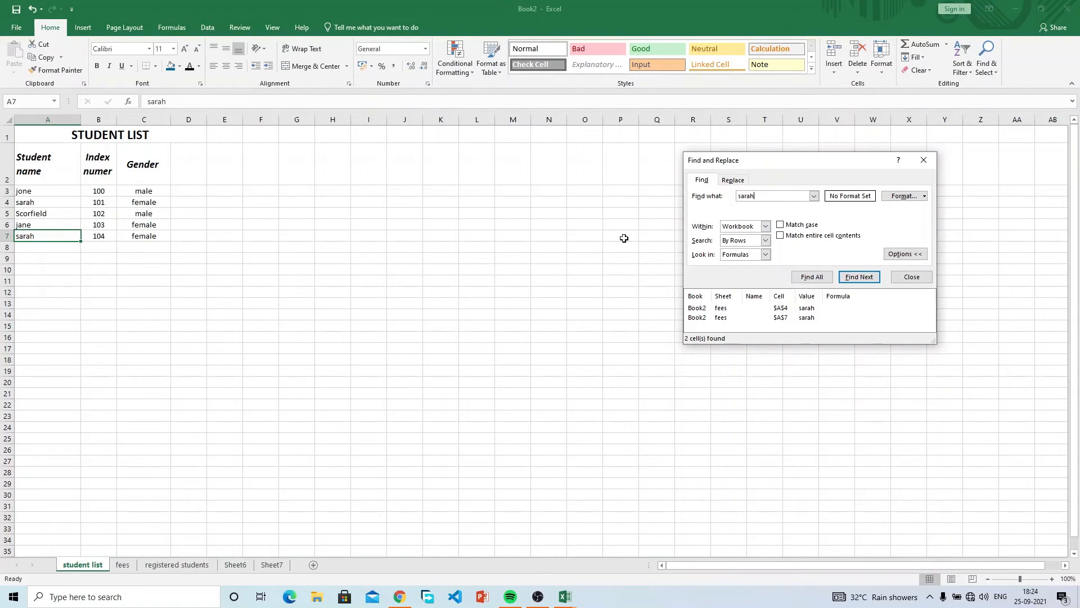
Continue through the matches on fees and registered students, keeping the search order By Rows.
click(871, 279)
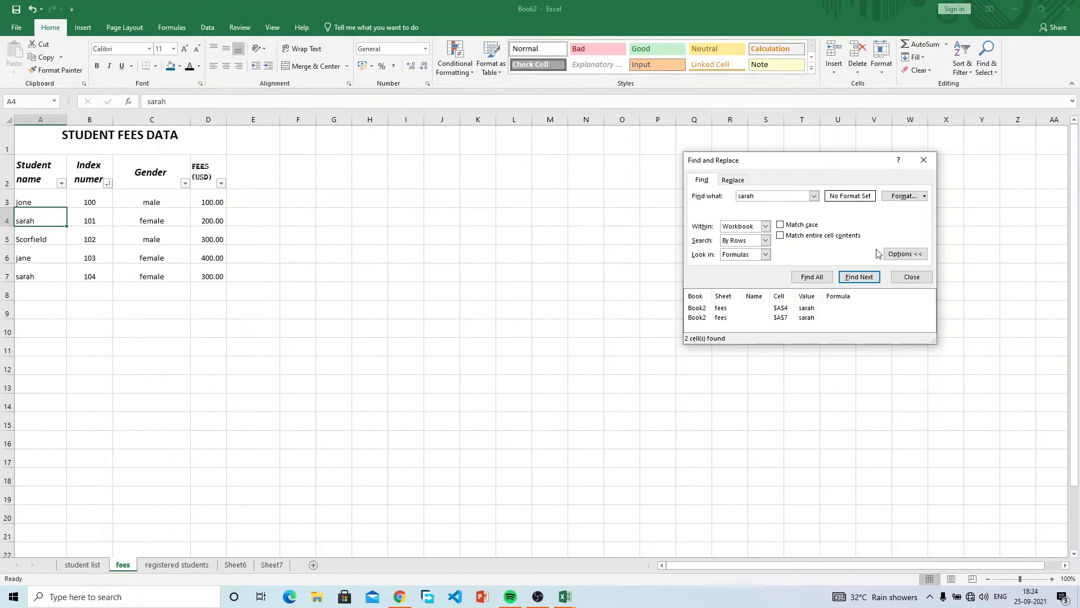
click(862, 276)
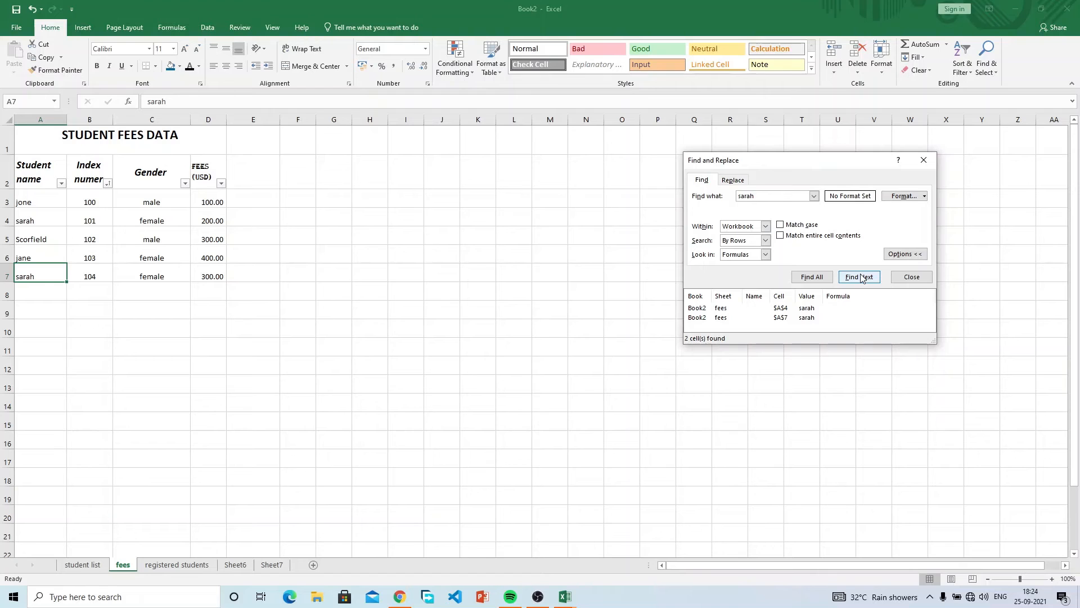
click(863, 276)
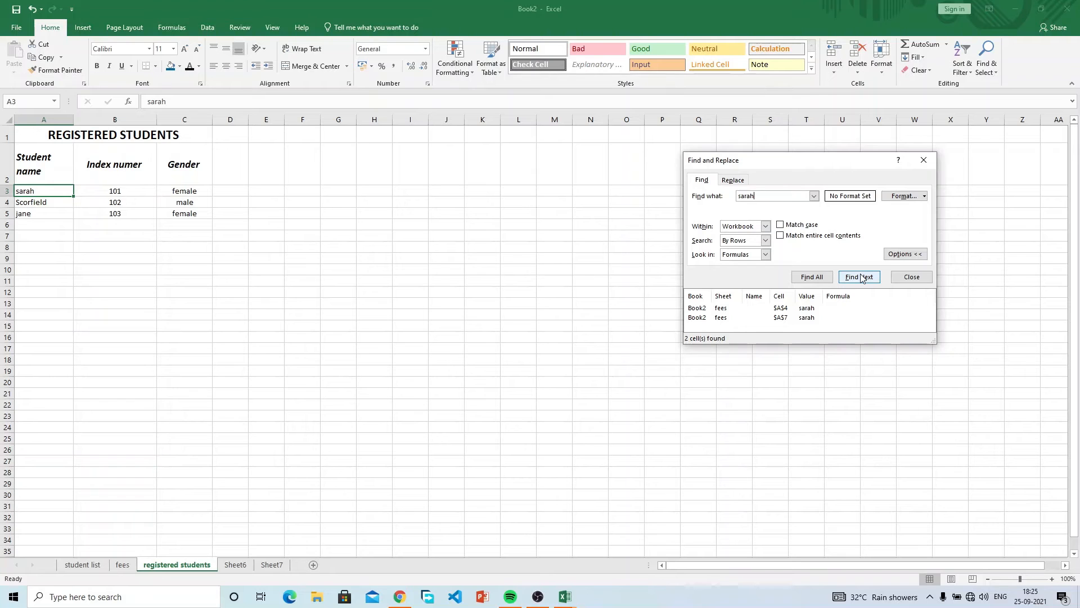
click(758, 242)
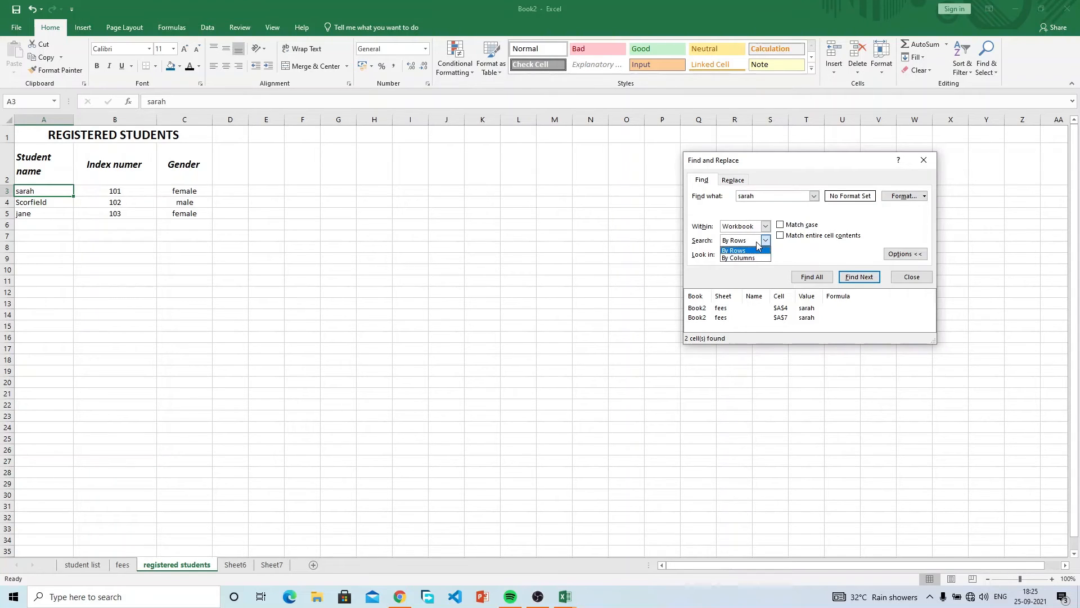
click(758, 243)
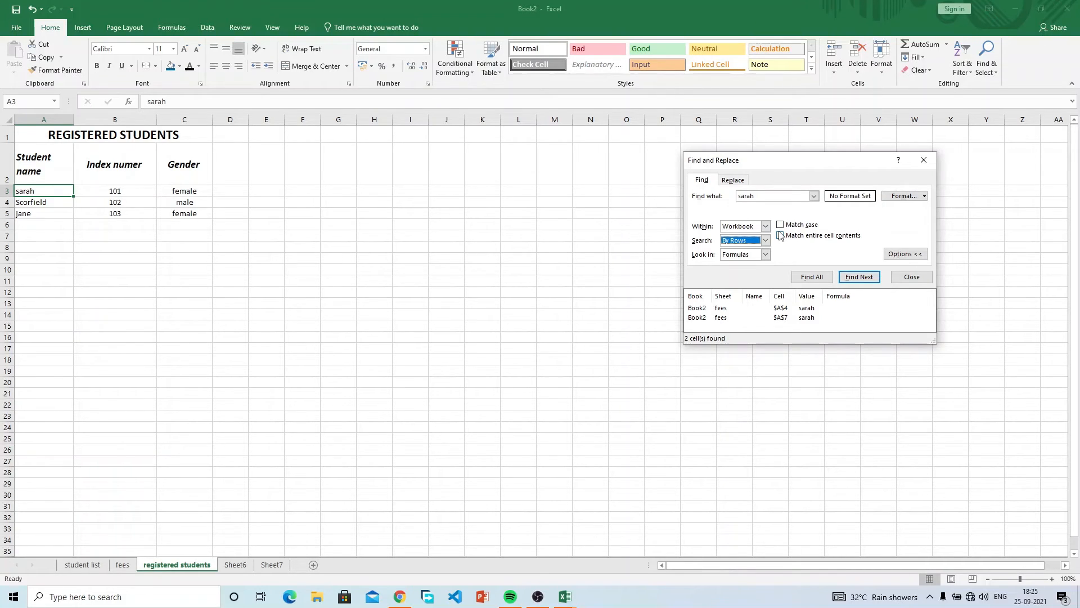
Edit the search text and step repeatedly through the workbook matches.
click(759, 196)
click(870, 279)
click(870, 279)
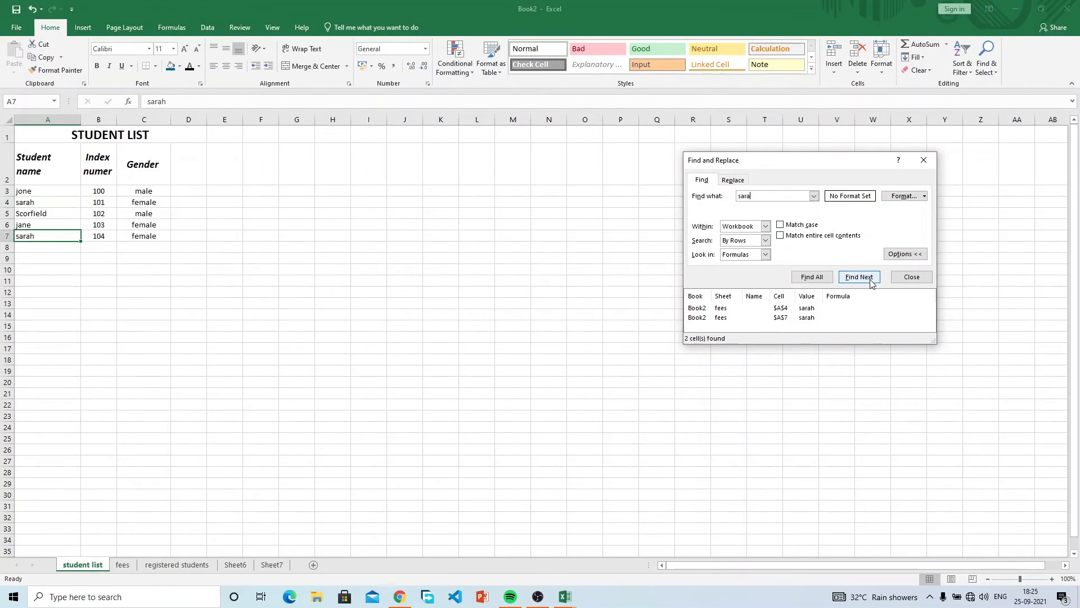
click(870, 279)
click(871, 279)
click(870, 279)
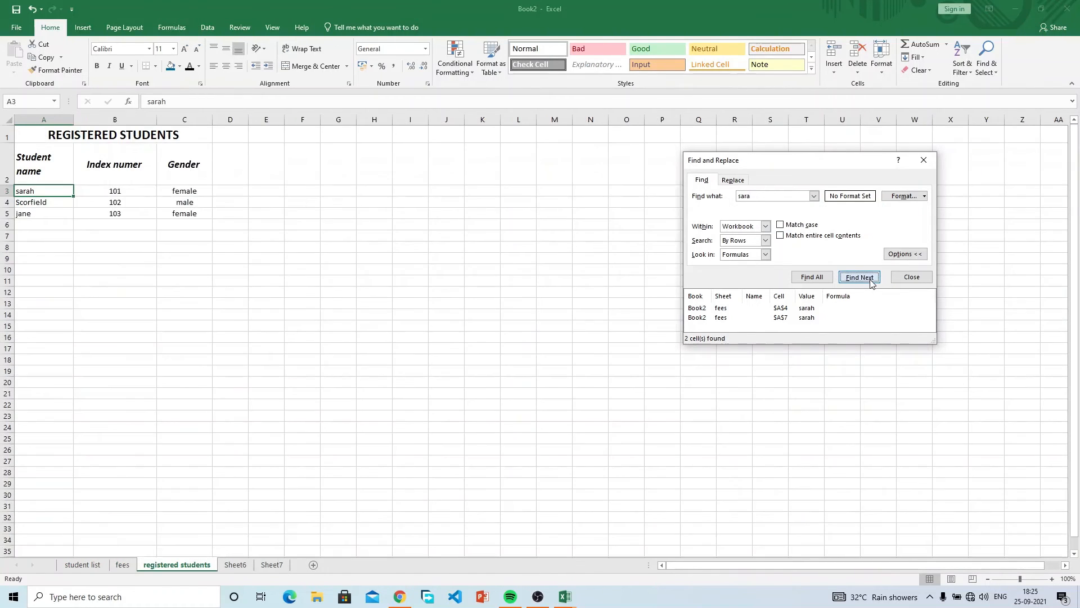
click(871, 279)
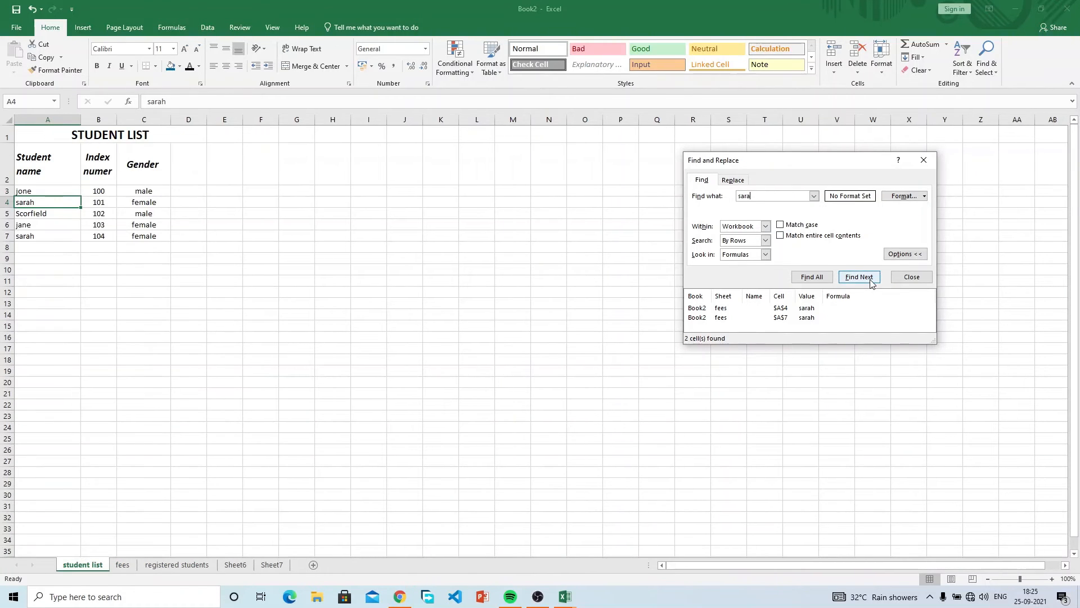
Tick Match entire cell contents and confirm the partial name finds nothing.
click(781, 235)
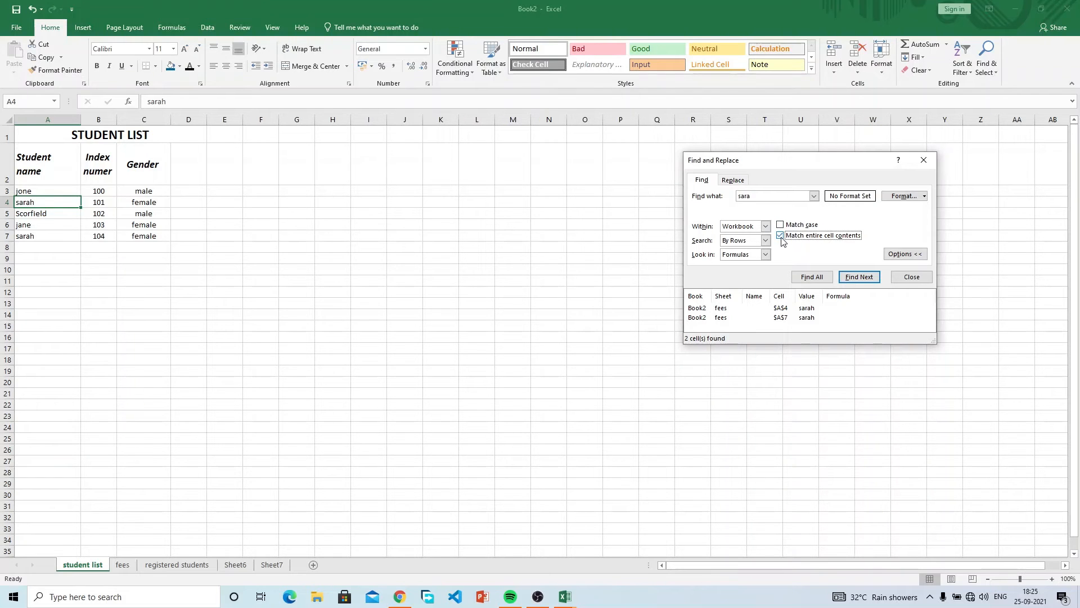
click(857, 278)
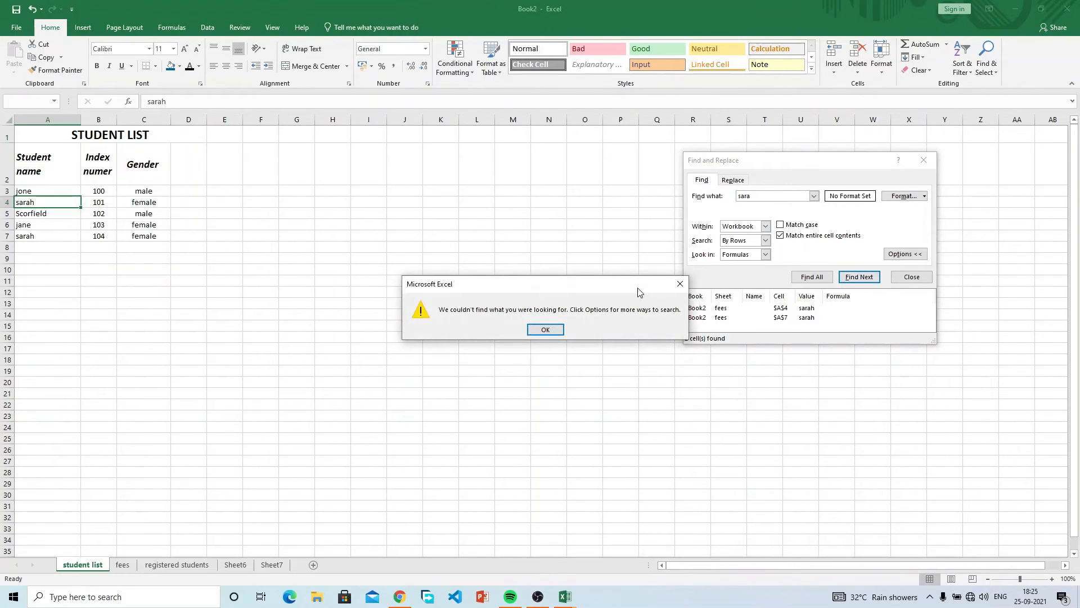
click(547, 330)
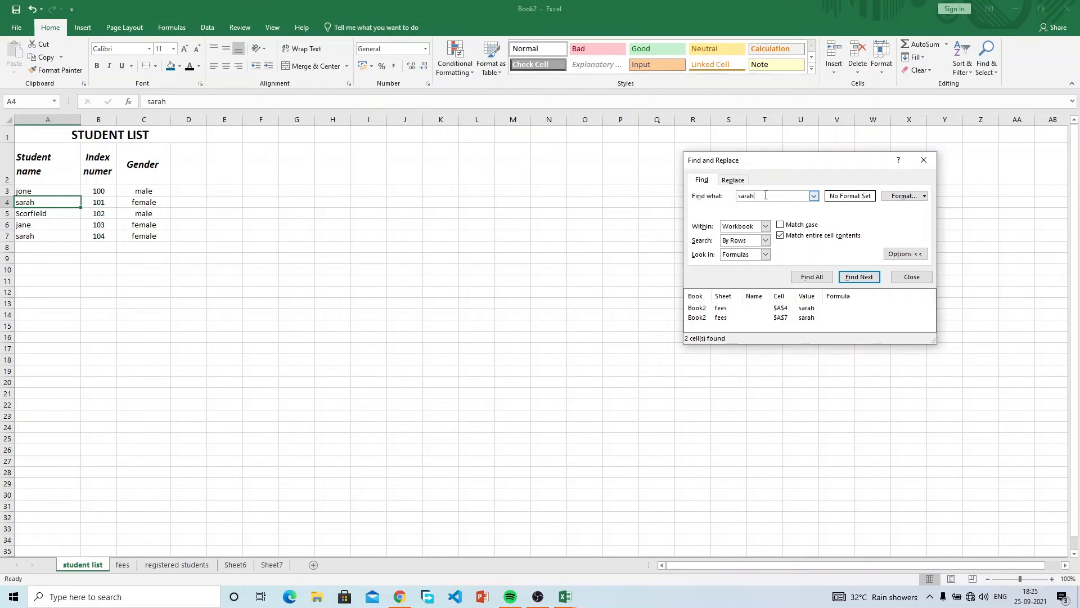
Step through the full-name matches to the fees sheet, then tick Match case.
click(859, 276)
click(858, 276)
click(859, 277)
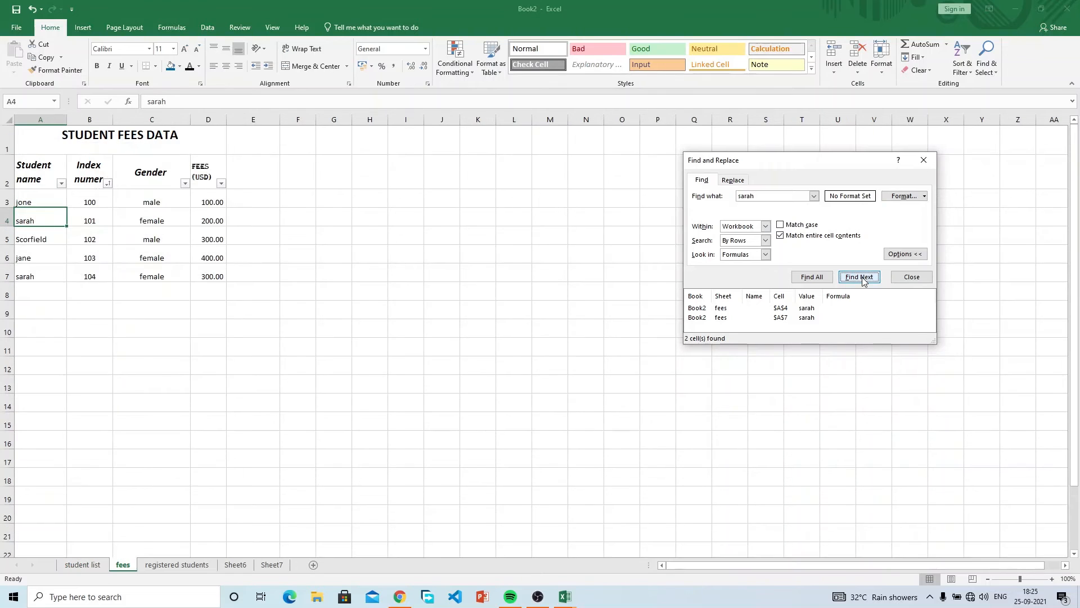
click(781, 225)
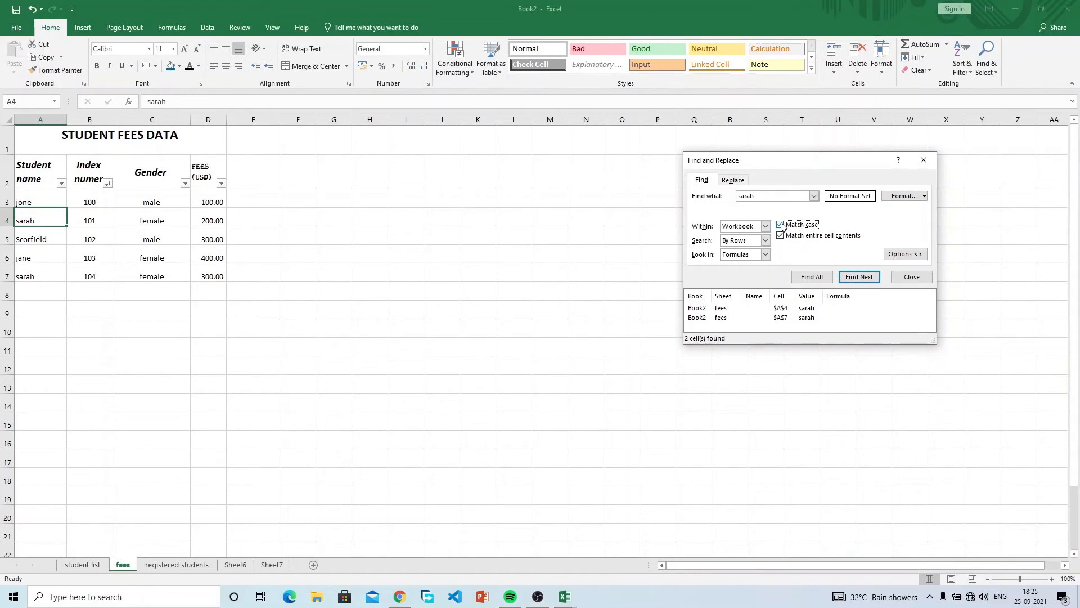
Step through the matches, then search for the name with a capital S and get no match.
click(743, 196)
click(859, 278)
click(860, 278)
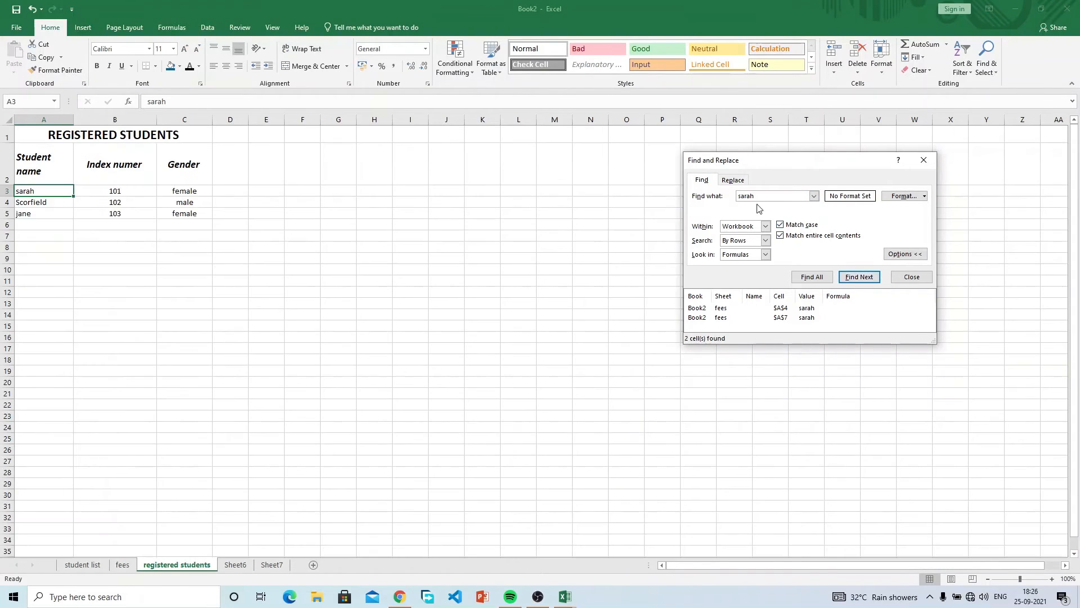
click(743, 196)
key(BackSpace)
text(S)
click(856, 278)
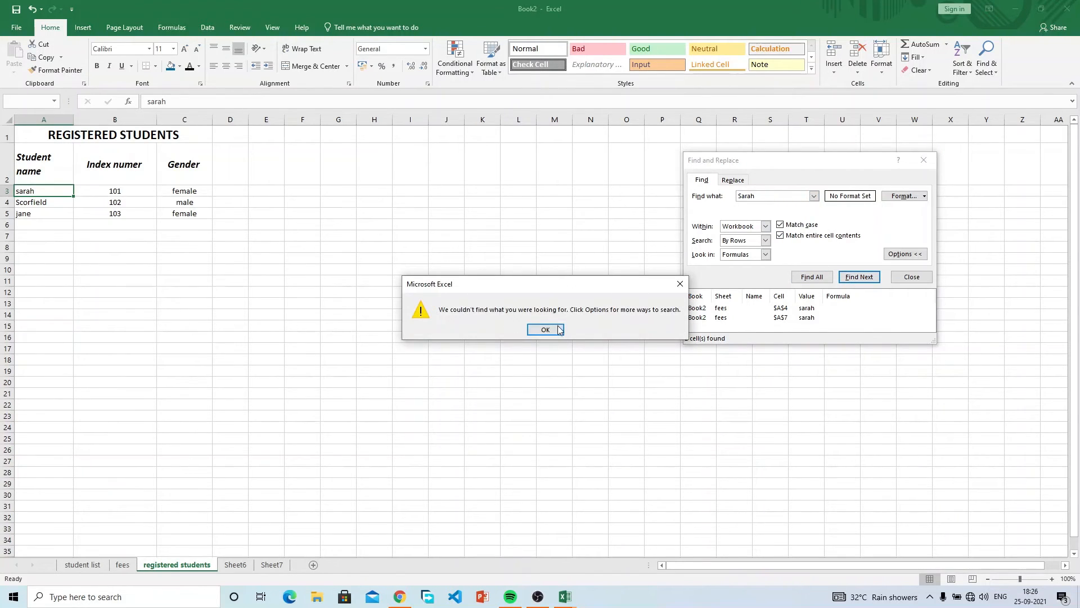
click(545, 329)
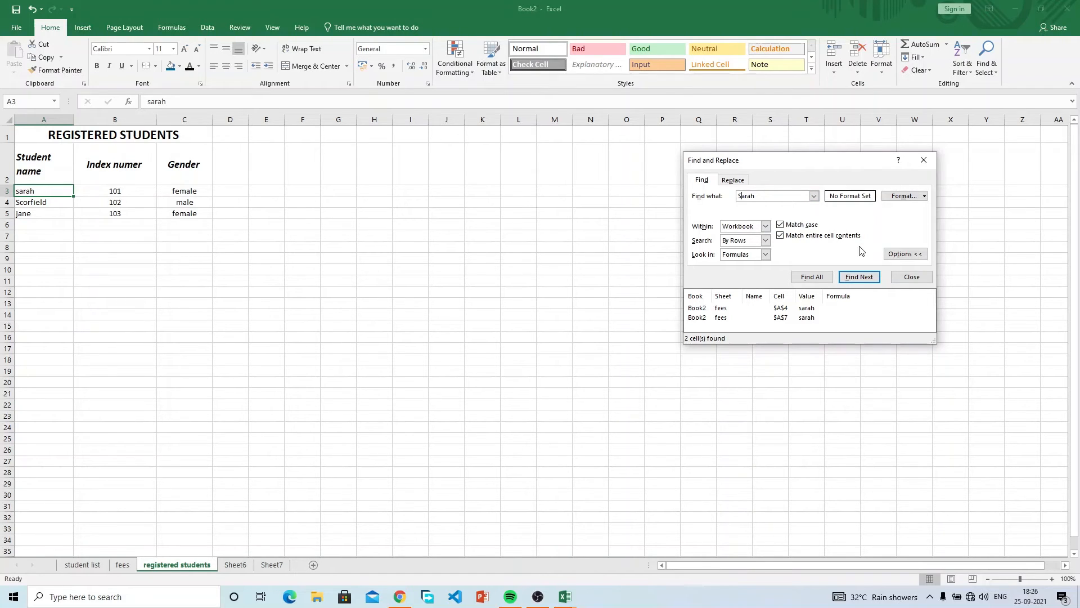
Untick Match case and Match entire cell contents, then close Find and Replace.
click(785, 225)
click(781, 236)
click(916, 276)
Open the Replace tab of Find and Replace and check the misspelt name in cell A4.
click(986, 62)
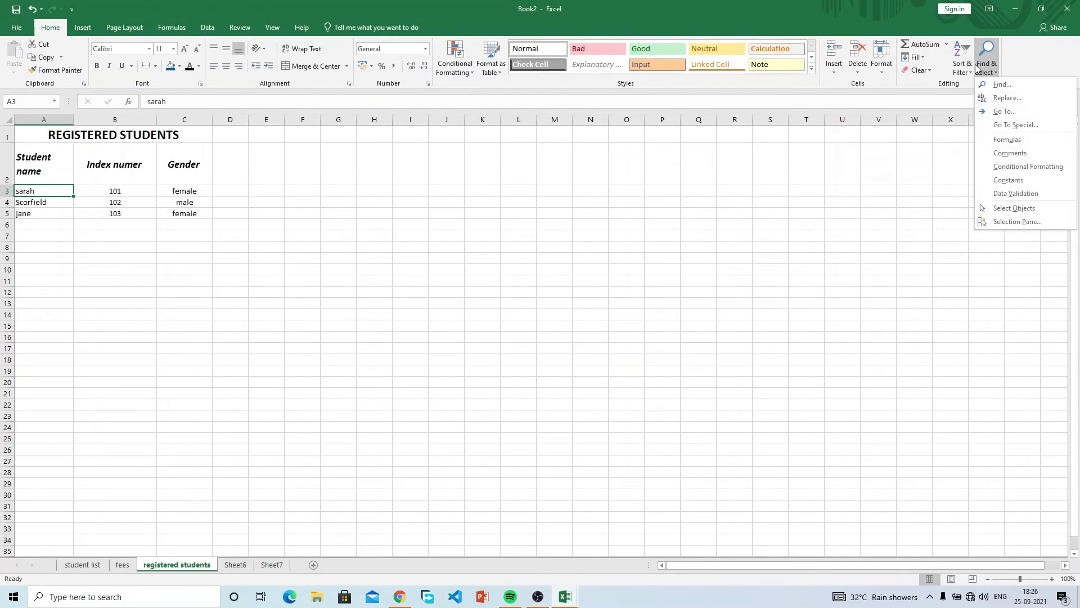
click(979, 67)
click(979, 66)
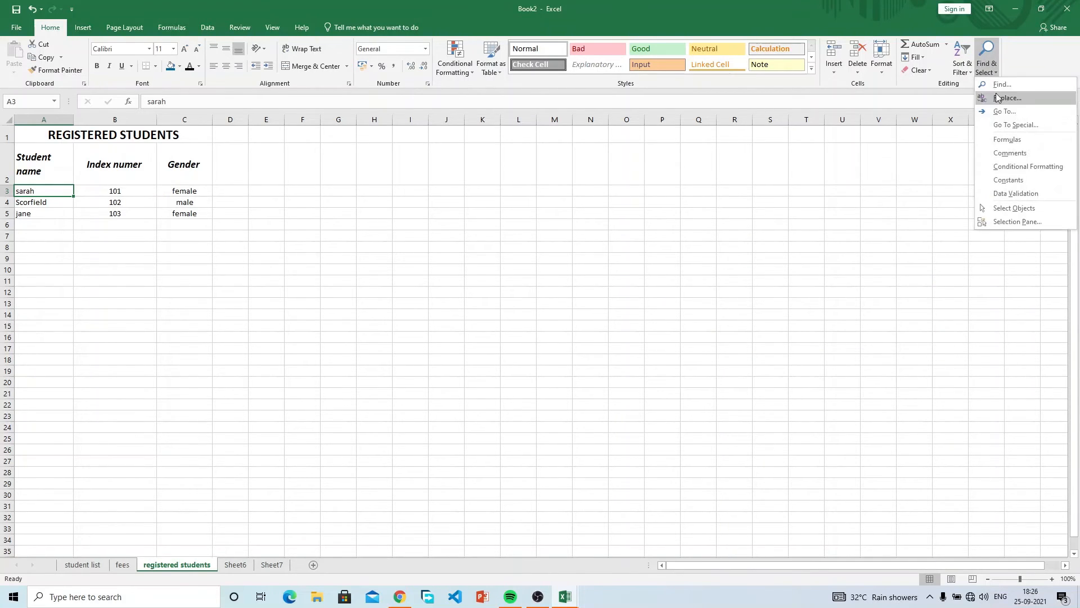
click(993, 97)
click(923, 201)
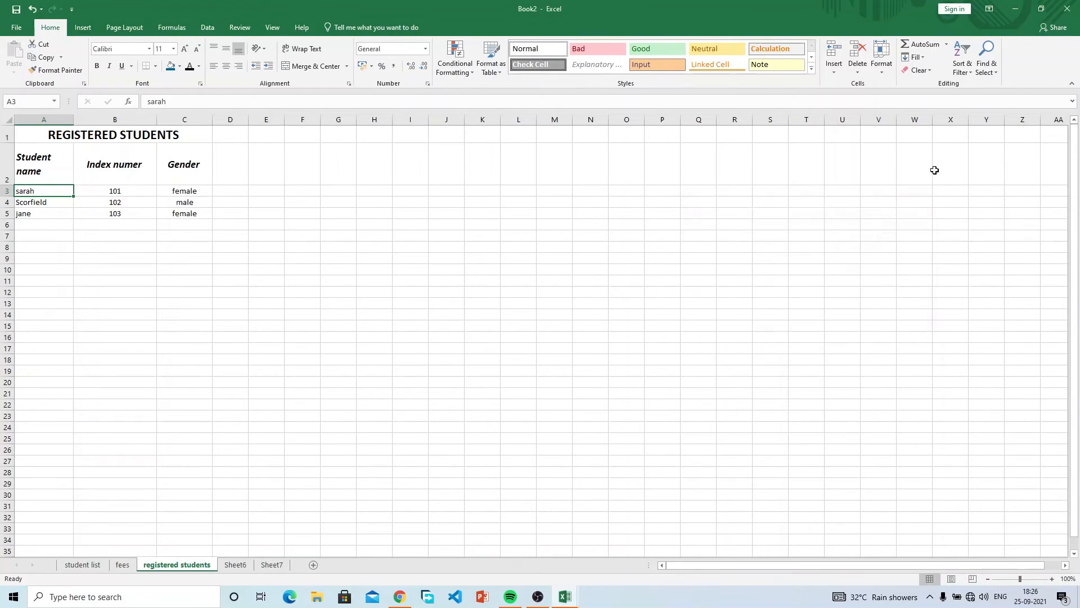
click(985, 66)
click(990, 84)
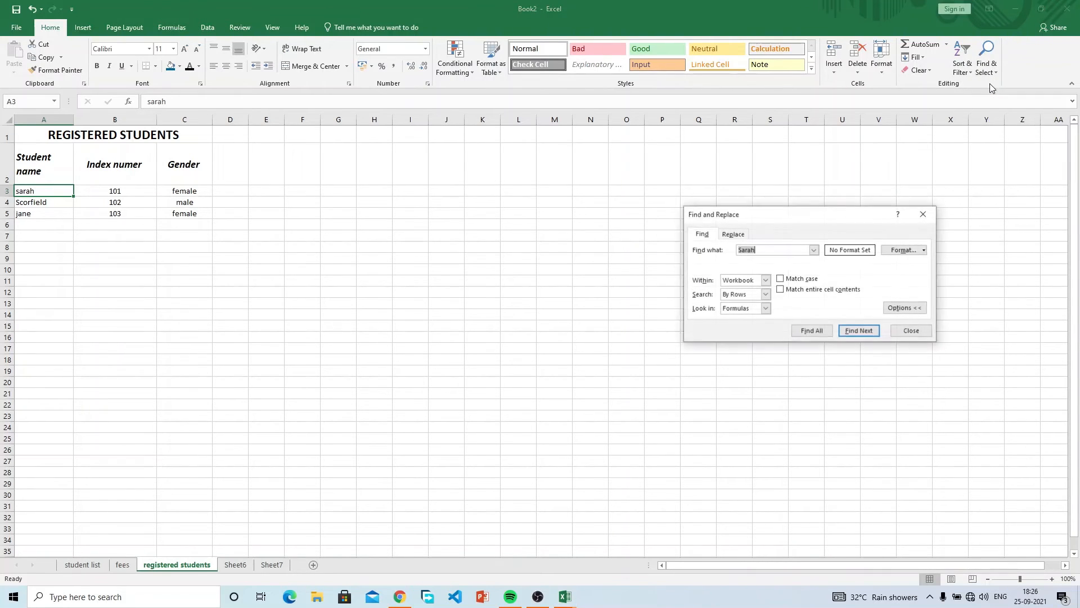
click(732, 235)
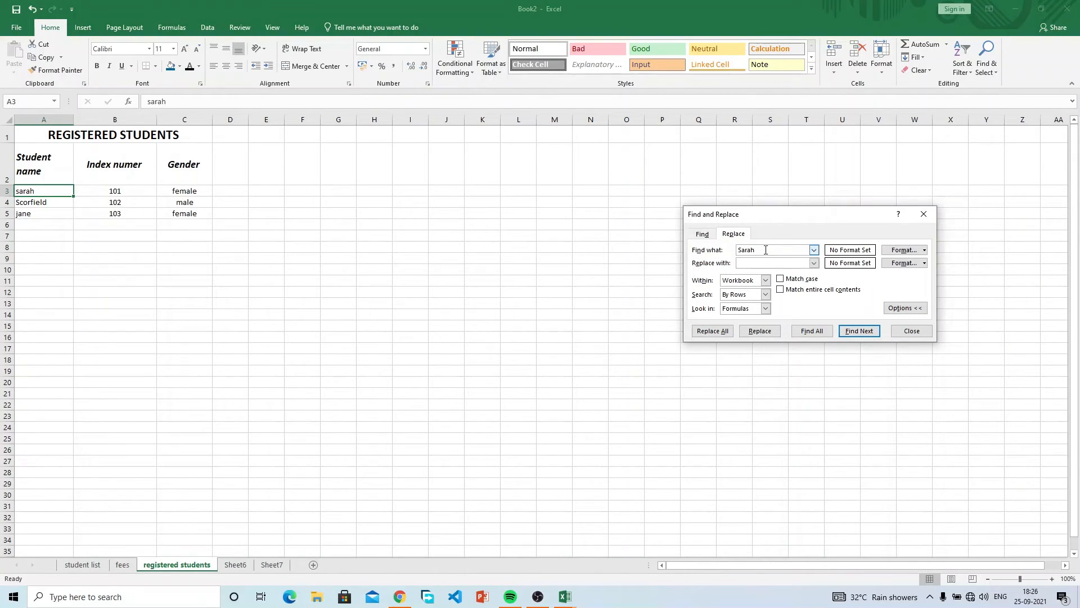
drag(761, 250, 730, 249)
click(130, 210)
click(116, 202)
click(56, 201)
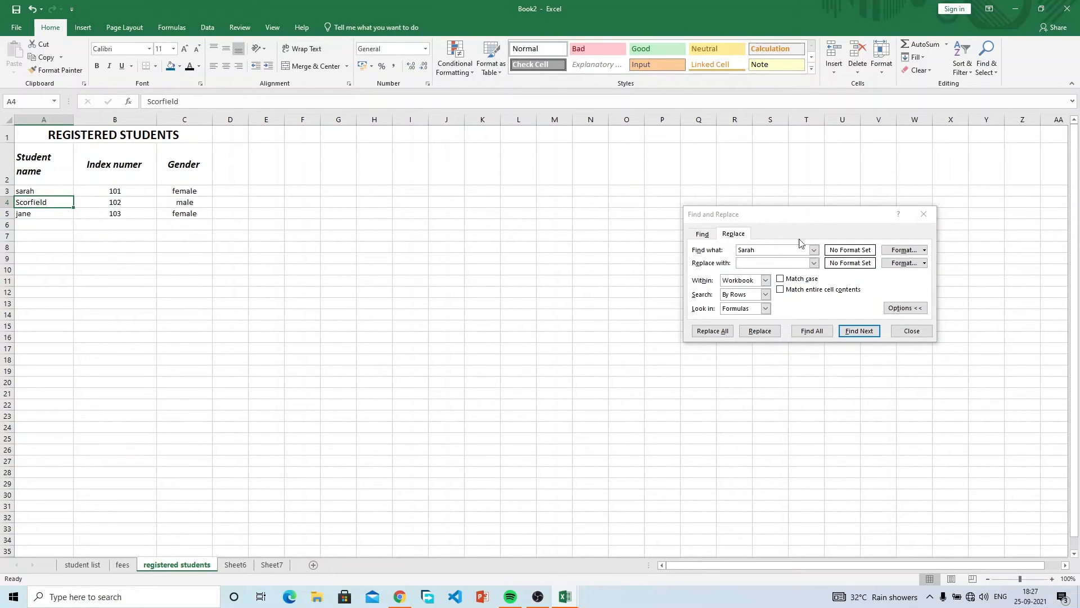
Enter the misspelt name and its corrected spelling, Find All, then Replace All three occurrences.
click(772, 252)
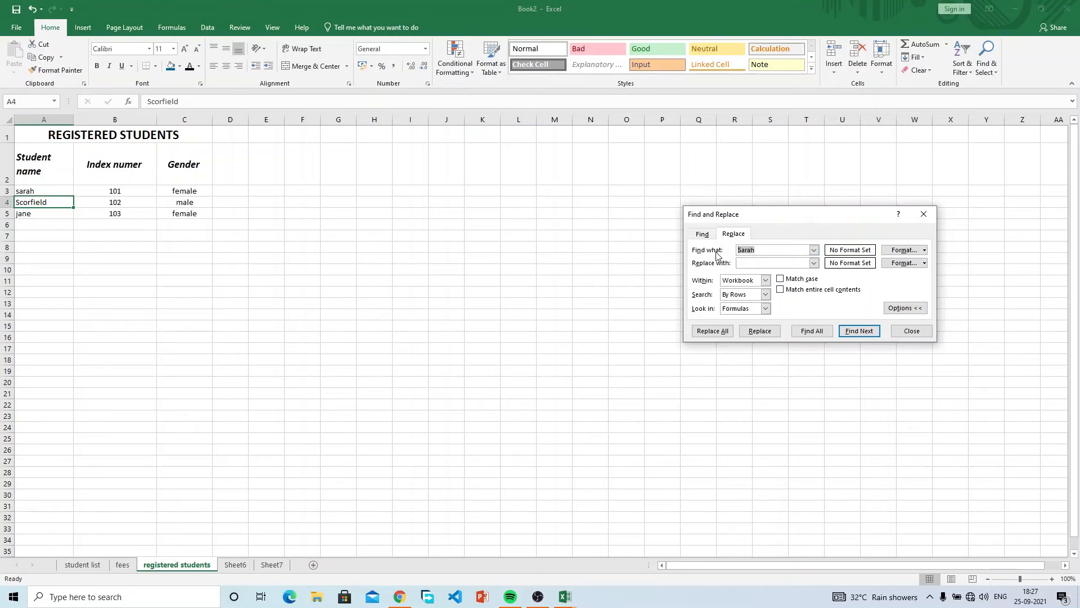
text(sc)
click(748, 250)
text(r)
click(812, 331)
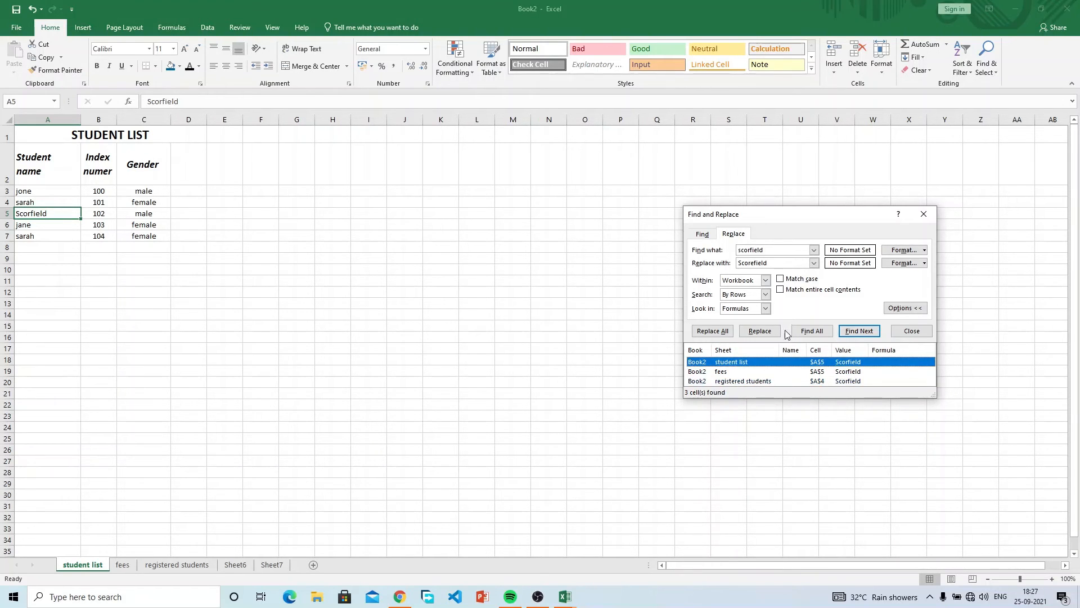
click(718, 333)
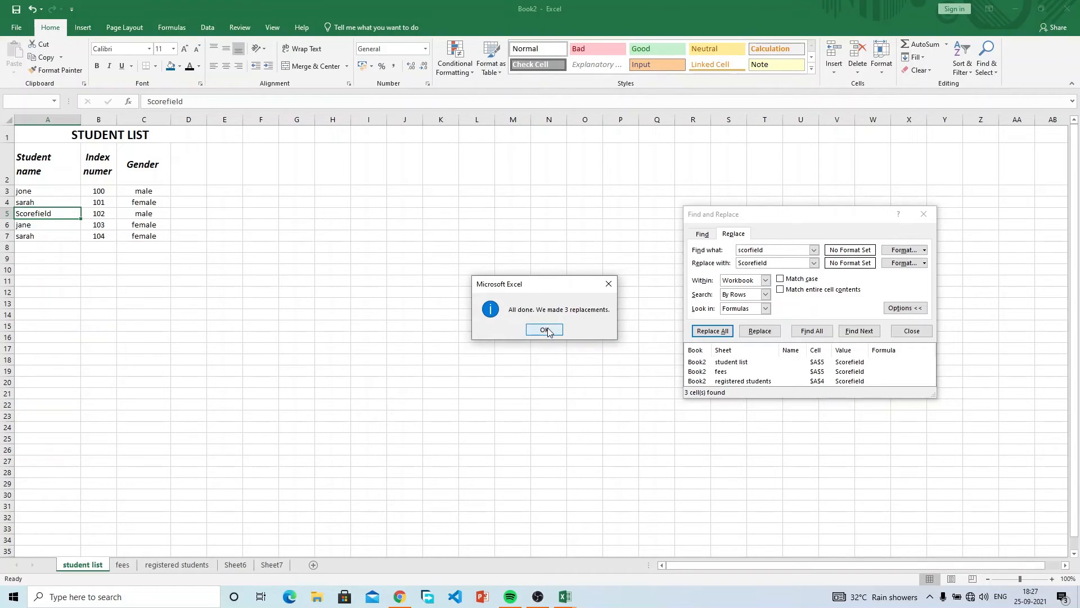
click(544, 330)
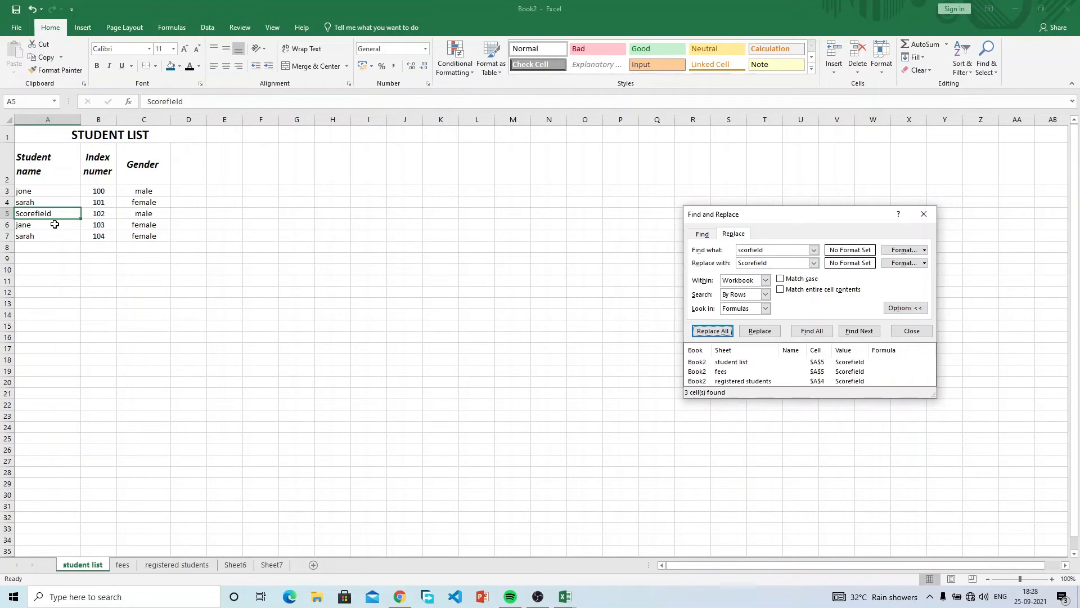
click(49, 190)
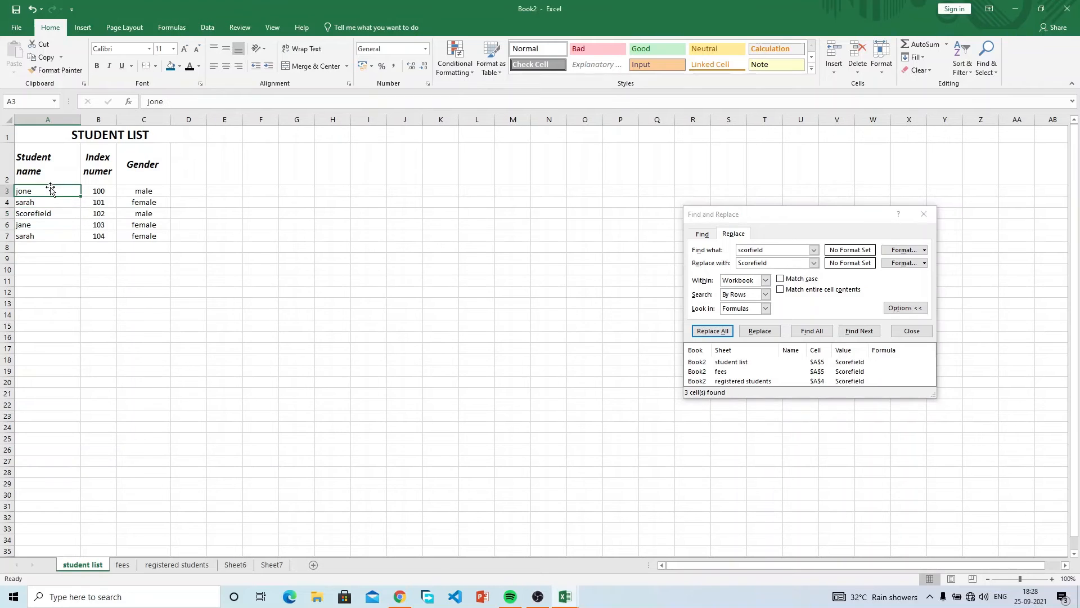
double_click(49, 191)
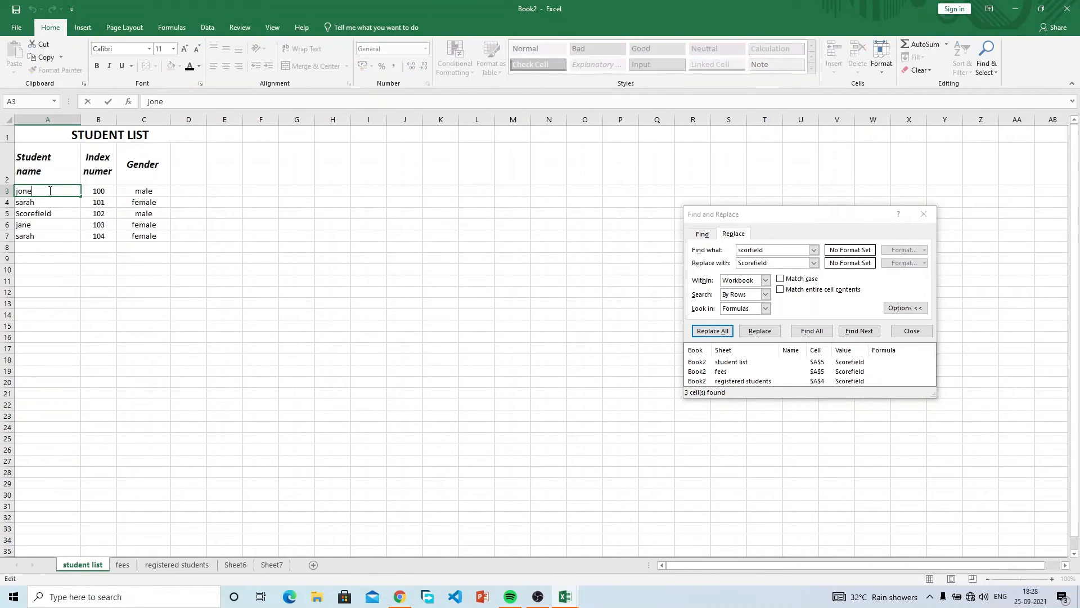
key(Return)
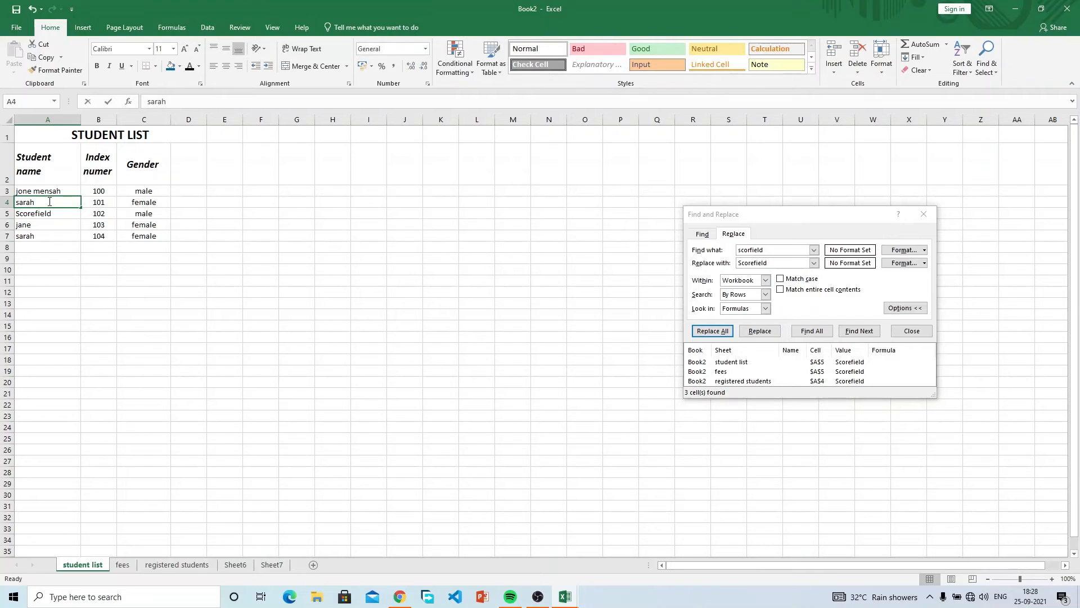
double_click(49, 201)
text(newman)
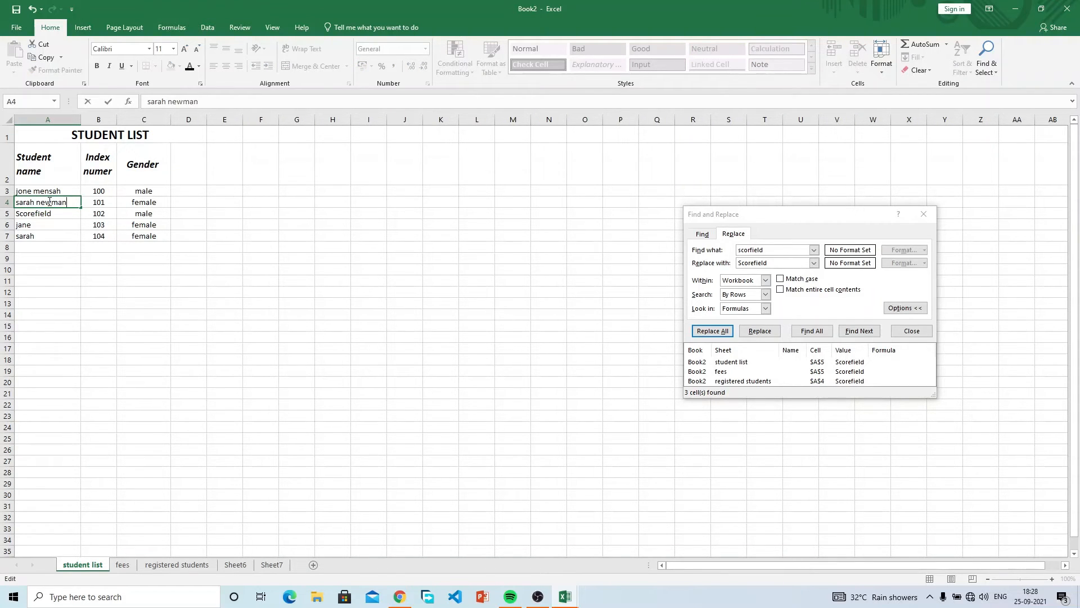
key(Return)
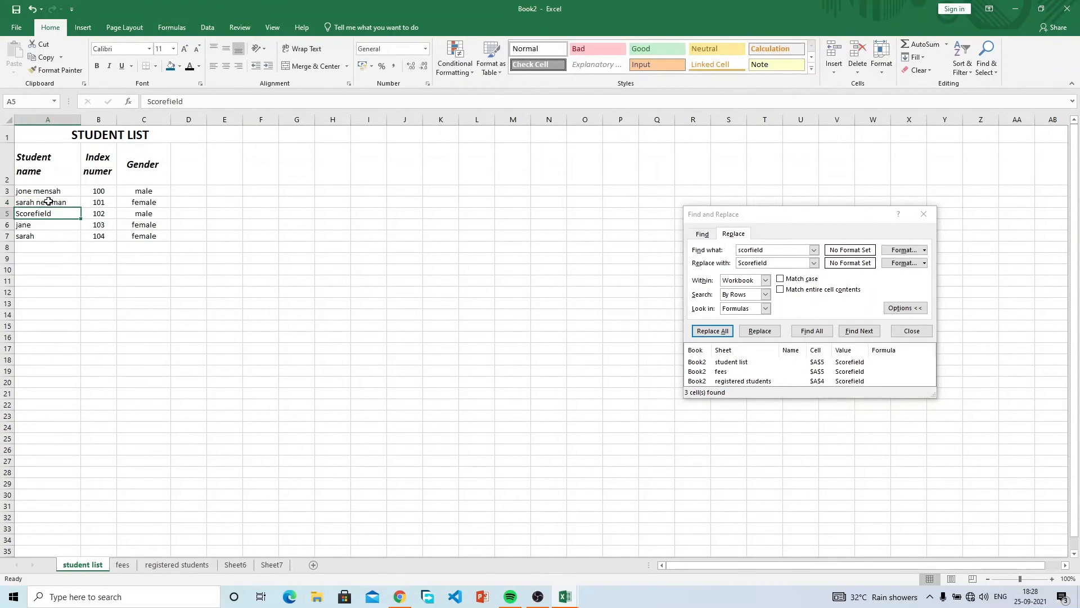
double_click(52, 201)
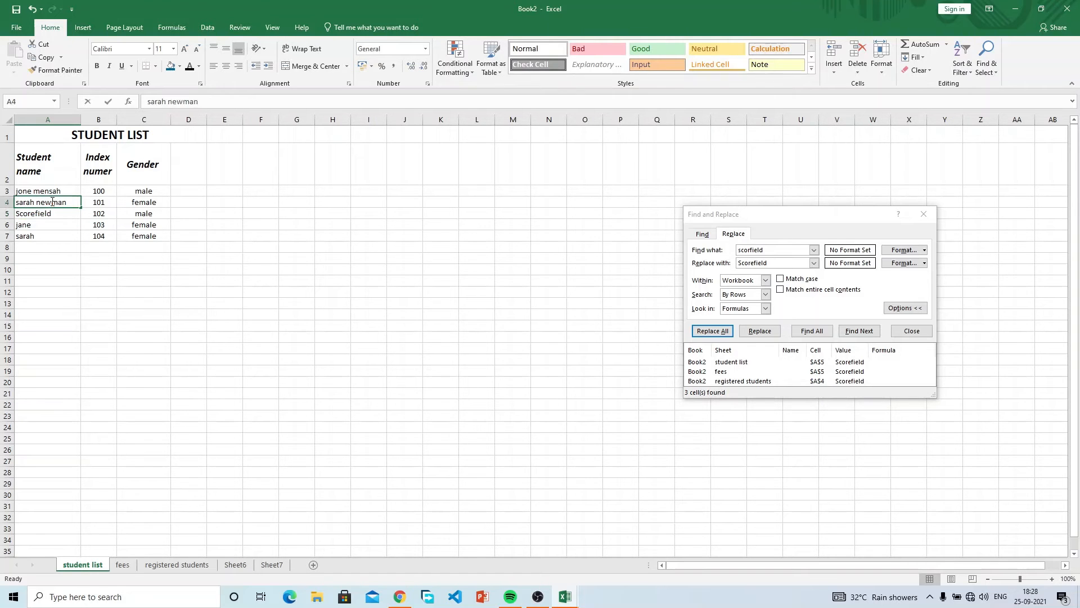
key(BackSpace)
text(u)
key(Return)
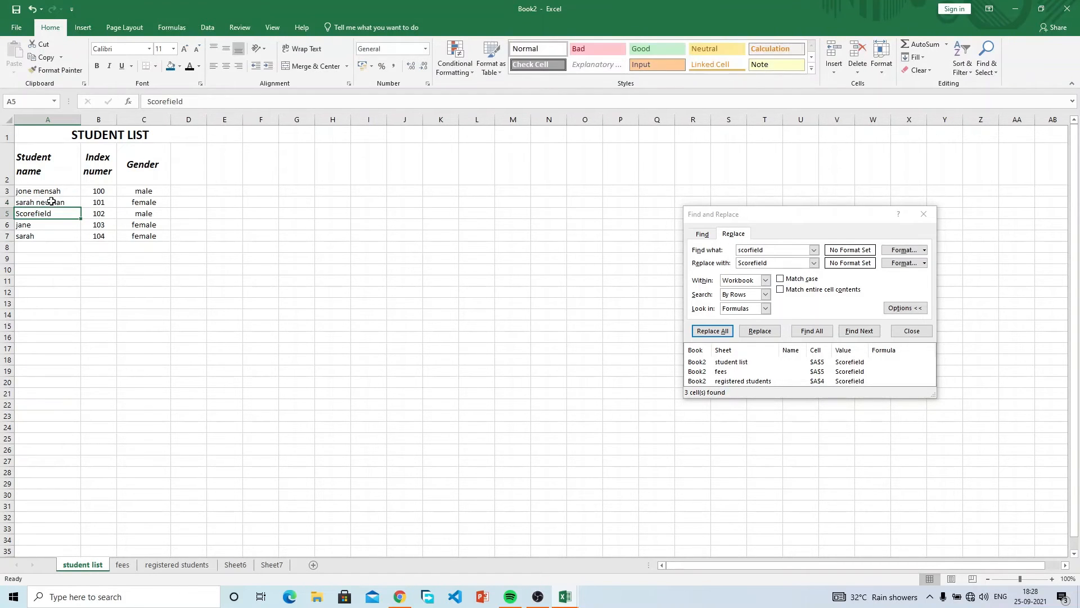
double_click(58, 213)
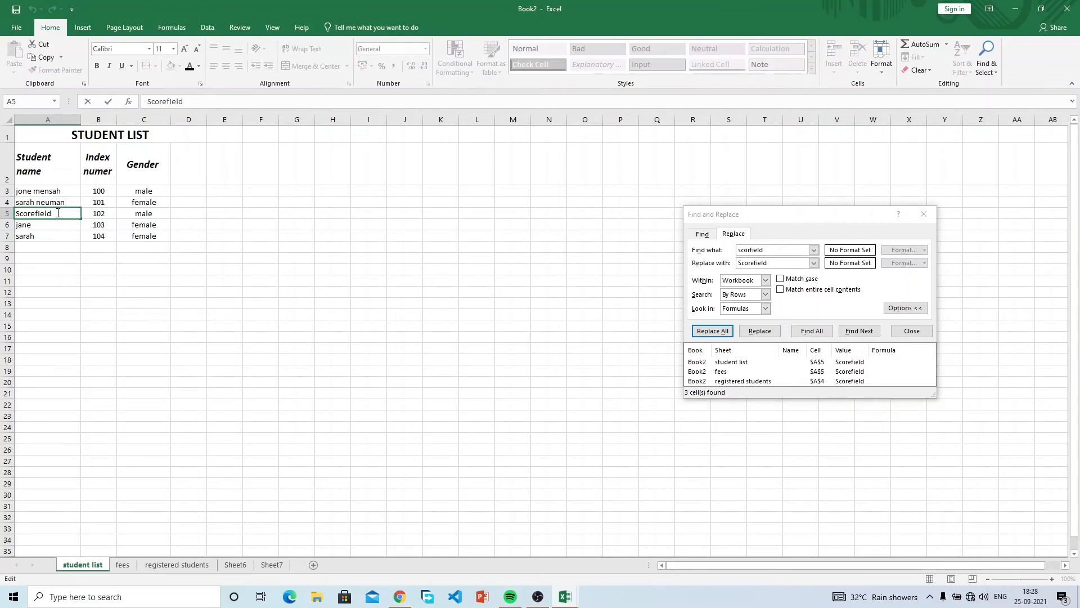
text(oteng)
key(Return)
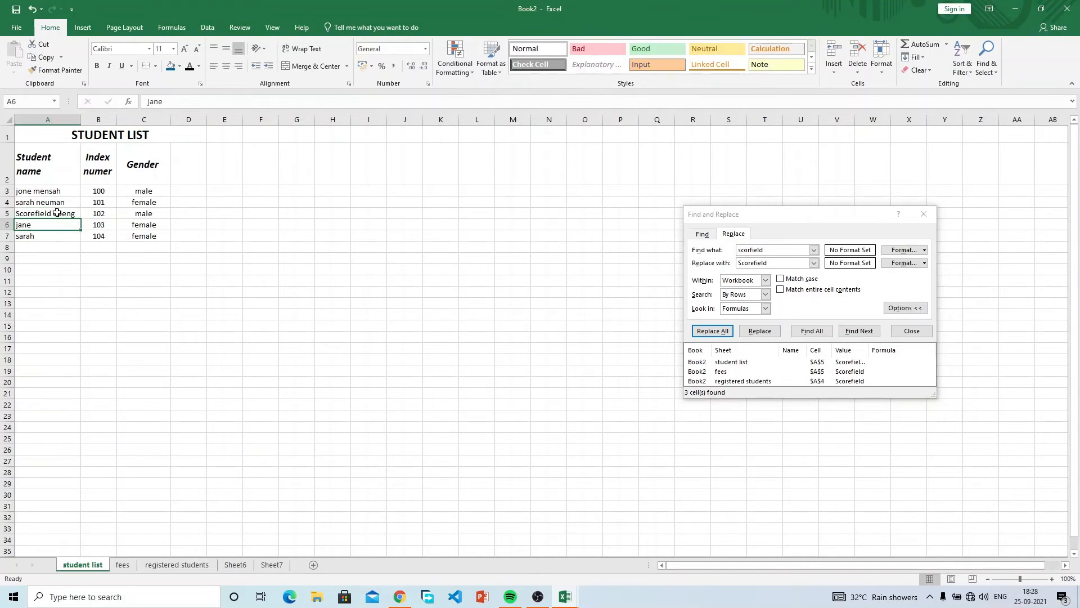
double_click(56, 223)
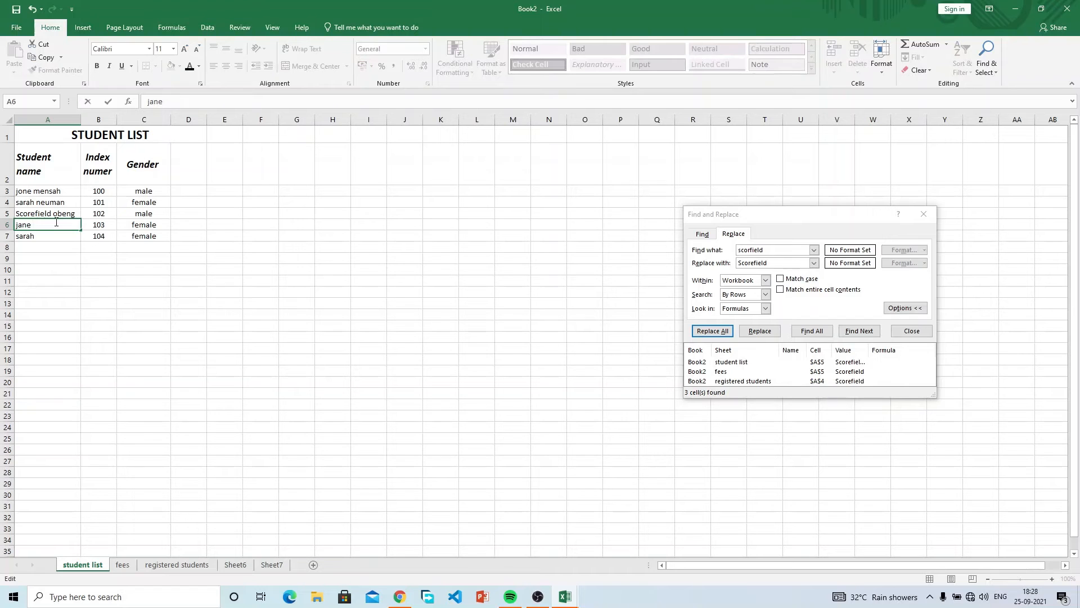
text(obour)
key(Return)
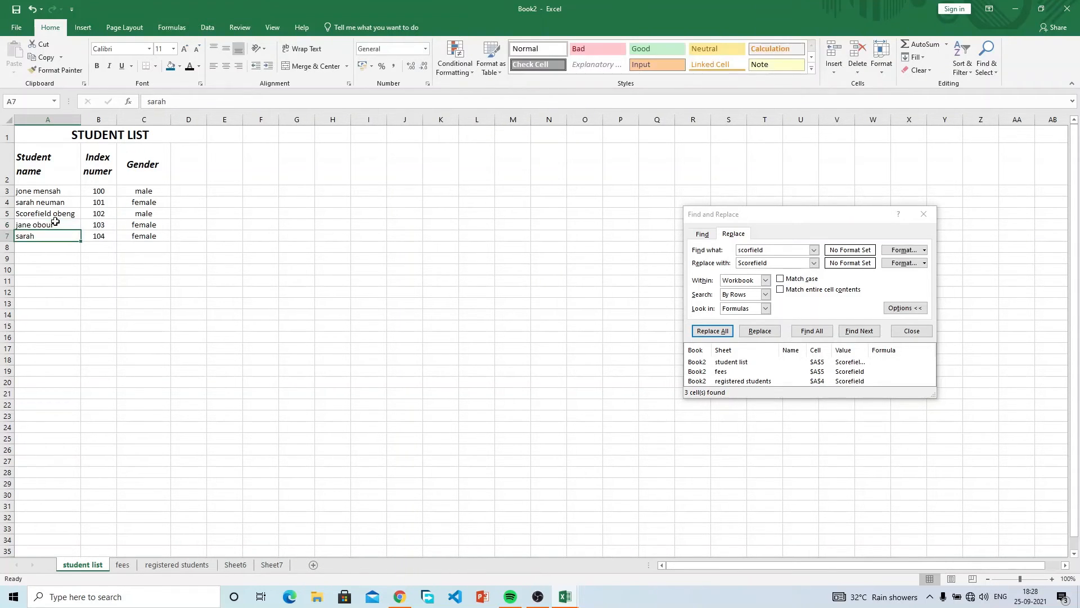
double_click(52, 237)
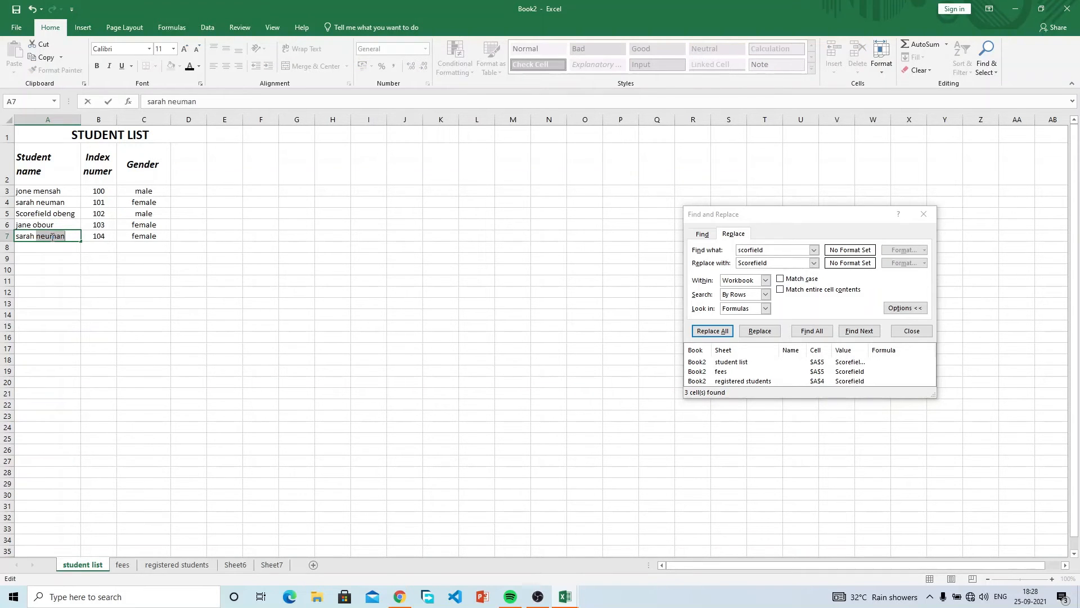
text(eric)
key(Return)
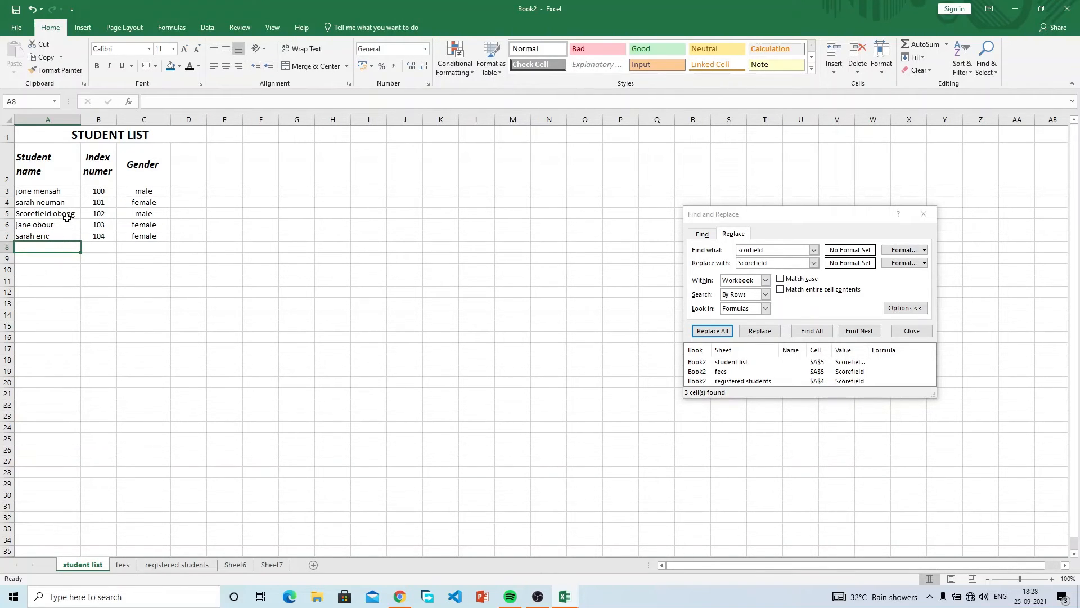
Select names A3:A7 and Replace All spaces with nothing, making 16 replacements.
click(61, 193)
drag(60, 193, 62, 241)
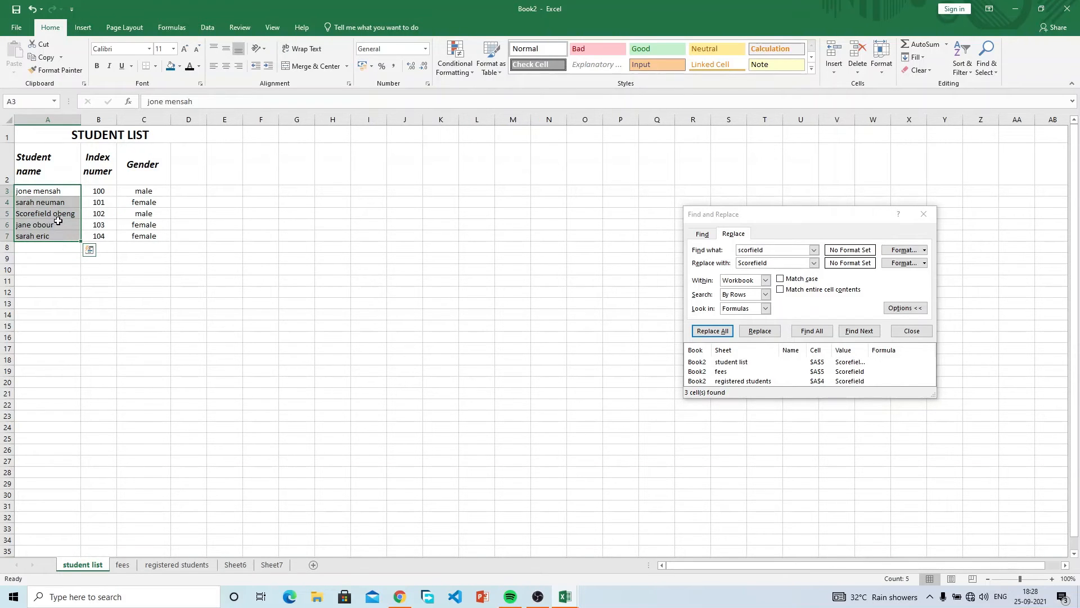
click(59, 218)
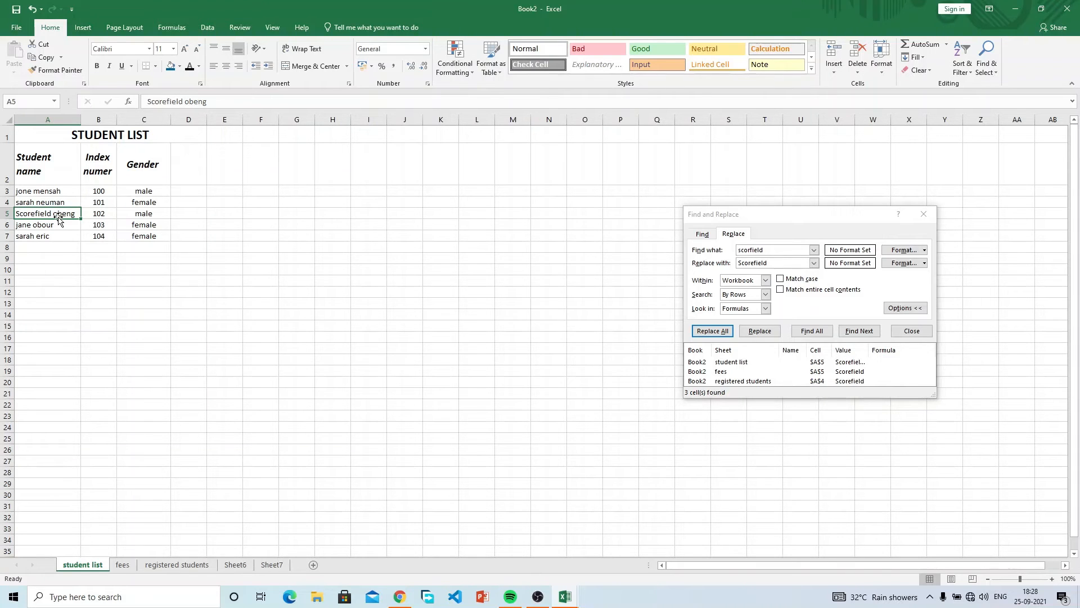
drag(33, 192, 45, 235)
click(35, 192)
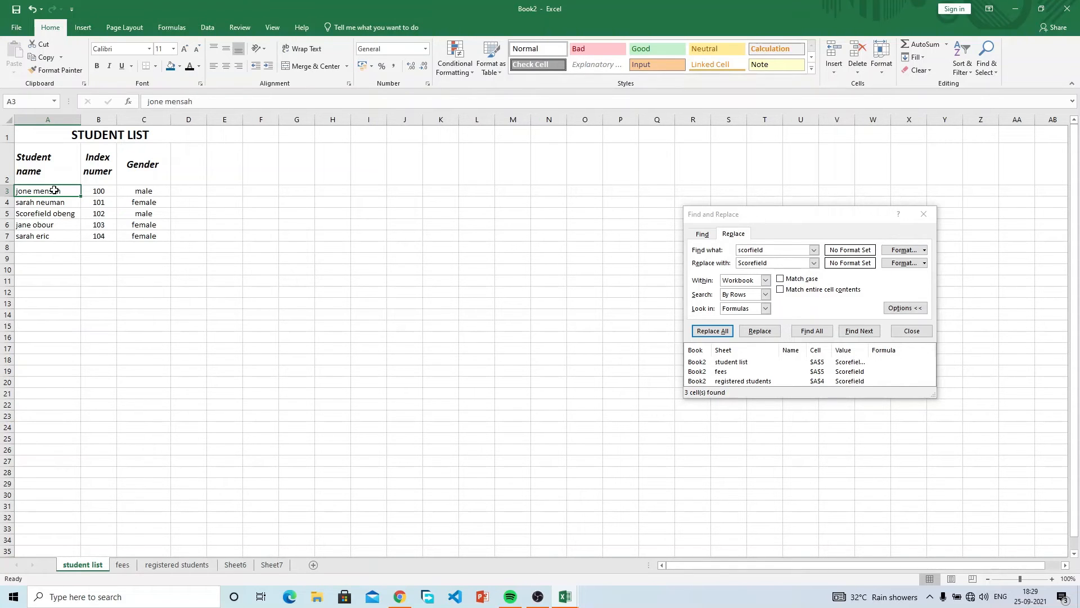
drag(54, 191, 48, 241)
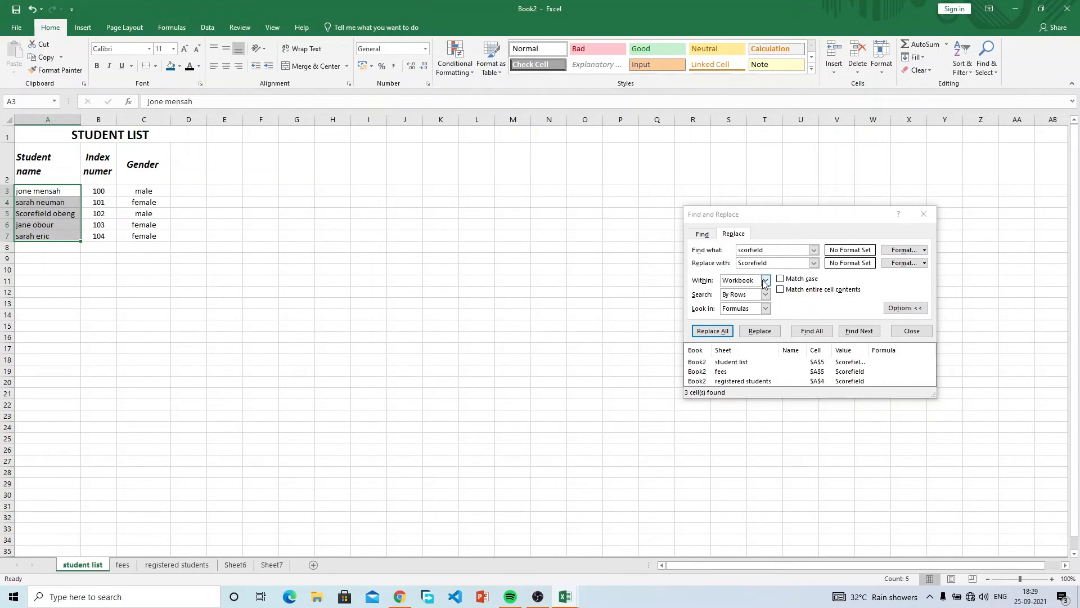
drag(791, 265, 688, 268)
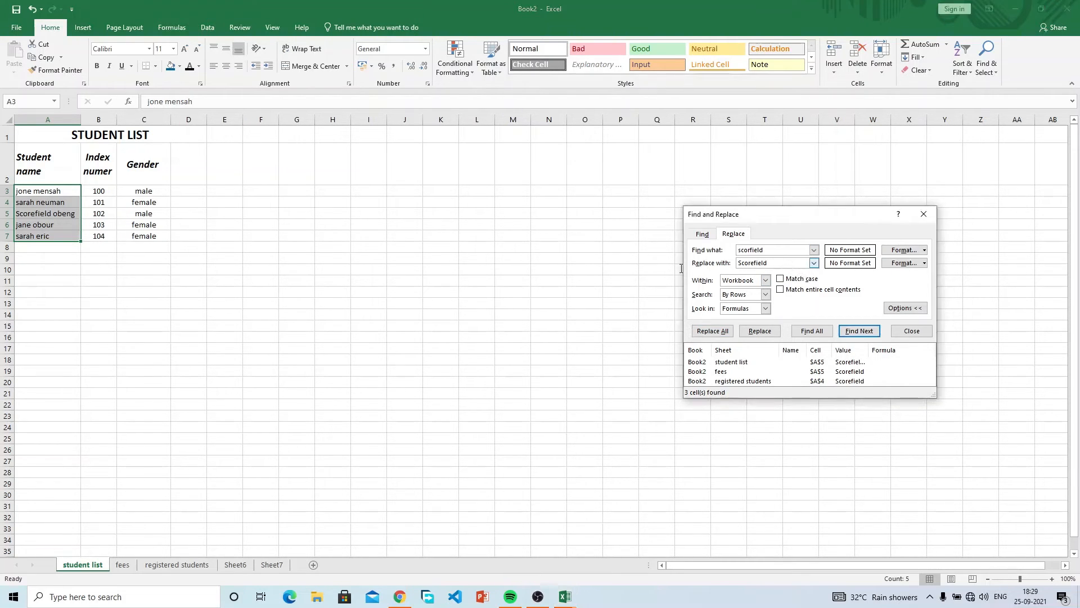
drag(774, 265, 736, 250)
key(BackSpace)
key(BackSpace)
click(750, 262)
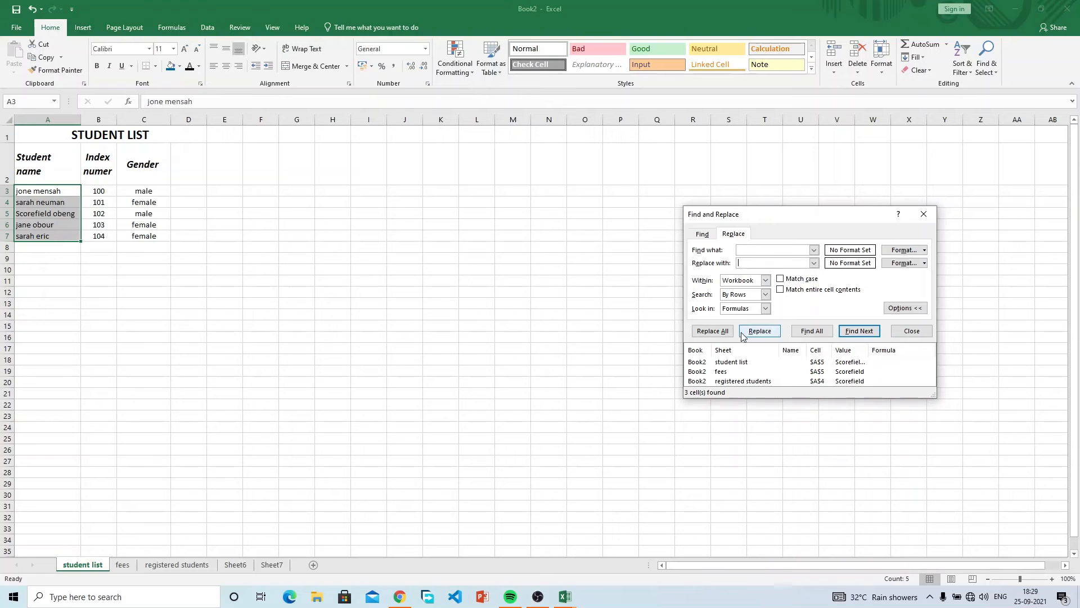
click(716, 333)
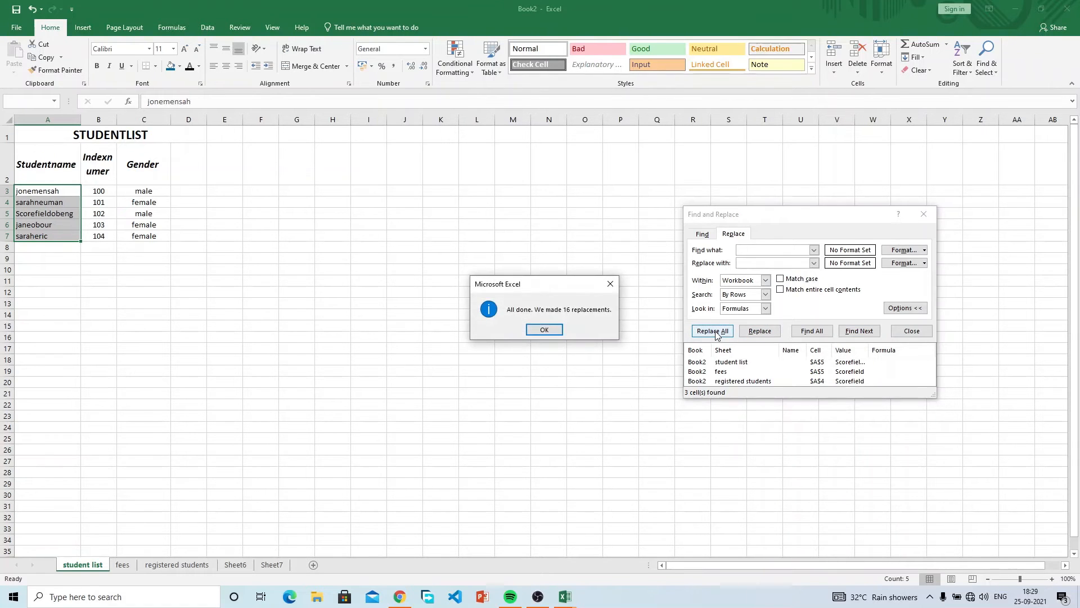
click(551, 330)
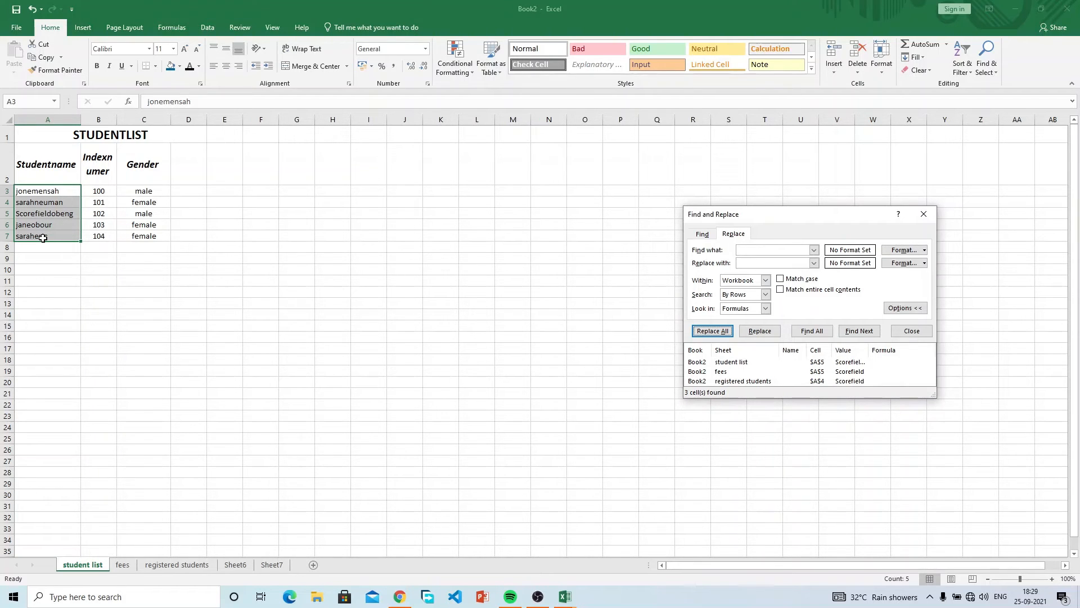
Undo the space removal with Ctrl+Z and close Find and Replace.
click(147, 223)
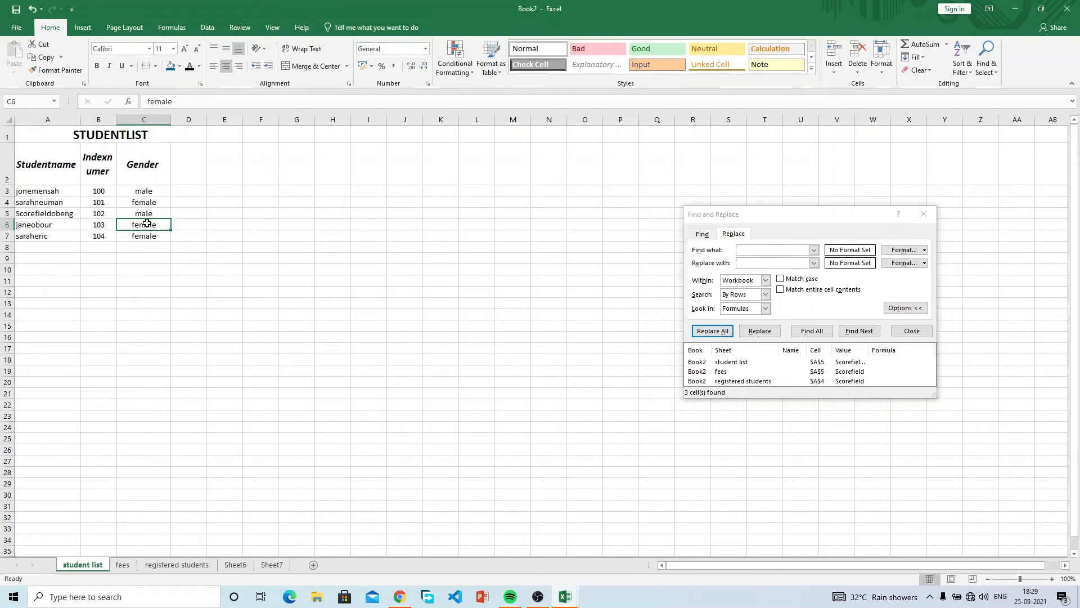
key(ctrl+z)
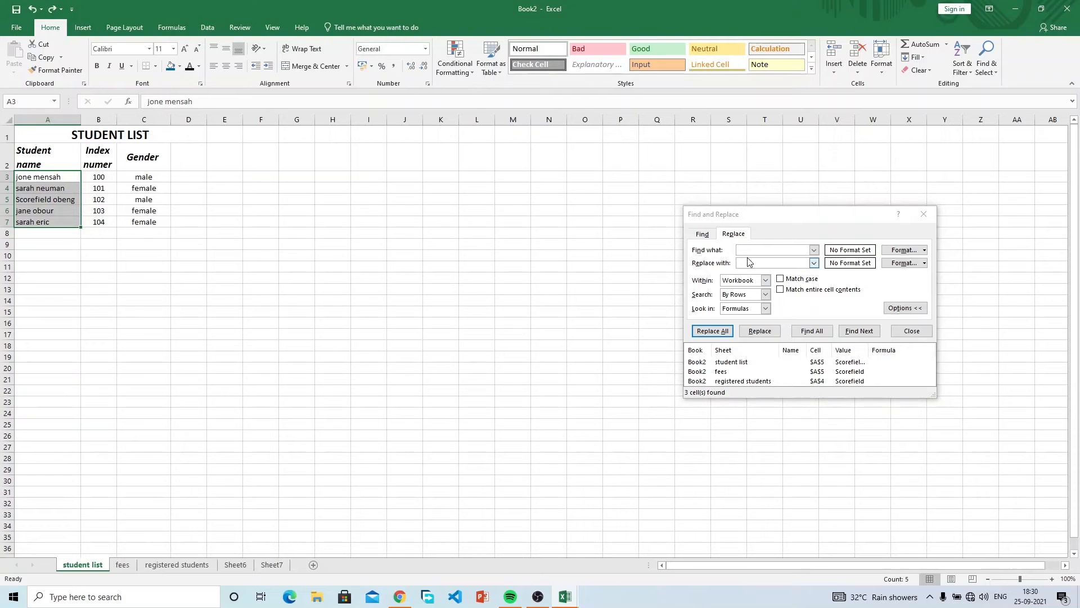
click(922, 335)
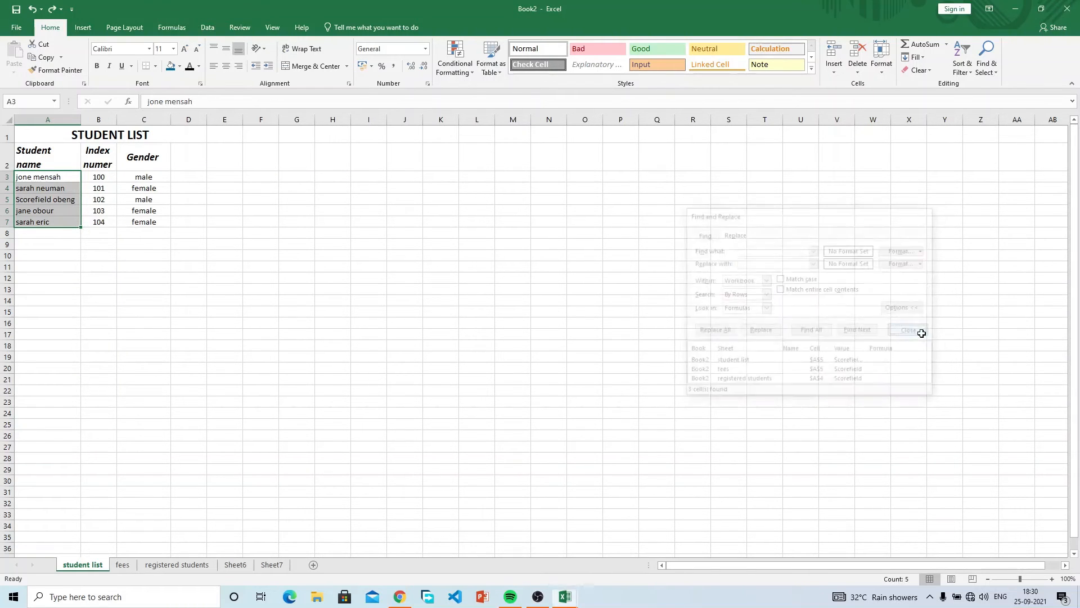
Make row 1 taller by dragging its lower boundary down.
click(995, 68)
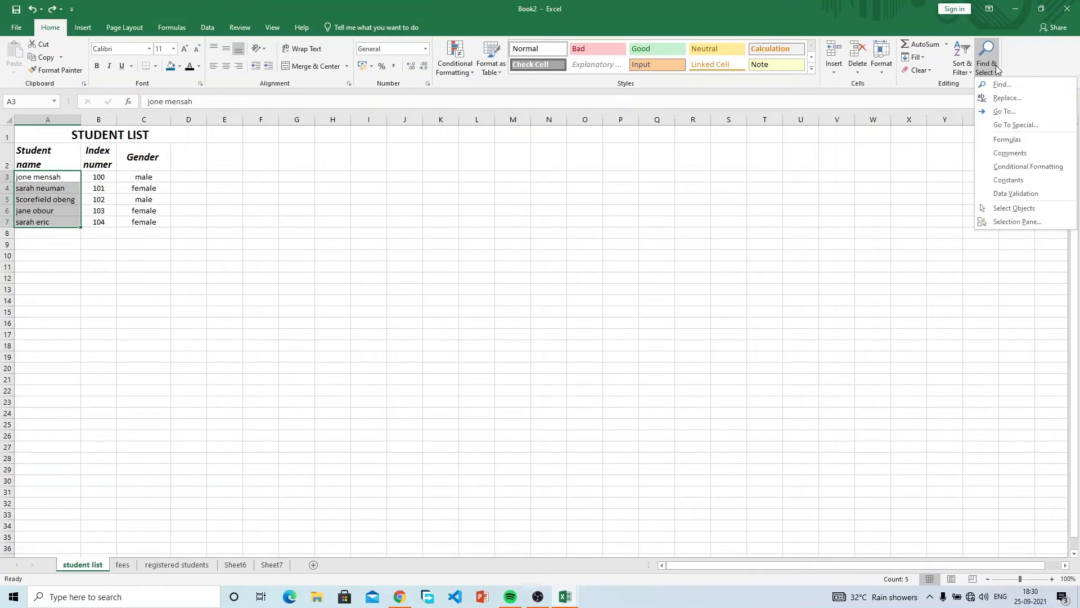
click(167, 243)
click(155, 251)
click(85, 30)
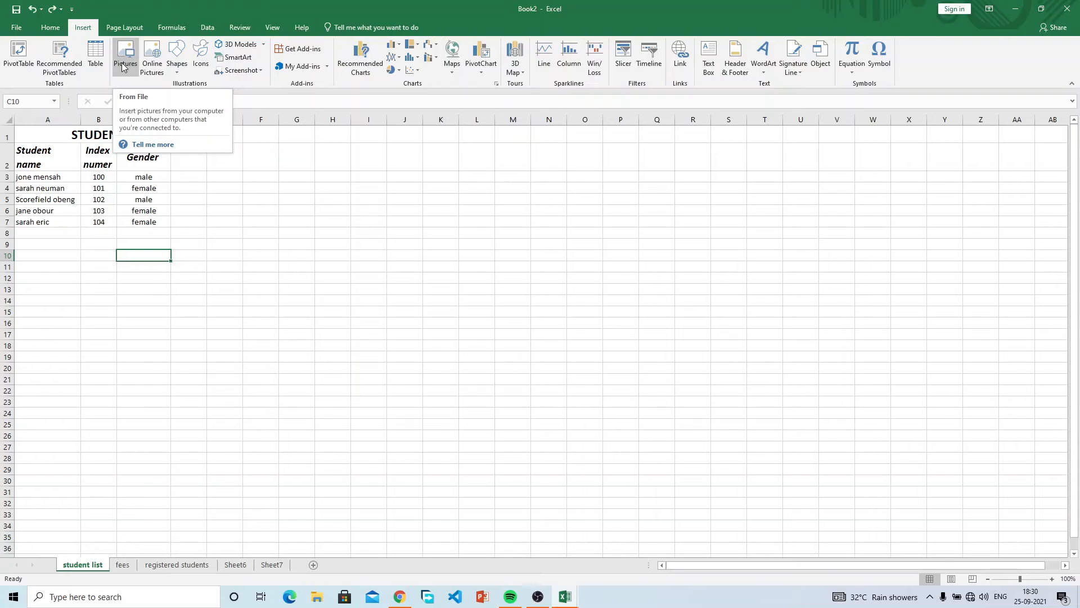
click(211, 234)
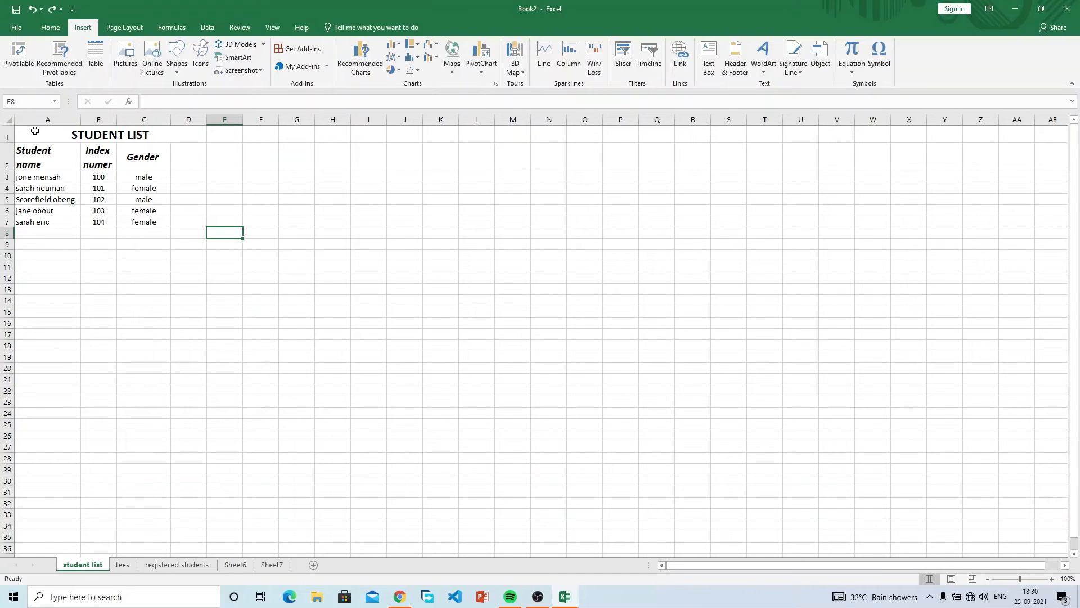
drag(12, 142, 13, 171)
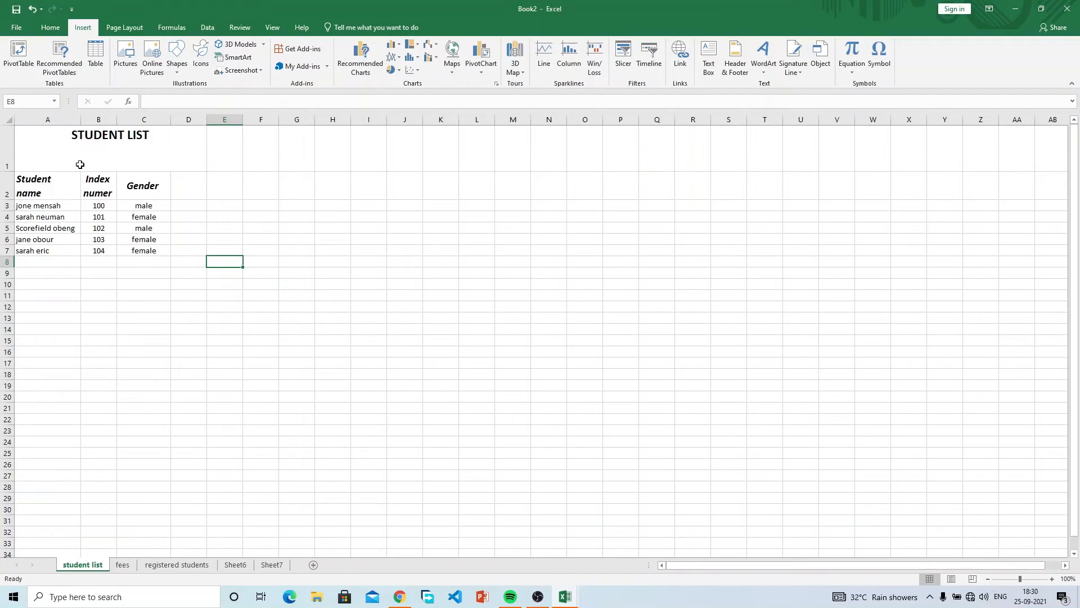
Centre the merged STUDENT LIST title vertically in A1 with Middle Align.
click(112, 135)
click(59, 29)
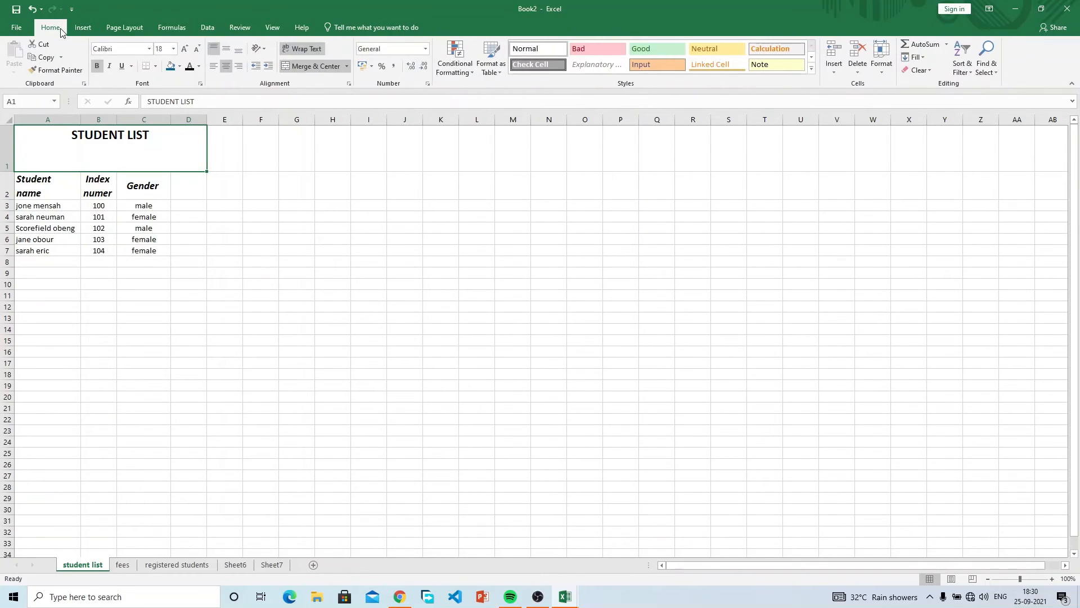
click(239, 50)
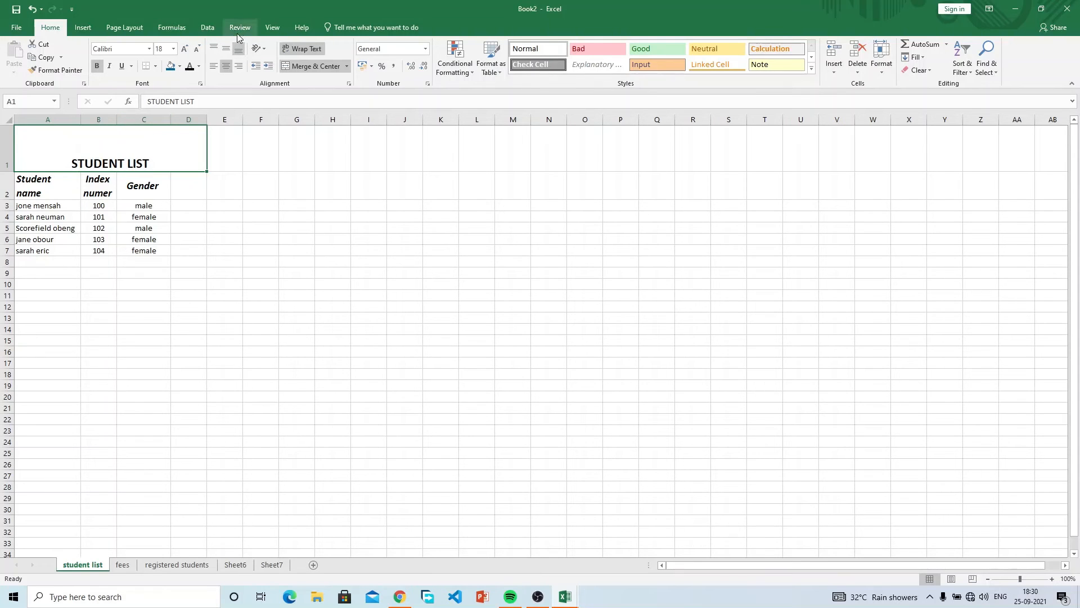
click(226, 49)
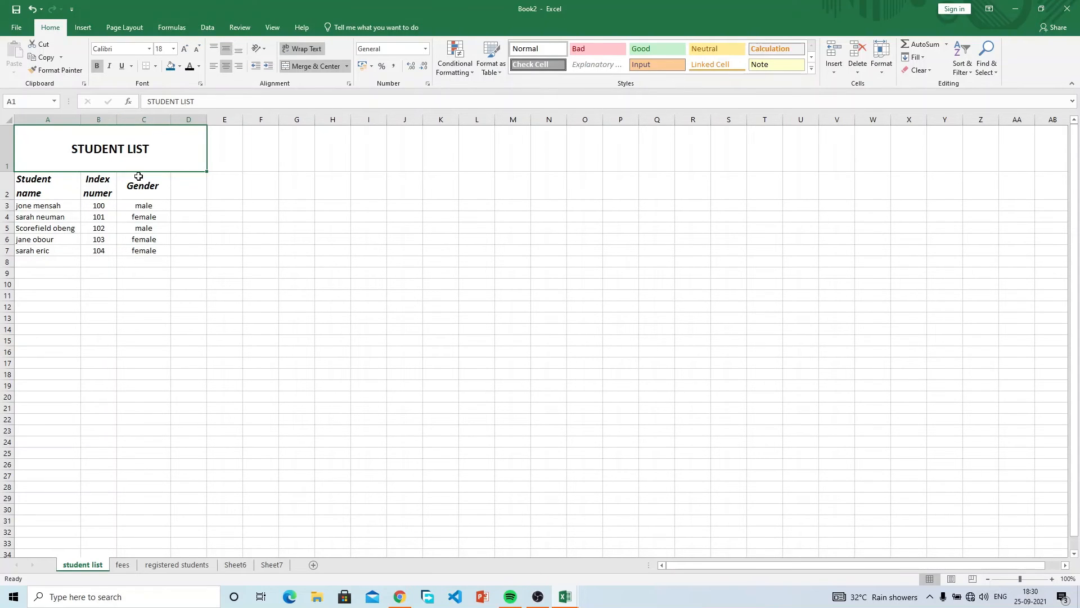
click(233, 163)
click(83, 126)
click(83, 27)
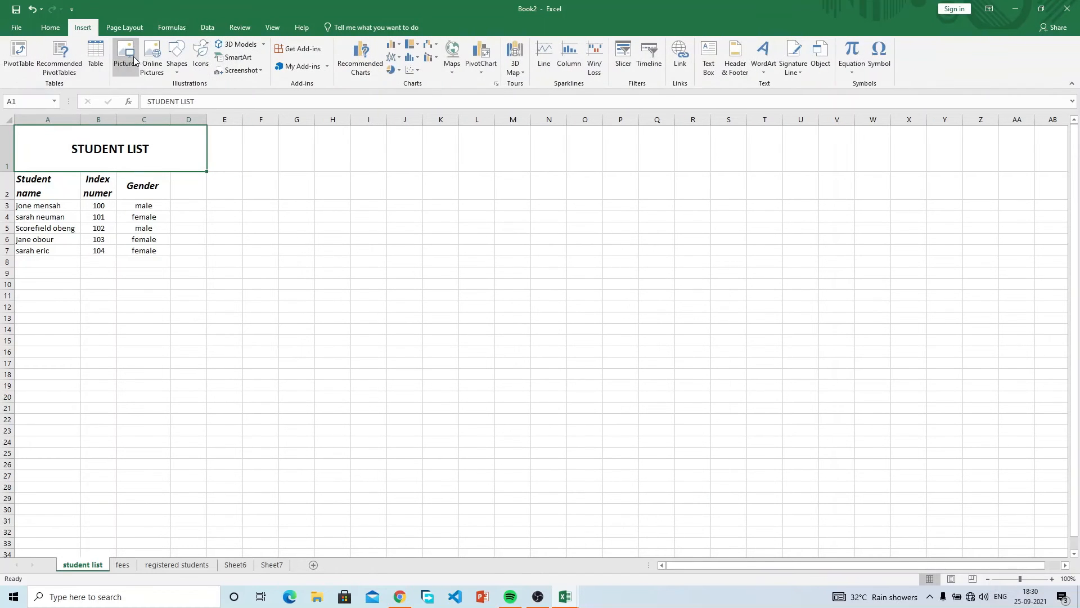
click(133, 56)
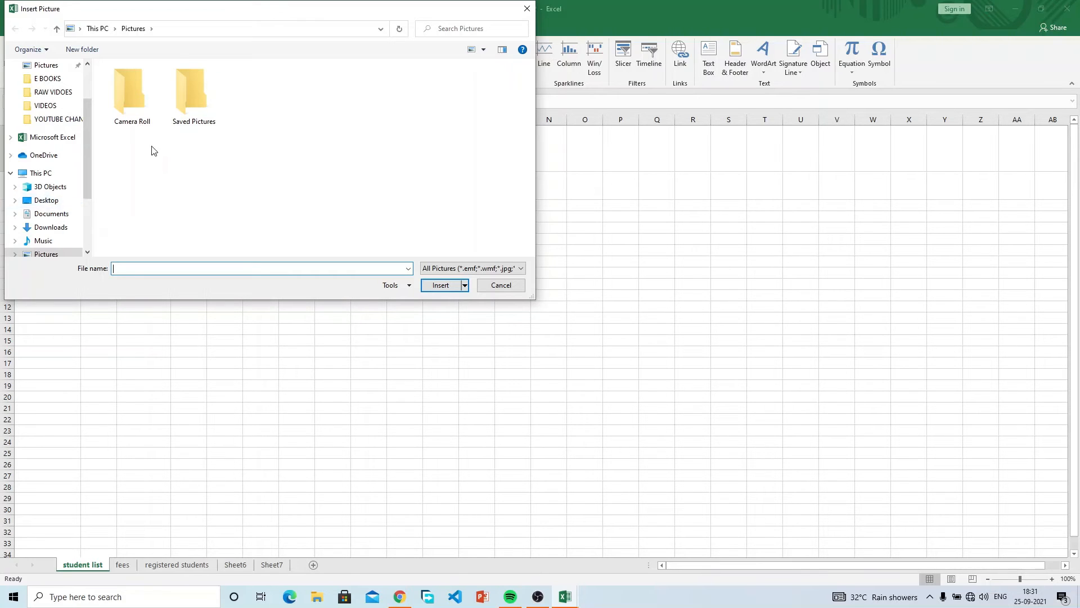
click(181, 118)
double_click(181, 118)
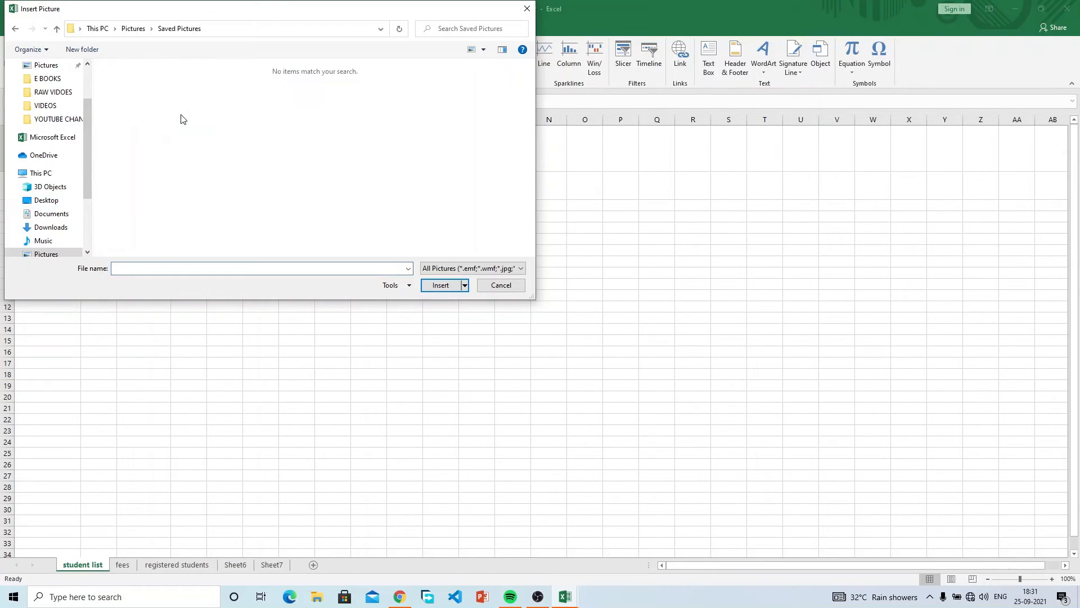
key(BackSpace)
key(Left)
key(Return)
key(BackSpace)
click(44, 201)
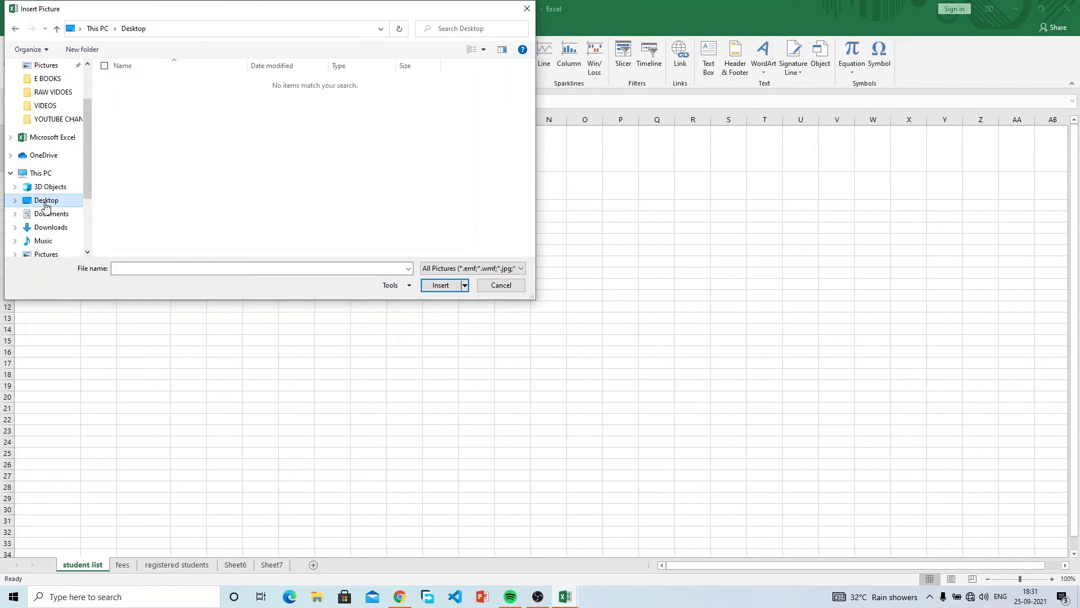
scroll(77, 188, down, 3)
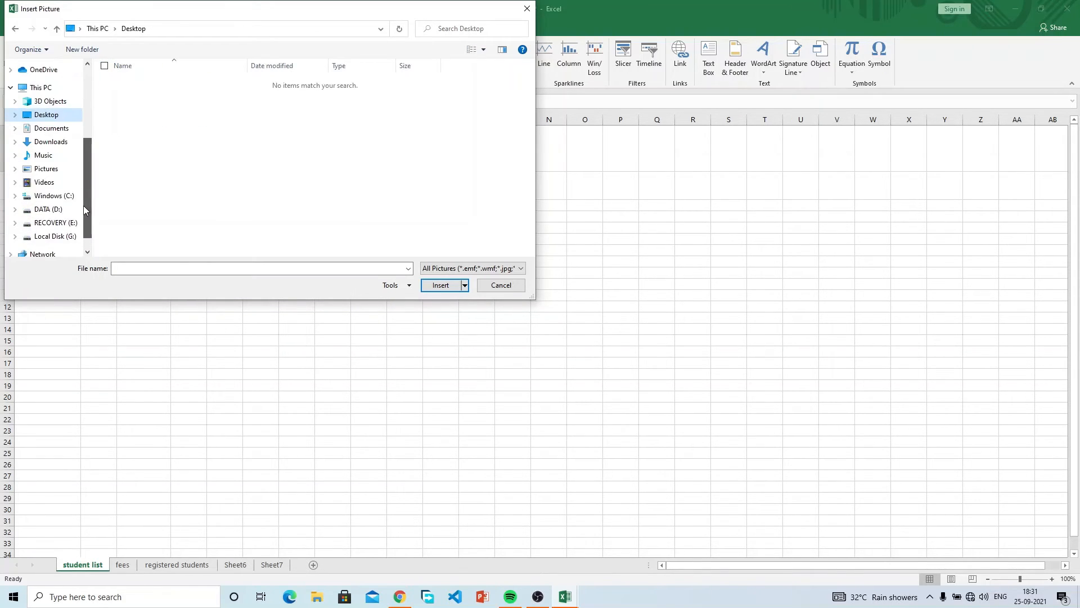
click(68, 182)
click(129, 122)
double_click(129, 122)
click(46, 169)
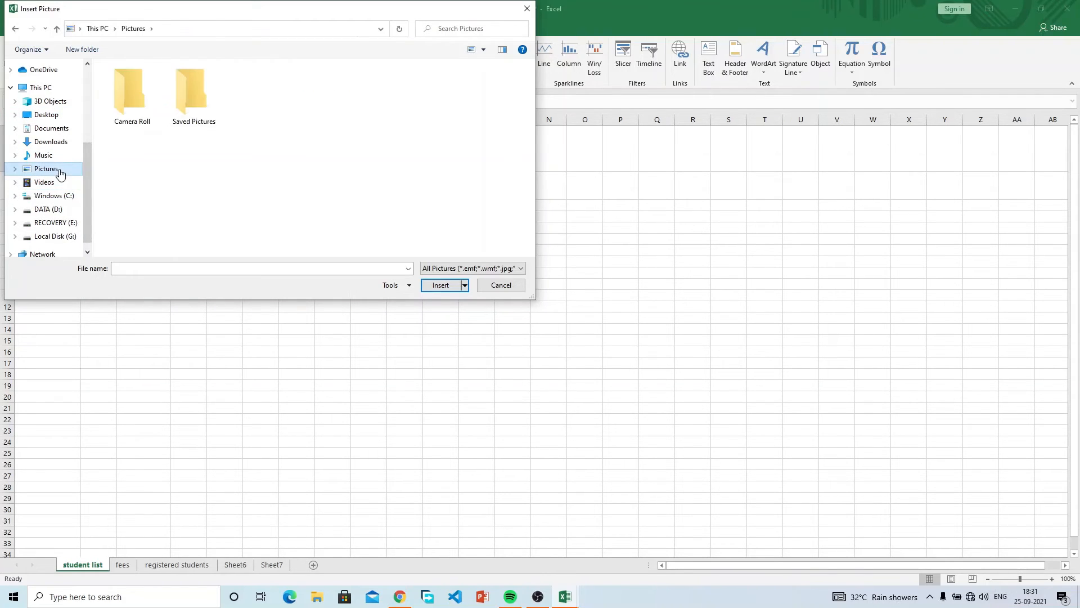
click(312, 164)
click(500, 285)
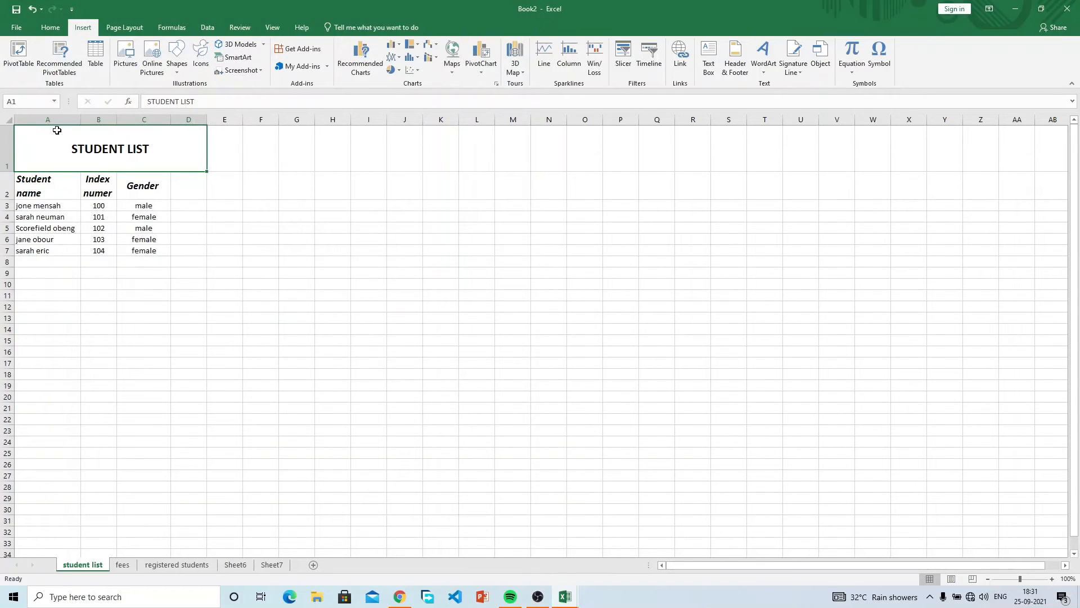
click(232, 238)
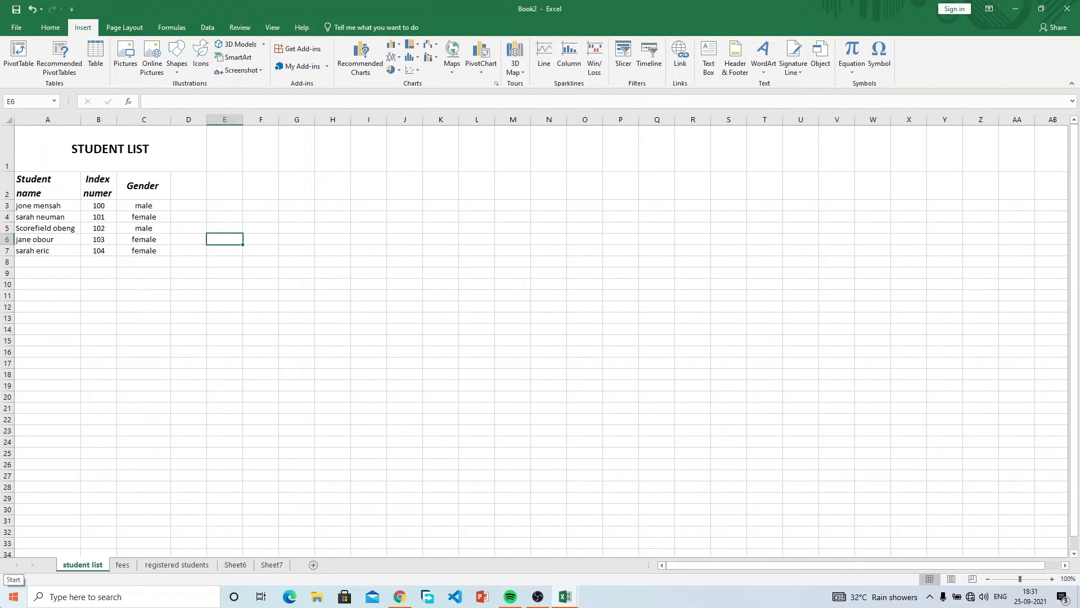
Launch Microsoft Word by searching 'word' from the Start button.
click(12, 597)
text(word)
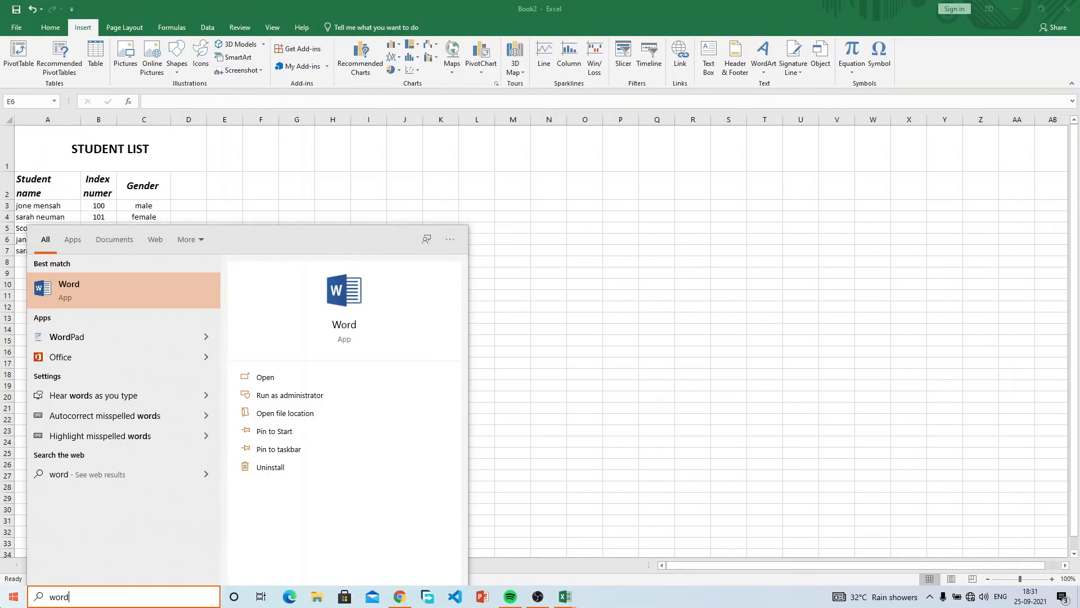
key(Return)
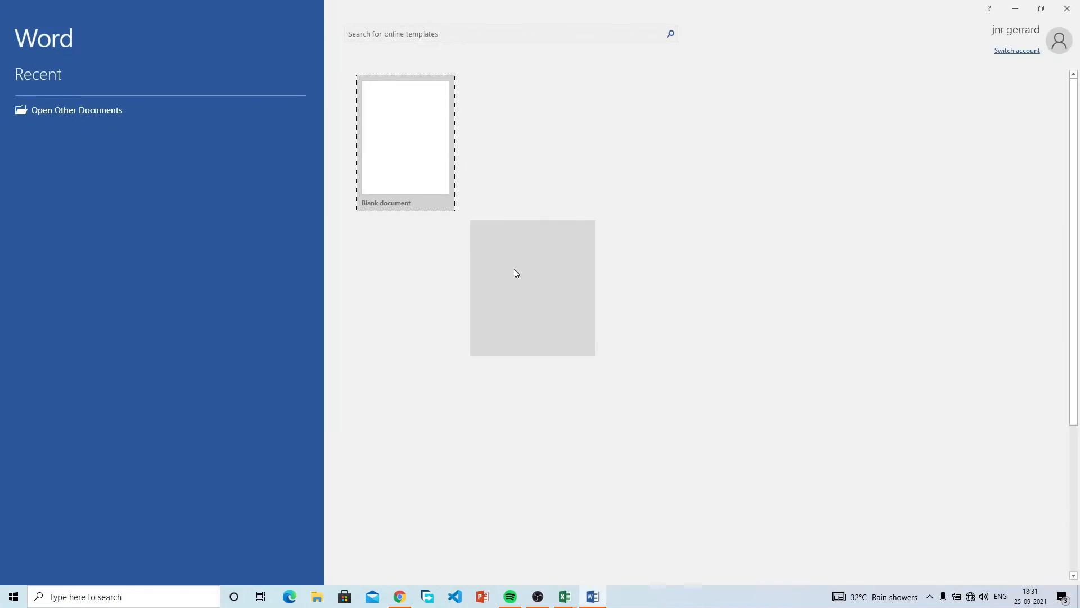
Paste the Excel screenshot into a blank document and save it as picture1 via Save as Picture.
click(424, 164)
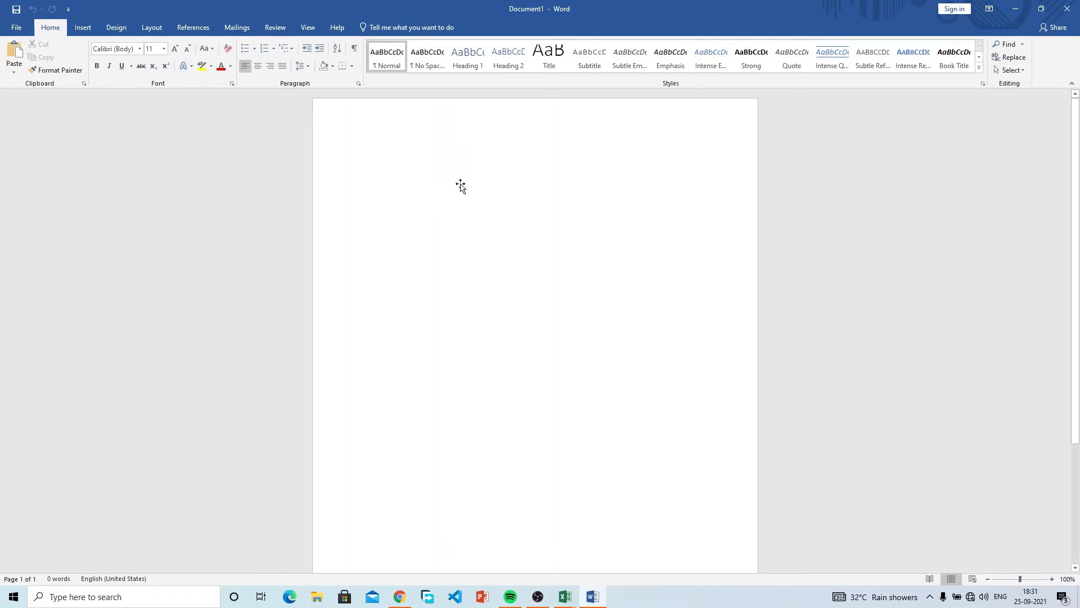
key(ctrl+v)
right_click(467, 209)
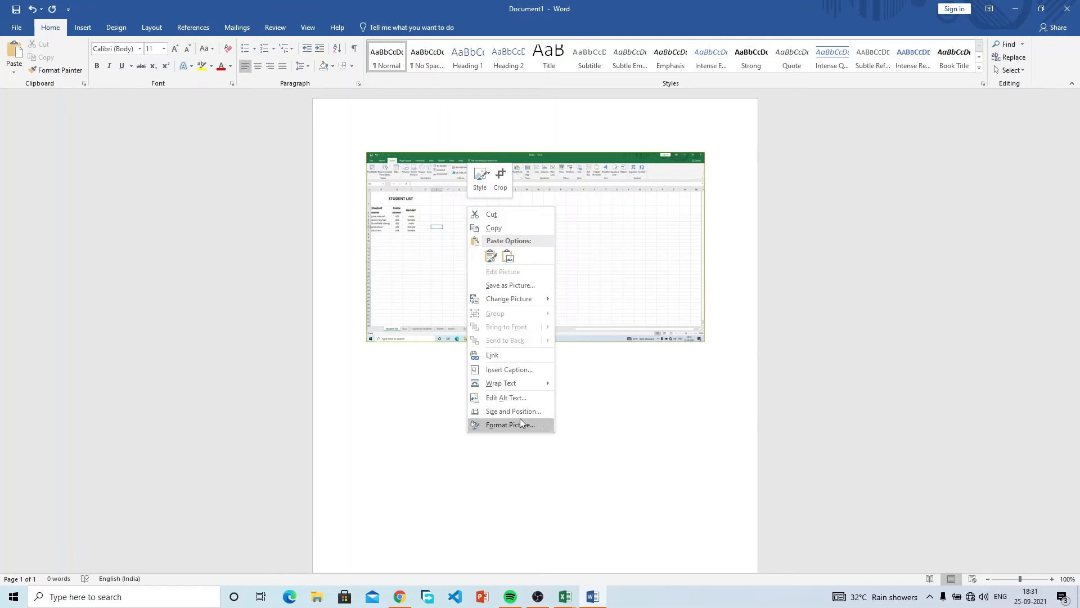
click(523, 285)
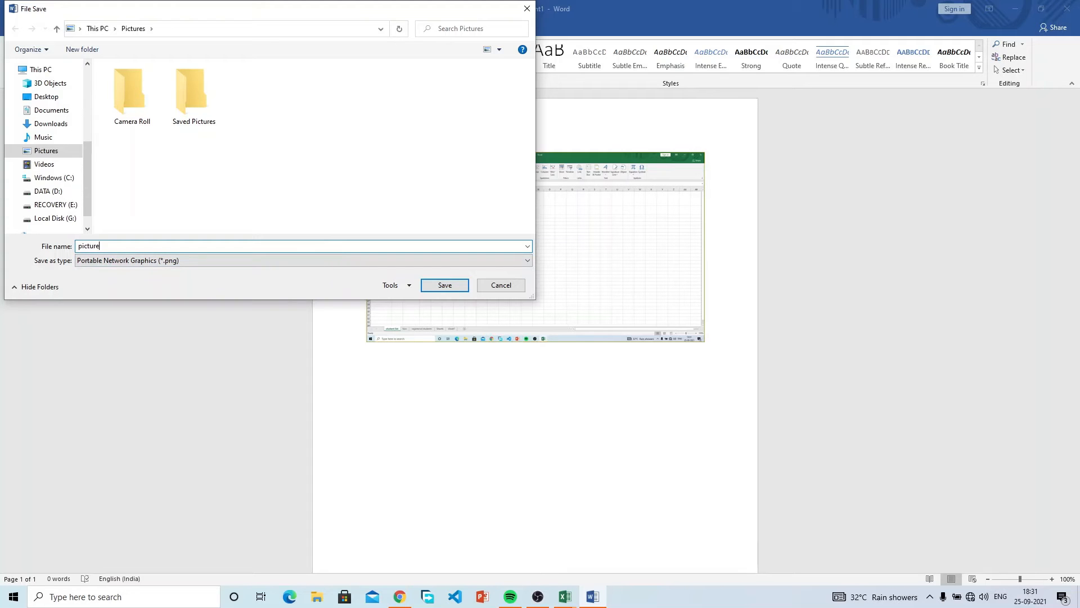
click(463, 289)
click(1067, 8)
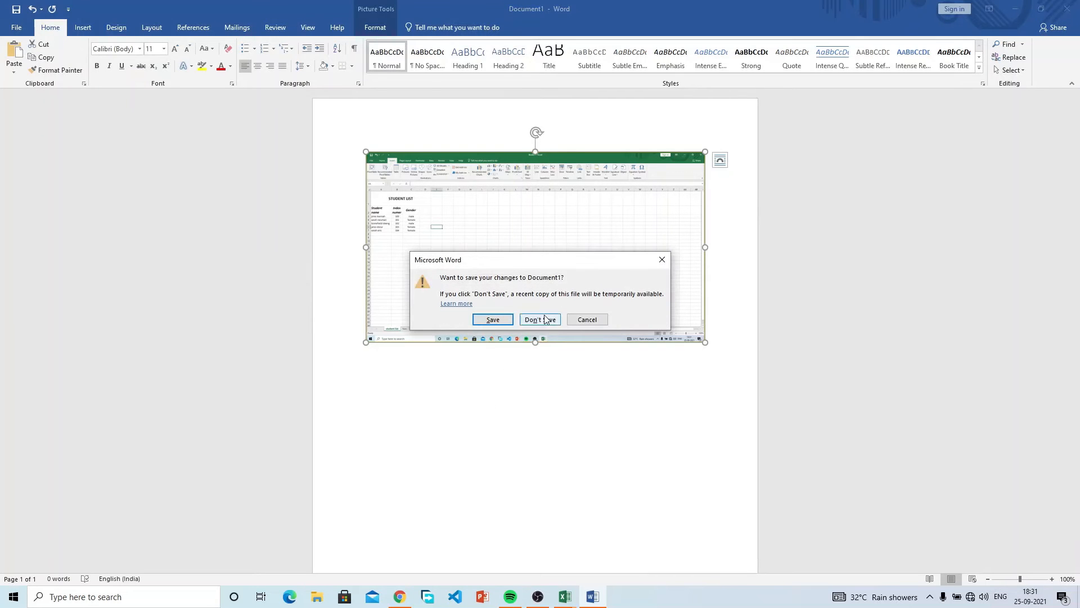
click(547, 317)
click(91, 156)
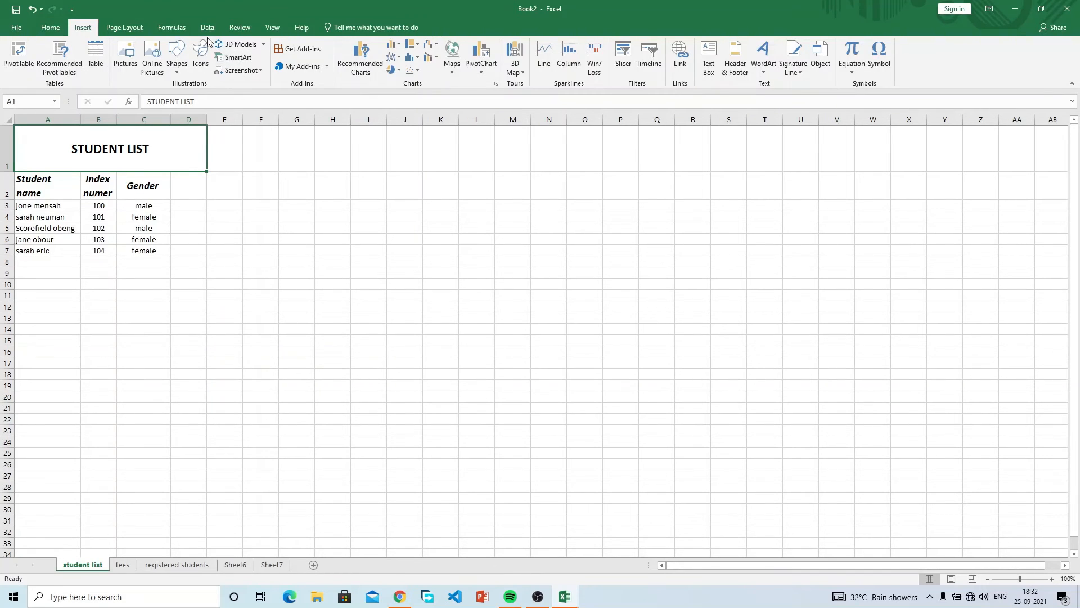
click(124, 56)
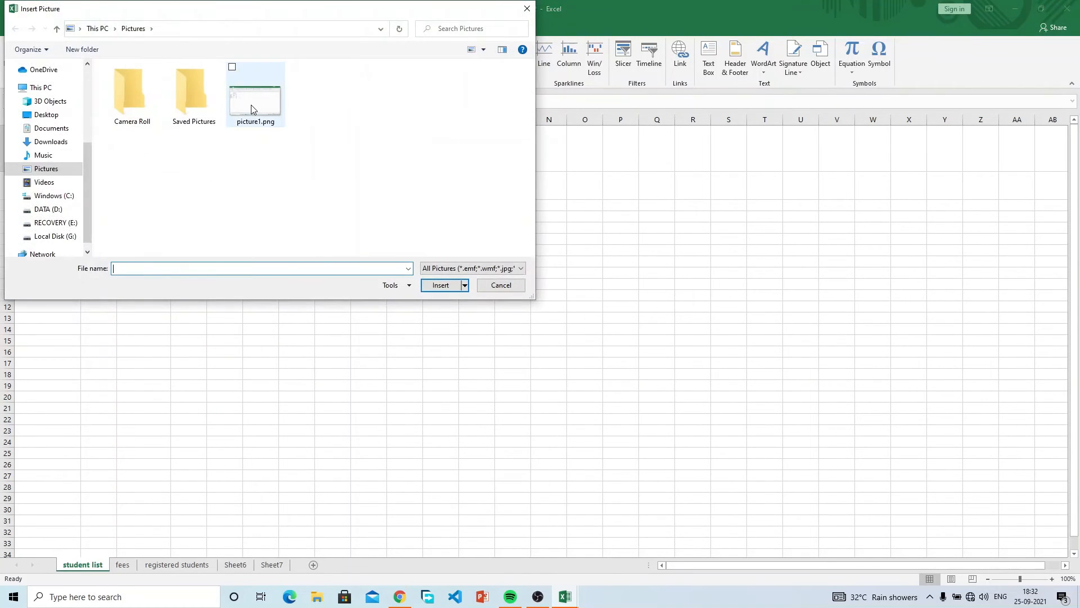
click(252, 108)
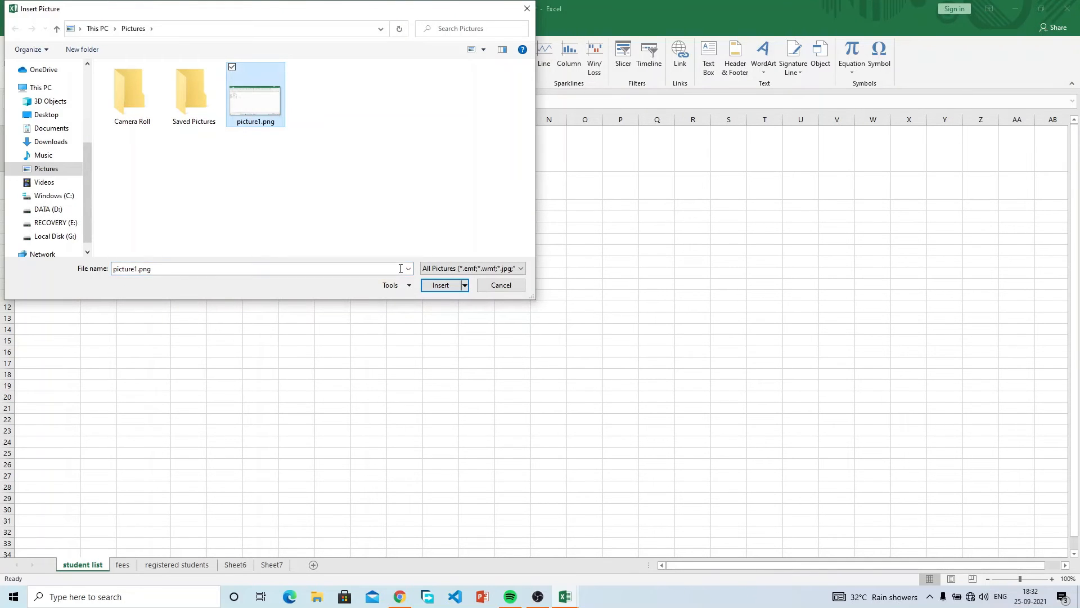
click(439, 285)
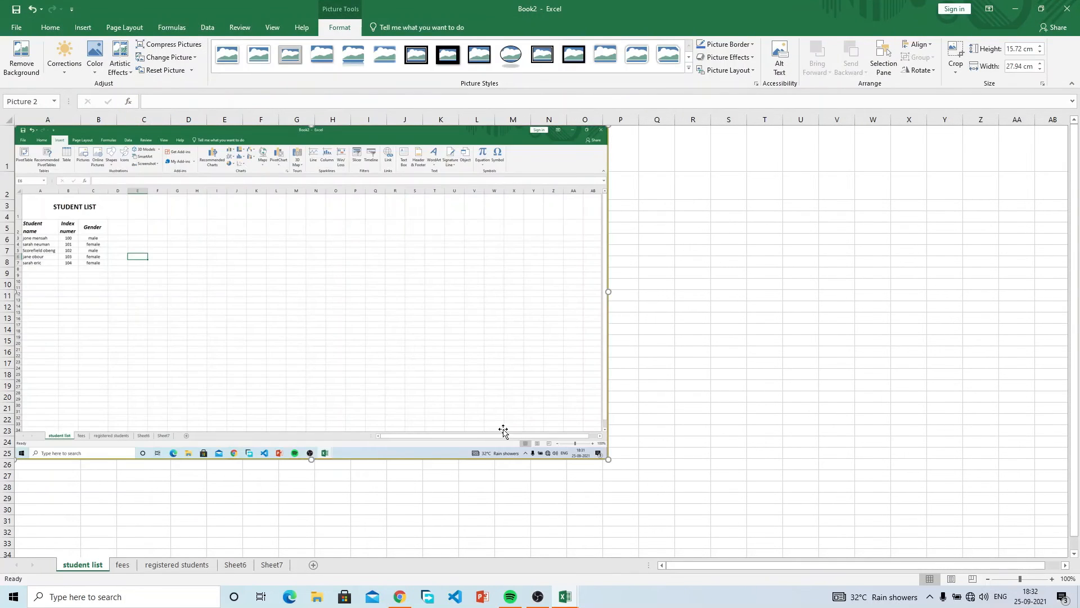
drag(609, 459, 63, 152)
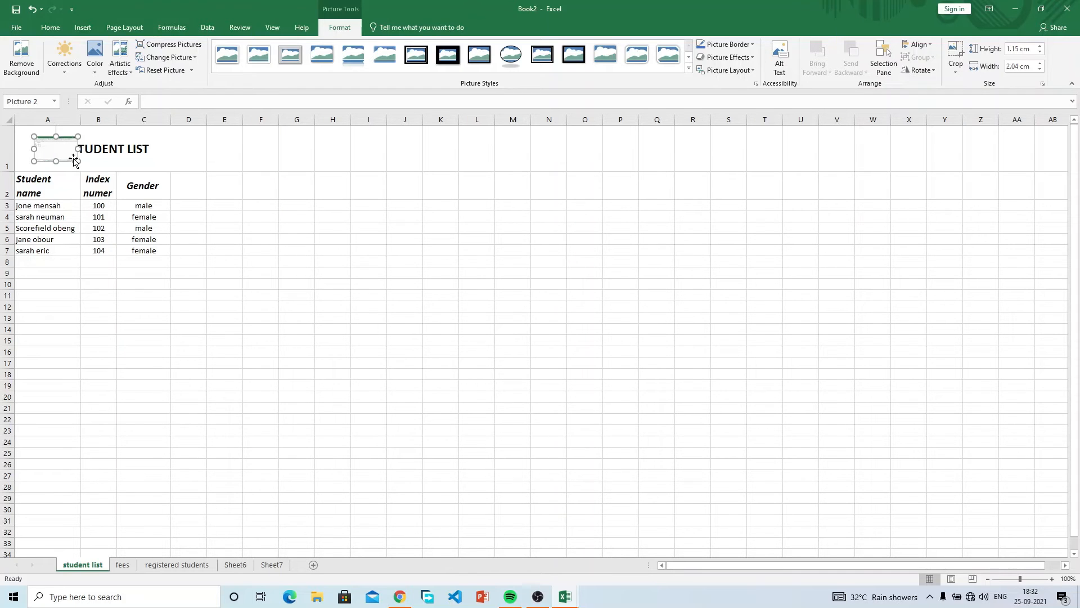
key(Delete)
click(13, 596)
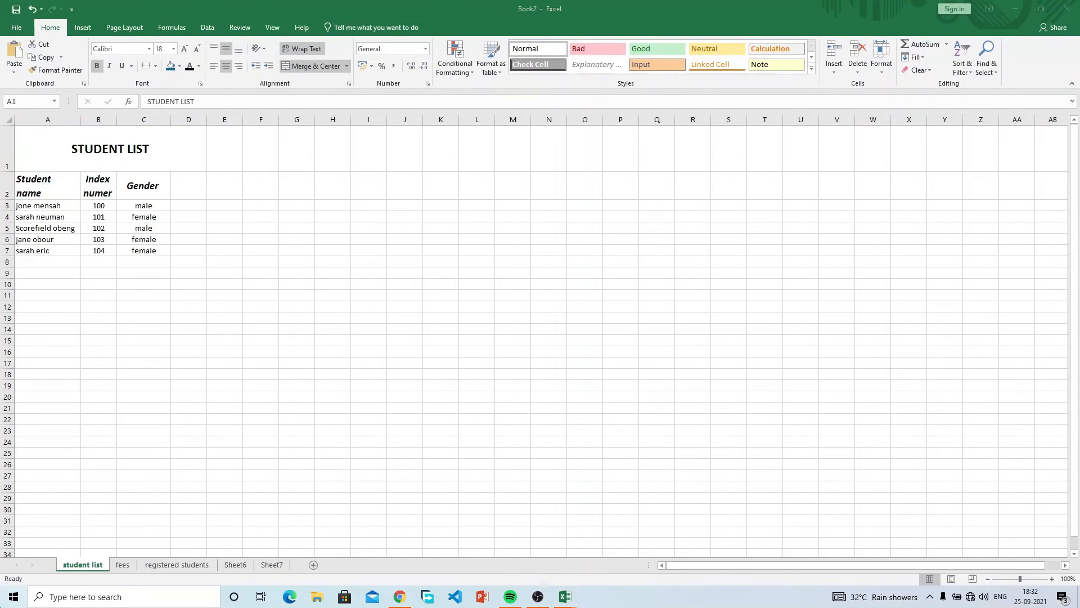
text(word)
key(Return)
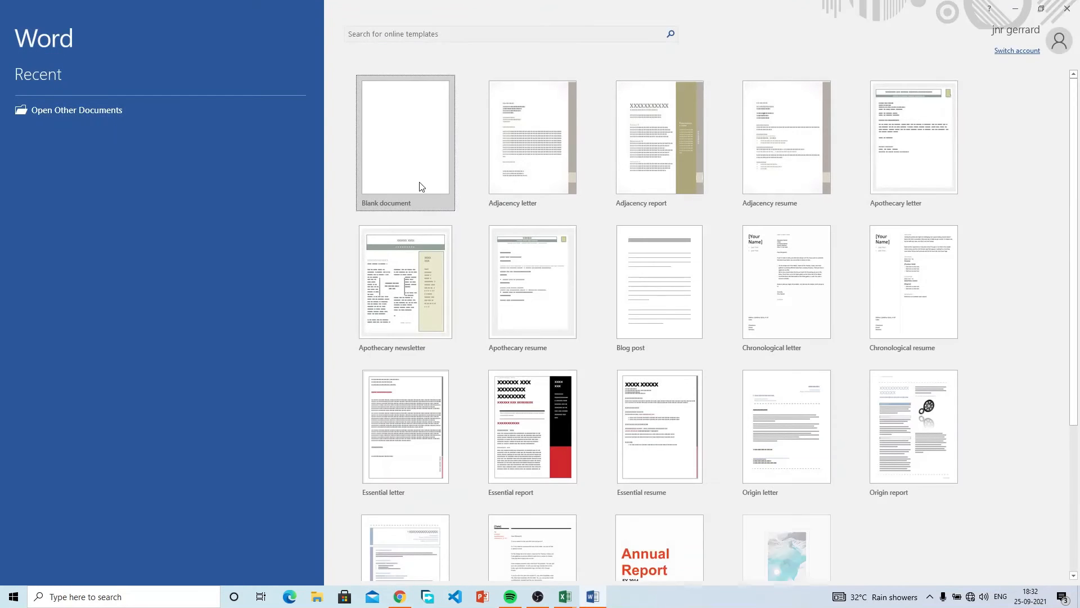
click(421, 188)
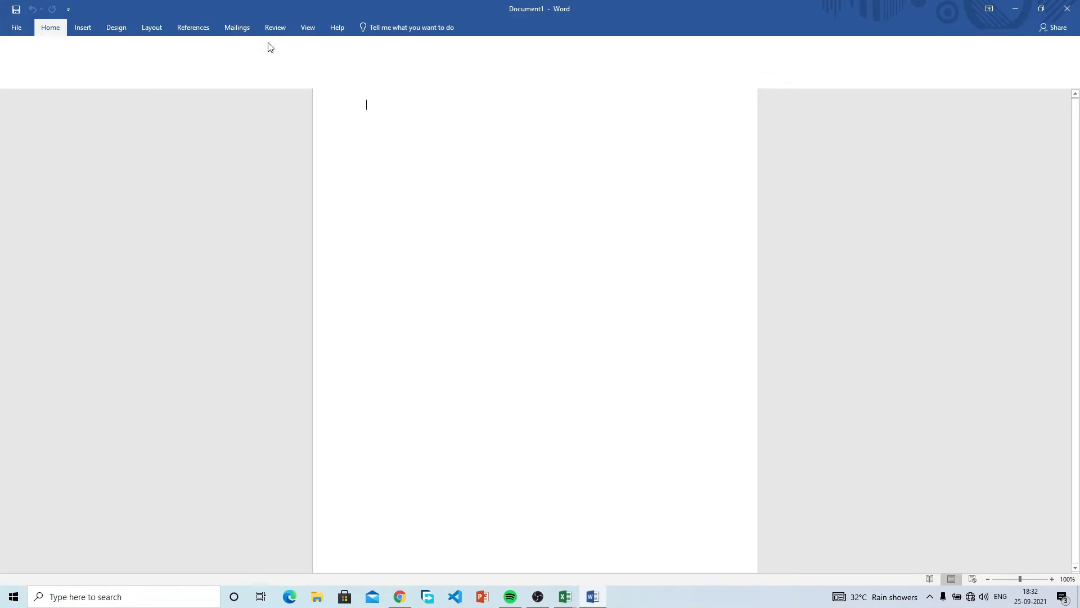
click(82, 27)
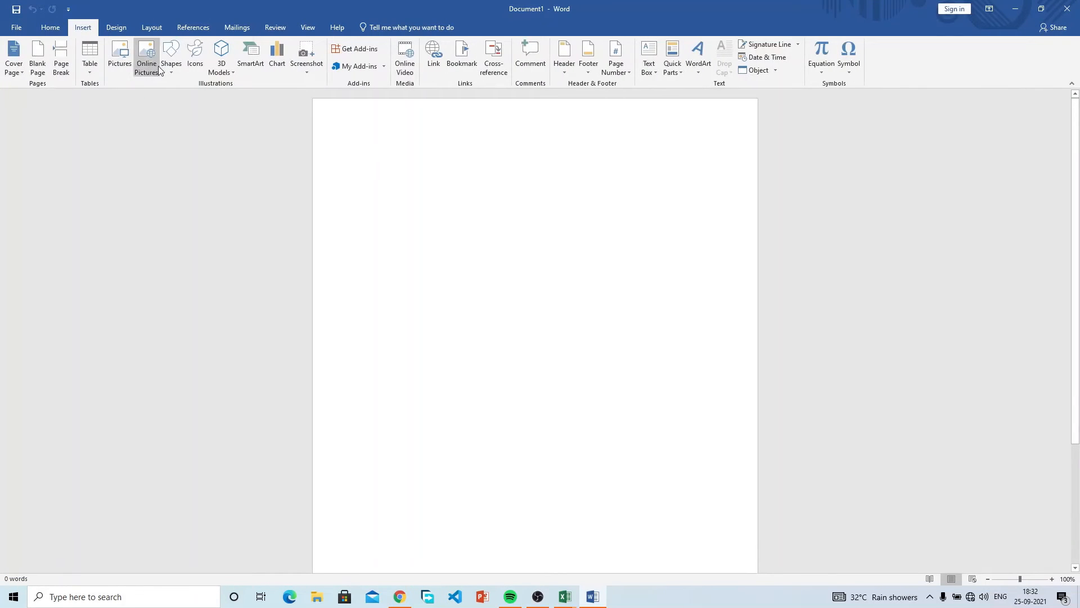
click(174, 70)
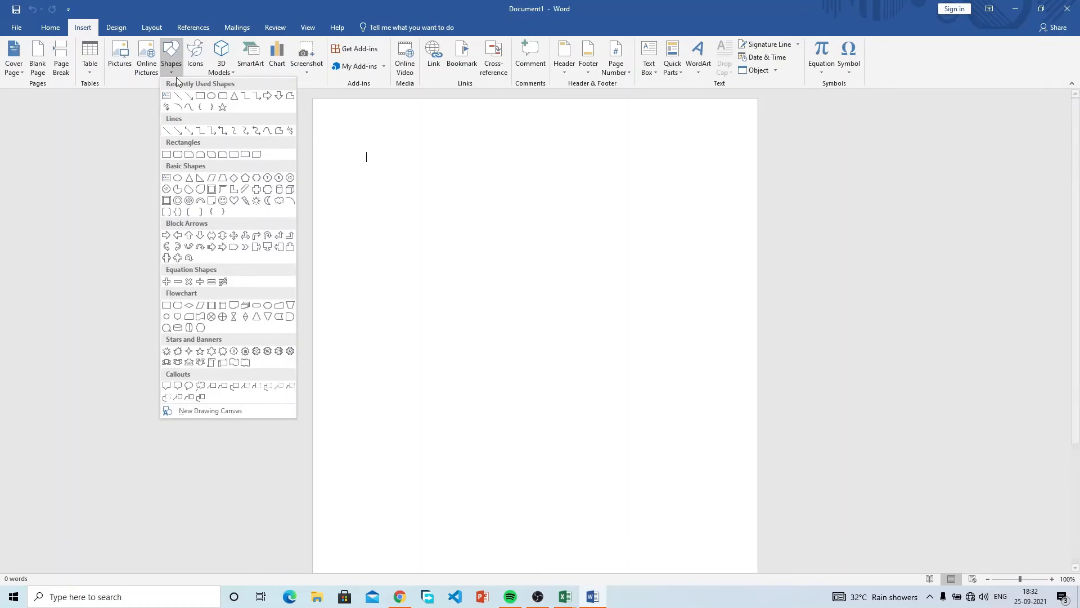
click(212, 97)
mouse_move(419, 200)
mouse_down()
mouse_move(549, 285)
mouse_move(562, 306)
mouse_move(552, 330)
mouse_move(528, 307)
mouse_up()
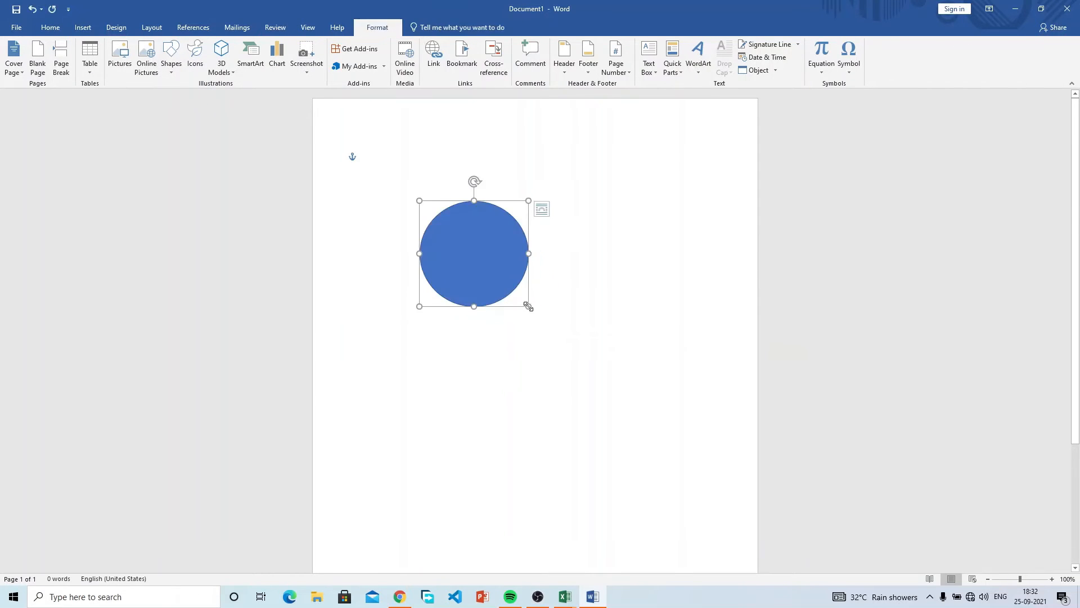
right_click(496, 266)
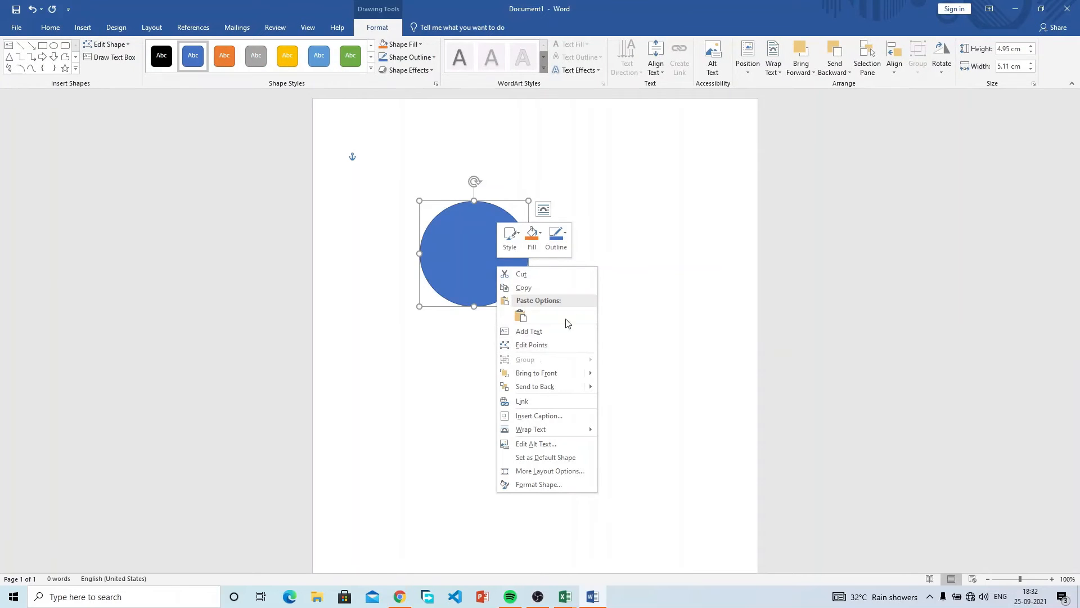
click(649, 281)
click(1067, 9)
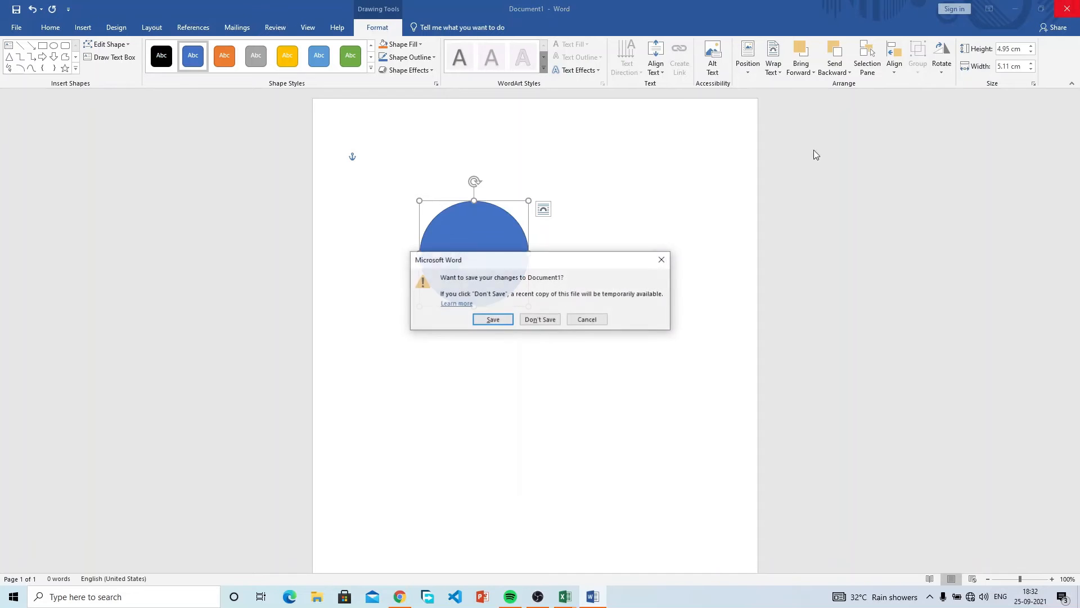
click(540, 319)
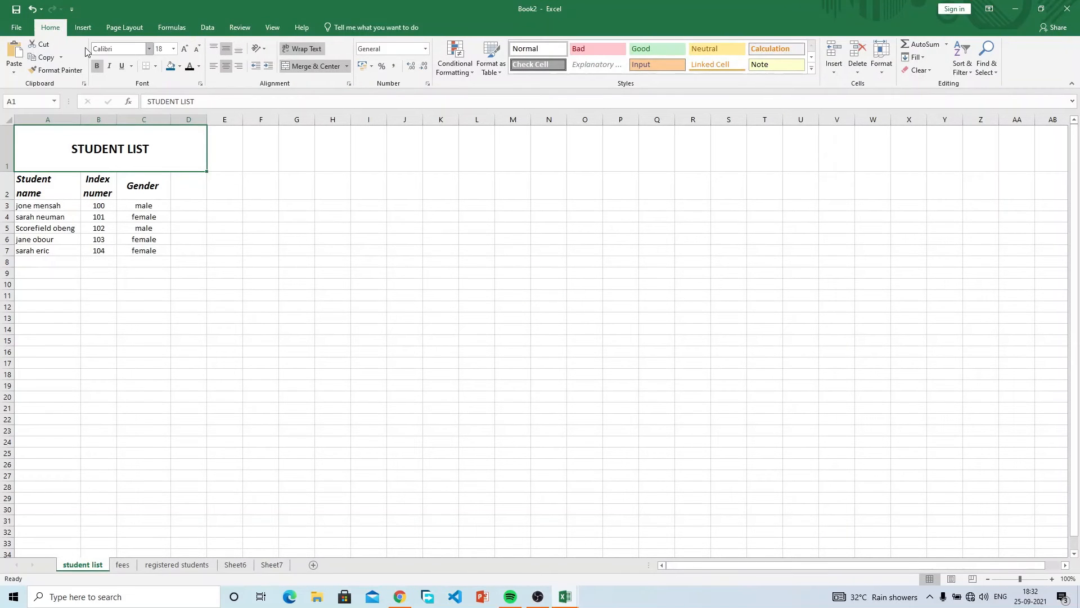
click(82, 29)
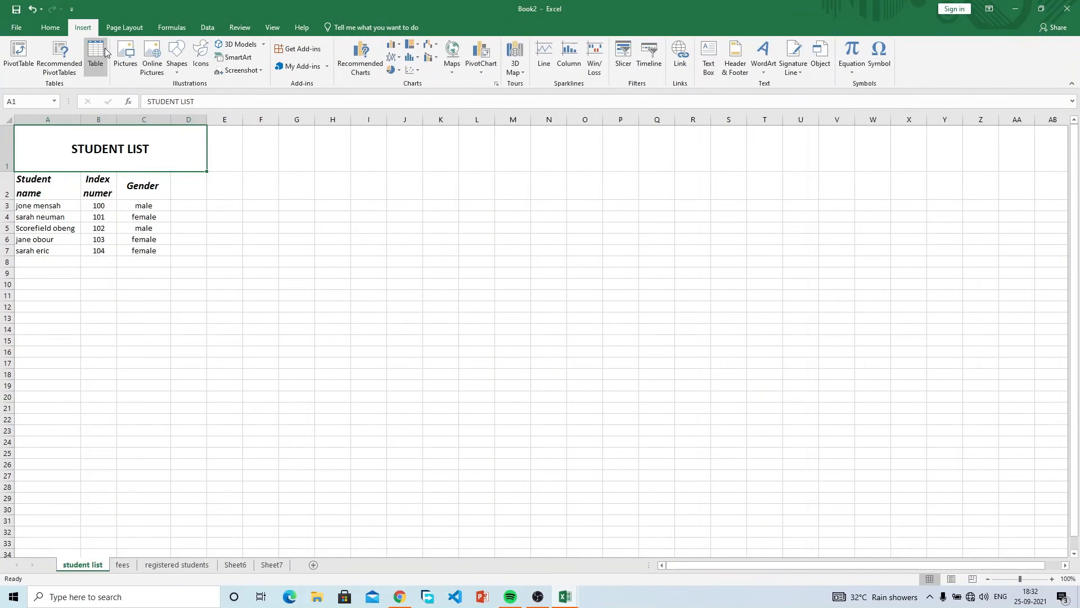
click(120, 53)
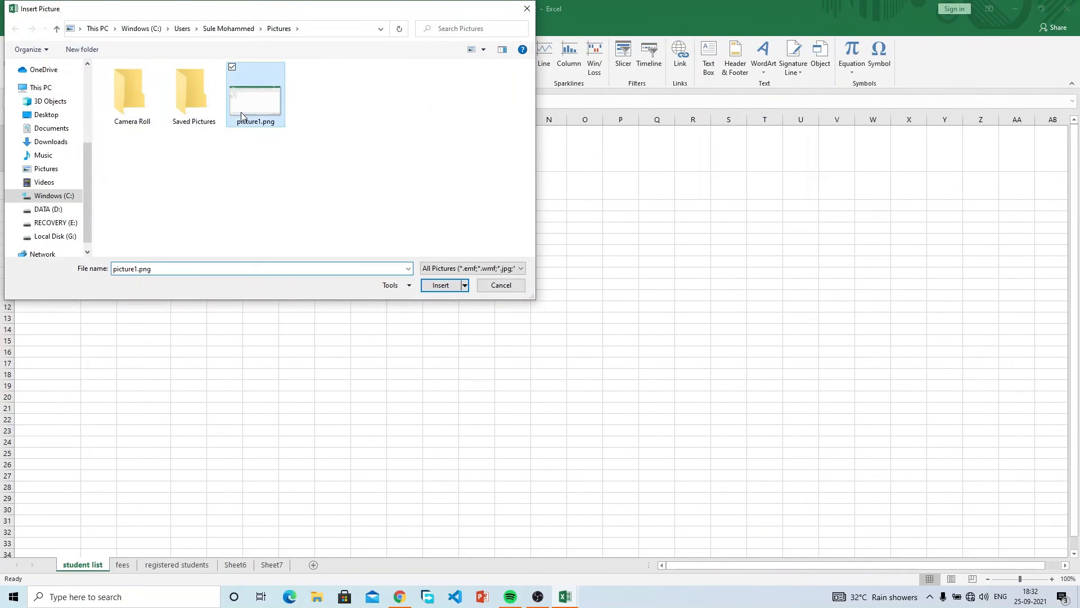
double_click(254, 96)
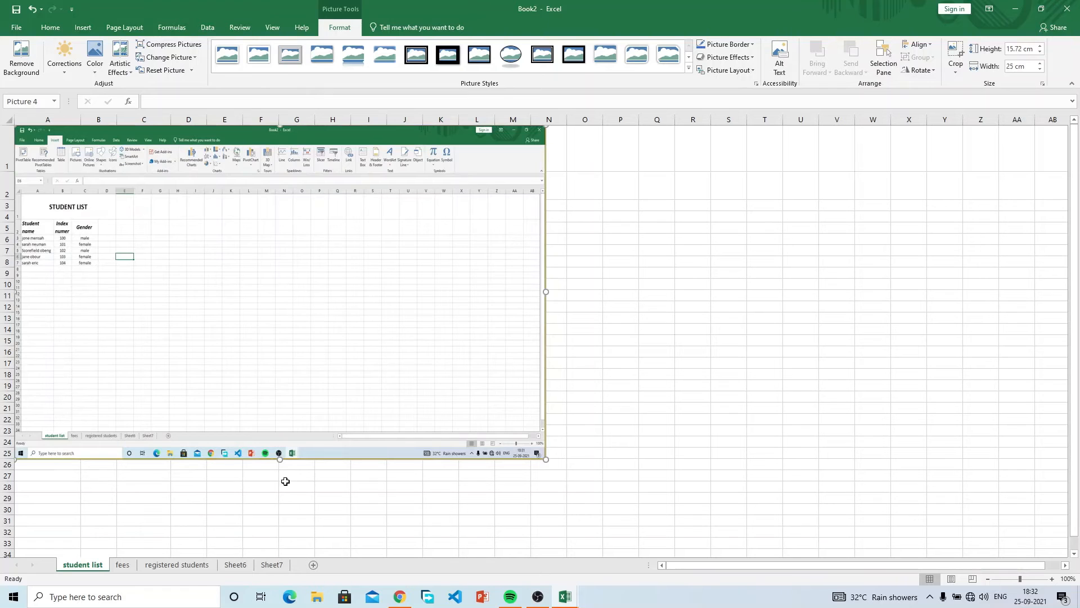
drag(280, 453, 226, 344)
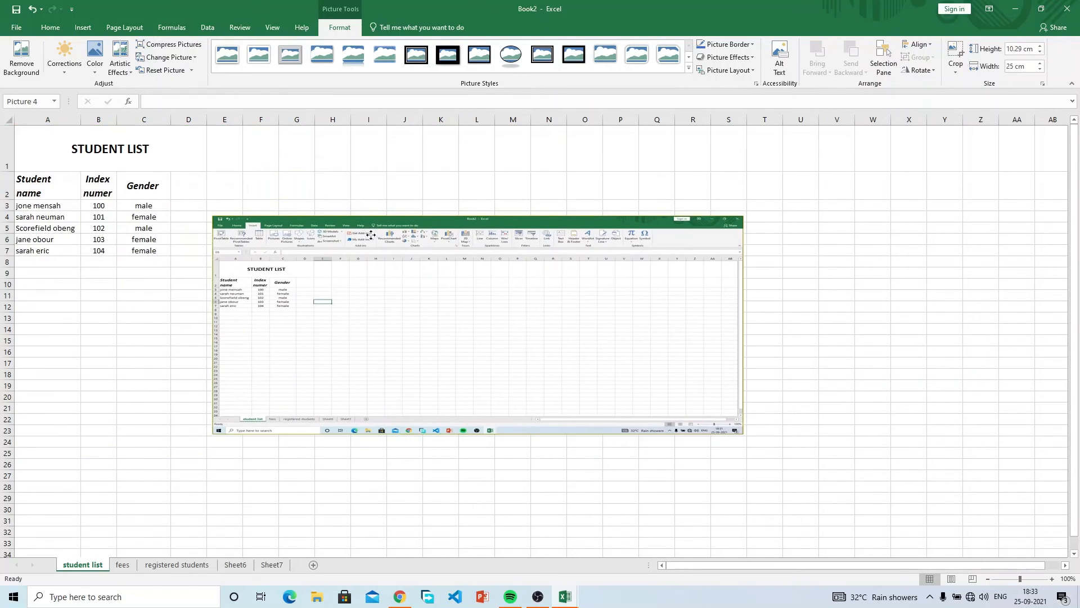
drag(215, 326, 586, 305)
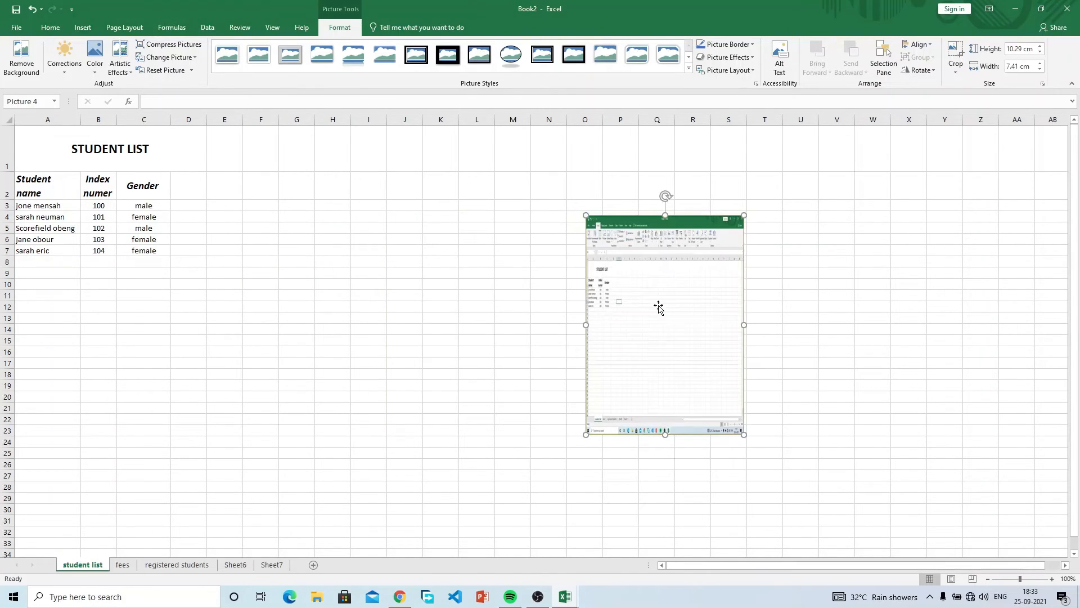
drag(744, 432, 42, 166)
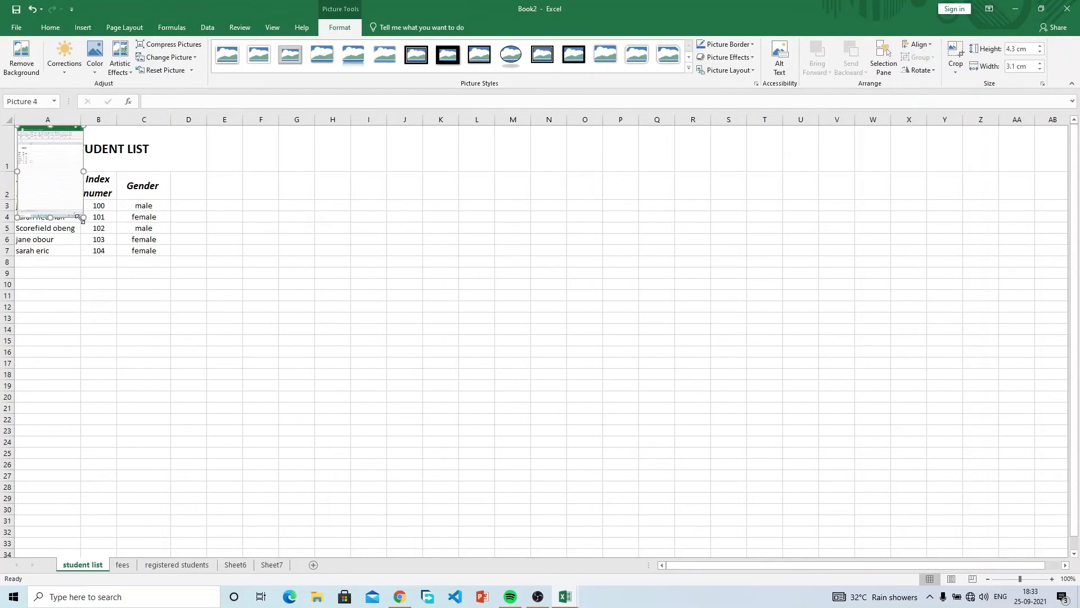
drag(82, 217, 68, 147)
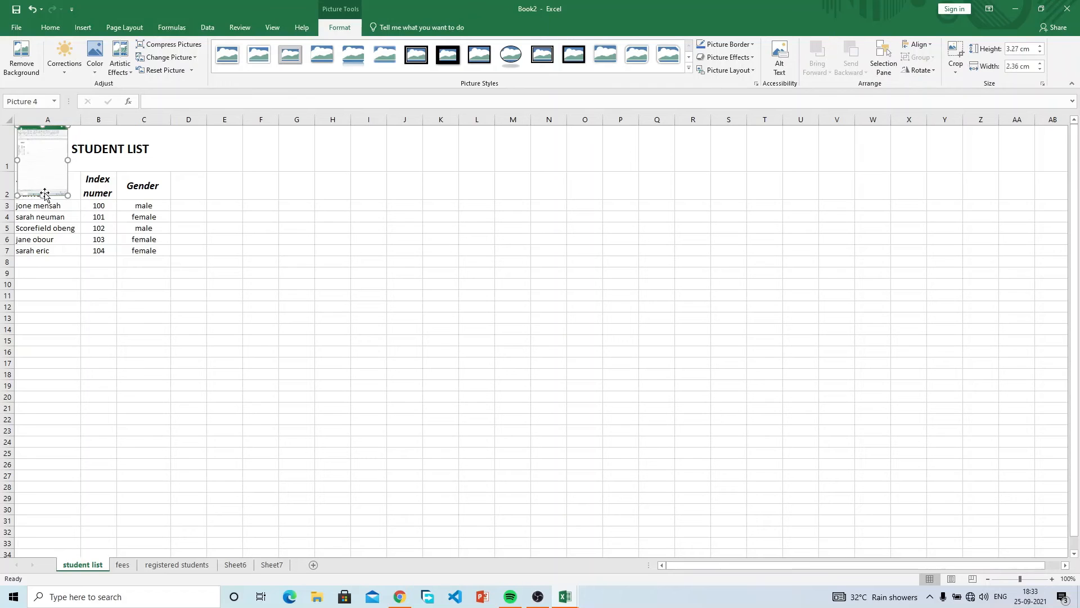
drag(42, 192, 50, 158)
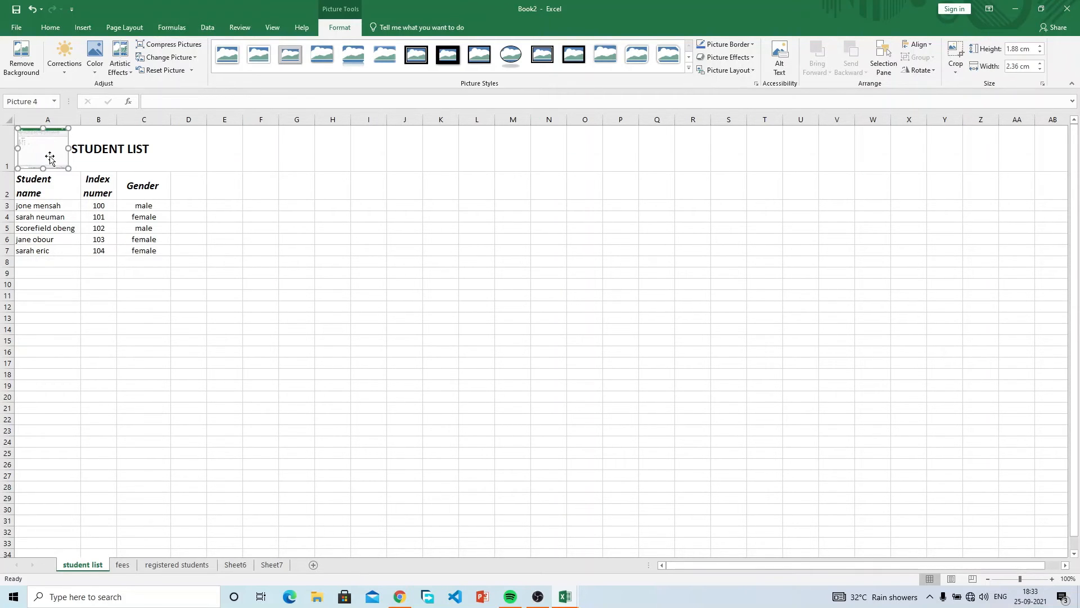
click(188, 283)
click(49, 158)
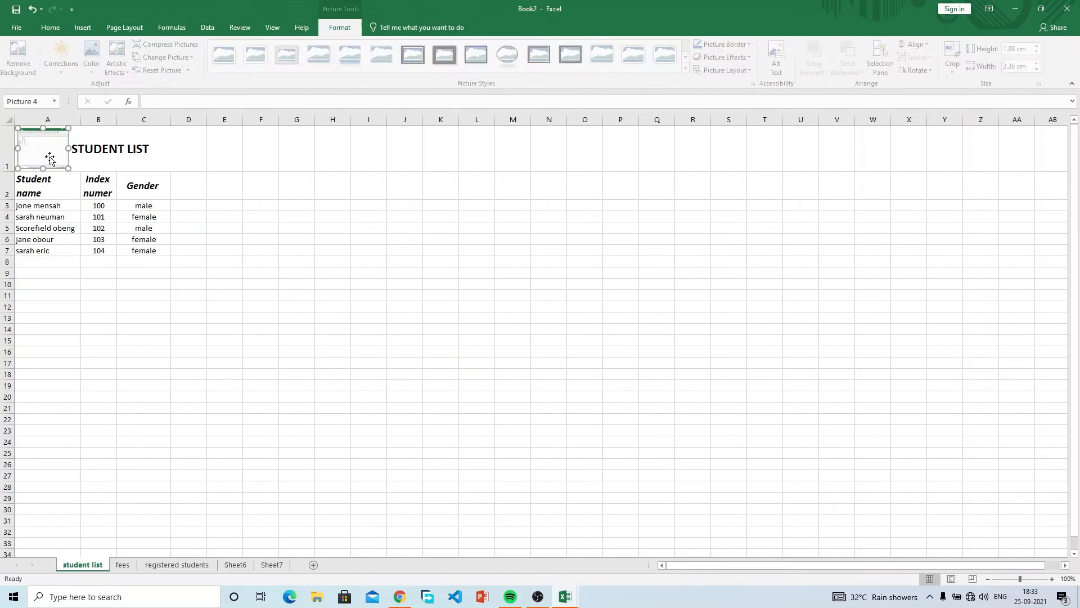
key(Delete)
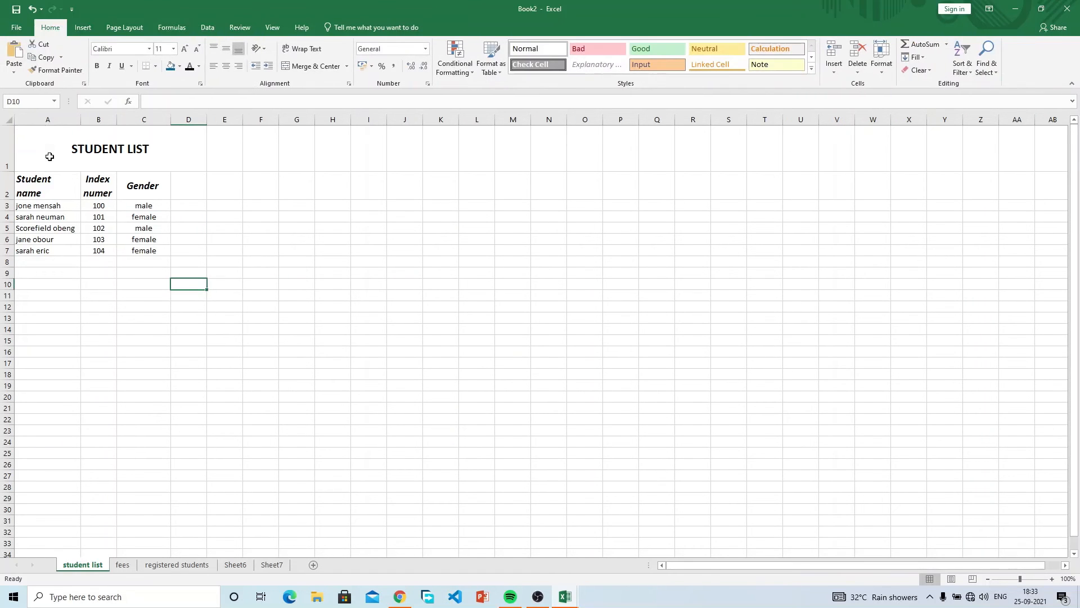
click(83, 27)
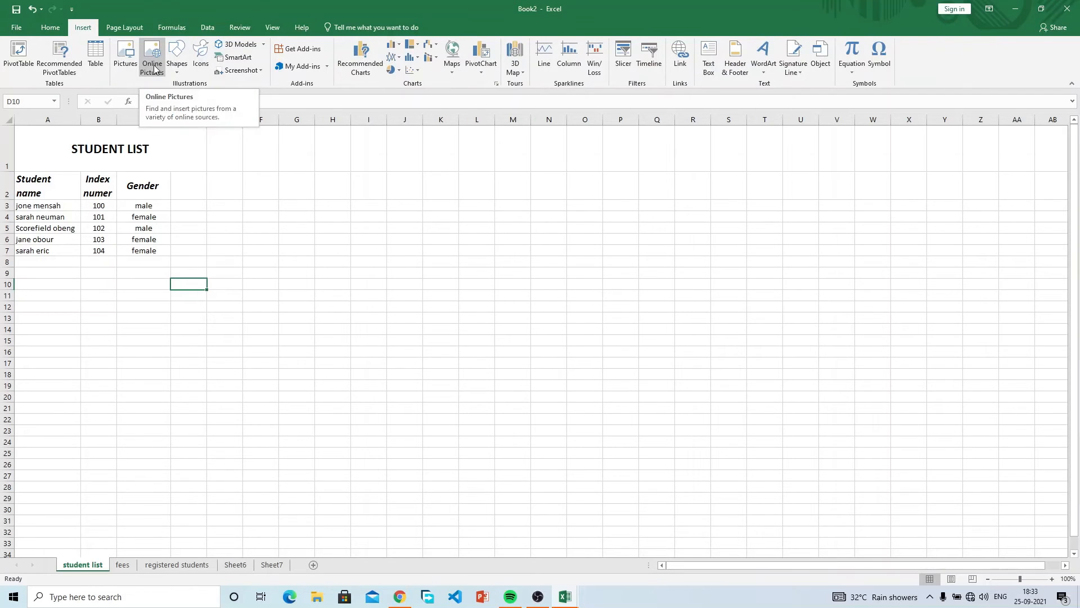
click(197, 66)
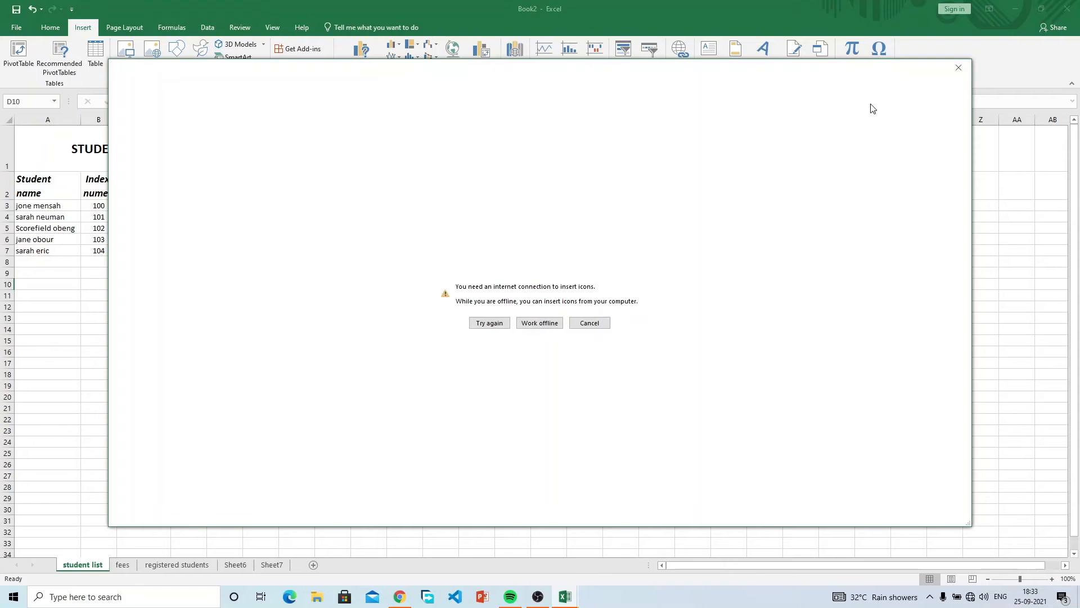
click(958, 68)
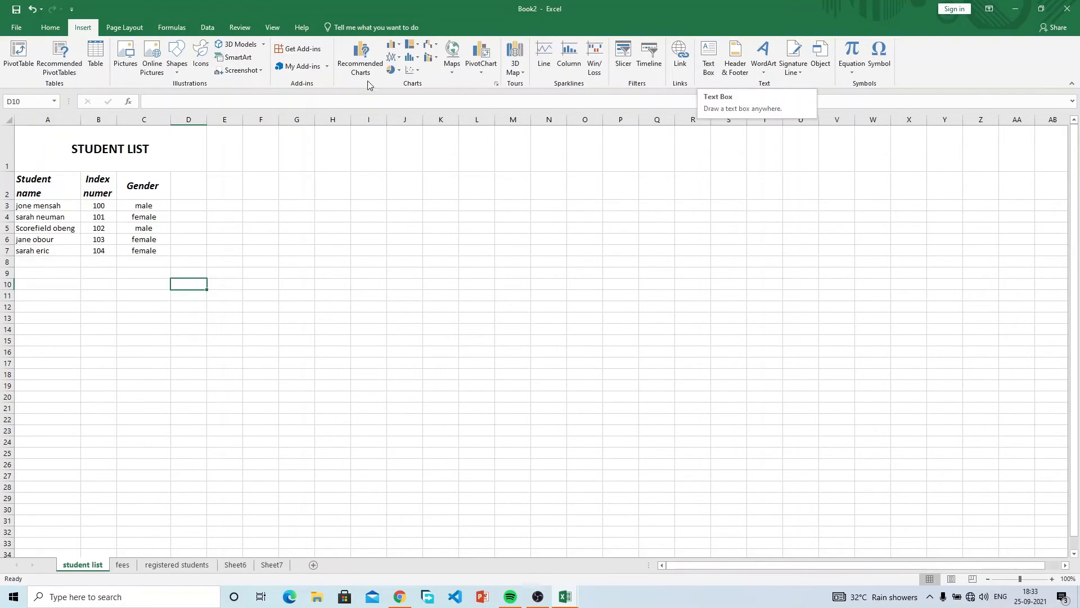
click(61, 149)
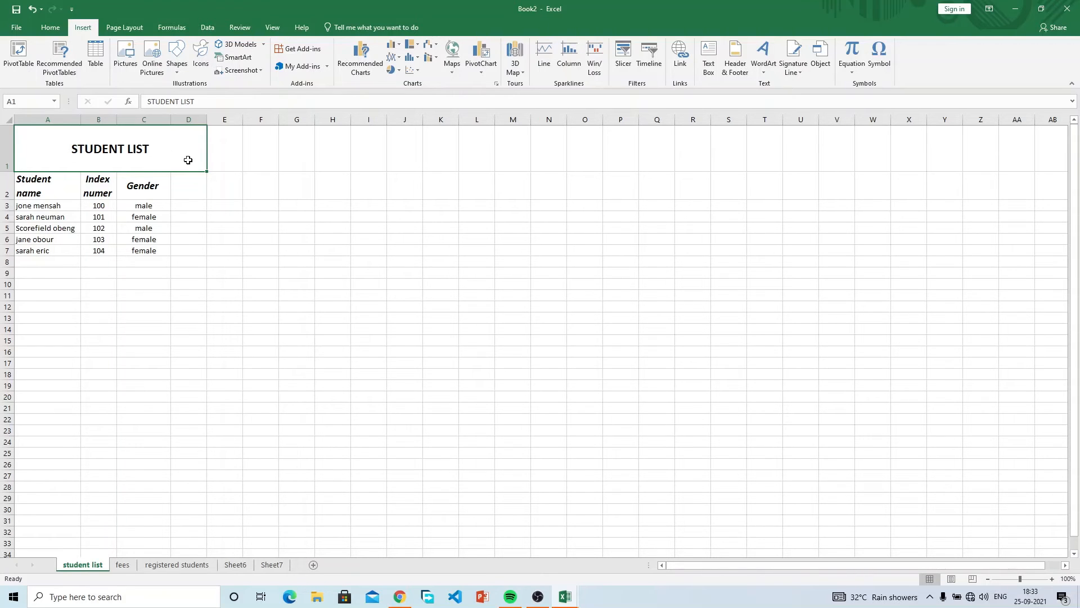
Heighten row 1 and draw a bold 'student list' text box beside the title.
mouse_move(9, 170)
mouse_down()
mouse_move(10, 140)
mouse_move(17, 177)
mouse_up()
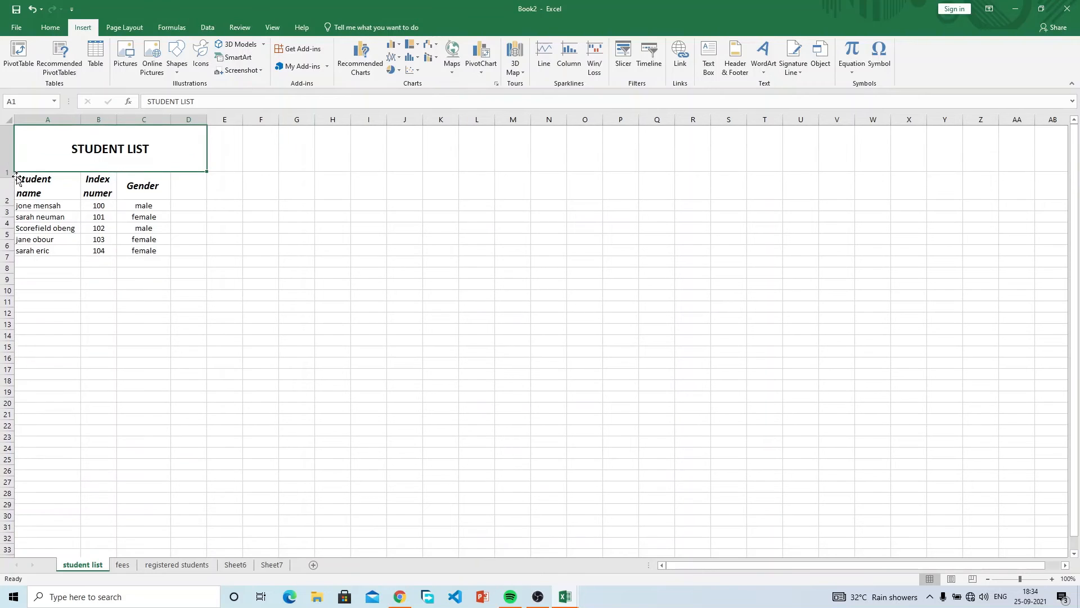
click(715, 69)
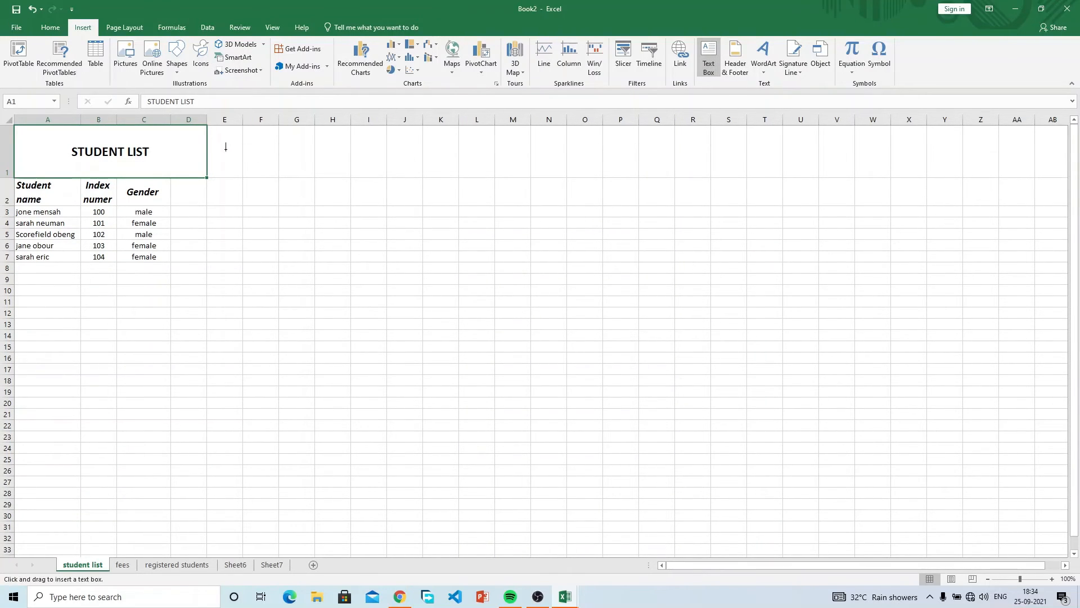
mouse_move(226, 148)
mouse_down()
mouse_move(410, 203)
mouse_move(343, 167)
mouse_move(363, 190)
mouse_up()
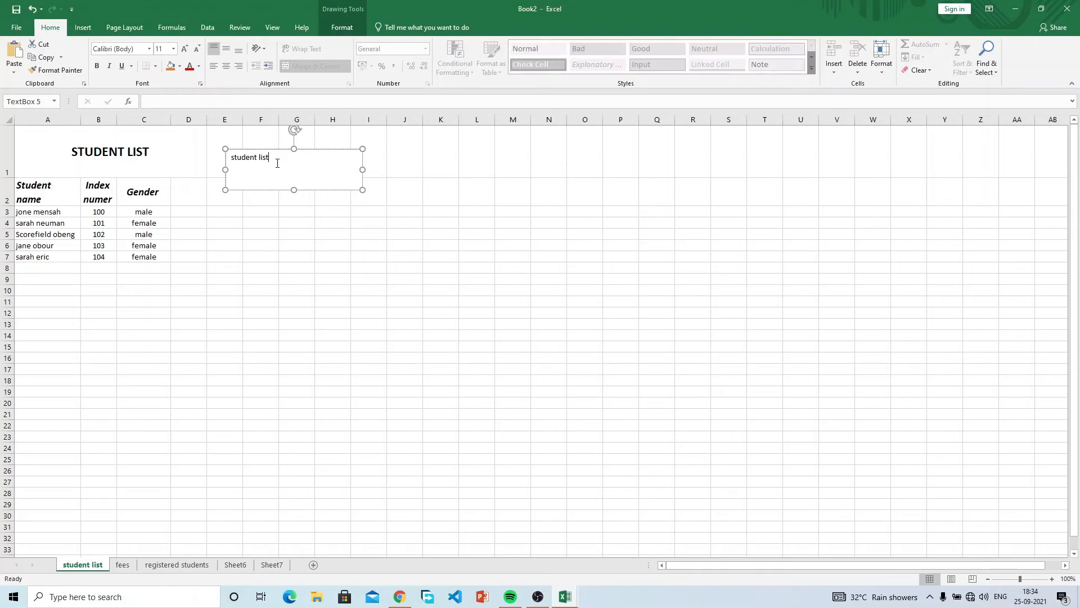
drag(277, 161, 227, 159)
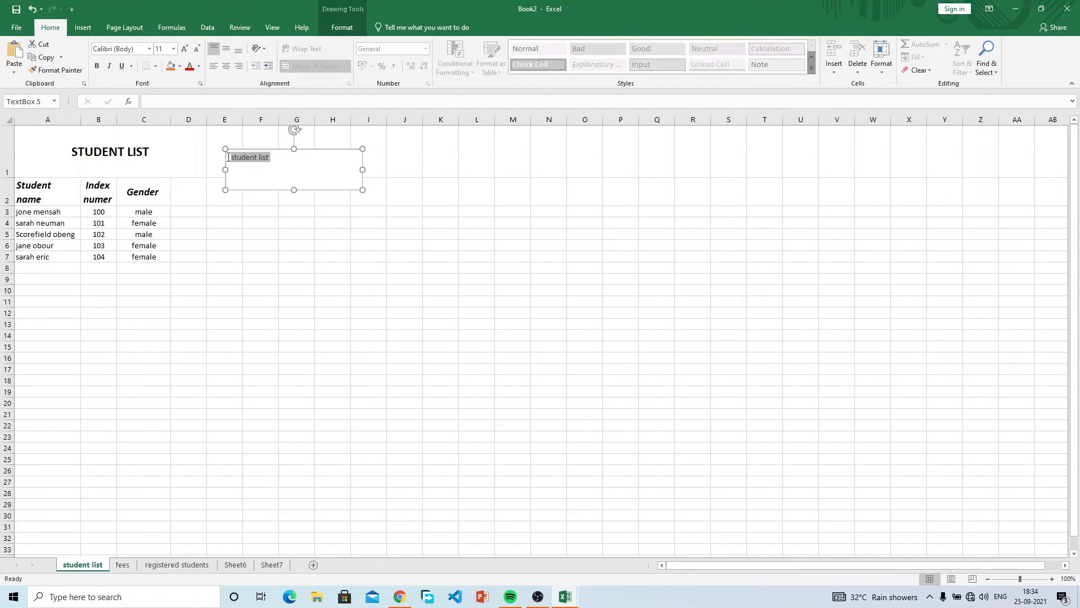
click(99, 67)
Copy the STUDENT LIST title cell's formatting onto the text box with Format Painter.
click(132, 160)
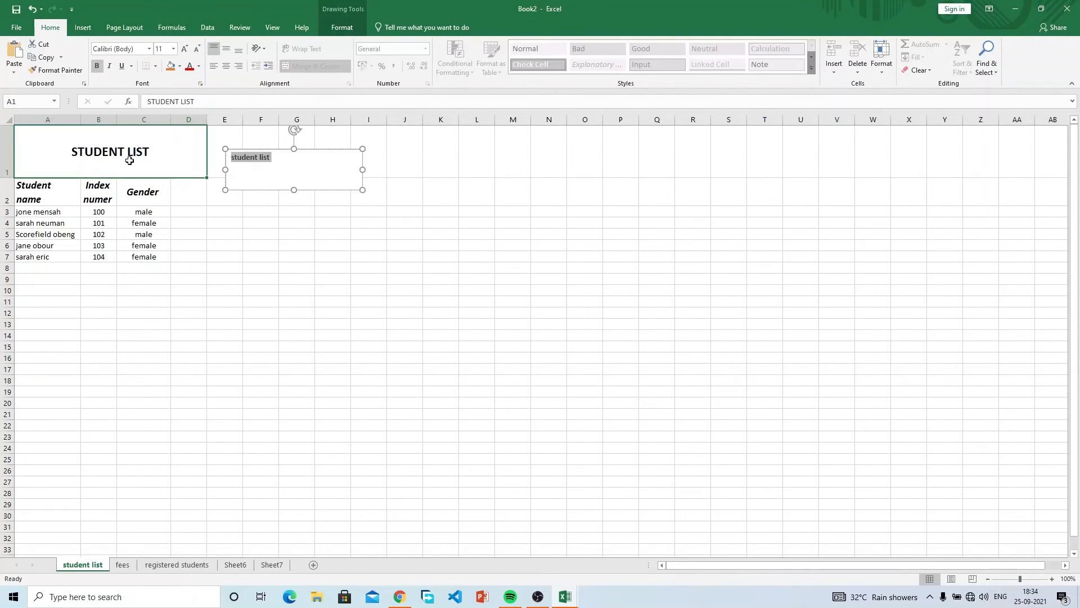
double_click(150, 149)
double_click(139, 152)
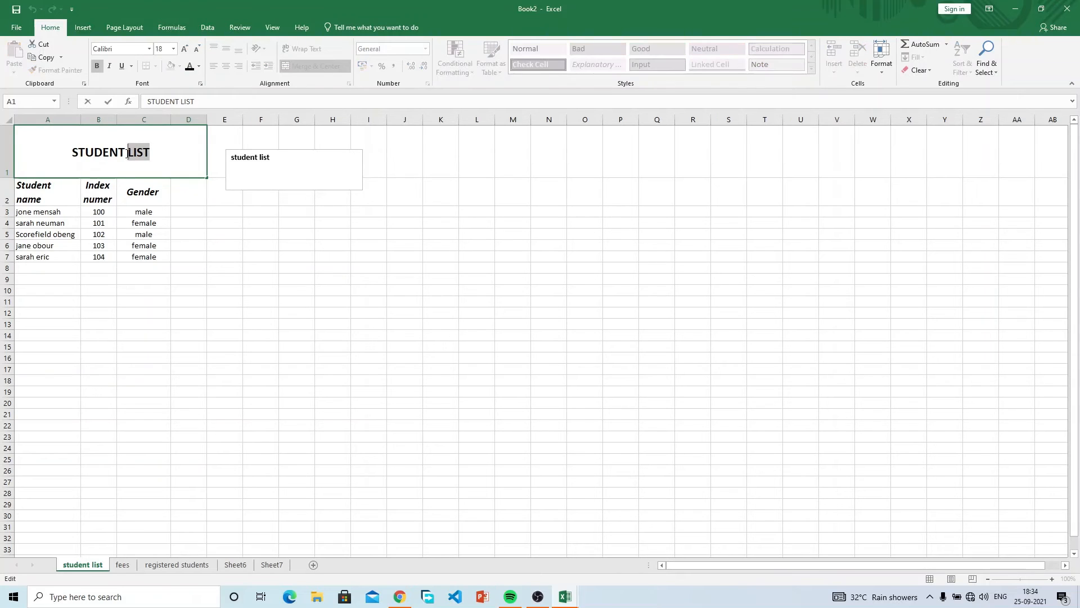
click(194, 205)
click(133, 142)
click(56, 70)
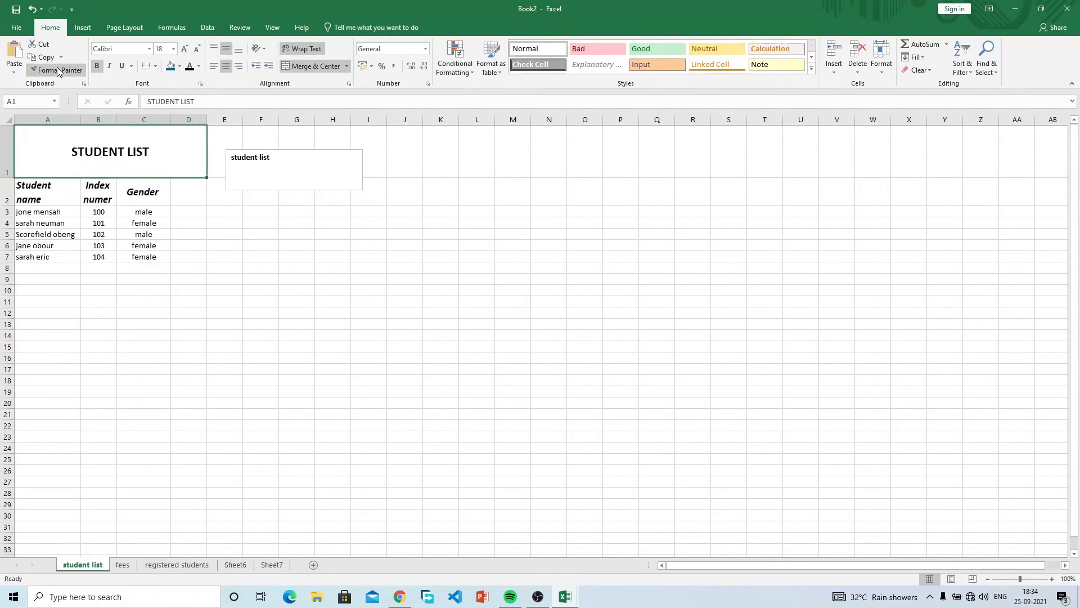
click(266, 161)
key(Escape)
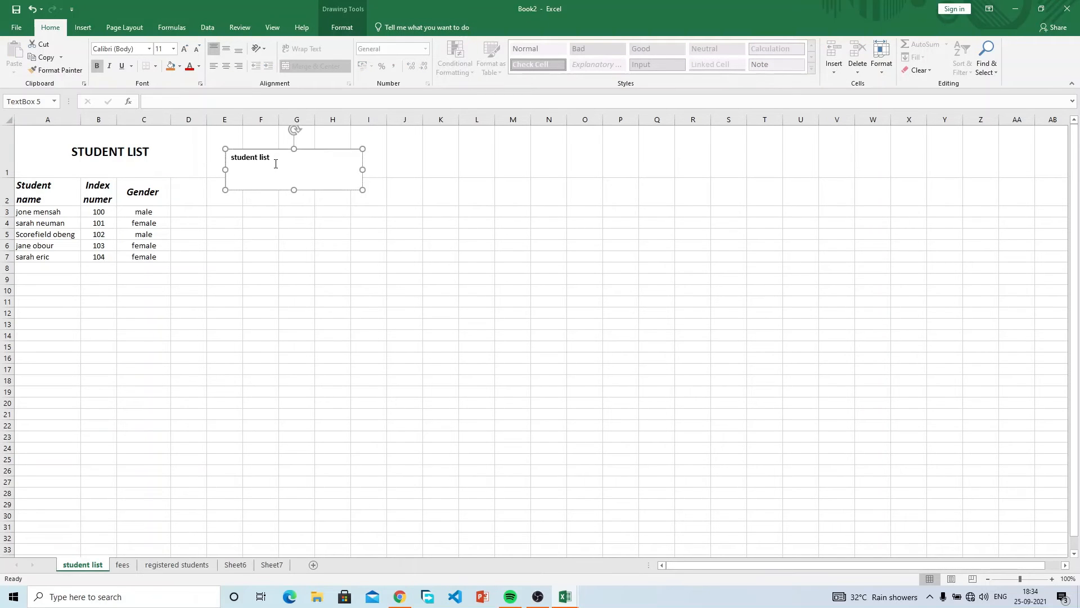
Enlarge the text box wording to 28 pt and centre it.
drag(276, 158, 231, 157)
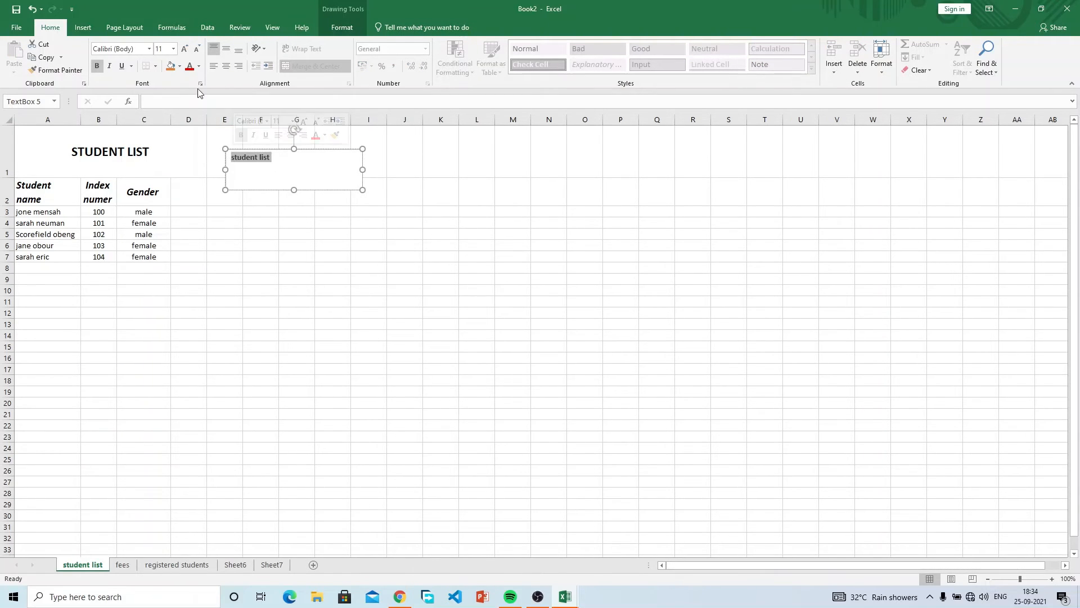
click(186, 50)
click(185, 50)
click(186, 49)
click(186, 50)
click(186, 50)
click(185, 50)
click(186, 50)
click(185, 50)
click(185, 49)
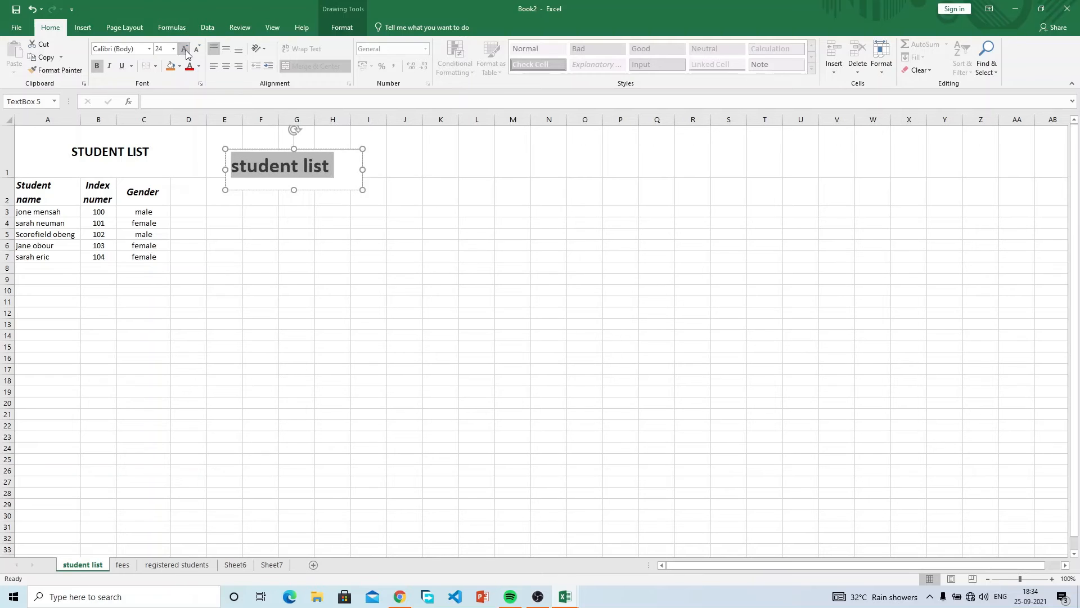
click(226, 67)
Move and resize the text box over A1:C1, then remove it from the sheet.
drag(307, 148, 125, 130)
drag(176, 170, 175, 172)
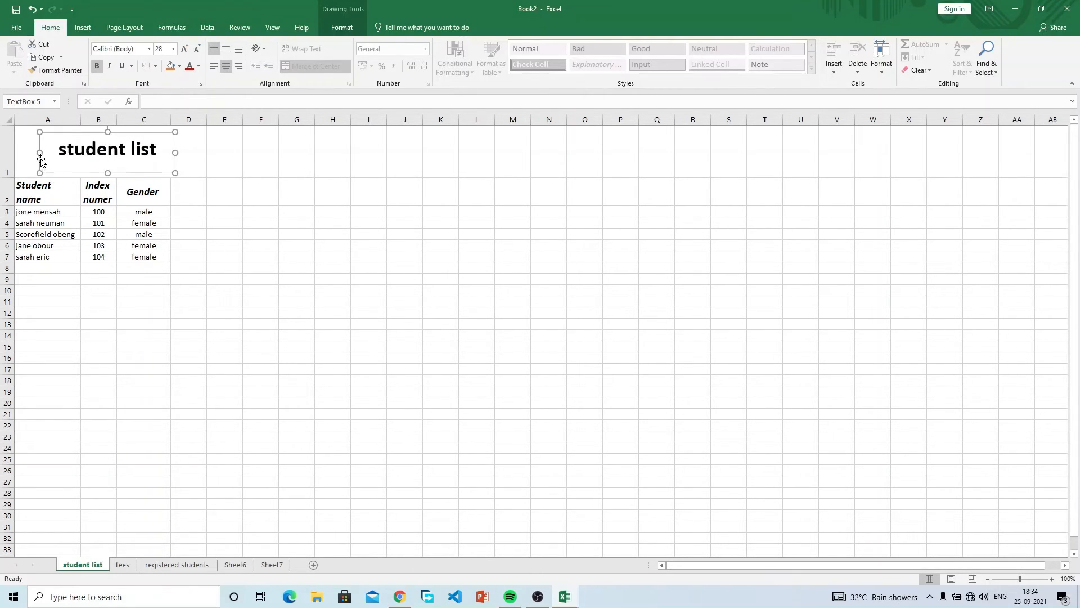
drag(40, 153, 15, 152)
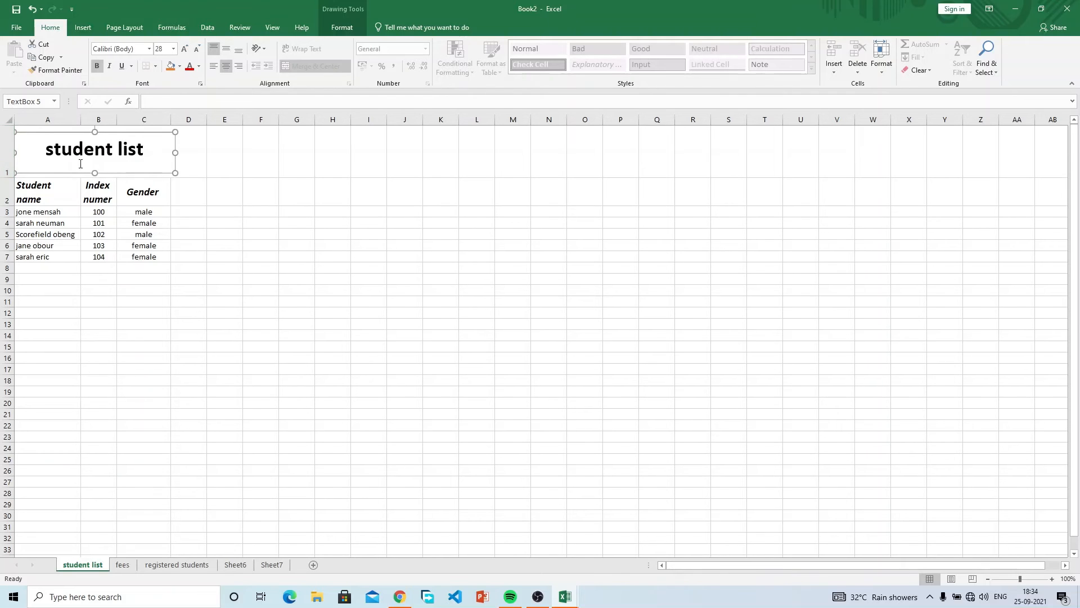
click(224, 211)
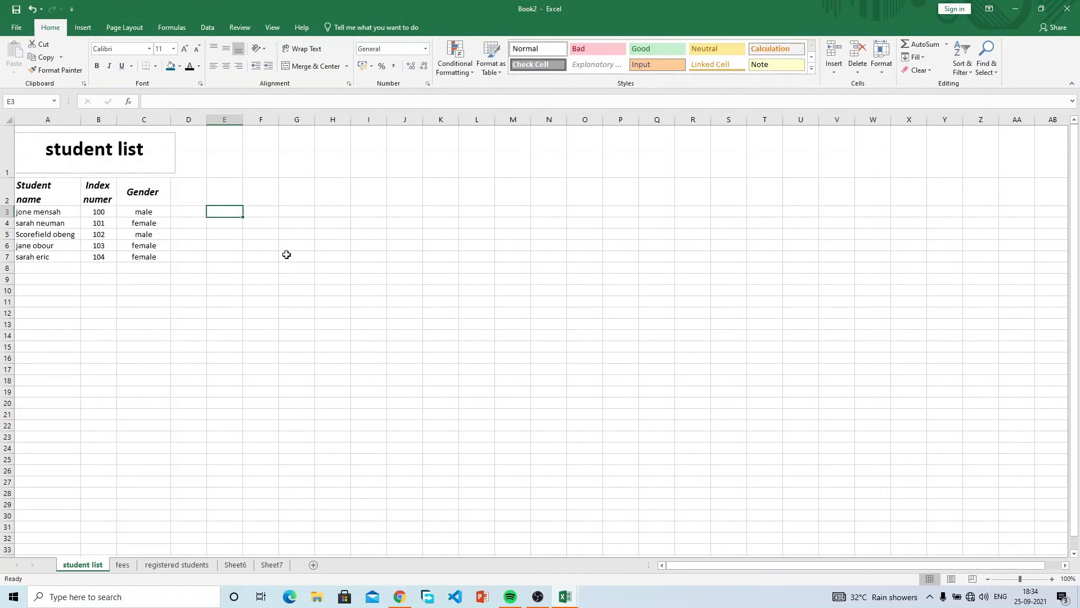
click(141, 160)
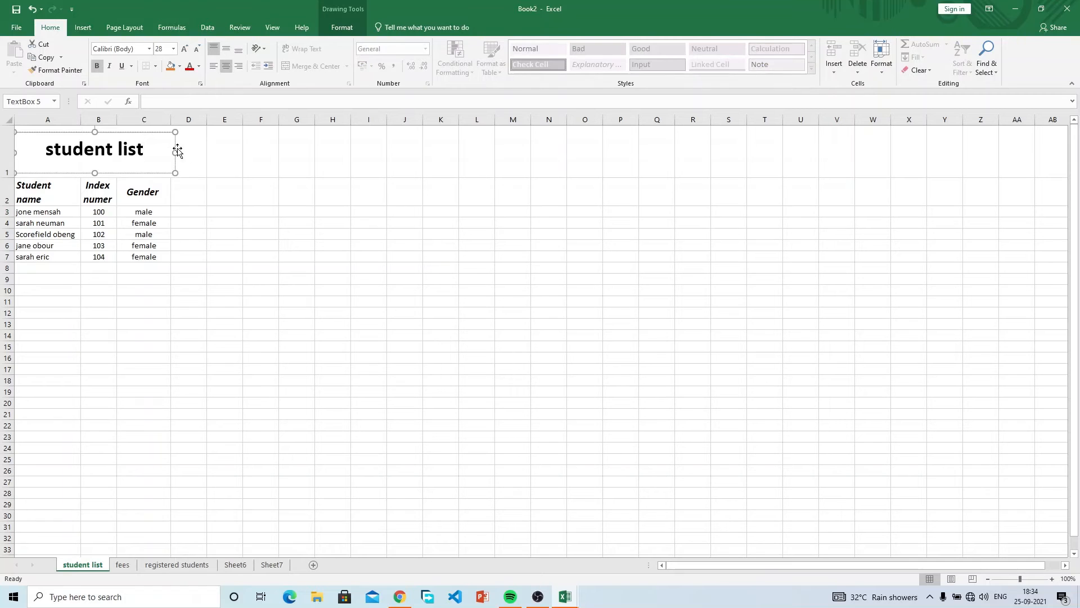
click(204, 179)
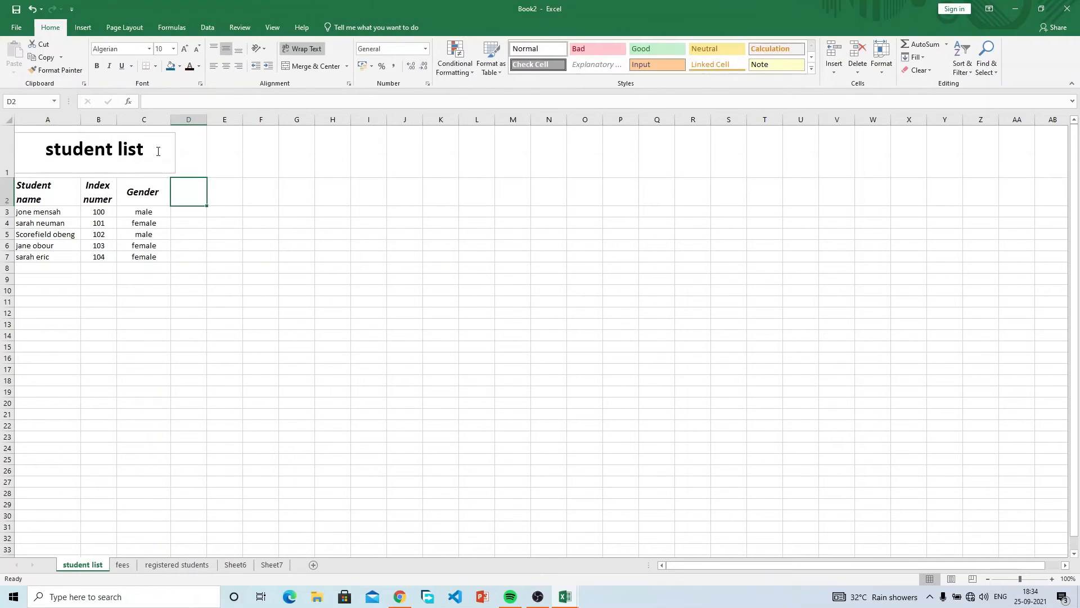
click(159, 150)
mouse_move(106, 132)
mouse_down()
mouse_move(107, 251)
mouse_move(110, 136)
mouse_up()
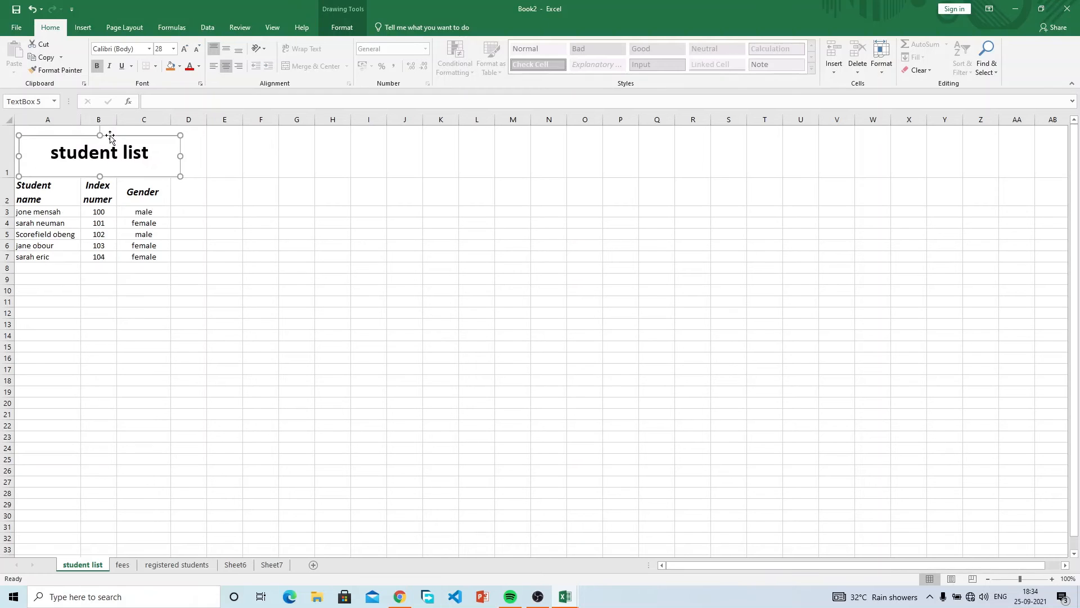
key(Escape)
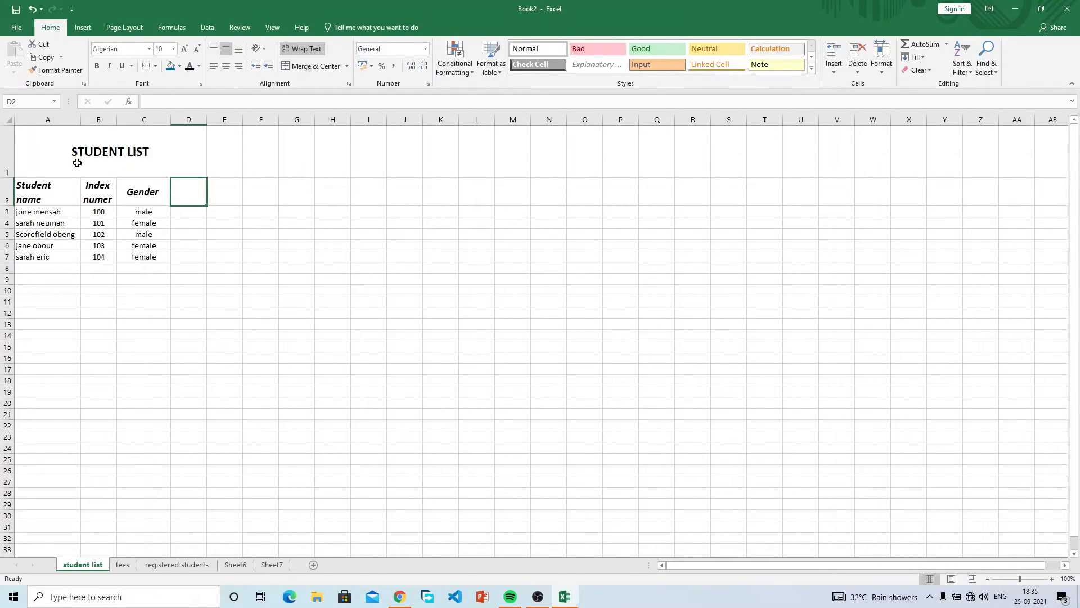
Show the Insert ribbon, select the title and heading rows, then select cell F1.
click(90, 27)
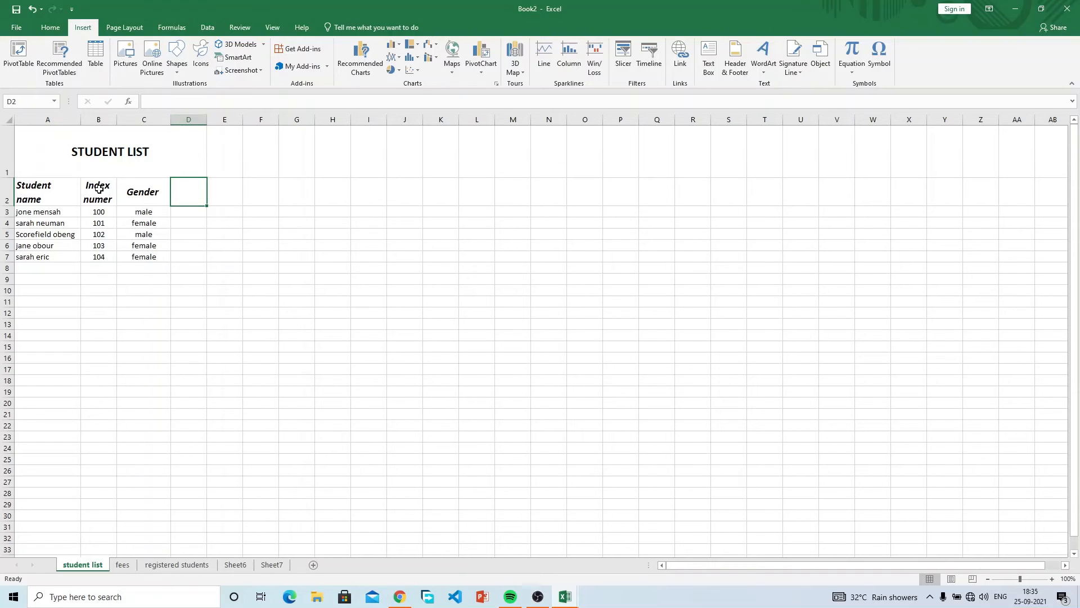
click(94, 169)
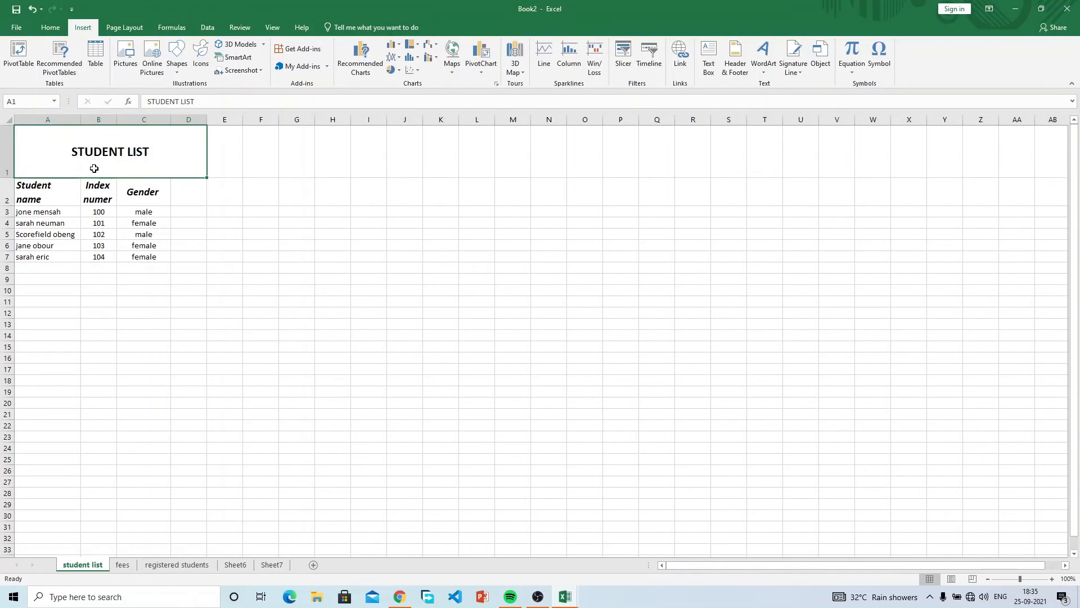
drag(94, 168, 94, 187)
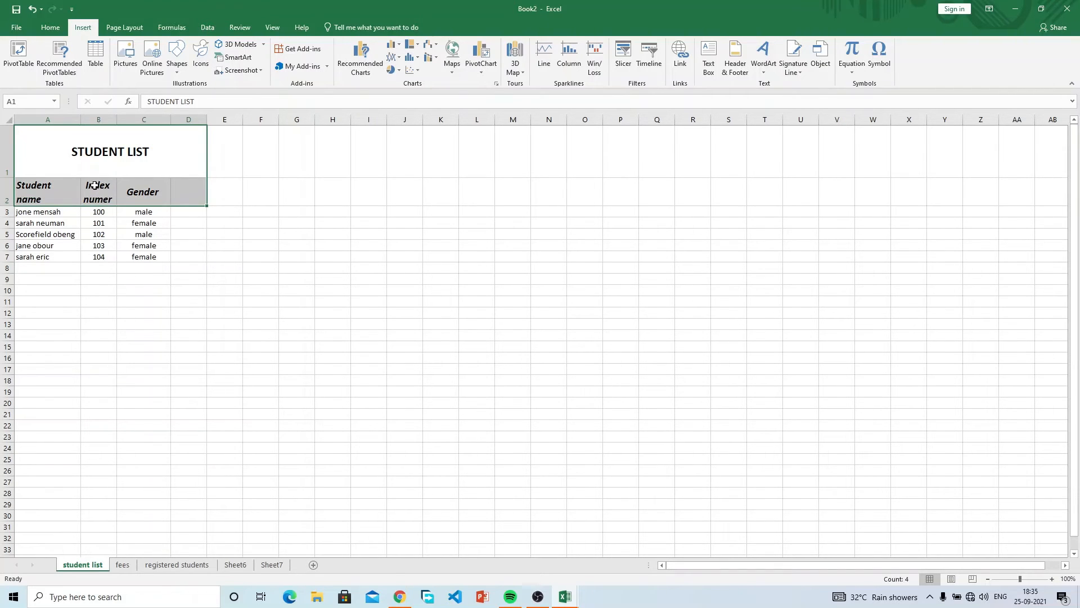
click(242, 160)
click(273, 163)
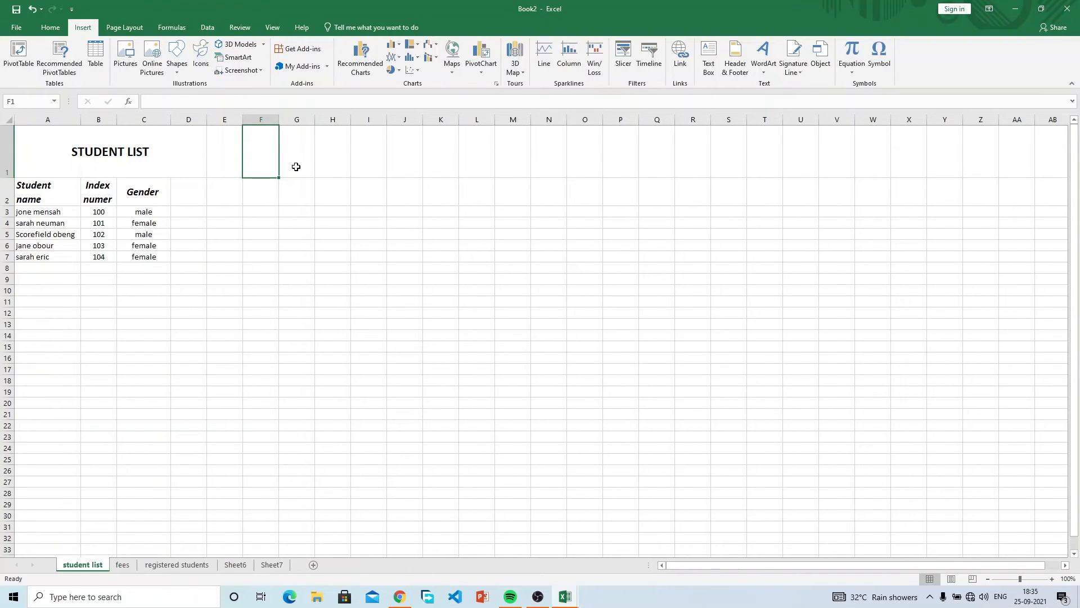
Autofit row 1 to the STUDENT LIST title, select A1 and start Header & Footer editing.
double_click(7, 180)
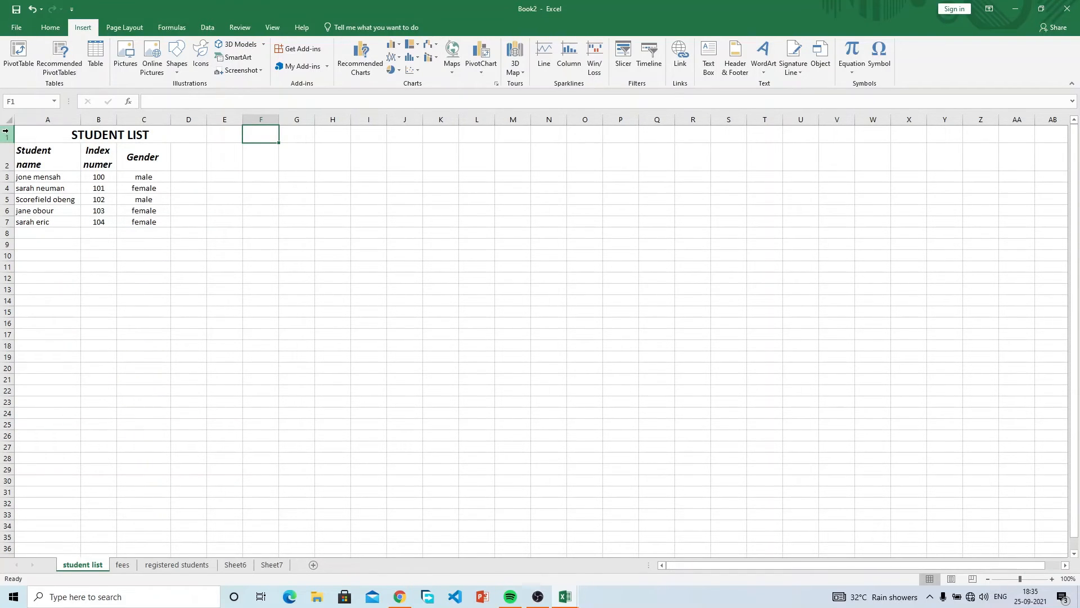
click(96, 135)
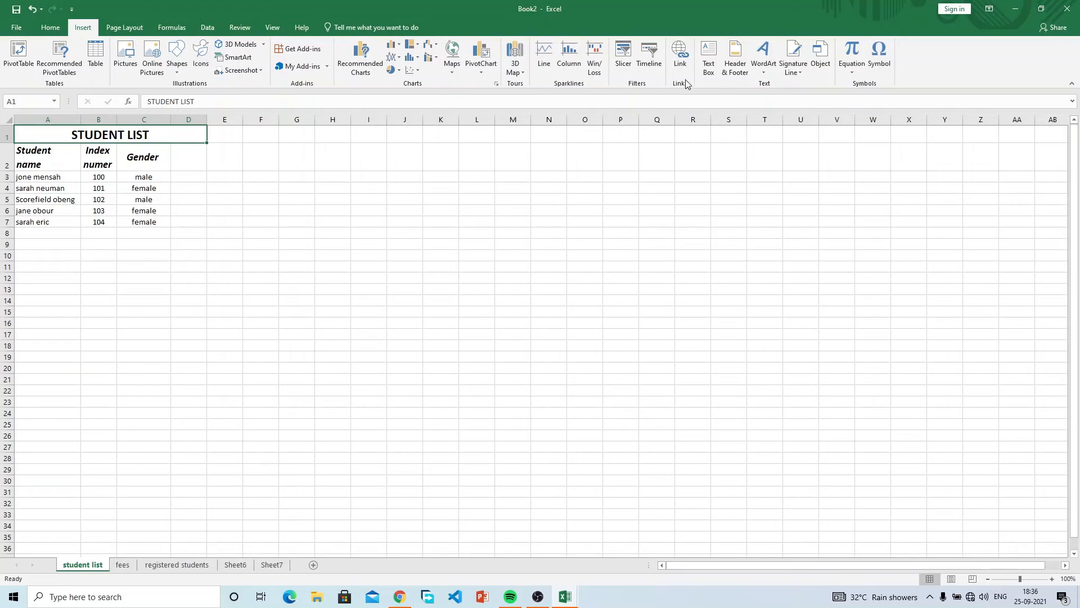
click(733, 71)
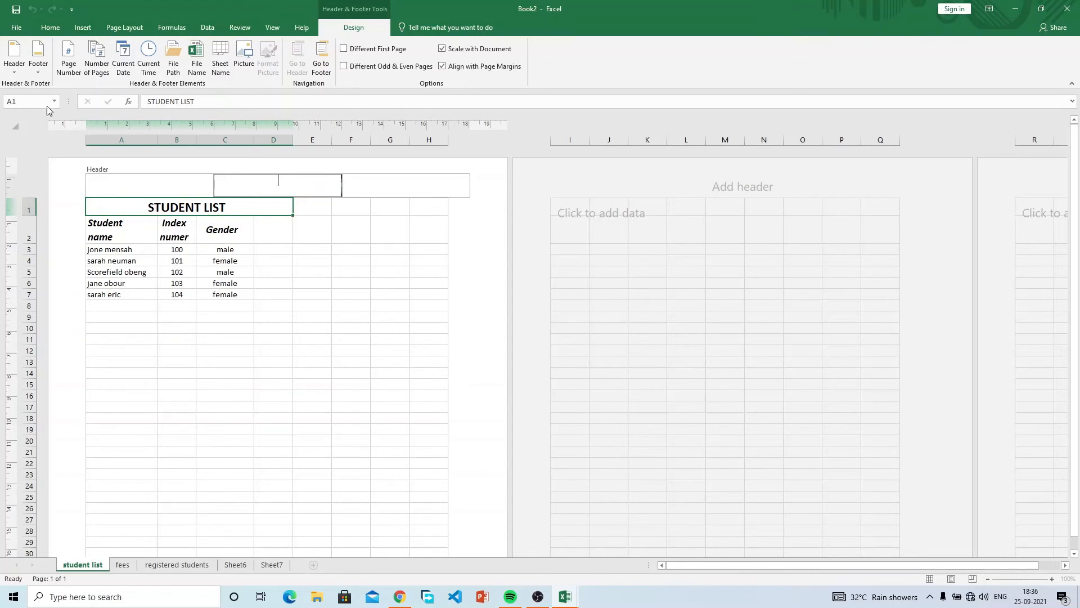
Insert a Page Number field in the centre header, so page 1 shows 1.
click(18, 72)
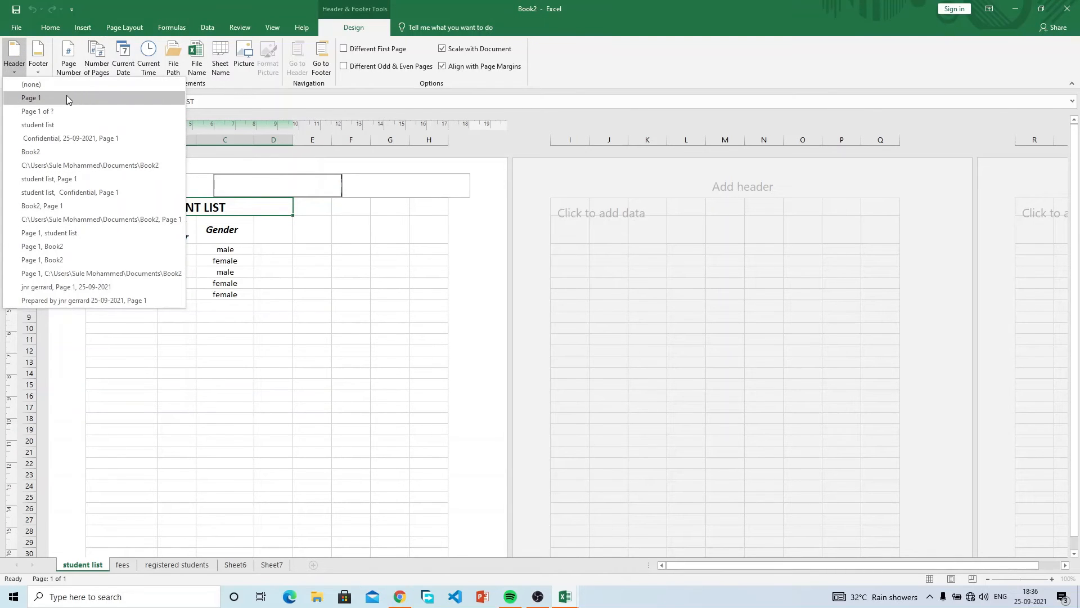
click(133, 5)
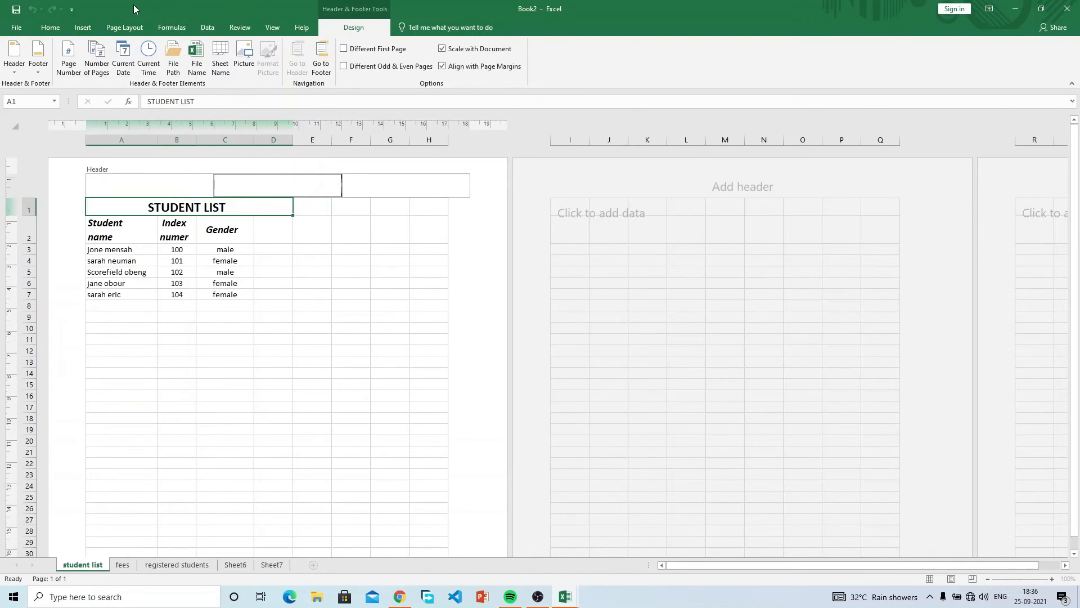
click(74, 65)
key(Return)
click(305, 217)
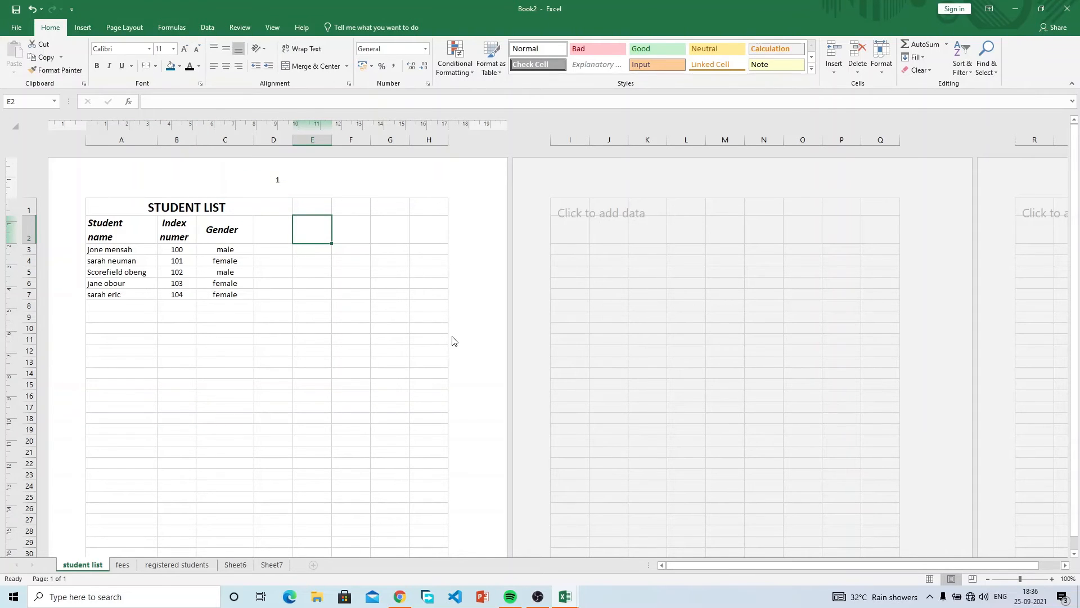
Enter the test text jjj in cell J2 on the second page.
scroll(453, 338, down, 5)
scroll(452, 338, up, 5)
click(613, 228)
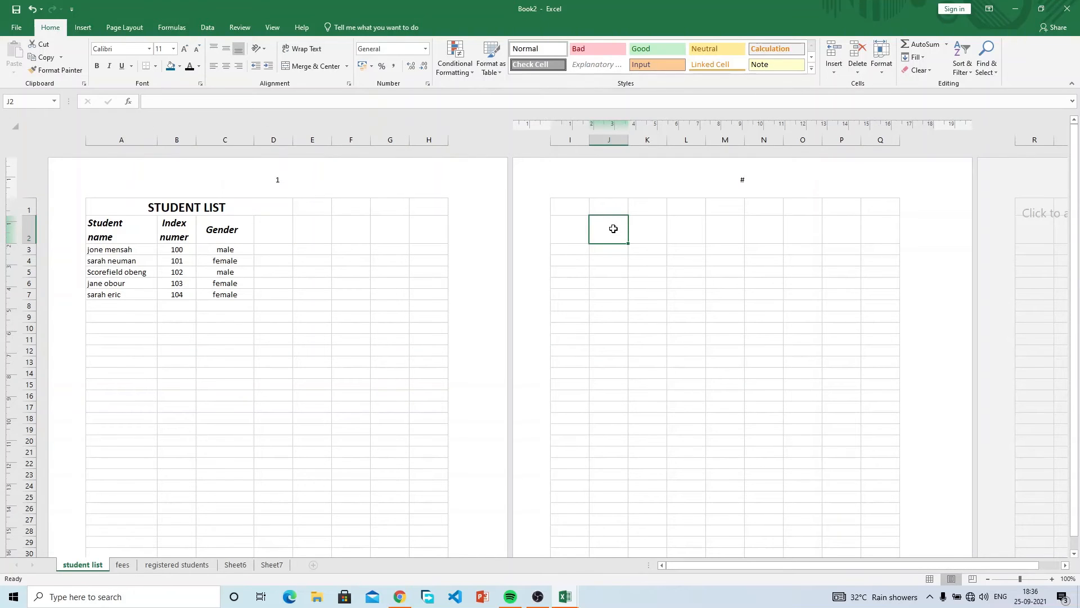
text(jjj)
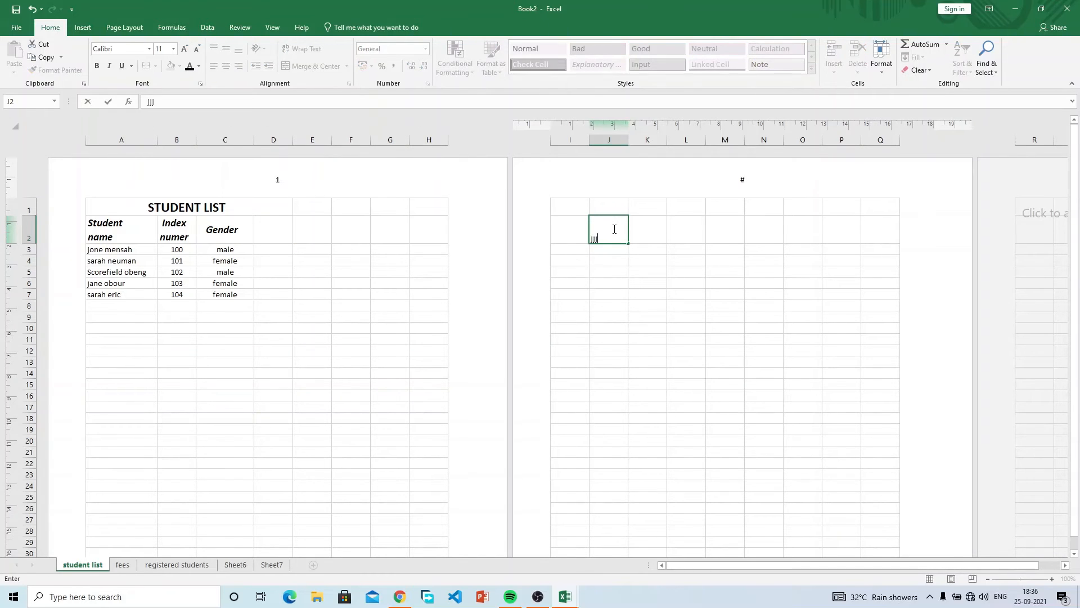
key(Return)
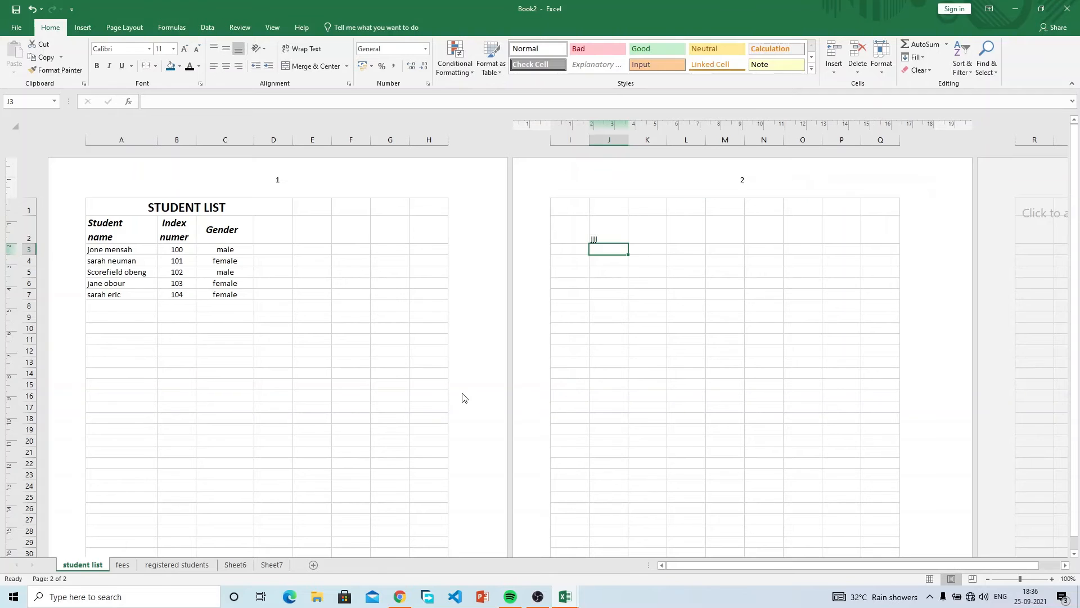
Enter the test text kkk in cell C48 on the lower page.
scroll(464, 397, down, 9)
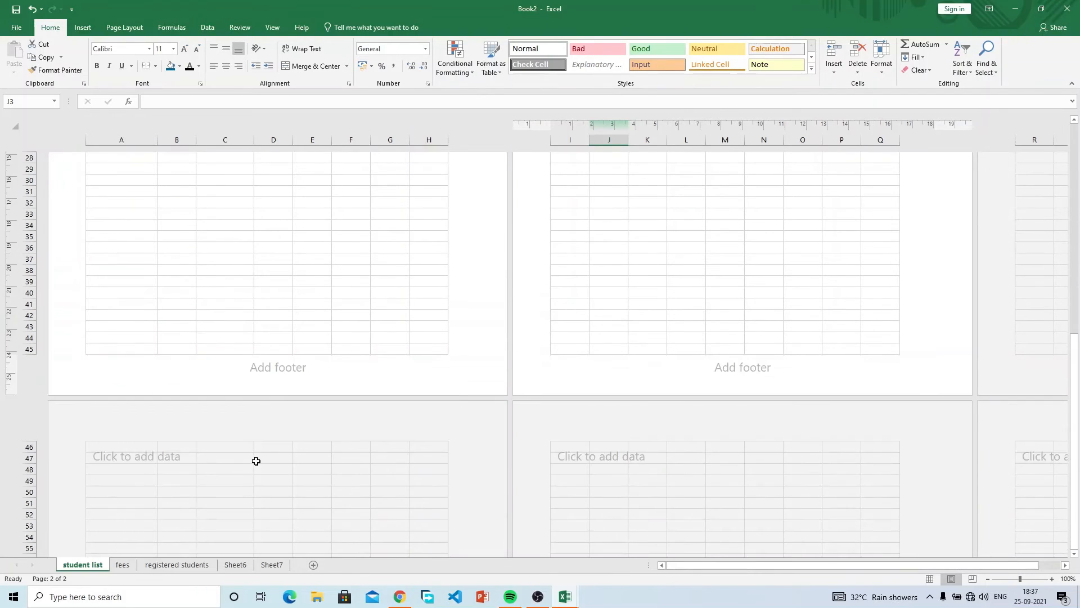
click(241, 468)
text(kkk)
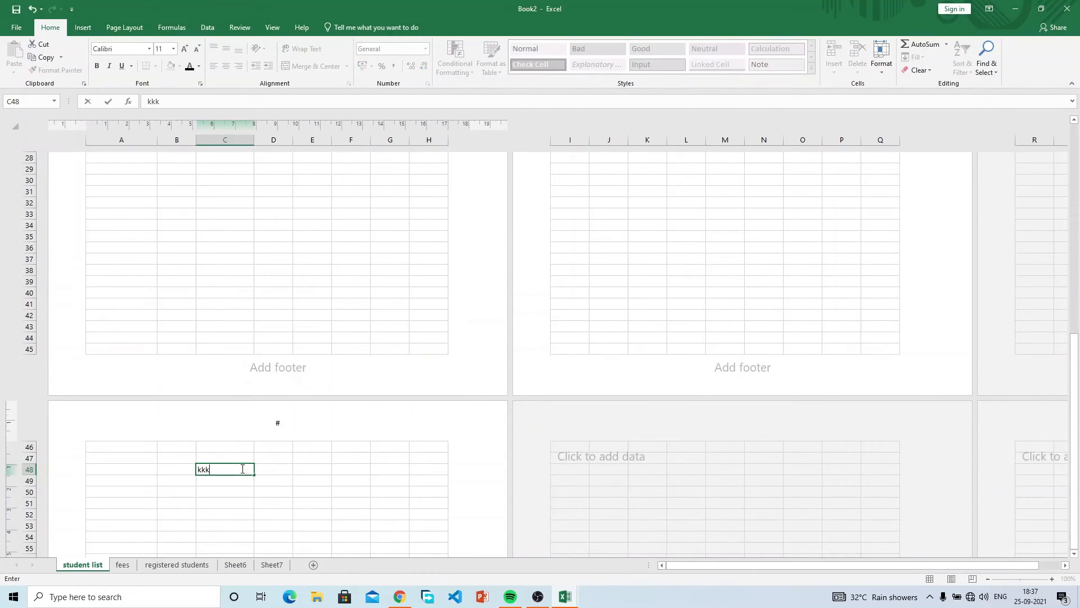
key(Return)
scroll(375, 399, up, 9)
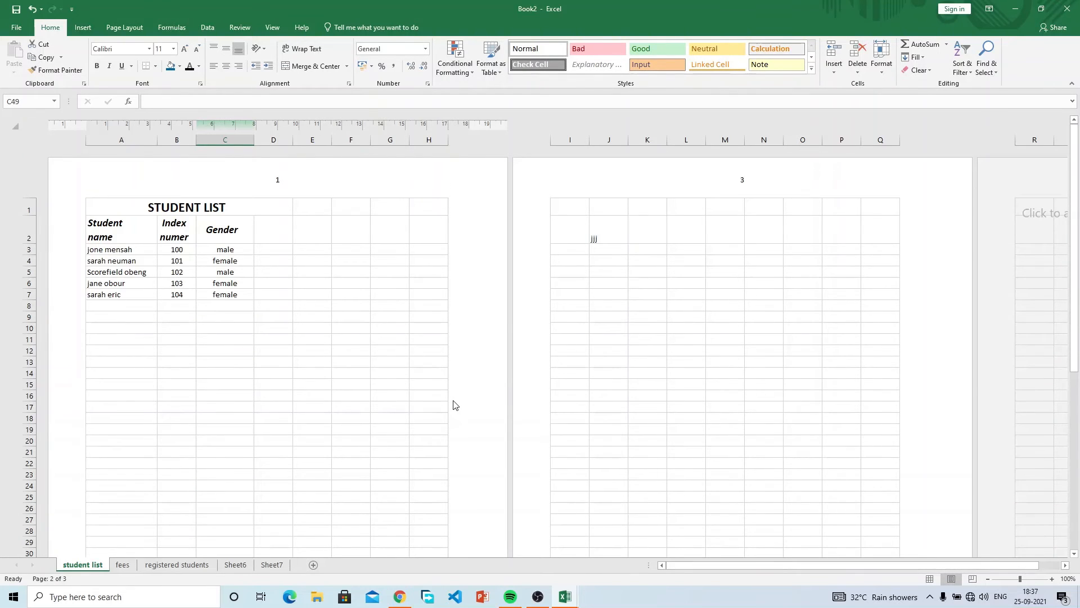
scroll(456, 405, down, 9)
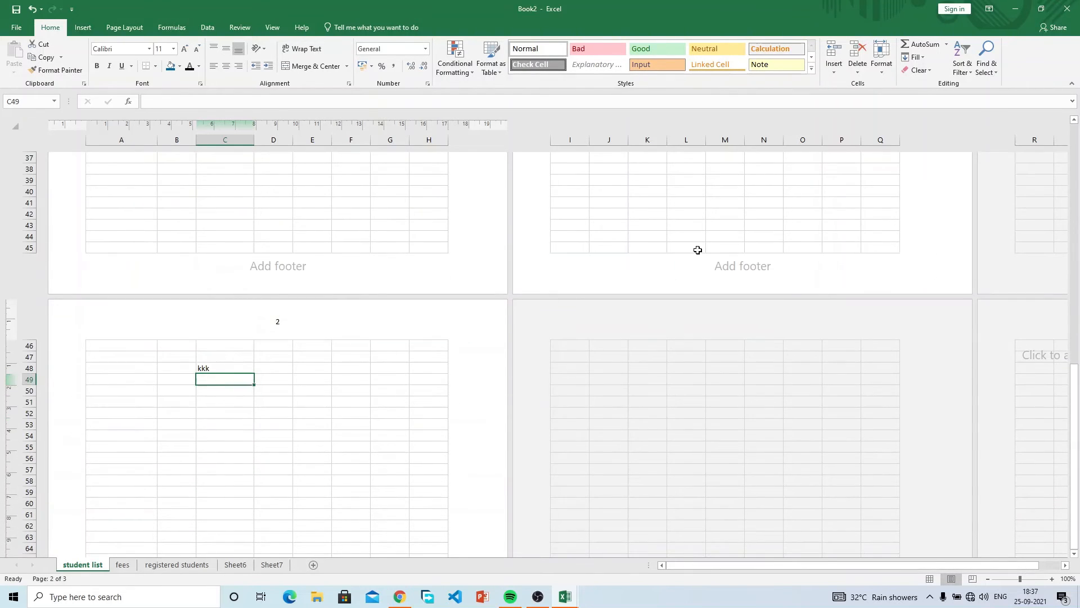
scroll(698, 250, up, 10)
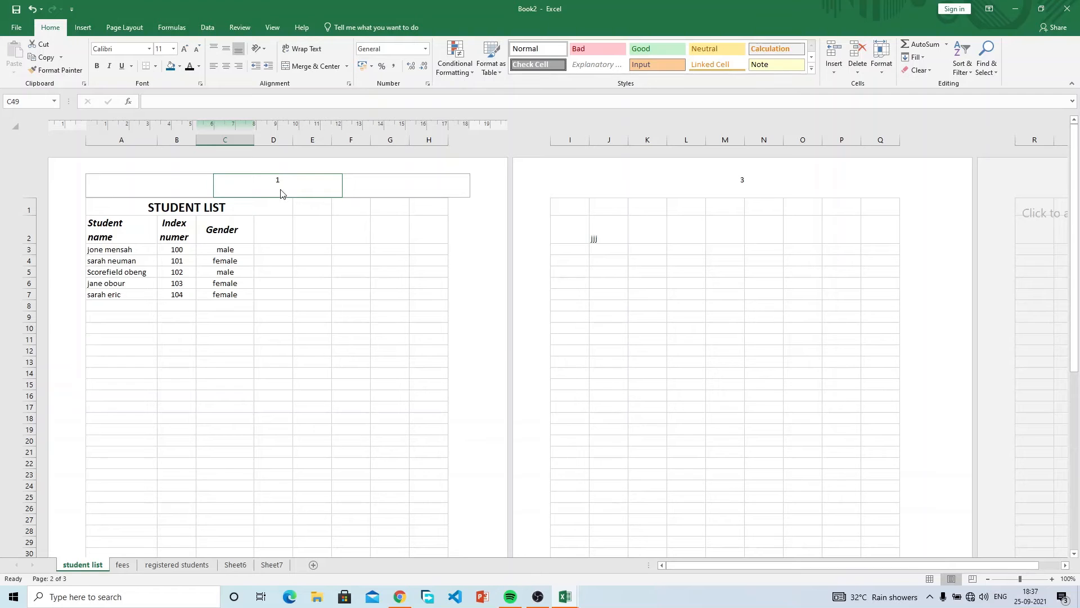
scroll(346, 386, down, 8)
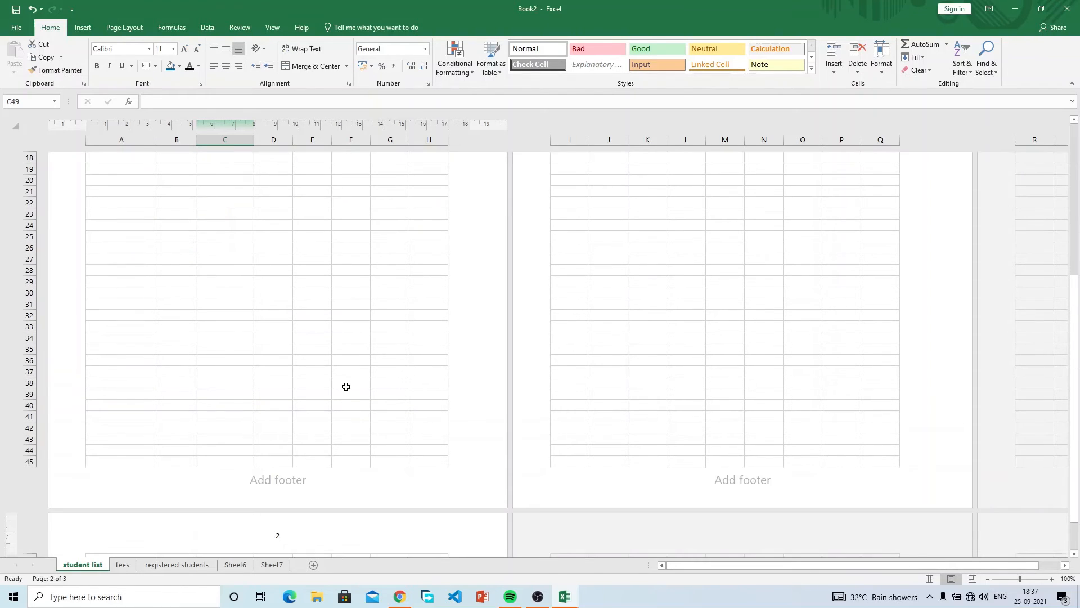
Insert a page number into the centre footer of every page.
click(269, 479)
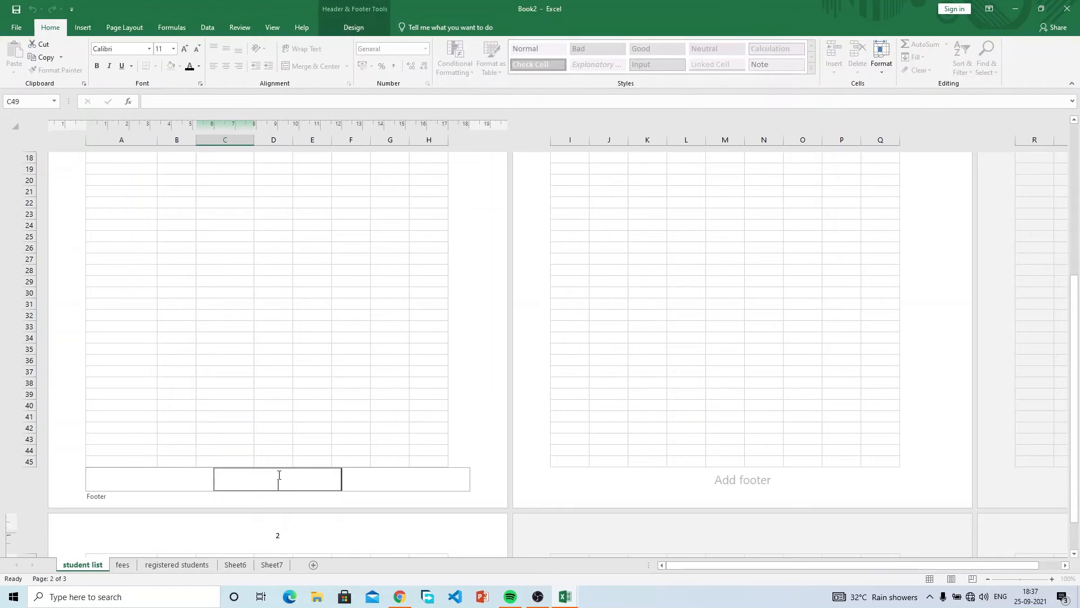
click(353, 29)
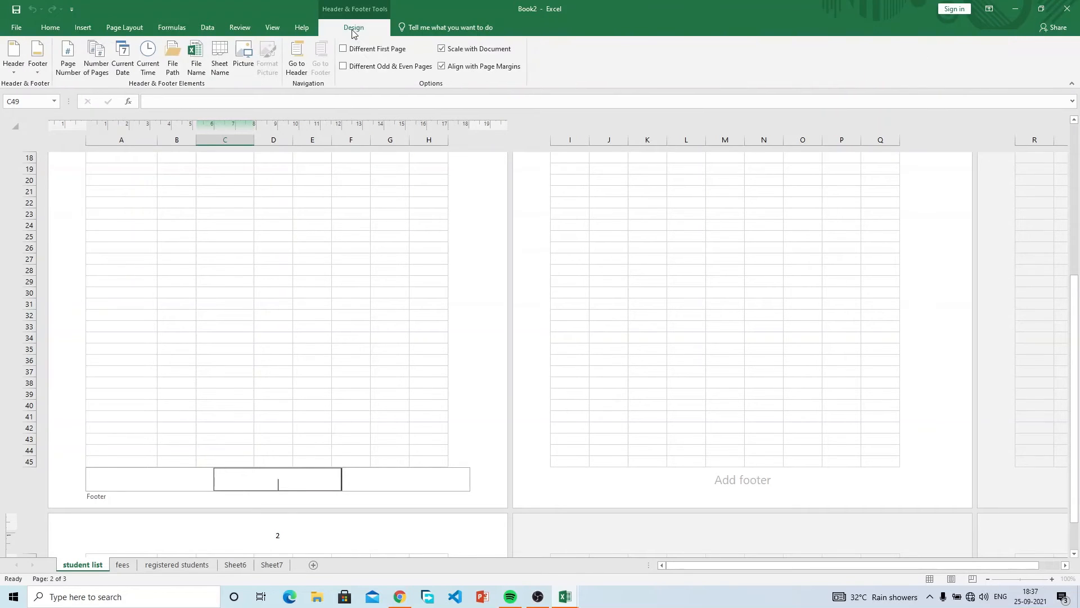
click(67, 56)
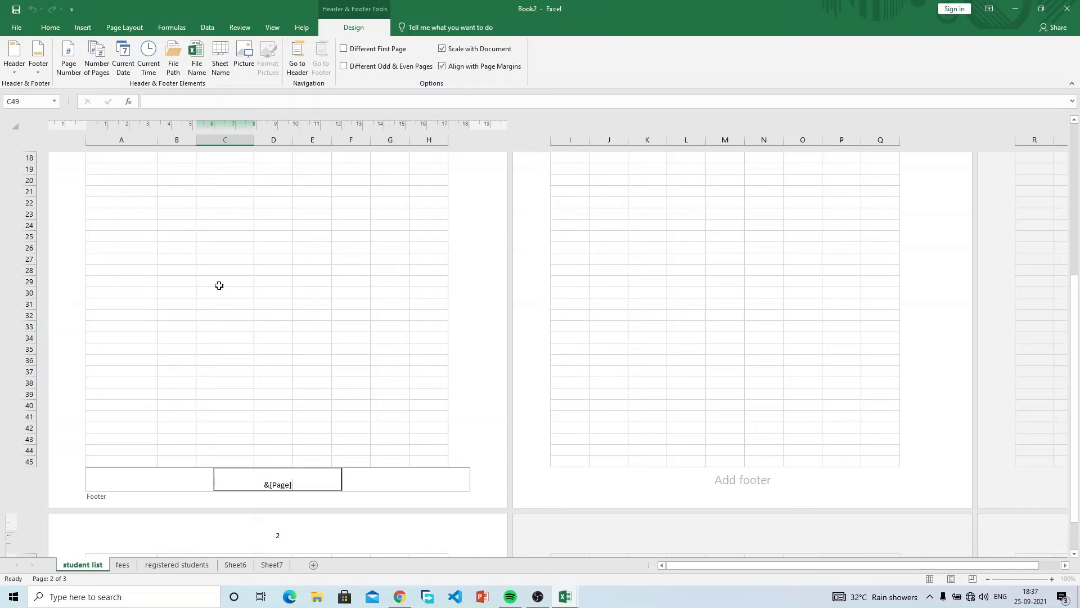
click(301, 363)
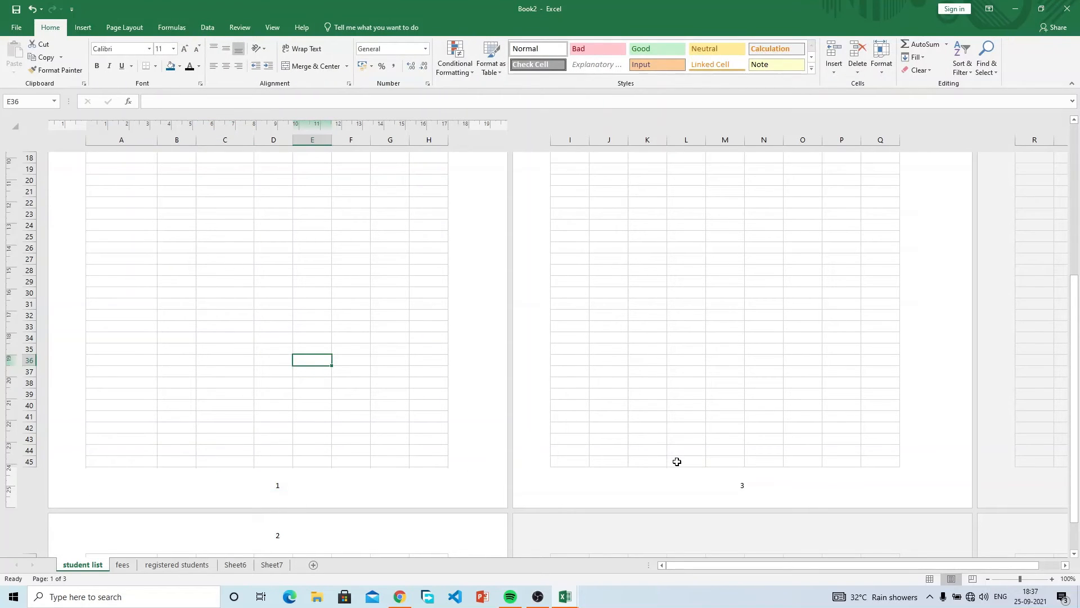
Open page 1's centre header, holding the &[Page] code, for editing.
scroll(479, 449, down, 6)
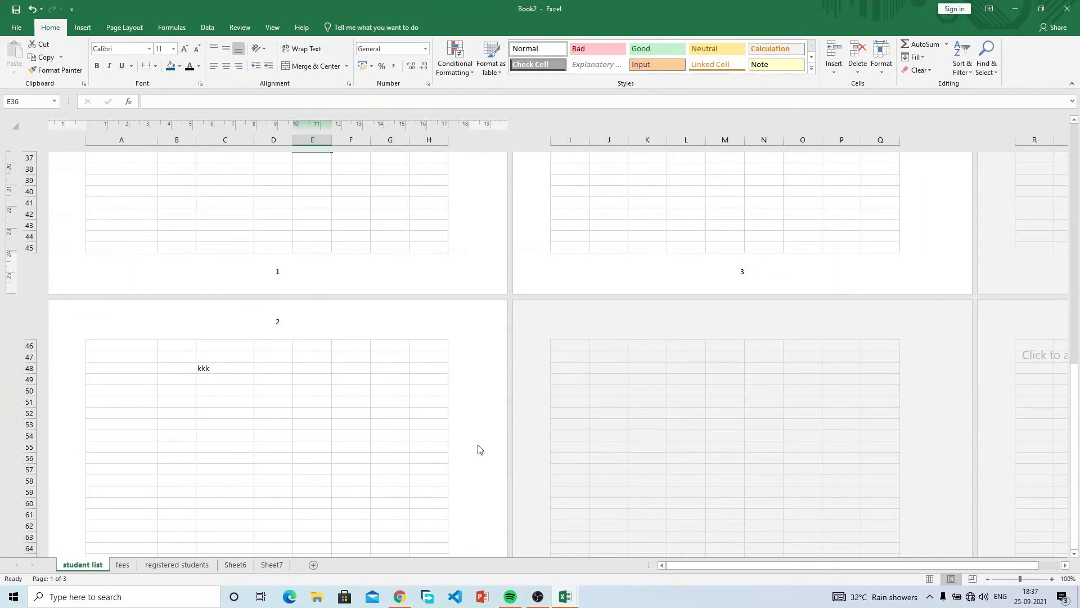
scroll(479, 450, up, 7)
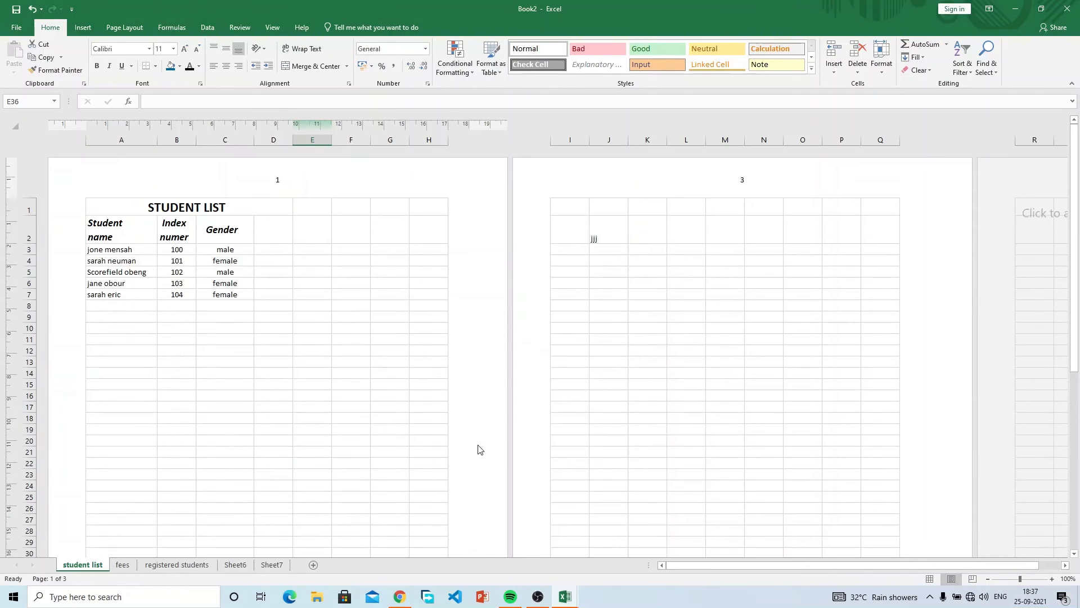
click(282, 180)
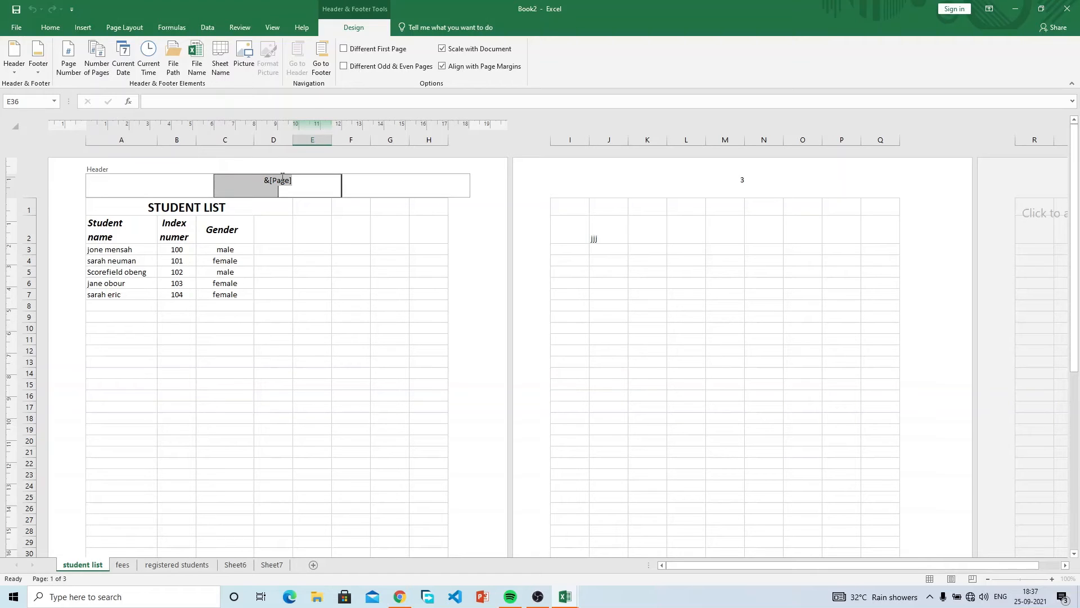
Replace the &[Page] header code with 'ABC LIMITED - TEL:' followed by a telephone number.
key(BackSpace)
text(ab)
key(BackSpace)
key(BackSpace)
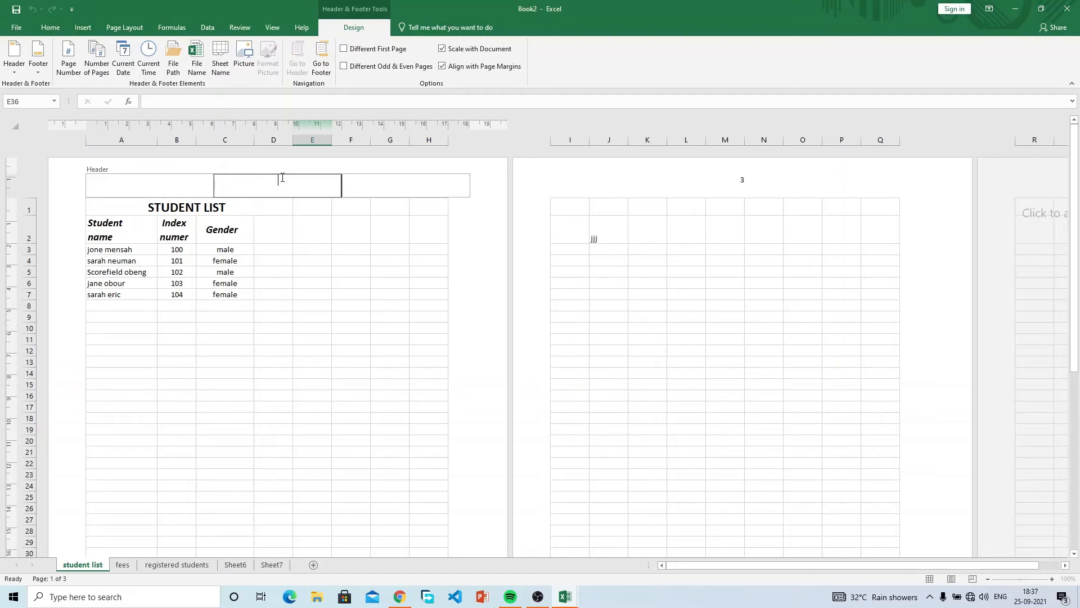
text(ABC LIMITED)
text(:)
key(BackSpace)
key(BackSpace)
text(- TE)
text(:0000000000)
click(302, 238)
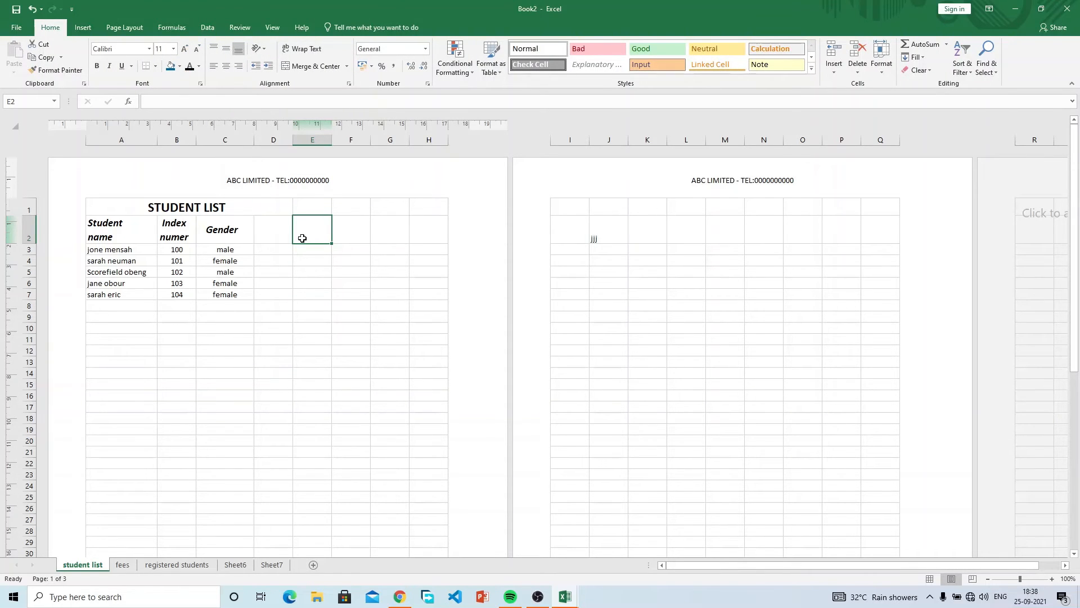
scroll(691, 269, down, 10)
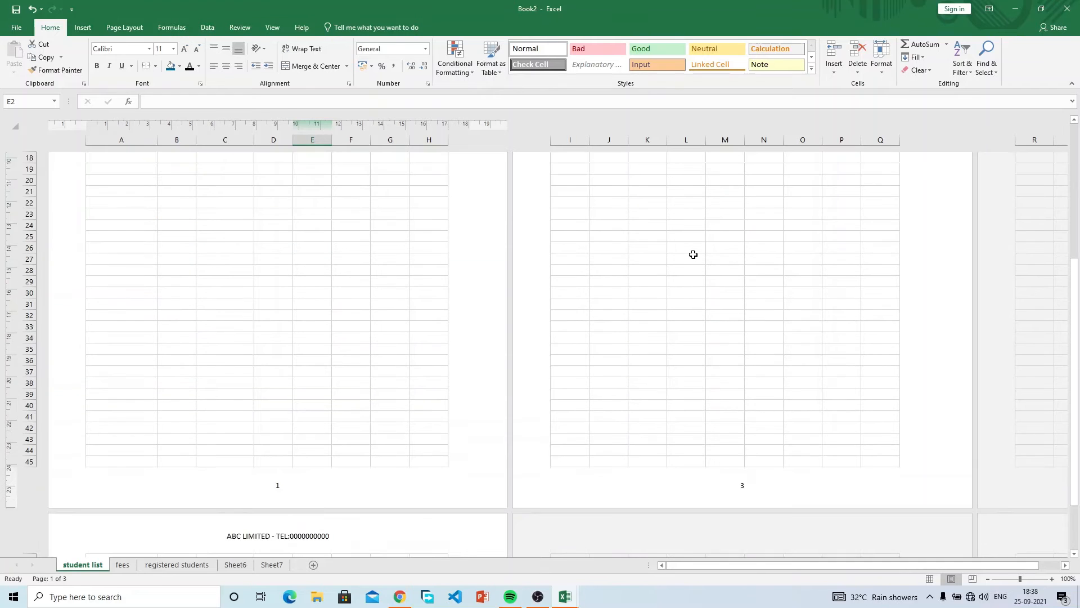
scroll(693, 259, up, 10)
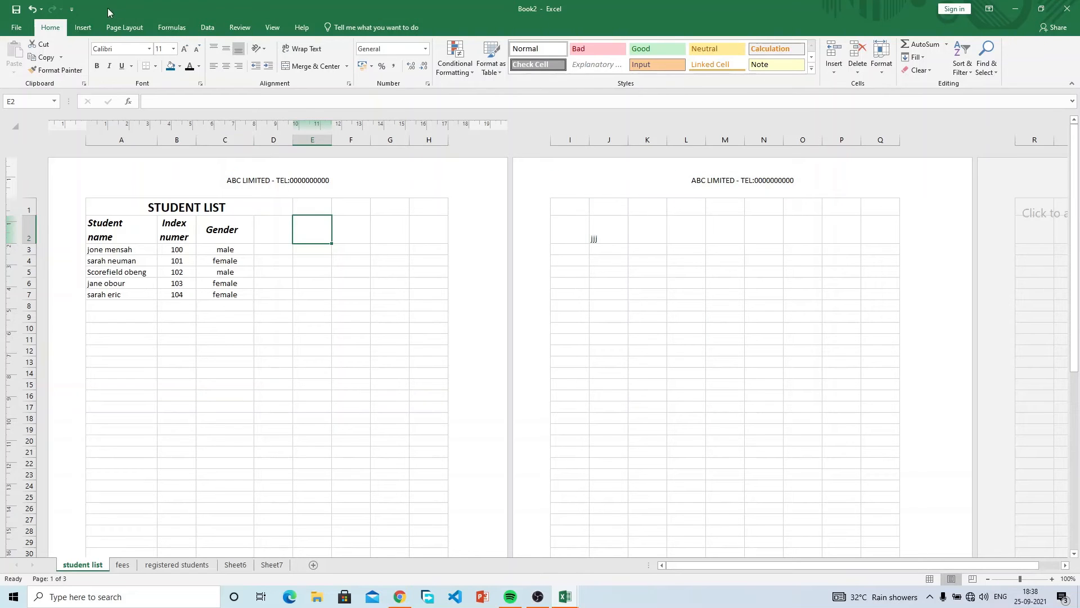
click(86, 28)
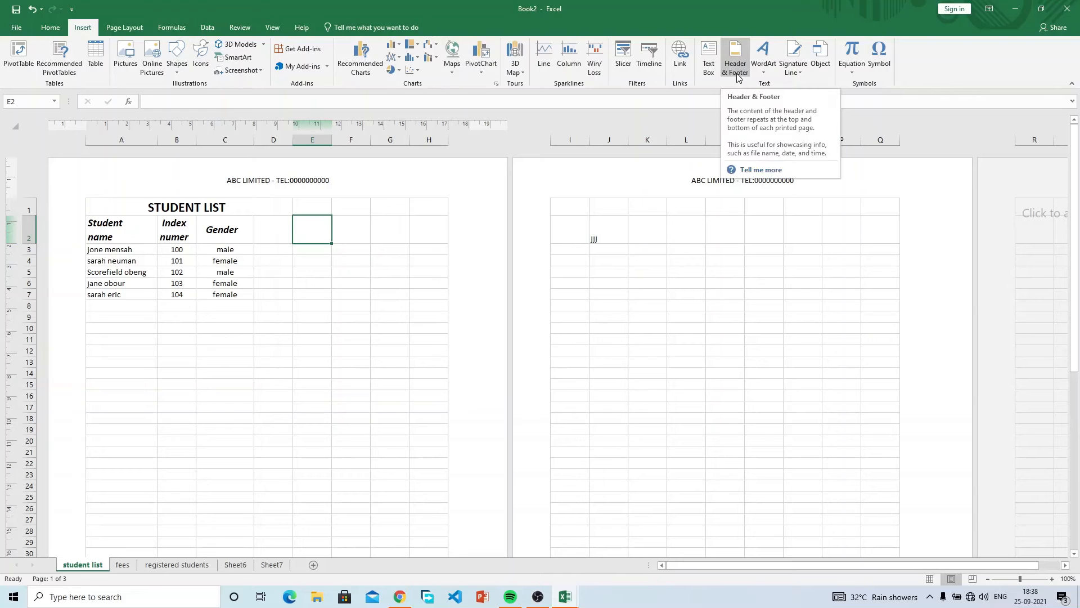
click(767, 73)
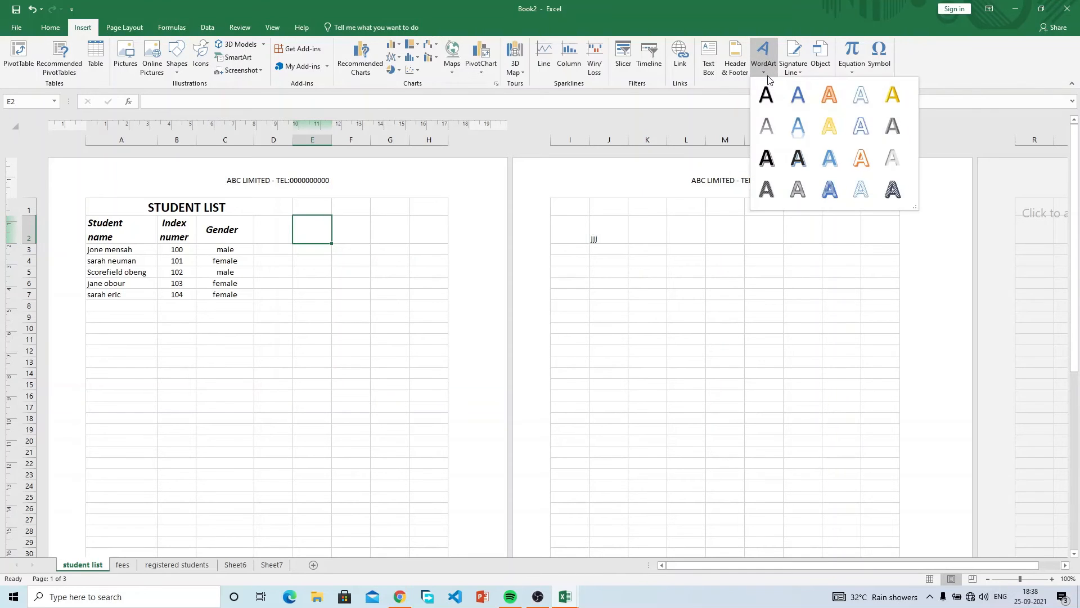
click(804, 101)
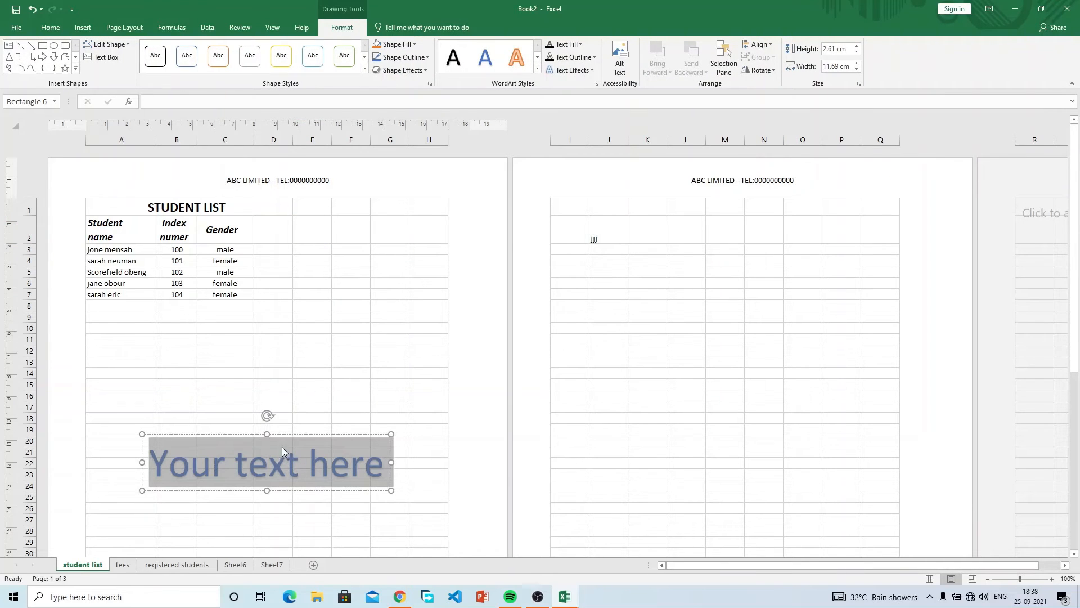
drag(281, 439, 321, 277)
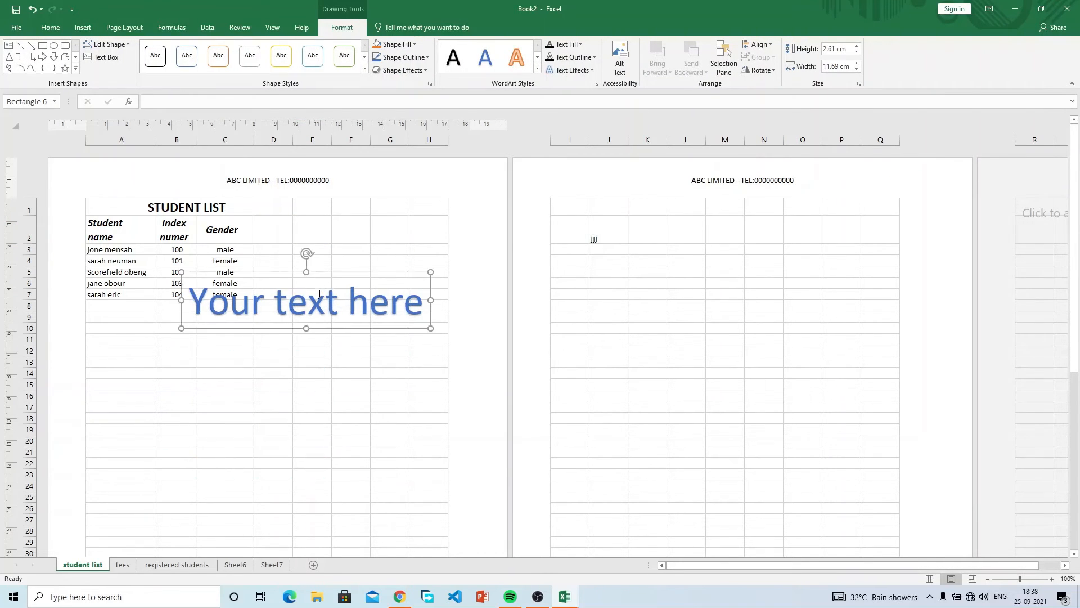
click(321, 294)
drag(189, 301, 428, 300)
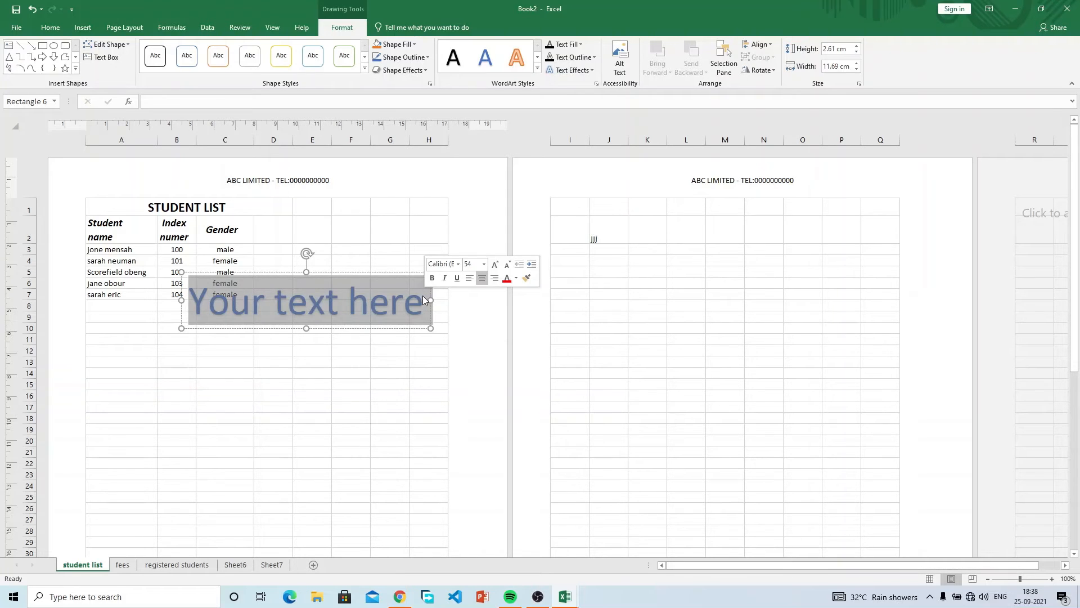
text(ABD)
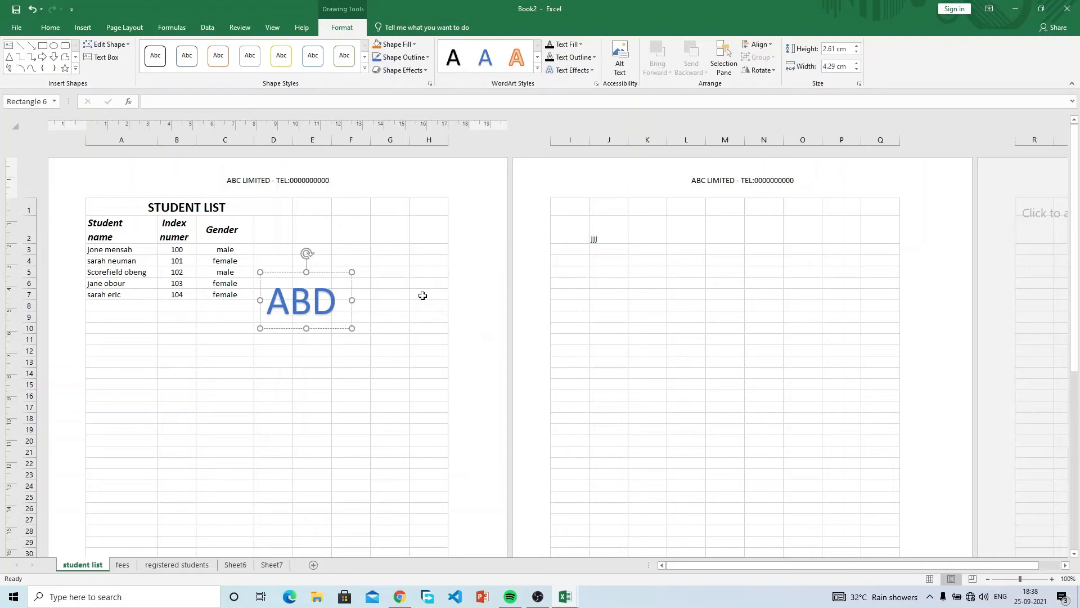
key(BackSpace)
text(C COMPANY)
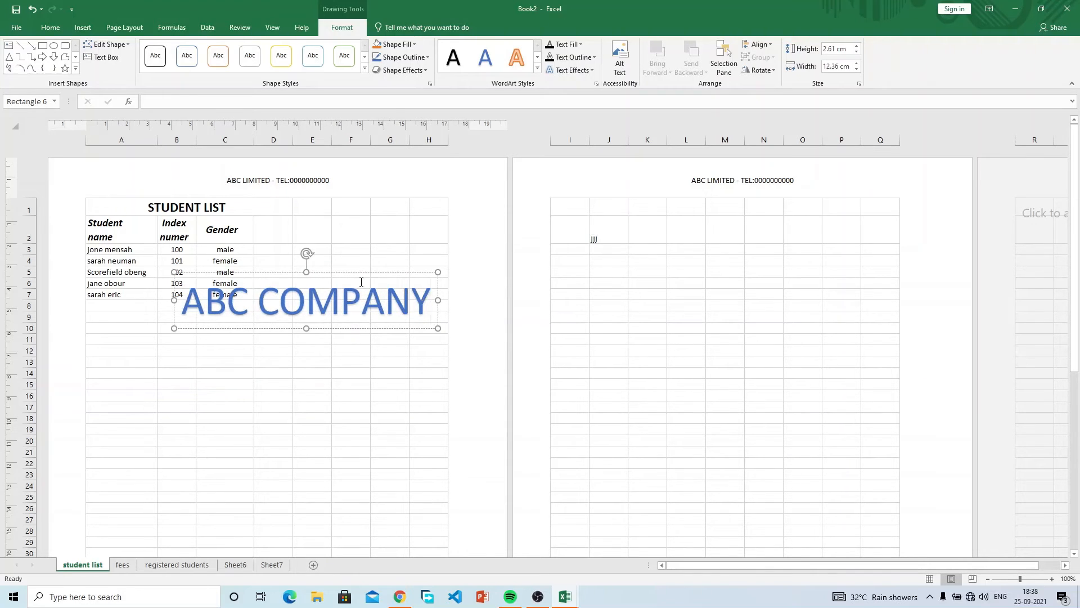
drag(345, 272, 282, 329)
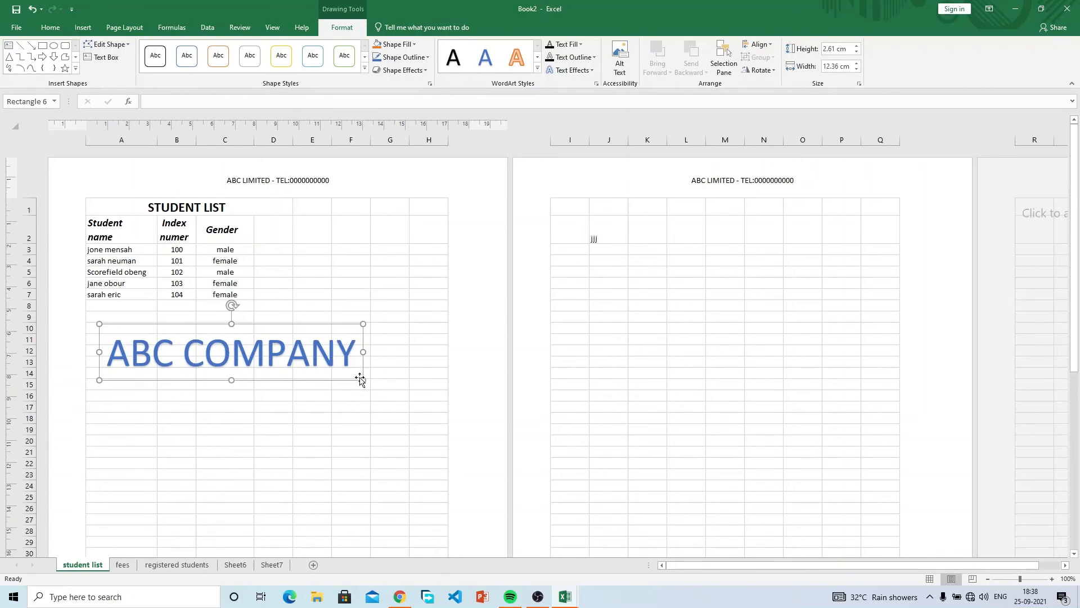
drag(365, 383, 329, 431)
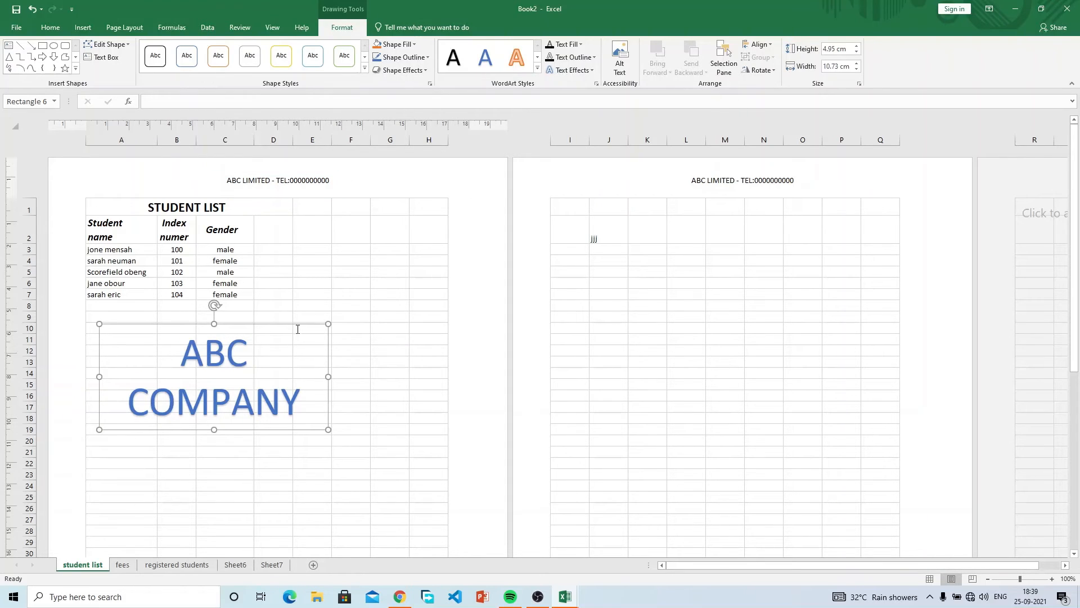
key(Delete)
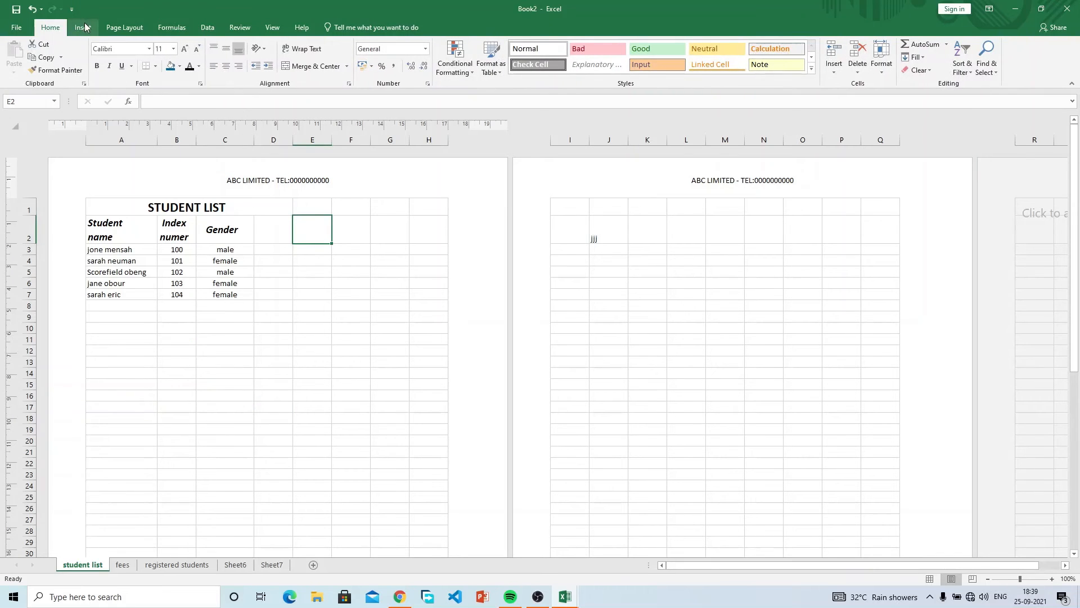
Look through the Insert tab's equation gallery without inserting anything, then select cell D11.
click(83, 27)
click(856, 63)
click(856, 65)
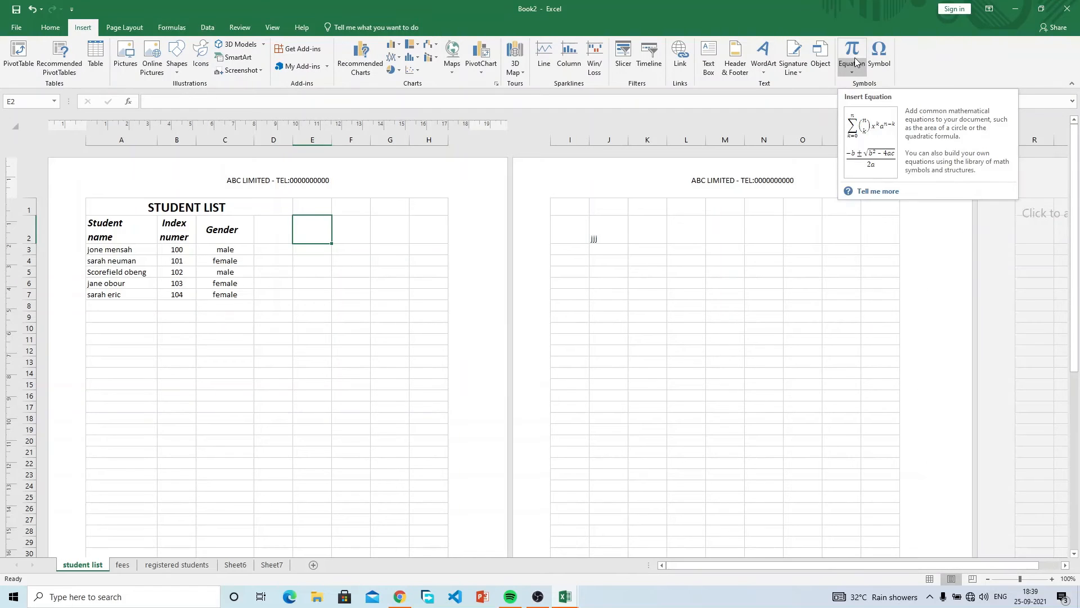
click(281, 336)
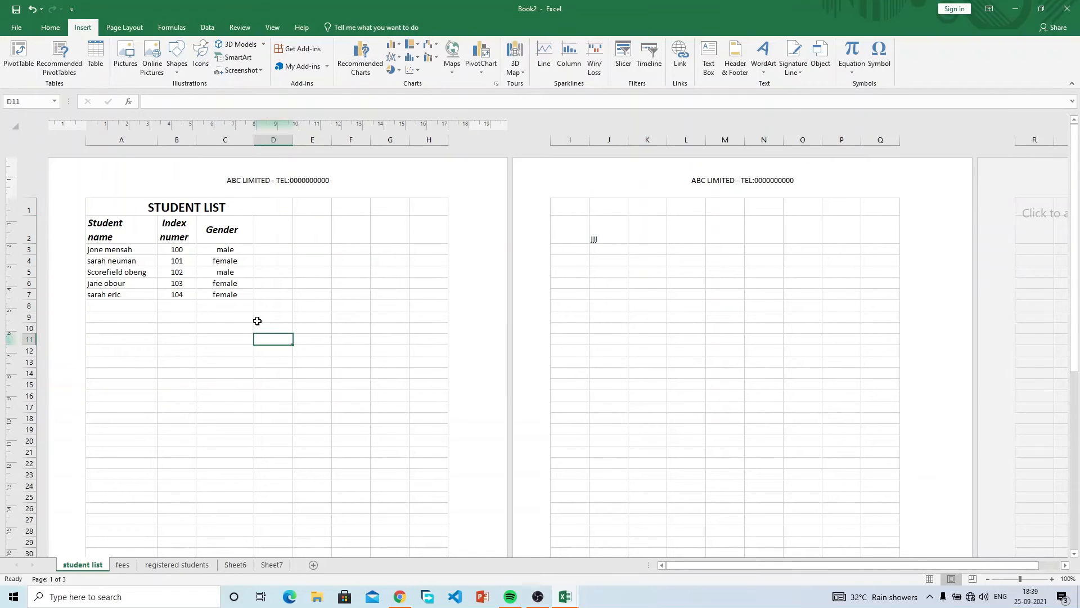
Switch the sheet from Page Layout to Normal view in Workbook Views.
click(273, 27)
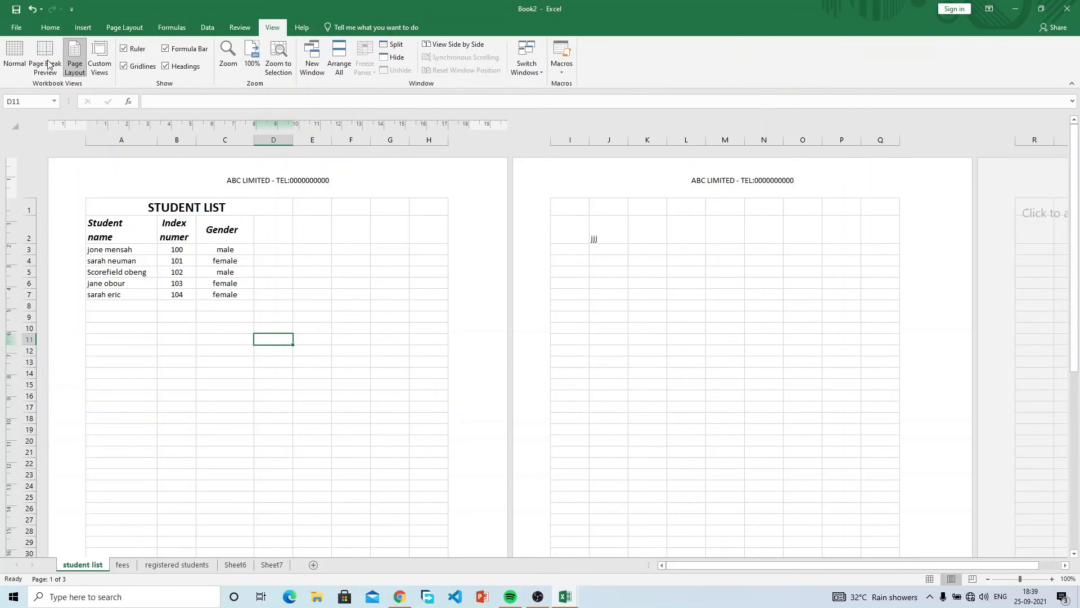
click(14, 55)
click(50, 27)
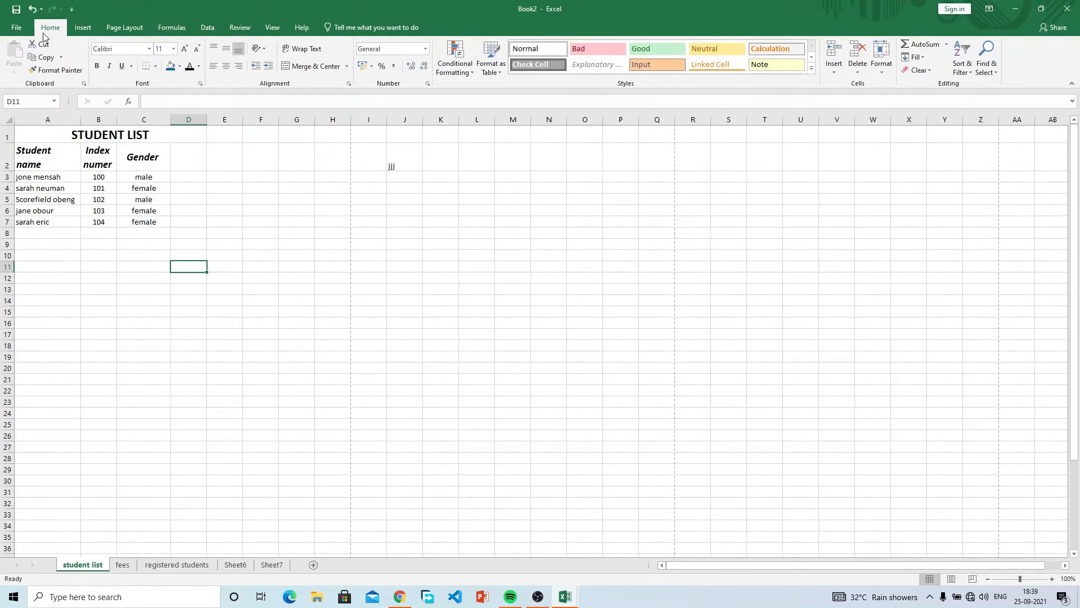
click(274, 28)
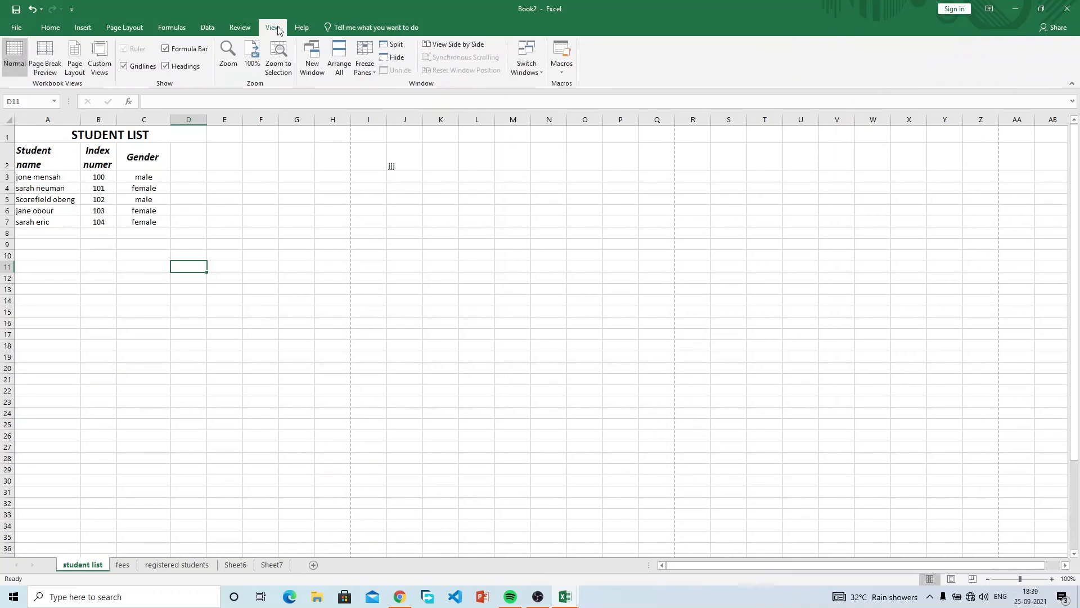
click(75, 58)
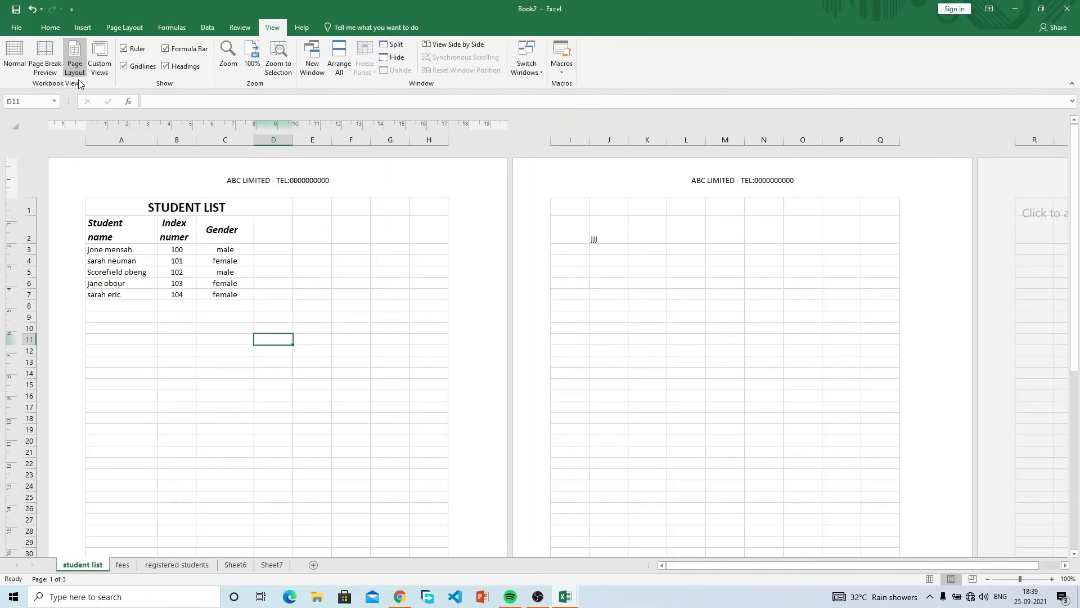
click(11, 62)
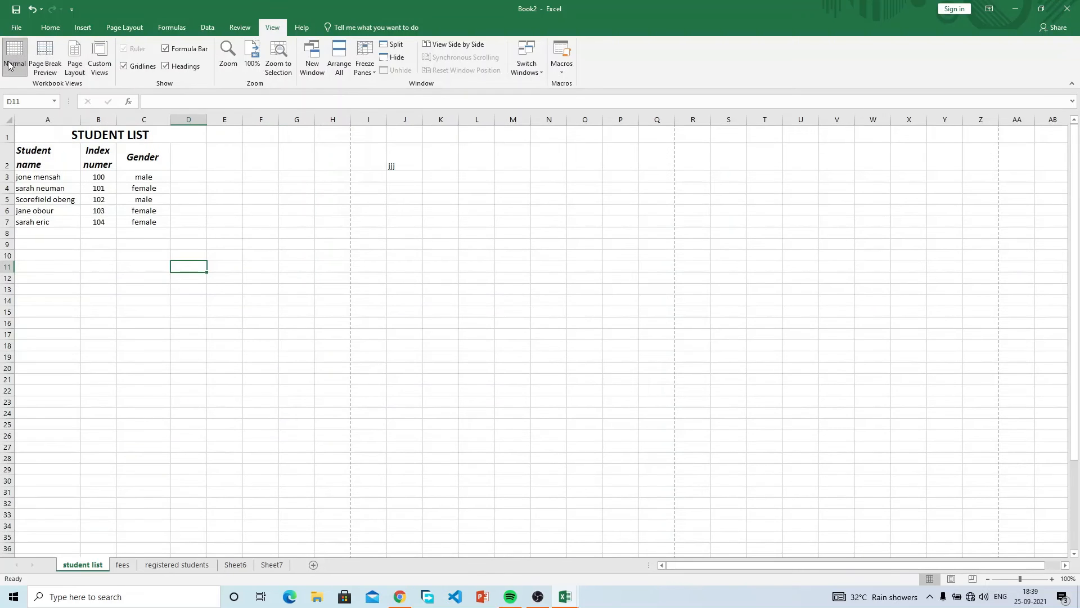
click(55, 30)
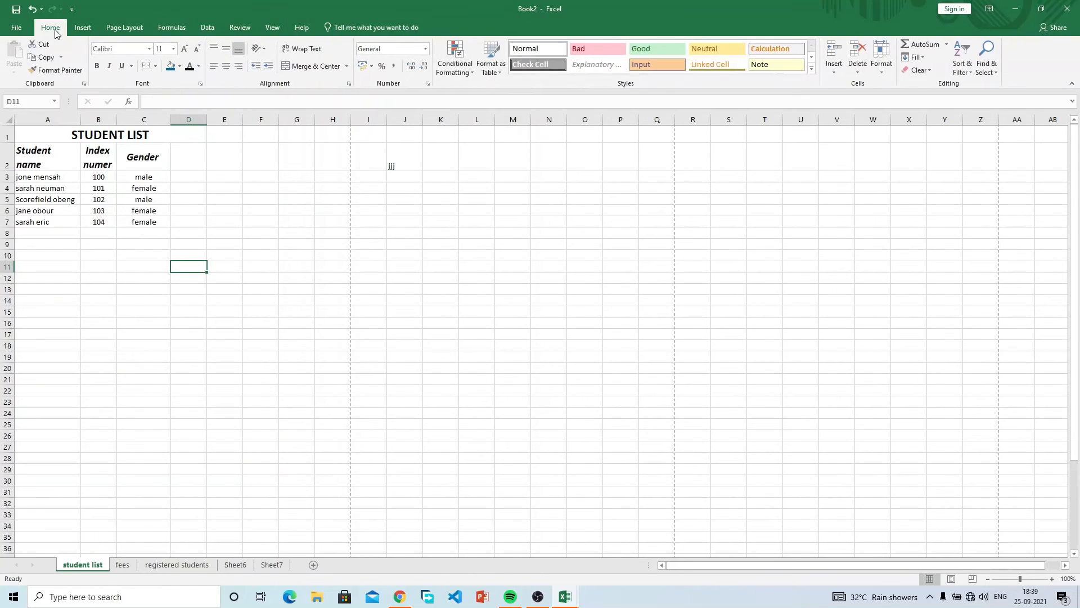
Insert a blank equation box near column N, row 15 of the sheet.
click(87, 28)
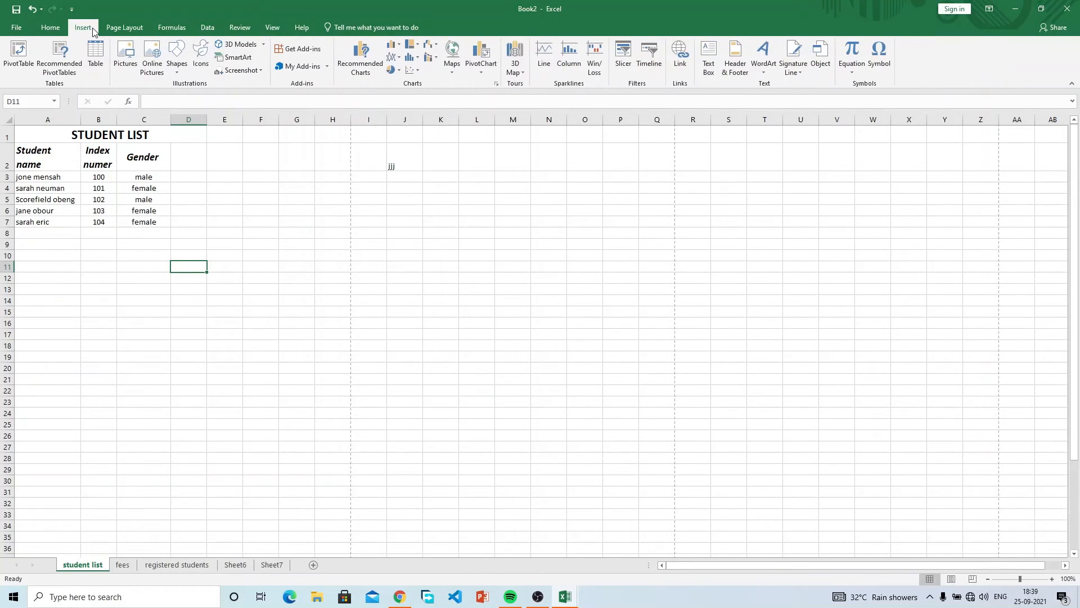
click(854, 50)
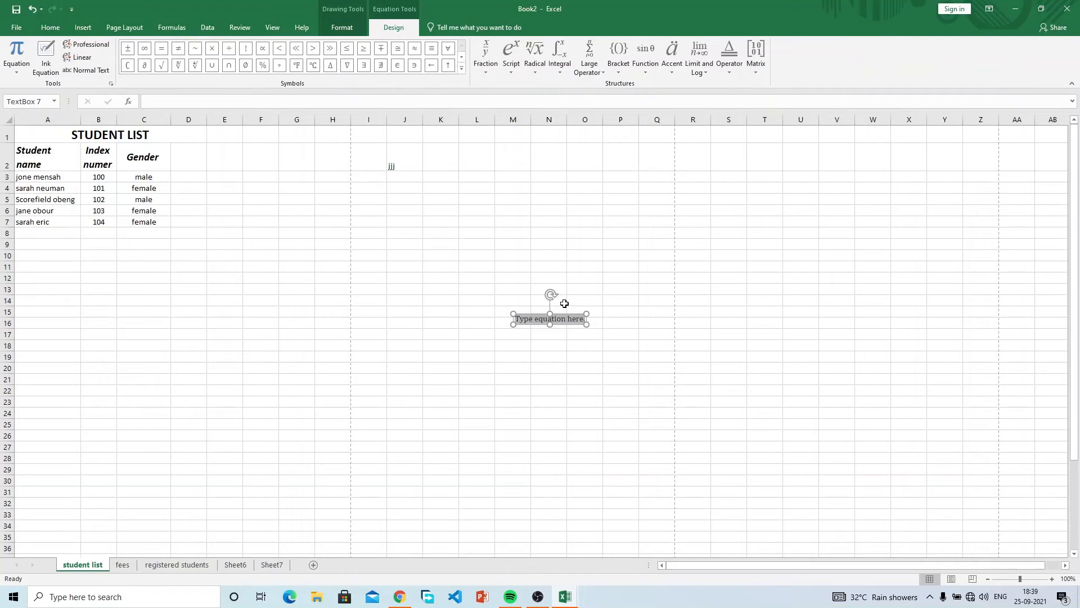
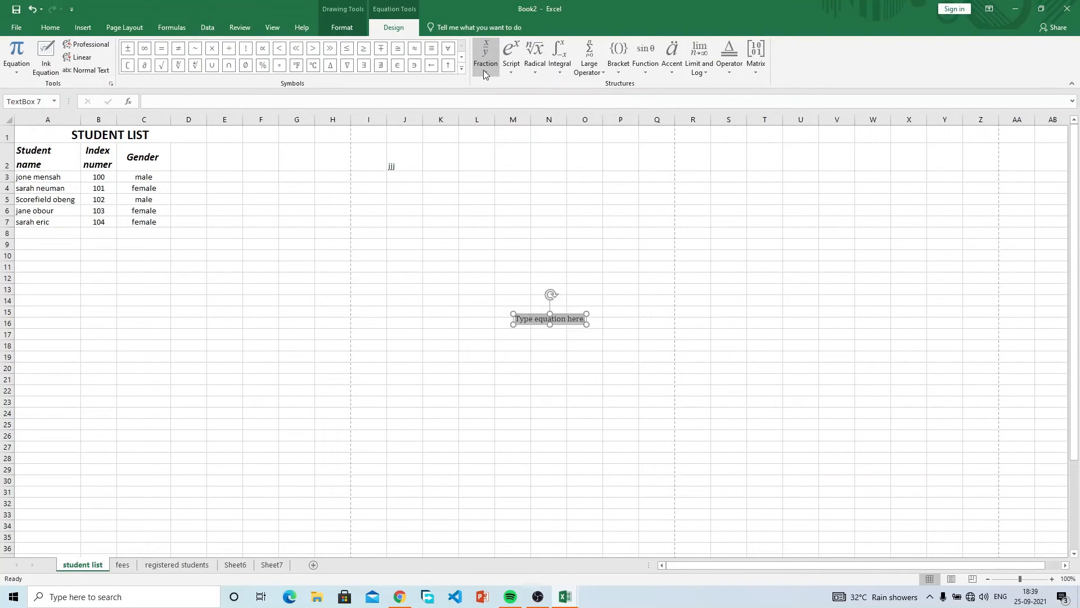
Insert a stacked fraction equation with numerator 25 and denominator 55.
click(483, 69)
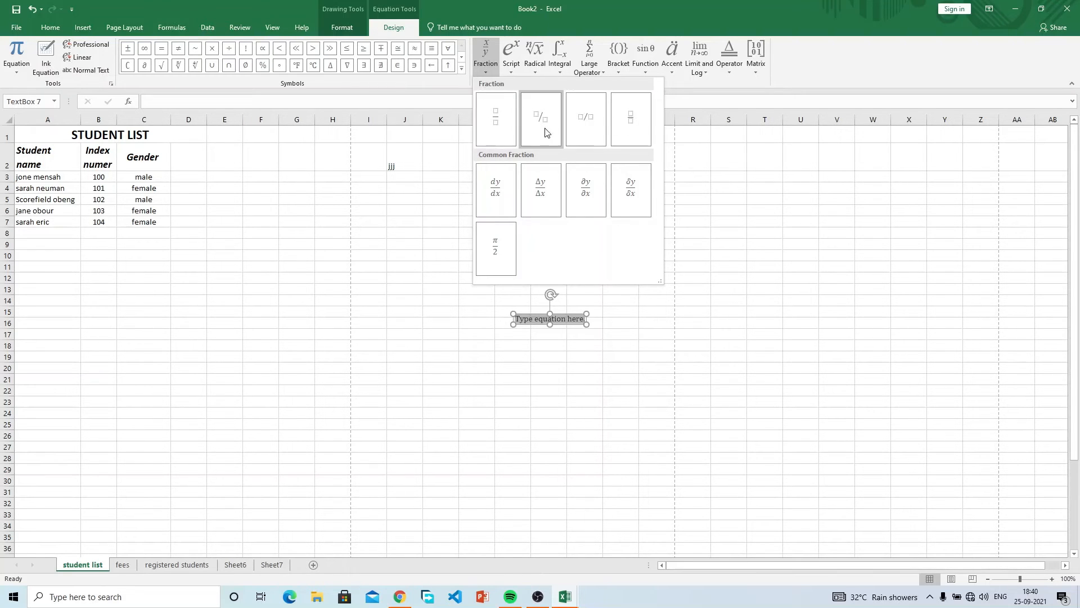
click(508, 136)
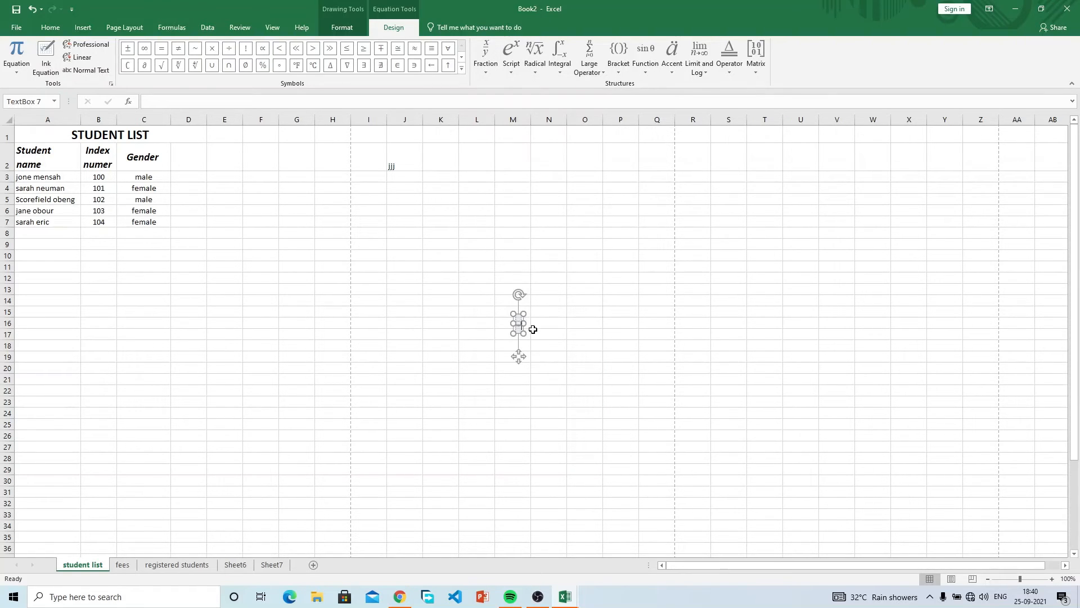
drag(525, 332, 556, 362)
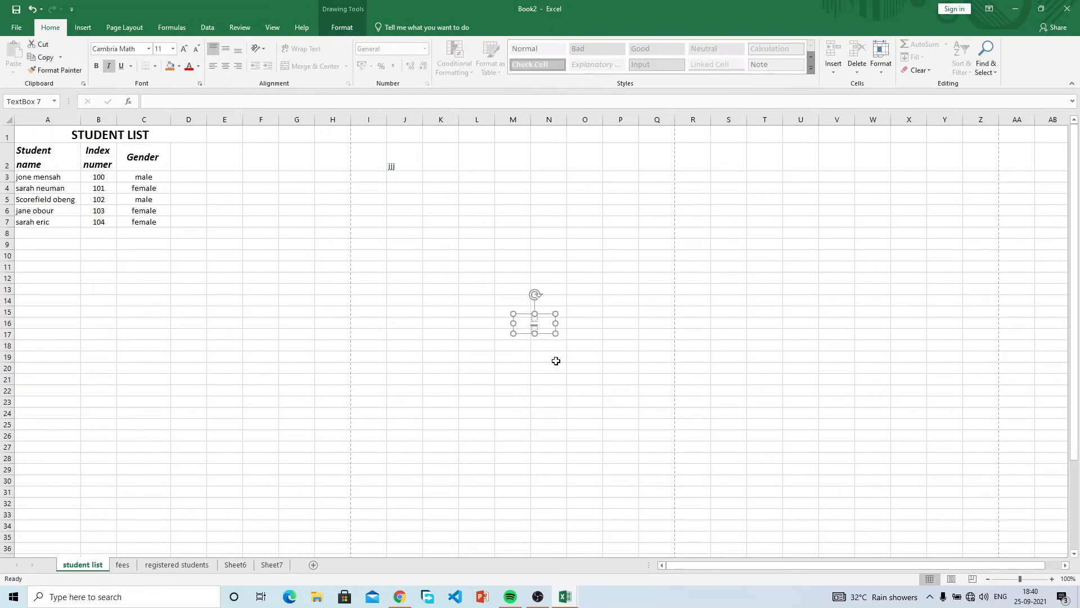
click(534, 317)
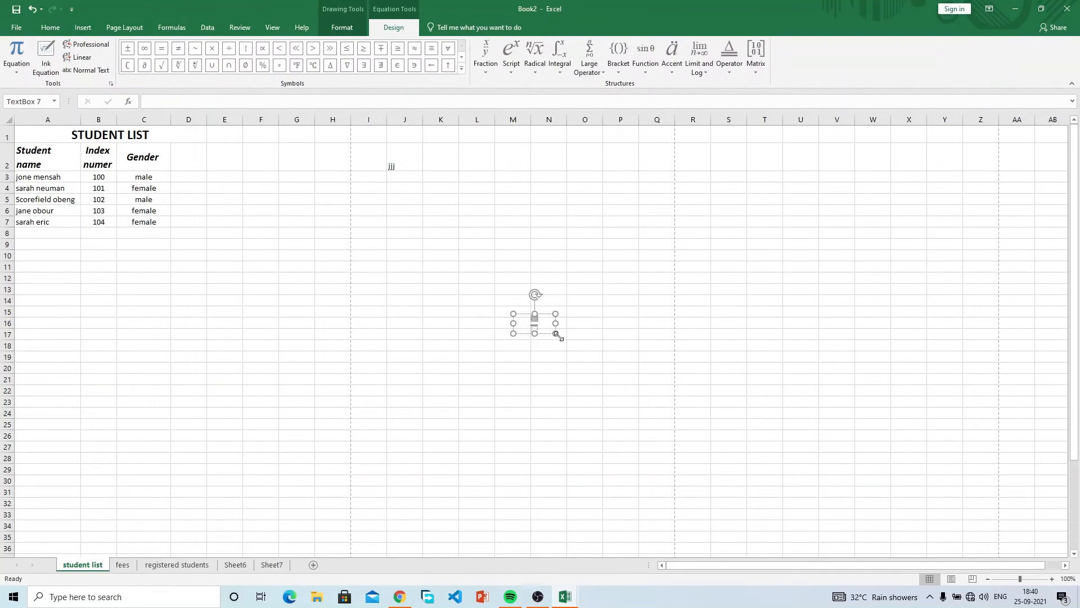
text(4)
click(535, 327)
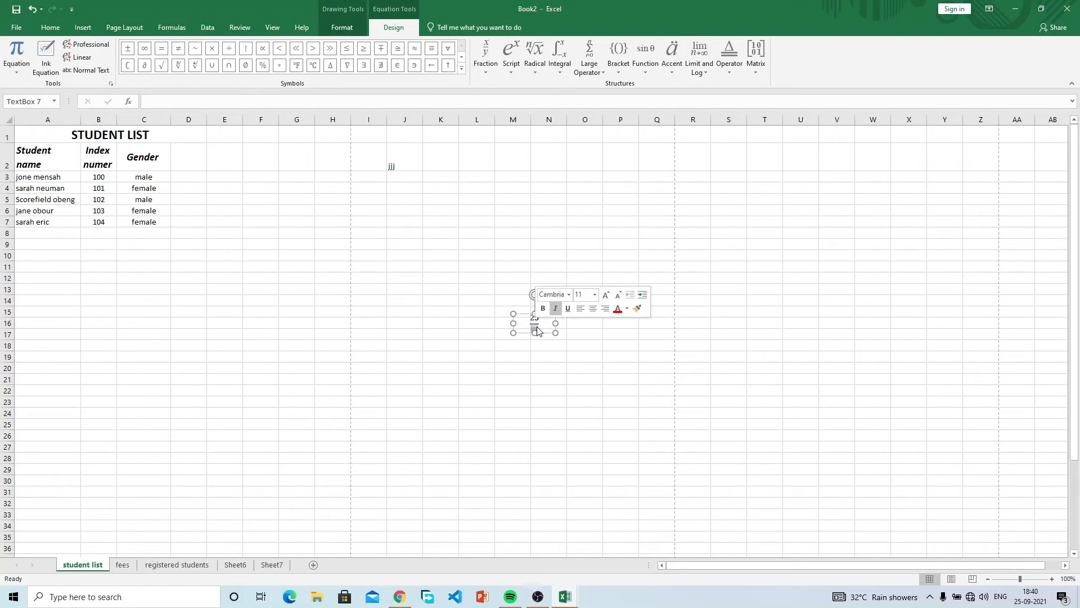
text(55)
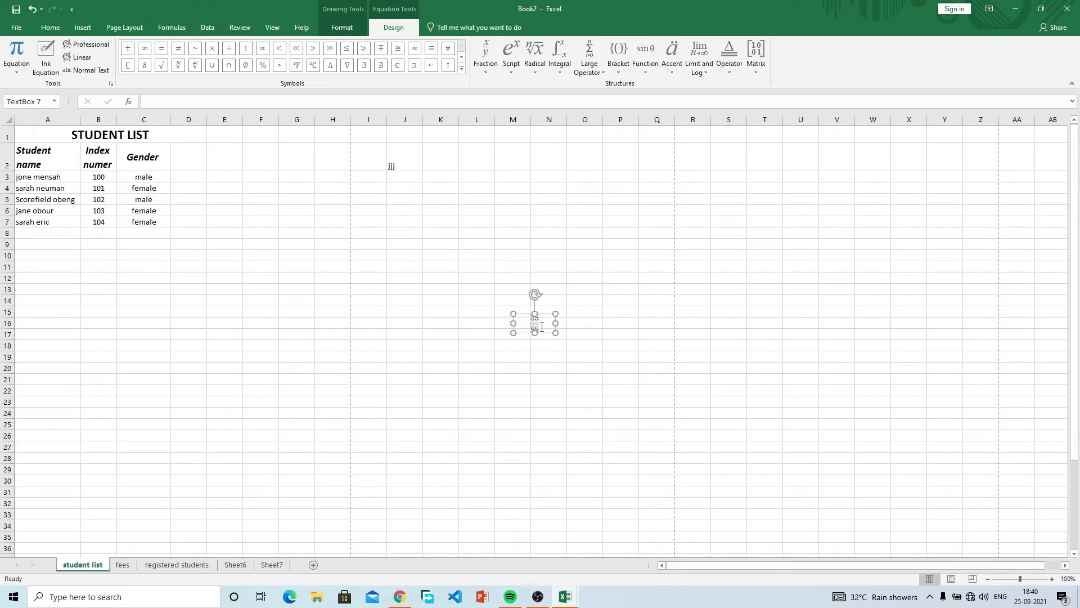
click(586, 342)
Drag the fraction box below the student list, under the Gender column.
click(536, 321)
click(595, 345)
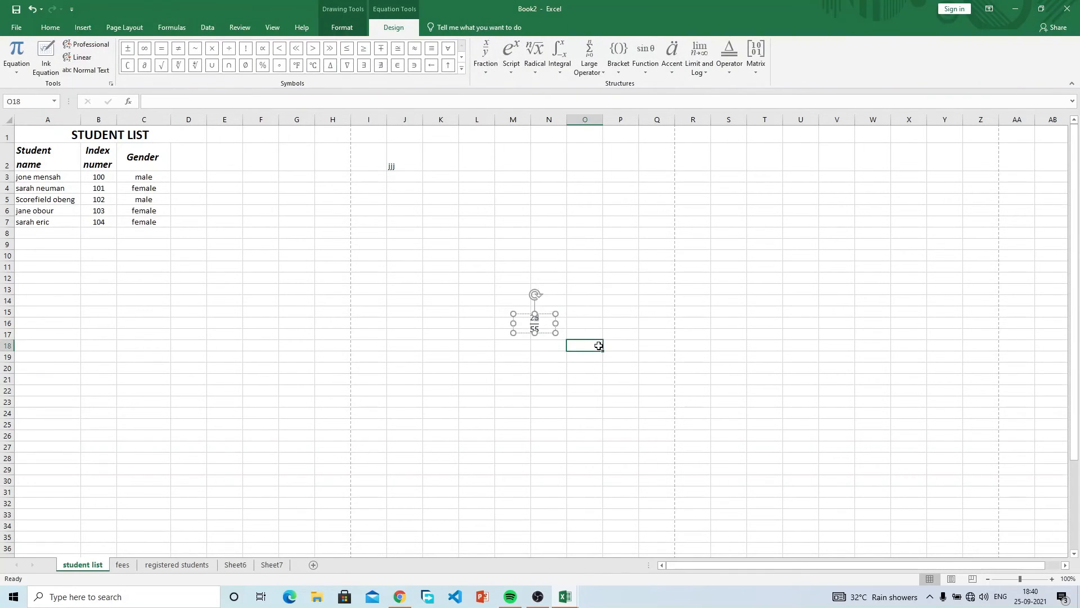
click(534, 320)
drag(549, 315, 349, 239)
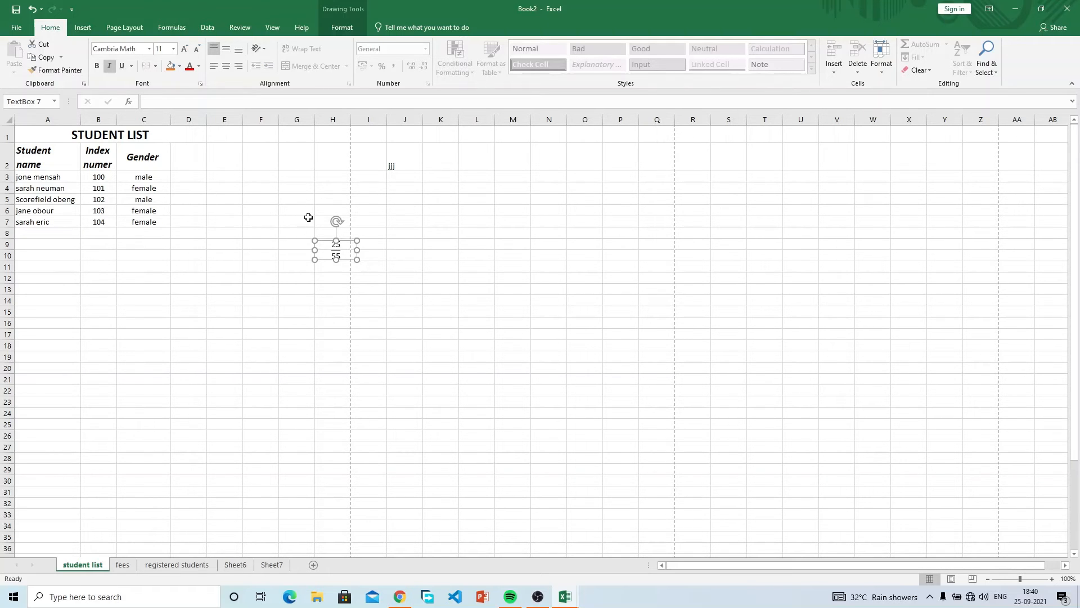
mouse_move(348, 245)
mouse_down()
mouse_move(50, 332)
mouse_move(117, 254)
mouse_move(137, 256)
mouse_move(142, 242)
mouse_up()
Drop the fraction at C9:C10, browse Equation and Symbol without inserting, then go to the fees sheet.
click(237, 280)
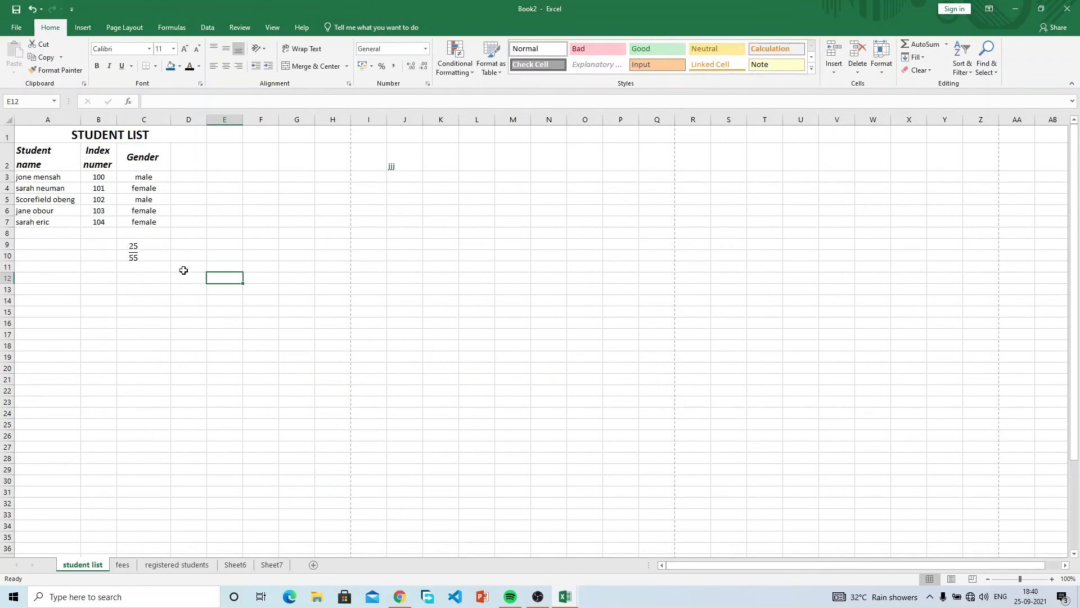
click(140, 249)
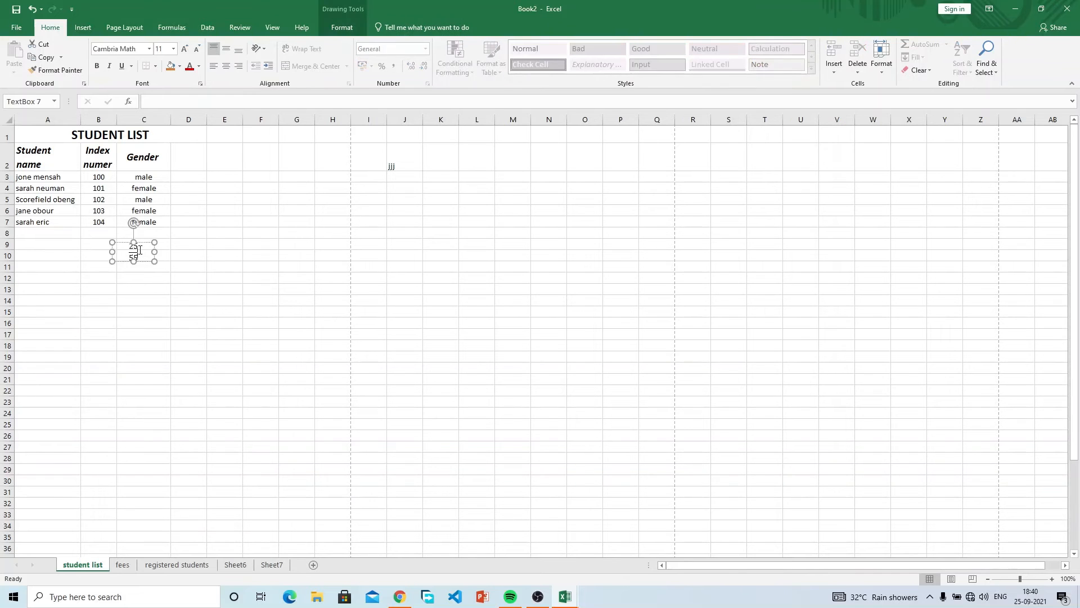
click(85, 27)
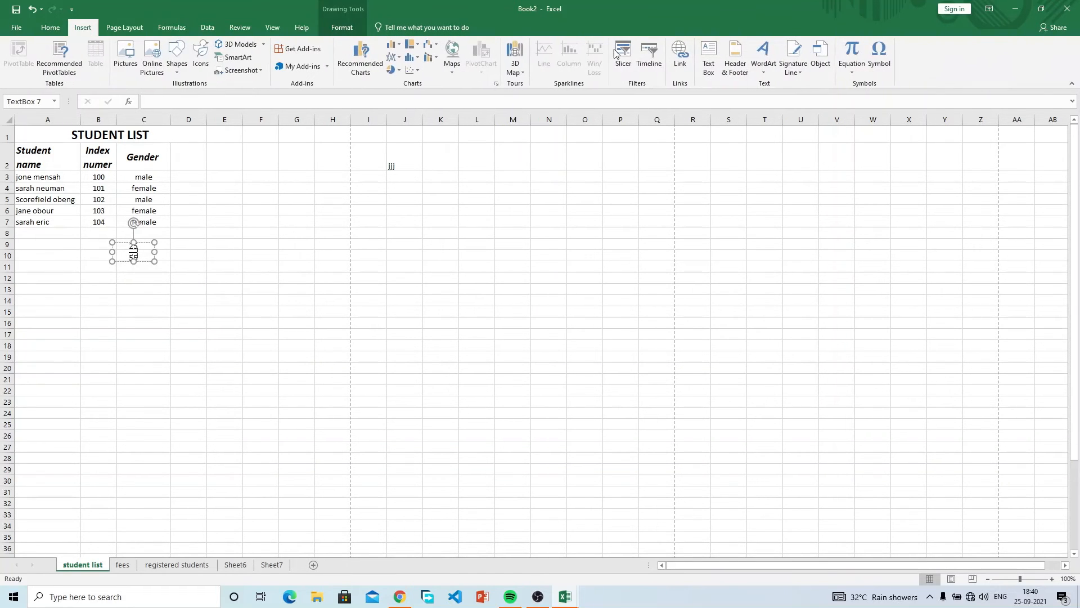
click(858, 65)
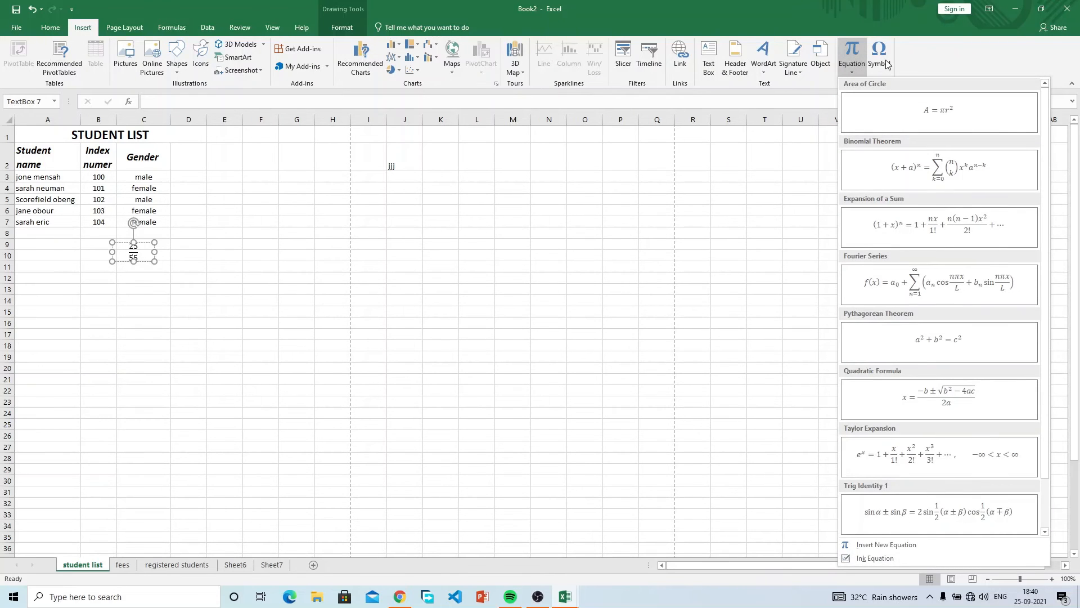
click(878, 56)
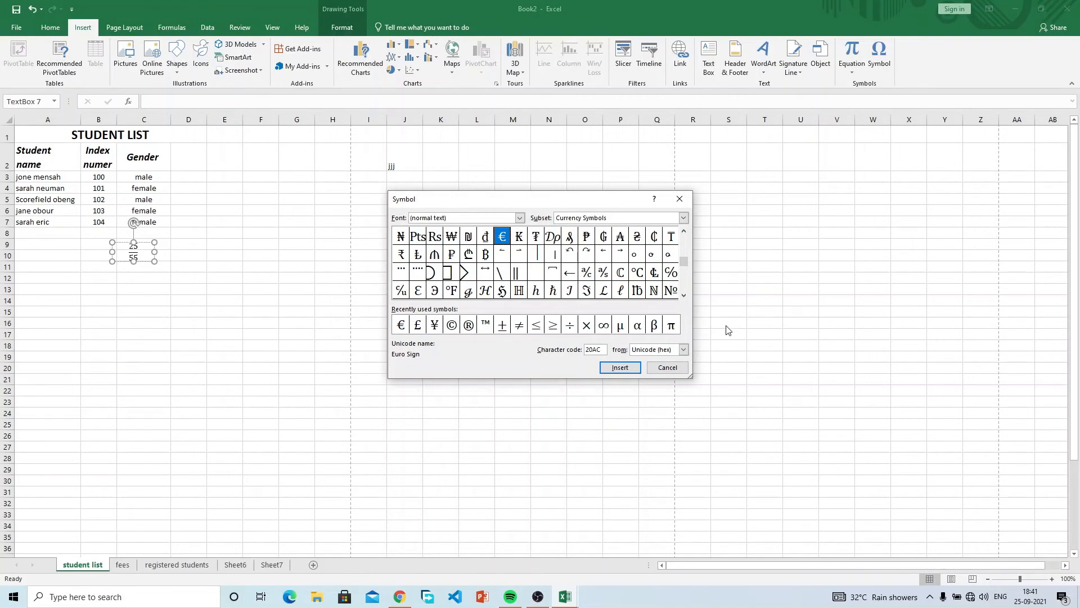
click(668, 367)
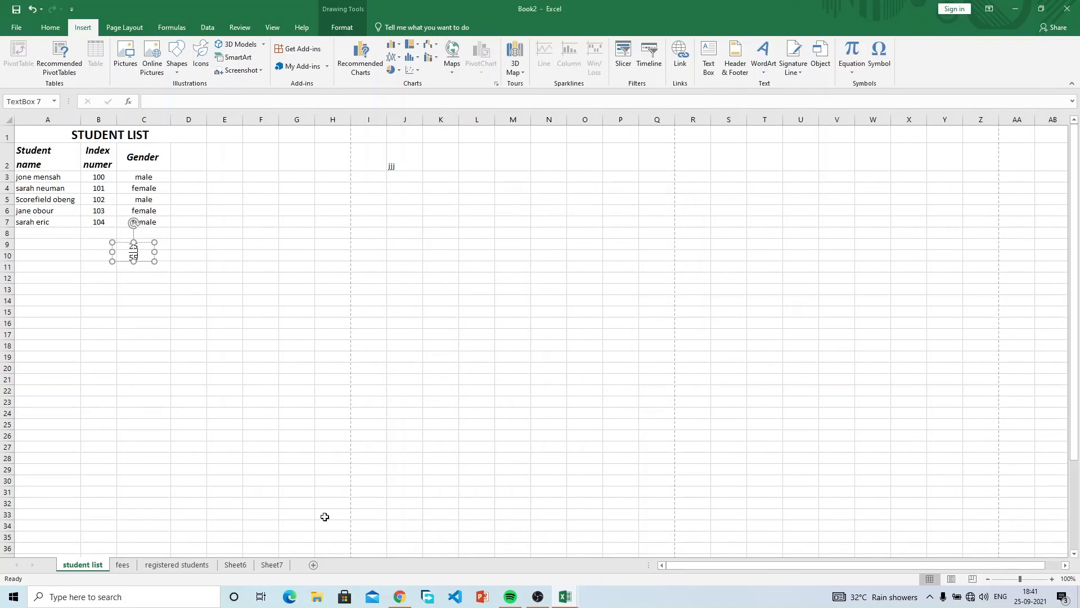
click(122, 565)
Delete ' (USD)' from the D2 header so it reads FEES.
click(211, 176)
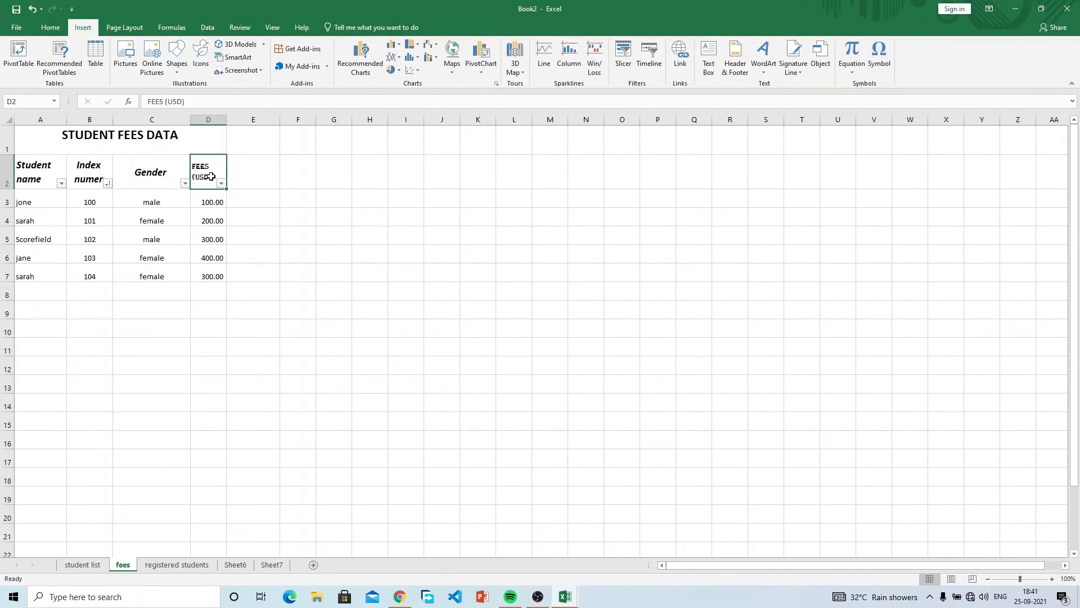
drag(197, 100, 168, 103)
key(BackSpace)
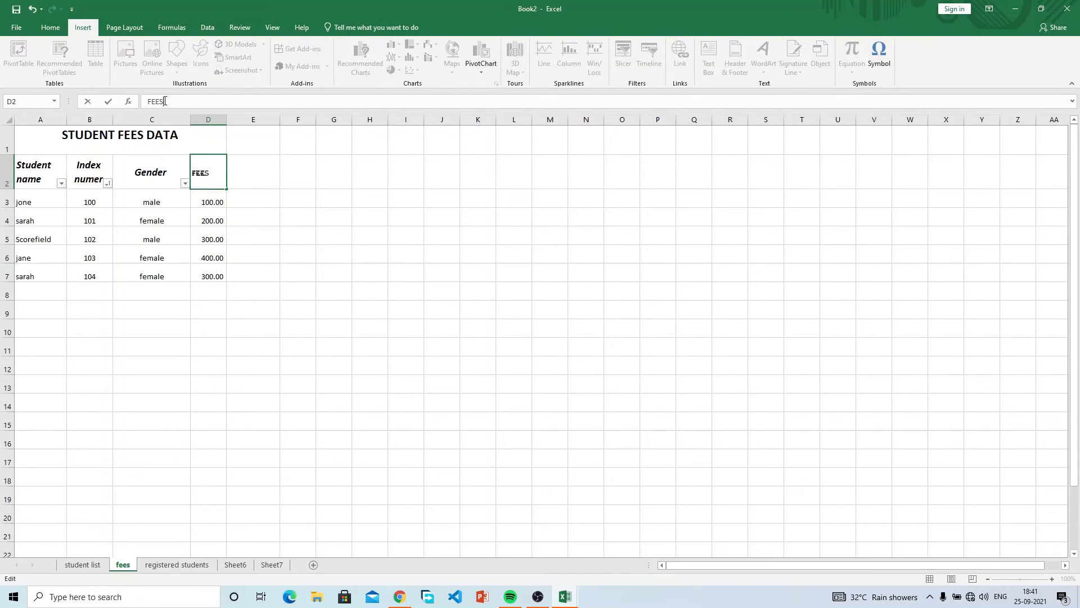
click(309, 236)
Try adding euro signs to the FEES header, then undo them to keep plain FEES.
click(214, 174)
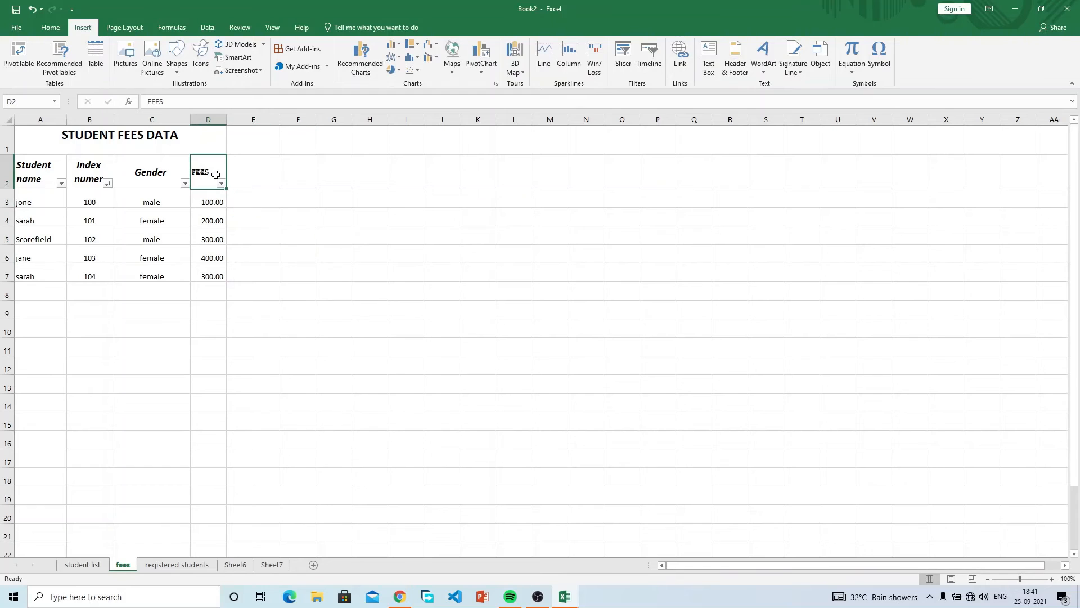
click(880, 66)
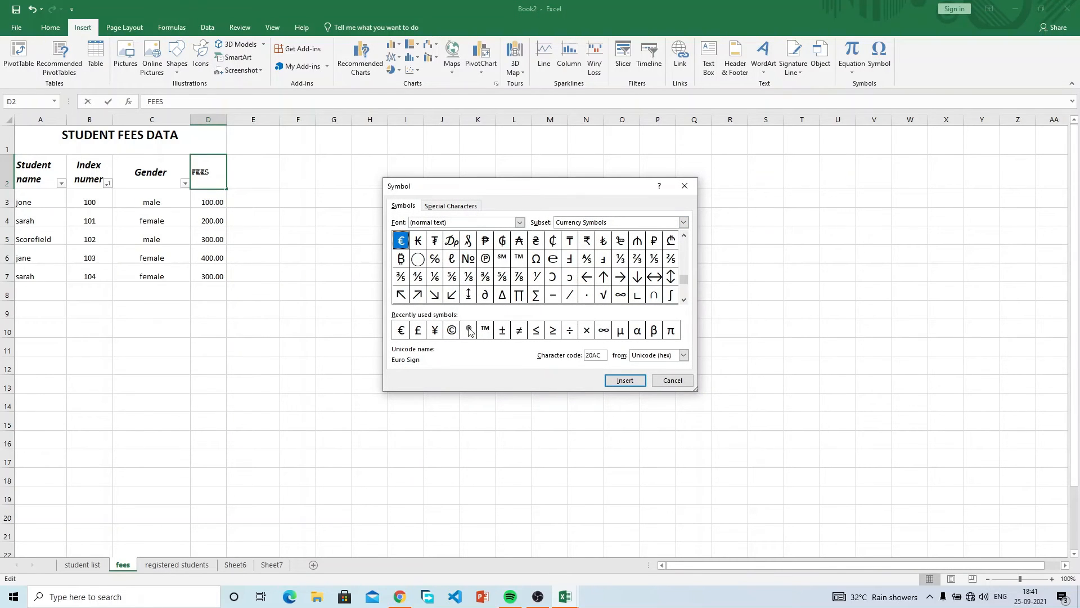
click(401, 333)
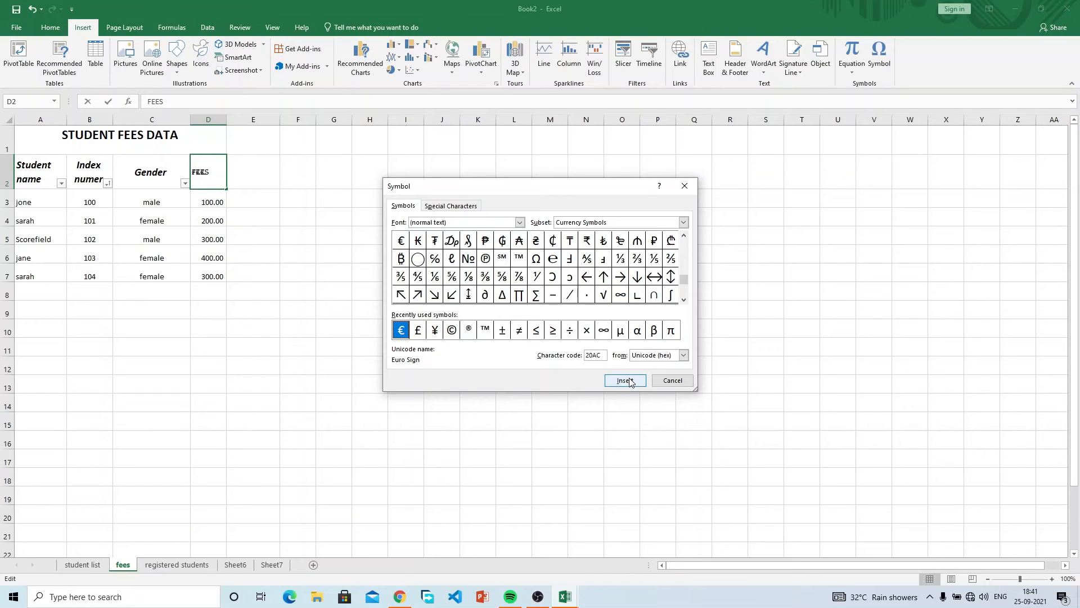
click(625, 381)
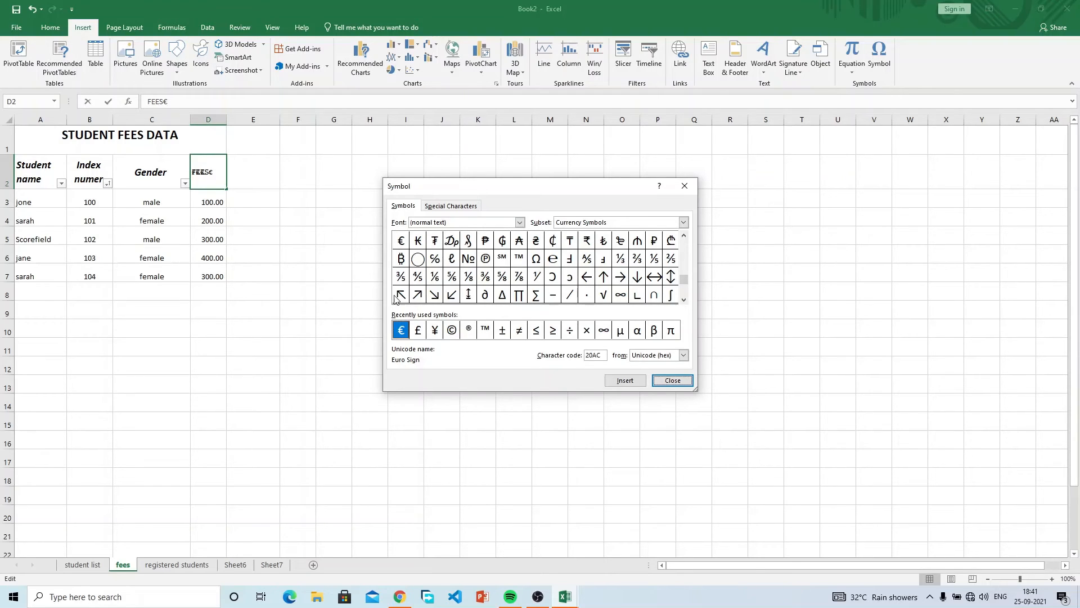
click(625, 381)
click(634, 385)
click(634, 385)
click(634, 385)
click(634, 386)
click(634, 386)
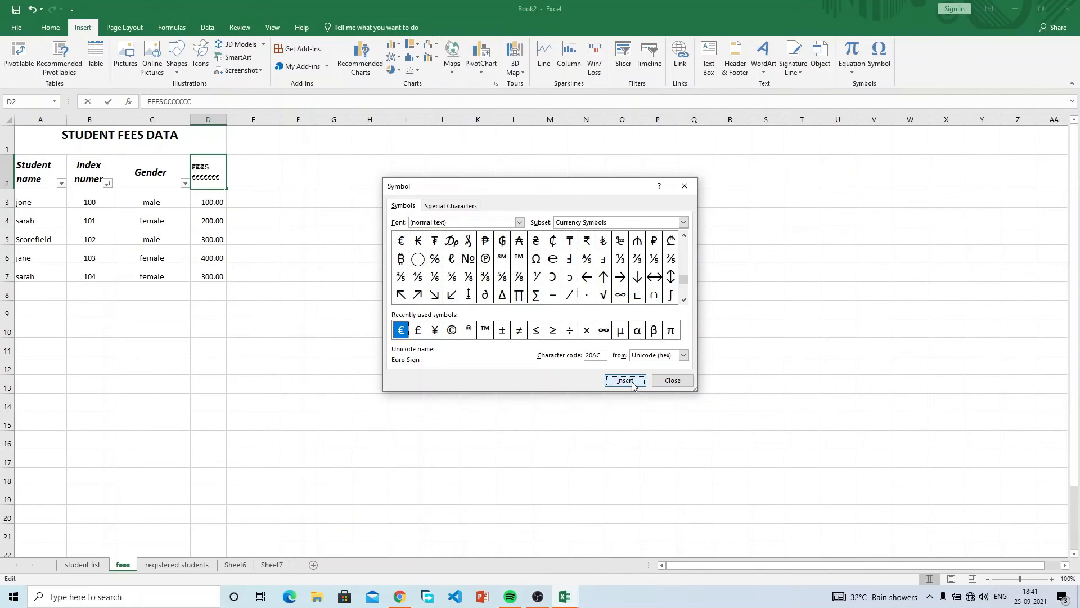
click(673, 380)
key(ctrl+z)
key(ctrl+y)
key(ctrl+z)
click(659, 213)
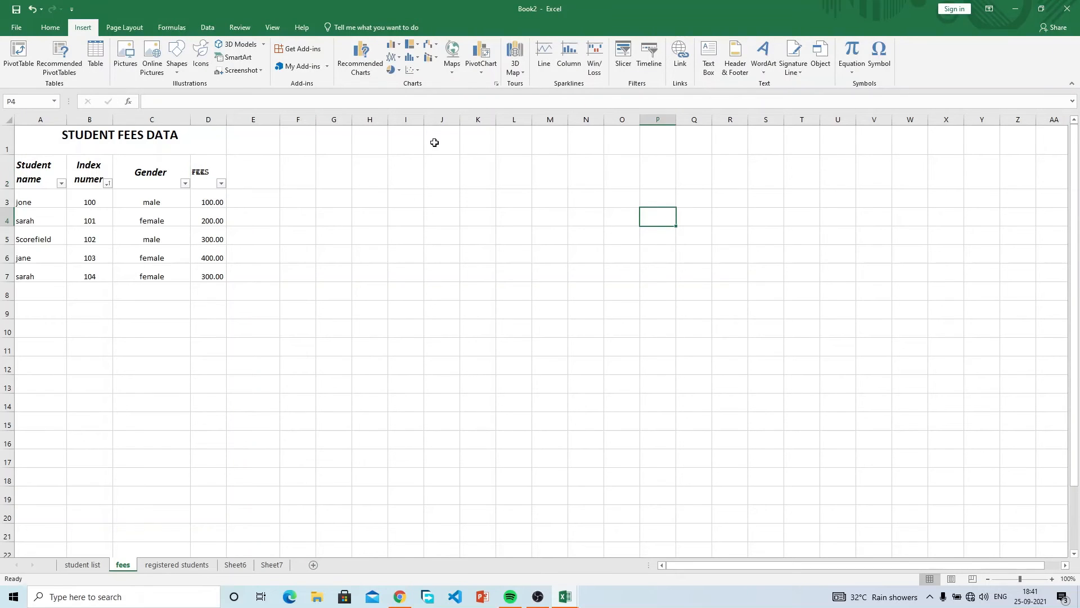
Show the Page Layout ribbon for the fees sheet.
click(136, 29)
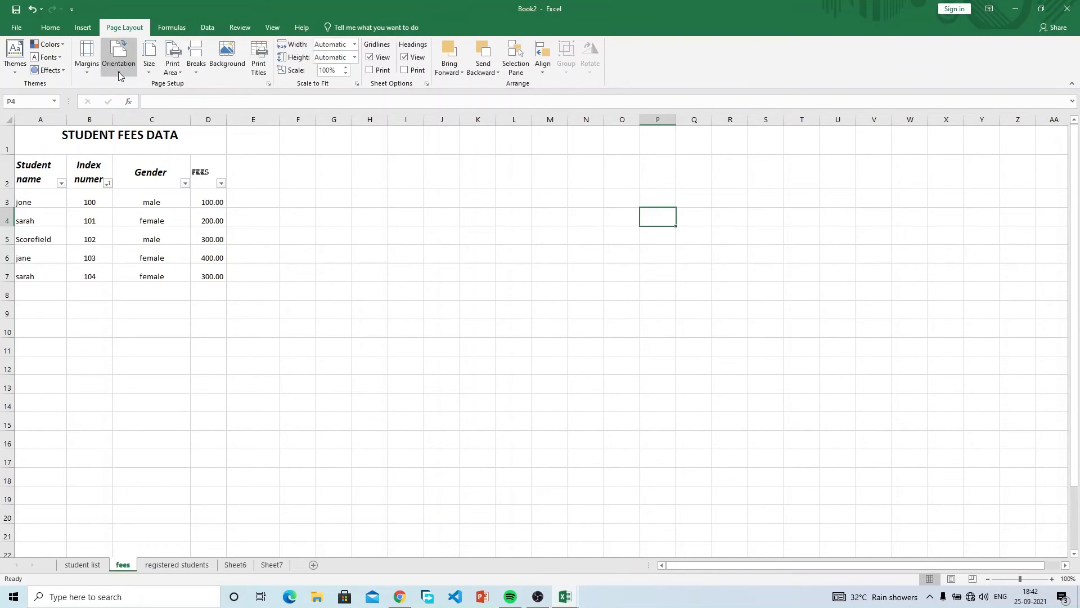
Select the fees table range starting from the STUDENT FEES DATA title.
click(64, 137)
drag(64, 137, 209, 519)
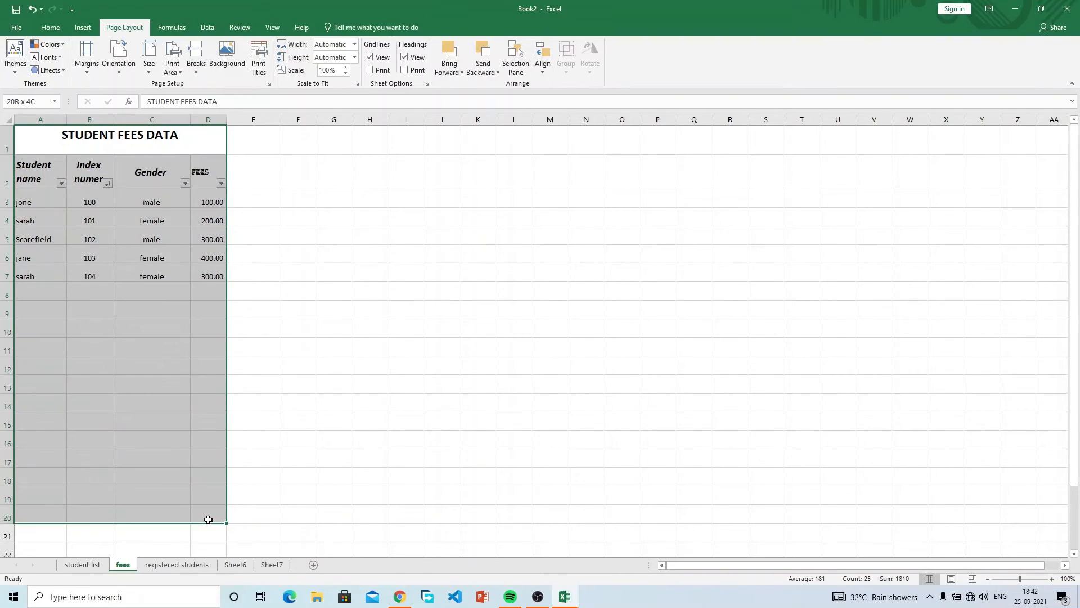
drag(48, 145, 568, 357)
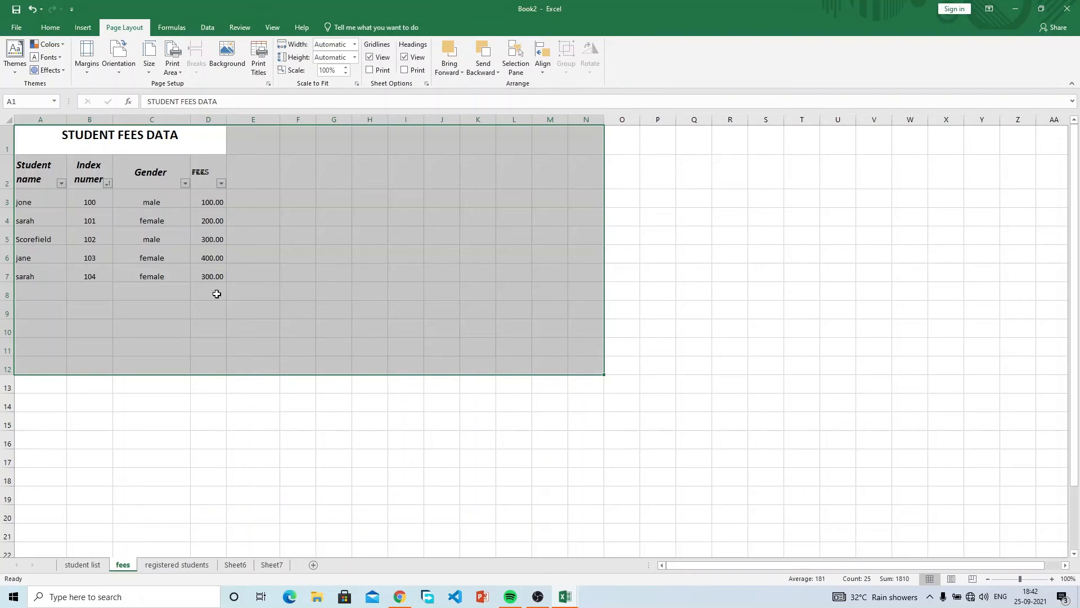
drag(48, 147, 590, 378)
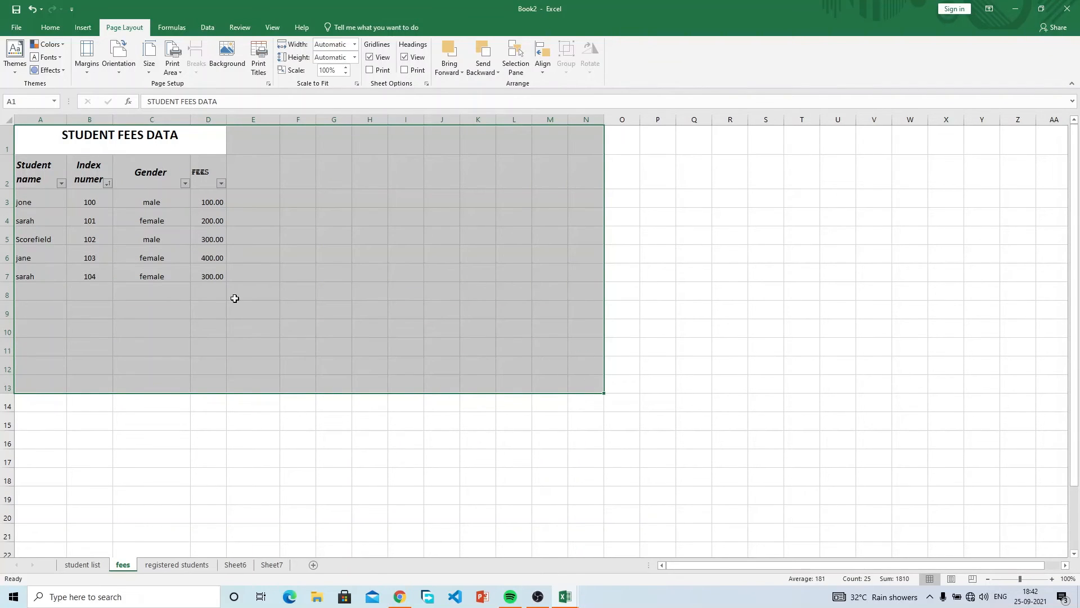
drag(111, 140, 282, 270)
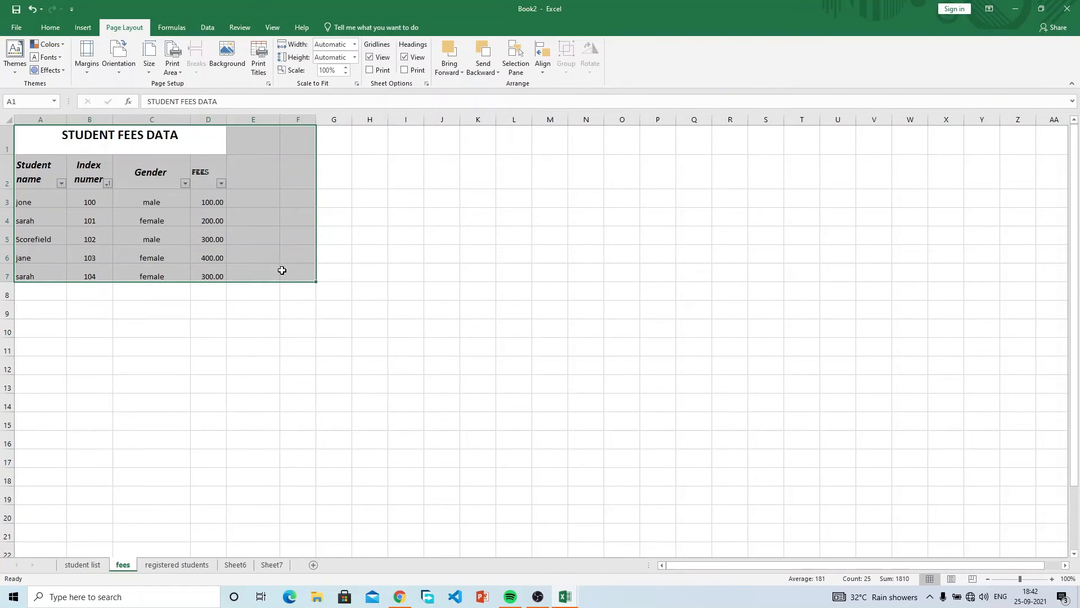
Set the fees sheet's page orientation to Landscape.
click(120, 69)
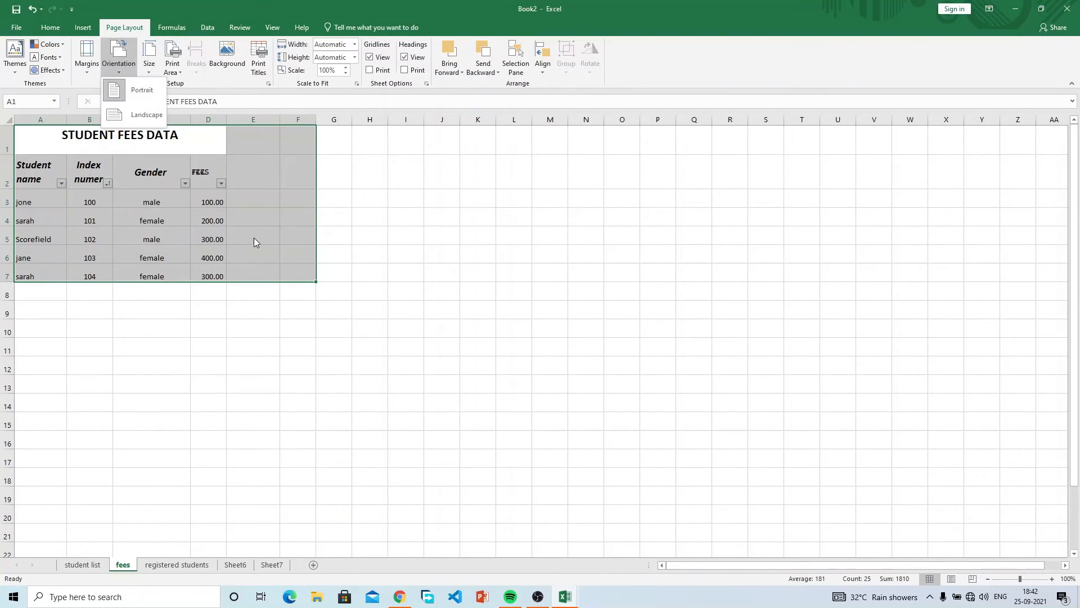
key(Escape)
click(212, 222)
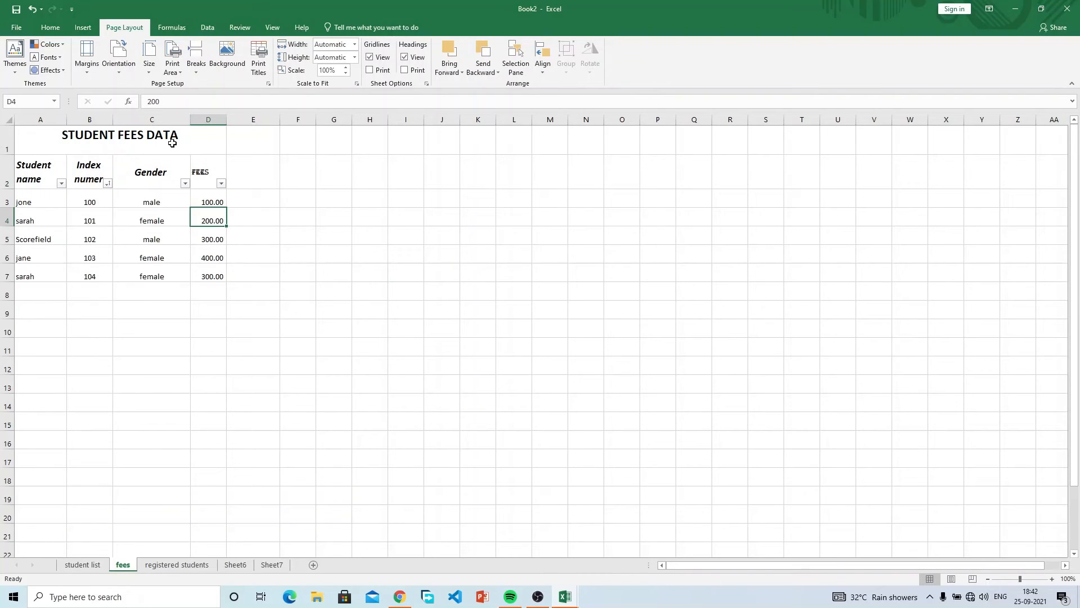
click(123, 64)
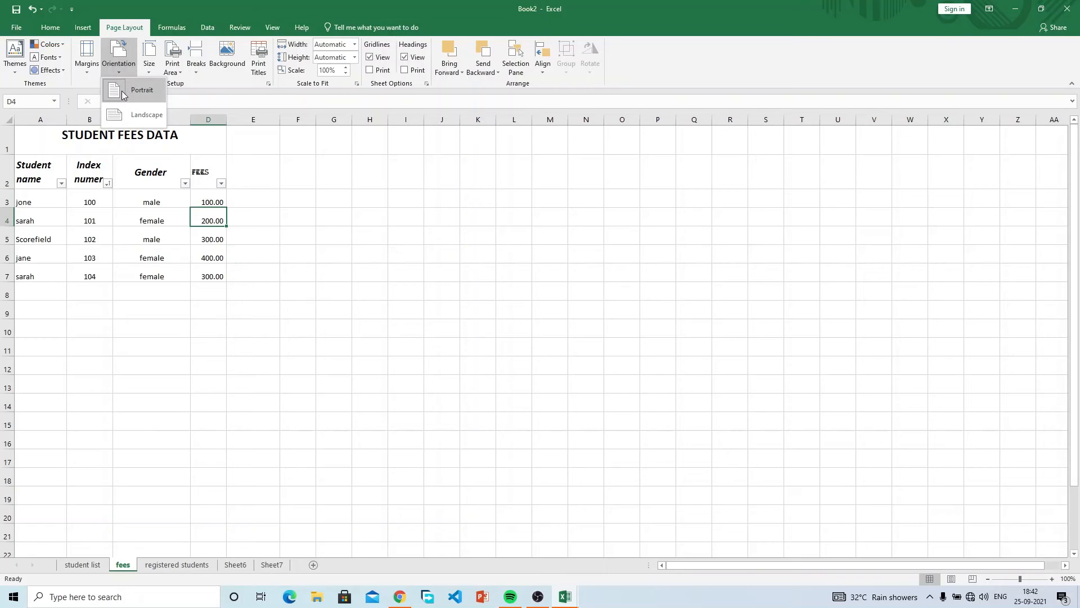
click(132, 114)
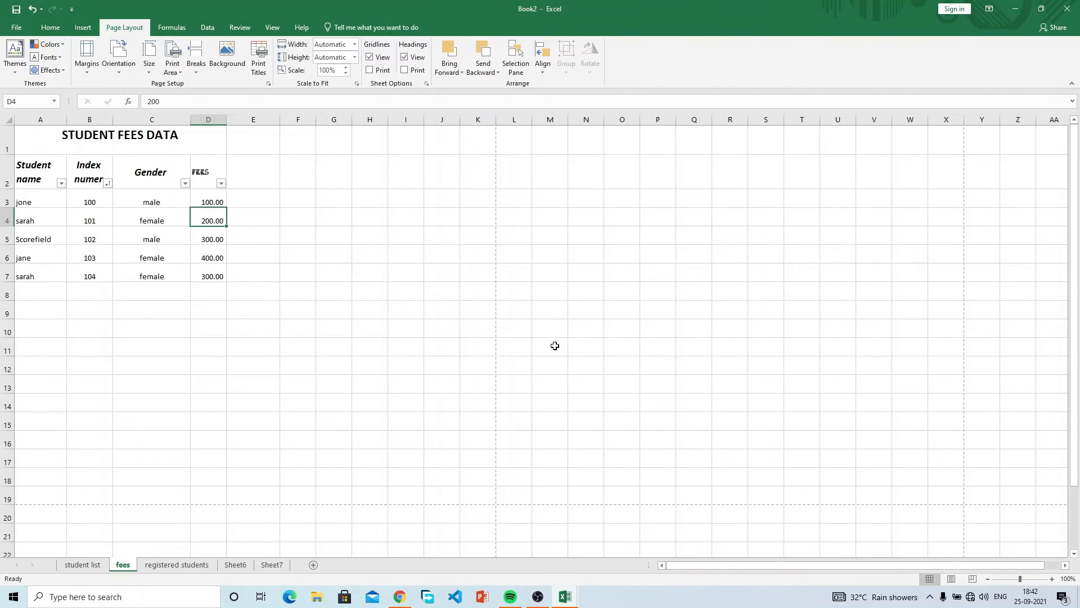
click(1052, 578)
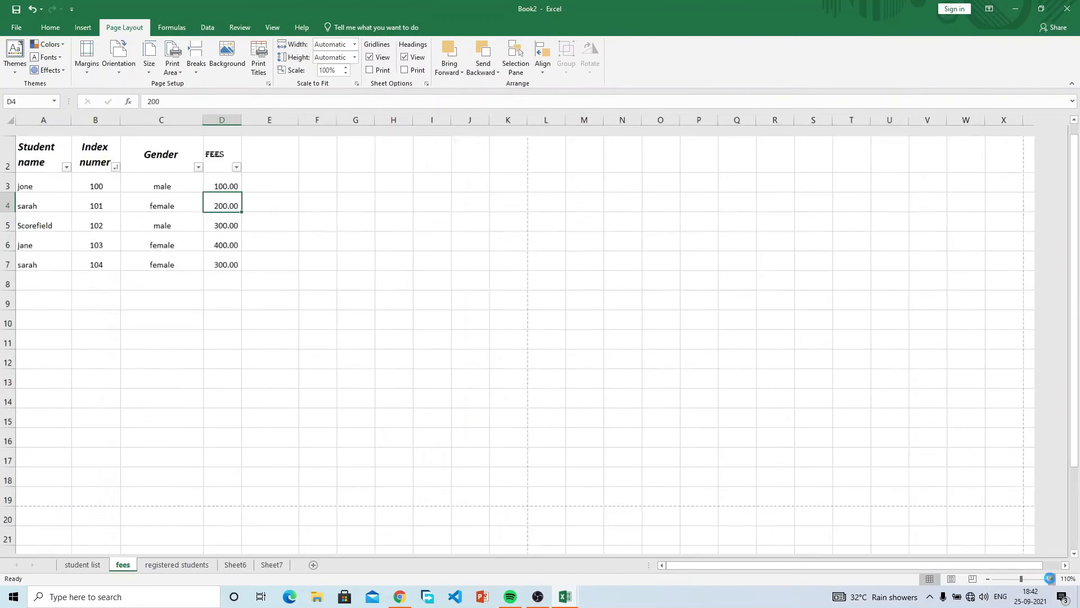
click(1051, 578)
scroll(840, 413, up, 1)
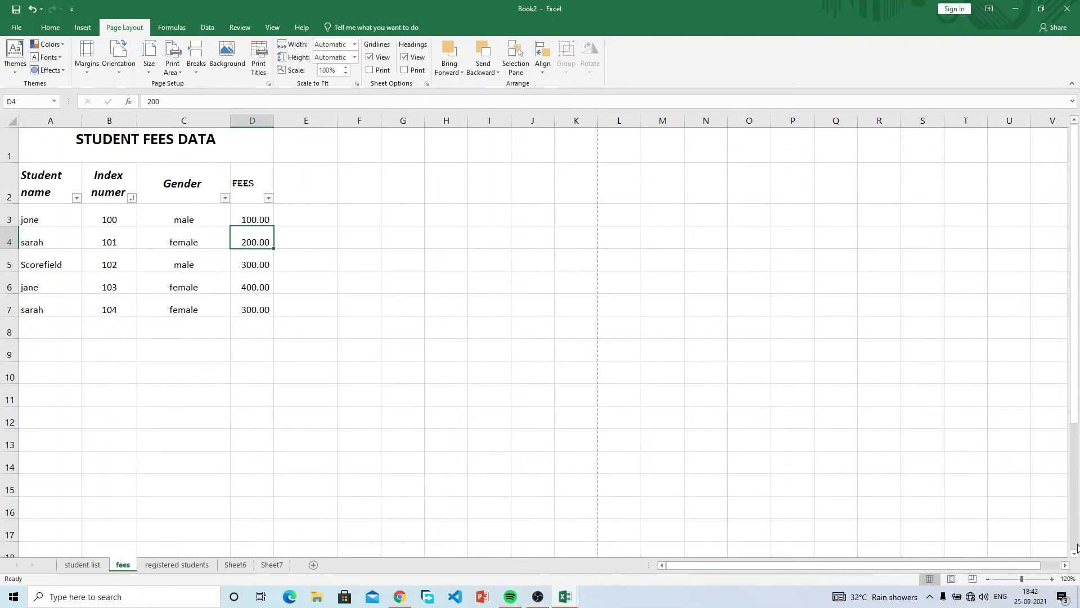
click(1051, 578)
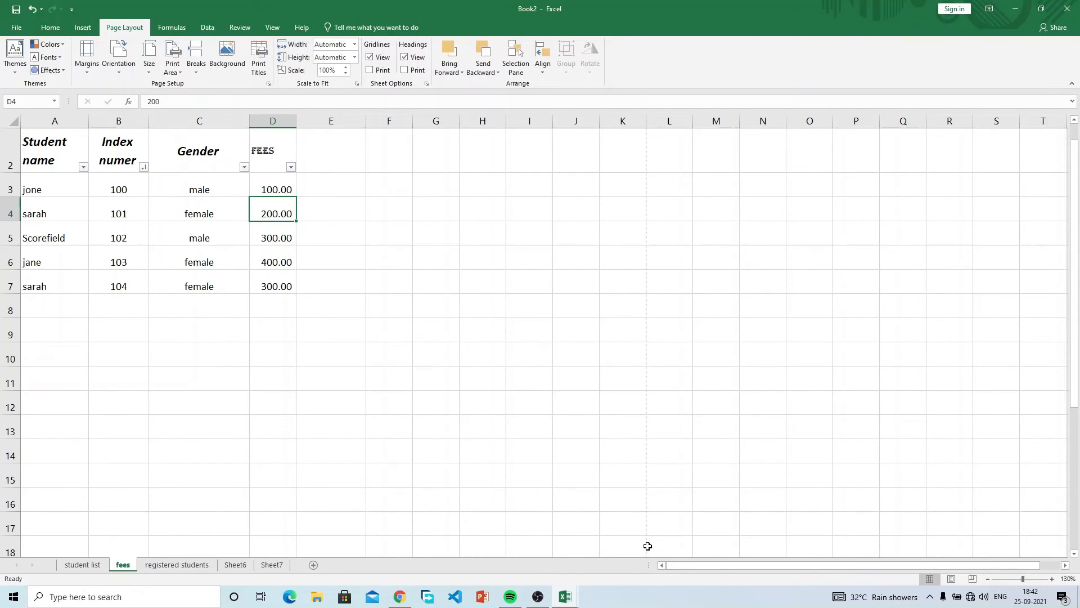
scroll(677, 335, down, 8)
scroll(677, 336, up, 8)
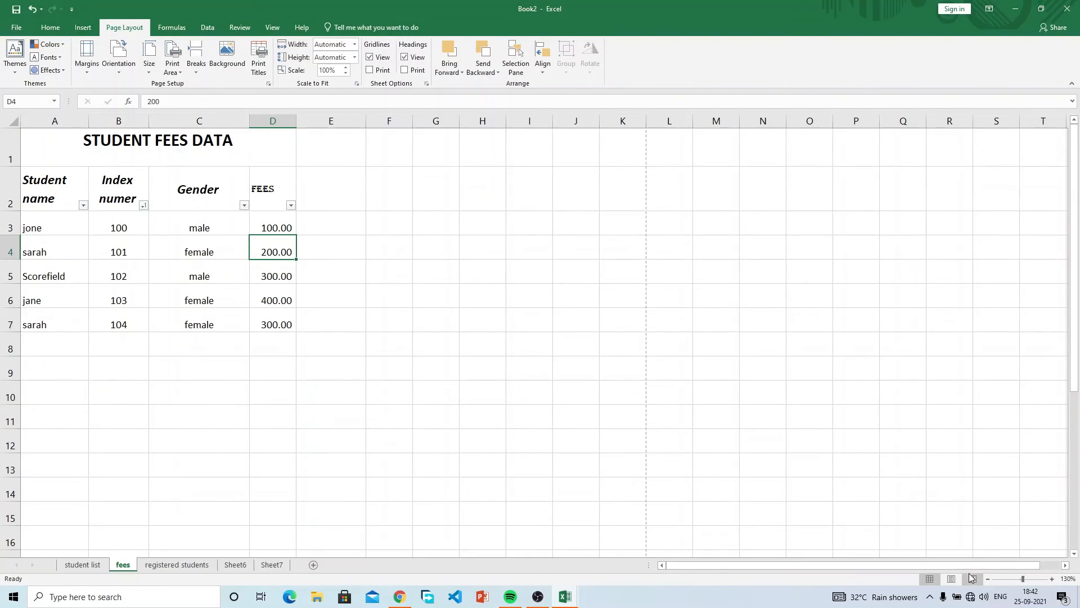
click(987, 578)
click(987, 579)
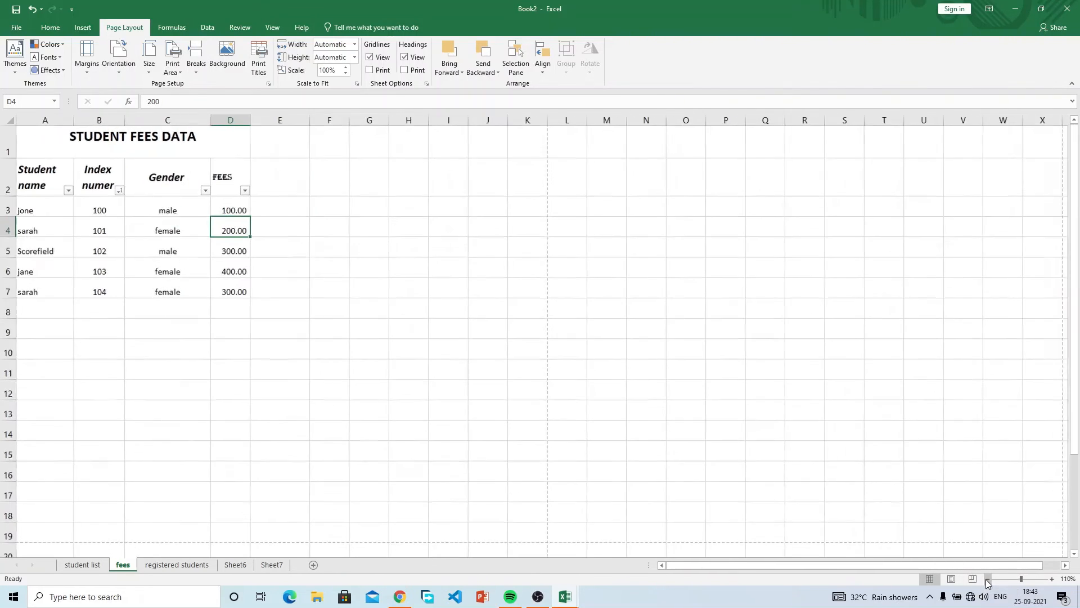
click(987, 578)
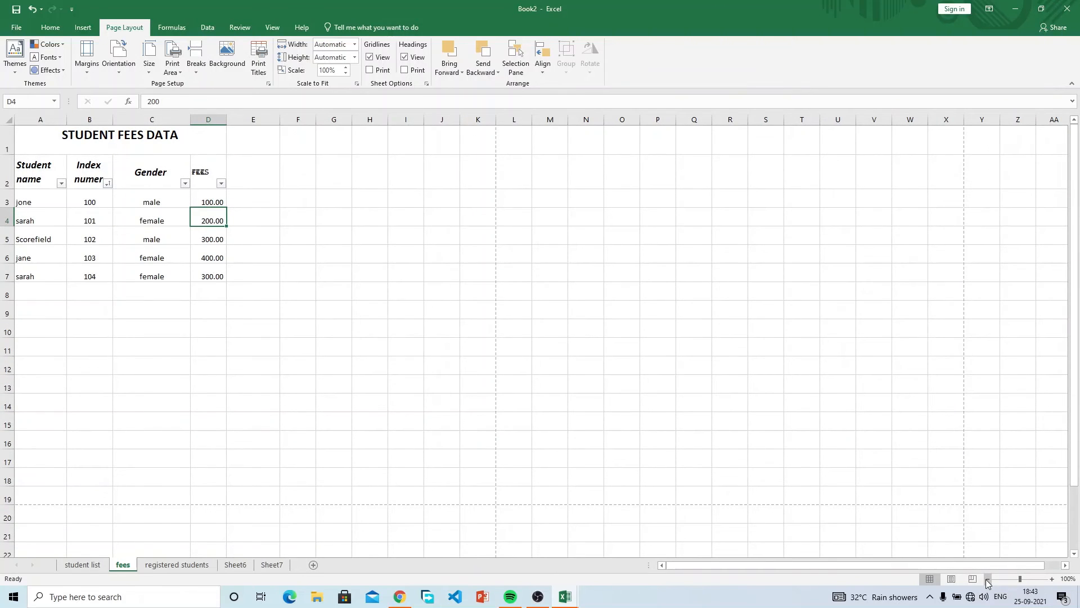
click(987, 579)
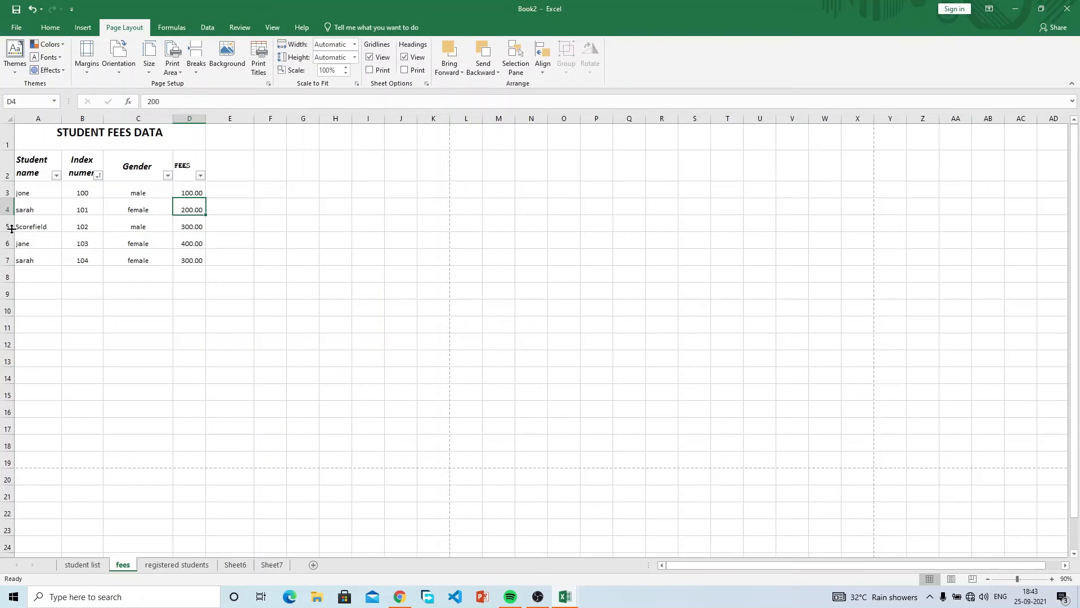
With A1:K19 selected, change the orientation to Portrait and check the first page area.
drag(48, 129, 448, 463)
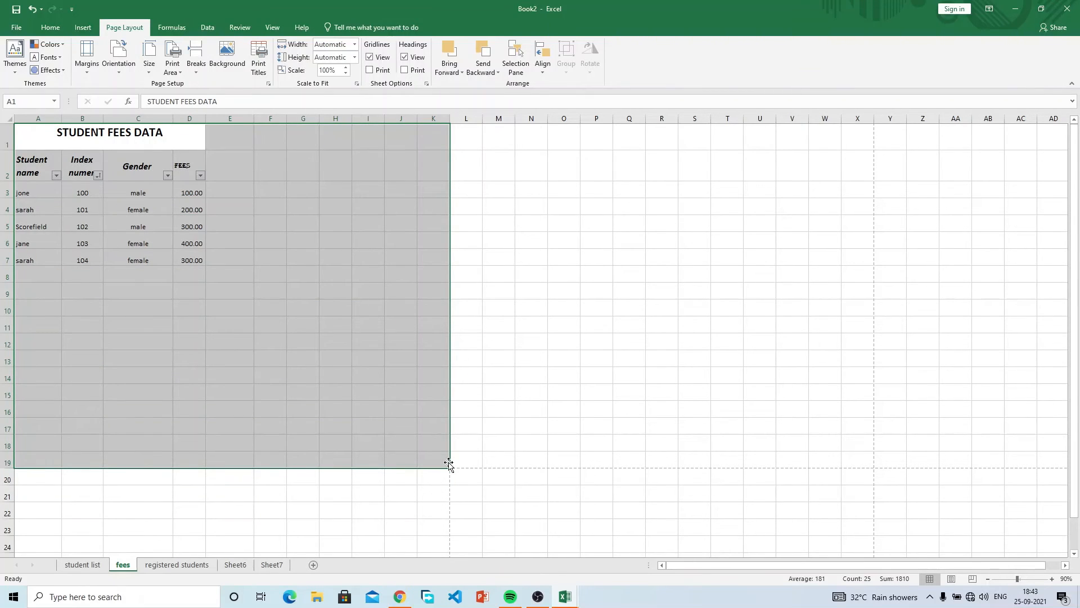
click(118, 62)
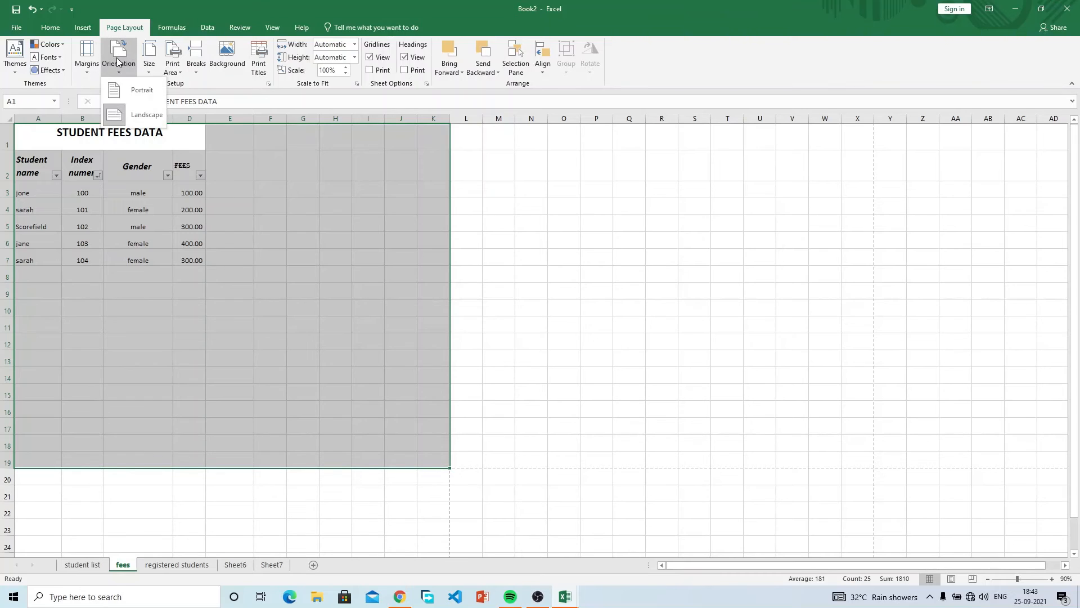
click(144, 91)
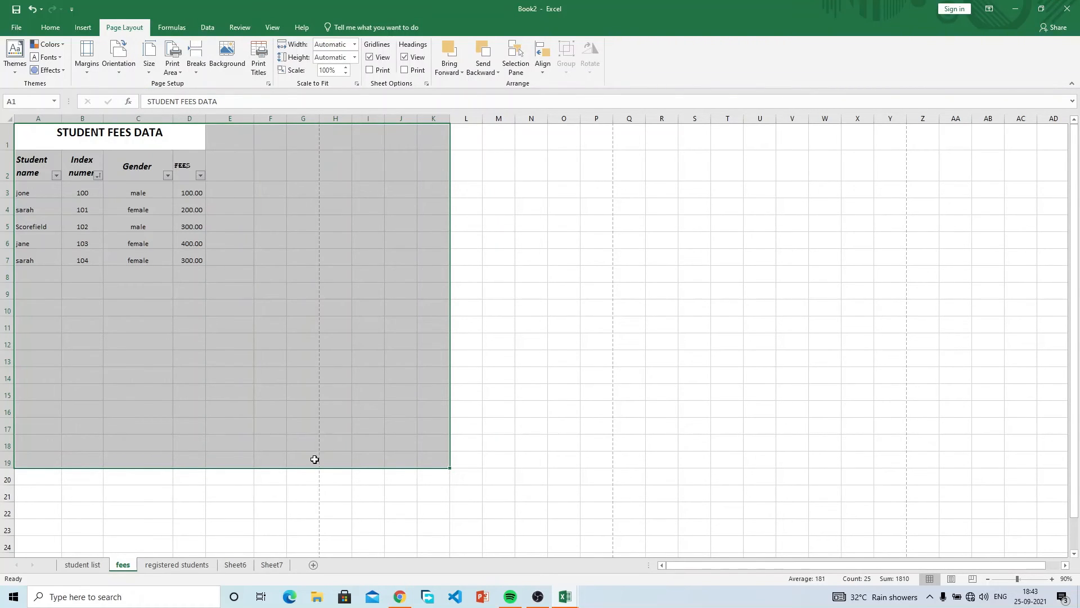
drag(306, 135, 54, 517)
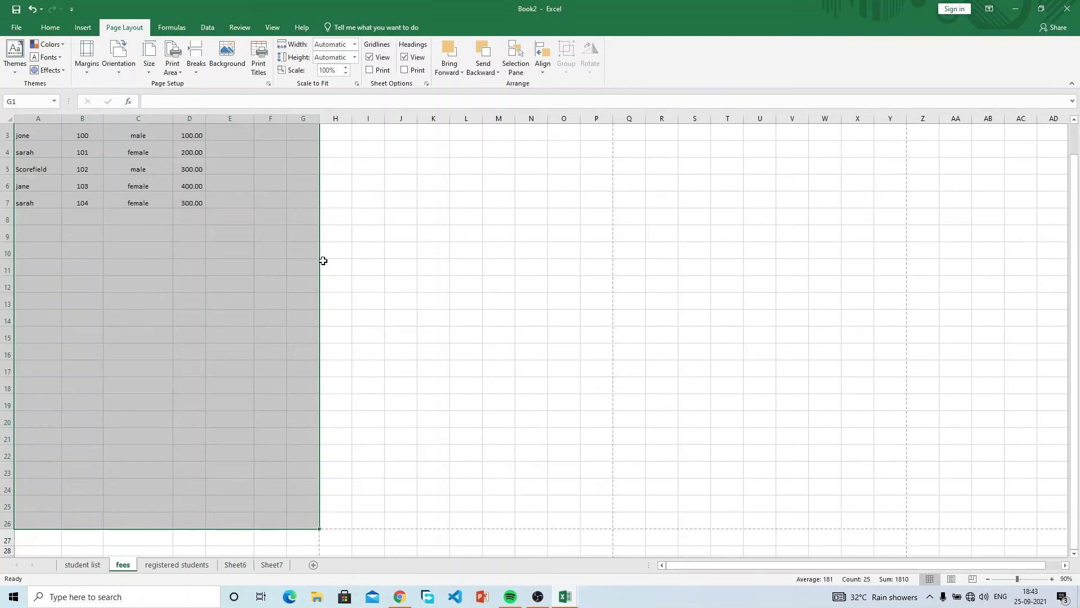
scroll(322, 260, up, 1)
click(423, 206)
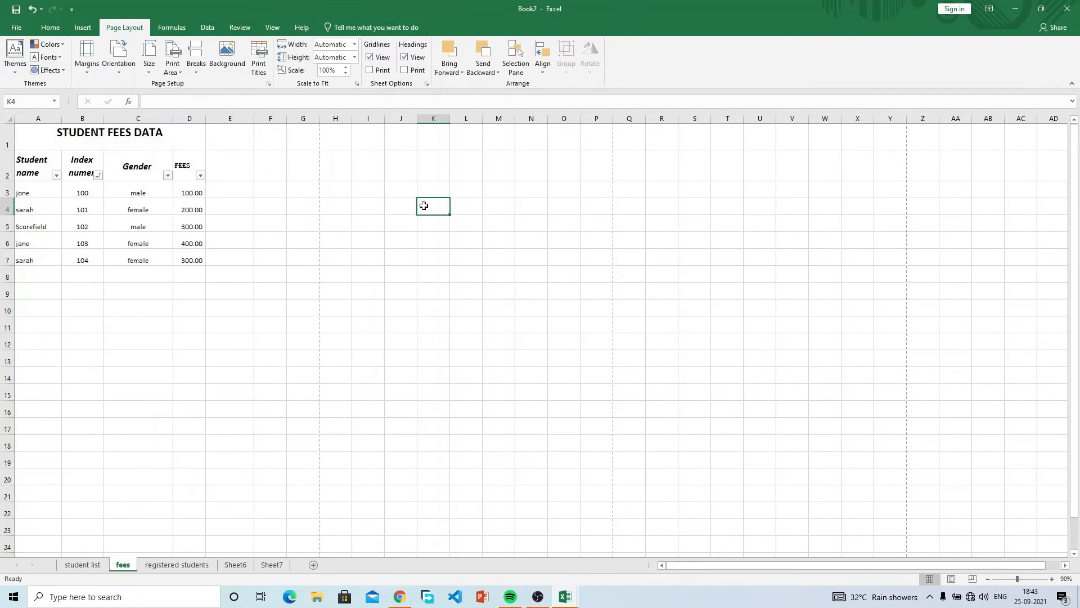
Try A4 and Letter paper sizes, then settle on A3 for the fees sheet.
click(155, 58)
click(153, 63)
click(153, 63)
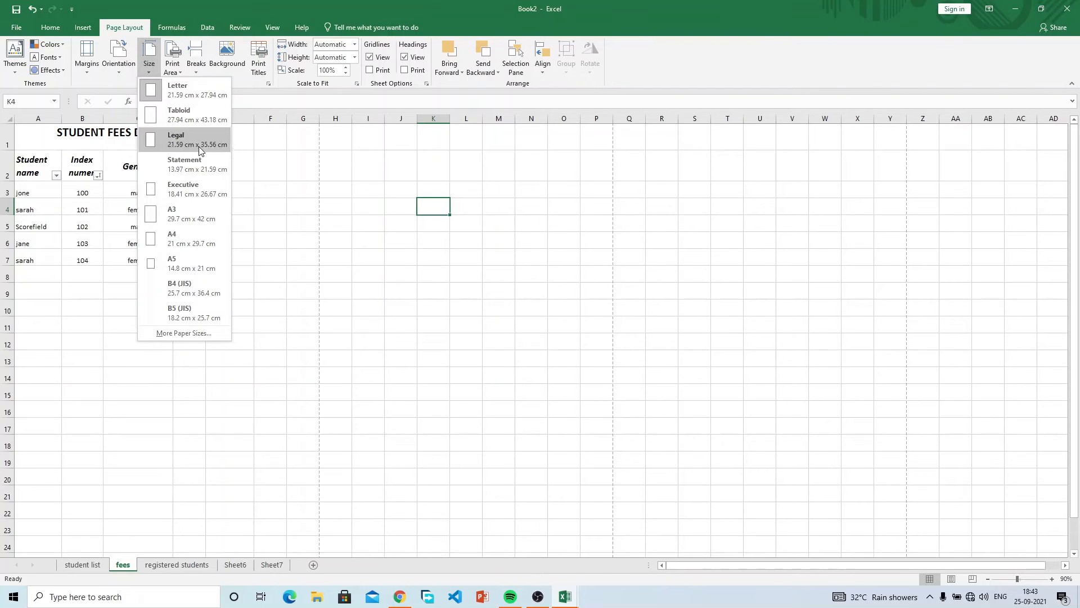
click(198, 240)
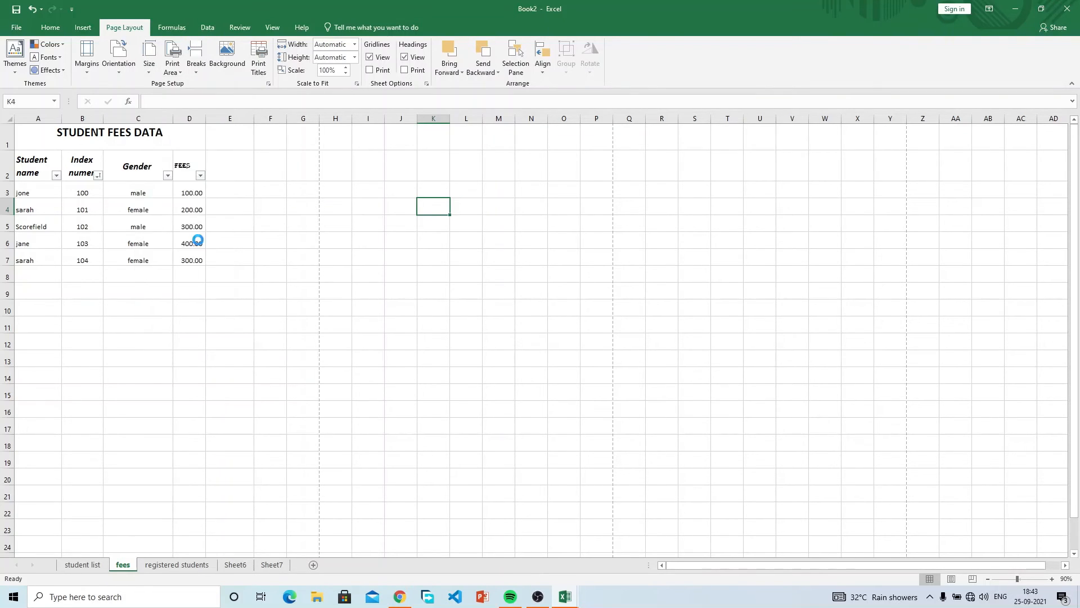
click(149, 57)
click(193, 210)
key(ctrl+z)
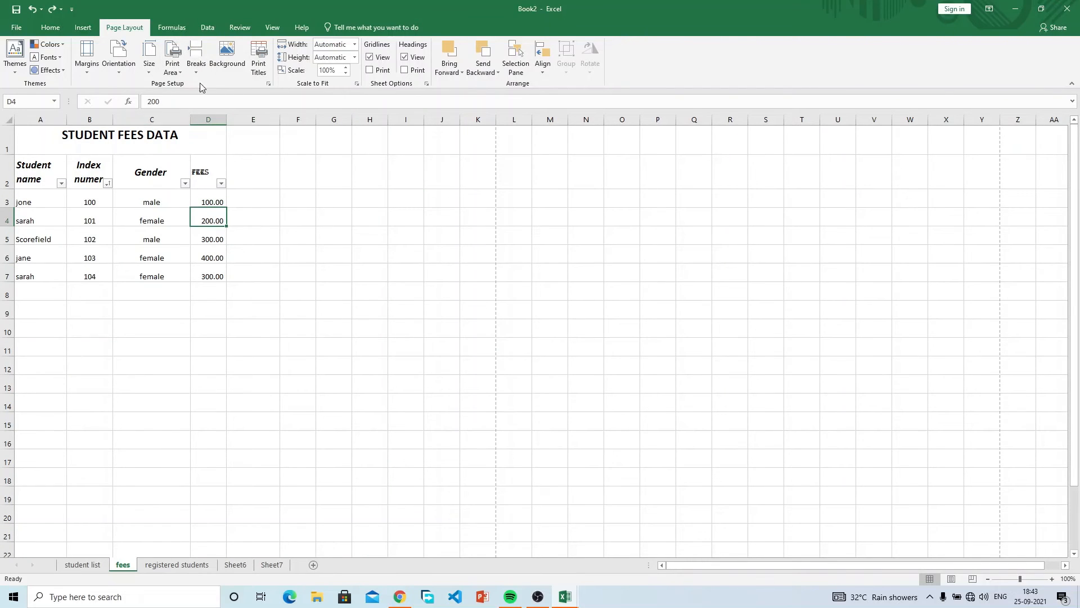
click(147, 66)
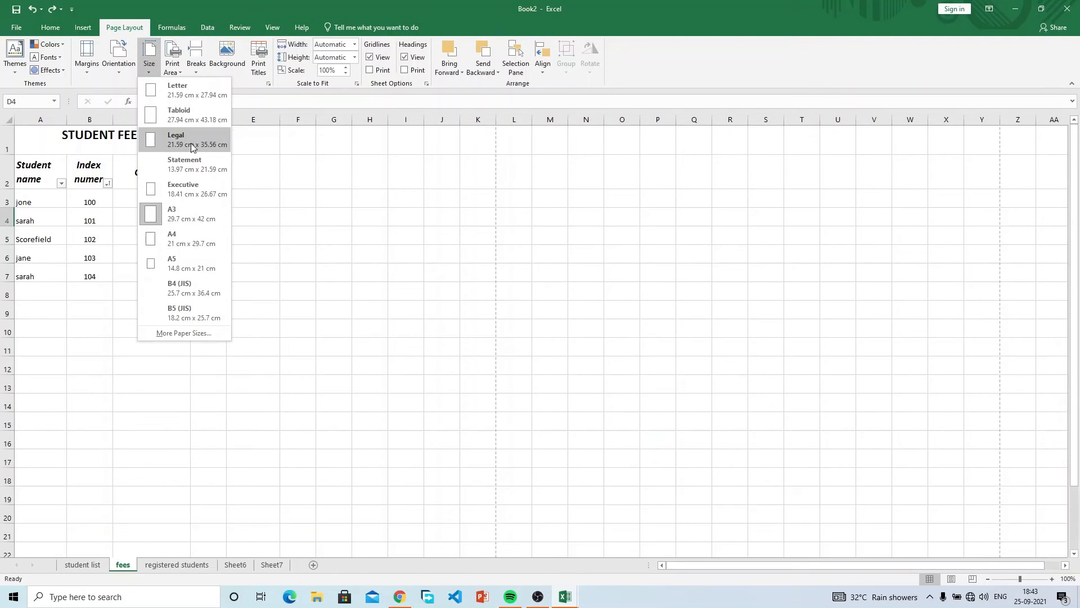
click(183, 90)
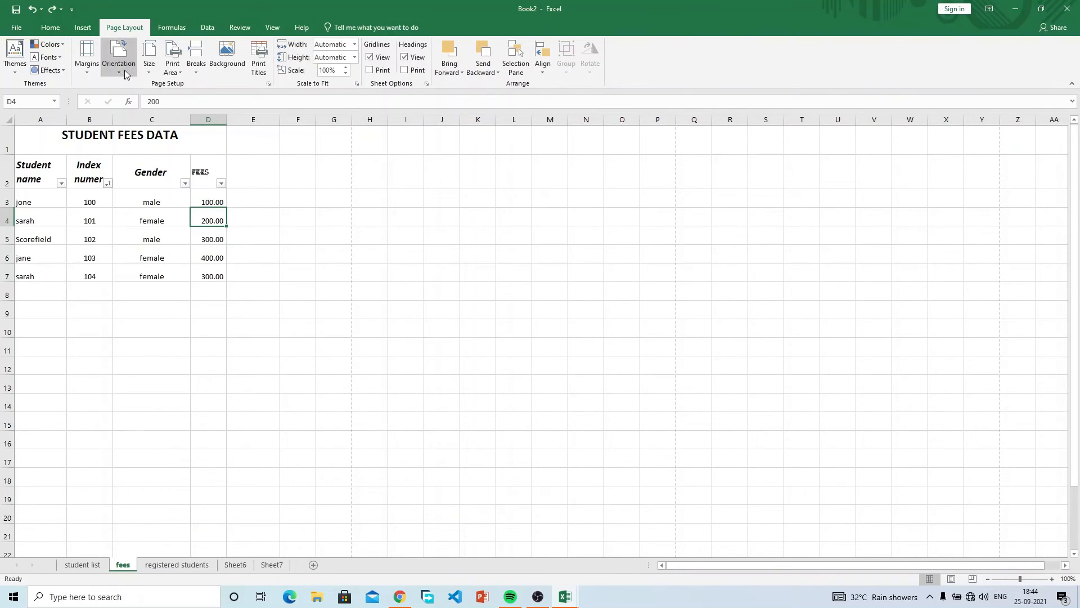
click(149, 56)
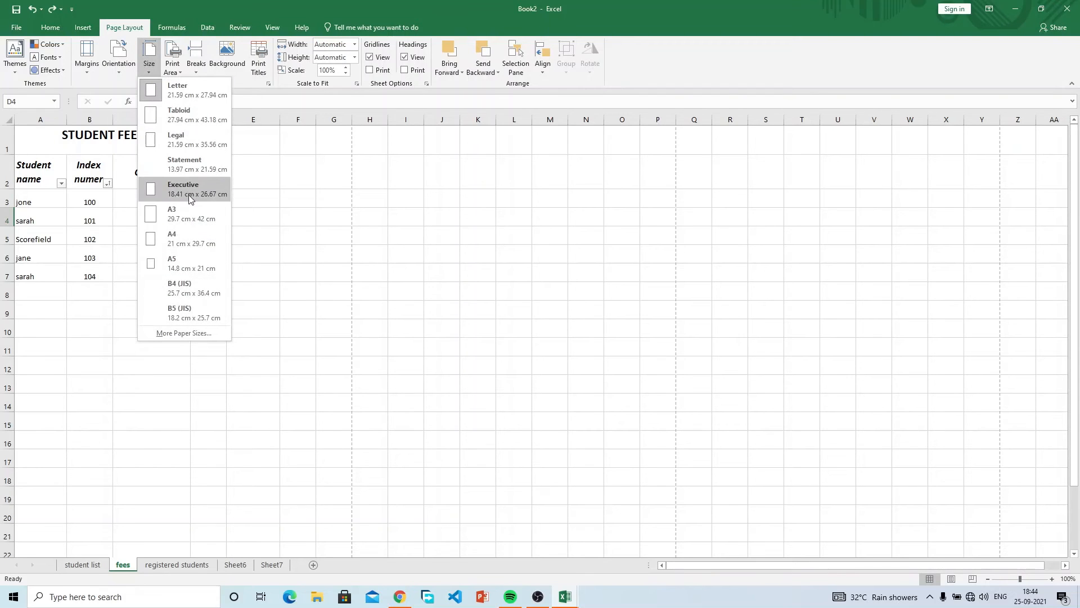
click(191, 215)
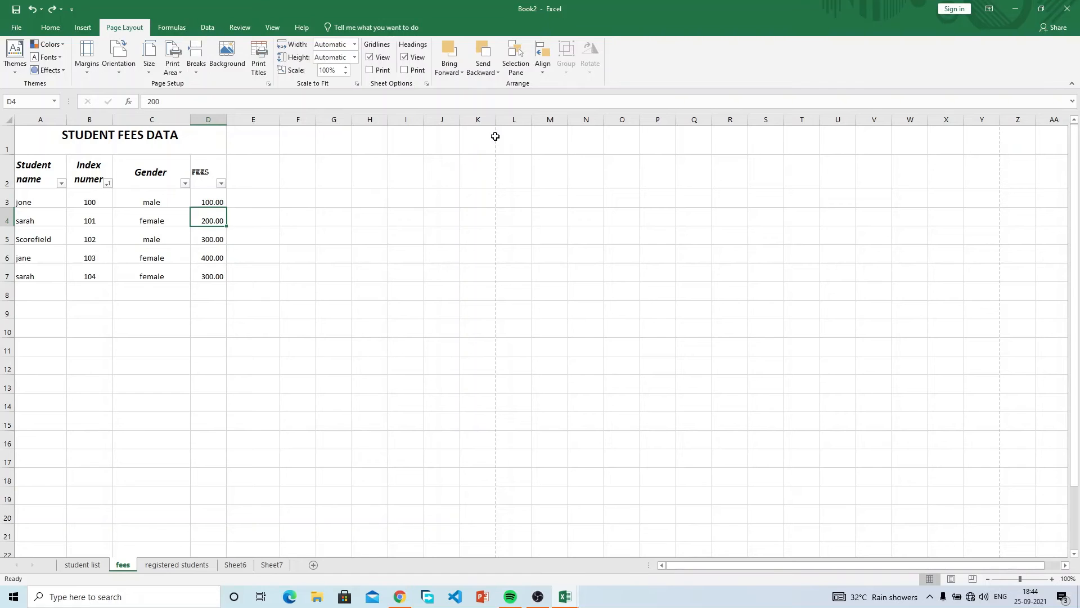
scroll(498, 224, down, 5)
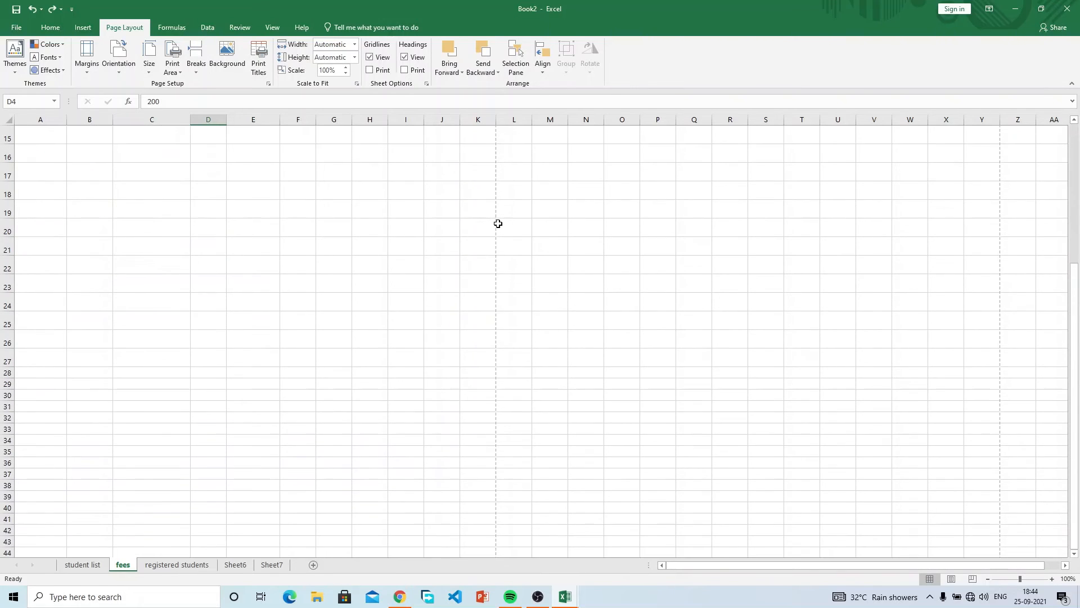
scroll(498, 223, up, 5)
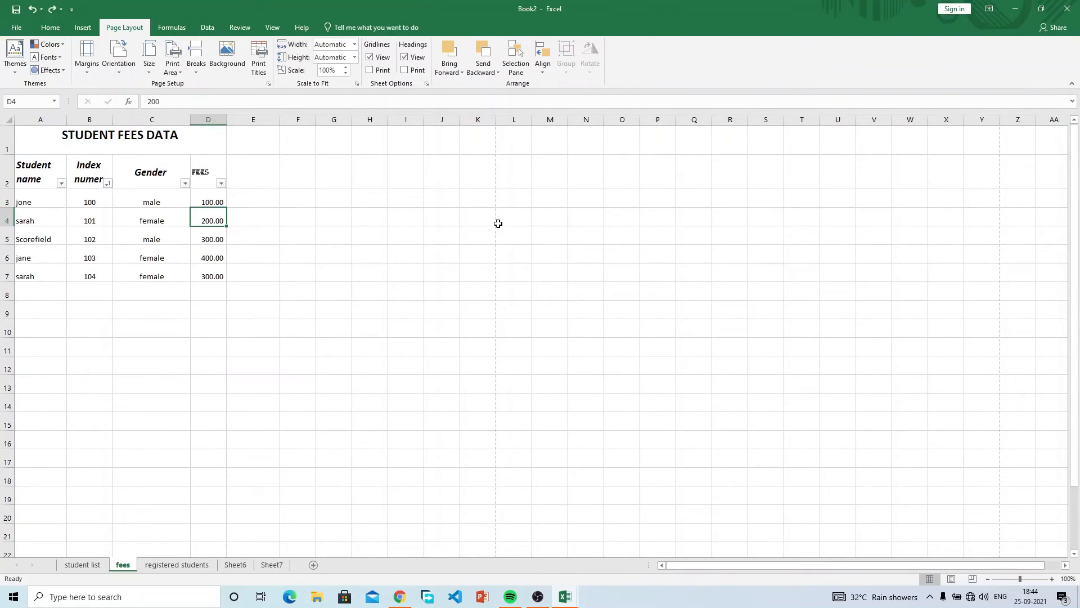
scroll(498, 224, down, 6)
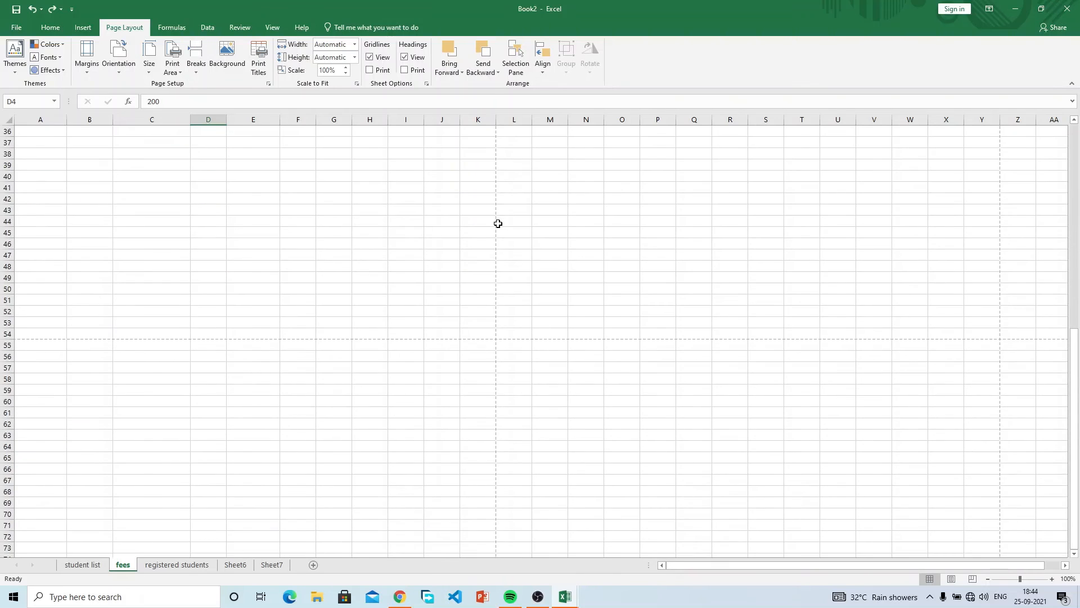
scroll(498, 224, up, 6)
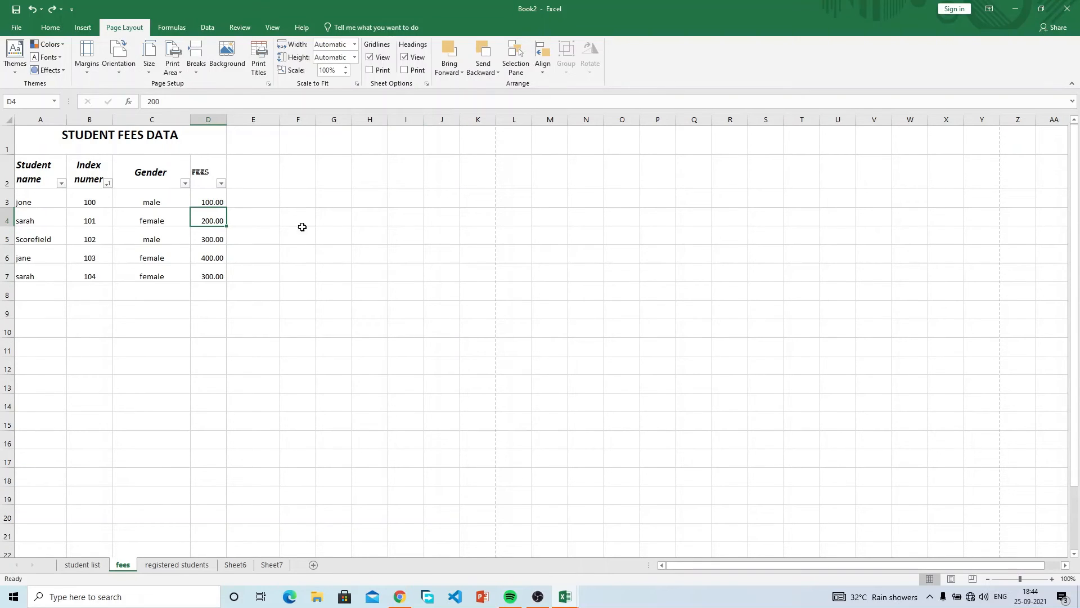
click(199, 68)
click(199, 67)
click(277, 268)
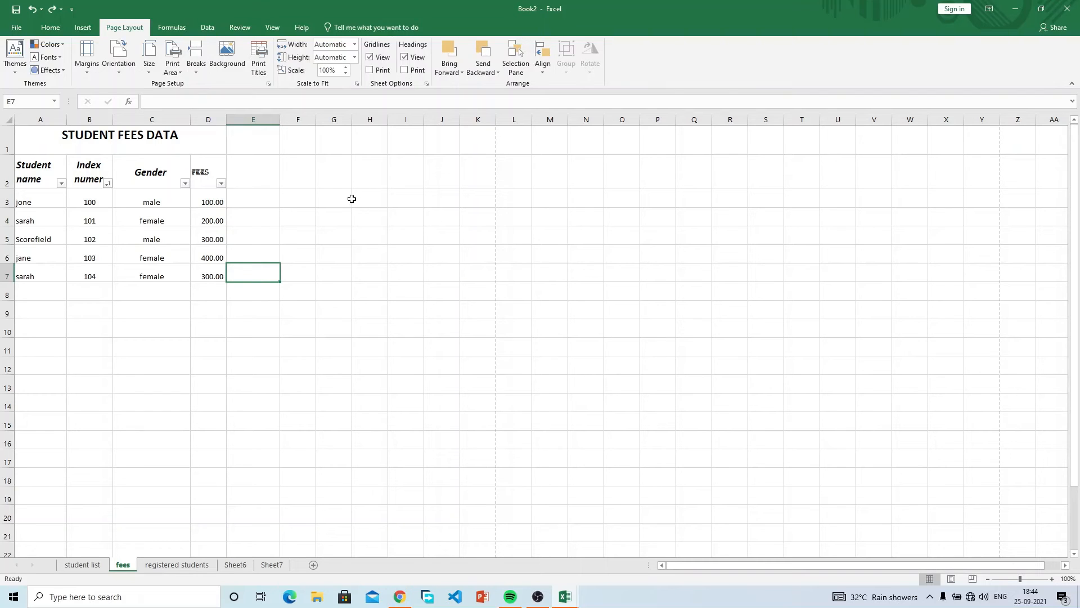
mouse_move(383, 194)
mouse_down()
mouse_move(605, 256)
mouse_move(630, 385)
mouse_move(658, 395)
mouse_up()
drag(660, 396, 723, 351)
drag(647, 174, 671, 427)
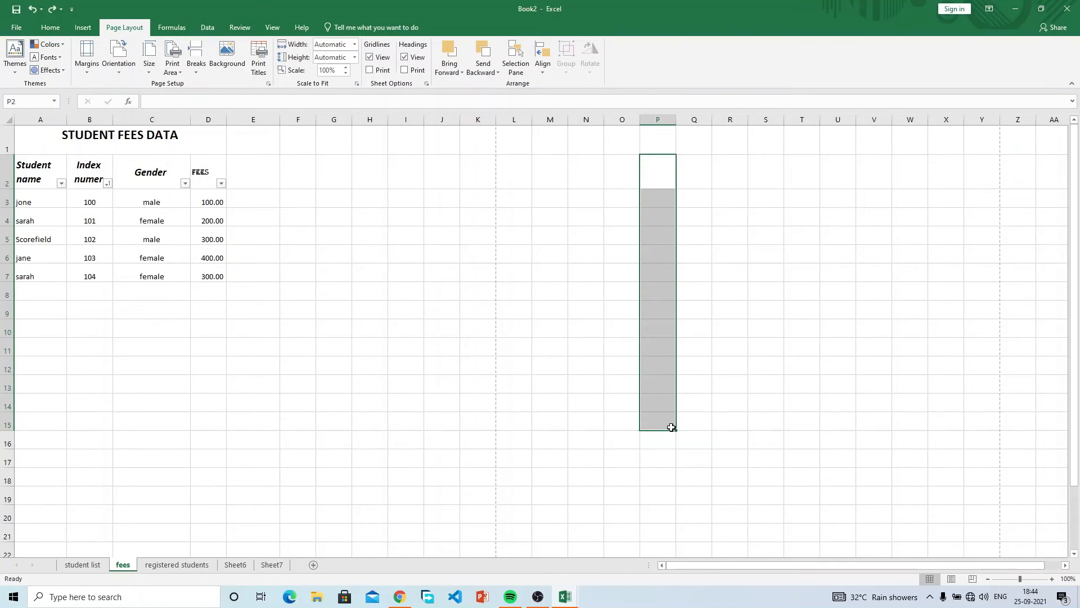
click(468, 314)
drag(439, 223, 445, 481)
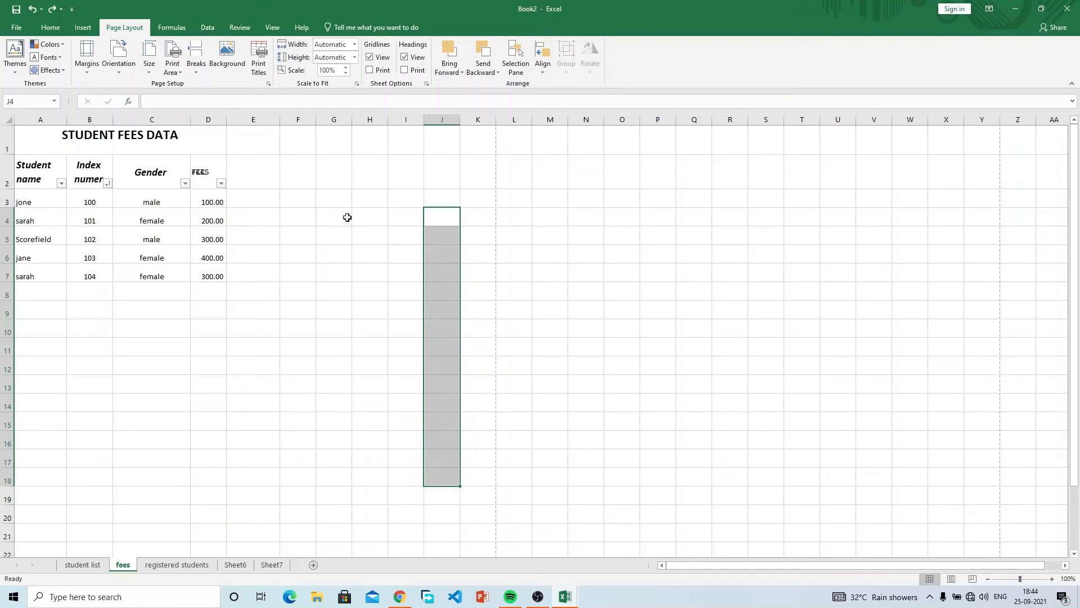
drag(326, 183, 352, 190)
click(356, 198)
click(370, 215)
click(397, 257)
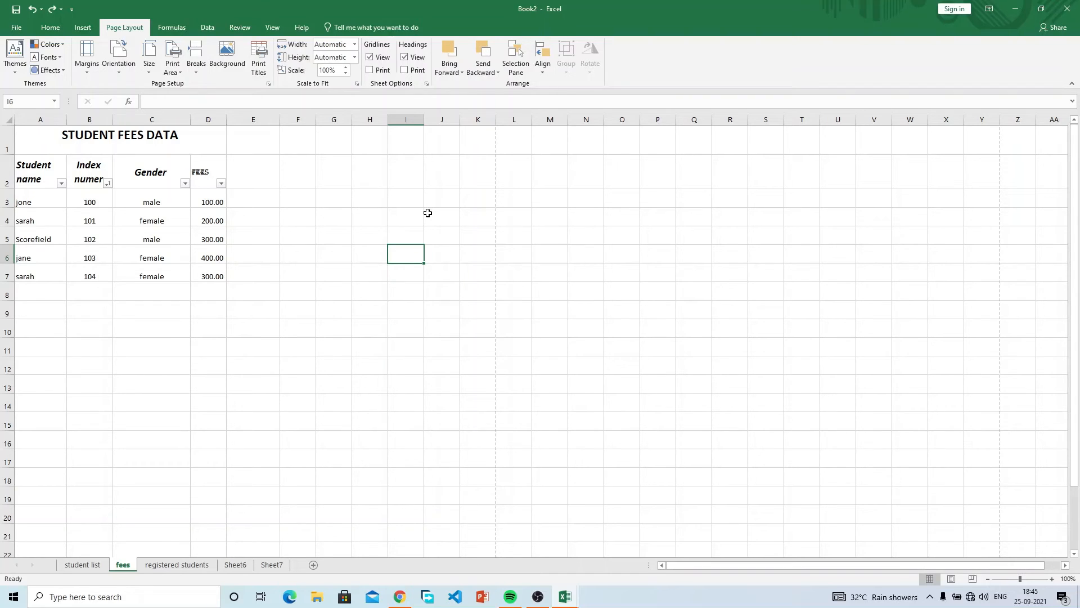
click(408, 180)
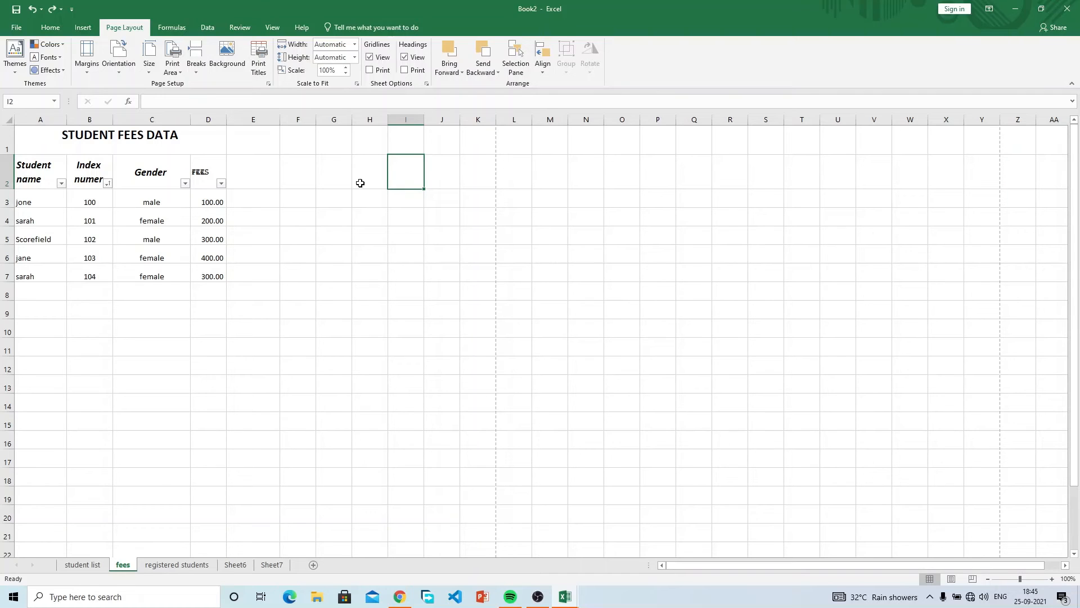
click(370, 59)
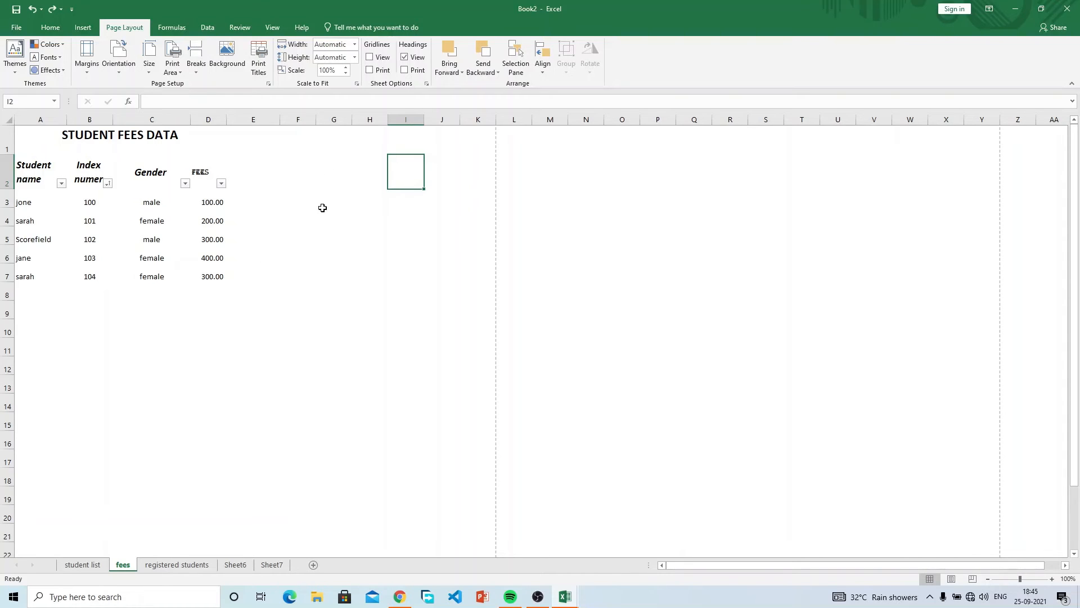
scroll(382, 303, down, 2)
scroll(383, 302, down, 3)
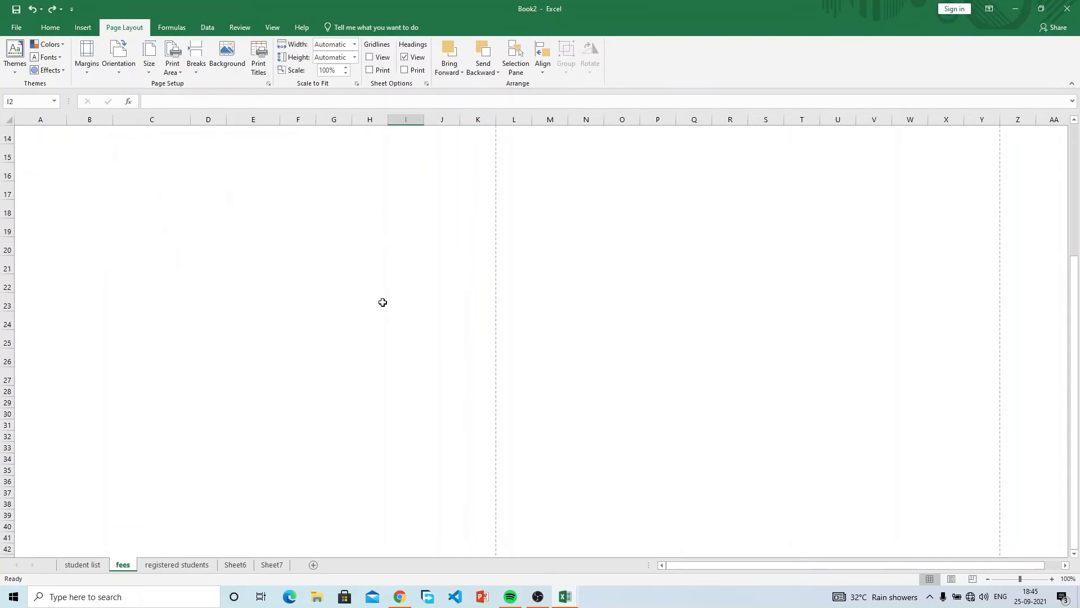
click(252, 244)
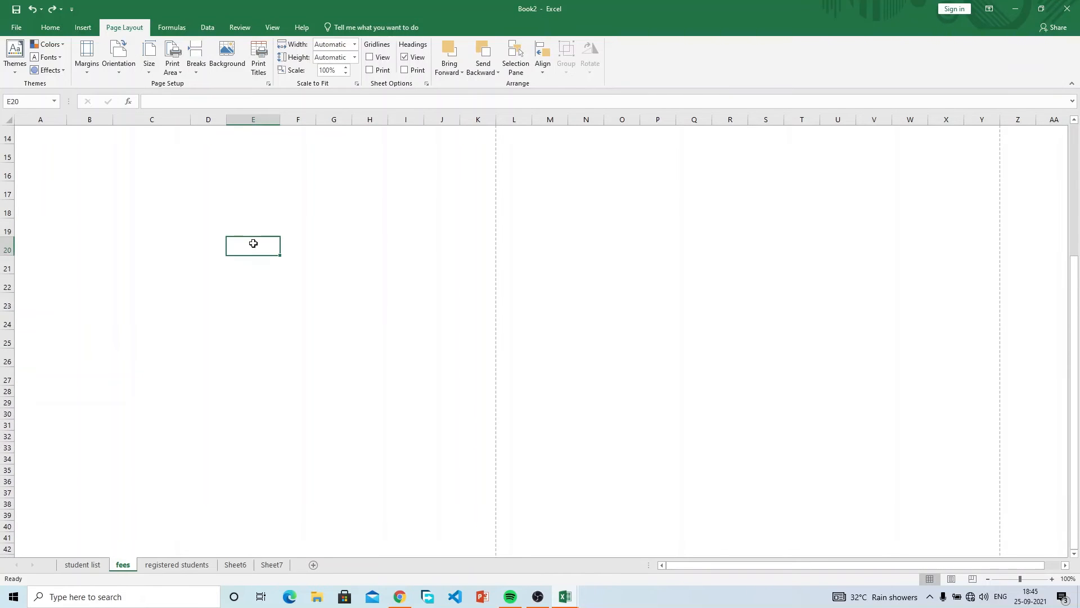
click(188, 207)
click(334, 303)
click(371, 326)
click(272, 242)
click(296, 274)
click(306, 328)
click(275, 245)
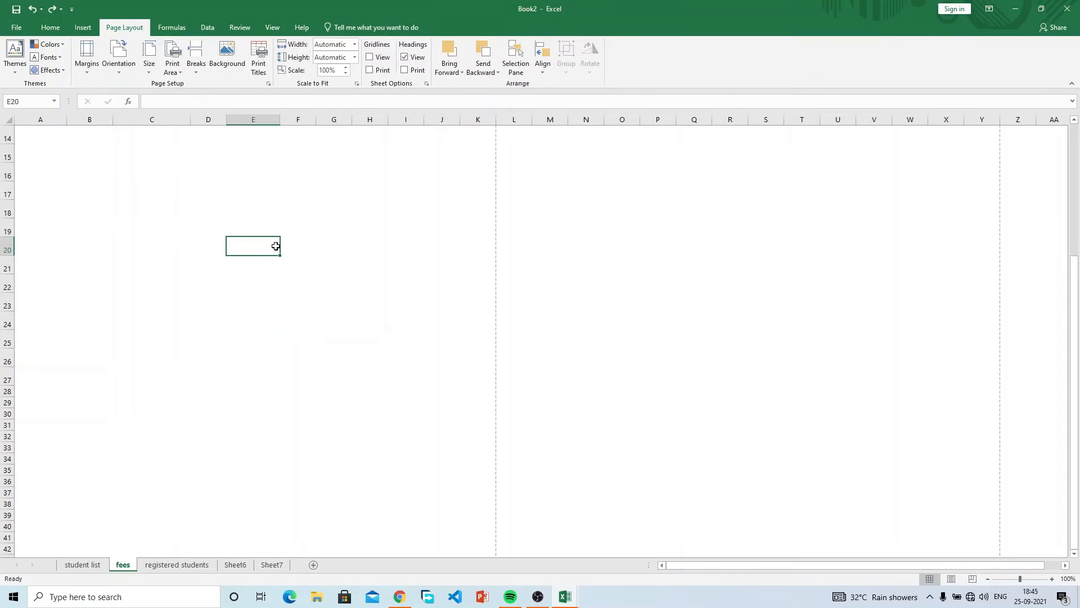
click(355, 267)
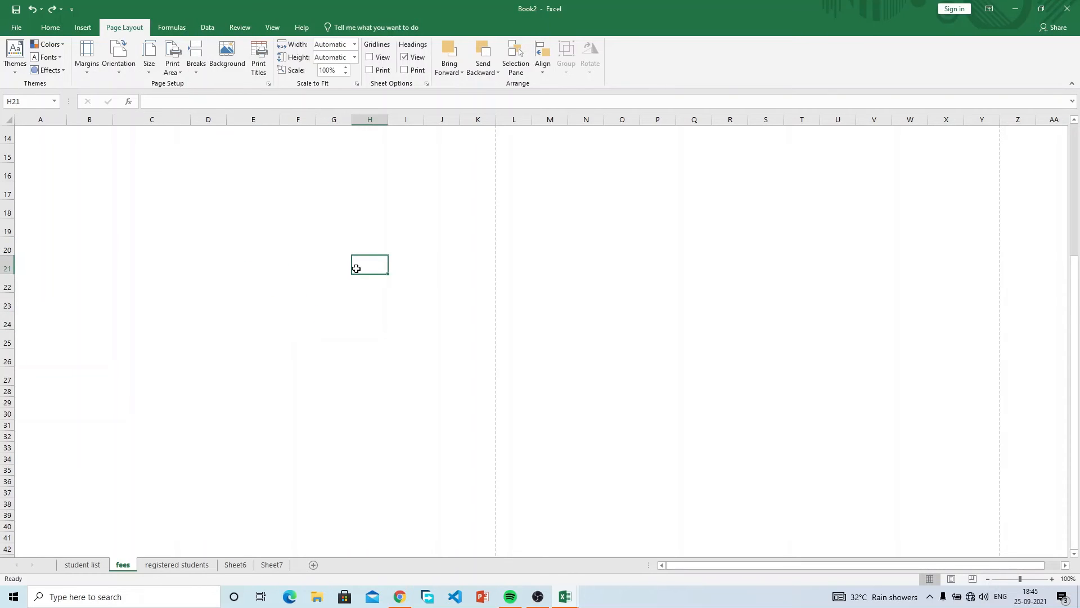
click(369, 60)
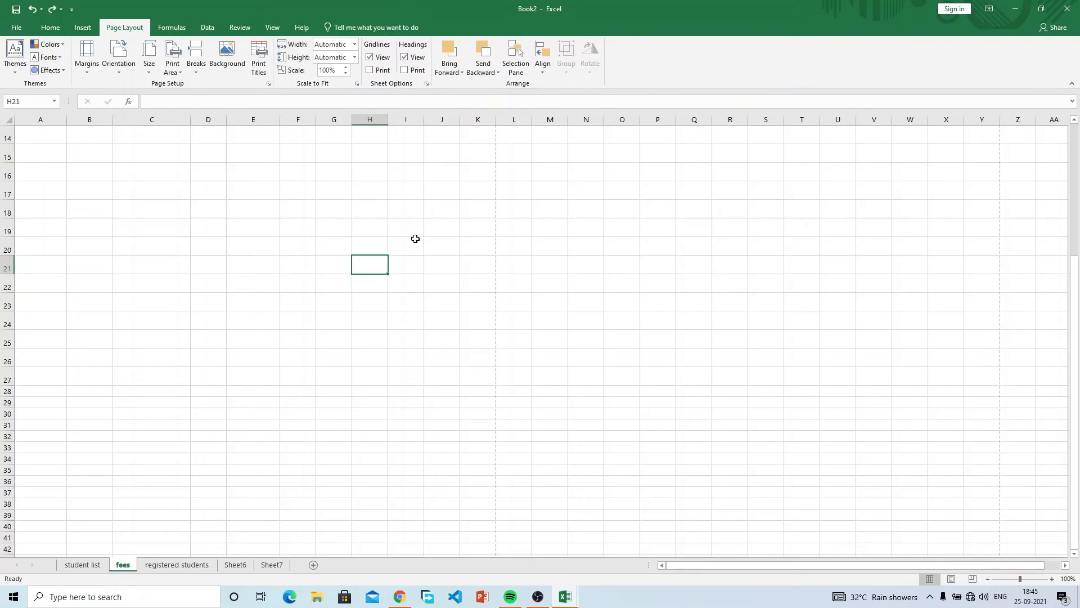
scroll(415, 240, up, 5)
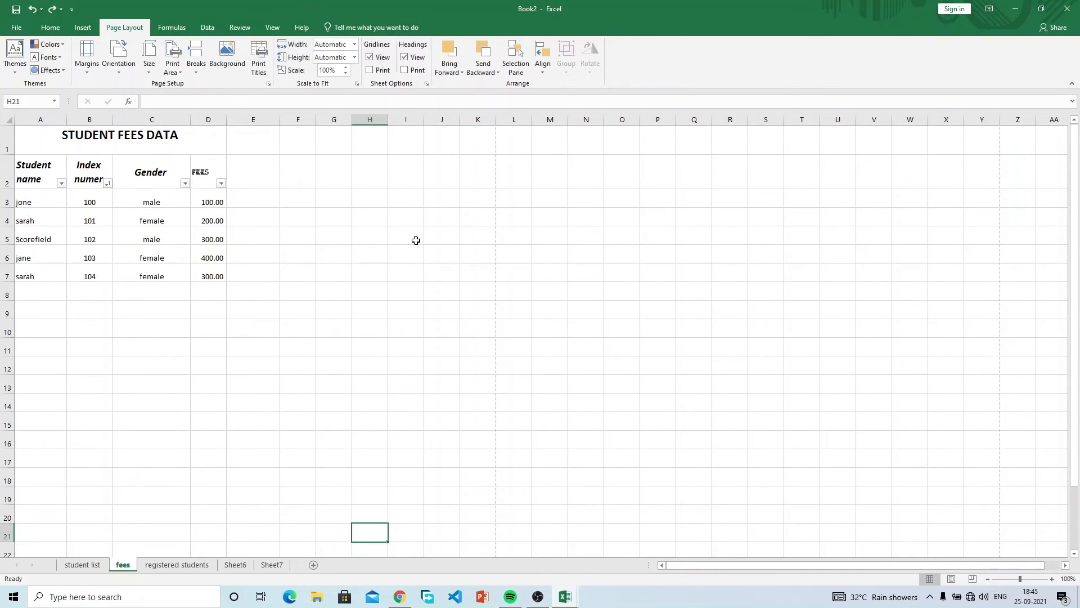
click(404, 58)
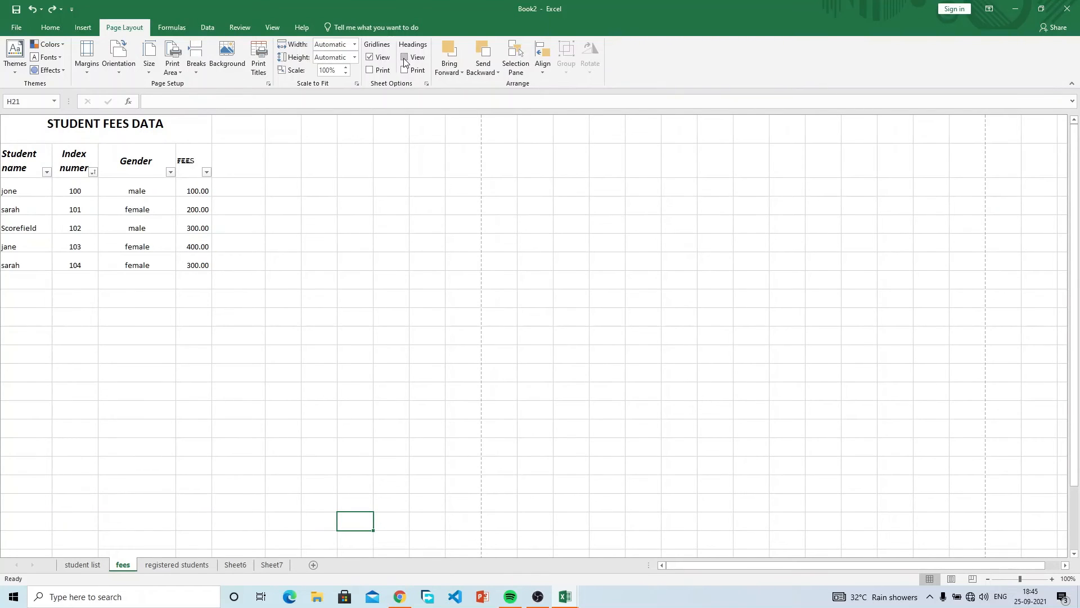
click(404, 58)
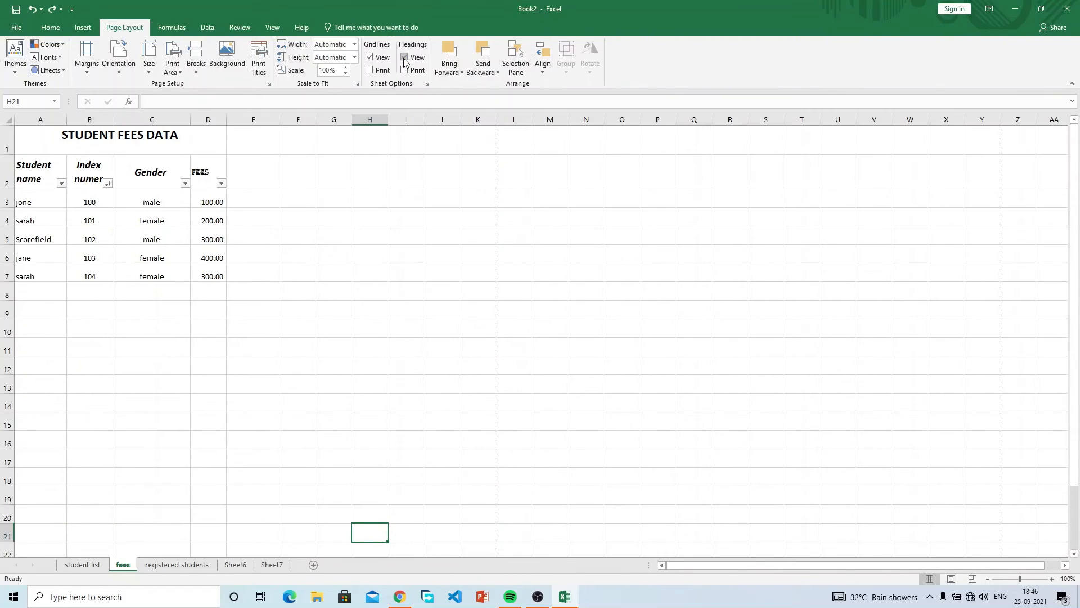
click(404, 59)
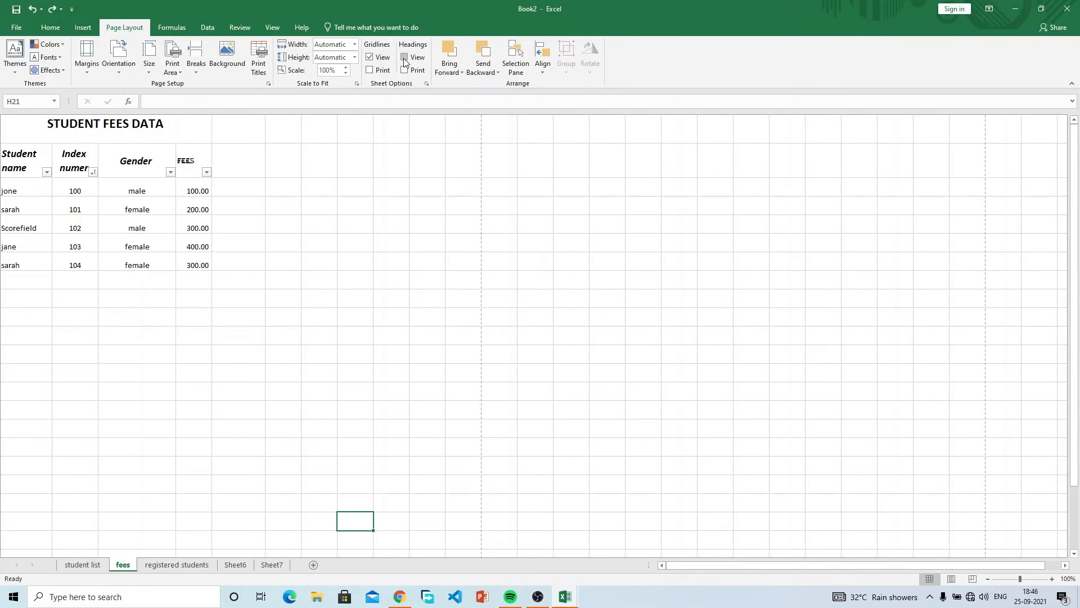
click(307, 282)
click(689, 348)
click(667, 292)
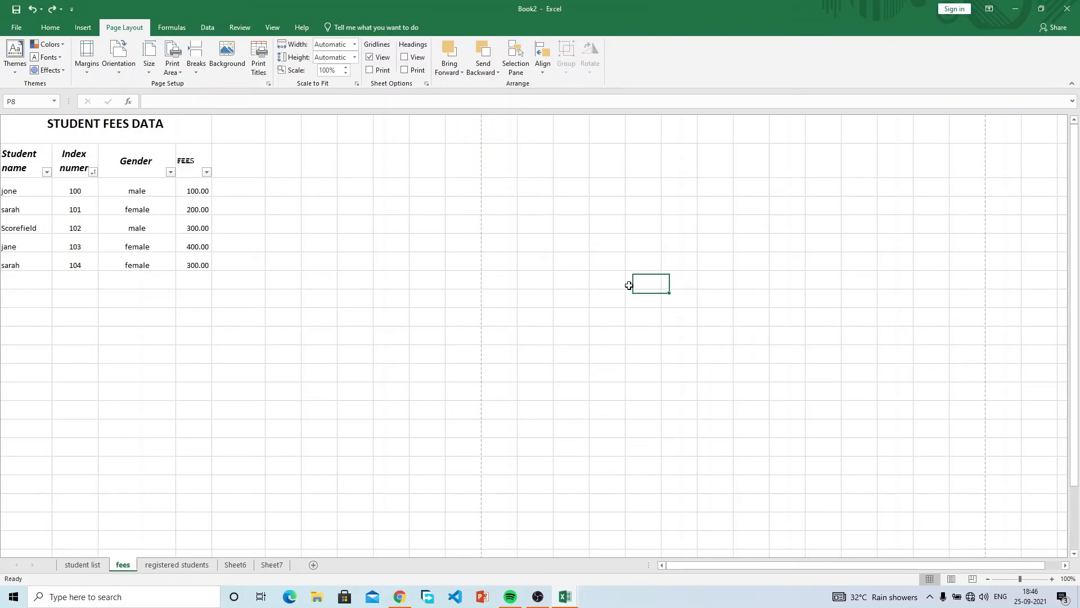
click(572, 309)
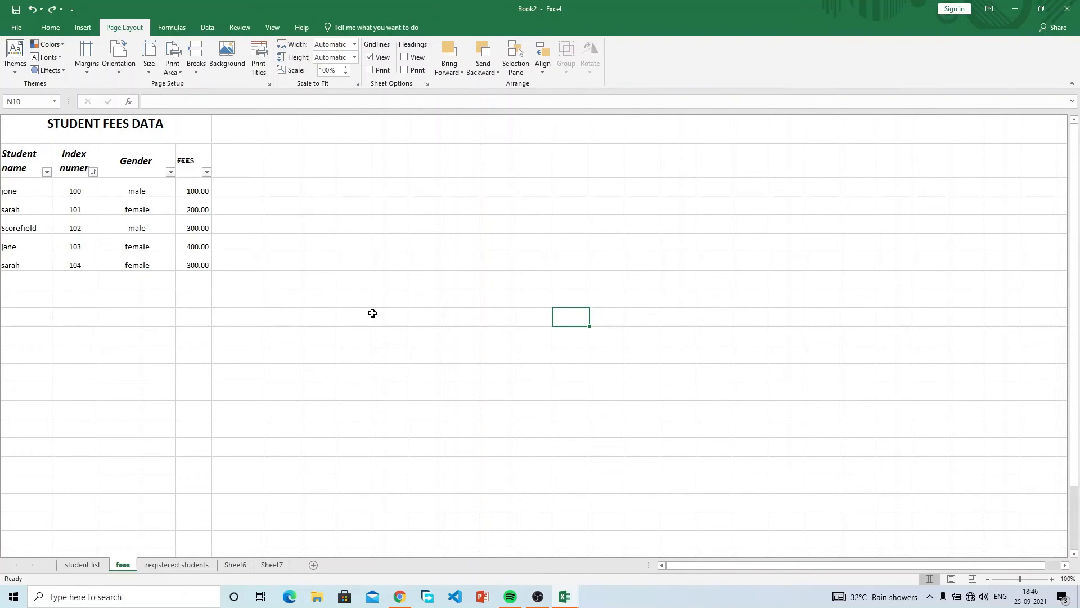
drag(352, 280, 91, 184)
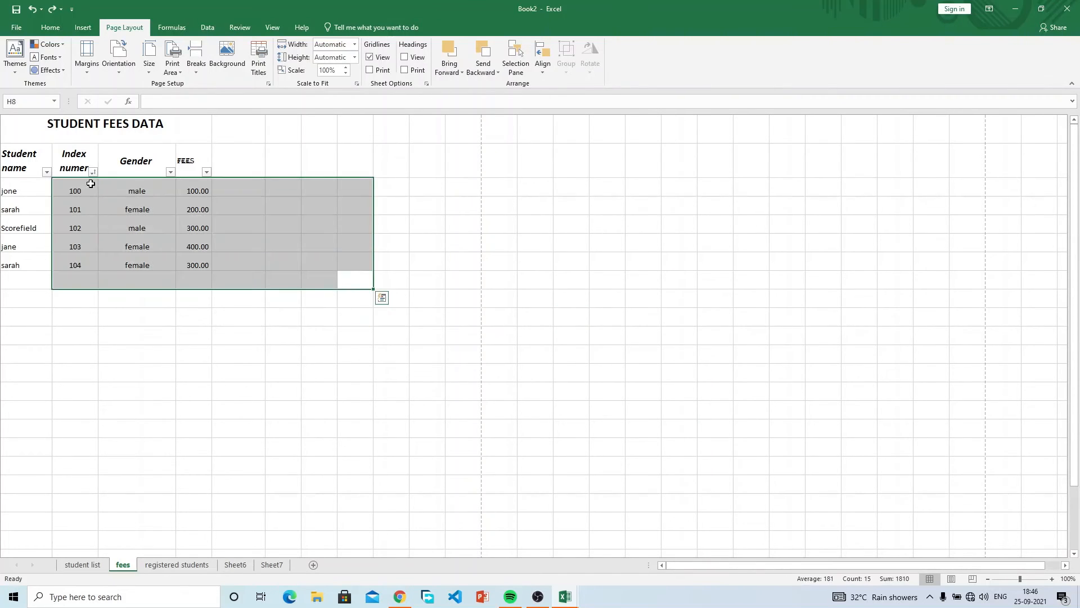
click(156, 242)
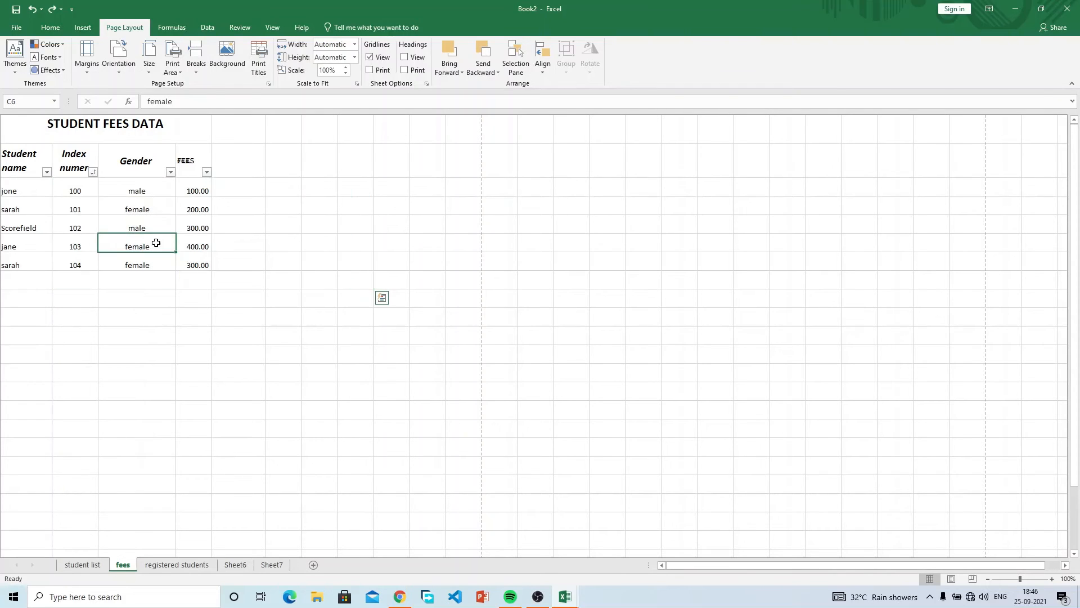
click(251, 229)
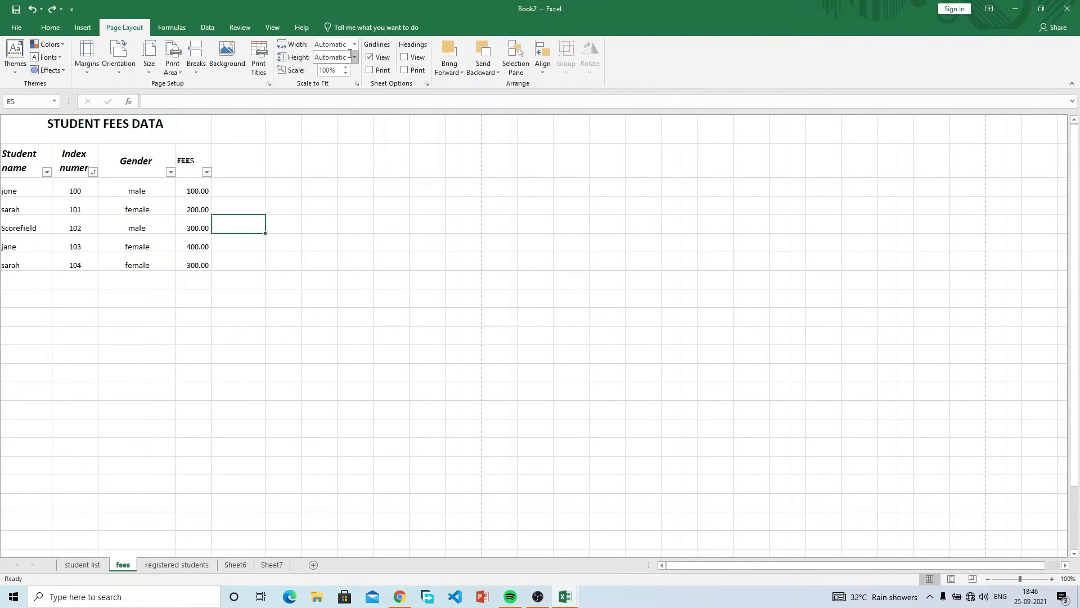
click(405, 57)
click(150, 217)
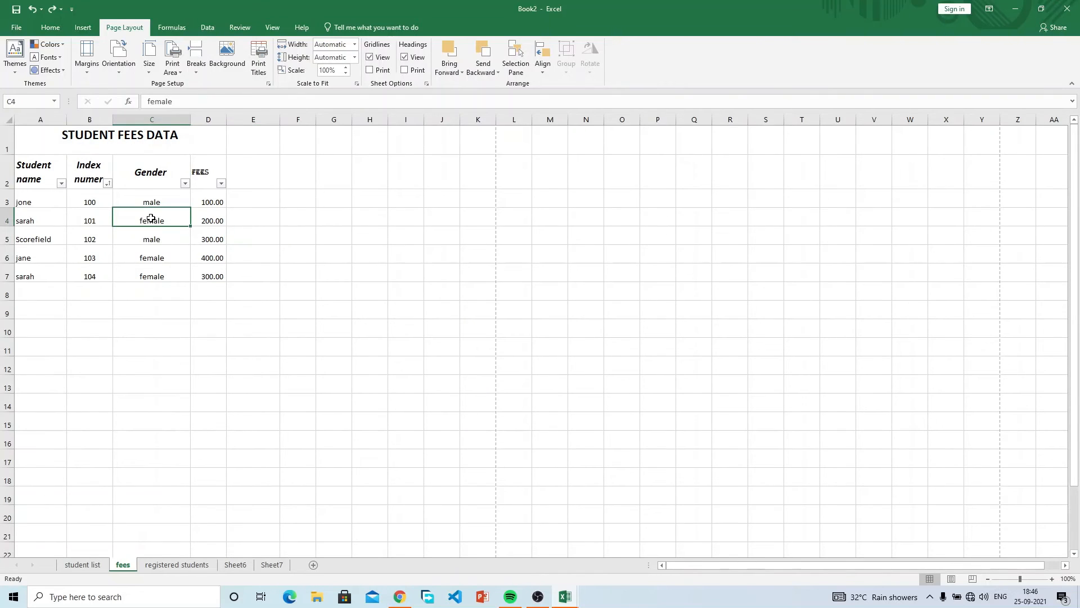
click(136, 181)
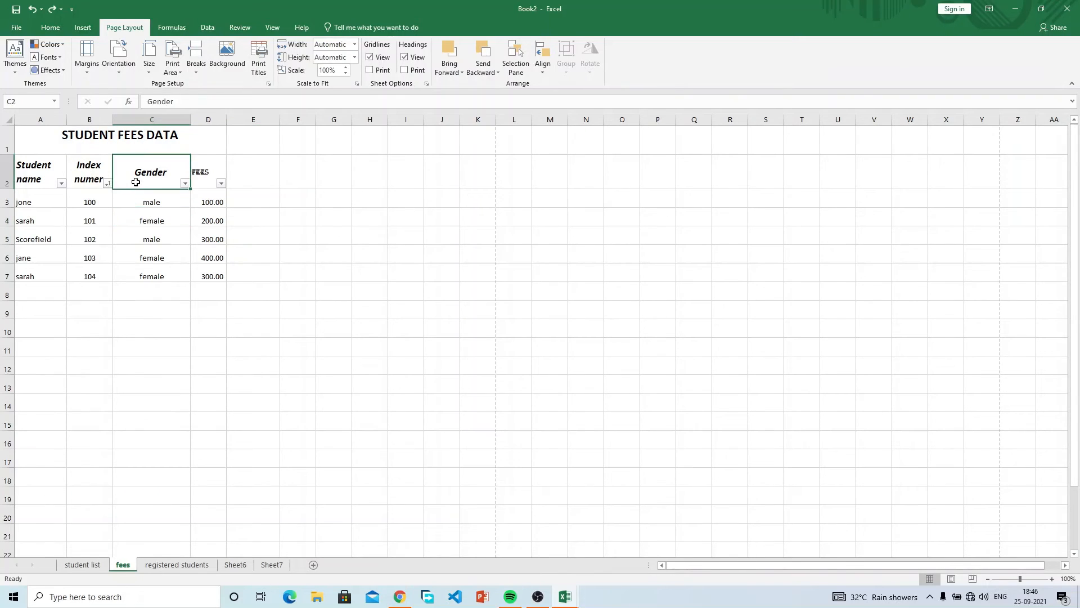
click(290, 313)
click(393, 302)
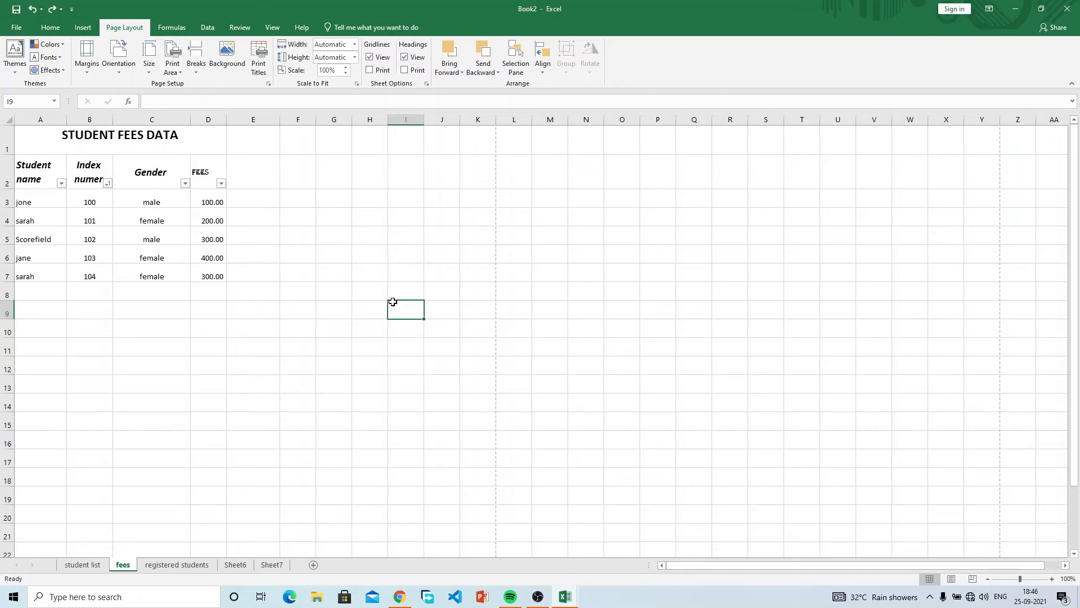
click(405, 58)
key(Left)
key(Left)
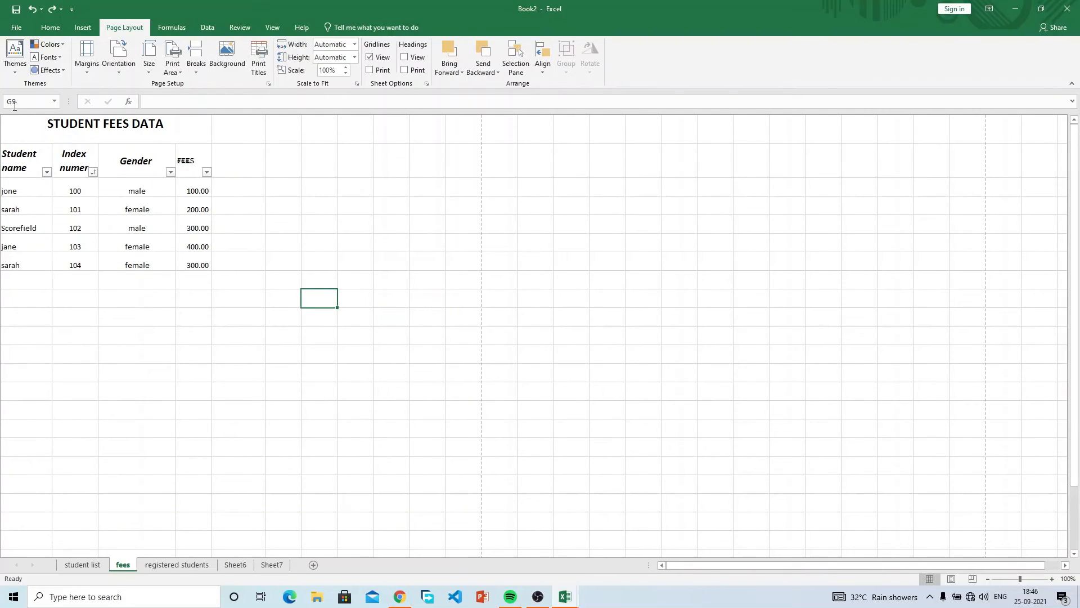
click(348, 454)
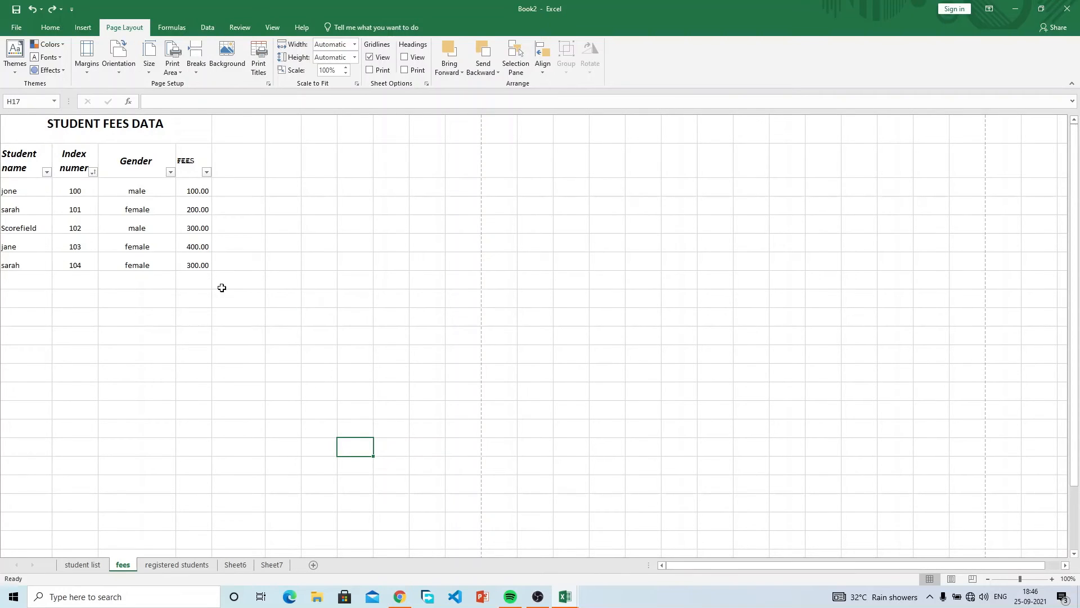
click(404, 56)
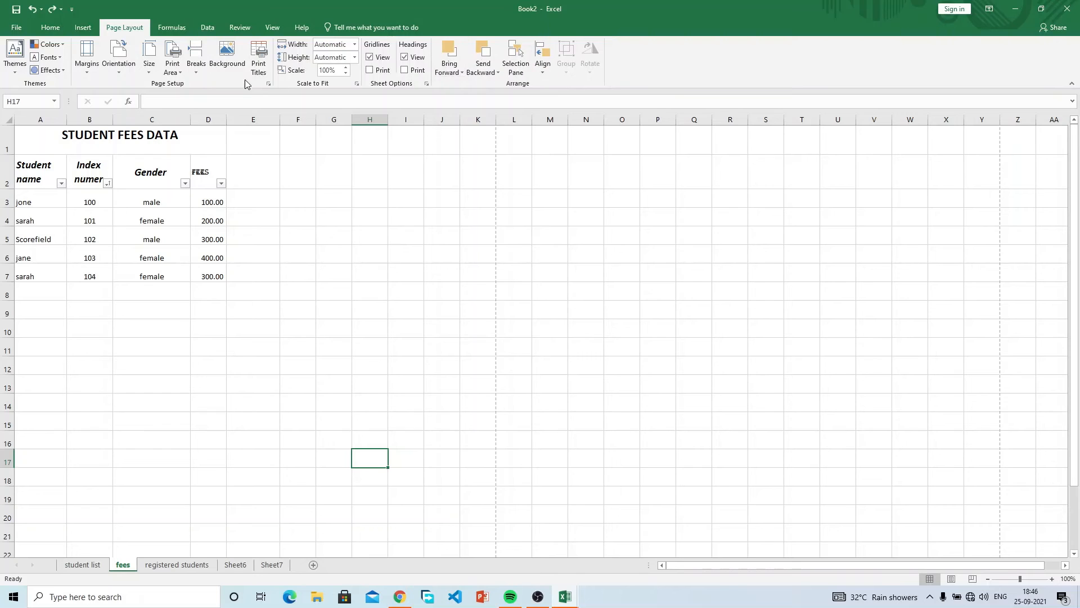
Look over the fee amounts D3:D7 and the empty cells around the table.
click(180, 27)
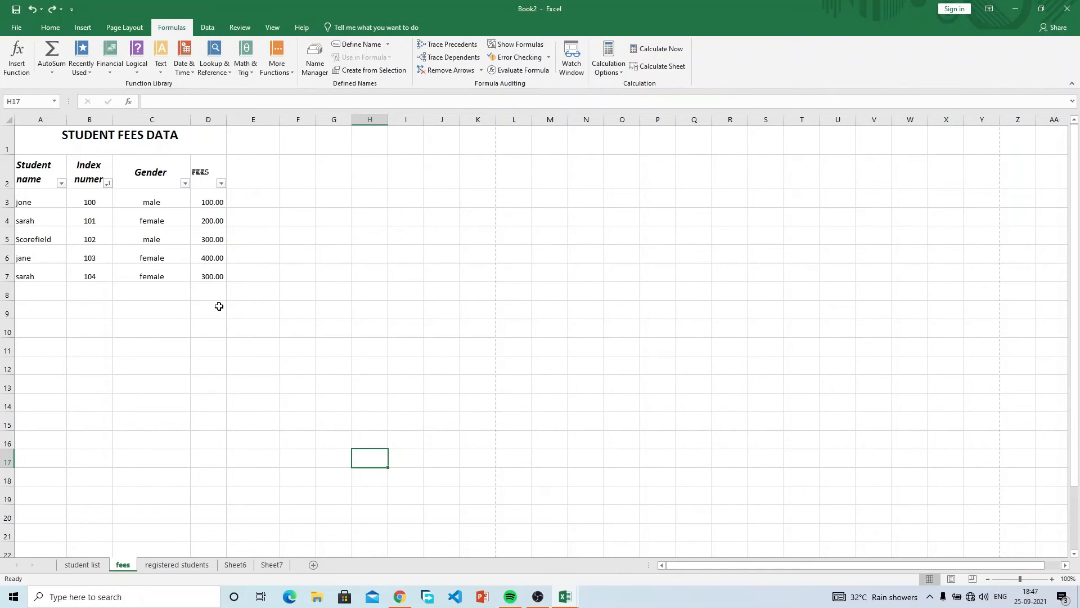
click(215, 288)
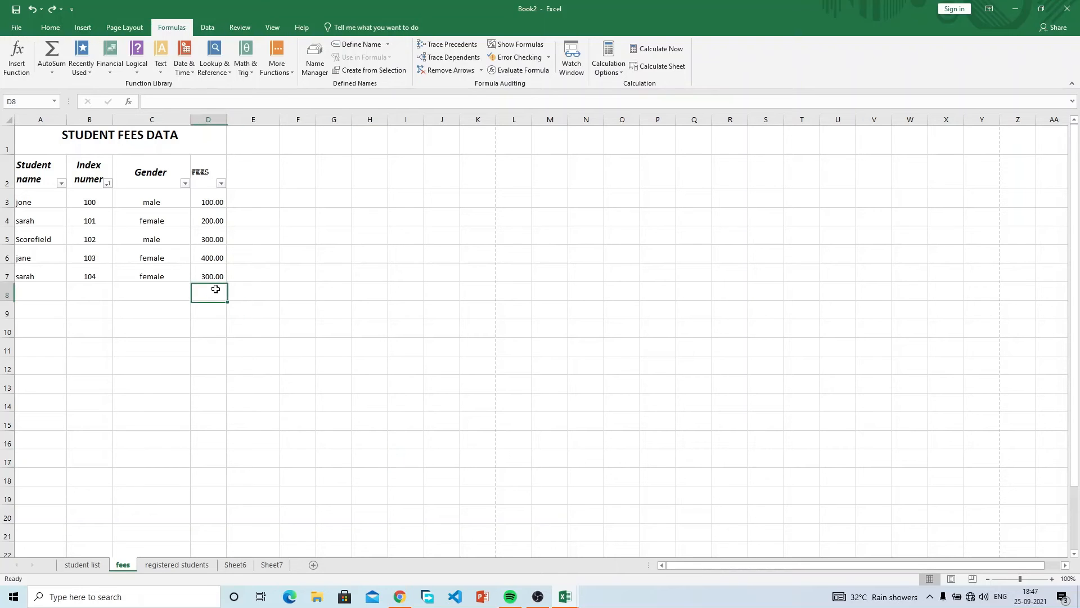
drag(223, 204, 218, 270)
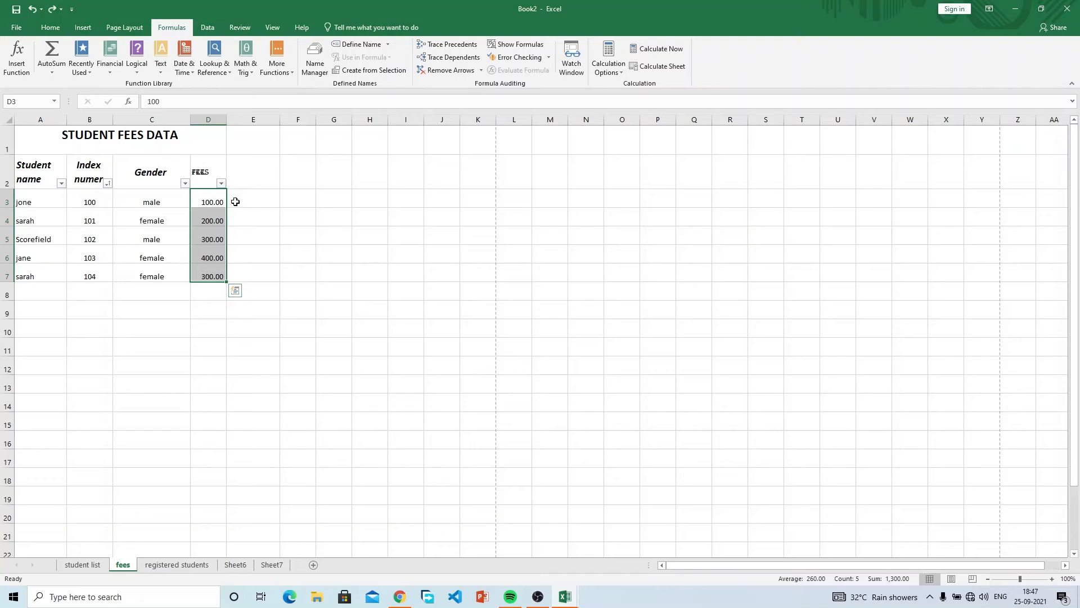
click(203, 295)
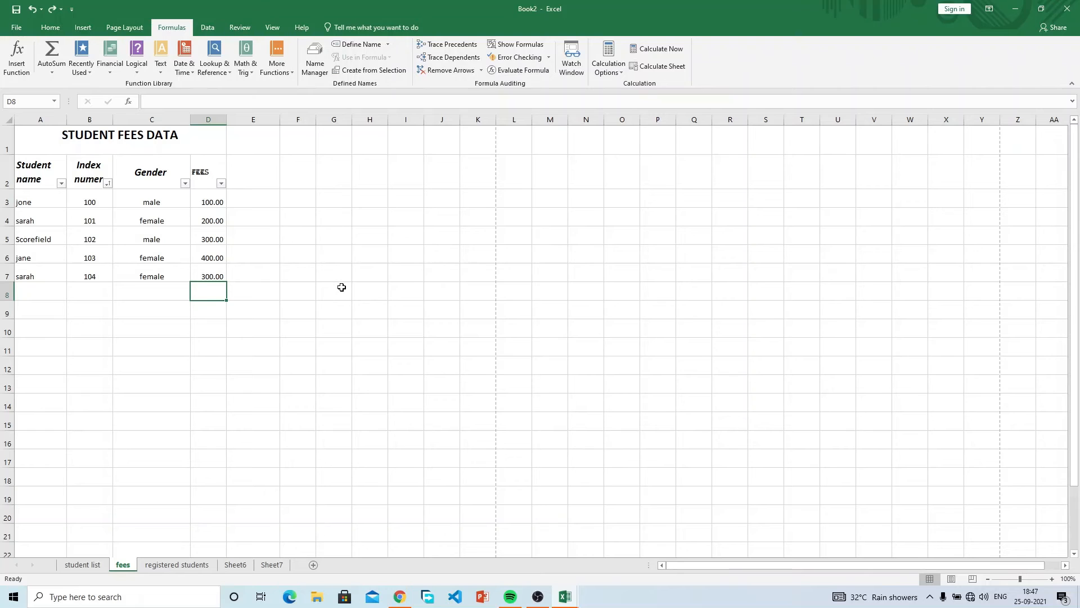
drag(342, 286, 284, 309)
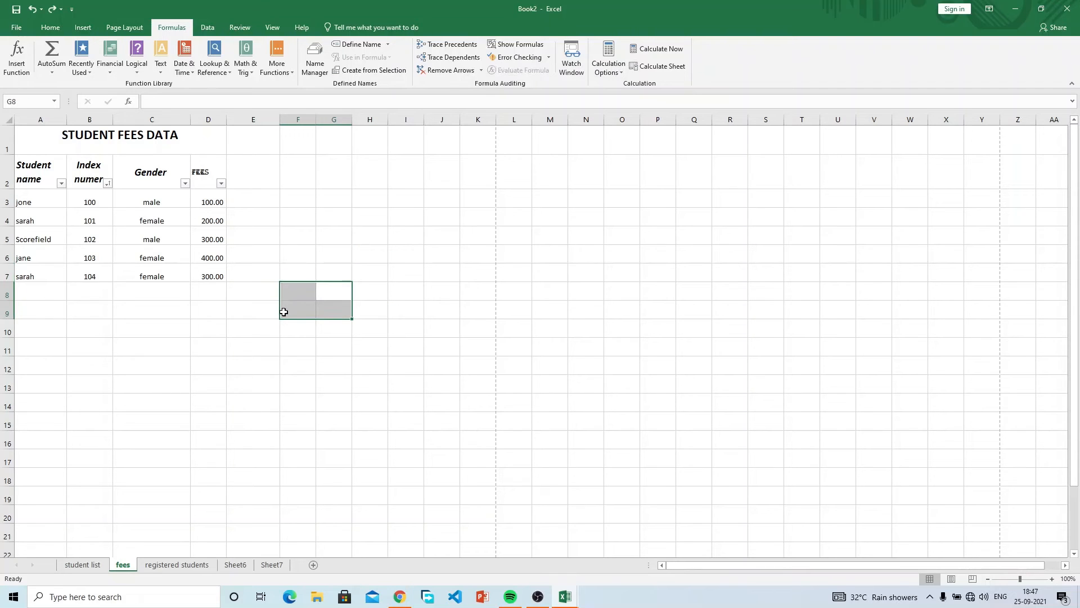
click(284, 311)
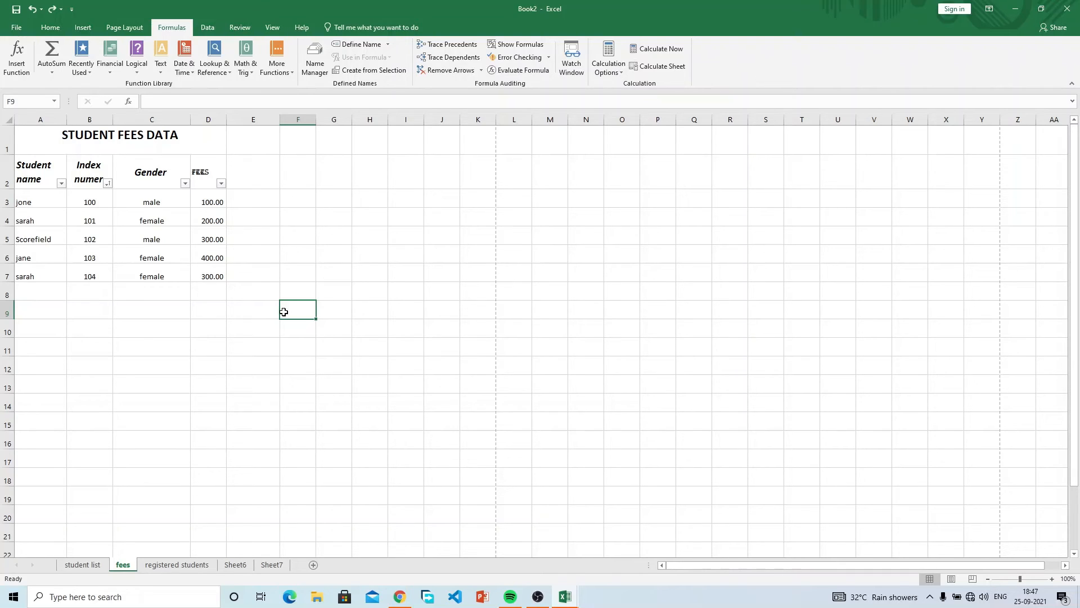
click(211, 205)
drag(211, 205, 205, 274)
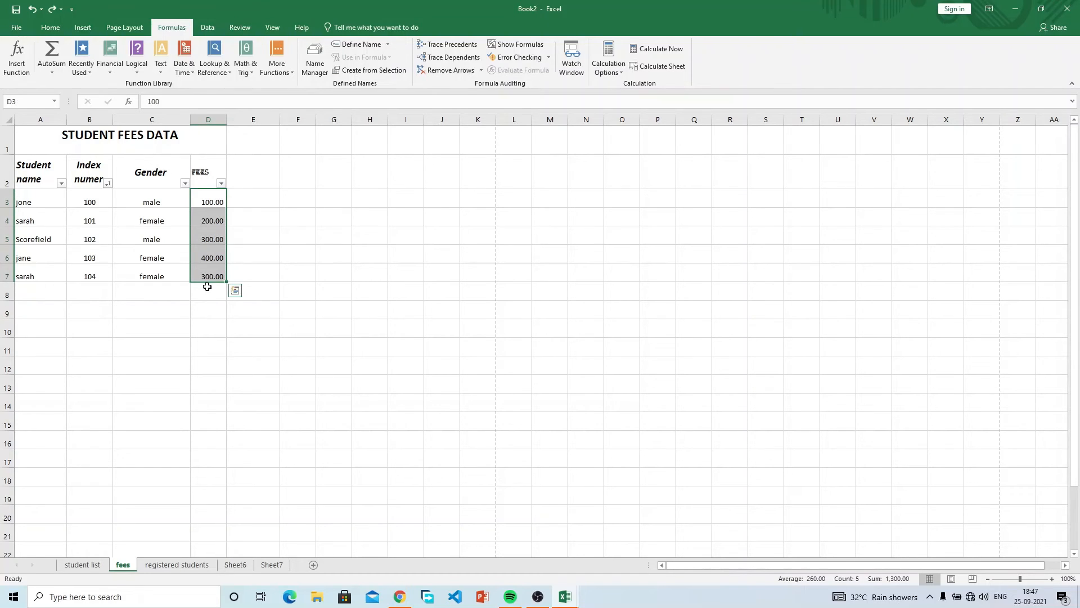
click(208, 287)
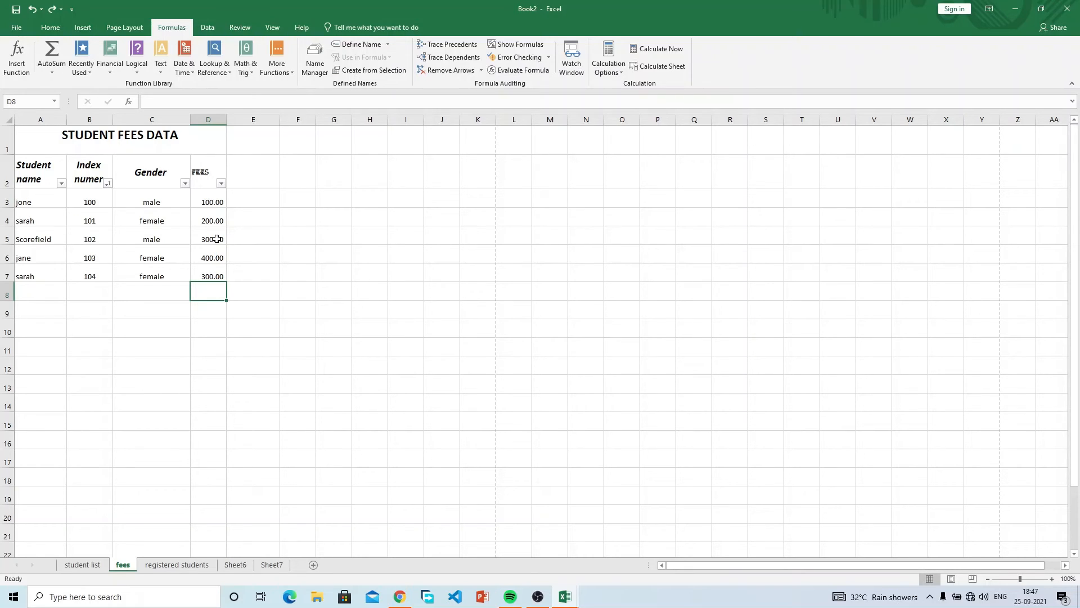
Type 1300 as a manual total in D8 and change D7's fee to 200.
text(1)
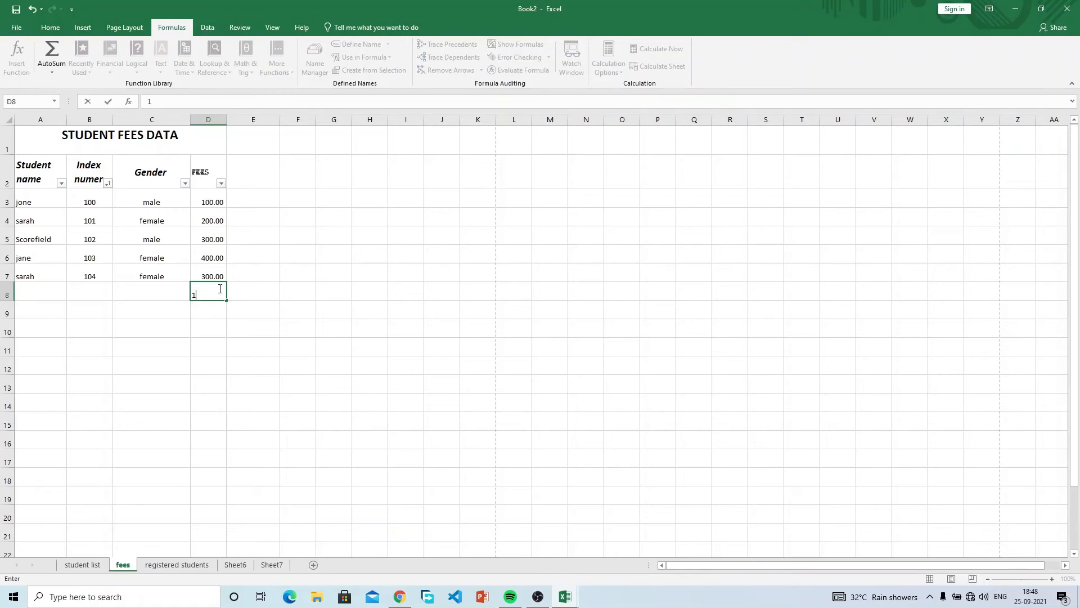
text(33)
key(BackSpace)
key(BackSpace)
text(00)
key(Return)
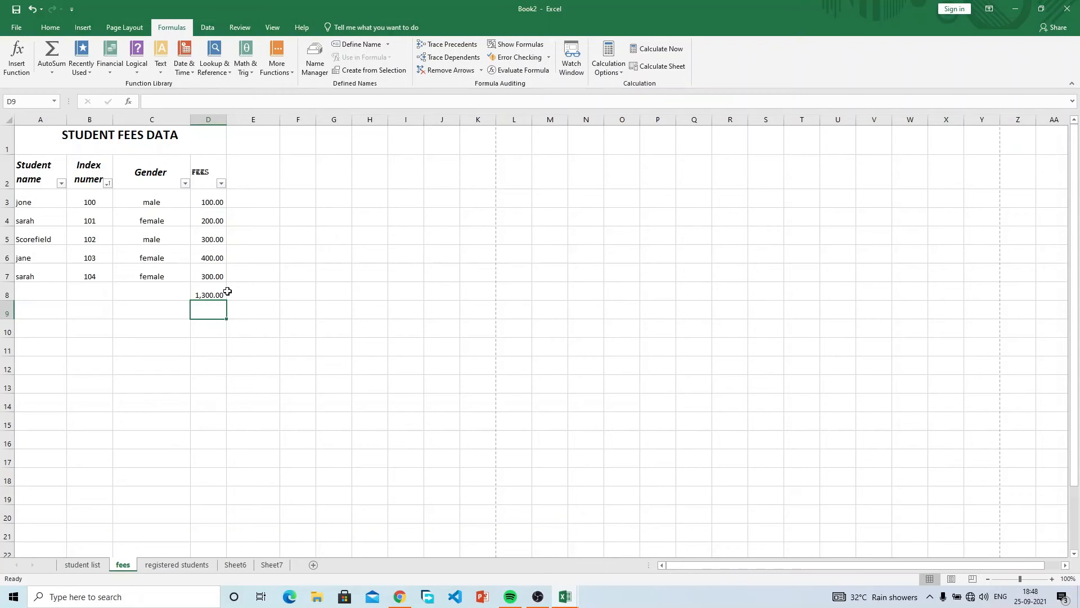
click(216, 275)
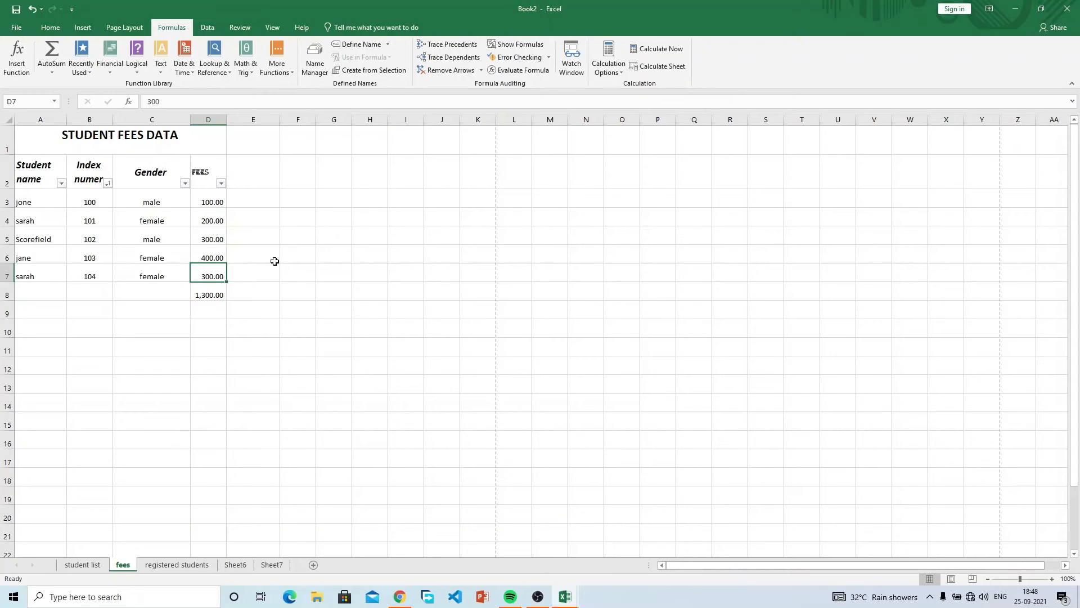
text(200)
key(Return)
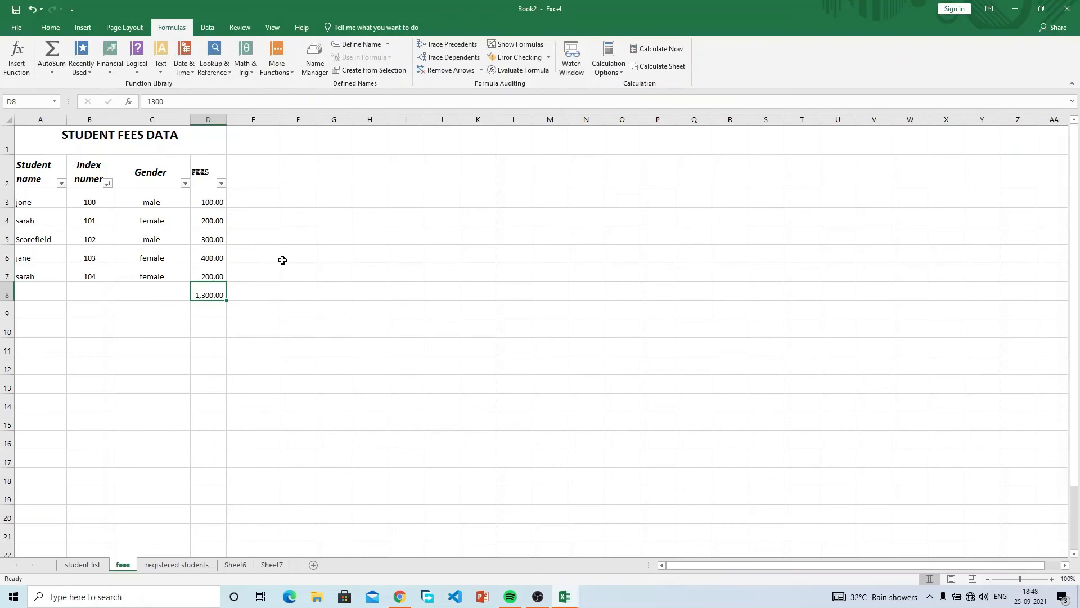
Edit the D8 total to 1,200.00, then undo it back to 1,300.00.
click(210, 272)
click(211, 287)
double_click(206, 295)
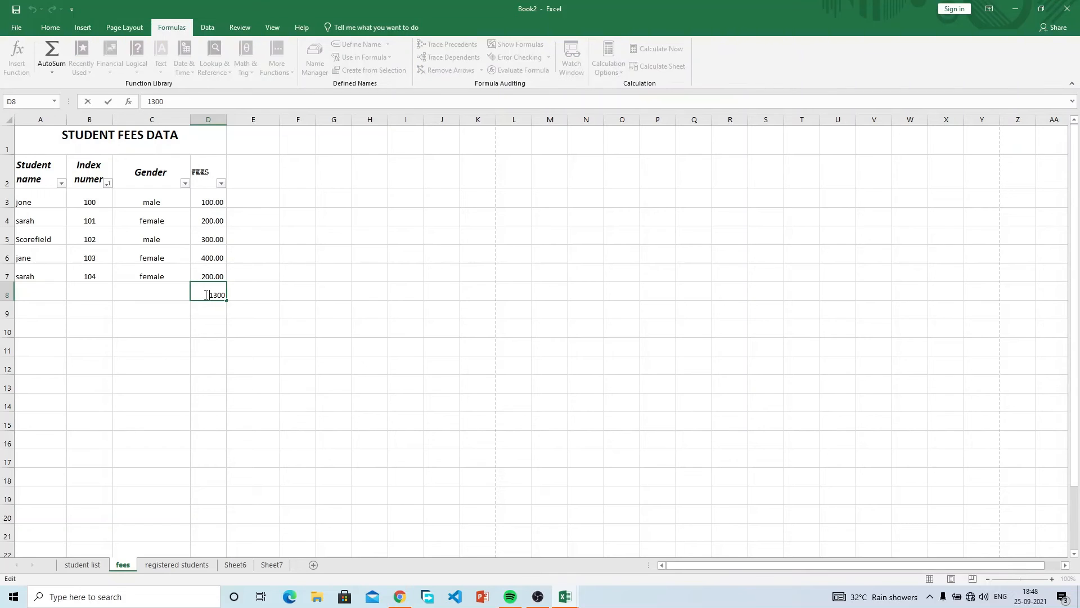
key(BackSpace)
key(Return)
click(209, 293)
key(ctrl+z)
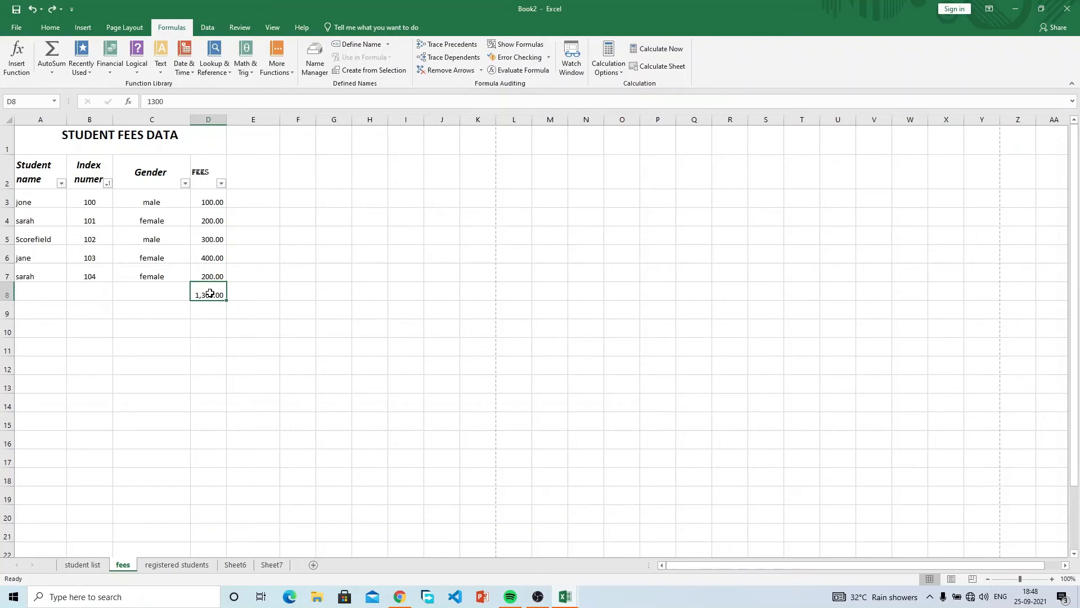
click(301, 296)
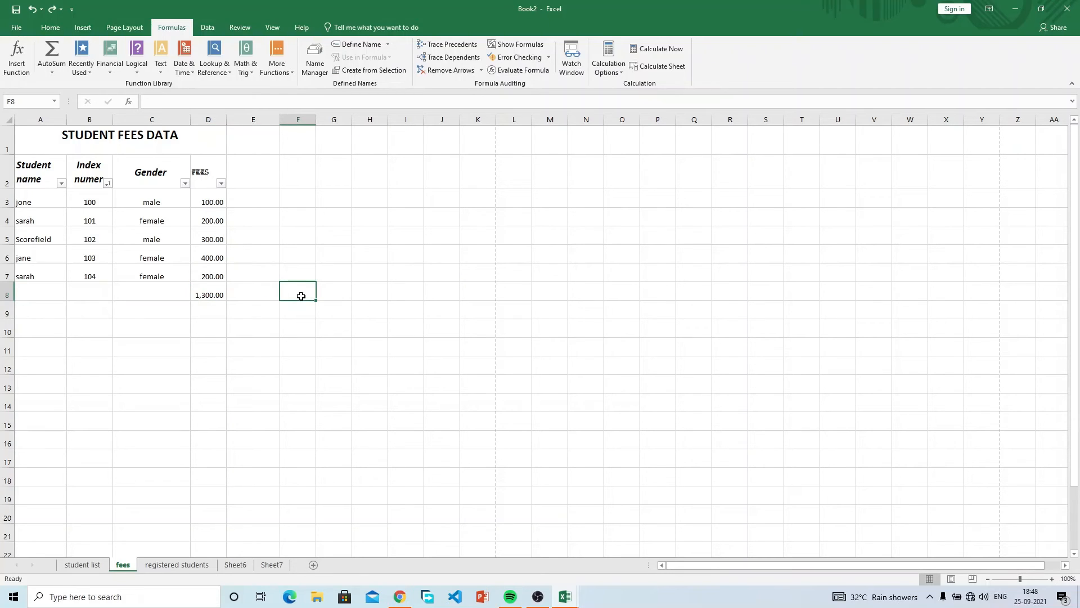
Check the sum of D3:D7 and clear the typed total from D8.
click(210, 286)
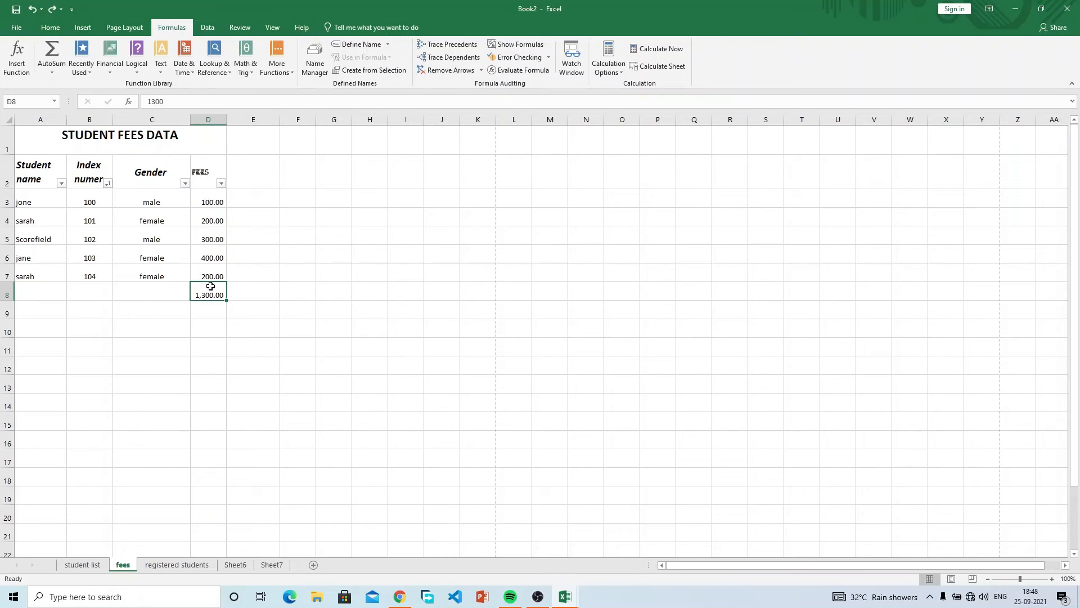
drag(210, 278, 212, 203)
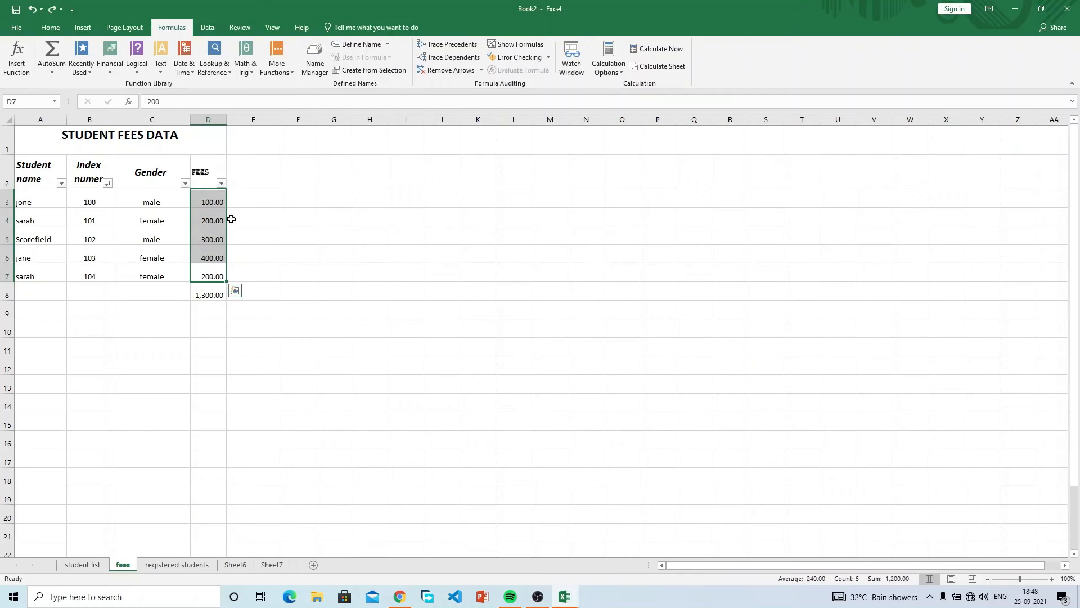
click(213, 287)
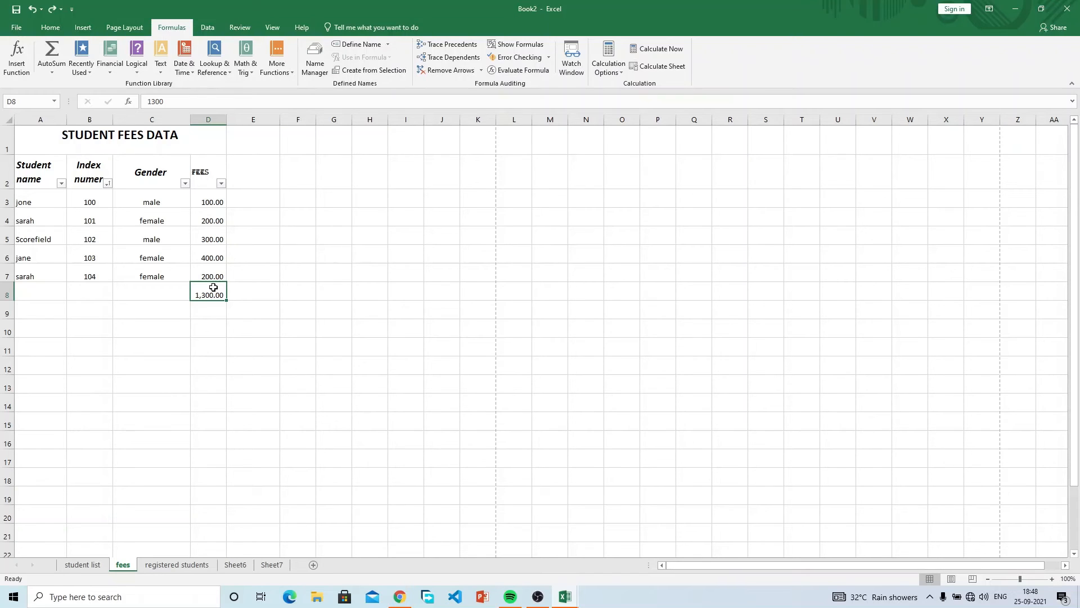
key(Delete)
drag(213, 198, 213, 272)
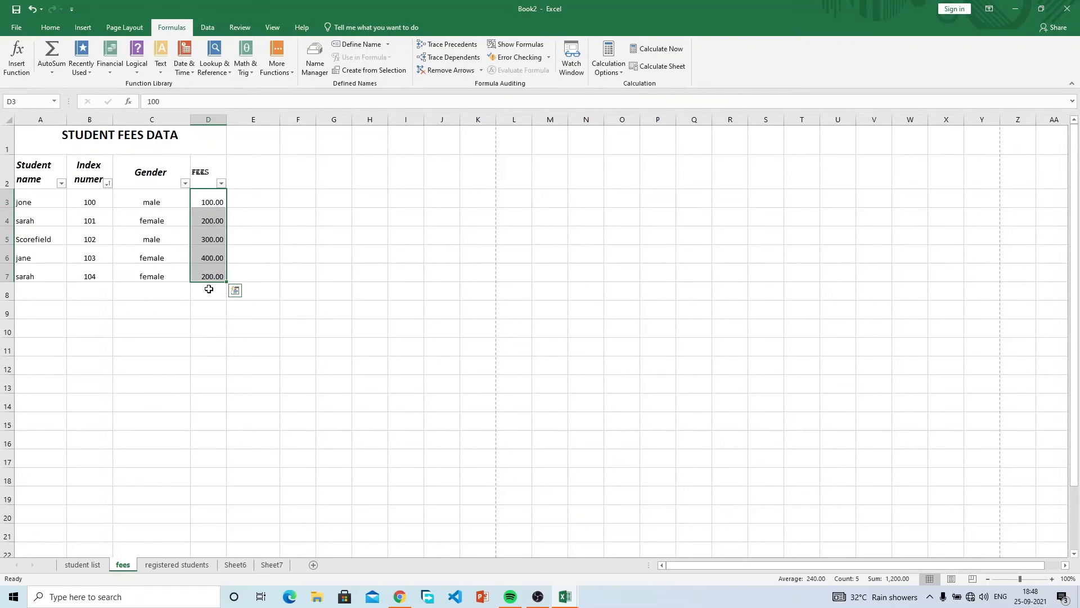
click(209, 288)
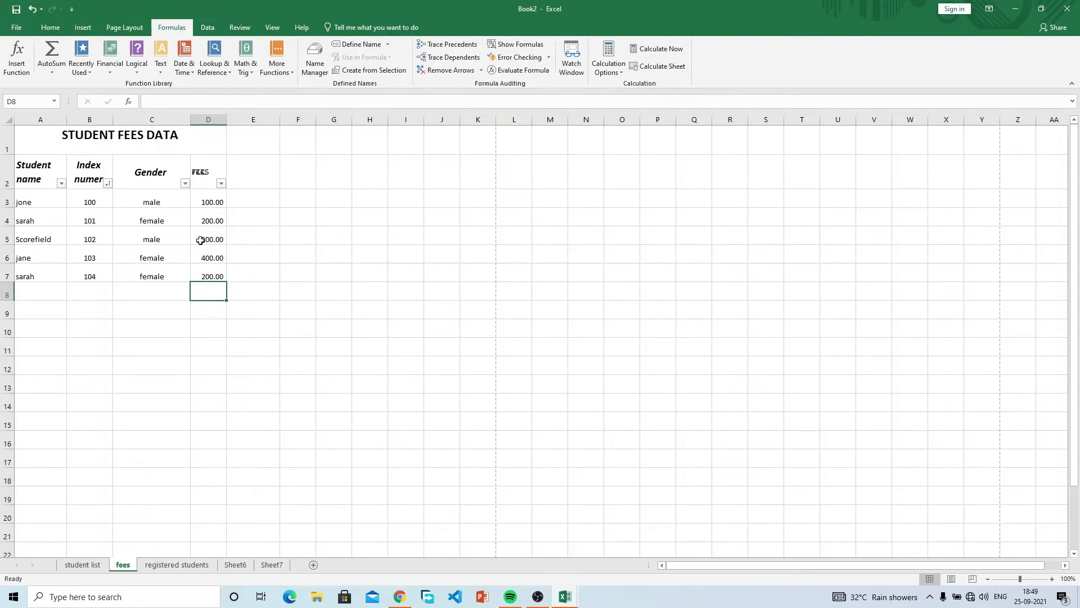
Enter =SUM(D3:D7) in D8 via AutoSum, showing 1,200.00, after clearing and redoing it once.
drag(252, 292, 219, 289)
click(219, 289)
click(49, 64)
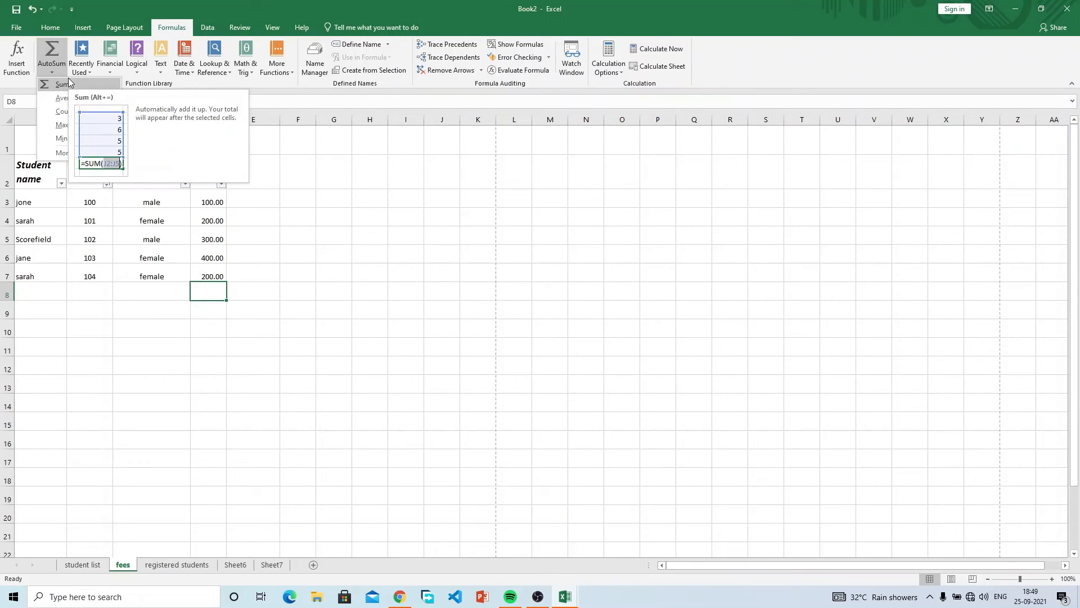
click(69, 81)
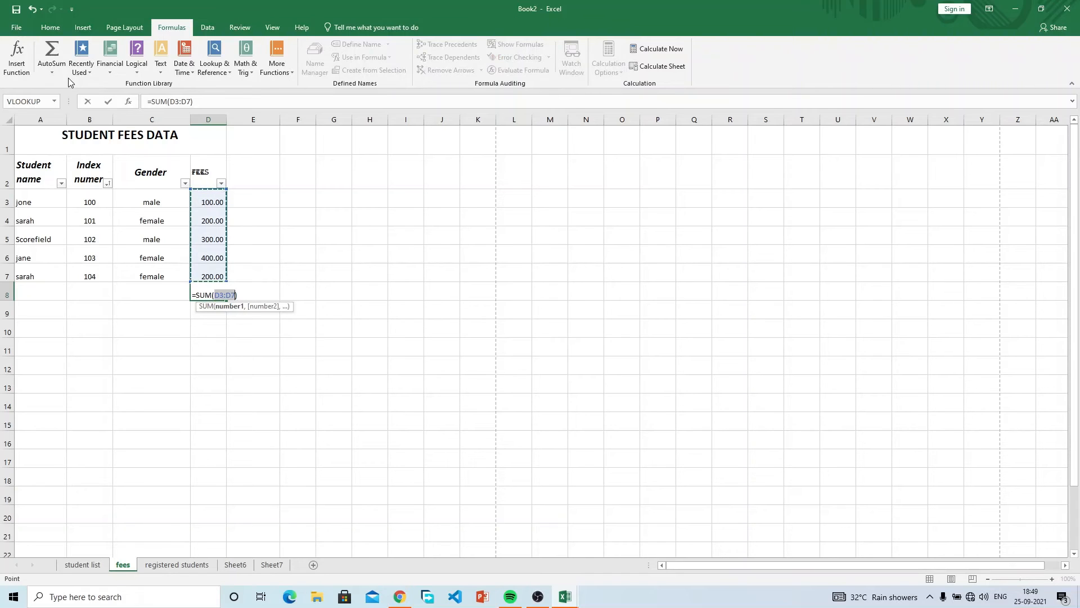
key(Return)
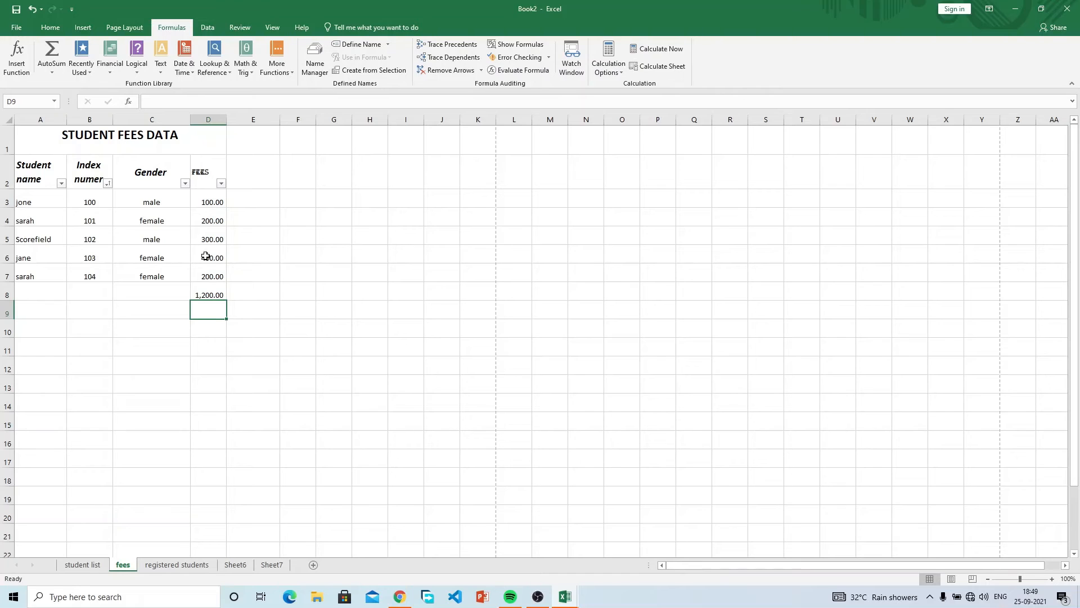
click(221, 290)
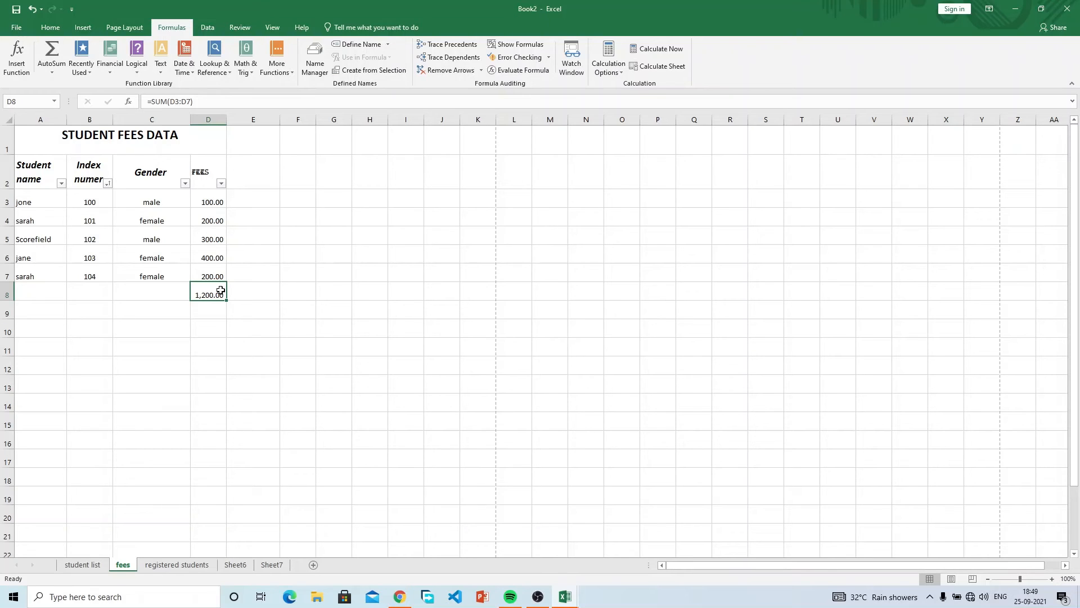
key(Delete)
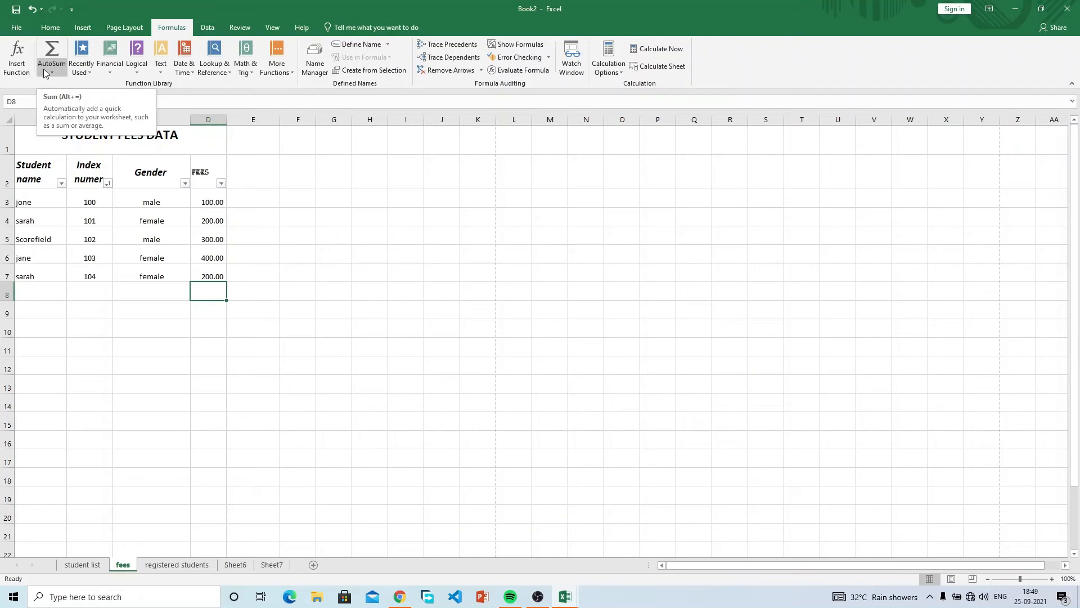
click(52, 50)
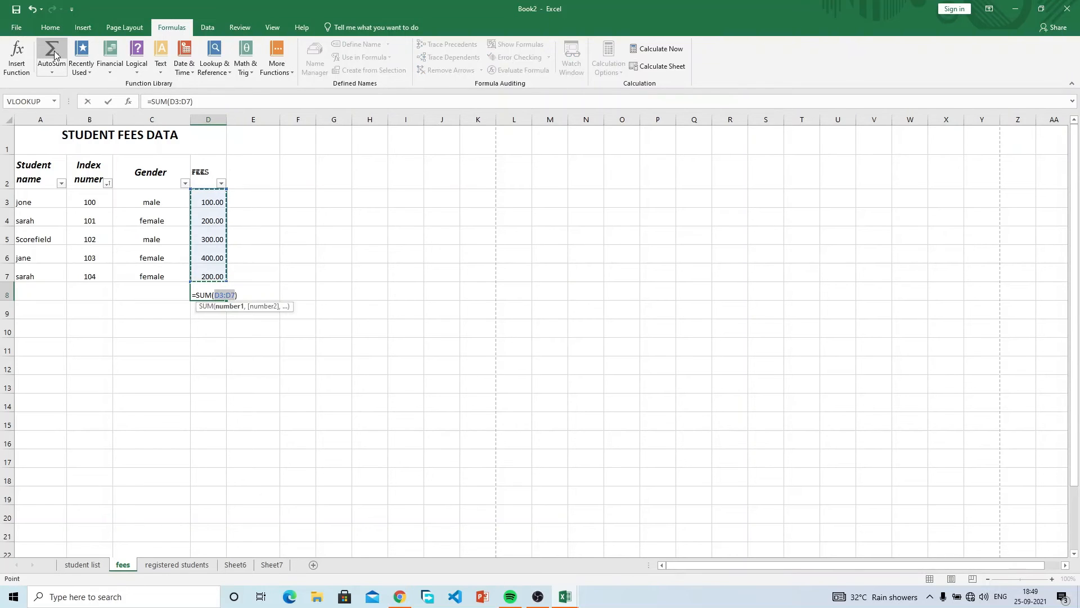
key(Return)
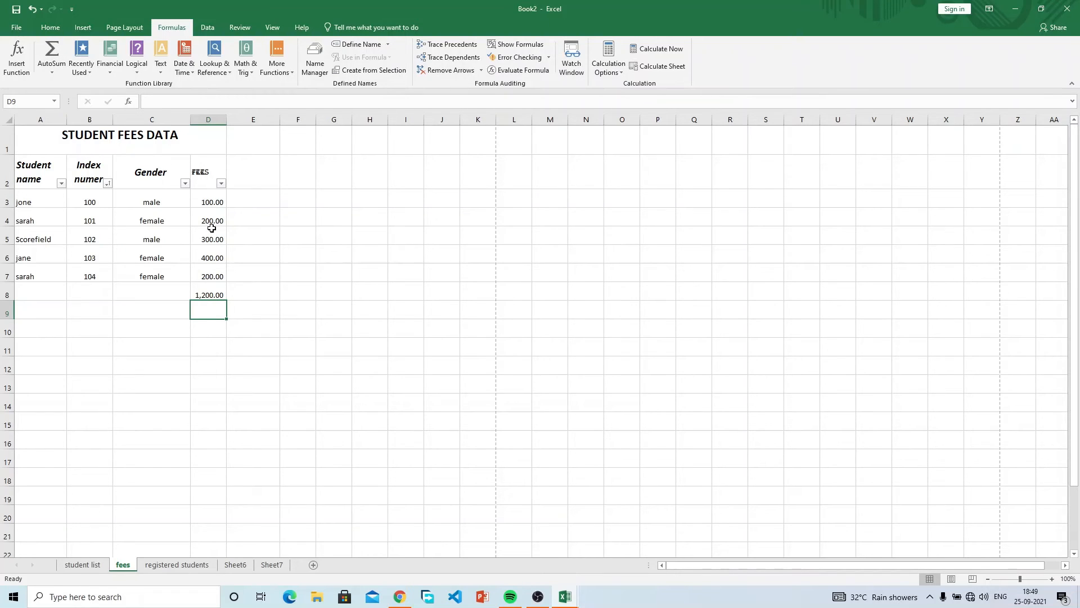
click(212, 291)
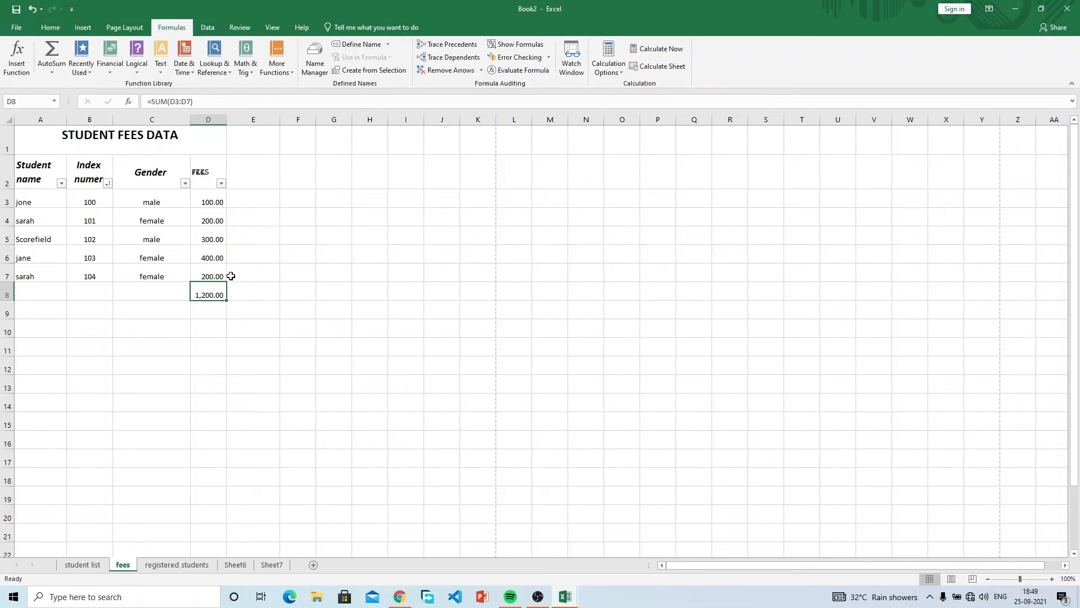
click(220, 274)
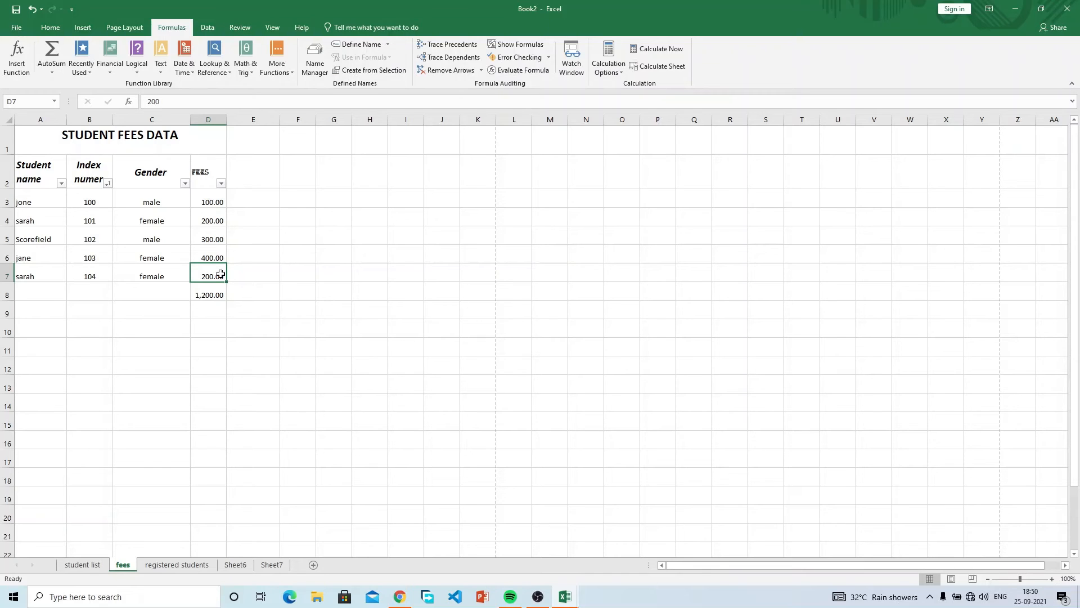
Change D7 to 300 and D4 to 500, lifting the D8 total to 1,600.00.
text(300)
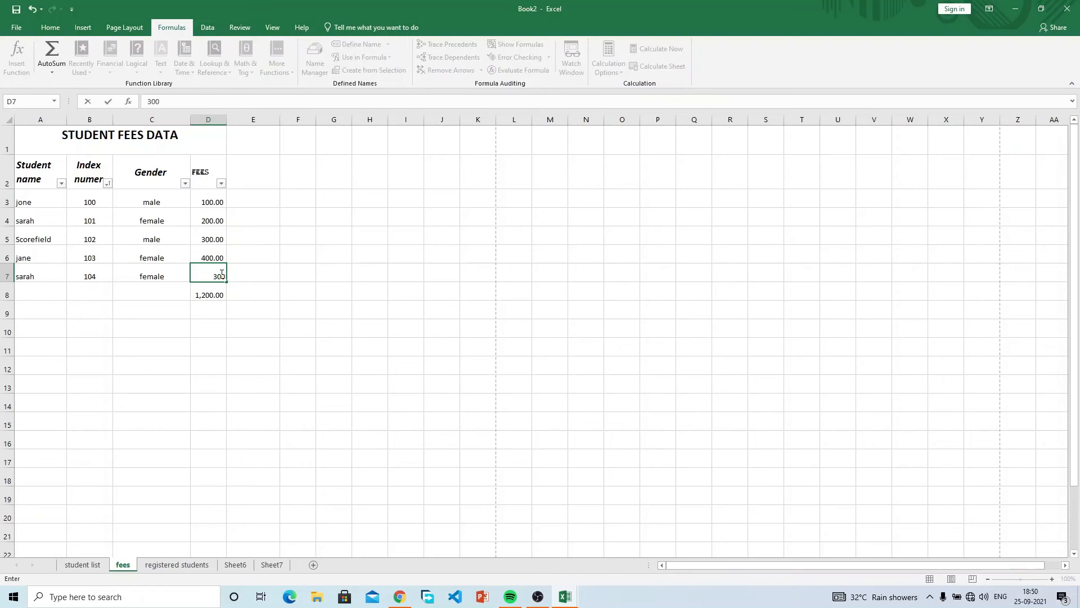
key(Return)
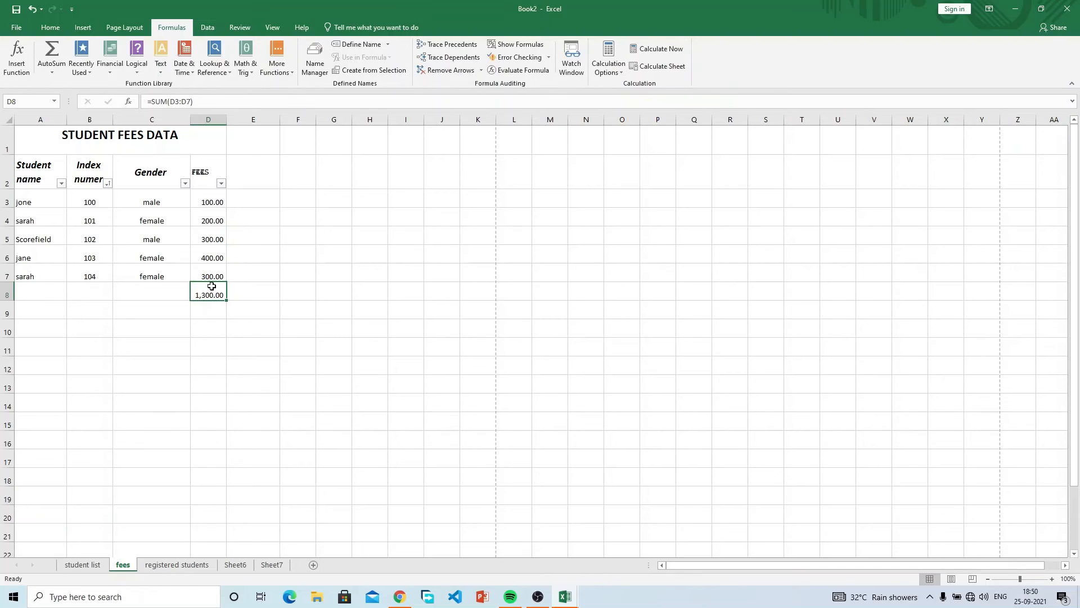
click(215, 220)
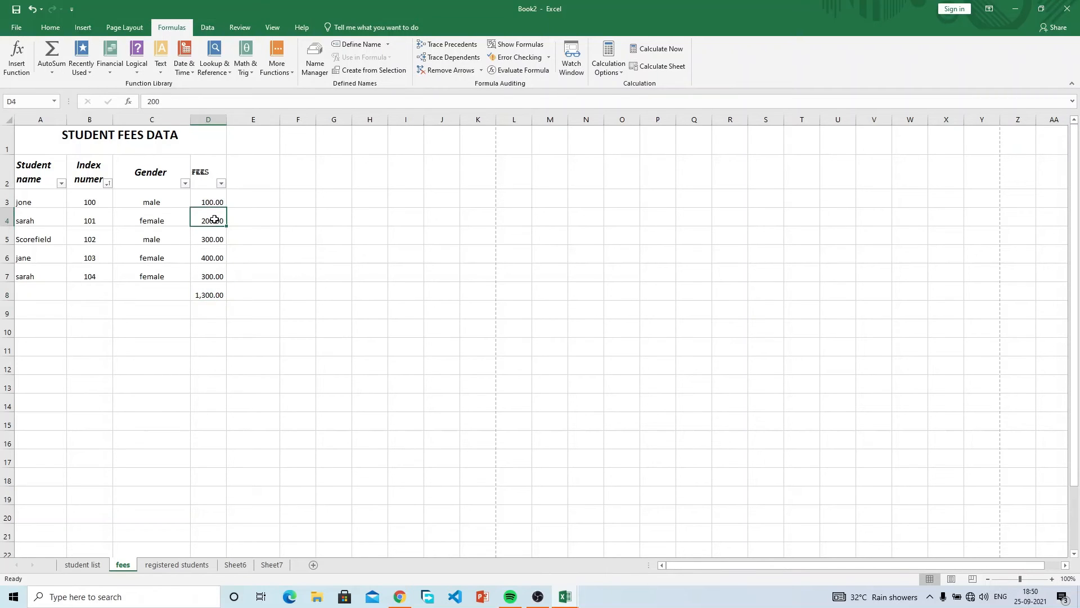
text(500)
key(Return)
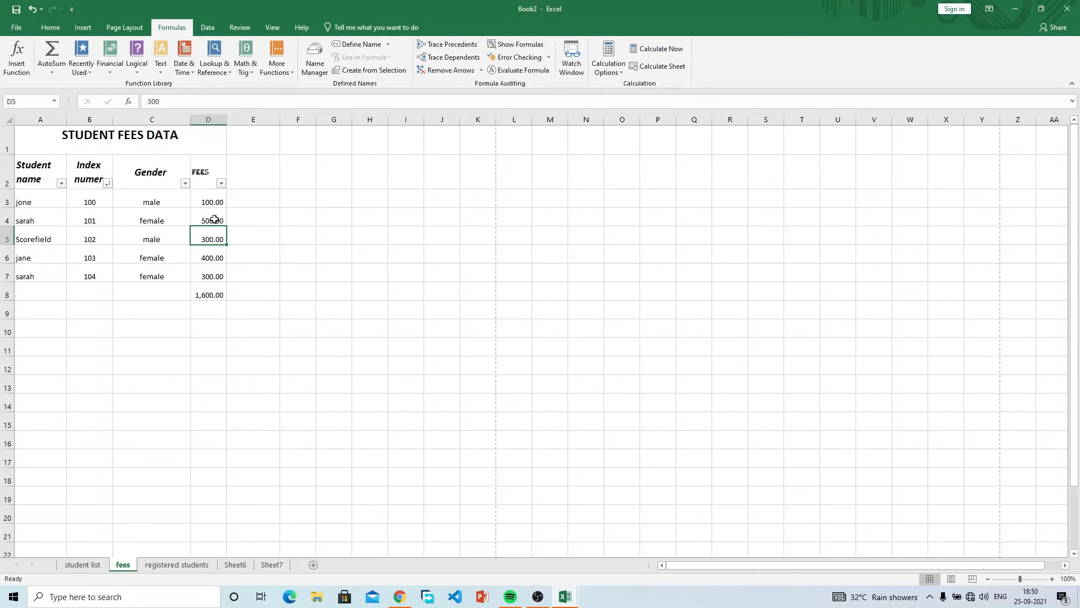
click(216, 291)
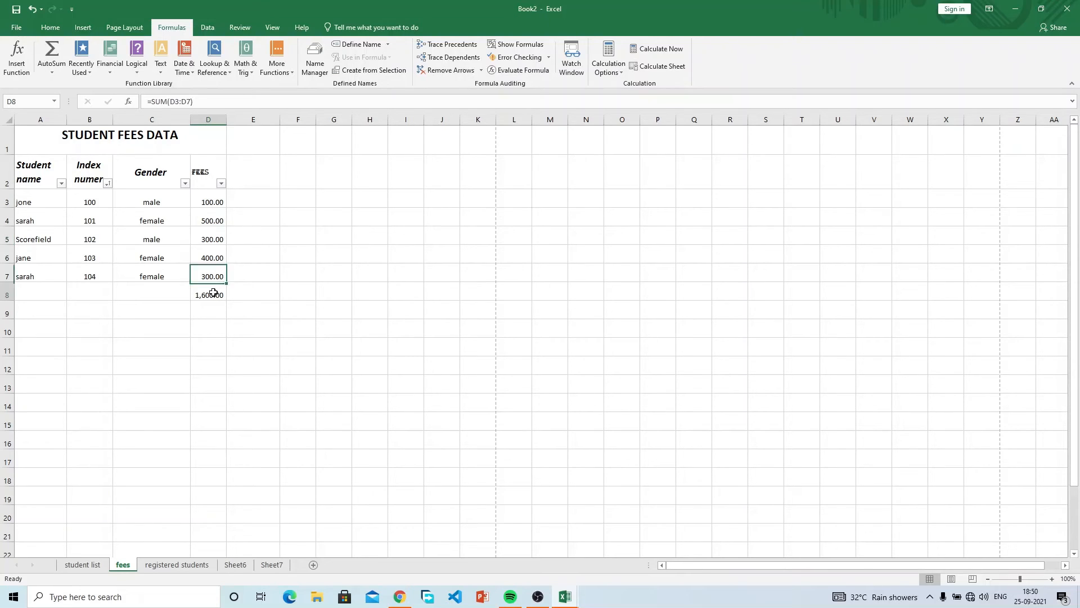
click(171, 292)
Label C8 TOTAL FEES and C9 AVERAGE FEES.
text(TOT)
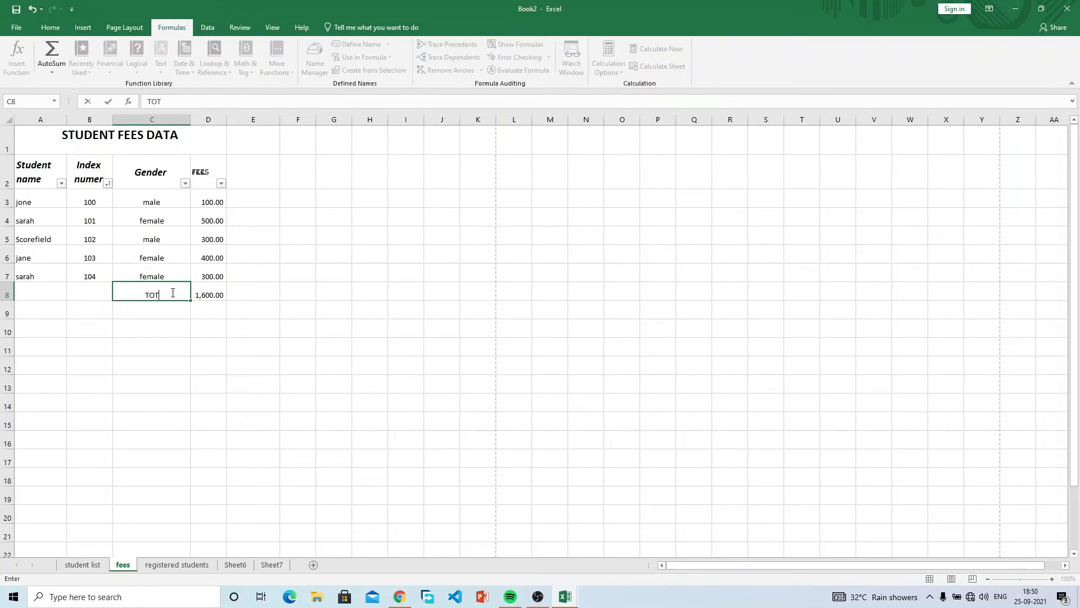
text(AL FEES)
key(Return)
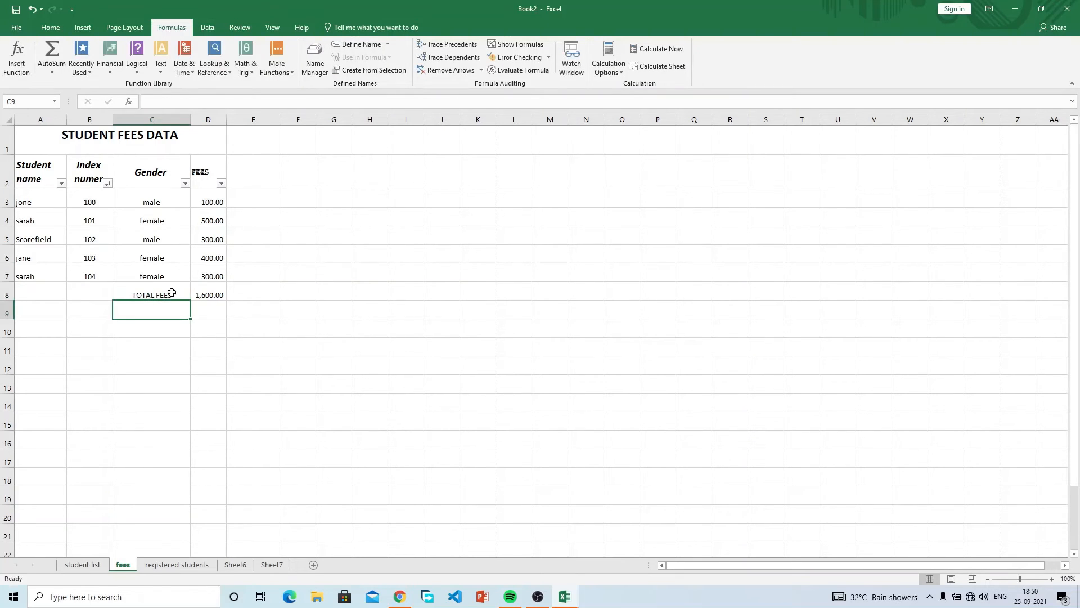
text(AVERAGE)
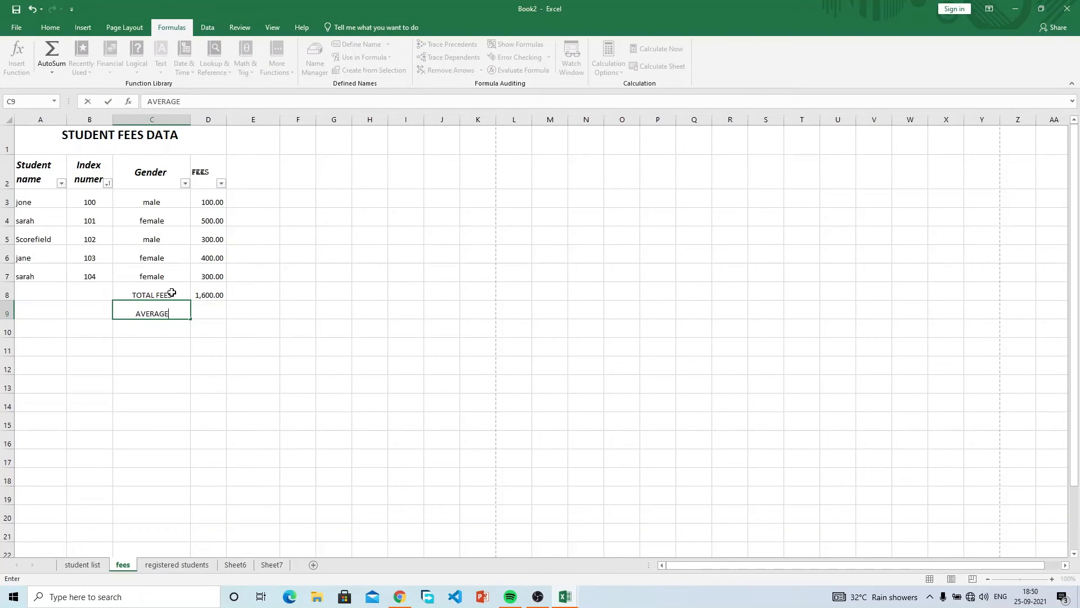
text( FEES)
click(209, 313)
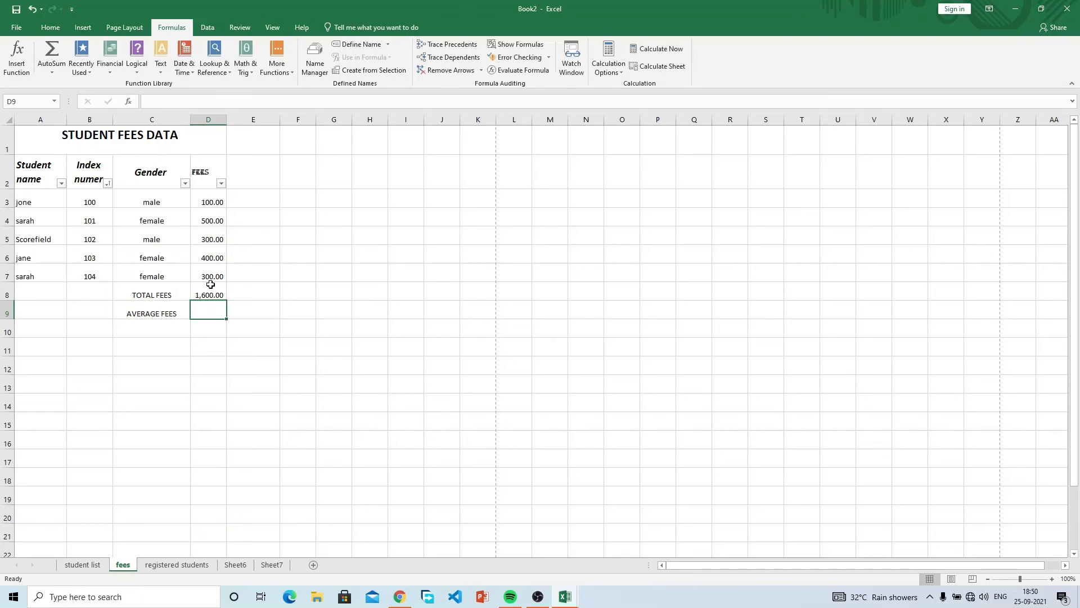
Select the five fee amounts in D3:D7 to check their sum.
drag(212, 276, 212, 205)
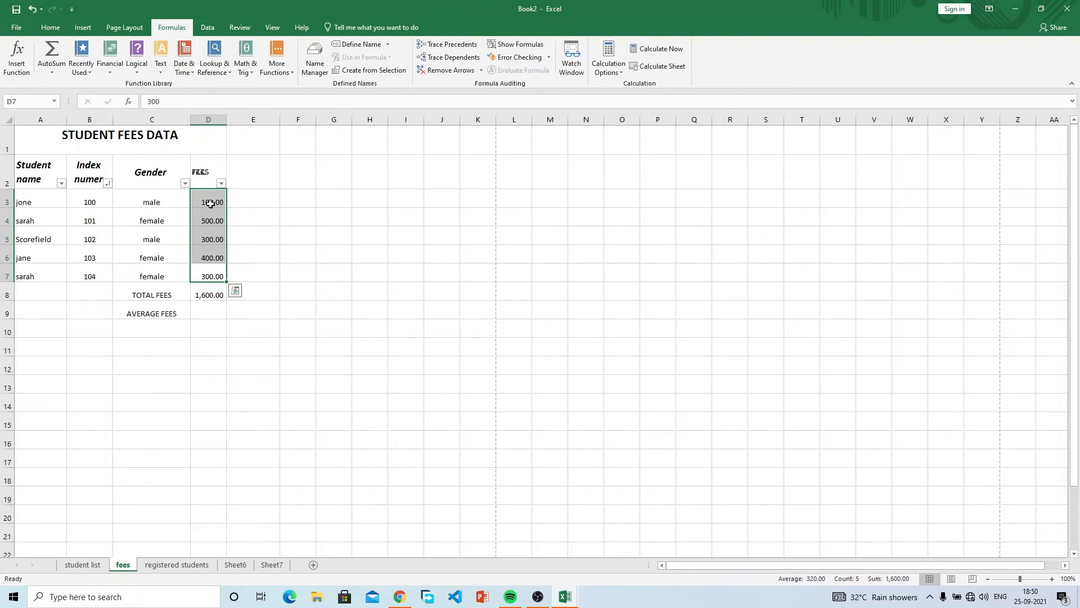
click(210, 204)
click(209, 218)
click(211, 232)
click(217, 257)
click(216, 271)
drag(216, 273, 212, 201)
Enter an AutoSum Average of the fees in D9, giving 533.33.
click(212, 307)
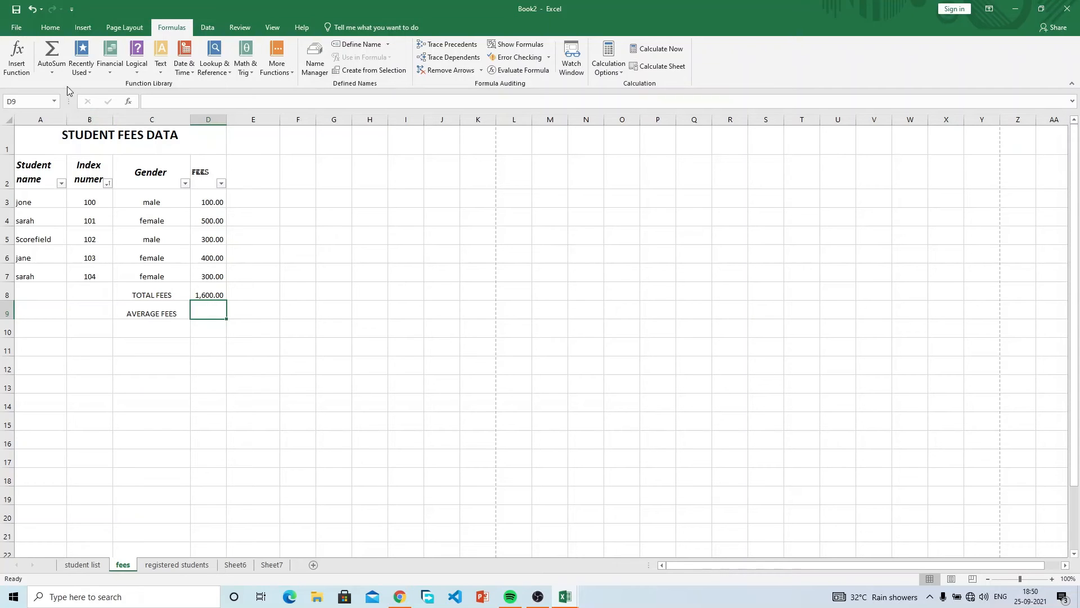
click(52, 72)
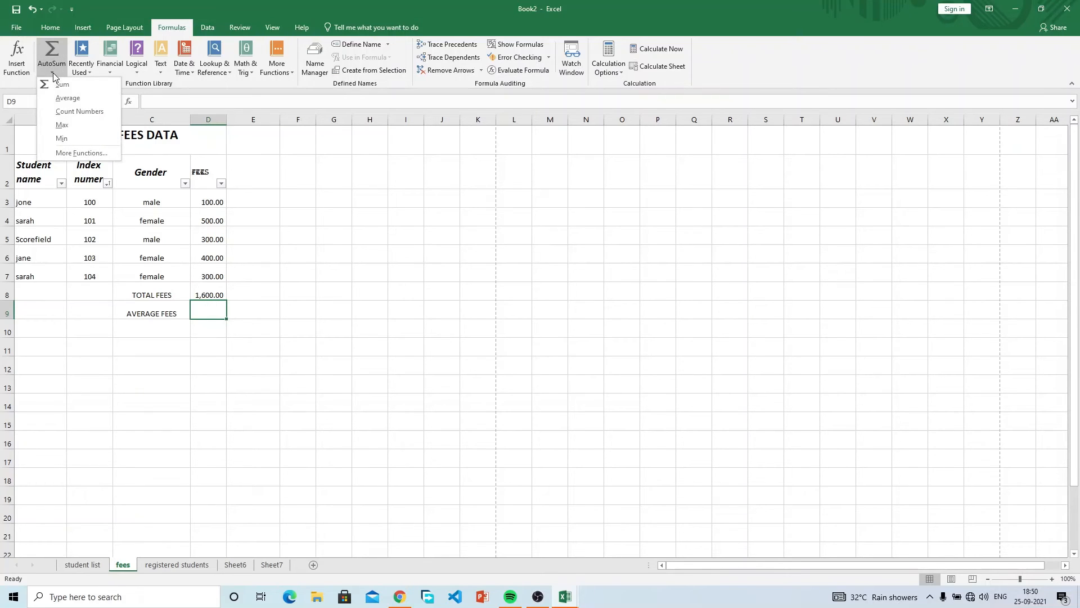
click(68, 98)
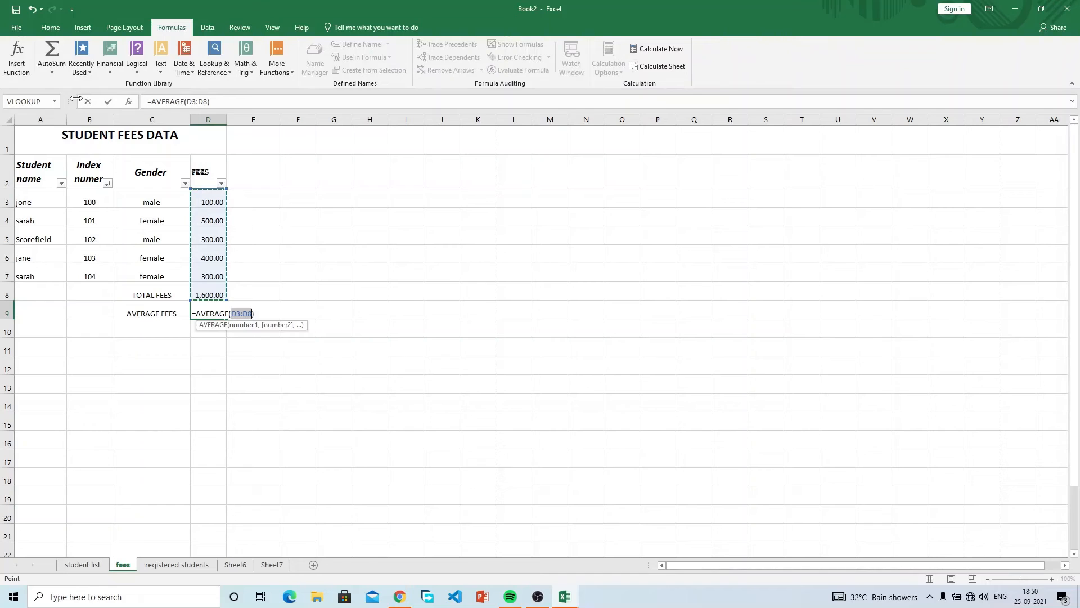
key(Return)
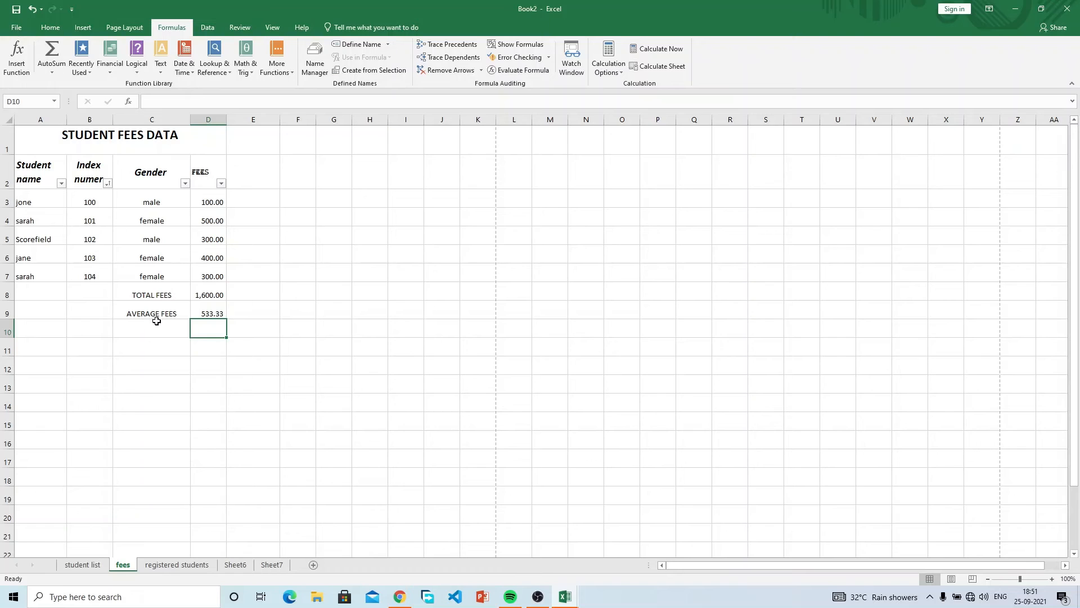
Label C10 COUNT and enter an AutoSum Count Numbers of the fees in D10.
click(63, 69)
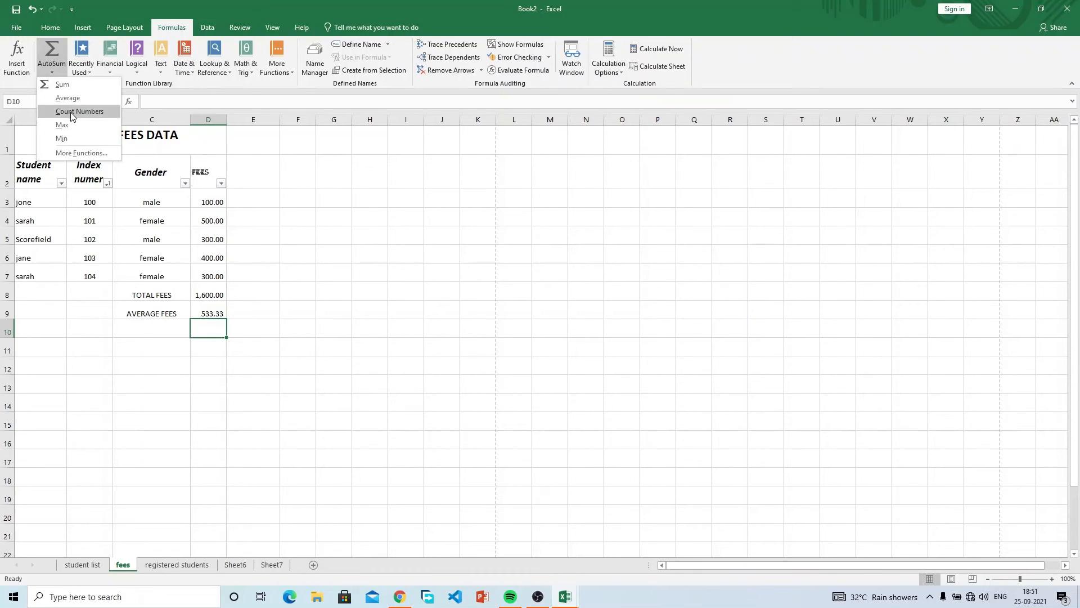
click(156, 326)
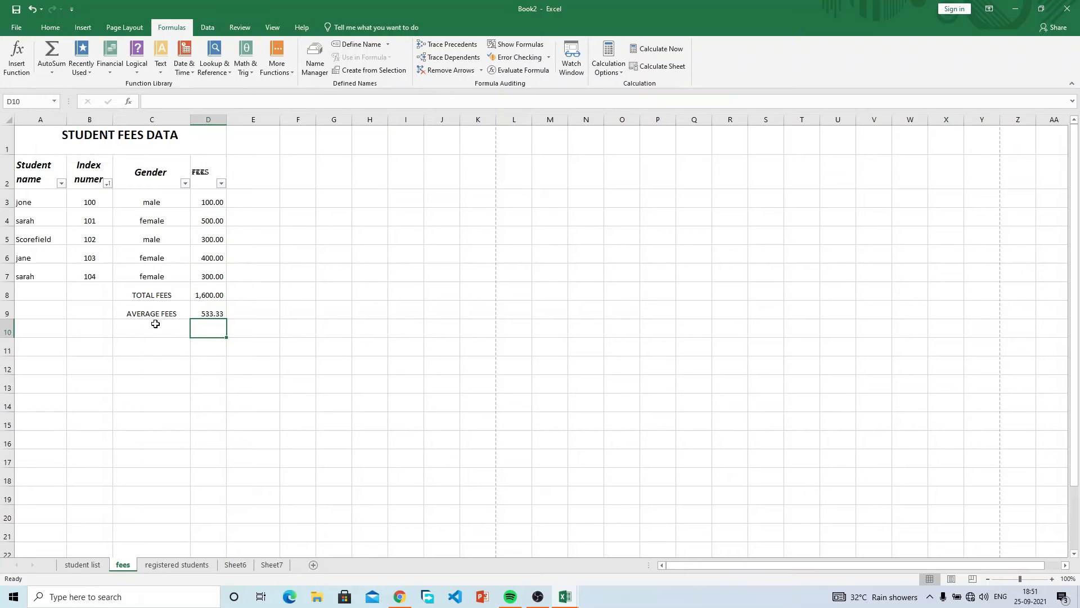
click(156, 326)
text(COUNT)
key(Tab)
click(52, 70)
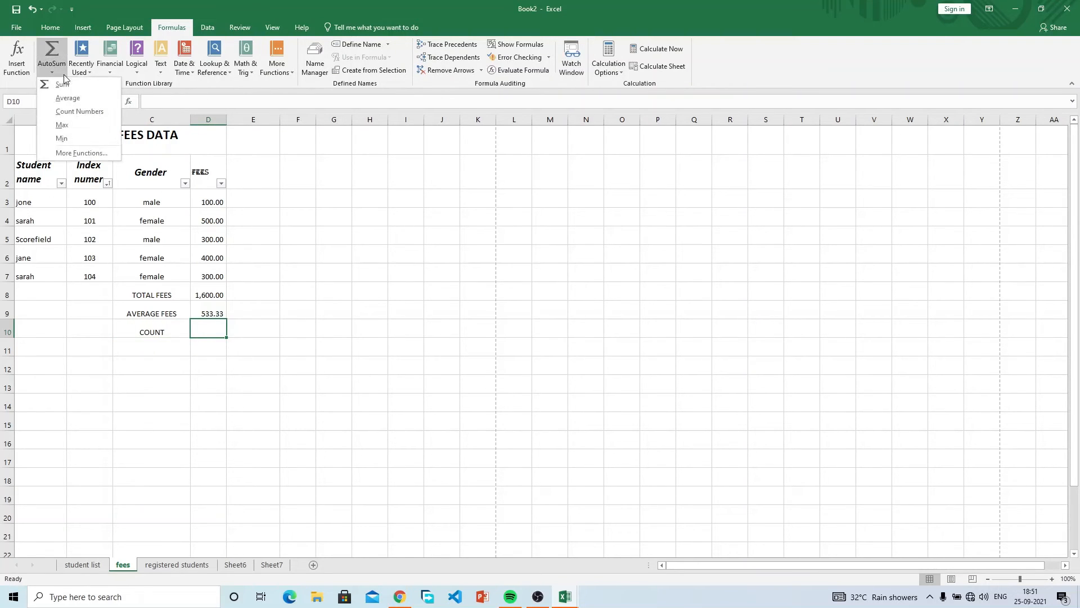
click(78, 108)
key(Return)
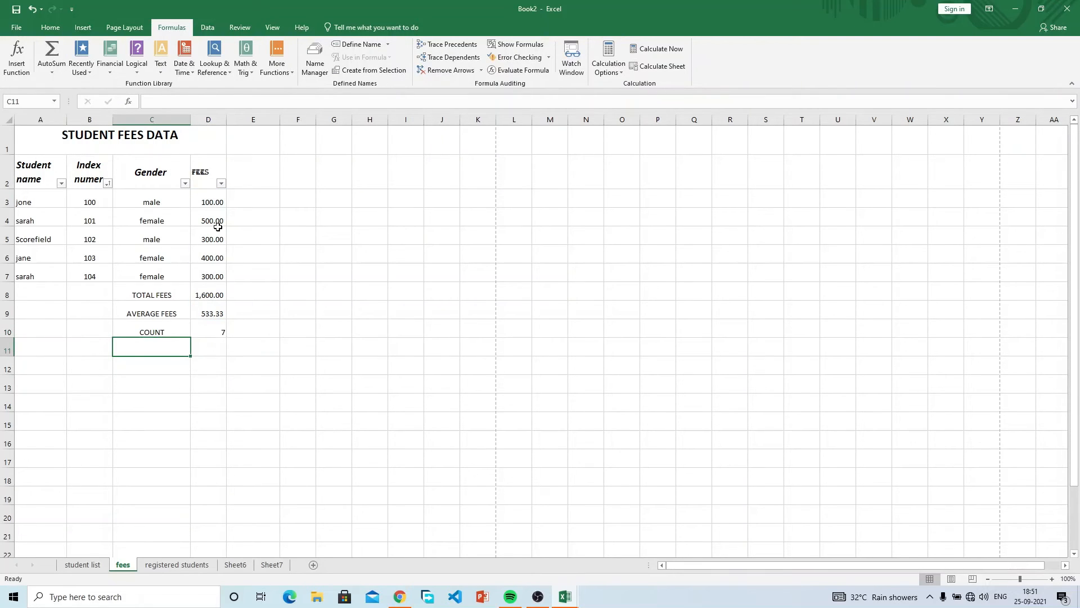
Inspect the D9 average formula and reselect the fee amounts to compare.
click(219, 317)
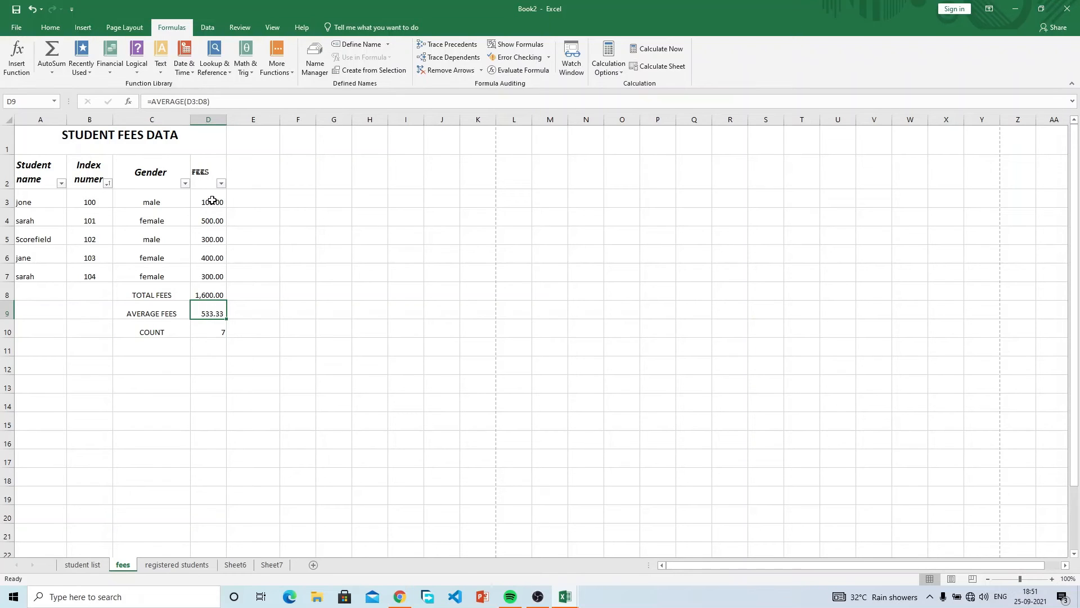
drag(211, 199, 218, 270)
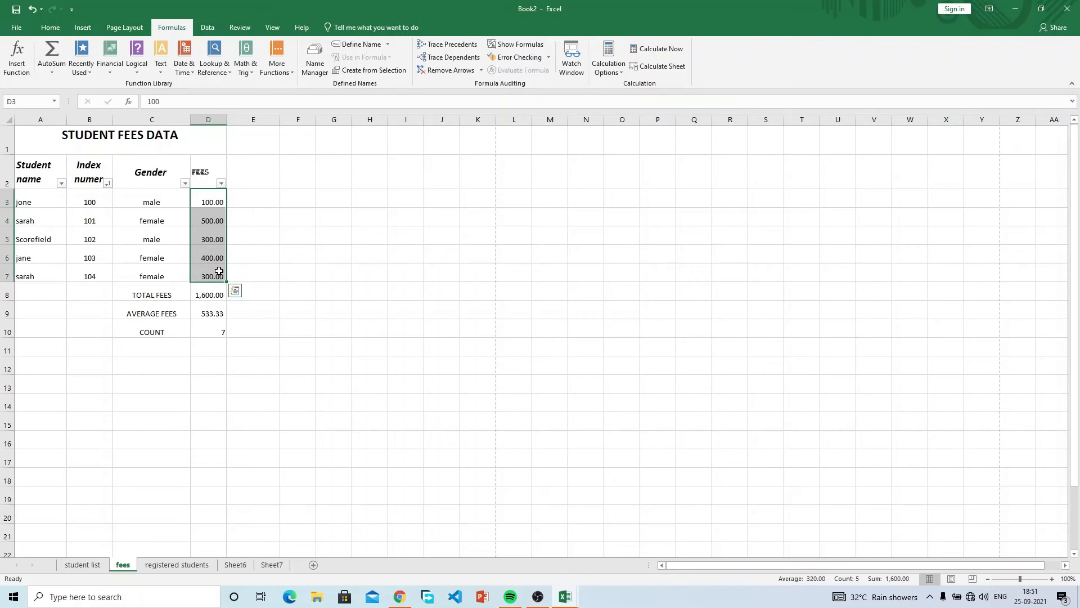
click(218, 312)
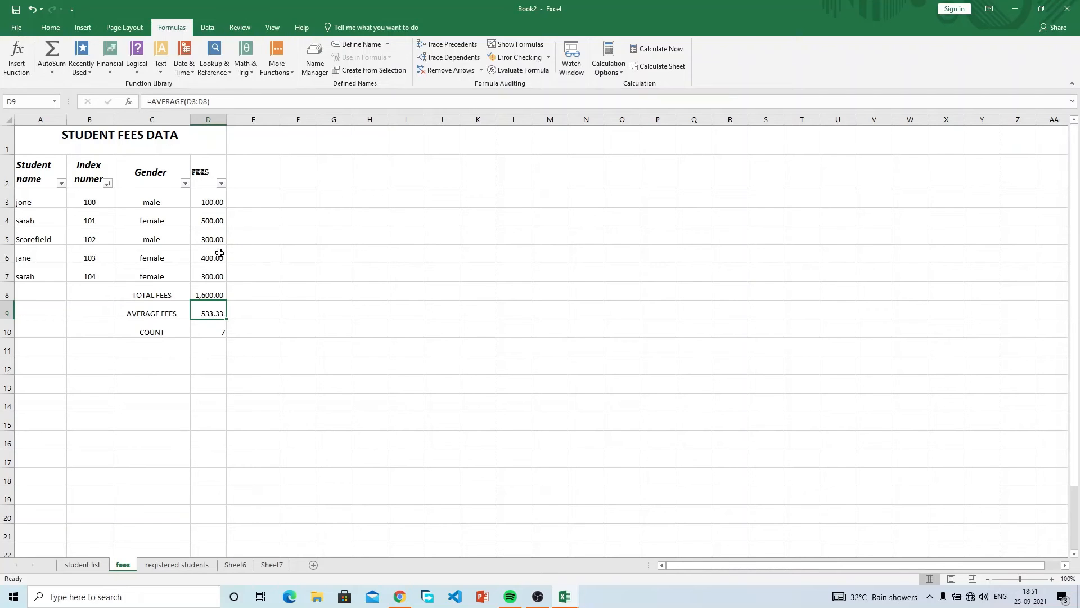
click(220, 199)
drag(219, 198, 217, 296)
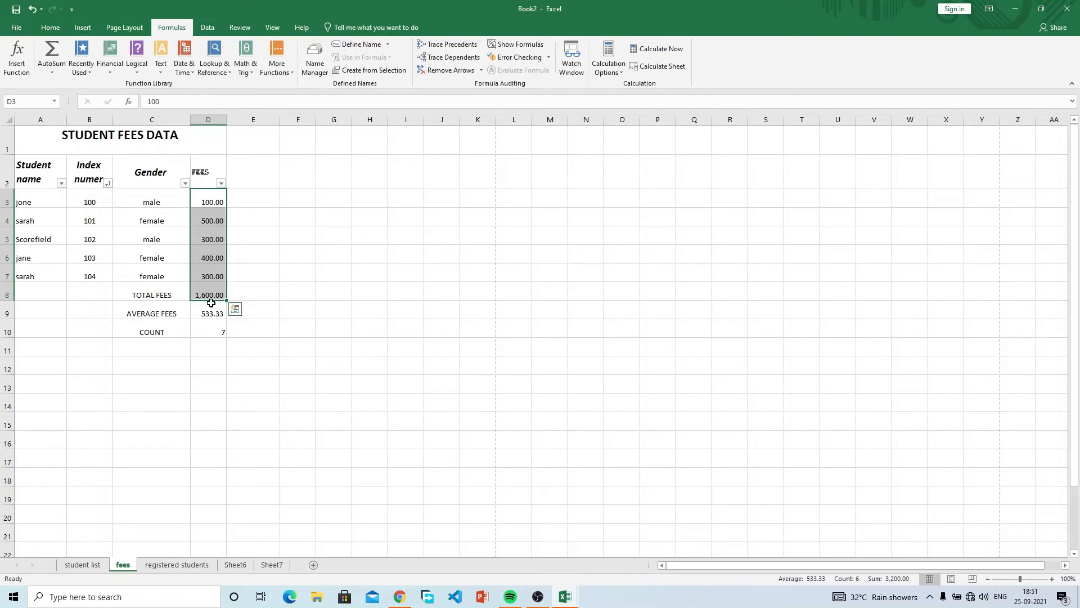
Clear the TOTAL FEES, AVERAGE FEES and COUNT rows (rows 8–10).
drag(173, 293, 229, 290)
key(Delete)
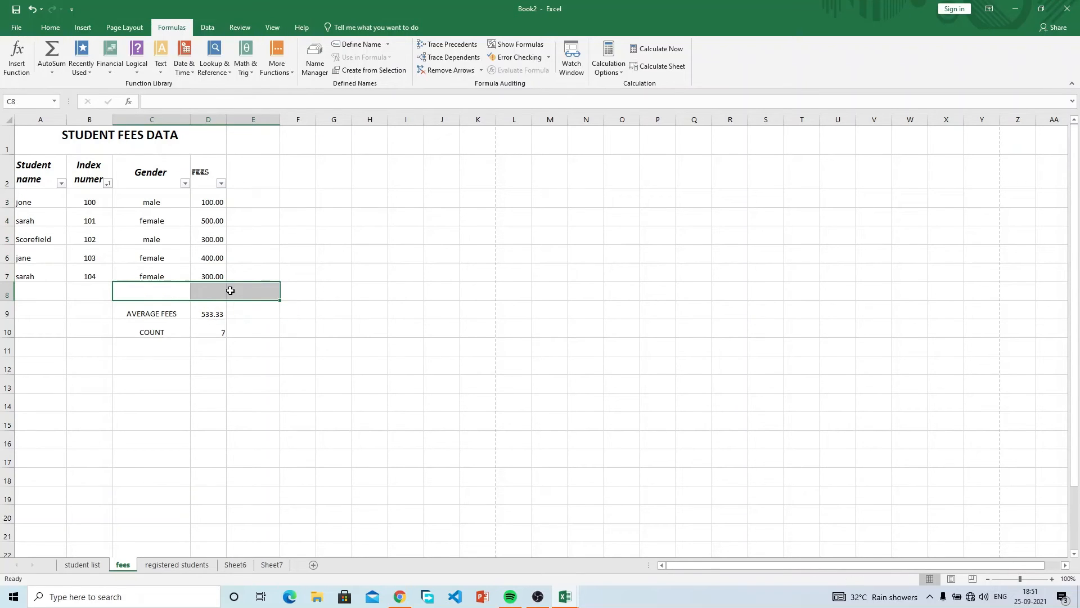
drag(163, 313, 224, 347)
key(Delete)
Label C8 AVERAGE and put an AutoSum average of the fees in D8, showing 320.00.
click(174, 293)
text(AVERAGE)
click(194, 292)
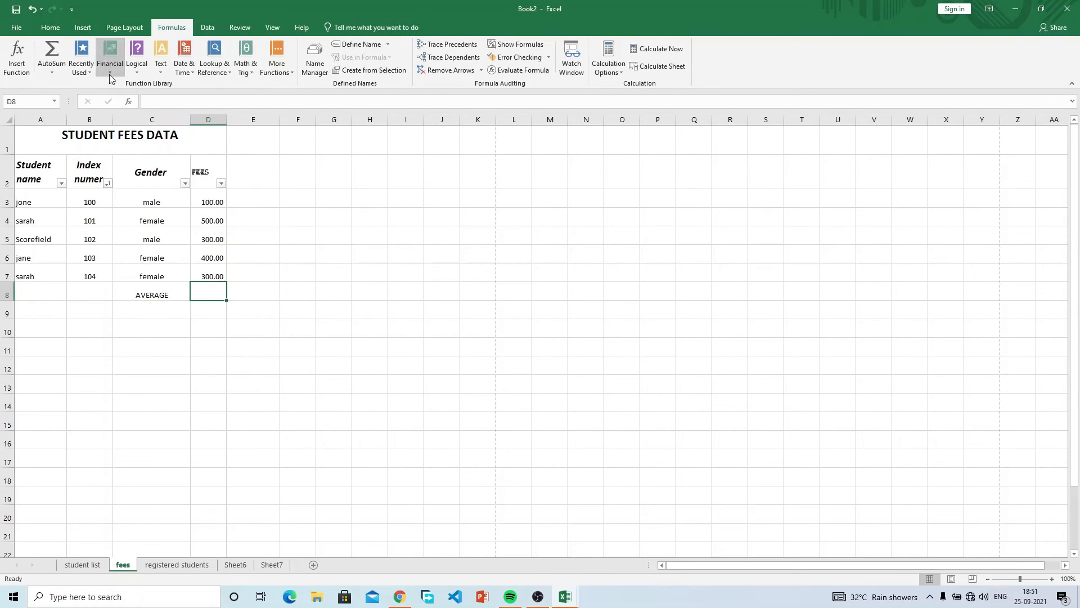
click(56, 71)
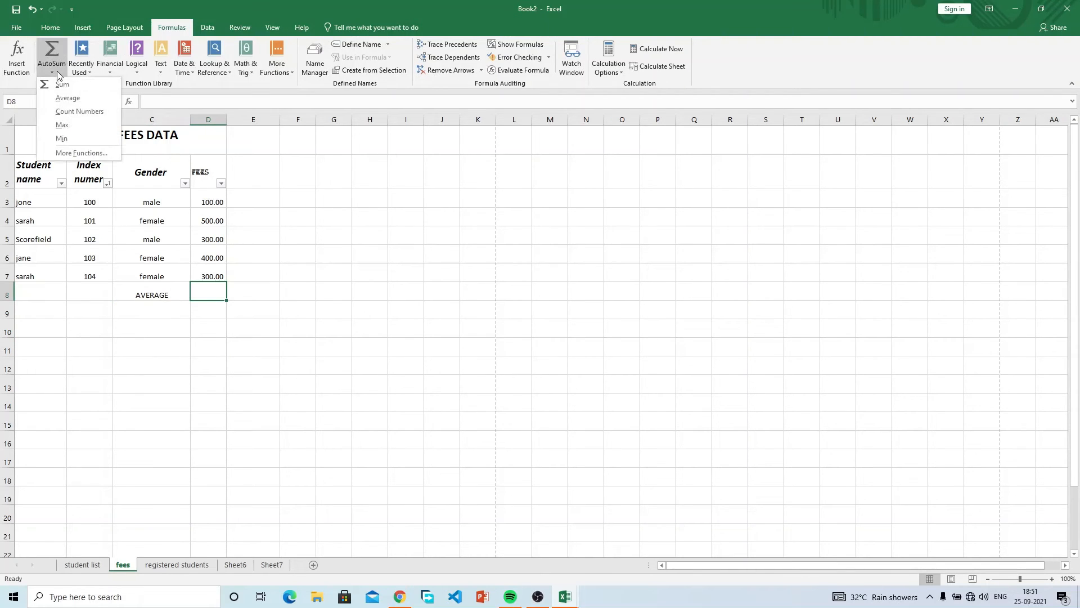
click(75, 99)
key(Return)
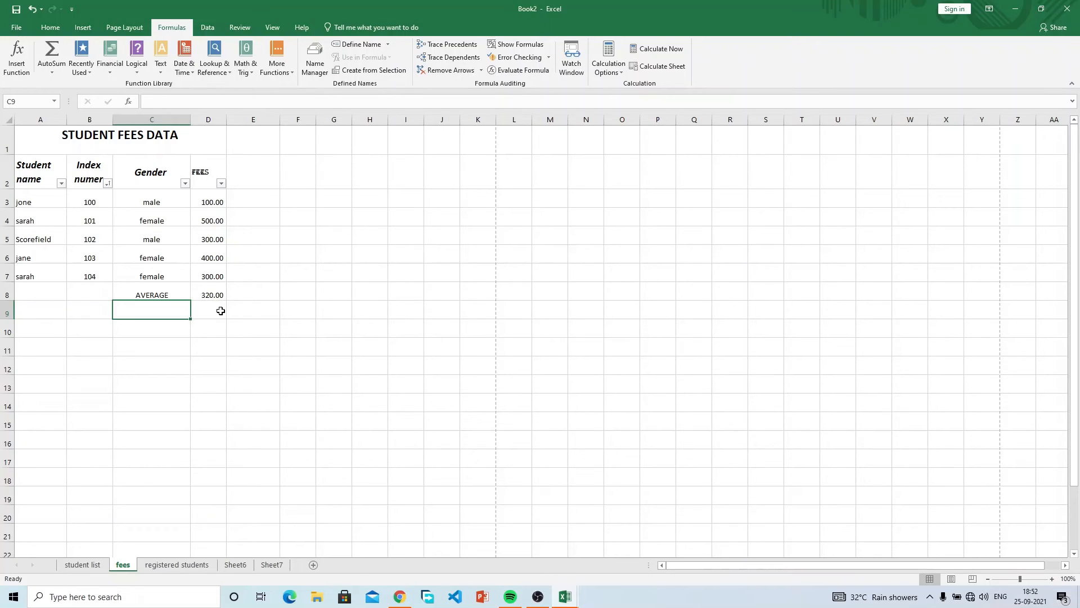
Start retyping the C8 label as MAXIMUM.
click(156, 288)
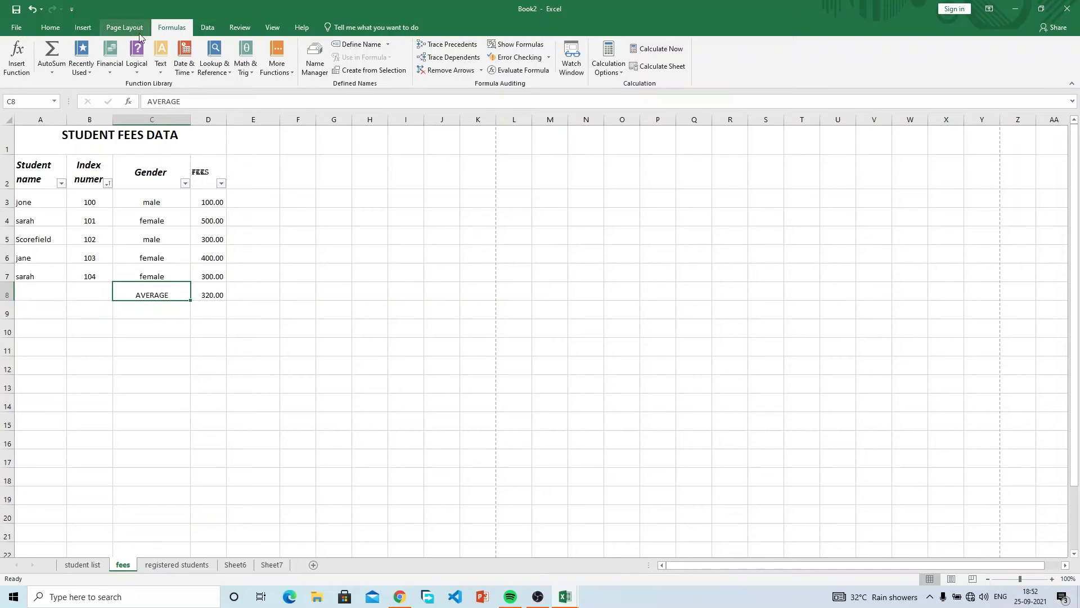
click(62, 70)
key(Escape)
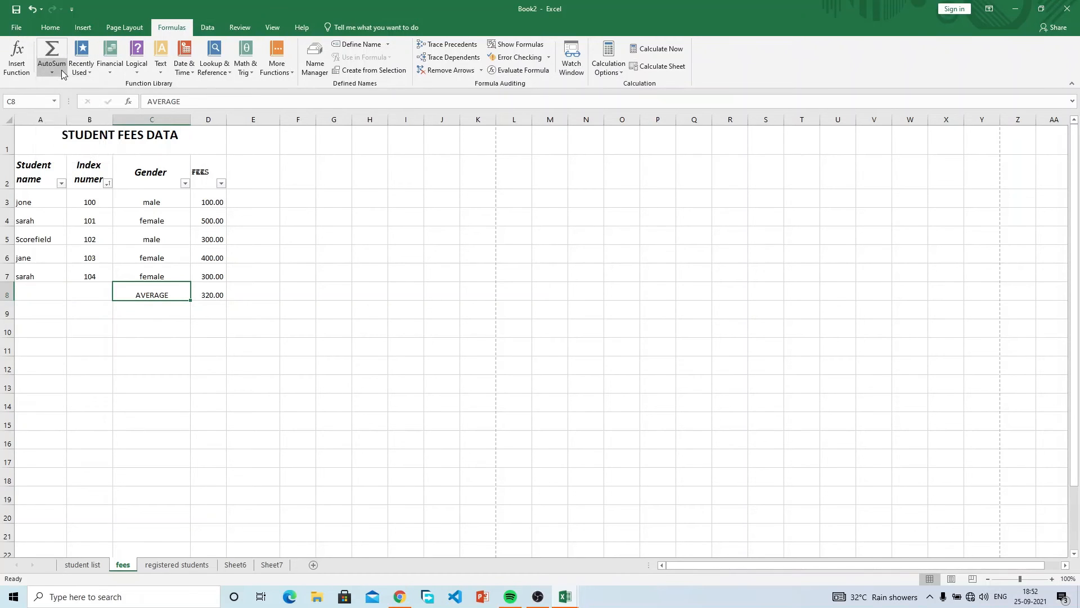
text(MAXIMUM)
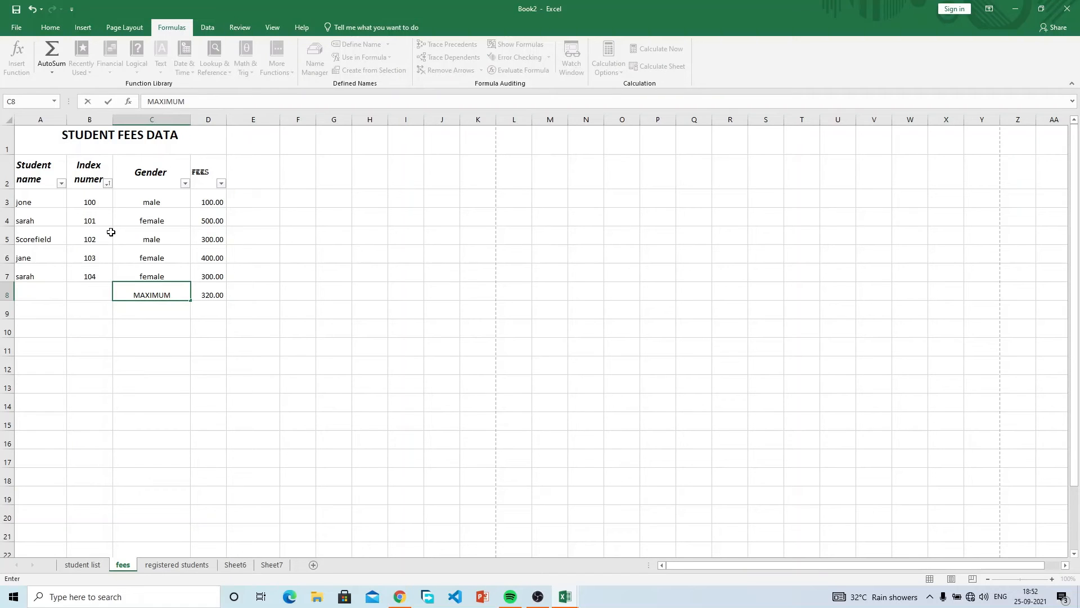
Confirm the MAXIMUM label and replace D8 with an AutoSum Max of the fees.
key(Tab)
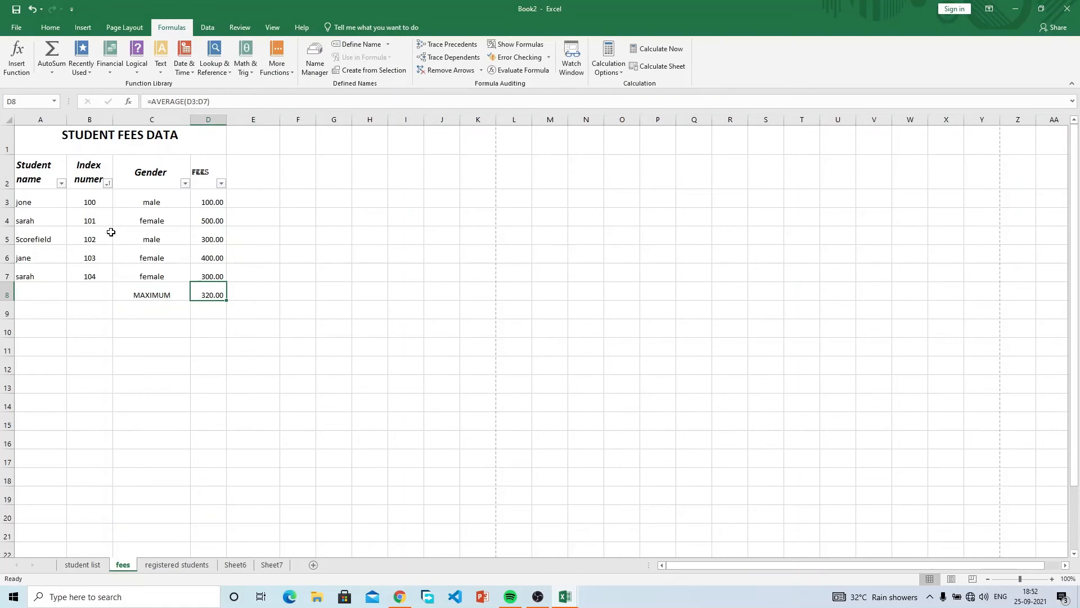
key(Delete)
click(56, 75)
click(74, 120)
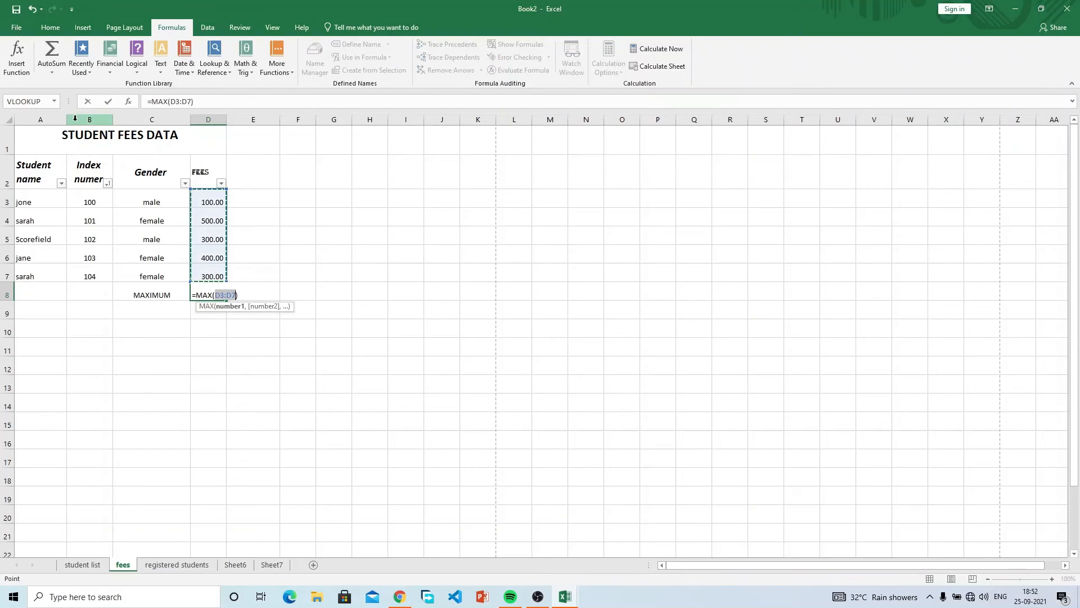
key(Return)
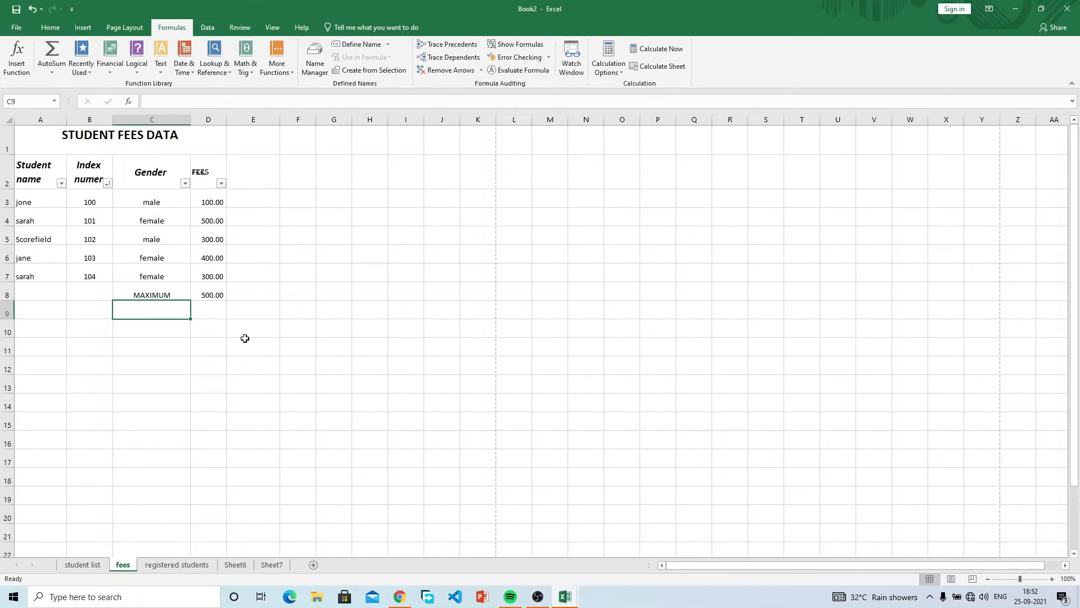
click(214, 297)
Change the D5 fee to 600 so the maximum reads 600.00.
click(218, 222)
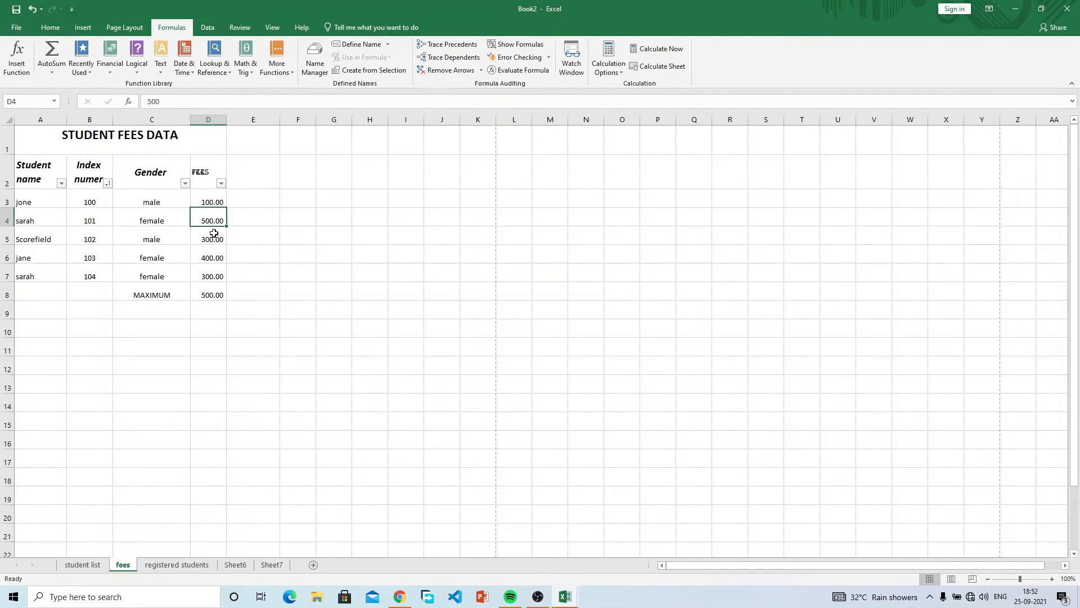
click(214, 239)
text(600)
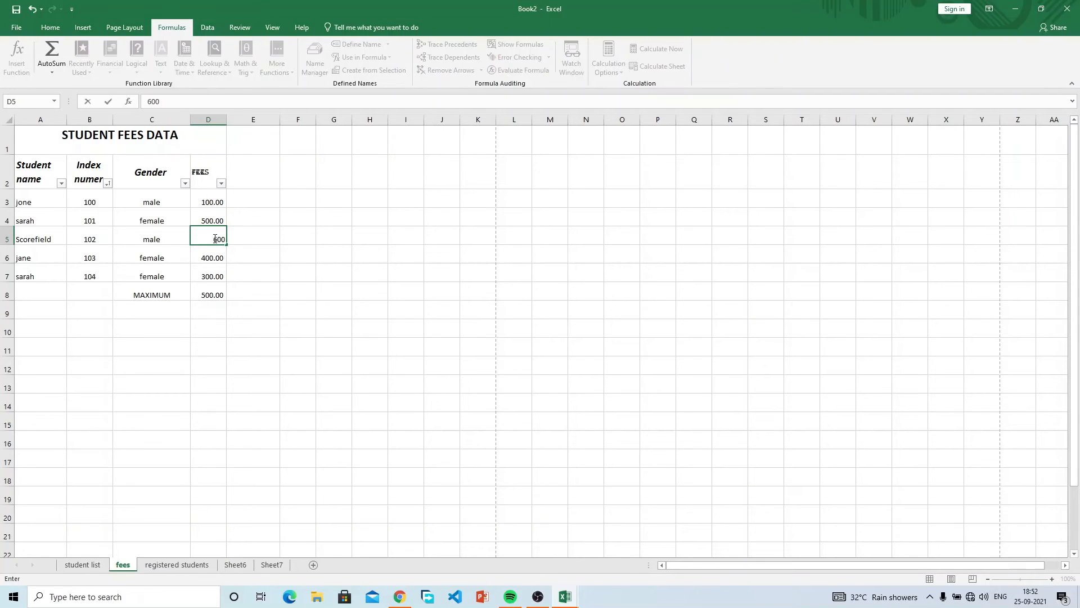
key(Return)
click(209, 295)
Rename the C8 label to MINIMUM.
click(168, 297)
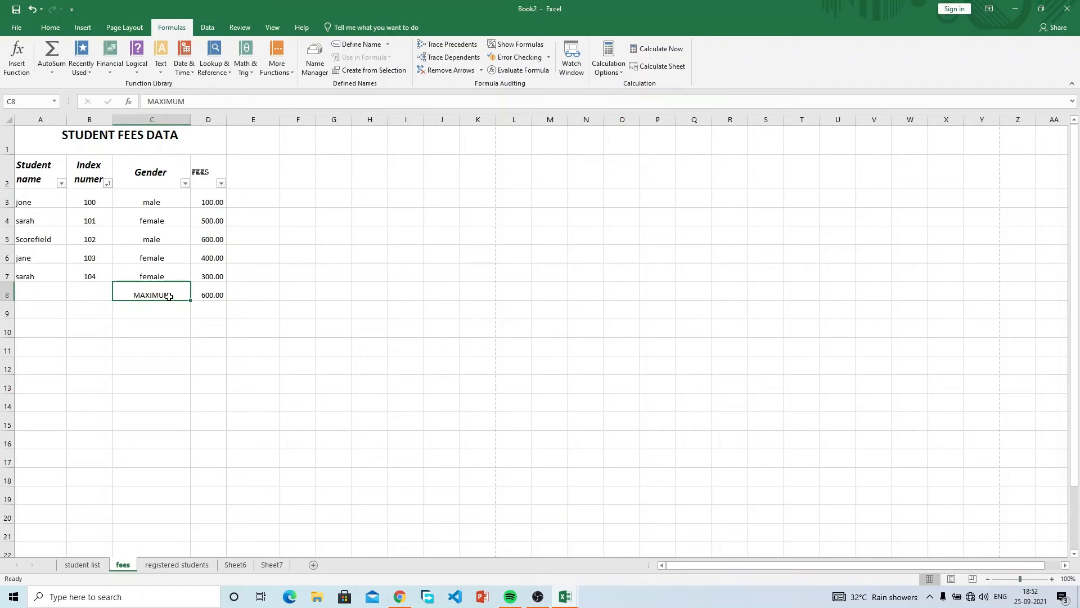
text(MINIMUM)
key(Return)
click(208, 292)
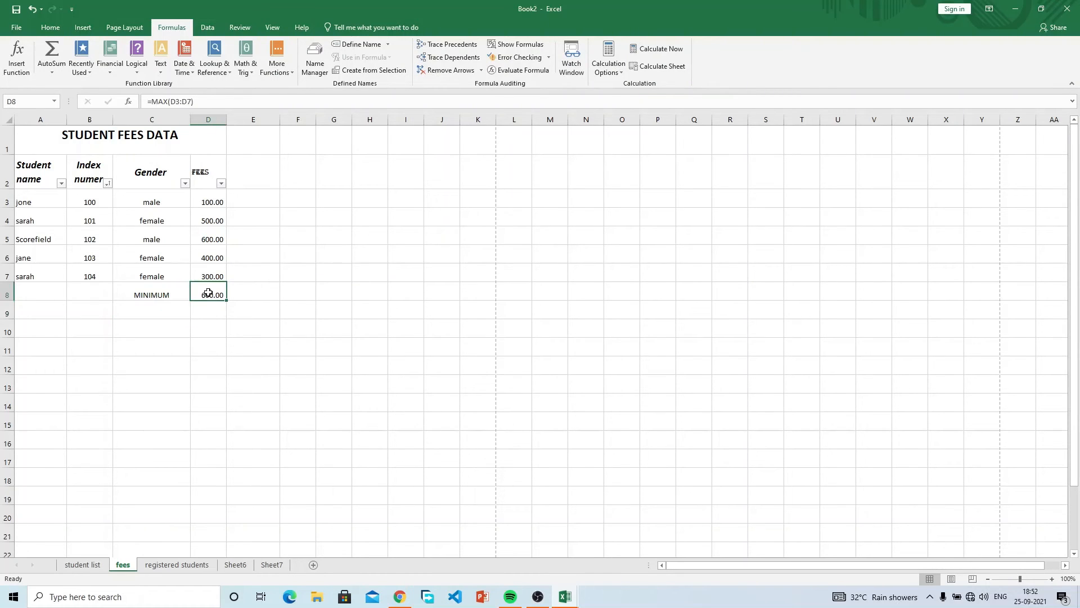
Replace D8's formula with =MIN(D3:D7) via AutoSum Min.
key(Home)
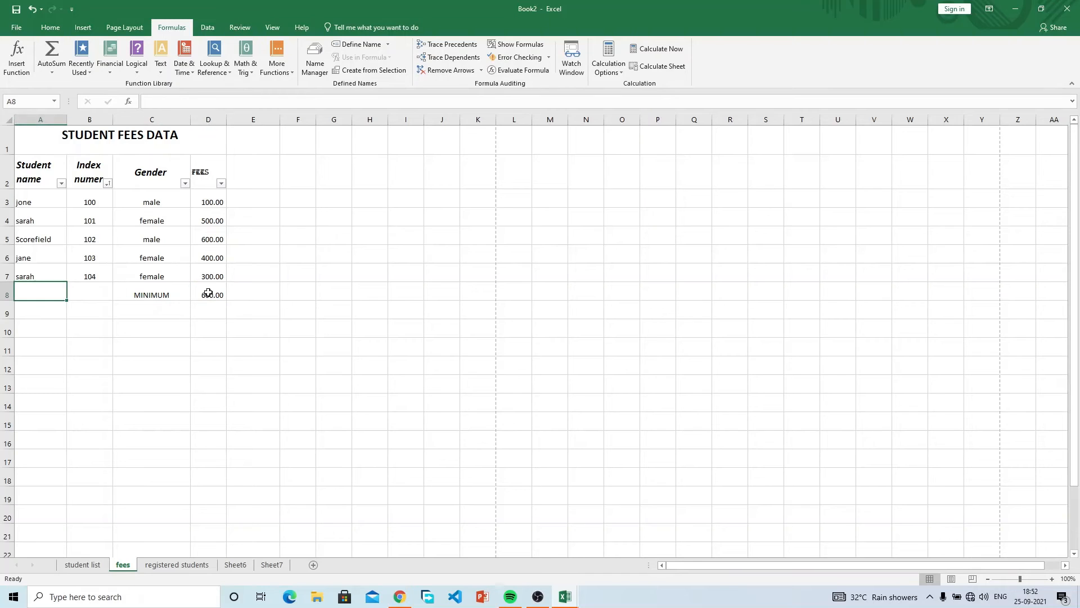
click(208, 292)
key(Delete)
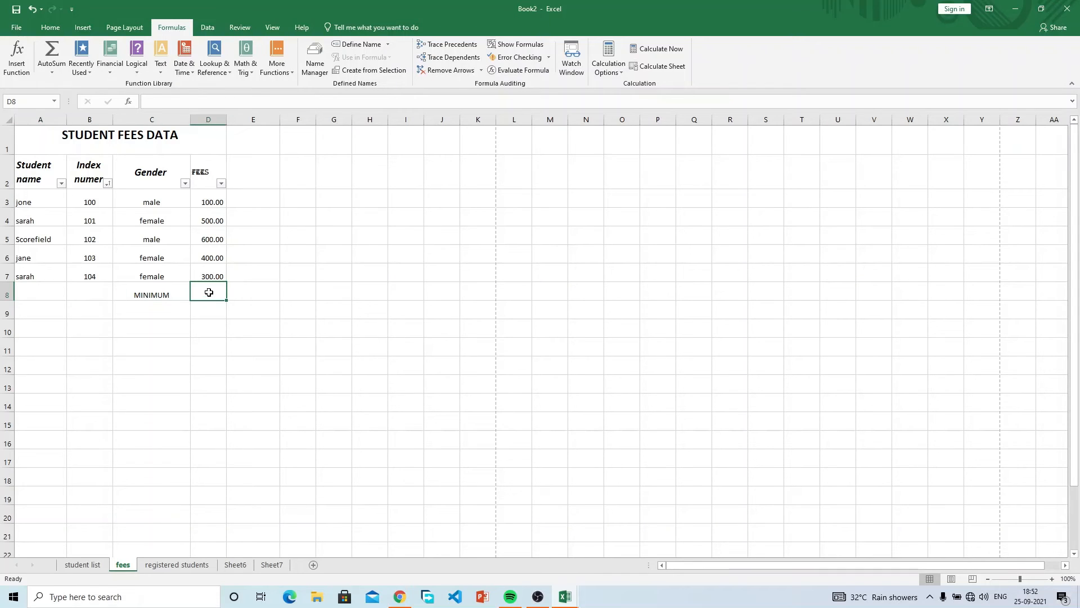
click(70, 67)
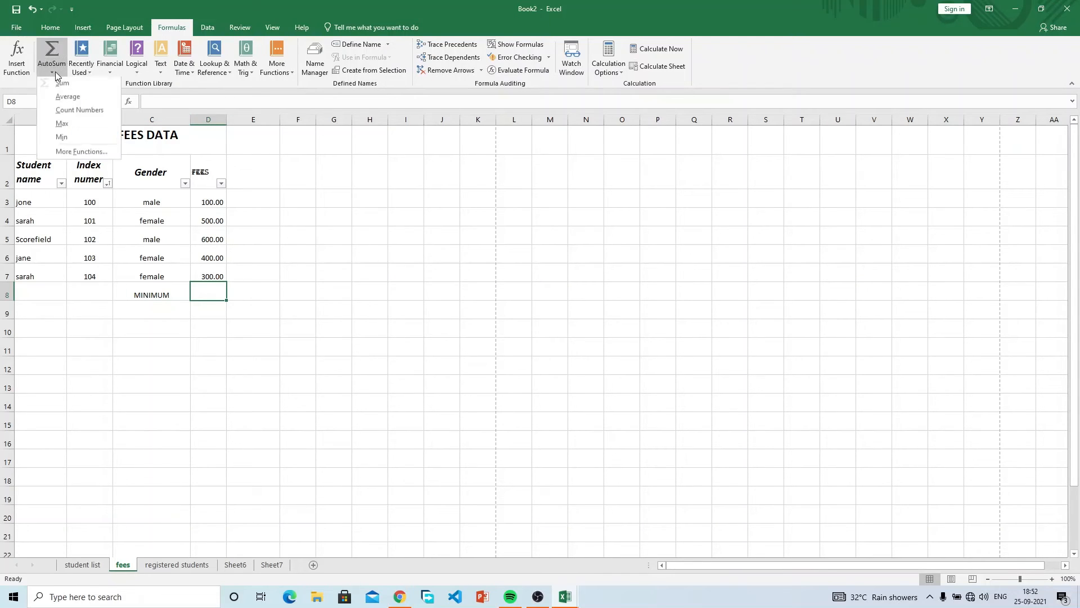
click(73, 137)
key(Return)
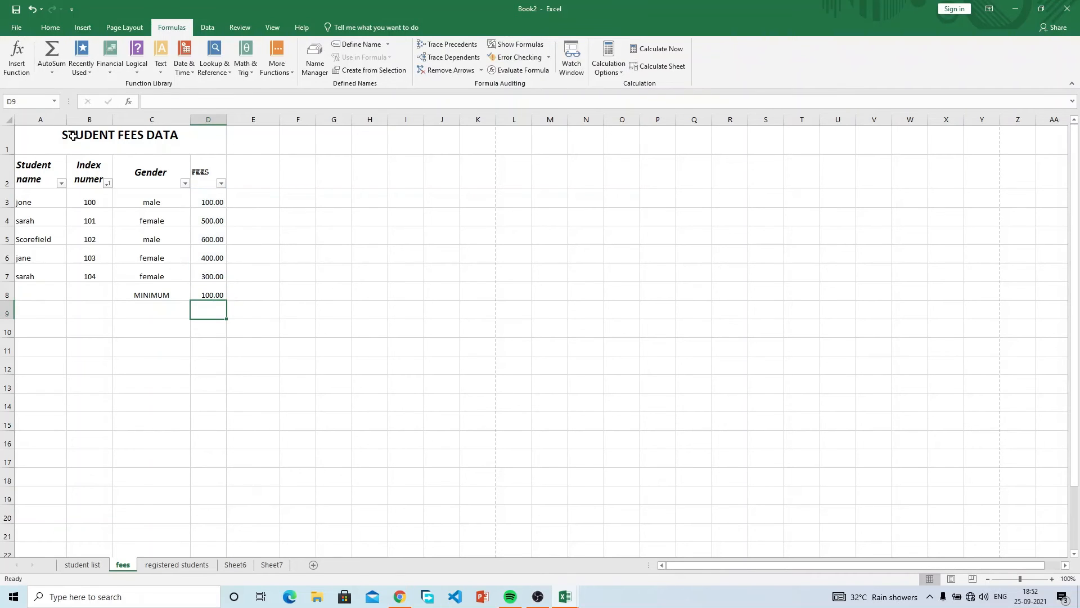
Change the D4 fee from 500 to 20.
click(201, 219)
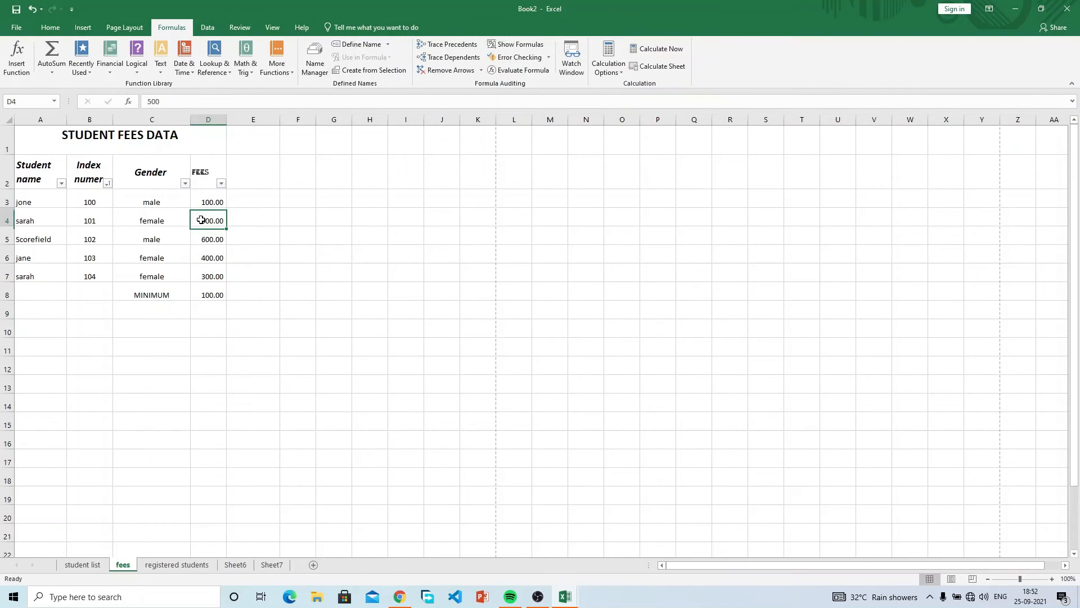
text(20)
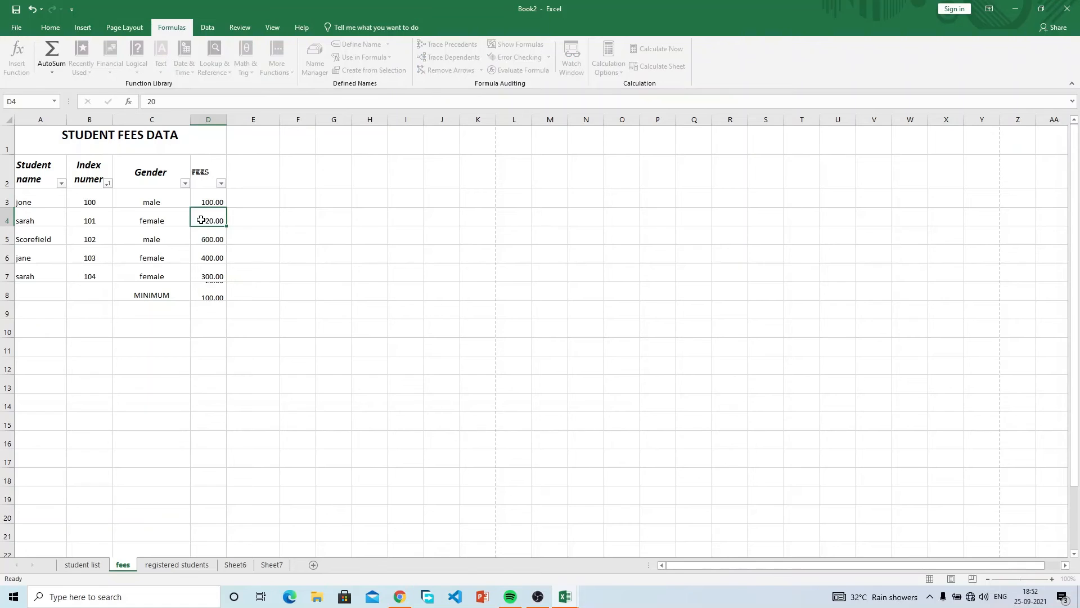
key(Return)
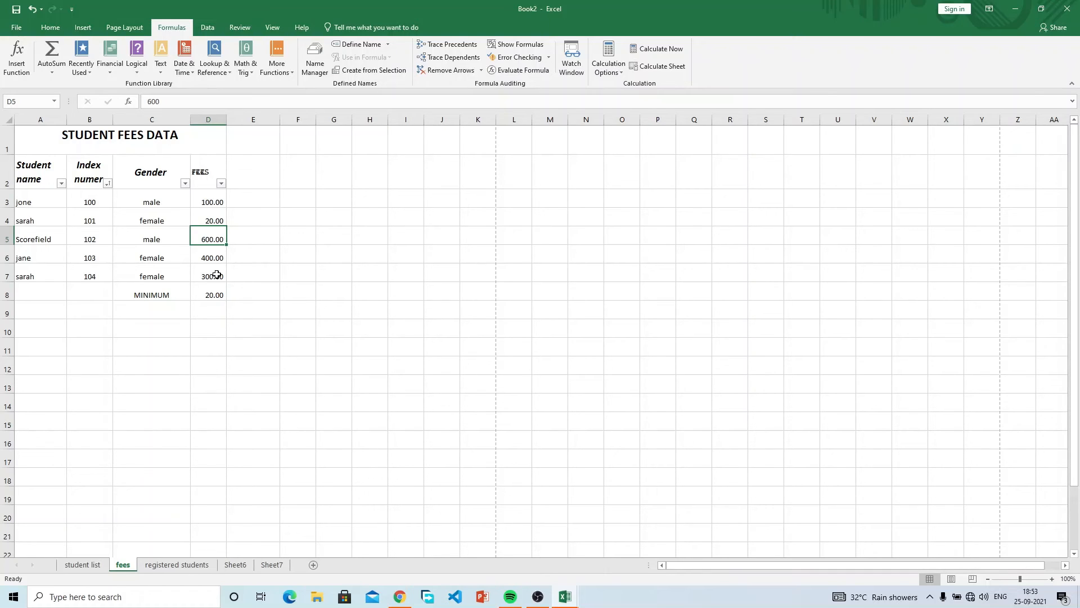
click(91, 74)
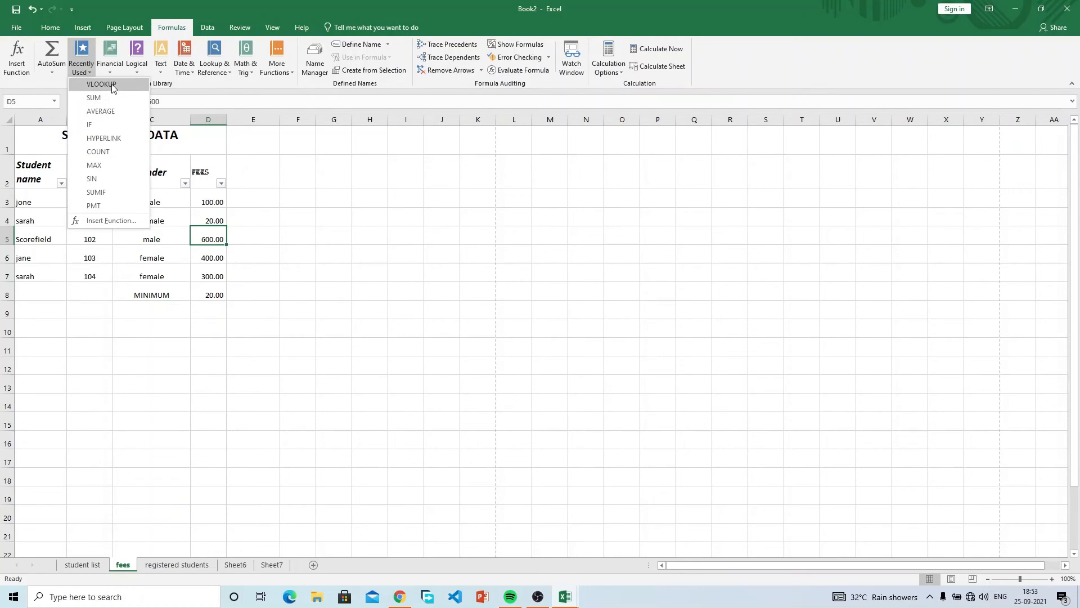
click(395, 329)
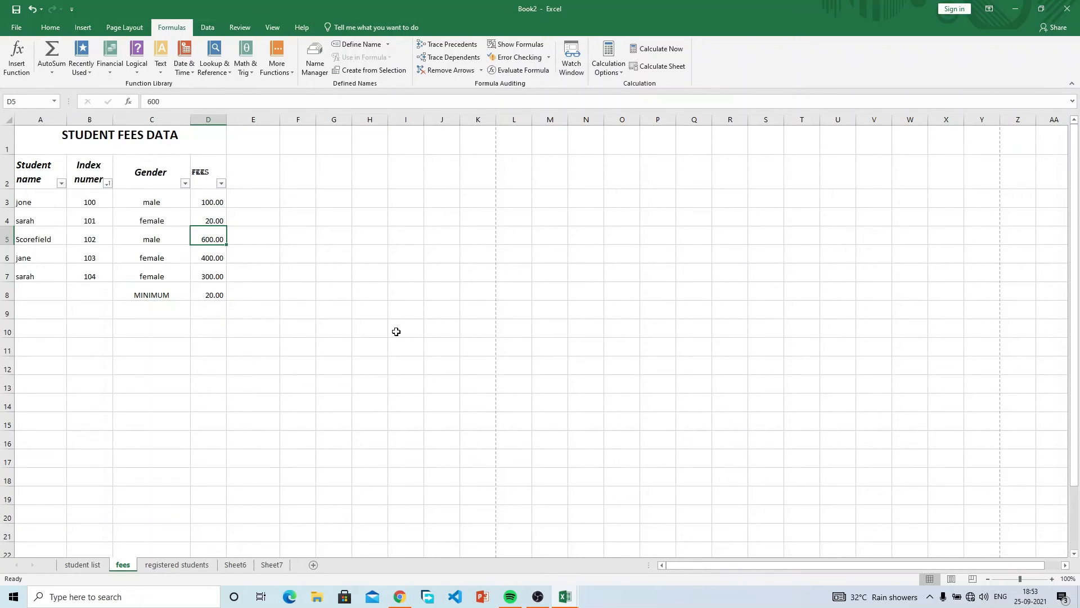
click(109, 72)
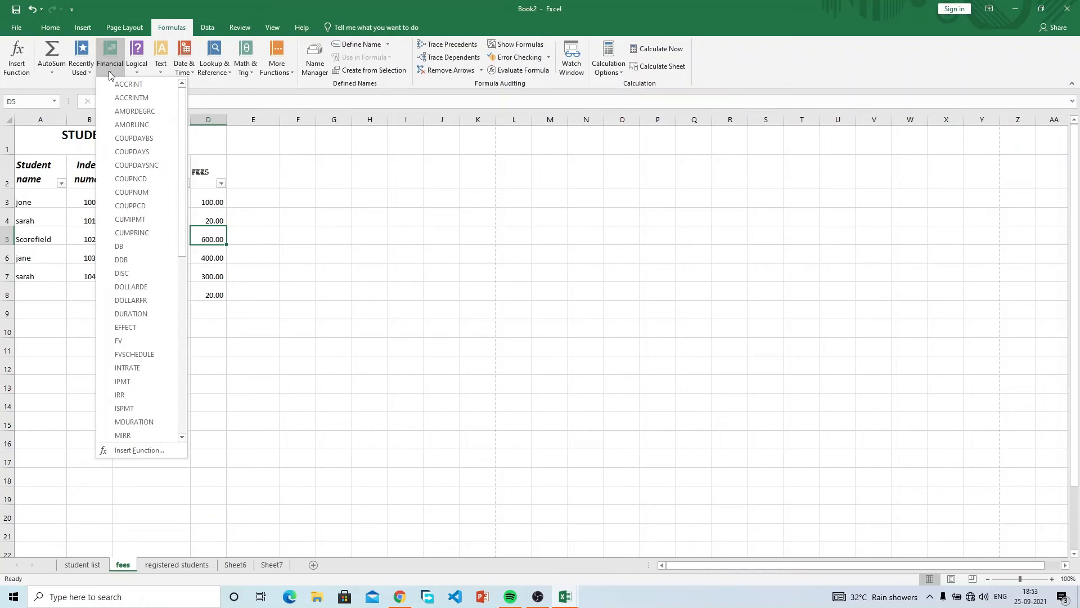
click(137, 68)
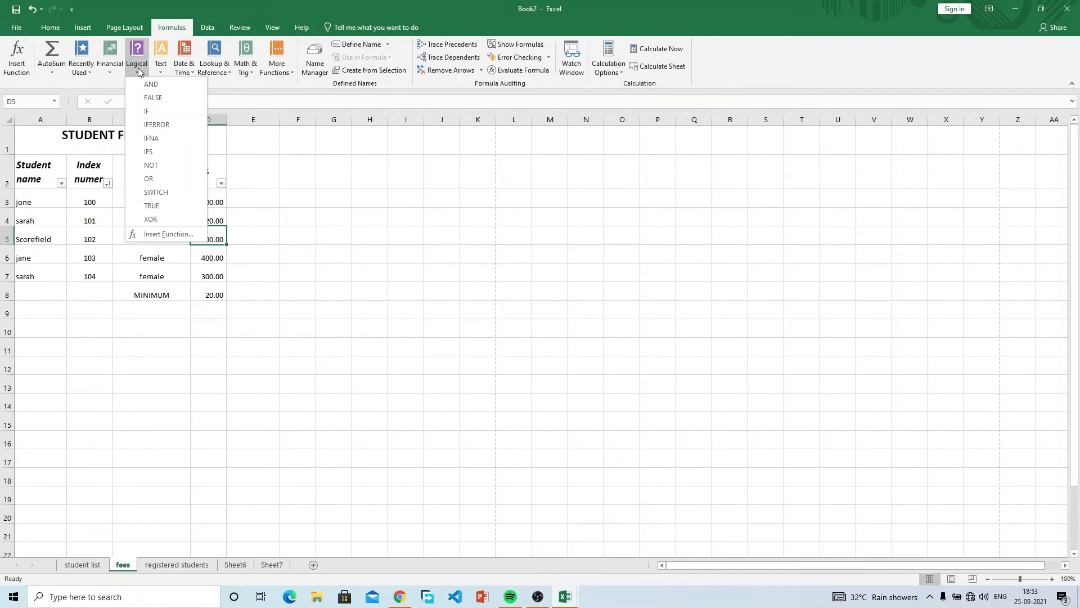
click(267, 215)
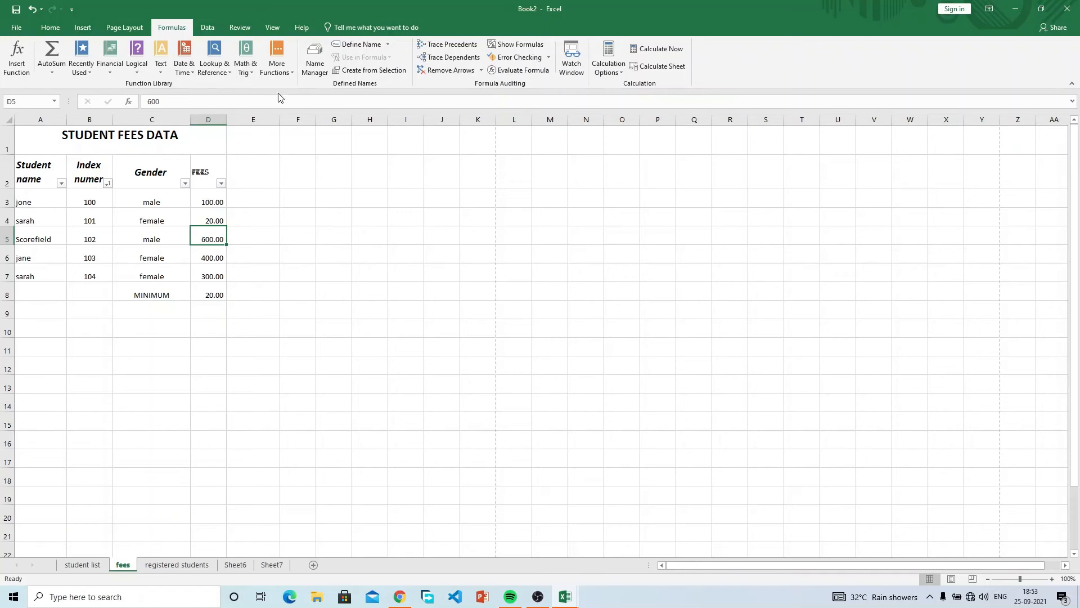
Browse the Data tab's Get Data options without importing anything.
click(209, 29)
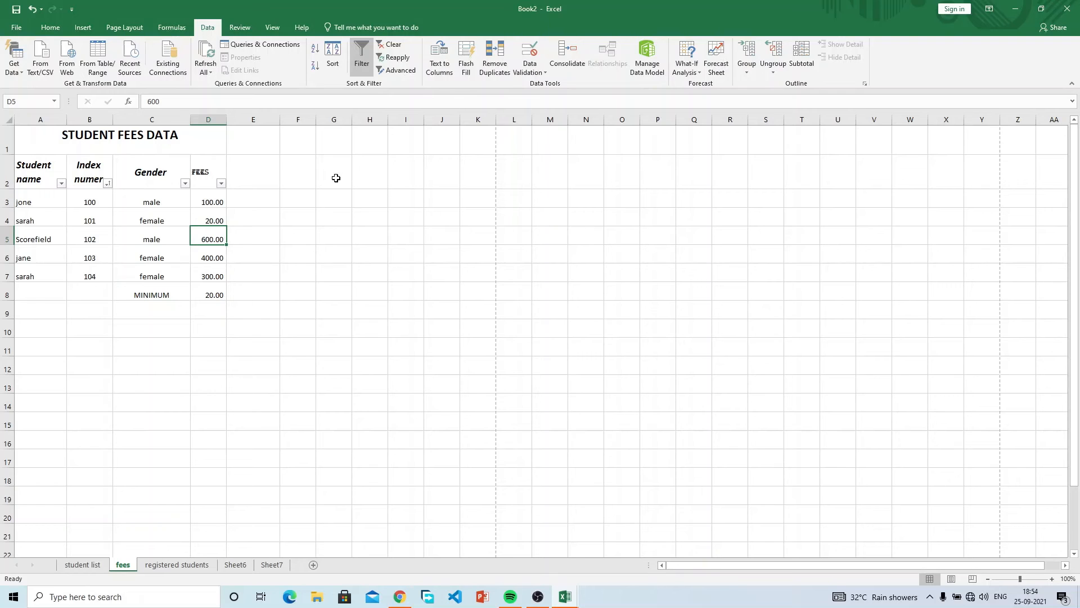
click(45, 28)
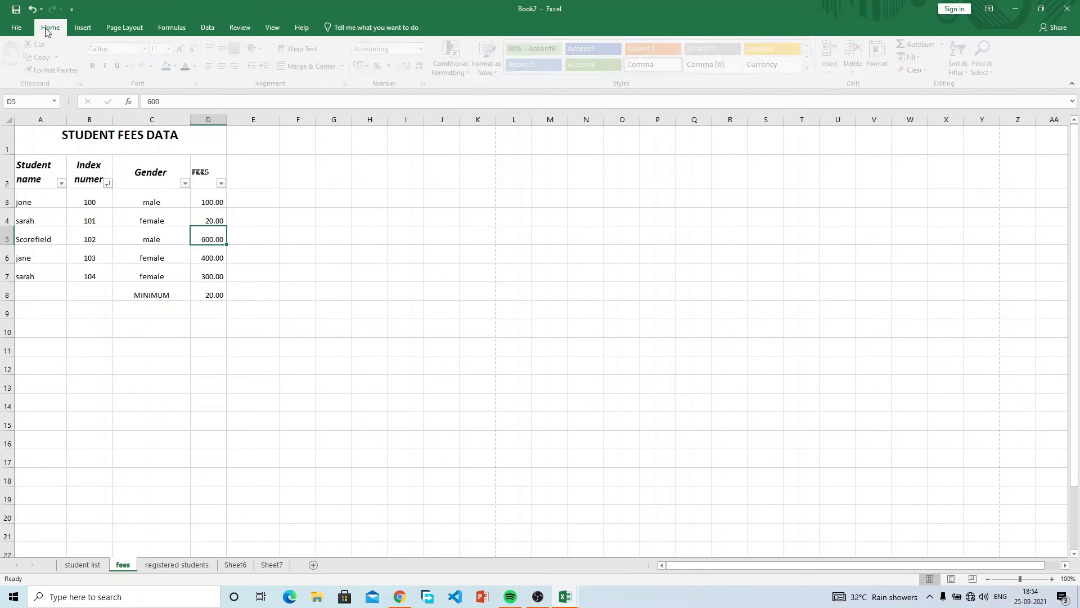
click(209, 28)
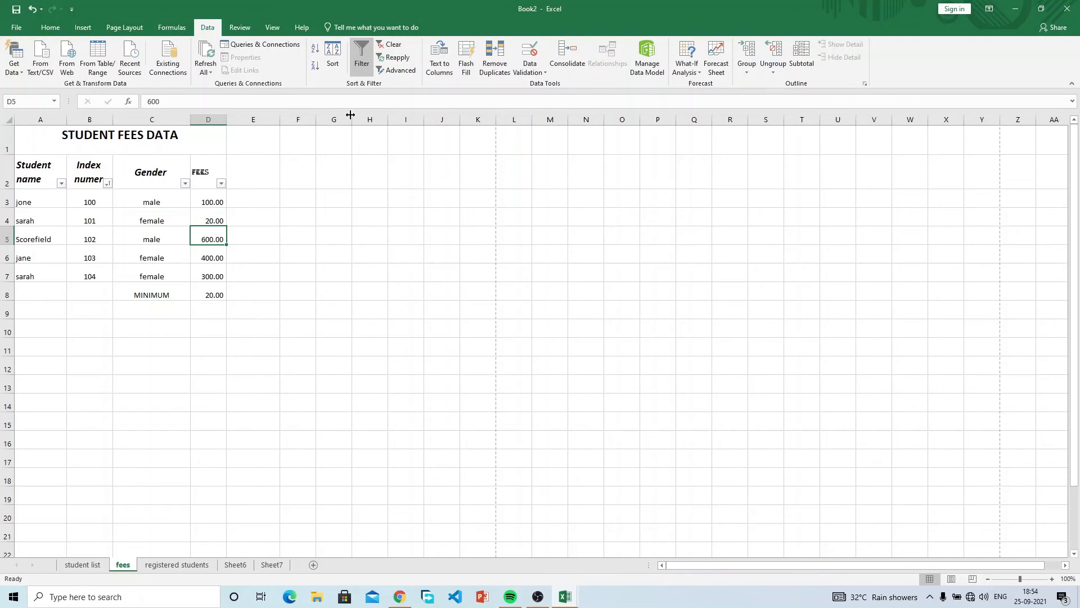
click(23, 69)
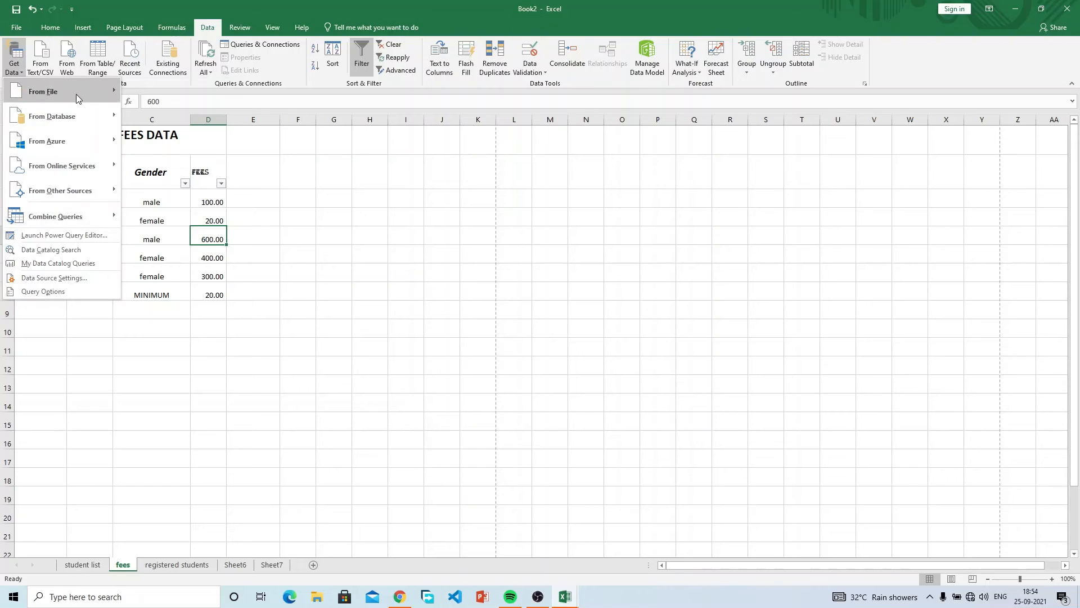
mouse_move(76, 95)
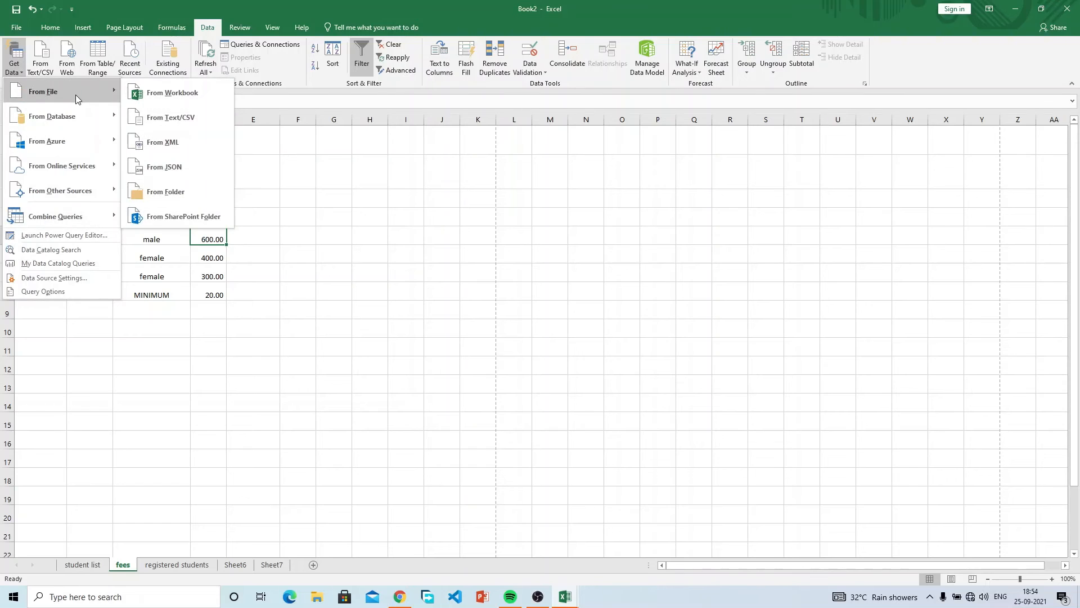
click(18, 70)
click(18, 66)
mouse_move(72, 91)
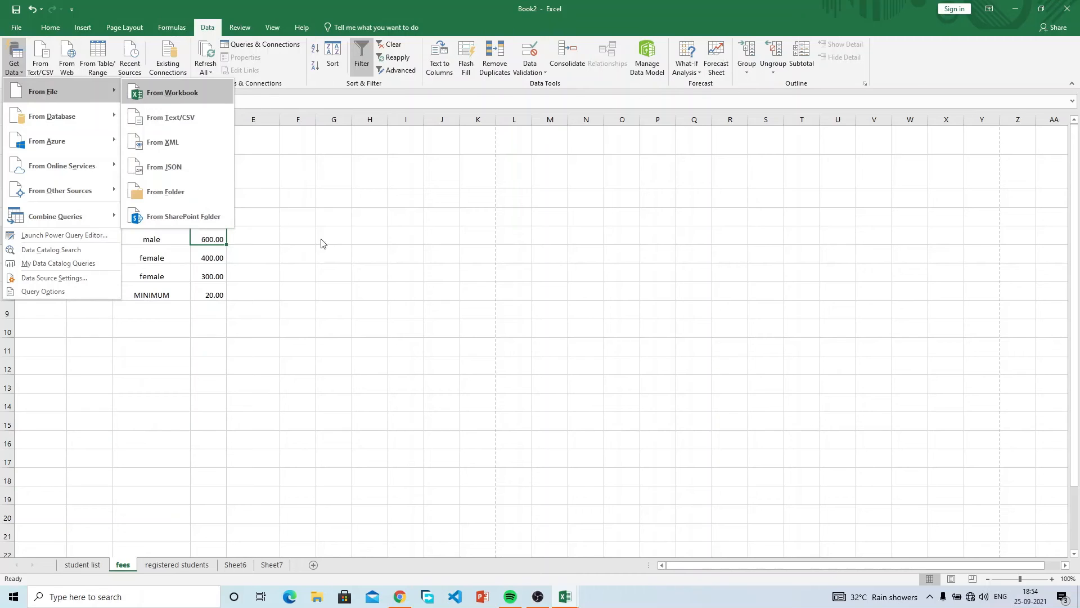
click(161, 96)
Create a new blank workbook, Book3, with Ctrl+N.
click(193, 335)
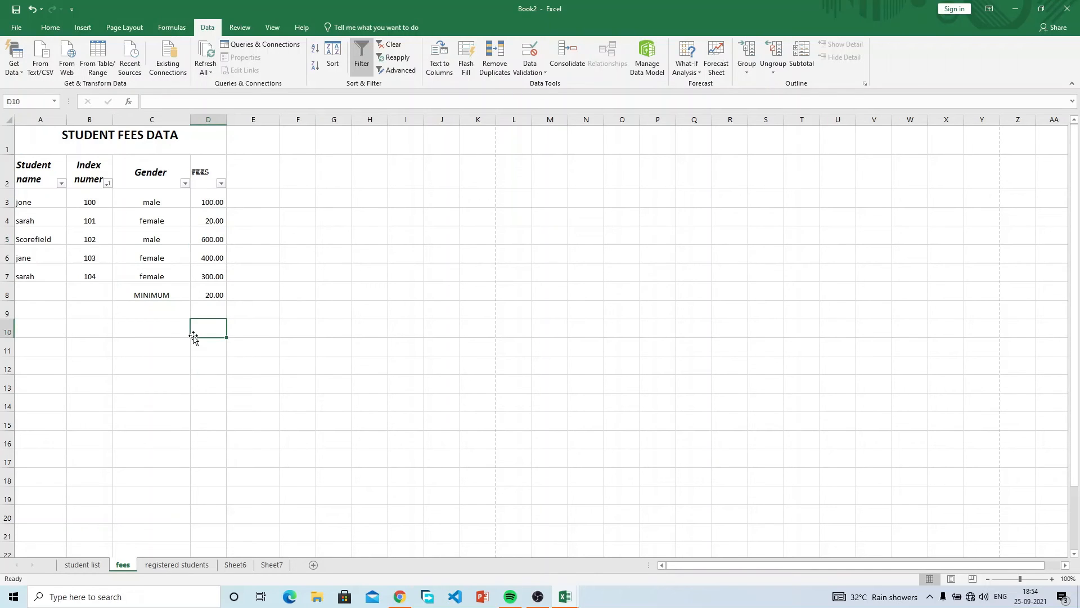
click(240, 315)
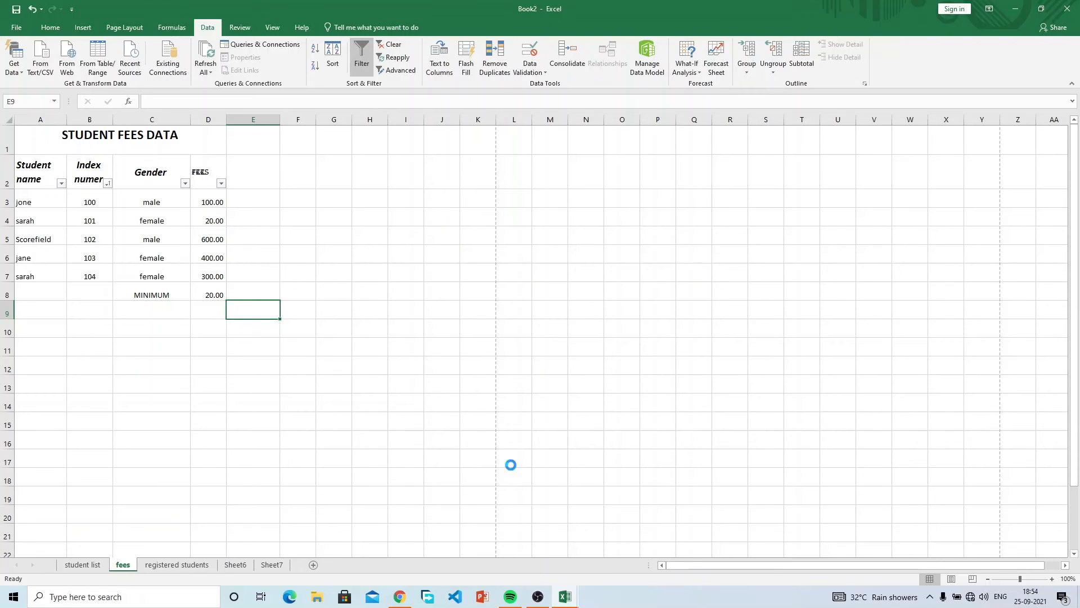
key(ctrl+n)
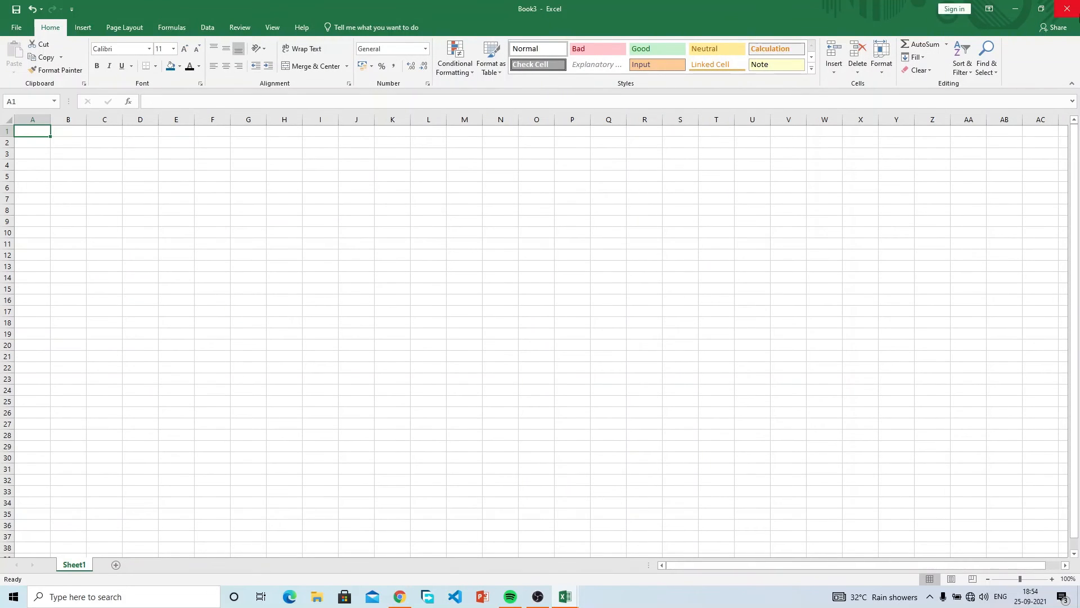
Close Book3 and create a new blank workbook, Book4, from File > New.
click(1067, 8)
drag(478, 421, 441, 425)
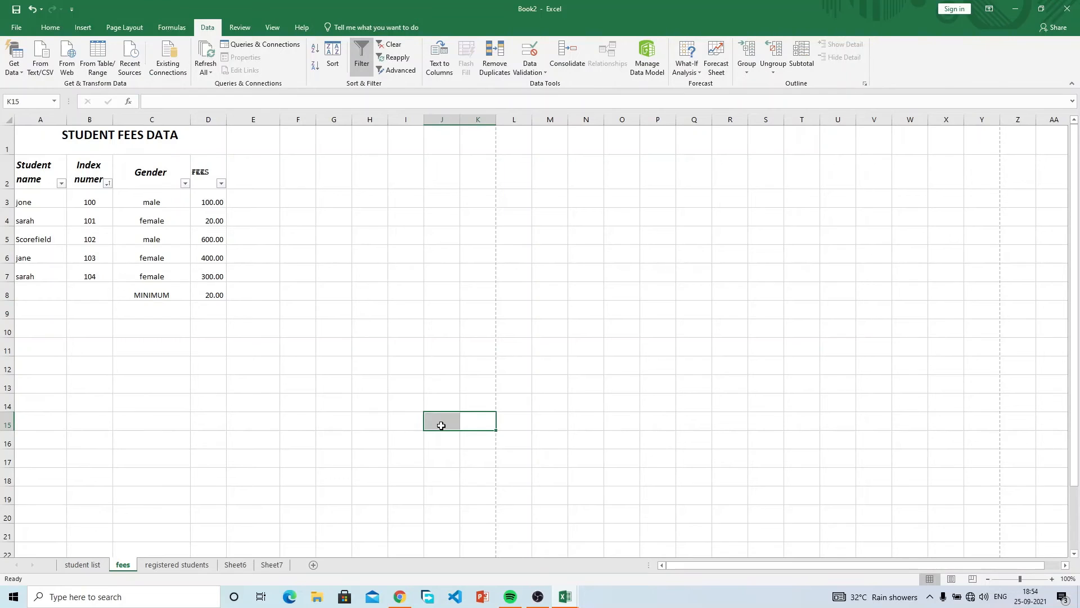
click(357, 297)
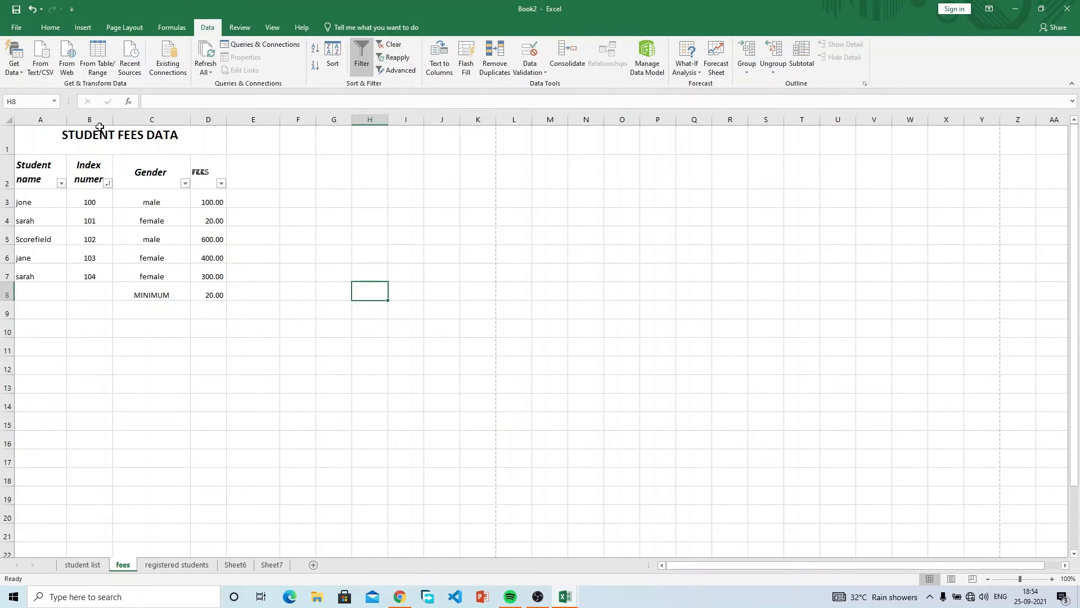
click(25, 30)
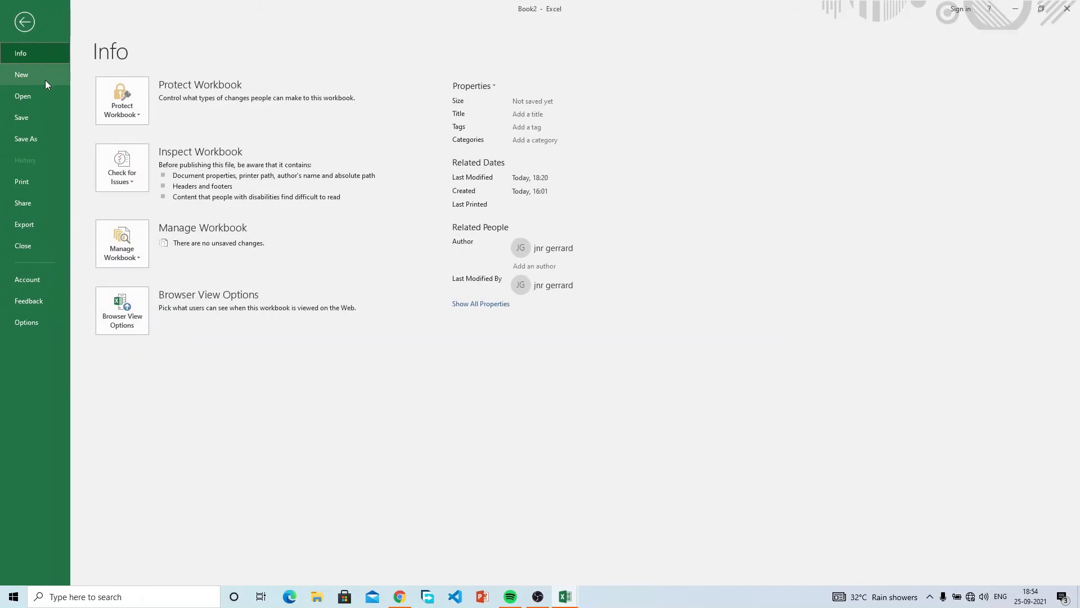
click(46, 80)
click(147, 203)
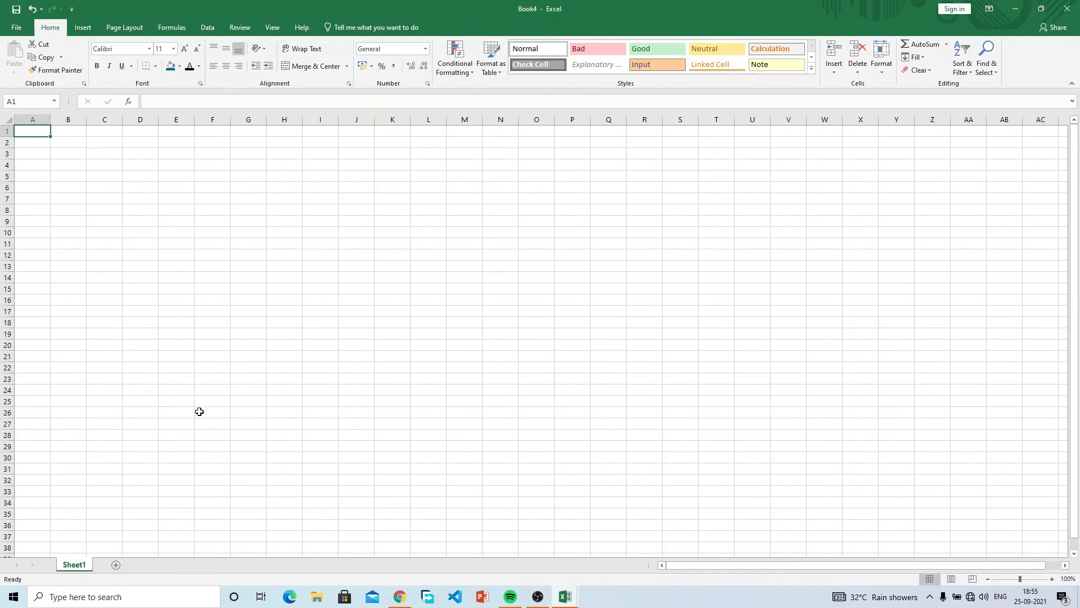
Copy the fees table A1:D8 from Book2 and switch to Book4.
click(572, 597)
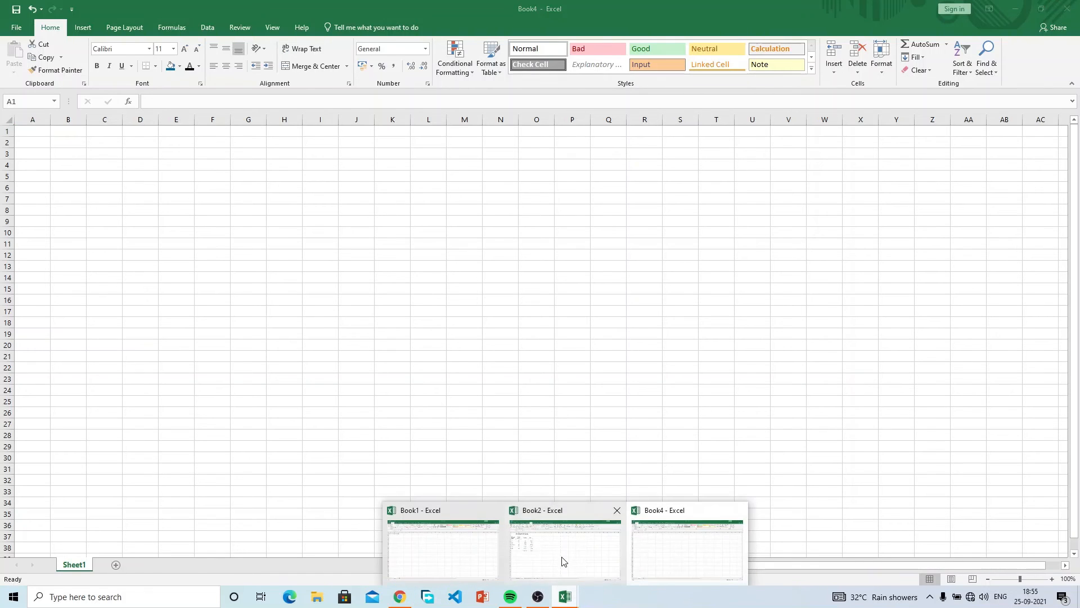
click(562, 557)
drag(72, 142, 150, 294)
key(ctrl+c)
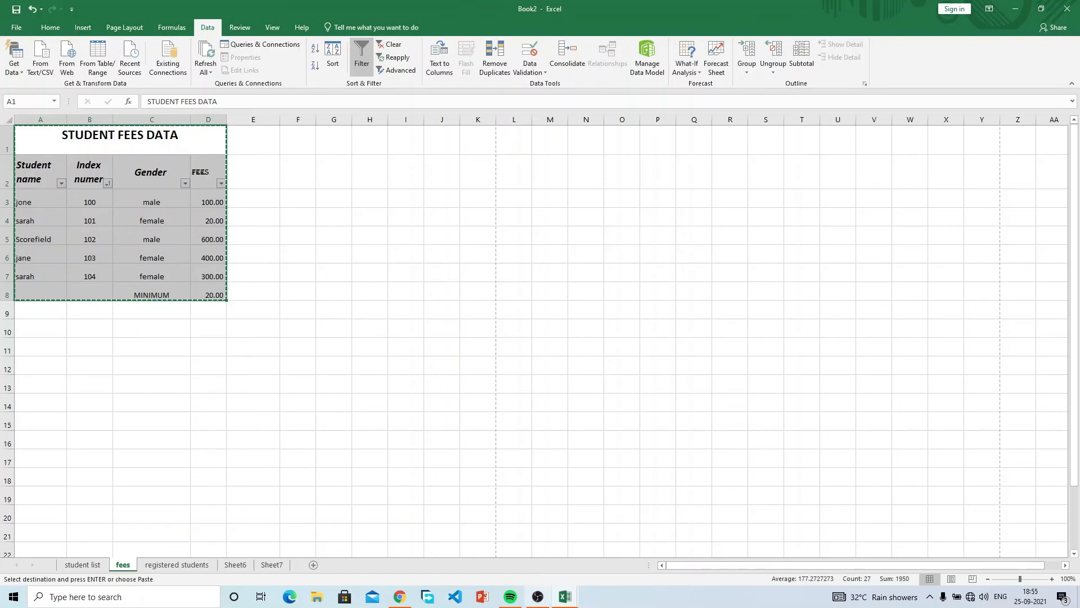
click(574, 597)
click(637, 550)
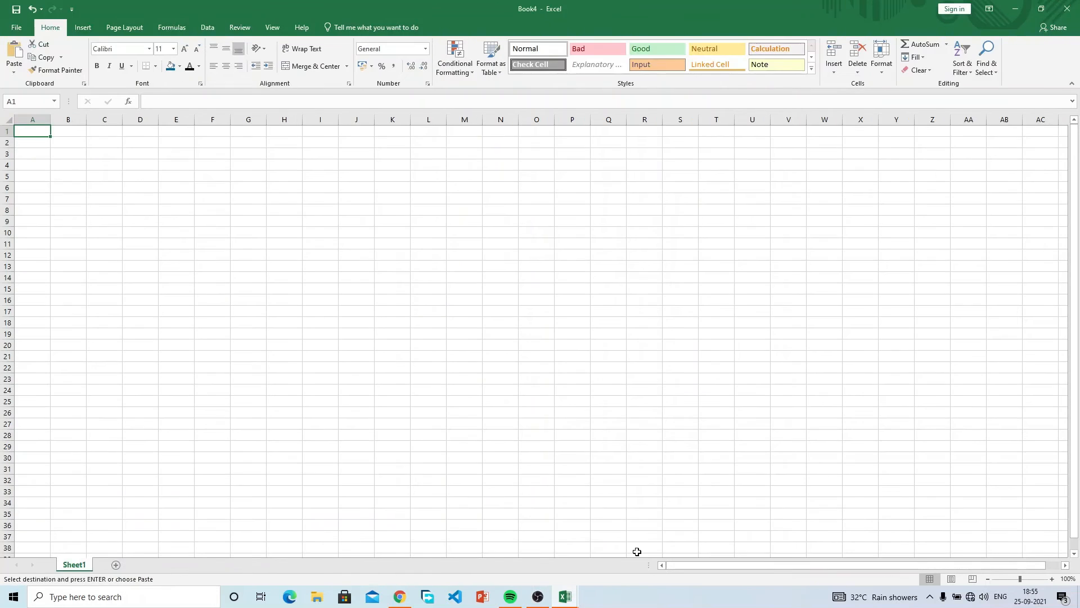
Paste the table, retitle it STAFF DATA, and rename headers to STAFF NAME, STAFF ID, SALARY.
key(ctrl+v)
key(Escape)
click(85, 135)
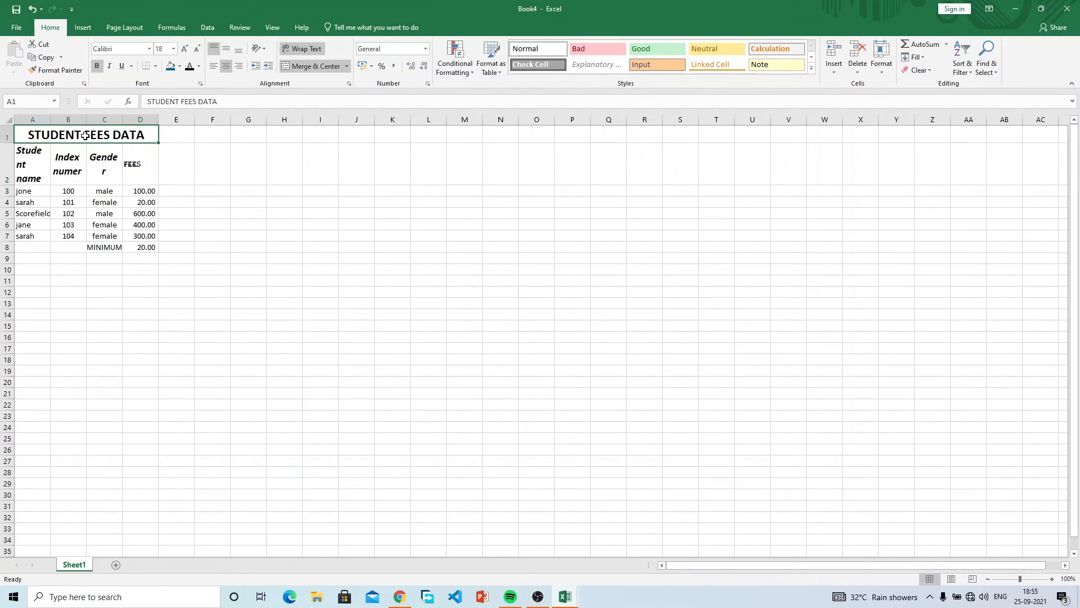
text(STAFF DATA)
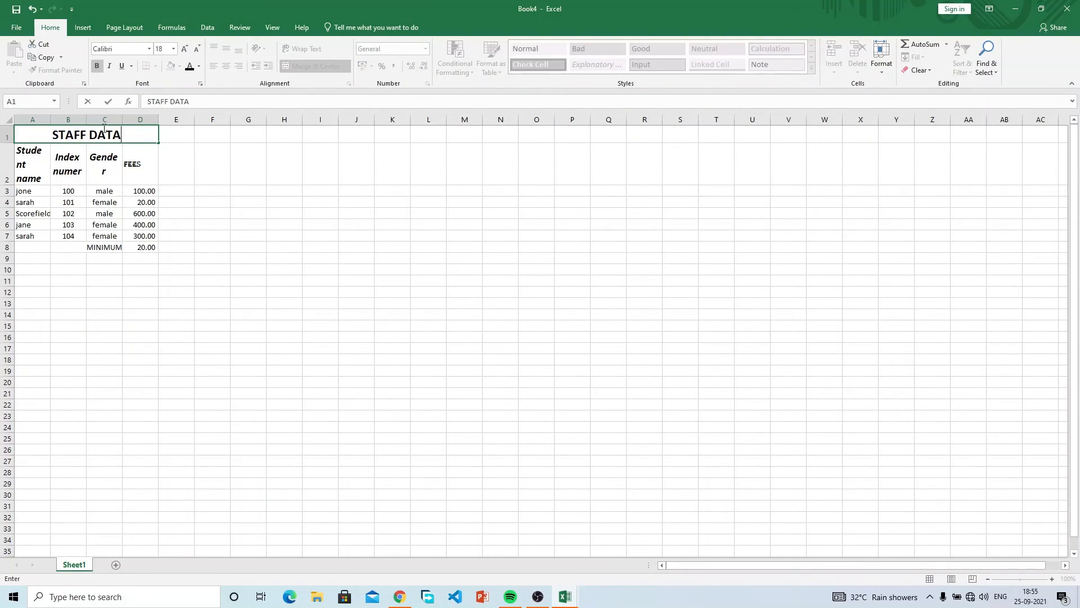
click(40, 158)
text(STAFF)
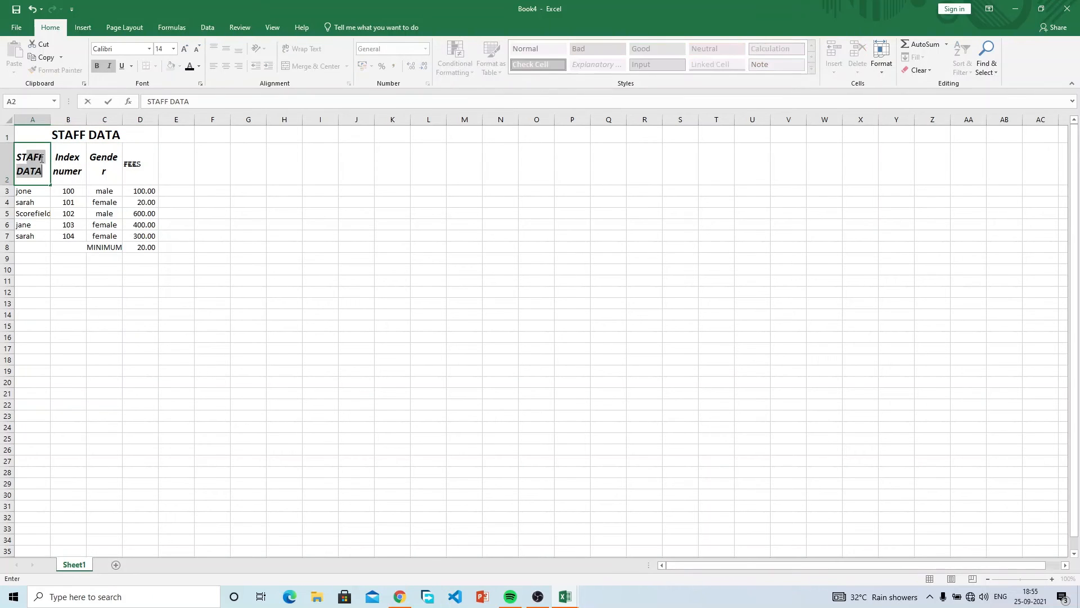
text( NAME)
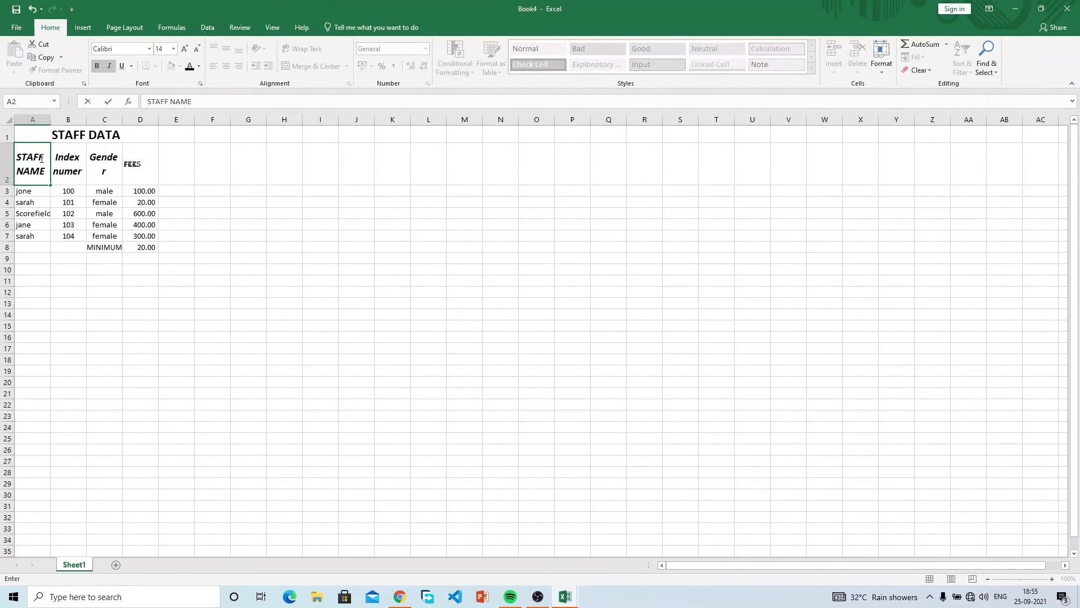
key(Tab)
text(STAFF ID)
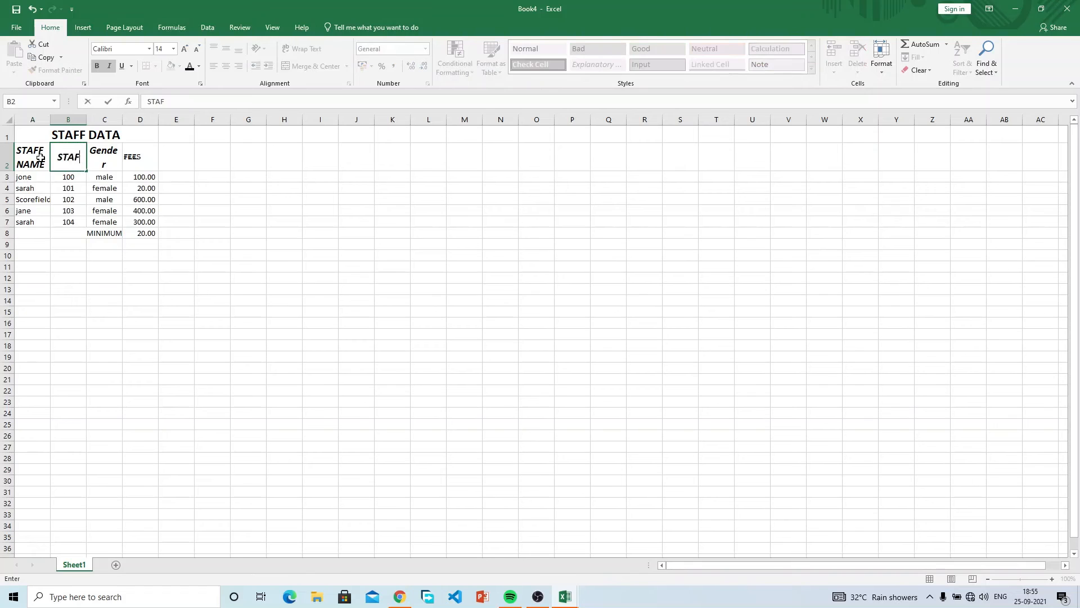
key(Tab)
key(Tab)
text(SALARY)
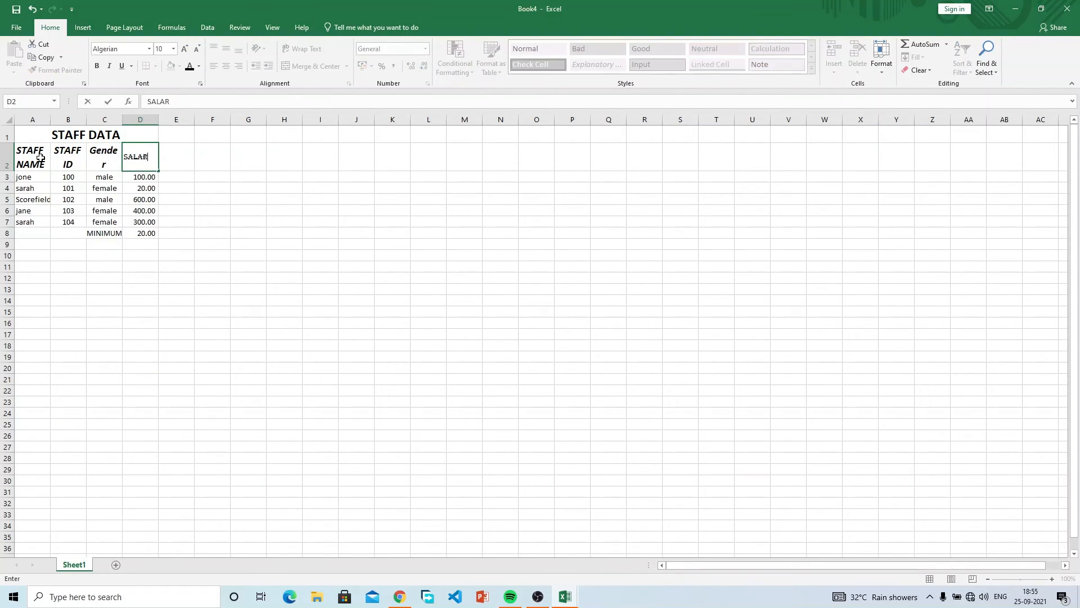
click(133, 177)
Enter salaries 2,000, 2,500, 2,100, 2,300 and 2,200 in D3:D7.
text(2)
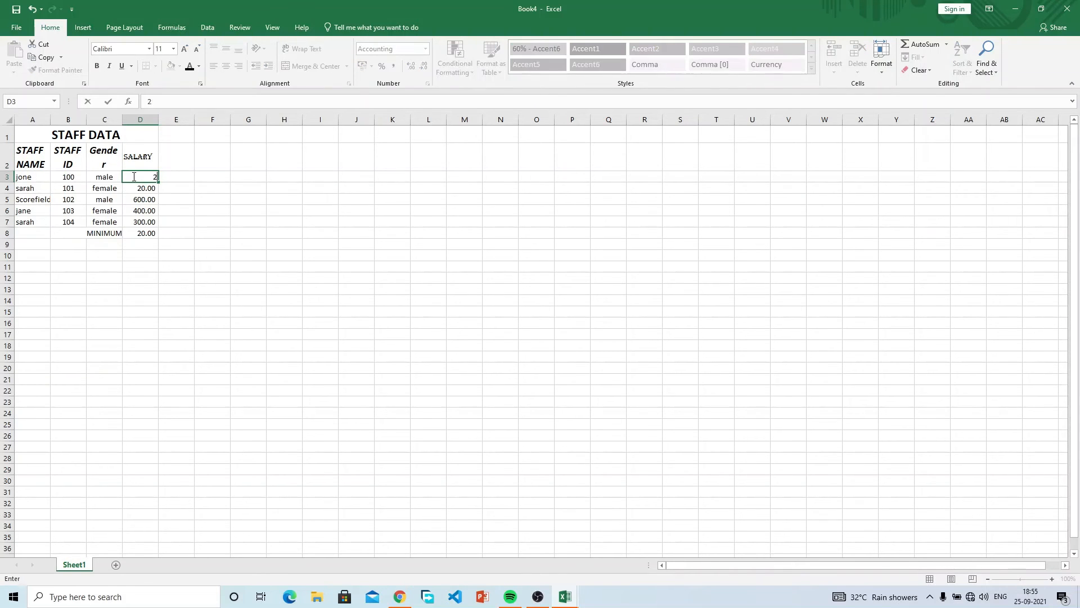
key(Return)
text(25)
key(Return)
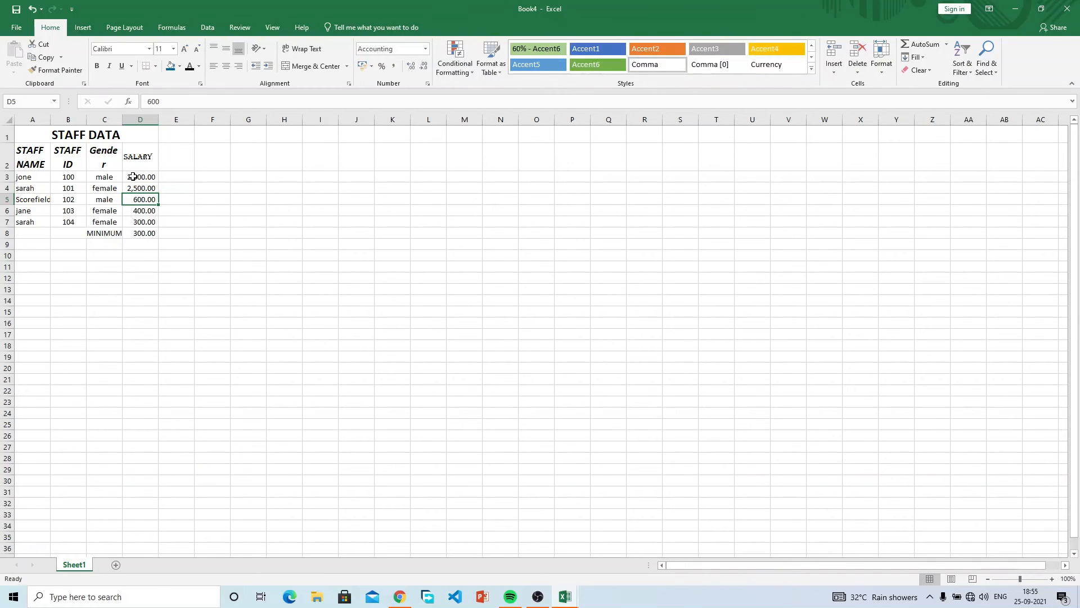
text(2100)
key(Return)
text(2,300)
key(Return)
text(2200)
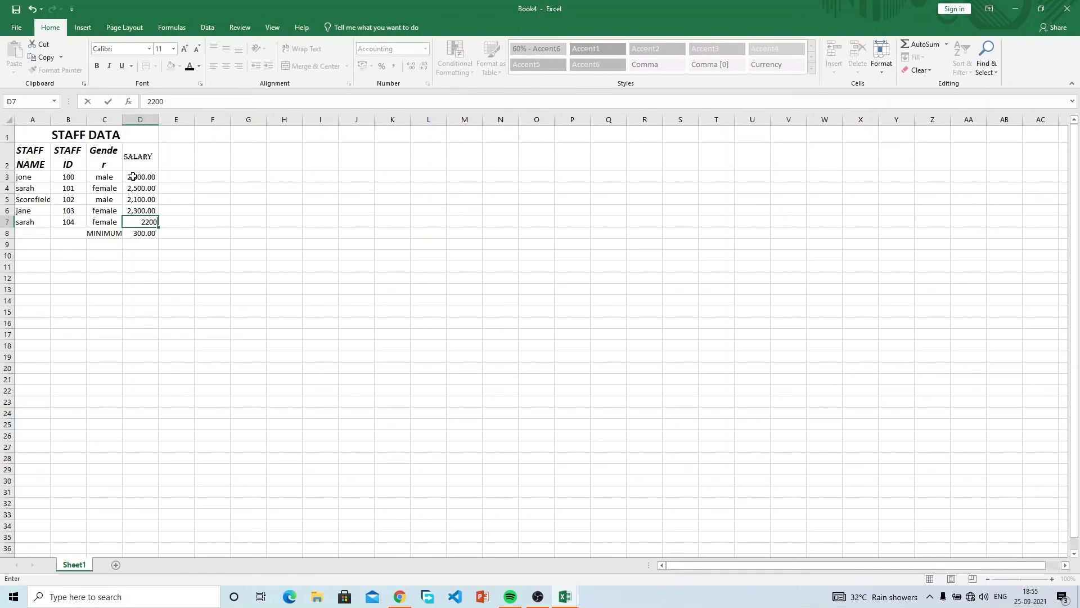
key(Return)
Clear the MINIMUM row, delete the STAFF DATA title row, and widen columns A–C.
click(111, 230)
drag(111, 230, 137, 233)
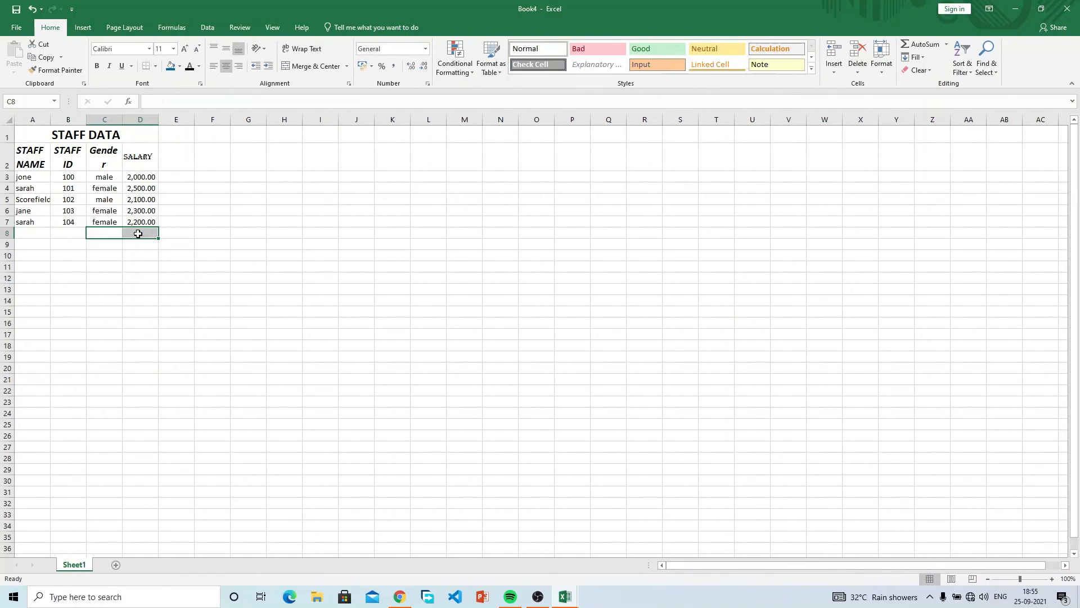
key(Delete)
click(39, 174)
drag(50, 119, 79, 119)
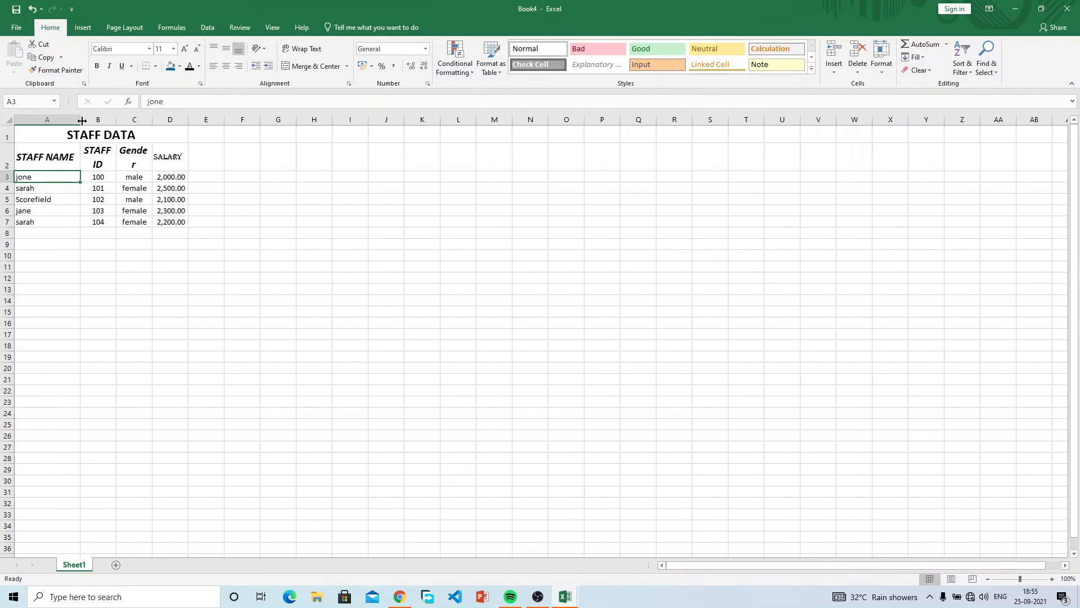
right_click(7, 135)
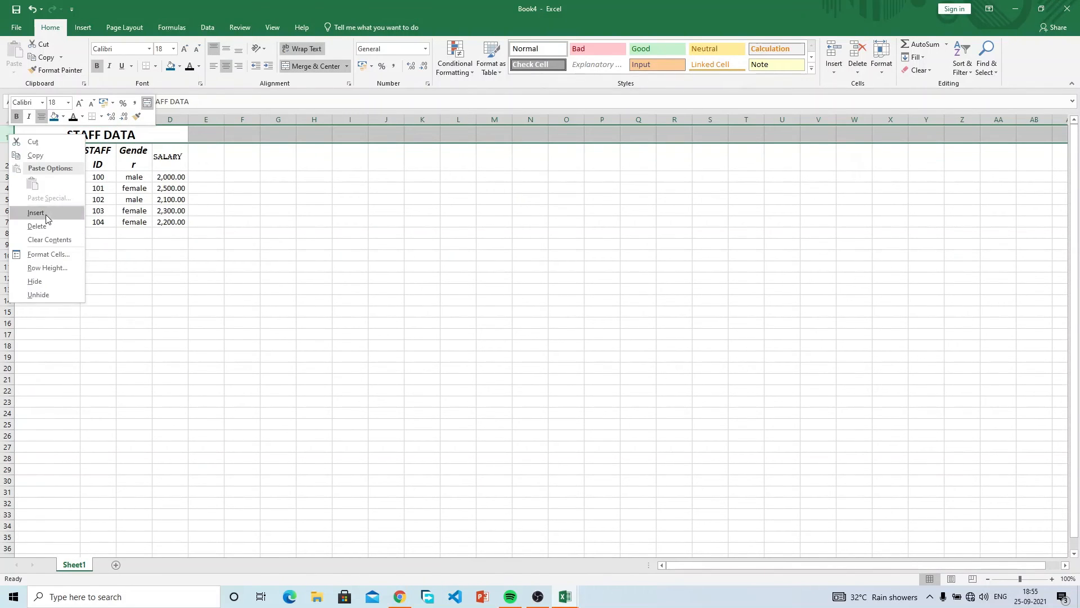
click(37, 225)
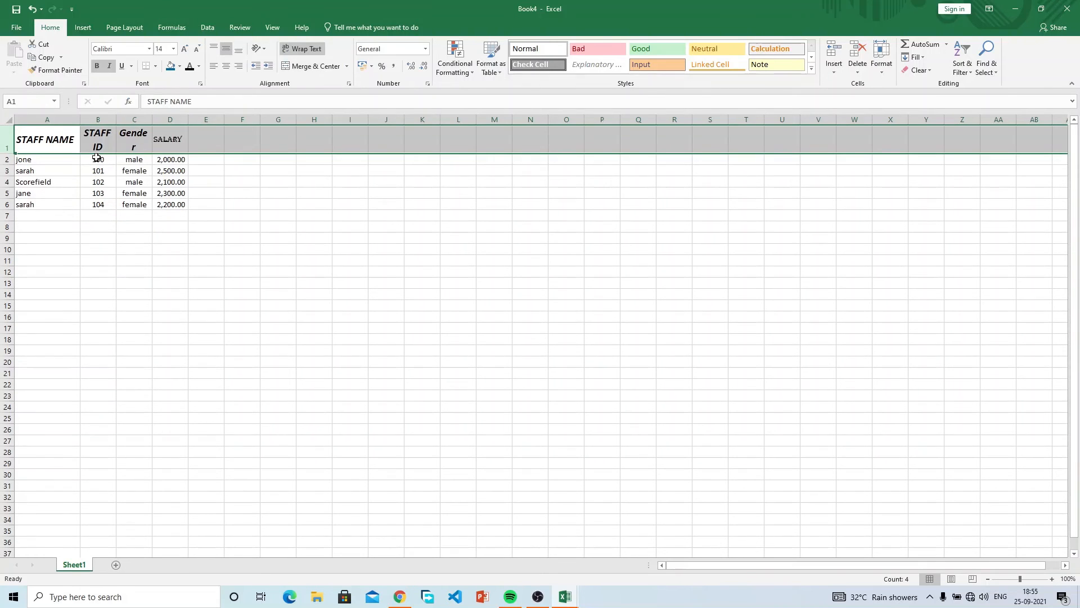
click(101, 141)
drag(115, 120, 201, 120)
click(193, 159)
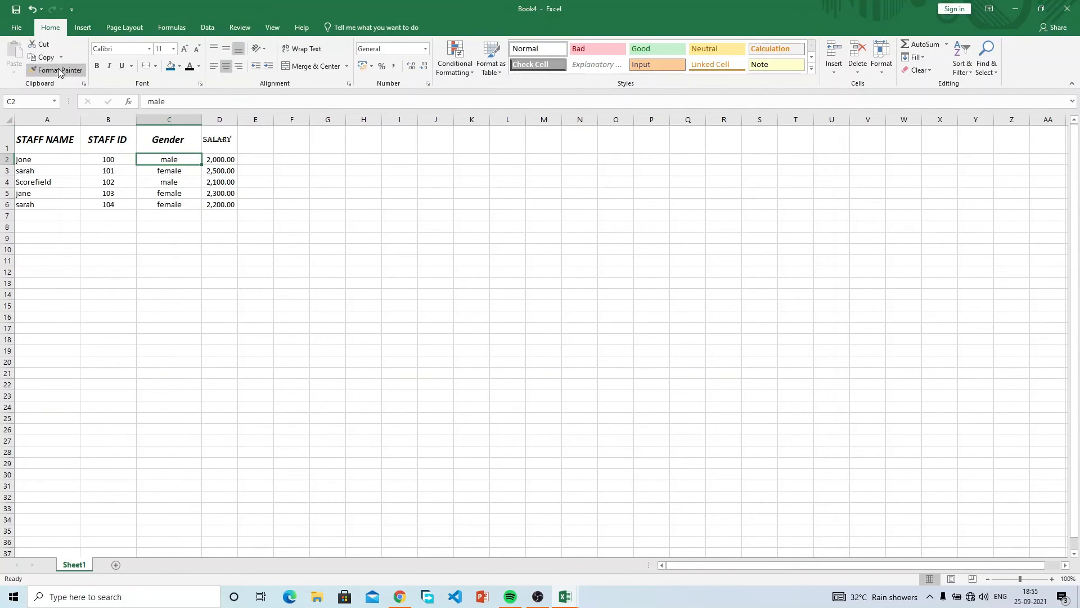
Save Book4 as STAFF DATA.xlsx in Documents, then close it.
click(14, 11)
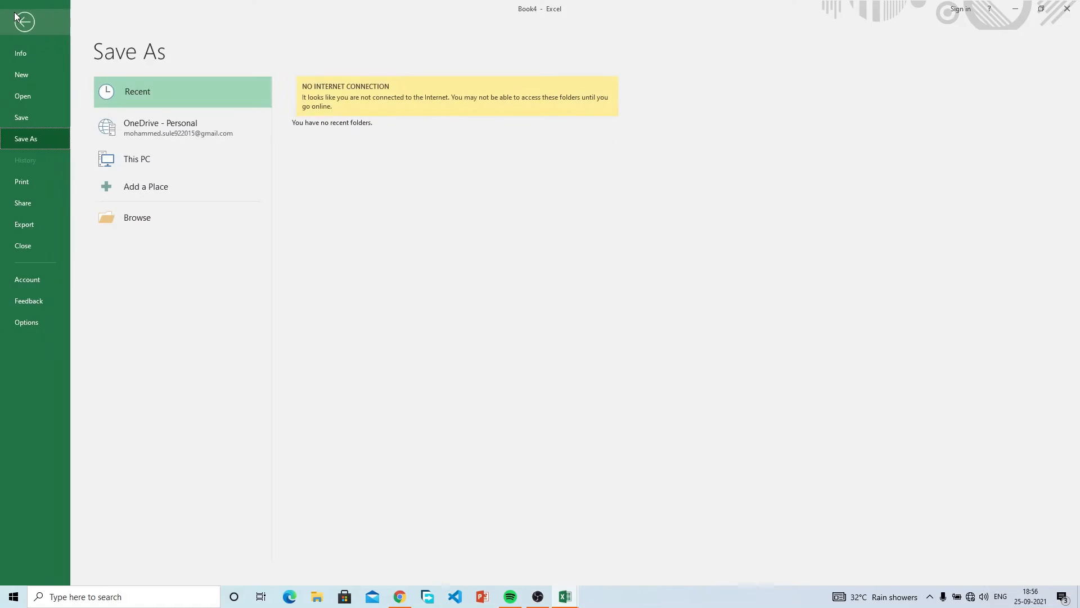
click(183, 214)
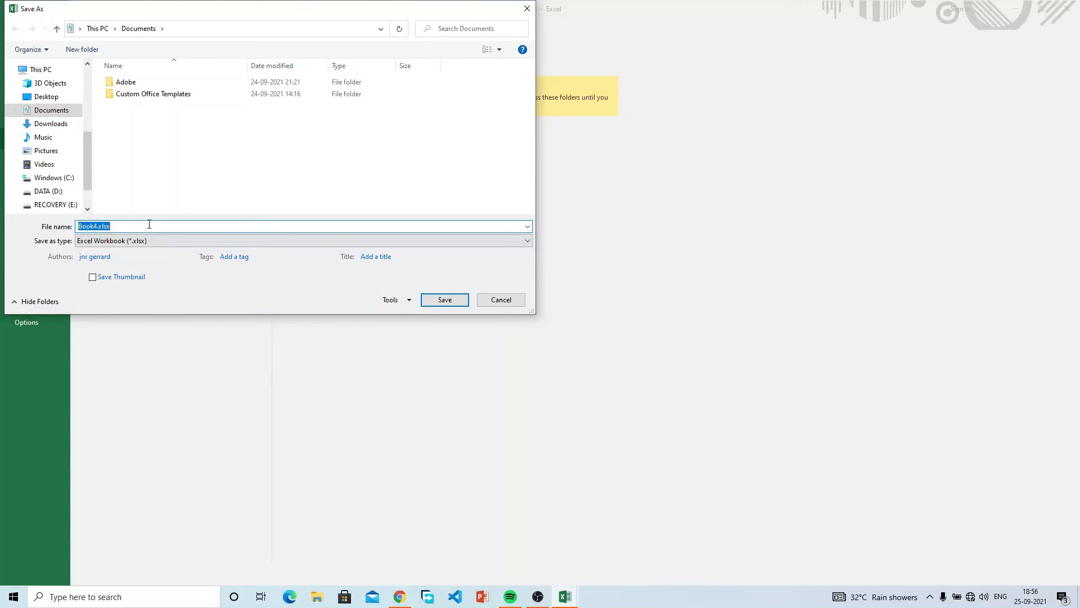
text(STAFF DATA)
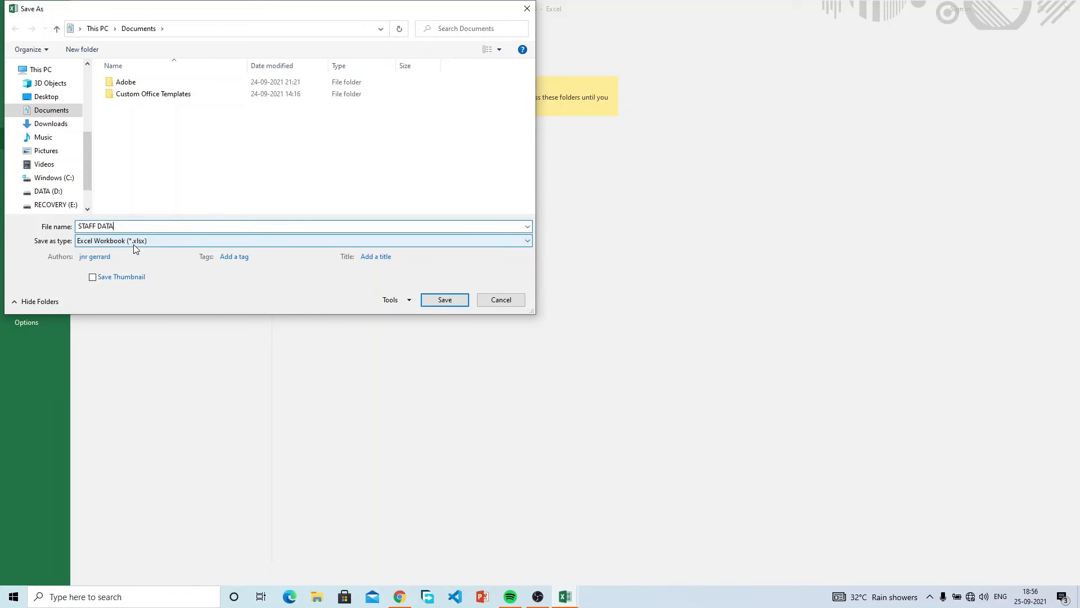
click(444, 300)
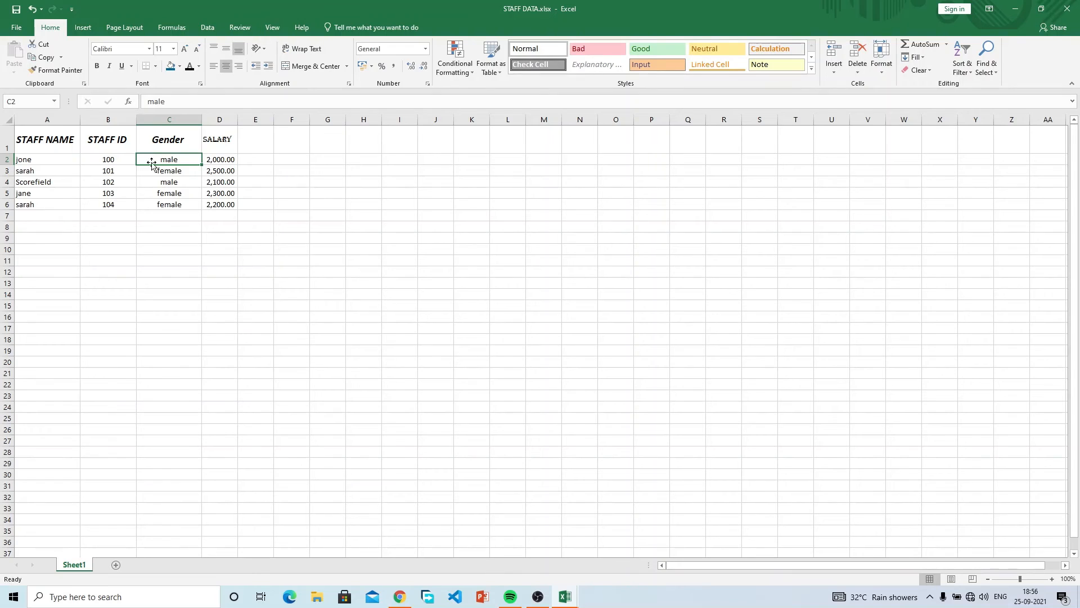
click(1067, 10)
Return to Book2 and rename its empty Sheet6 tab to STAFF DATA.
click(184, 213)
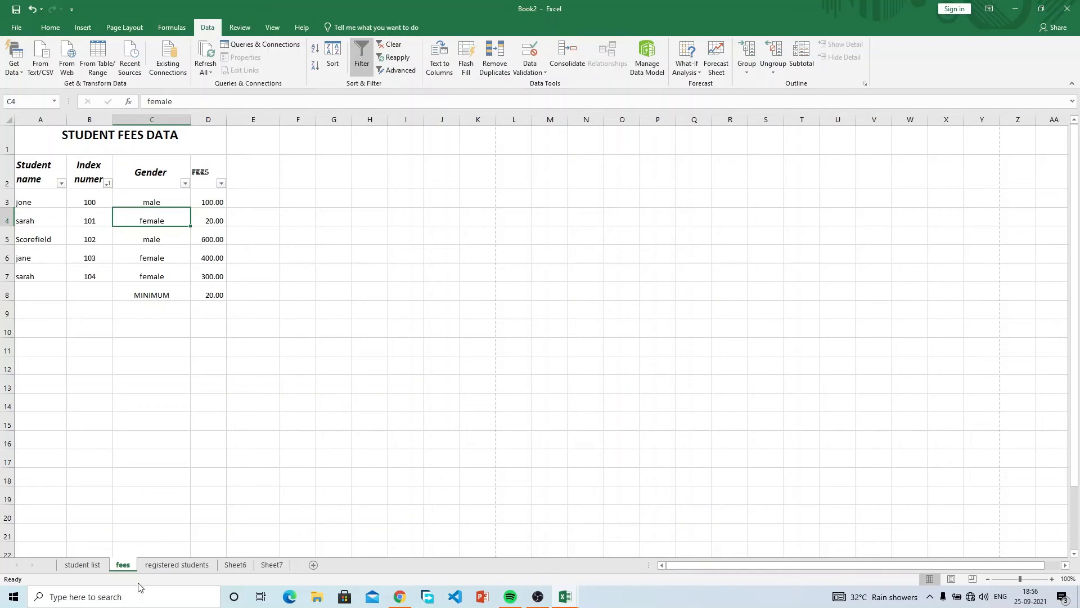
click(240, 565)
right_click(240, 564)
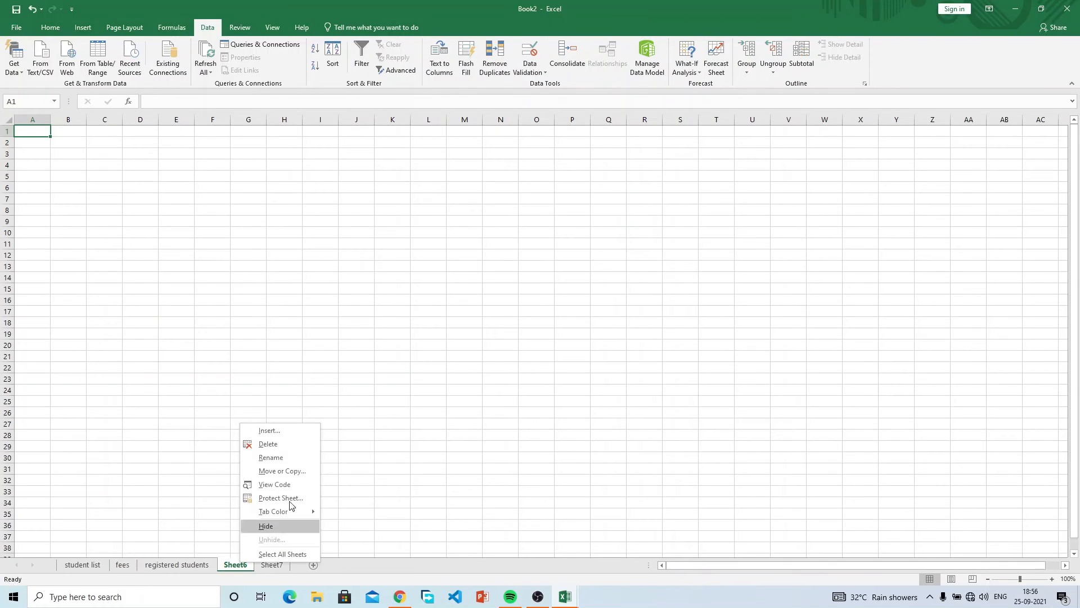
click(295, 460)
text(STAF)
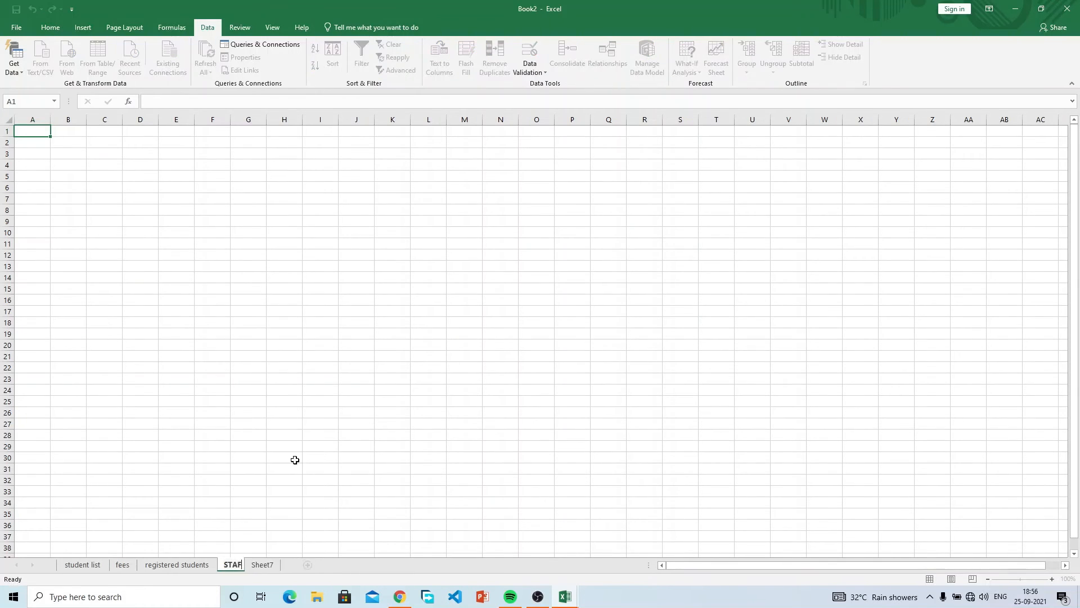
text(F DATA)
key(Return)
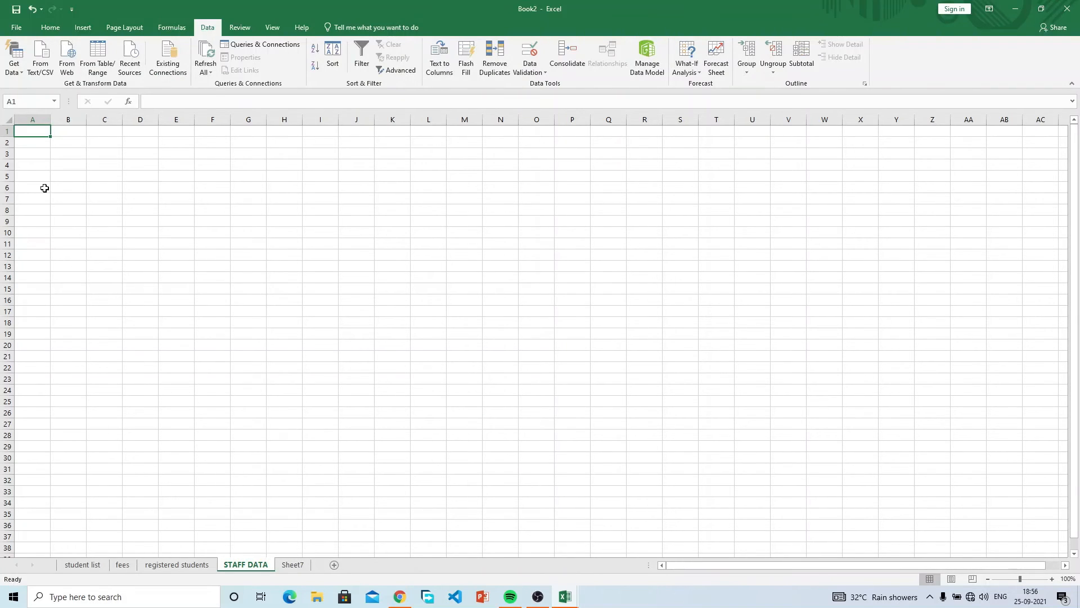
click(37, 164)
click(36, 152)
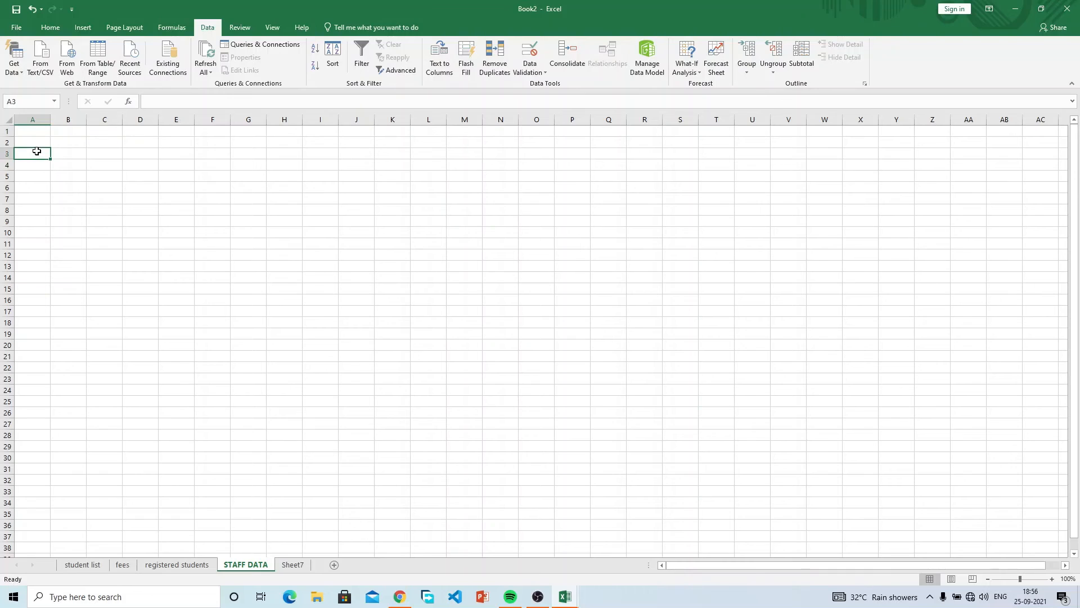
Import Sheet1 of STAFF DATA.xlsx from a workbook file and load it into Book2.
click(19, 74)
mouse_move(66, 85)
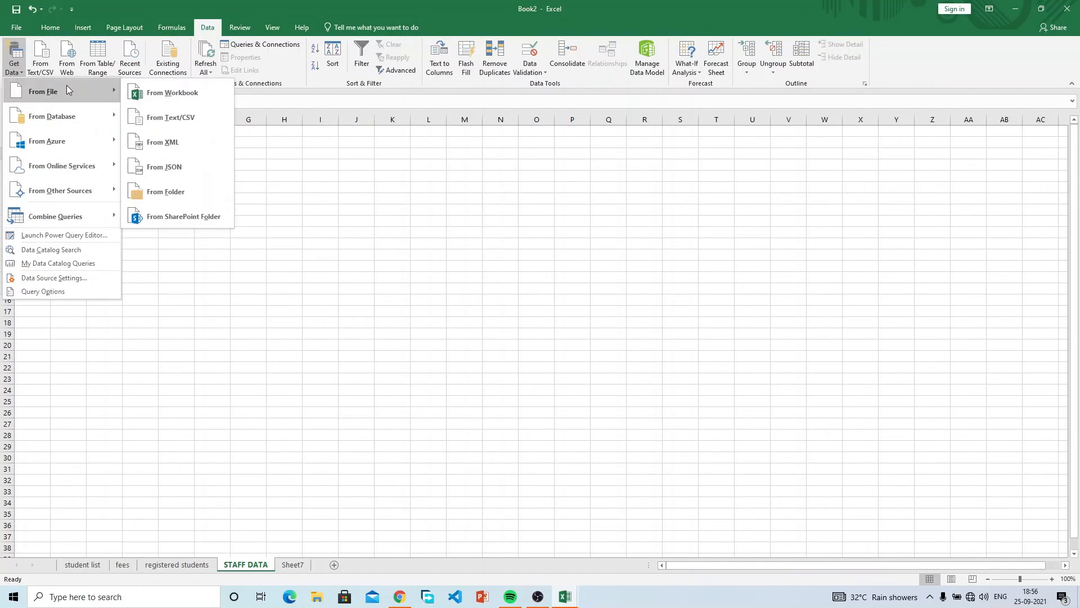
click(140, 94)
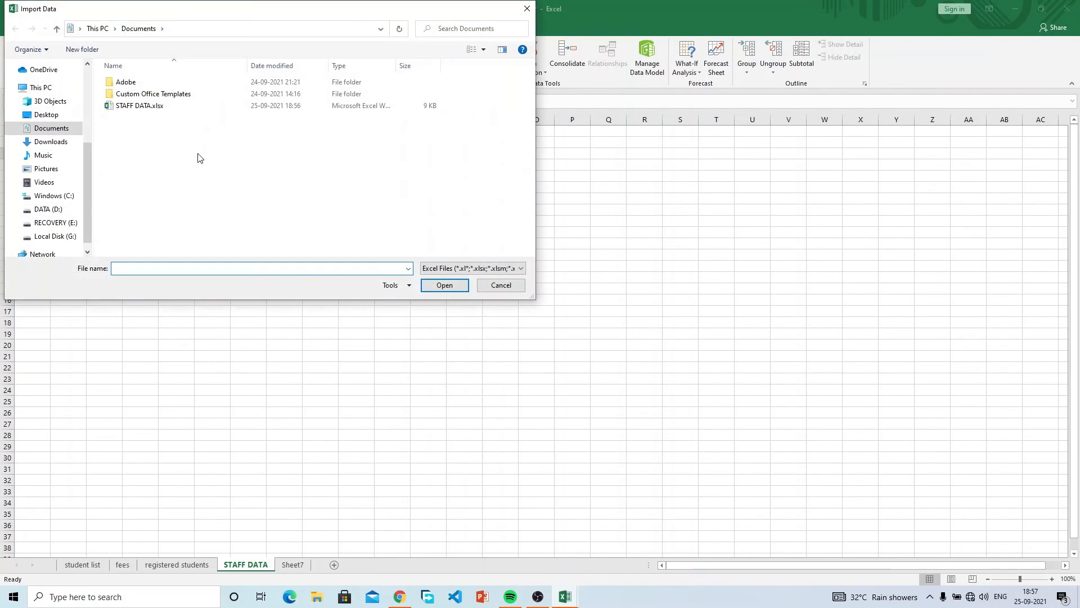
click(167, 110)
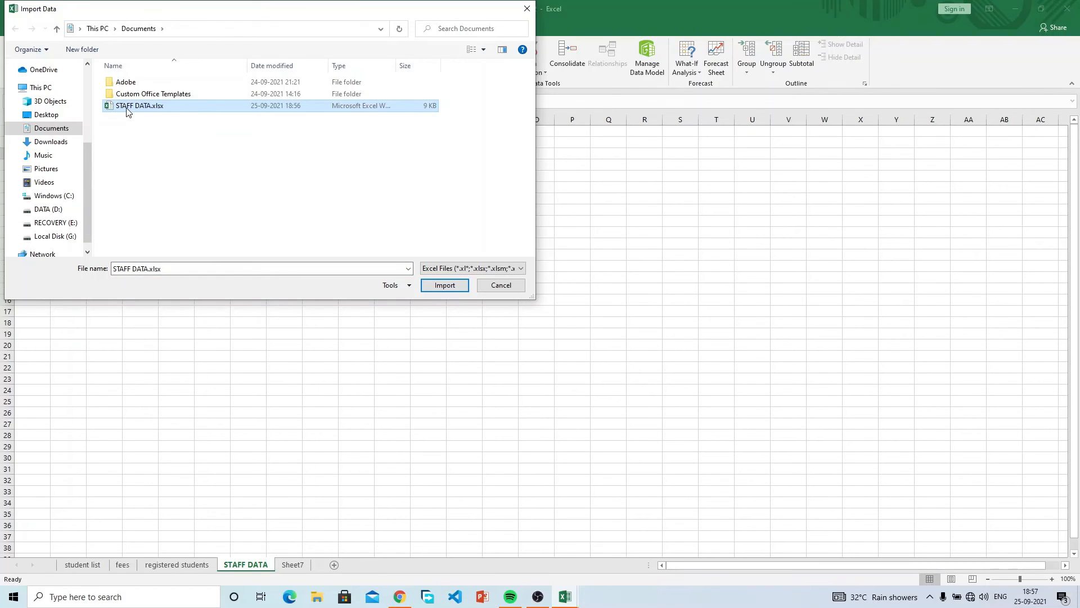
click(443, 285)
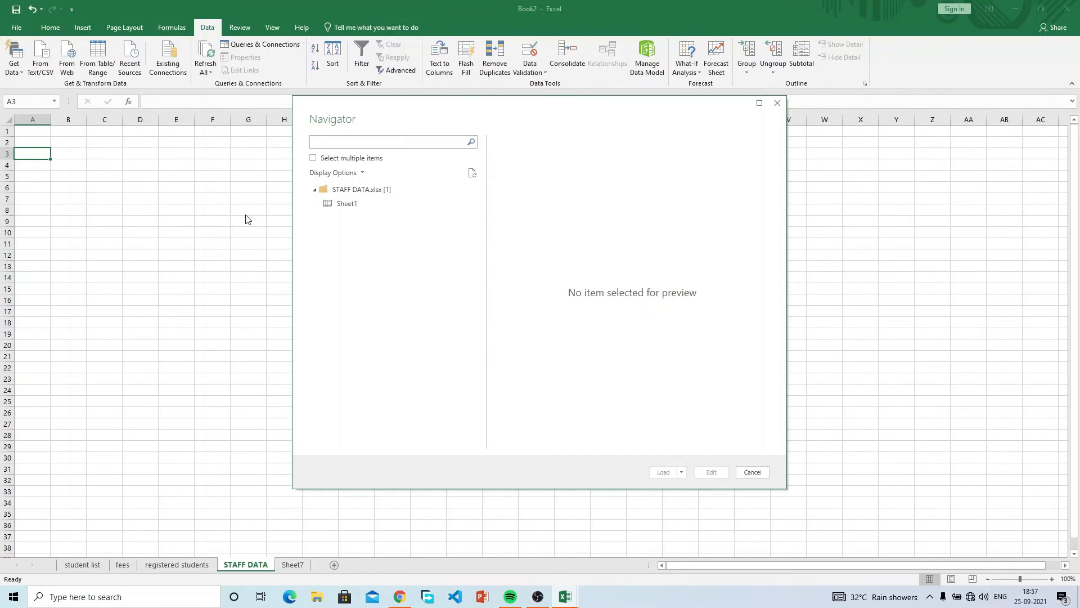
click(346, 204)
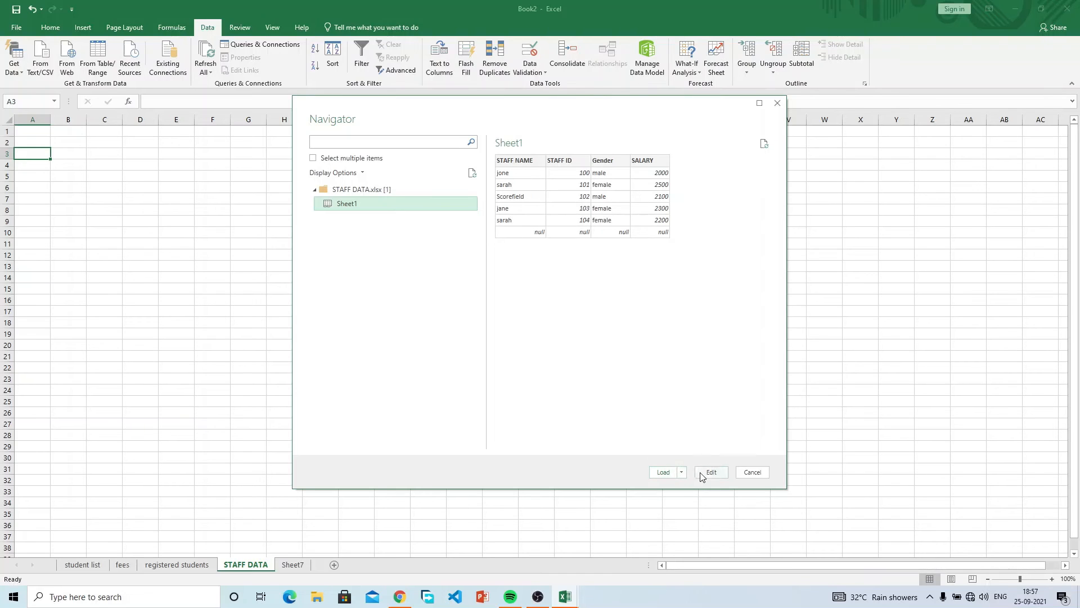
click(664, 472)
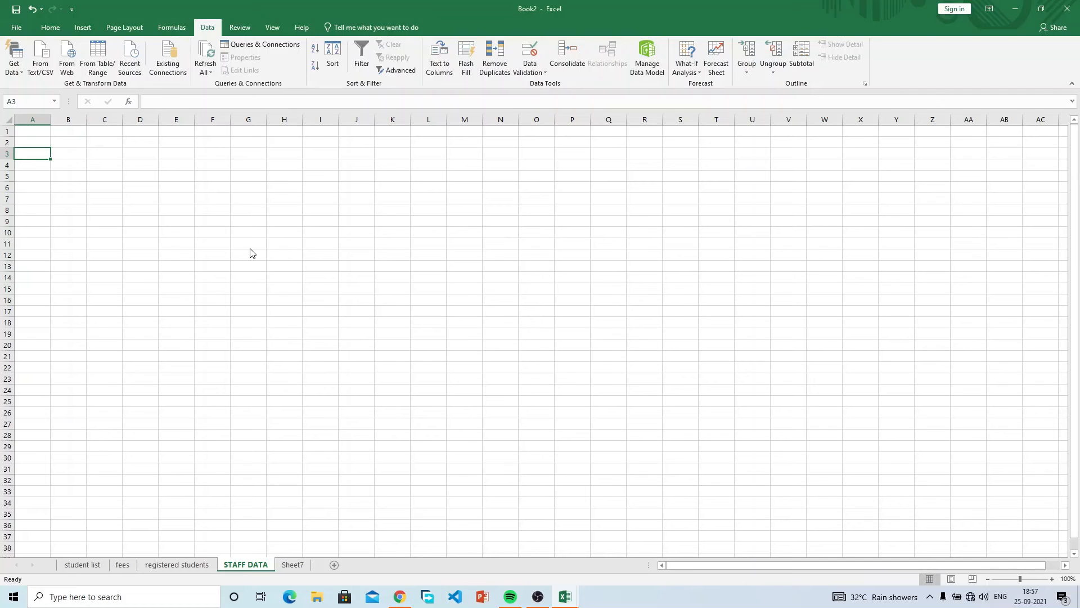
Inspect the imported staff table's cells, selecting the whole table and then deselecting it.
click(43, 134)
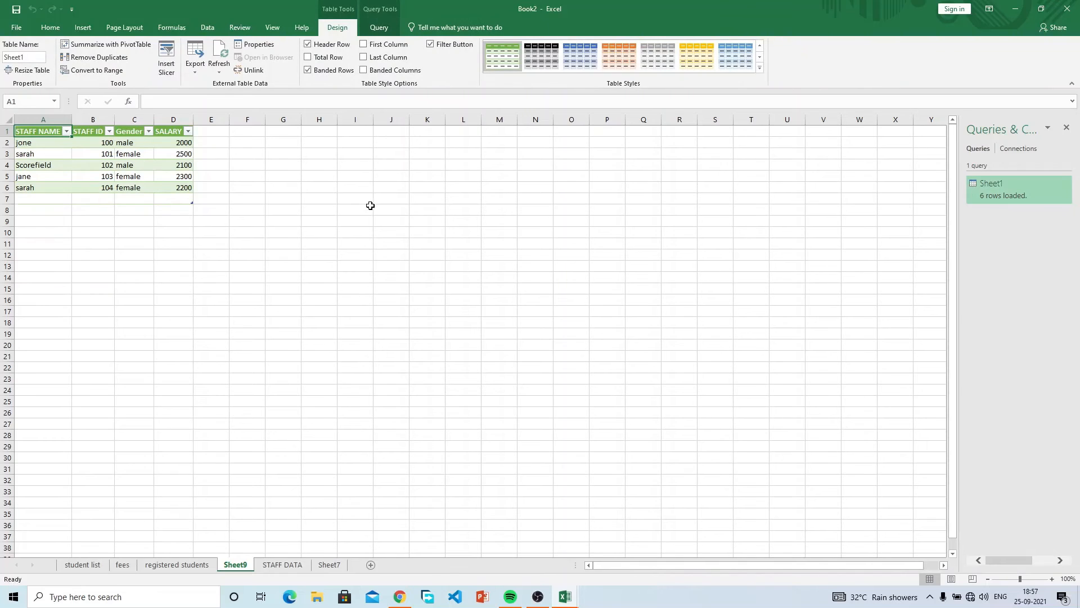
click(79, 145)
click(124, 157)
click(142, 164)
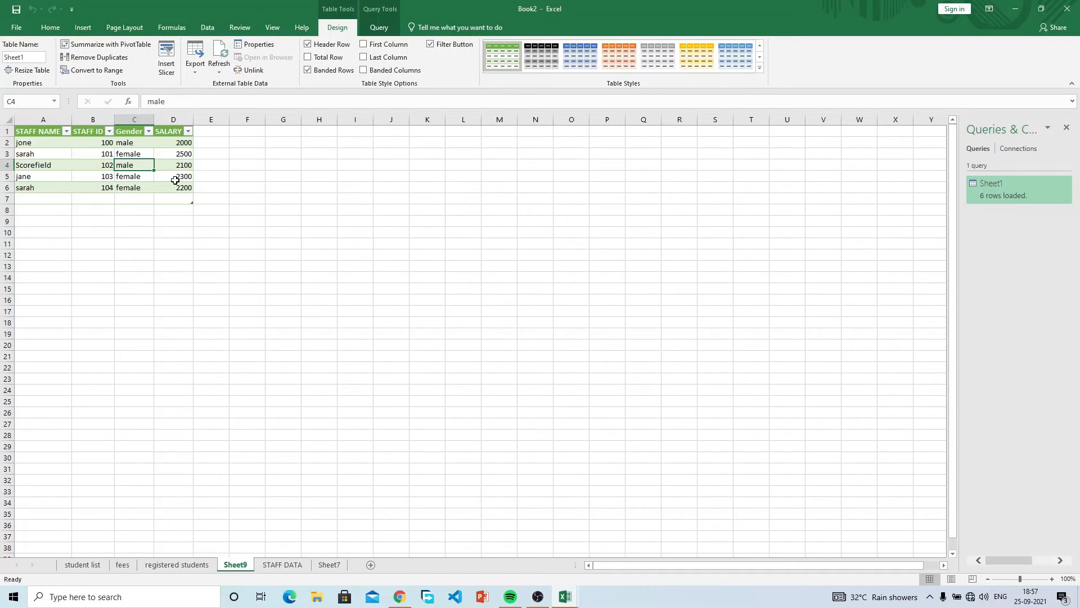
drag(176, 186, 28, 131)
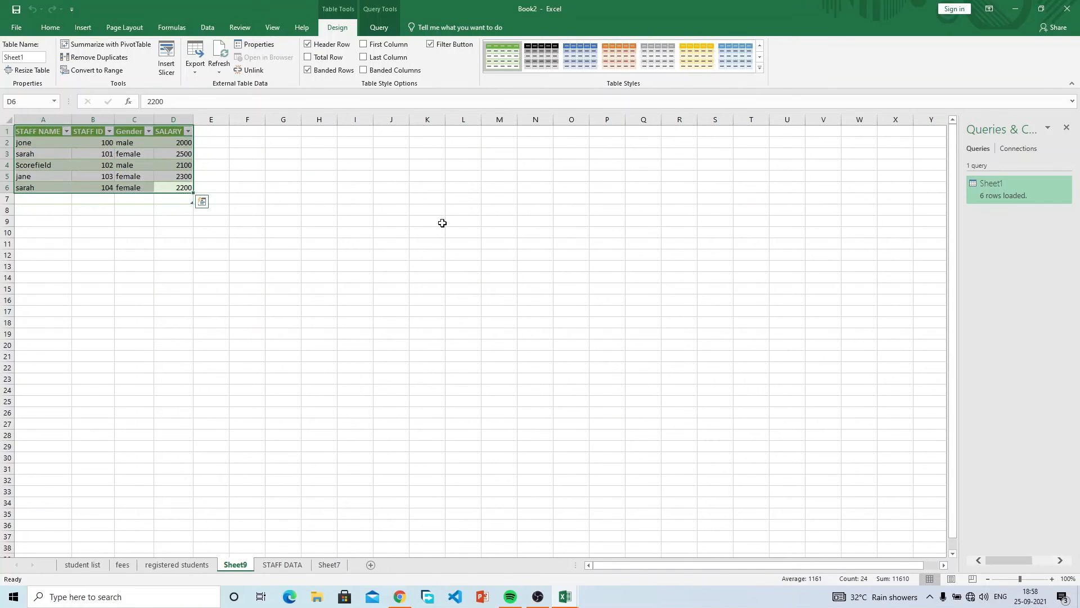
click(467, 241)
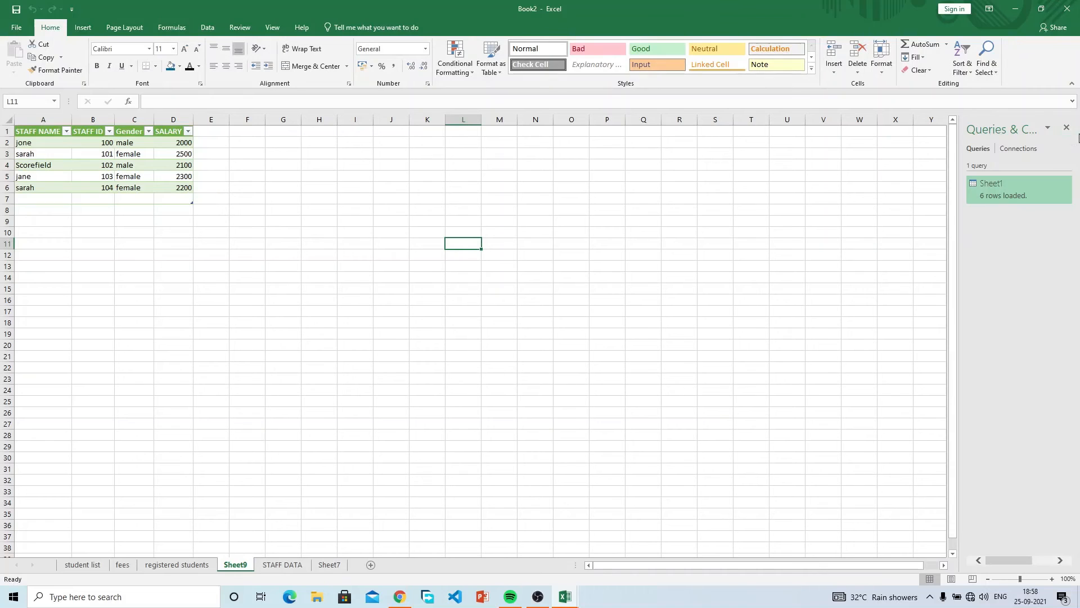
Close the Queries & Connections pane and switch to the Data ribbon.
click(1066, 128)
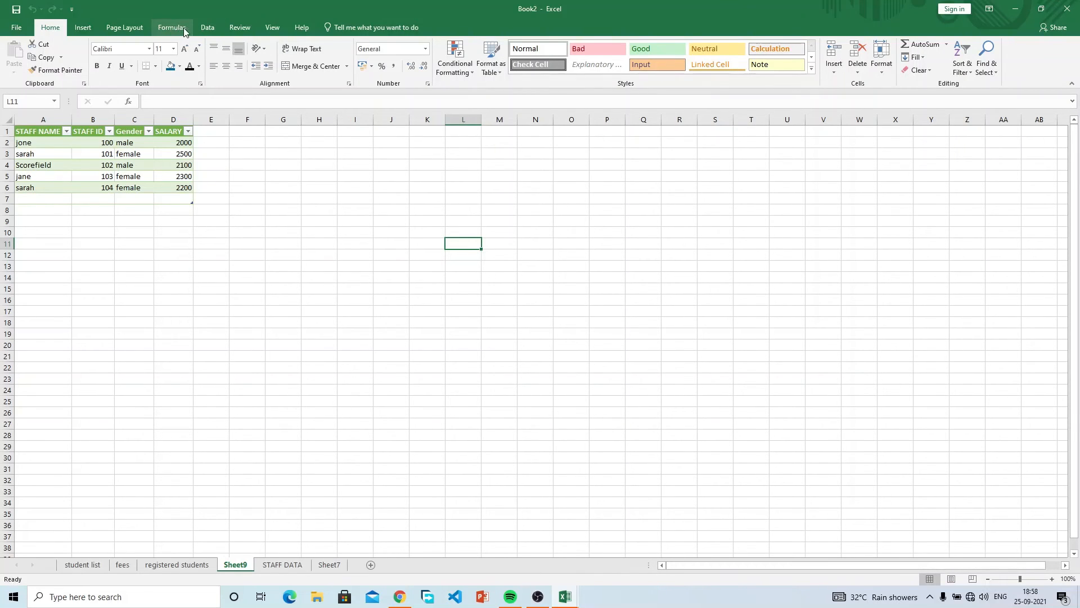
click(208, 28)
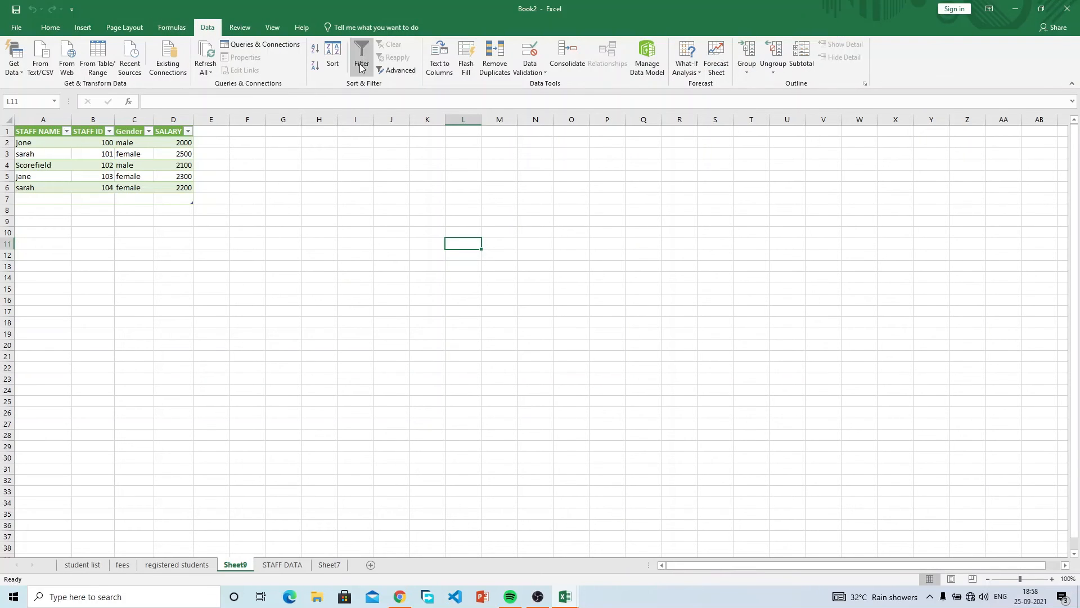
click(329, 133)
click(235, 178)
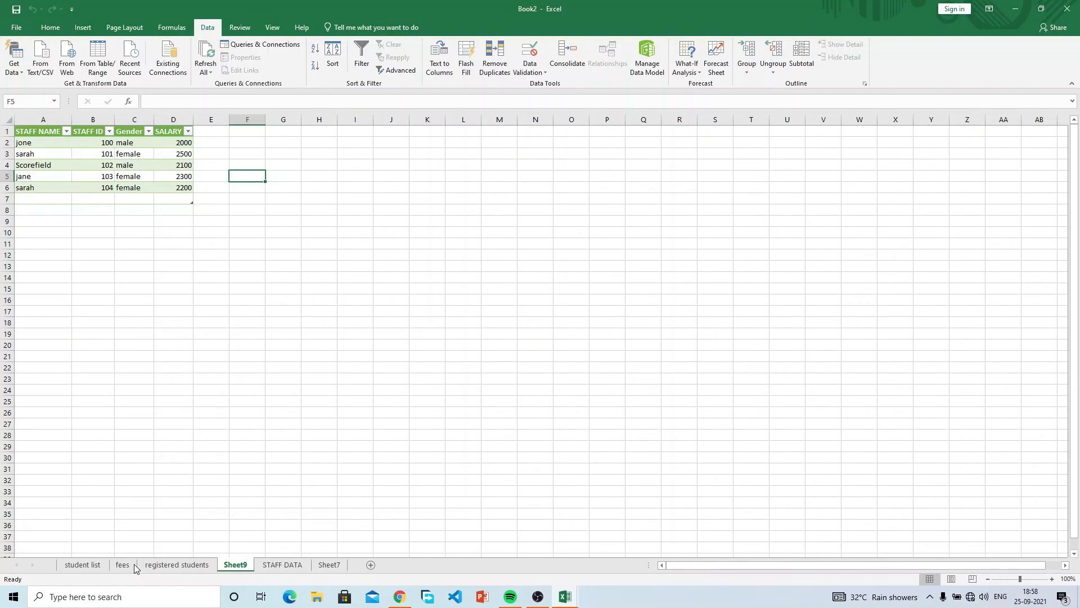
On the fees sheet, clear the MINIMUM label and its 20.00 value in C8:D8.
click(115, 565)
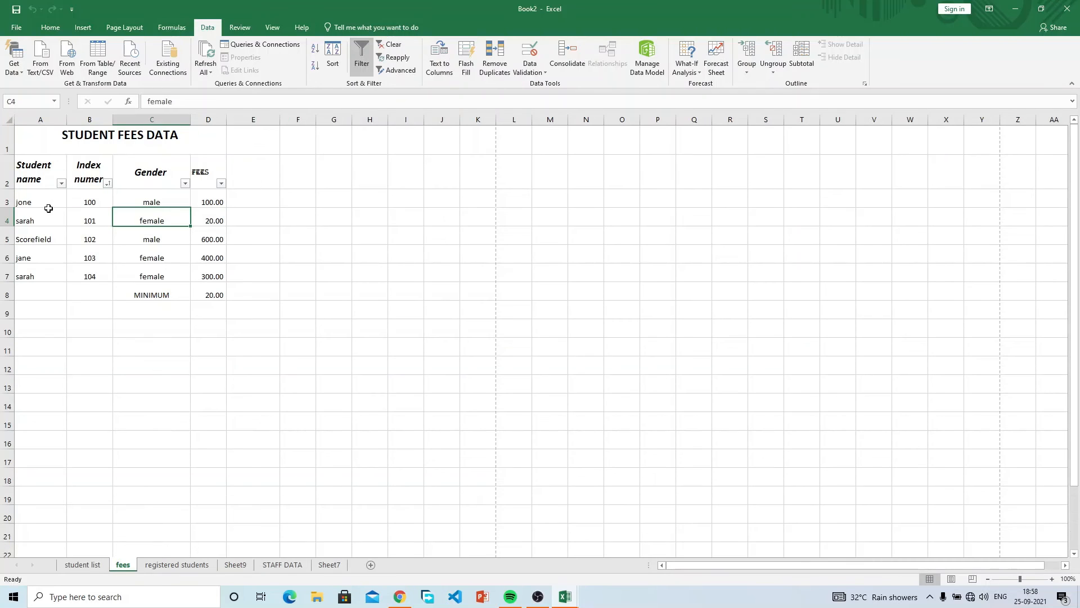
drag(156, 294, 233, 298)
key(Delete)
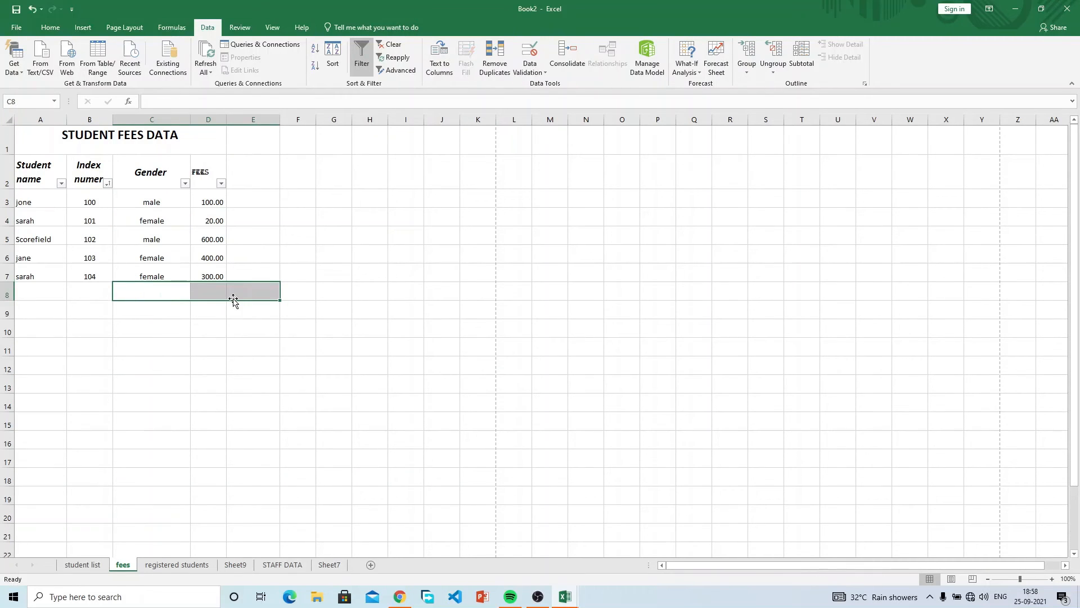
Try Remove Duplicates on the student names, then the fees rows, cancelling both without changes.
click(36, 203)
drag(176, 232, 53, 199)
click(45, 198)
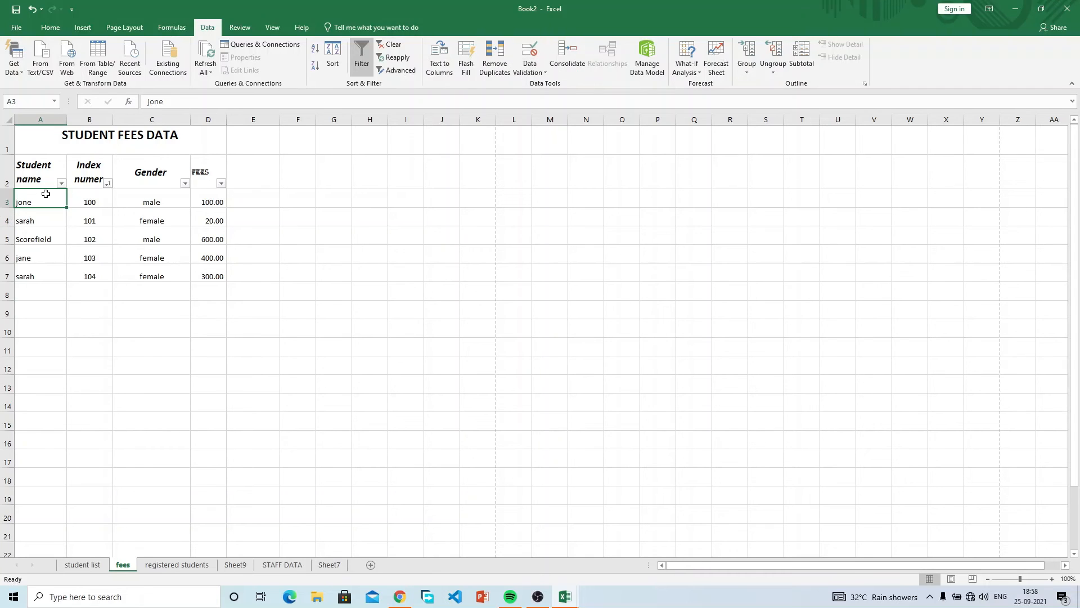
drag(21, 203, 56, 266)
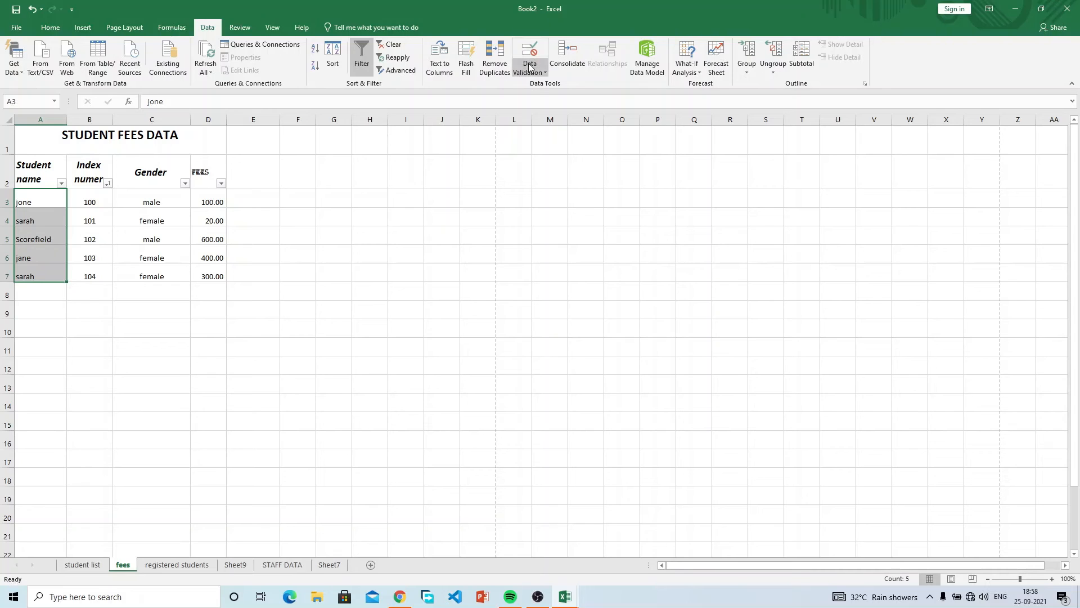
click(495, 62)
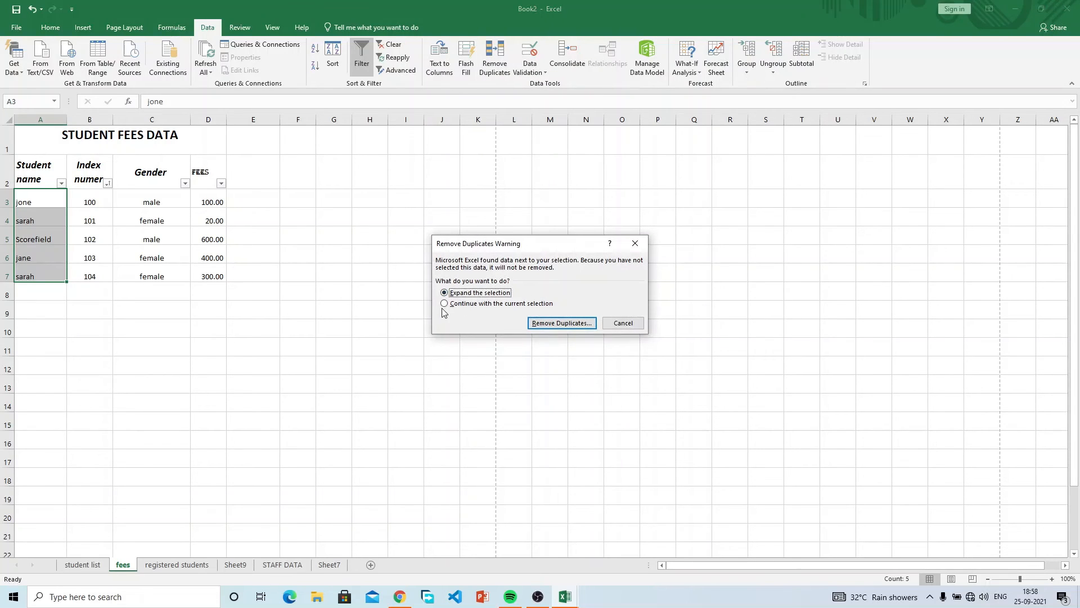
click(623, 324)
drag(49, 202, 211, 275)
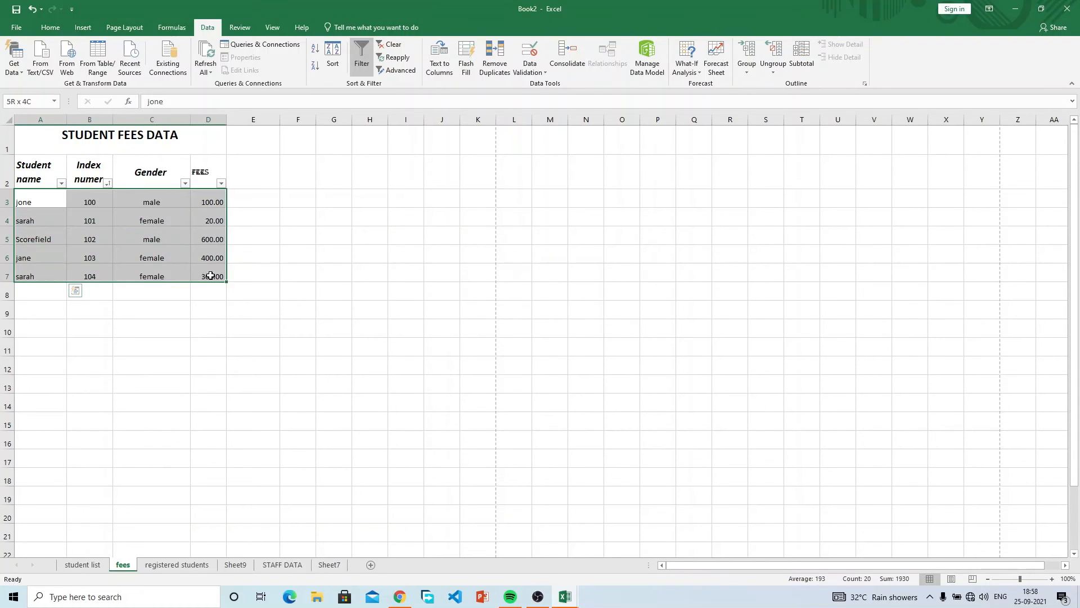
click(495, 56)
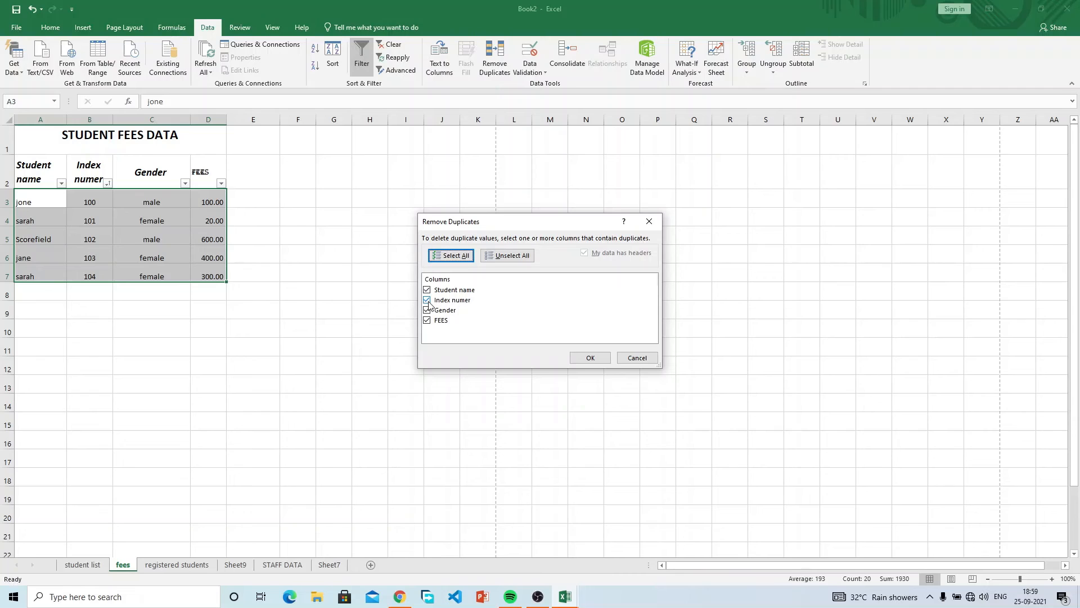
click(650, 360)
Change sarah's index number in B7 from 104 to 101.
click(83, 270)
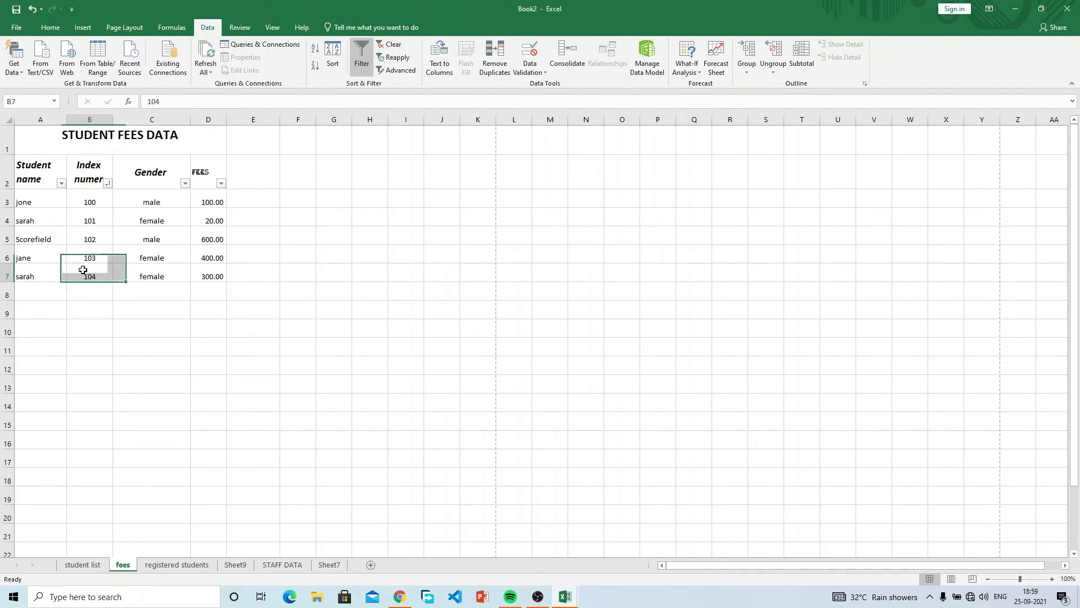
text(101)
key(Return)
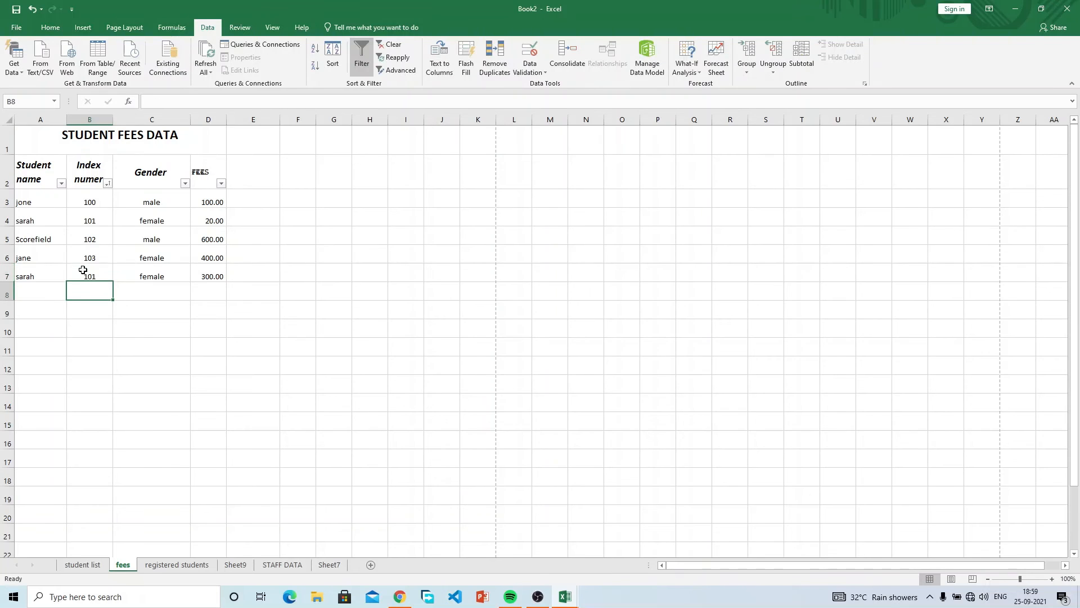
Remove duplicate rows by the Index numer column only, deleting the second 101 row.
drag(39, 202, 212, 270)
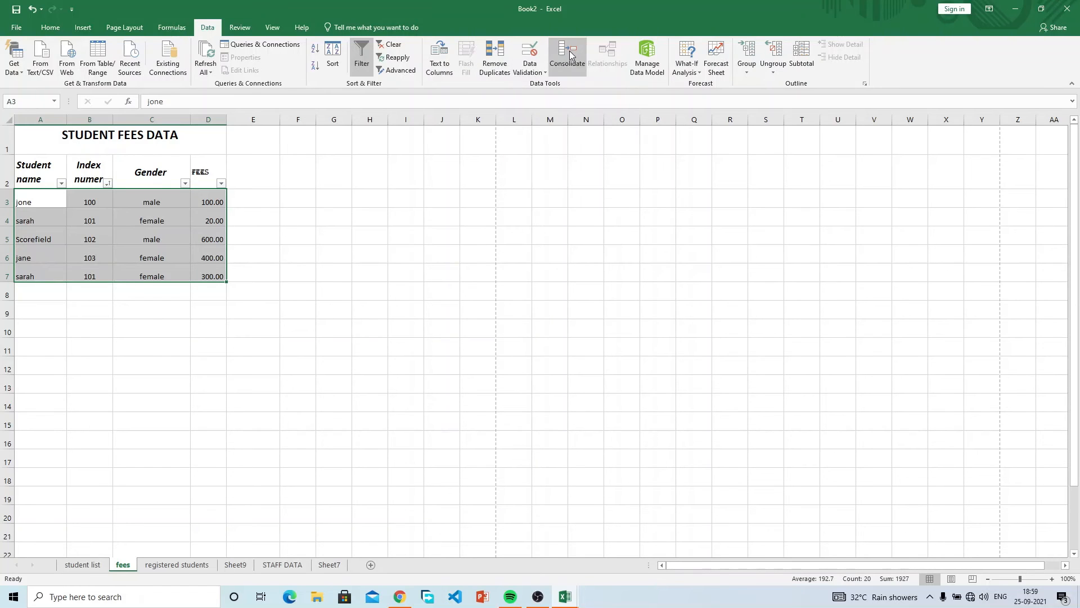
click(488, 61)
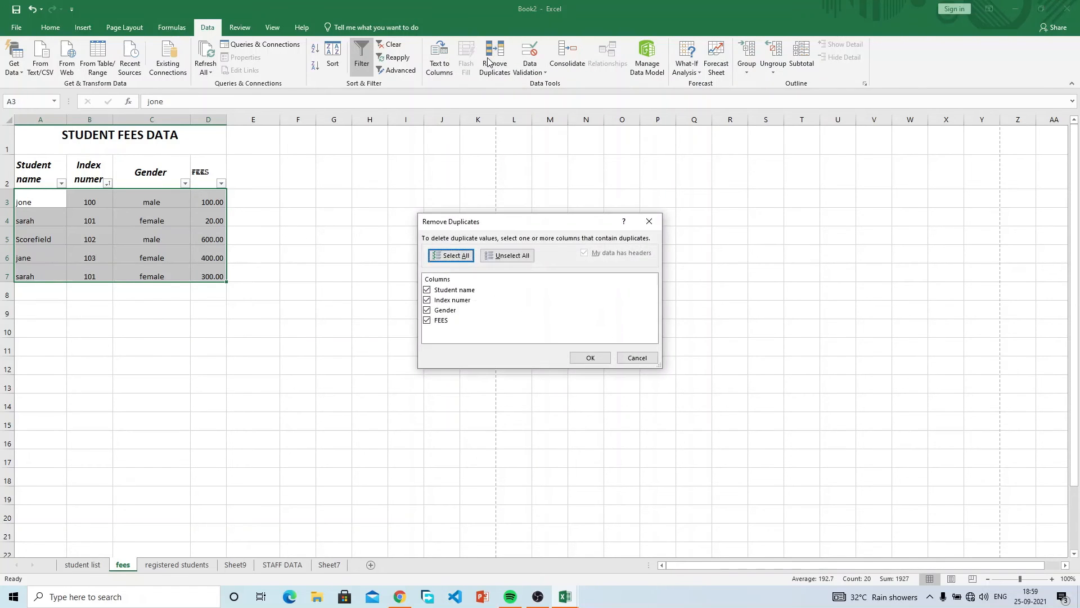
click(429, 292)
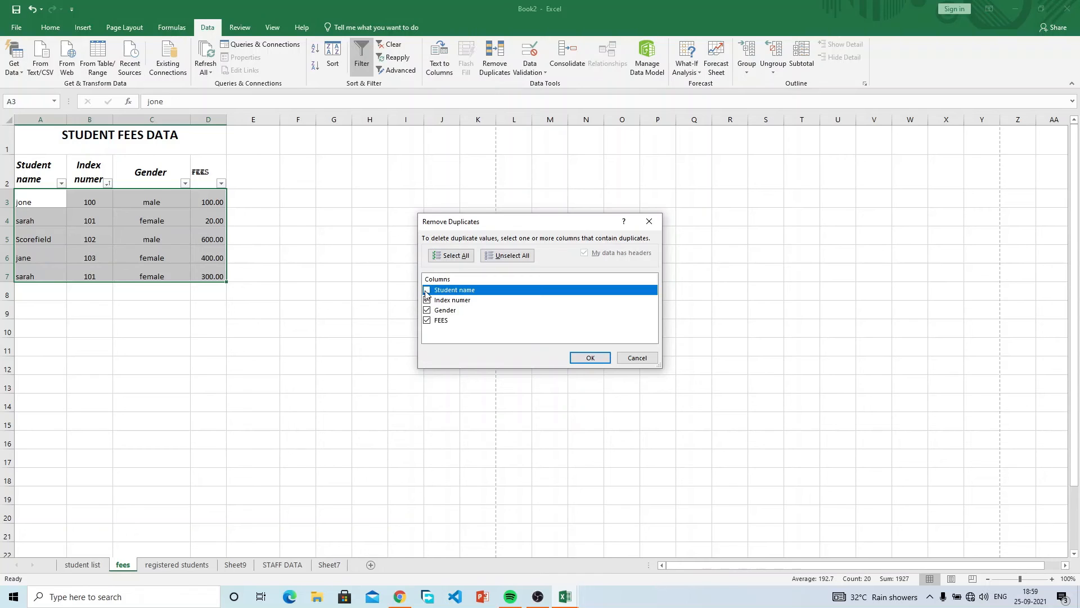
click(426, 310)
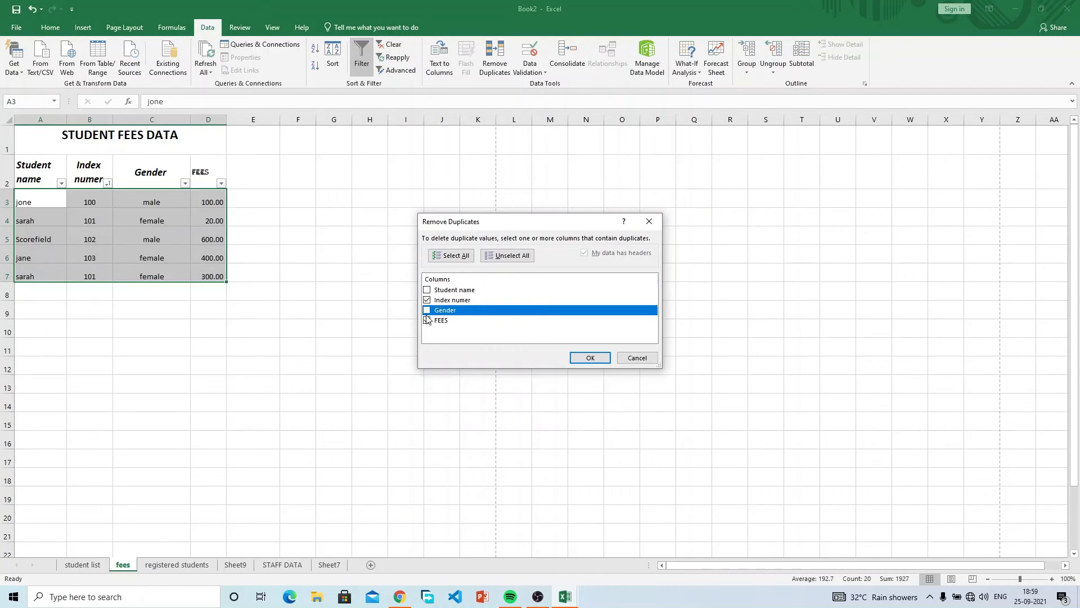
click(426, 319)
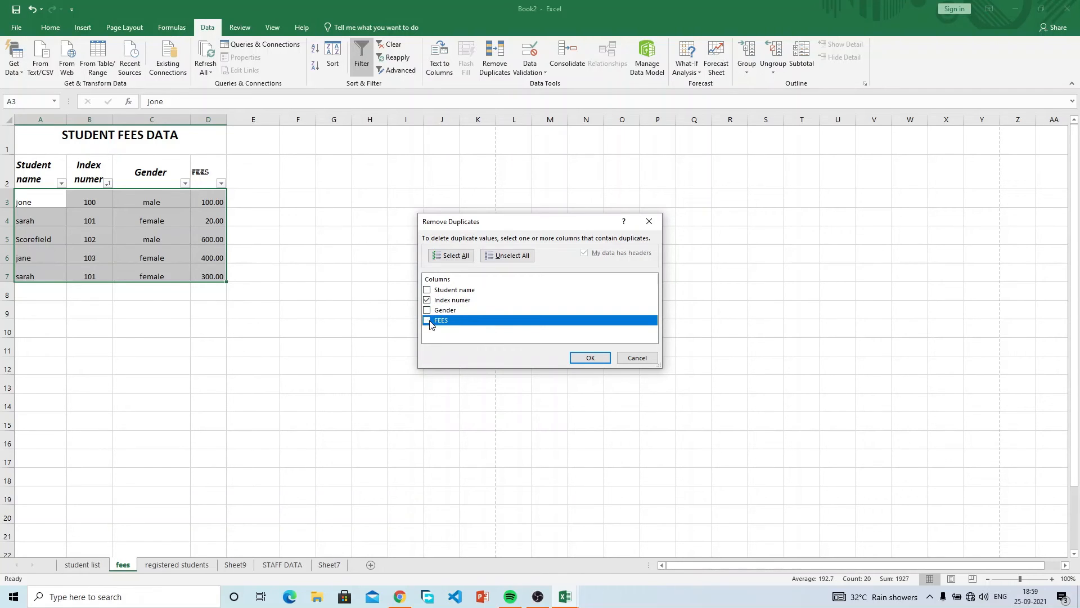
click(594, 361)
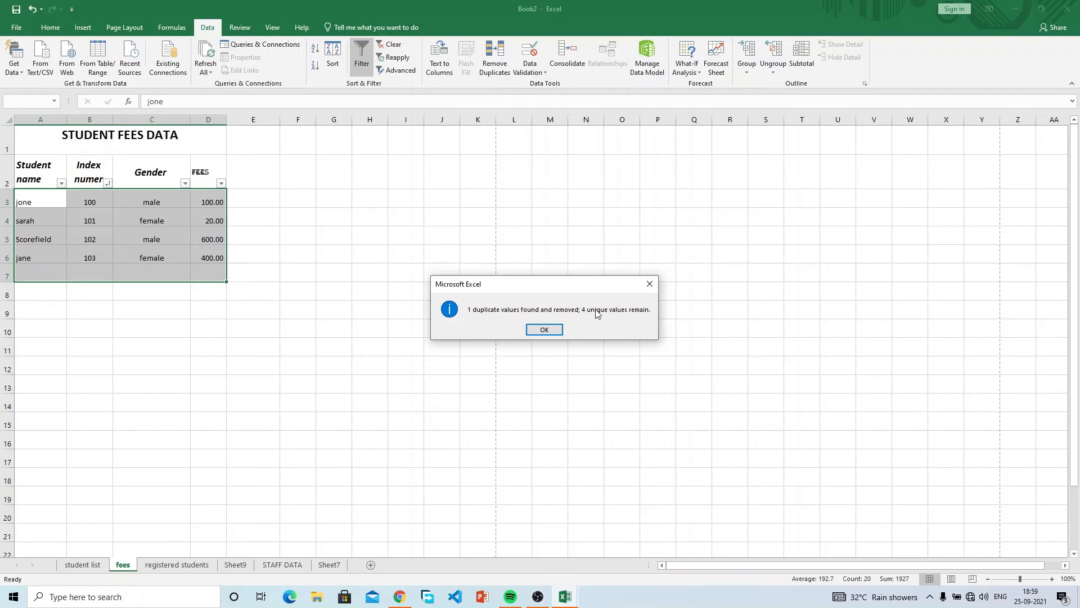
click(544, 332)
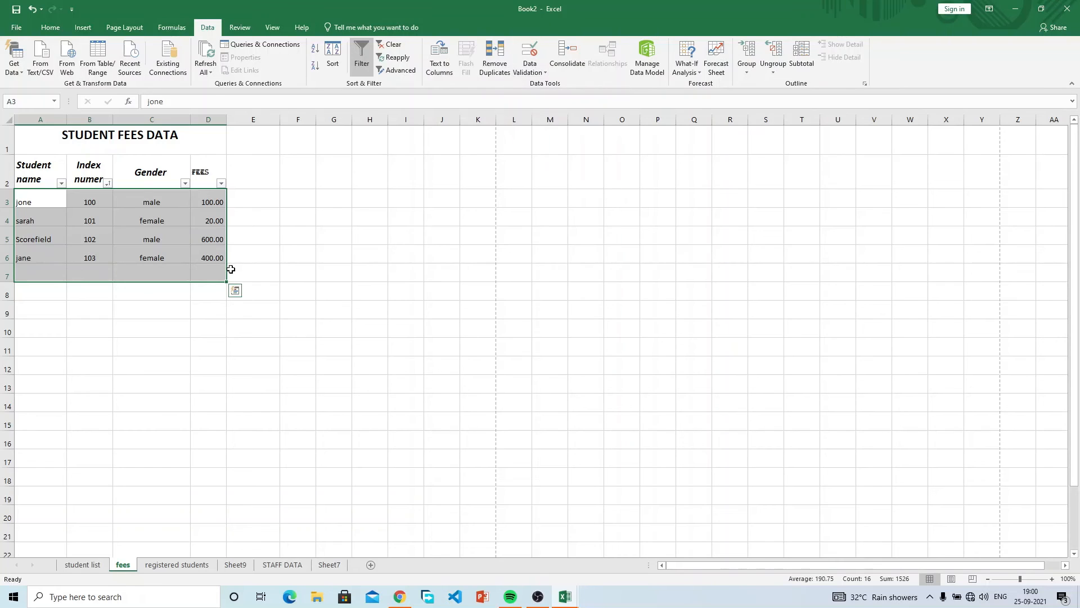
Deselect the fees table and bring up the Review ribbon tools.
click(264, 193)
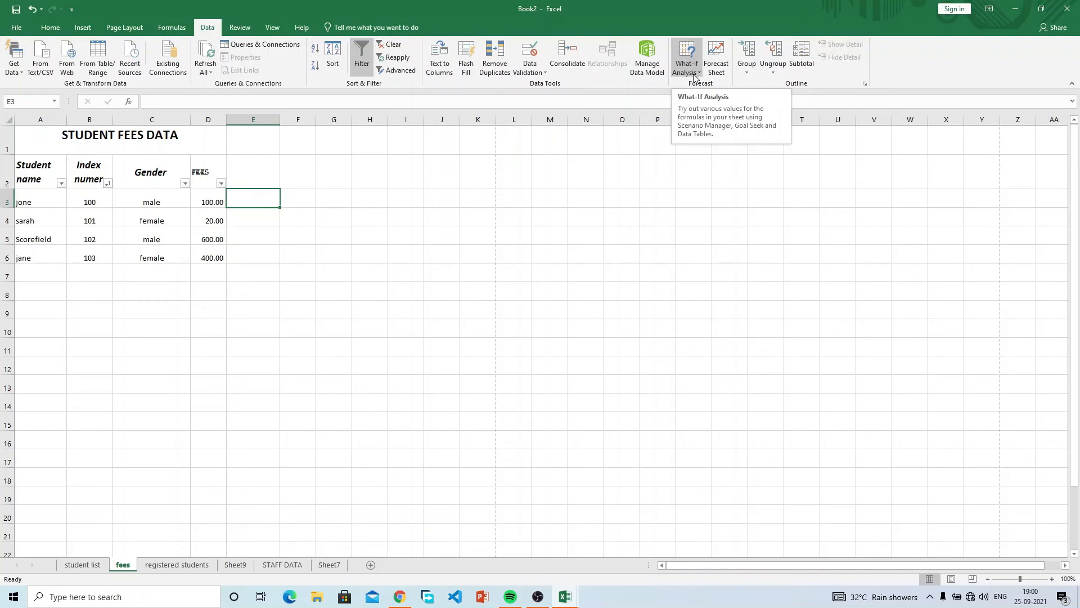
click(437, 265)
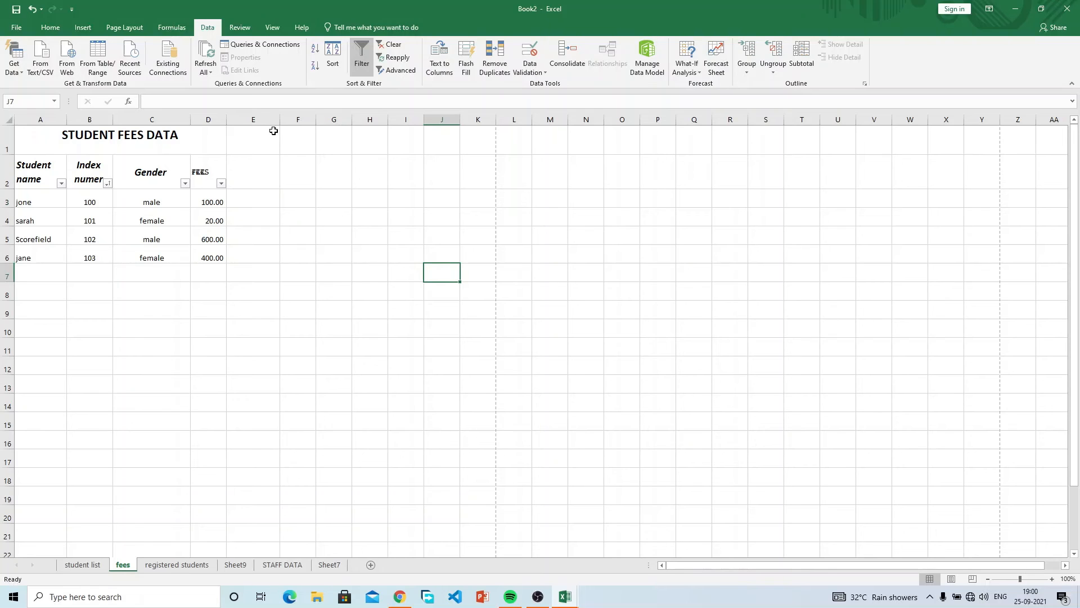
click(243, 24)
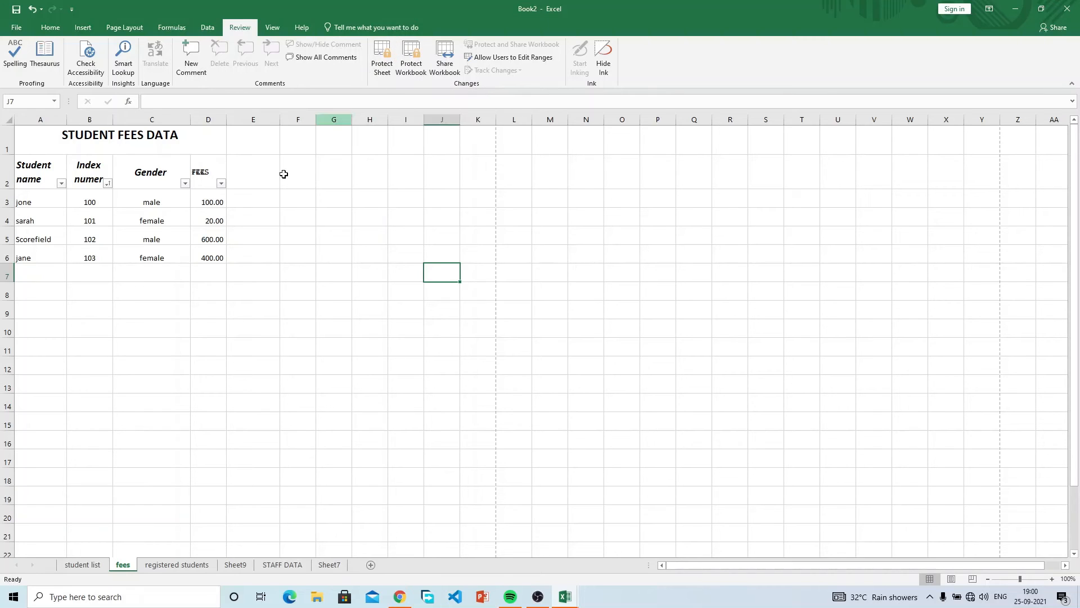
Look through the sheets and settle on the registered students sheet listing students 101–103.
click(217, 285)
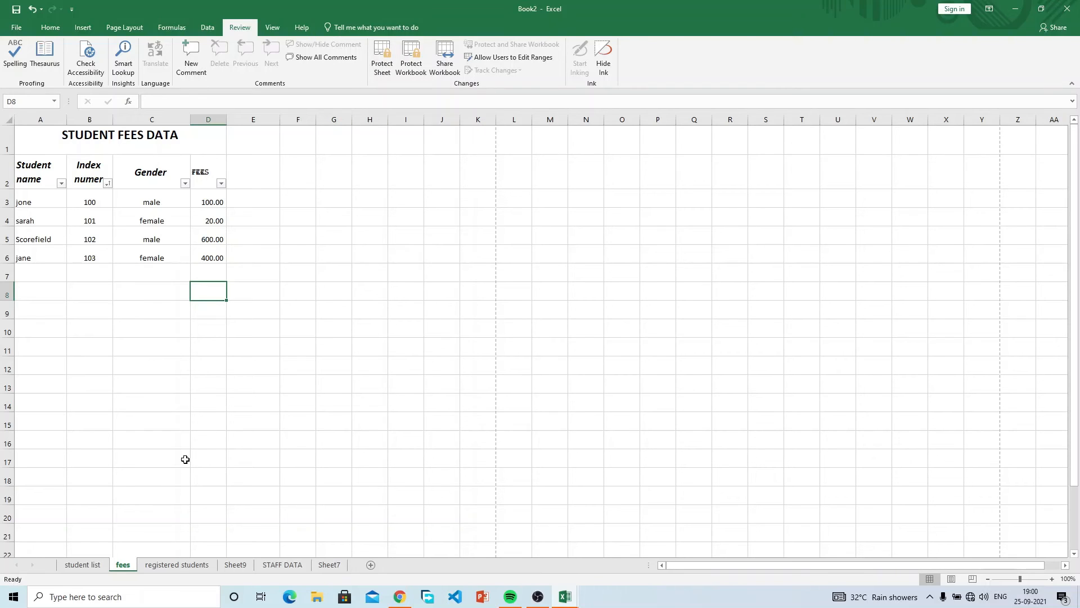
click(119, 286)
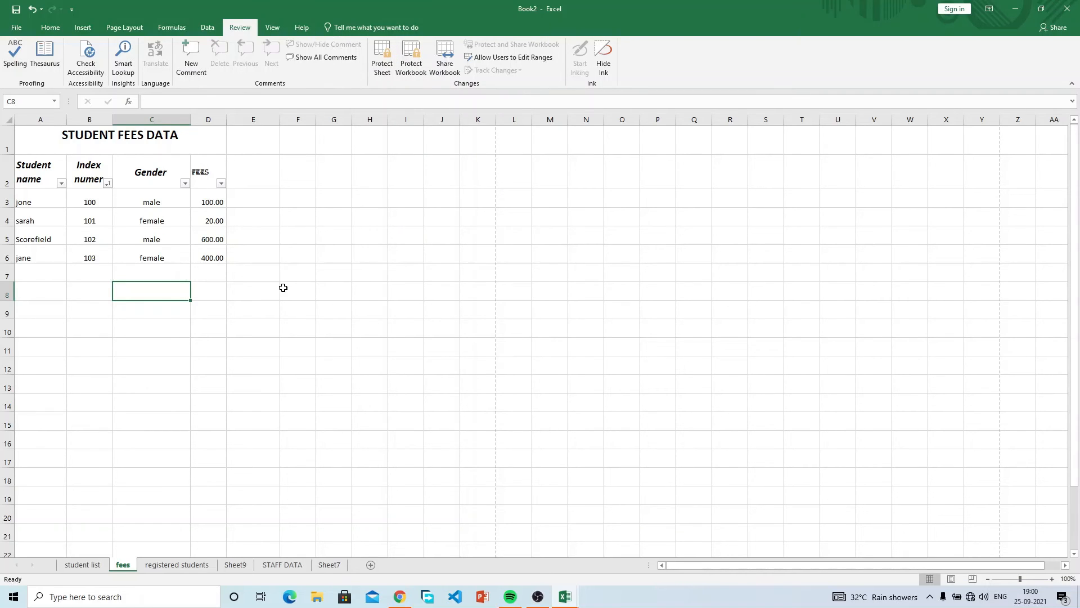
click(90, 565)
click(131, 565)
click(179, 565)
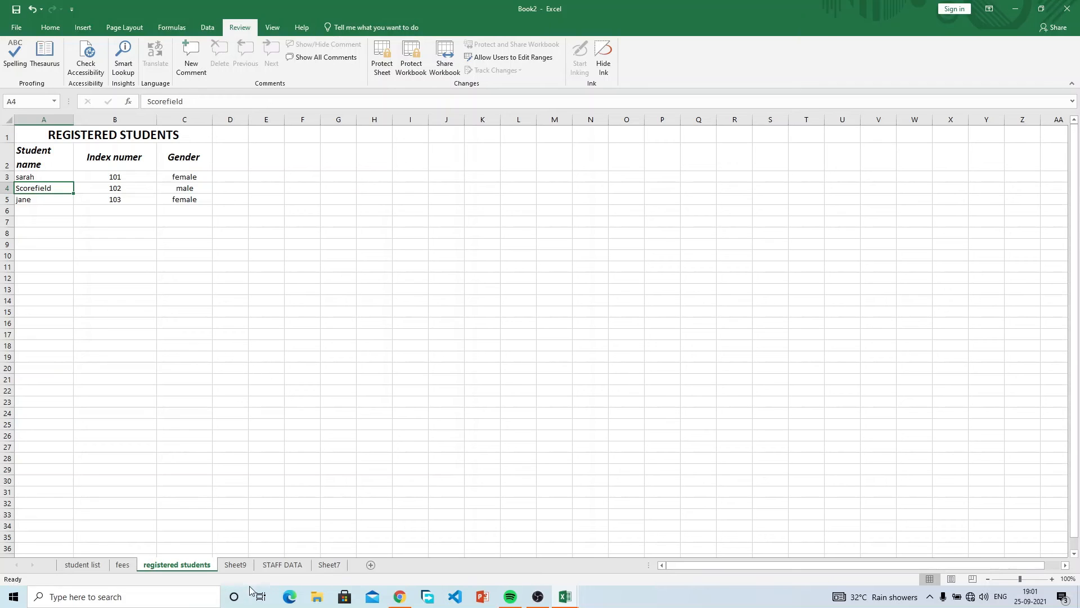
Skip workbook protection and let the protected sheet allow inserting and deleting columns and rows.
click(408, 61)
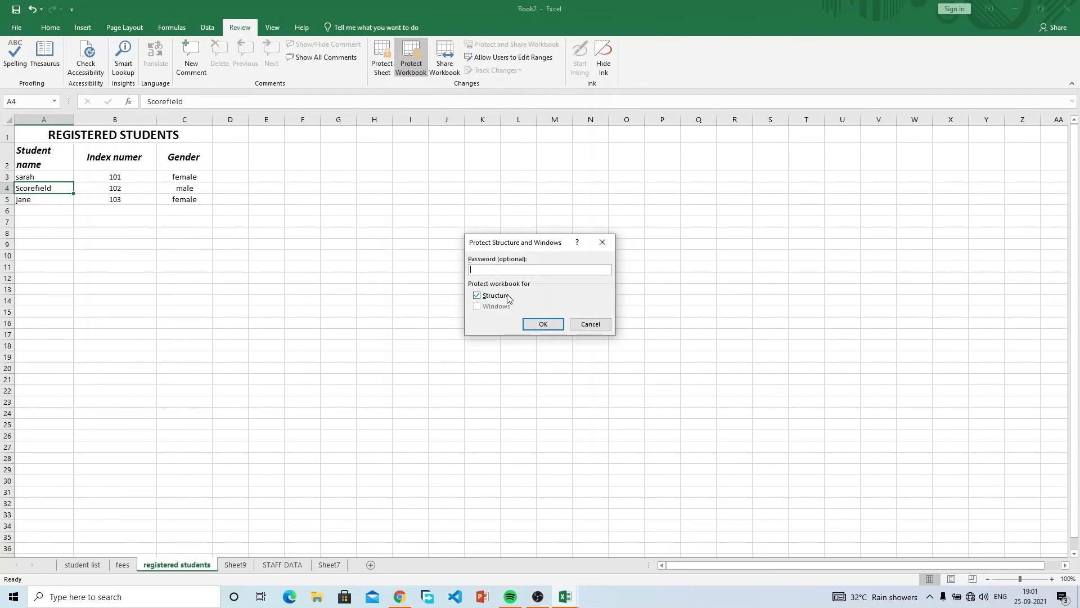
click(594, 324)
click(382, 60)
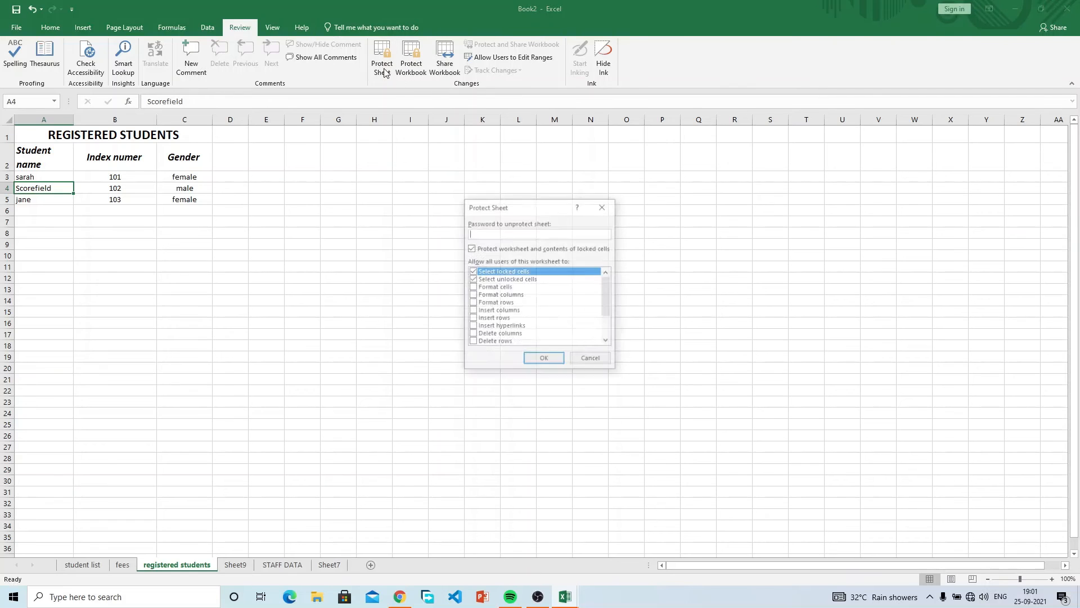
scroll(498, 299, down, 2)
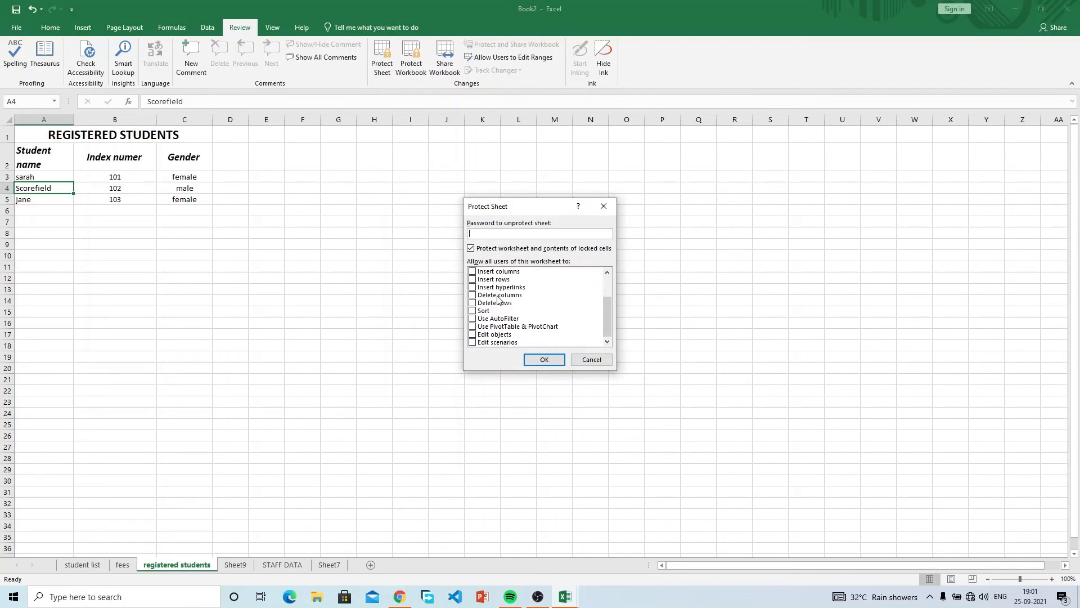
scroll(498, 298, up, 2)
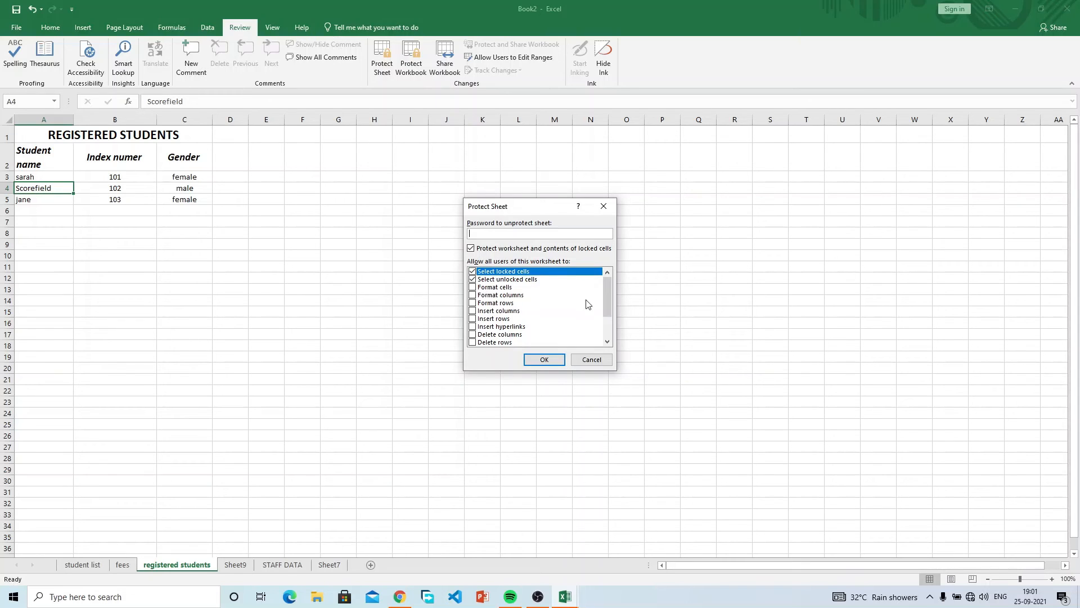
drag(602, 292, 602, 300)
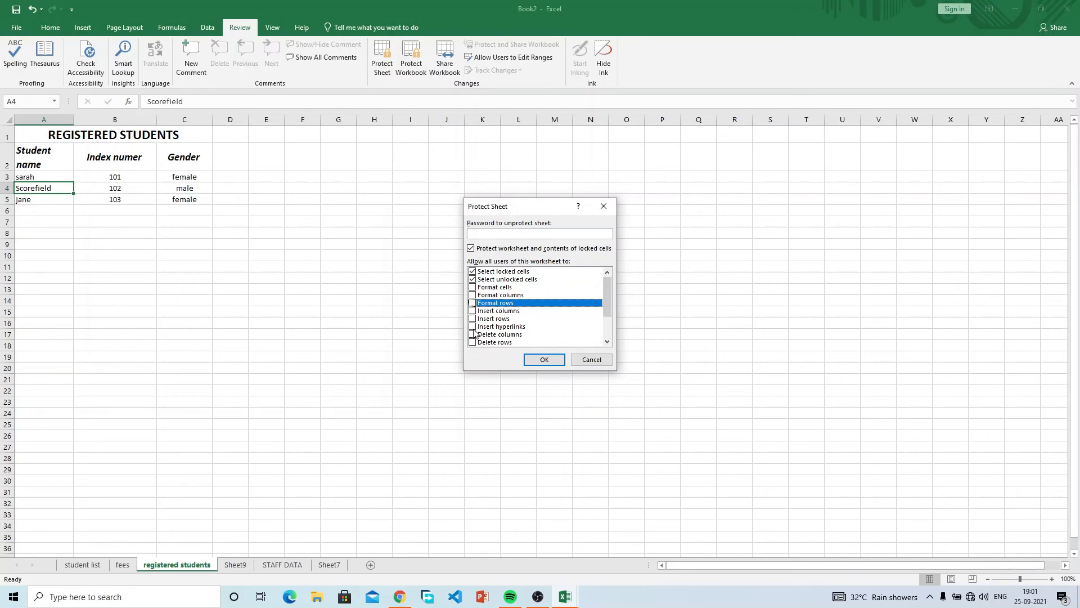
click(473, 311)
click(472, 319)
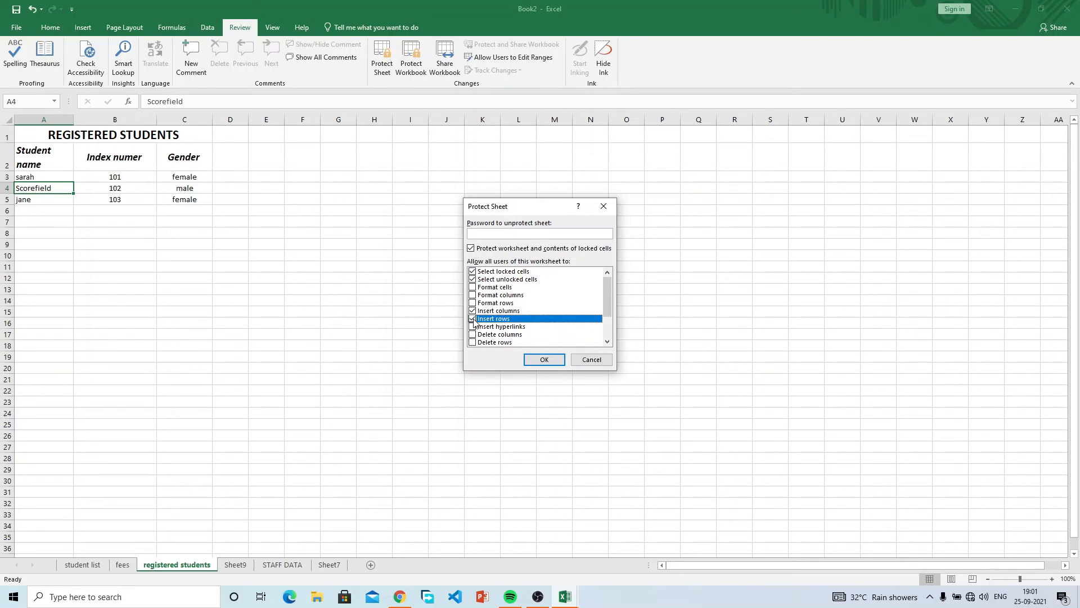
click(473, 334)
click(472, 342)
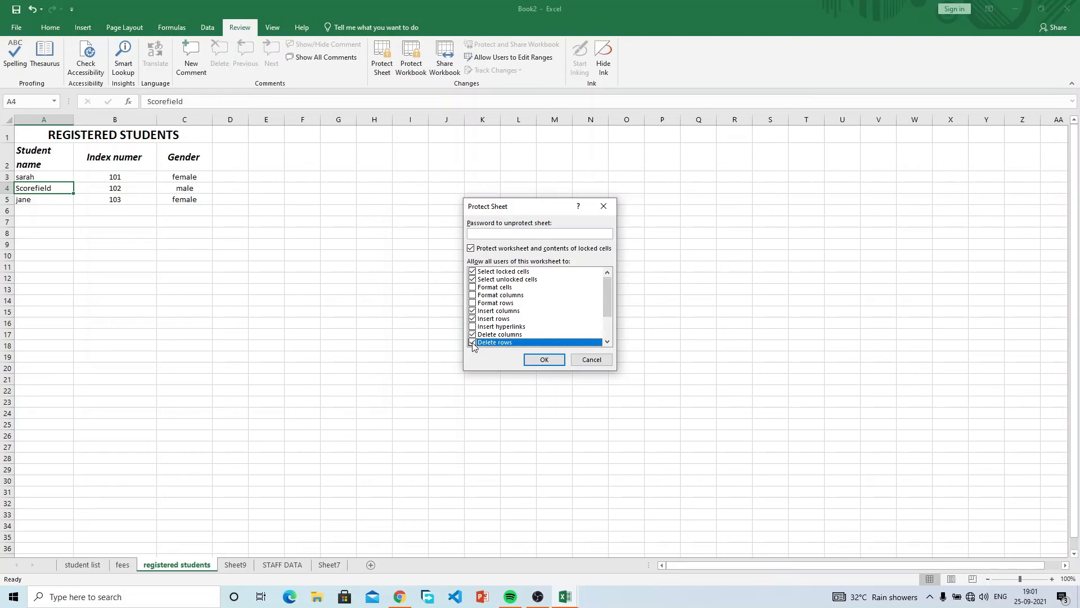
Also allow Sort, Edit objects and Edit scenarios, and apply the sheet protection.
drag(609, 296, 609, 315)
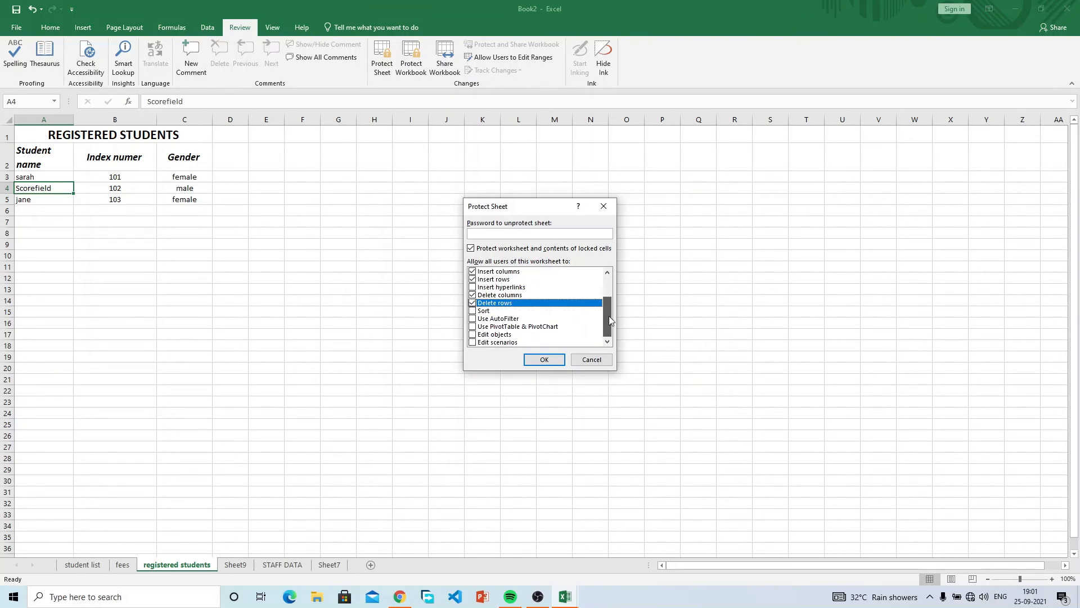
click(474, 311)
click(473, 334)
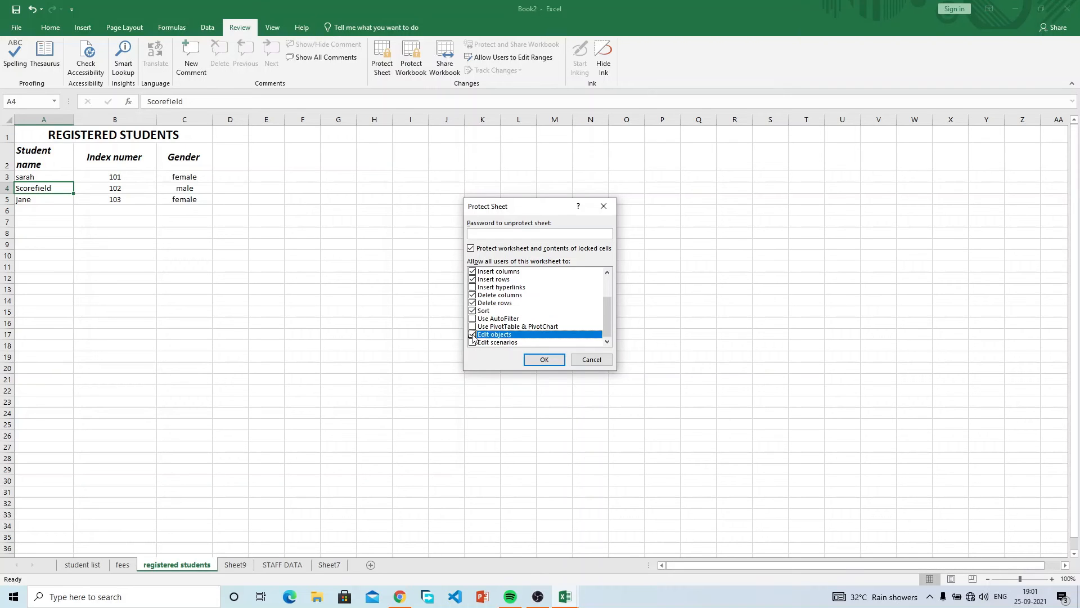
click(473, 343)
click(543, 359)
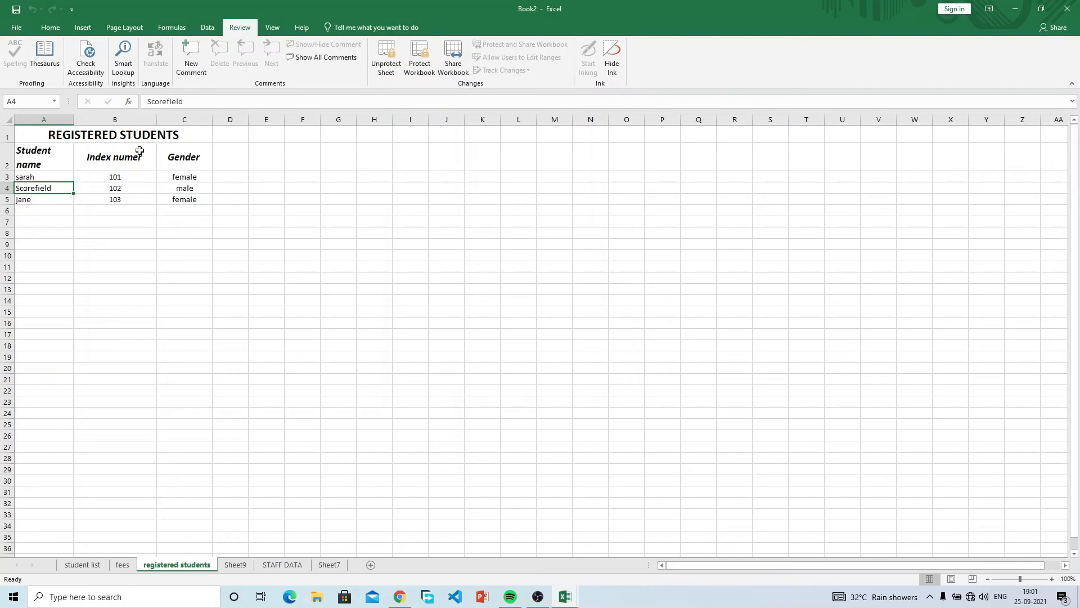
click(8, 188)
Test inserting a blank row at row 4 under protection, then undo it.
right_click(9, 189)
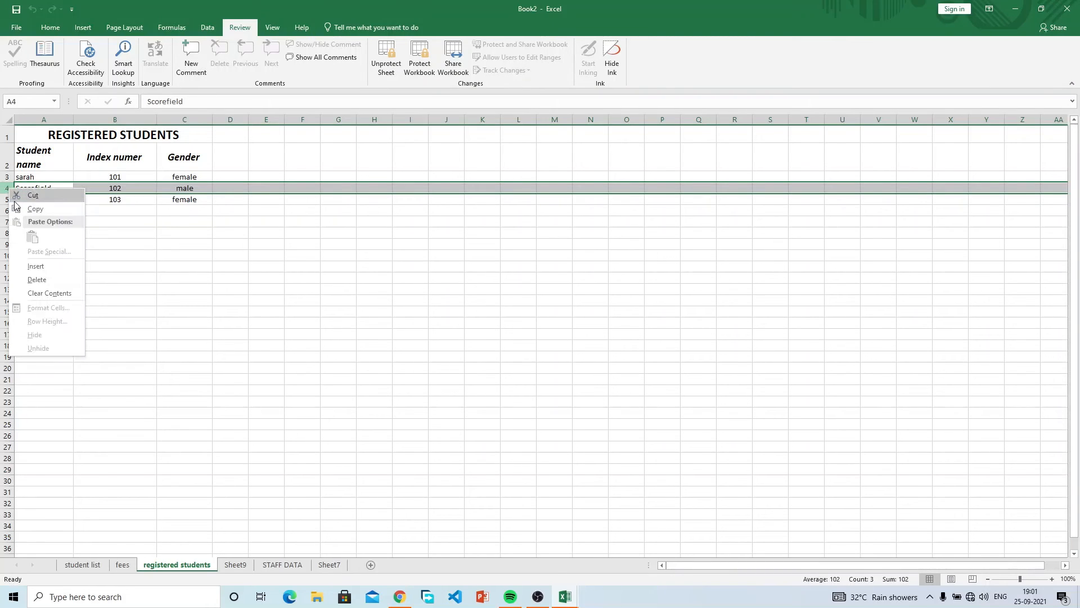
click(51, 265)
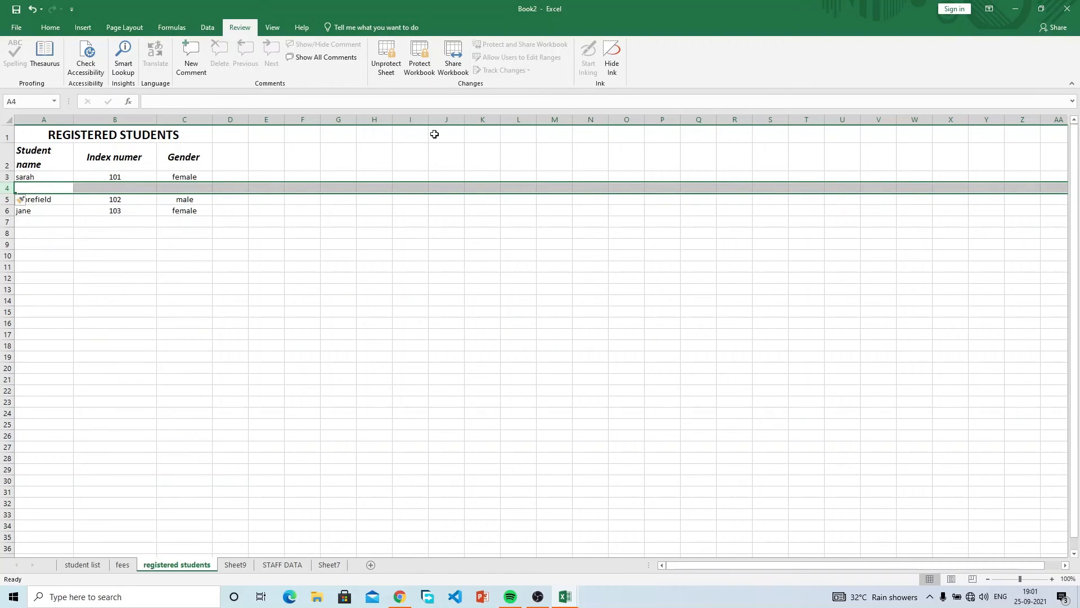
key(ctrl+z)
Unprotect the sheet and dismiss the Protect Sheet dialog without changes.
click(386, 59)
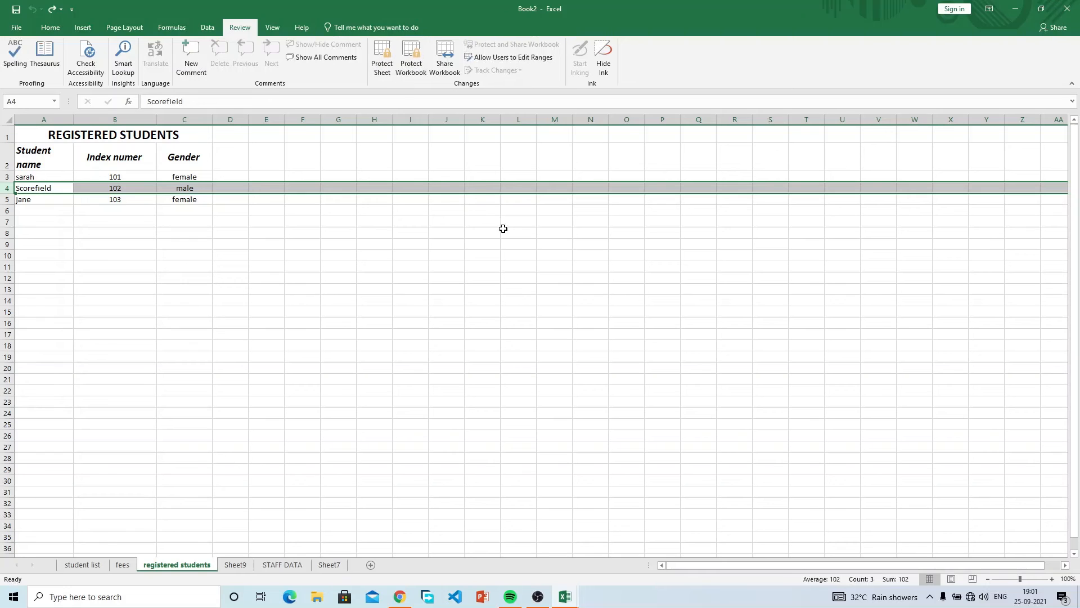
click(382, 56)
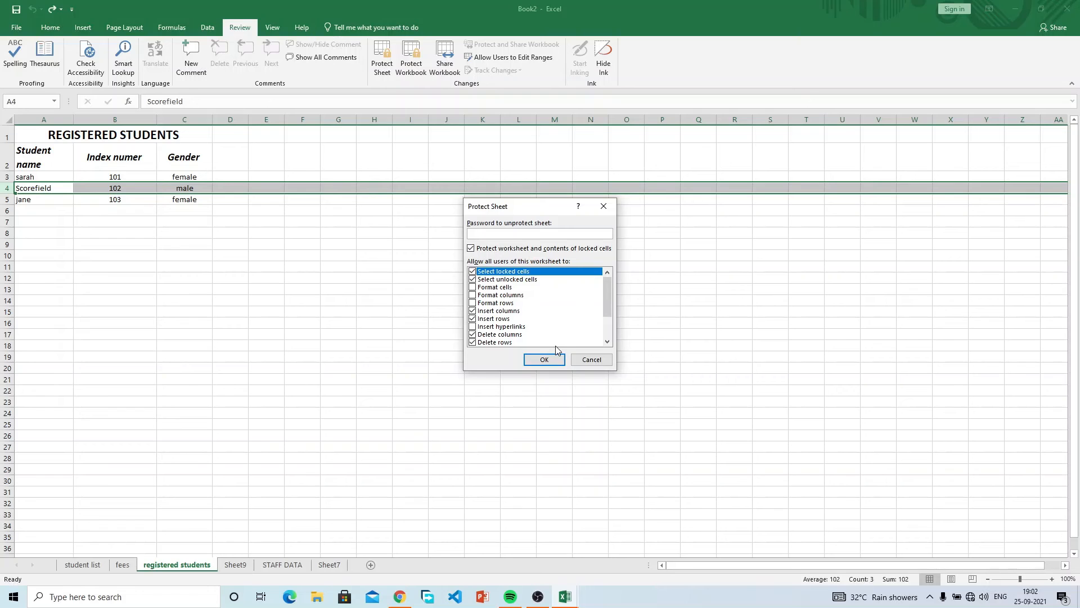
scroll(580, 344, down, 1)
scroll(580, 349, down, 1)
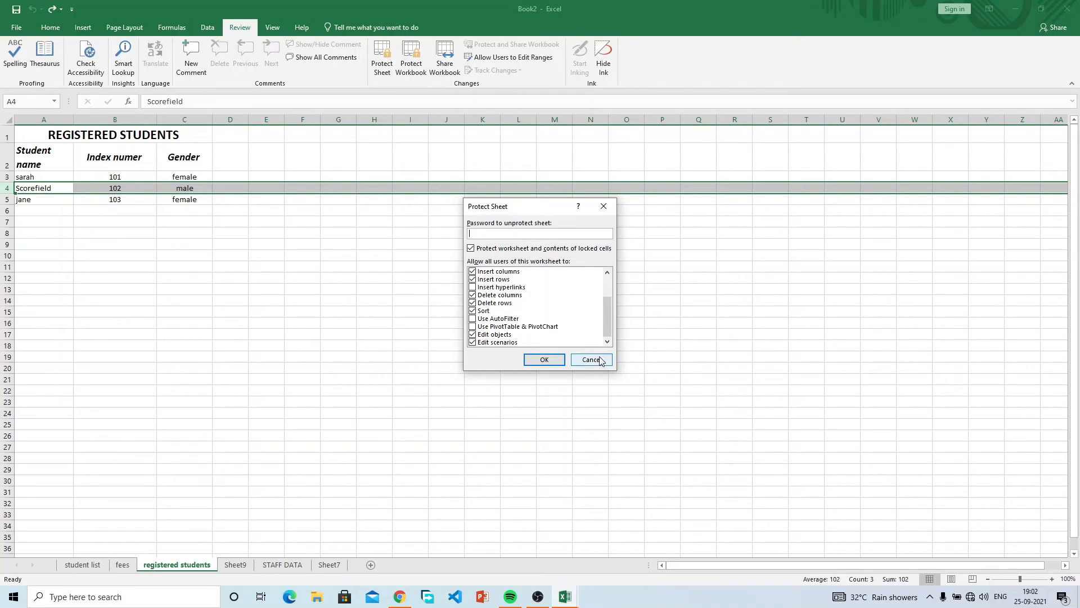
click(591, 359)
click(267, 263)
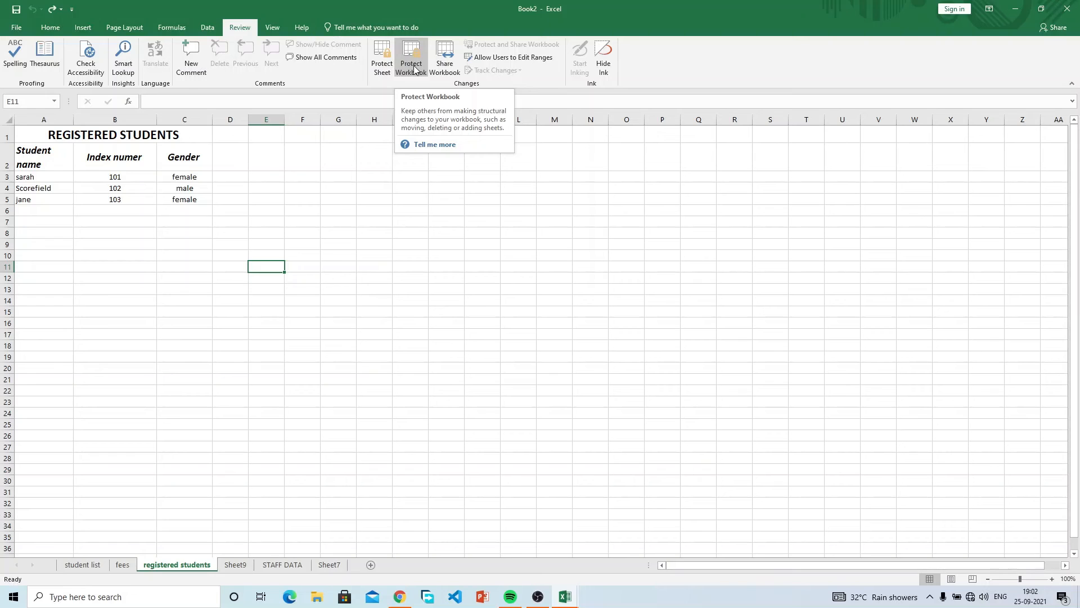
Show the View ribbon options and select index number 103 in B5.
click(268, 25)
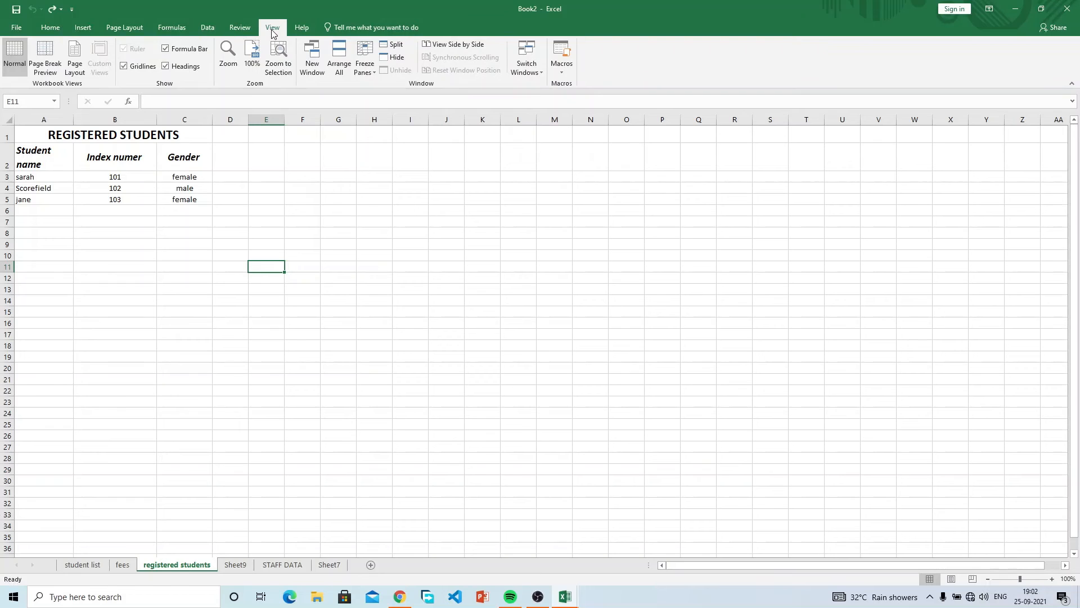
click(105, 198)
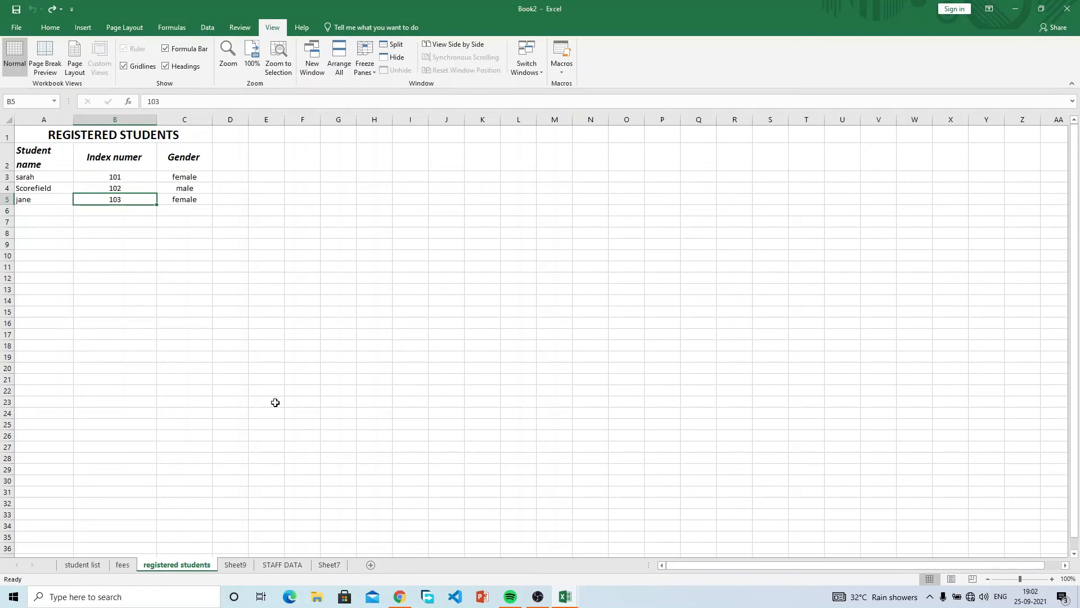
Select the empty D3:G11 area beside the table, then clear the selection.
drag(341, 288, 293, 203)
drag(245, 176, 343, 261)
scroll(693, 413, down, 7)
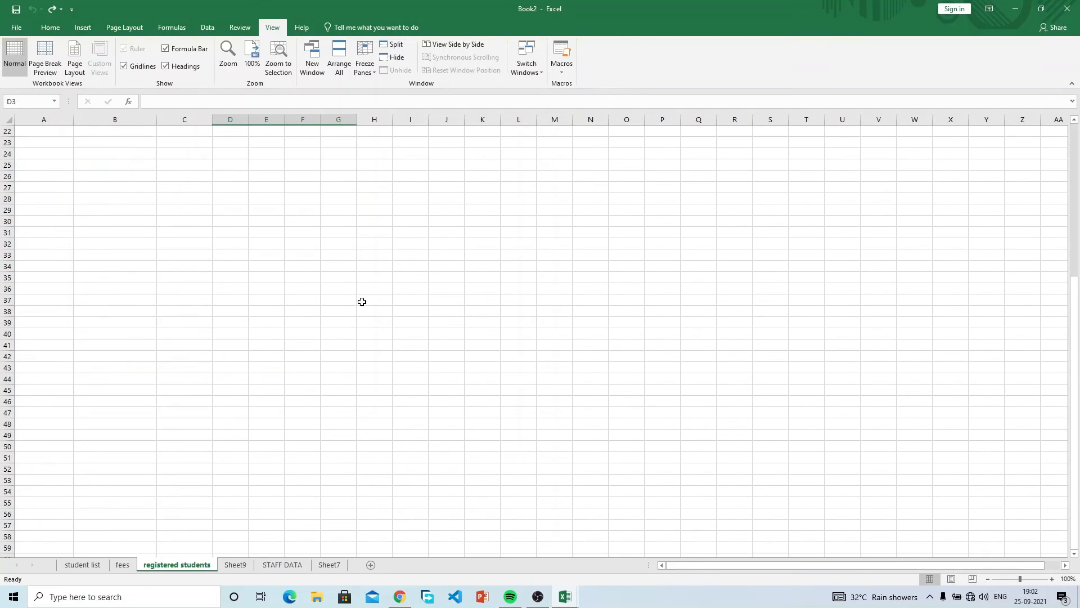
scroll(362, 302, up, 7)
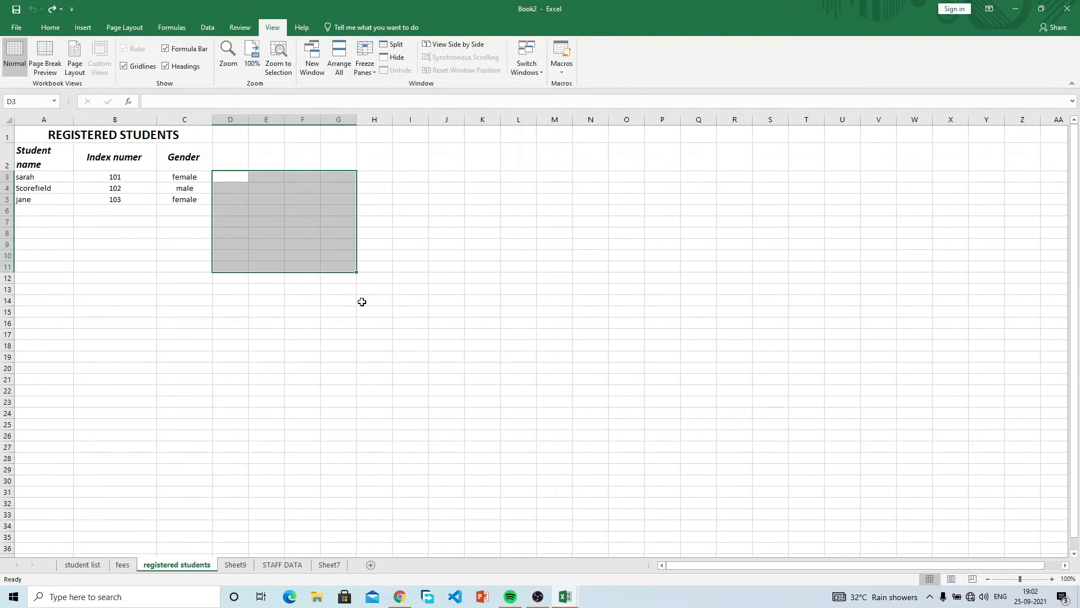
click(273, 232)
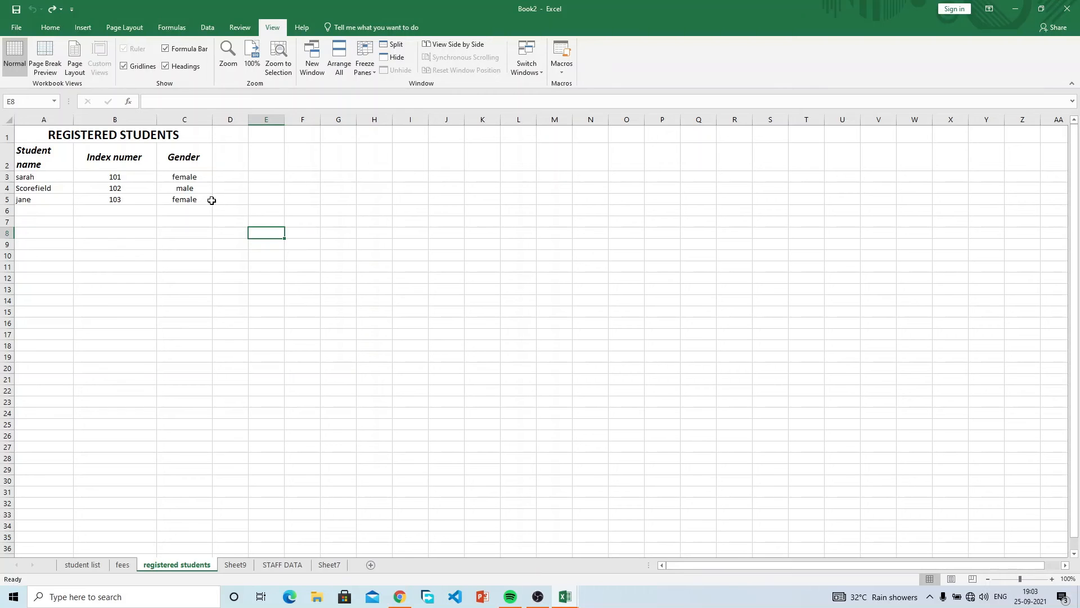
Copy the student rows A4:D6 and paste them starting at D3.
drag(41, 186, 225, 205)
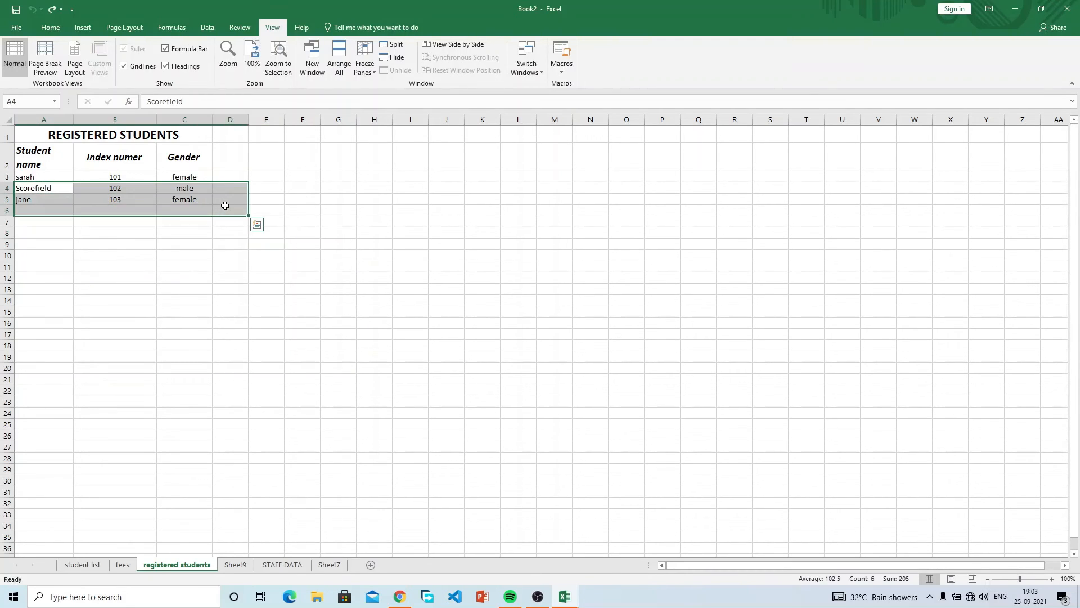
key(ctrl+c)
click(267, 178)
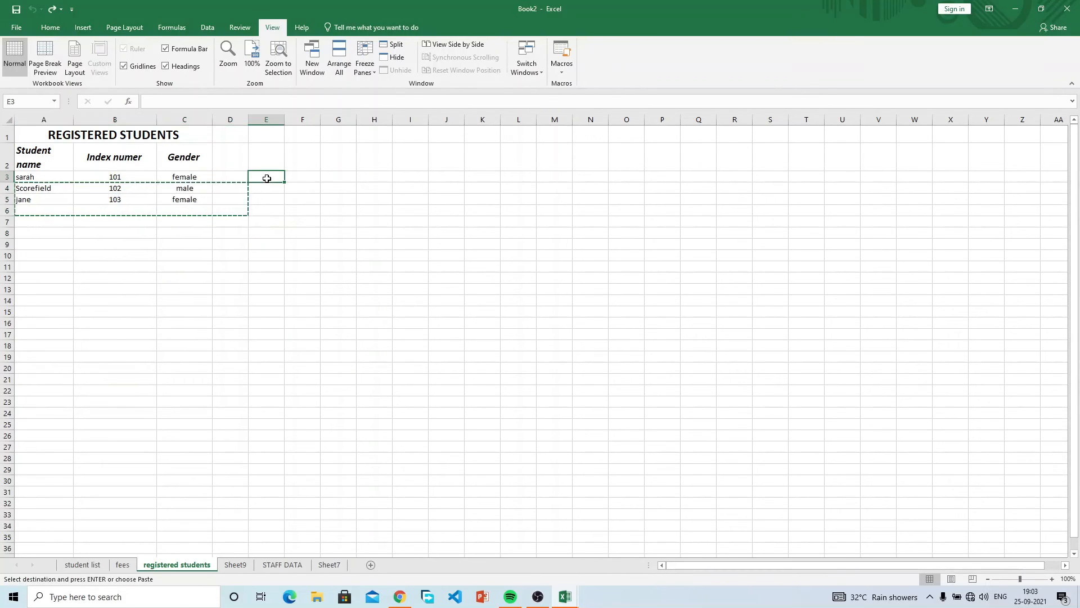
click(237, 174)
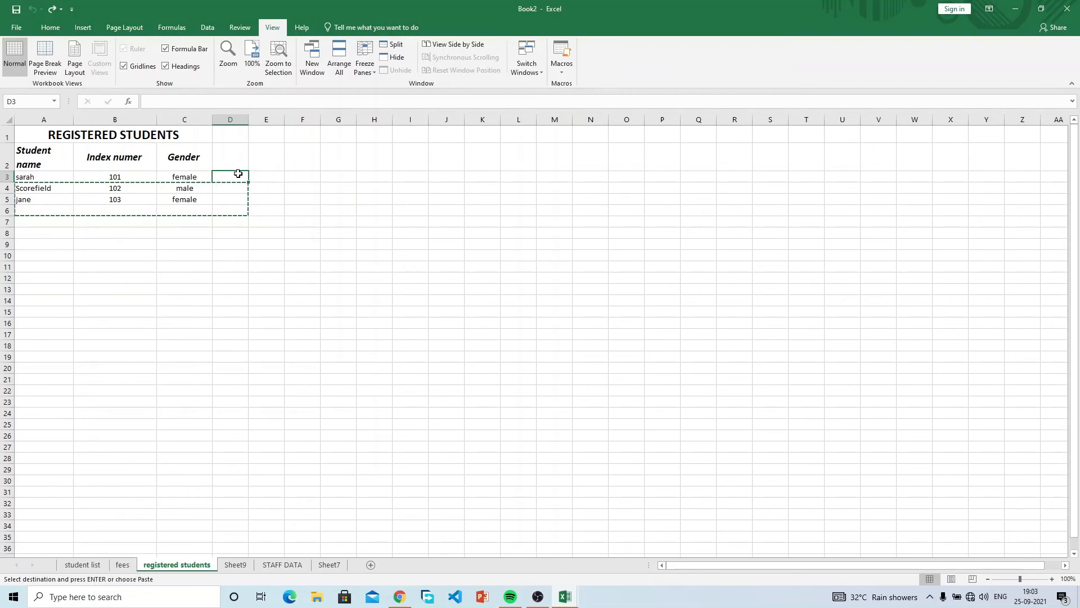
key(Return)
click(361, 176)
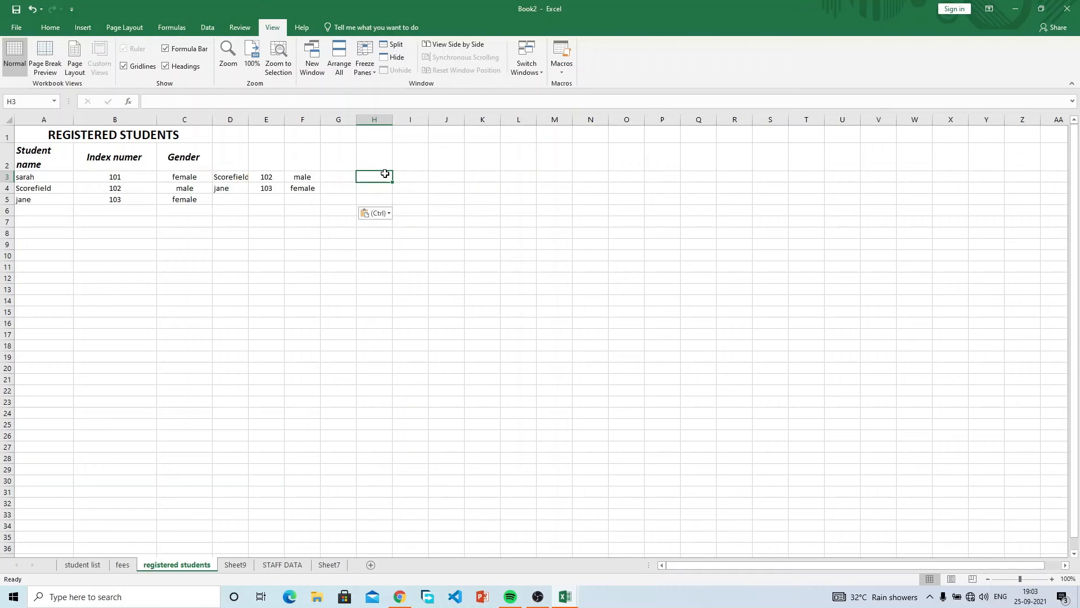
click(318, 177)
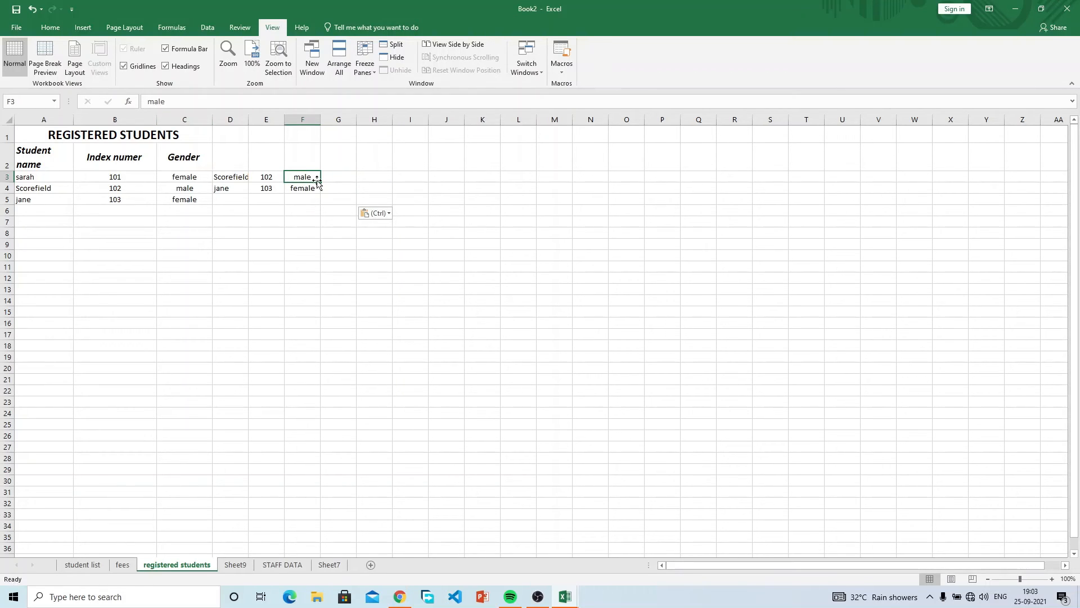
Copy the C3:F4 records and paste them at G3 and again at K3.
drag(198, 178, 305, 190)
key(ctrl+c)
click(341, 176)
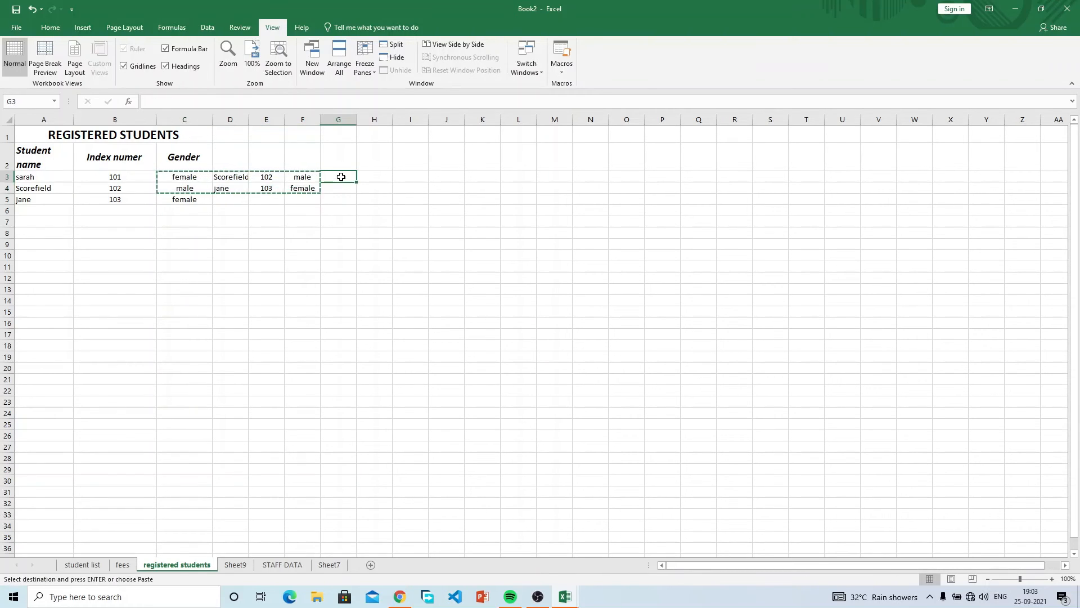
key(ctrl+v)
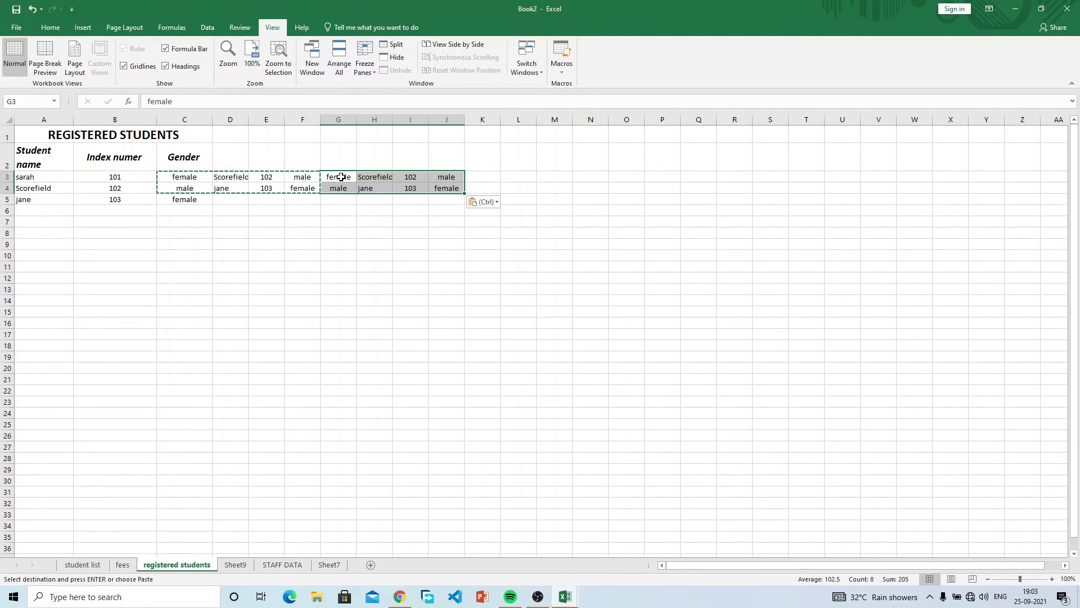
click(480, 177)
key(ctrl+v)
key(Escape)
click(444, 243)
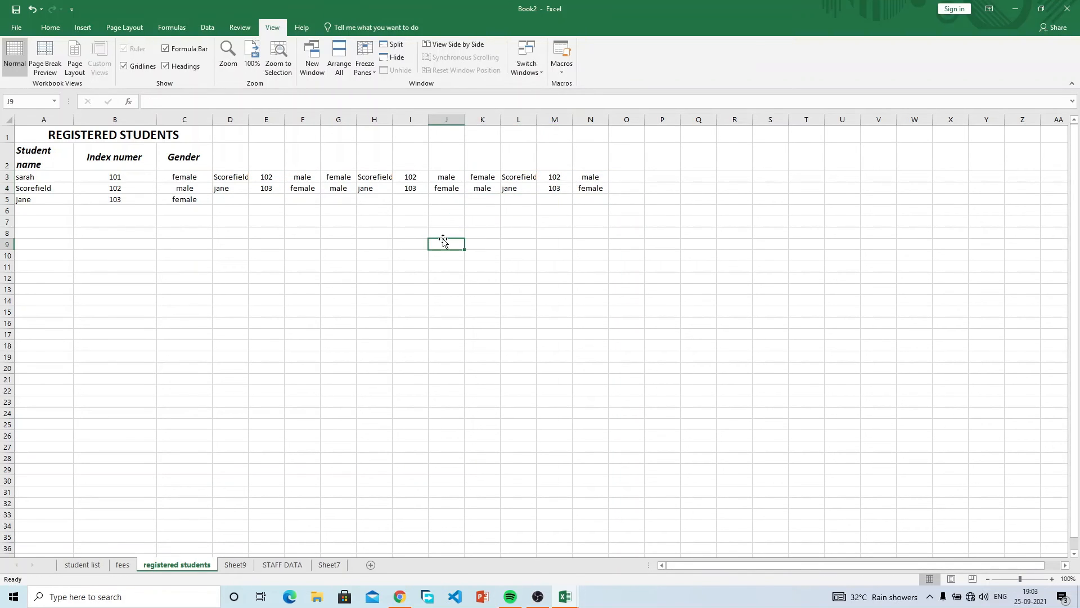
click(16, 28)
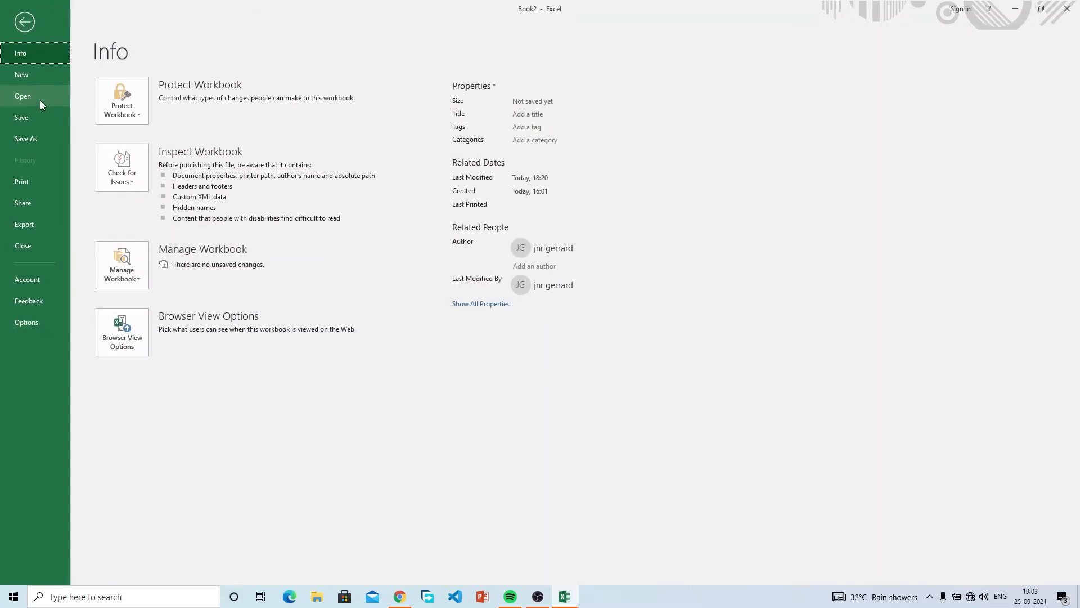
Check the print preview, which spans 2 pages, and return to the sheet.
click(47, 175)
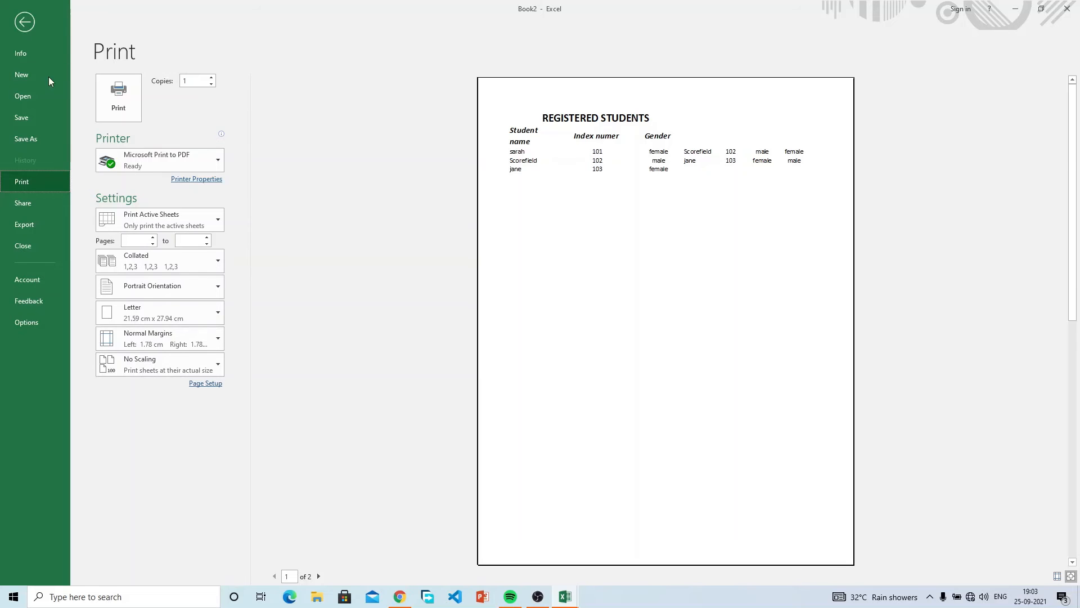
click(25, 22)
Copy the A2:C2 headers and paste them into D2, G2, J2 and M2.
click(225, 160)
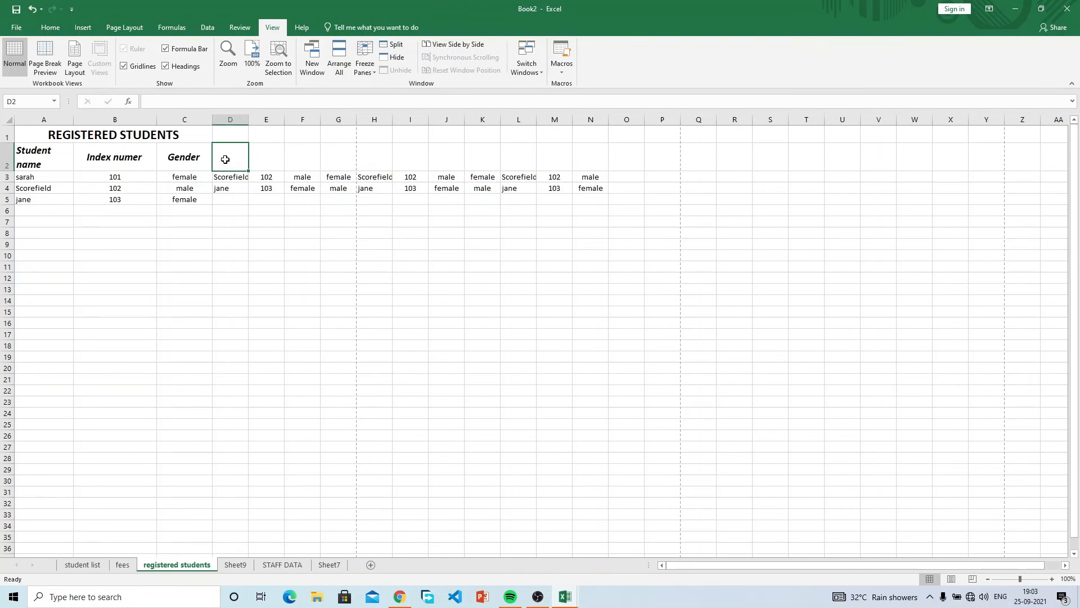
drag(59, 153, 205, 159)
key(ctrl+c)
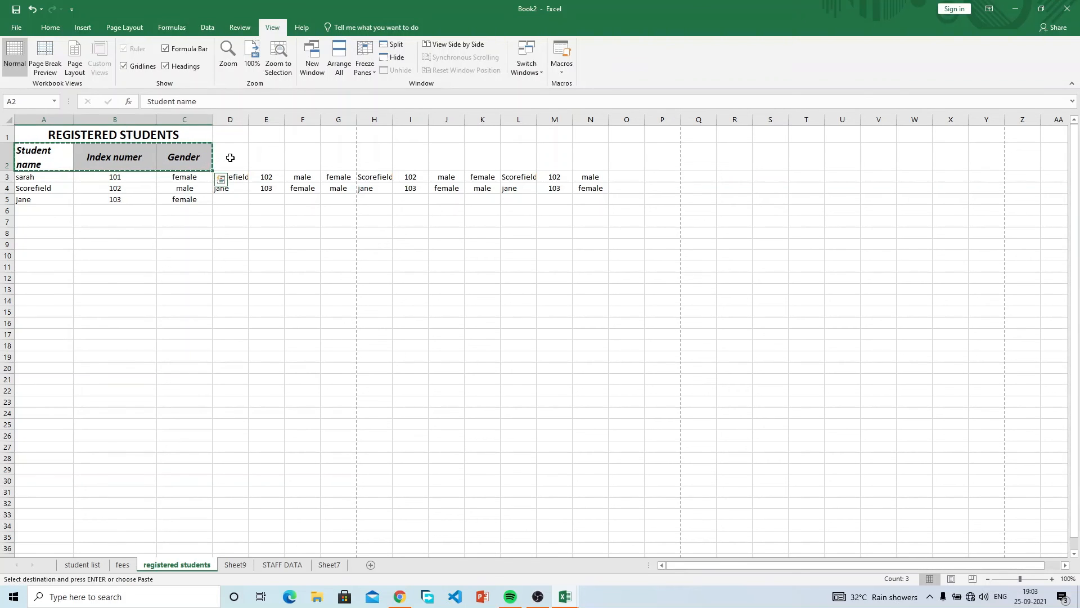
click(227, 157)
key(ctrl+v)
click(351, 157)
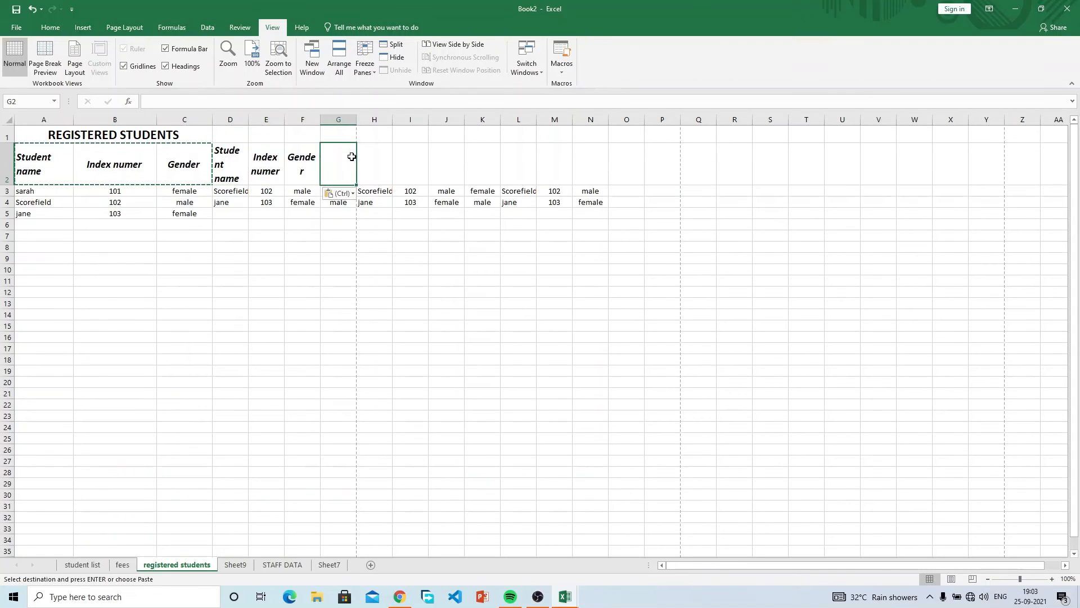
key(ctrl+v)
click(439, 165)
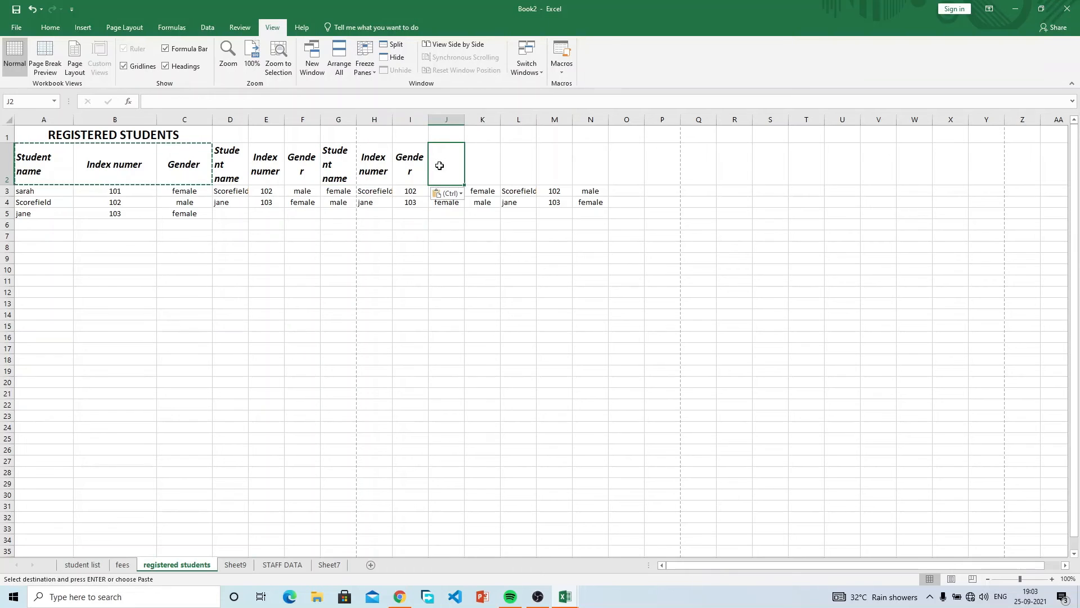
key(ctrl+v)
click(550, 163)
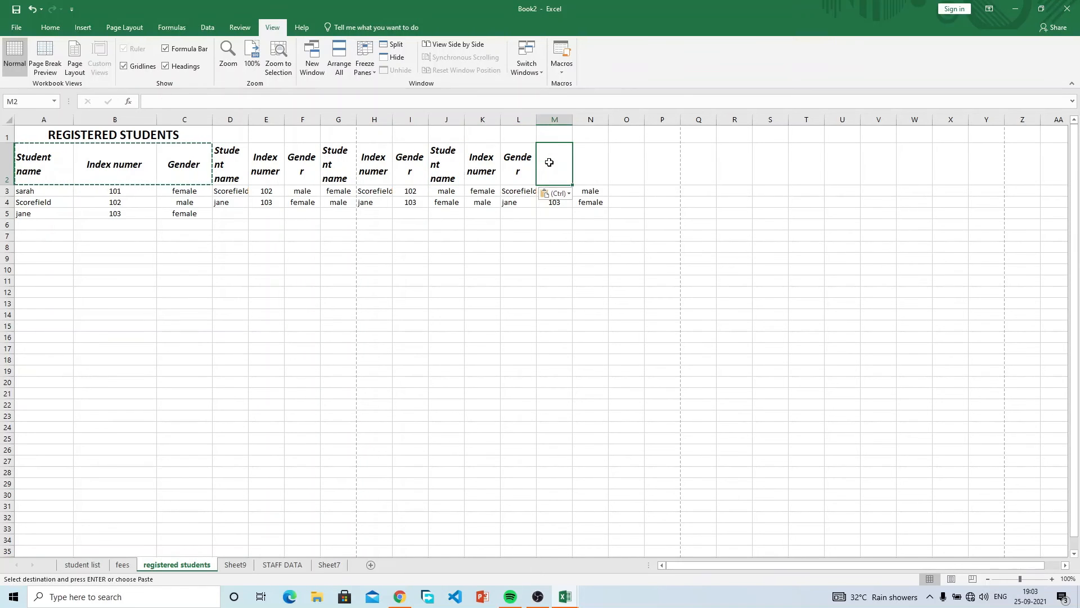
key(ctrl+v)
key(Escape)
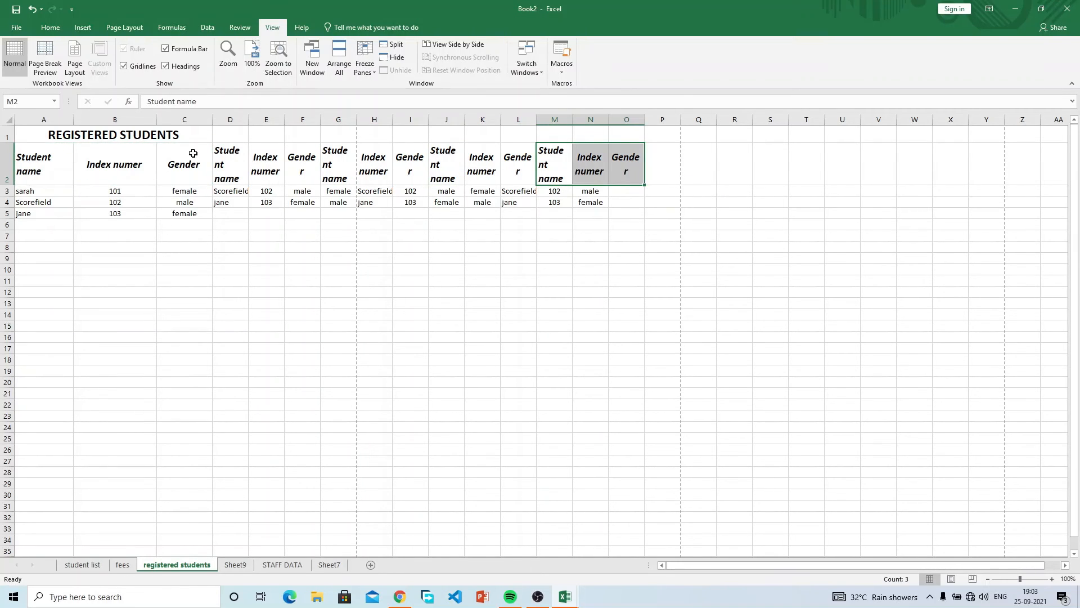
Rename the D2 and G2 headers to Student name1 and Student name2.
click(219, 156)
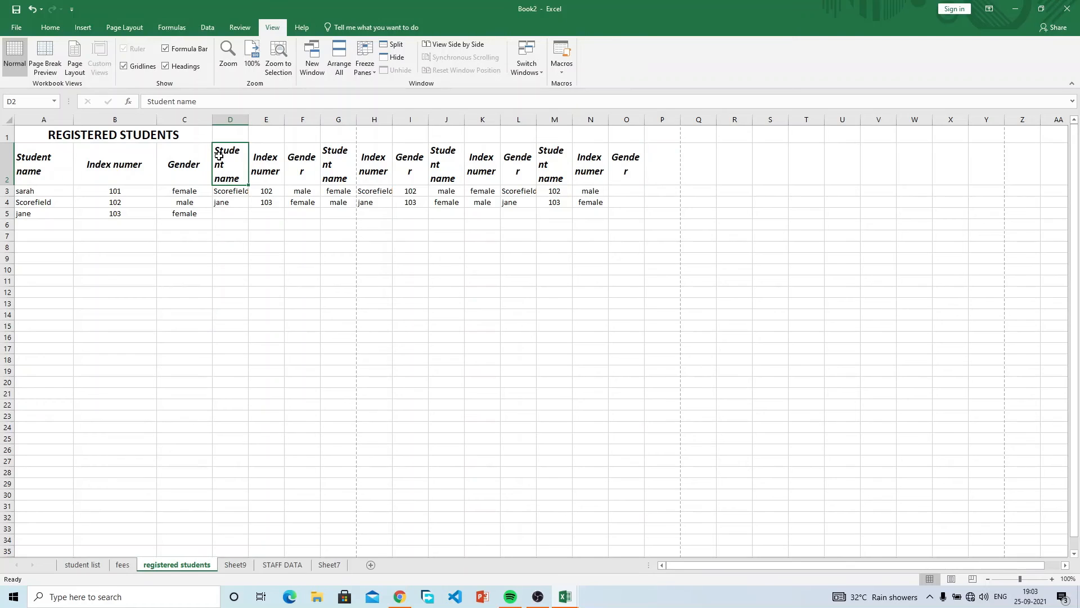
double_click(240, 179)
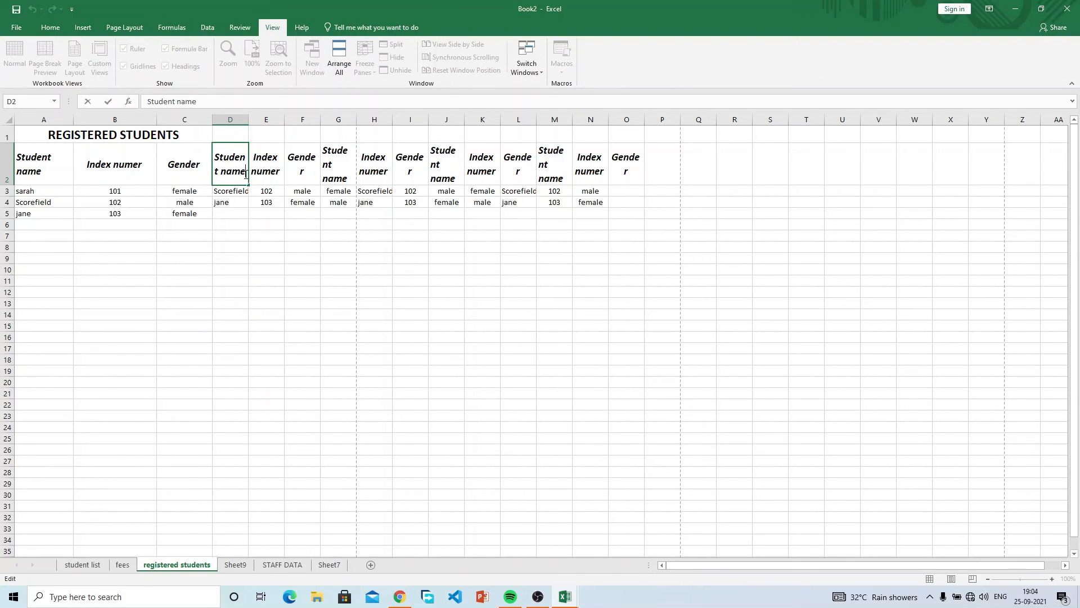
text(1)
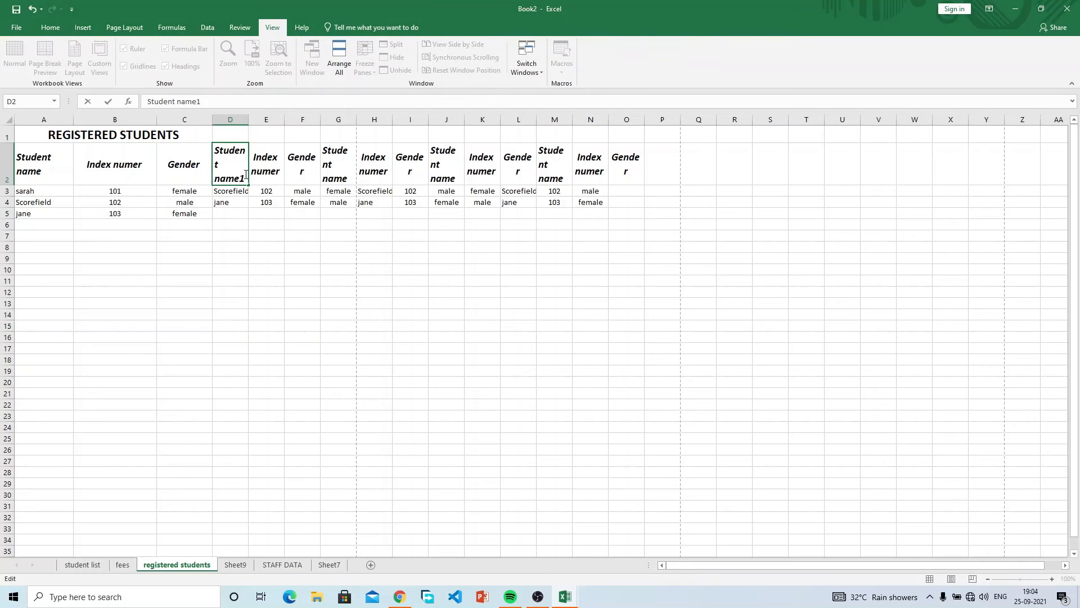
double_click(346, 175)
text(2)
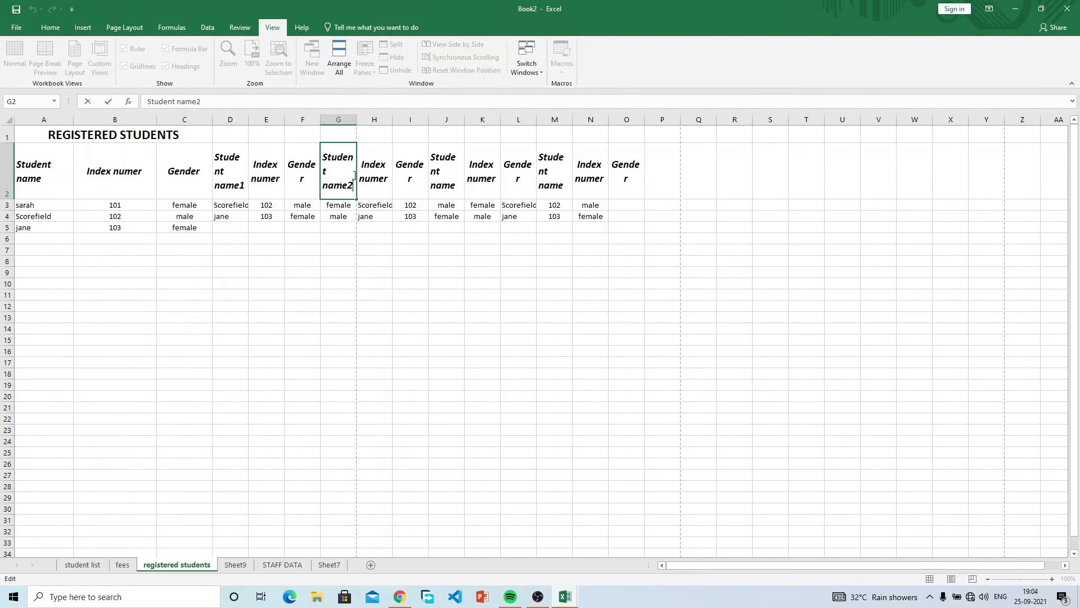
Rename the J2 header to Student name3, undoing a mistaken entry along the way.
double_click(436, 180)
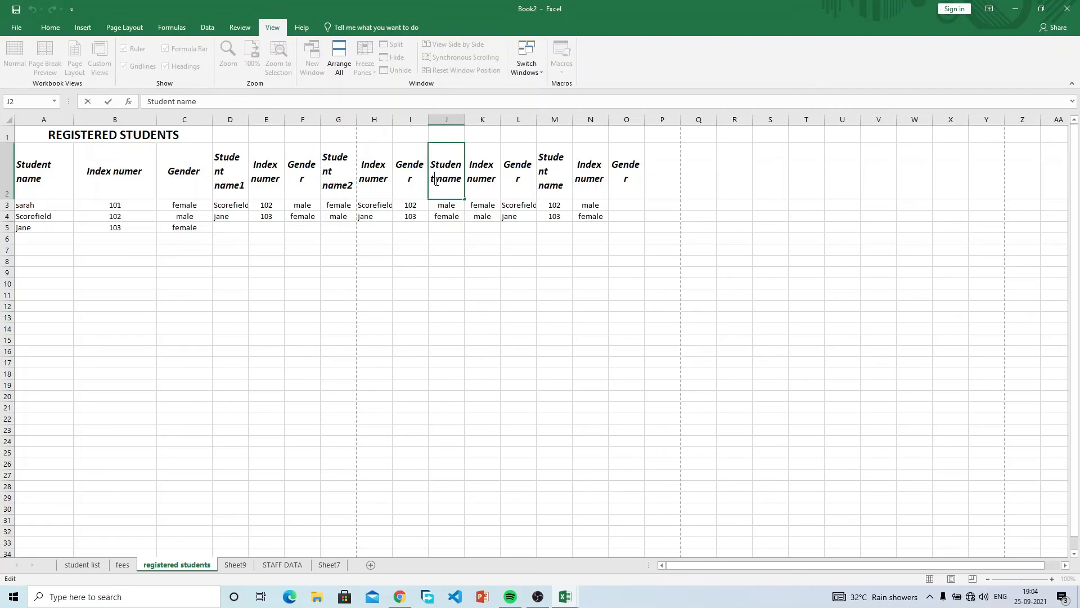
key(Escape)
text(3)
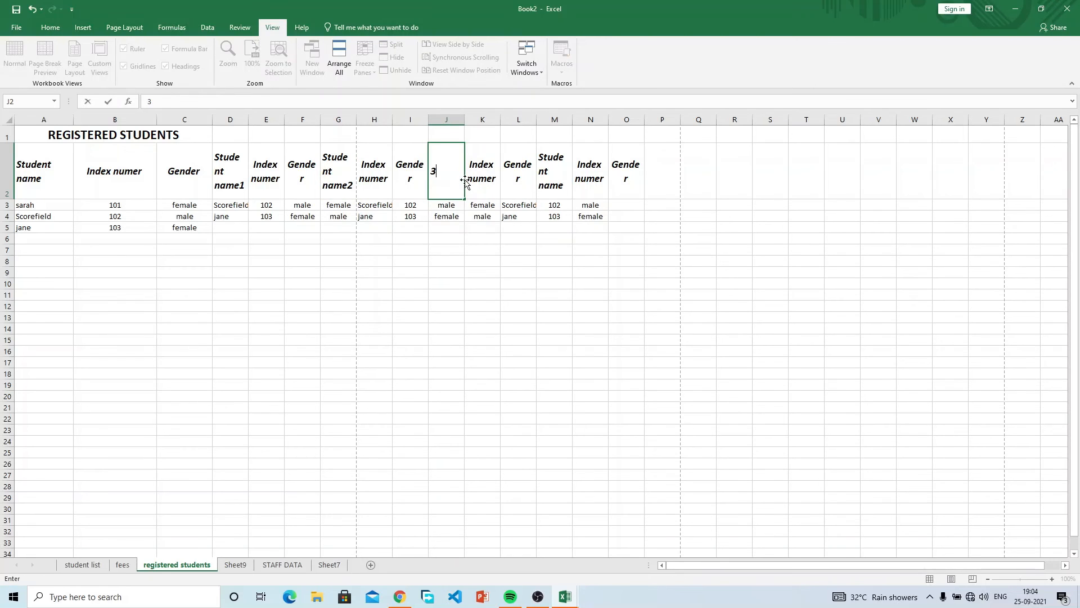
key(Return)
click(466, 179)
click(433, 171)
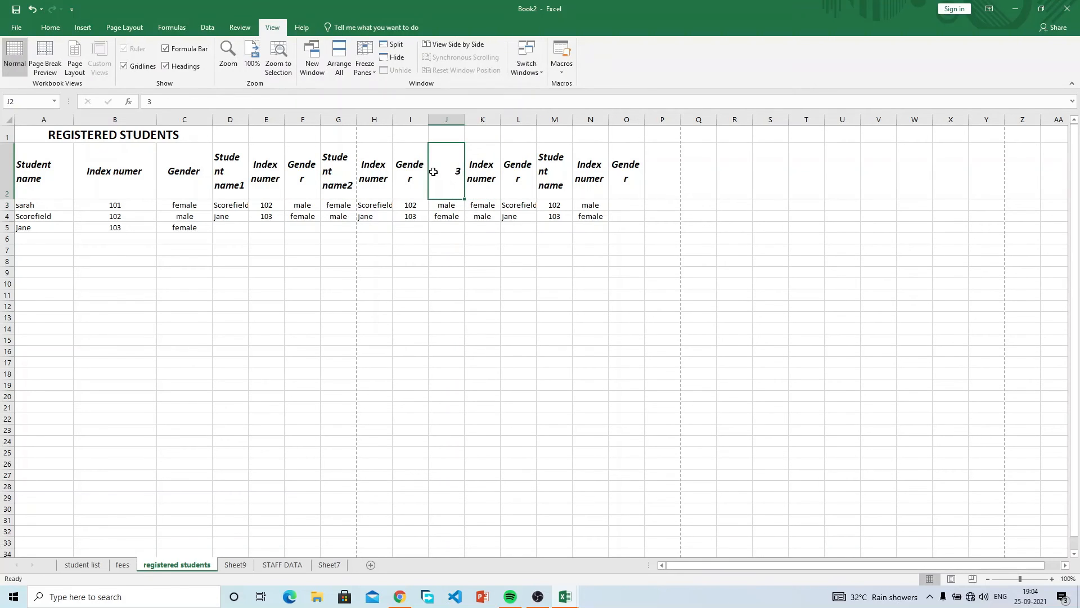
key(ctrl+z)
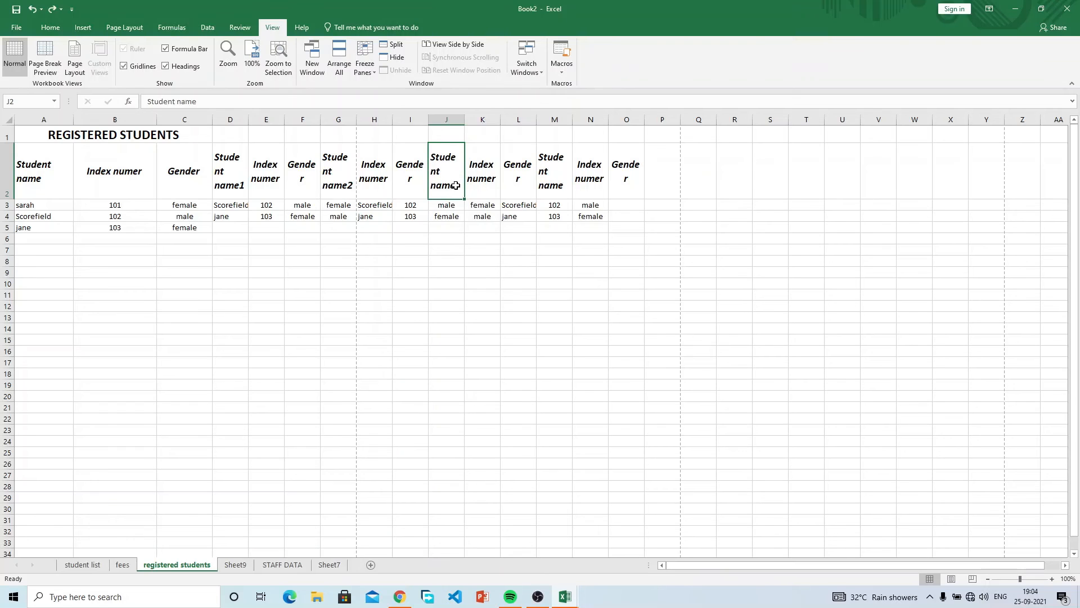
double_click(458, 187)
key(Return)
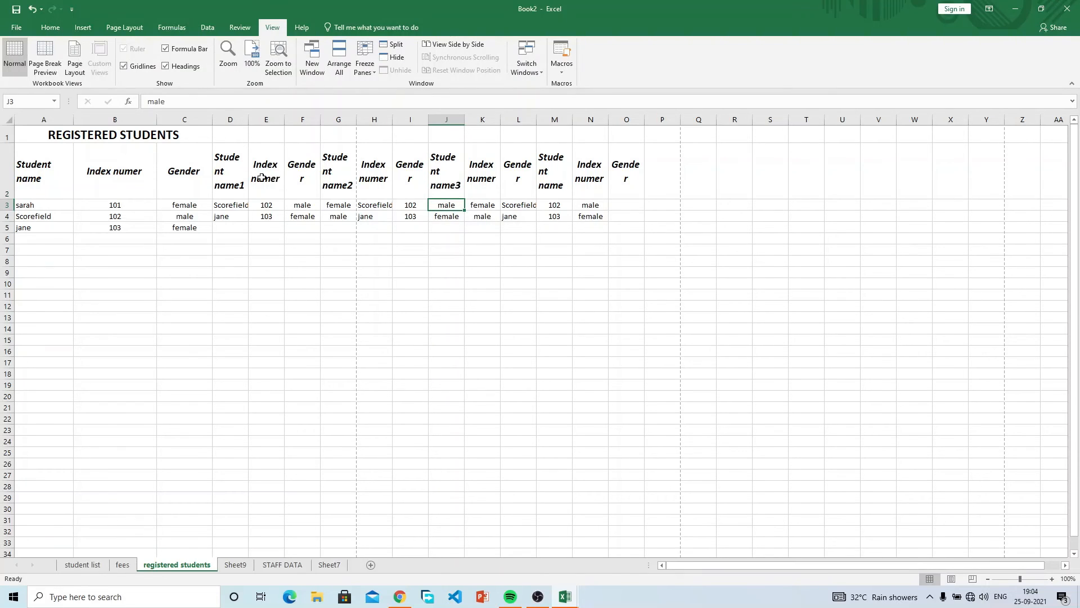
click(242, 172)
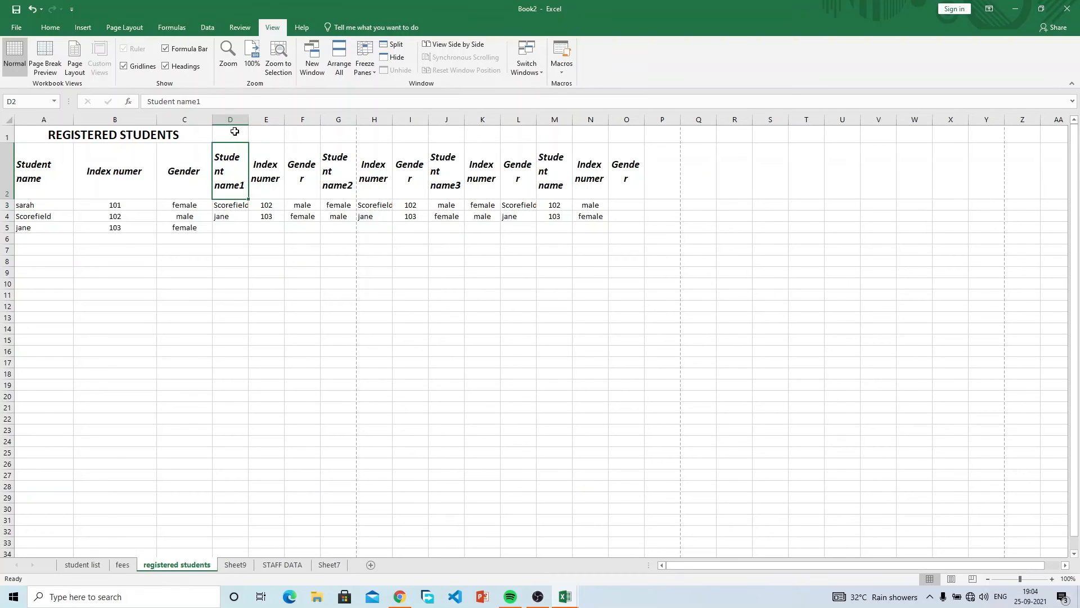
drag(249, 119, 278, 119)
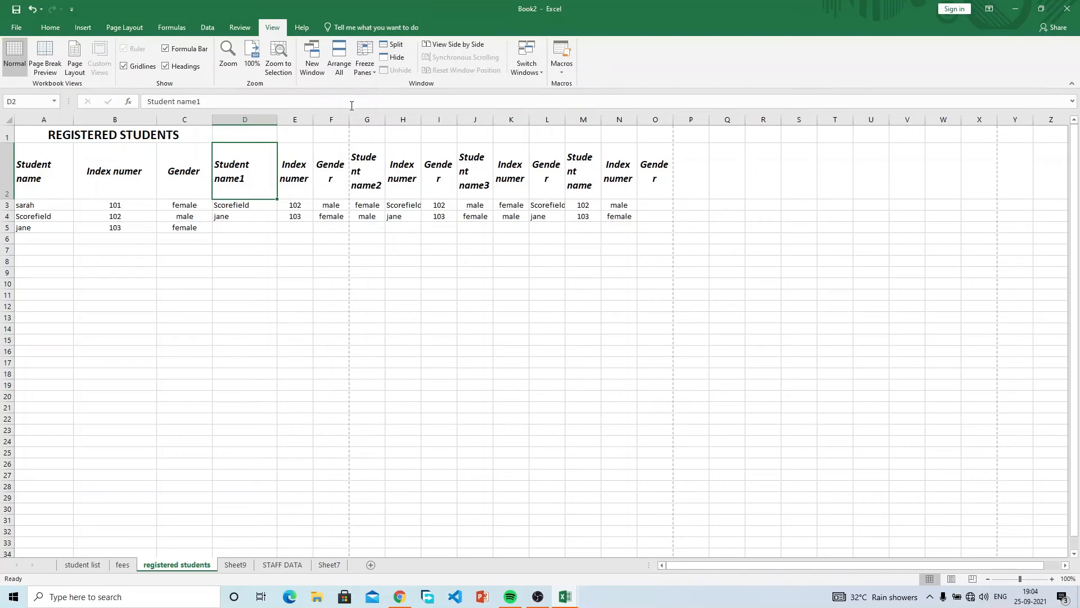
drag(346, 118, 346, 118)
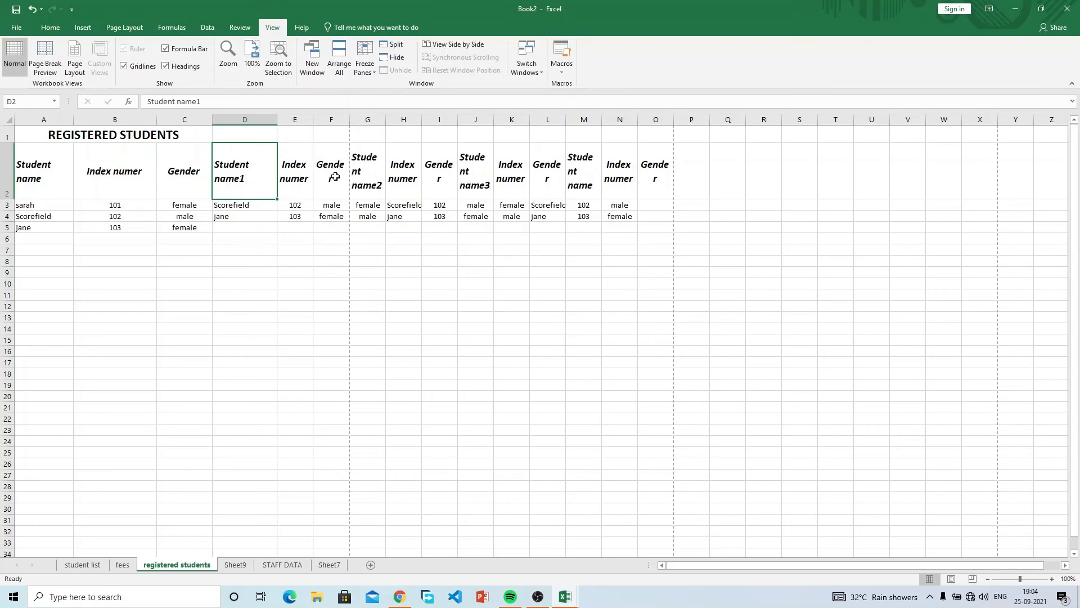
drag(355, 129, 344, 135)
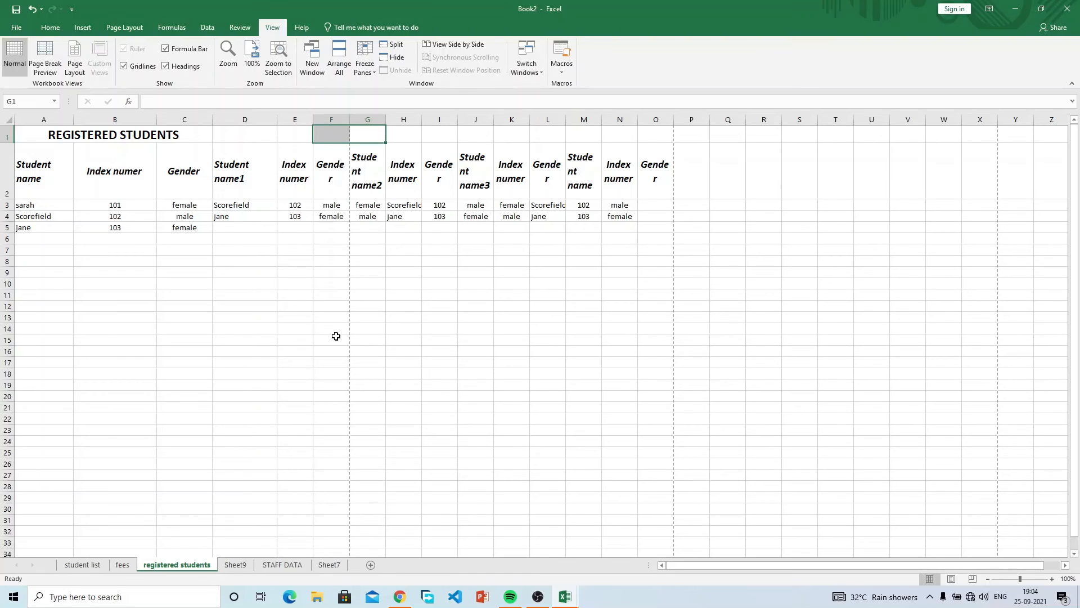
scroll(336, 336, down, 1)
scroll(336, 336, down, 3)
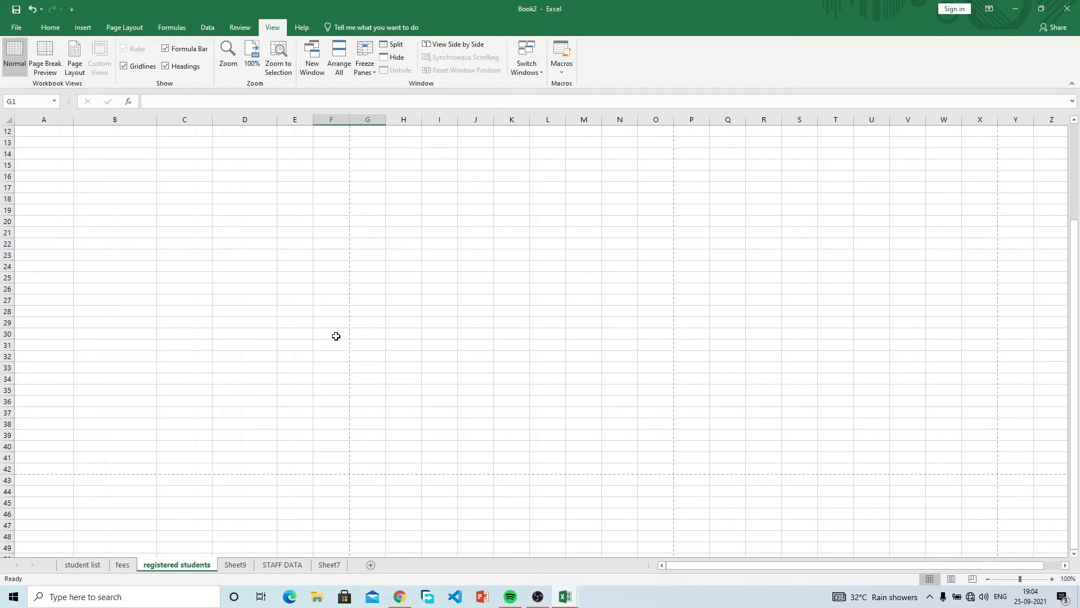
drag(338, 469, 21, 43)
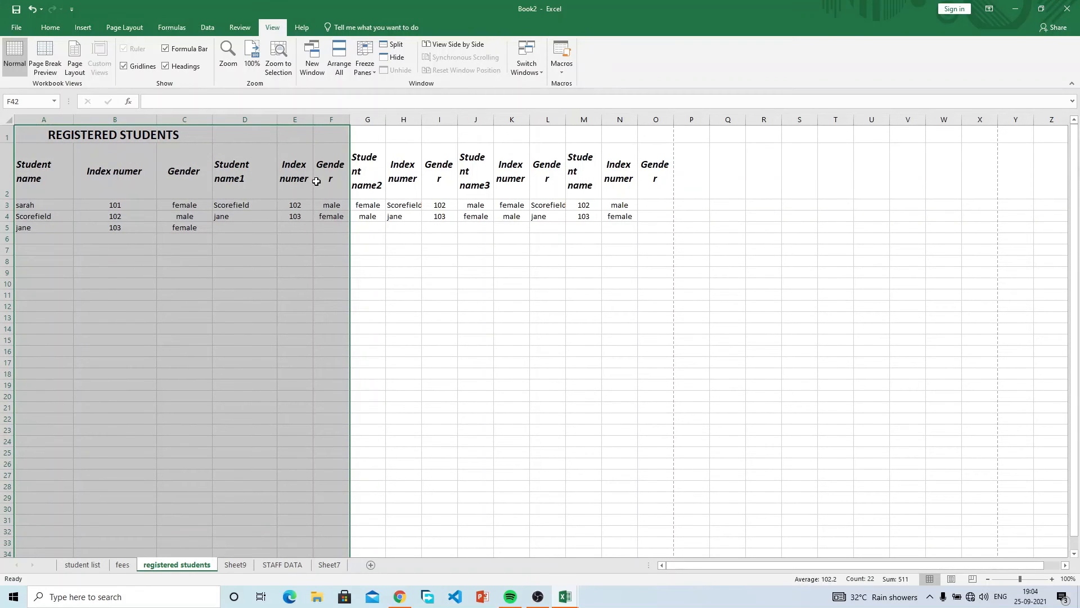
click(273, 269)
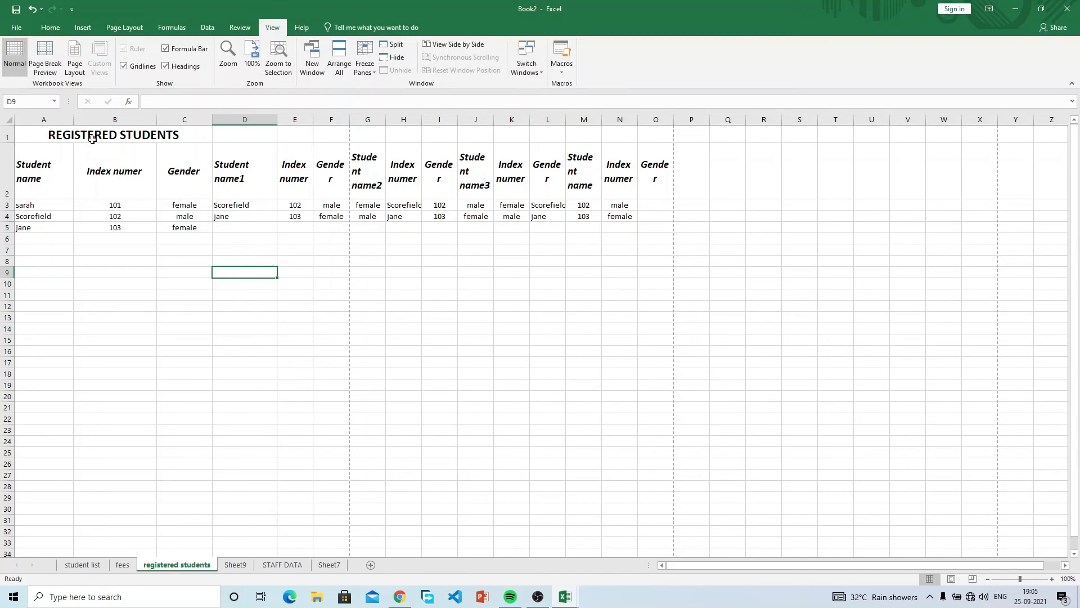
click(17, 29)
click(38, 180)
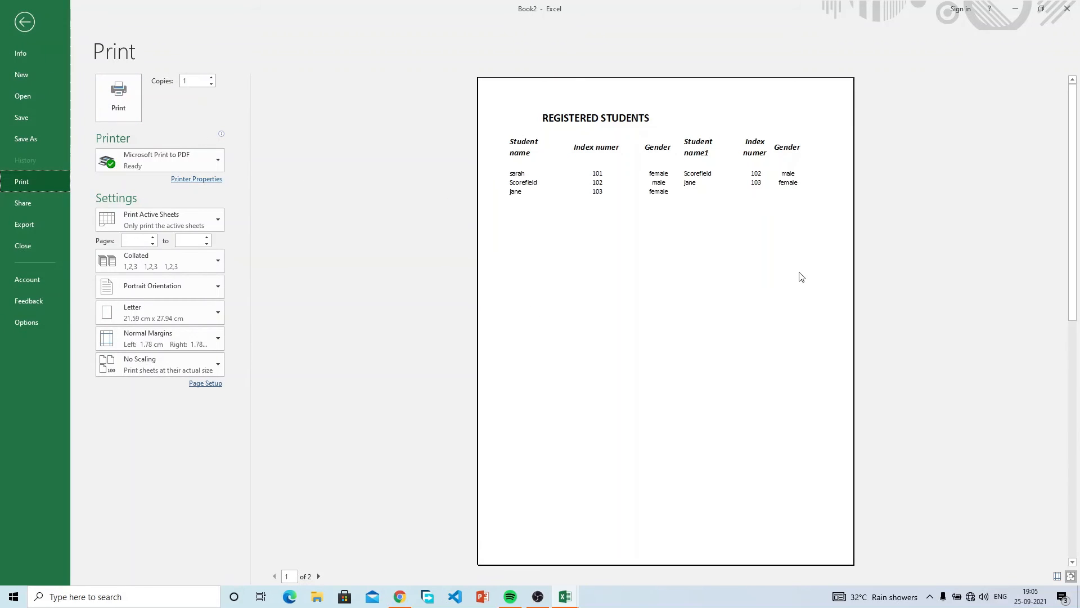
drag(1073, 159, 1078, 349)
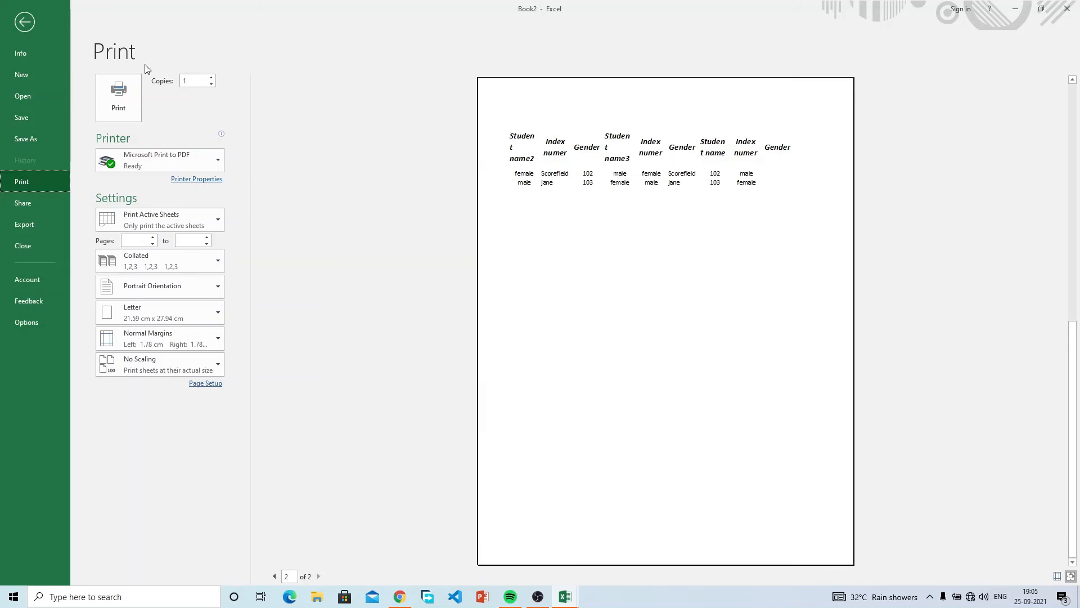
click(24, 22)
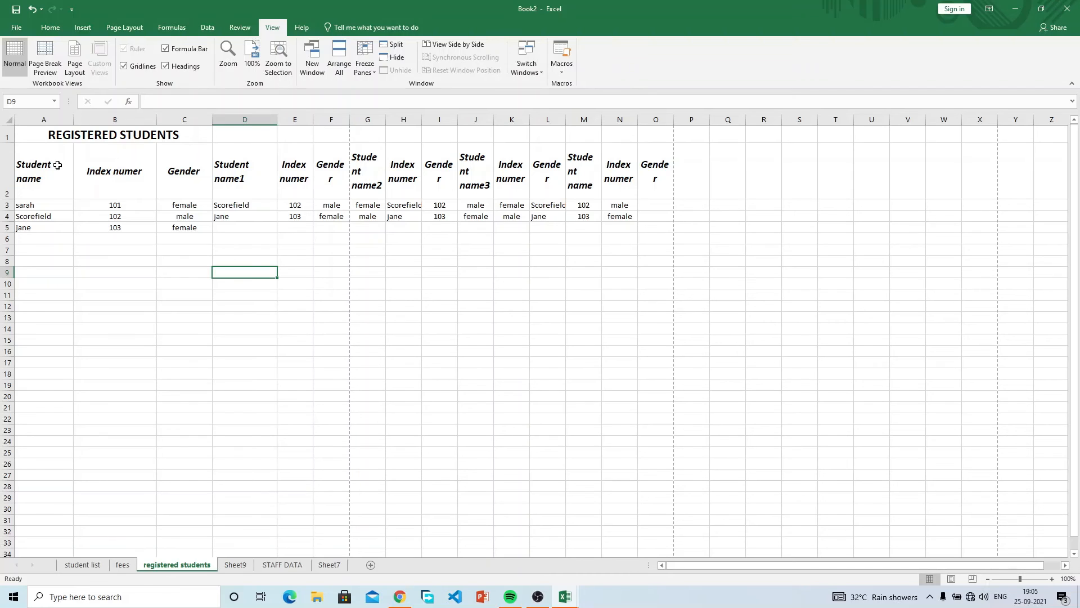
Drag the page break to include columns A–O, verify the one-page preview, then use Page Layout view.
click(52, 53)
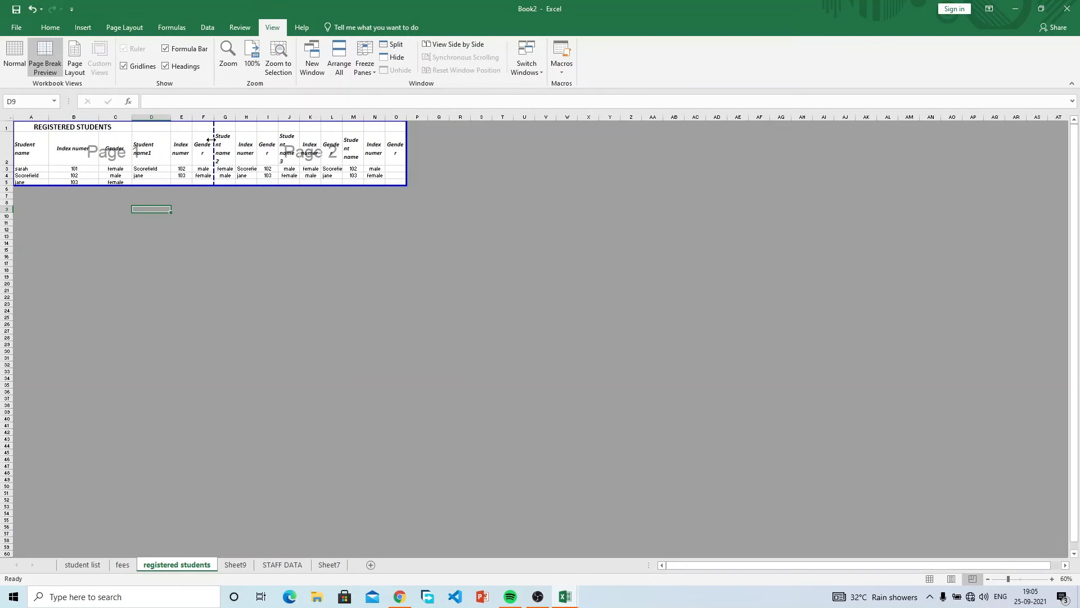
drag(211, 139, 405, 134)
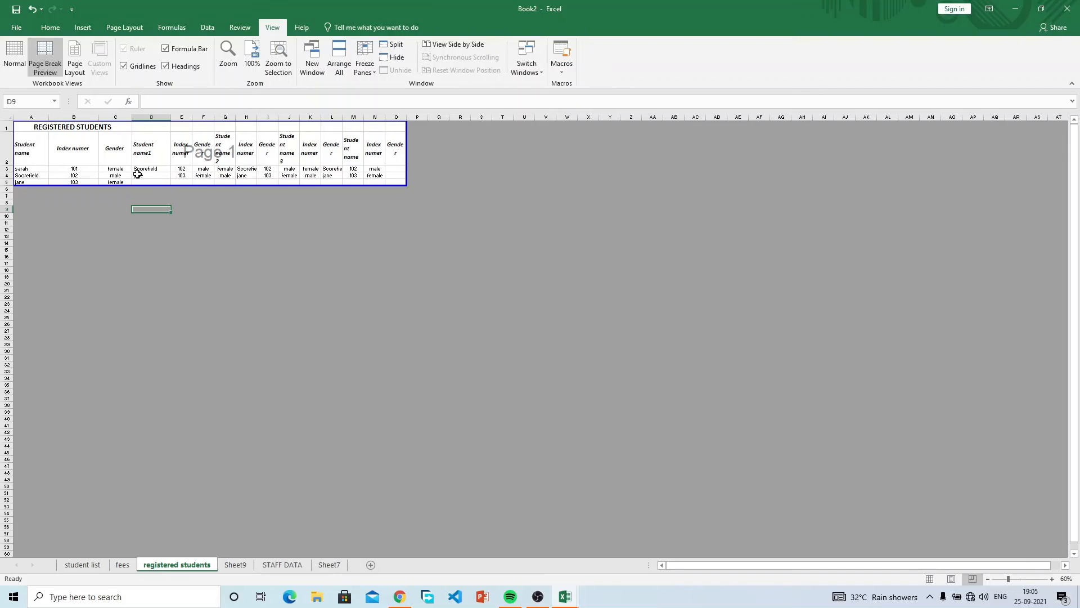
click(17, 27)
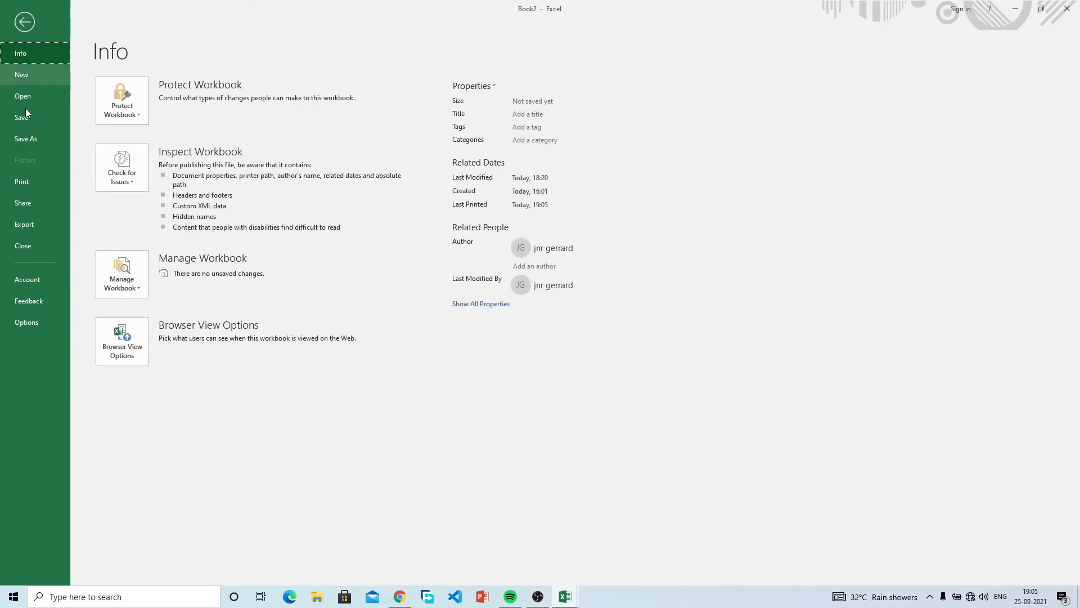
click(59, 185)
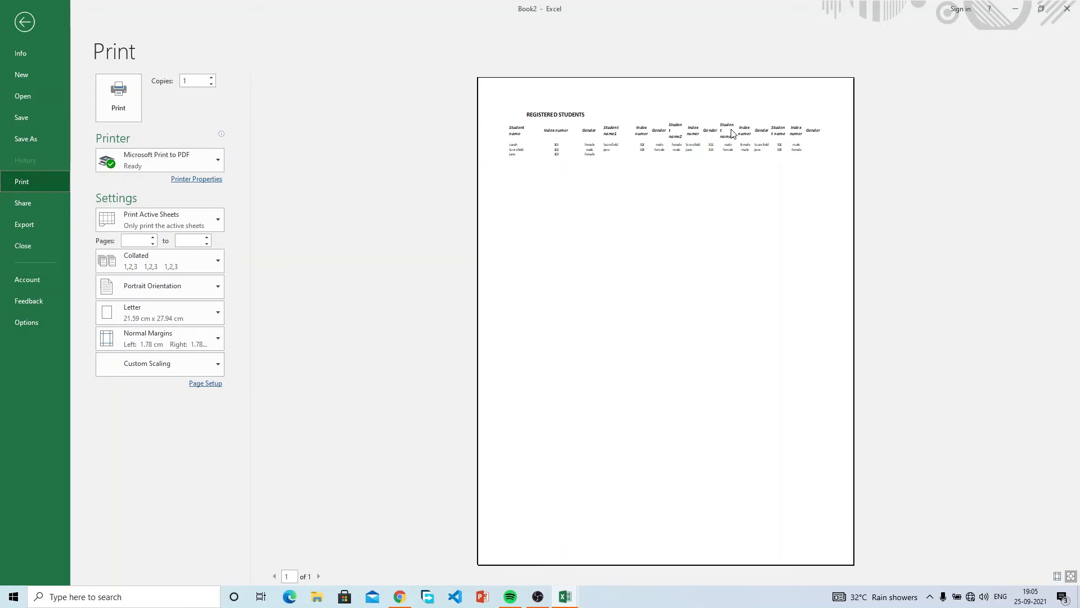
click(29, 21)
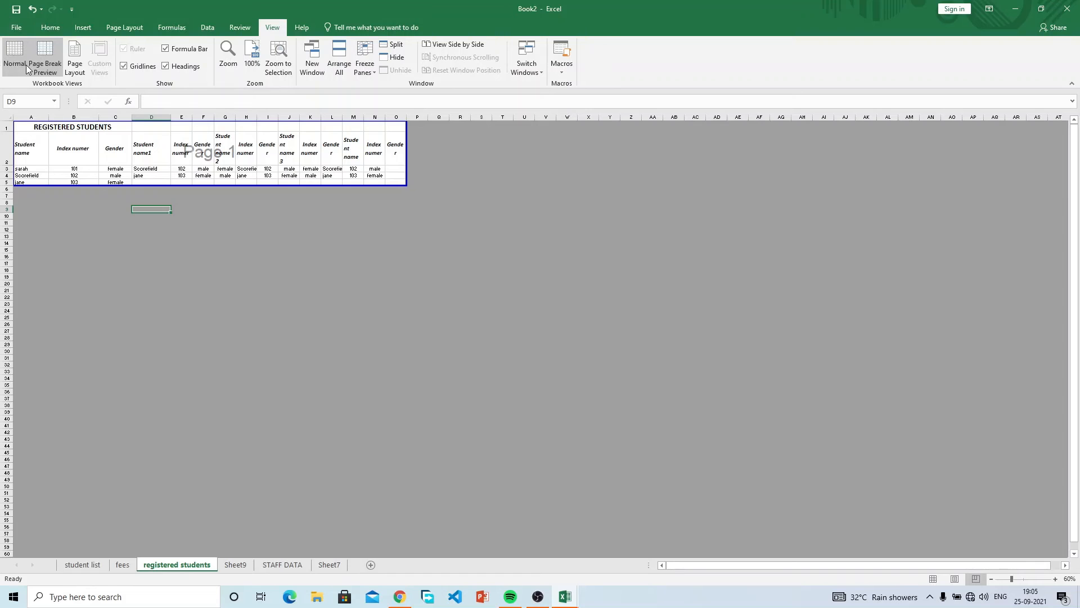
click(79, 66)
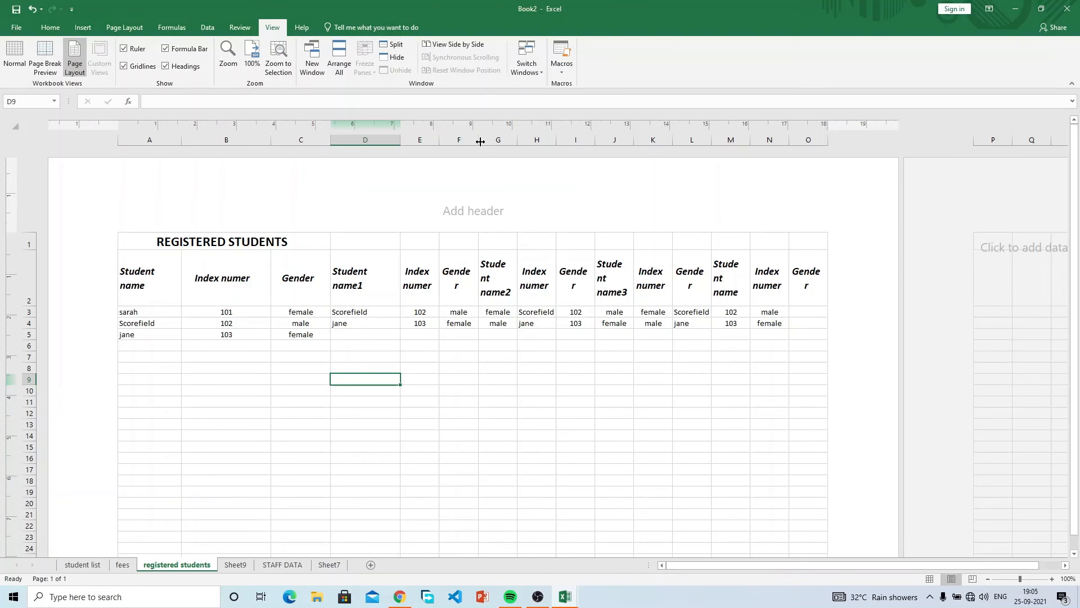
Widen Gender column F, narrow column D, and shrink the left, right and top page margins.
drag(479, 141, 495, 138)
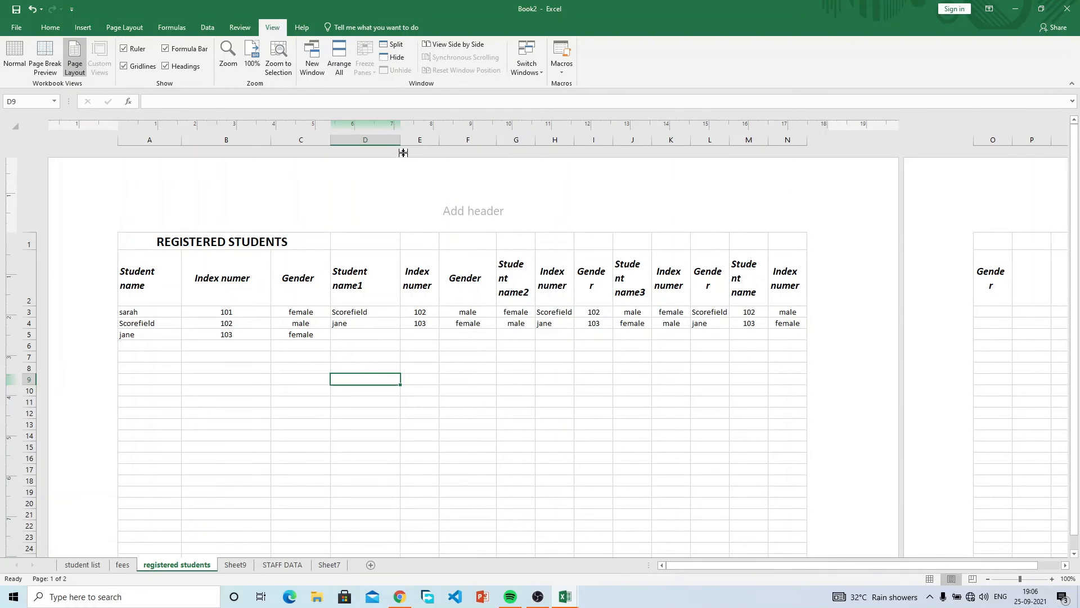
drag(400, 140, 376, 140)
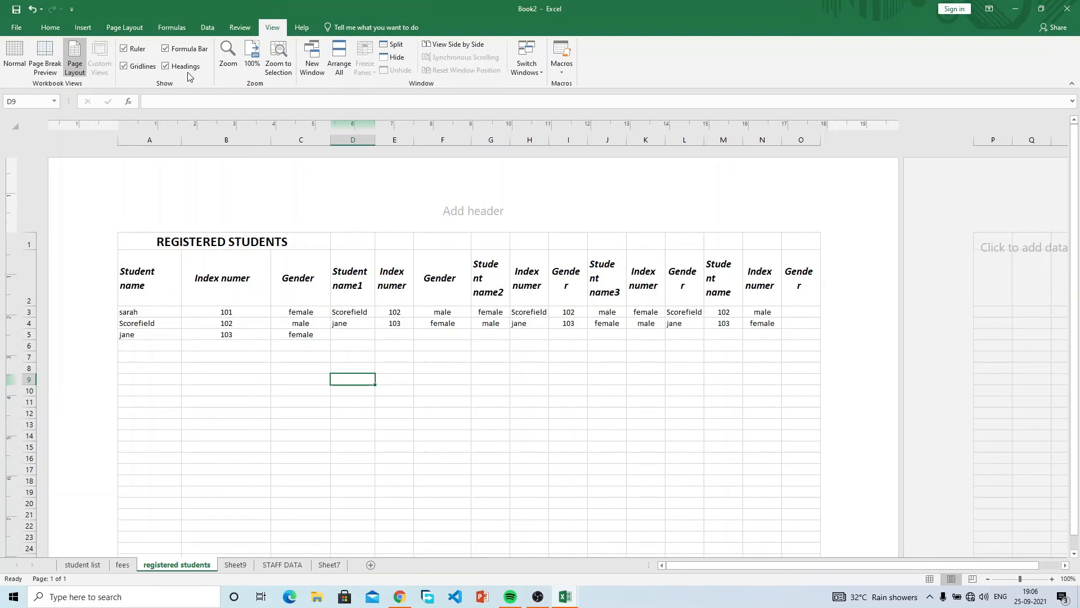
drag(113, 126, 80, 128)
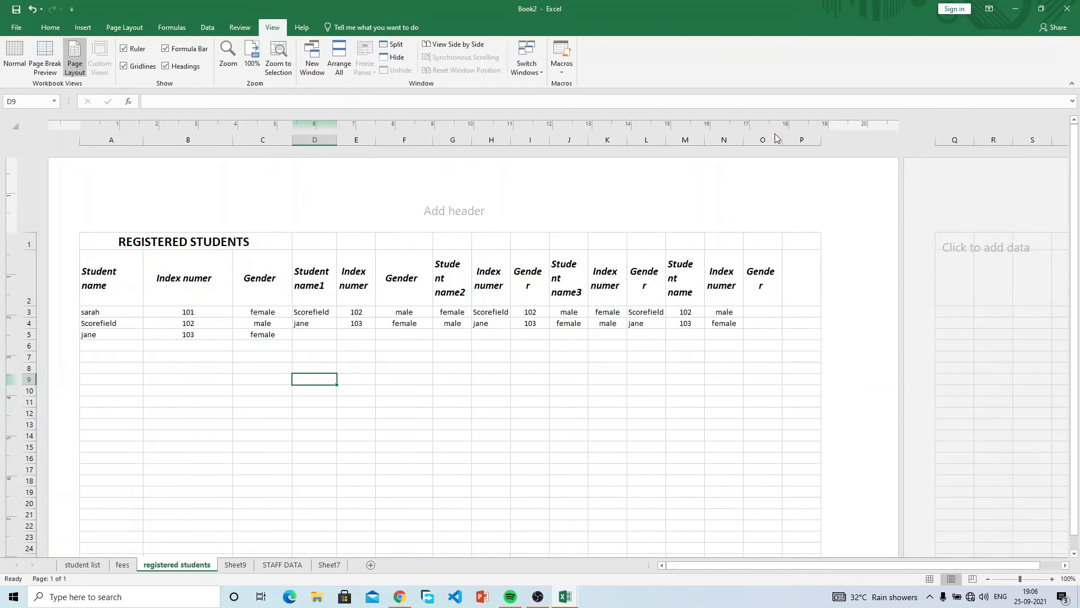
drag(828, 122, 863, 124)
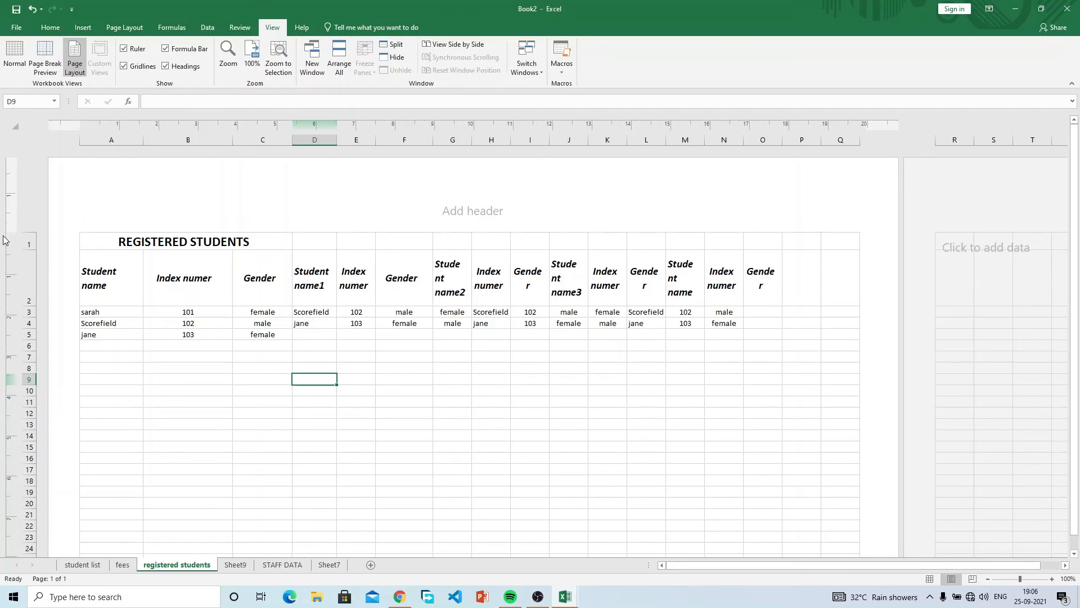
drag(7, 233, 13, 187)
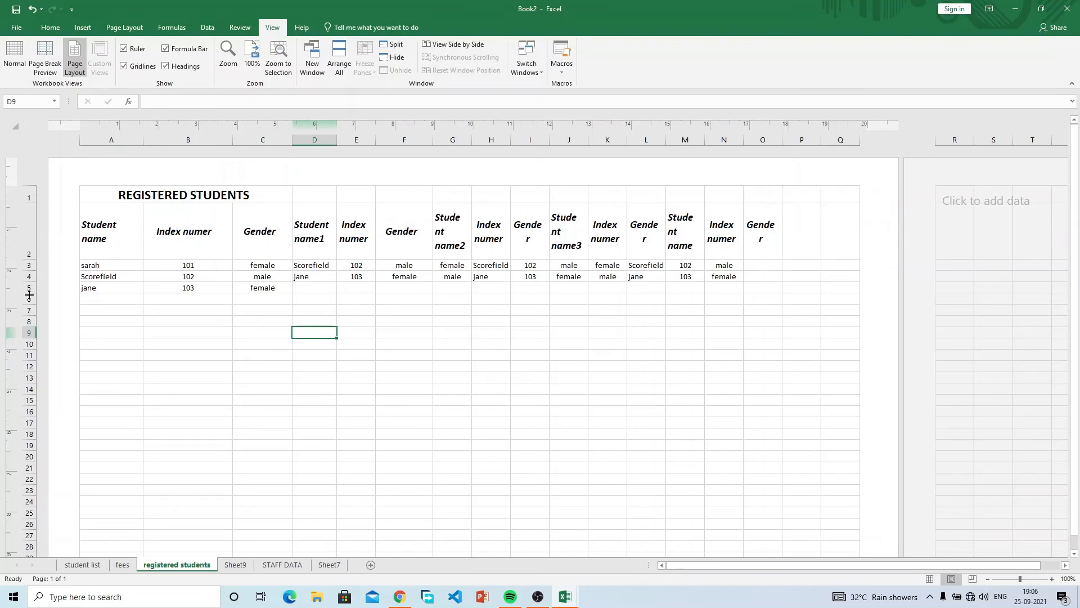
Confirm in print preview that the table fits on one page, then return to the sheet.
scroll(29, 295, down, 12)
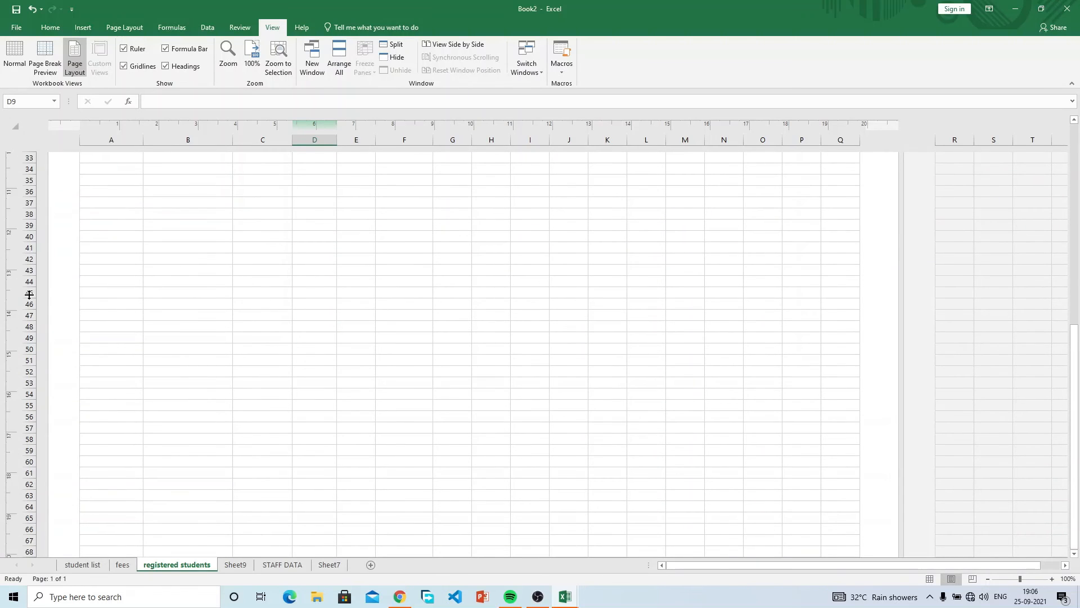
scroll(29, 294, down, 2)
scroll(29, 294, up, 15)
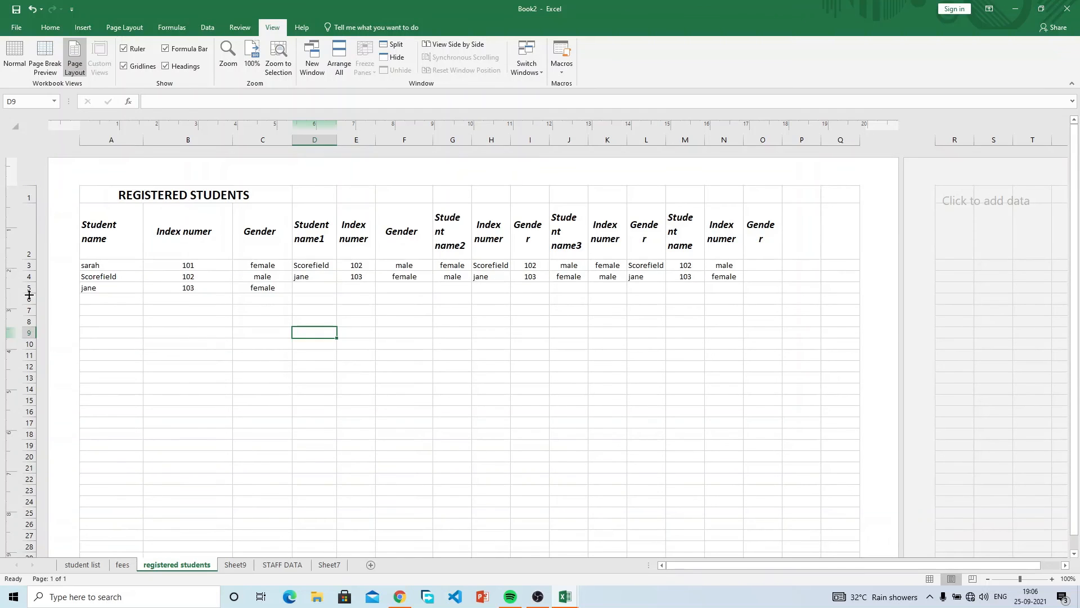
click(16, 27)
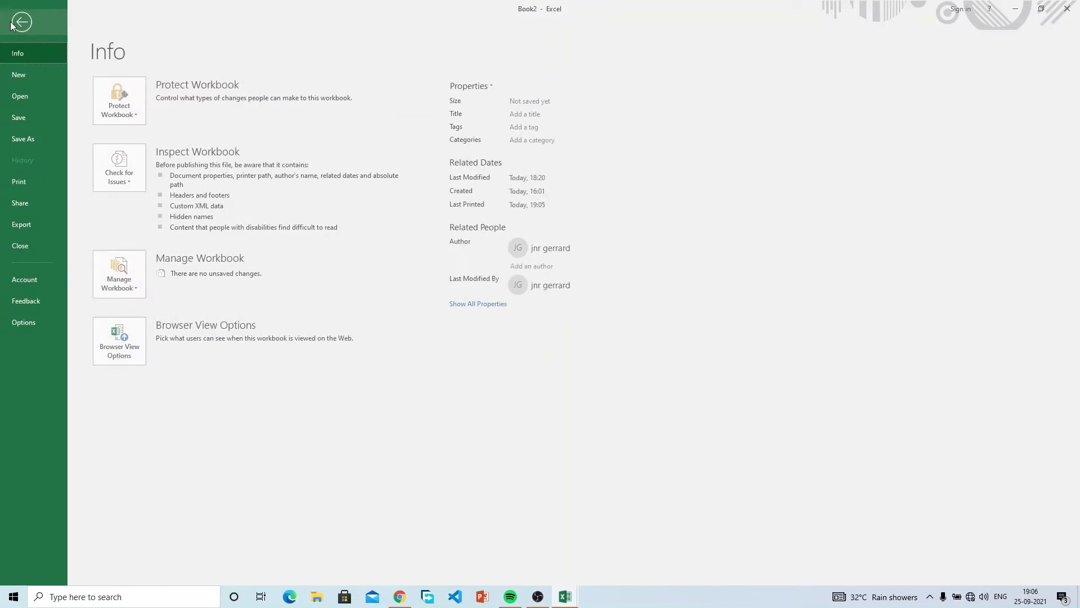
click(43, 180)
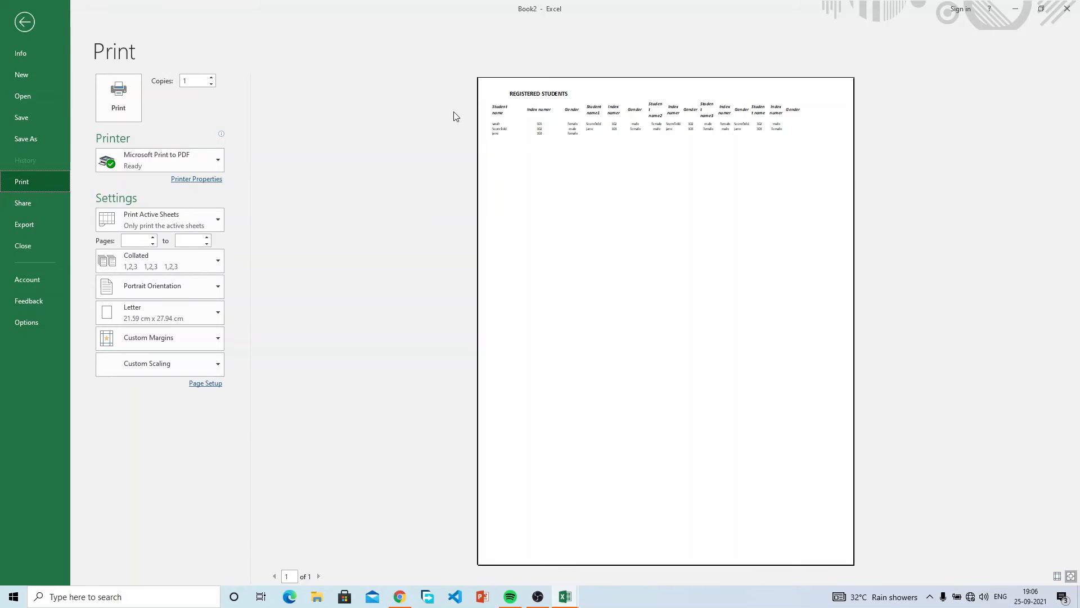
click(25, 22)
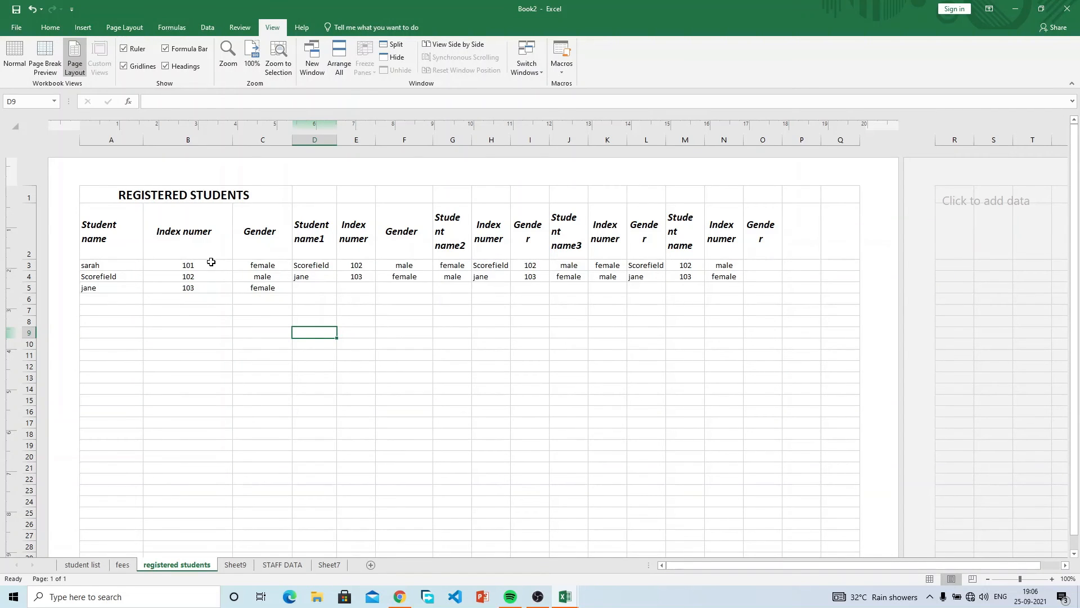
Switch to Normal view and toggle the gridlines off and on, leaving them hidden.
click(24, 56)
click(125, 66)
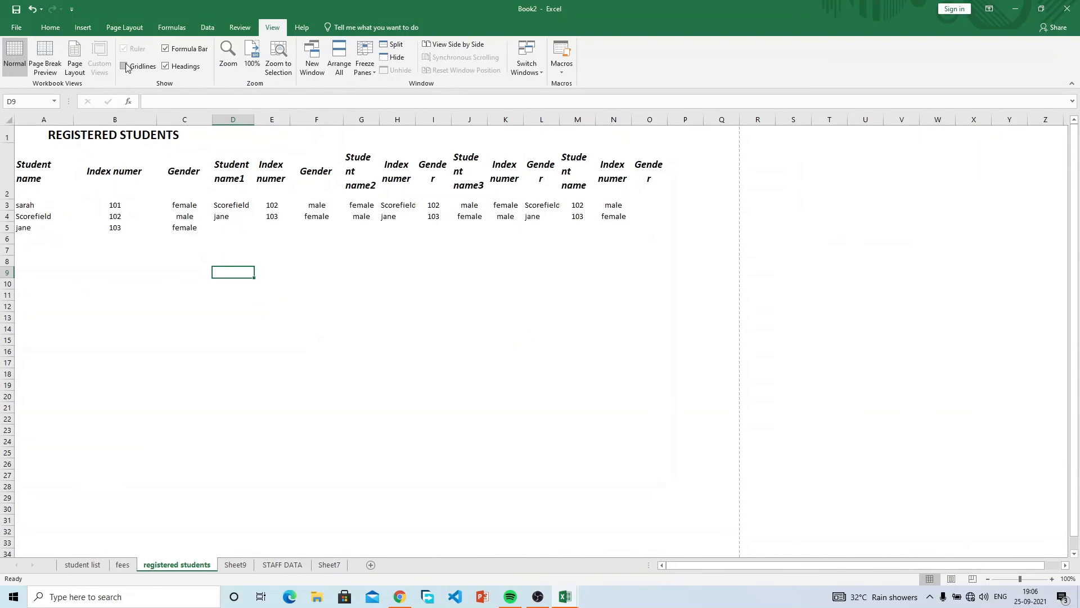
click(125, 66)
click(124, 67)
click(124, 66)
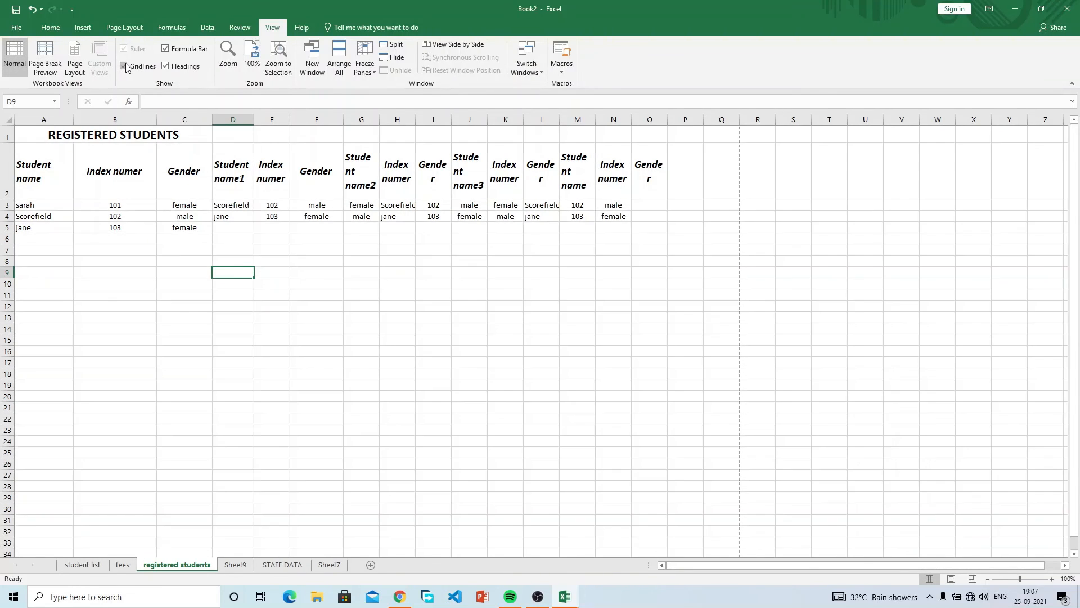
click(124, 66)
Toggle the headings and formula bar off and back on, then show the gridlines again.
click(166, 67)
click(166, 66)
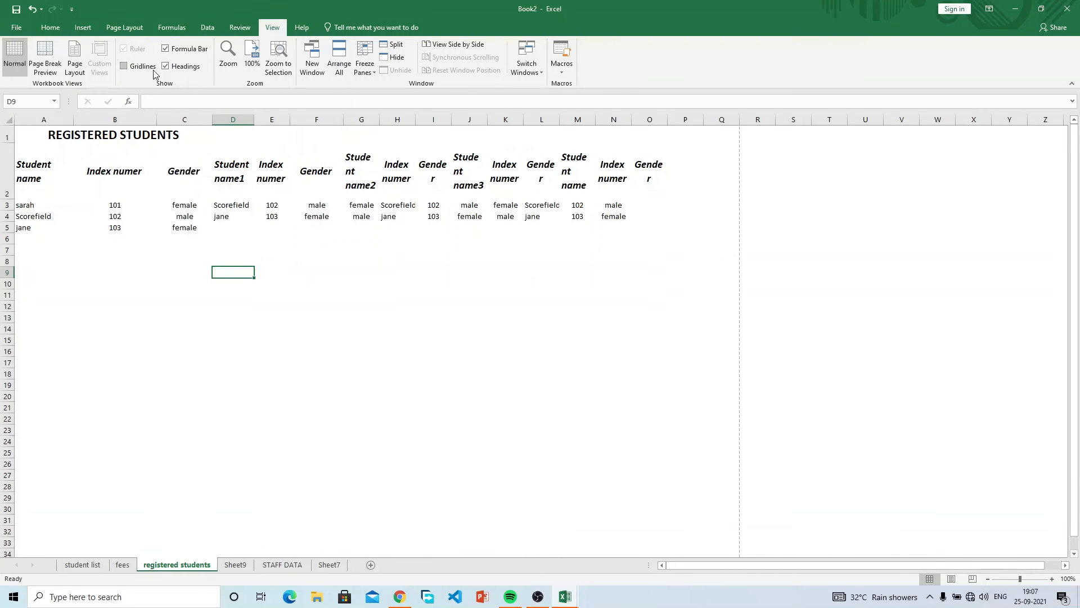
click(166, 49)
click(166, 49)
click(124, 66)
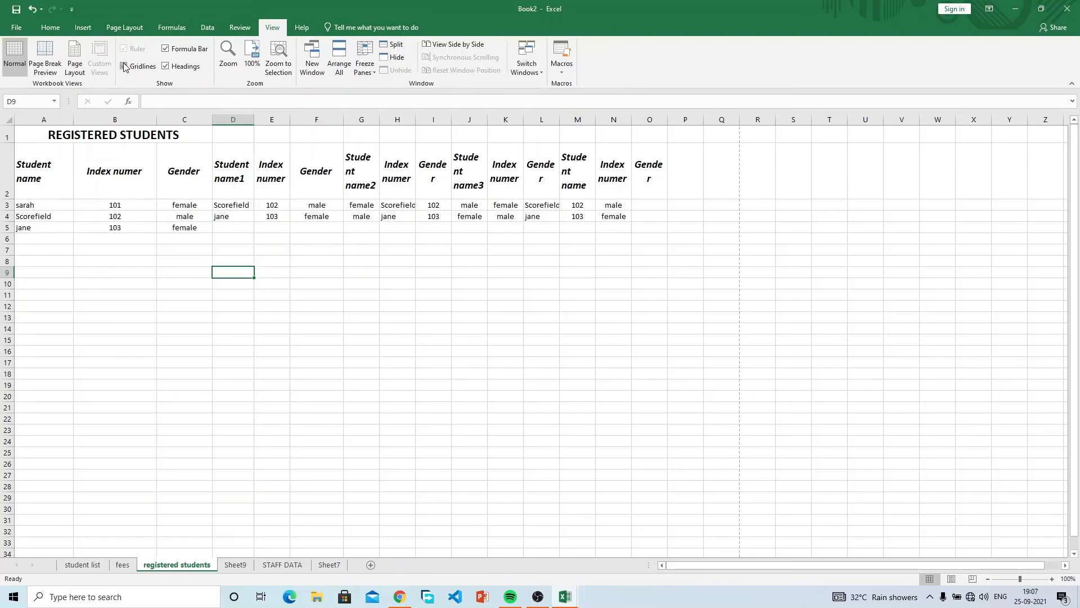
Return to the Home tab and select cell F6.
click(296, 31)
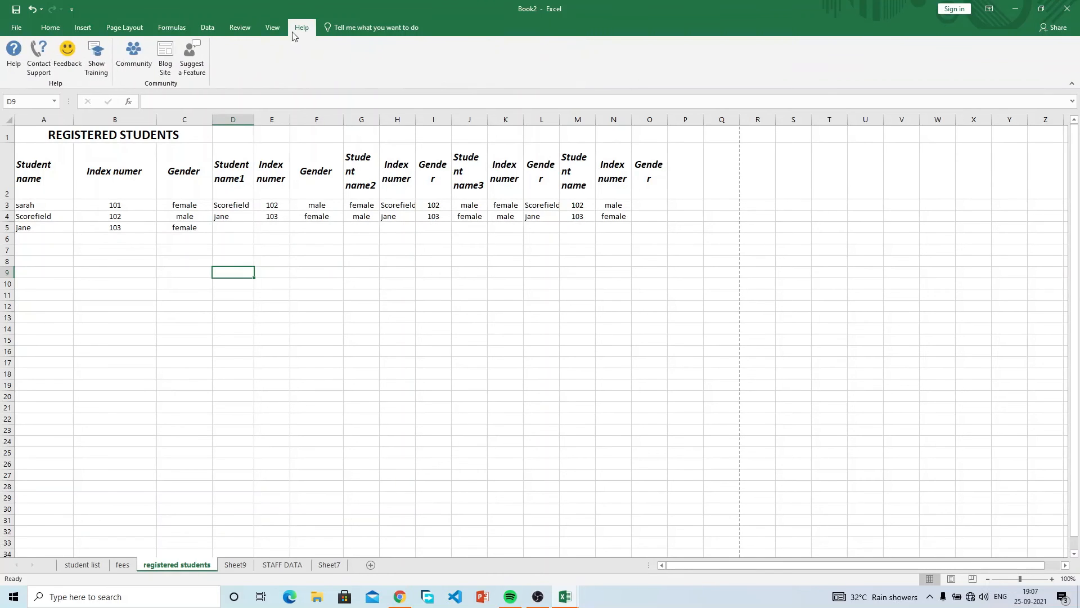
click(49, 28)
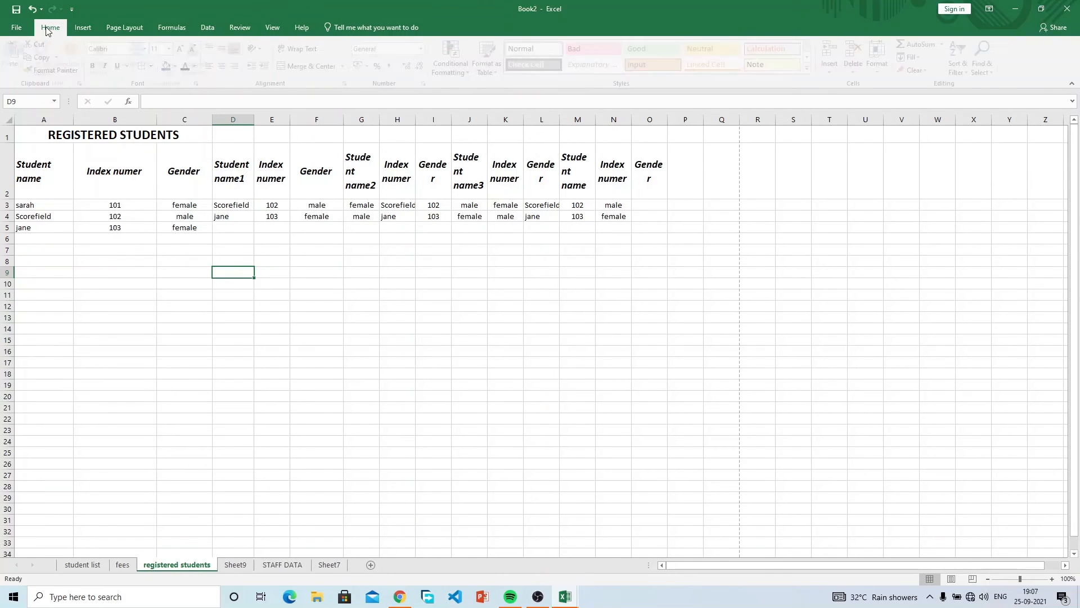
click(328, 240)
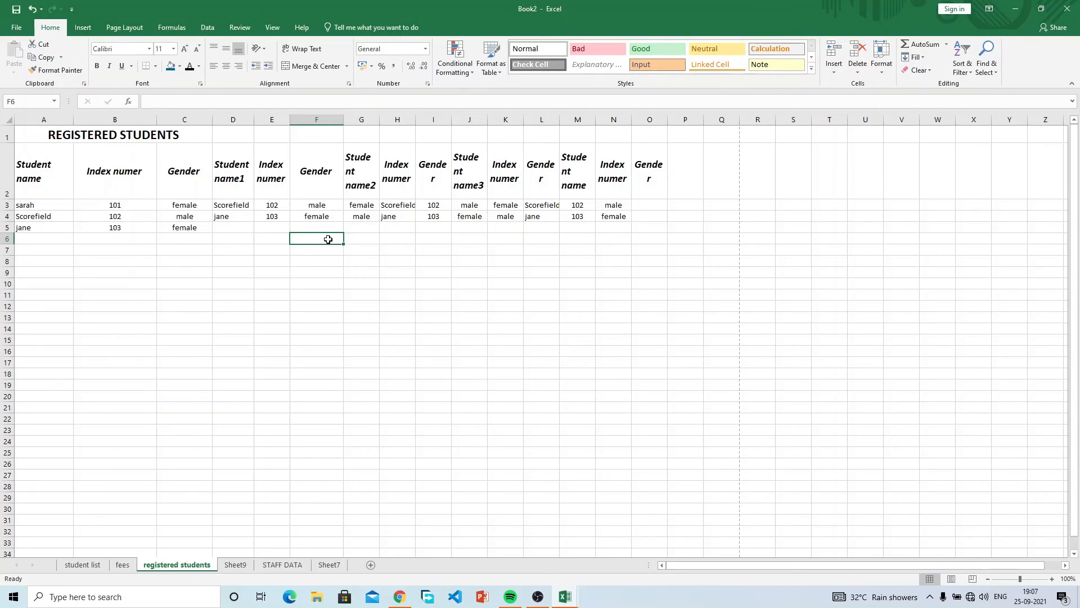
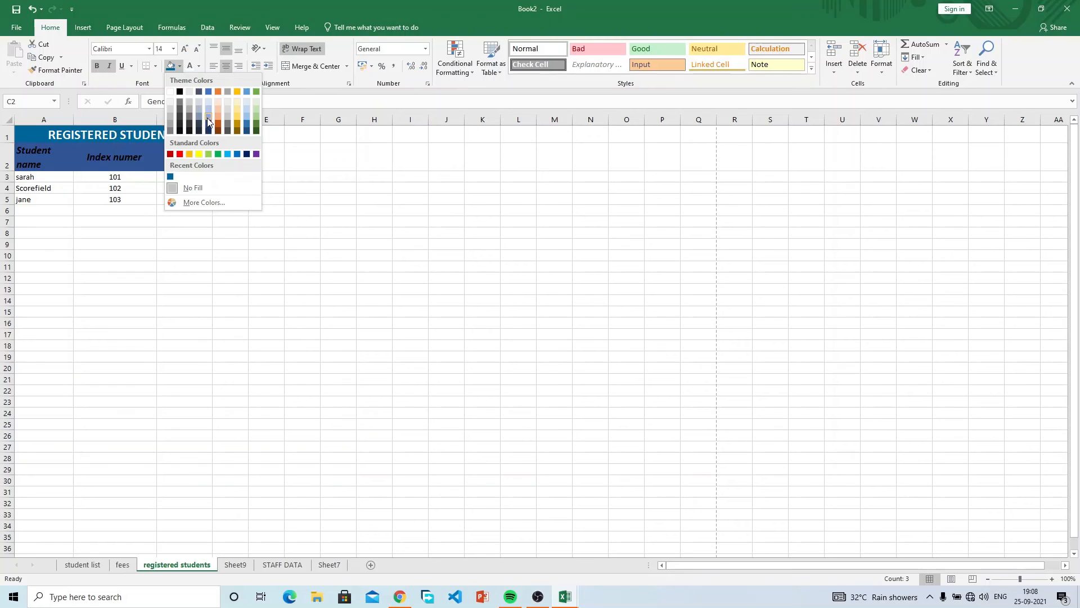
Fill the header row light blue and make its text black.
click(208, 118)
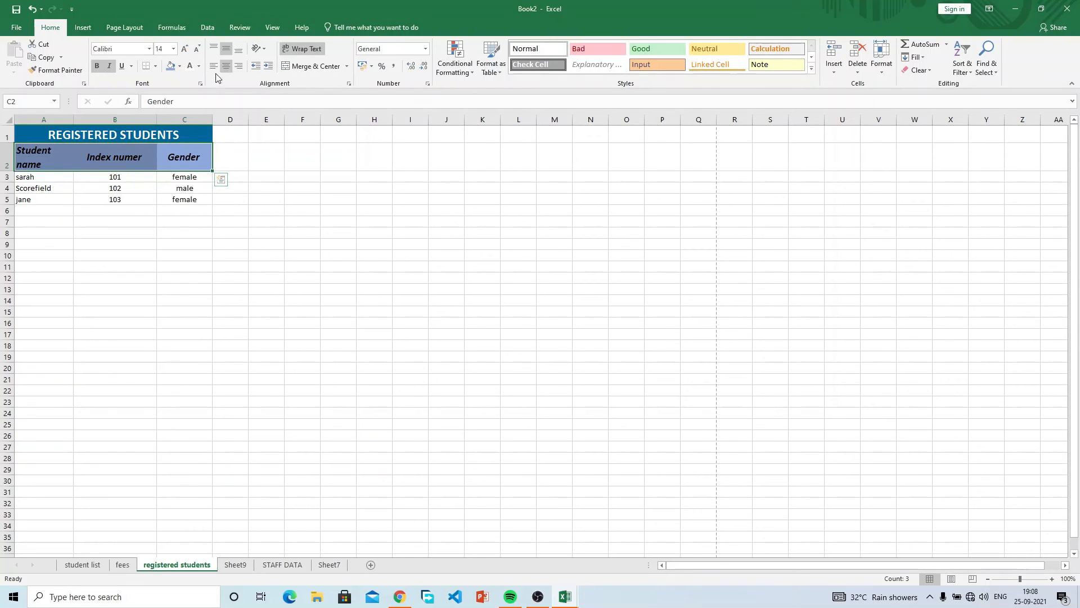
click(190, 66)
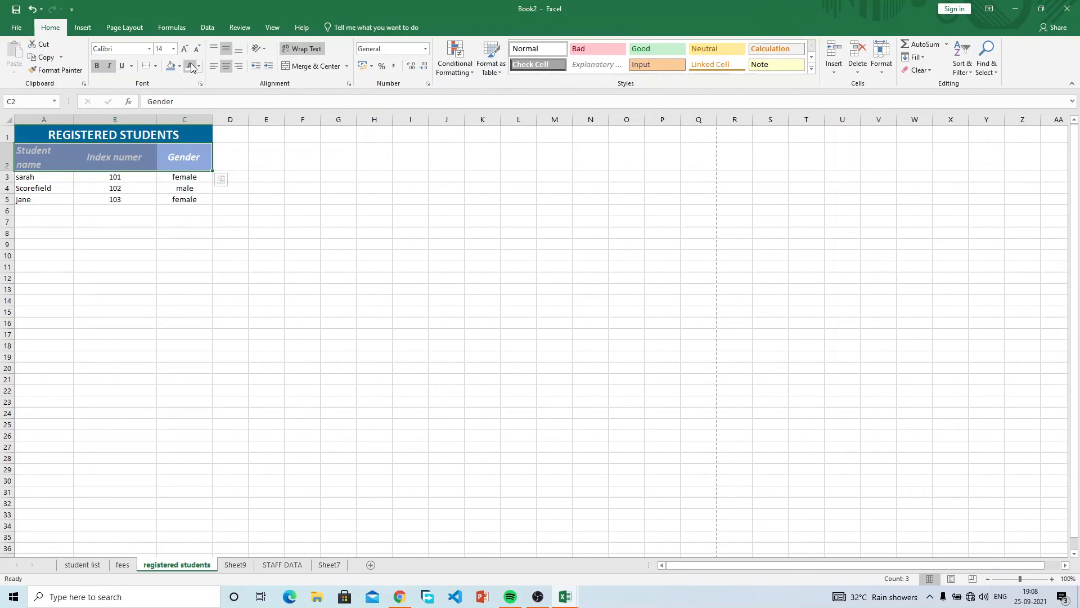
click(198, 66)
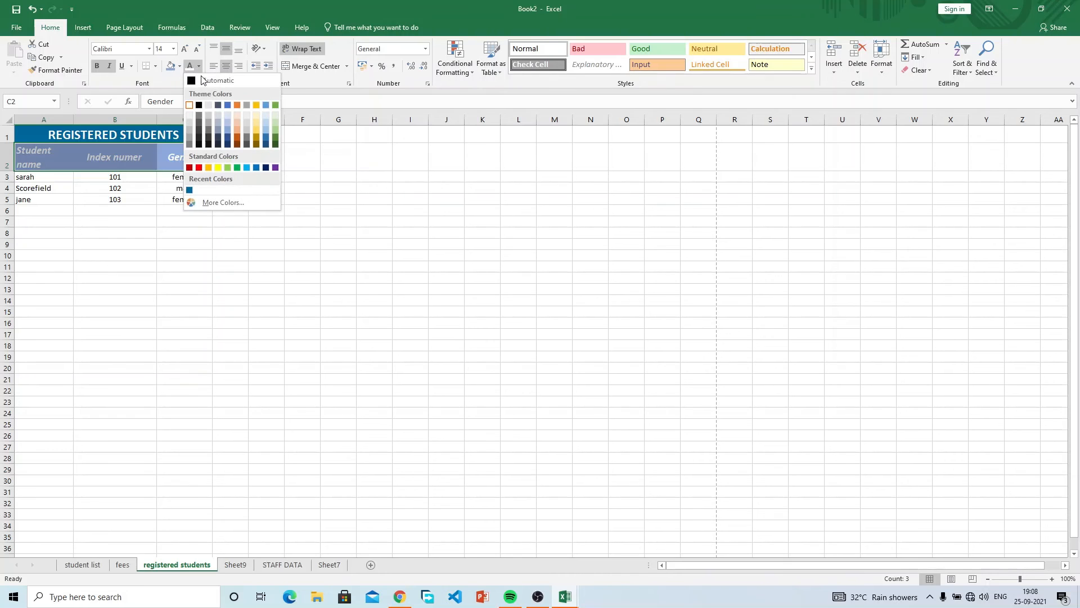
click(205, 83)
click(210, 198)
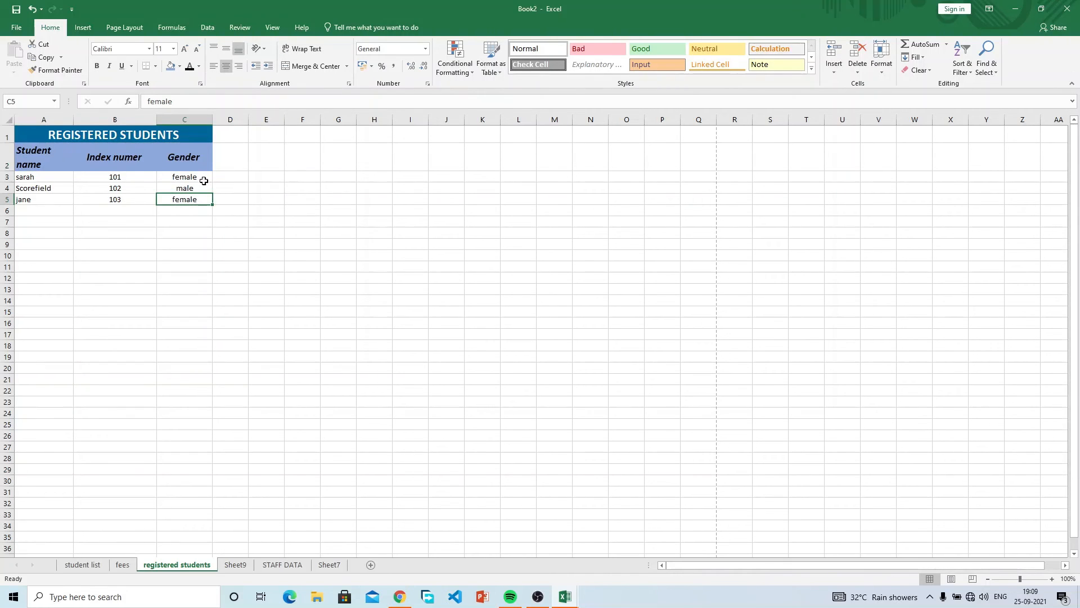
Fill the three student data rows light blue and widen column A to fit Student name.
drag(202, 178, 51, 196)
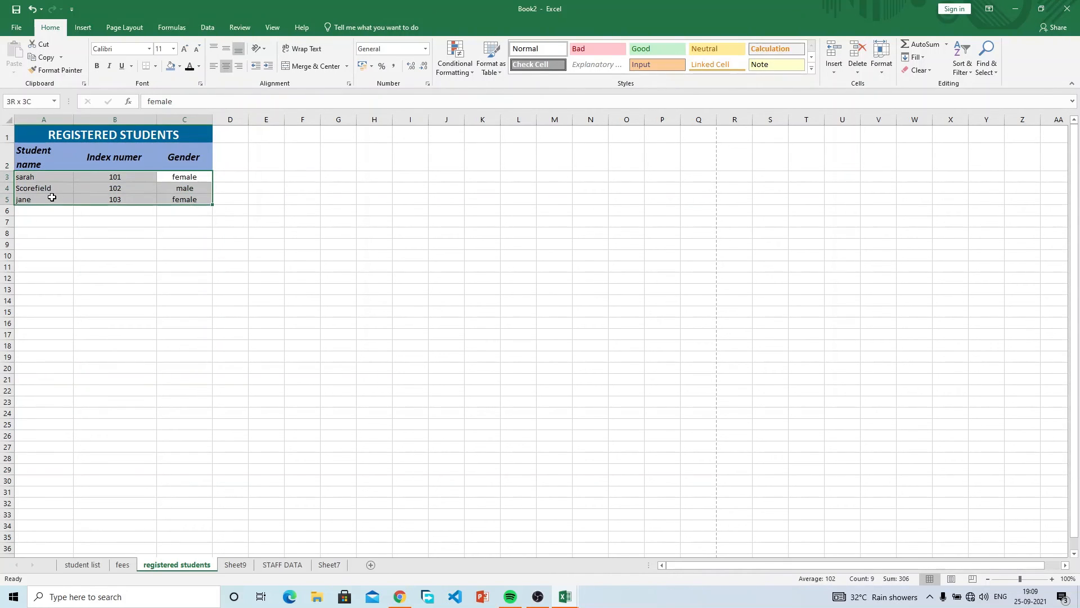
click(180, 66)
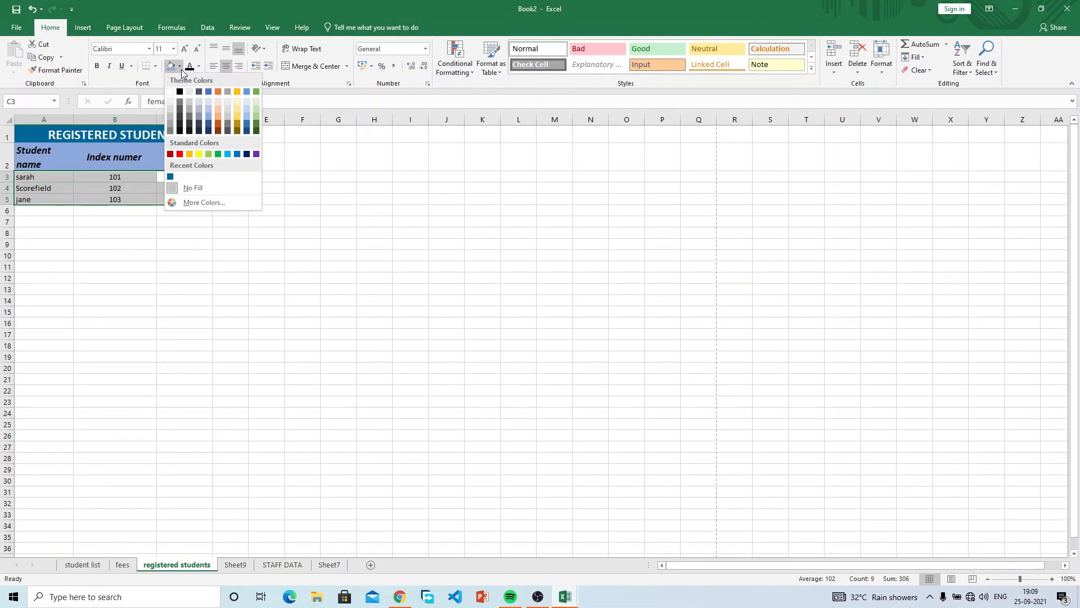
click(210, 110)
click(90, 147)
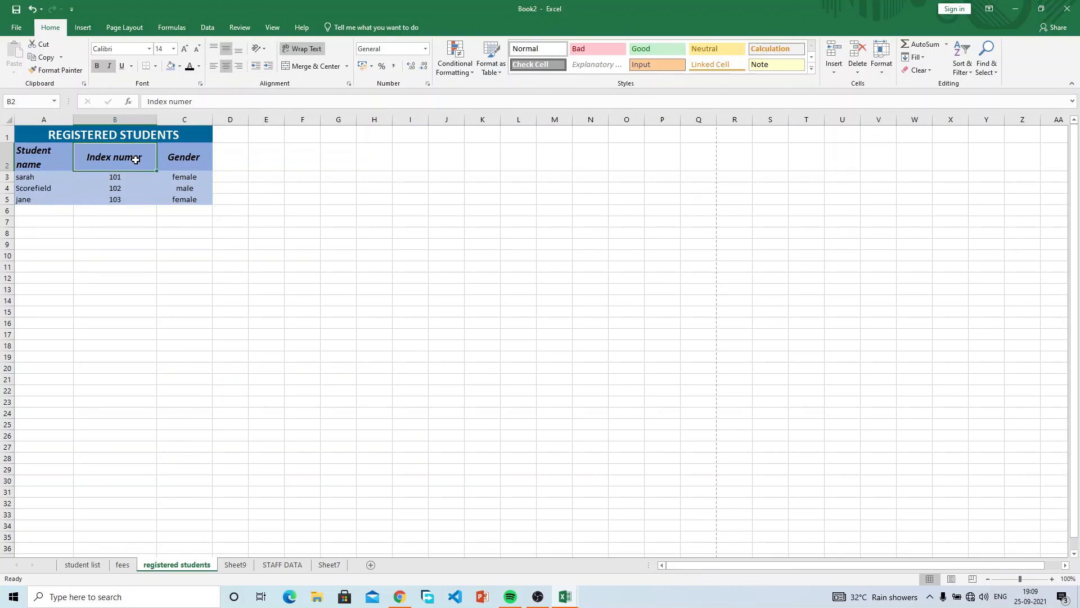
drag(75, 119, 108, 117)
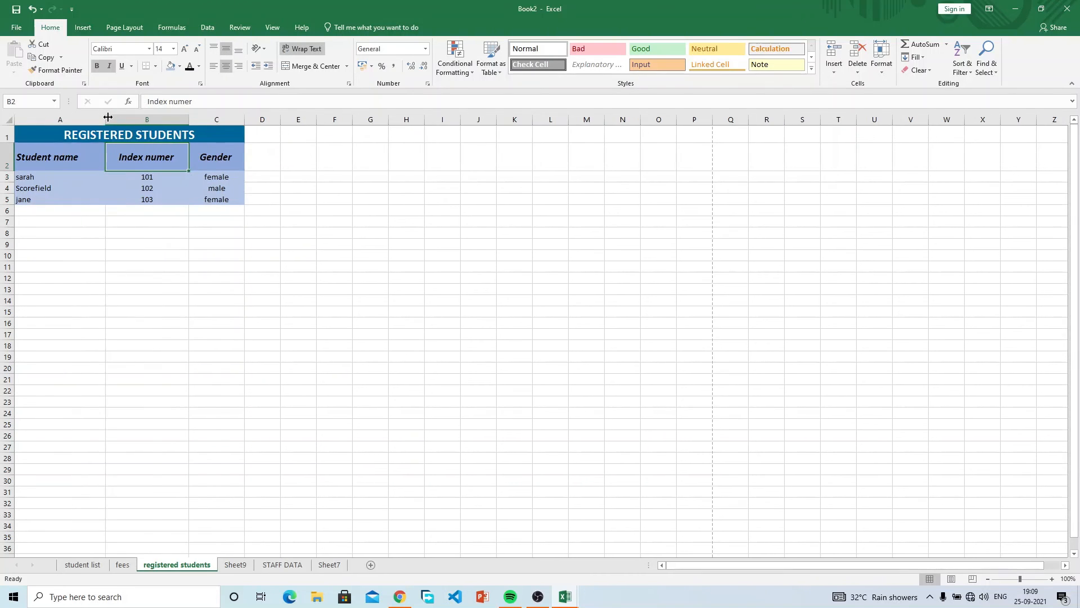
Apply All Borders to every cell of the table from headers to row 5.
drag(29, 176, 216, 199)
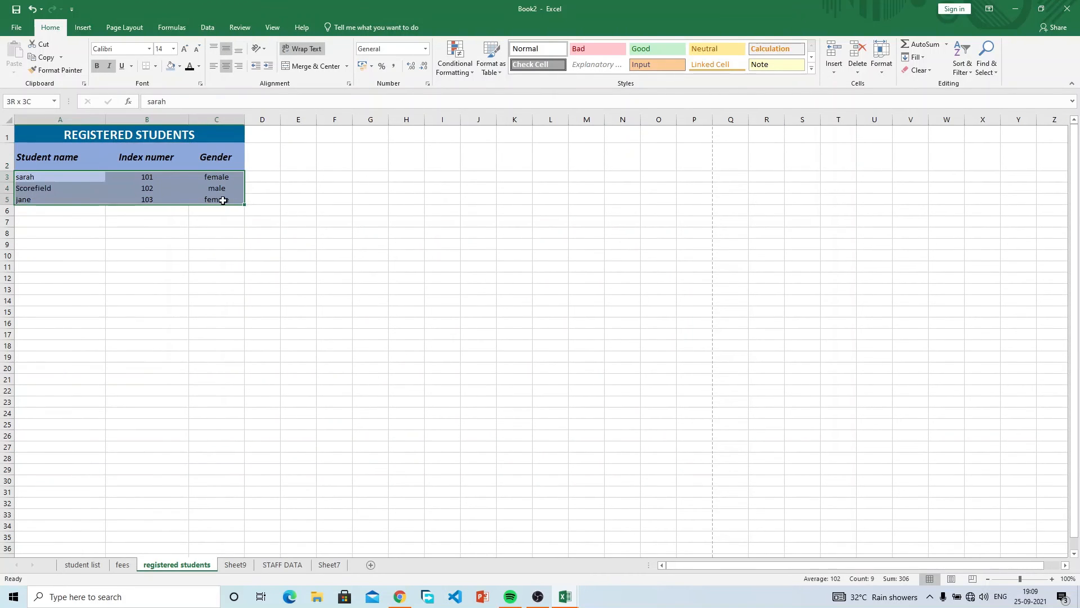
click(231, 280)
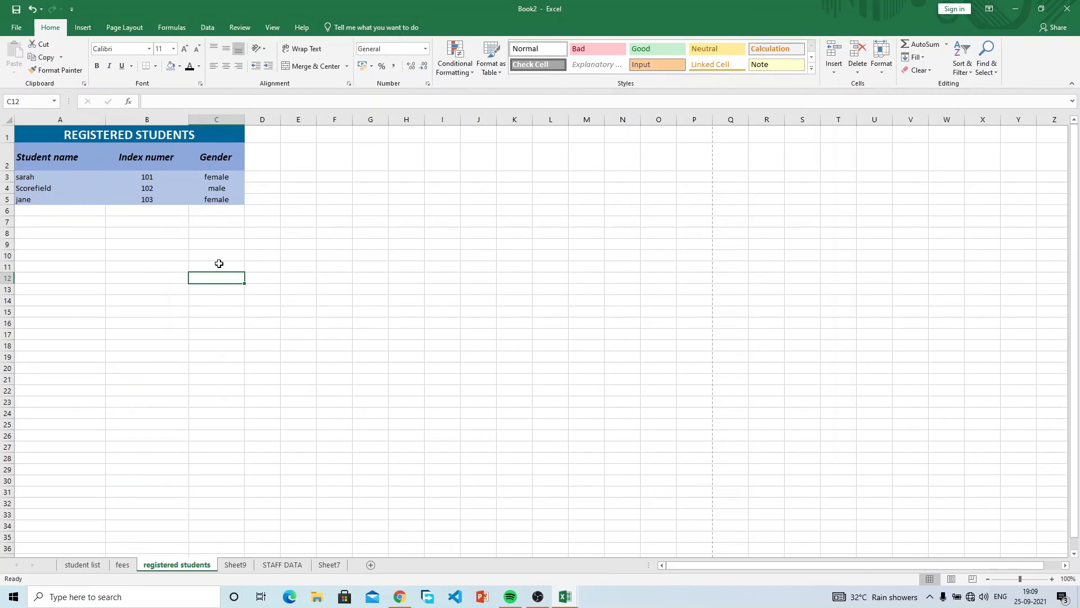
click(182, 178)
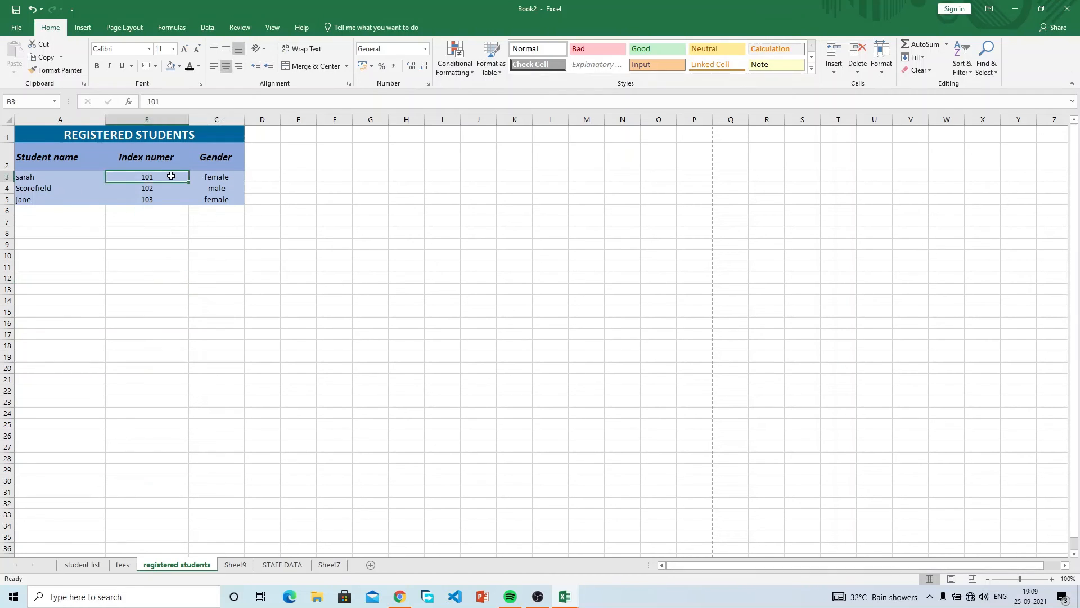
click(205, 175)
click(207, 189)
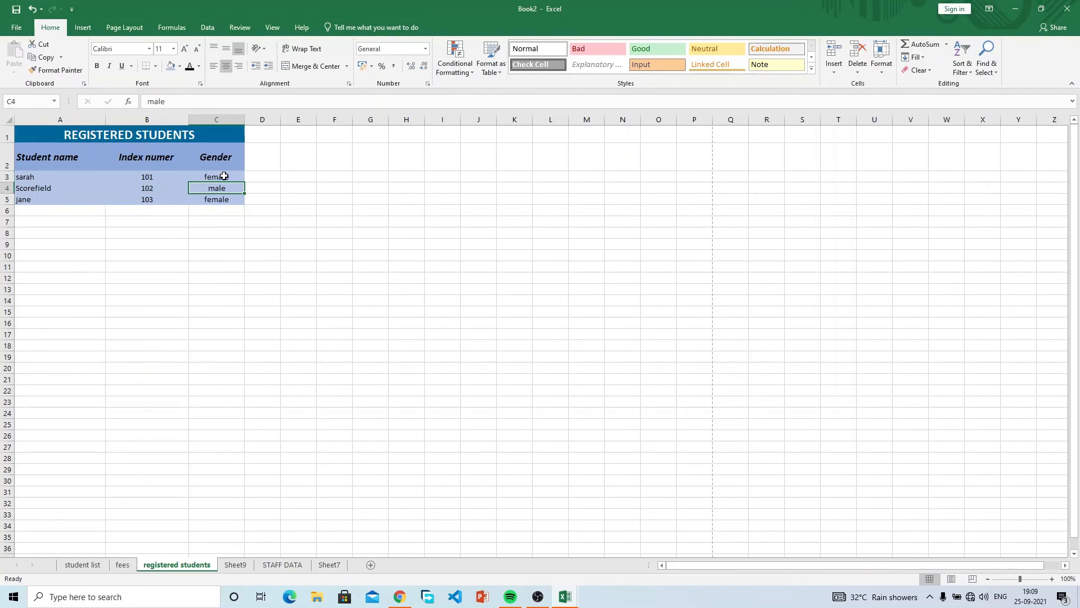
drag(227, 150, 31, 201)
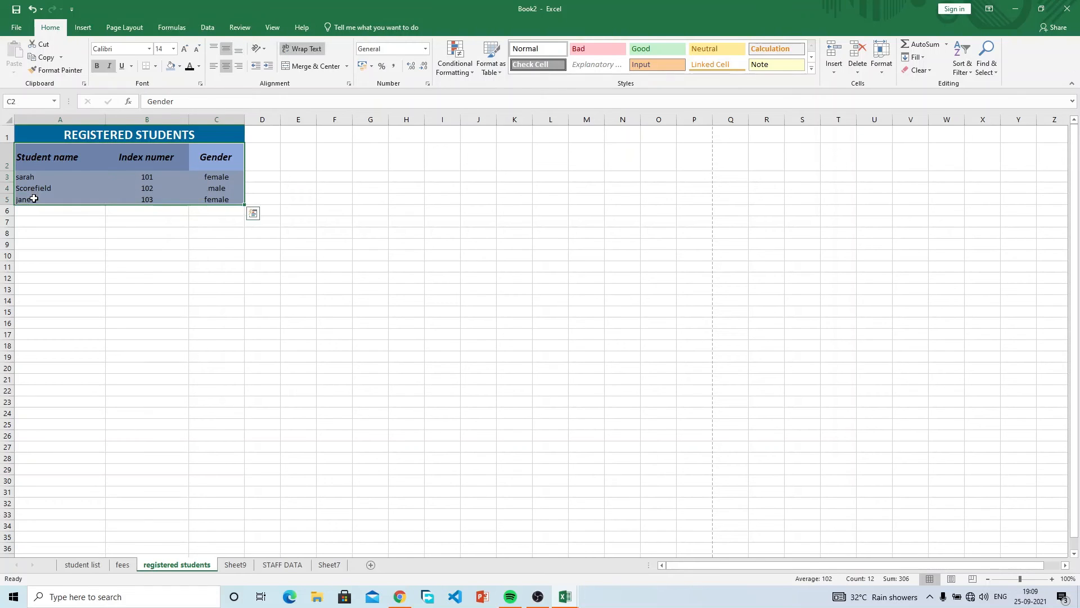
click(154, 66)
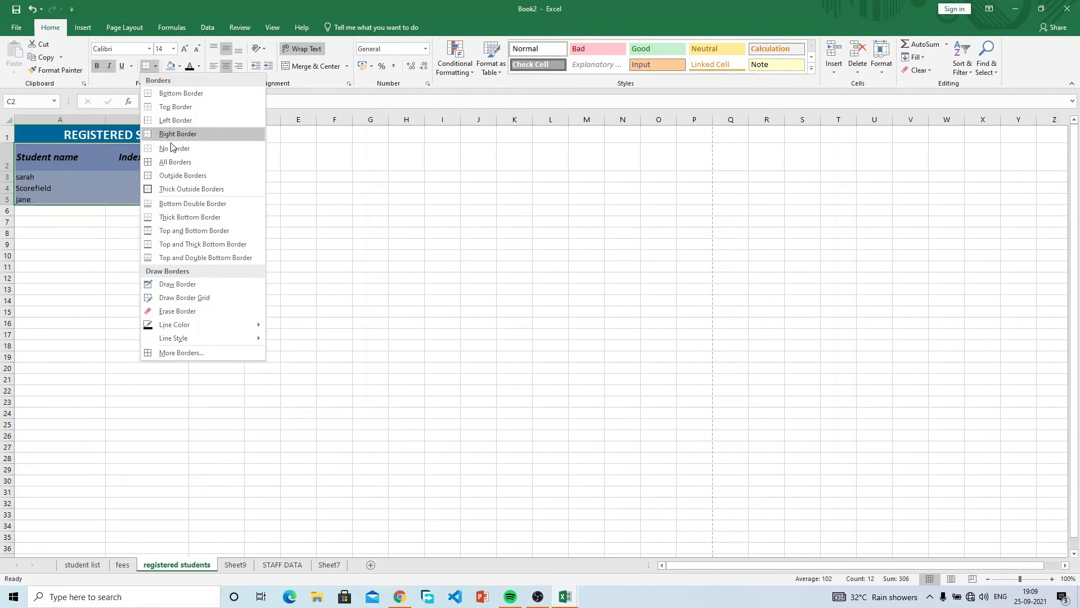
click(175, 162)
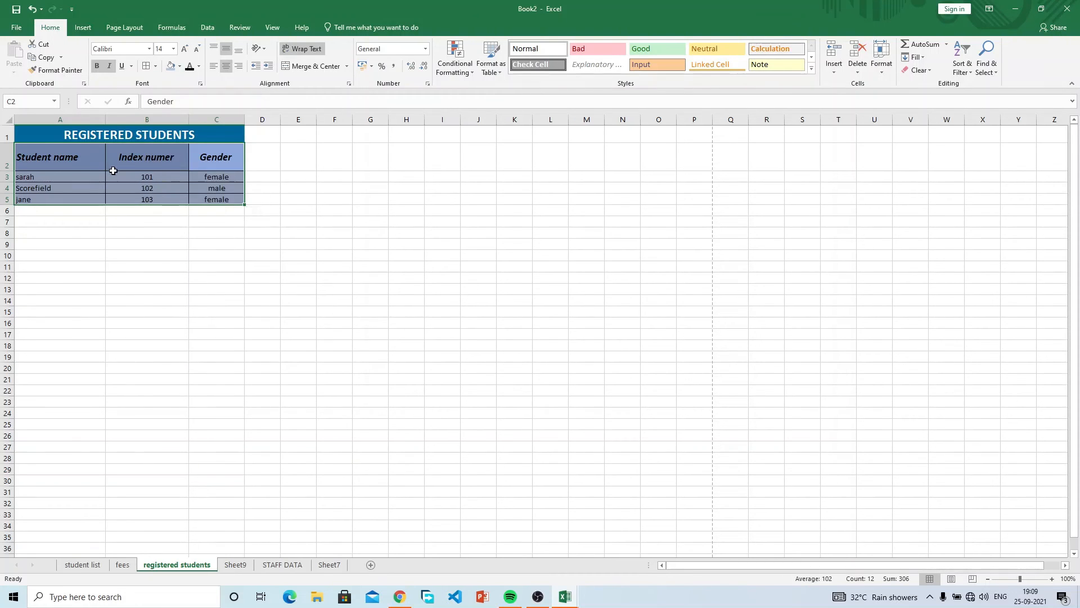
click(167, 278)
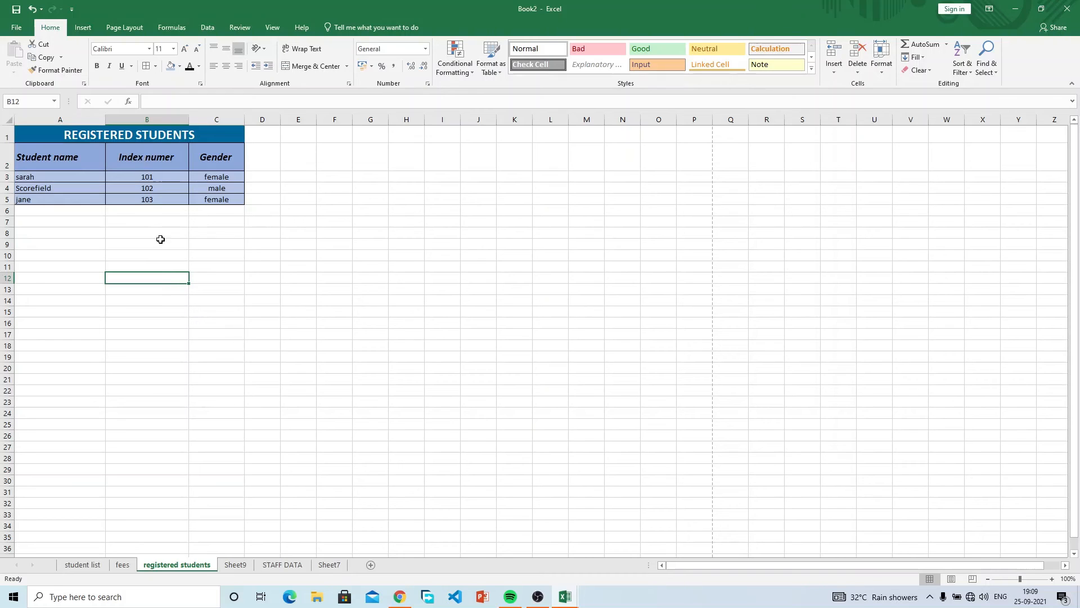
Copy the sarah, Scorefield and jane rows and paste them repeatedly down to row 35.
drag(41, 175, 203, 195)
key(ctrl+c)
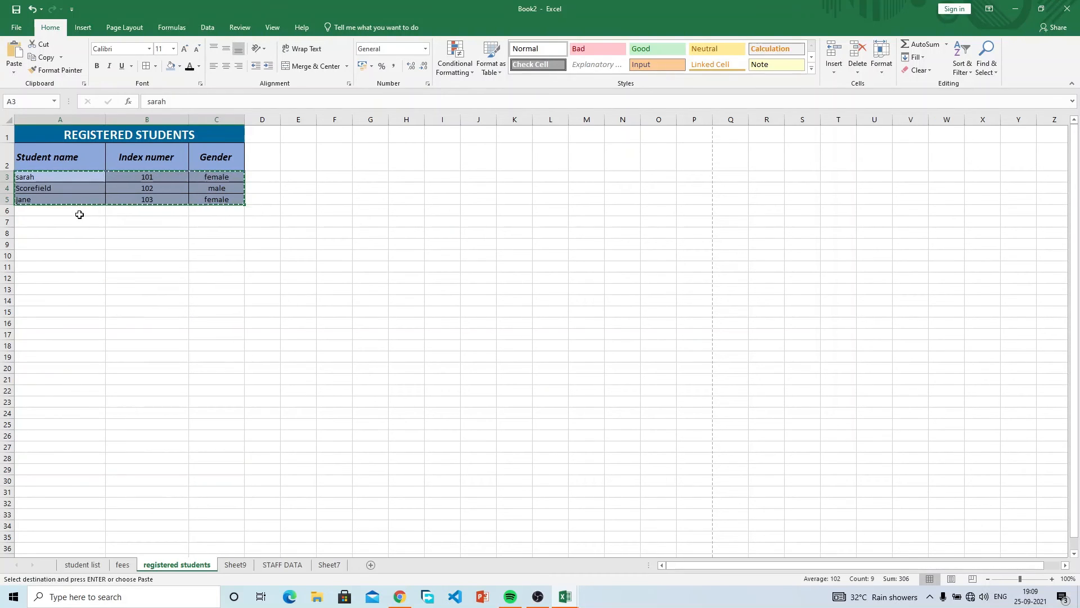
drag(80, 211, 51, 531)
key(ctrl+v)
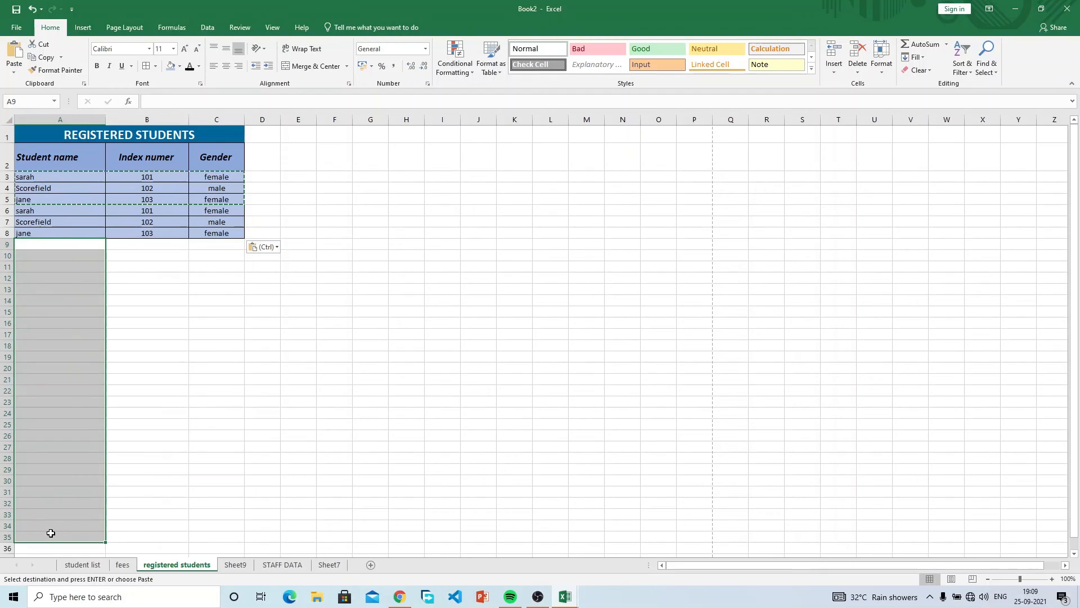
key(ctrl+v)
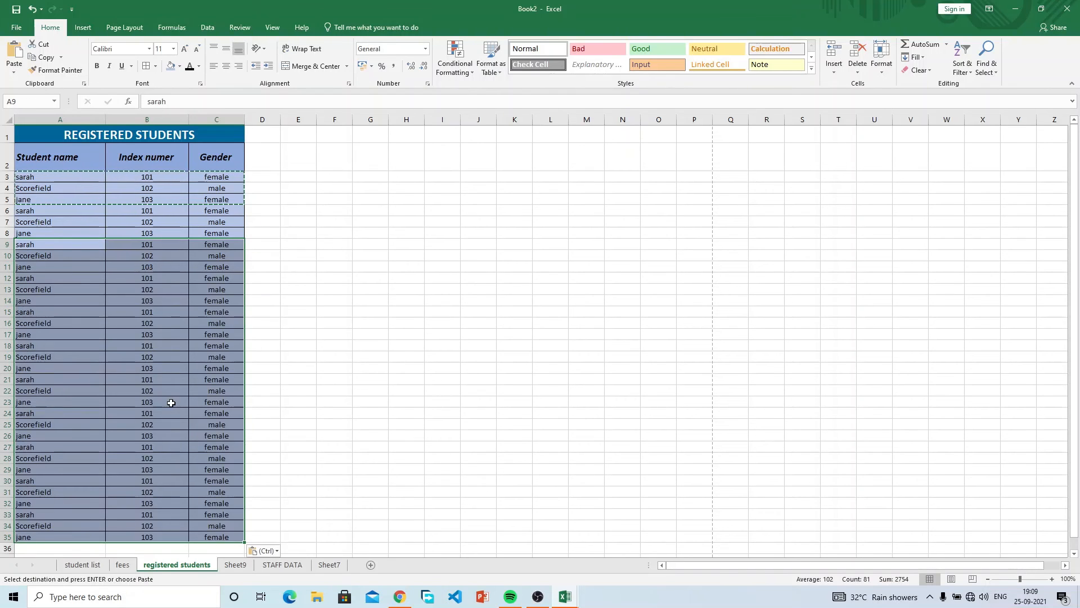
key(Escape)
click(379, 246)
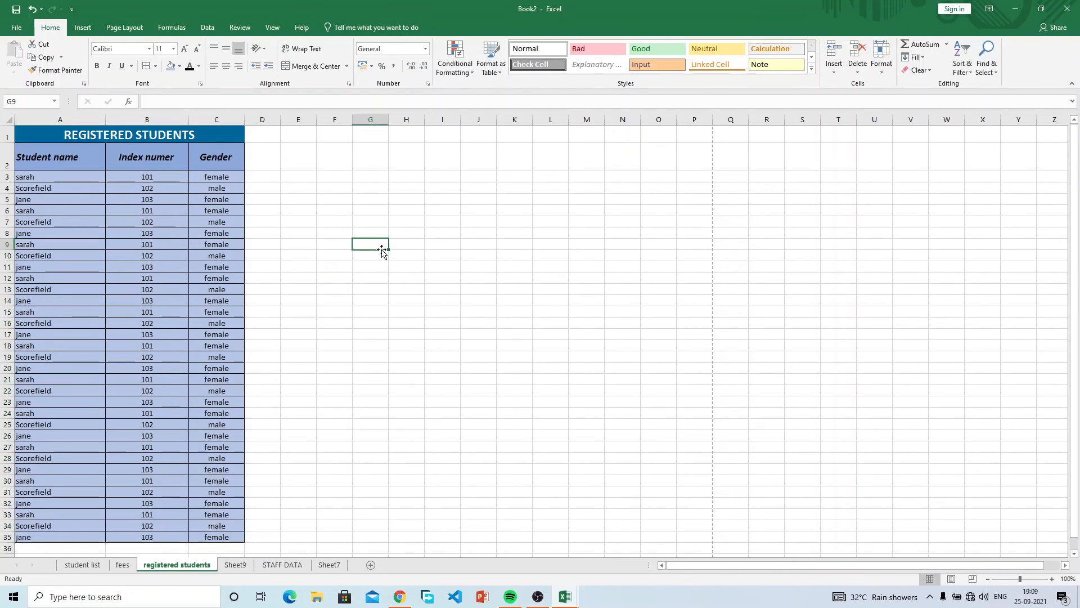
scroll(176, 283, down, 7)
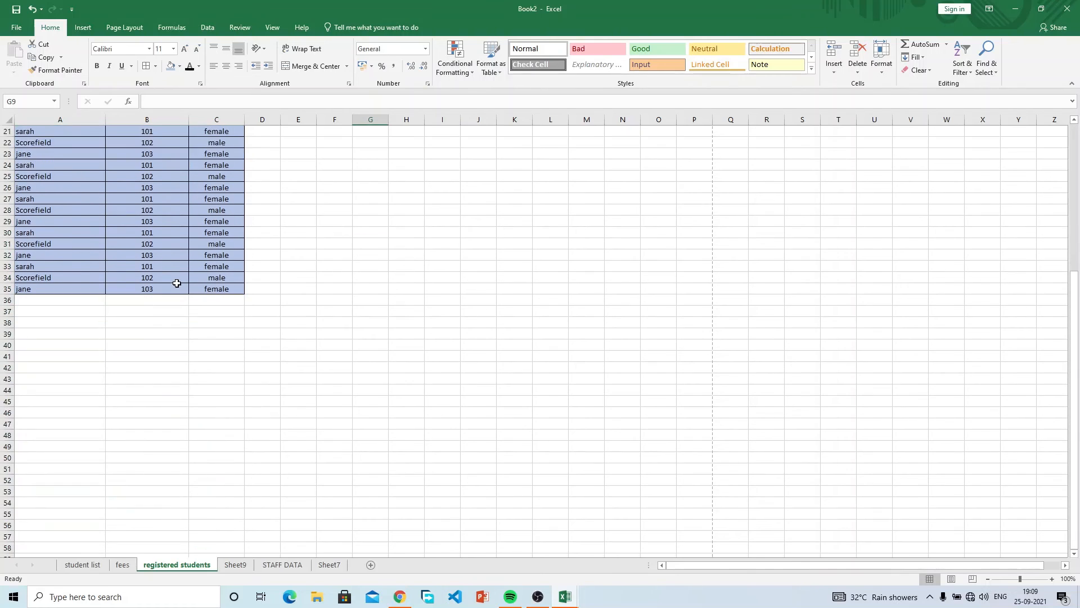
scroll(176, 283, up, 7)
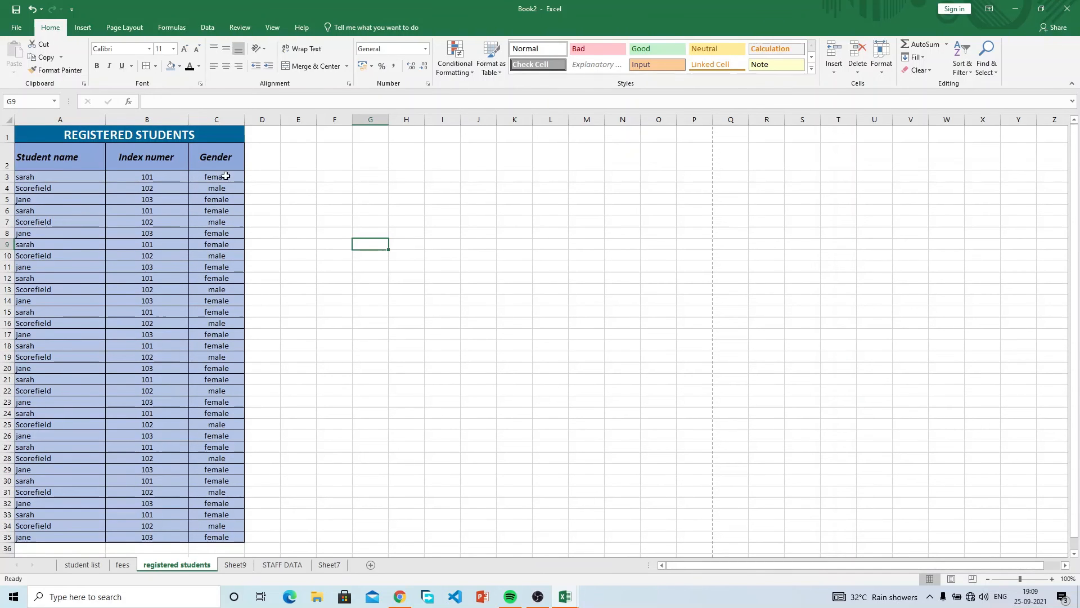
drag(226, 176, 20, 356)
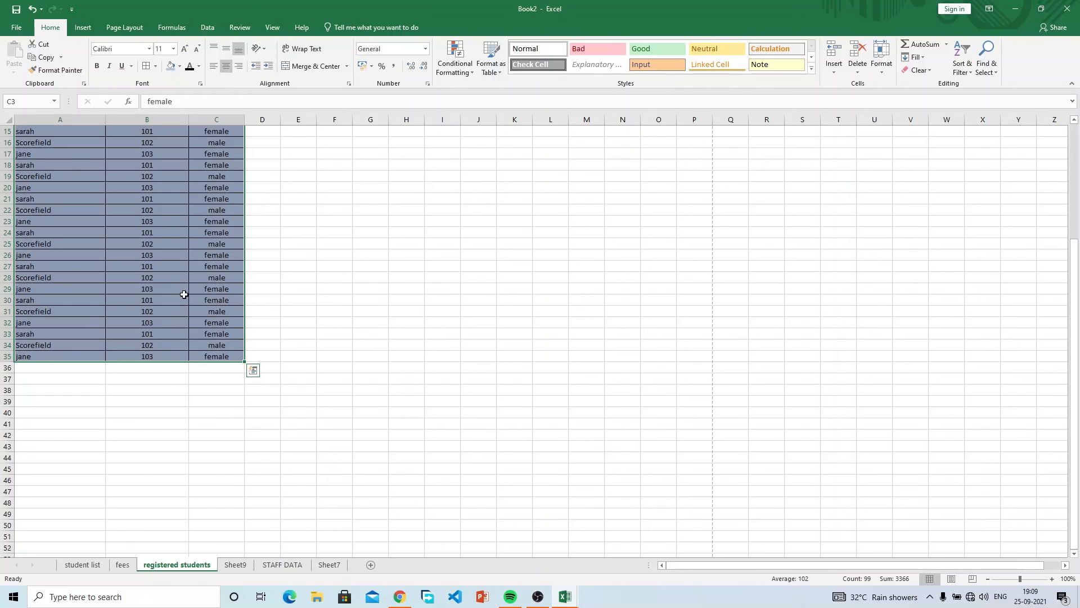
scroll(180, 291, up, 5)
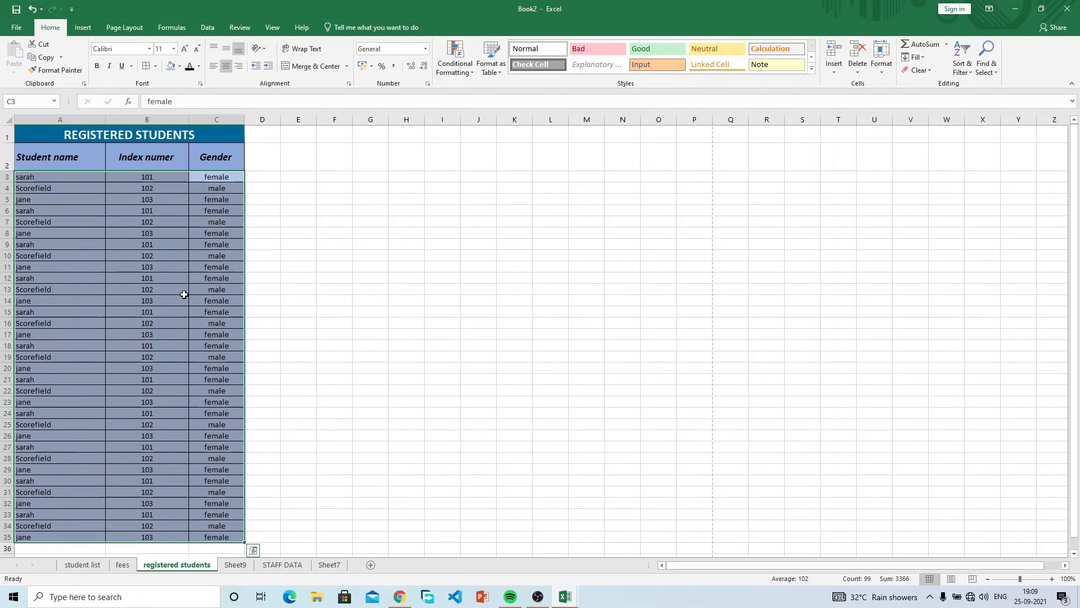
Replace the blue fill on the student rows with a different fill colour.
click(180, 66)
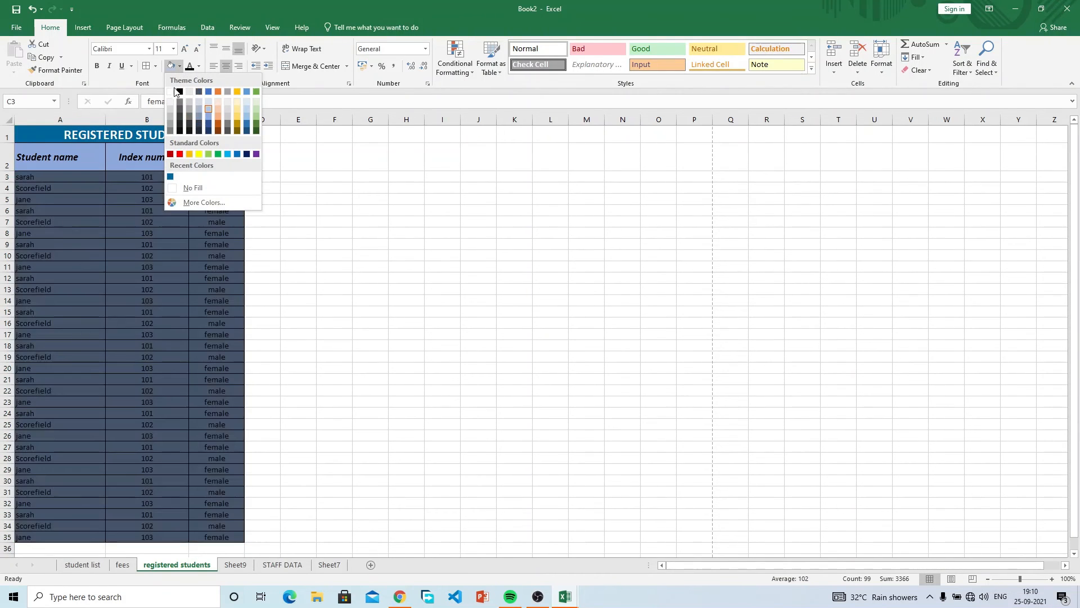
click(170, 117)
click(285, 282)
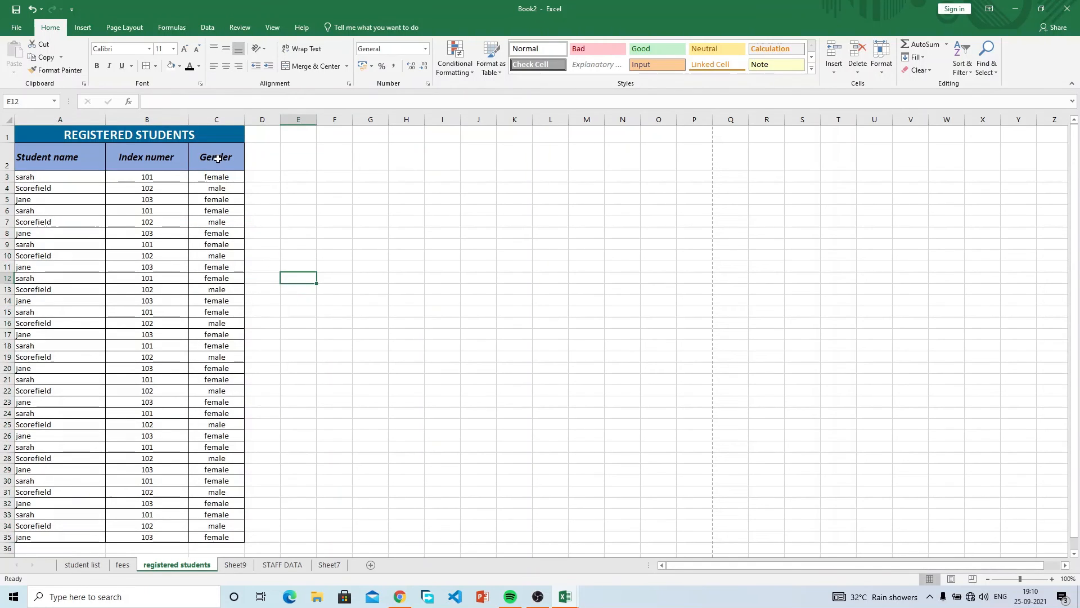
Fill header cells A2:C2 light blue-grey and reselect them.
drag(217, 159, 57, 158)
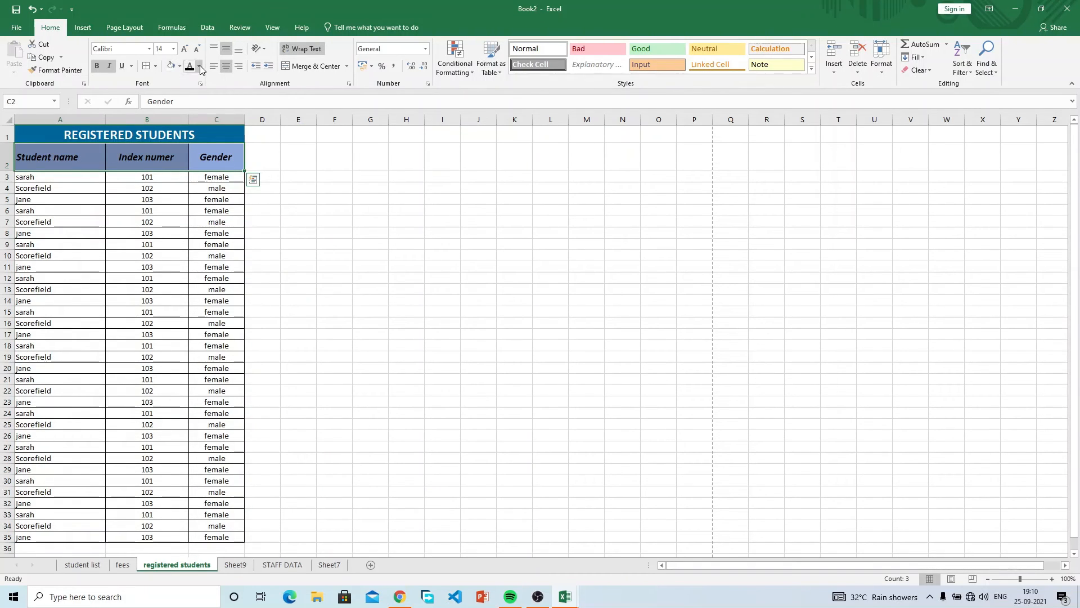
click(180, 66)
click(181, 67)
click(180, 67)
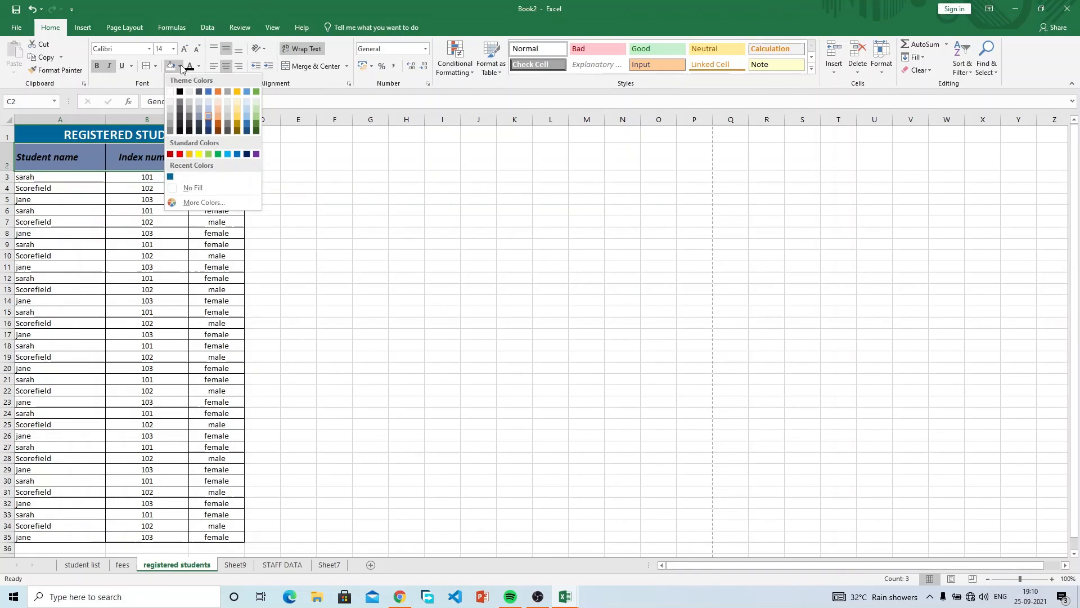
click(197, 99)
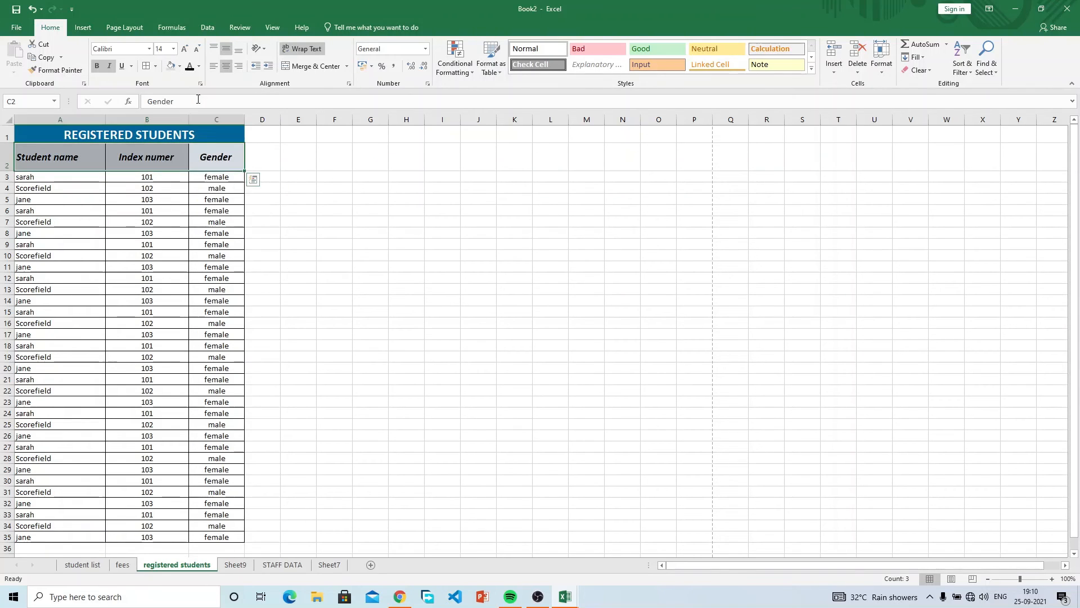
click(332, 230)
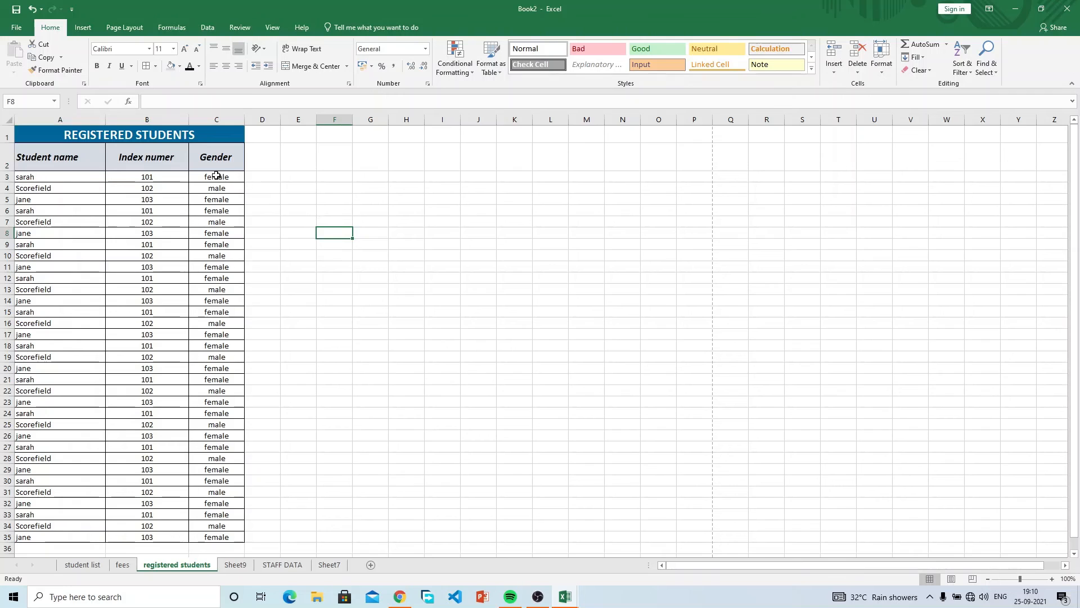
scroll(227, 272, down, 4)
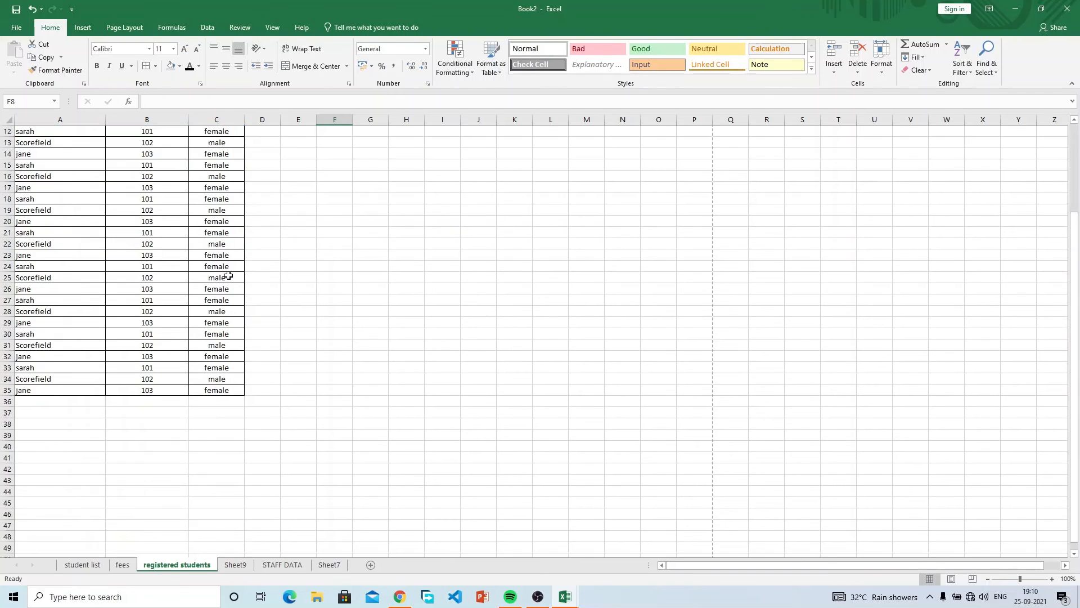
scroll(228, 275, up, 4)
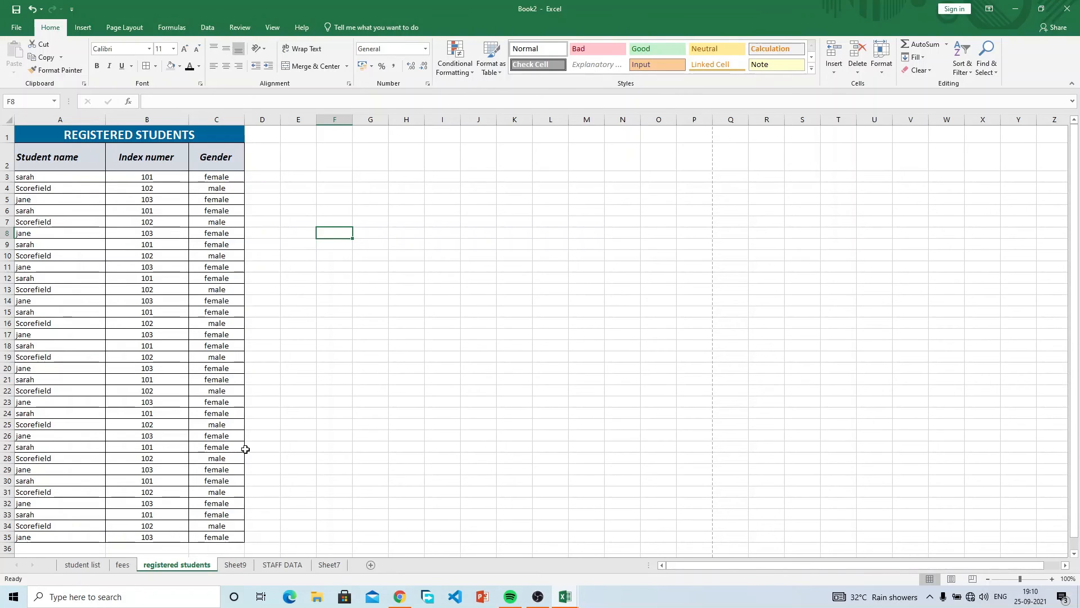
drag(79, 160, 206, 152)
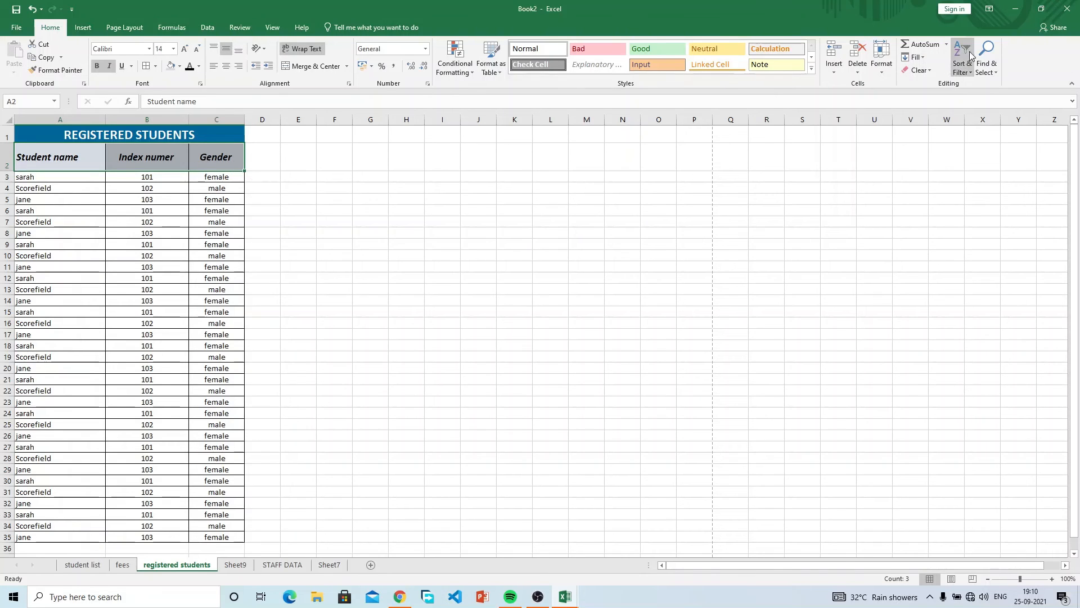
Turn on header filters and sort the rows by Index numer, smallest first.
click(968, 70)
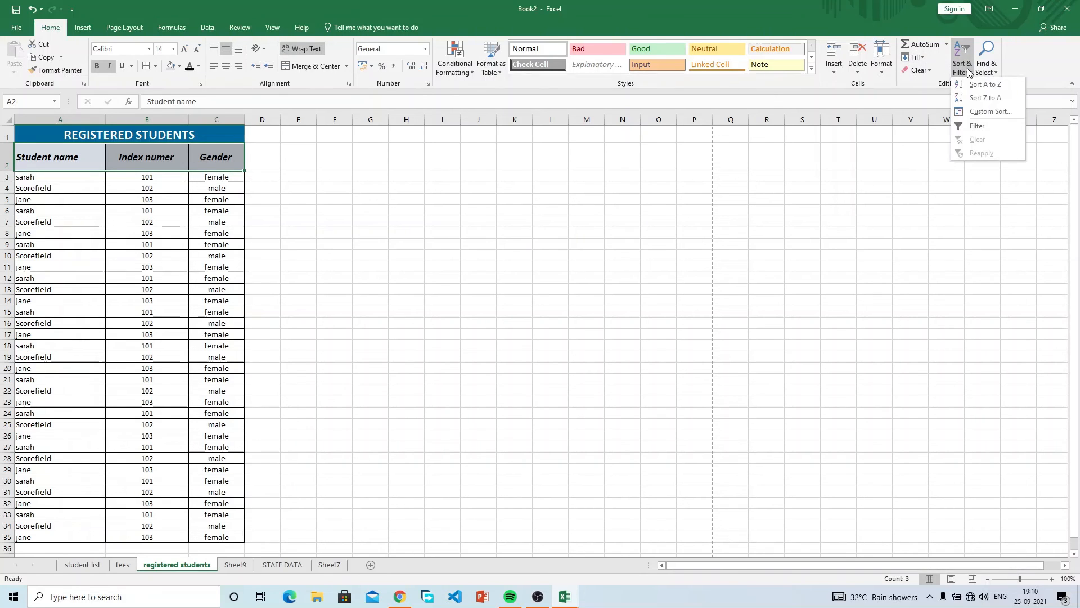
click(977, 126)
click(153, 231)
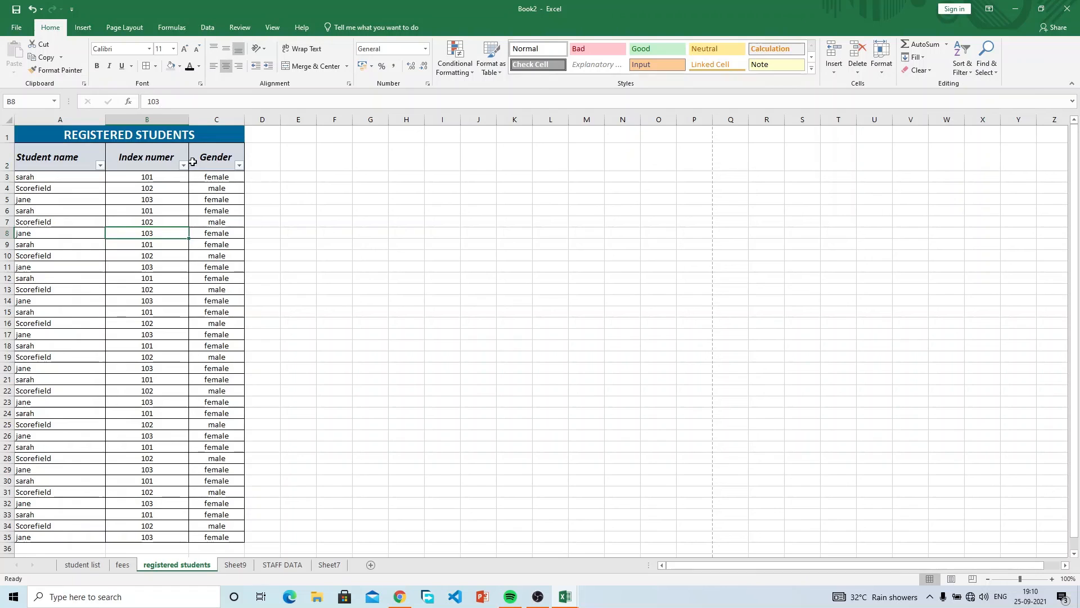
click(183, 165)
click(162, 177)
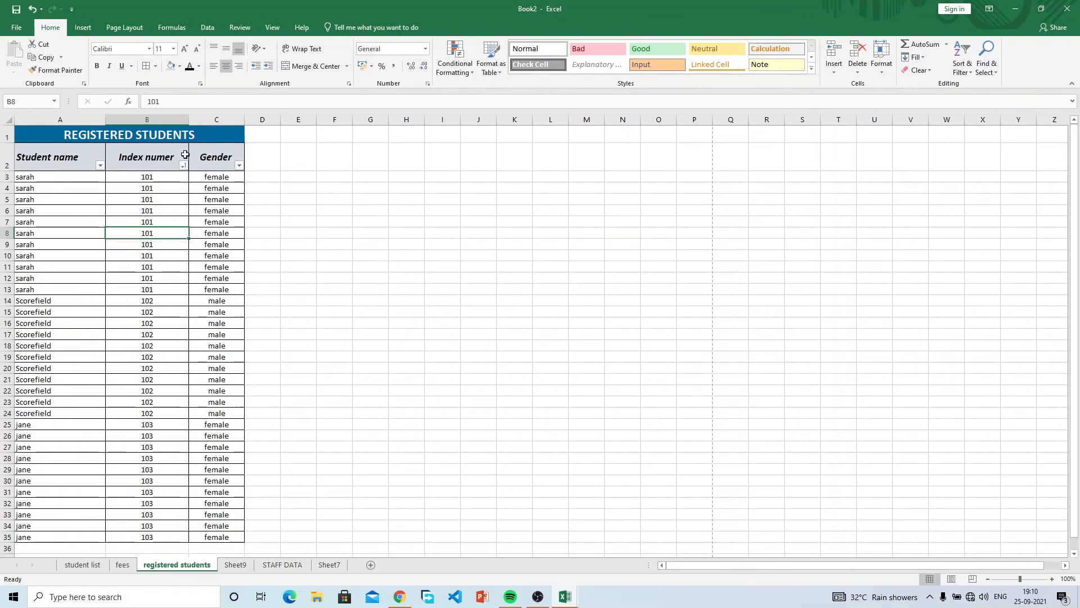
Sort Student name A to Z, then Gender A to Z so females come first, and open Find.
click(100, 165)
click(90, 190)
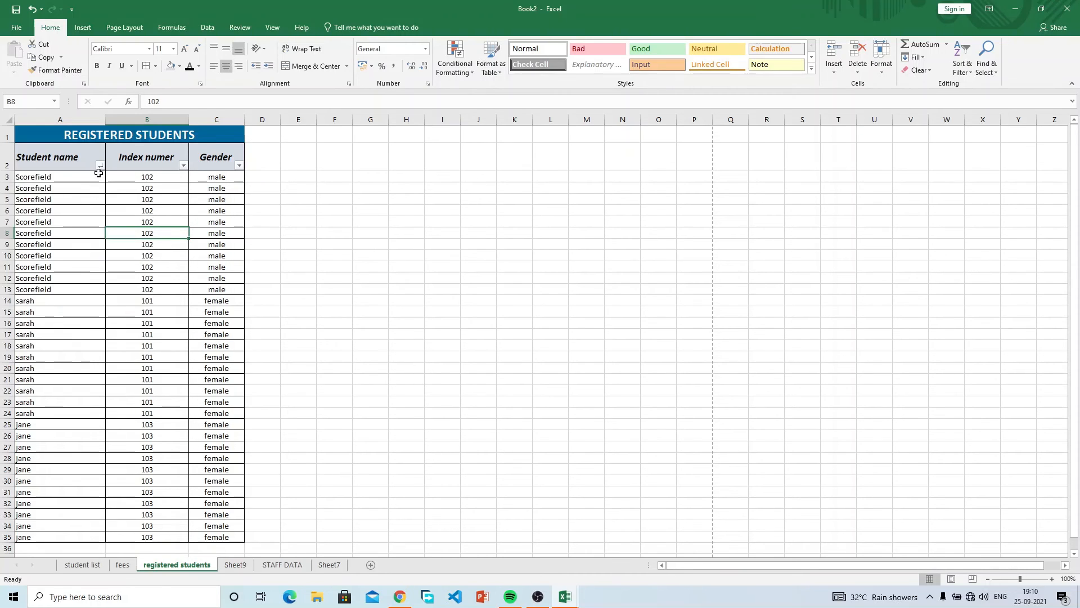
click(100, 164)
click(93, 177)
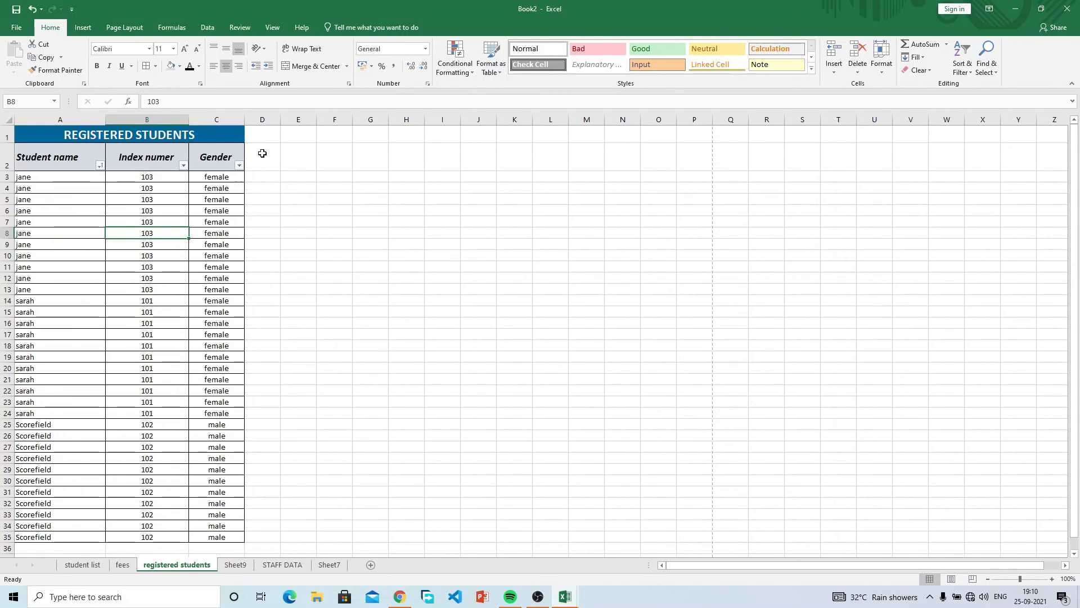
click(239, 165)
click(221, 190)
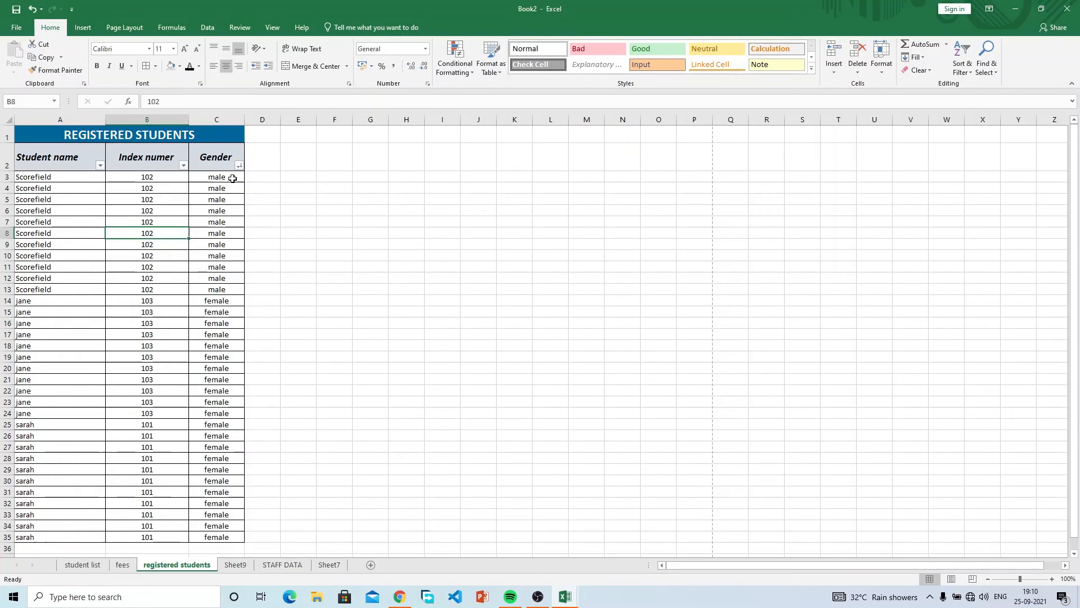
click(239, 164)
click(217, 177)
key(Down)
key(Down)
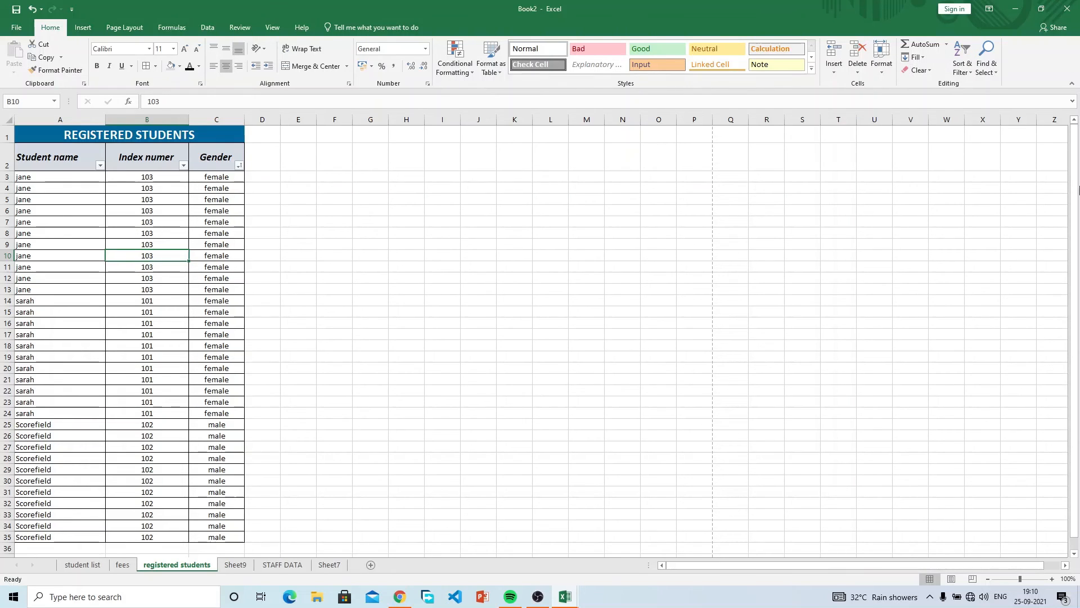
click(980, 72)
click(1002, 84)
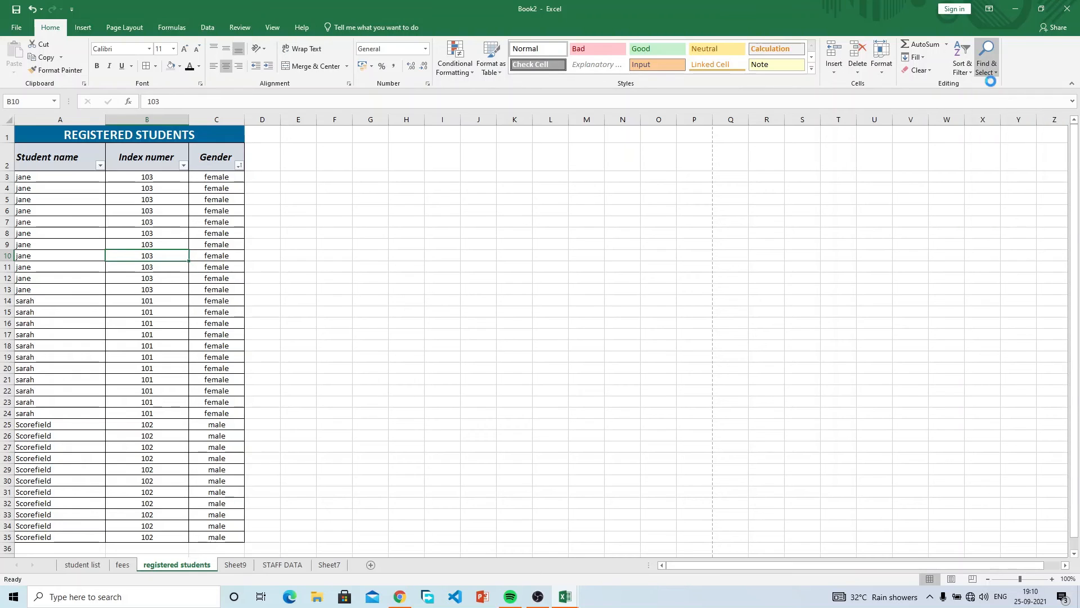
Remove duplicate rows using only the Student name column.
click(924, 253)
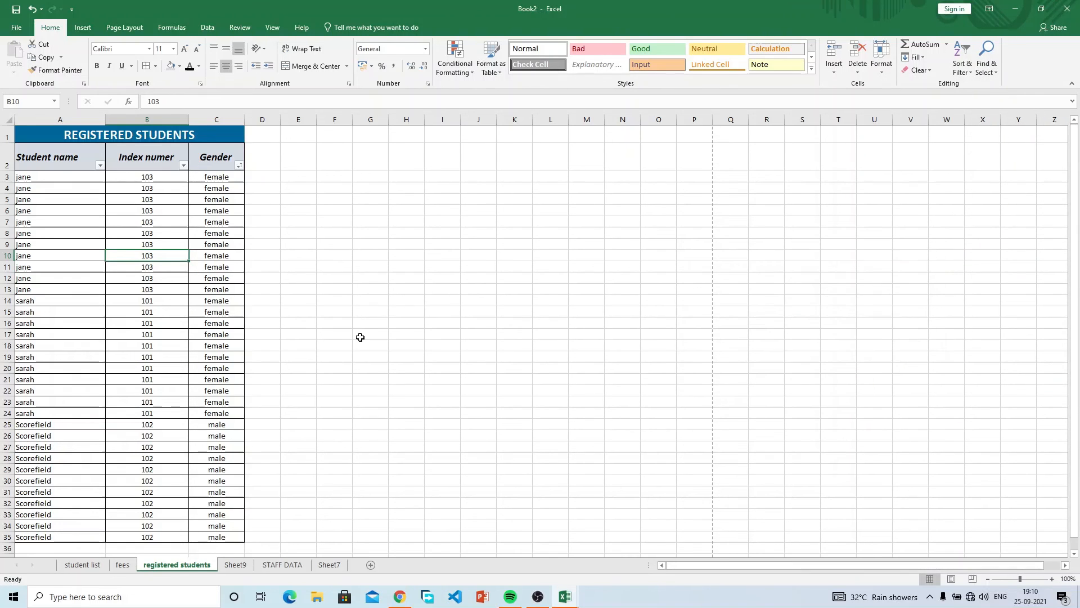
click(26, 177)
drag(177, 267, 208, 287)
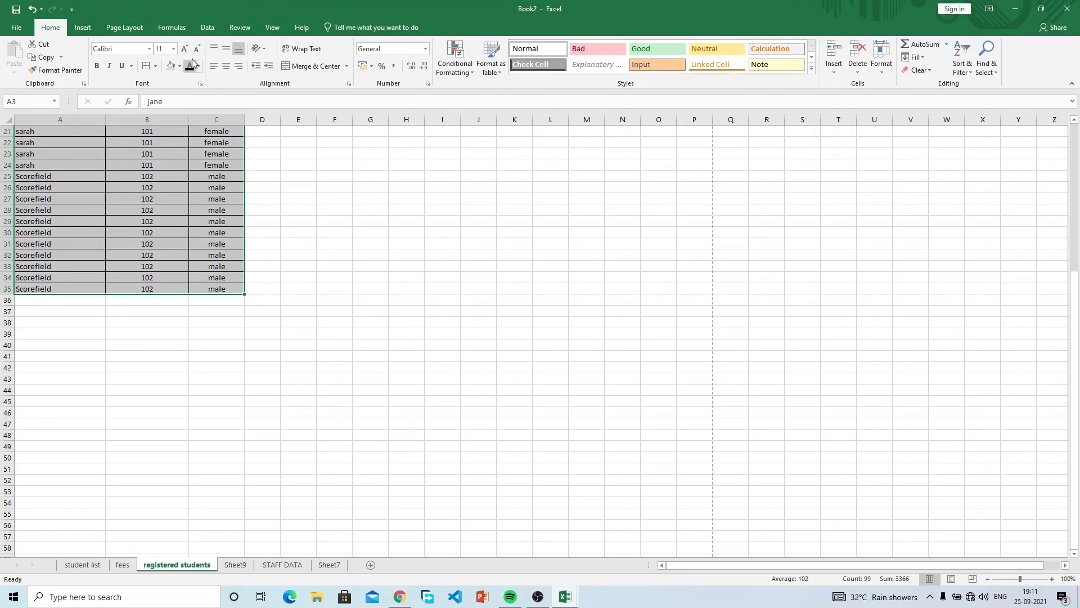
click(208, 28)
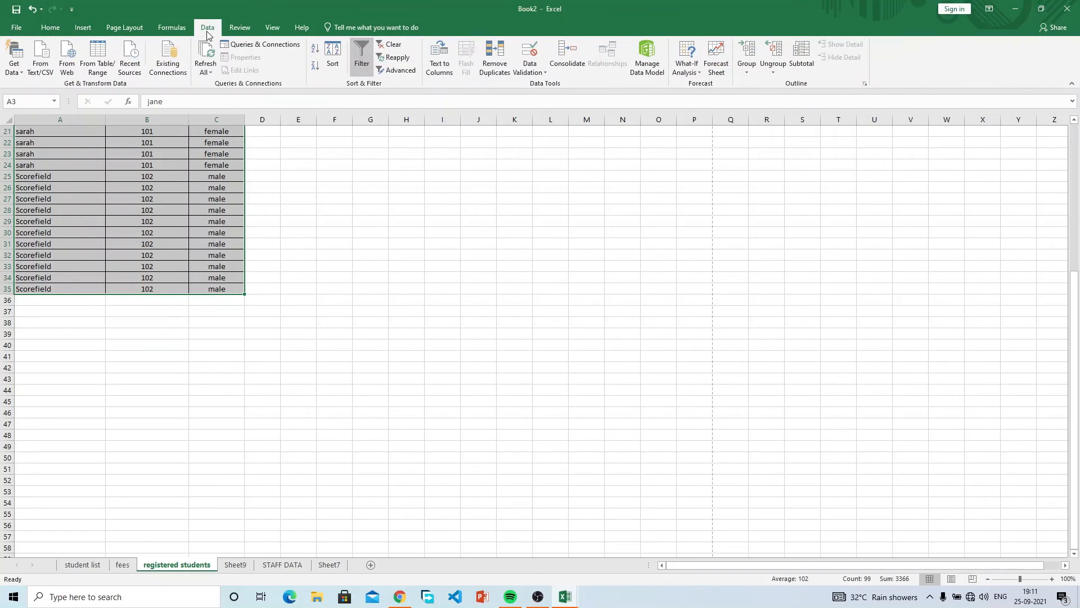
click(502, 62)
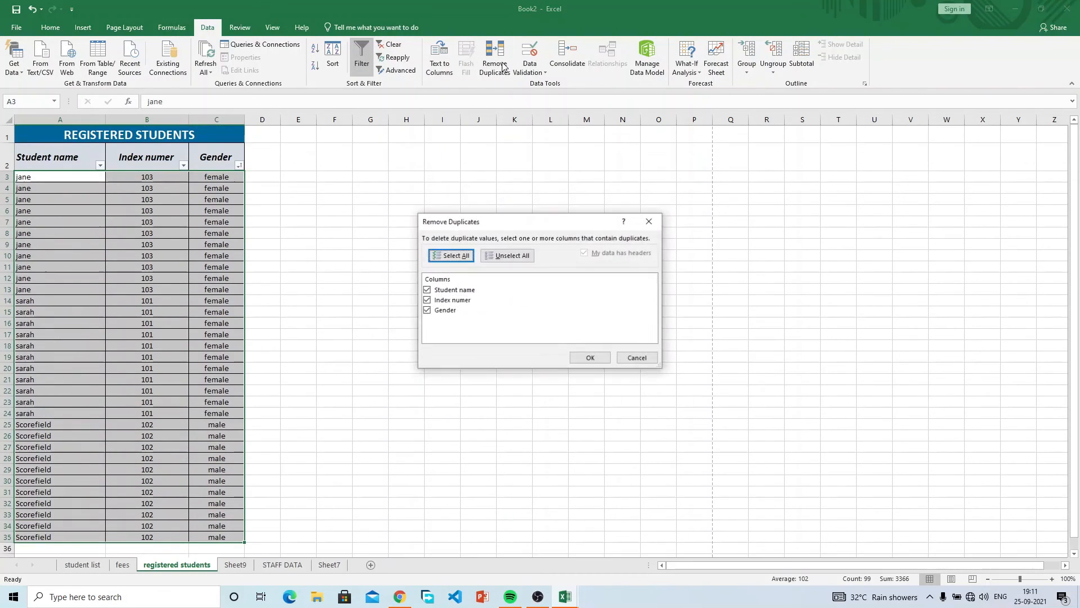
click(427, 300)
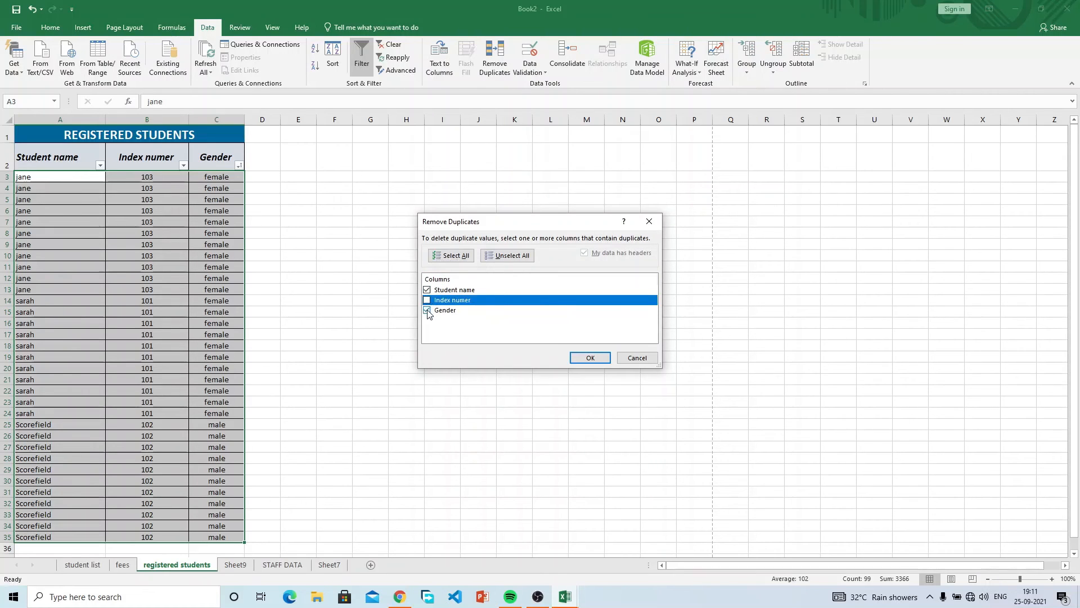
click(427, 311)
click(580, 358)
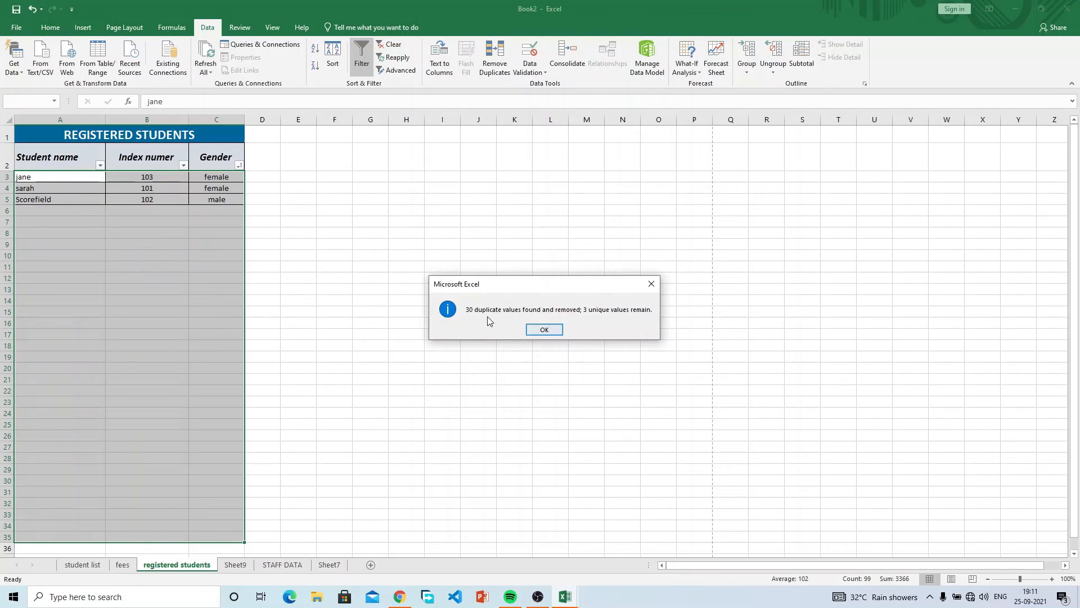
click(545, 328)
Undo the duplicate removal to restore all 33 rows, then browse the Review and other tabs.
click(201, 274)
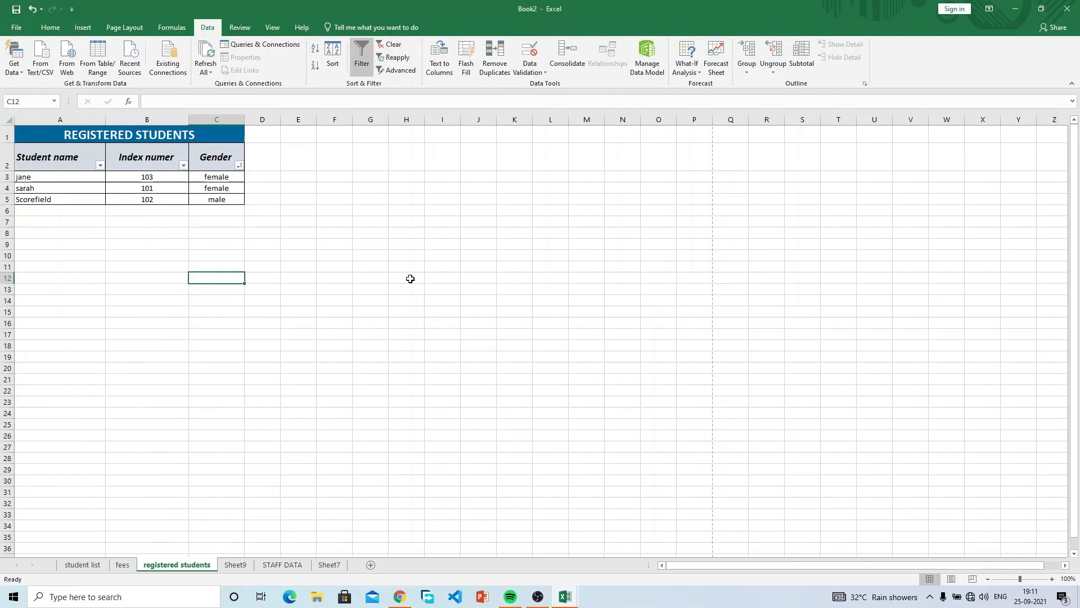
key(ctrl+z)
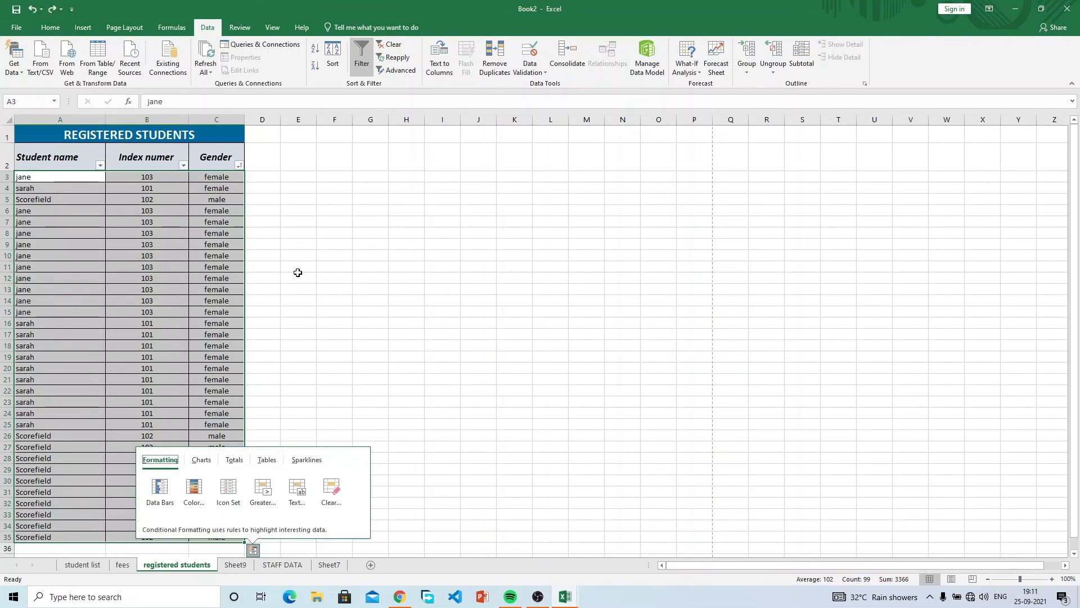
click(298, 275)
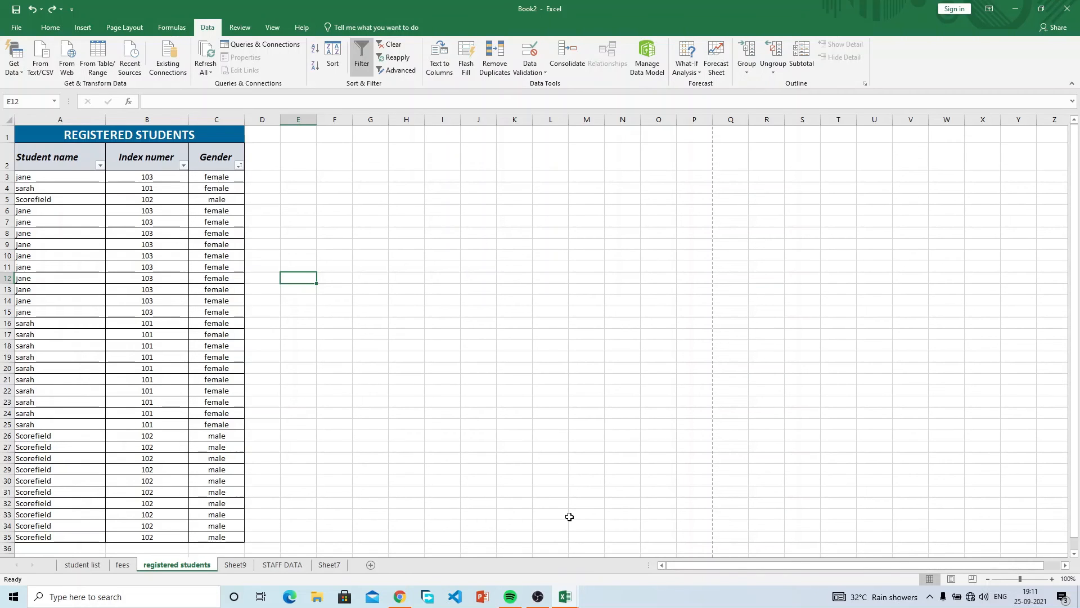
click(235, 28)
click(274, 30)
scroll(273, 33, down, 1)
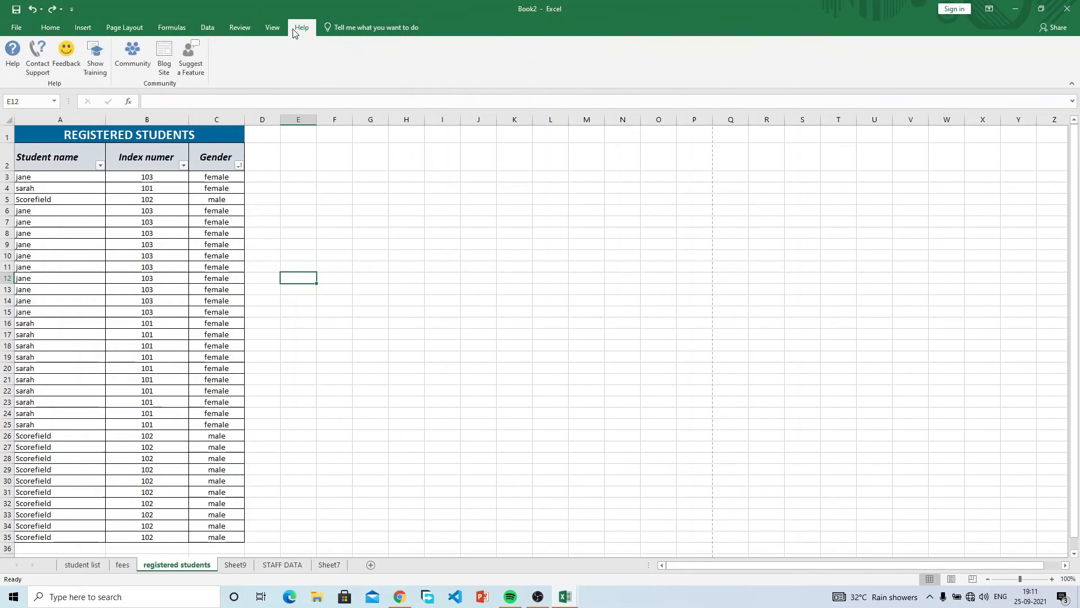
click(63, 34)
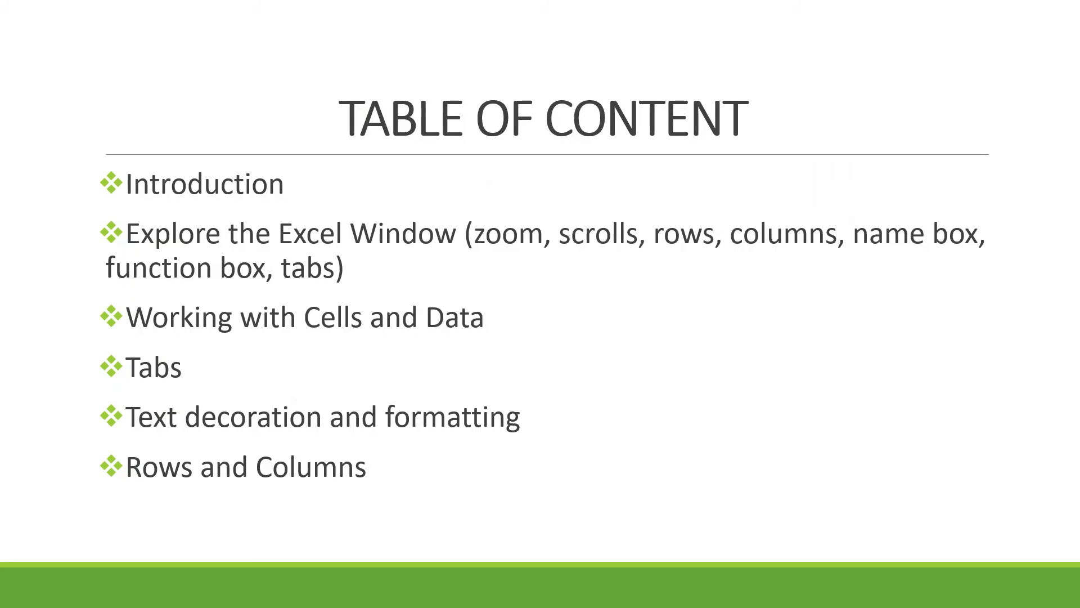
key(Right)
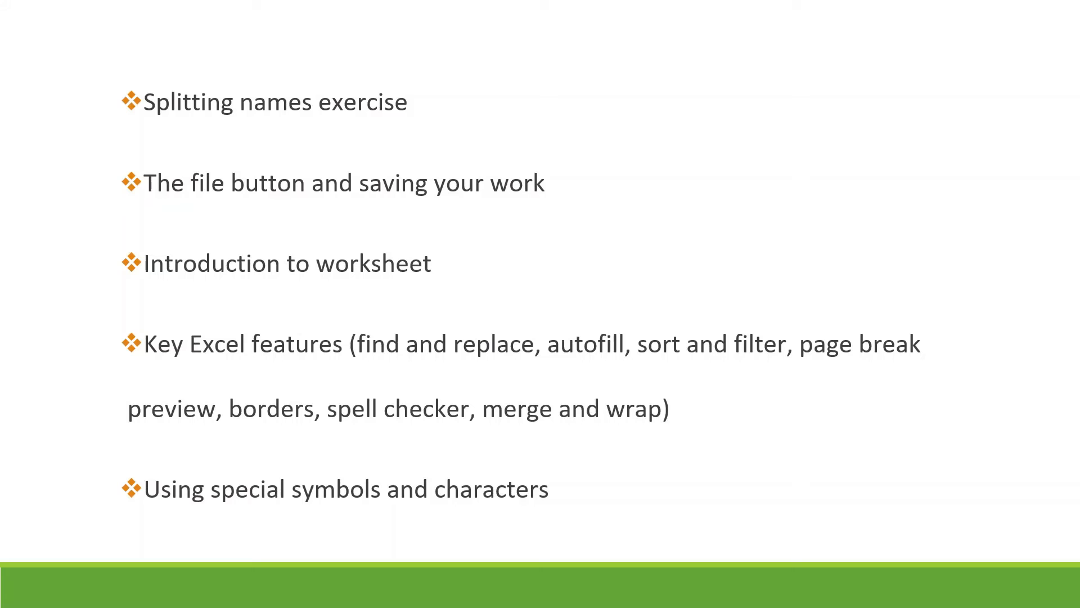
key(Right)
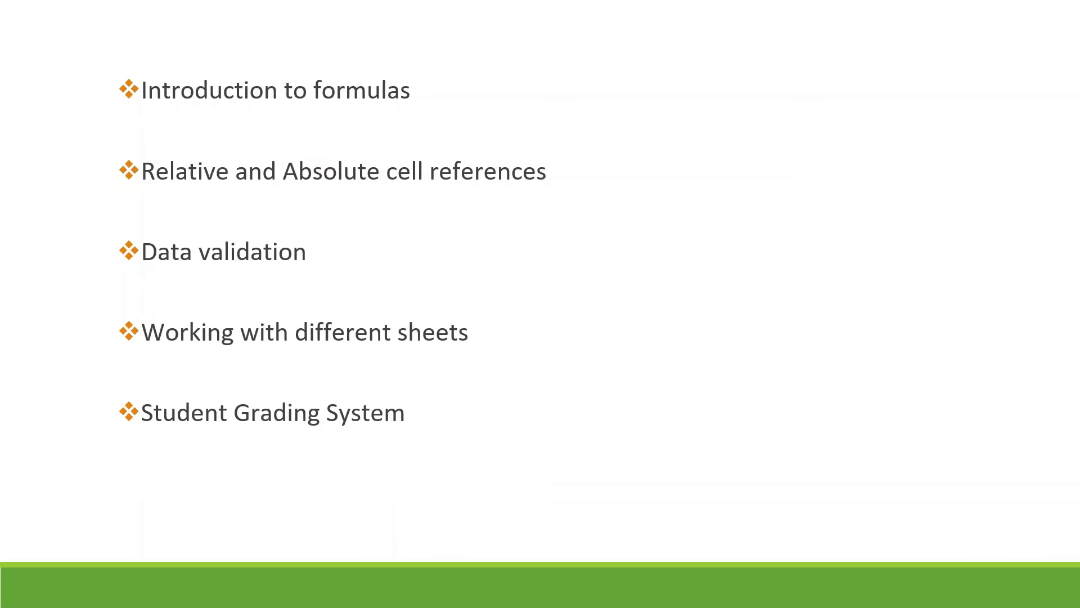
key(Left)
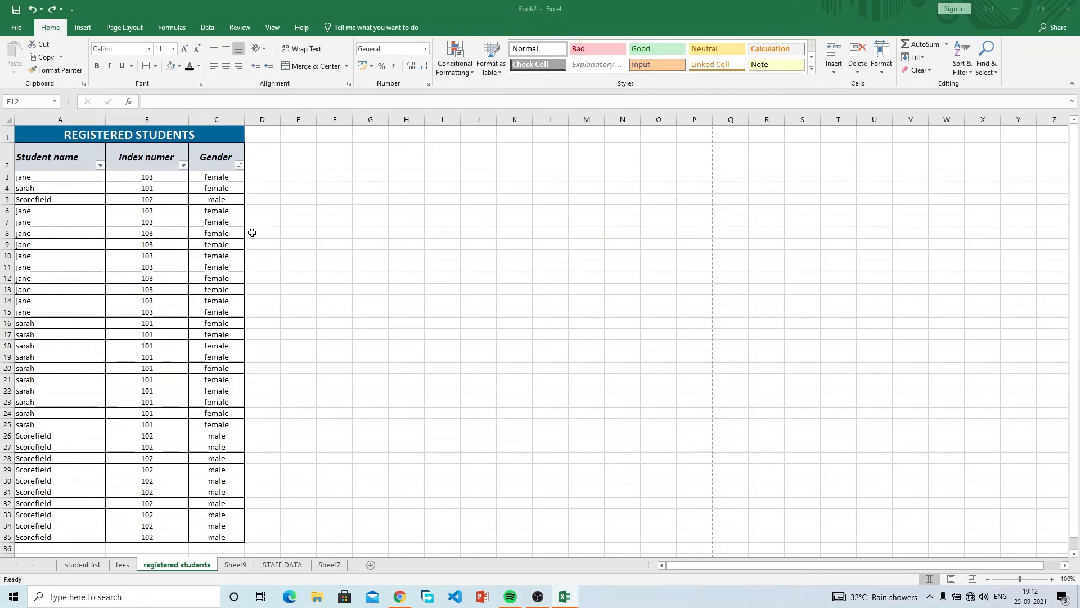
drag(276, 210, 113, 179)
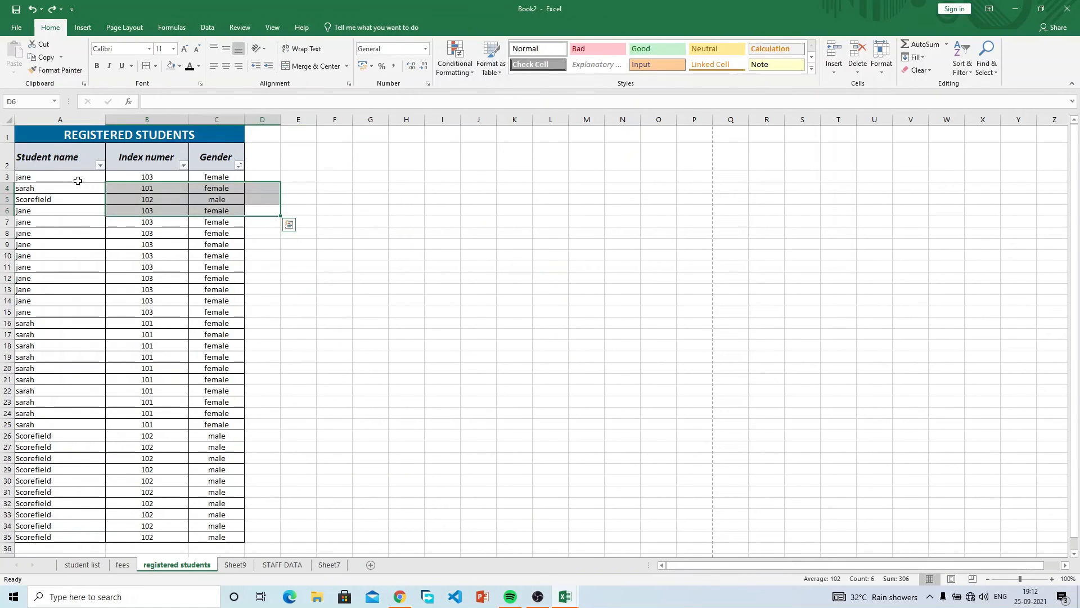
double_click(74, 177)
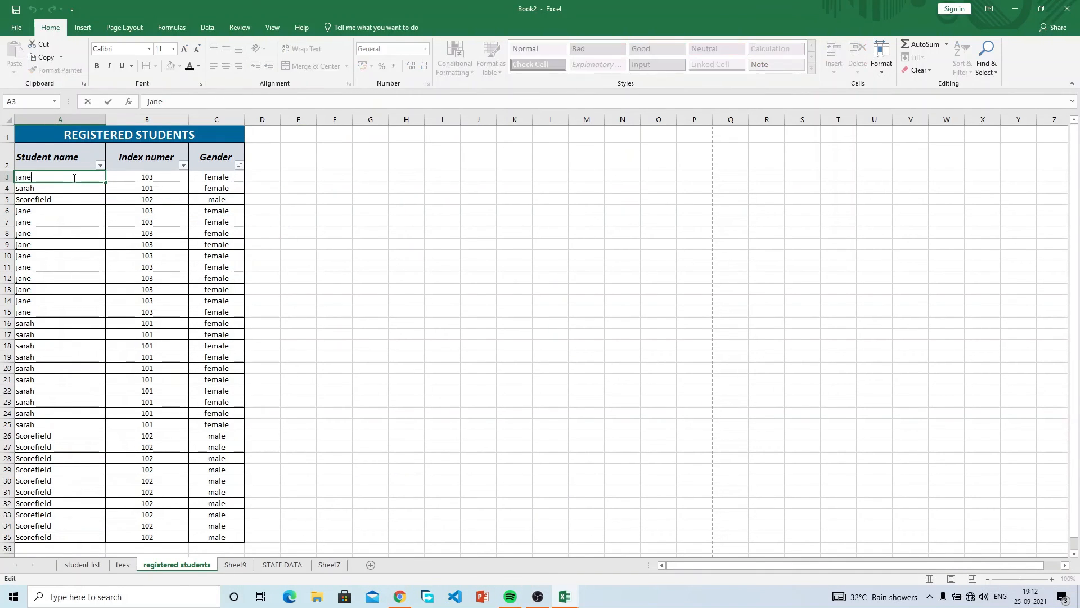
text(Doe)
key(Return)
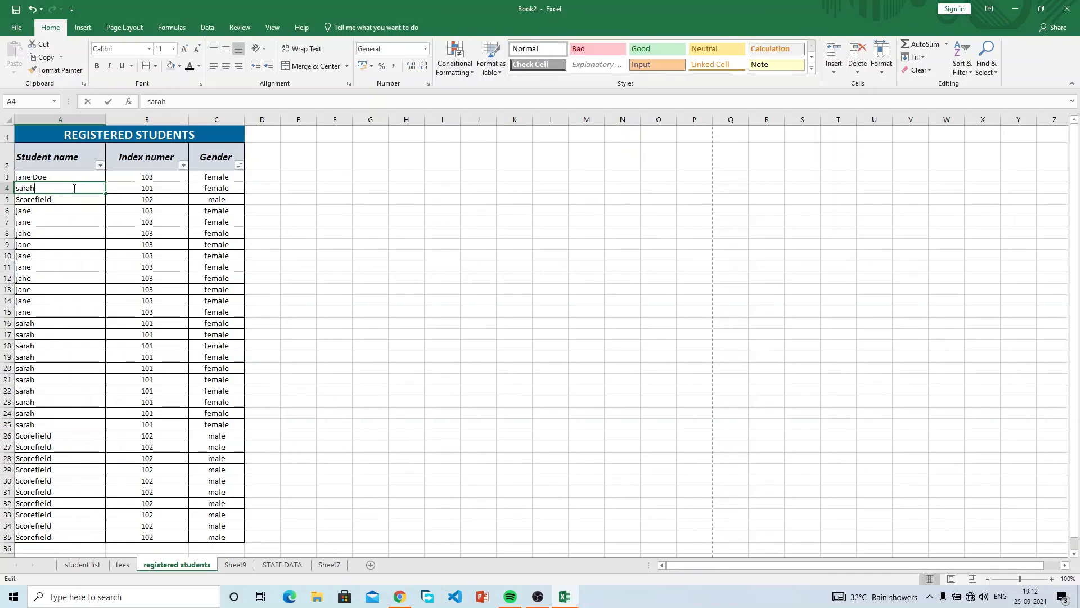
double_click(73, 187)
text(neuman)
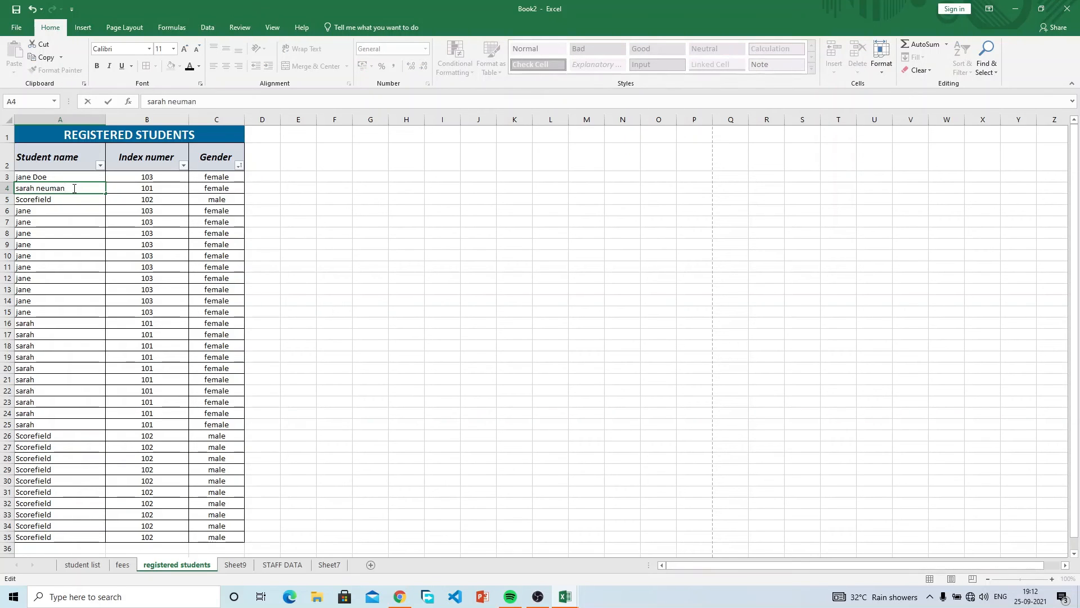
key(Return)
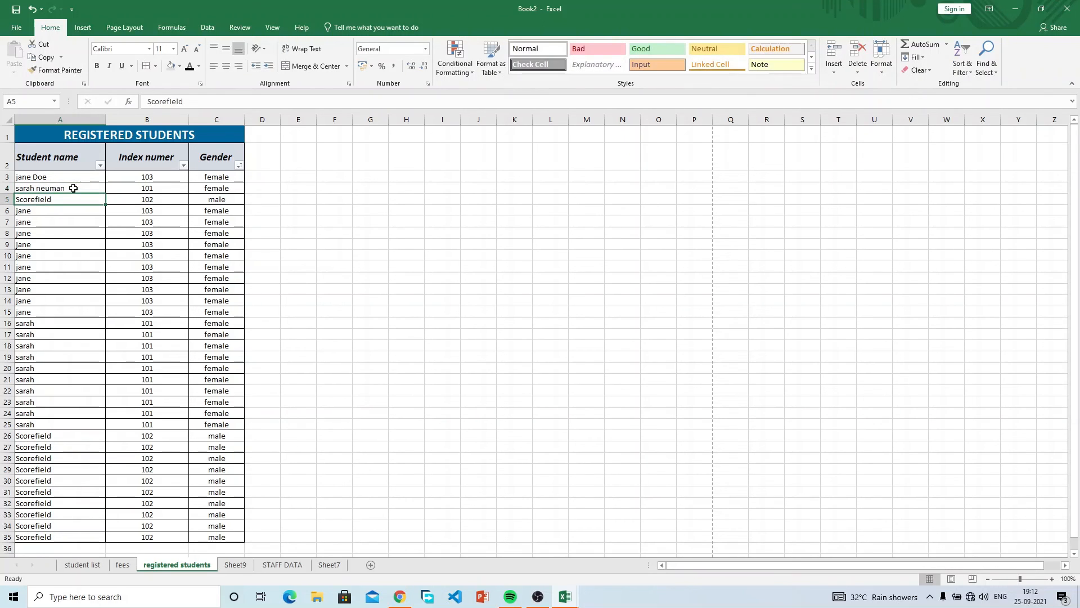
click(200, 102)
text(obeng)
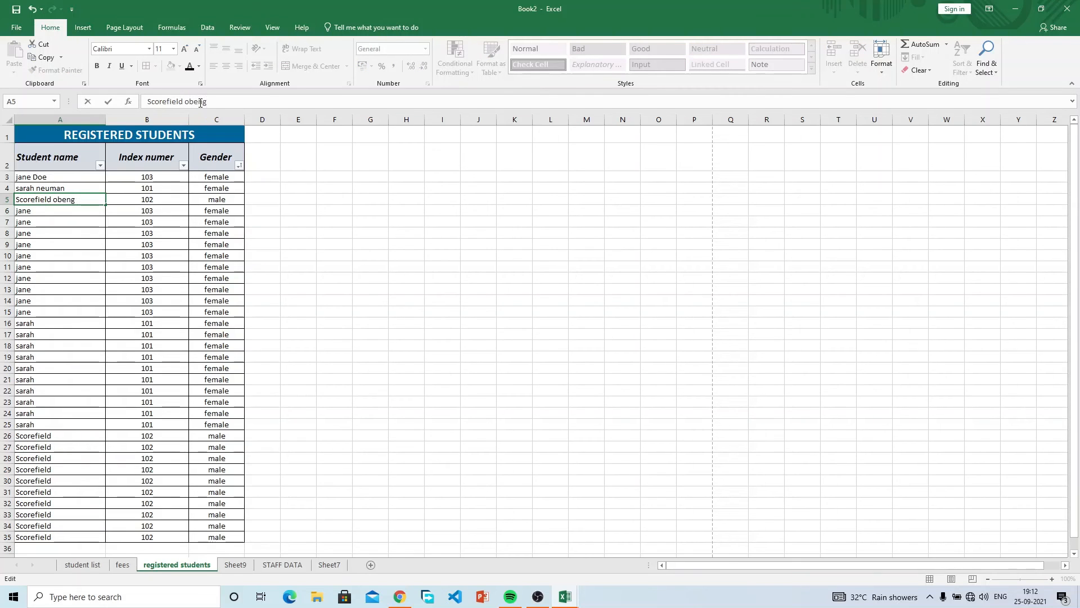
key(Return)
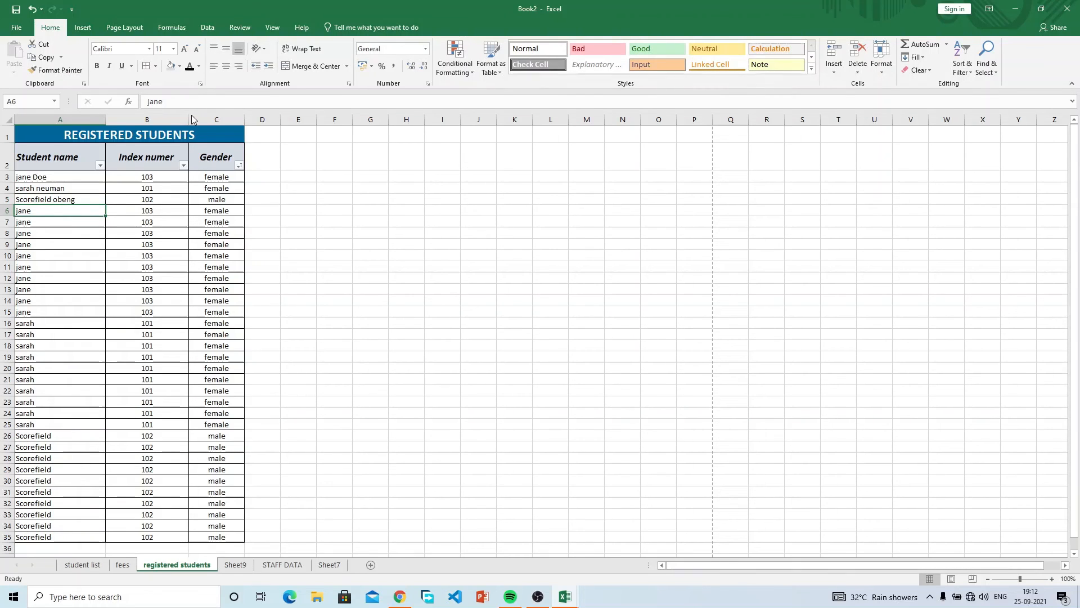
click(85, 200)
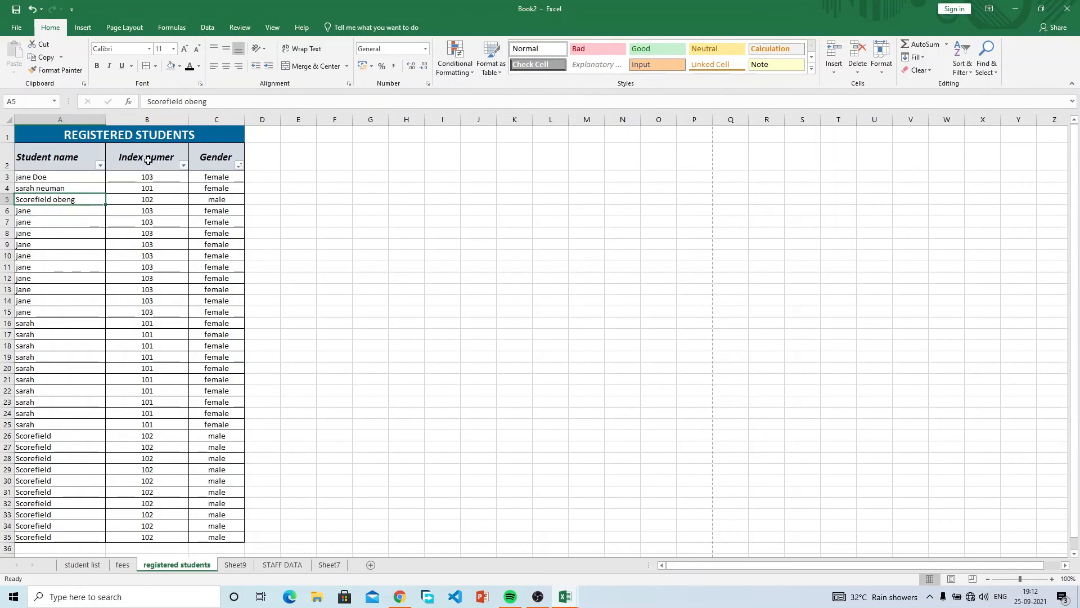
click(69, 178)
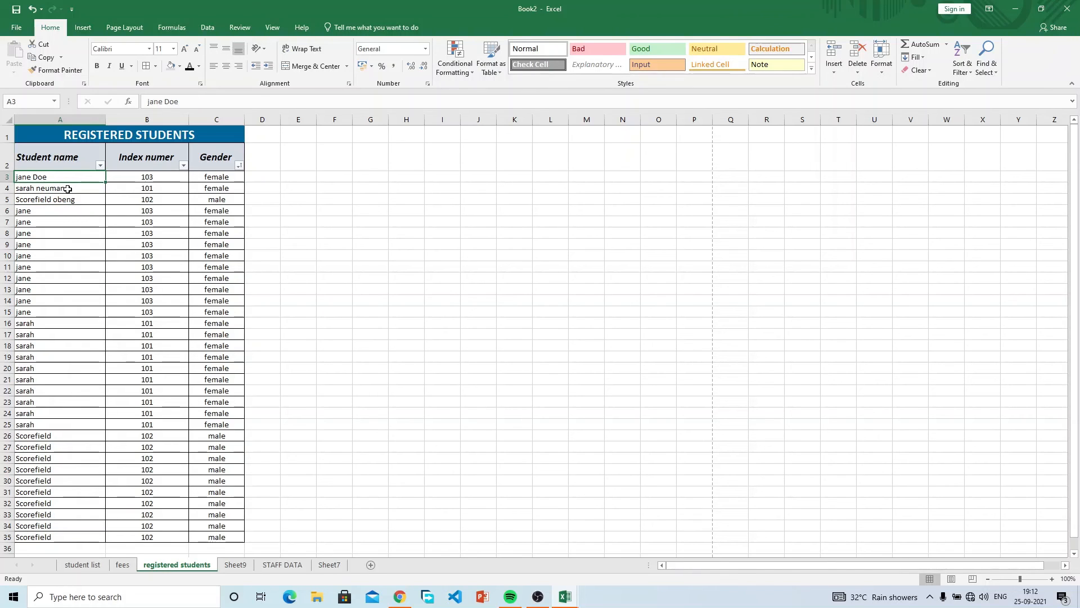
click(67, 189)
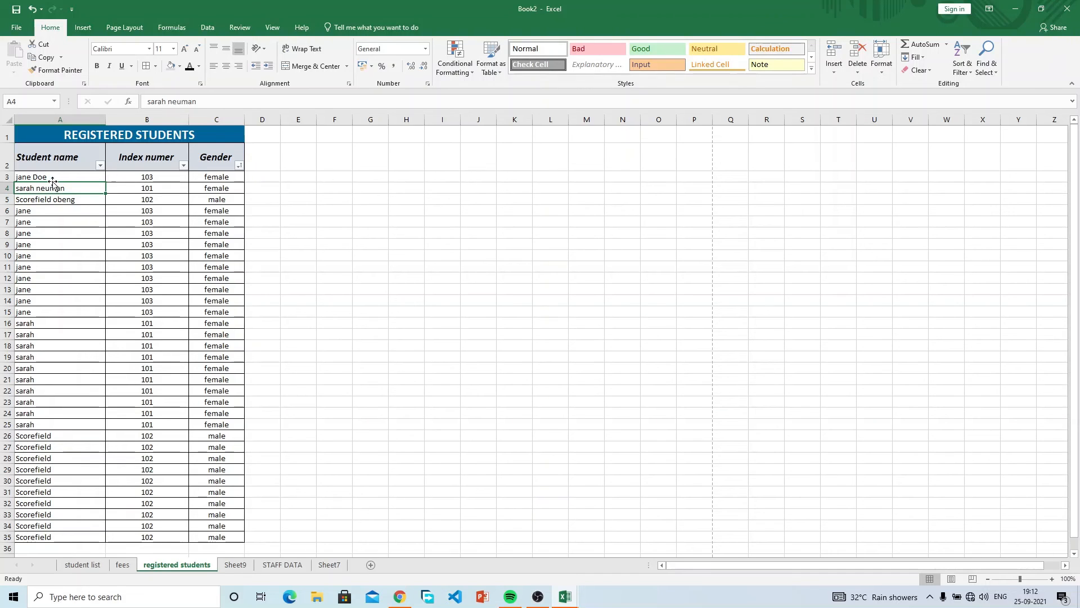
click(71, 200)
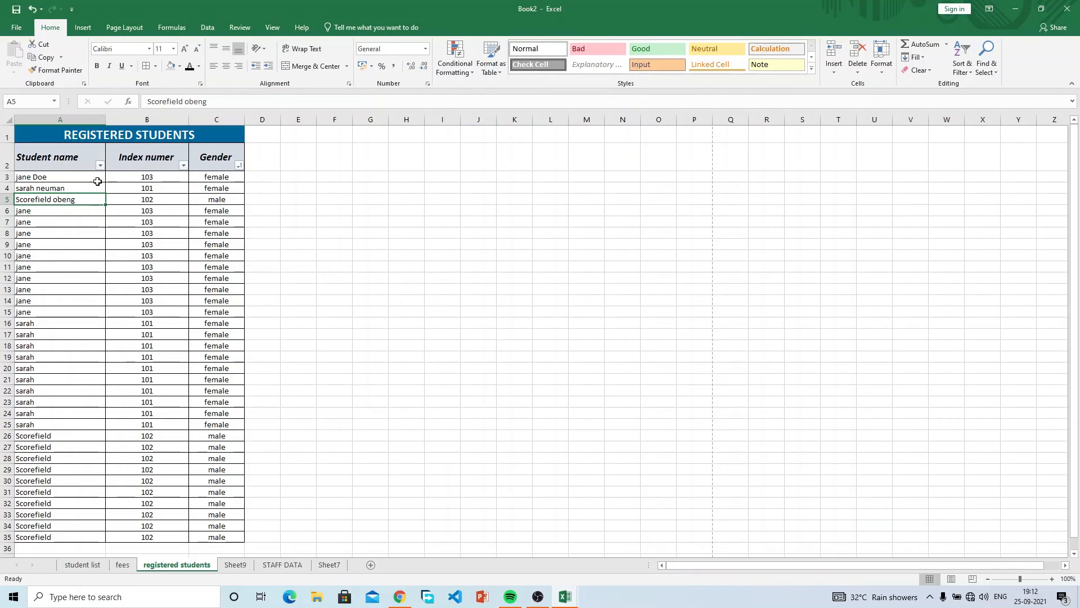
Insert a blank column B before Index numer, select B3 and switch to the Data tab.
click(97, 180)
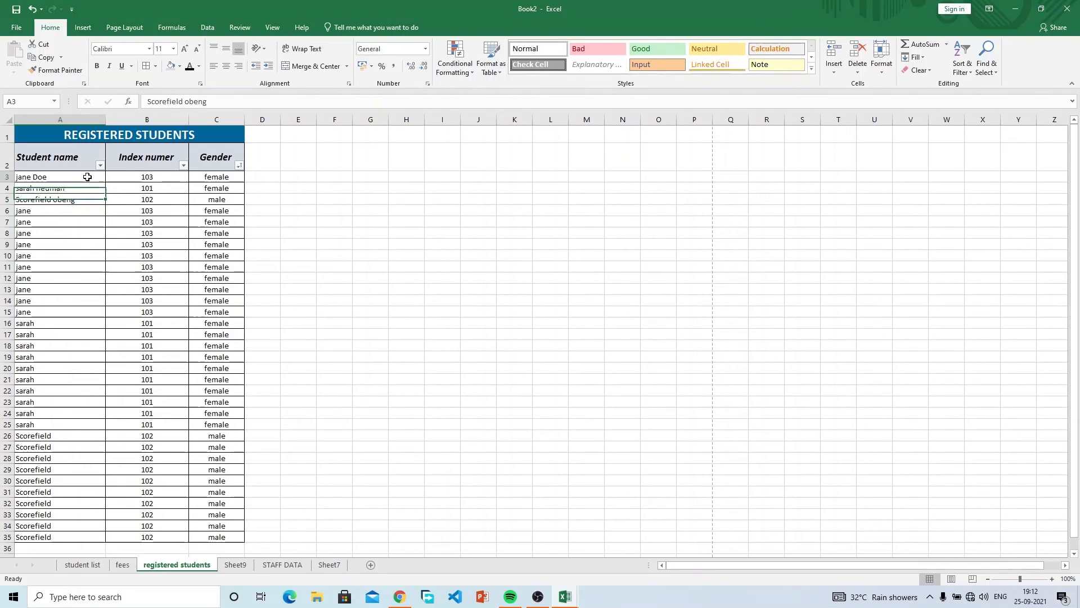
click(166, 119)
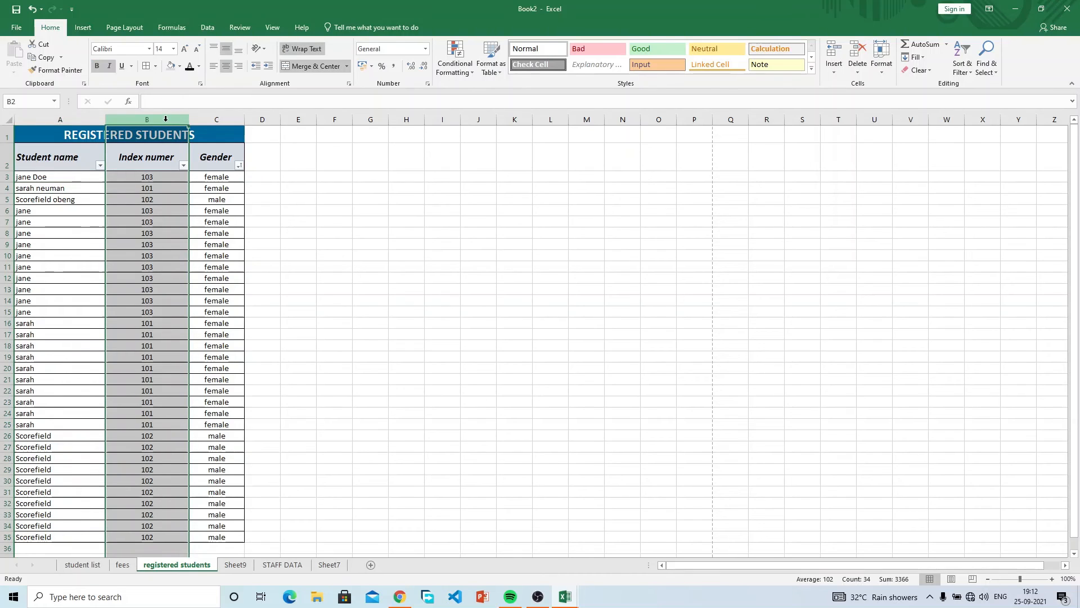
right_click(166, 121)
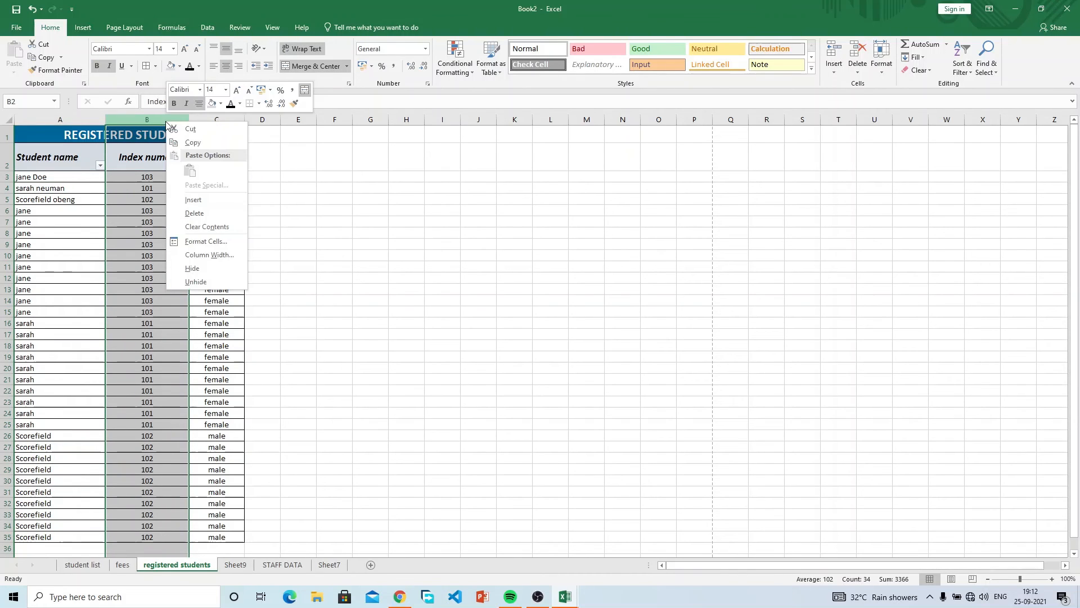
click(215, 199)
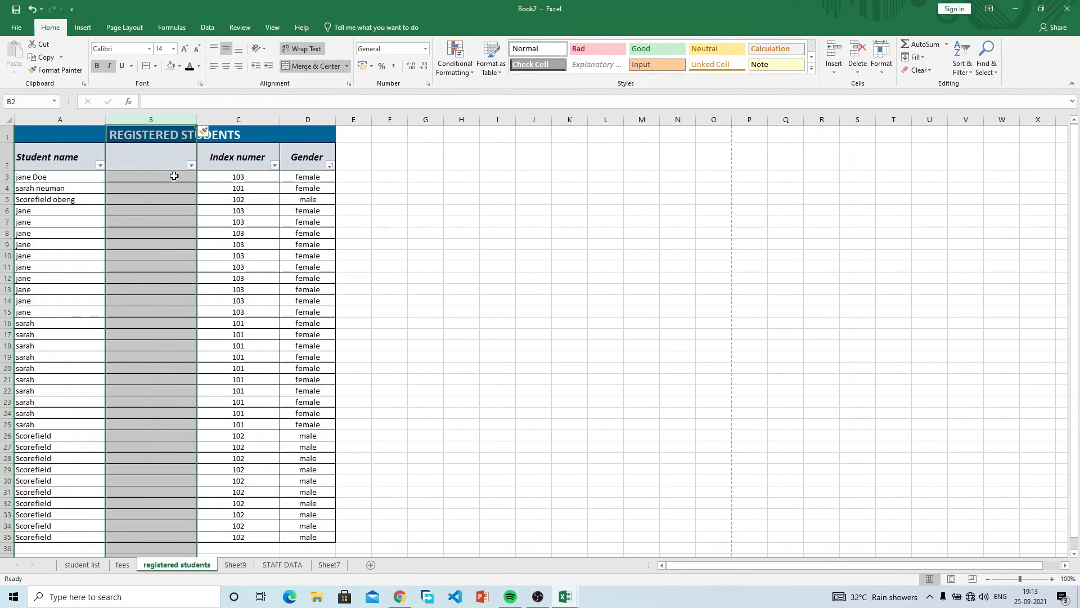
click(162, 166)
click(159, 175)
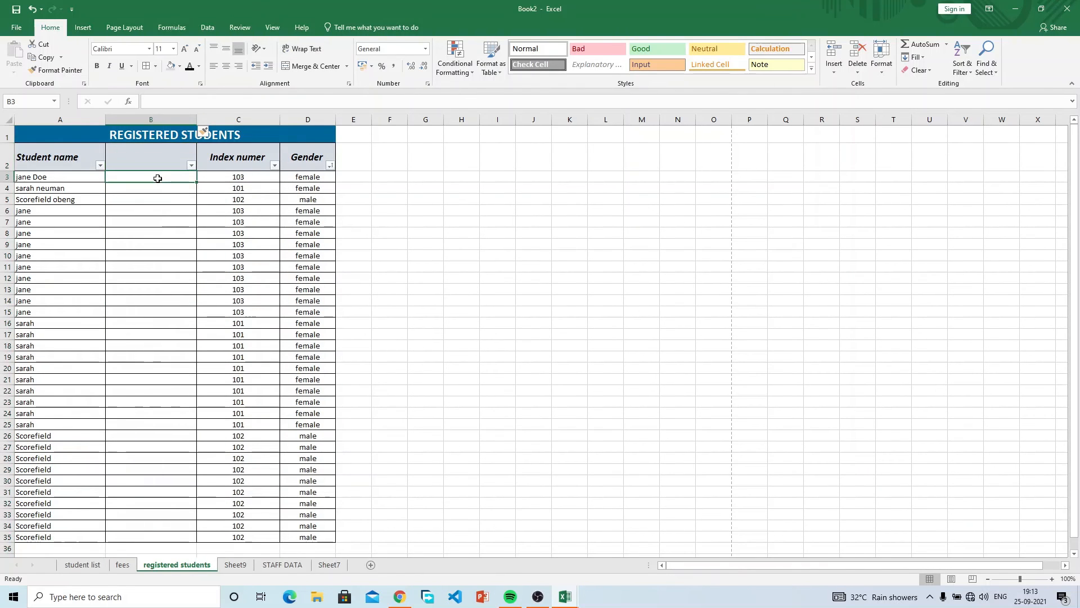
click(83, 28)
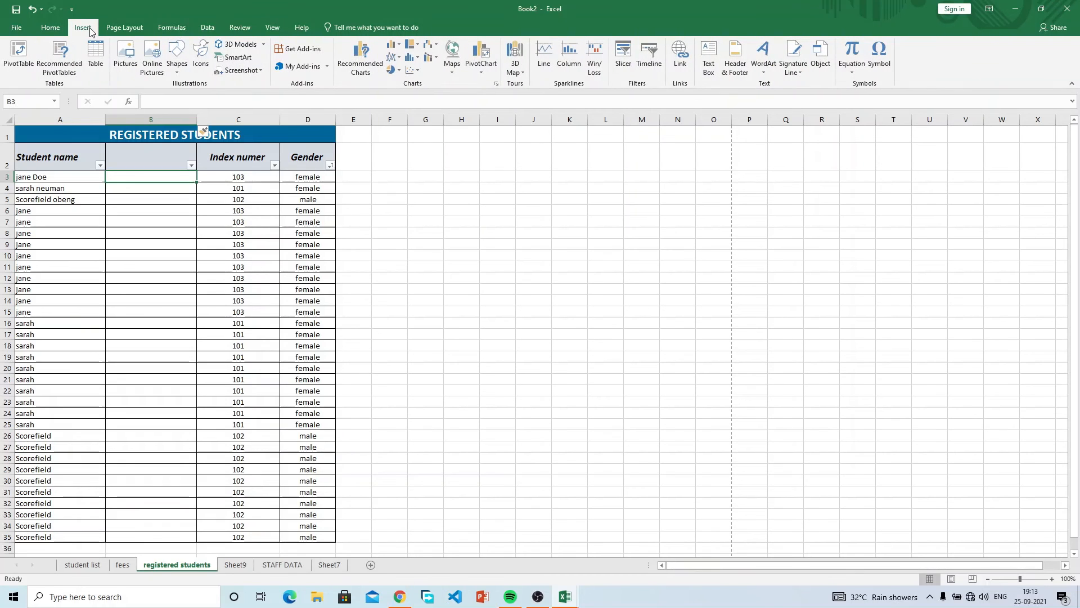
click(207, 28)
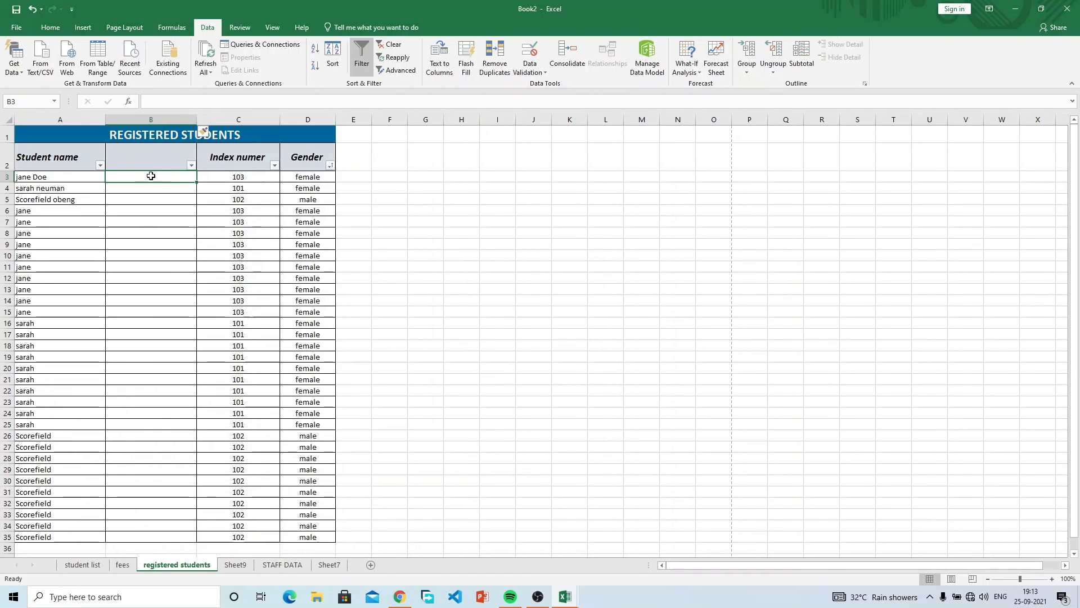
click(166, 187)
click(167, 175)
Run Text to Columns on A3:A5 delimited by space, but cancel the replace prompt.
drag(82, 177, 89, 200)
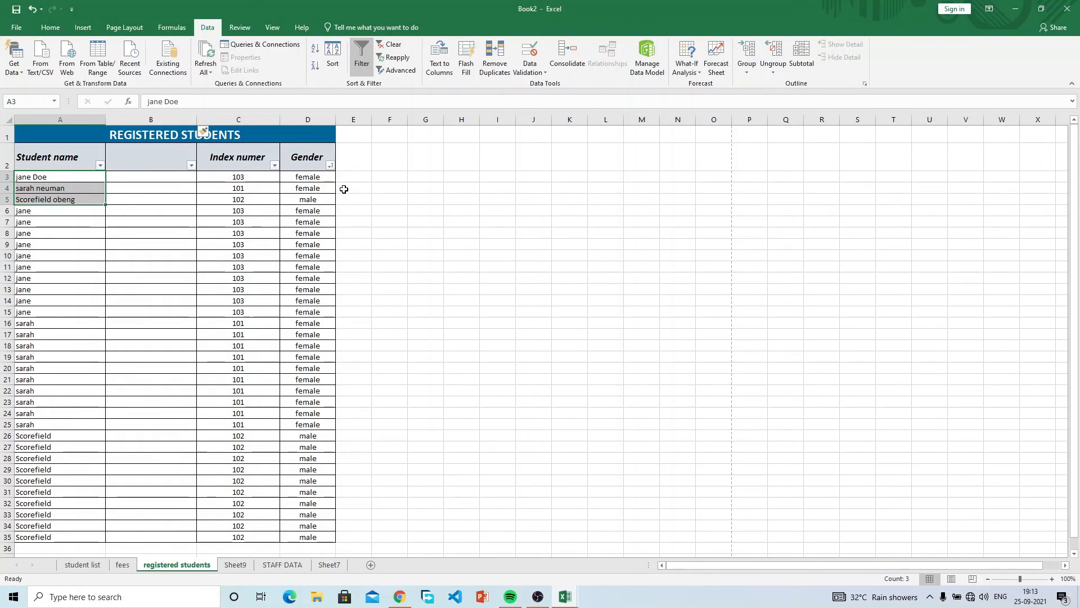
click(445, 60)
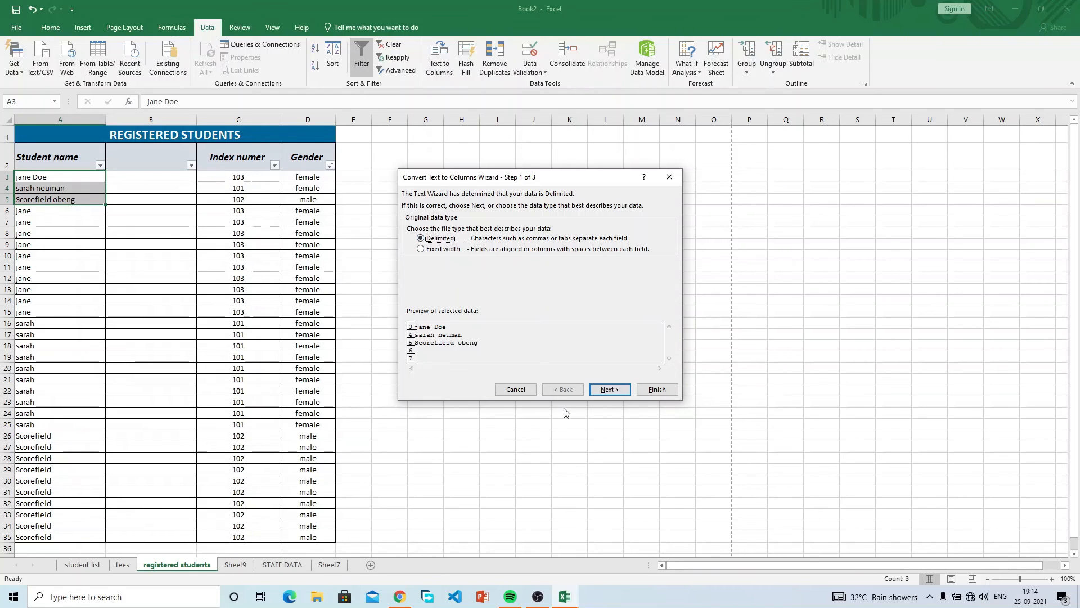
click(609, 390)
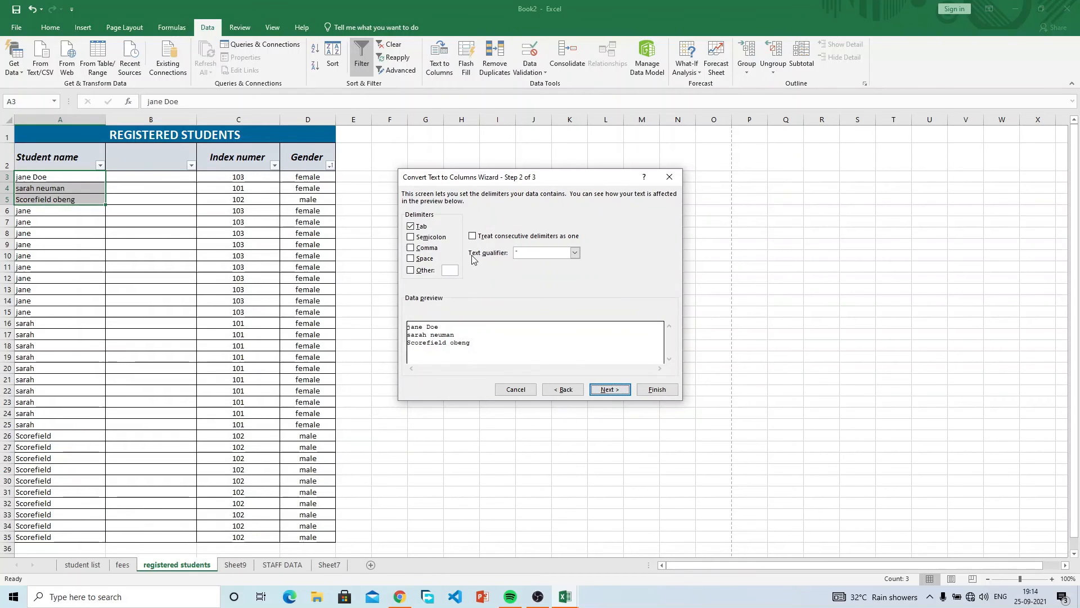
click(411, 226)
click(411, 259)
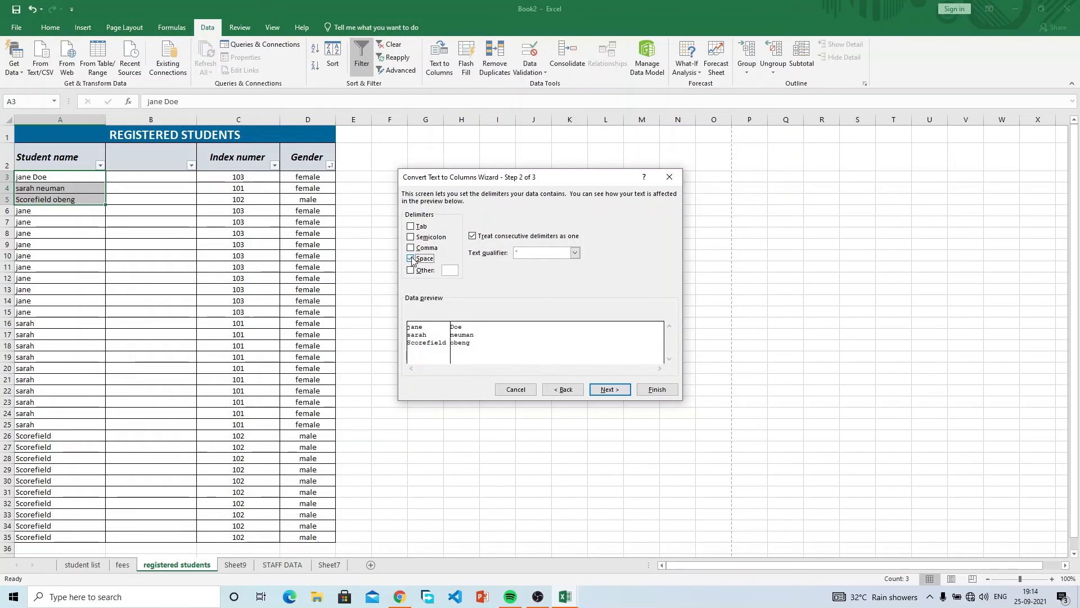
click(411, 259)
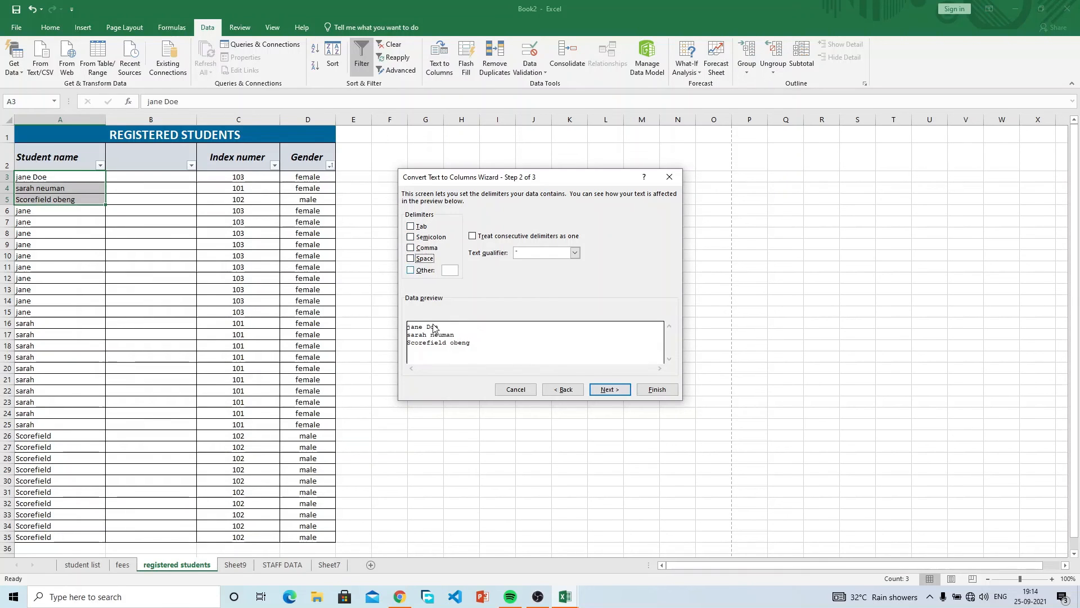
click(412, 259)
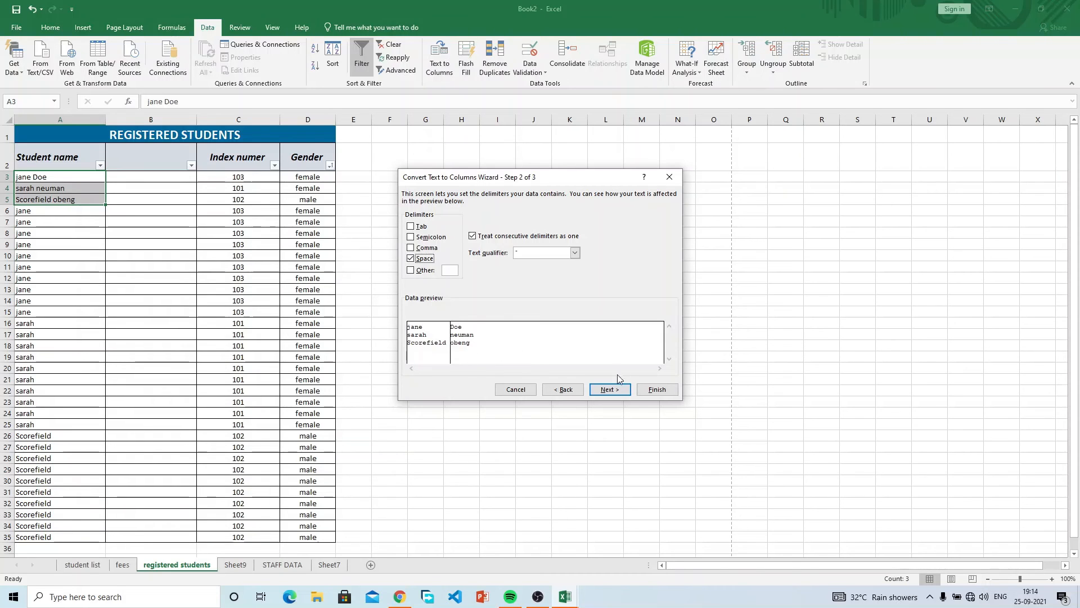
click(615, 391)
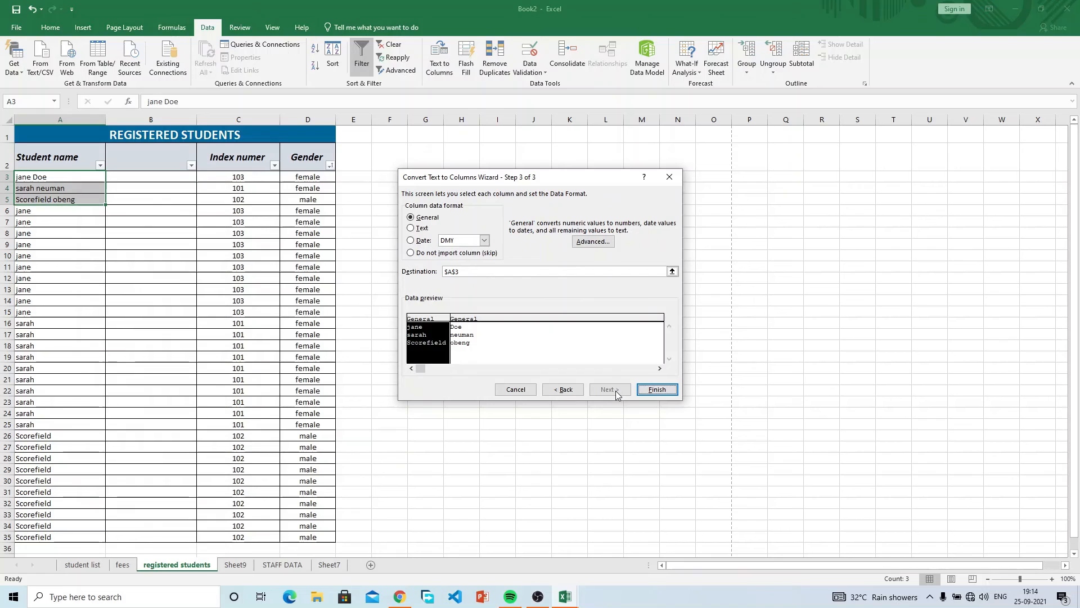
click(654, 390)
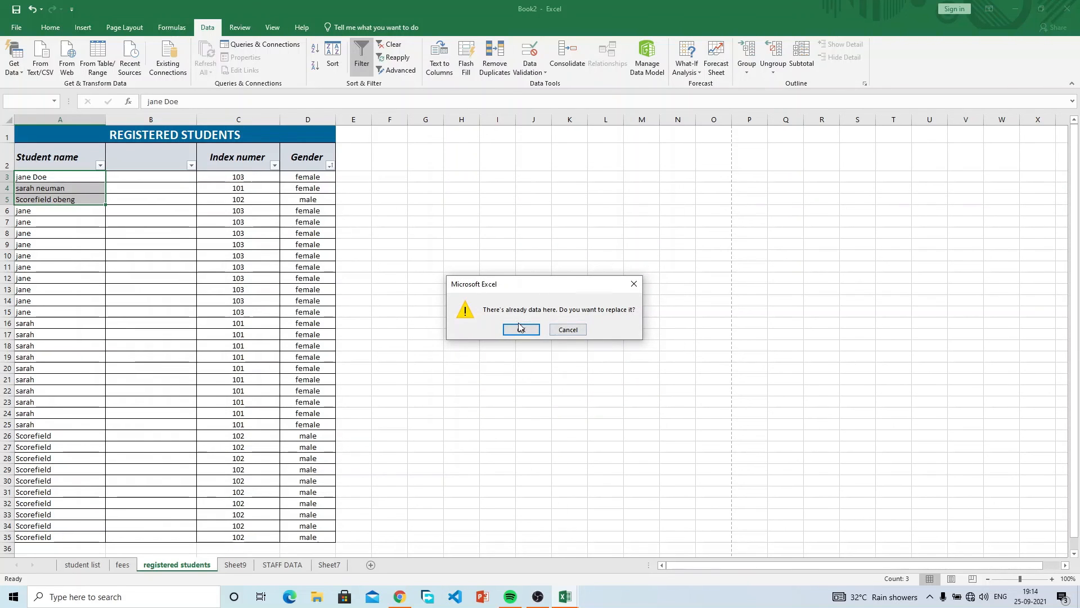
click(568, 330)
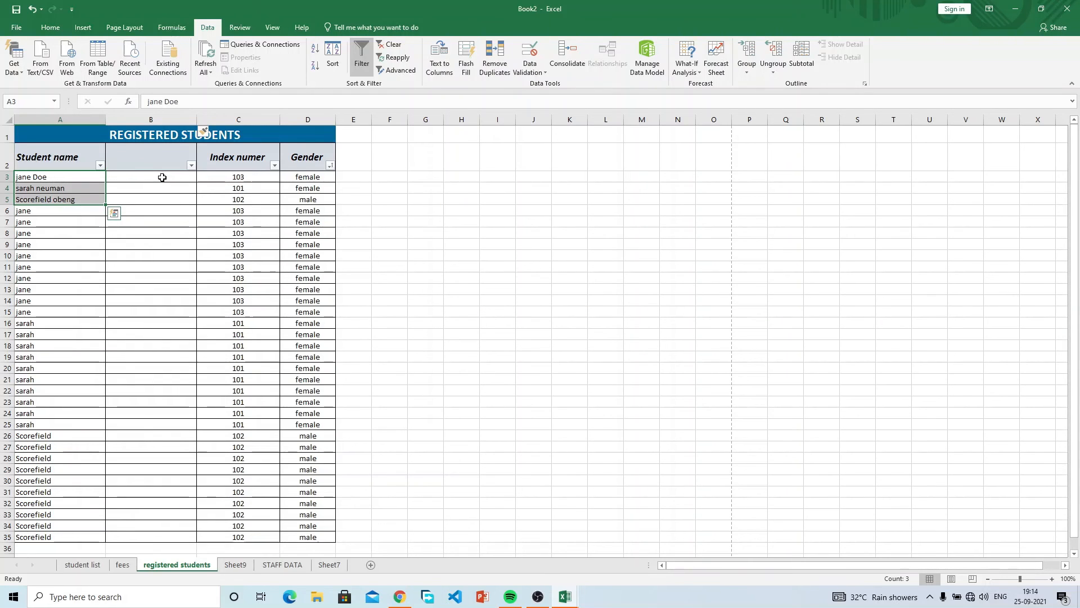
Rerun Text to Columns and confirm replacing, leaving first names in A and surnames in B.
click(203, 131)
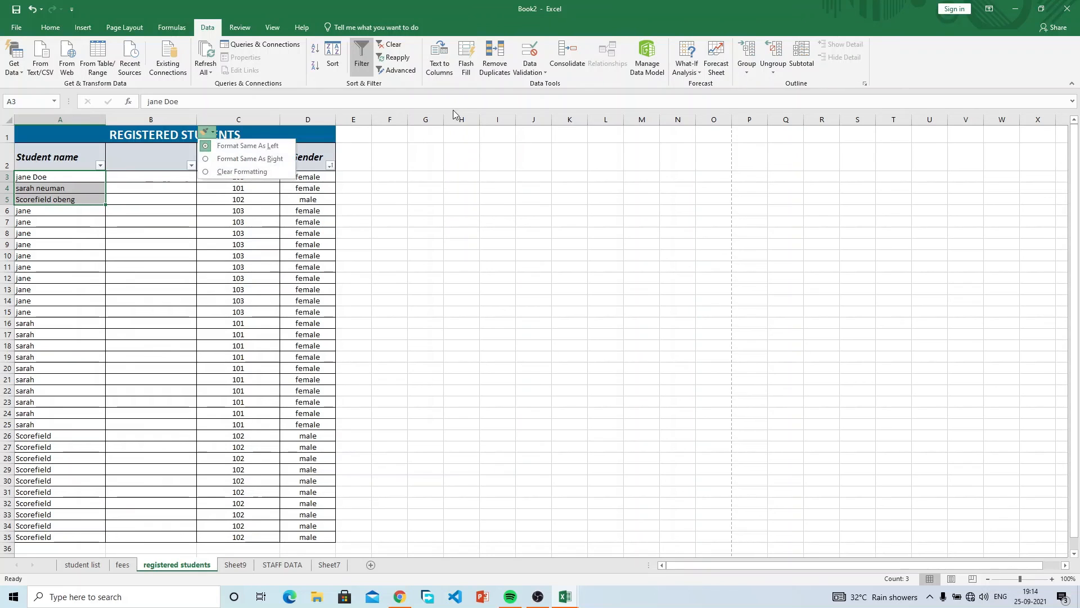
click(529, 70)
click(439, 62)
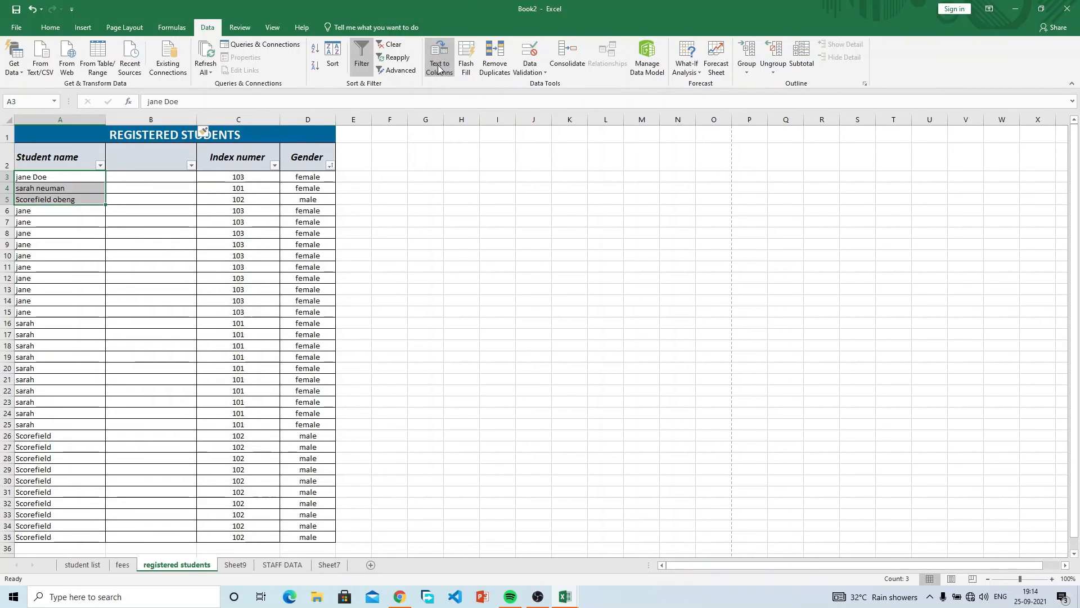
click(606, 391)
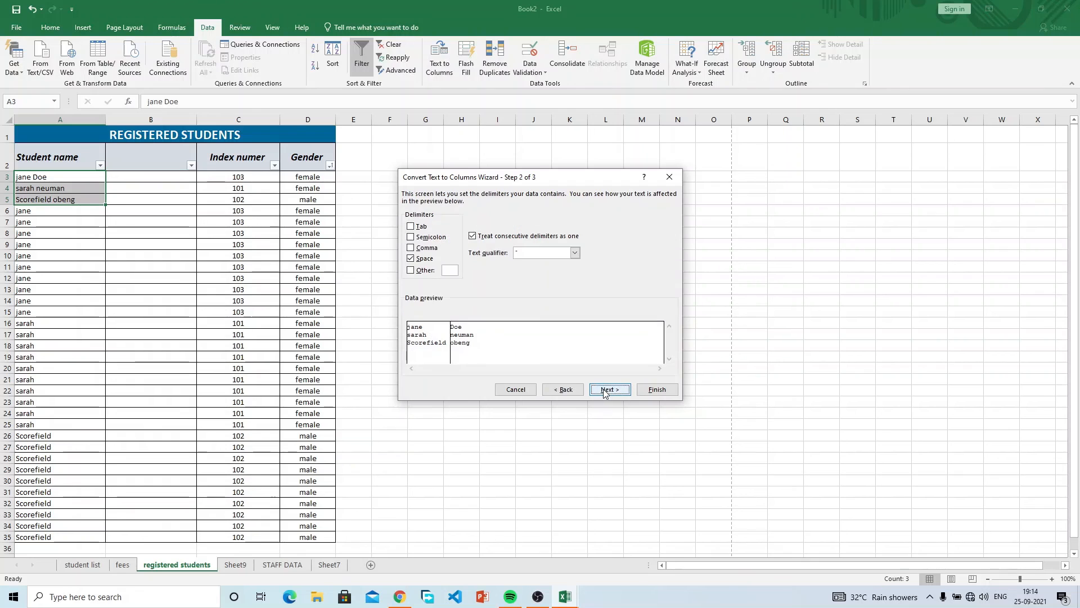
click(607, 389)
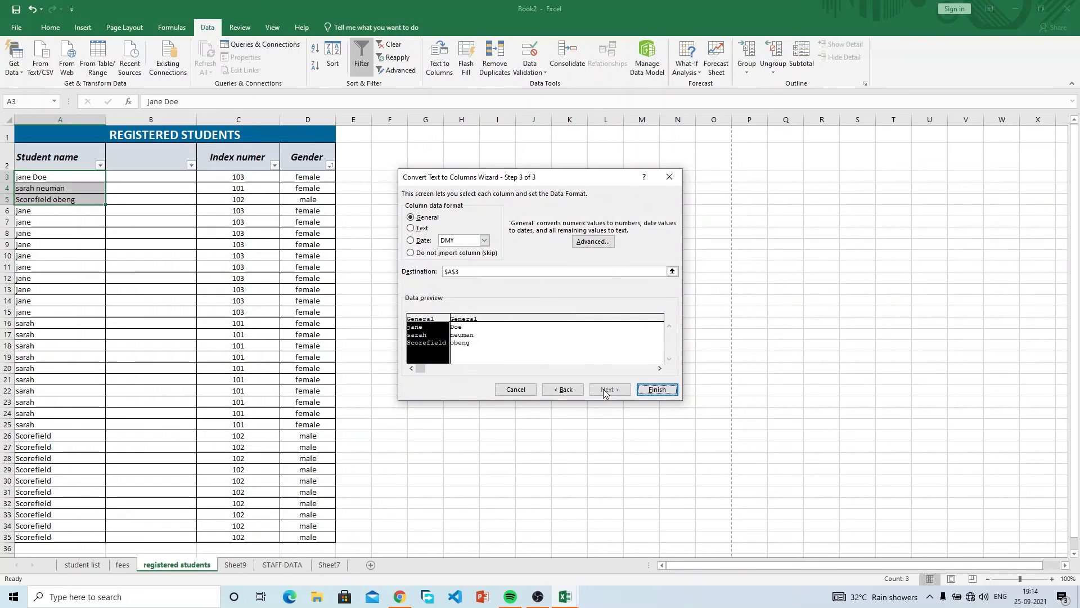
click(656, 389)
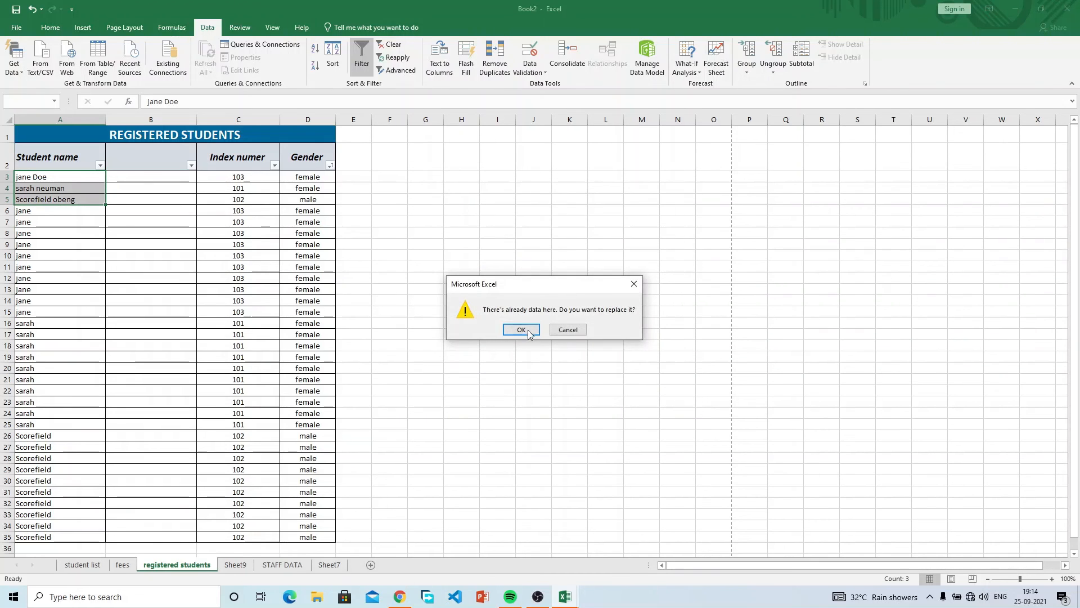
click(525, 329)
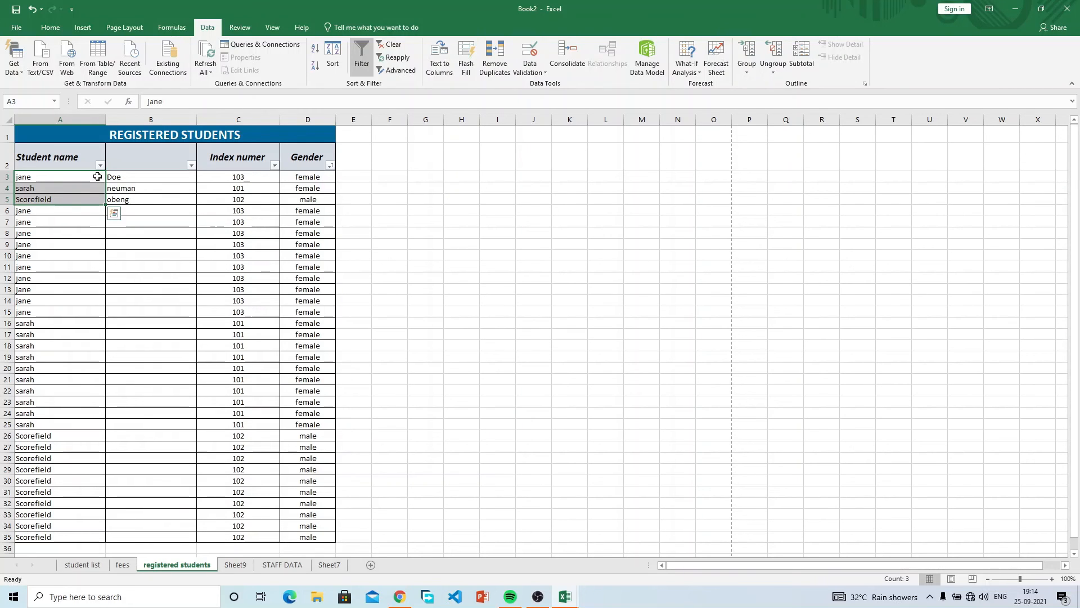
click(98, 176)
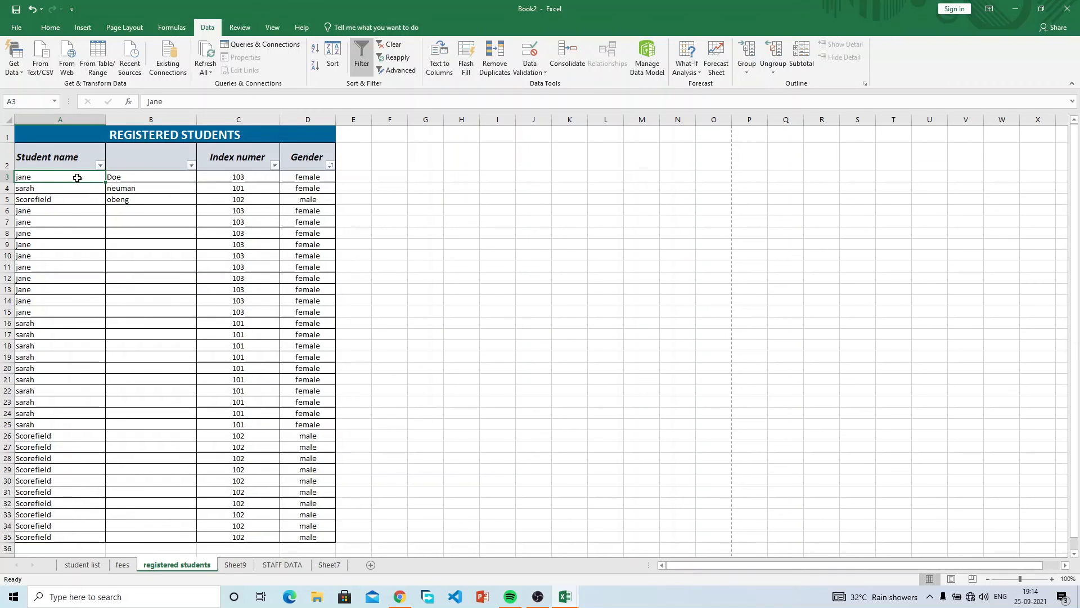
click(139, 180)
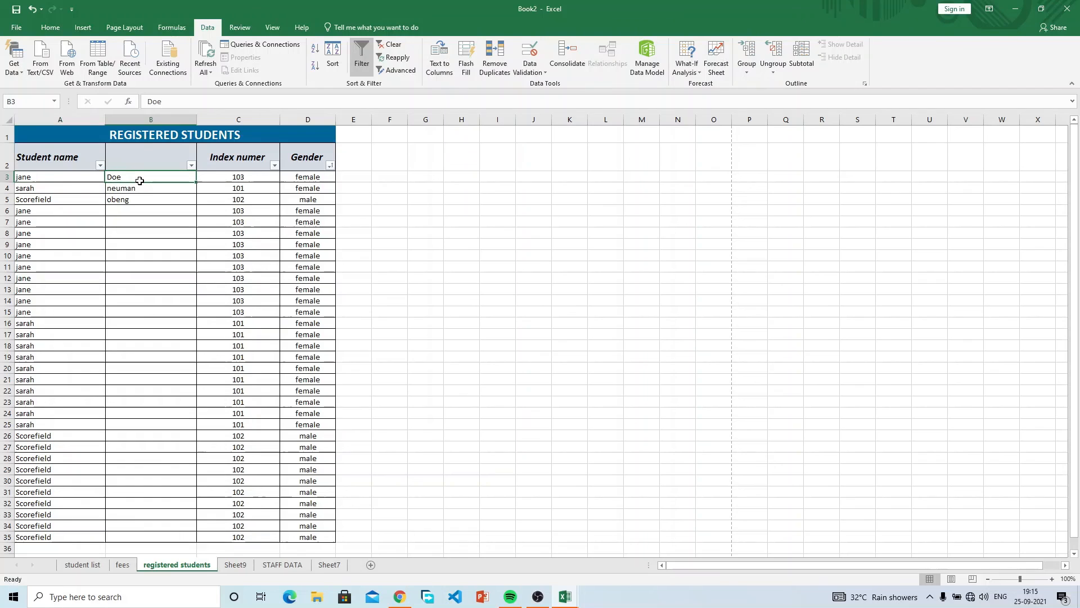
click(84, 179)
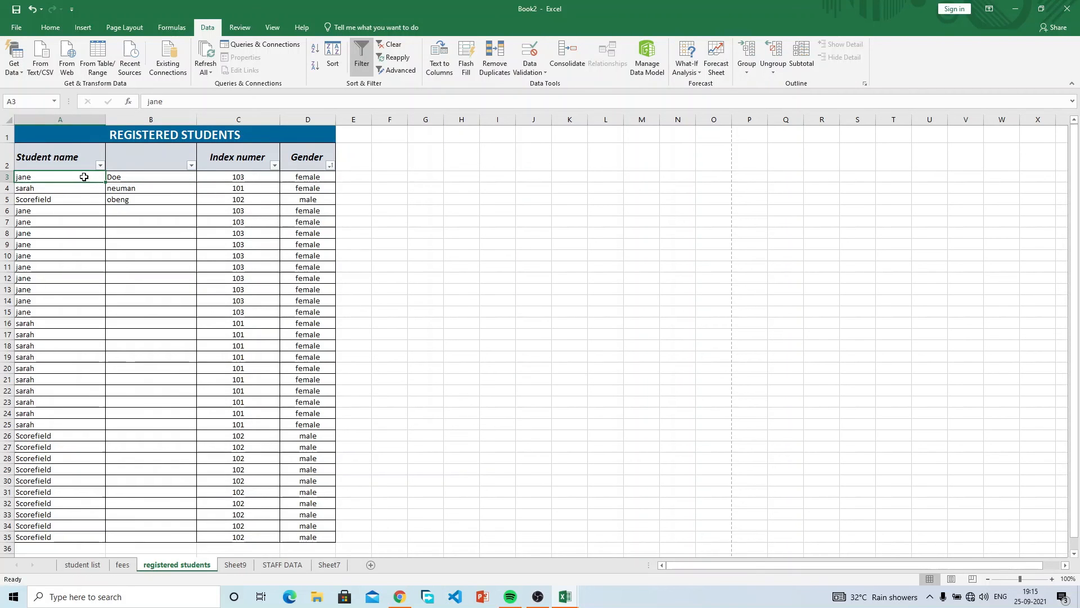
drag(84, 177, 129, 200)
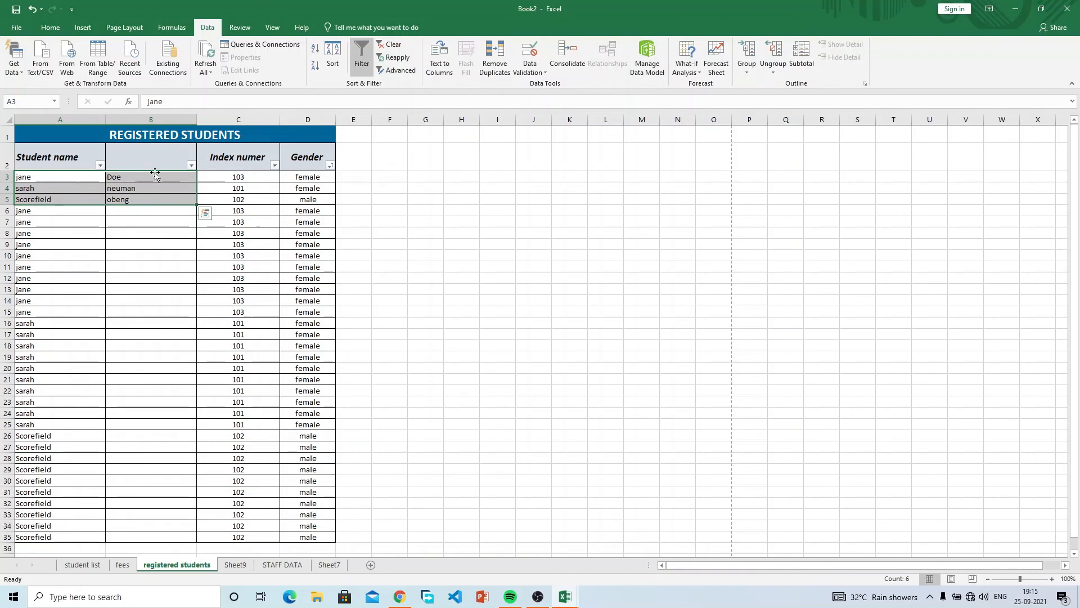
click(80, 161)
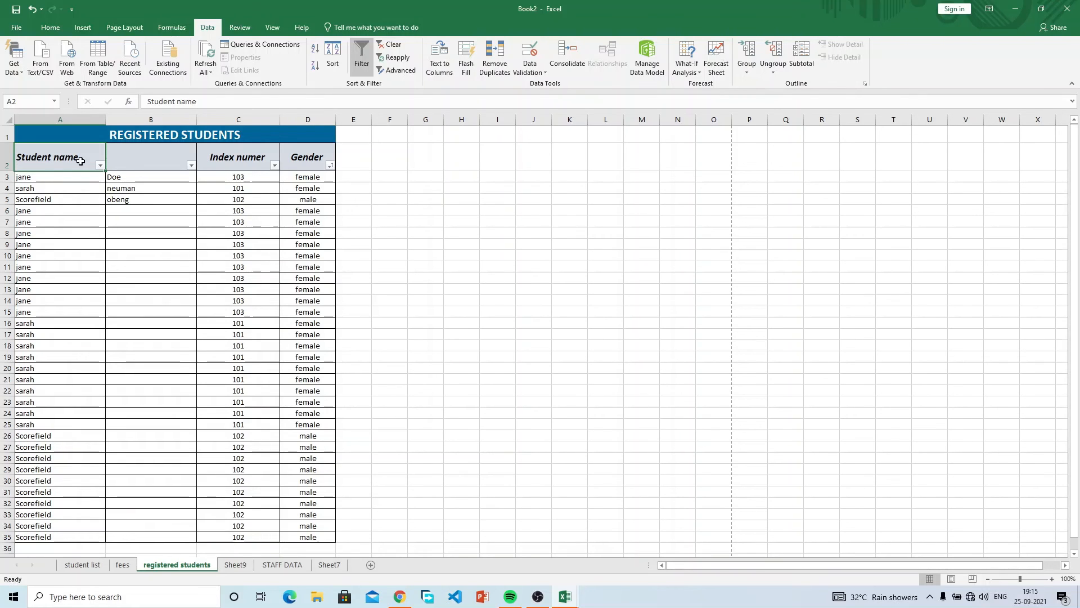
Head column A 'first name' and column B 'surname', then check the surnames in B3:B5.
text(s=)
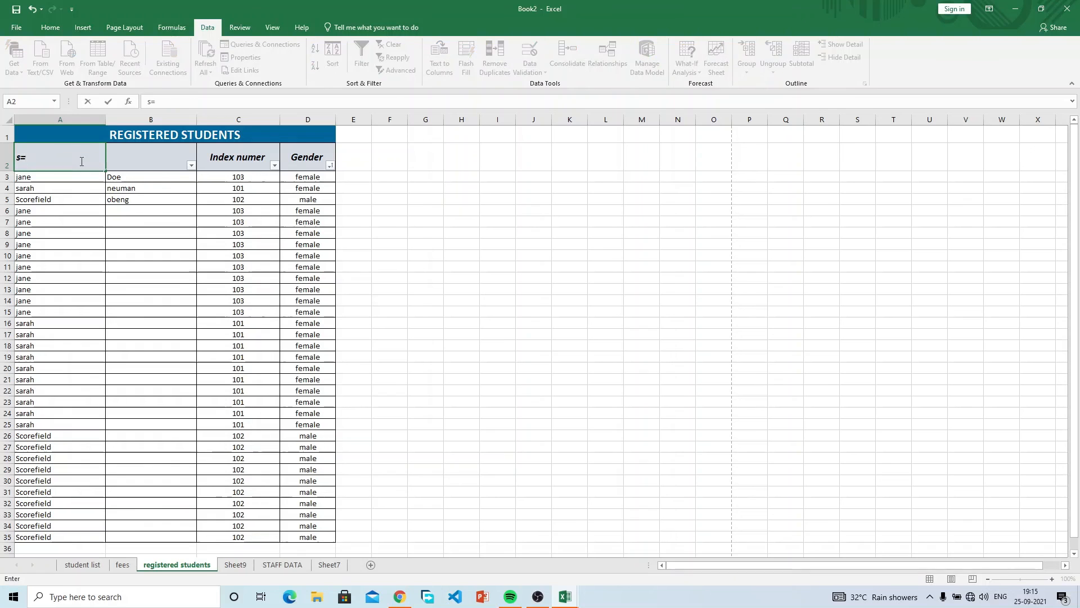
key(BackSpace)
text(first)
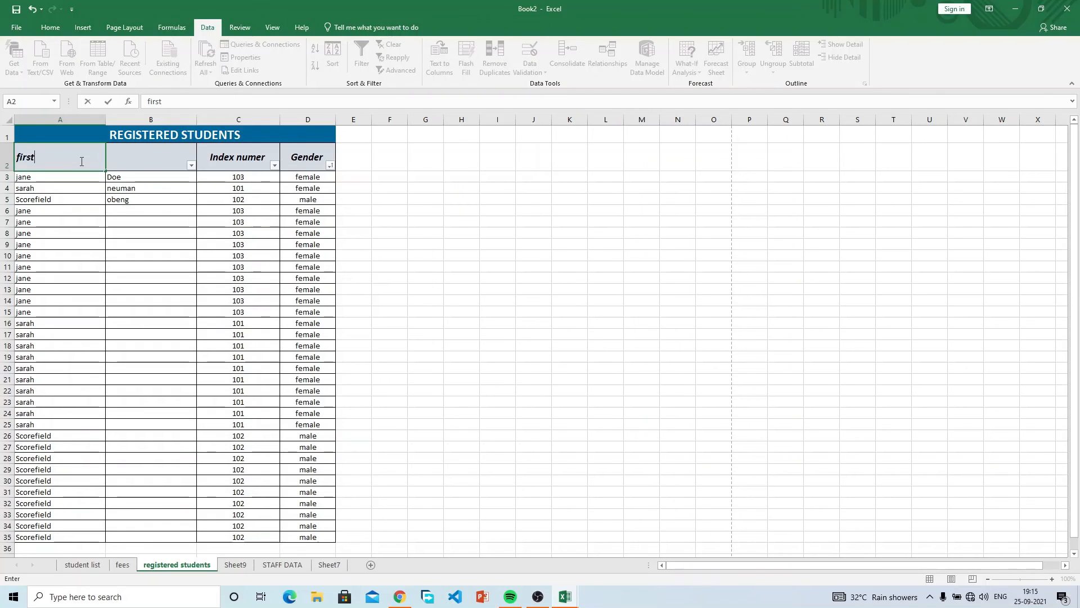
text( name)
key(Tab)
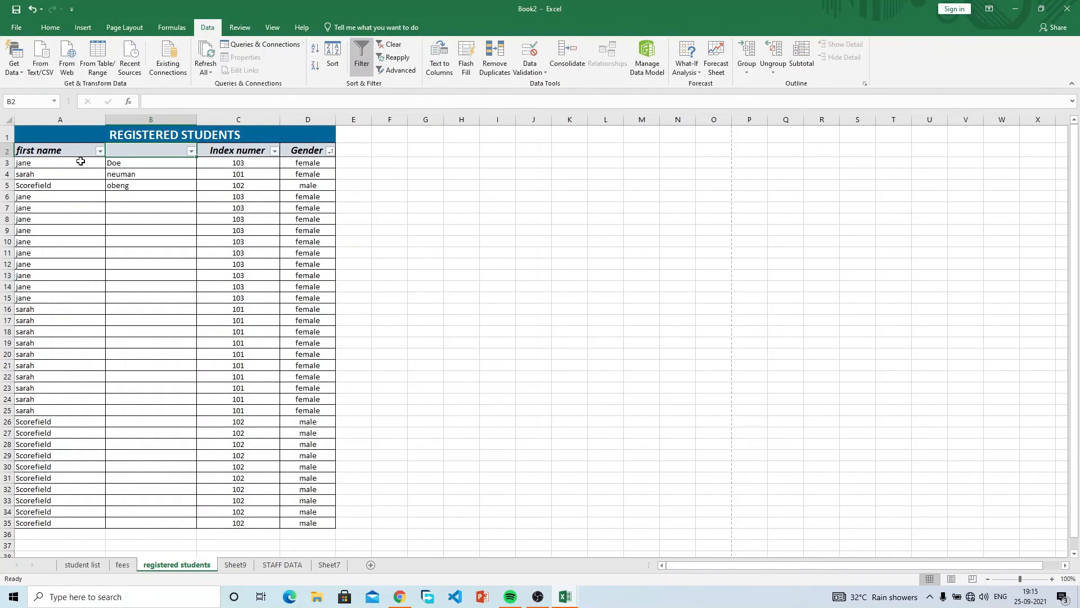
text(surname)
click(80, 161)
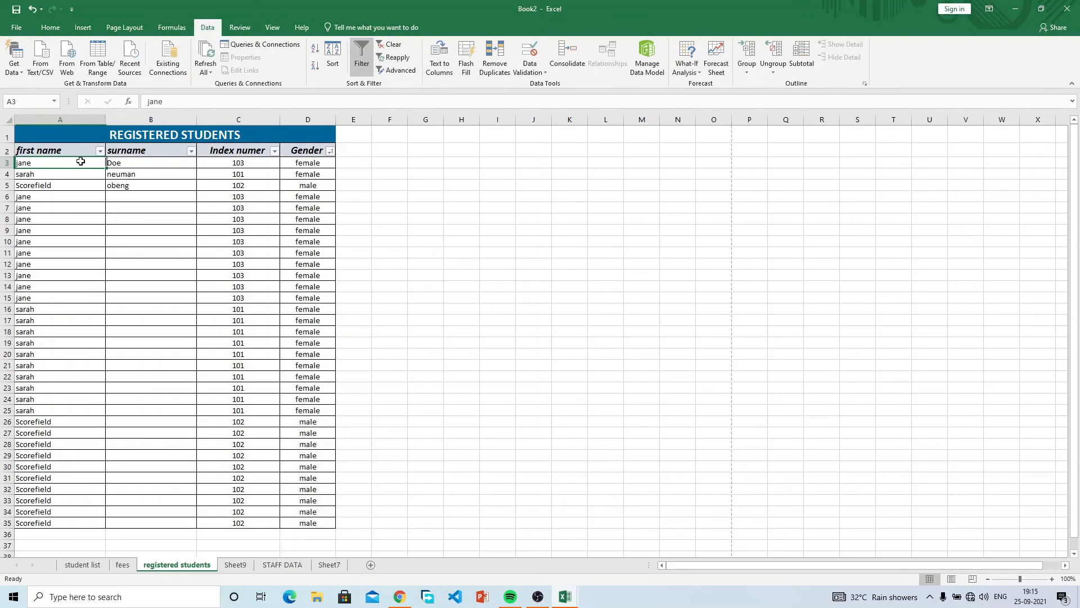
click(124, 163)
click(146, 203)
click(136, 186)
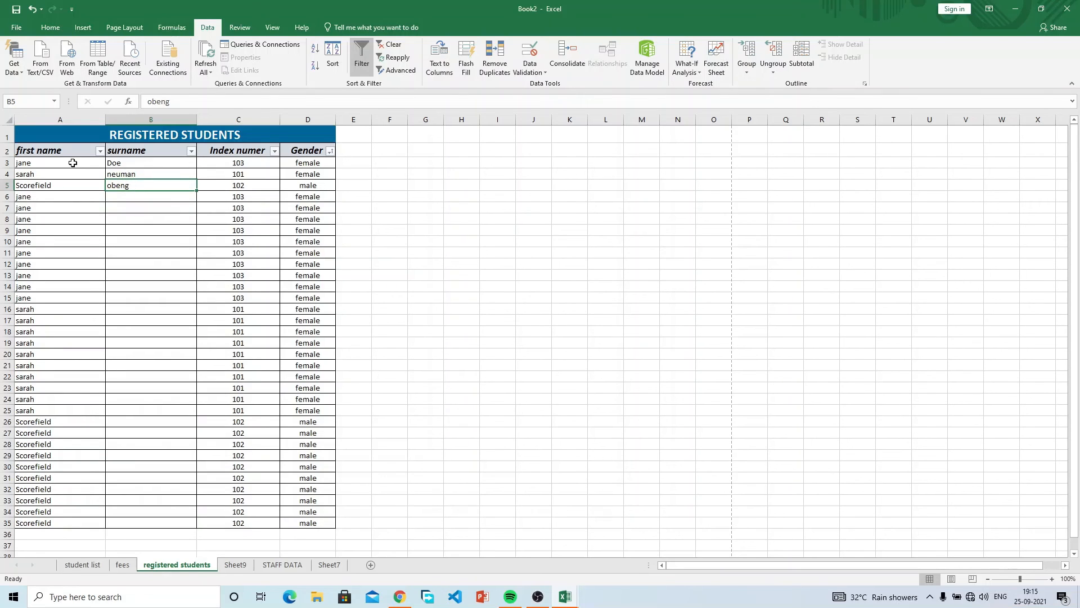
Undo the B2 header and insert a comma after the first name in A3.
key(ctrl+z)
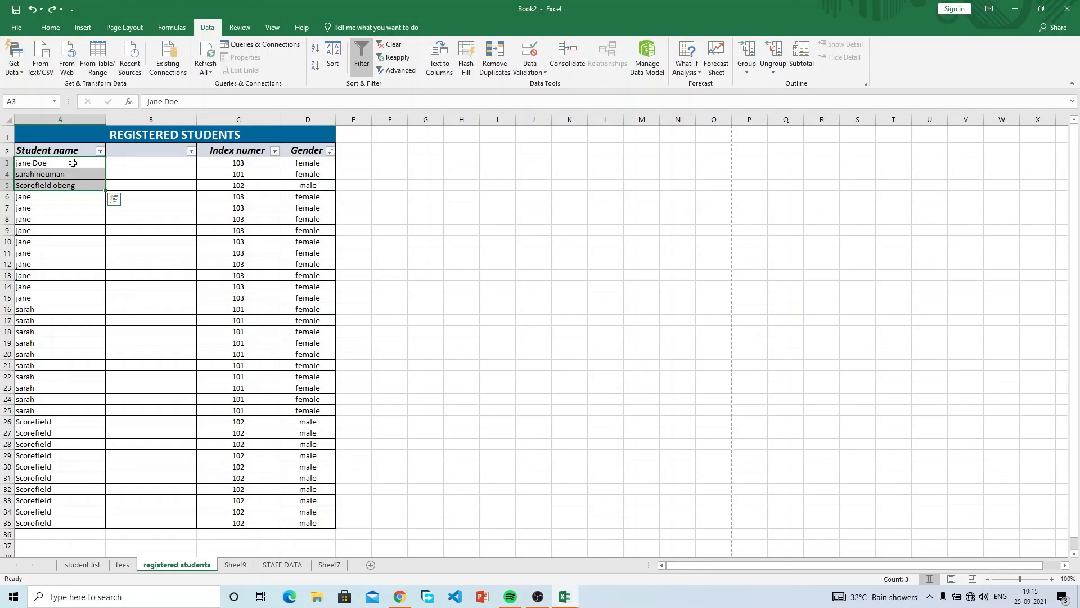
double_click(34, 162)
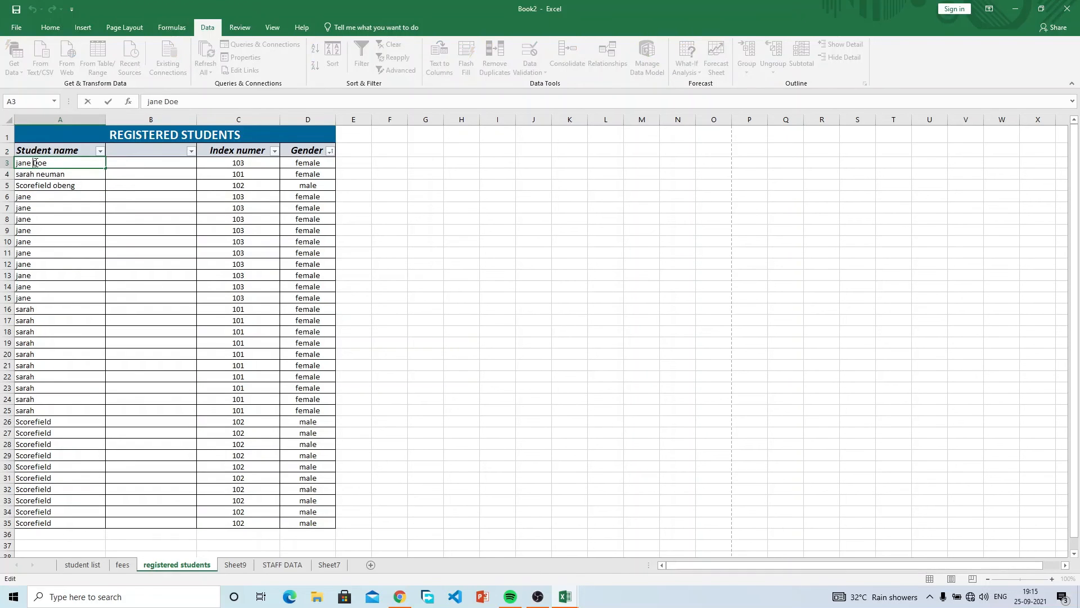
key(BackSpace)
text(,)
key(Return)
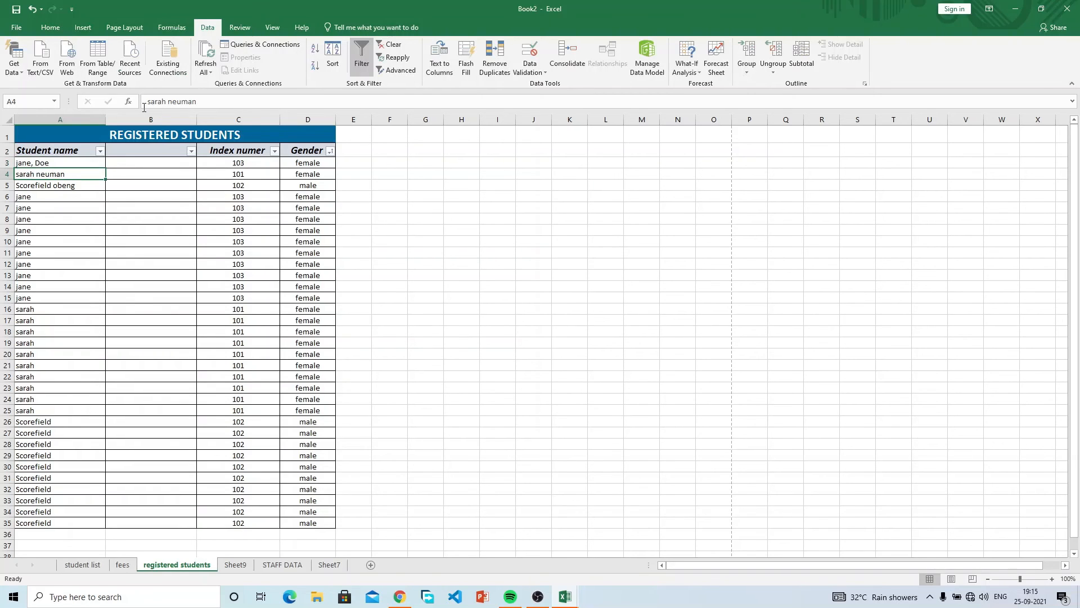
Add commas after sarah in A4 and Scorefield in A5, then select A3:A5.
click(165, 103)
text(,)
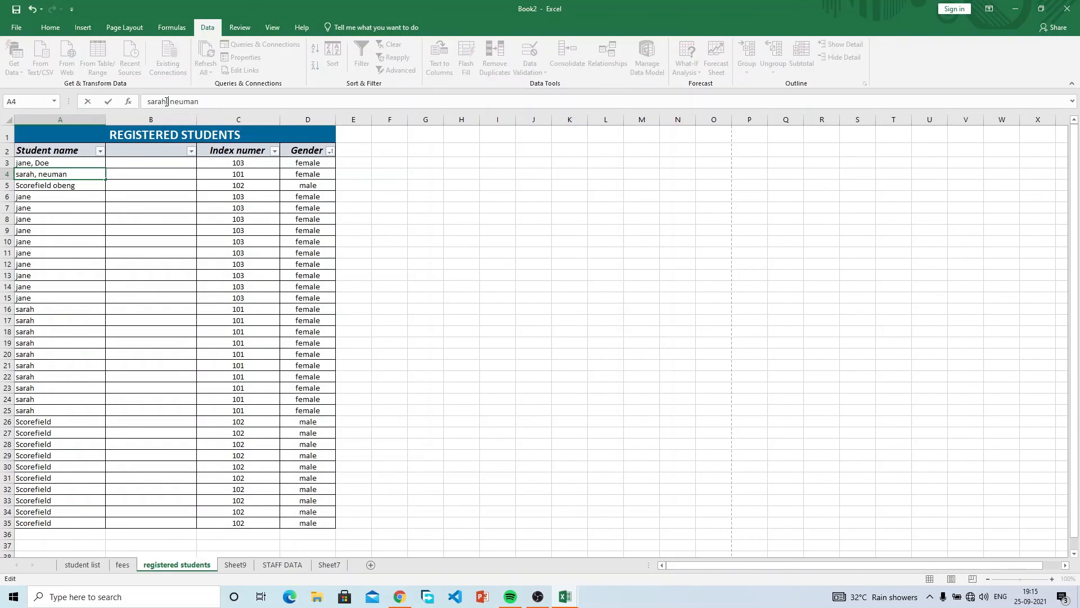
key(Return)
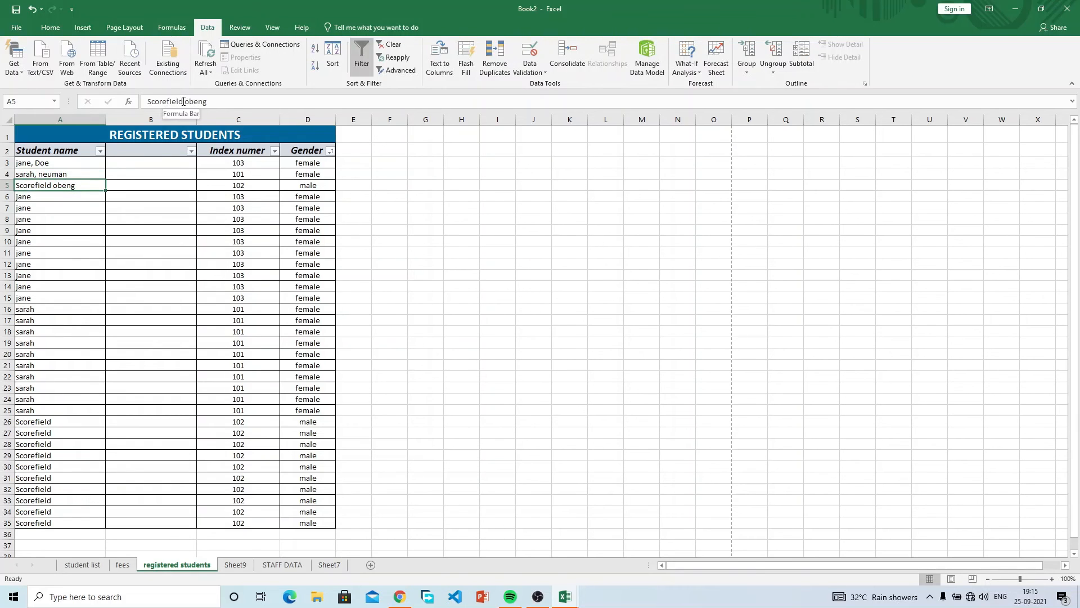
click(183, 102)
text(,)
key(Return)
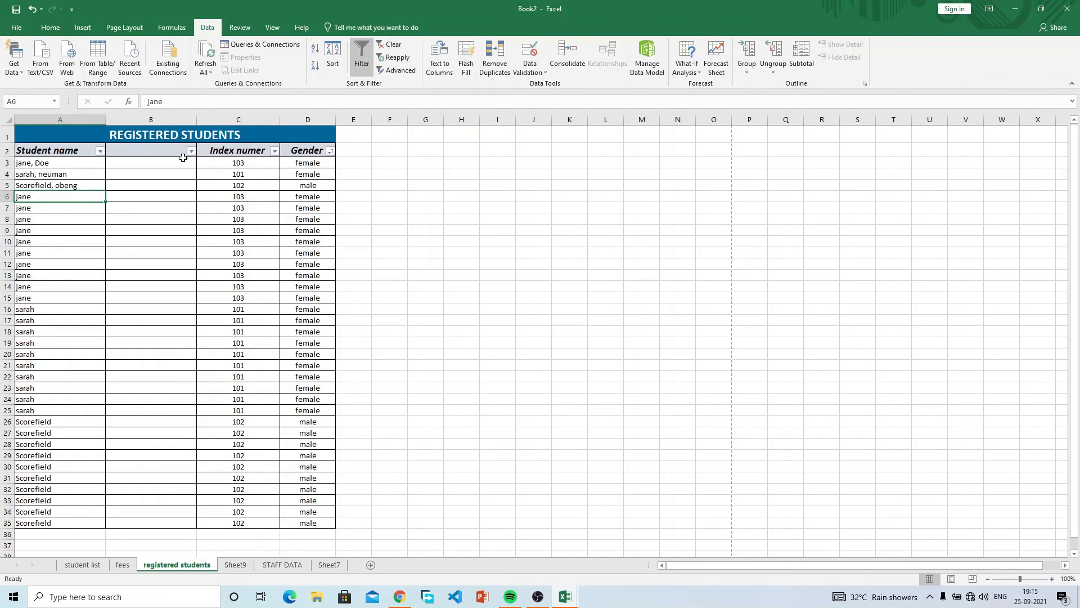
drag(77, 163, 79, 186)
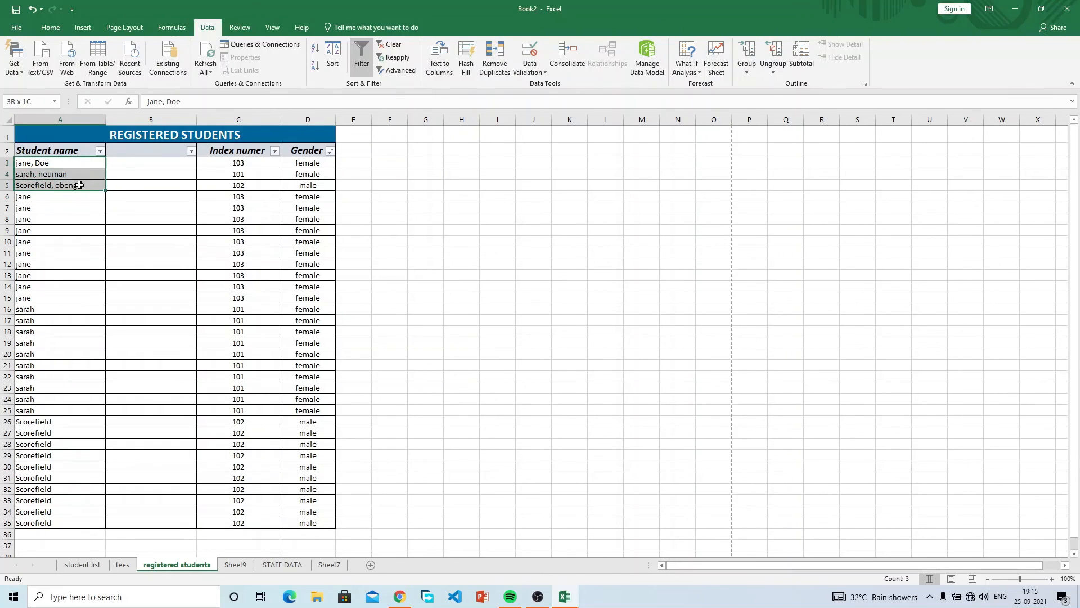
click(440, 56)
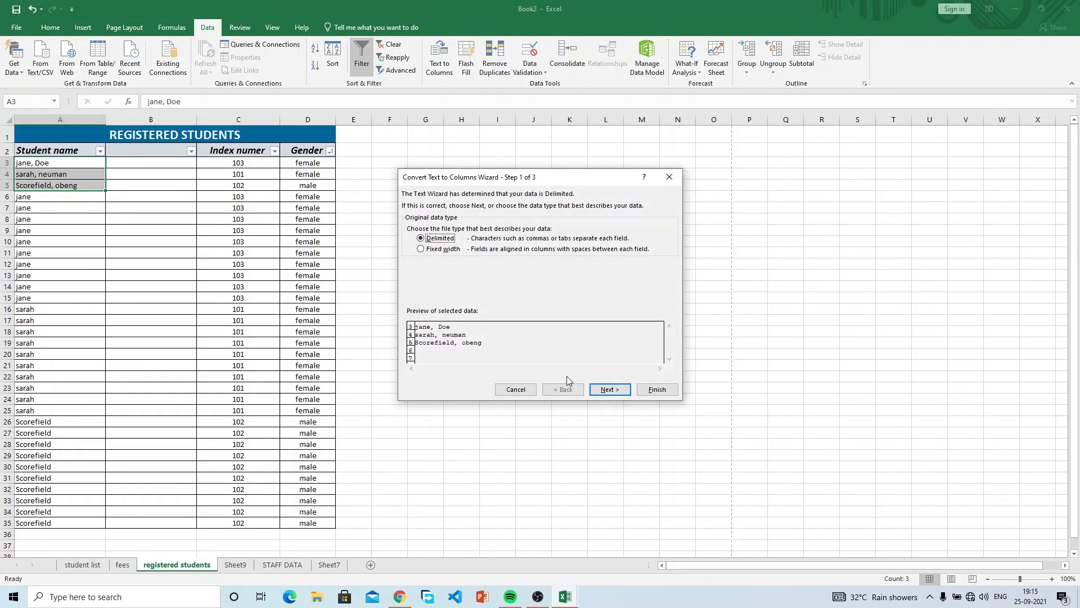
click(610, 389)
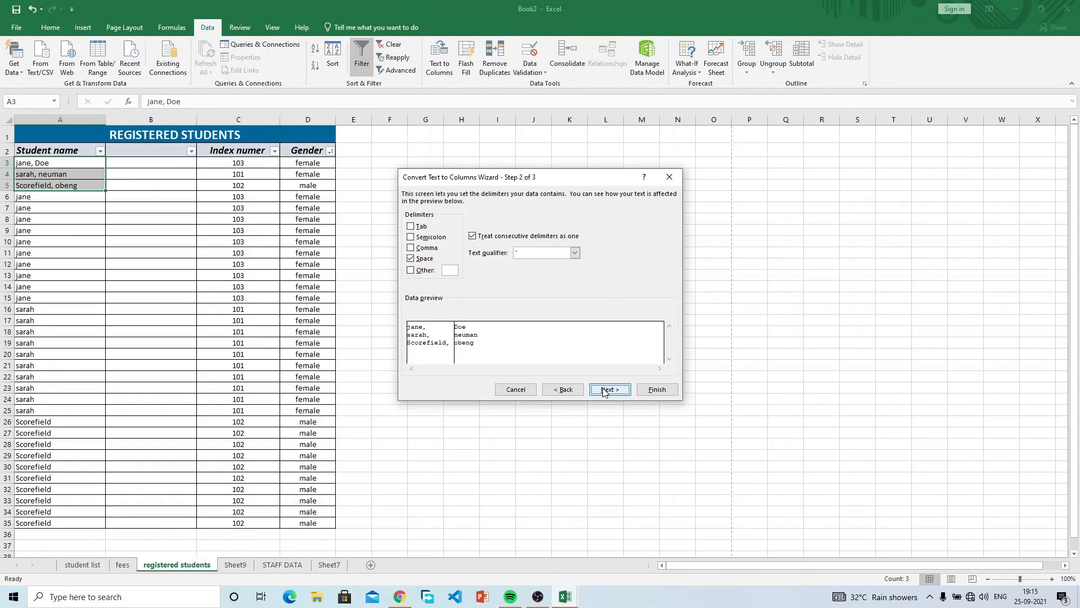
click(412, 258)
click(411, 259)
click(412, 258)
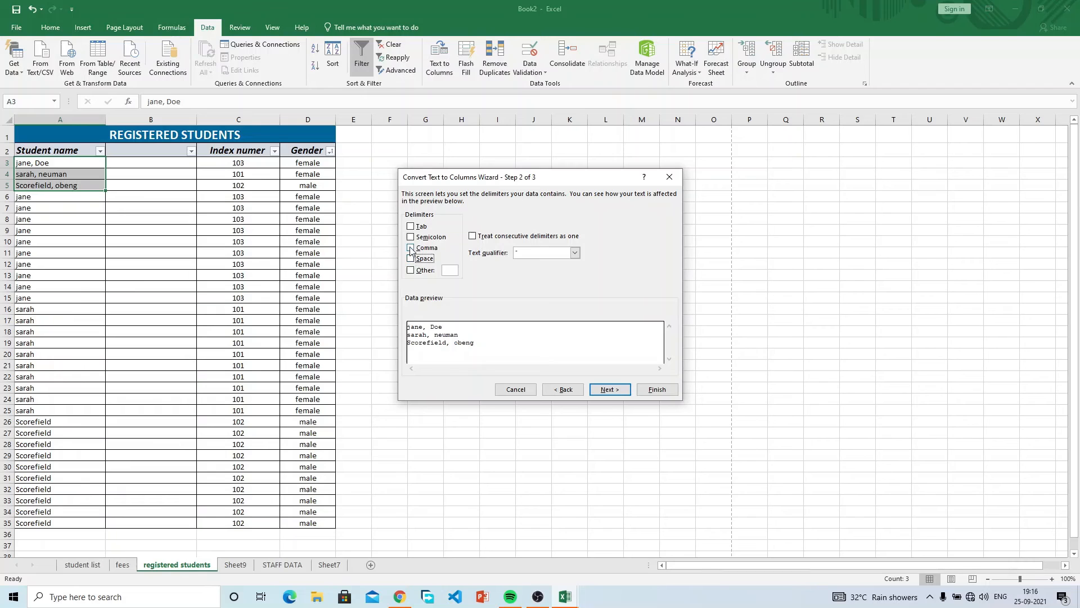
click(410, 248)
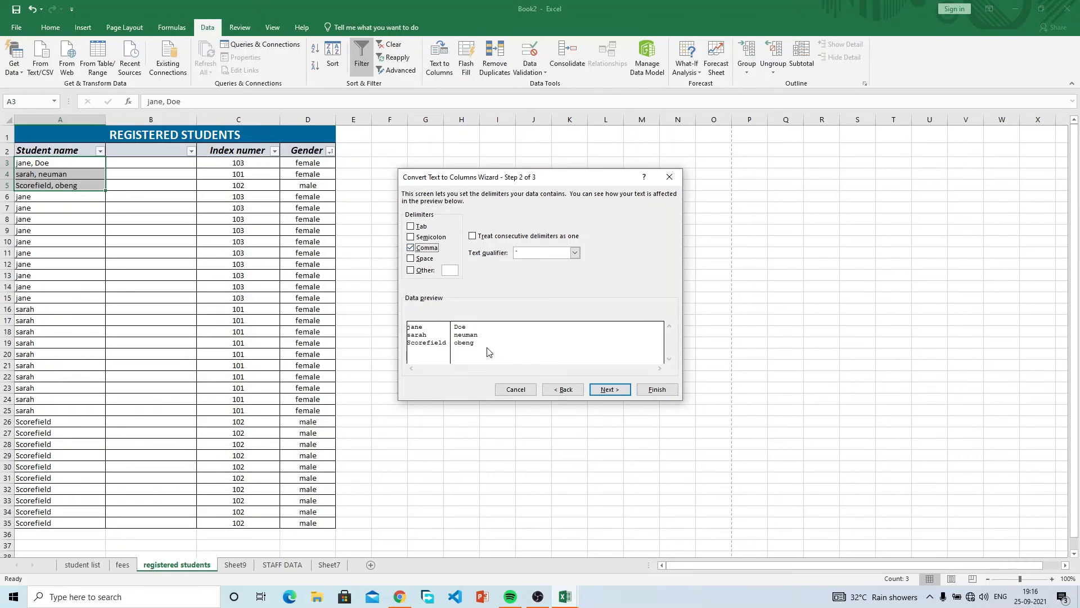
click(607, 392)
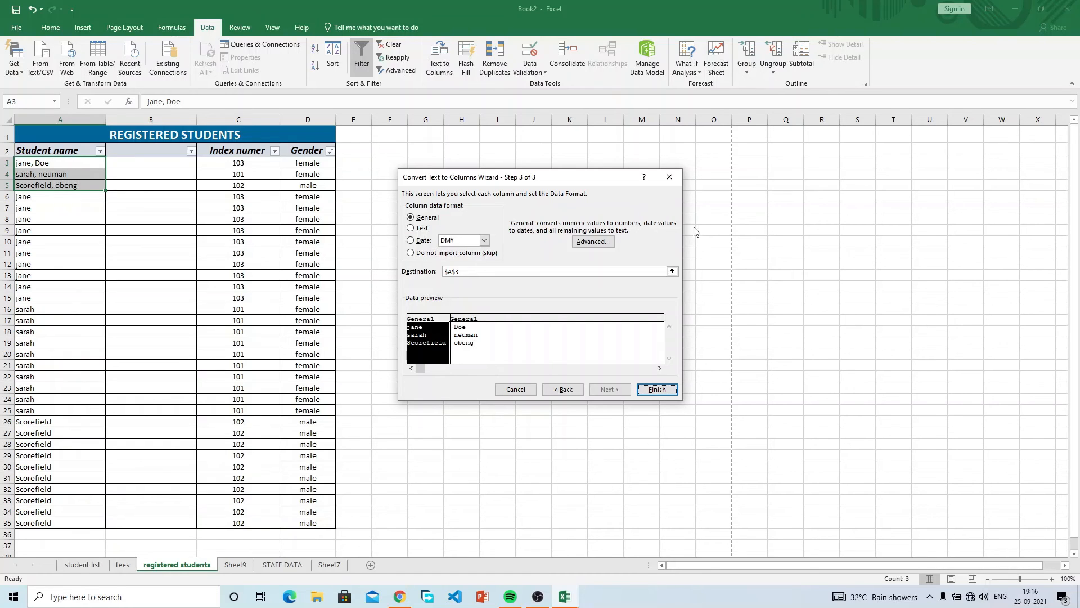
click(672, 272)
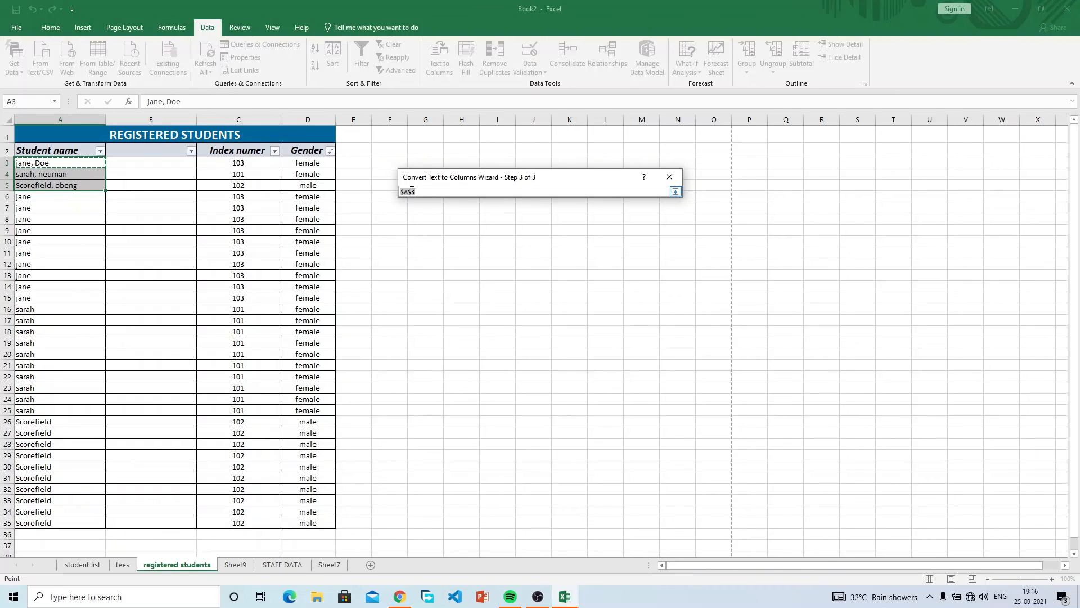
click(418, 192)
key(BackSpace)
text(b)
click(676, 192)
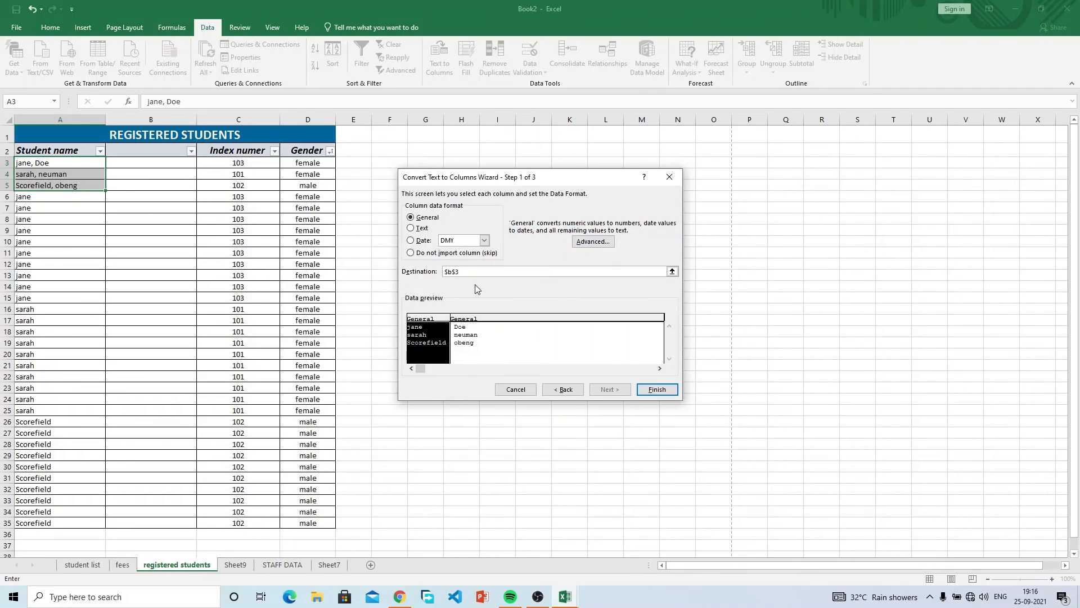
click(658, 389)
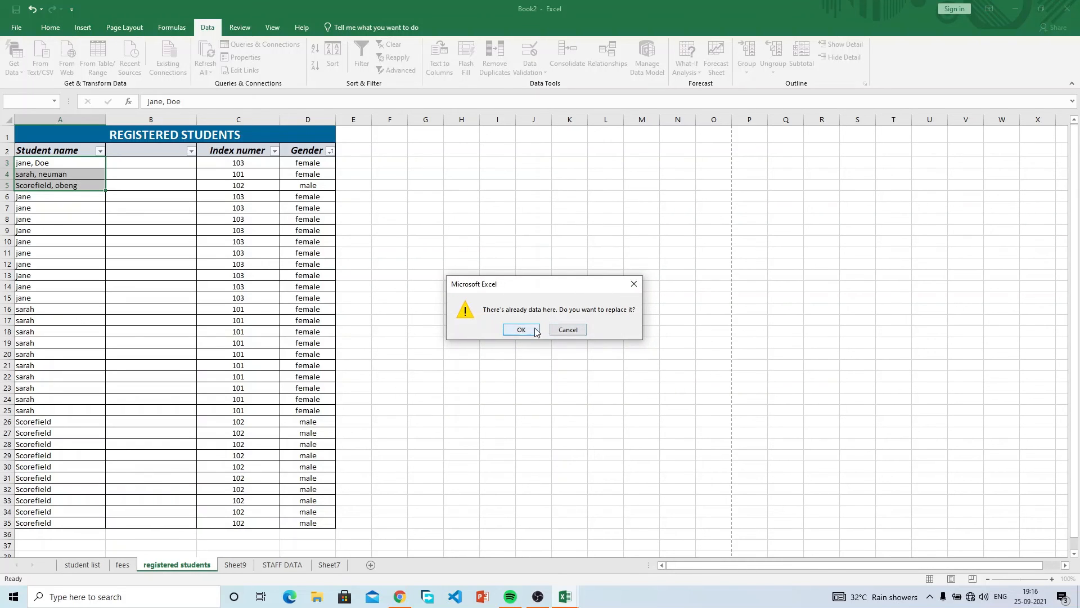
click(579, 330)
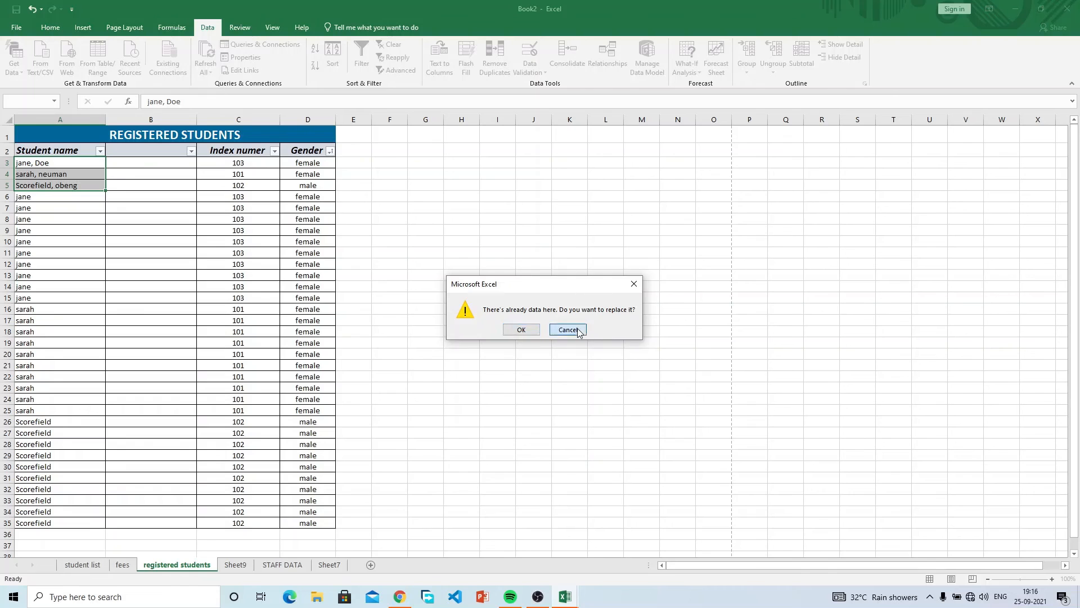
click(253, 120)
Insert a blank column before Index numer, label B2 'first name' and C2 'surname', then select A3:A5.
right_click(254, 120)
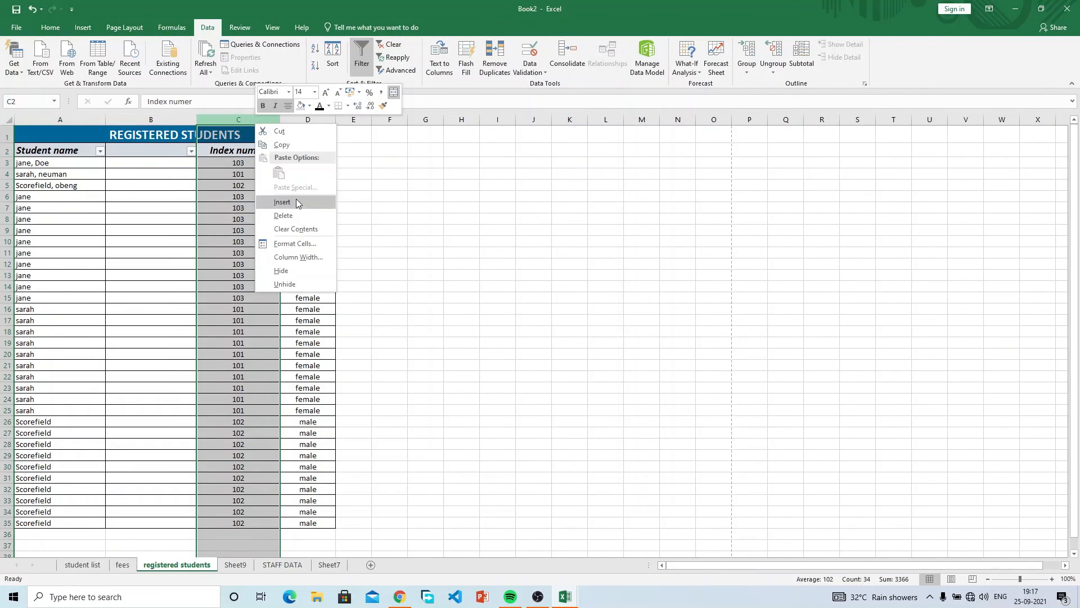
click(263, 203)
click(169, 158)
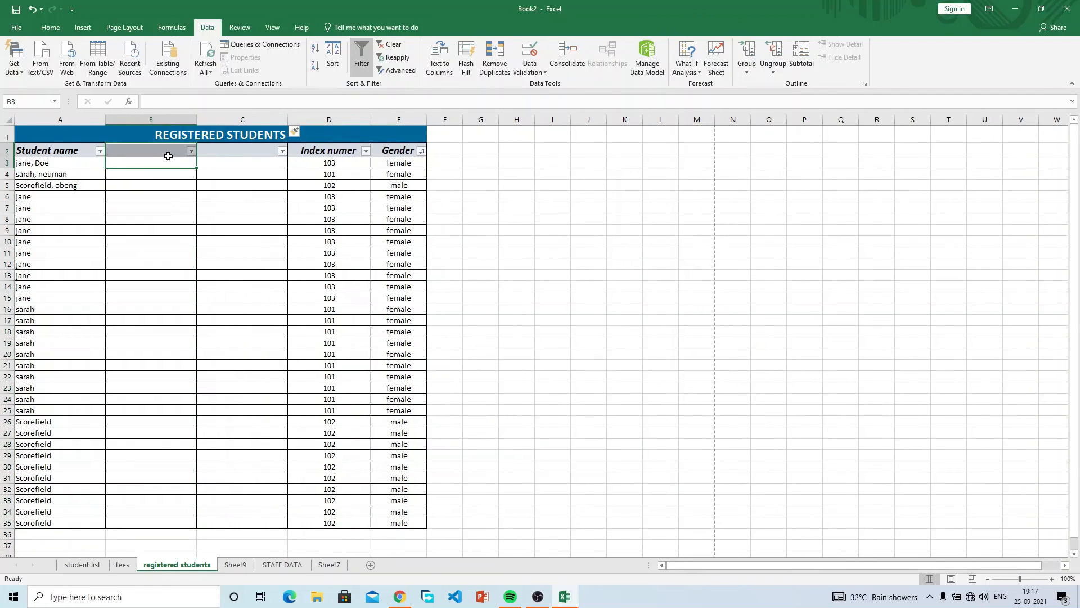
click(164, 149)
text(first name)
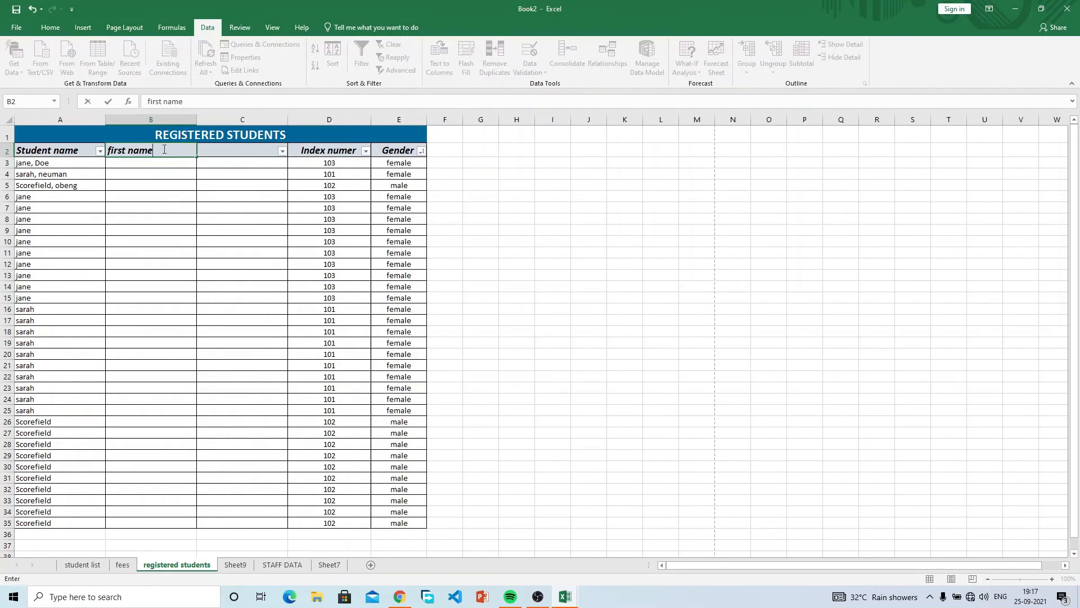
key(Tab)
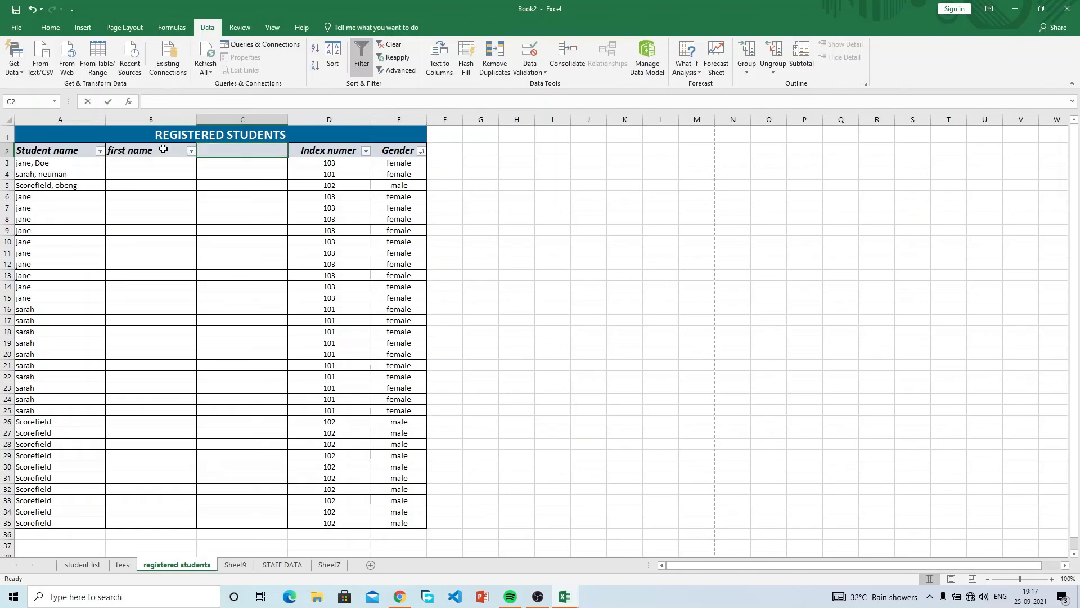
text(surname)
click(163, 149)
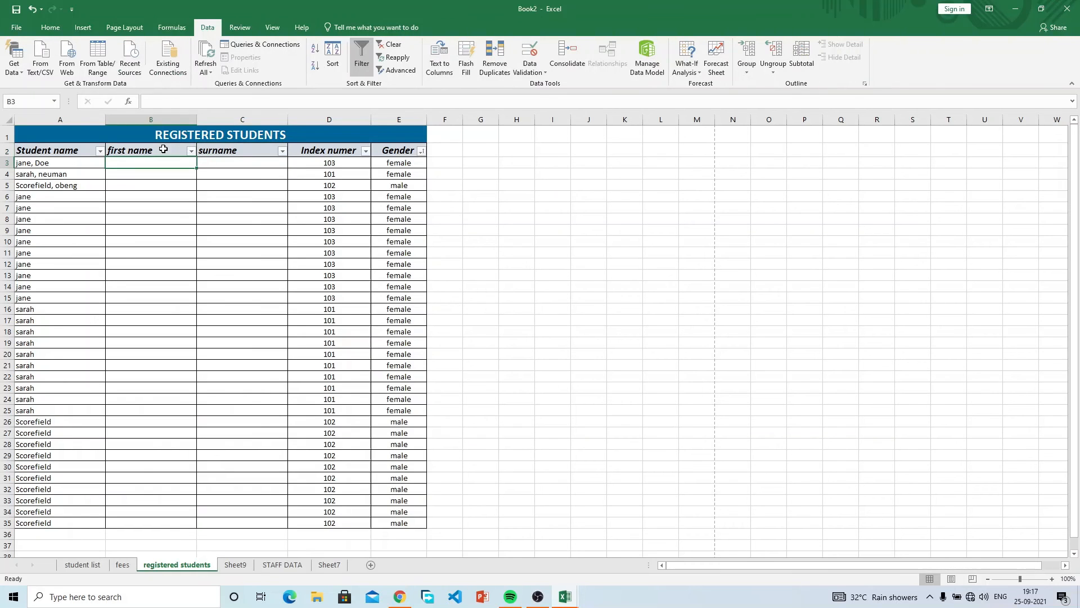
drag(68, 161, 72, 186)
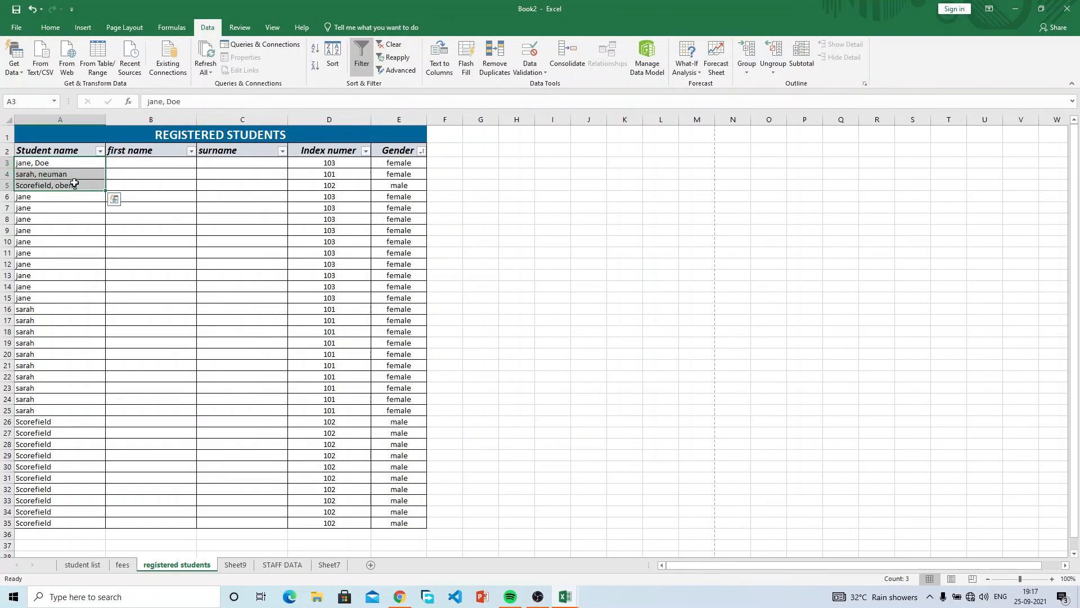
Split the comma-delimited names with Text to Columns into destination $B$3, replacing the existing cells.
click(443, 55)
click(610, 390)
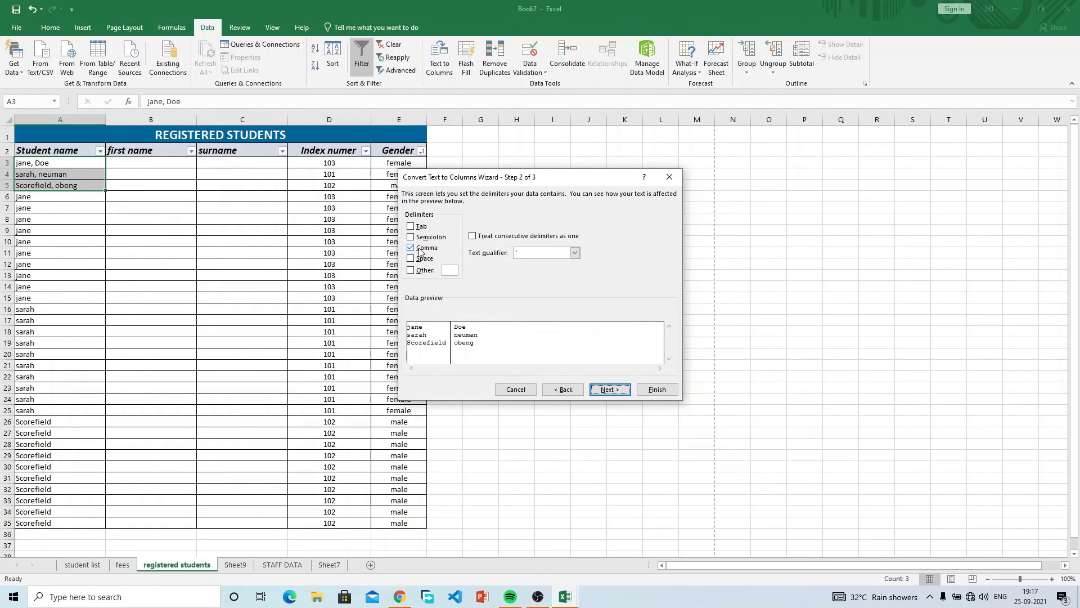
click(613, 388)
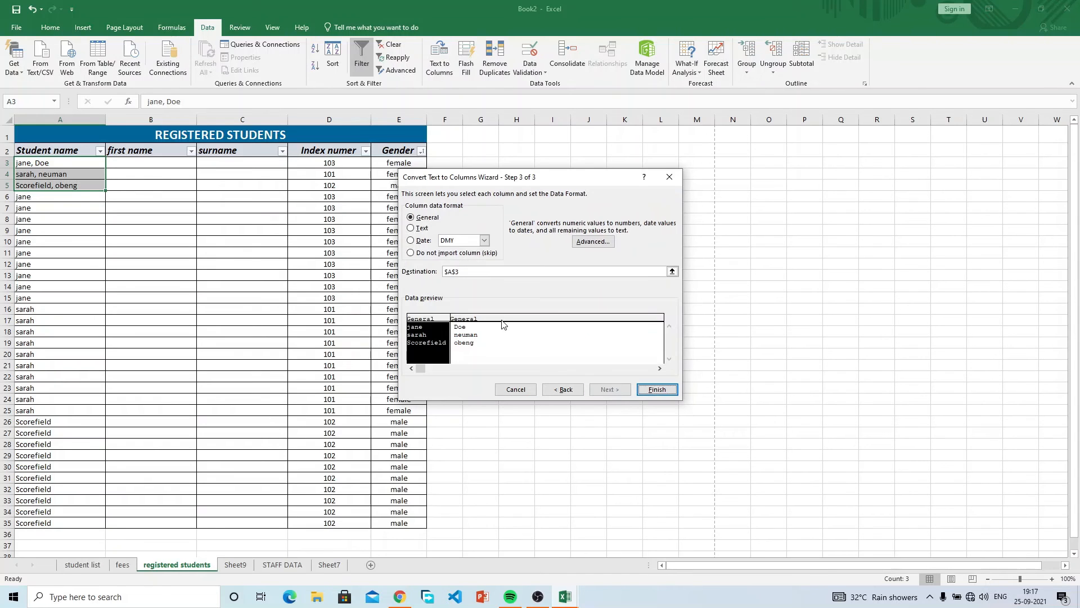
click(454, 272)
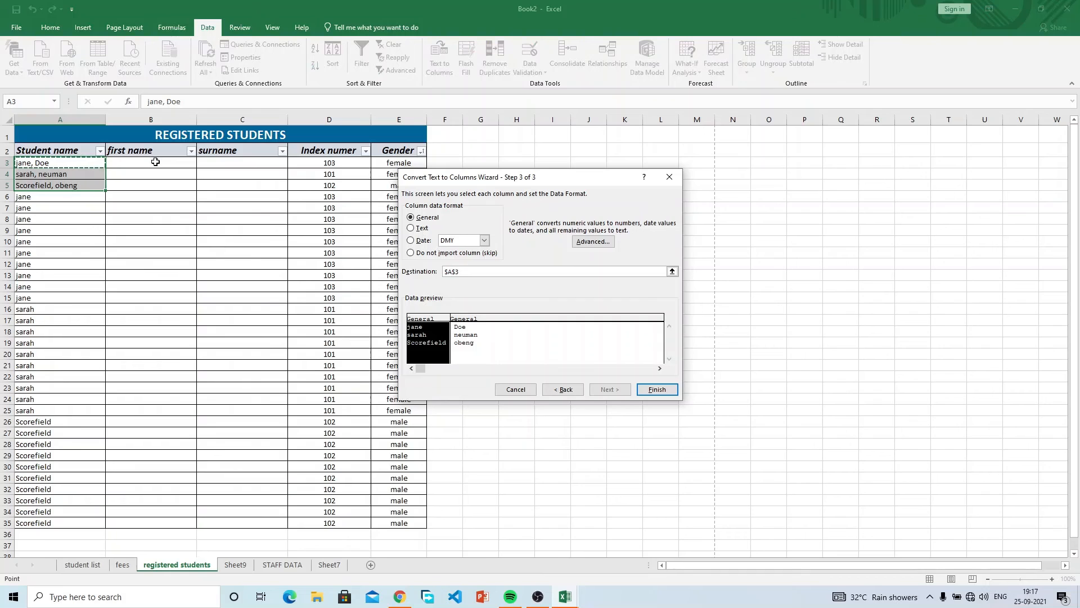
key(BackSpace)
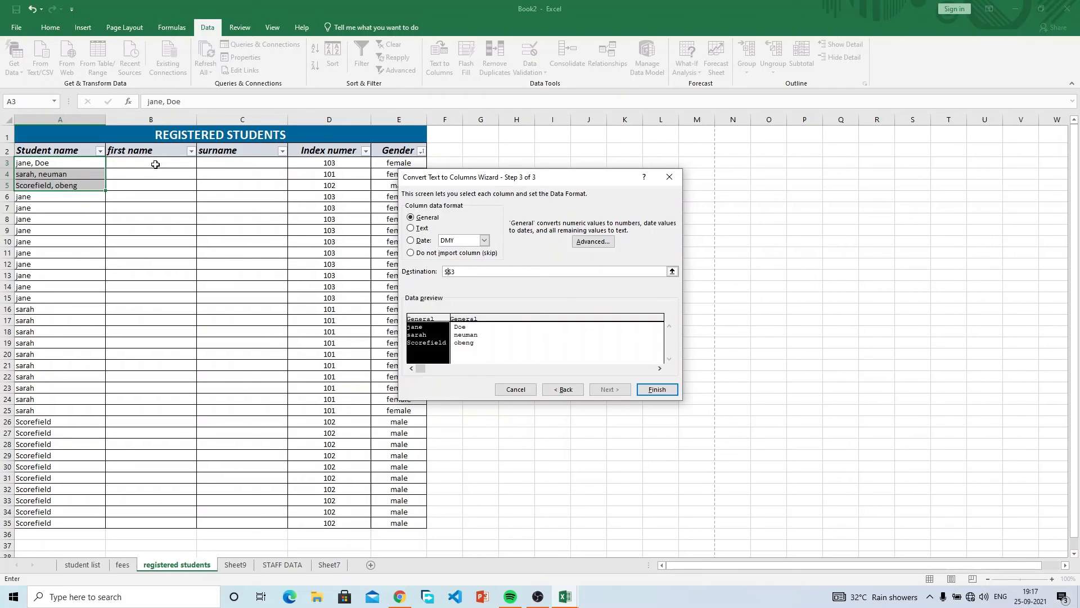
text(b)
click(653, 392)
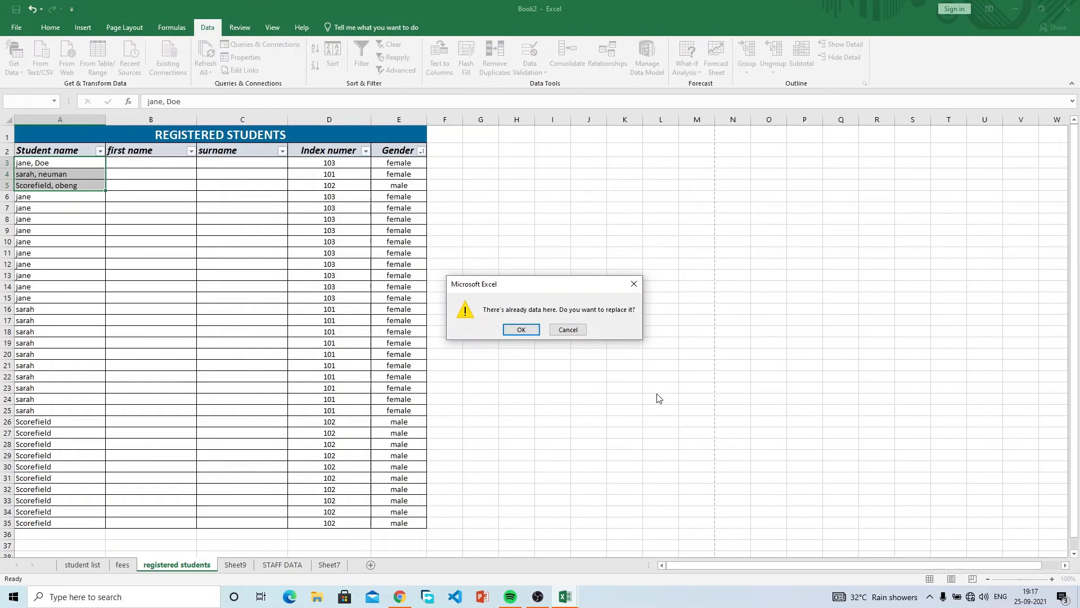
click(521, 329)
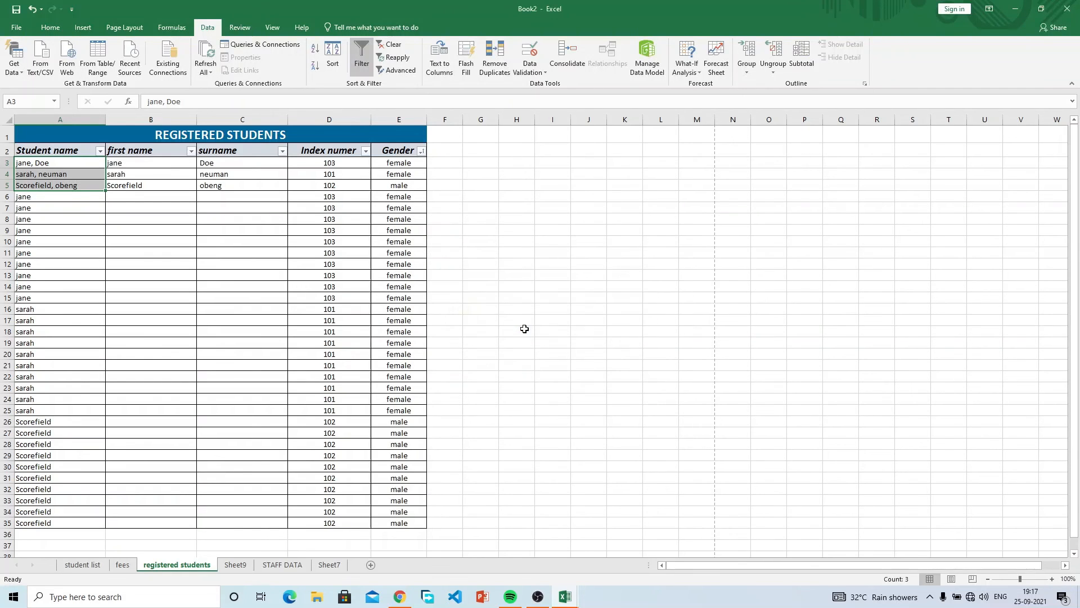
Check the resulting first names and surnames in cells B3:C4.
click(163, 163)
click(207, 164)
click(162, 175)
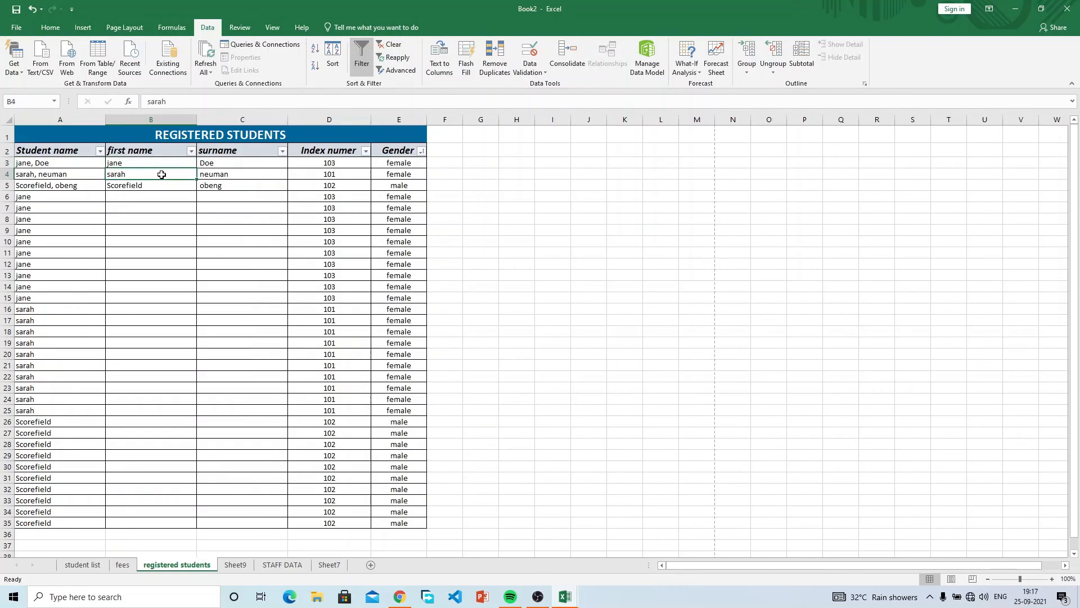
click(210, 175)
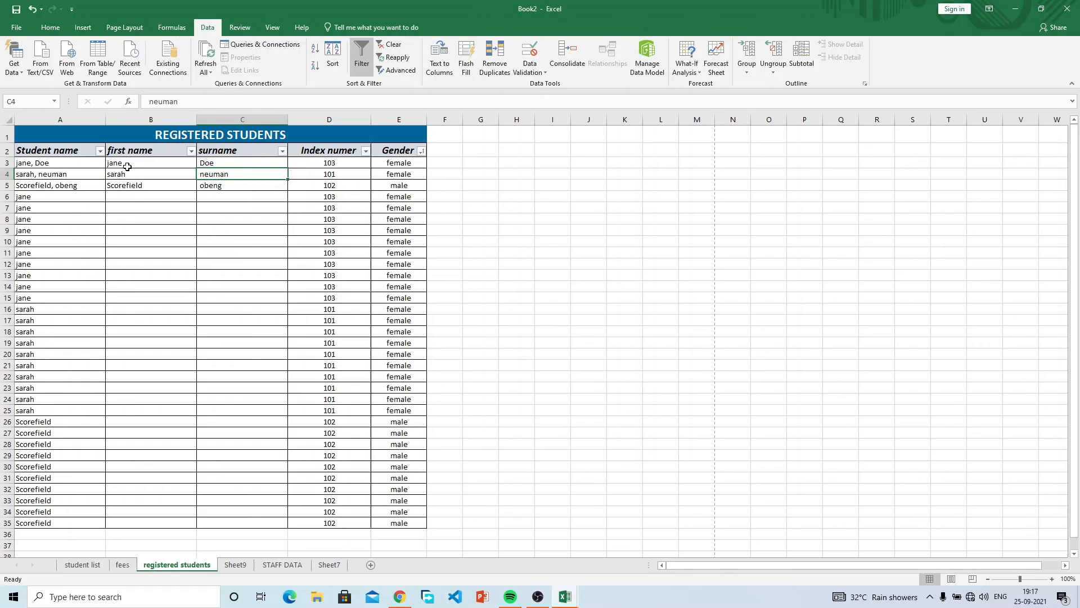
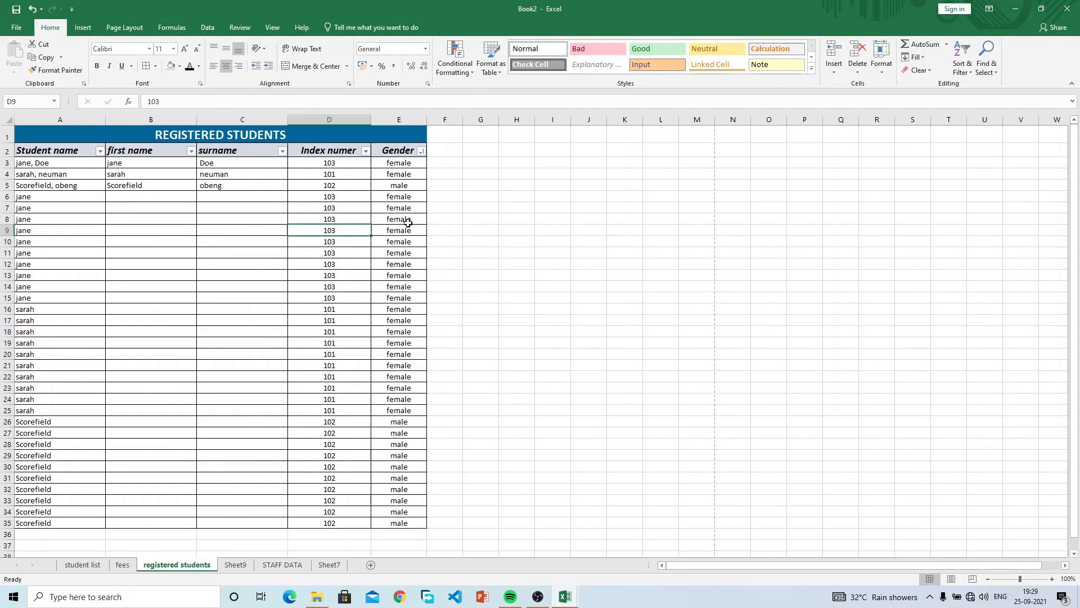
Select the gender cell E5 in the registered students table.
click(415, 188)
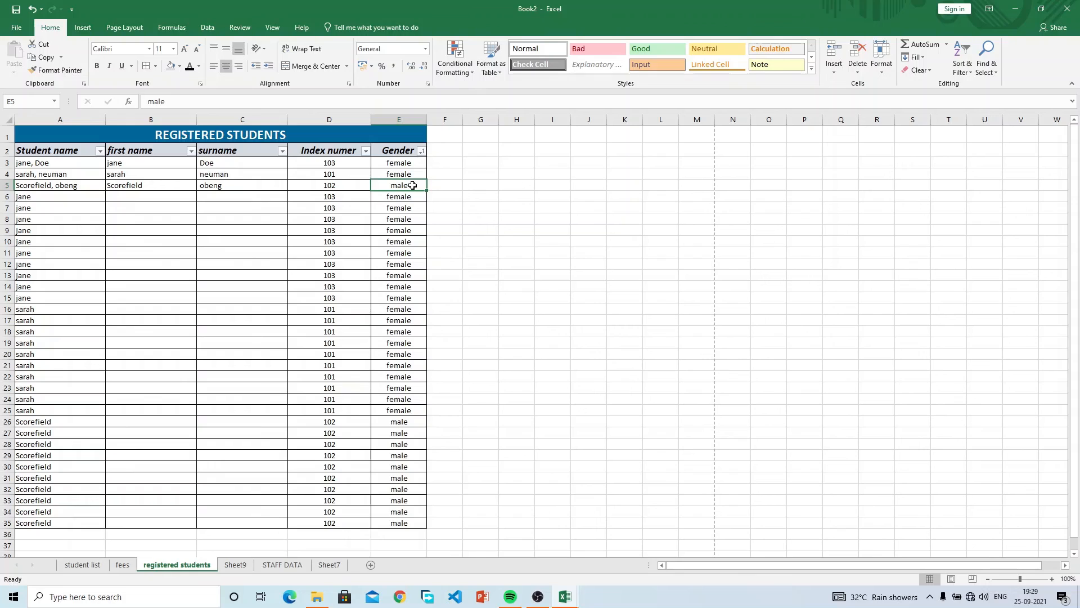
Misspell the gender entries as 'malee' in E5 and 'famale' in E6.
double_click(413, 185)
text(e)
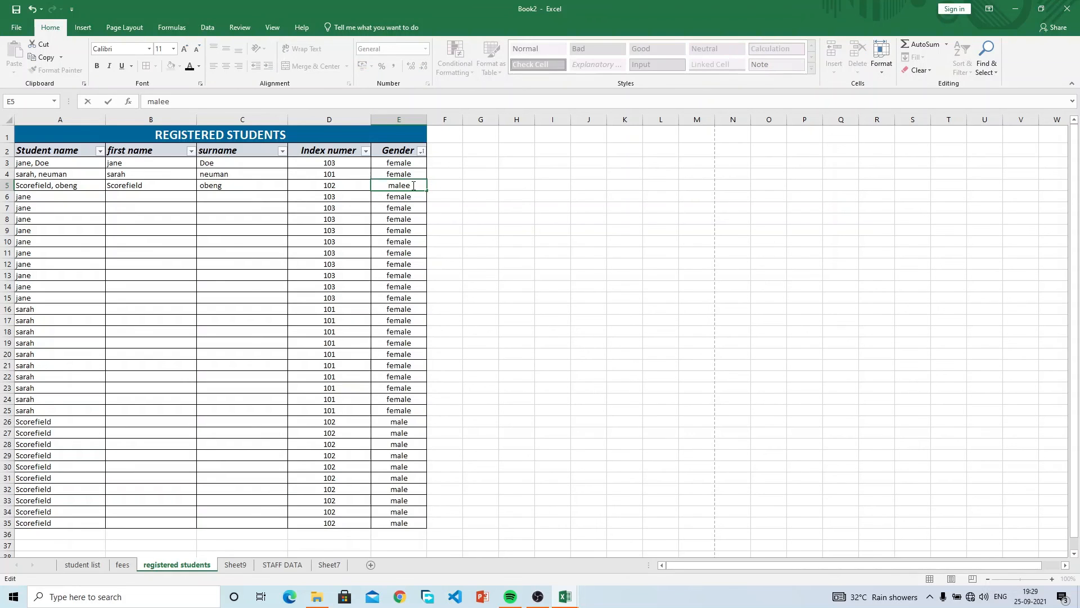
key(Return)
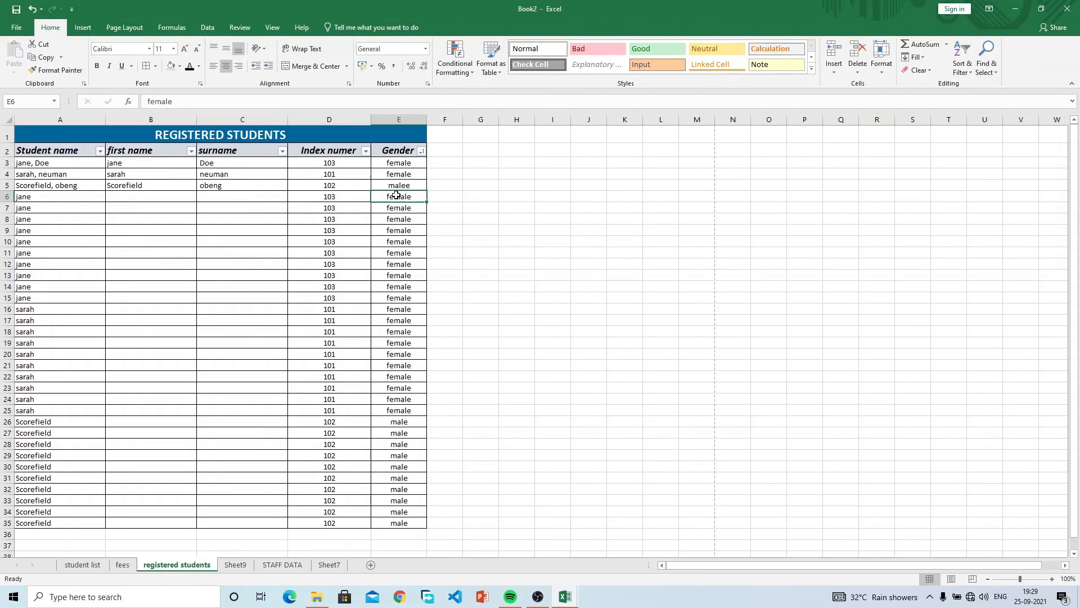
double_click(395, 195)
key(BackSpace)
key(Escape)
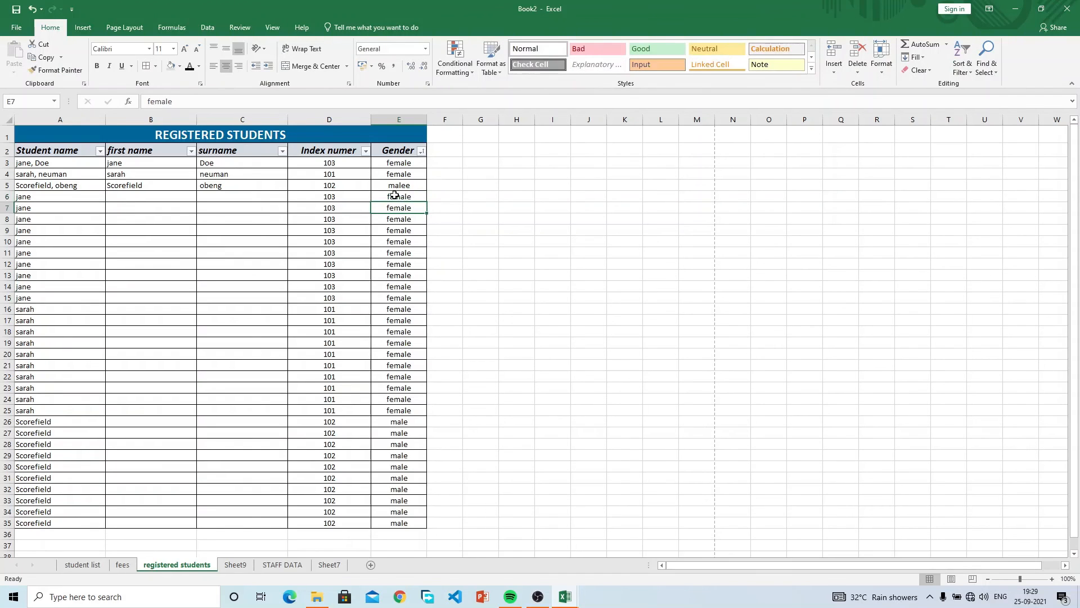
Spell-check E5:E6 from the Review tab, changing malee to male and famale to female.
click(397, 190)
drag(398, 190, 397, 198)
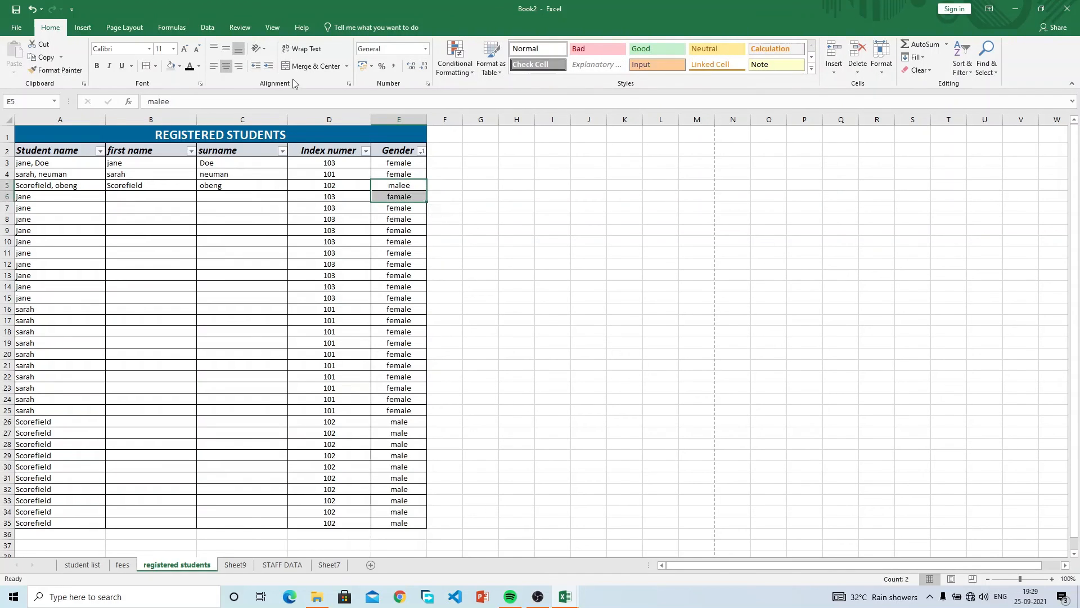
click(248, 30)
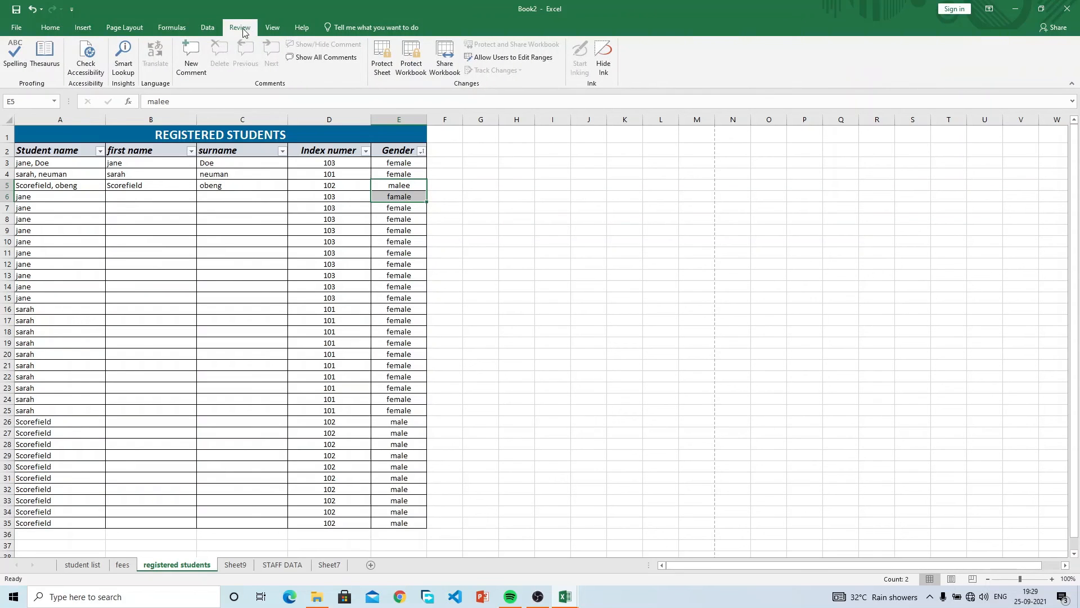
click(15, 66)
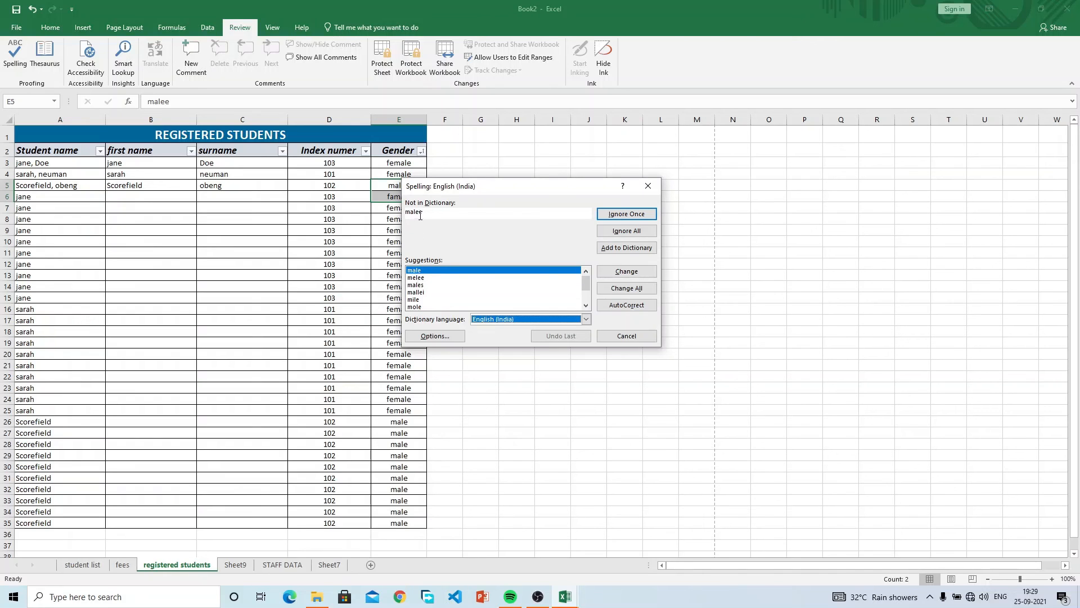
click(637, 272)
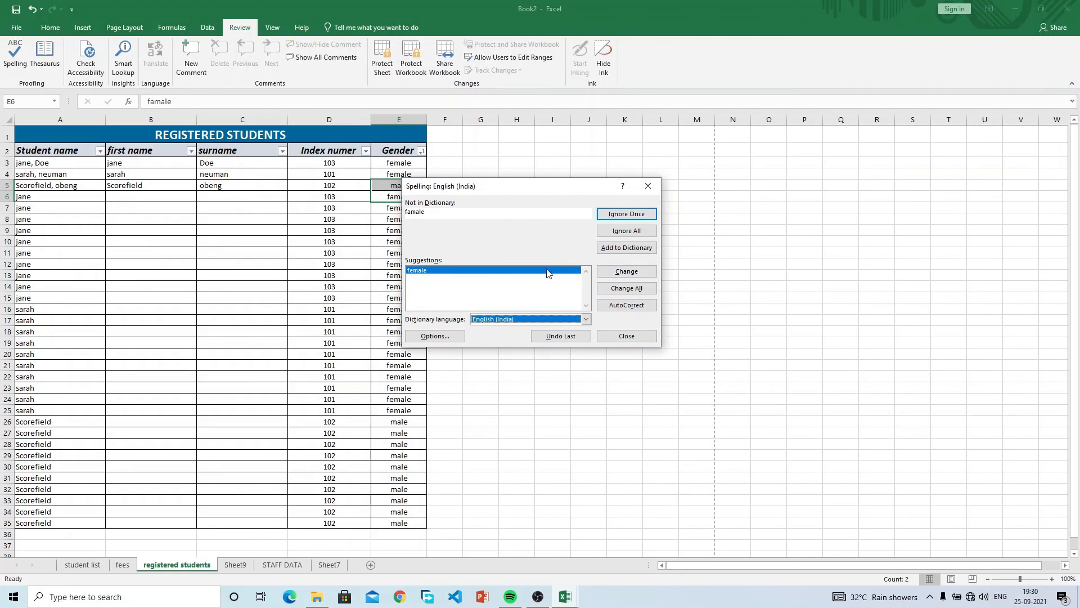
drag(479, 191, 525, 142)
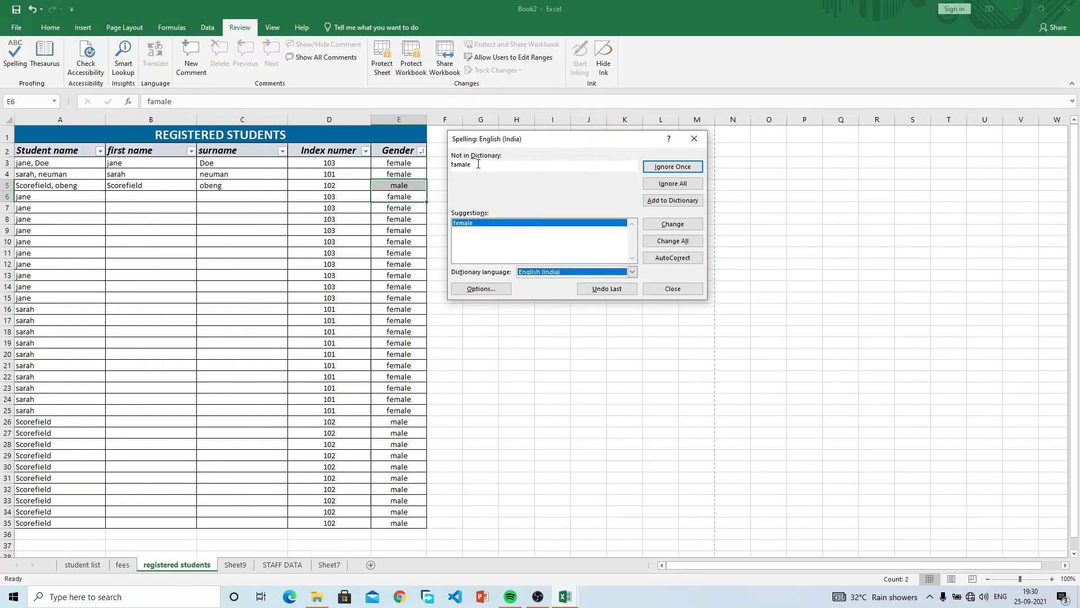
drag(477, 165, 445, 164)
click(492, 225)
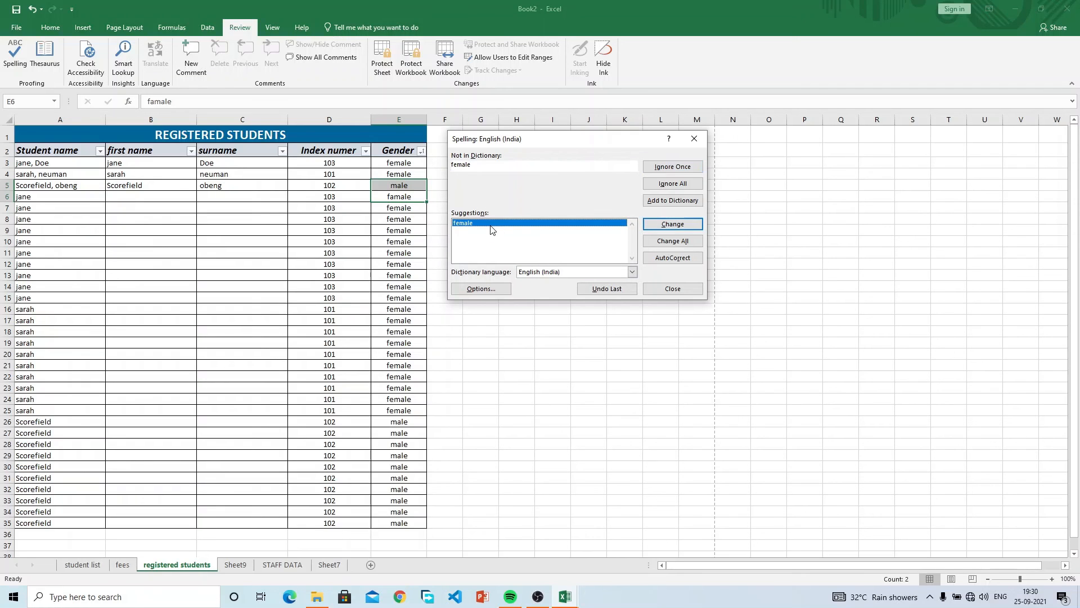
click(687, 225)
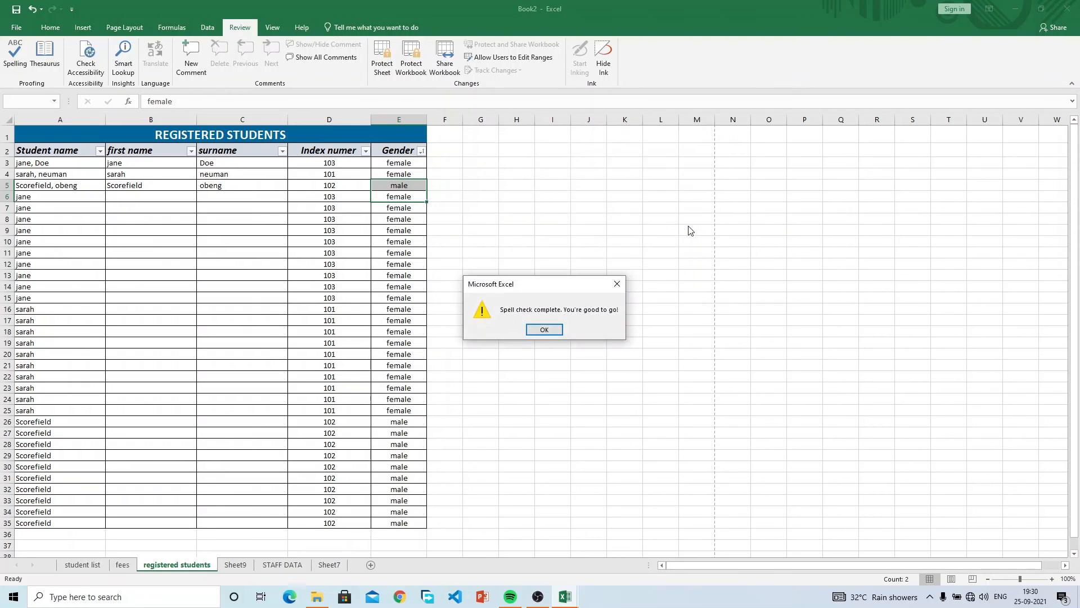
click(544, 330)
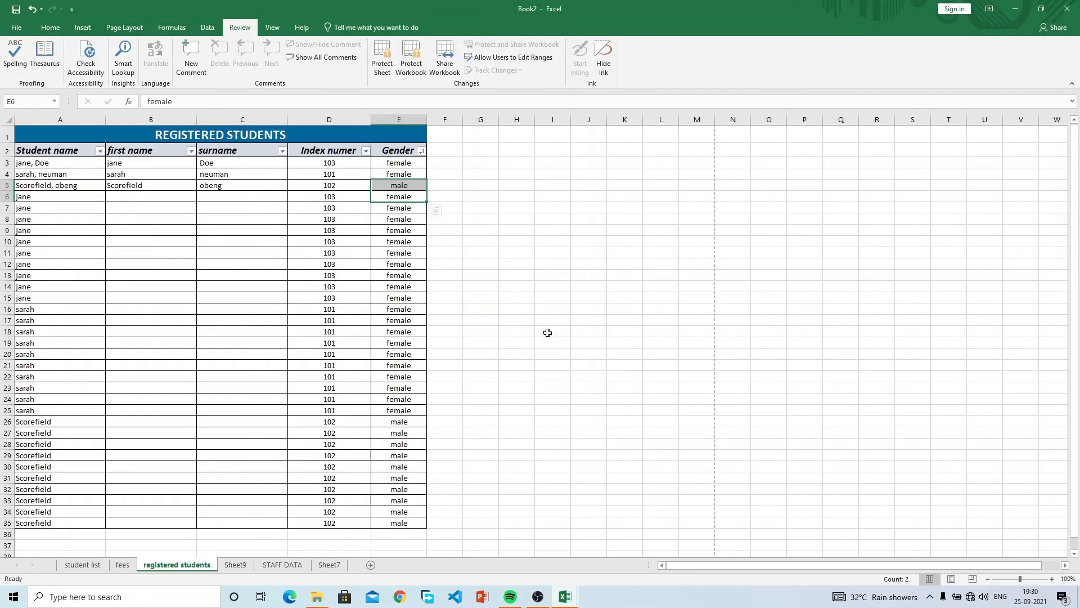
click(50, 27)
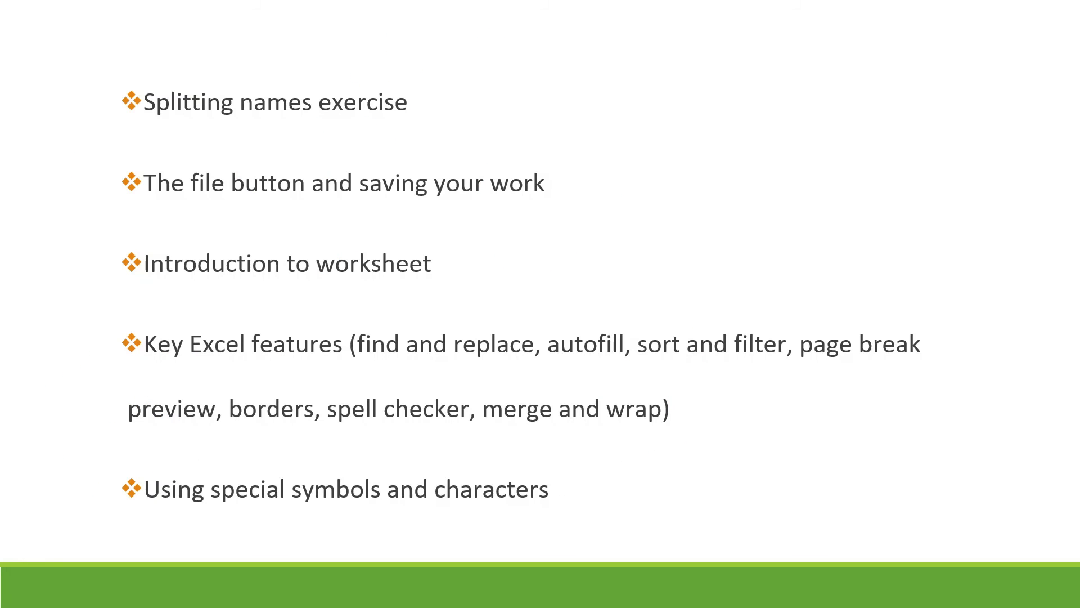
Advance one outline slide to the formulas topics, then return to the Excel features slide.
key(Right)
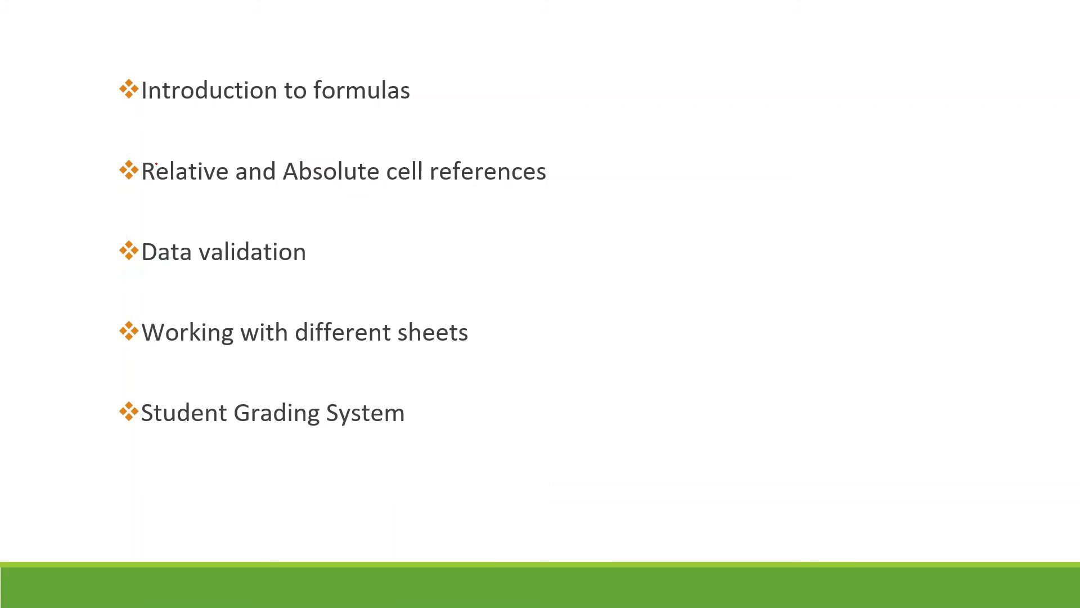
key(Left)
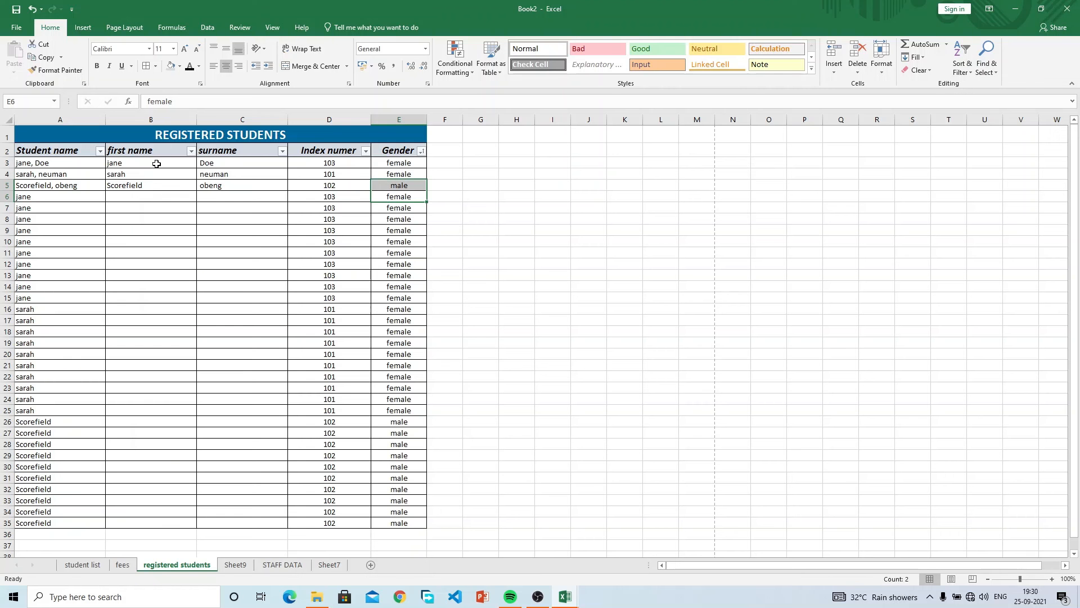
Select the existing female entries in E7:E25 and delete them.
click(211, 230)
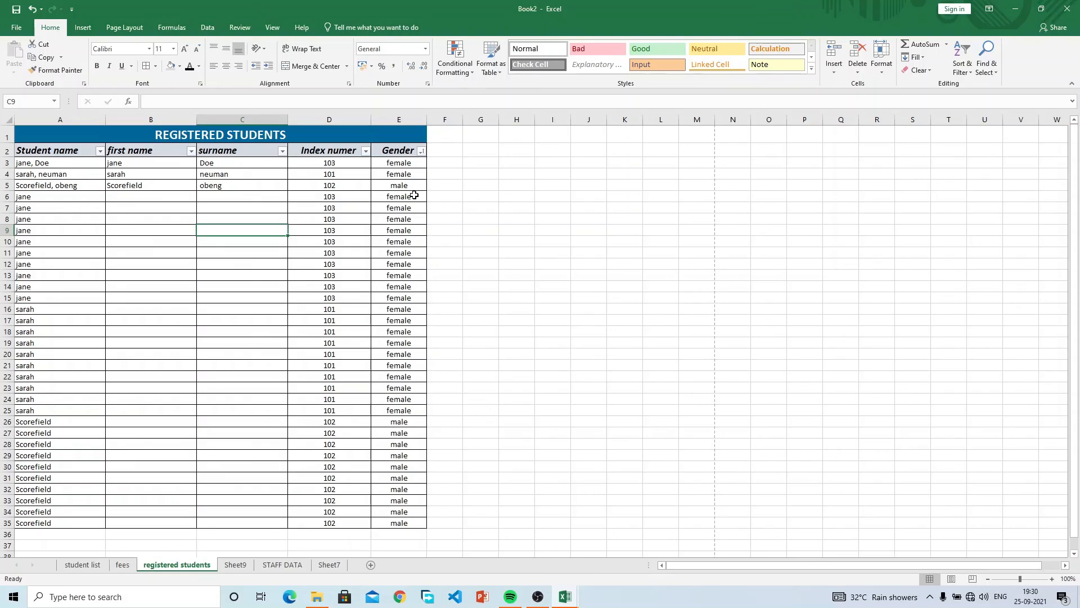
drag(414, 194, 414, 410)
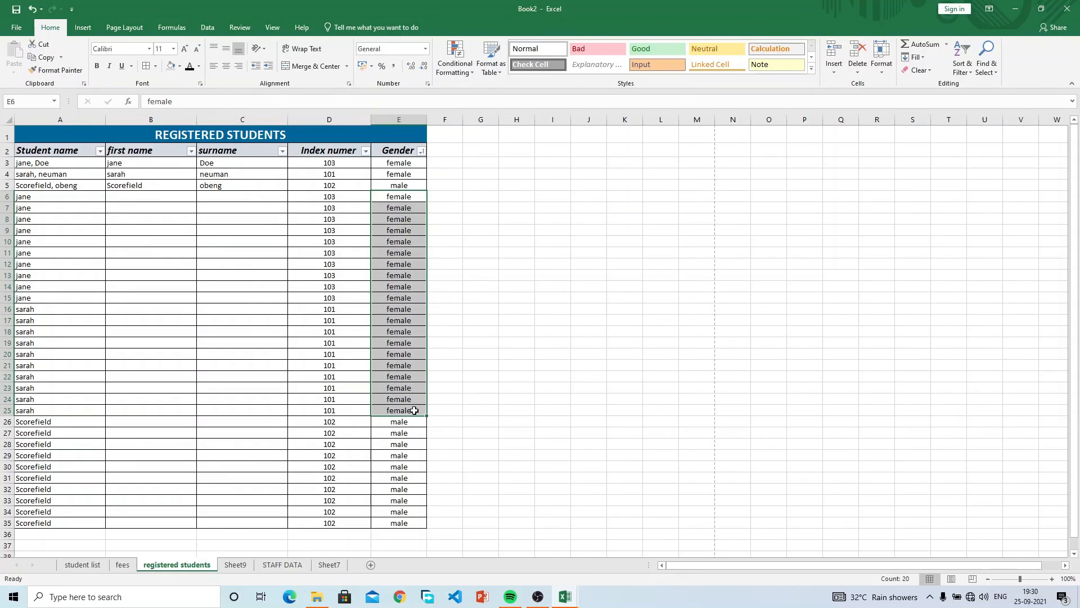
drag(38, 197, 42, 335)
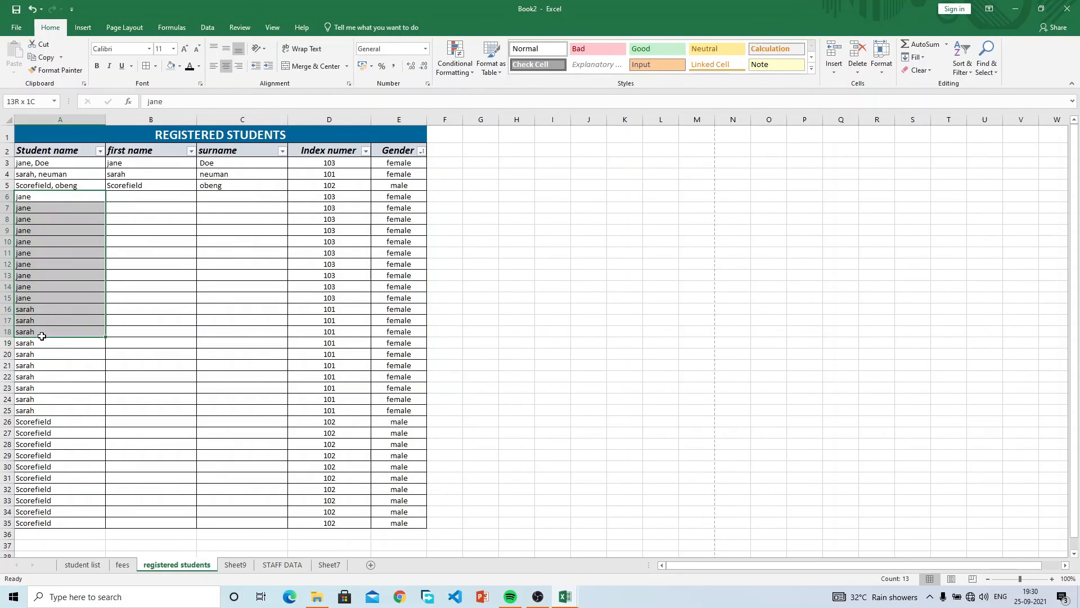
click(411, 197)
drag(410, 220, 412, 399)
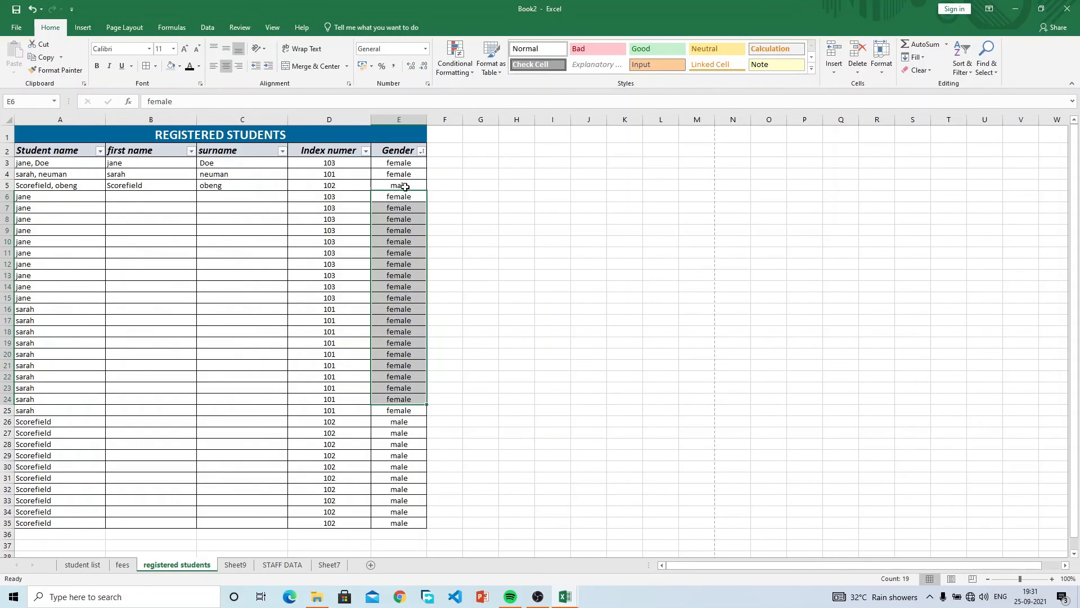
drag(405, 209, 412, 410)
key(Delete)
click(332, 274)
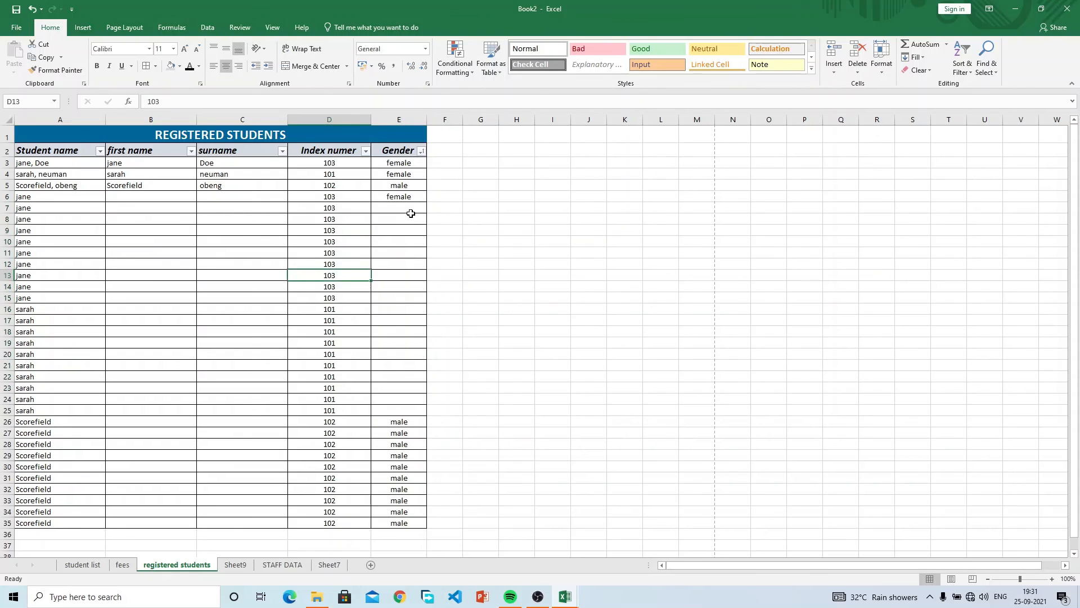
Copy female from E6 into E7:E25, then clear those pasted entries again.
click(415, 197)
key(ctrl+c)
click(412, 206)
key(ctrl+v)
click(402, 217)
key(ctrl+v)
drag(402, 227, 409, 411)
key(ctrl+v)
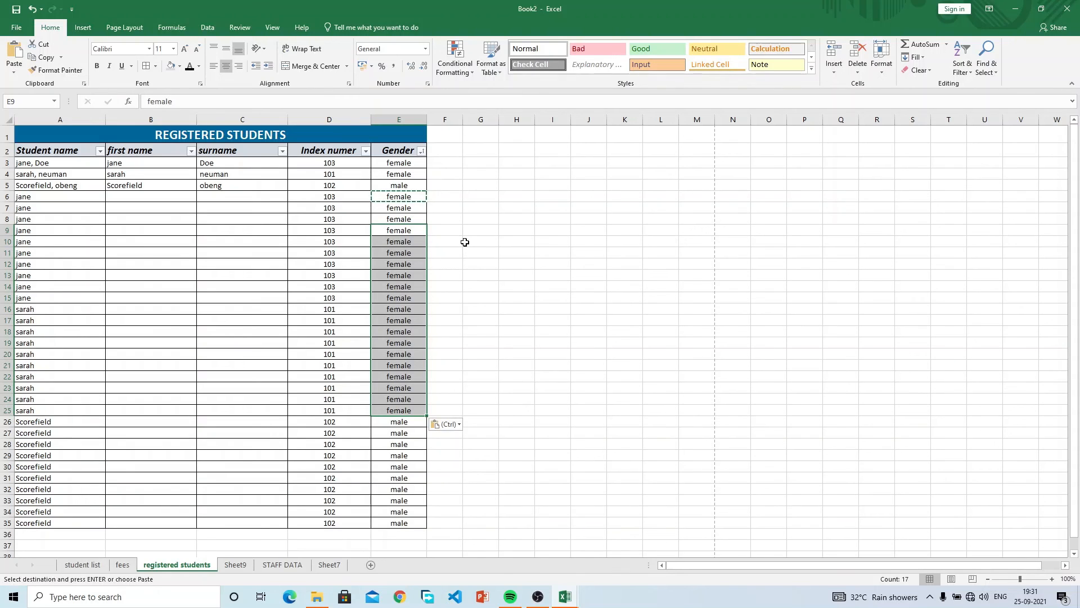
key(Escape)
drag(405, 199, 399, 411)
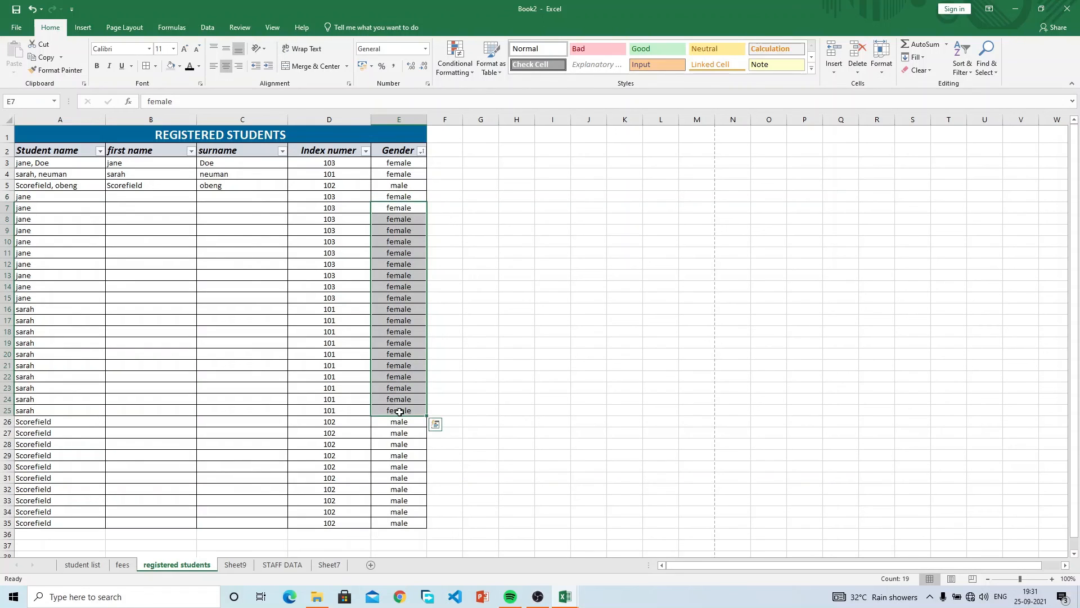
key(Delete)
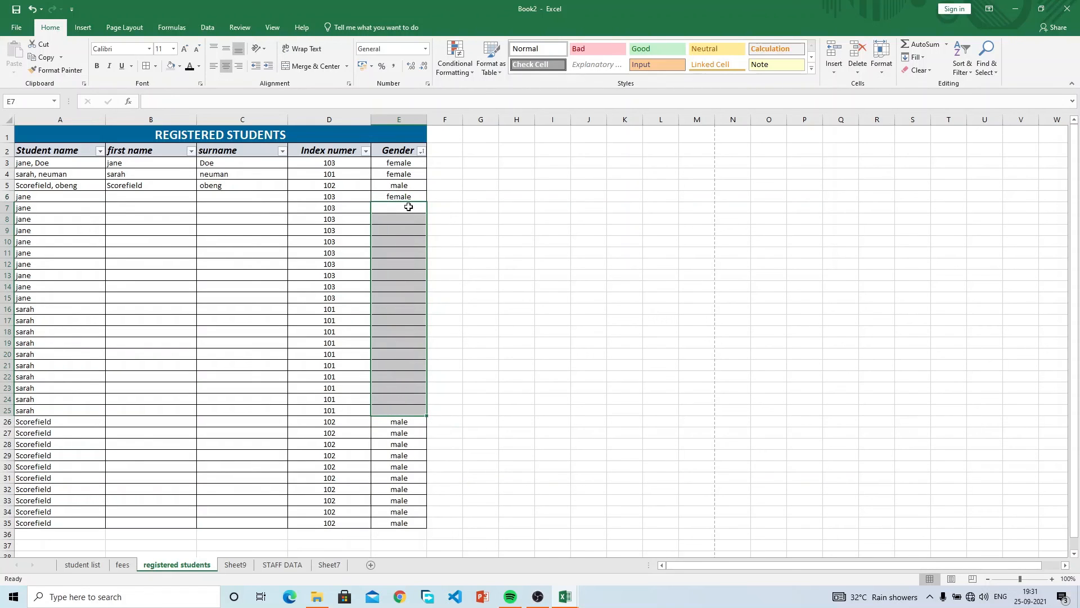
Autofill female from E6, then the male/female pattern to row 35, and clear E5:E35.
click(406, 199)
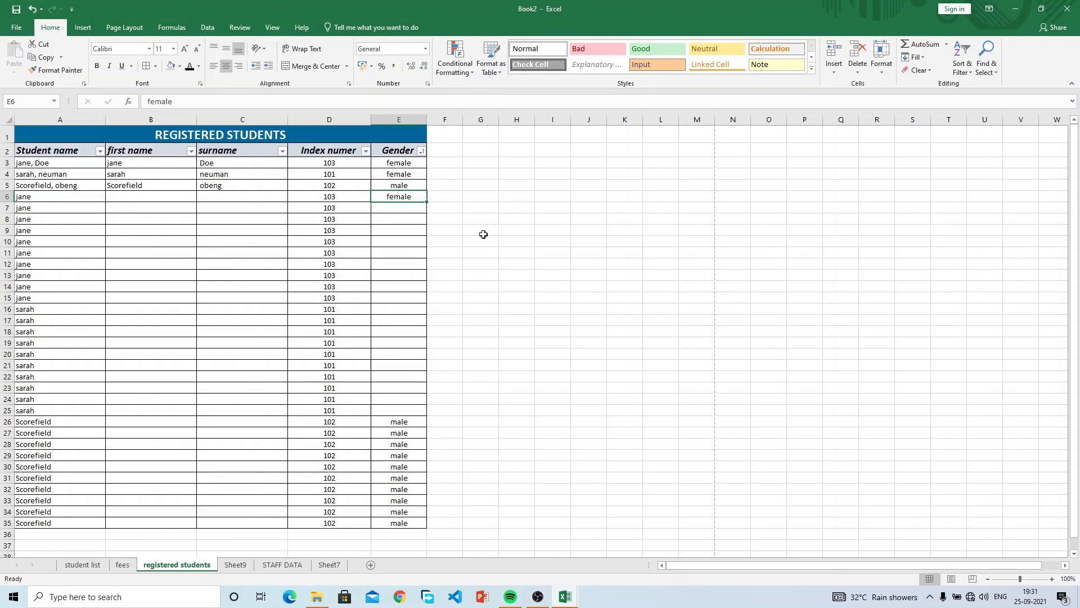
double_click(427, 201)
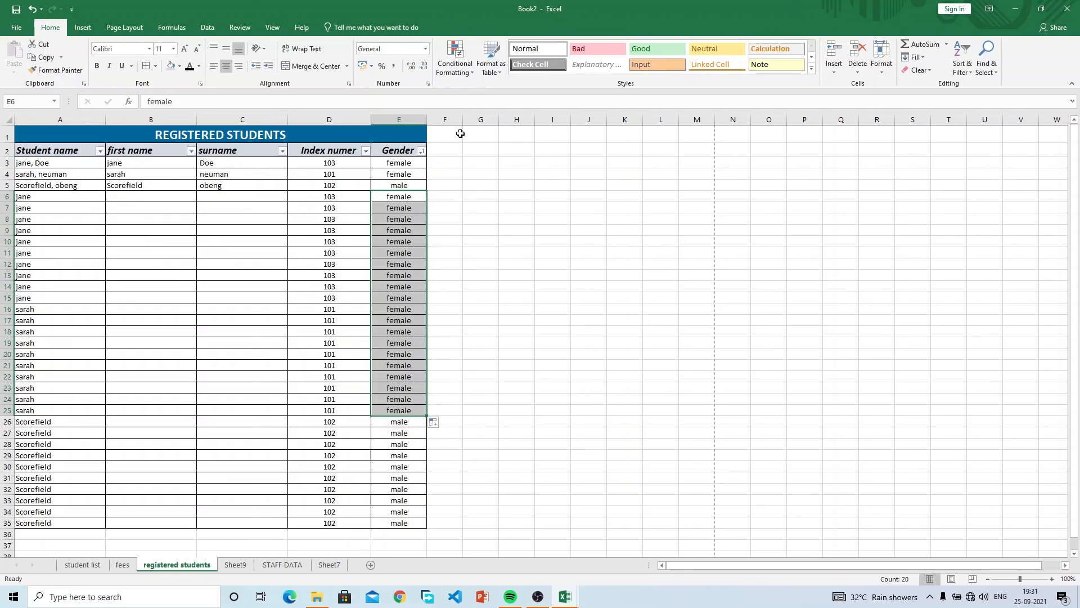
click(401, 196)
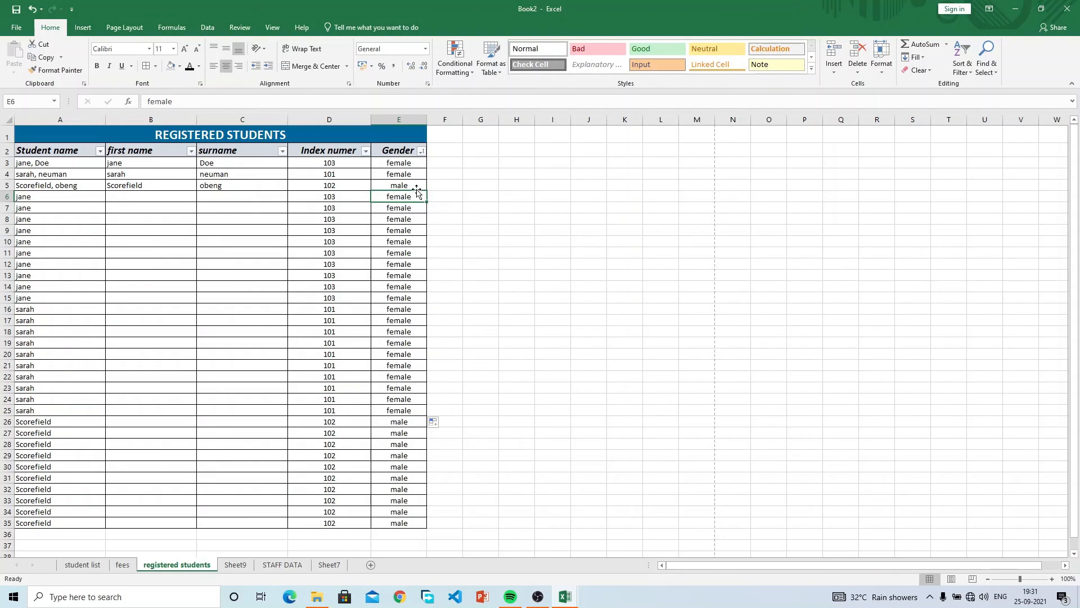
drag(414, 186, 416, 198)
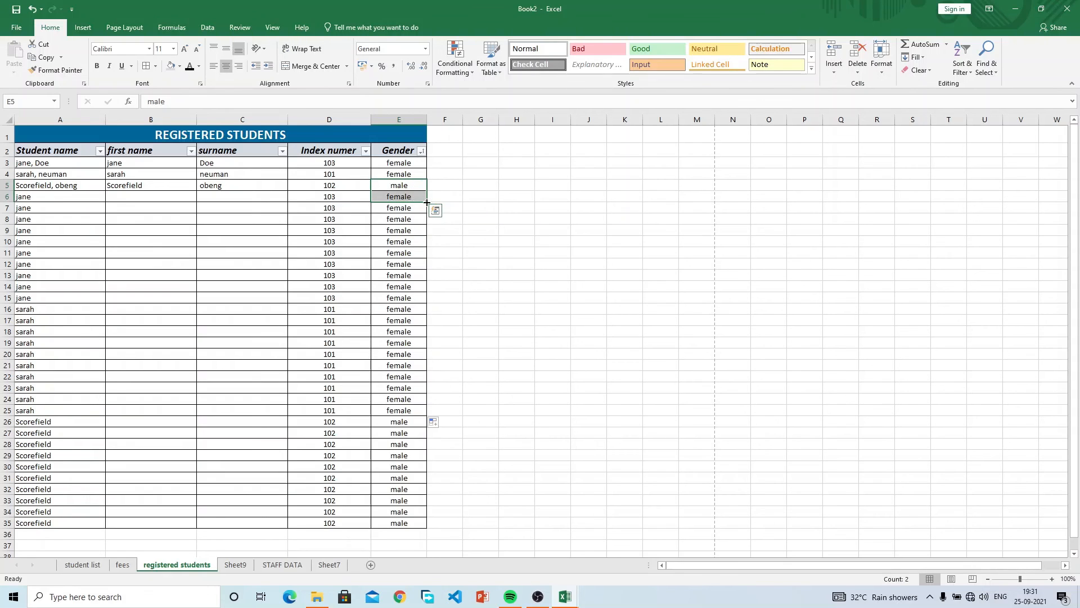
double_click(426, 202)
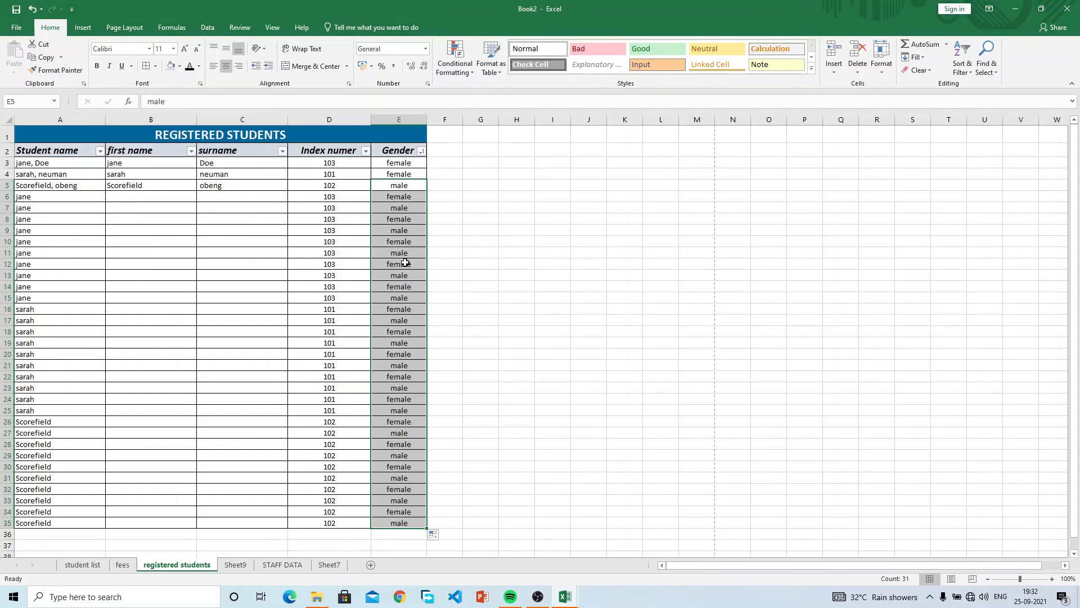
key(Delete)
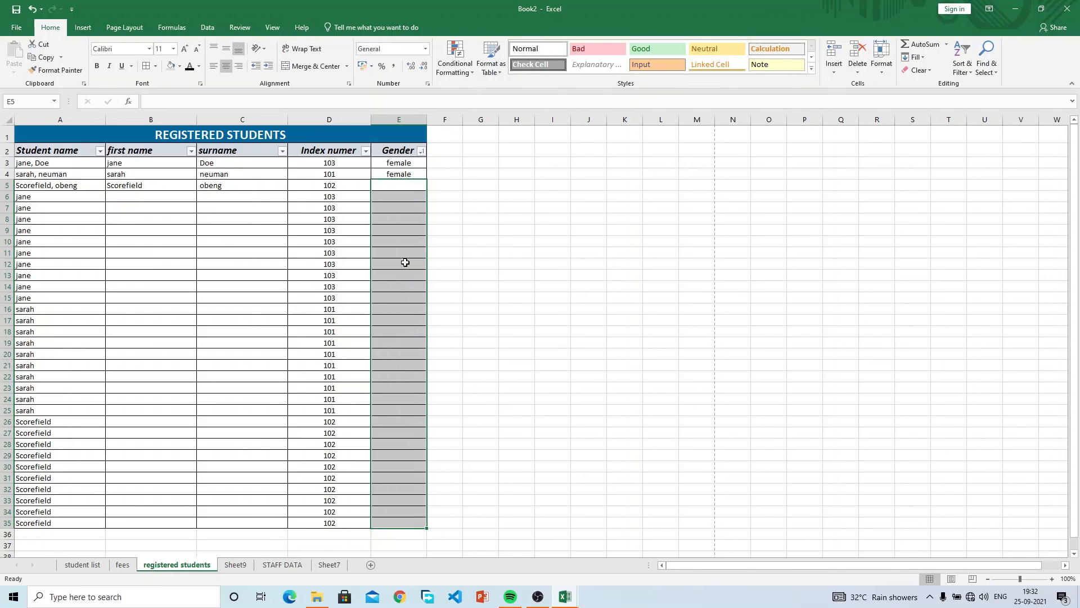
Insert a new column A before Student name and label A2 'S/n'.
right_click(55, 121)
click(93, 203)
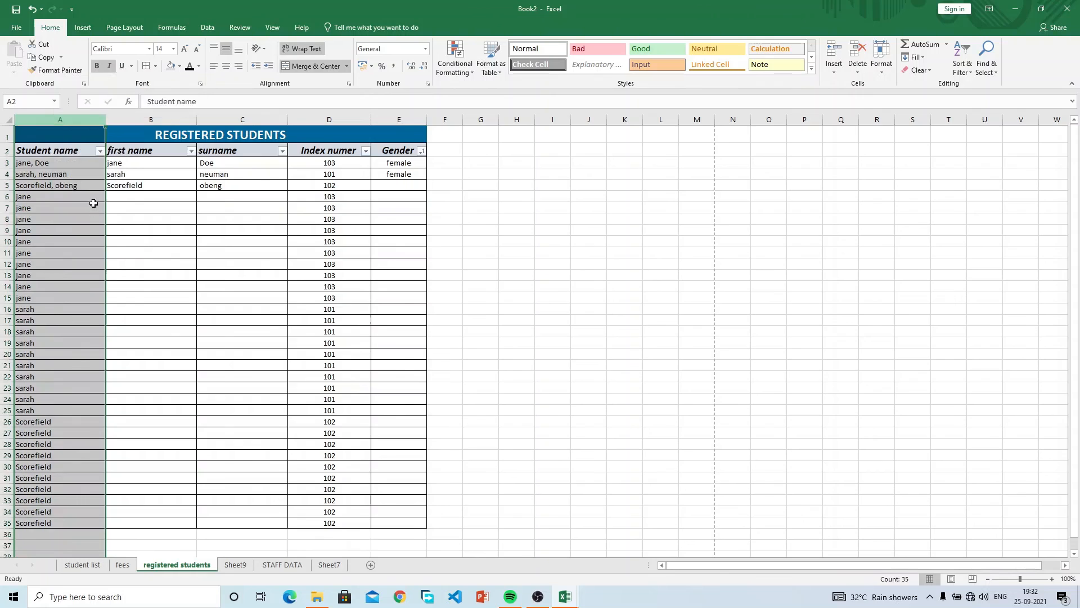
click(30, 149)
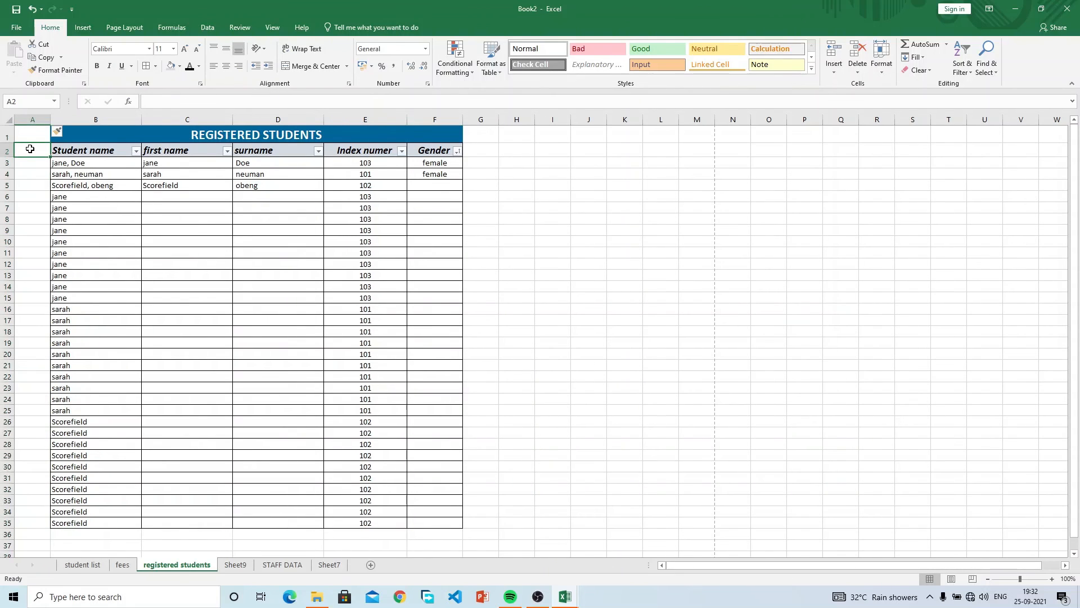
text(S/)
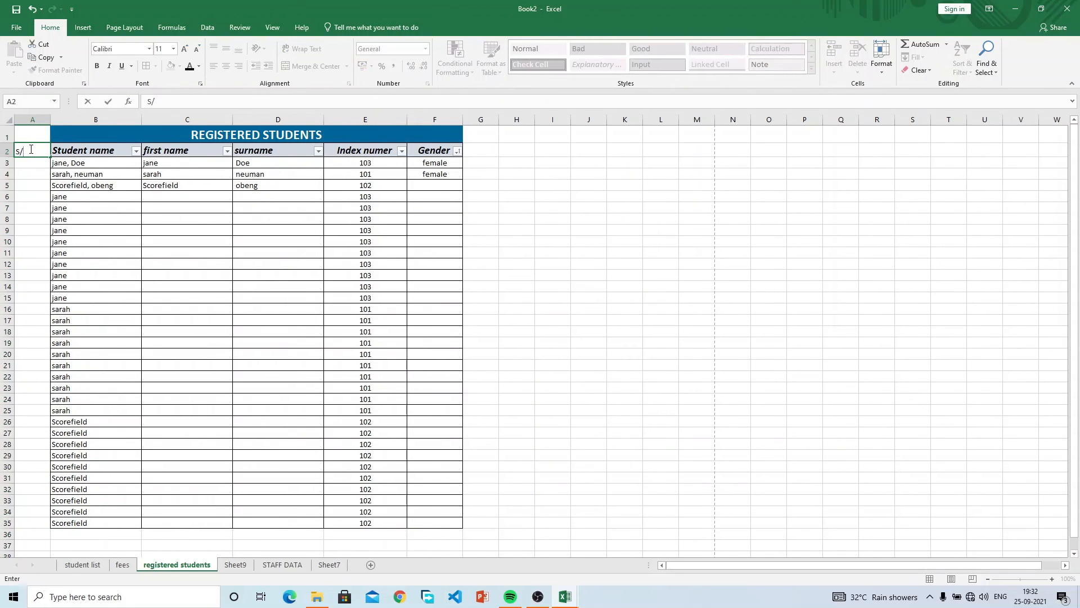
text(n)
key(Return)
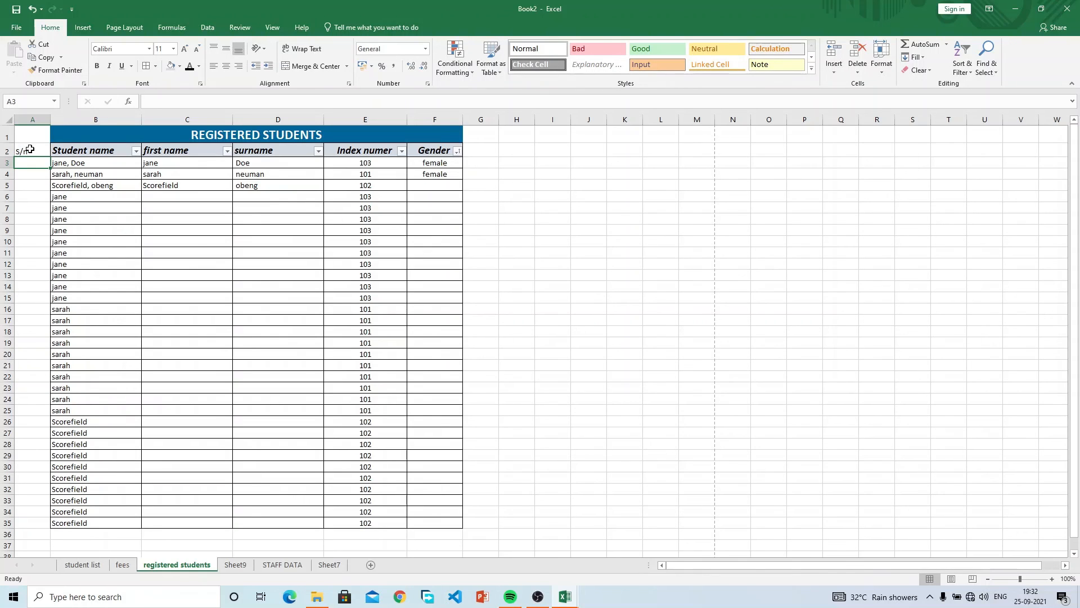
Enter 1 in A3 and 2 in A4, filling each attempt down to row 35.
text(1)
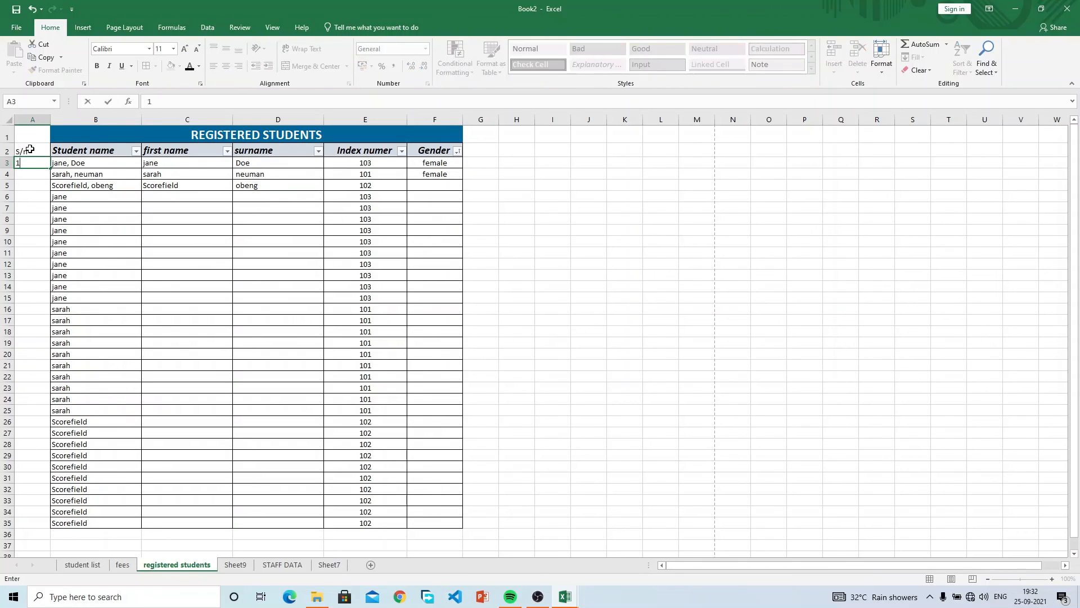
key(Return)
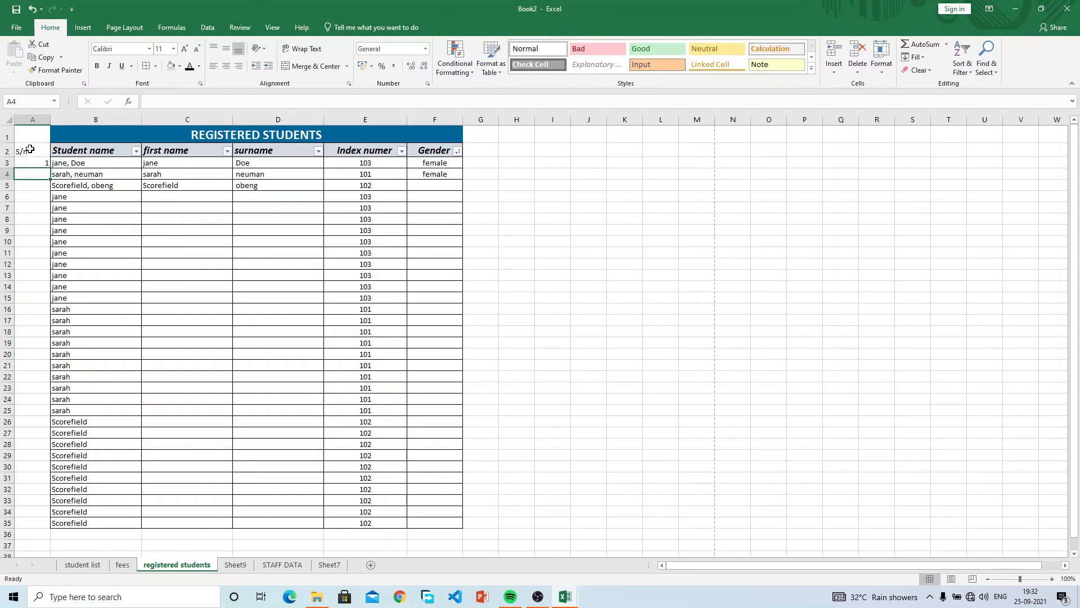
click(43, 164)
double_click(50, 168)
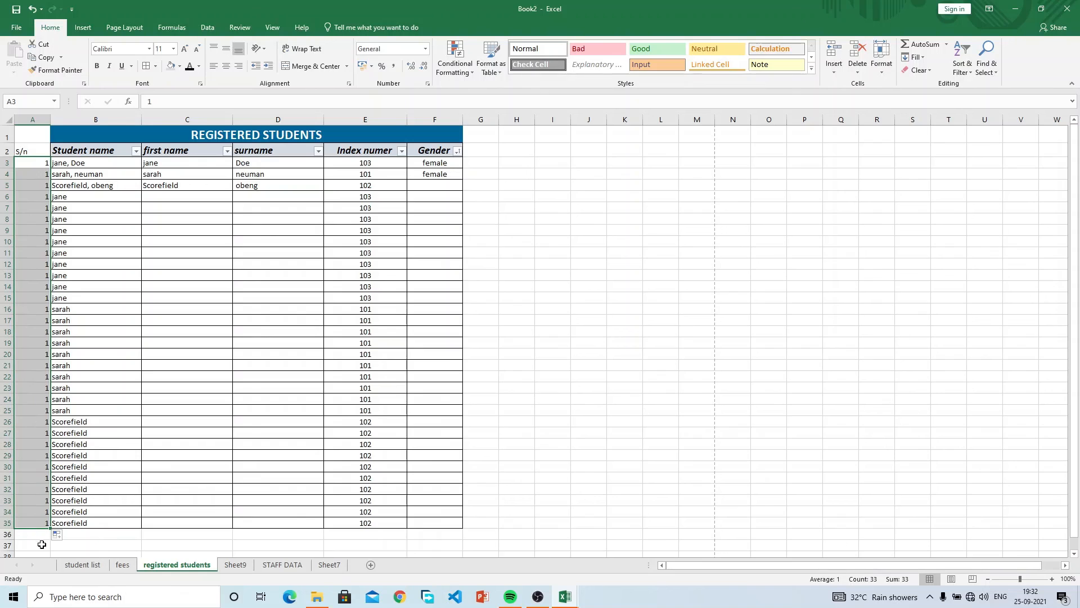
click(38, 161)
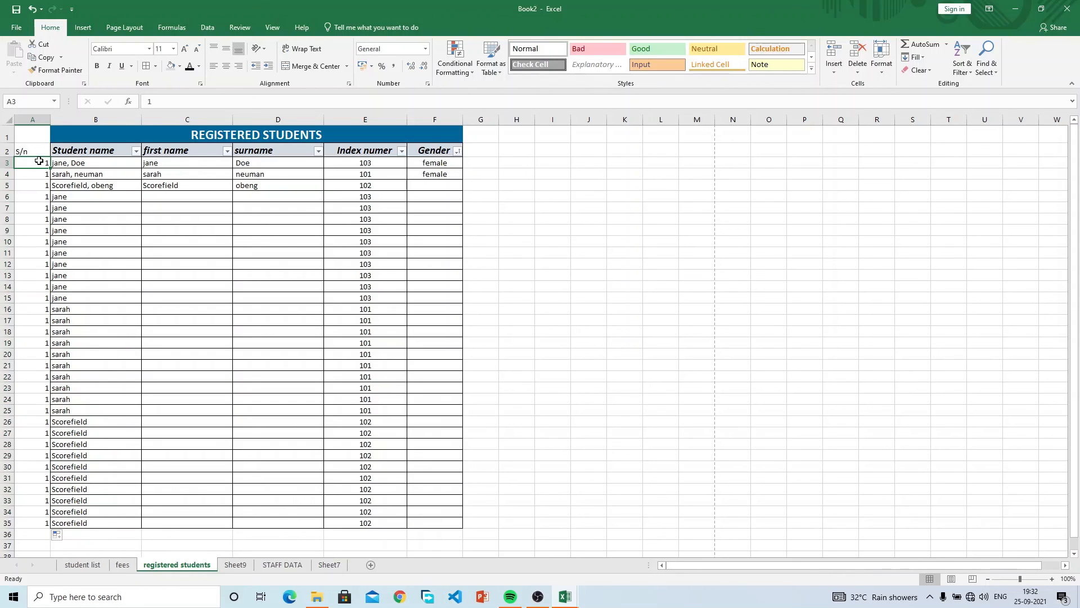
key(Return)
text(2)
key(Return)
click(41, 161)
drag(41, 162, 42, 174)
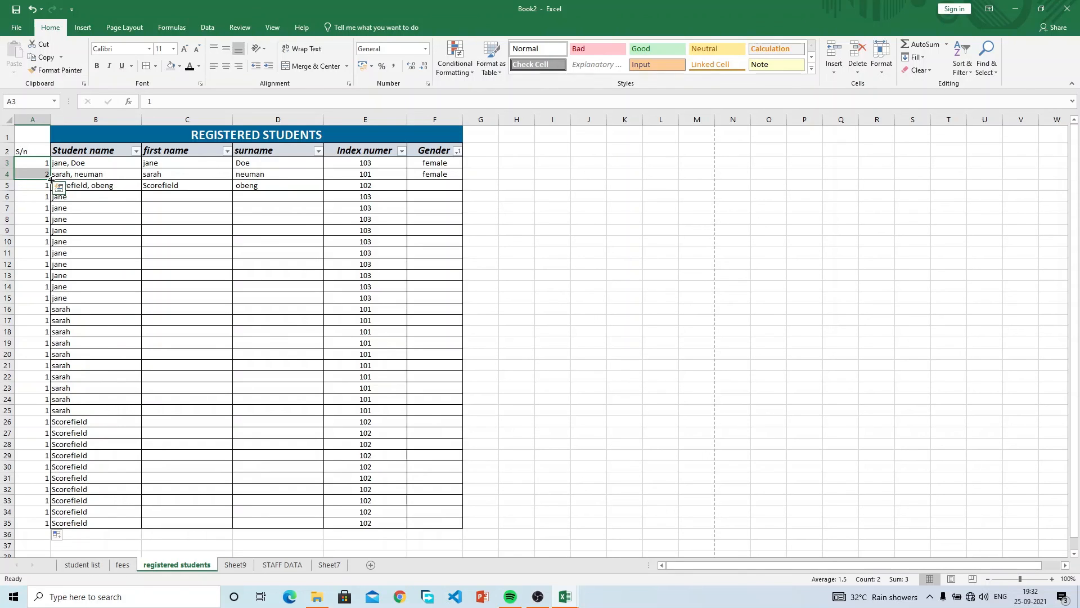
double_click(51, 179)
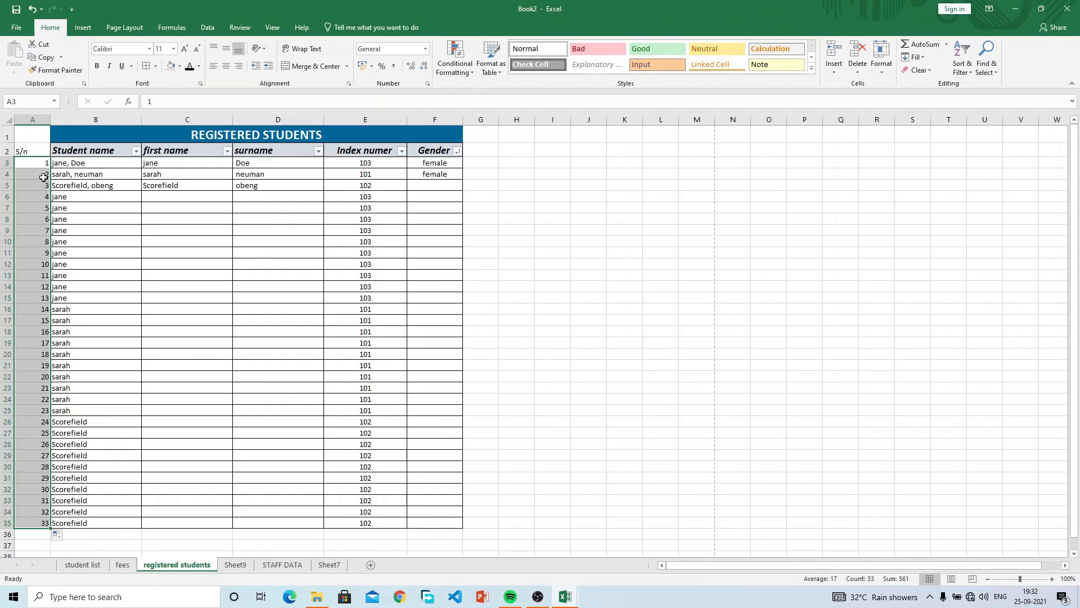
Try other fill patterns: a 1, 2, 3 series, then an odd-number series from 1, 3.
click(45, 165)
drag(45, 165, 48, 192)
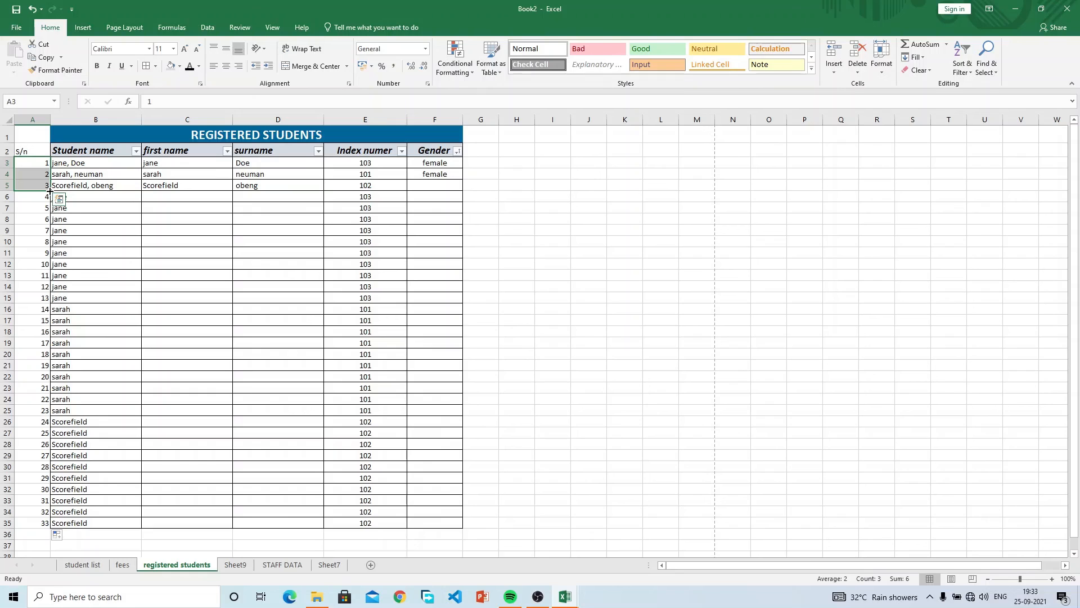
double_click(50, 192)
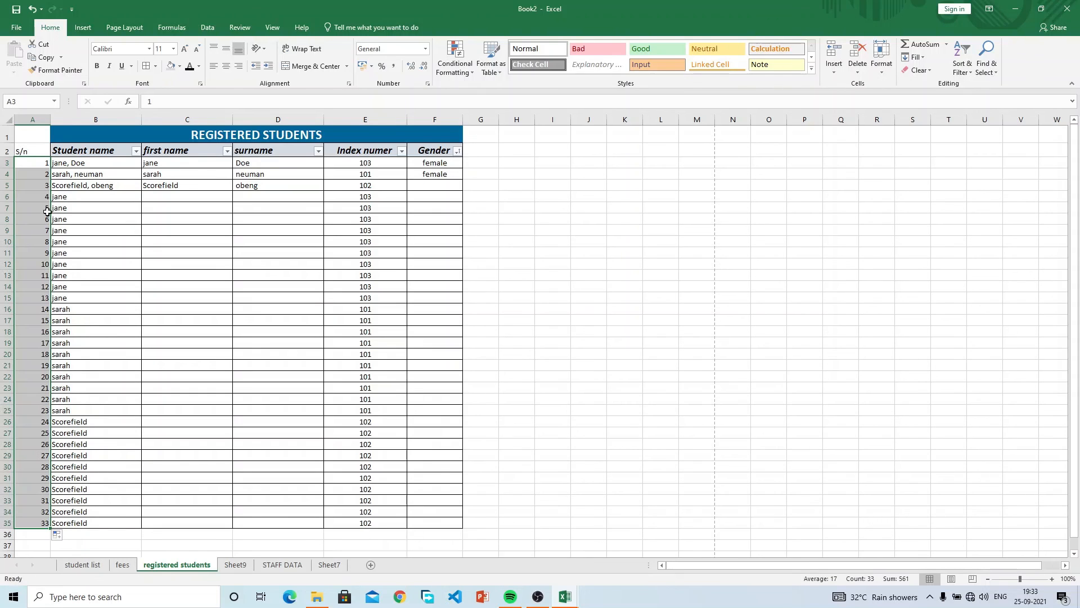
drag(45, 165, 45, 183)
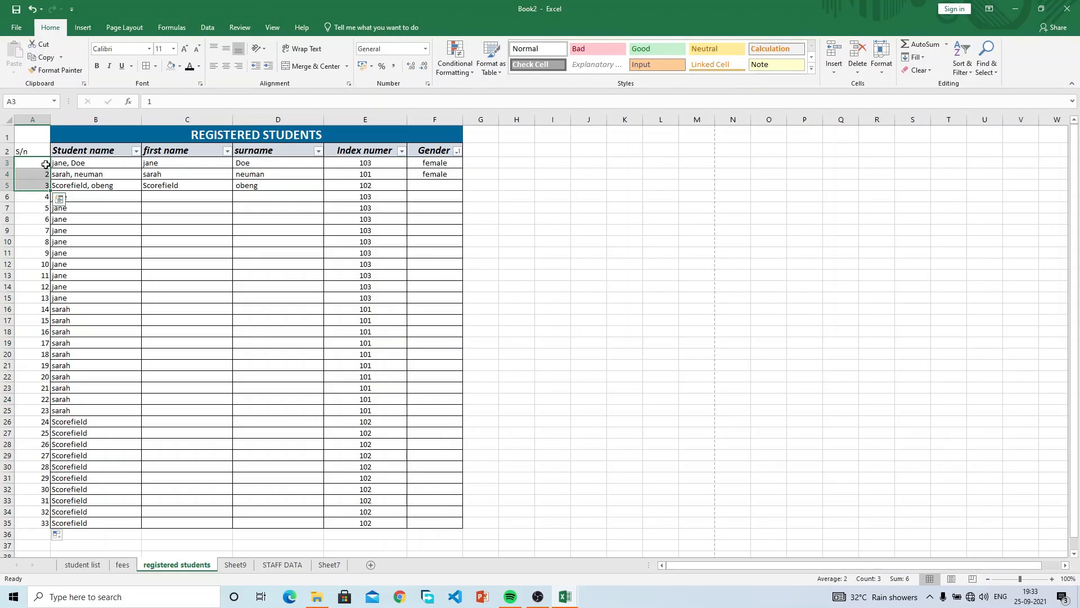
click(45, 164)
text(13)
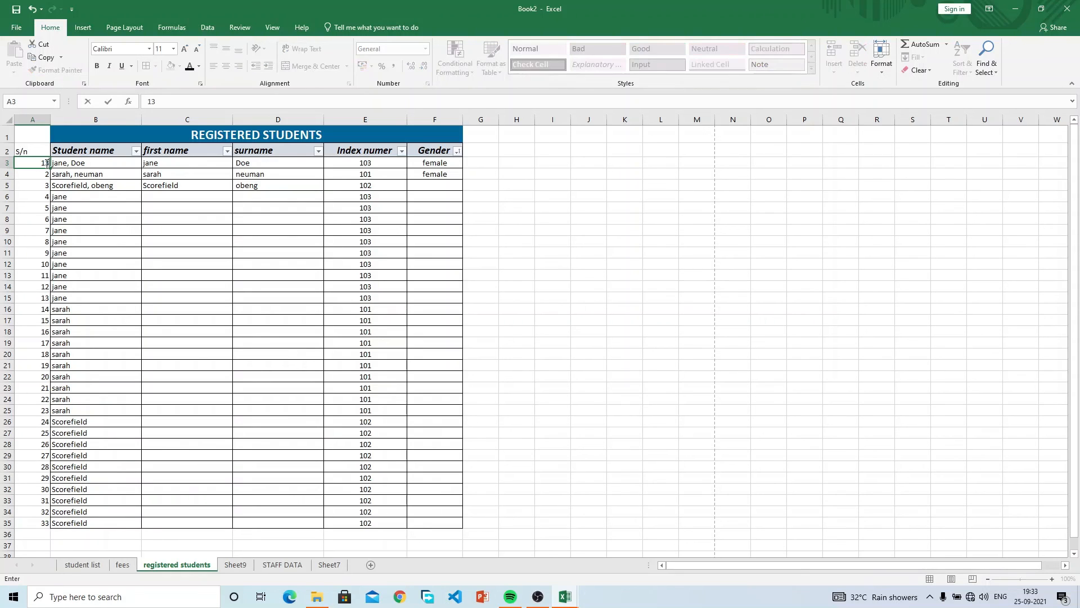
key(Return)
text(3)
key(Return)
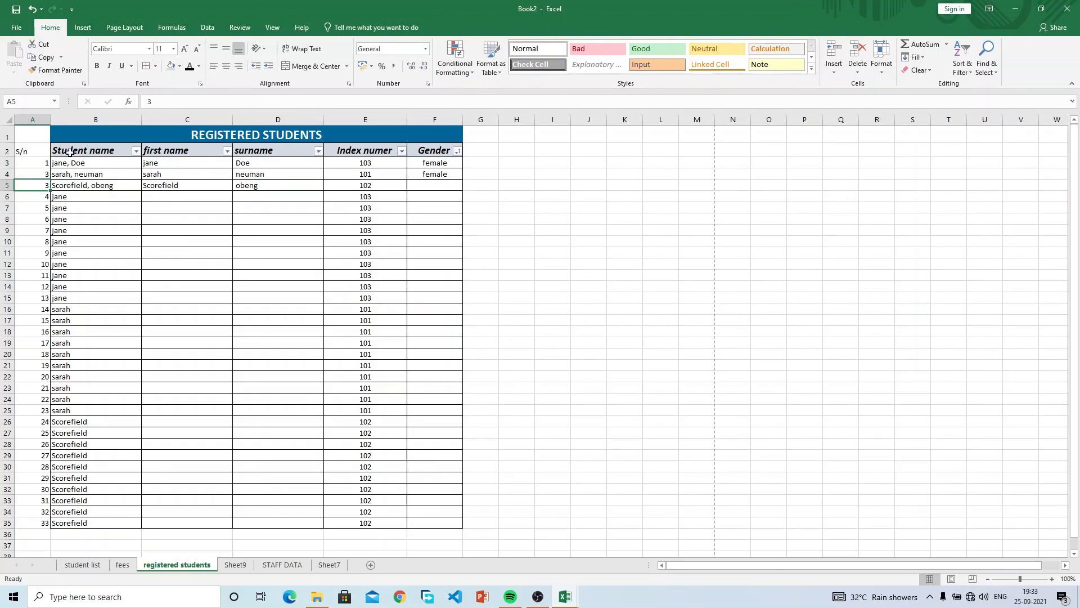
drag(45, 163, 45, 173)
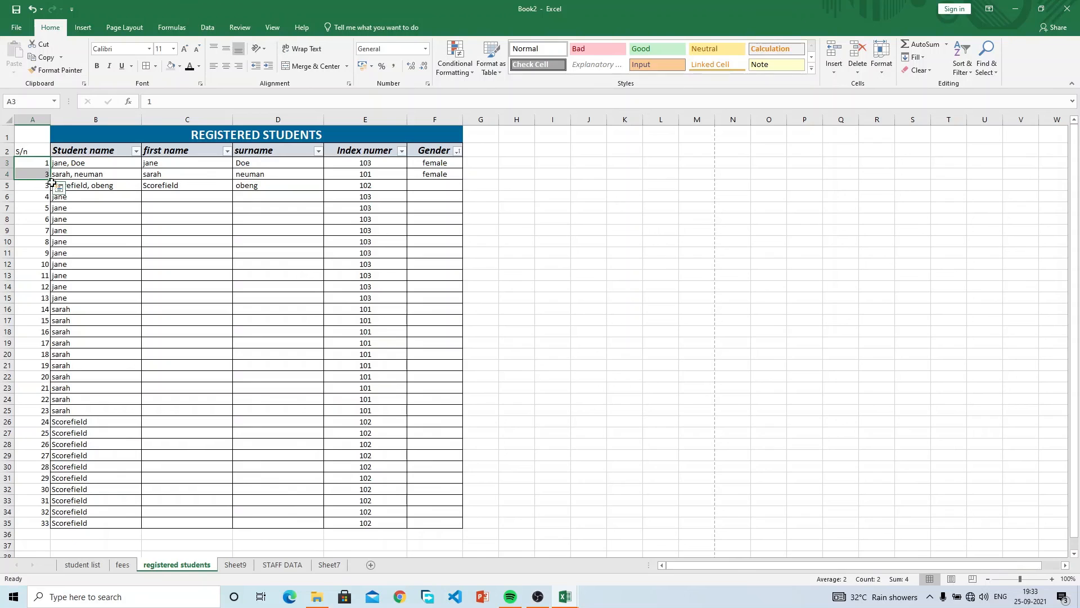
double_click(50, 180)
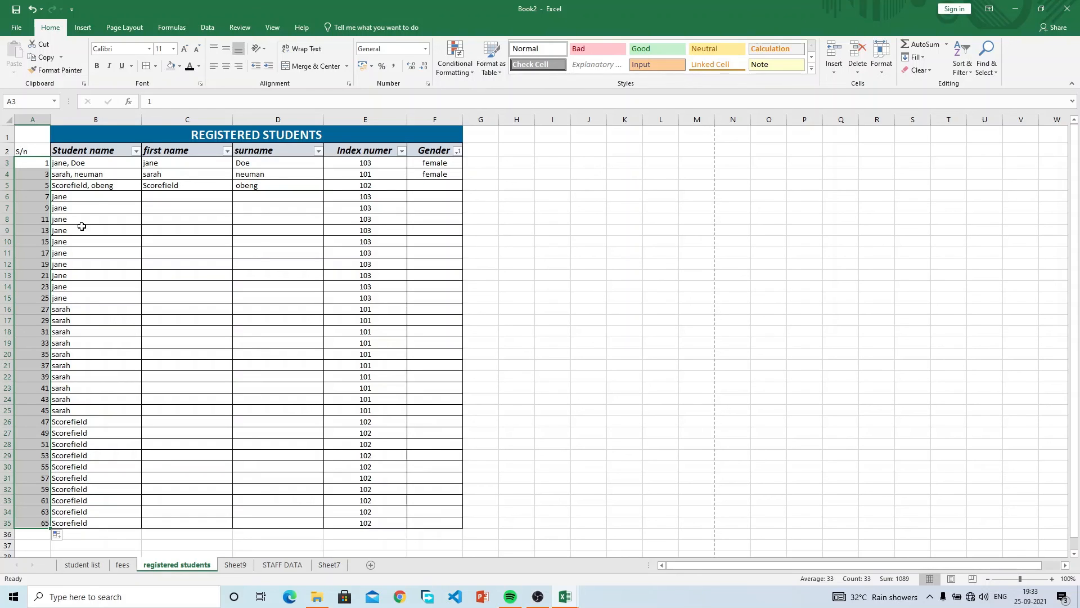
Restore 2 as the second value and fill serial numbers 1 to 33 down column A.
click(47, 172)
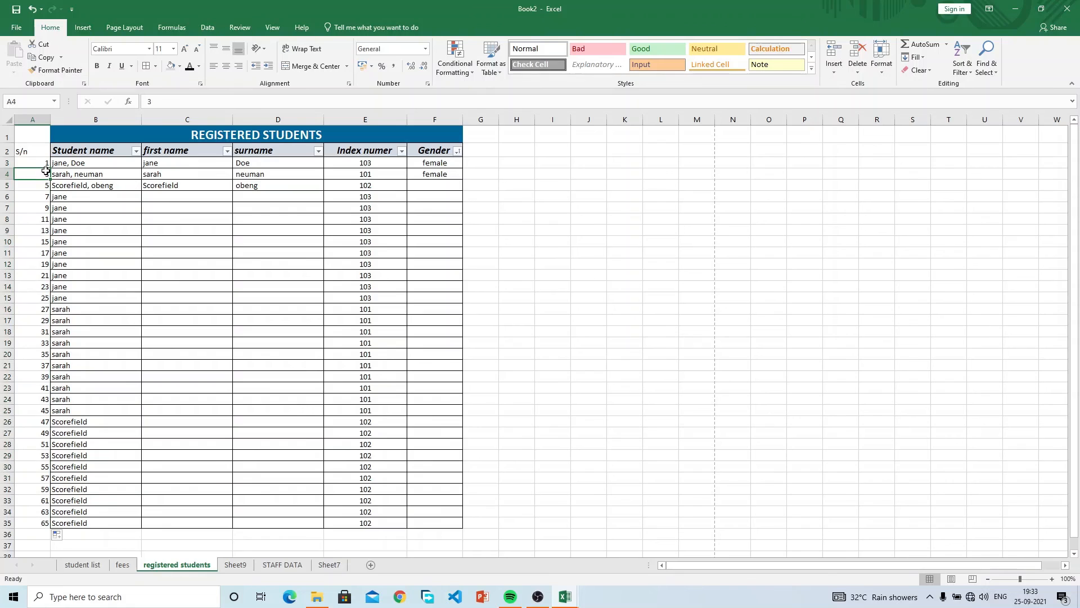
key(Down)
drag(45, 163, 47, 174)
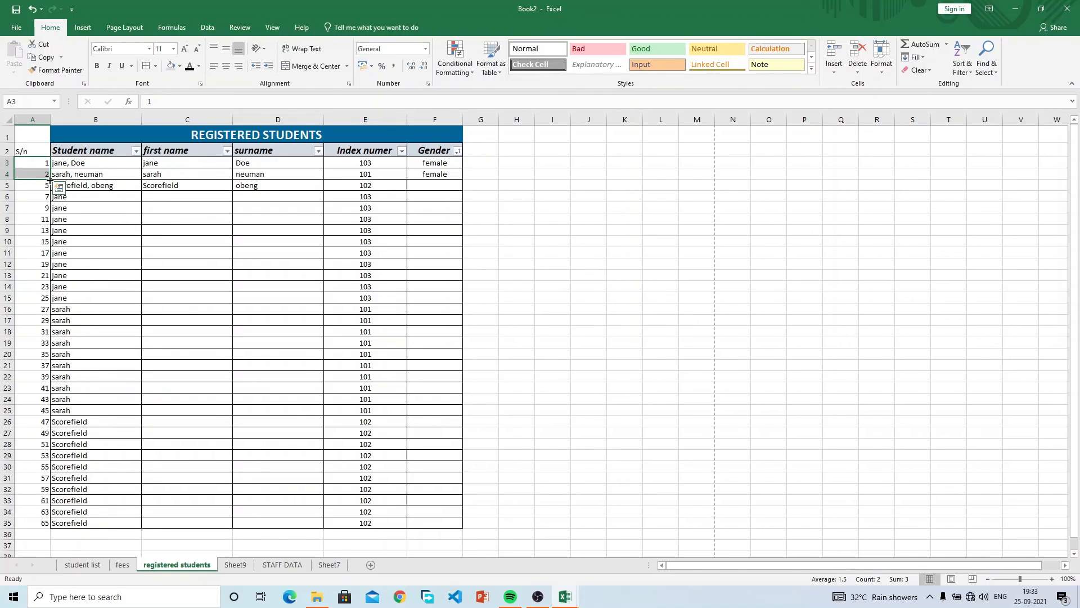
double_click(50, 179)
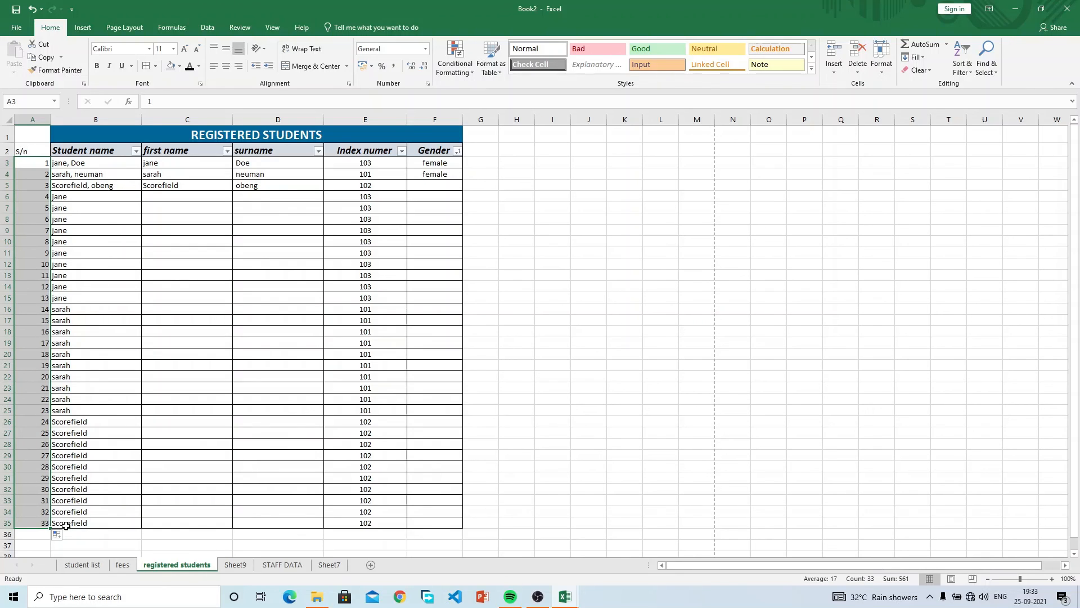
click(436, 363)
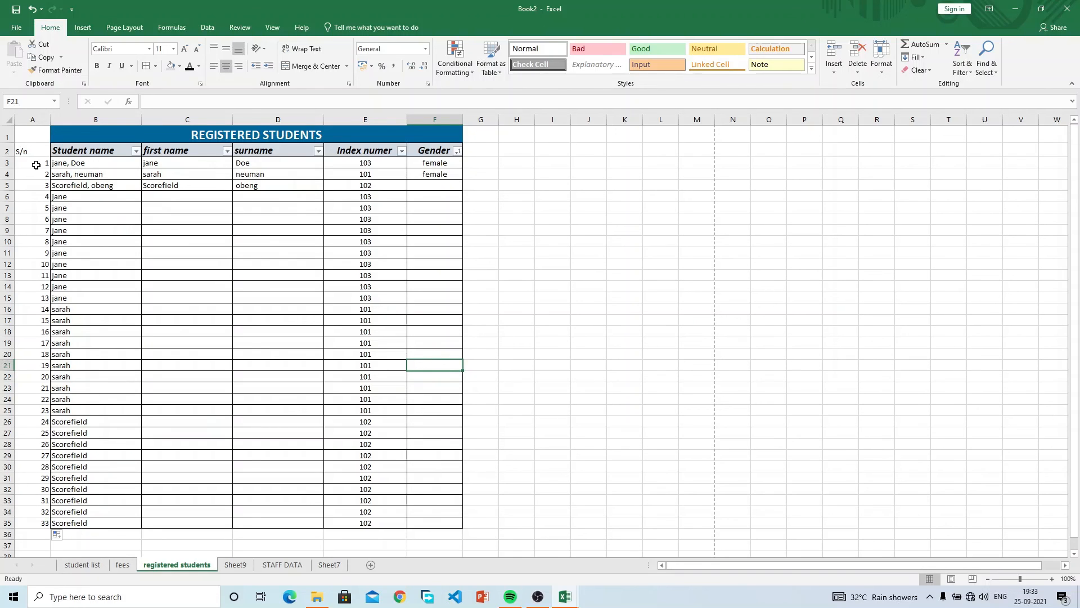
click(5, 163)
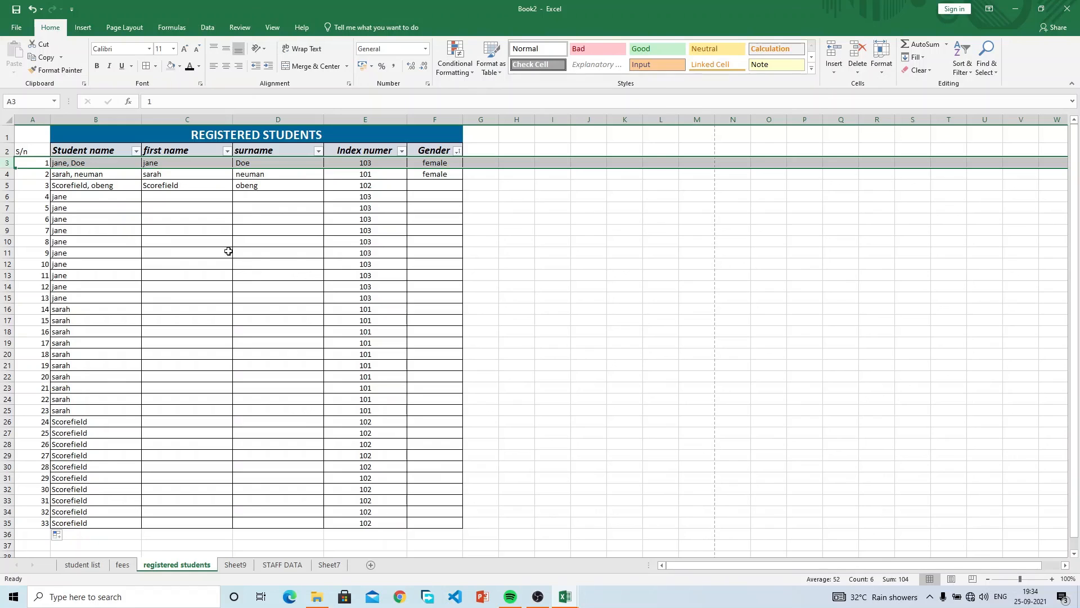
Look through the File menu's New and Open pages and Open dialog, then reach Save As.
click(206, 244)
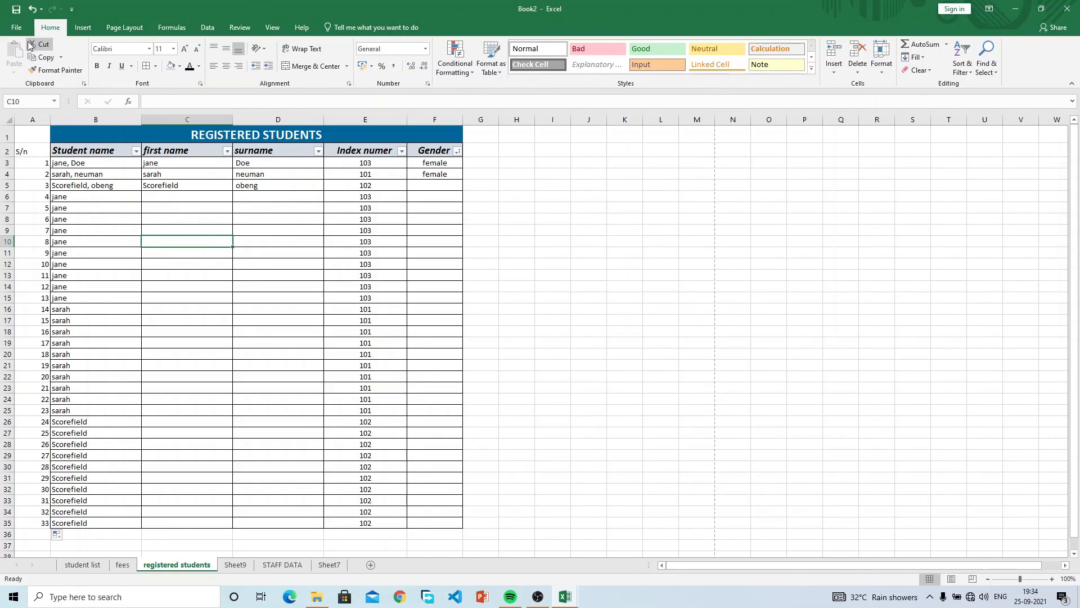
click(18, 30)
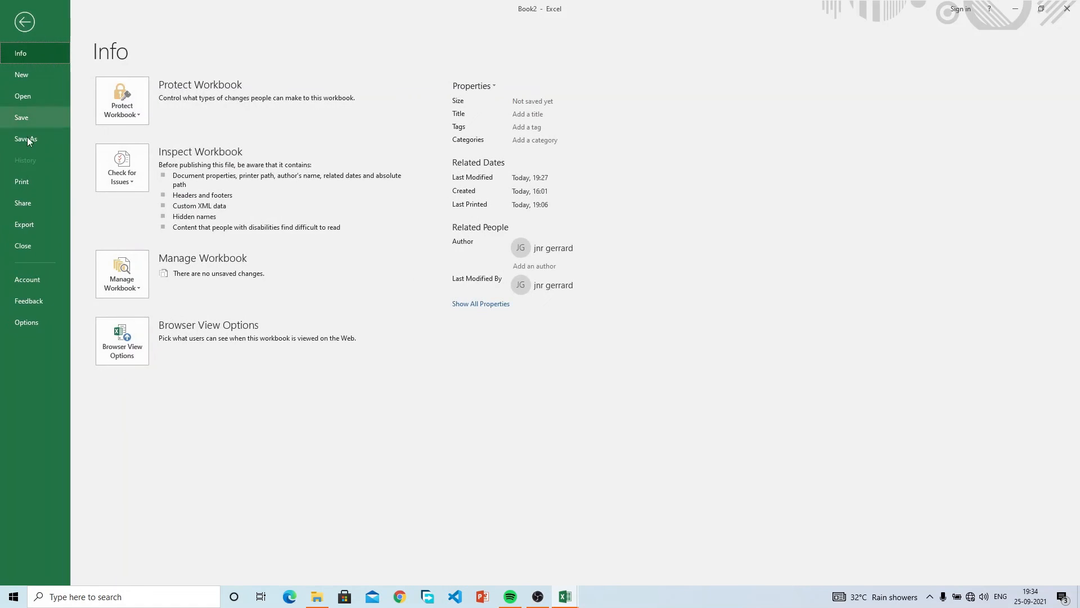
click(35, 69)
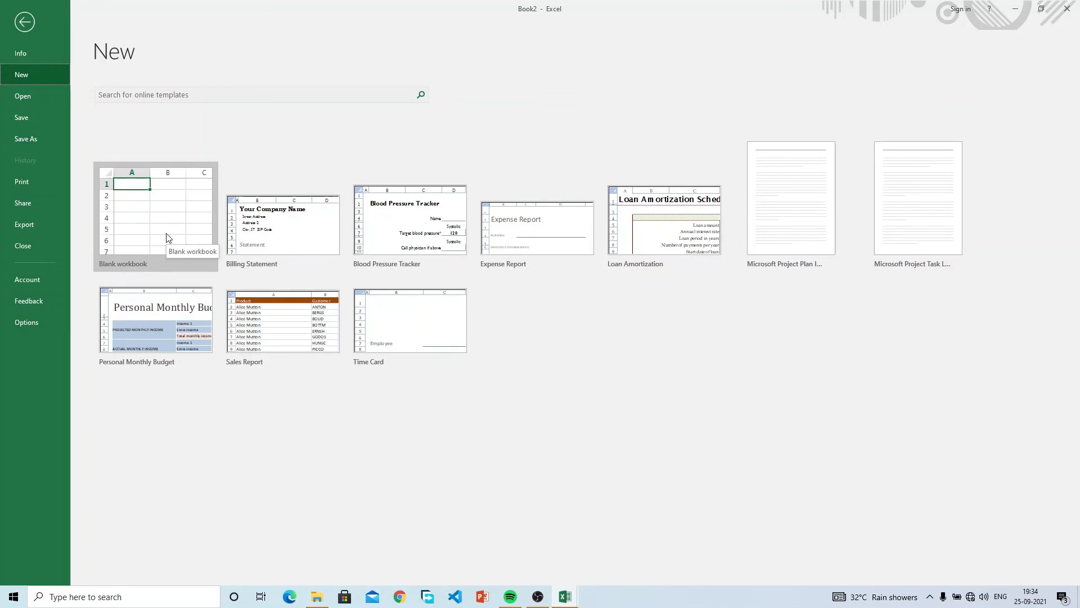
click(41, 103)
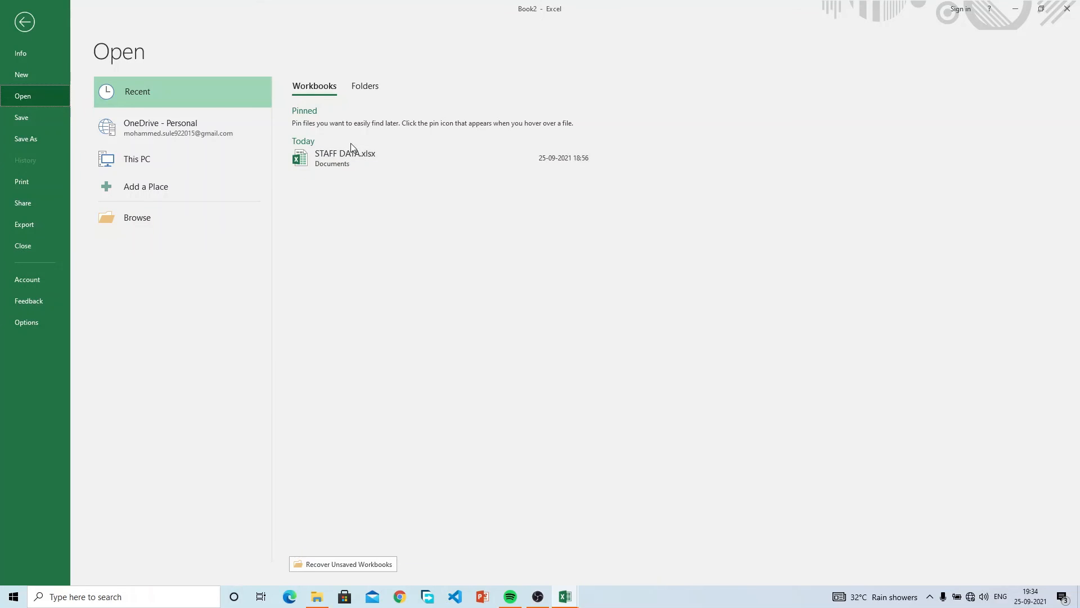
click(166, 219)
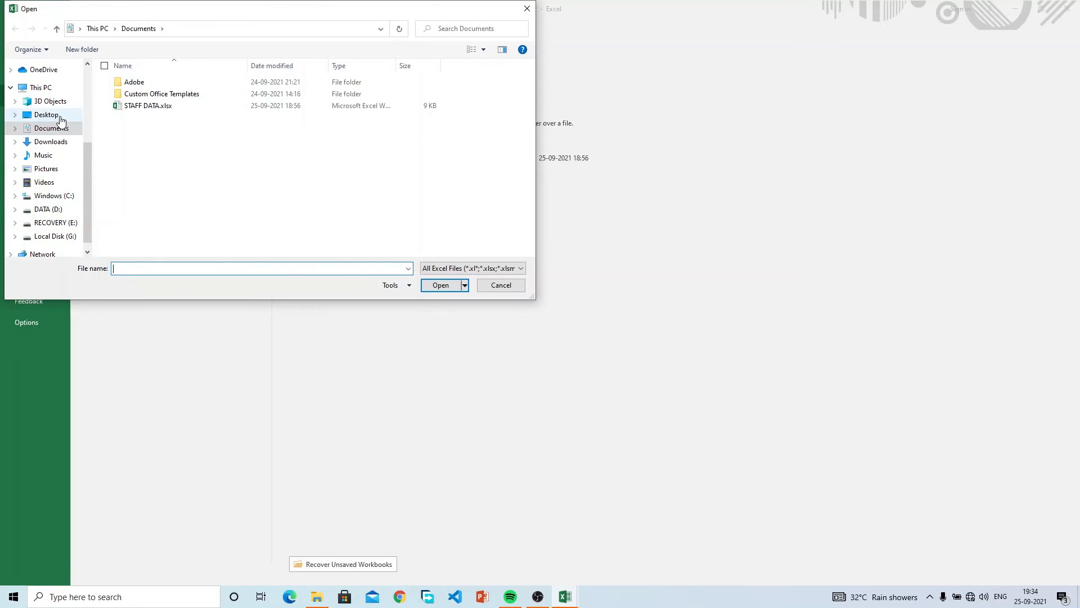
click(46, 115)
click(59, 128)
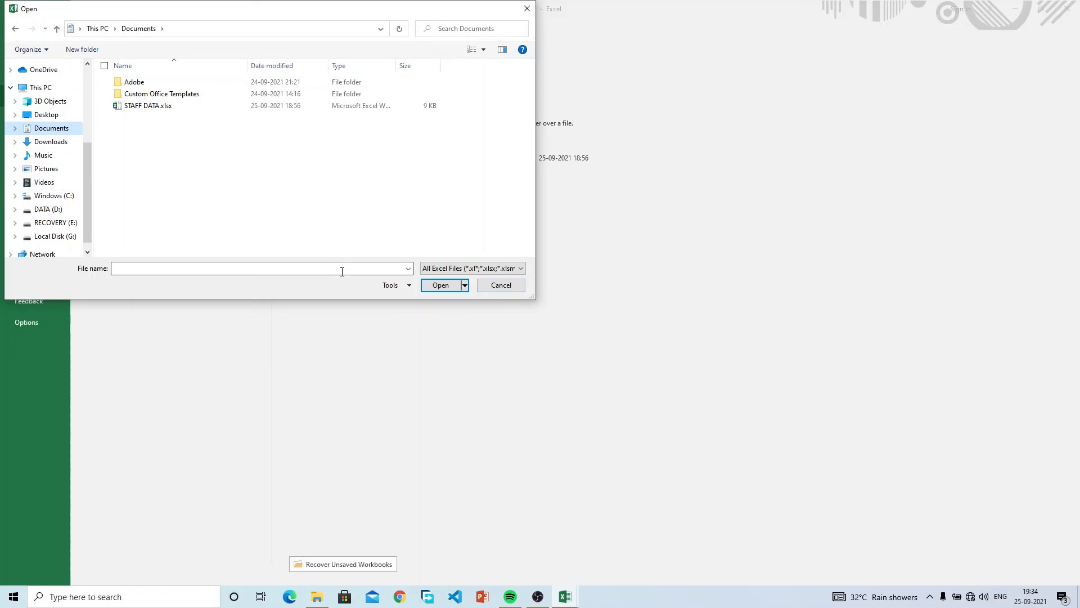
click(501, 285)
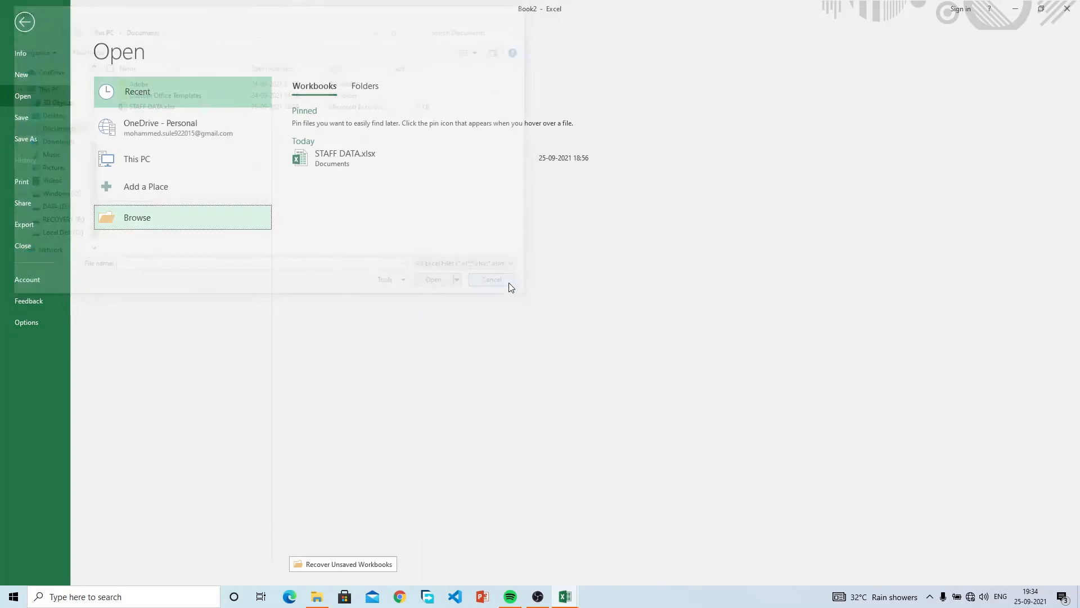
click(37, 118)
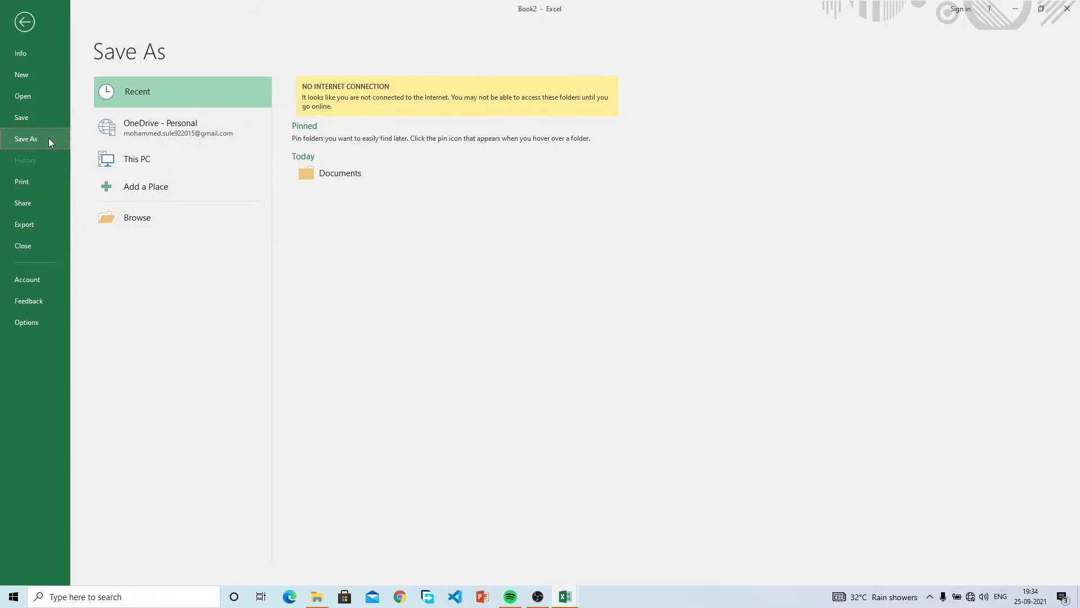
click(28, 117)
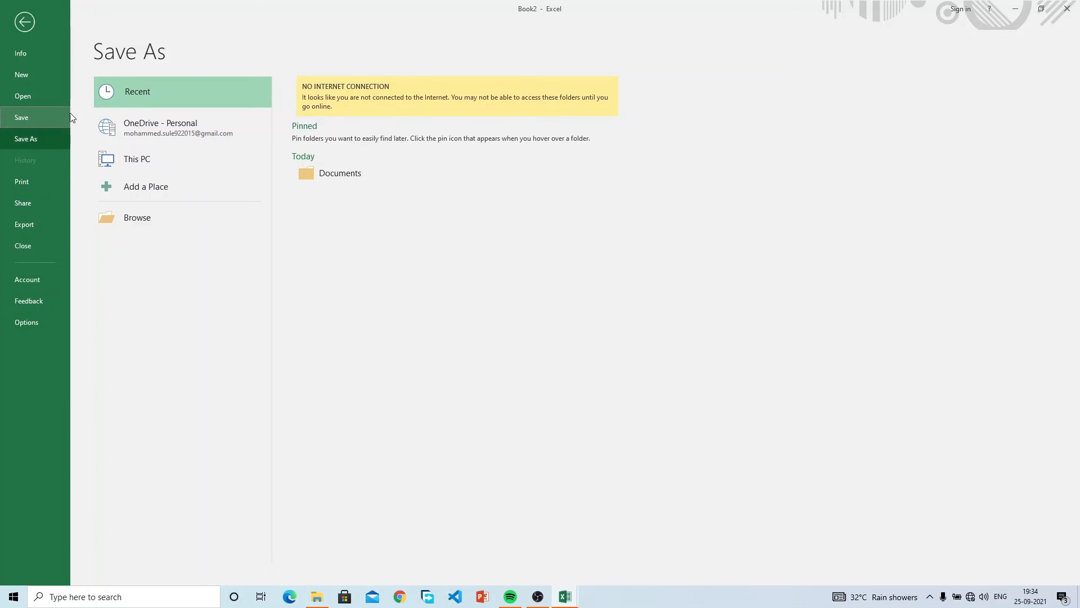
Save the workbook into Documents as 'student data copy'.
click(25, 140)
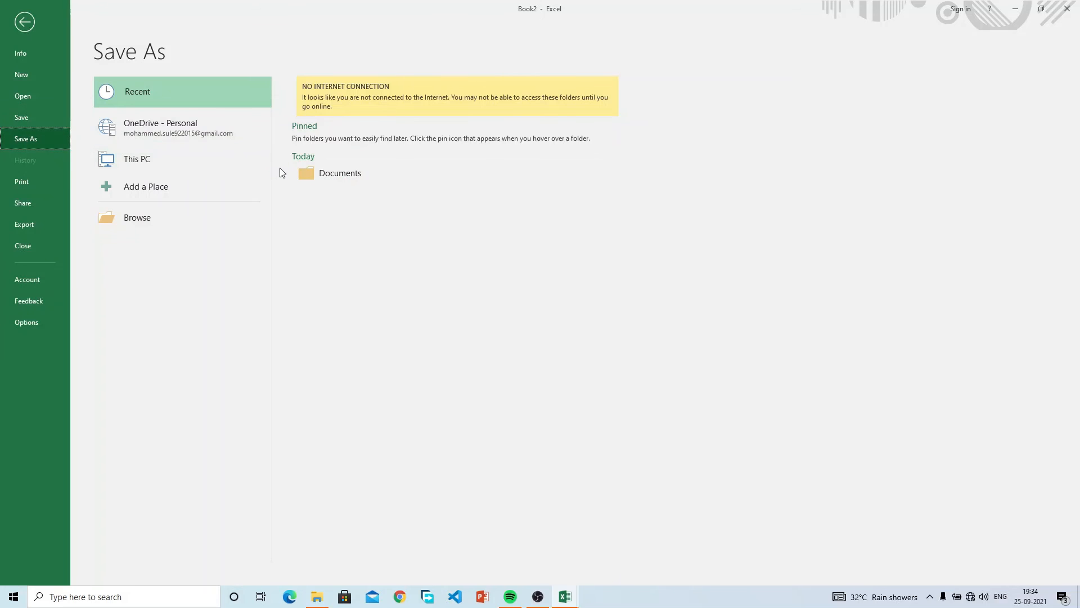
click(314, 178)
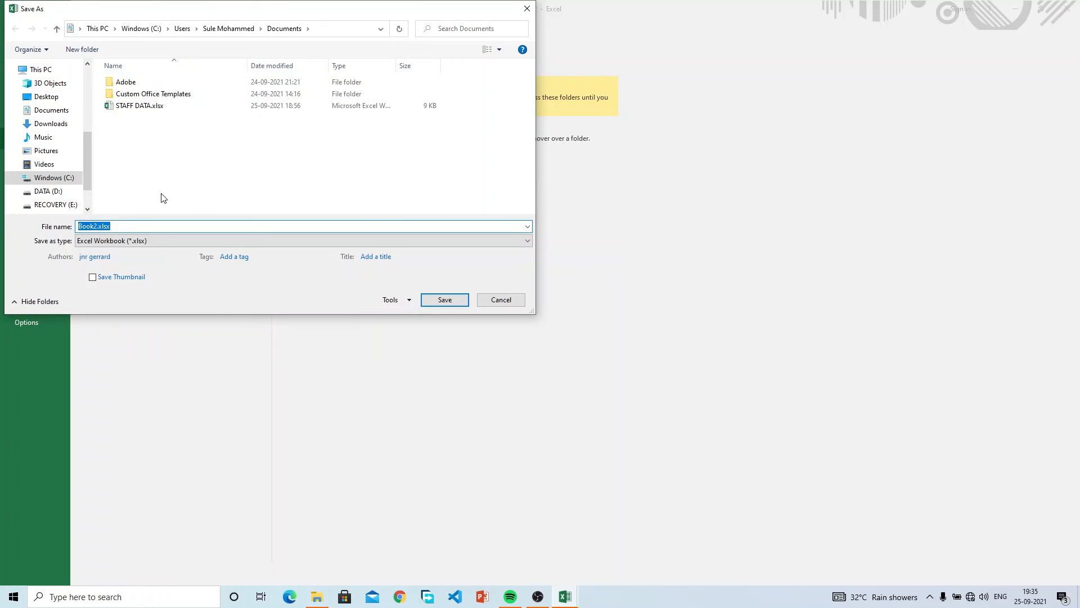
text(student data copy)
key(Return)
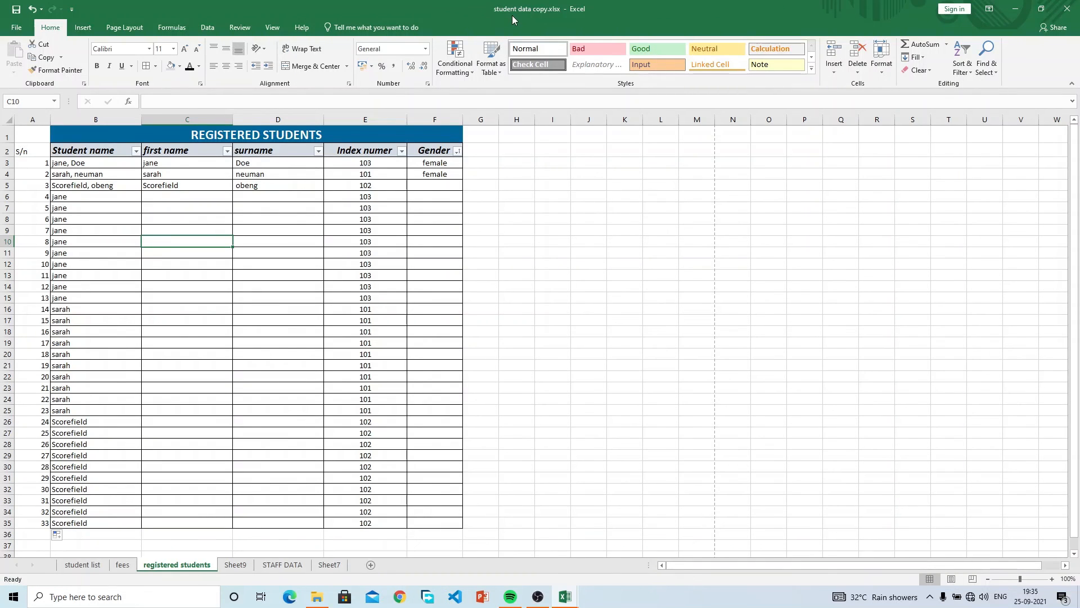
click(391, 265)
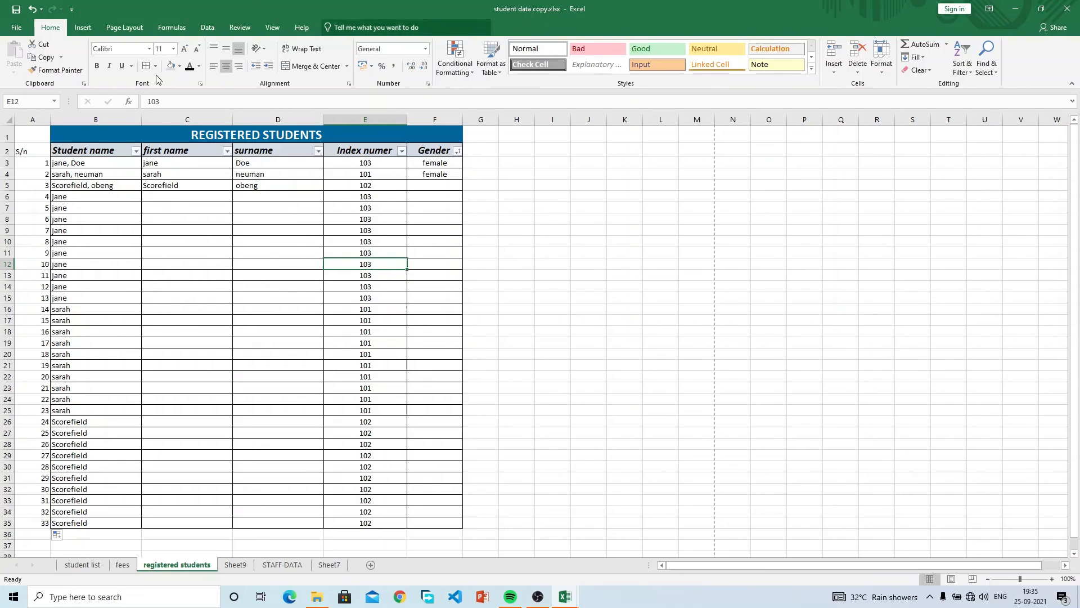
Reopen Save As on Documents and try renaming student data copy.xlsx, which fails as in use.
click(23, 32)
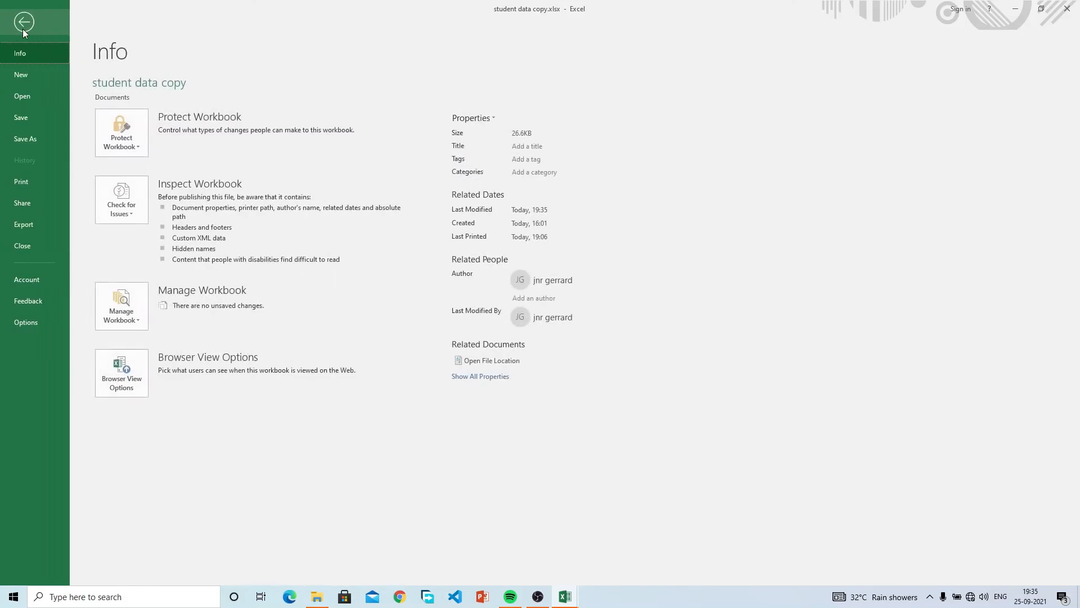
click(28, 135)
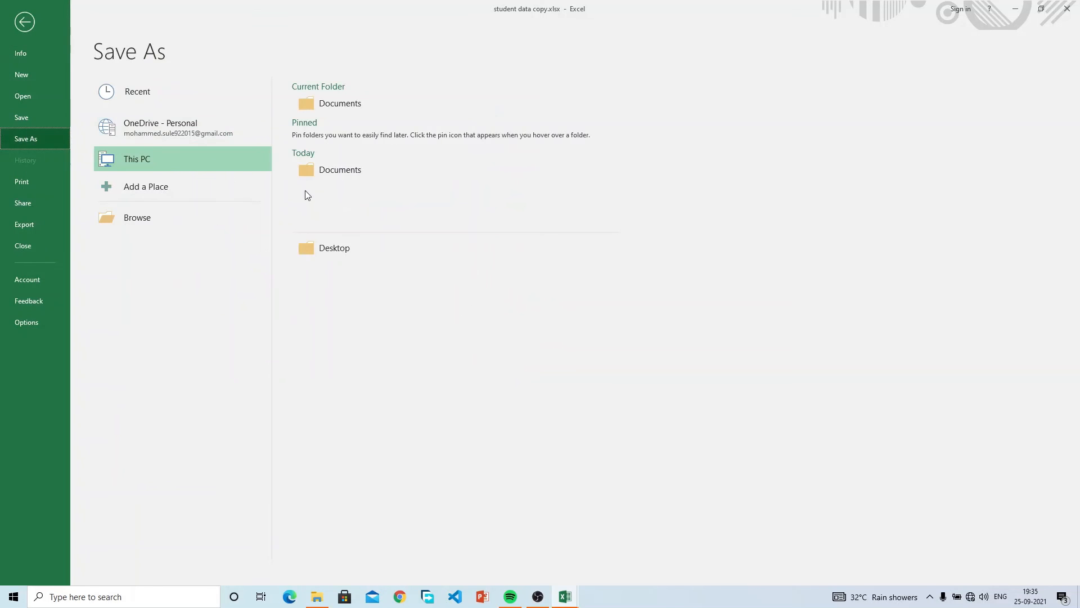
click(338, 259)
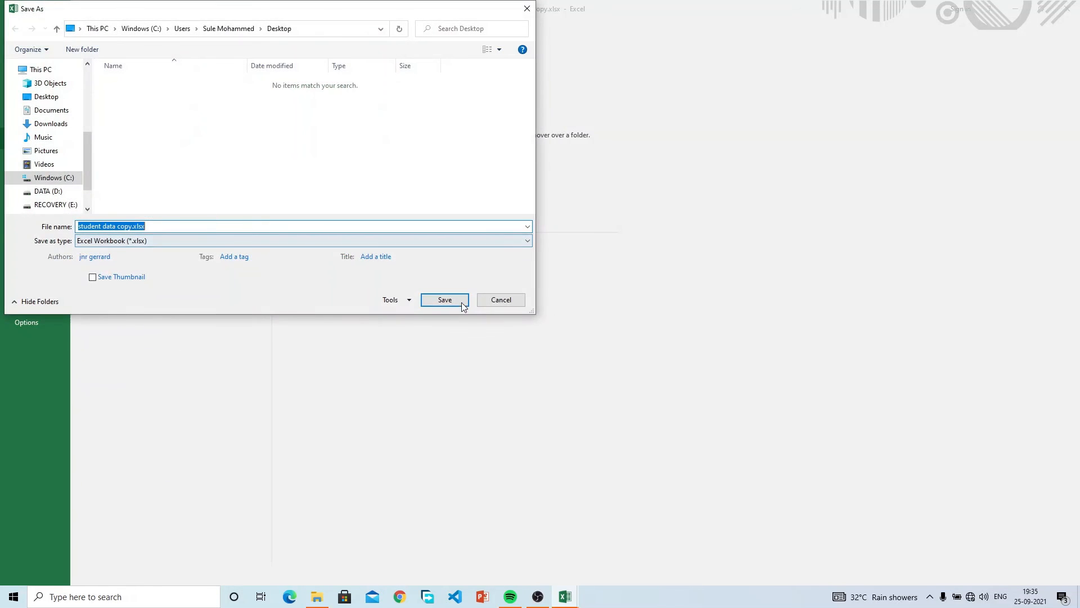
click(500, 300)
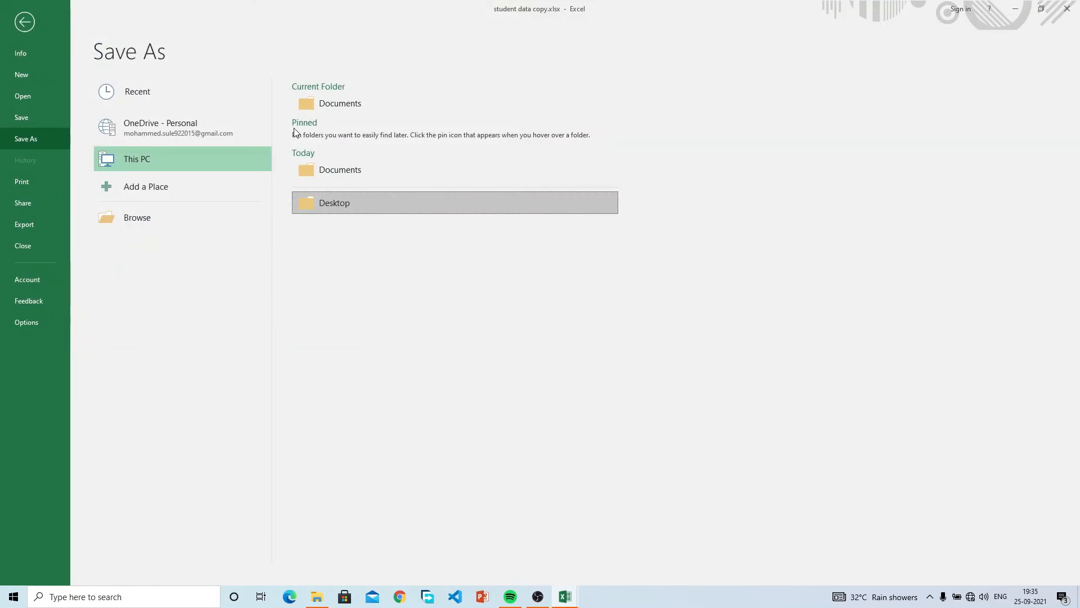
click(359, 167)
click(172, 121)
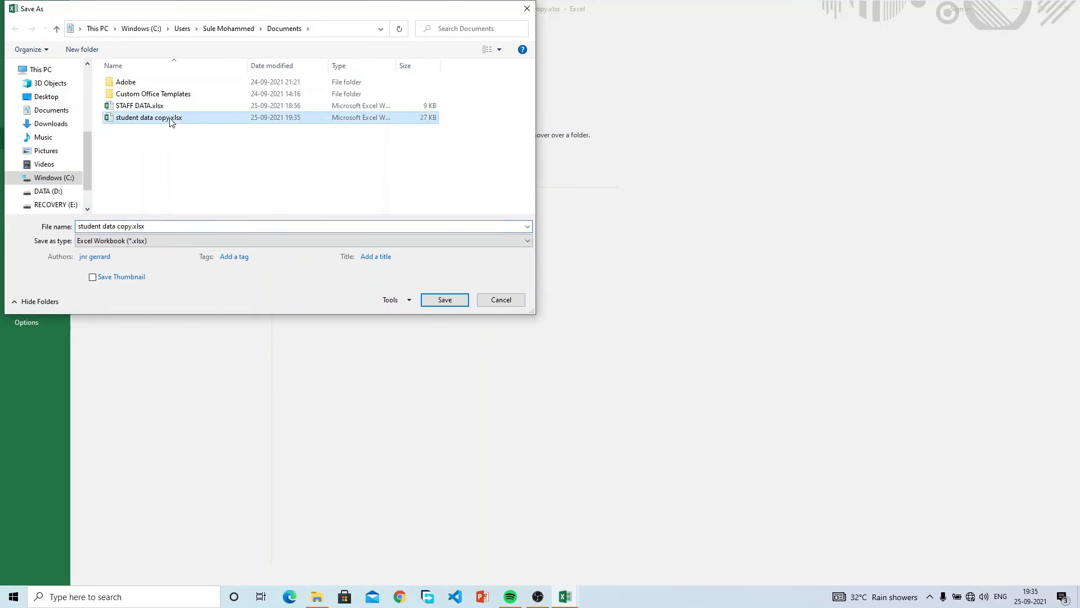
right_click(171, 118)
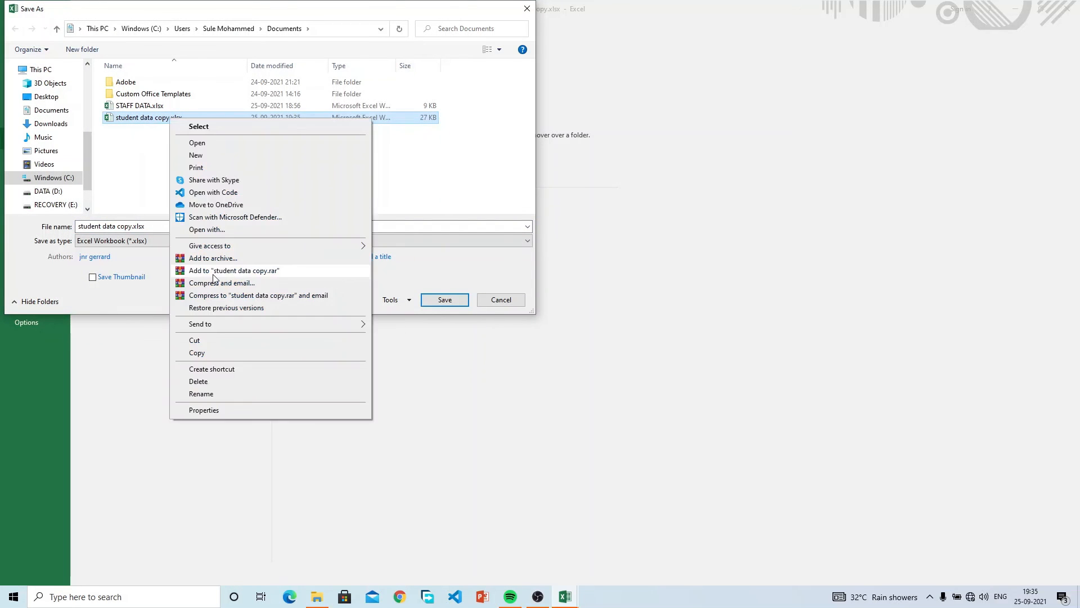
click(248, 393)
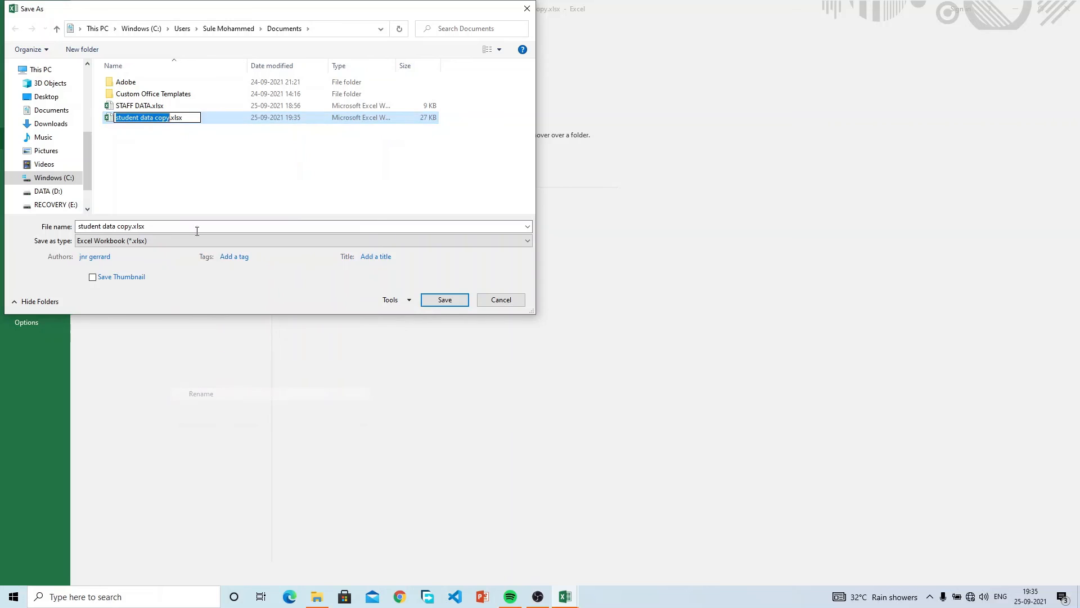
click(170, 119)
key(BackSpace)
key(BackSpace)
key(BackSpace)
key(BackSpace)
key(BackSpace)
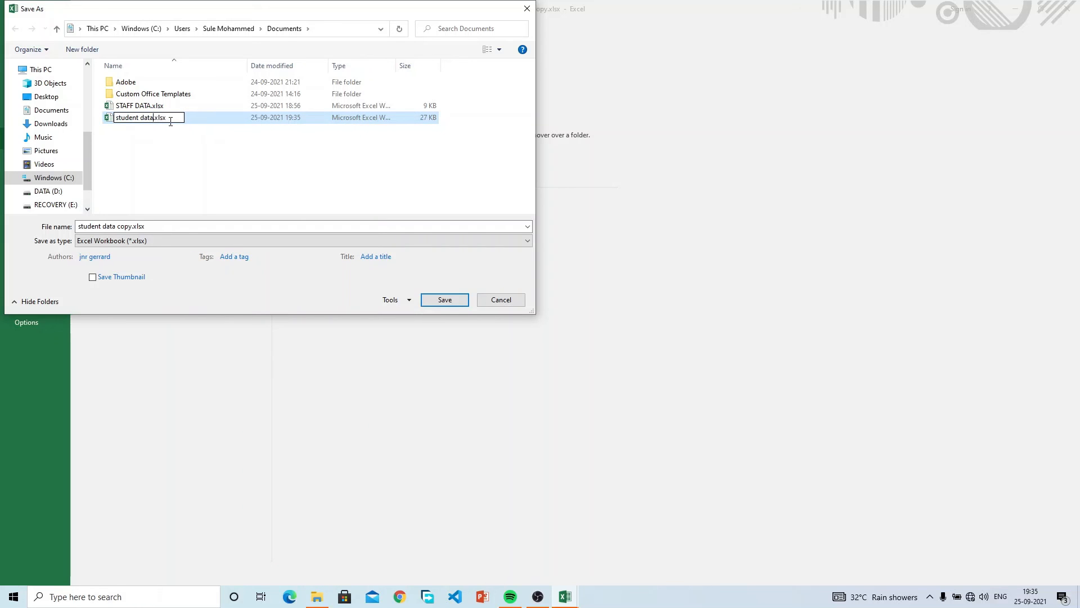
key(Return)
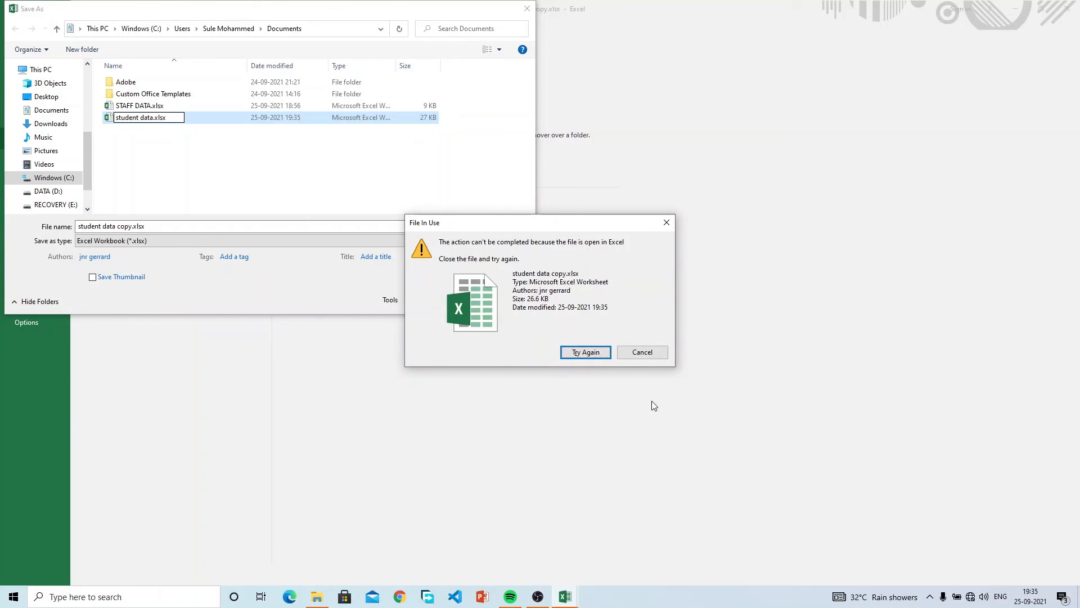
click(647, 353)
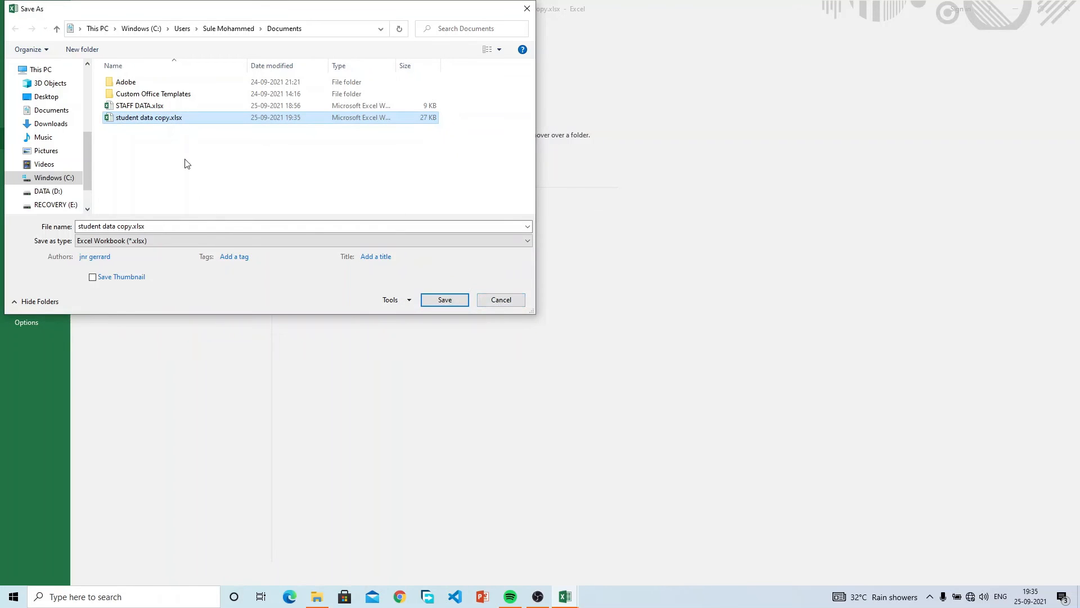
Save the workbook as 'student data copy2.xlsx'.
click(133, 226)
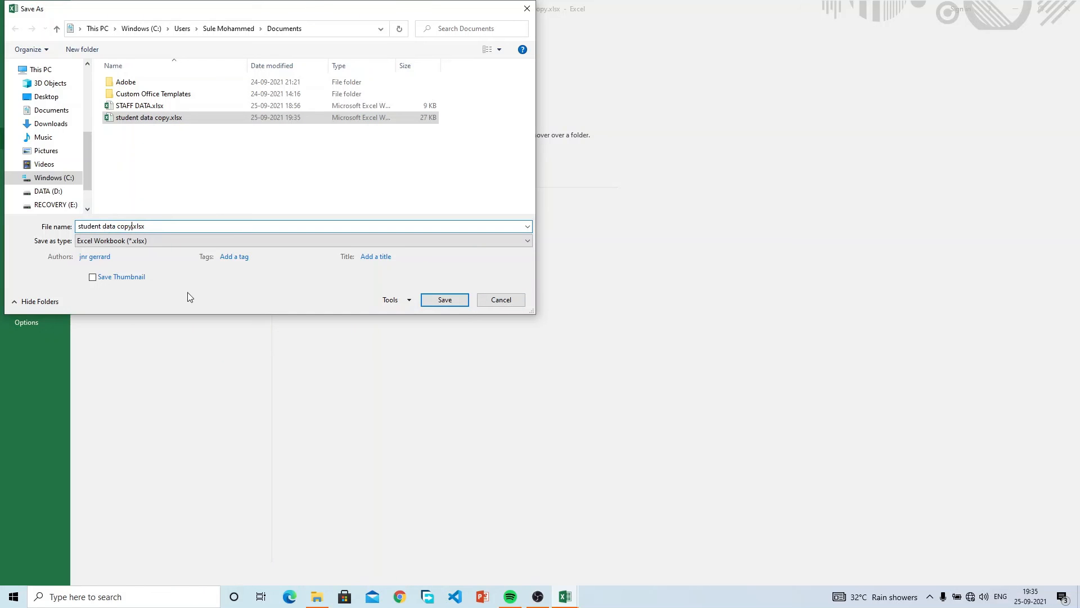
text(2)
key(Return)
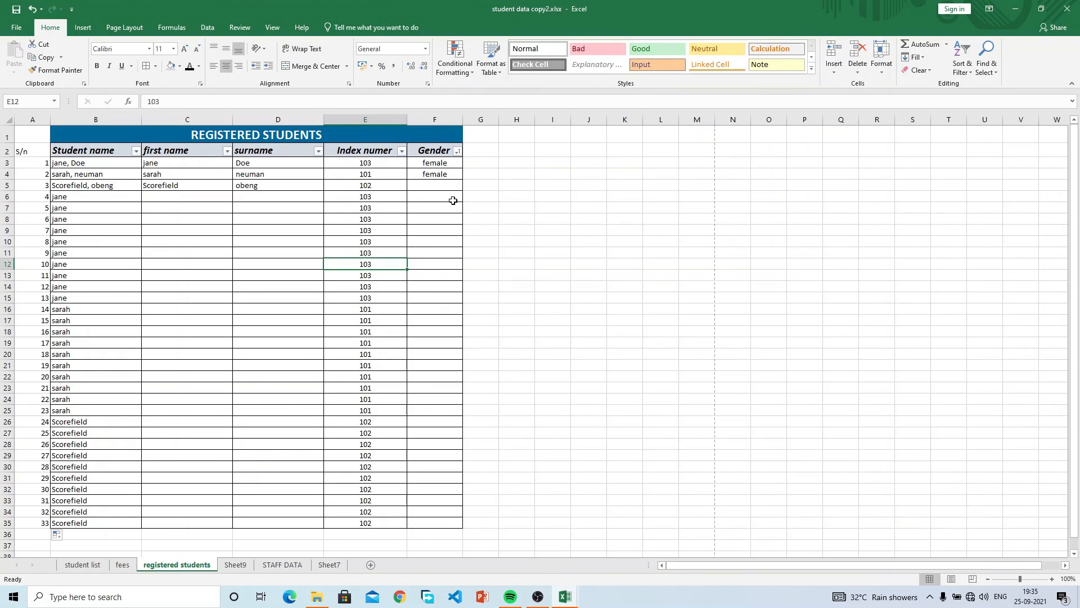
click(318, 596)
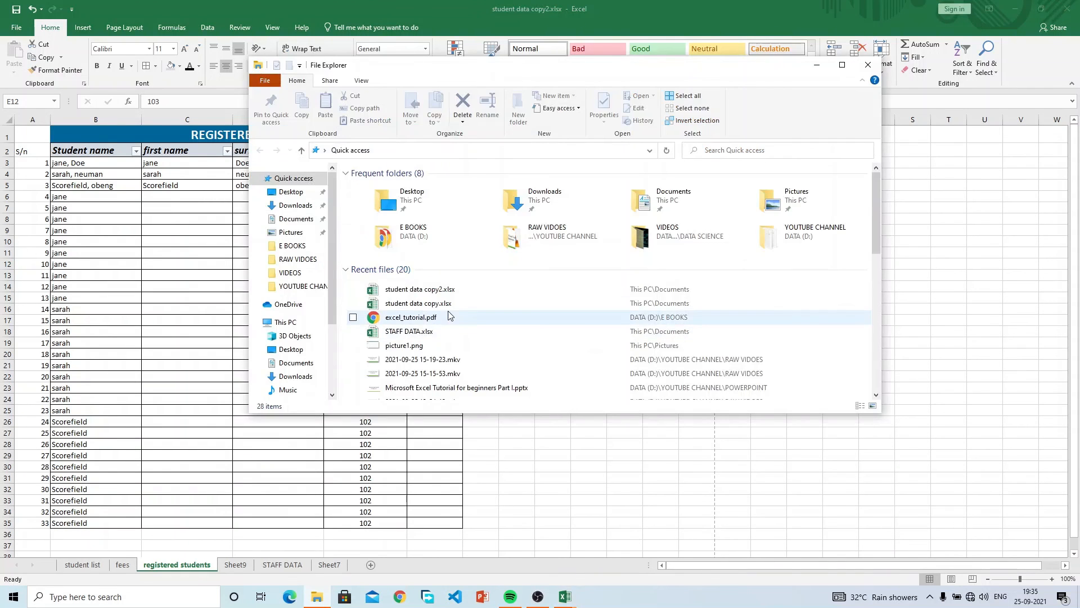
click(349, 269)
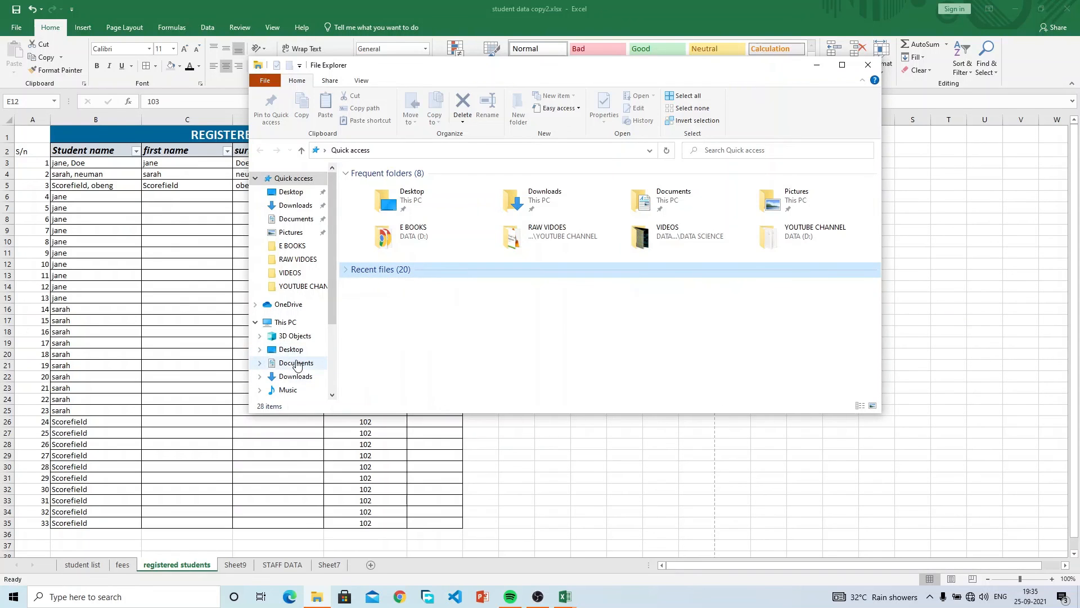
click(296, 363)
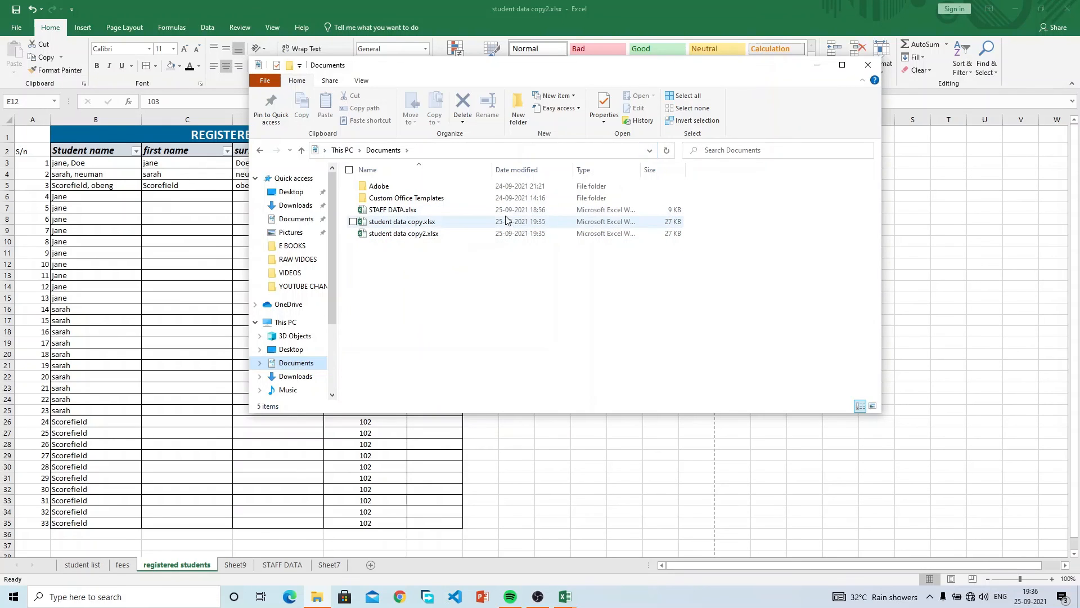
click(868, 65)
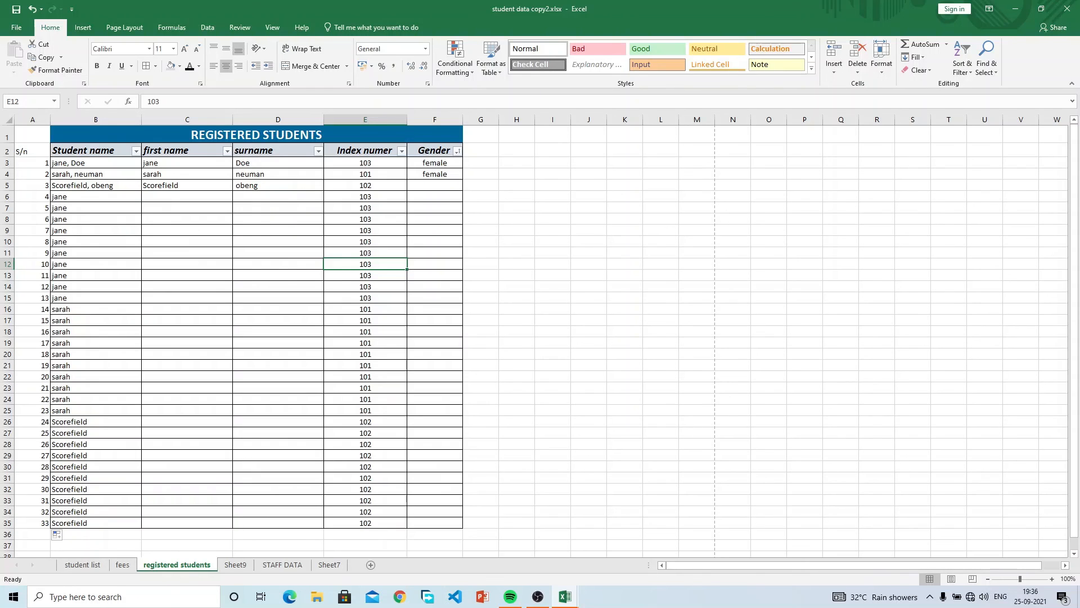
Select H16, glance at the Print preview in the File menu, then show the Share page.
click(506, 308)
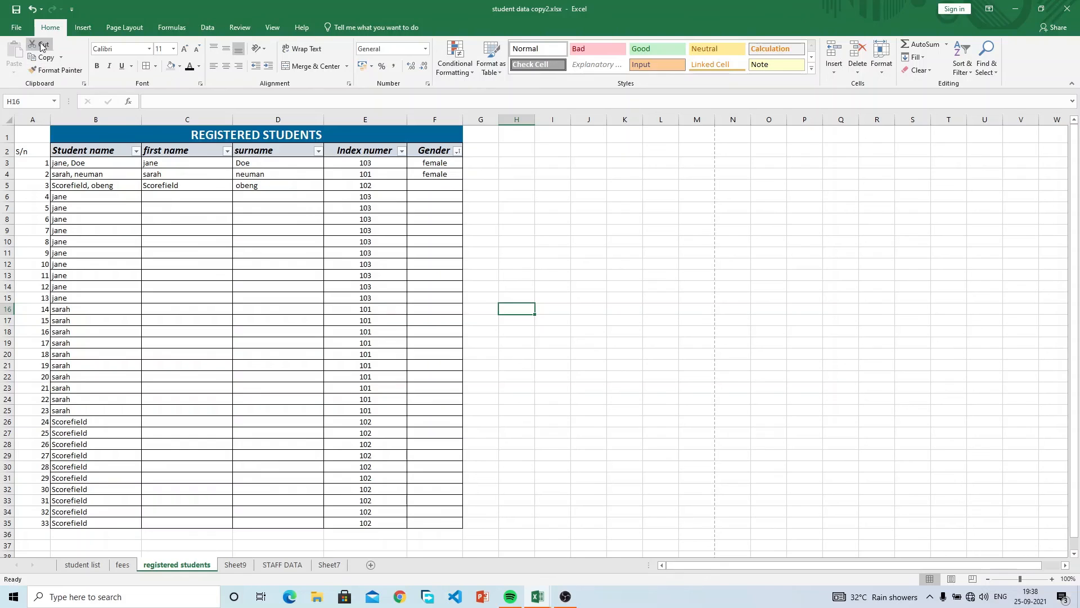
click(17, 28)
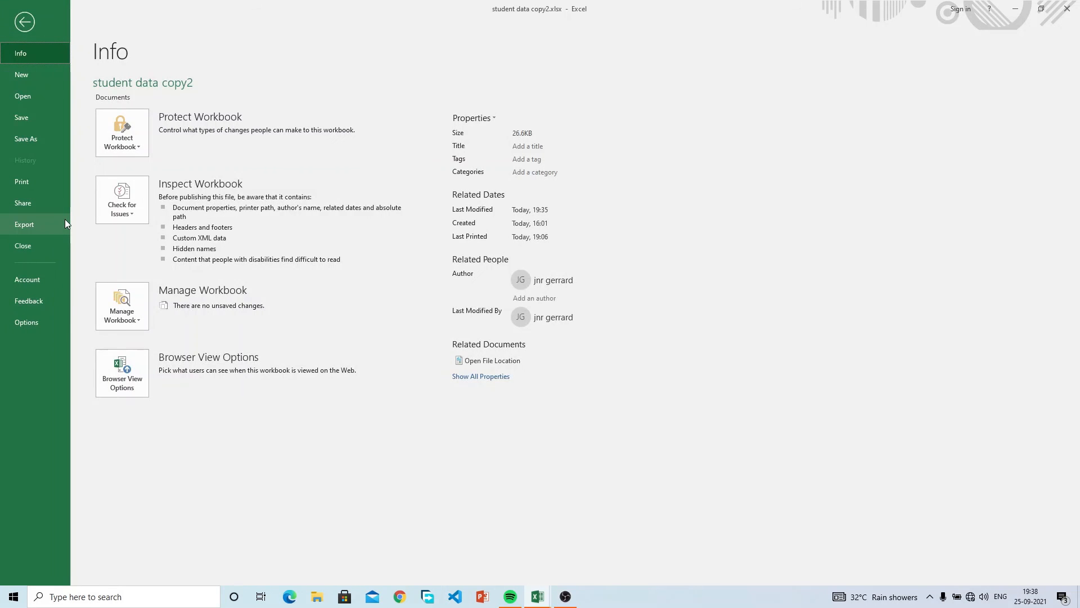
click(41, 183)
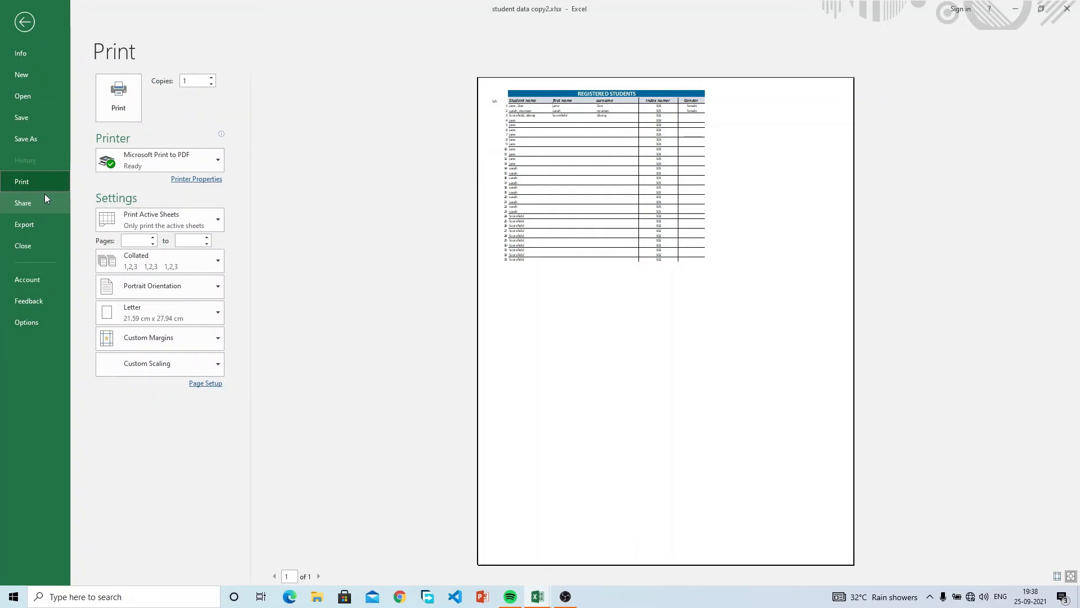
click(46, 200)
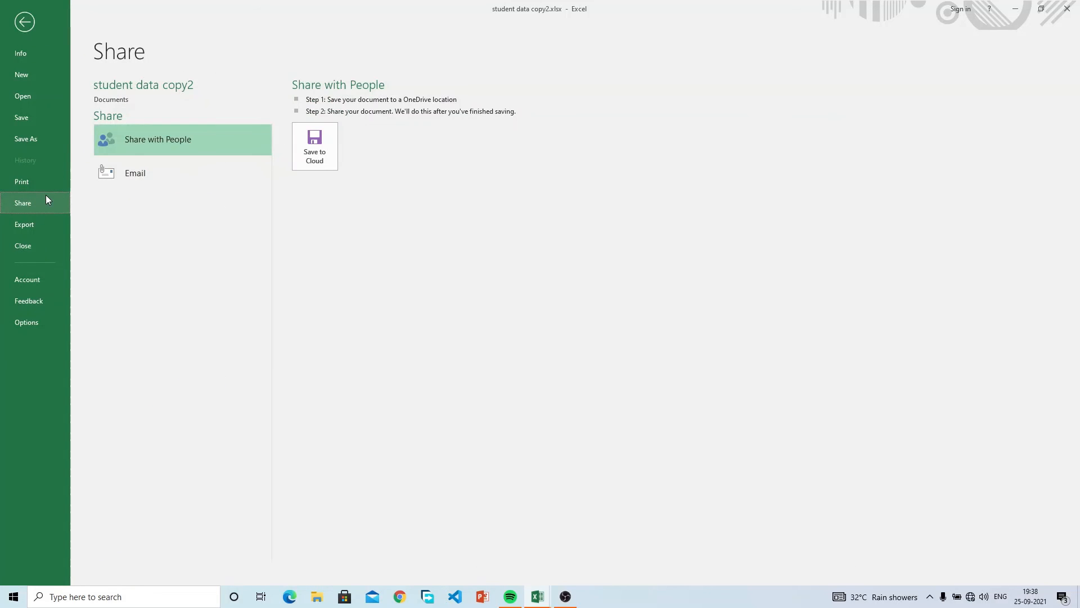
Look over the Email, Export and Options pages, then cancel the Excel Options dialog.
click(153, 165)
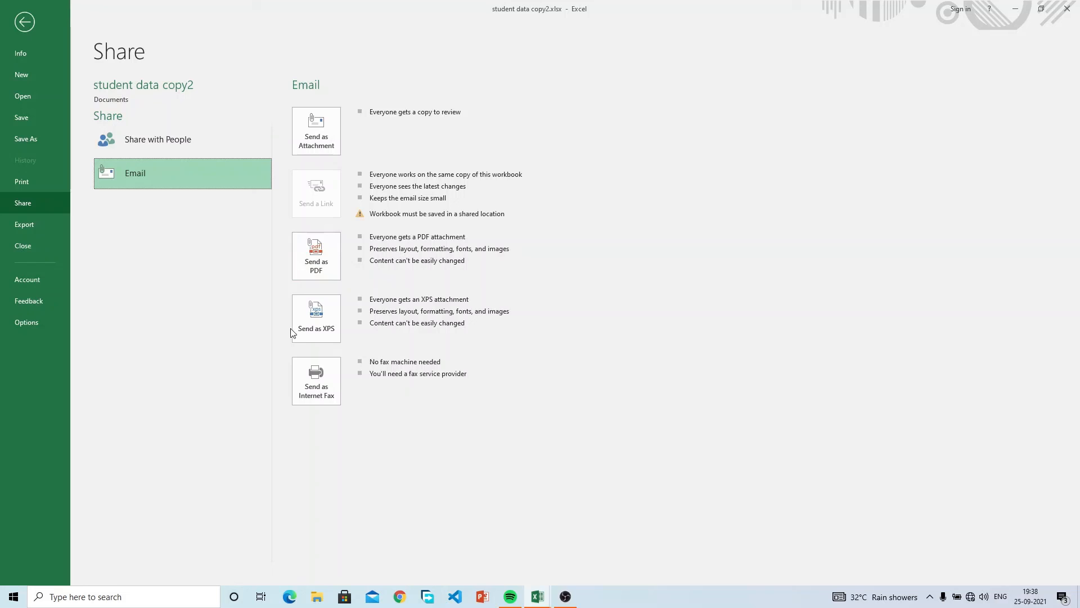
click(49, 225)
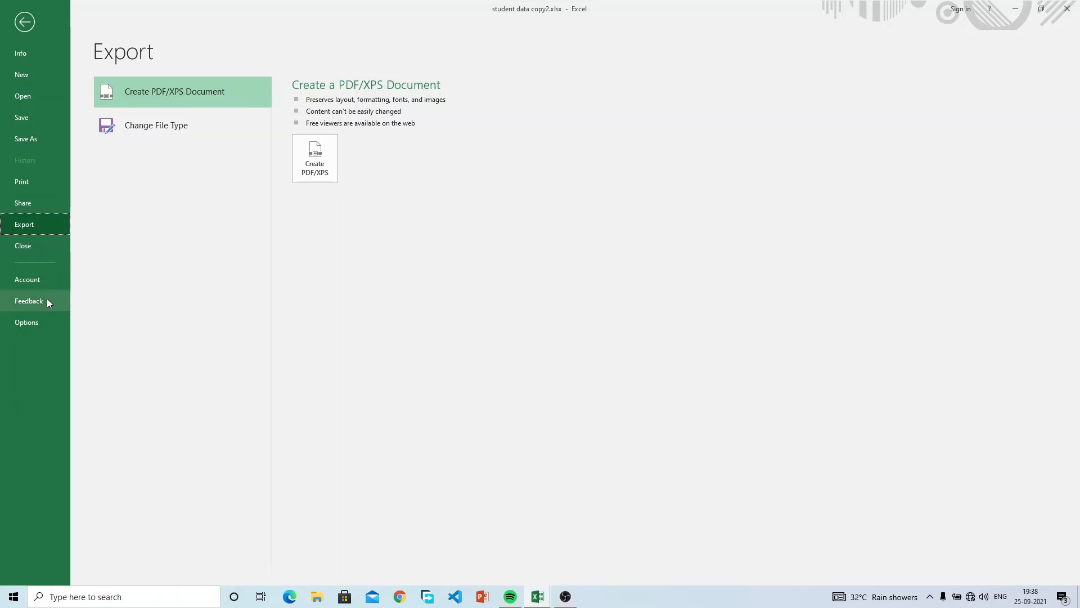
click(46, 323)
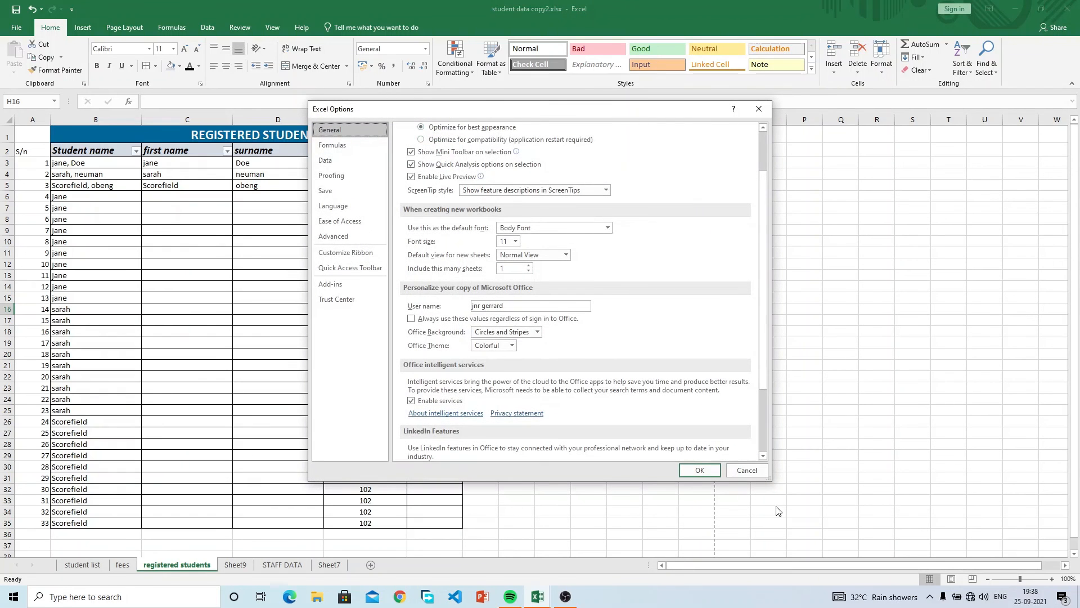
click(741, 470)
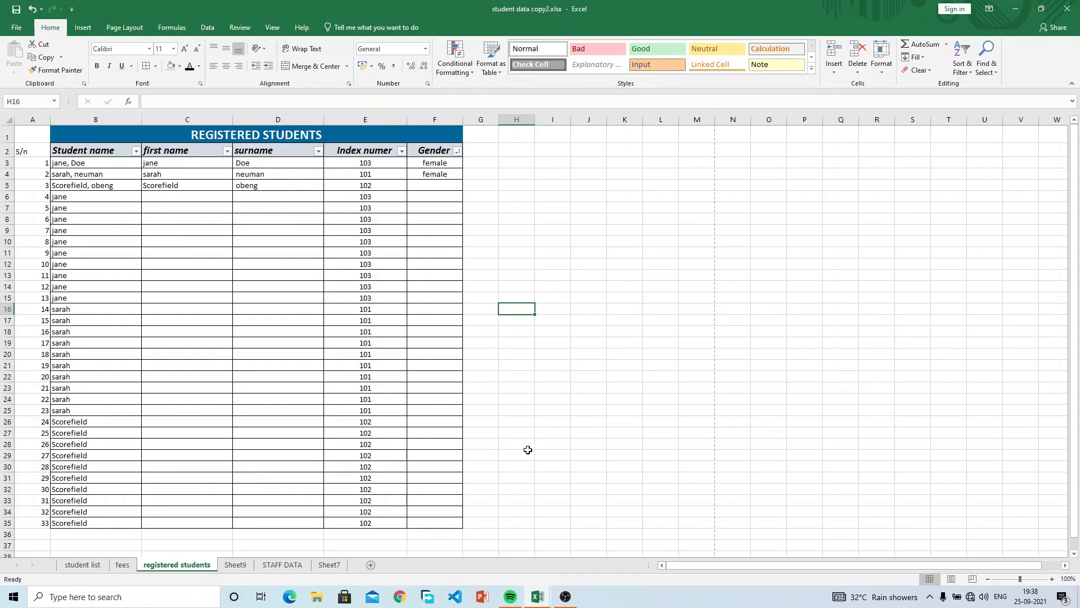
key(ctrl+shift+Right)
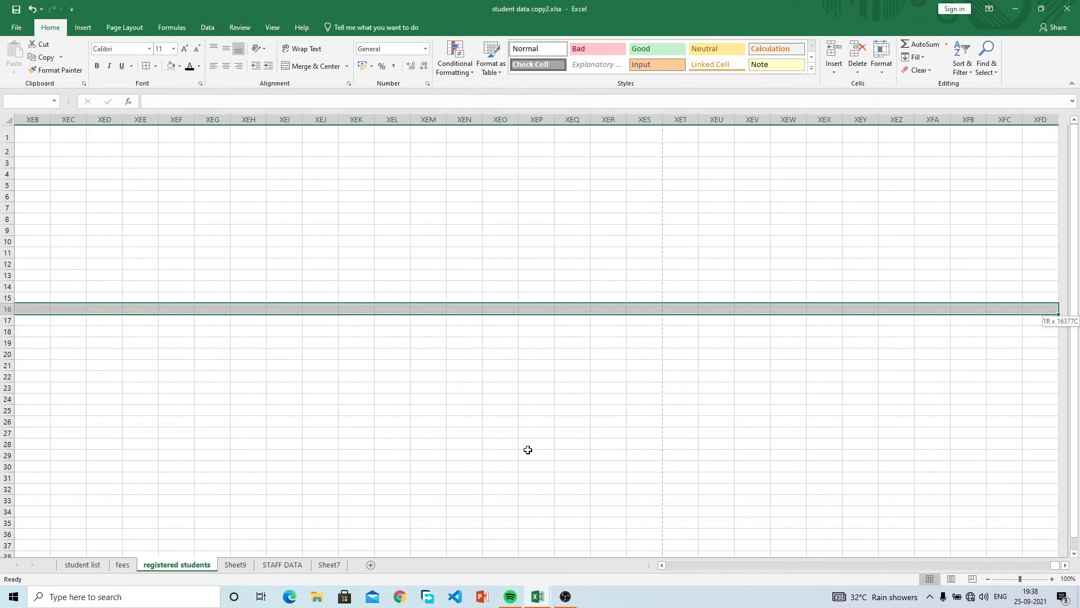
key(ctrl+shift+Left)
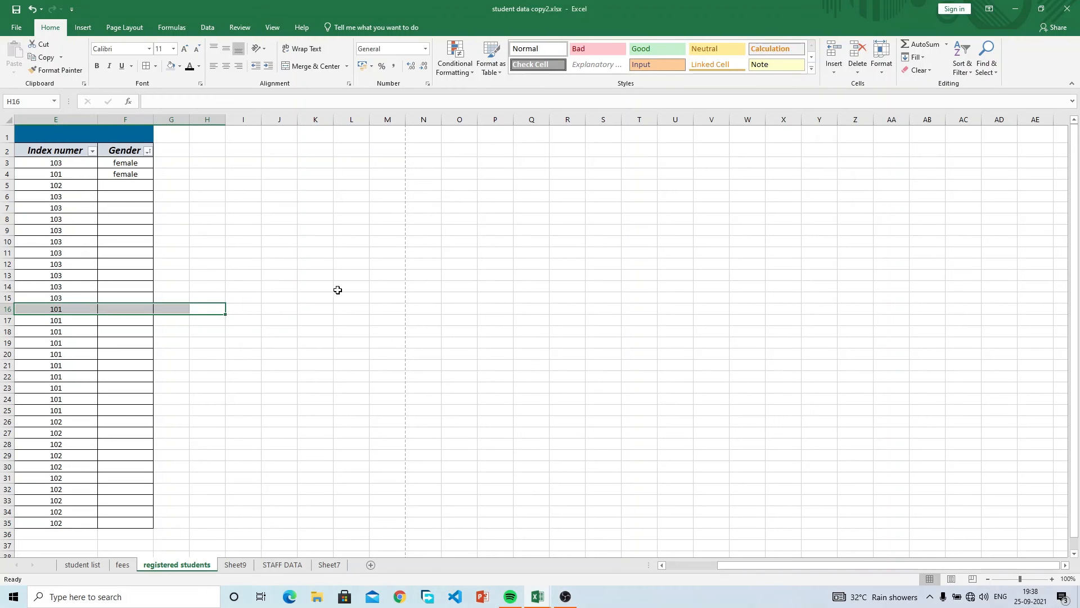
drag(799, 567, 670, 540)
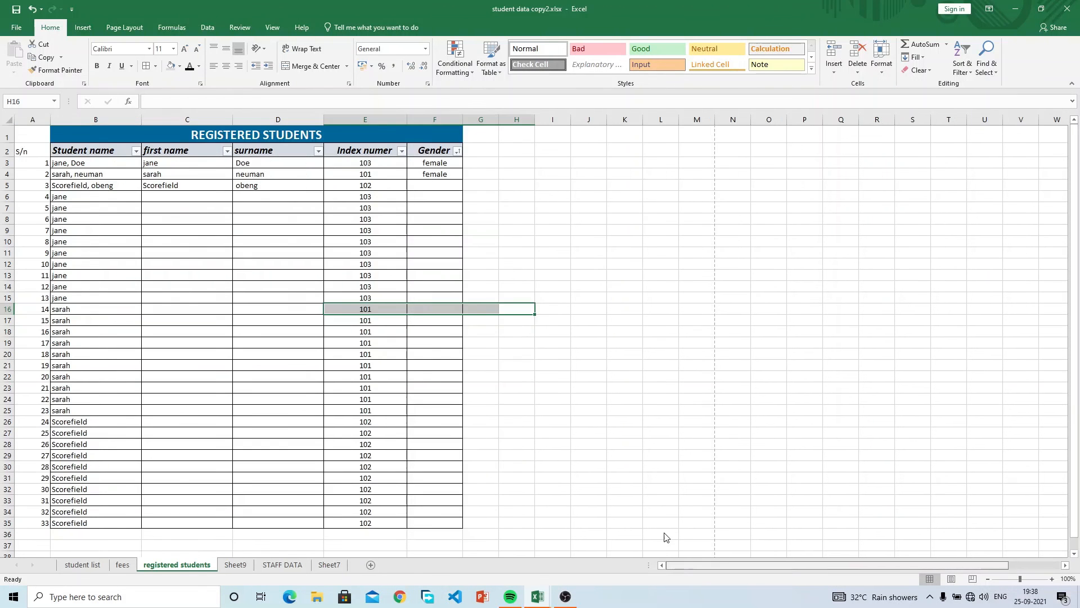
click(505, 198)
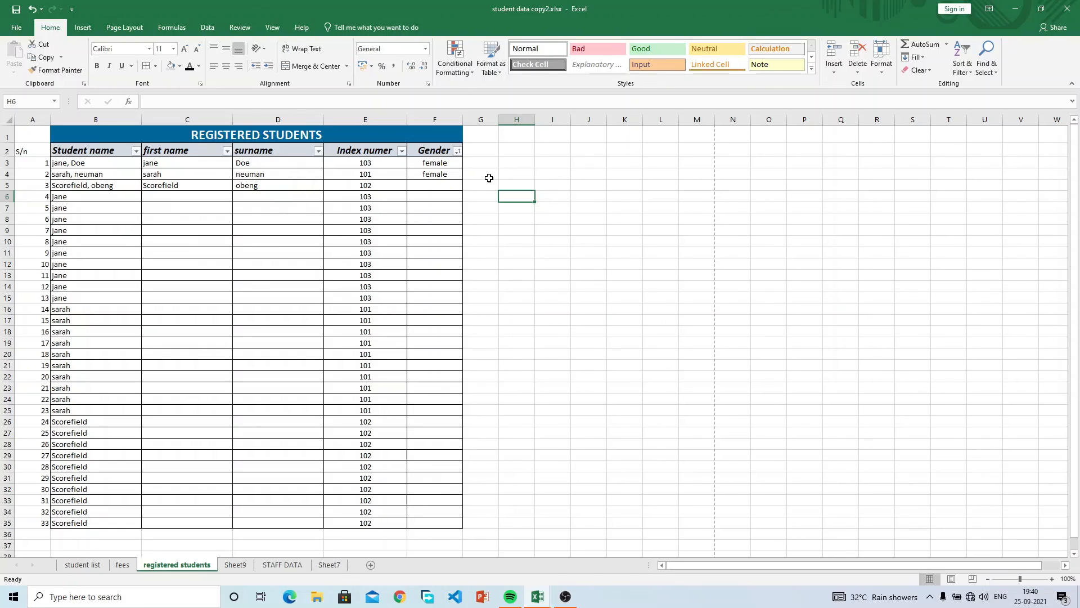
click(521, 167)
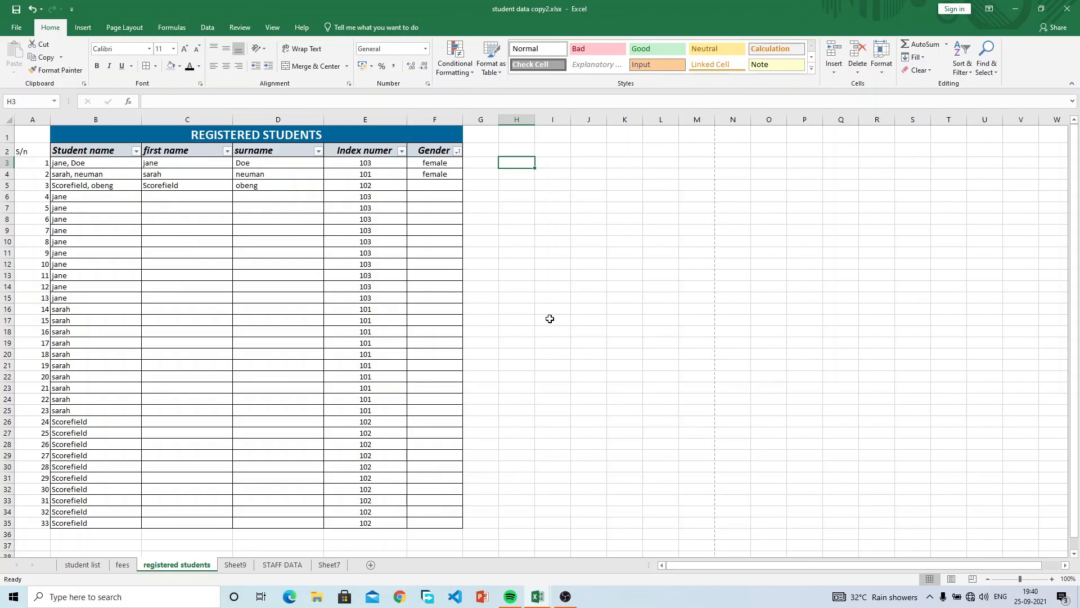
text(=)
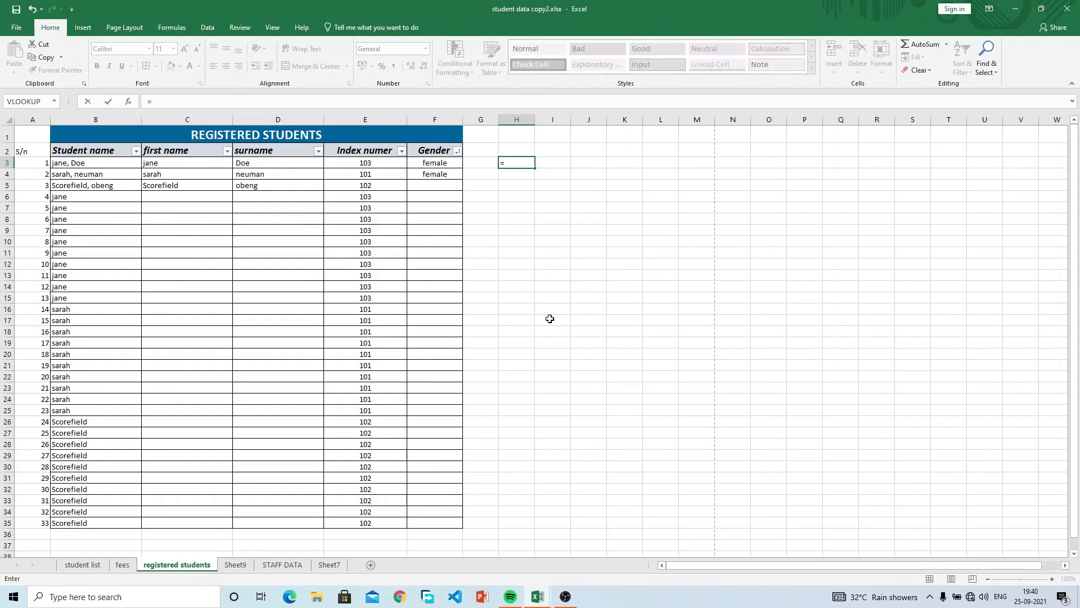
key(Escape)
text(jjjjjjjjjjjjjjj)
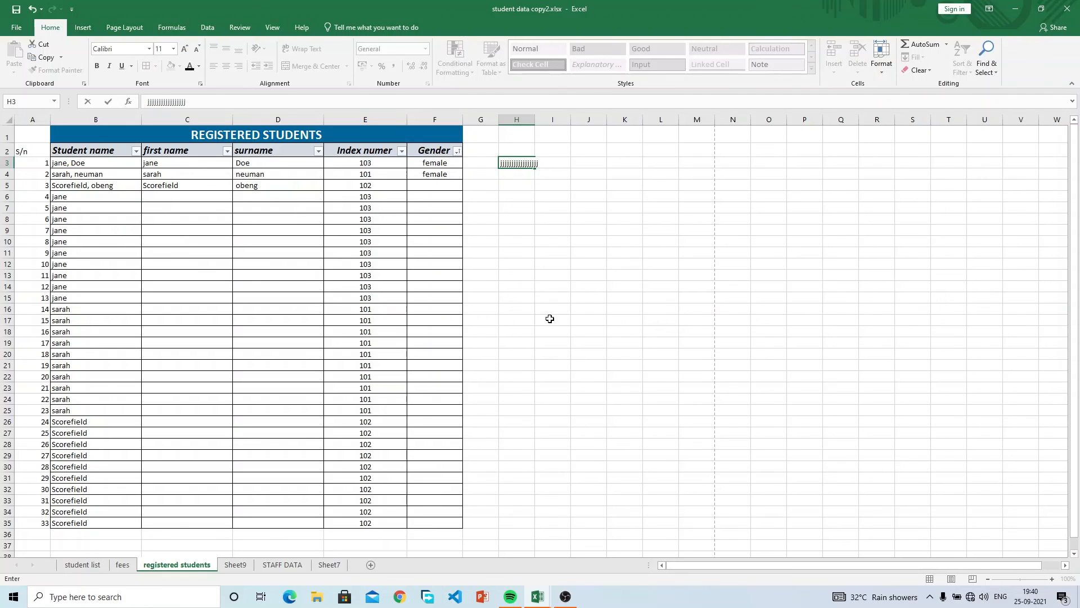
key(Return)
key(Up)
key(Delete)
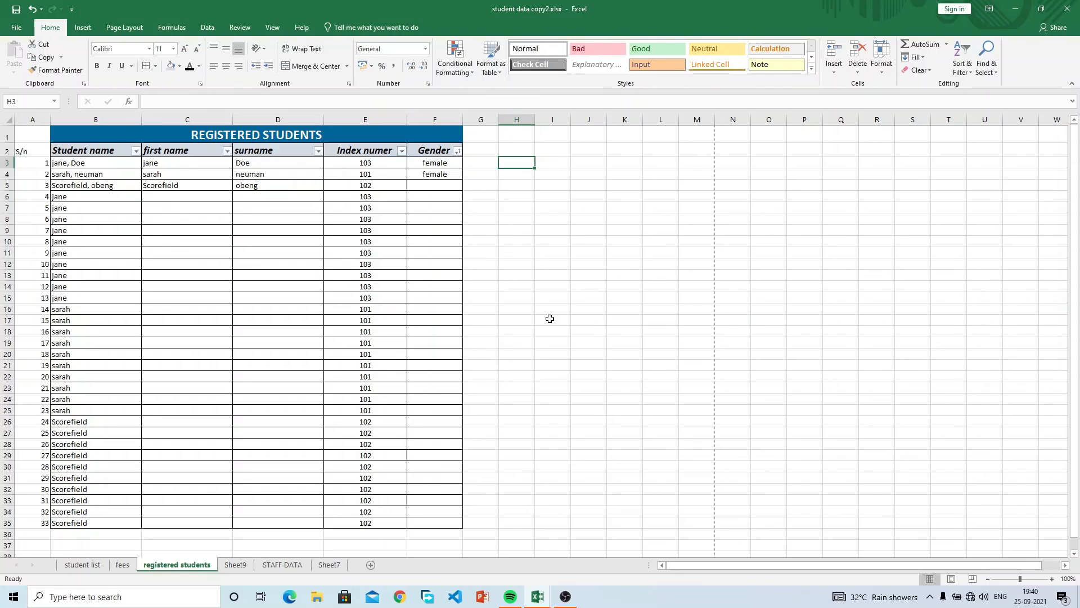
text(=)
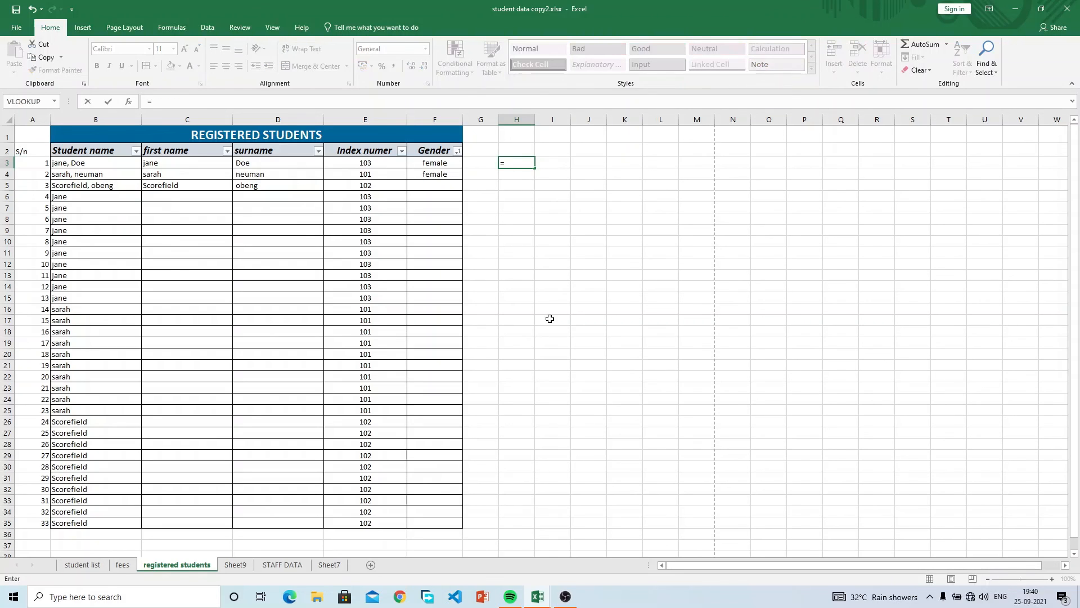
key(Return)
key(Up)
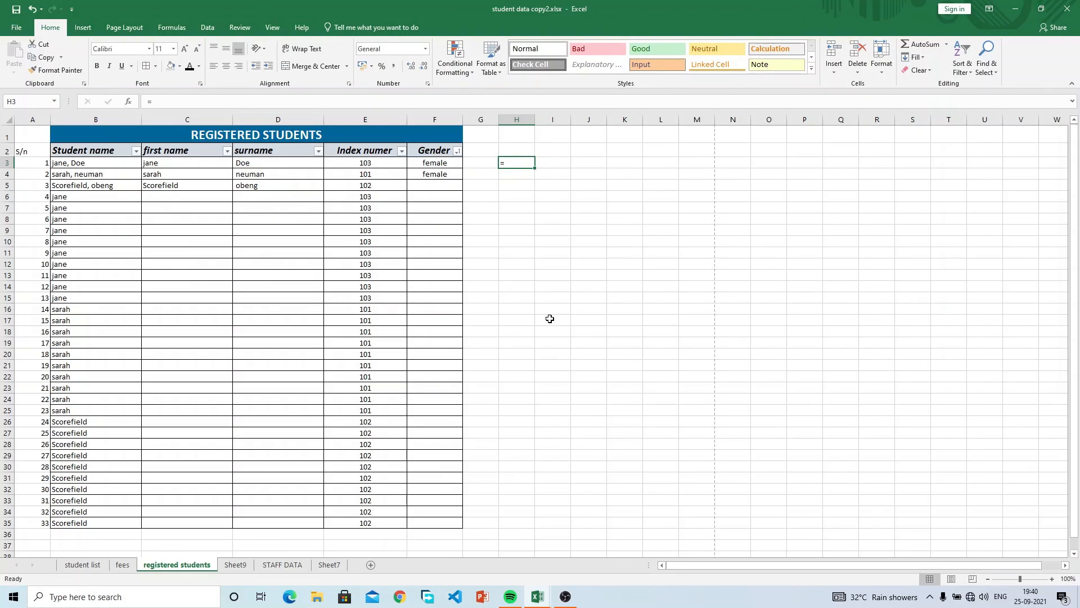
key(Down)
key(Up)
key(Up)
key(Down)
text(=)
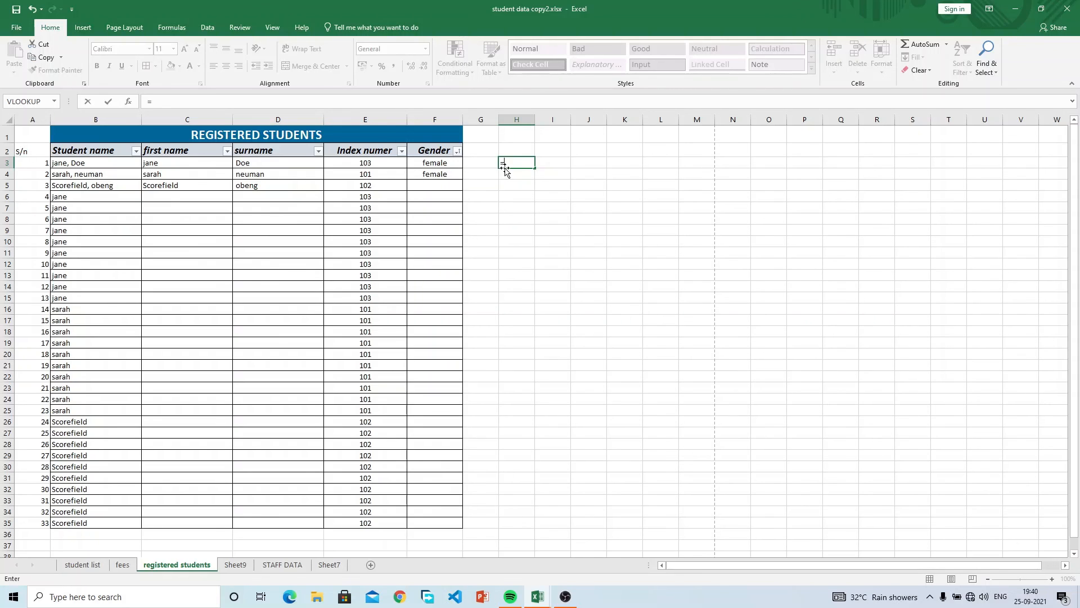
click(159, 105)
click(459, 207)
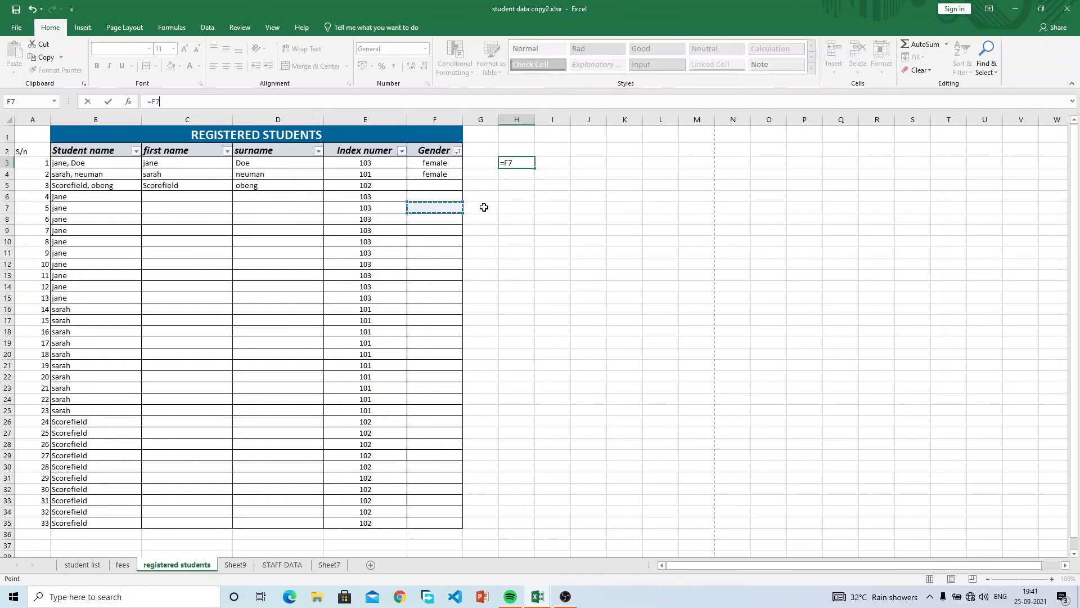
key(Escape)
drag(520, 177, 519, 181)
click(517, 164)
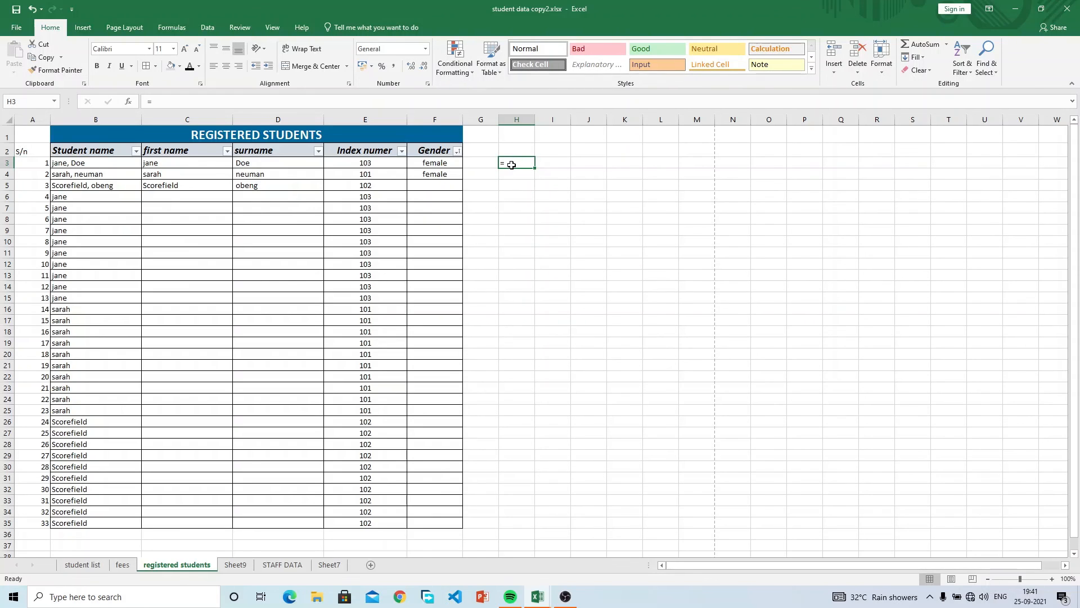
double_click(512, 165)
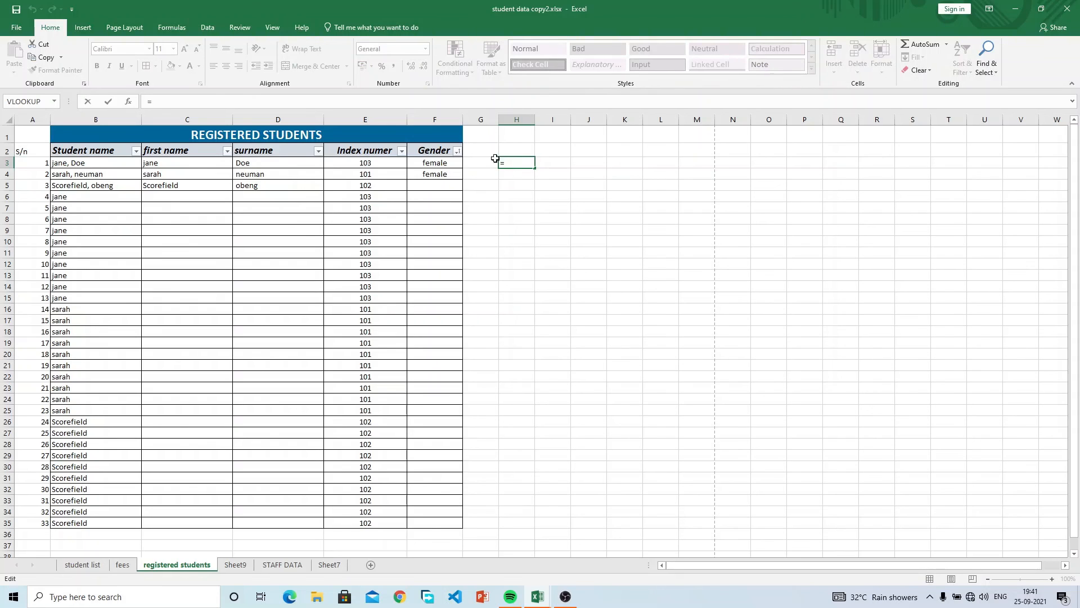
click(423, 103)
text(jjjjj)
click(451, 226)
click(596, 223)
click(525, 162)
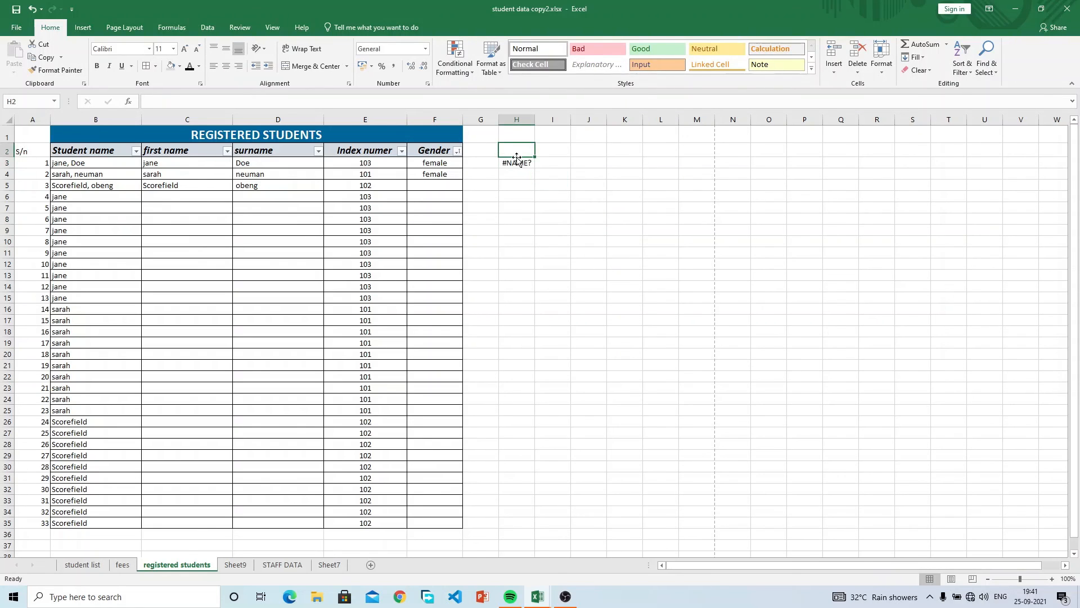
click(297, 102)
key(BackSpace)
key(BackSpace)
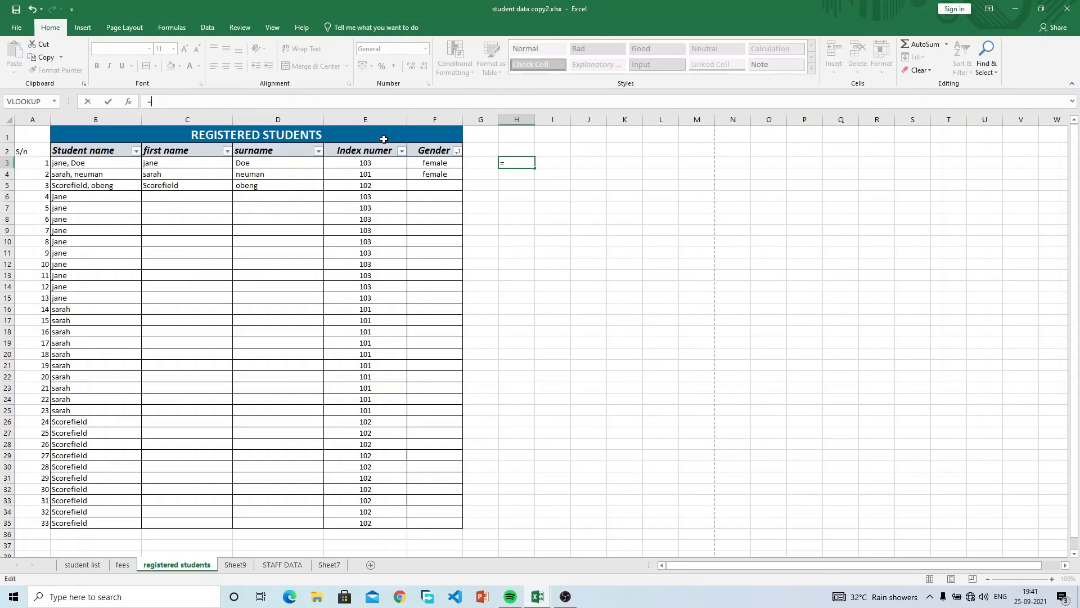
click(404, 162)
click(452, 179)
click(448, 161)
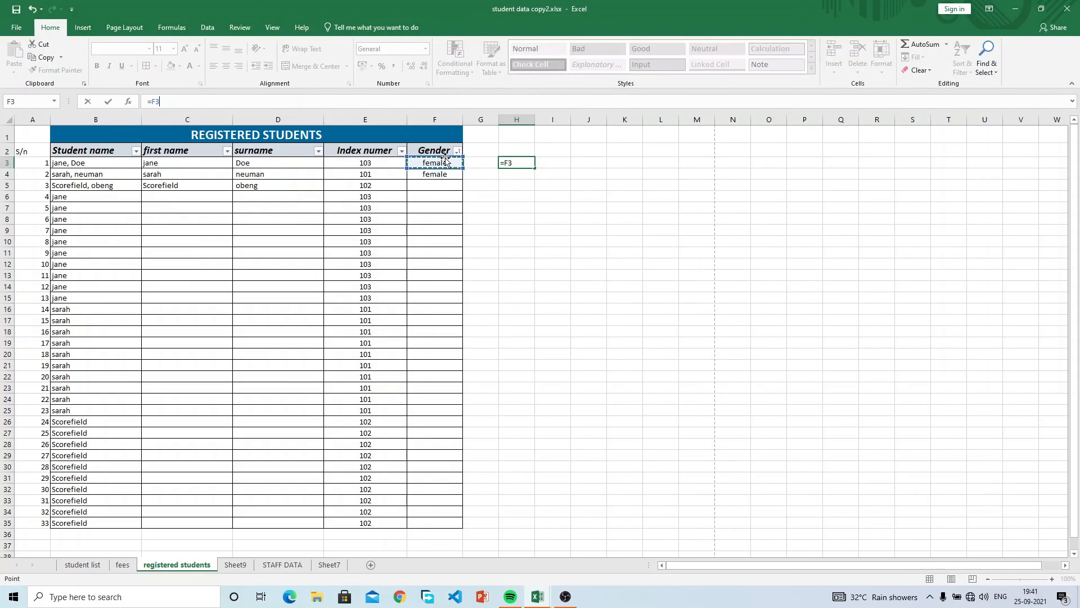
drag(439, 151, 545, 195)
click(550, 183)
key(Return)
click(555, 198)
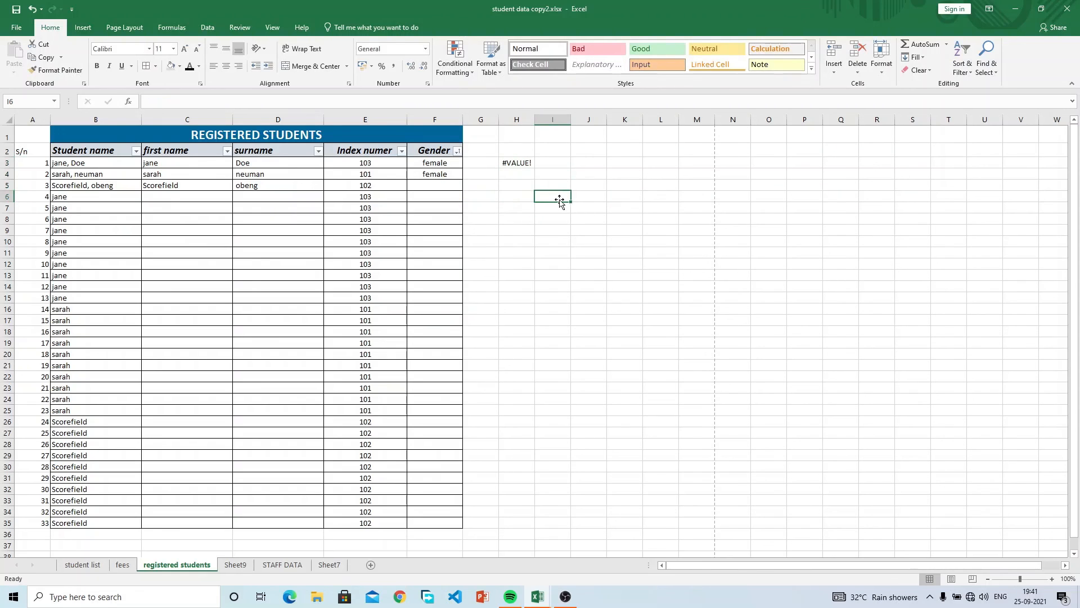
click(518, 164)
key(Delete)
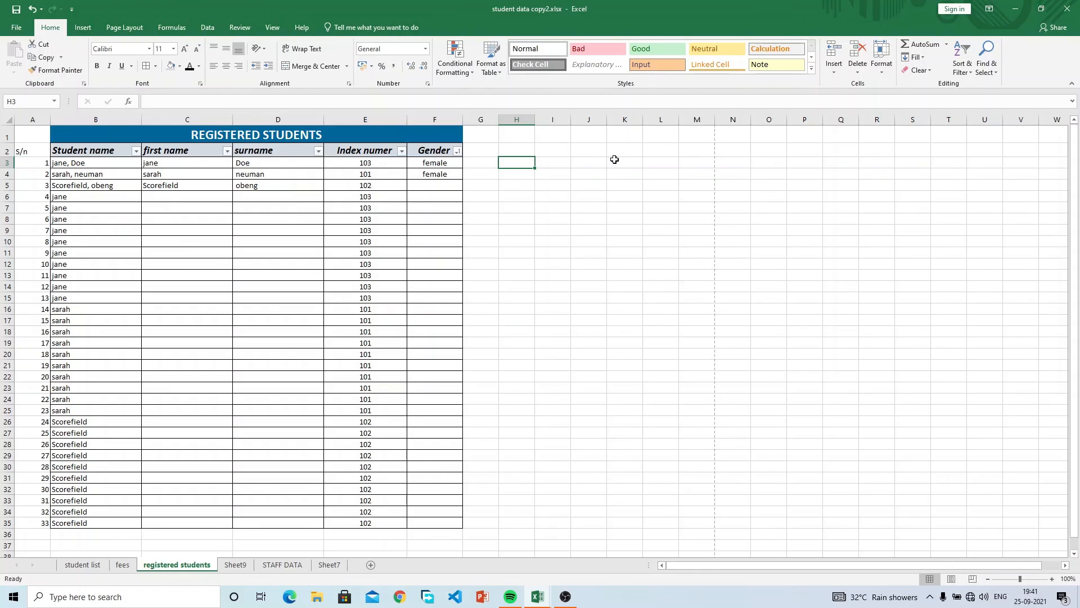
click(555, 163)
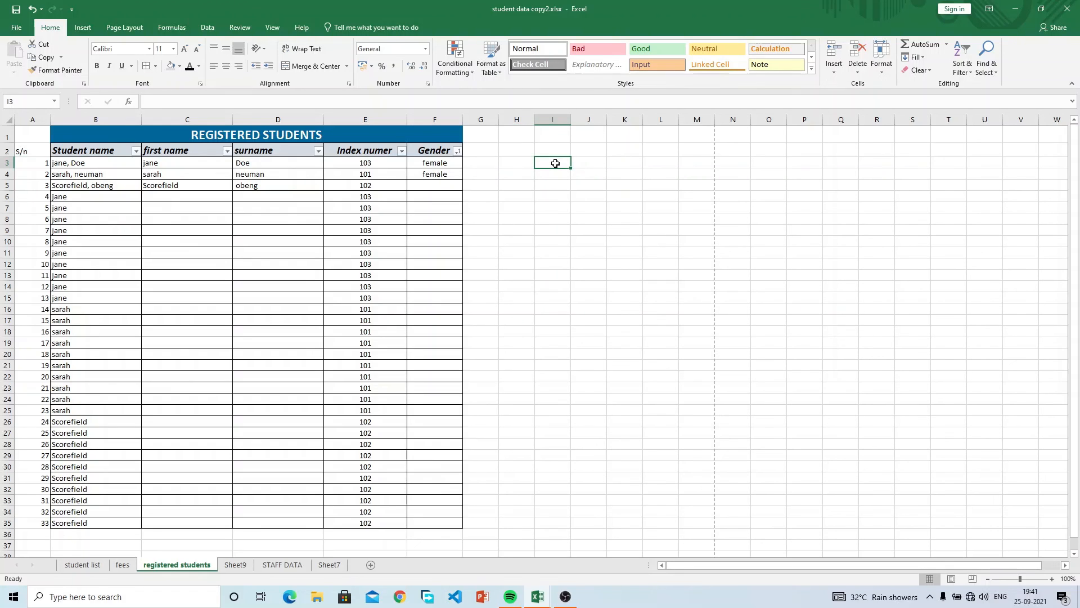
Go to the fees sheet, select fees D3:D6 and D7, and close the AutoSum list without inserting.
click(121, 565)
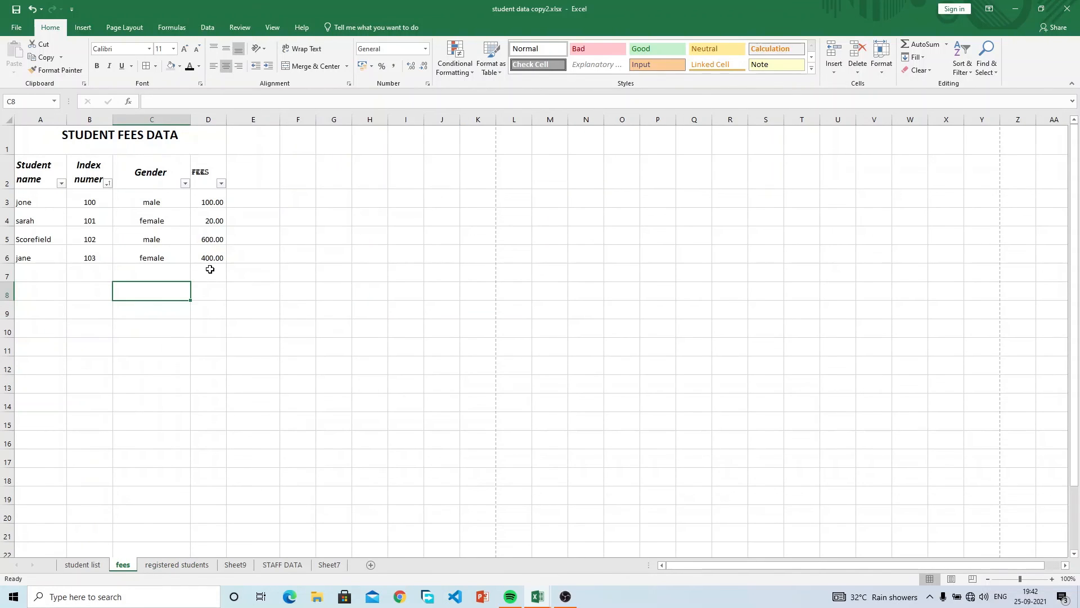
drag(212, 203, 212, 257)
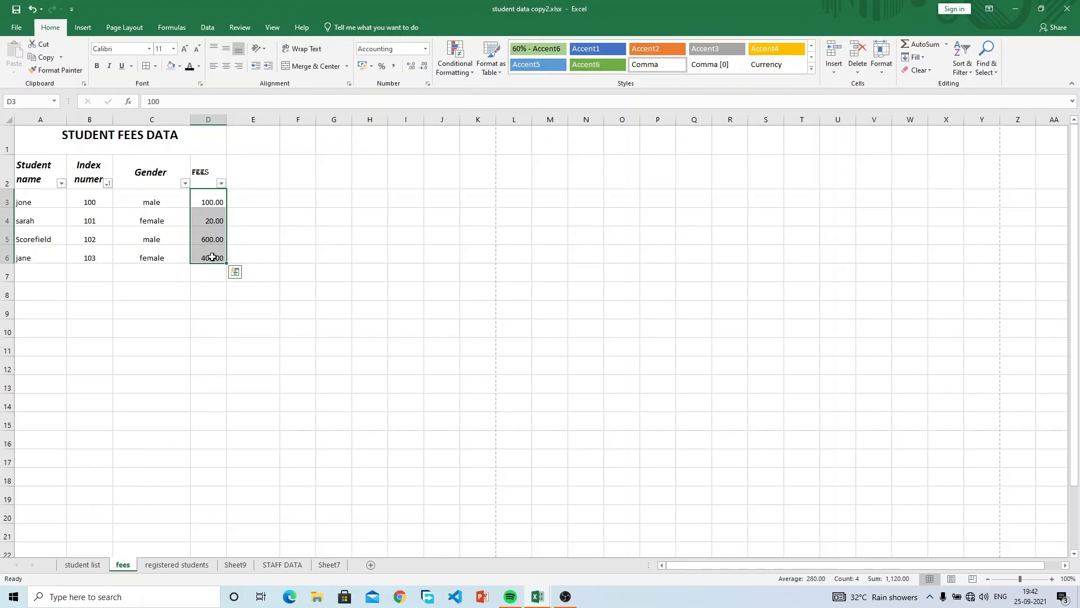
click(211, 276)
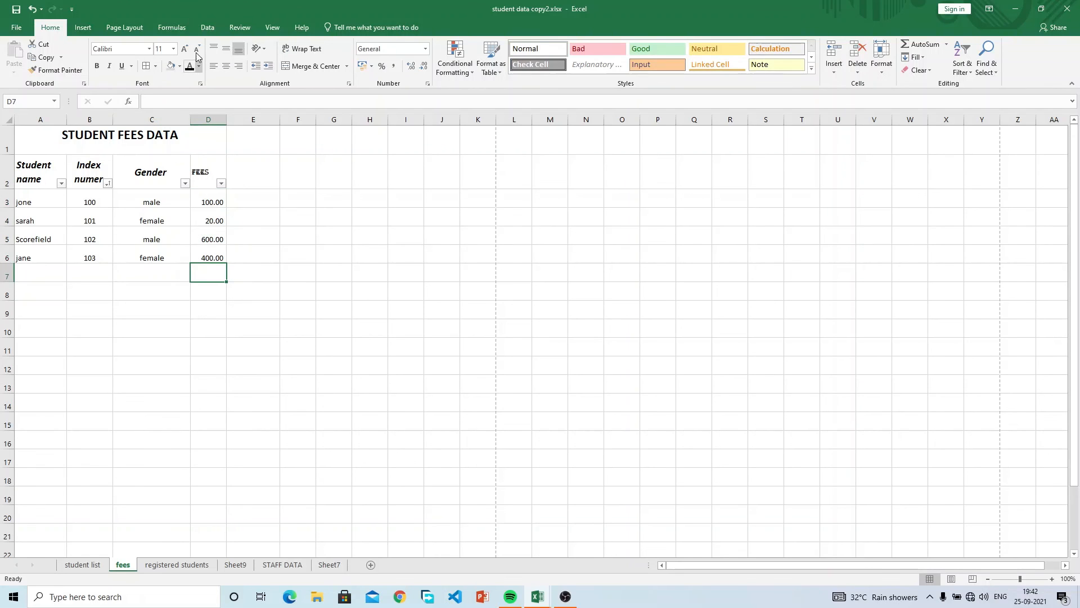
click(172, 27)
click(52, 72)
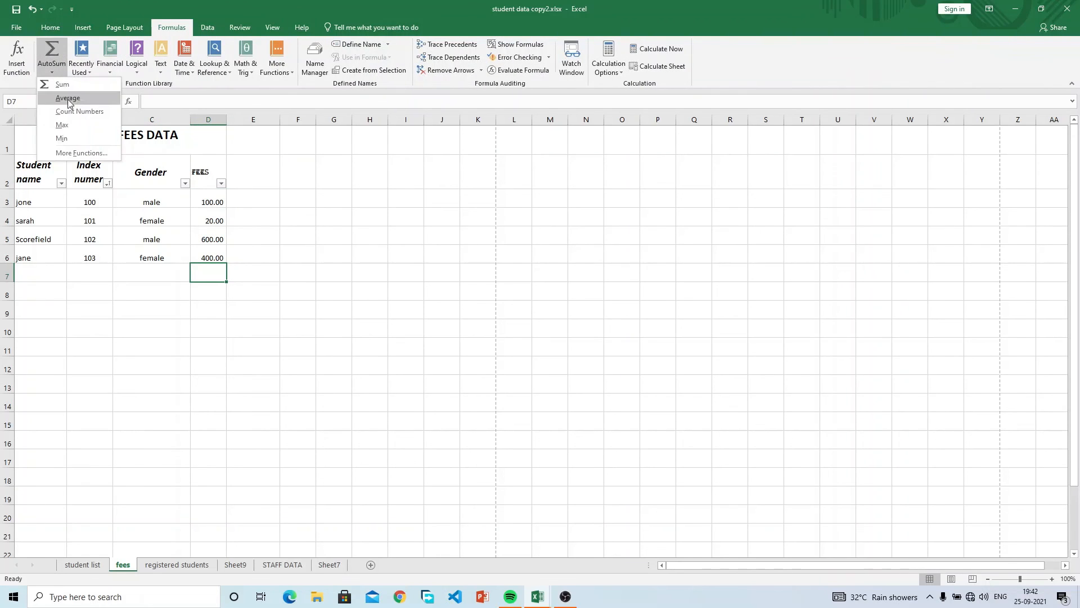
click(218, 271)
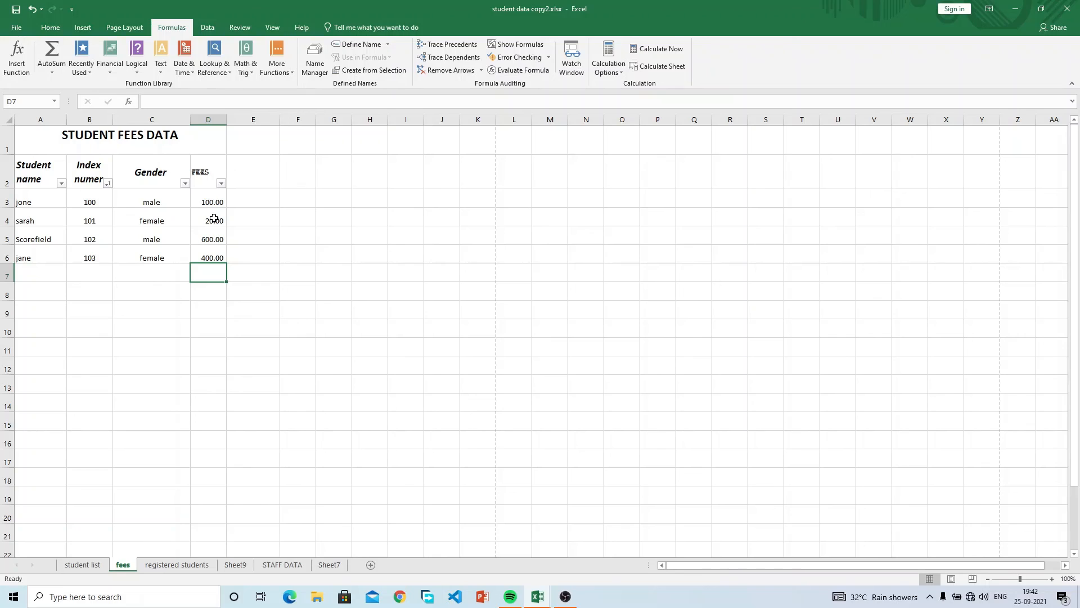
Select ranges in column E and row 2, ending on the empty total cell D7.
click(245, 198)
drag(232, 200, 258, 386)
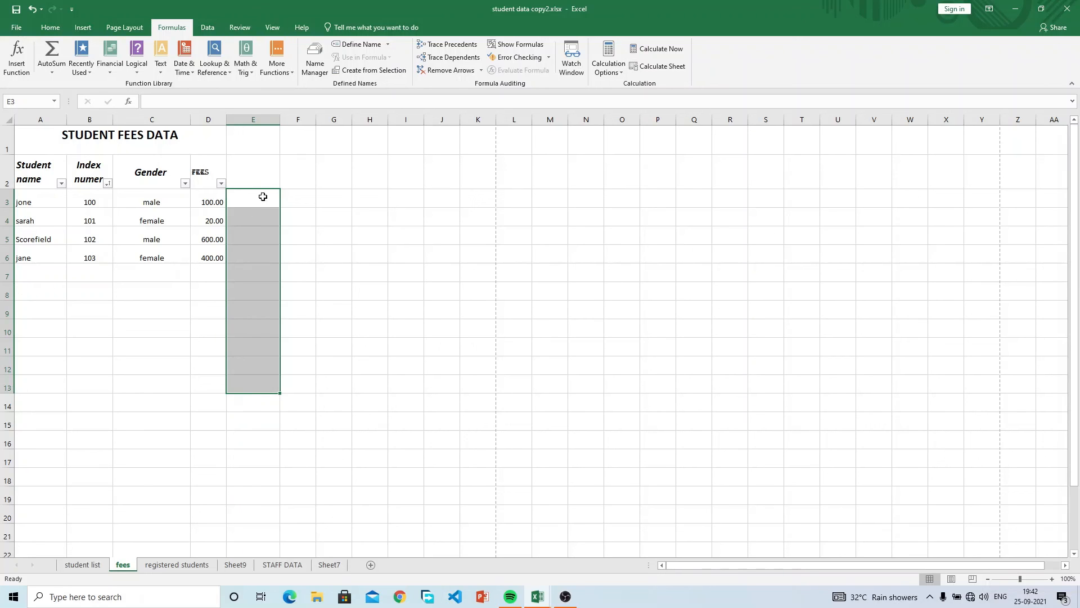
click(261, 165)
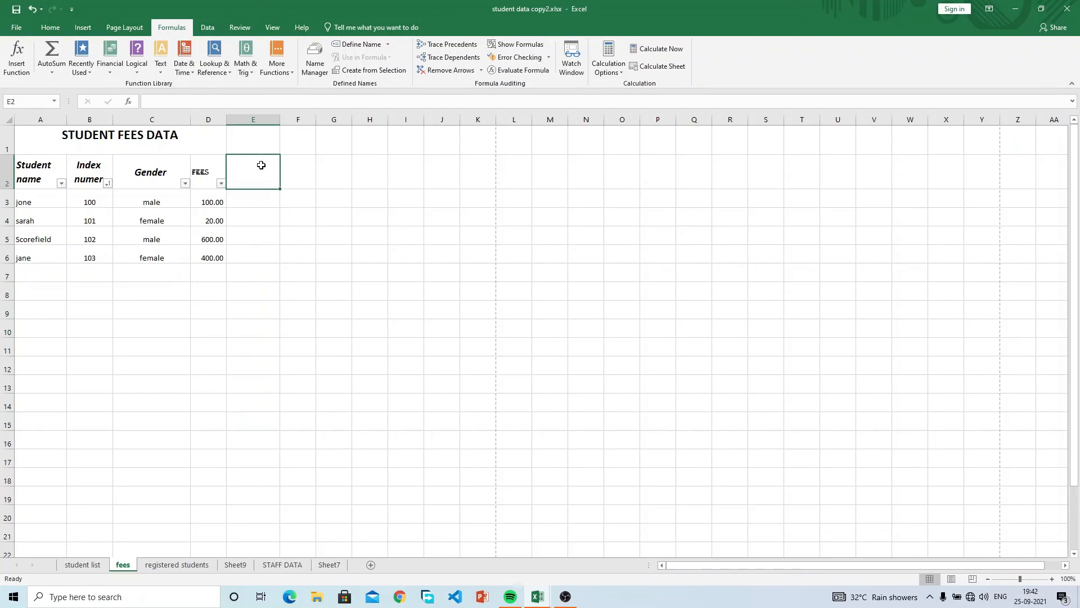
drag(261, 165, 308, 175)
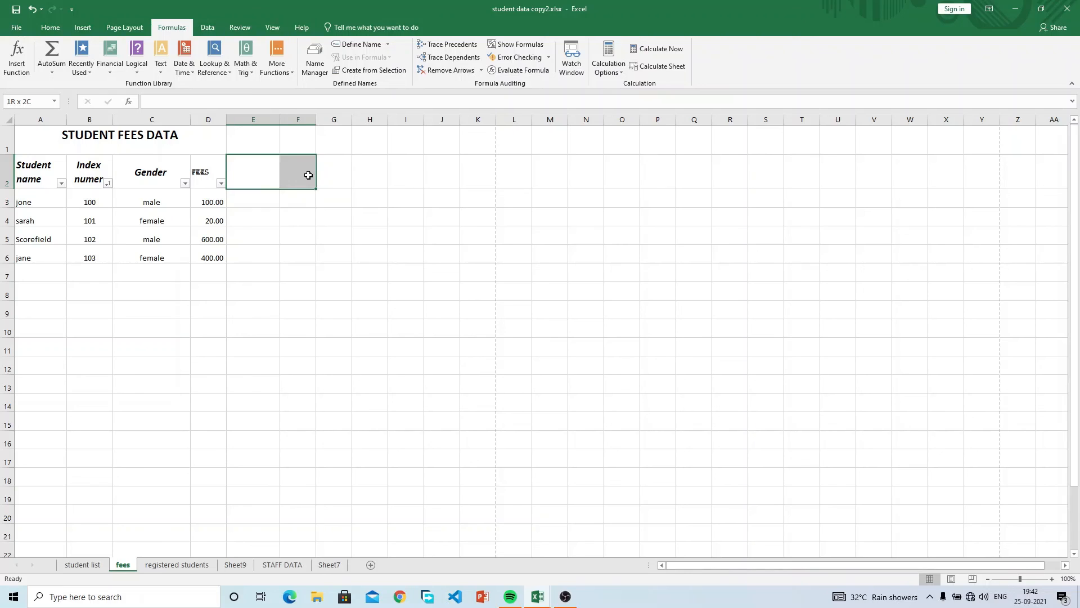
drag(308, 175, 264, 181)
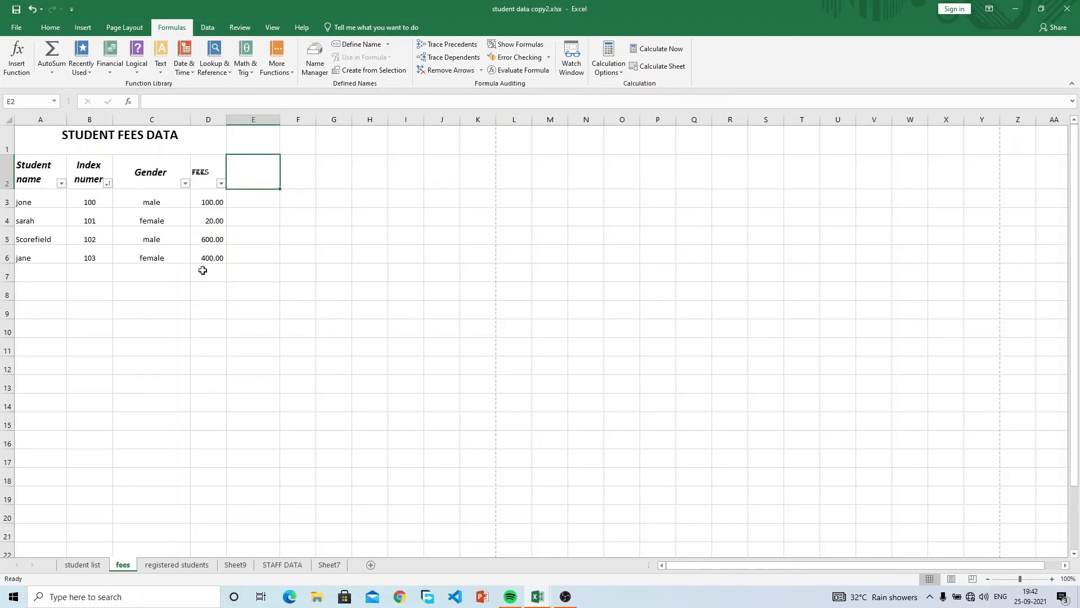
click(203, 270)
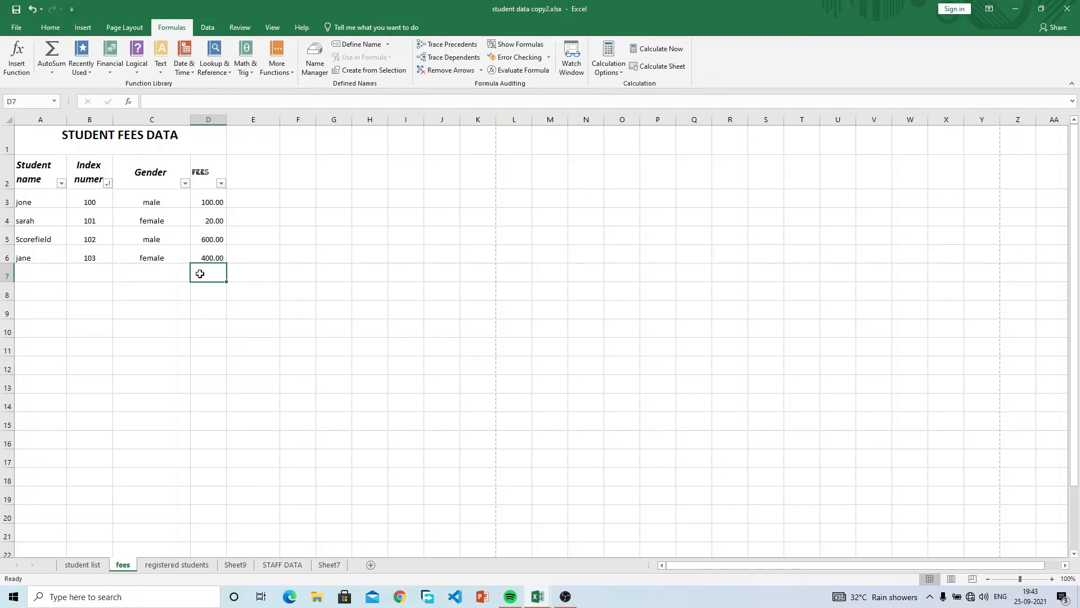
Label cell C7 as 'total', correcting a typo.
click(258, 272)
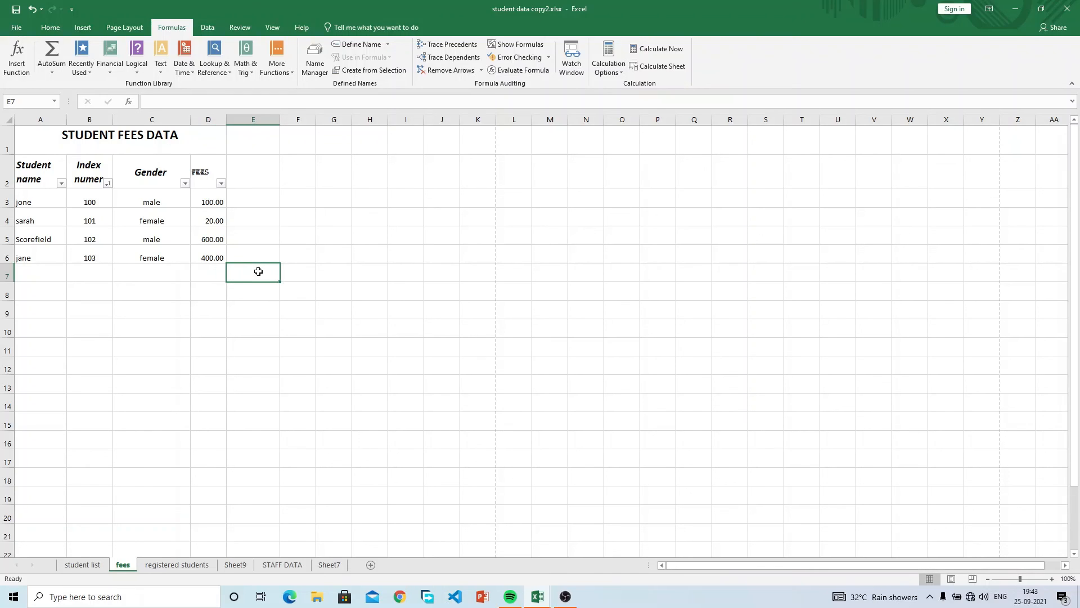
click(218, 273)
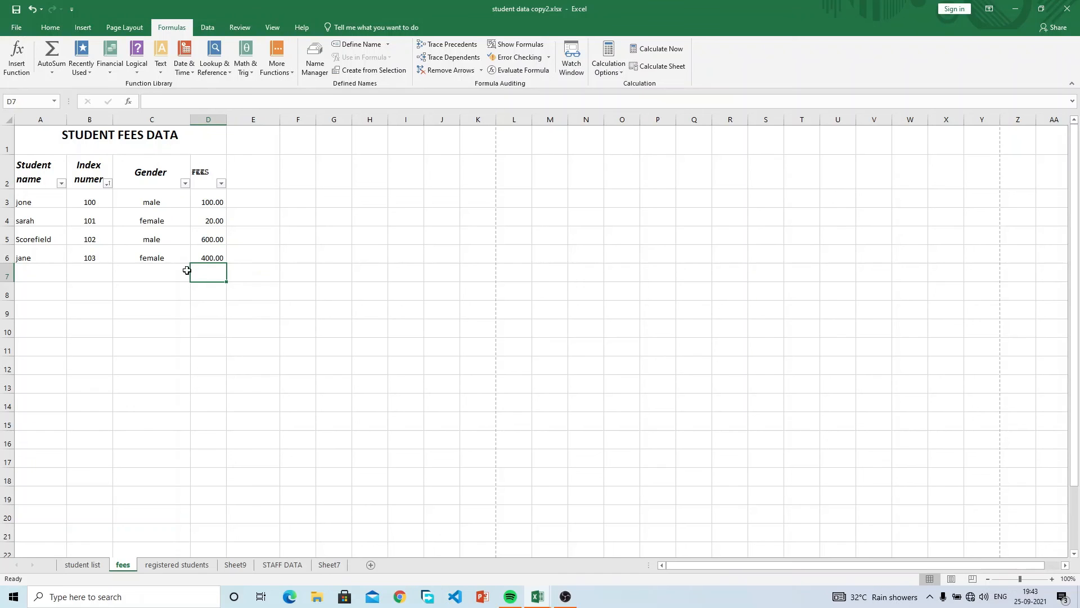
click(149, 270)
text(totl)
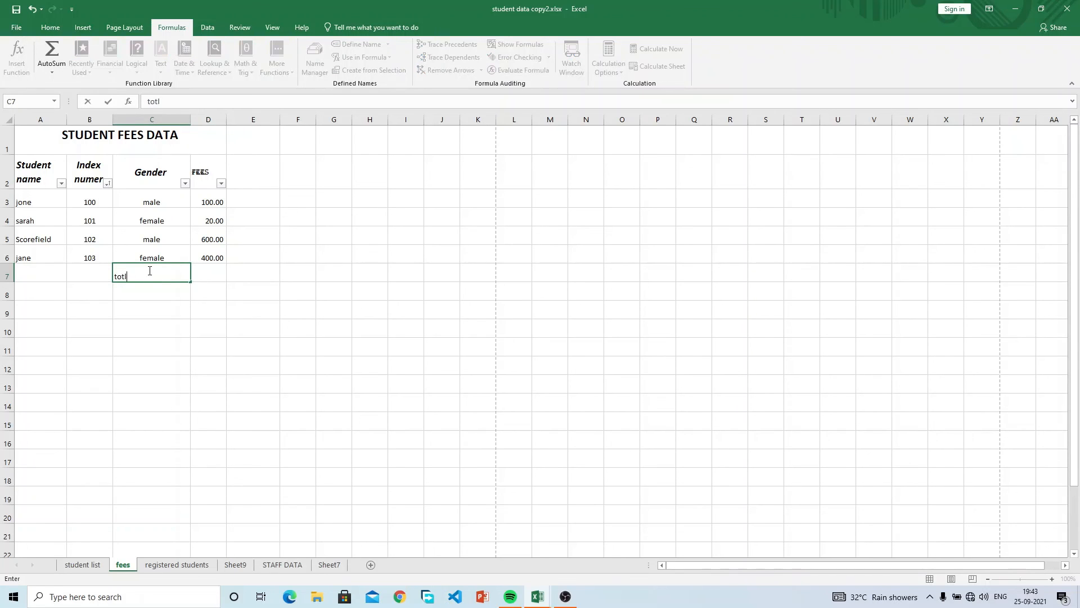
key(BackSpace)
text(al)
key(Tab)
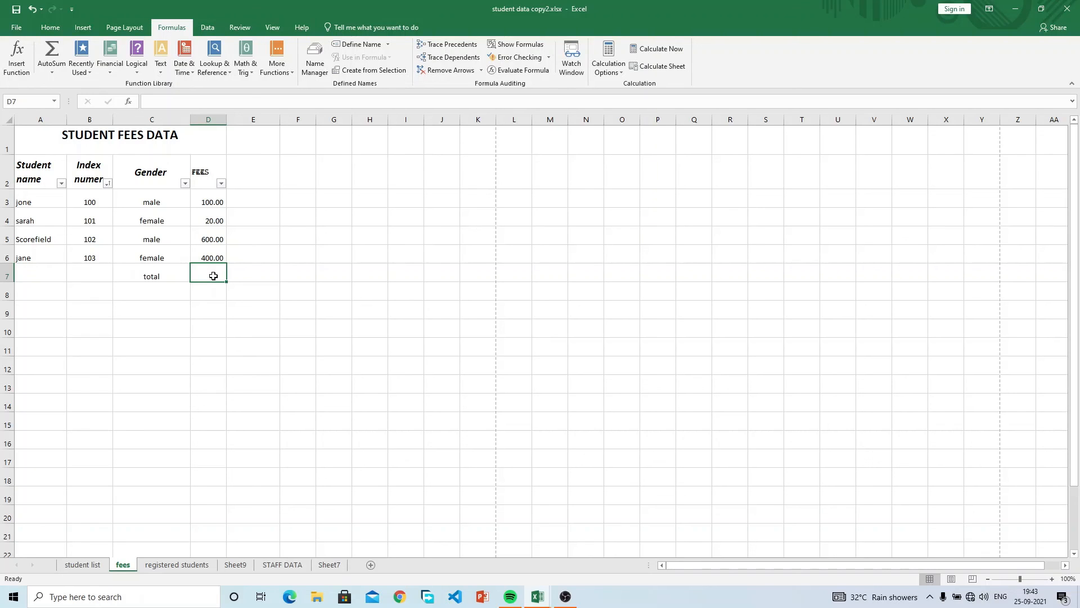
Begin the D7 formula as =SUM( after a few typing corrections.
text(=)
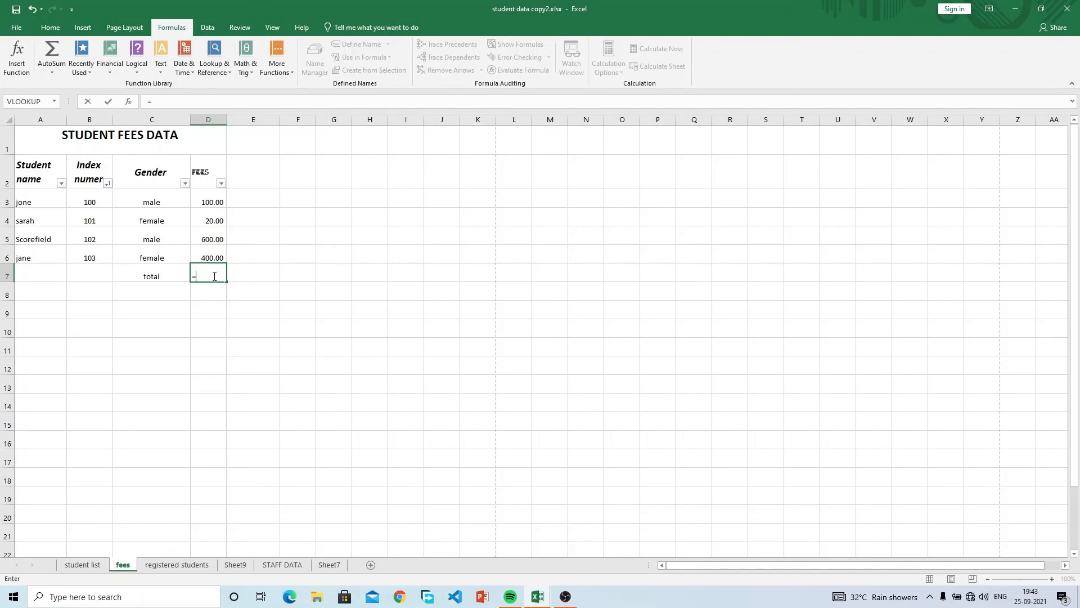
text(sum)
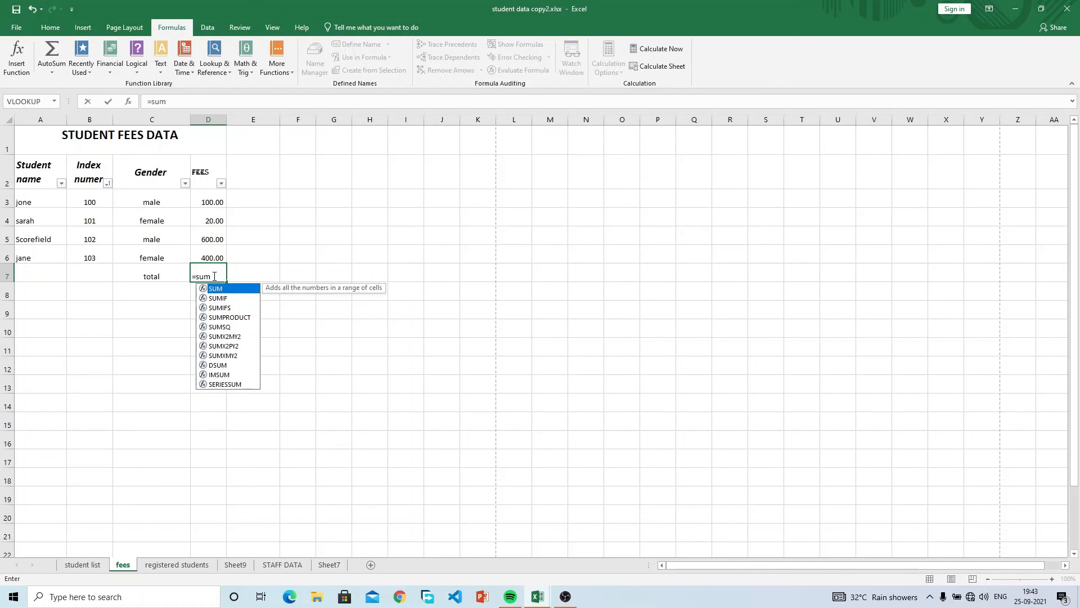
key(BackSpace)
key(BackSpace)
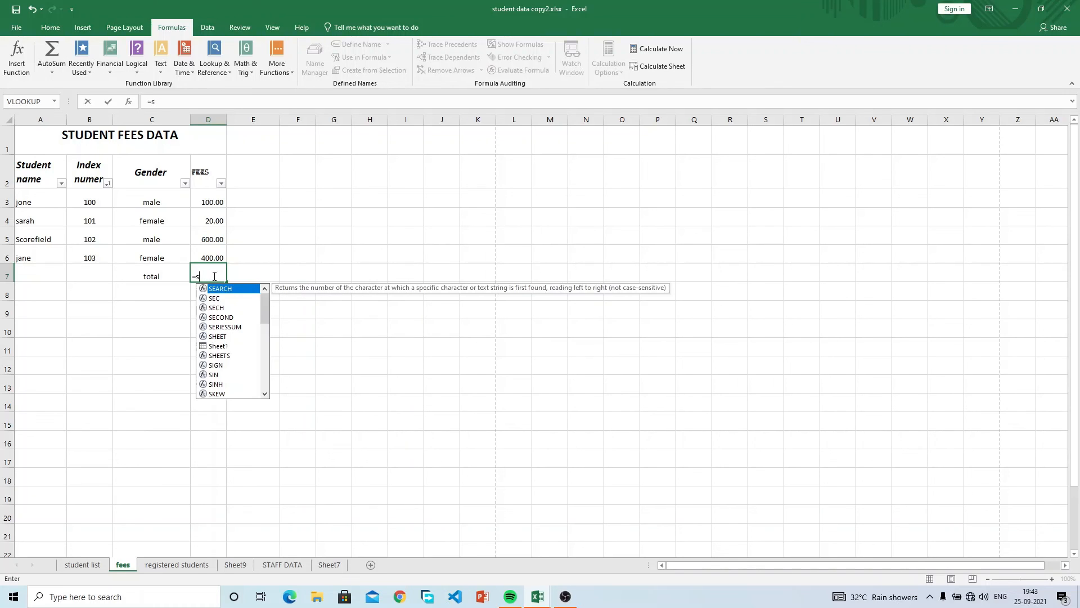
text(um)
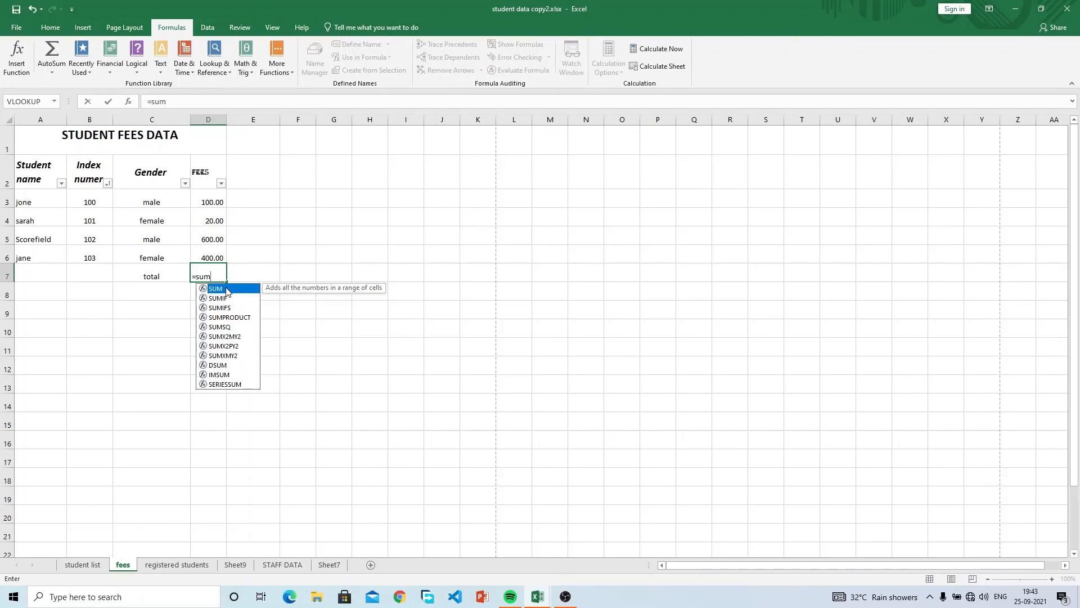
text(()
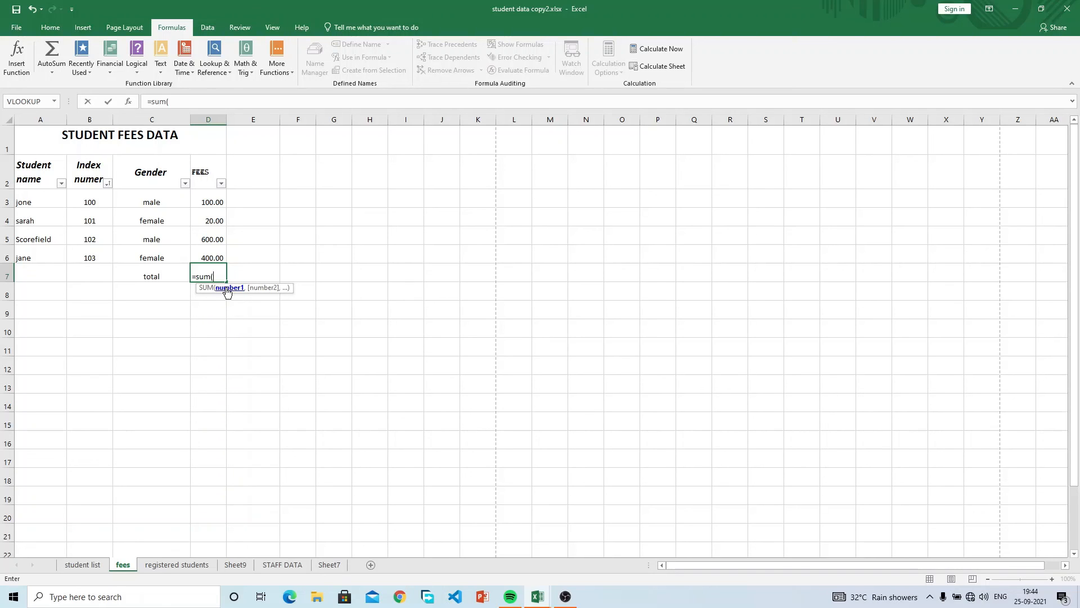
key(BackSpace)
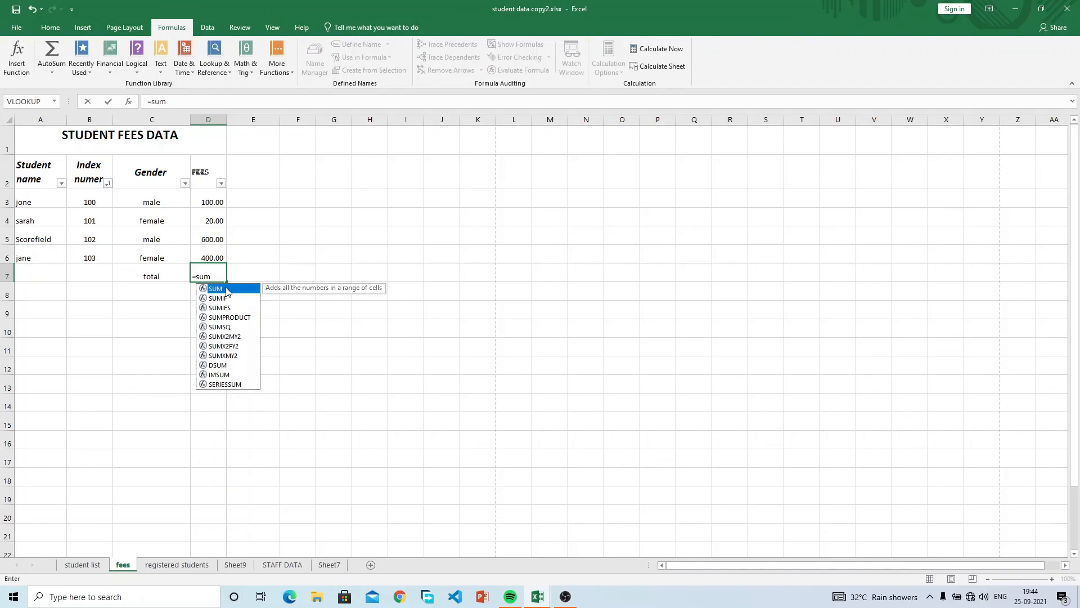
text(()
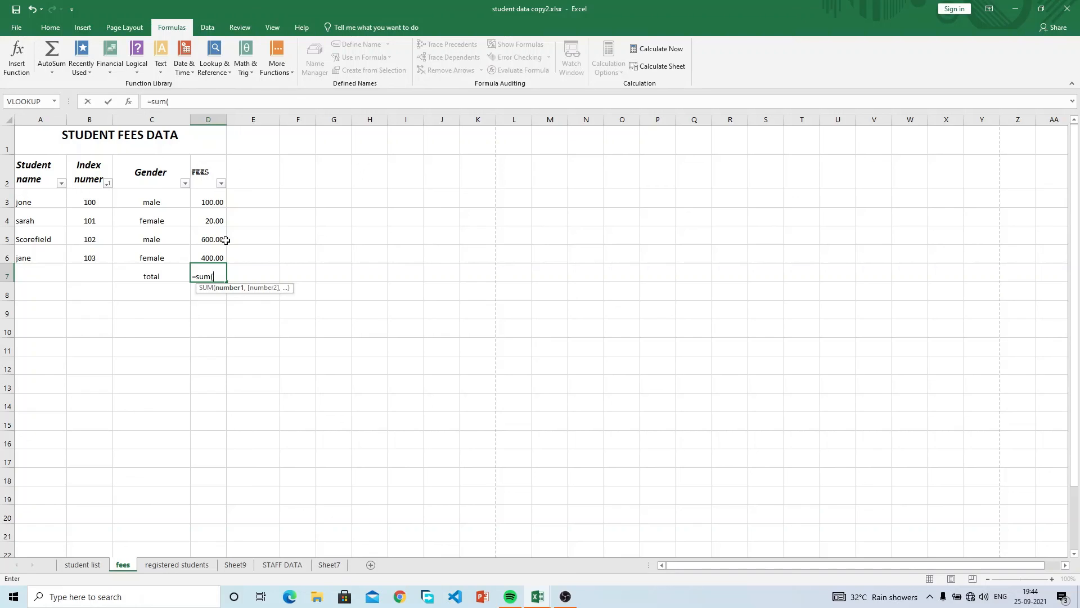
text(d3)
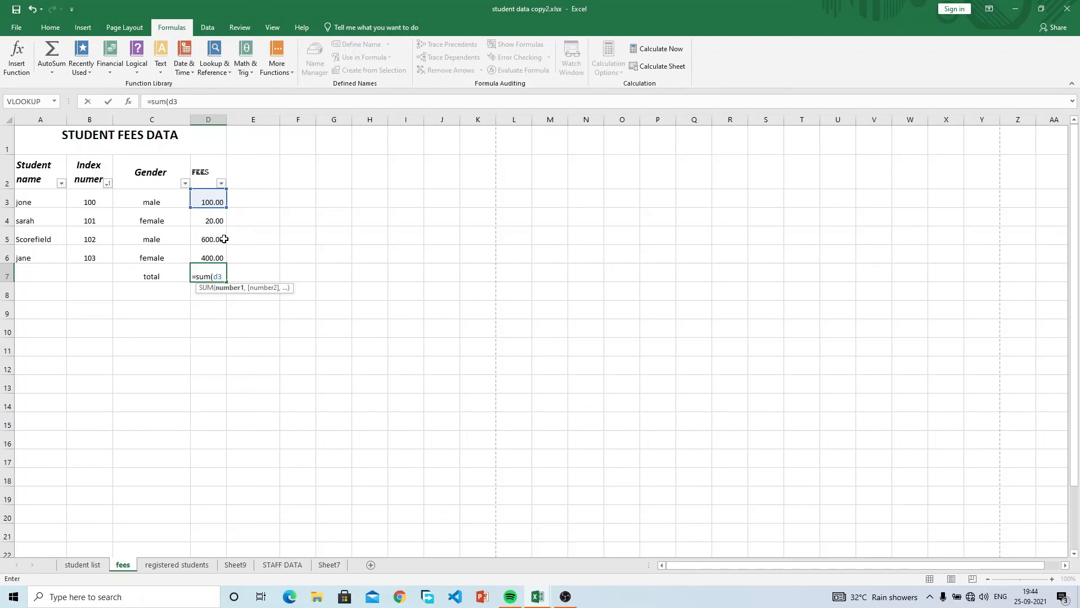
key(BackSpace)
key(BackSpace)
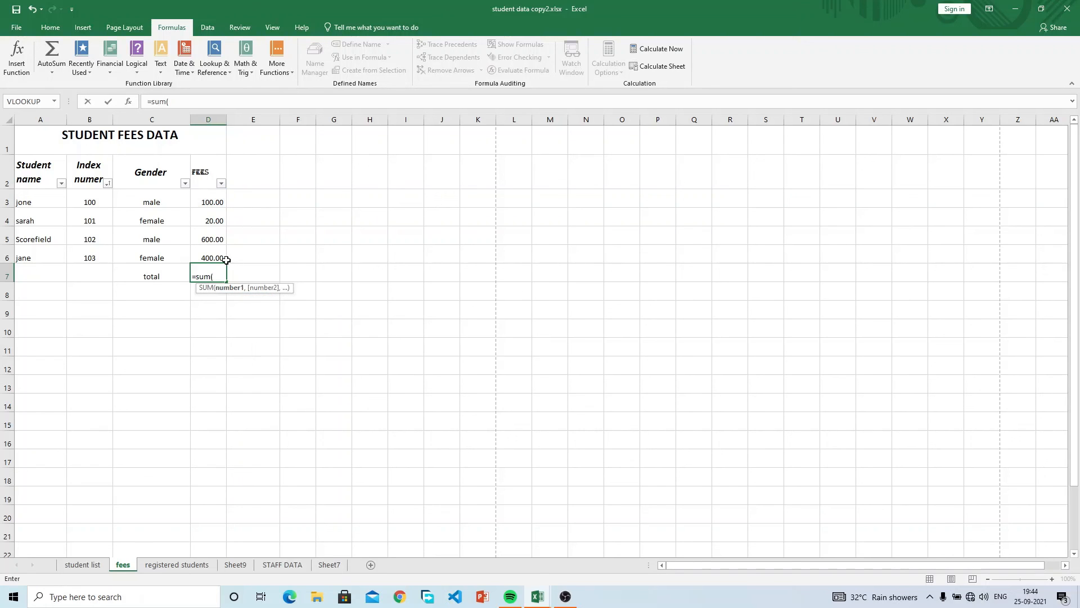
Complete D7 as =SUM(D3+D4+D5+D6), giving a total of 1,120.00.
click(212, 204)
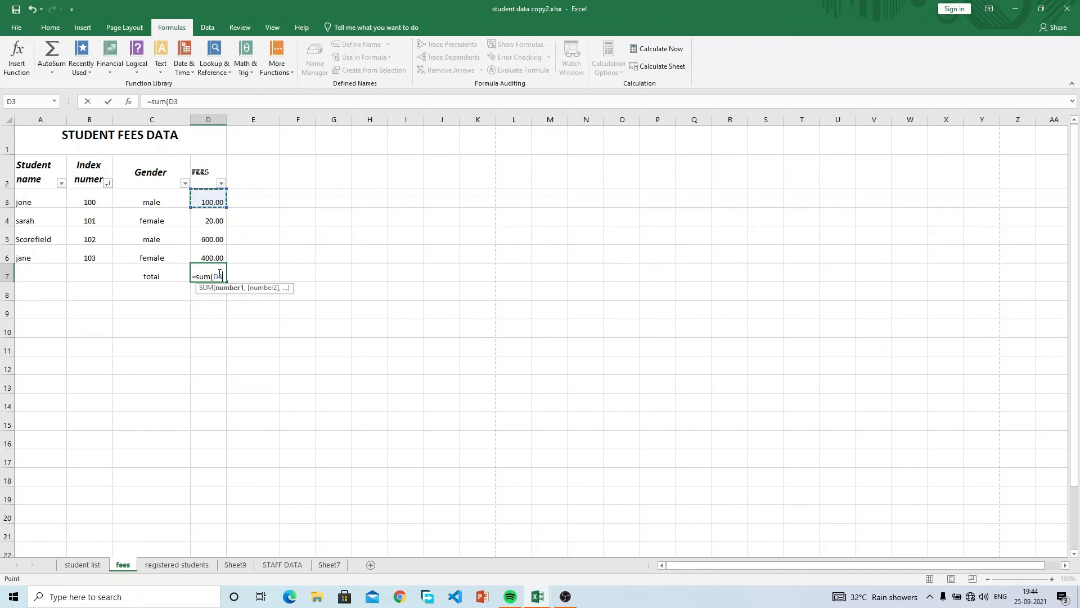
text(+)
click(213, 219)
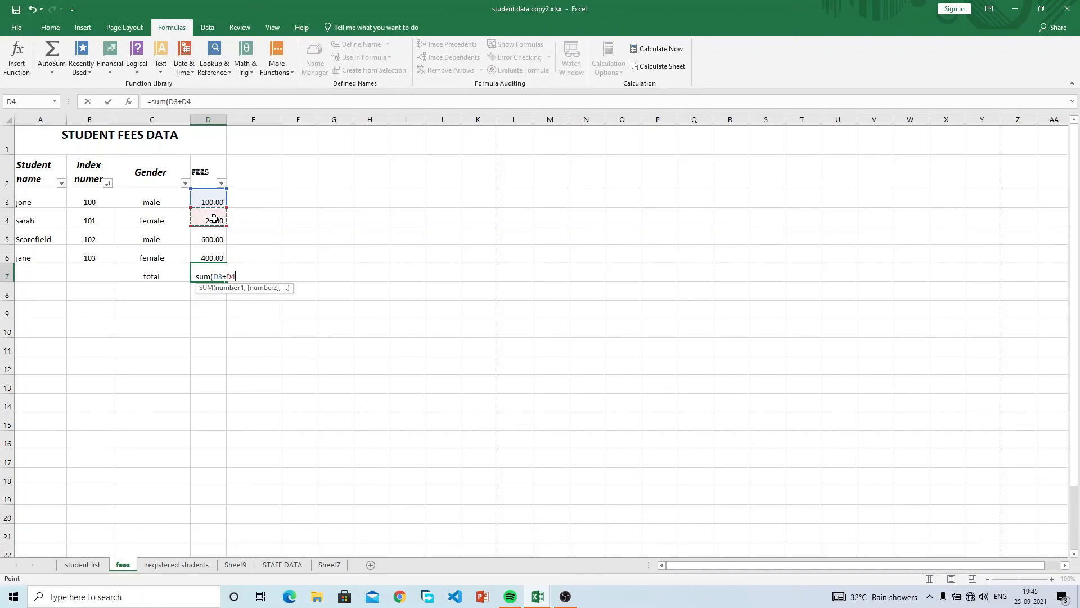
text(+)
click(215, 236)
text(+)
click(213, 253)
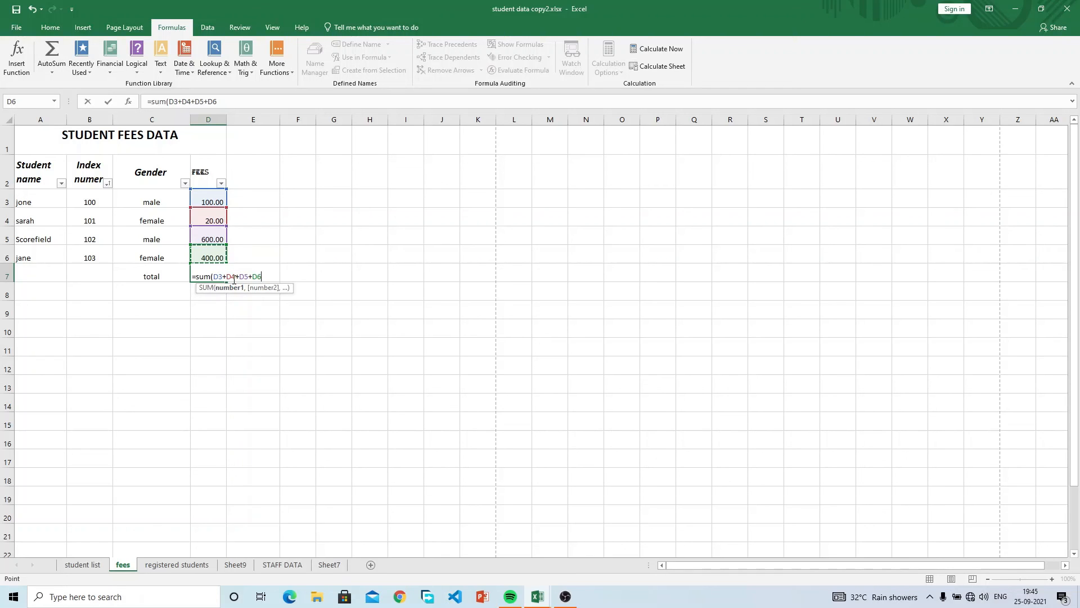
text())
key(Return)
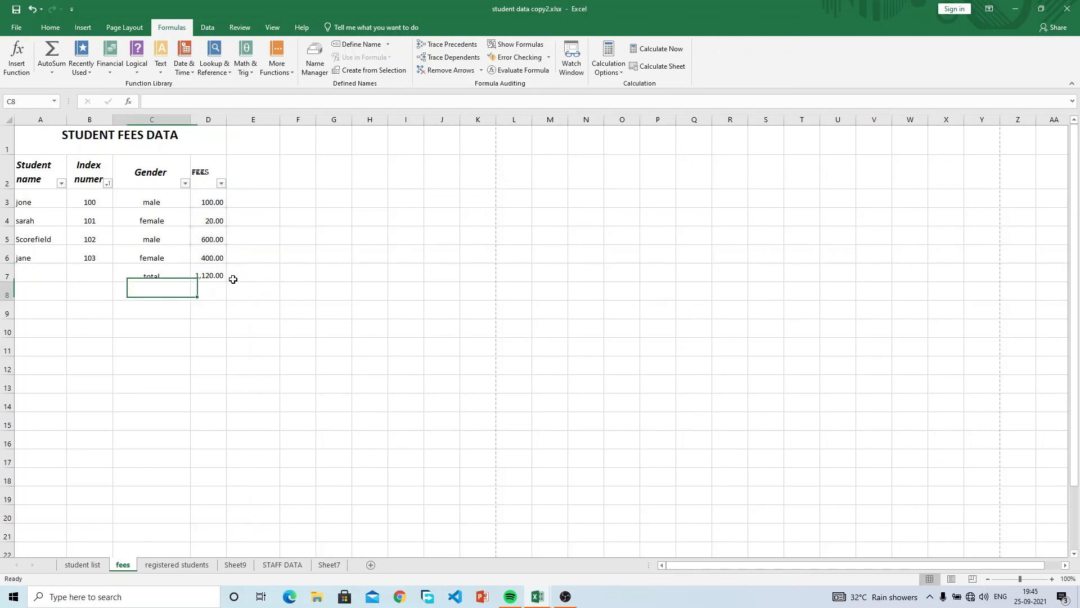
Re-enter the D7 total as =SUM(D3:D6), still 1,120.00, then start another =sum( in D7.
click(218, 276)
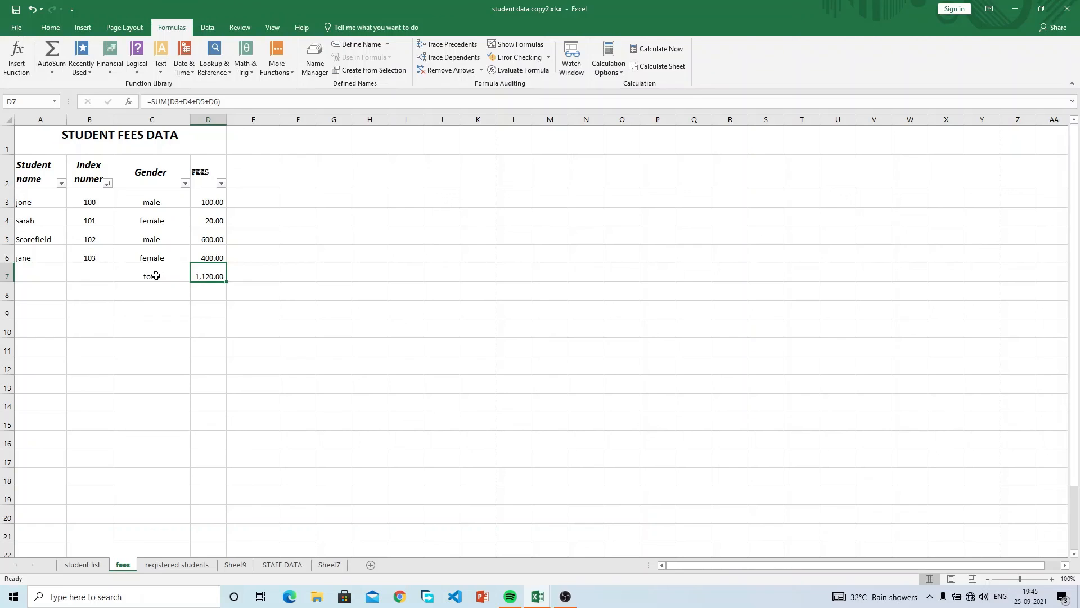
drag(151, 275, 210, 274)
click(211, 273)
text(=s)
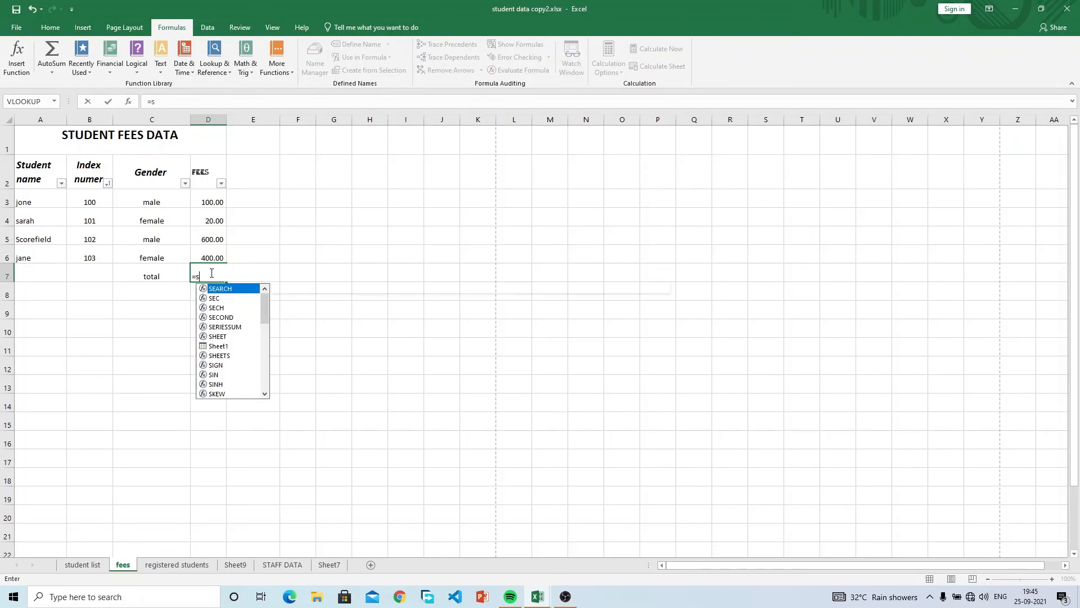
text(um()
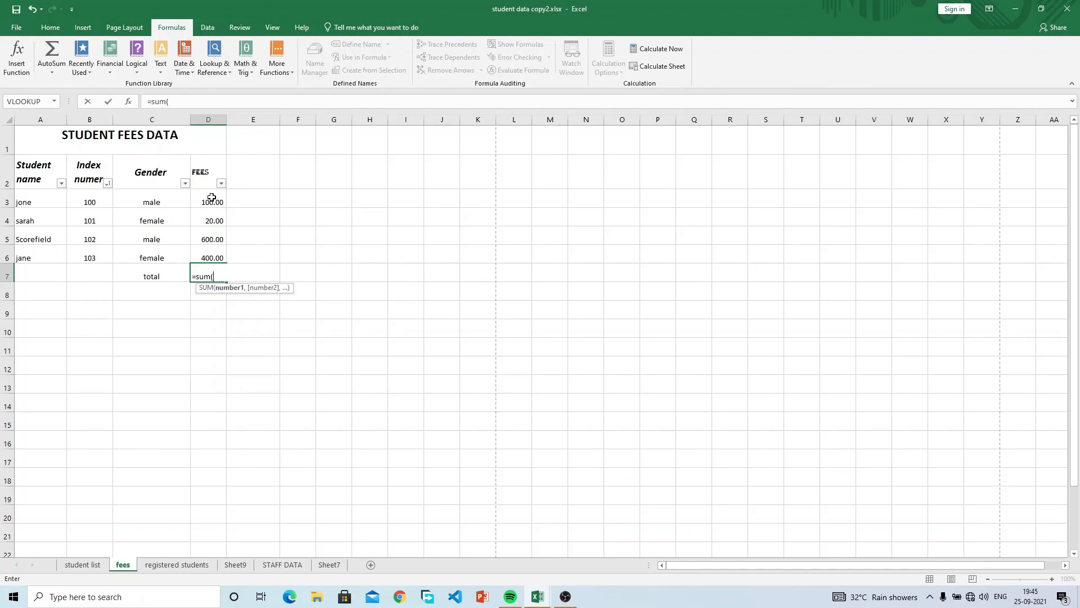
text(d2)
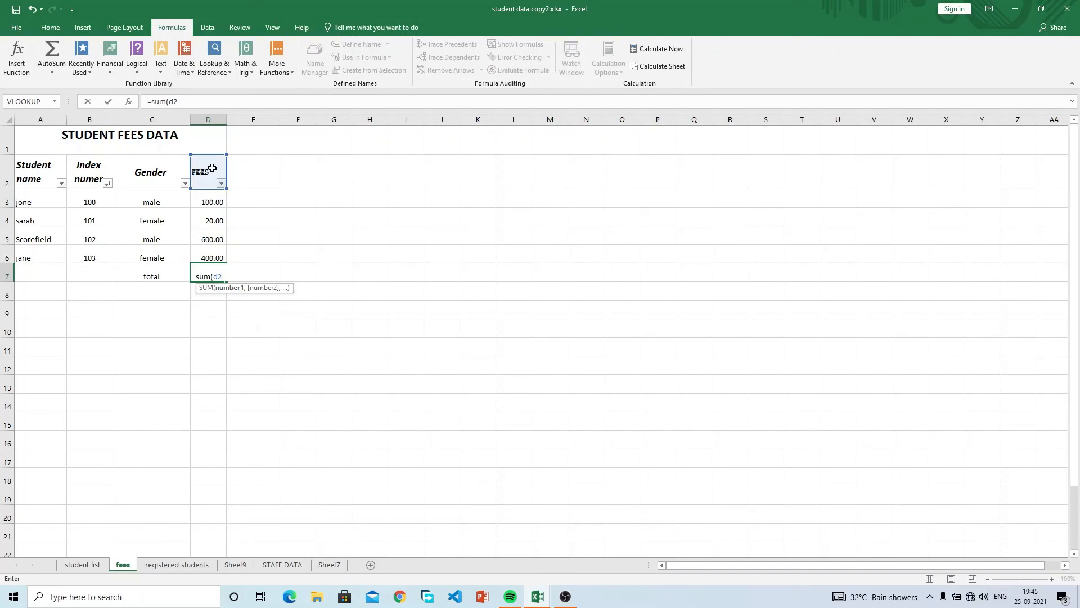
key(BackSpace)
text(3:)
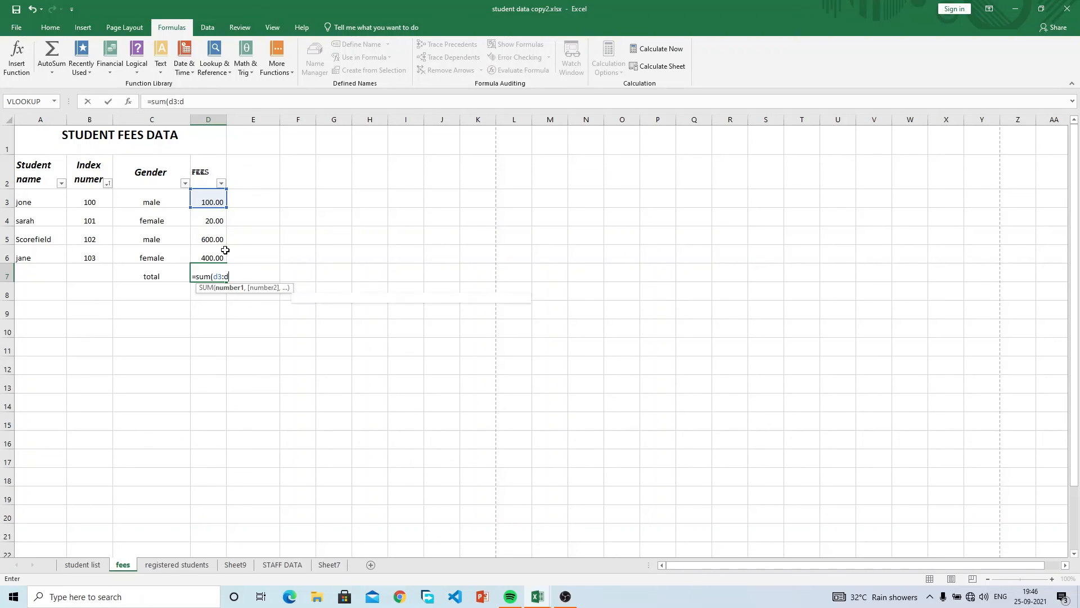
text(d6)
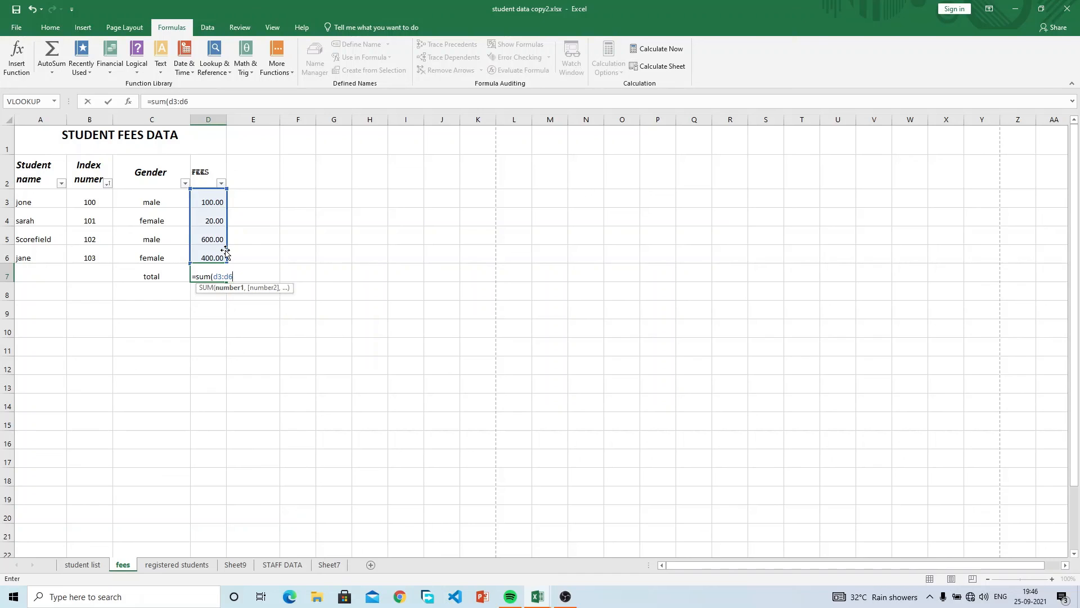
text())
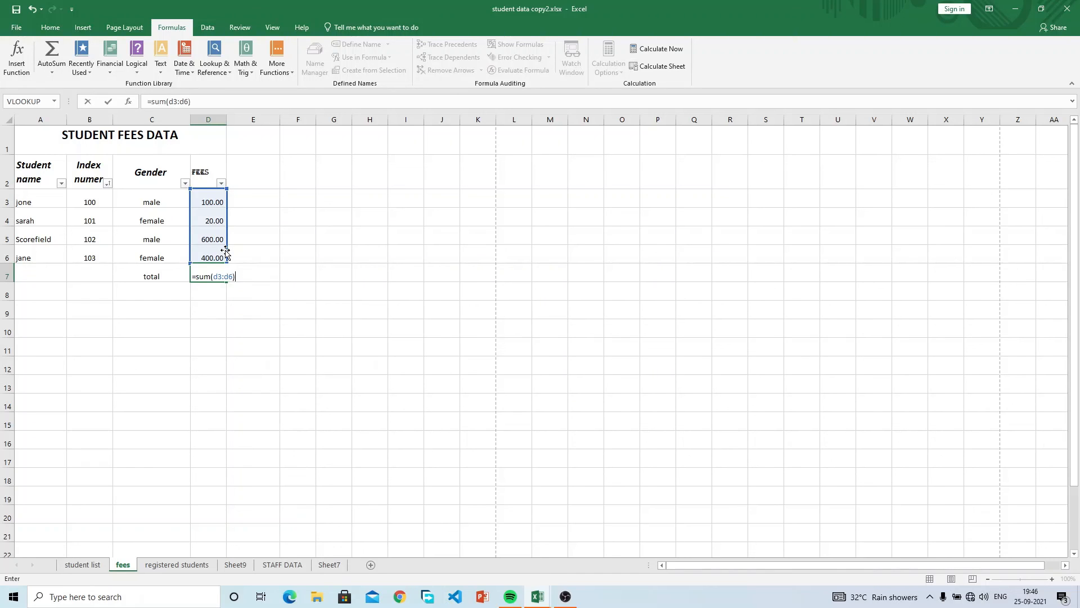
key(Return)
click(206, 275)
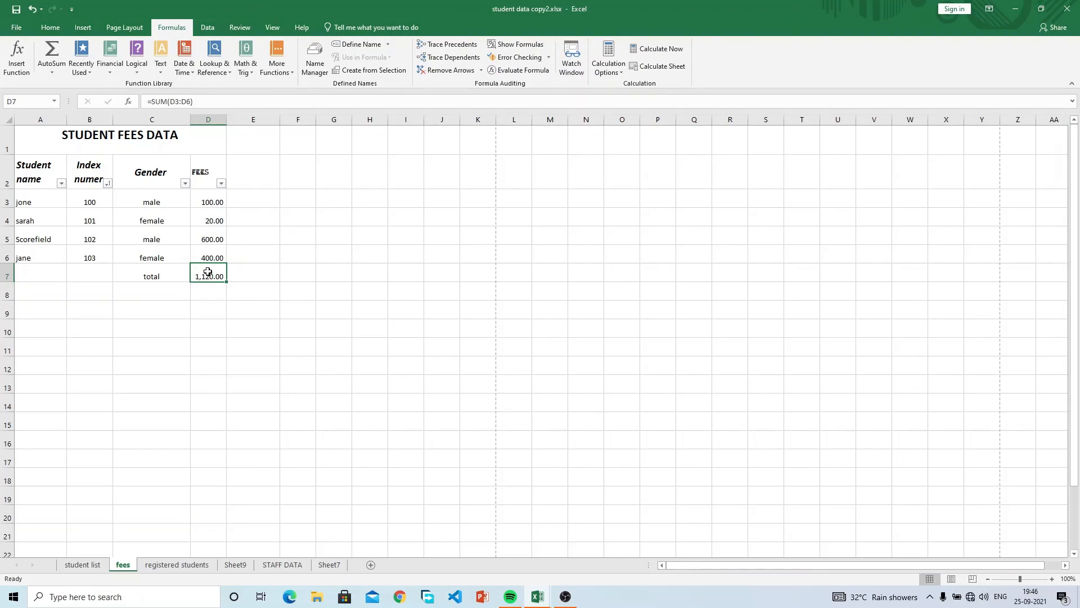
text(=sum)
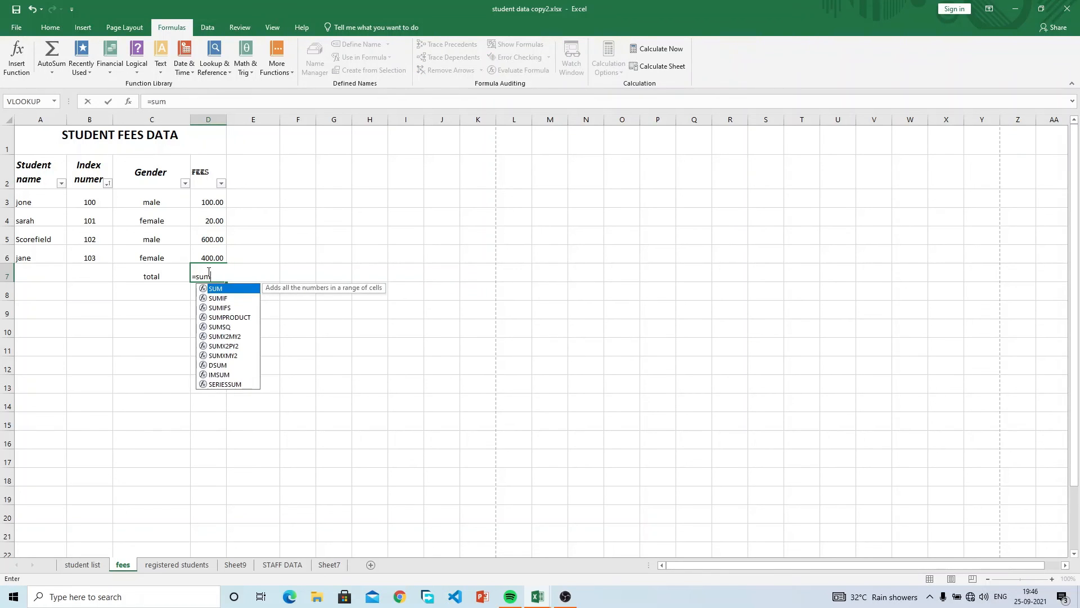
text(()
Enter D7 as =SUM(D3:D6) twice by dragging over the fee range.
drag(212, 203, 209, 252)
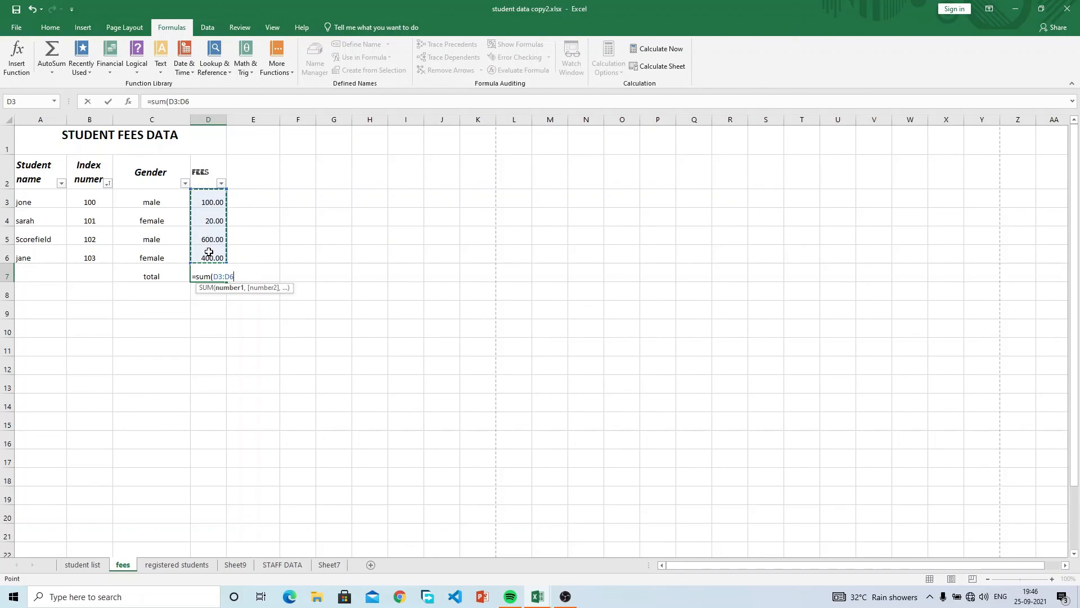
text())
key(Return)
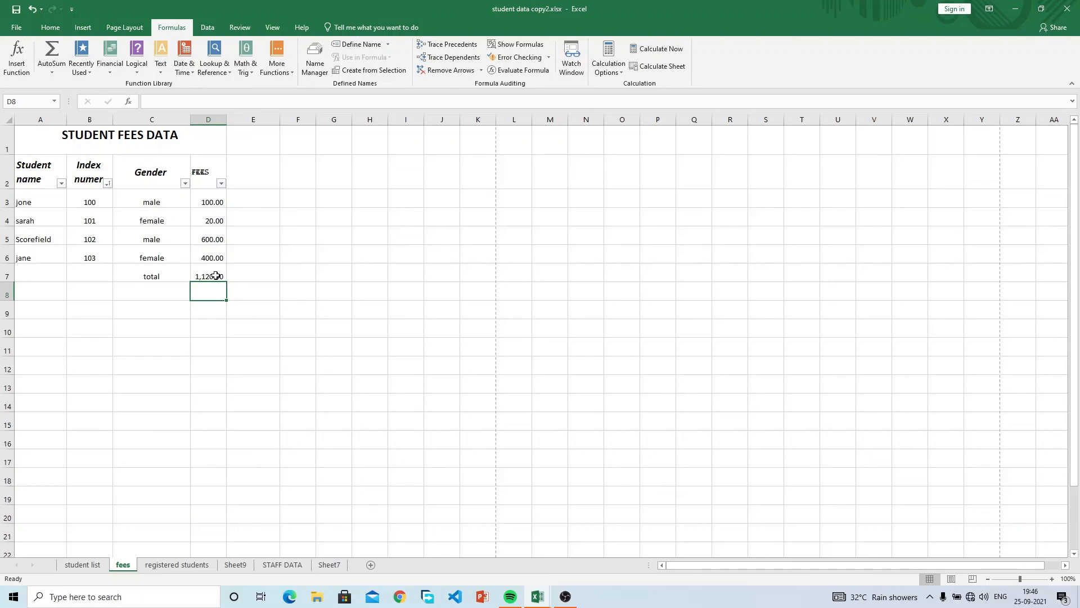
click(215, 276)
text(=)
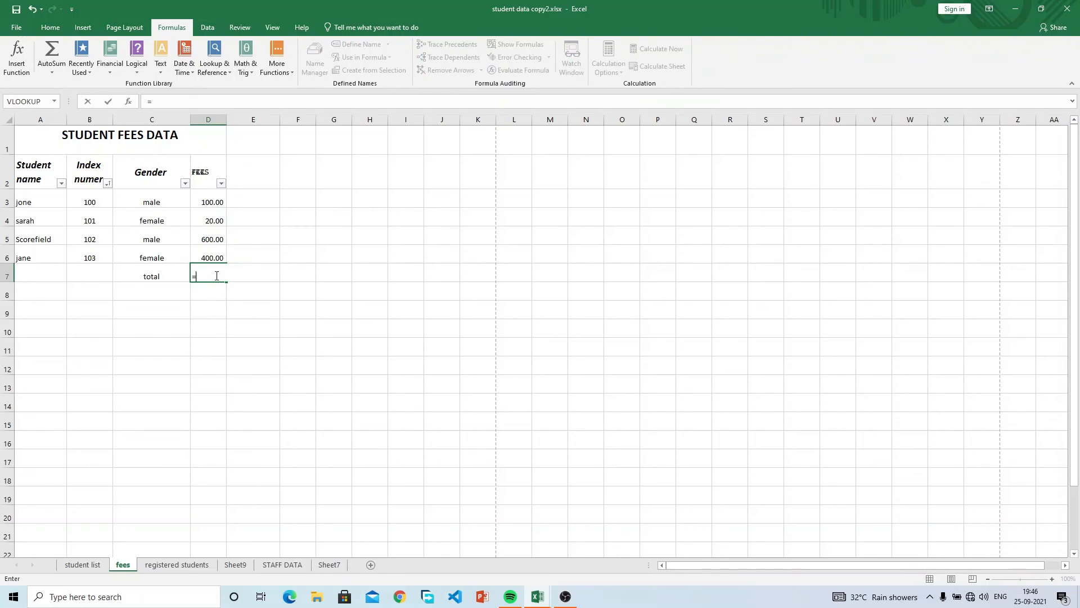
text(sum()
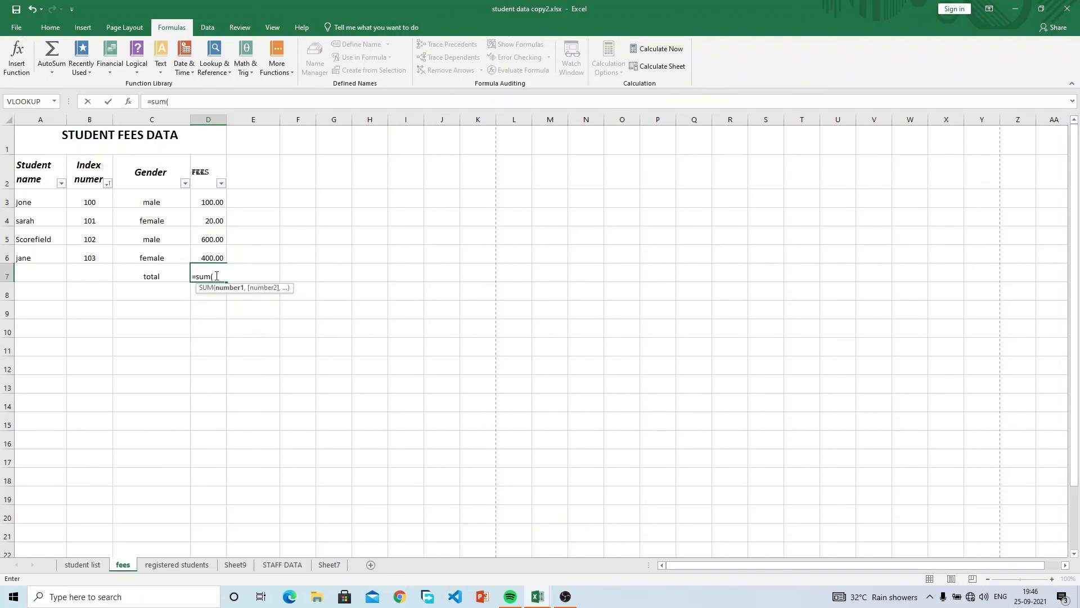
drag(210, 200, 212, 254)
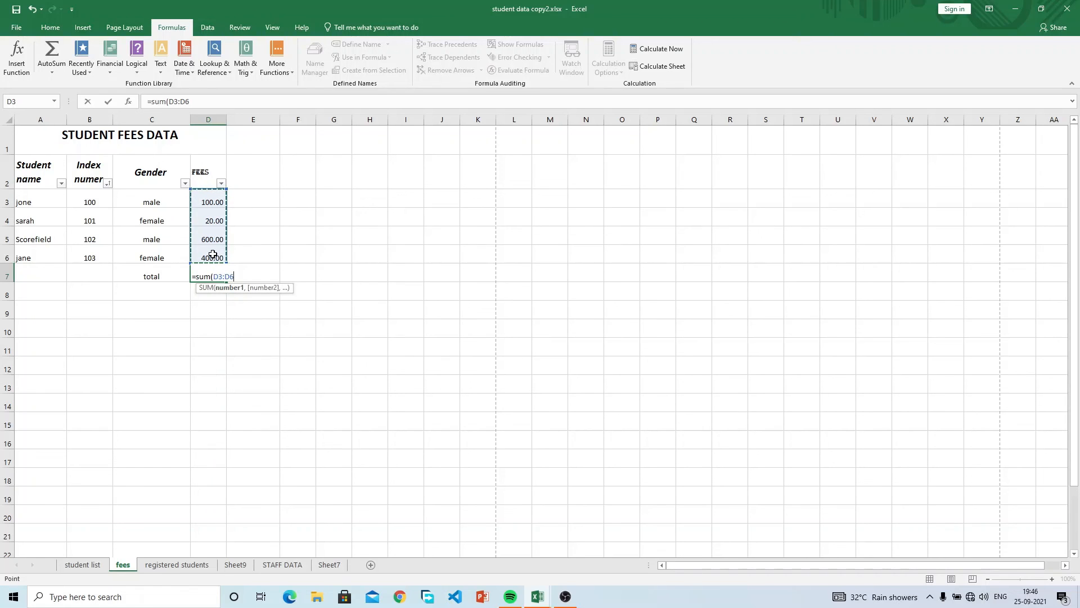
text())
key(Return)
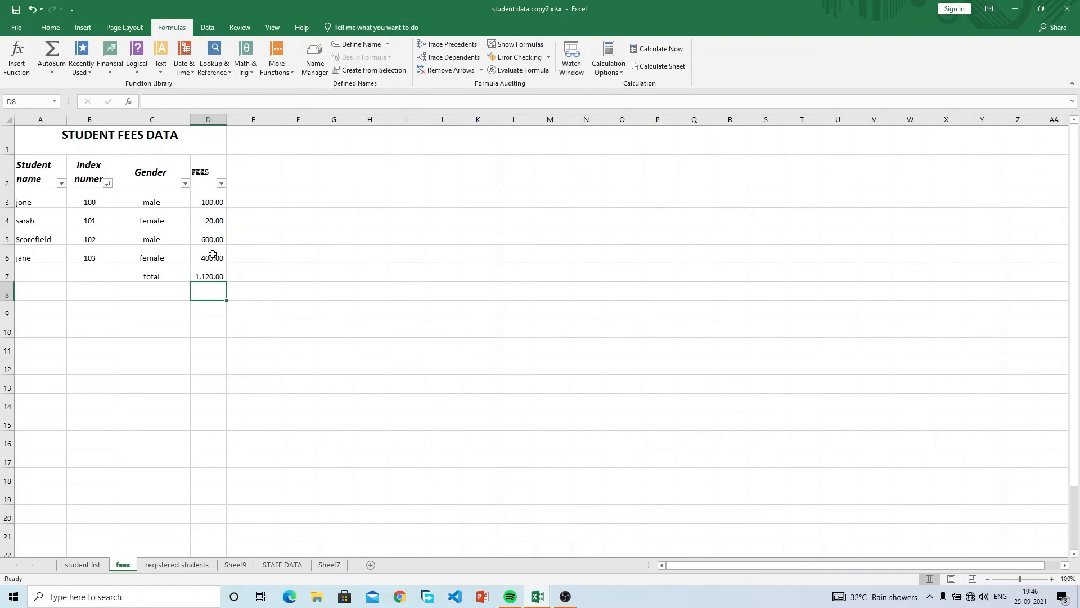
Rewrite D7 as =SUM(D3+D5), so the total shows 700.00.
click(216, 272)
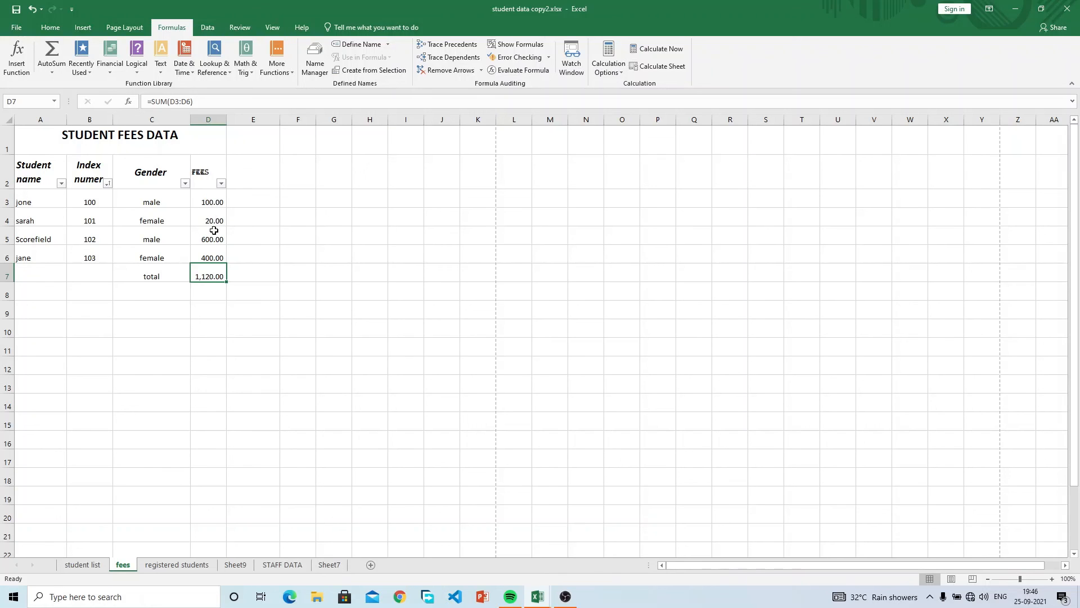
text(=sum()
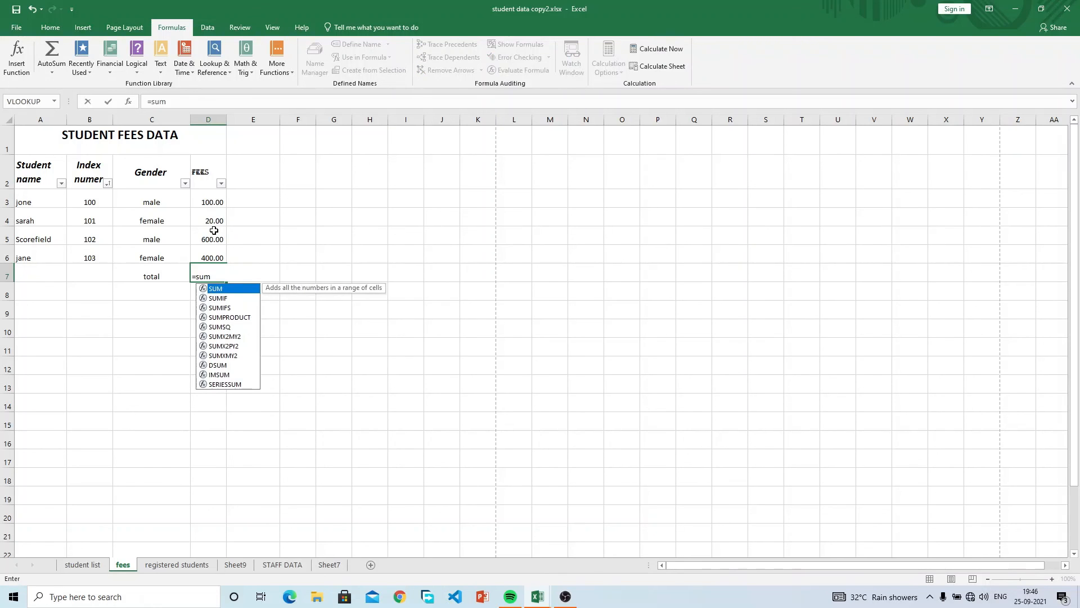
click(212, 203)
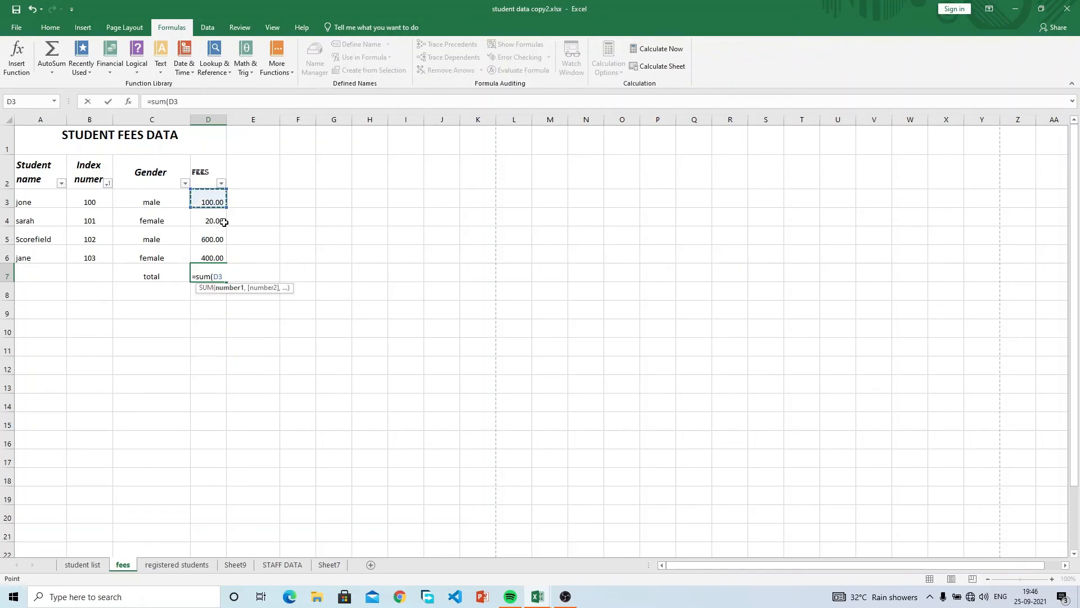
text(+)
click(216, 236)
text())
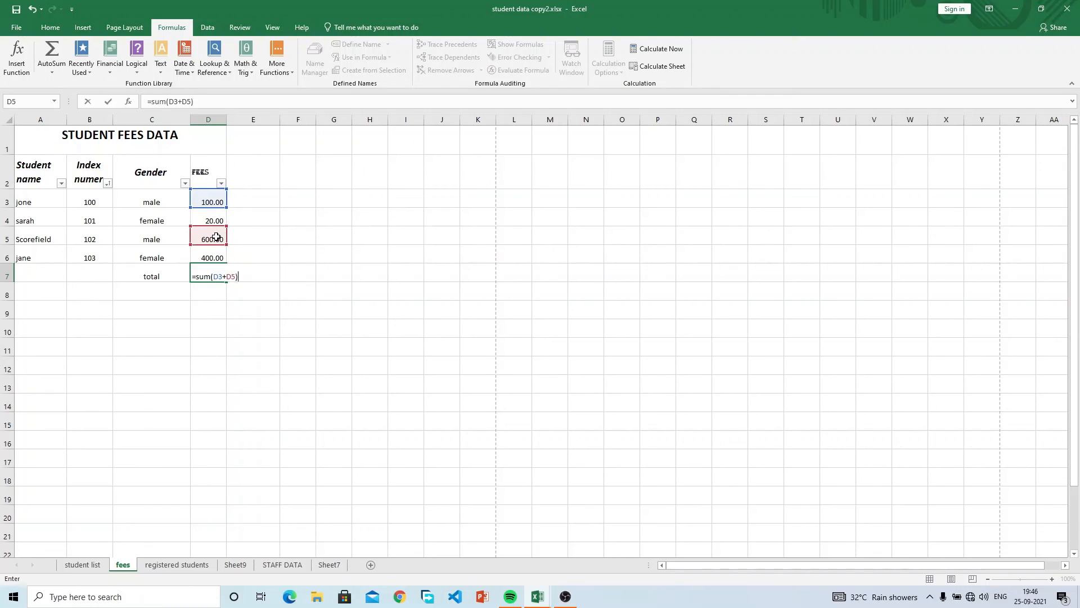
key(Return)
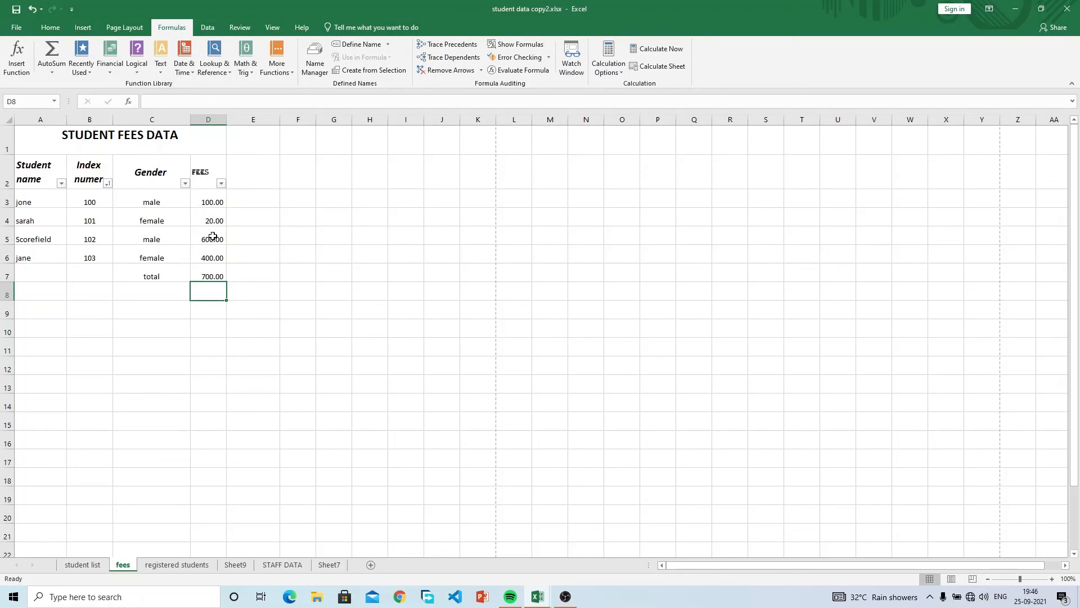
click(206, 276)
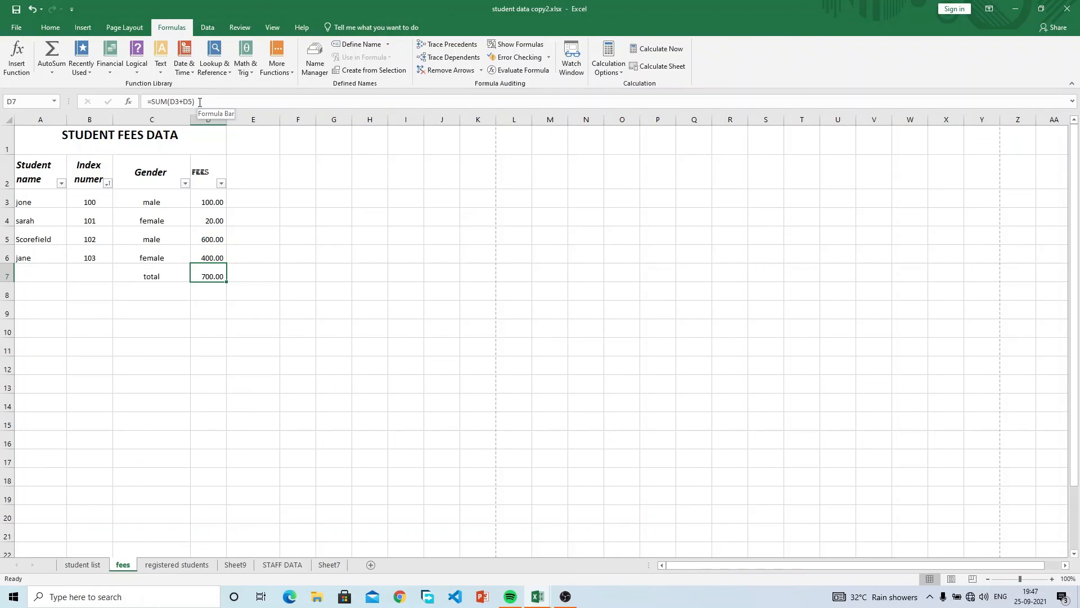
Edit D7 in the formula bar to =D3+D4+D5+D6, restoring the 1,120.00 total.
click(200, 102)
drag(197, 102, 154, 103)
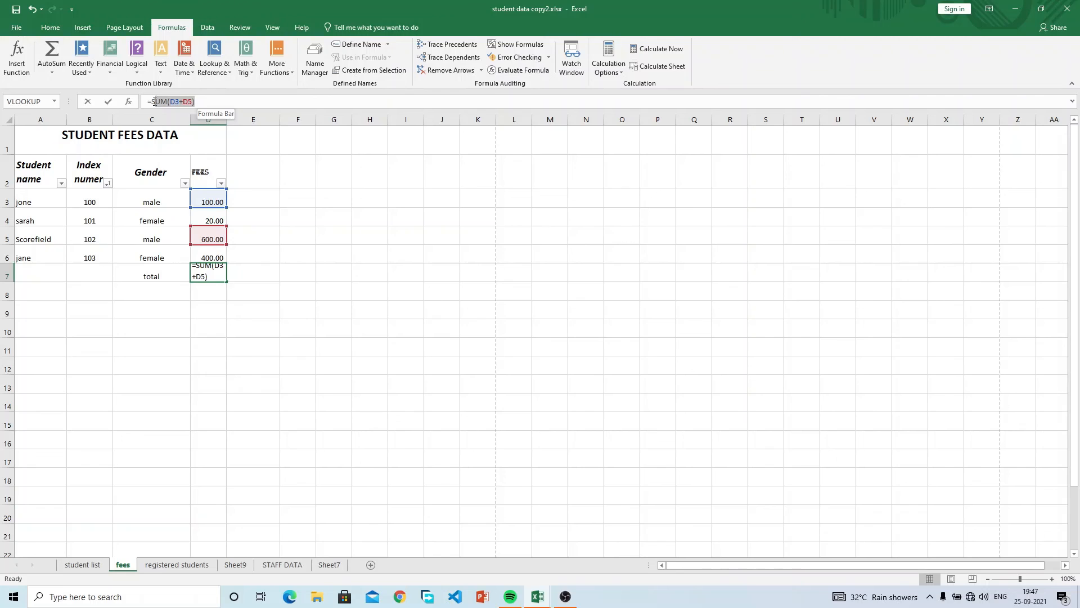
key(BackSpace)
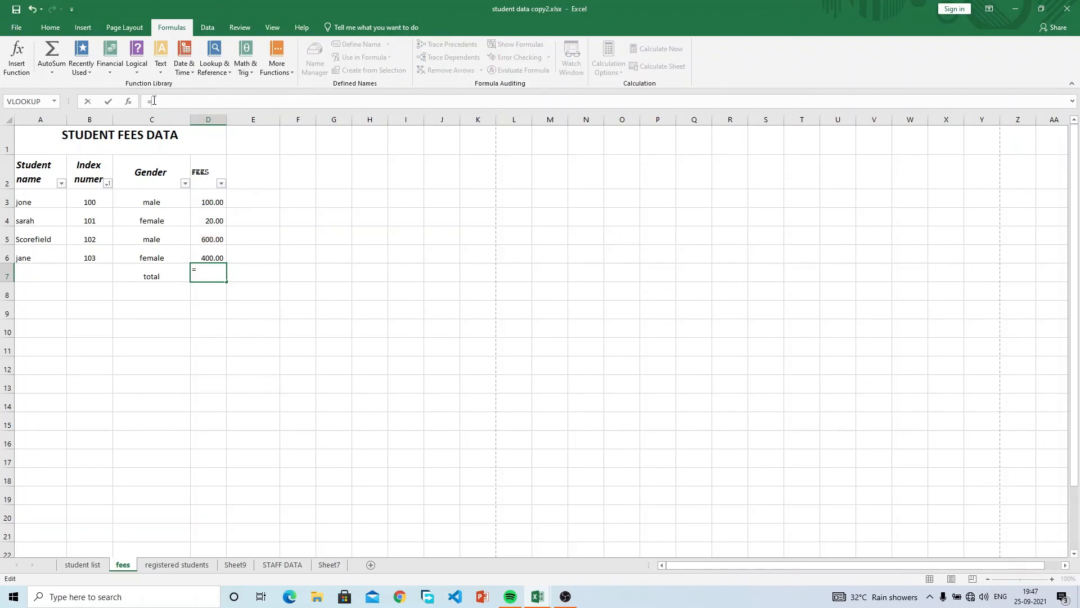
click(210, 201)
text(+)
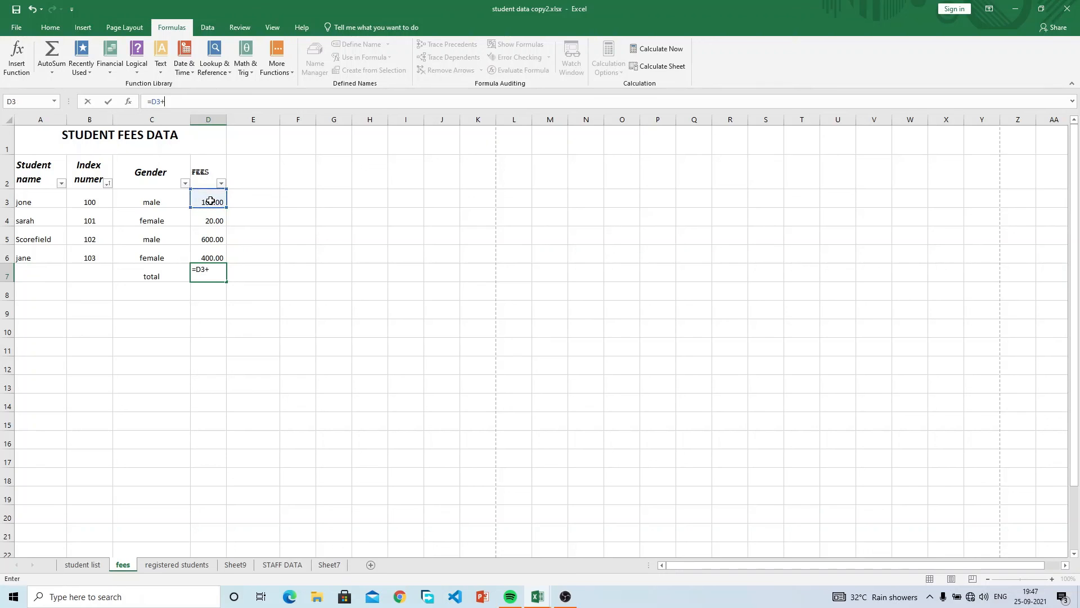
click(210, 215)
text(+)
click(207, 238)
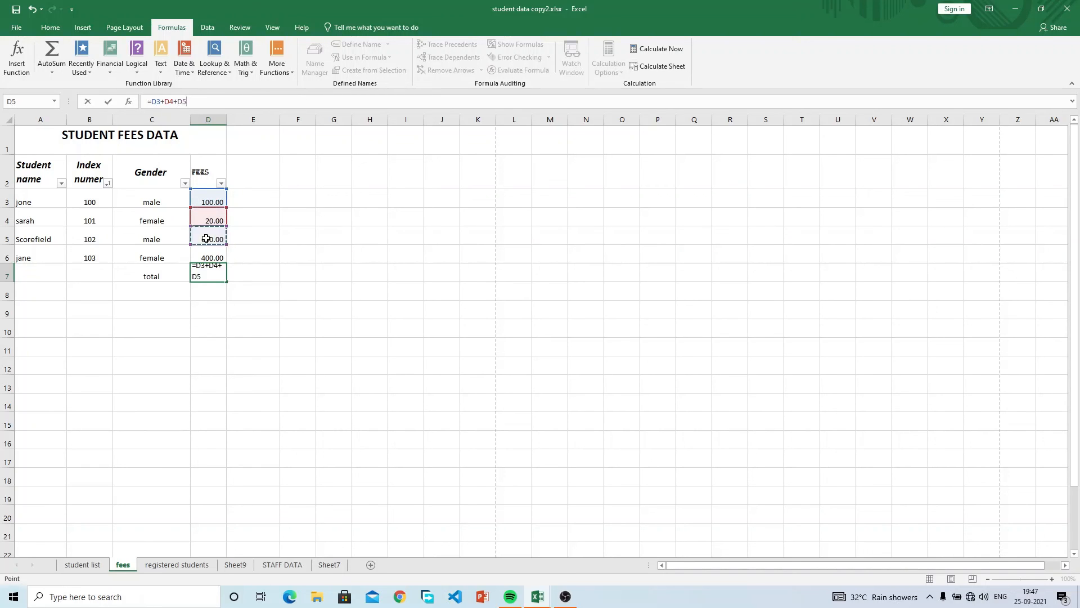
text(+)
click(206, 256)
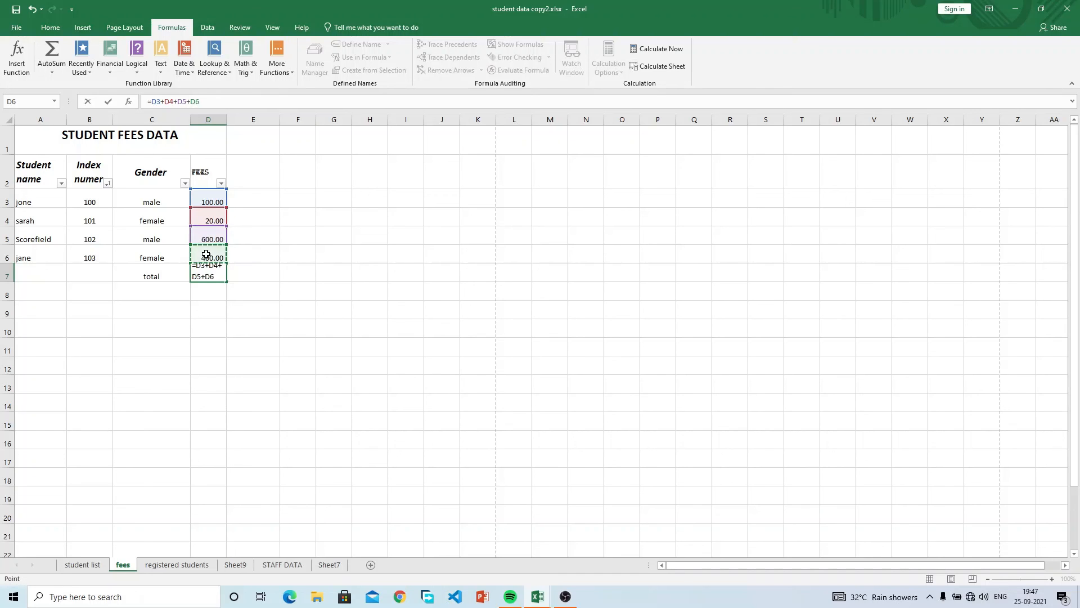
key(Return)
click(207, 272)
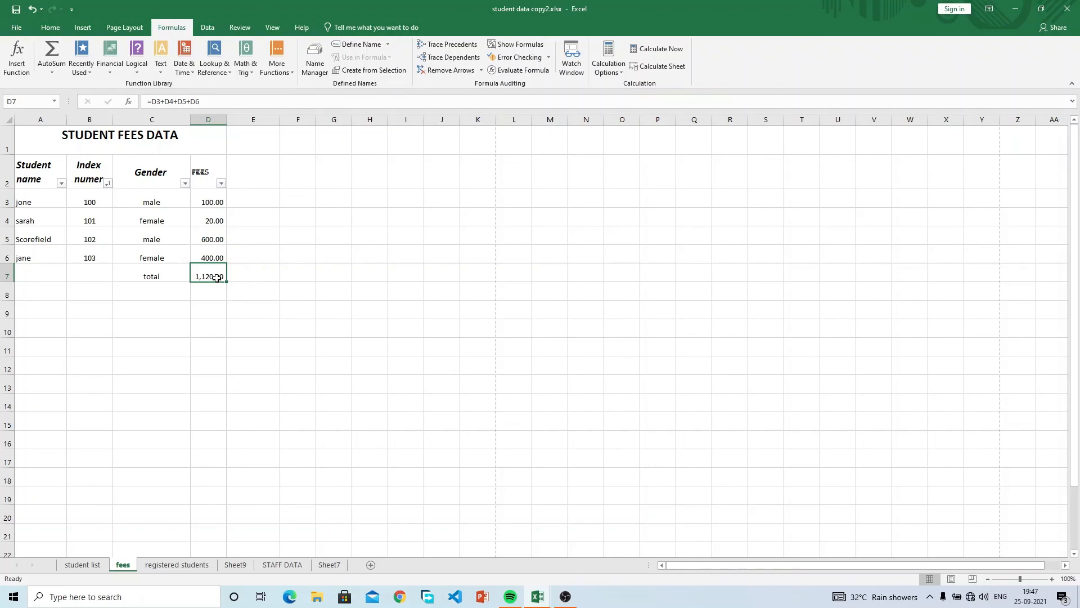
click(163, 291)
Add a 'tax' label in C8 with a value of 500 in D8.
text(tax)
key(Tab)
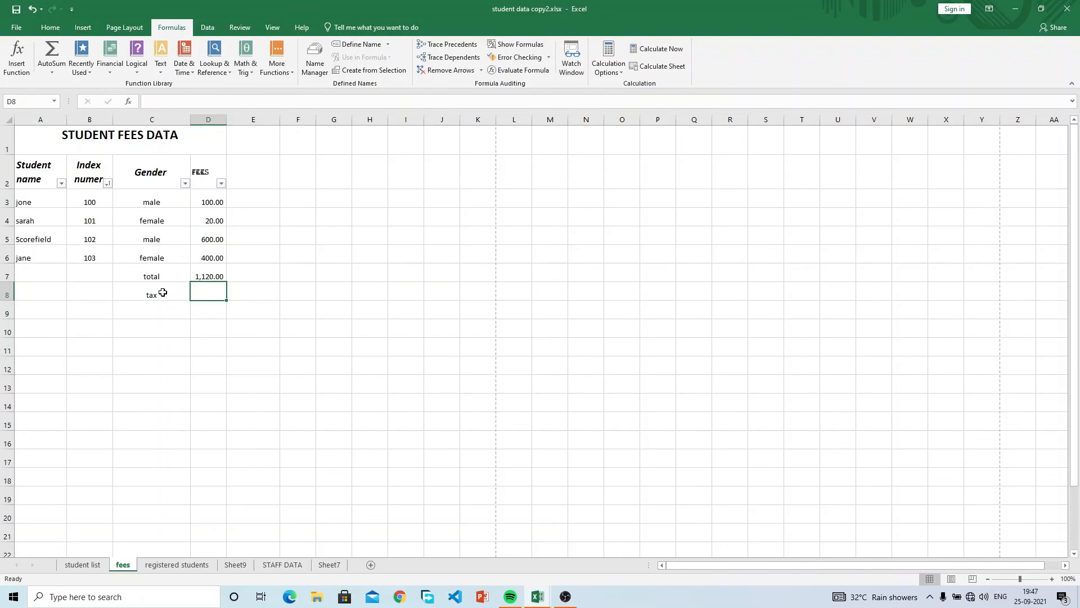
text(500)
key(Return)
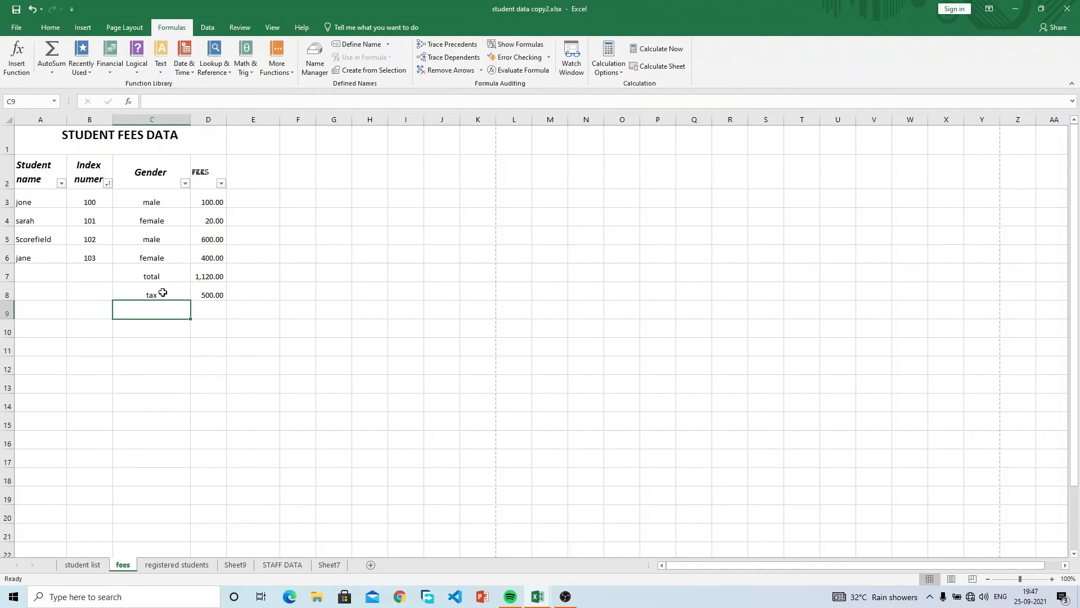
Label row 9 'net total' and enter =D7-D8 in D9, giving 620.00.
text(net )
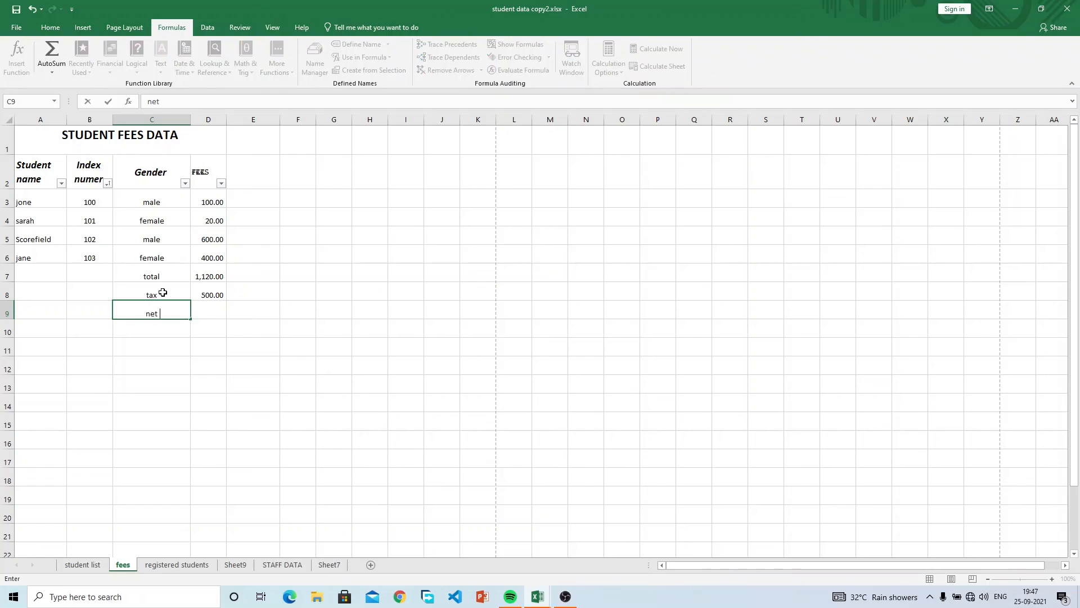
text(total)
click(205, 309)
text(=)
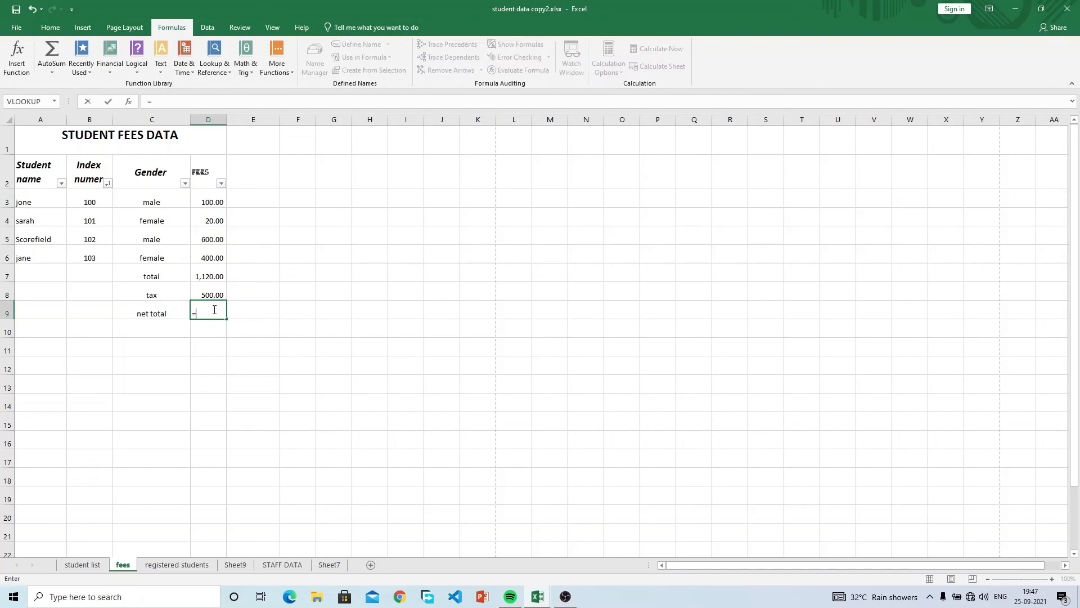
click(210, 275)
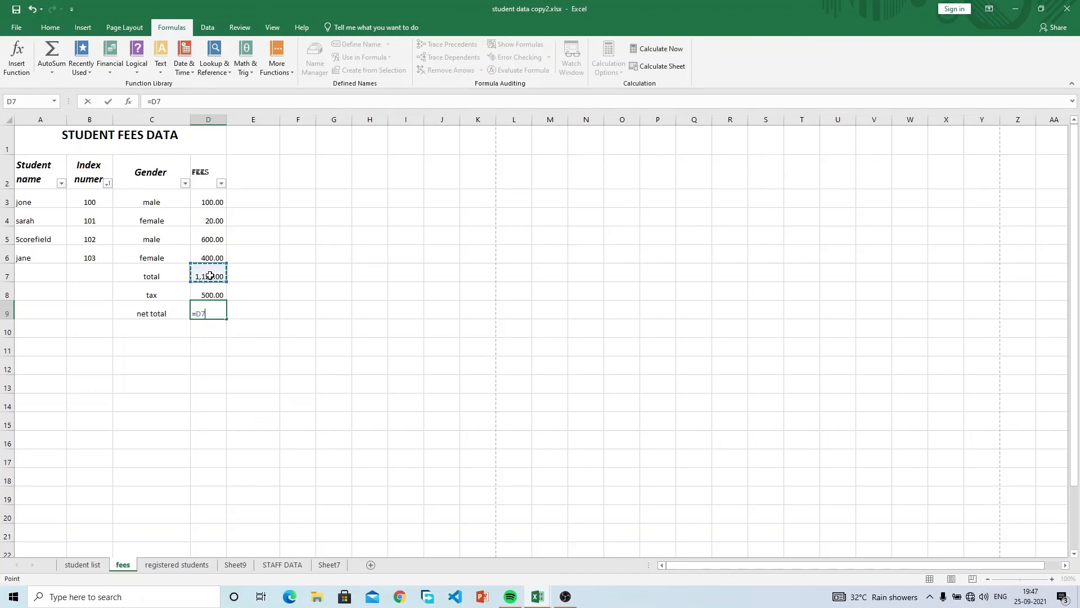
text(-)
click(212, 291)
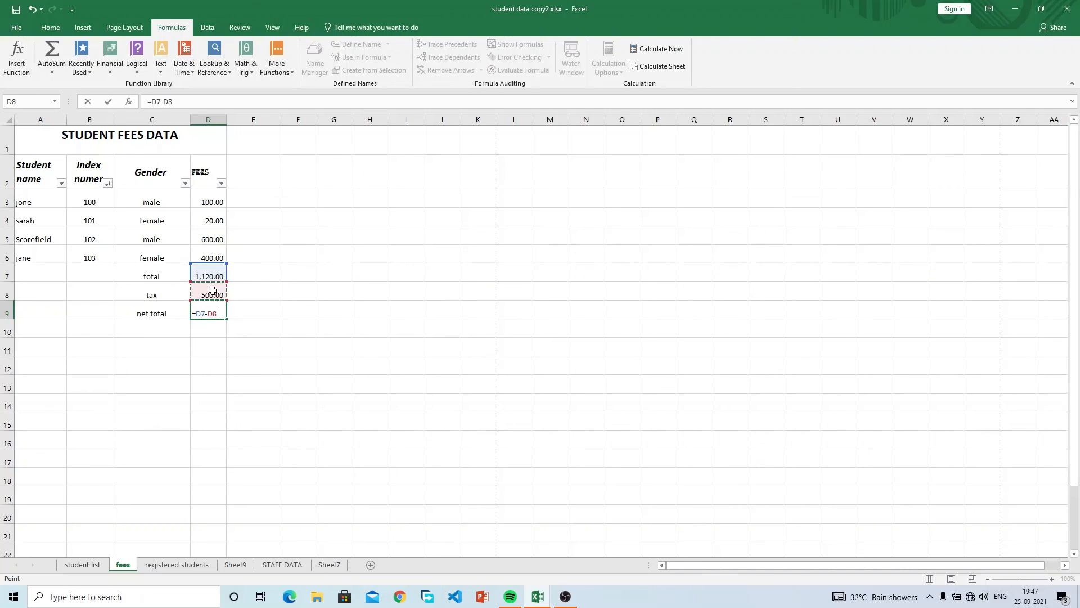
key(Return)
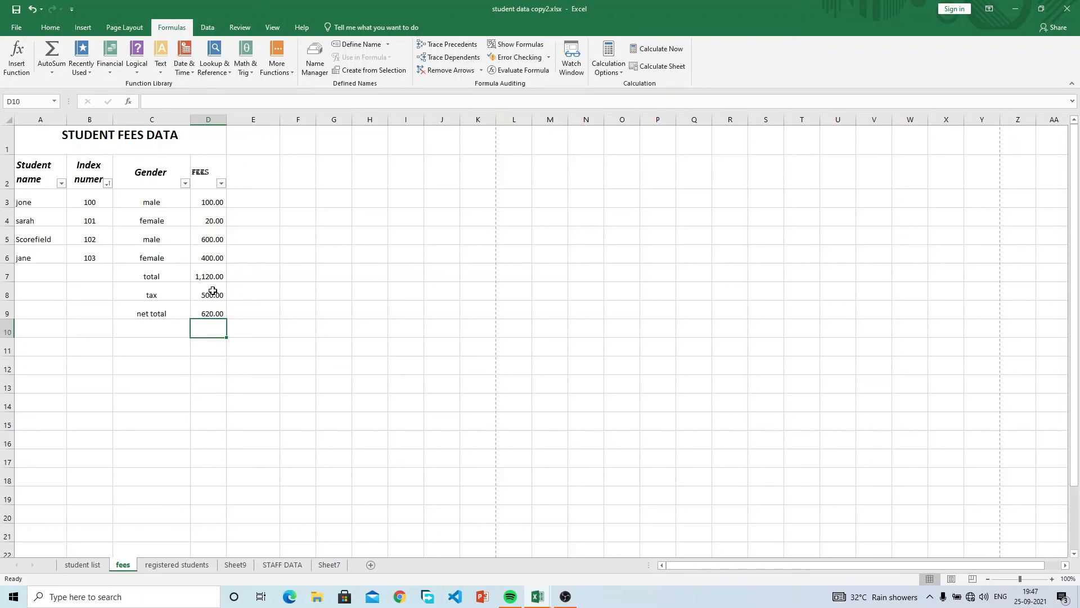
click(251, 296)
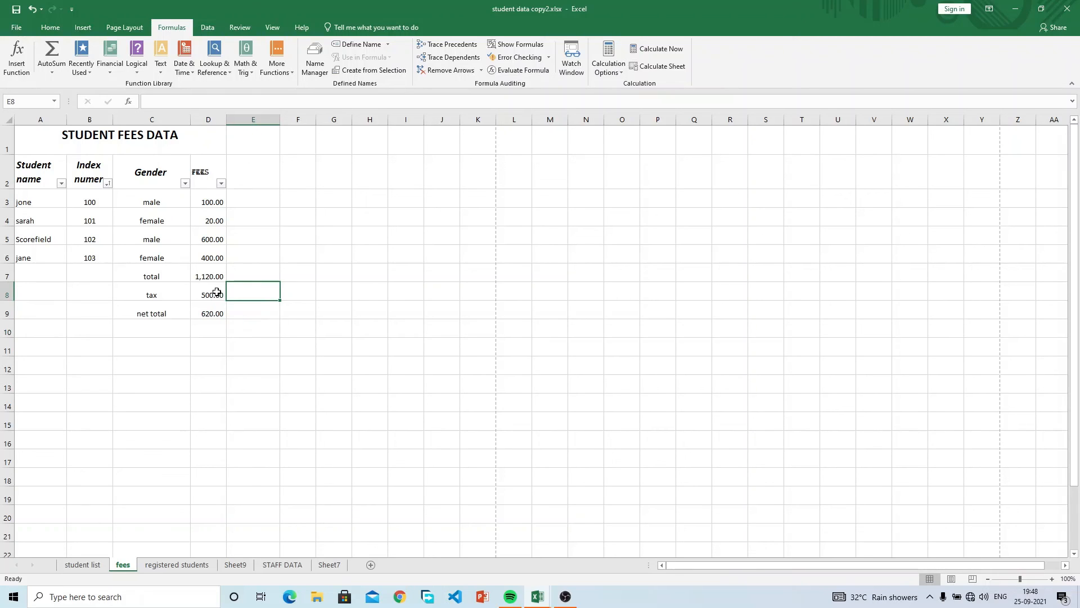
click(212, 311)
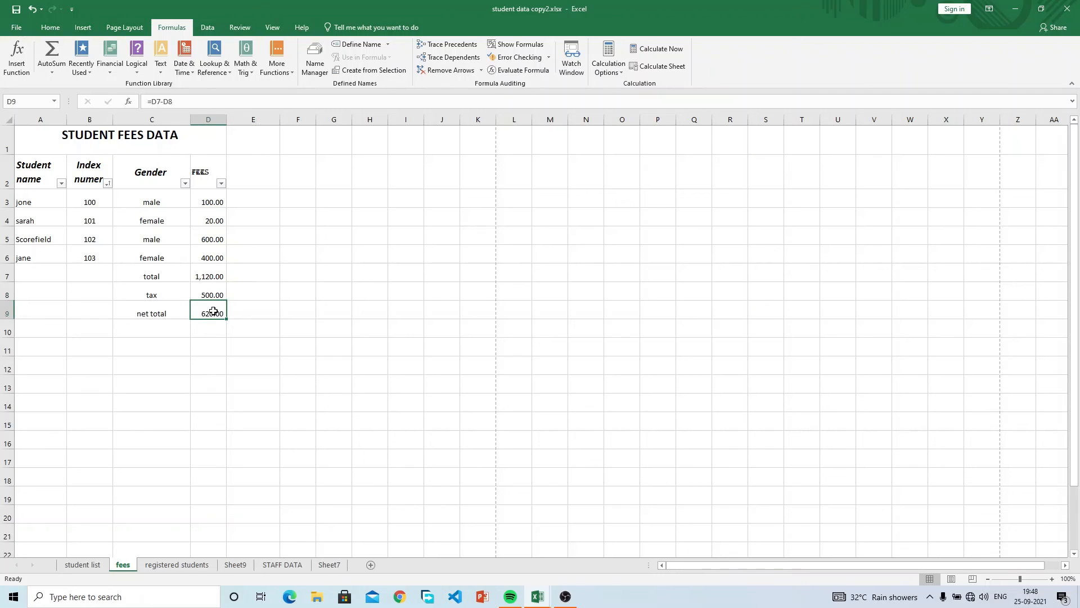
drag(214, 258, 217, 206)
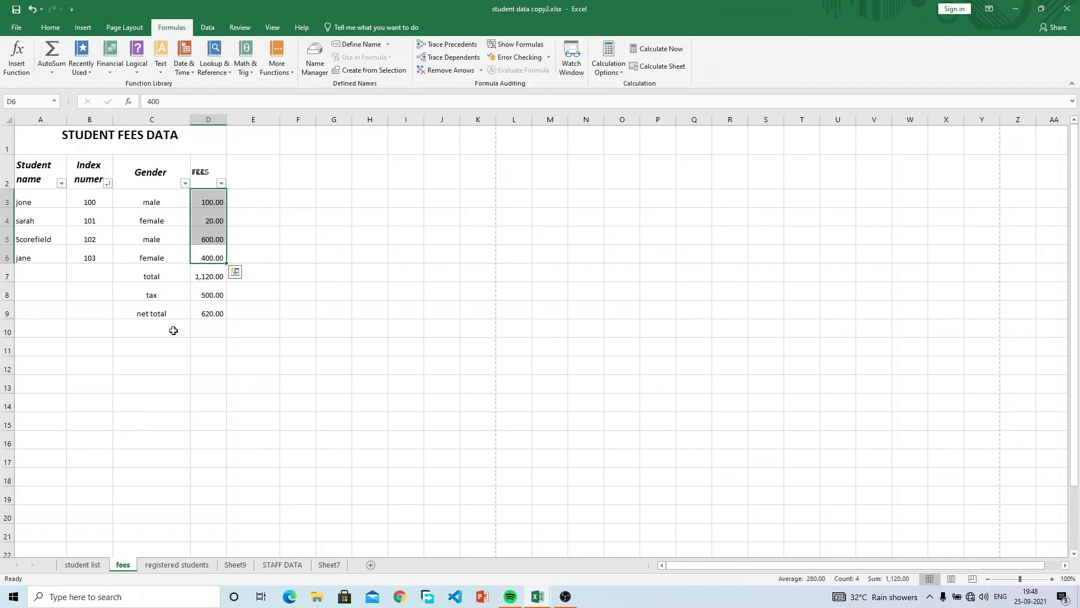
click(208, 272)
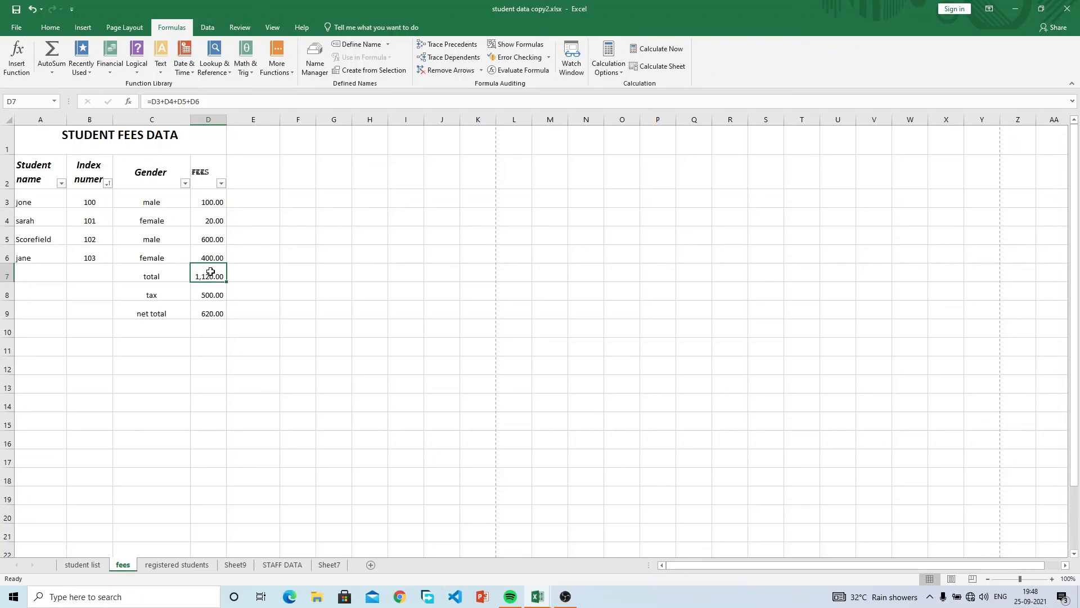
Label cell C10 as 'average'.
click(147, 336)
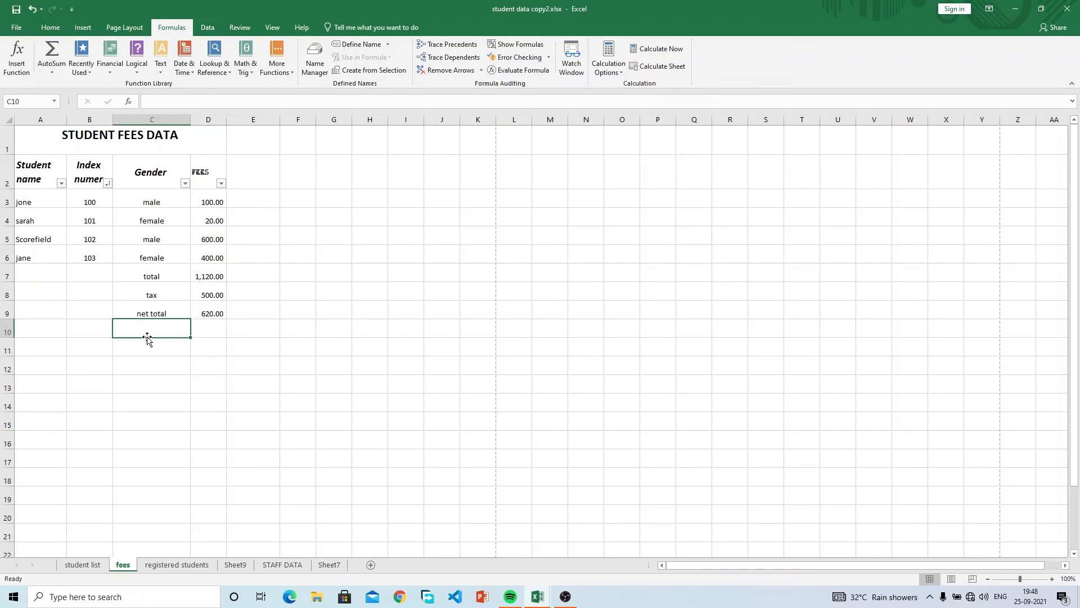
text(average)
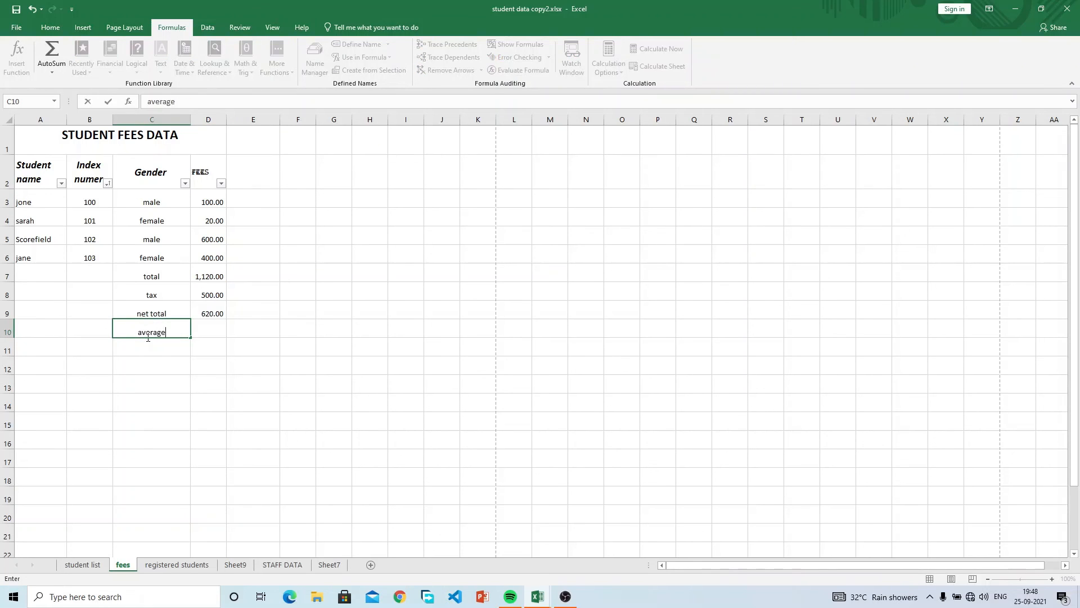
key(Tab)
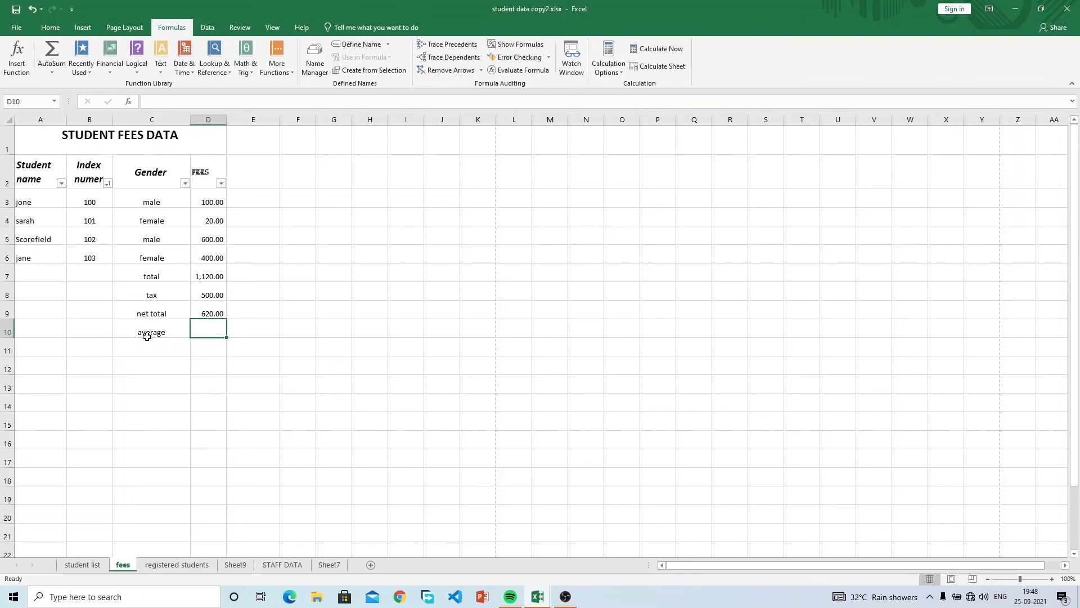
Enter =AVERAGE(D3:D6) in D10 via the autocomplete suggestion, giving 280.00.
text(=AVER)
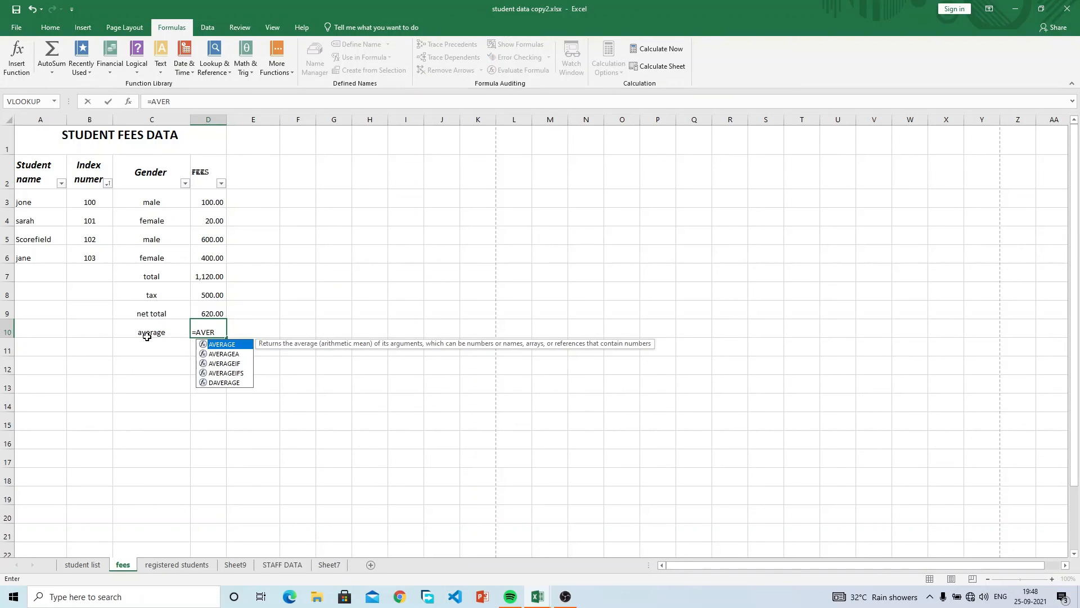
key(Tab)
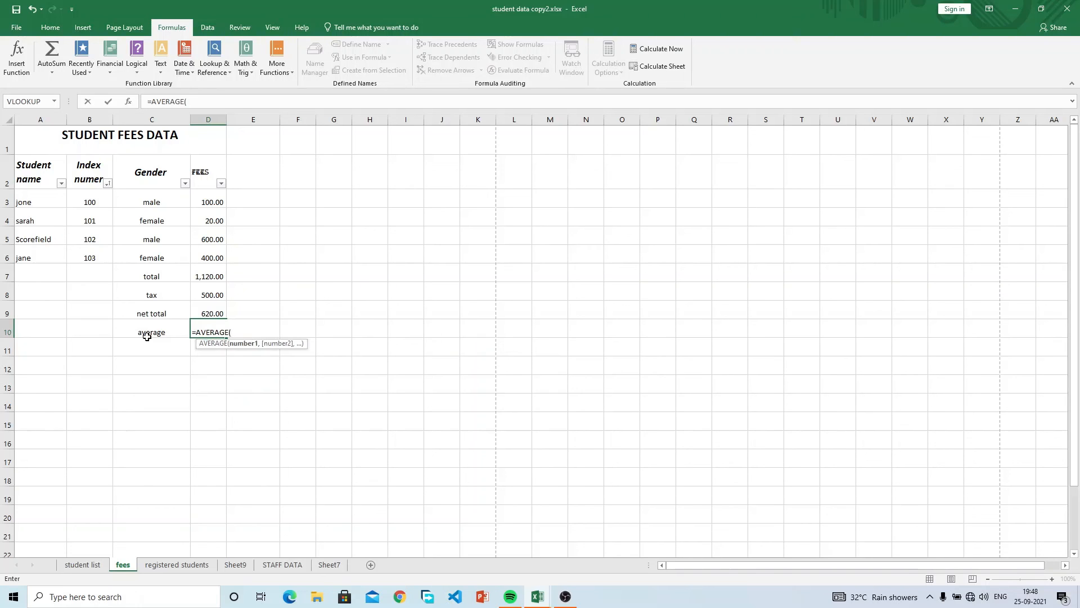
key(BackSpace)
key(BackSpace)
key(BackSpace)
key(BackSpace)
key(BackSpace)
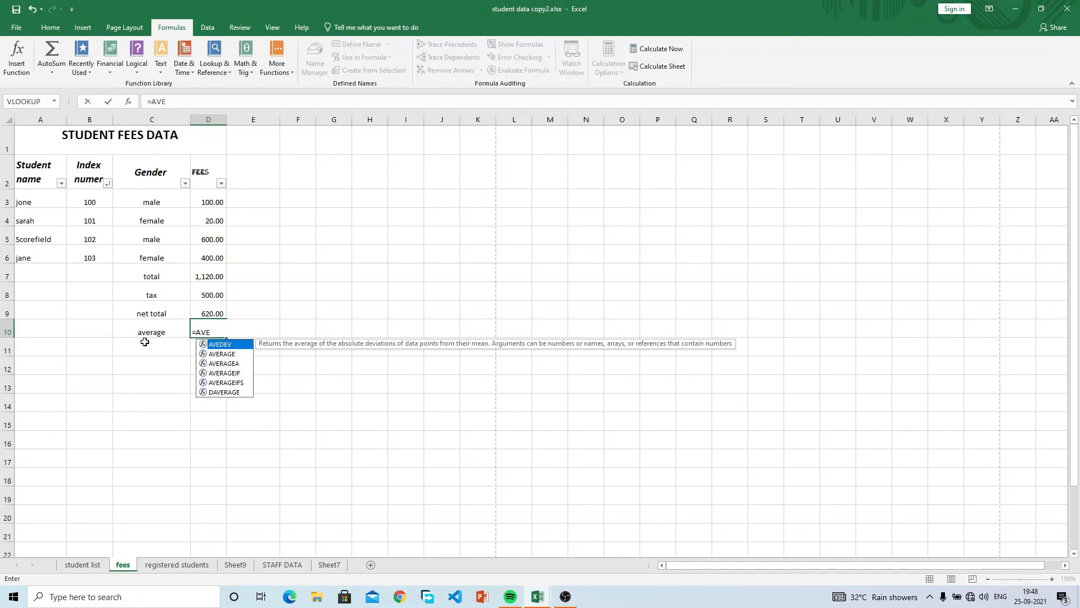
text(RA)
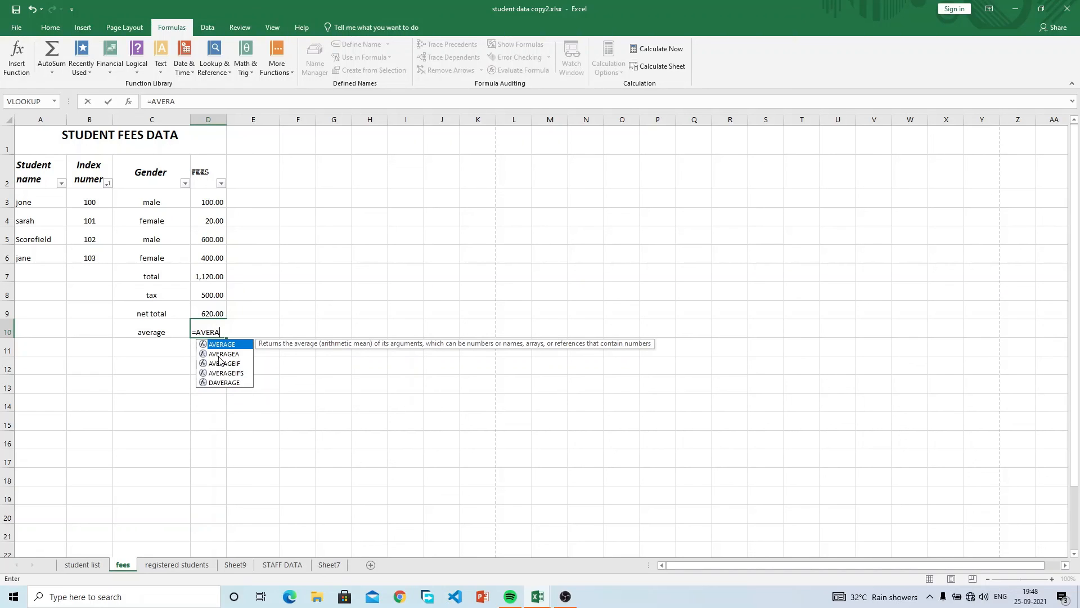
key(BackSpace)
key(BackSpace)
key(BackSpace)
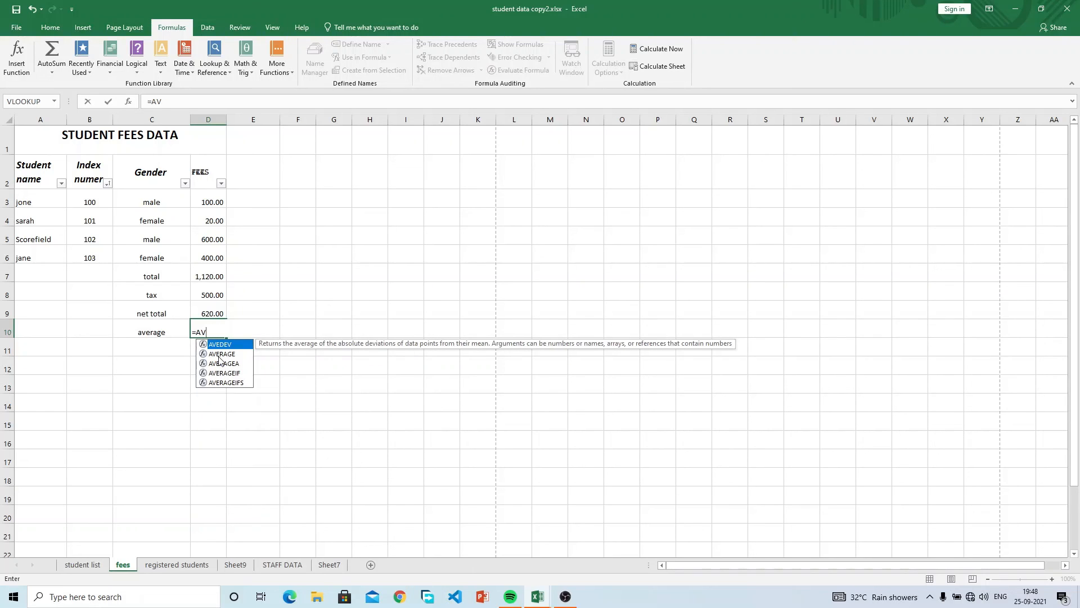
key(Down)
key(Down)
key(Up)
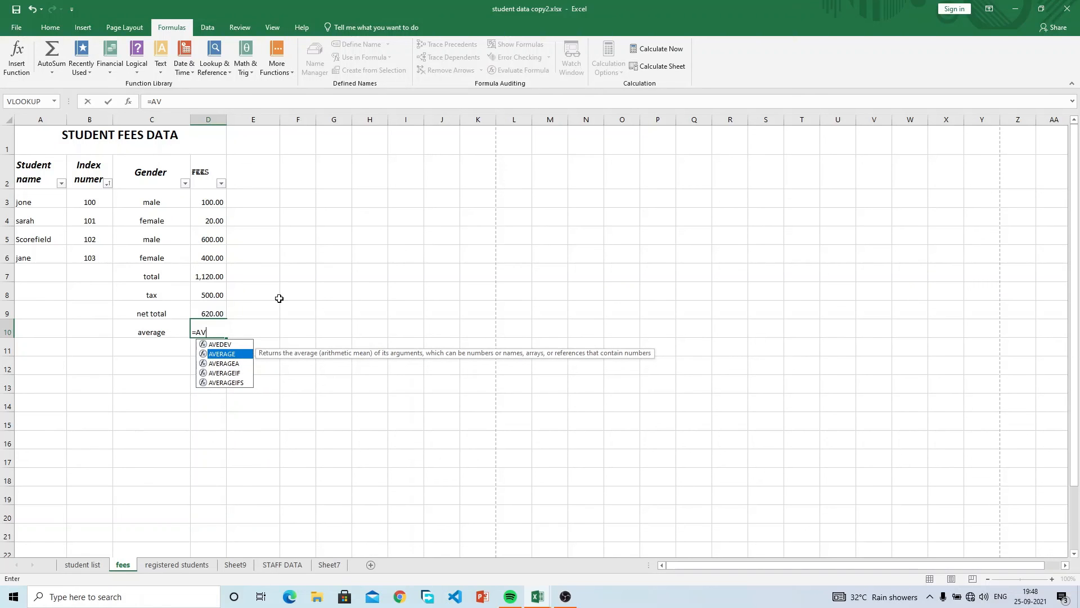
key(Tab)
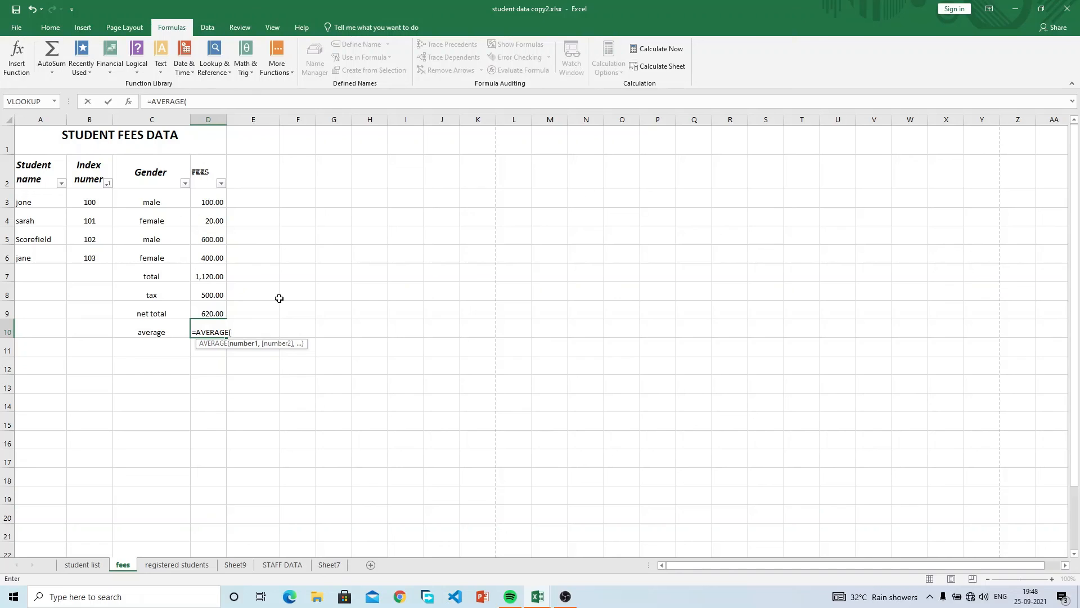
click(213, 203)
drag(213, 203, 227, 250)
text())
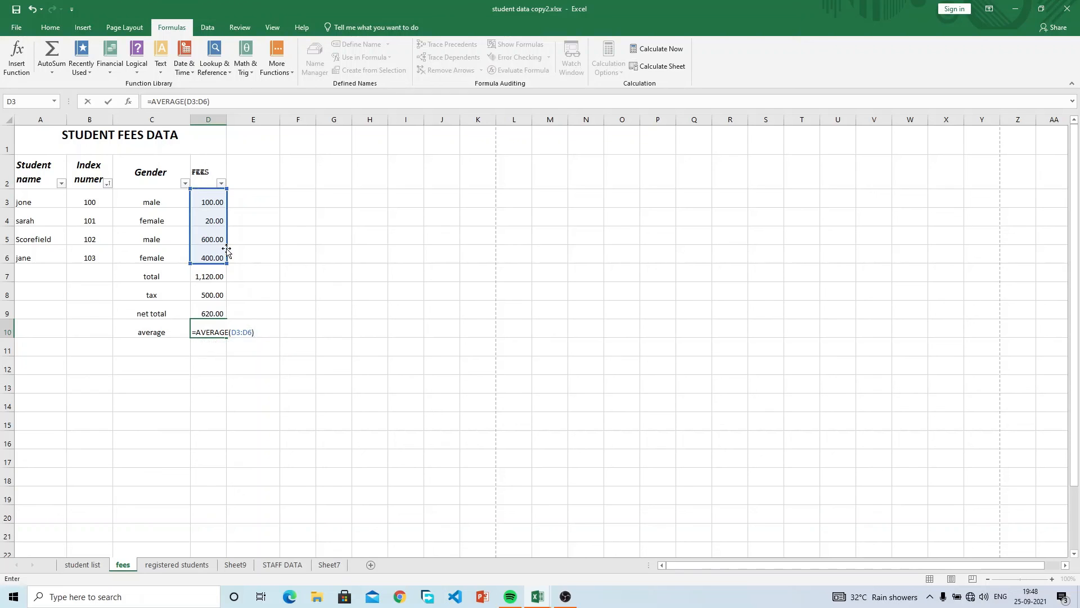
key(Return)
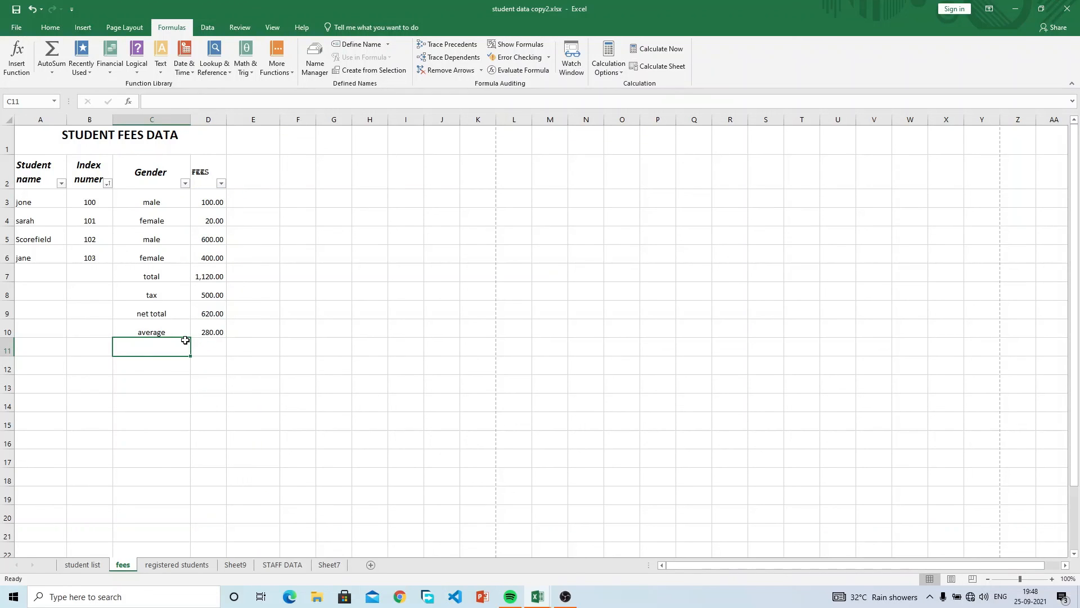
Label C11 'AVERAGE' and enter =D7/4 in D11, giving 280.00.
text(AVERAGE)
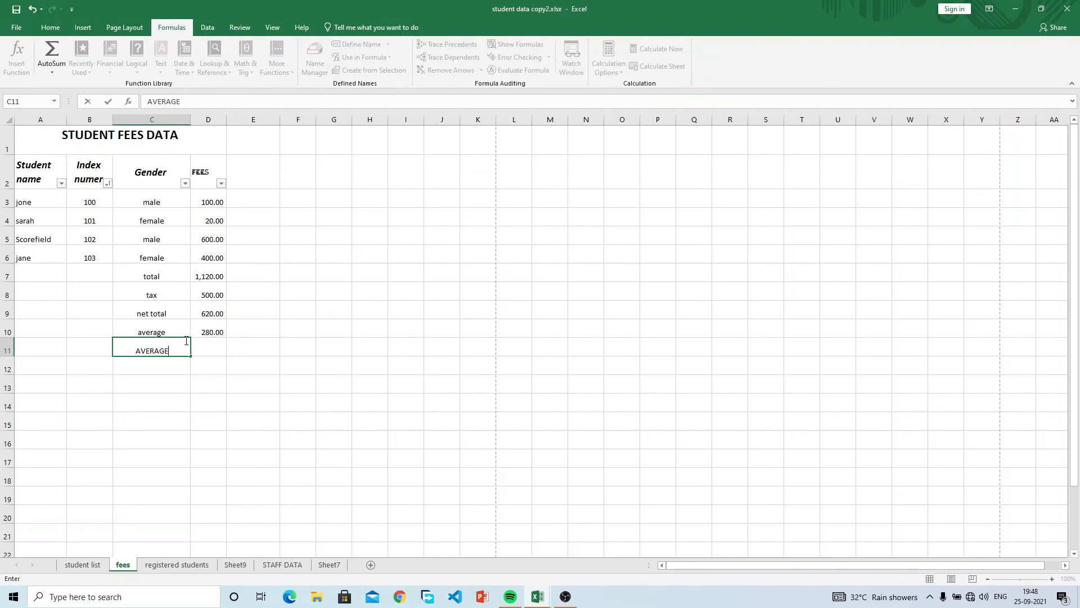
key(Tab)
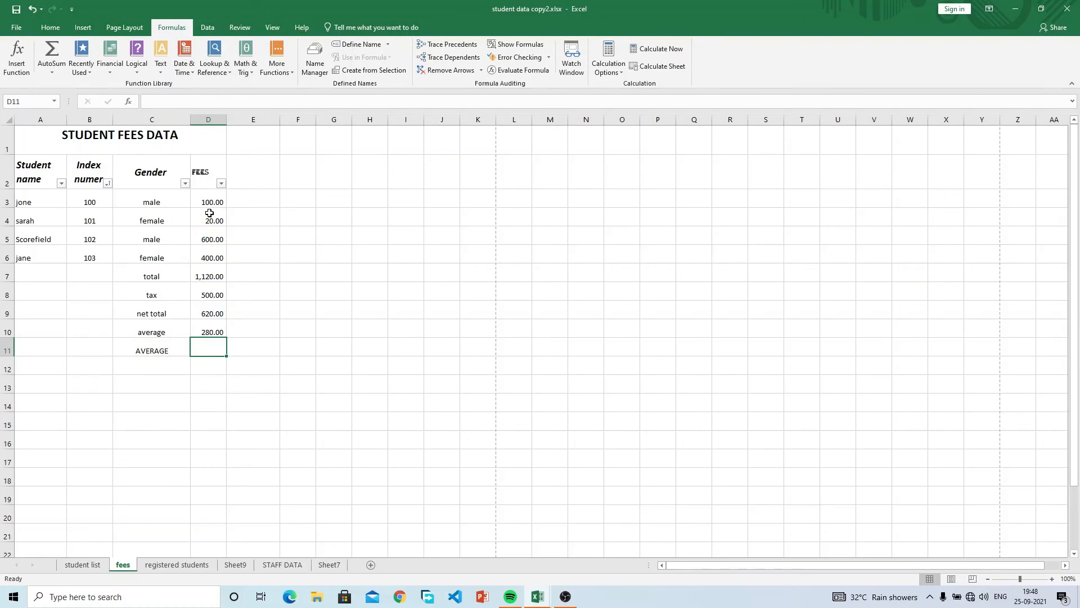
drag(209, 205, 214, 260)
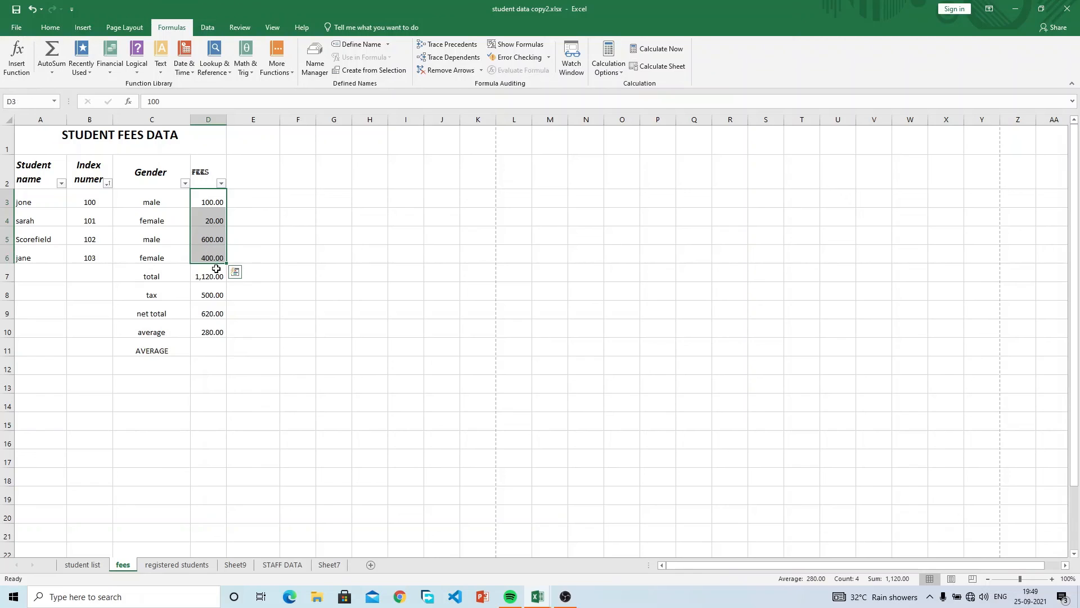
click(214, 274)
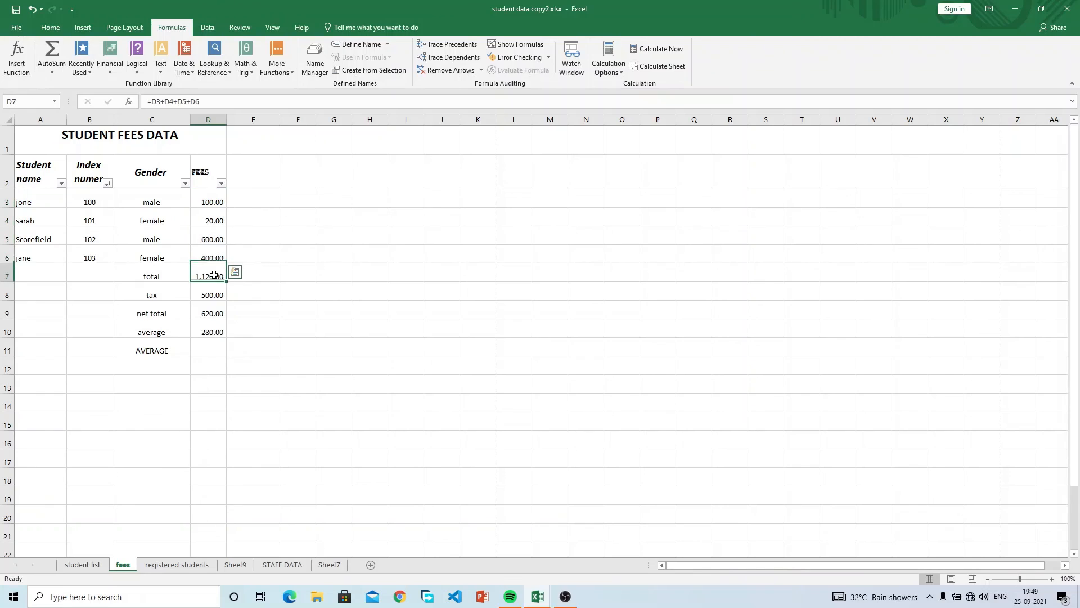
click(205, 351)
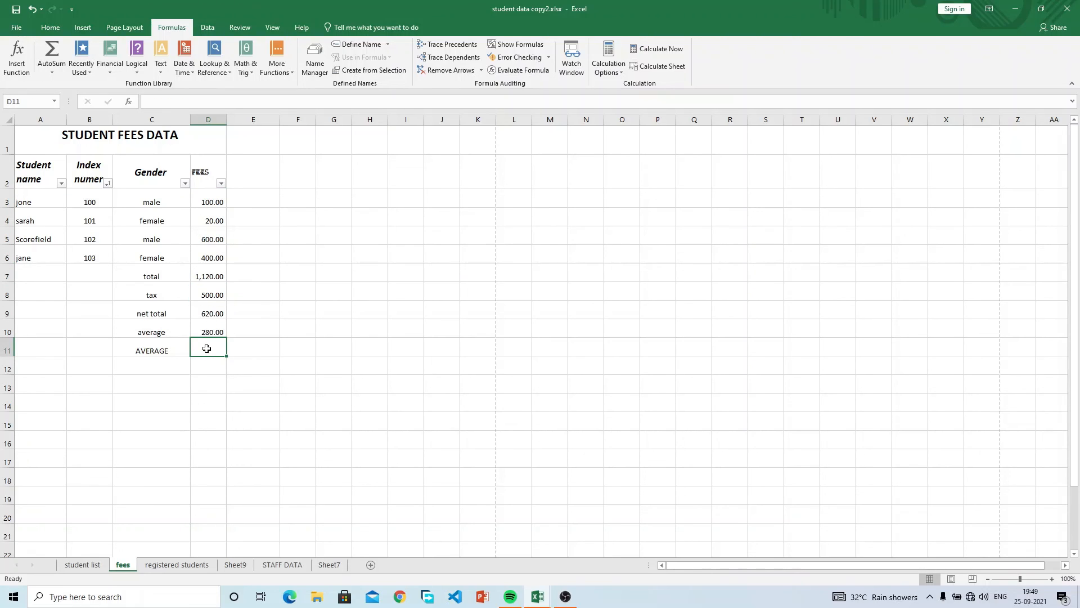
text(=)
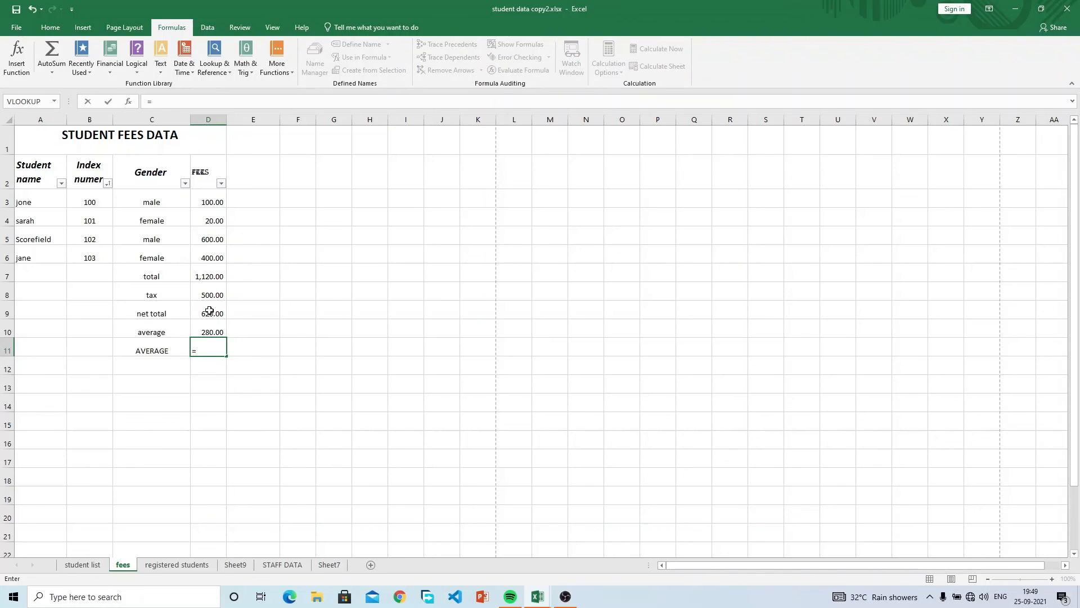
click(210, 277)
text(/)
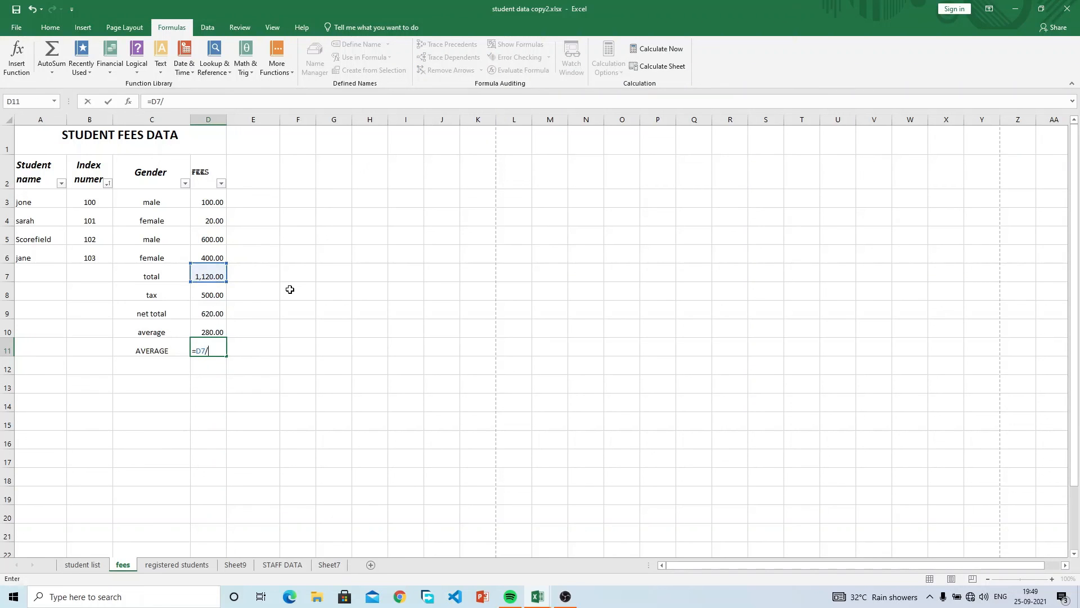
text(4)
key(Return)
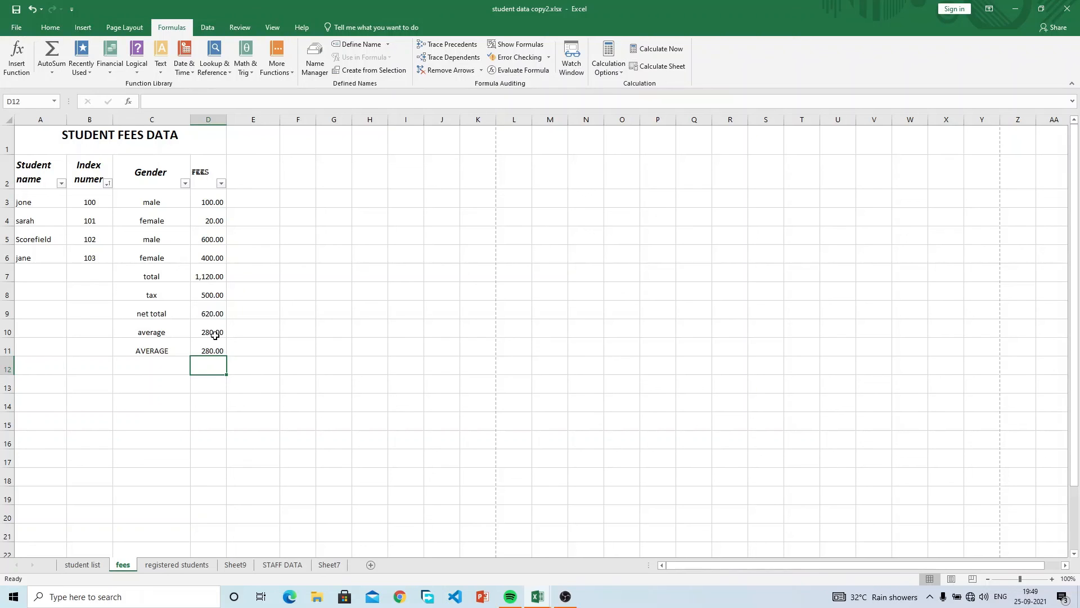
Enter =MAX(D3:D6) in D12 to show the highest fee, 600.00.
text(=MAX)
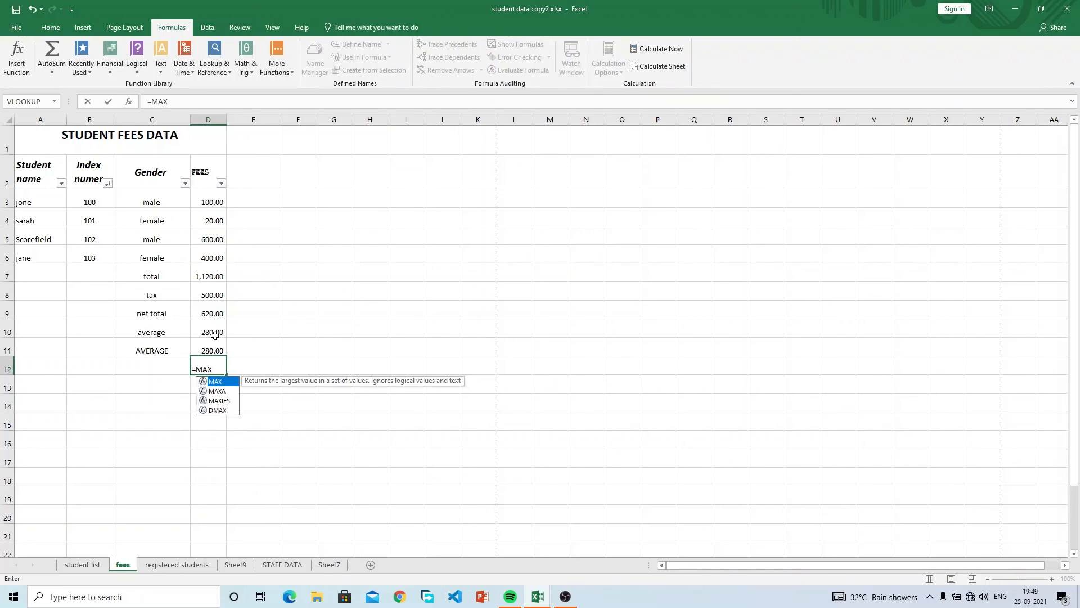
text(()
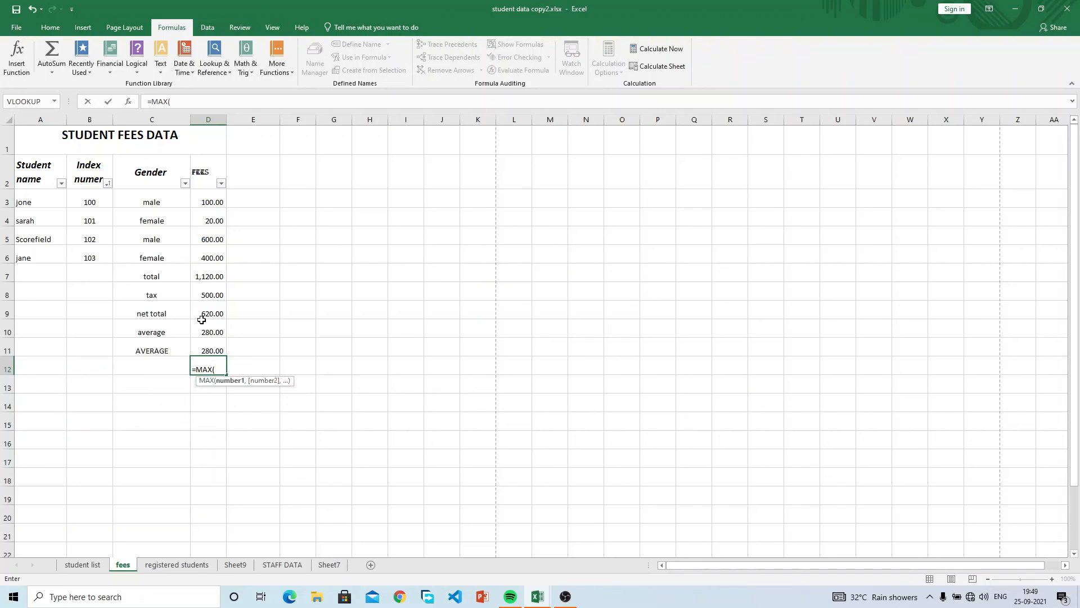
drag(209, 201, 210, 248)
text())
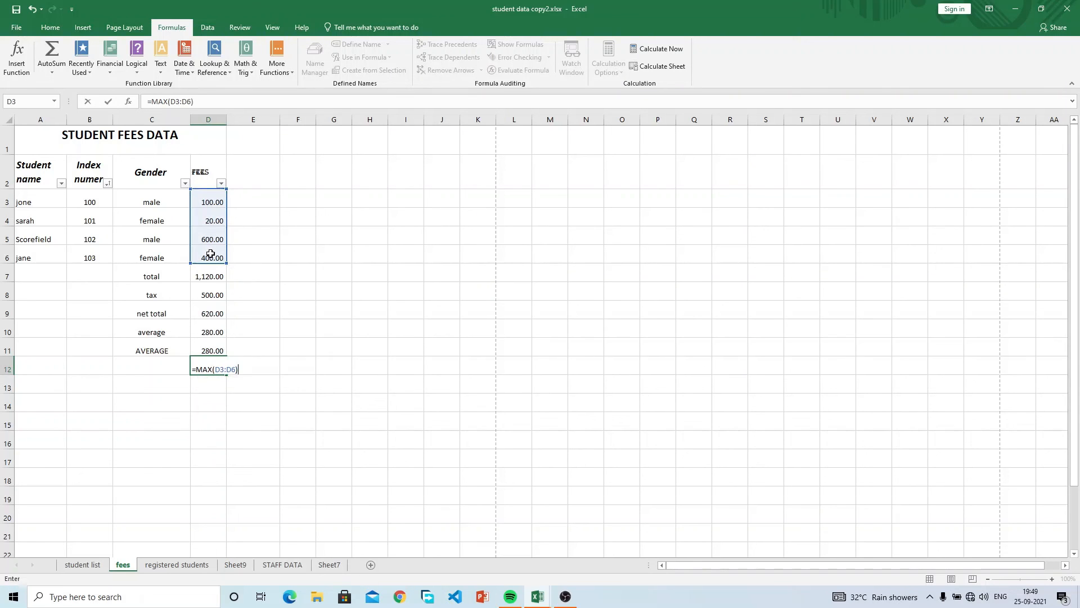
key(Return)
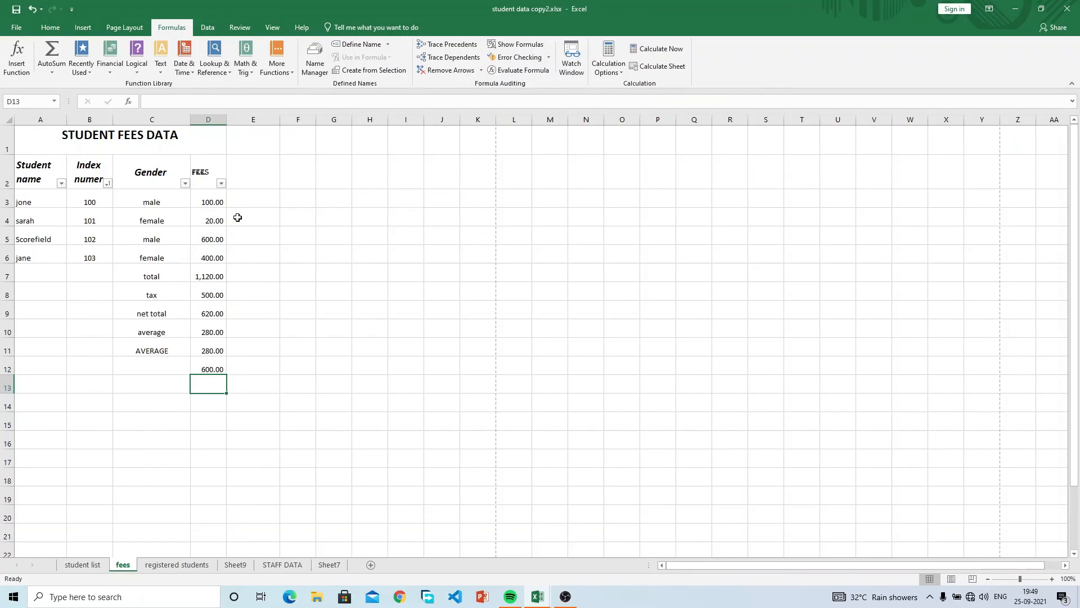
Change the D4 fee to 100 and check the recalculated 1,200.00 total and net total.
click(213, 219)
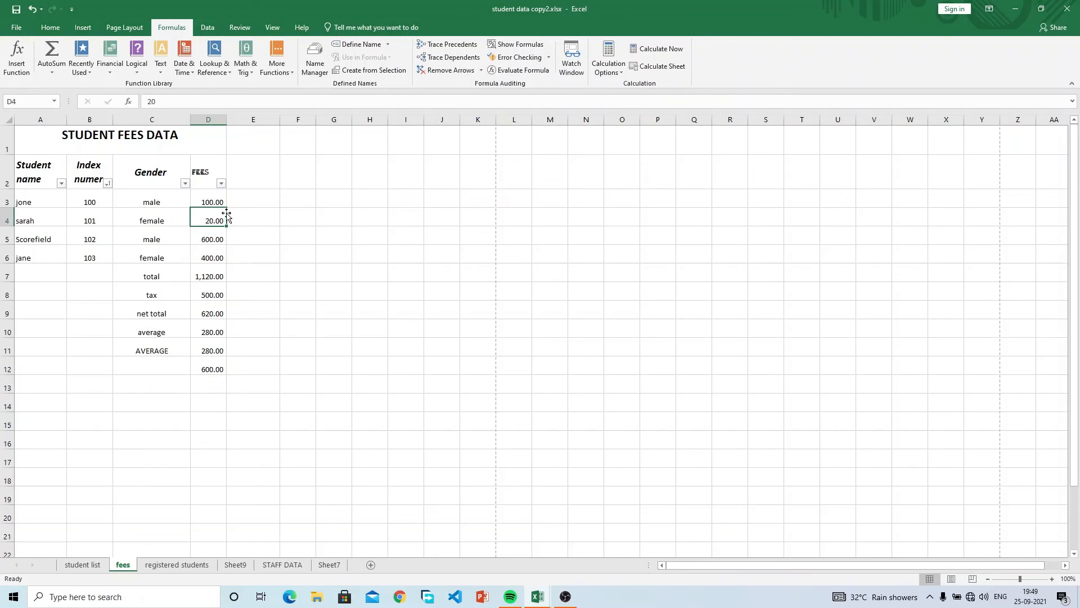
drag(210, 277, 213, 369)
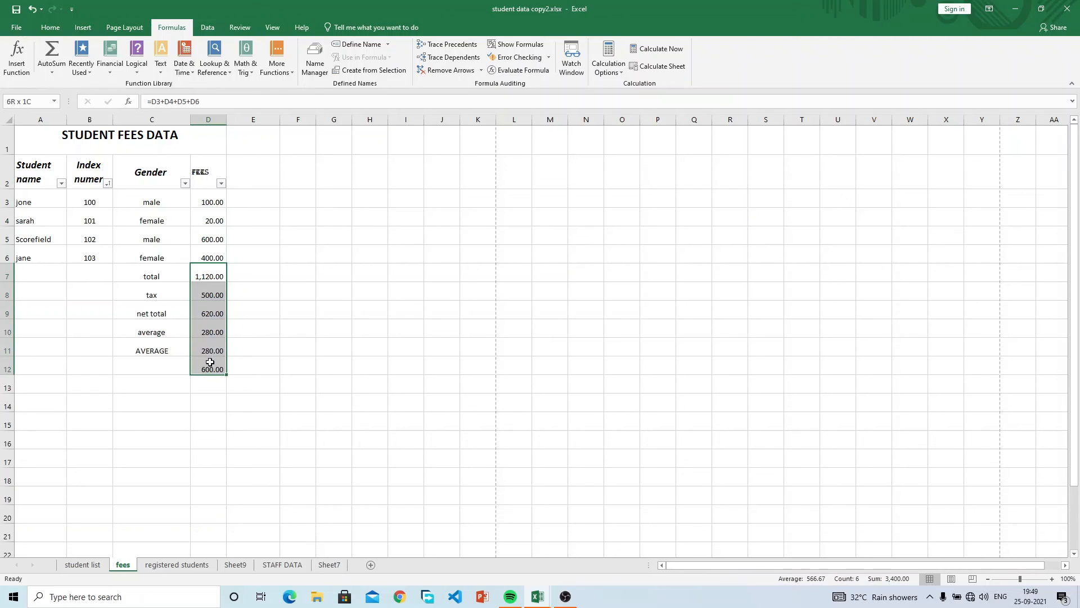
click(212, 216)
text(100)
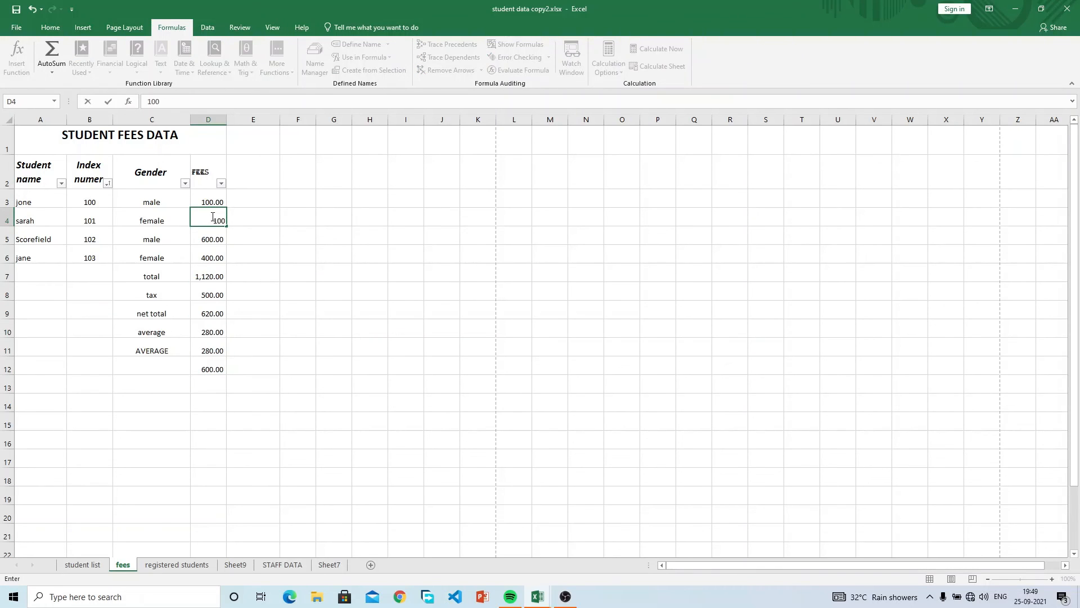
key(Return)
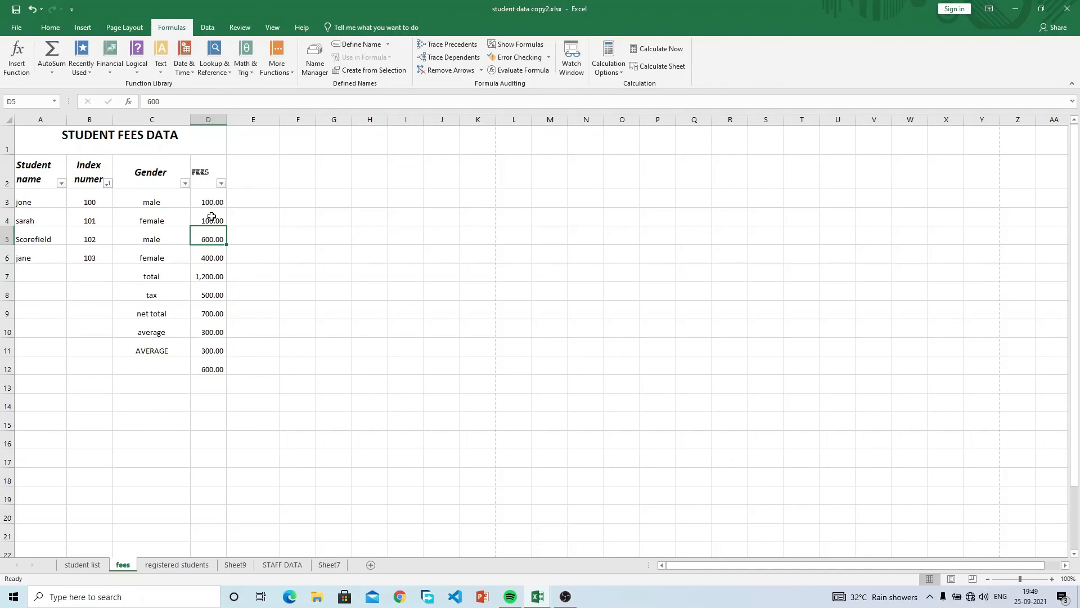
click(212, 277)
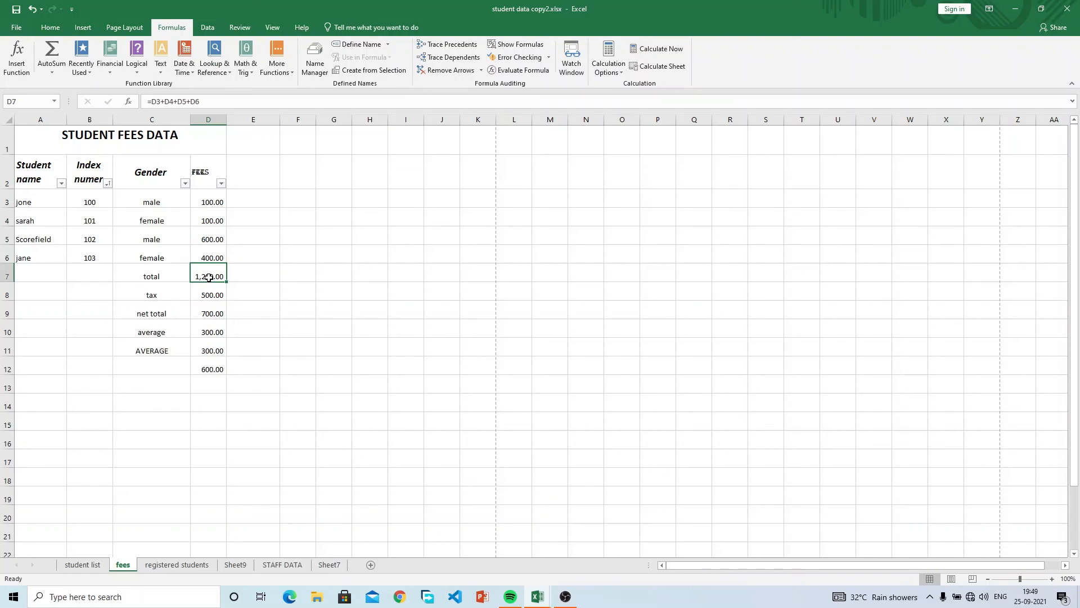
click(212, 288)
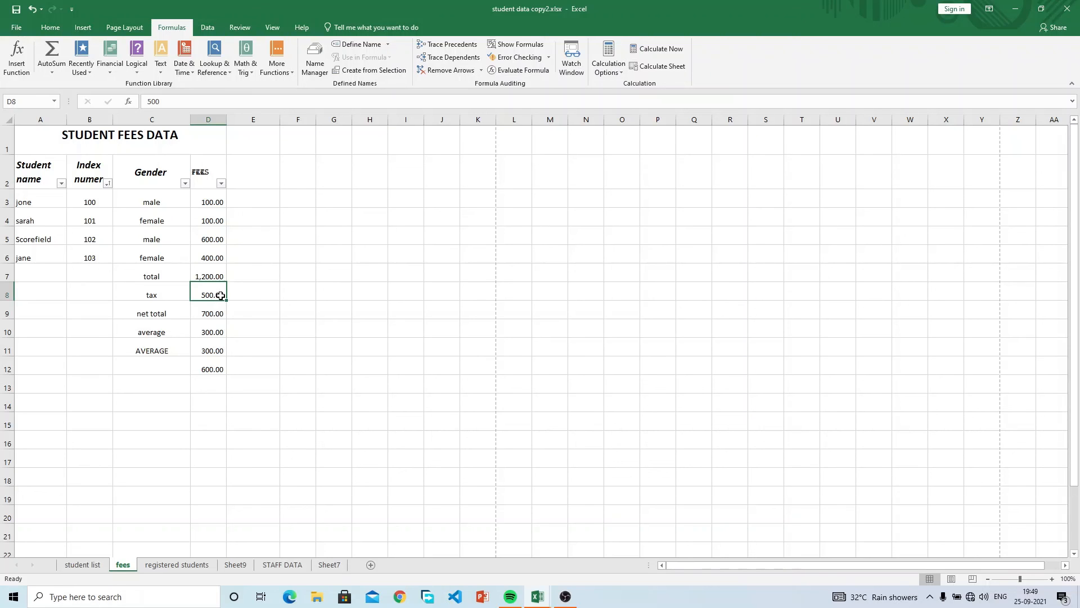
click(213, 316)
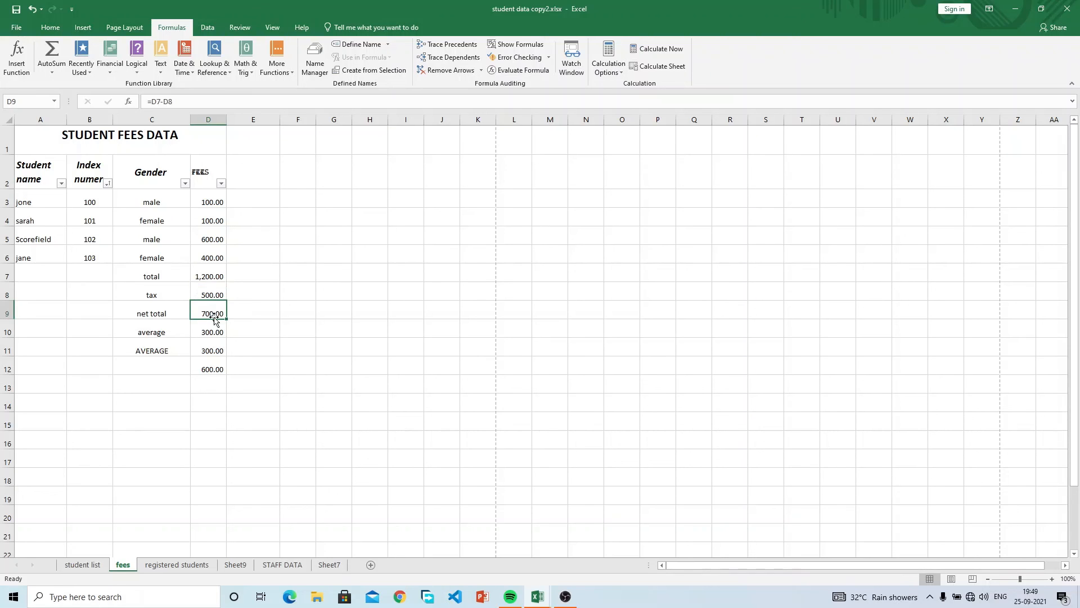
Lower the tax in D8 to 400 and check the 300.00 average.
click(219, 294)
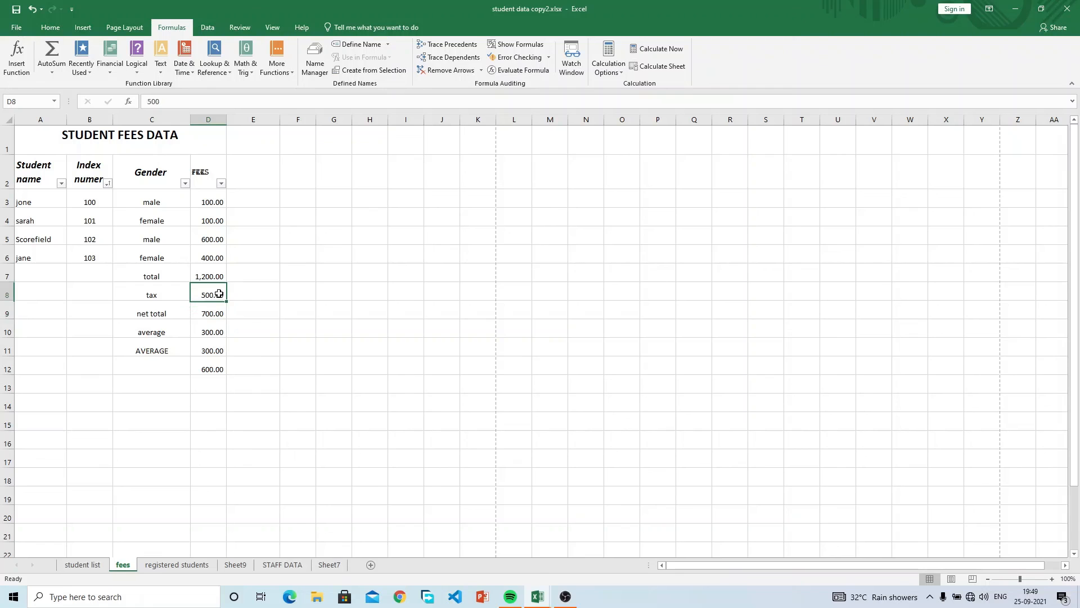
text(400)
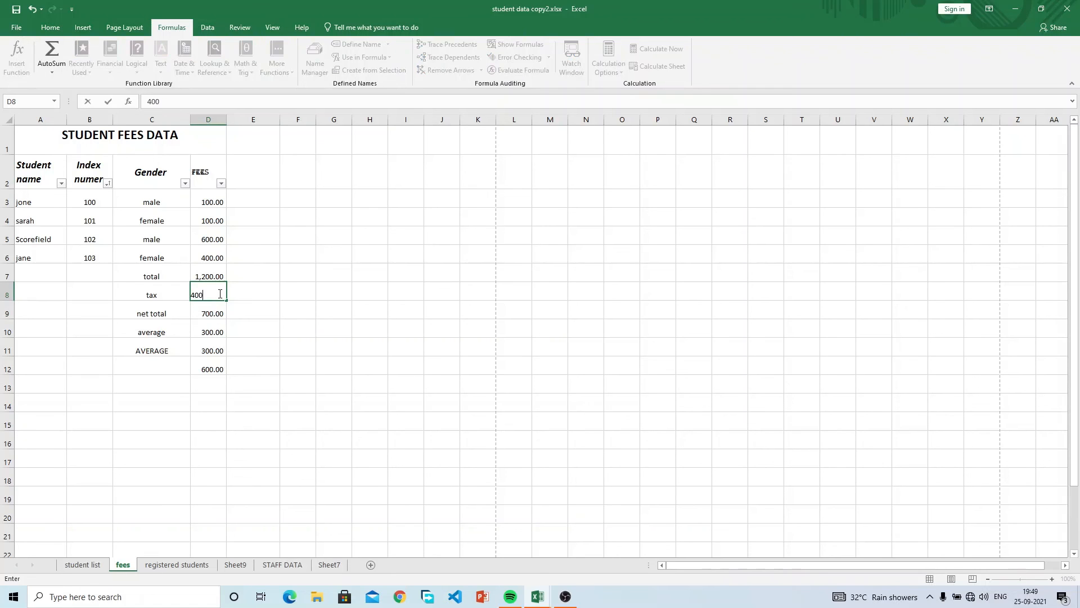
key(Return)
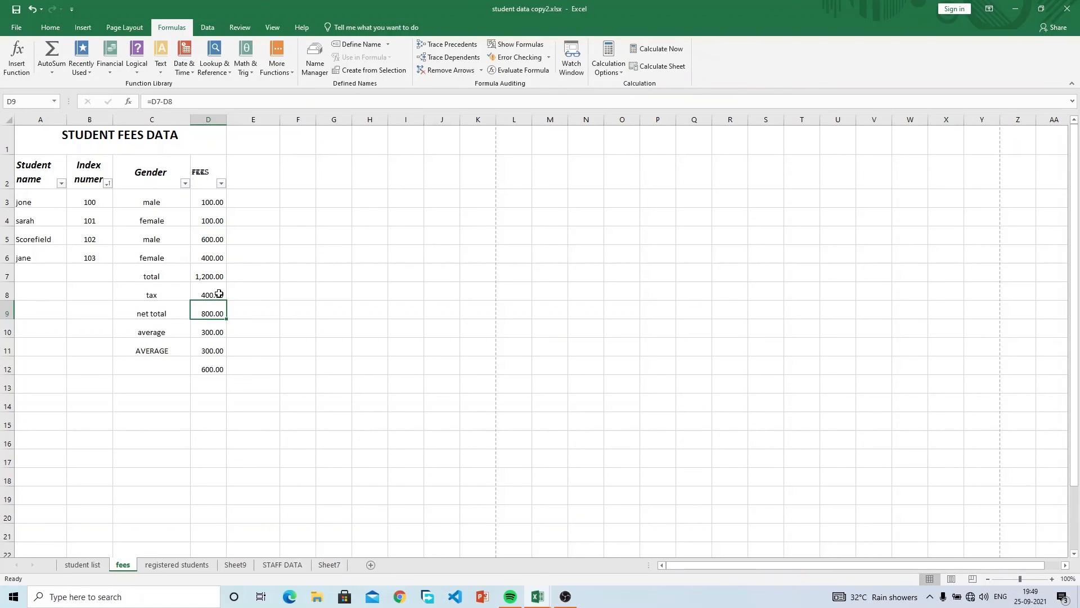
click(215, 330)
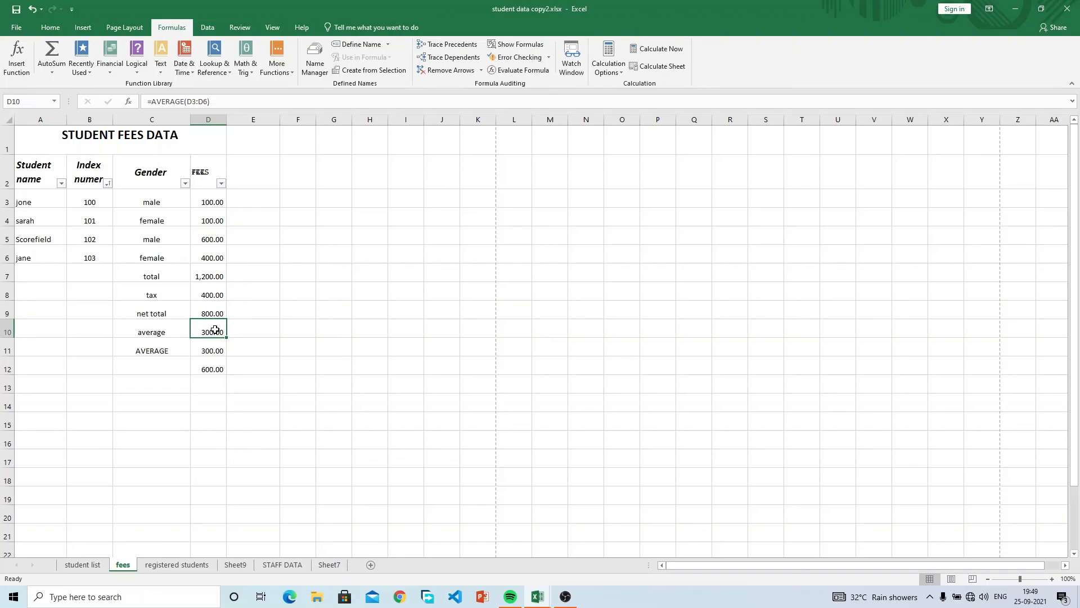